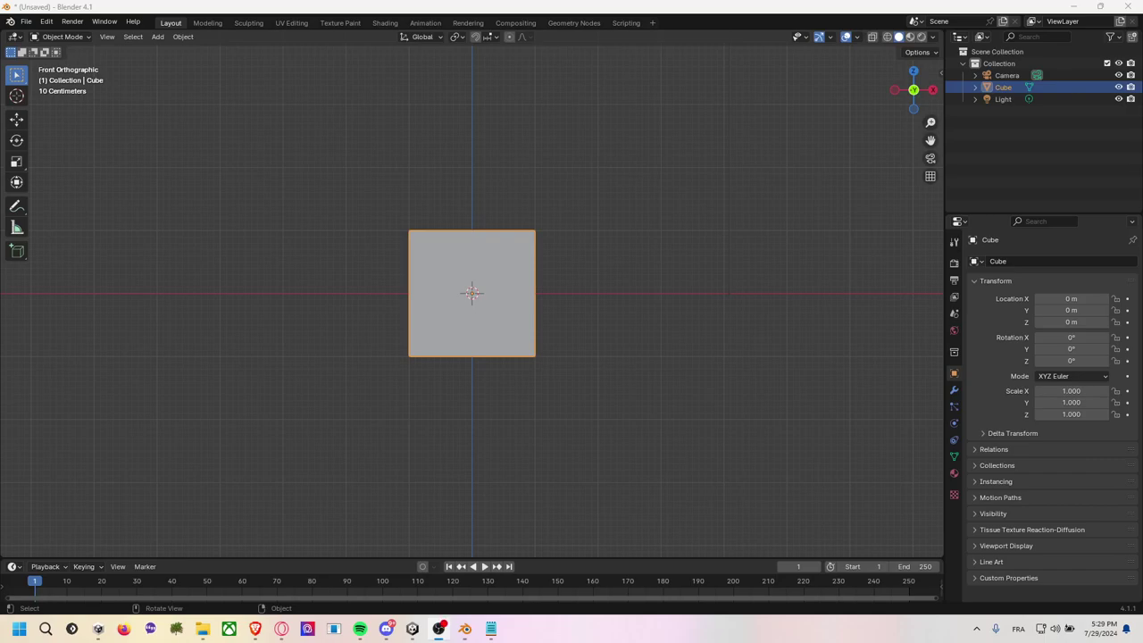
View the default cube straight from the front and put it into Edit Mode.
right_click(389, 167)
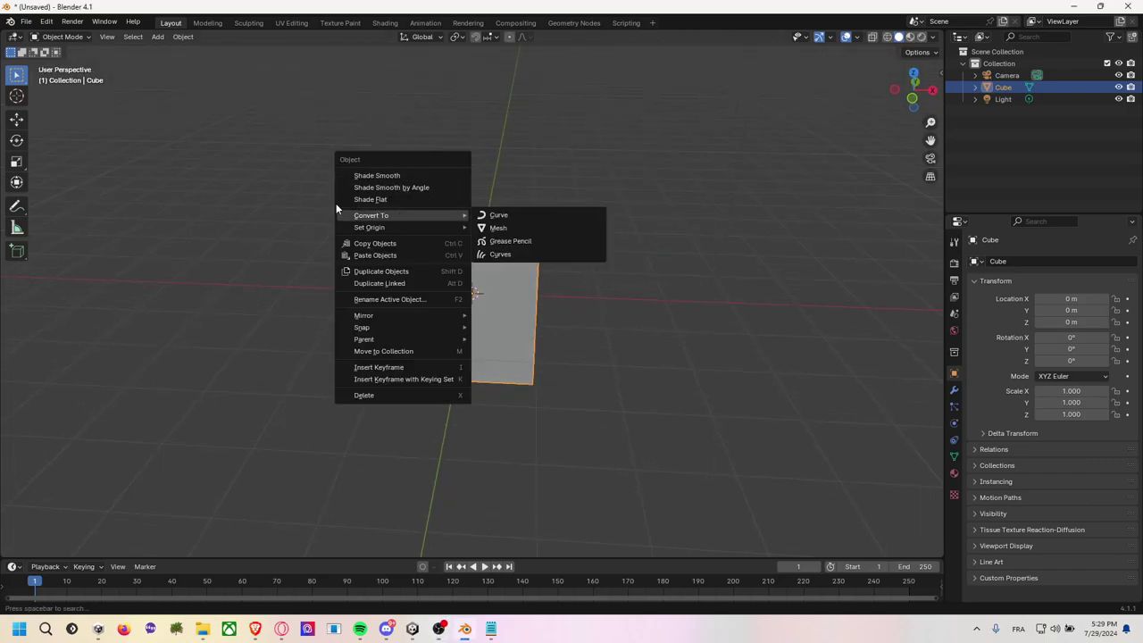
middle_click_drag(335, 203, 614, 258)
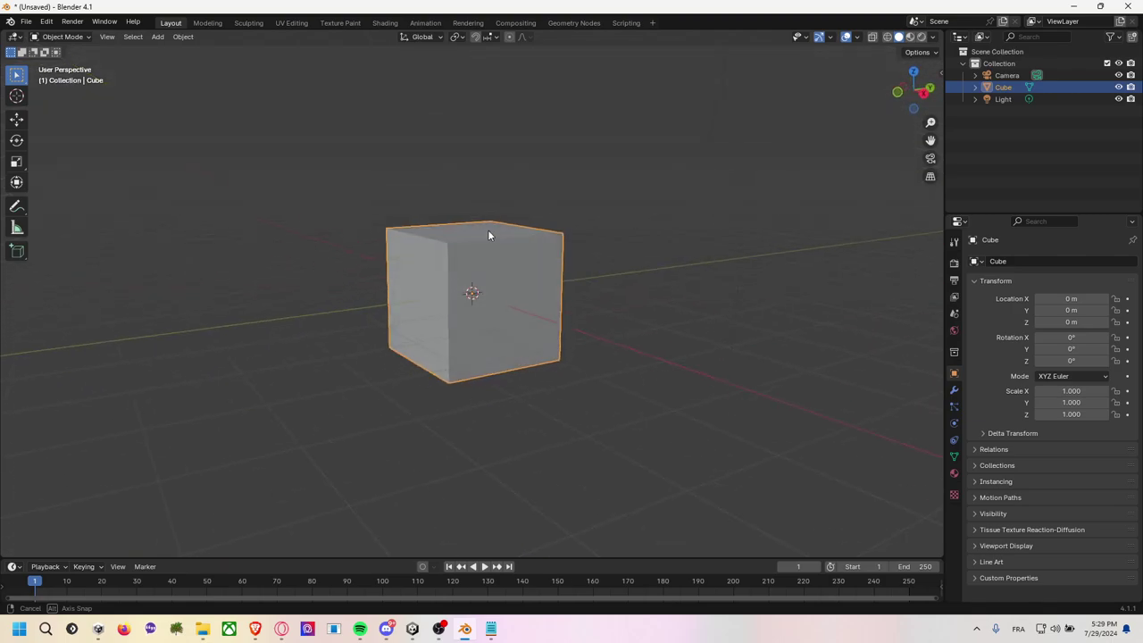
middle_click_drag(613, 259, 581, 241)
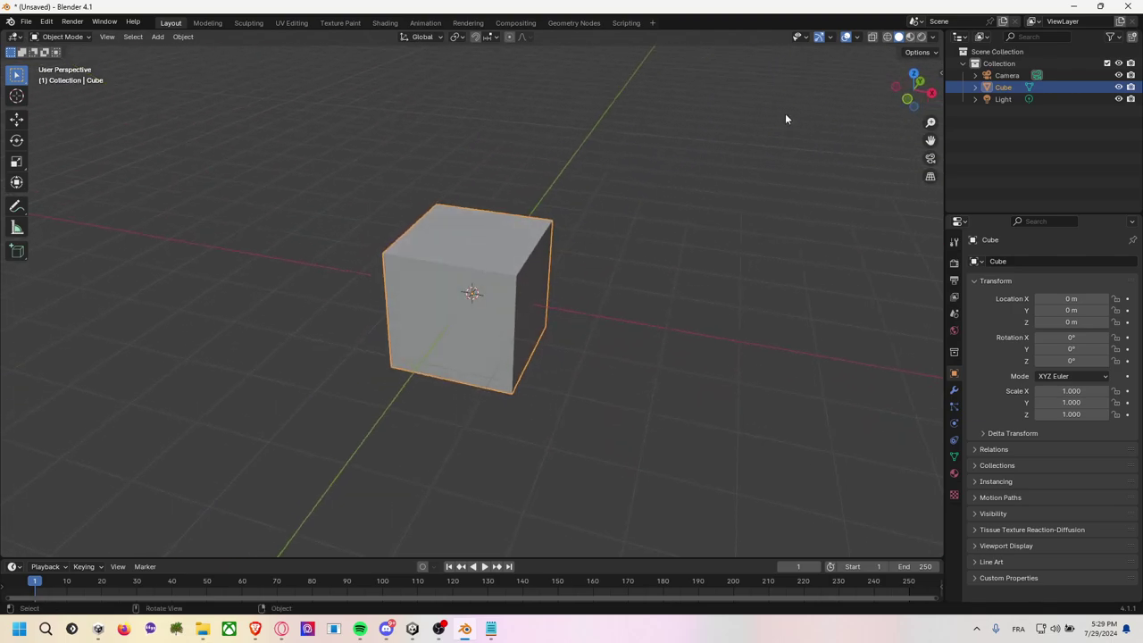
left_click(905, 99)
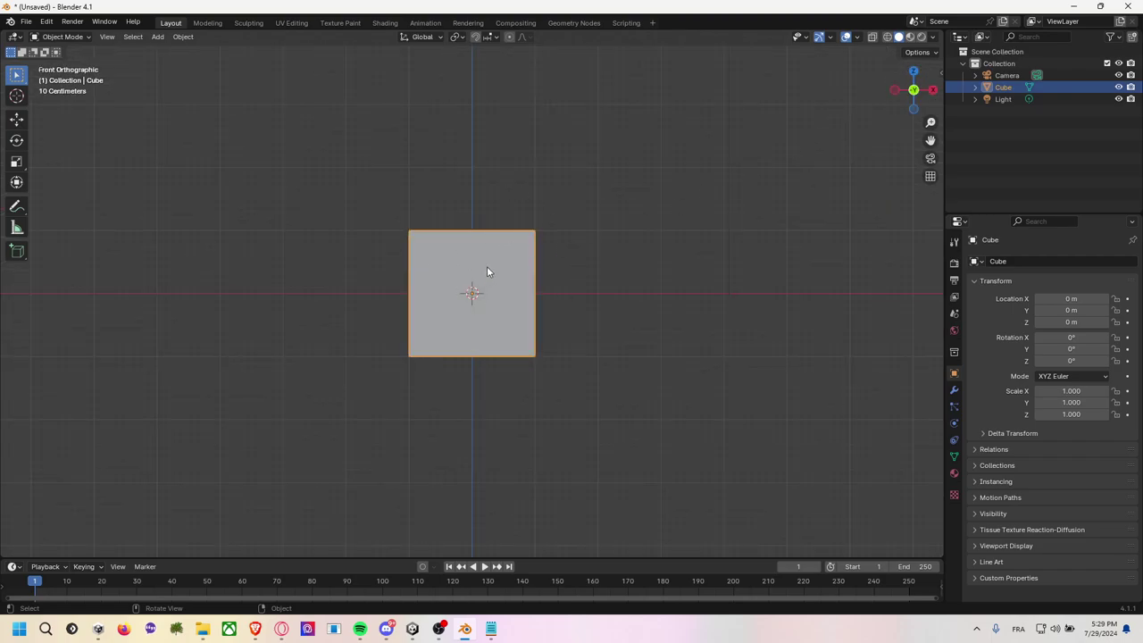
left_click(76, 37)
left_click(74, 63)
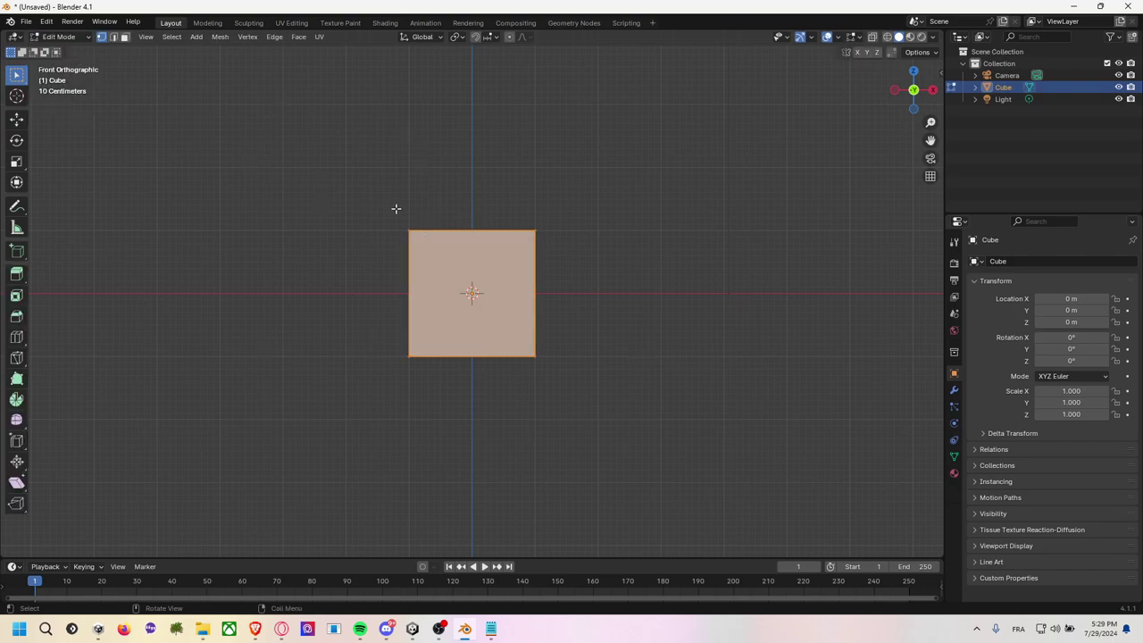
Move the cube mesh about 1.1 m along −X and +Z so its lower-right corner sits on the origin, then deselect.
middle_click_drag(589, 187, 571, 217)
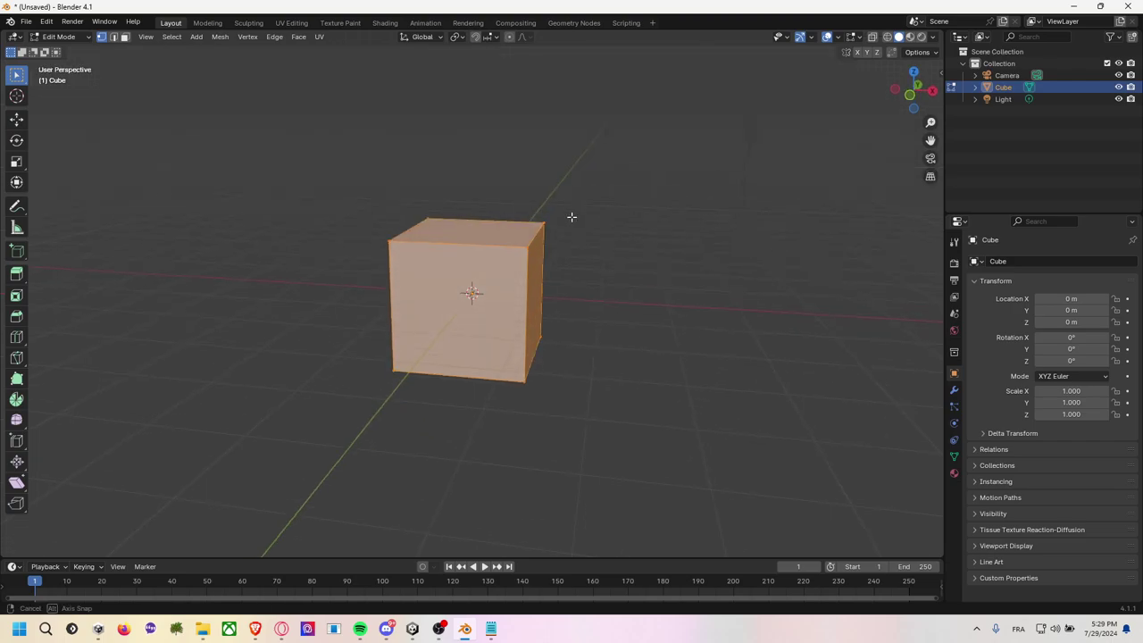
left_click(905, 99)
key("g")
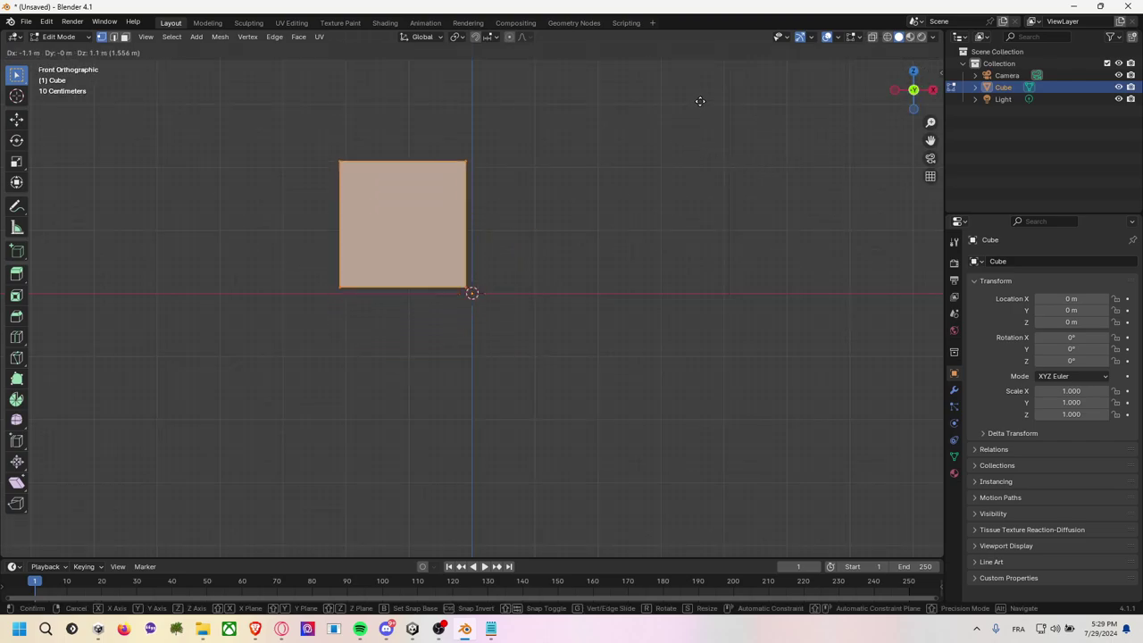
left_click(705, 111)
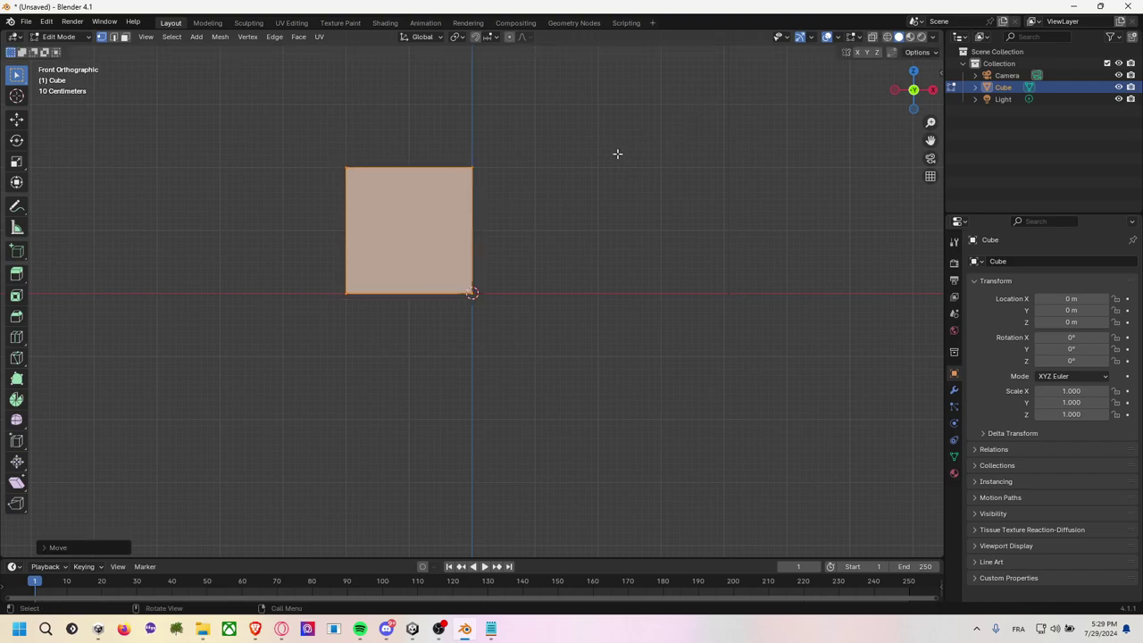
left_click(151, 79)
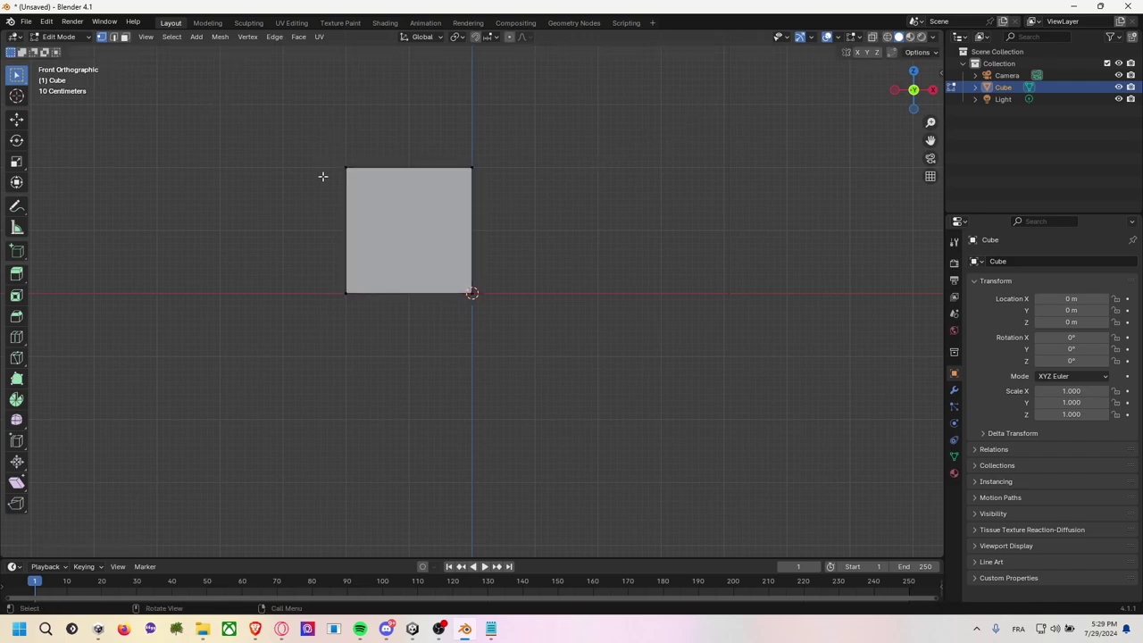
scroll(322, 176, "up", 4)
scroll(428, 178, "down", 2)
scroll(529, 185, "left", 3)
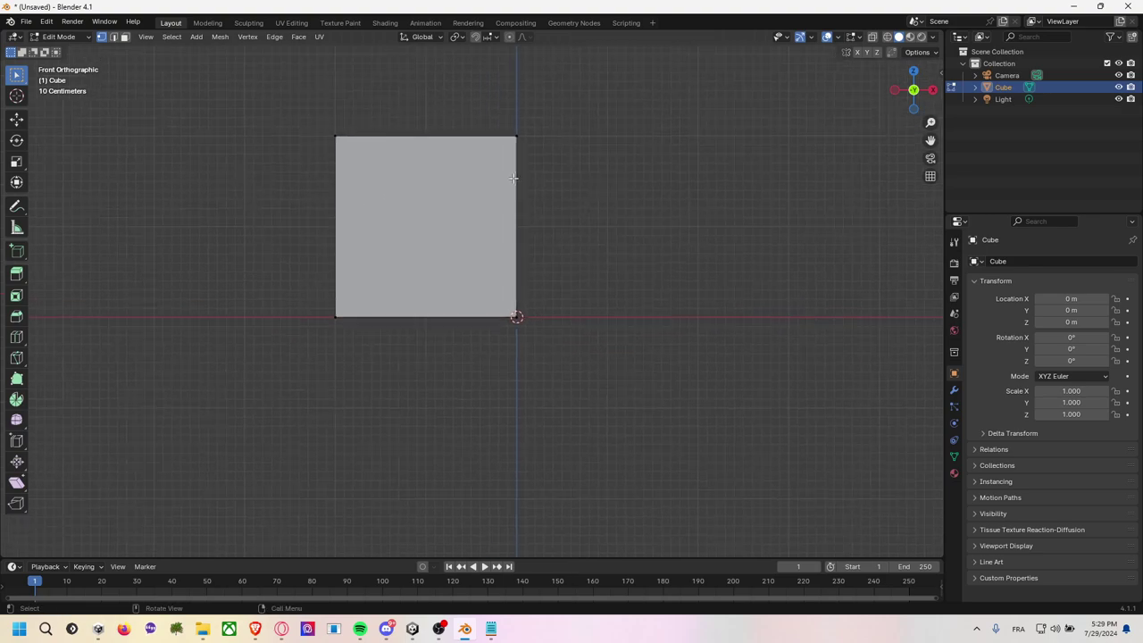
Knife-cut the cube diagonally from bottom-left to top-right corner with cut-through enabled.
key("k")
left_click(337, 315)
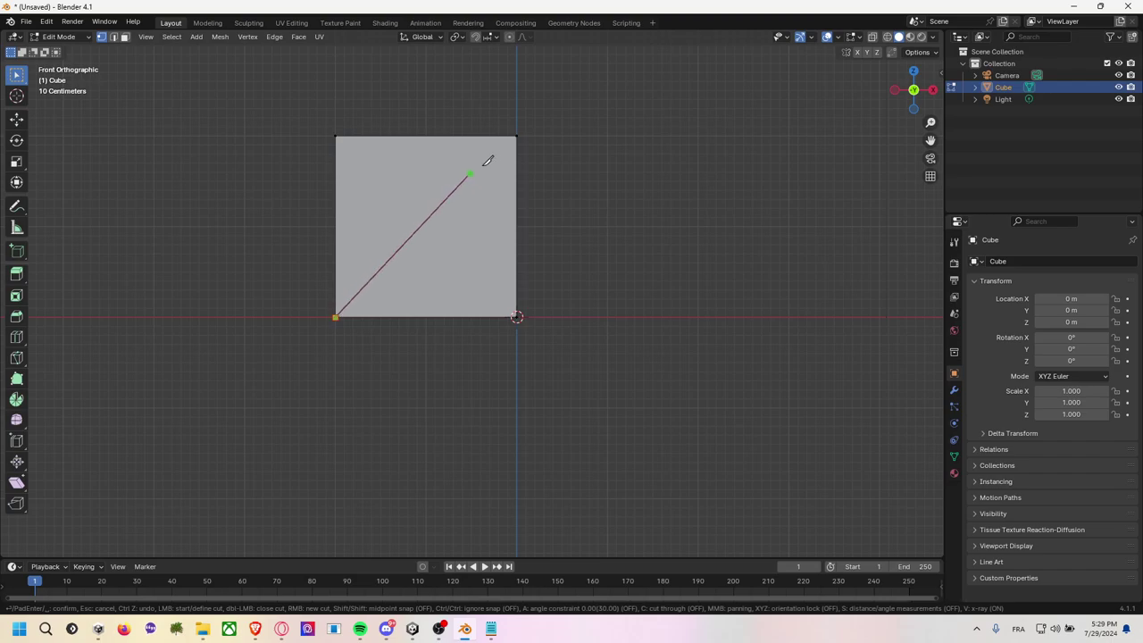
left_click(518, 135)
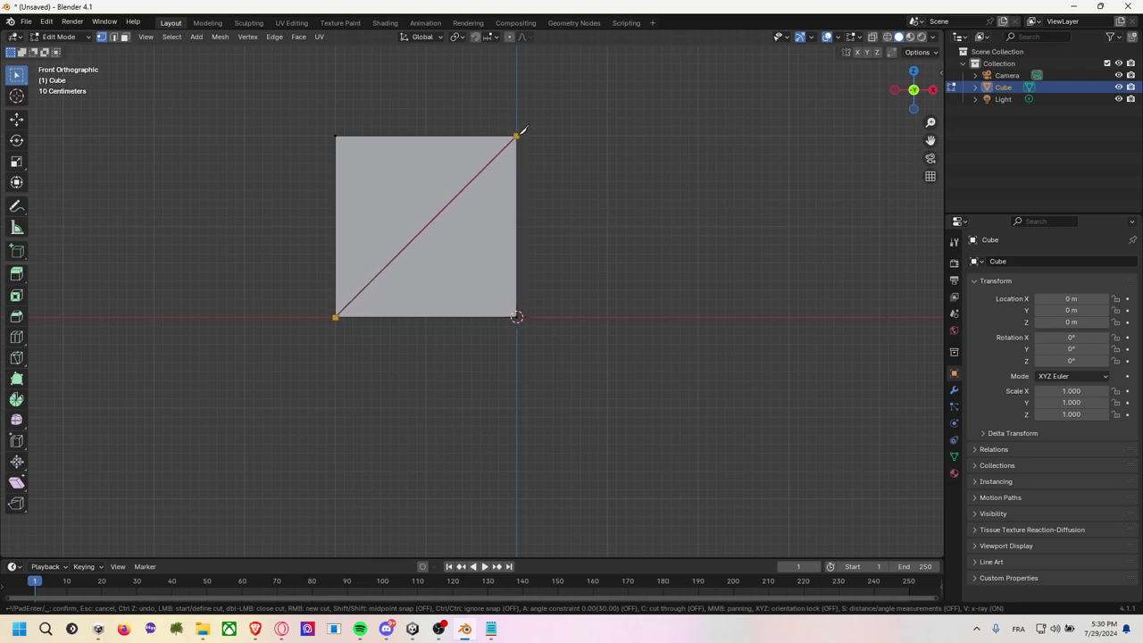
key("ctrl+z")
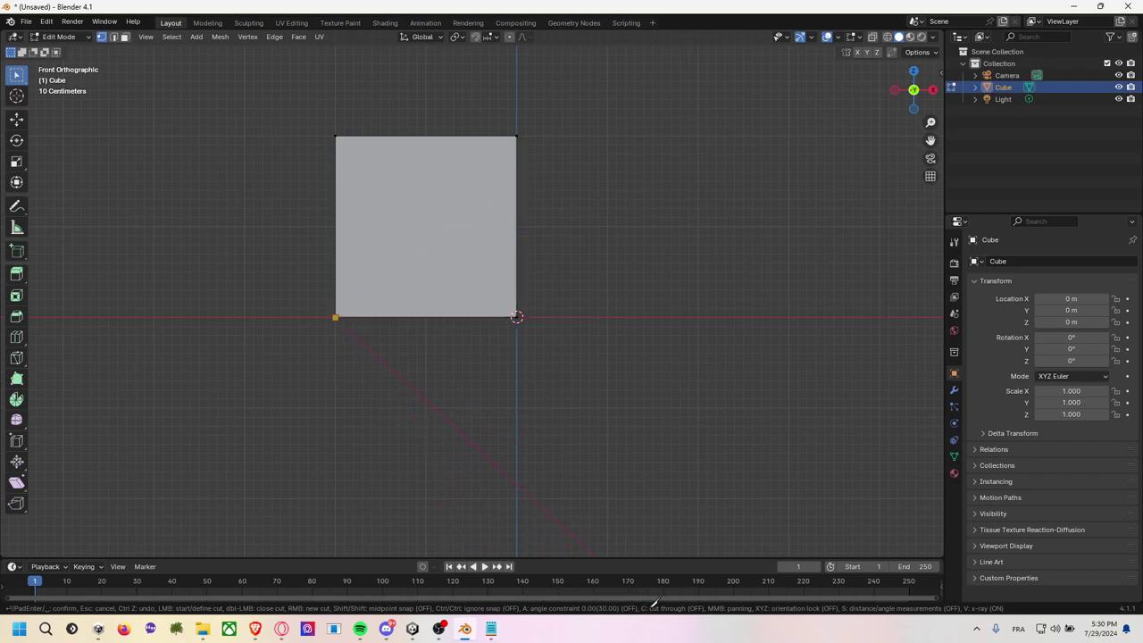
key("c")
left_click(518, 135)
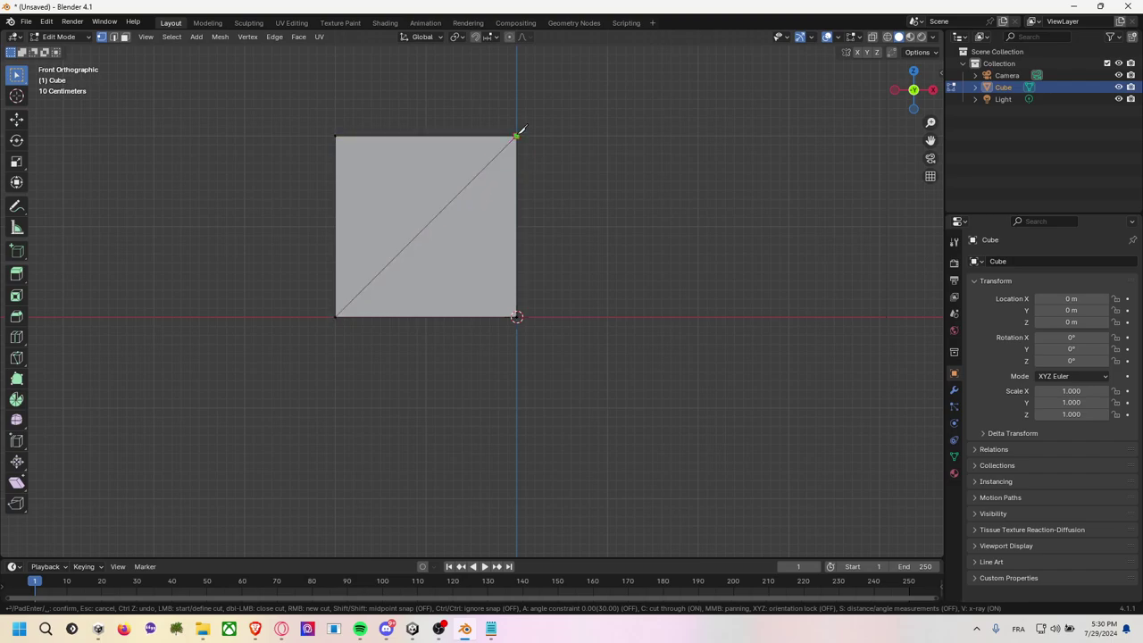
middle_click_drag(561, 120, 500, 198)
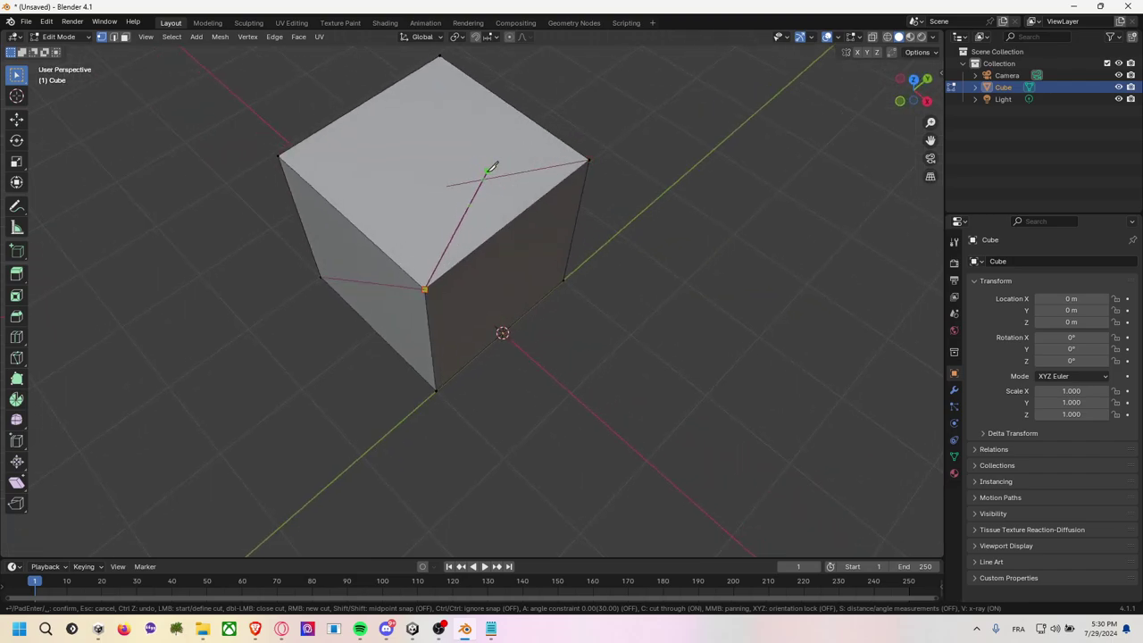
key("Return")
mouse_move(556, 350)
middle_mouse_down()
mouse_move(659, 325)
mouse_move(736, 211)
middle_mouse_up()
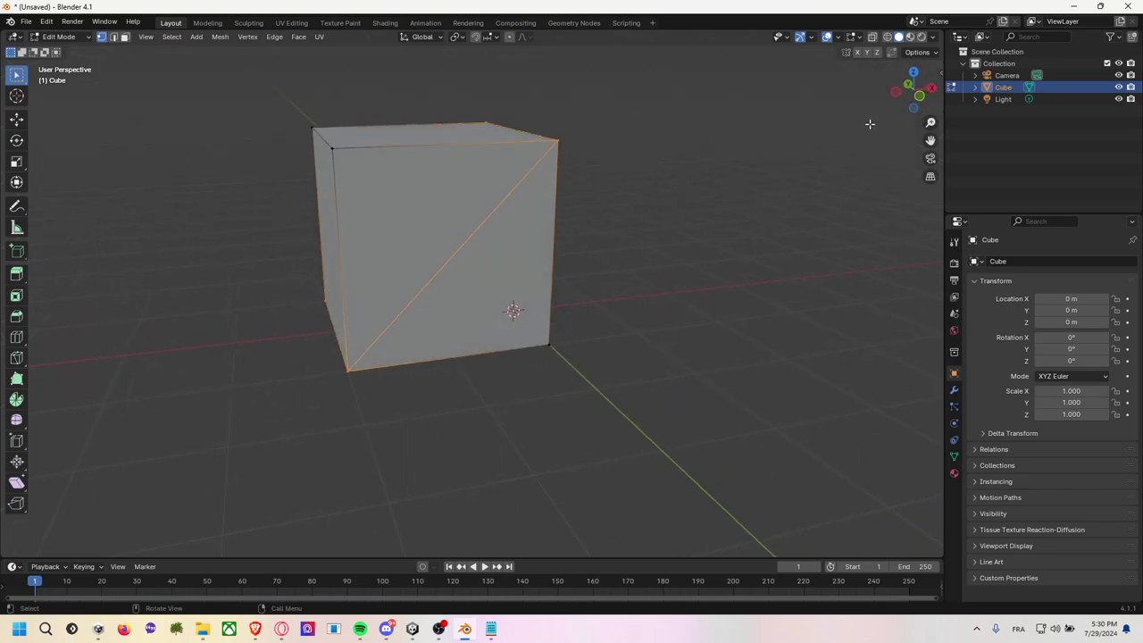
left_click(125, 37)
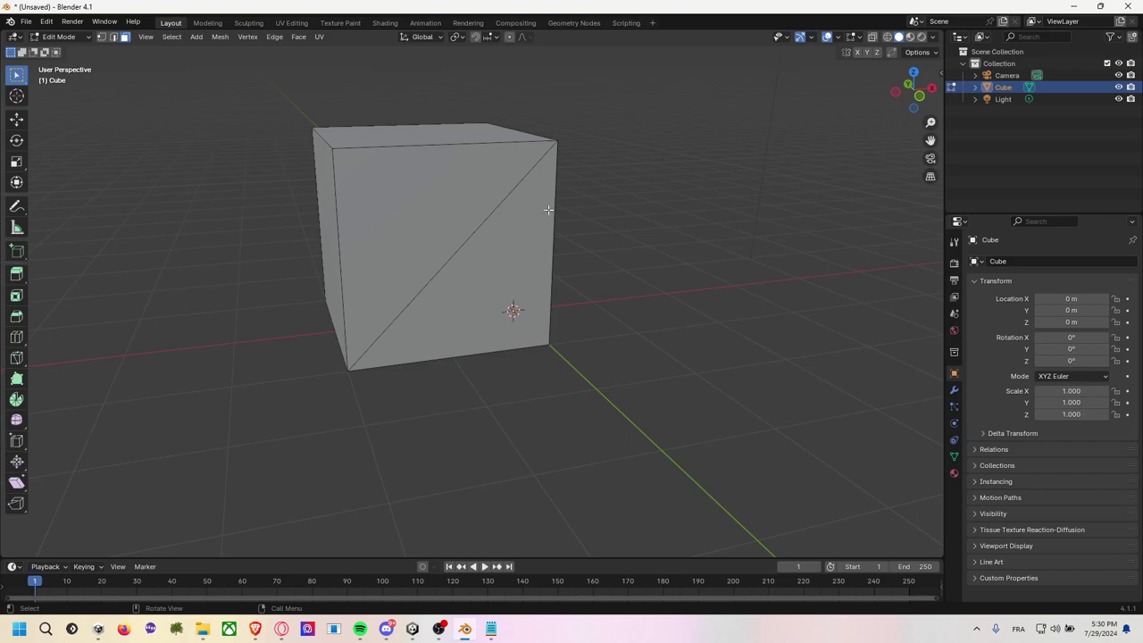
From the front view, delete the cube's upper-left triangle faces.
left_click(915, 102)
left_click_drag(262, 87, 384, 208)
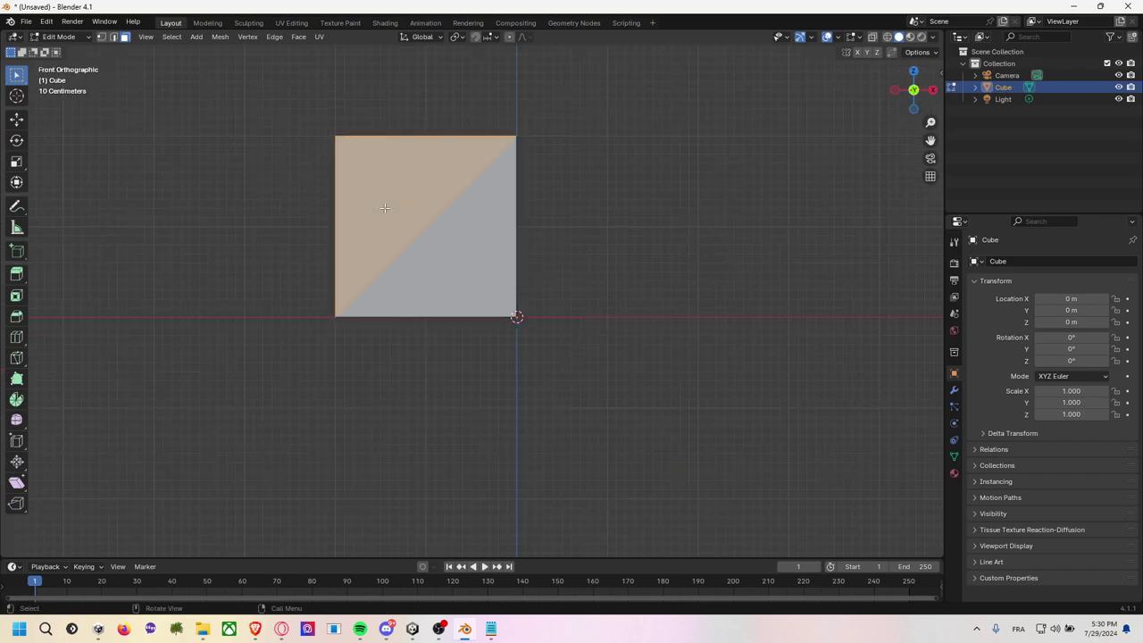
key("x")
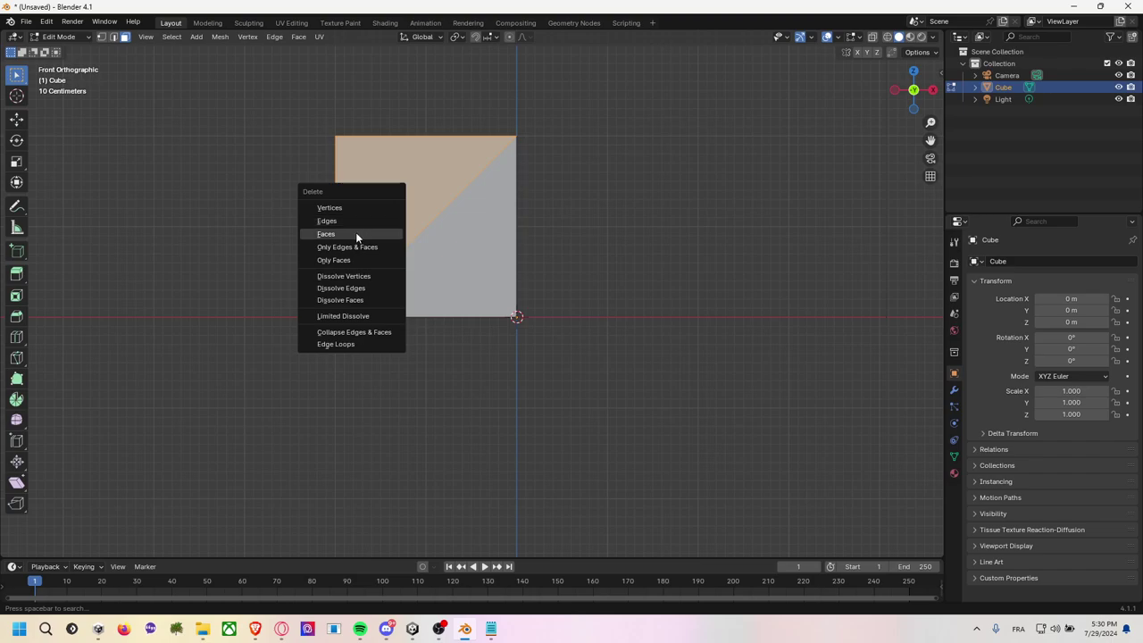
left_click(355, 232)
Delete the cube's top face and its left side panel.
middle_click_drag(288, 139, 311, 179)
left_click(328, 168)
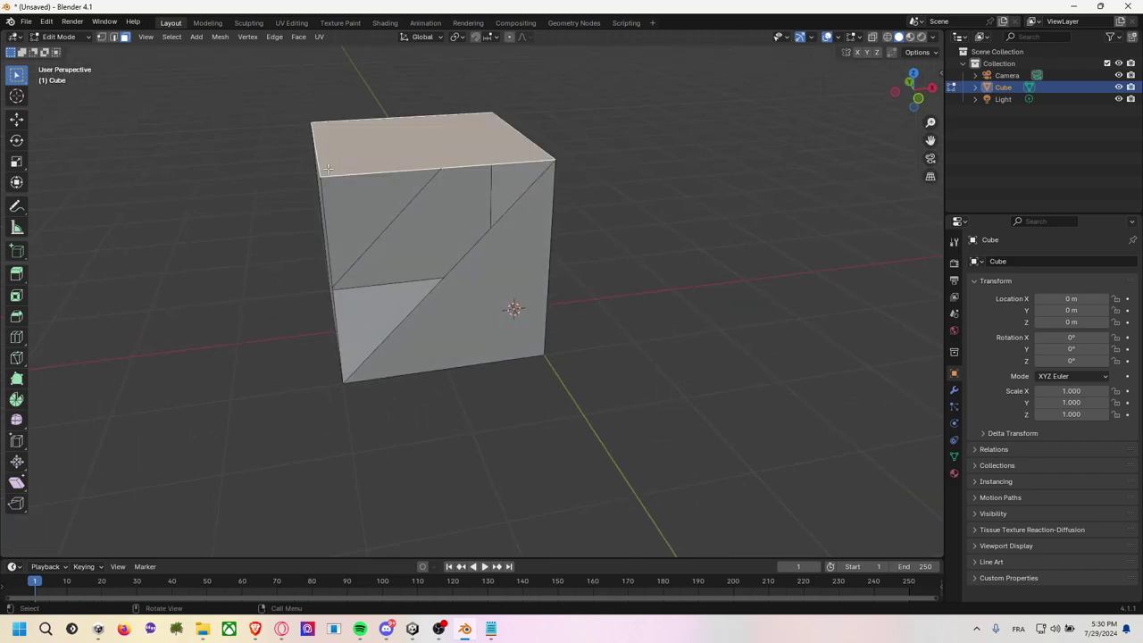
key("x")
left_click(318, 211)
key("x")
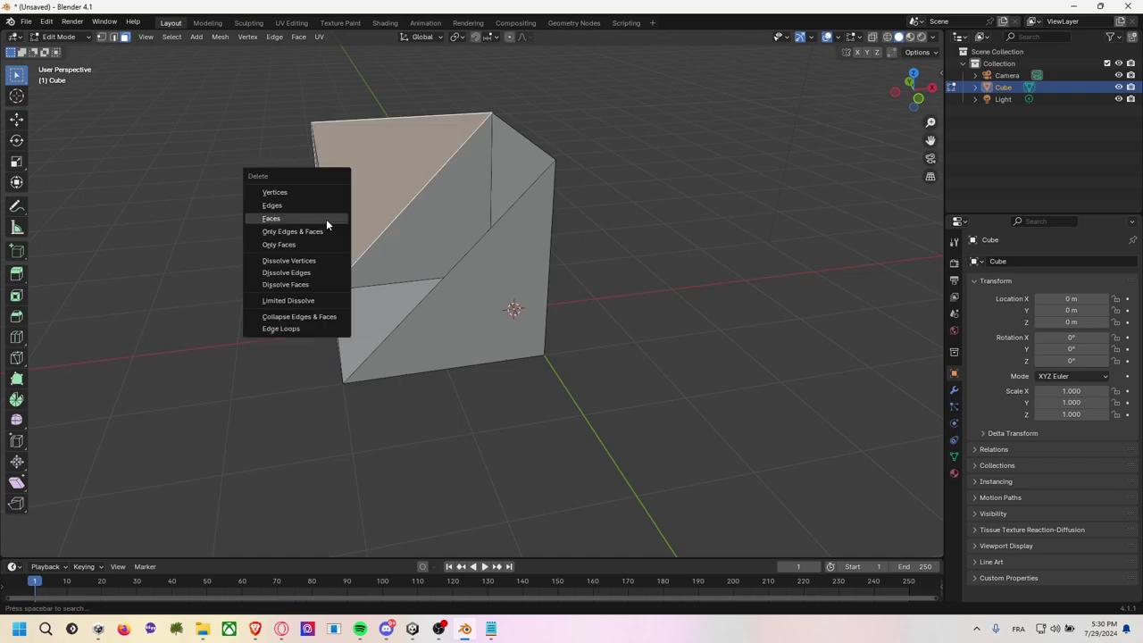
left_click(317, 221)
middle_click_drag(318, 223, 332, 234)
left_click(329, 234)
key("x")
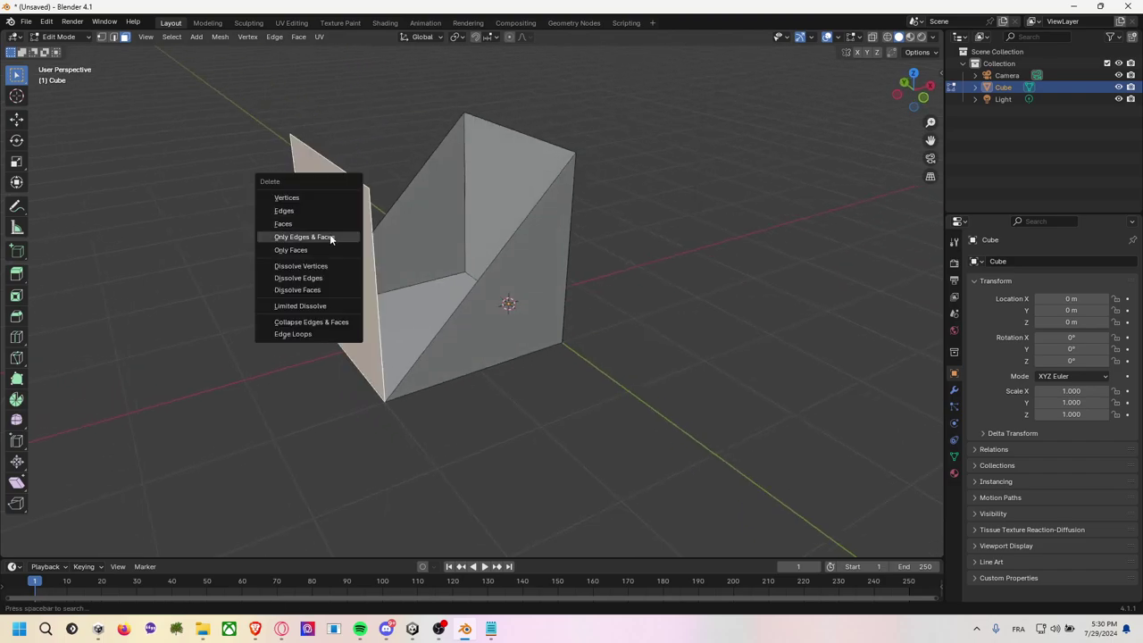
left_click(305, 224)
Switch to edge select and select the back wall's top edge.
middle_click_drag(283, 192, 400, 129)
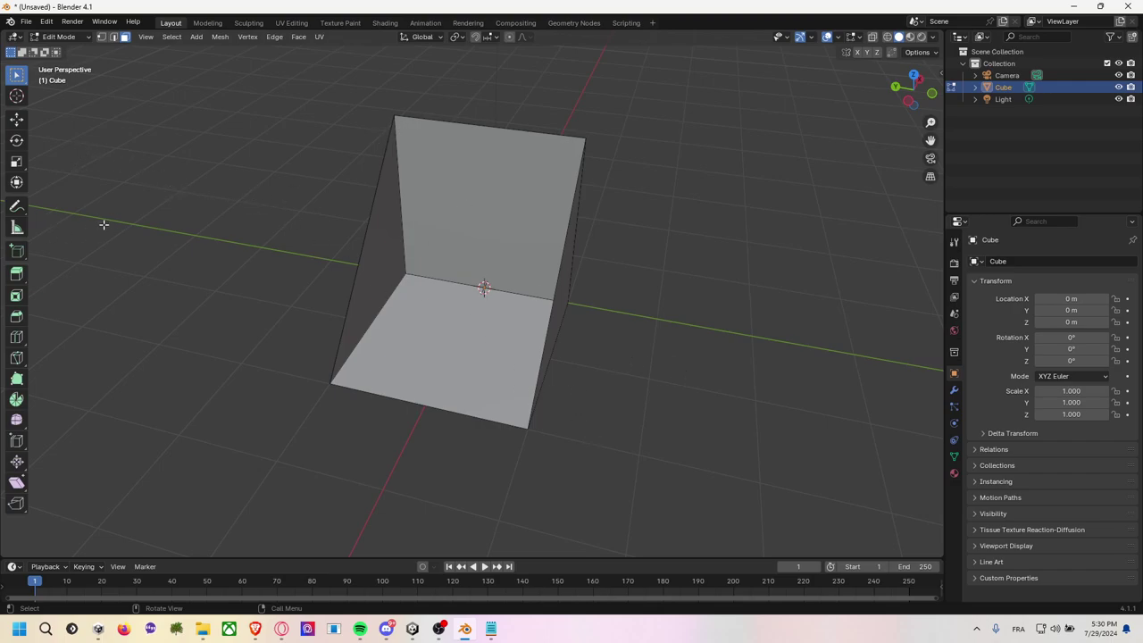
left_click(112, 38)
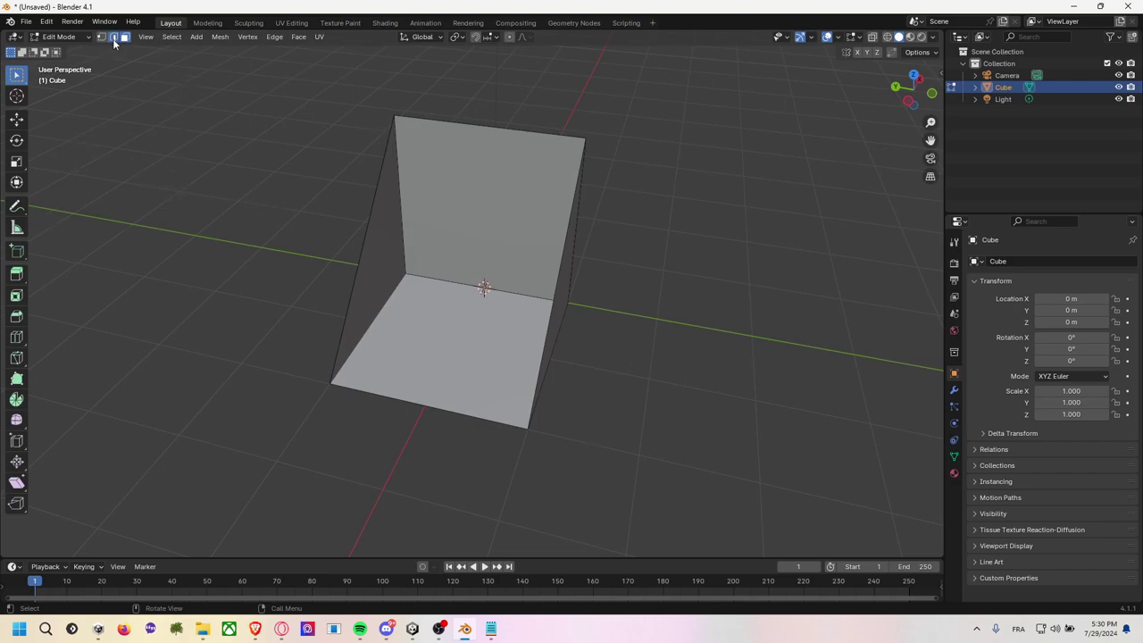
left_click(492, 128)
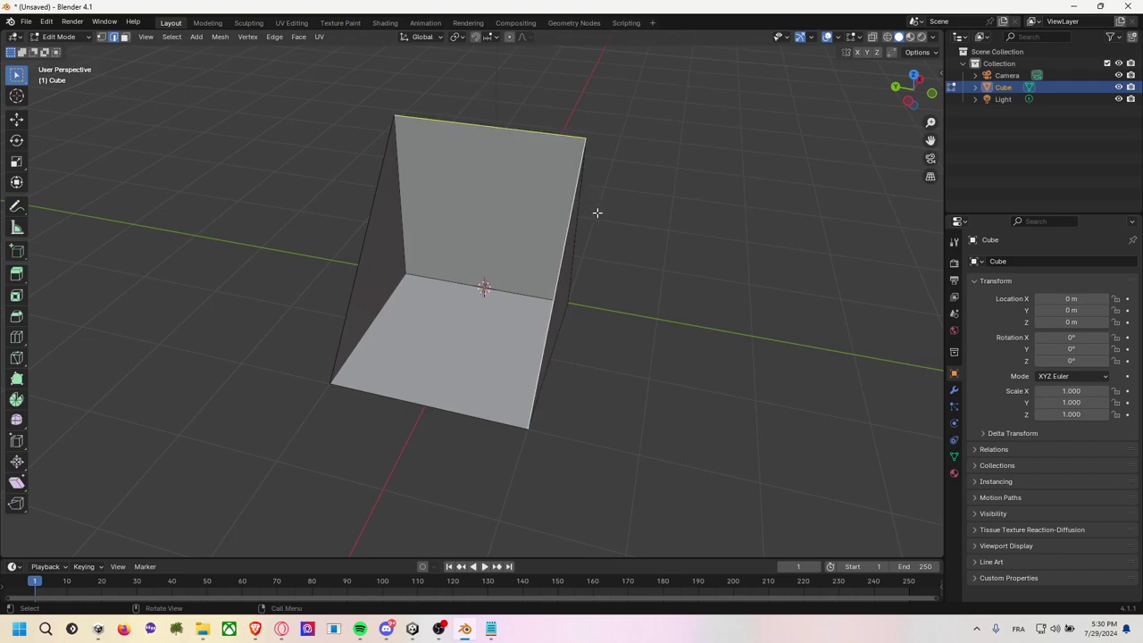
mouse_move(597, 215)
middle_mouse_down()
mouse_move(657, 209)
mouse_move(528, 188)
middle_mouse_up()
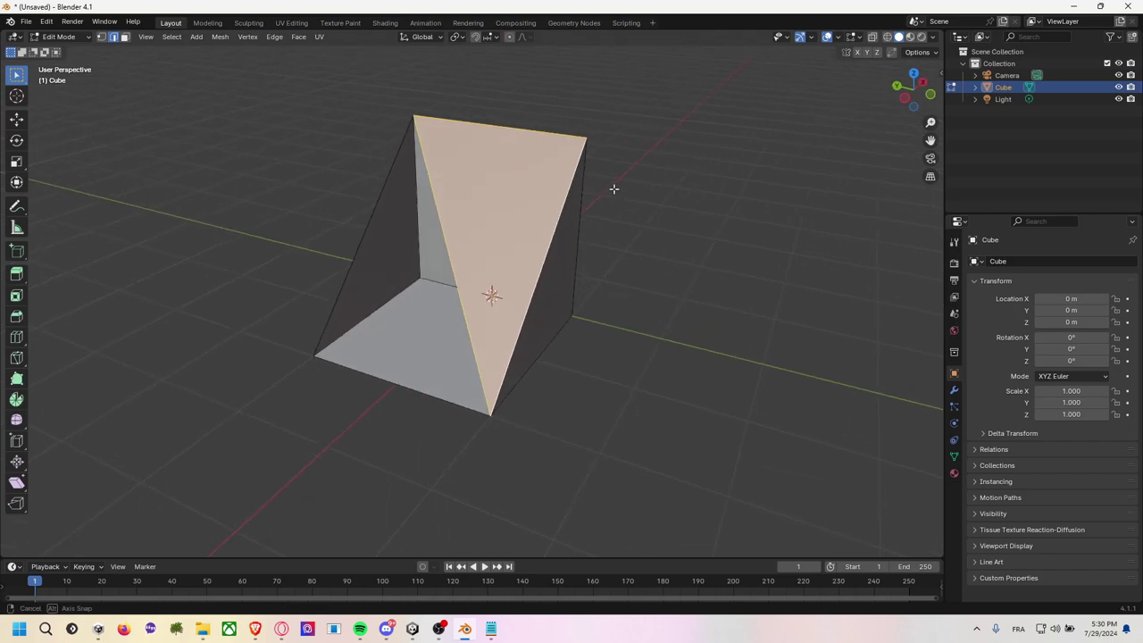
Fill the wedge's open sloping side with a new face.
left_click(379, 187)
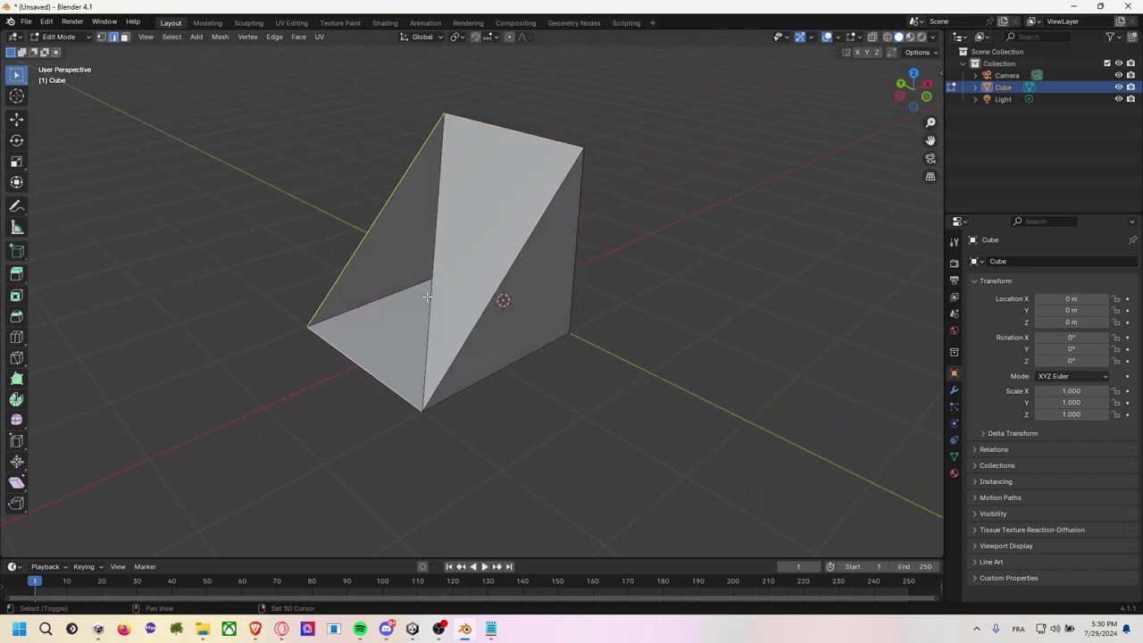
key("f")
left_click(662, 280)
mouse_move(662, 280)
middle_mouse_down()
mouse_move(714, 342)
mouse_move(552, 341)
mouse_move(519, 299)
middle_mouse_up()
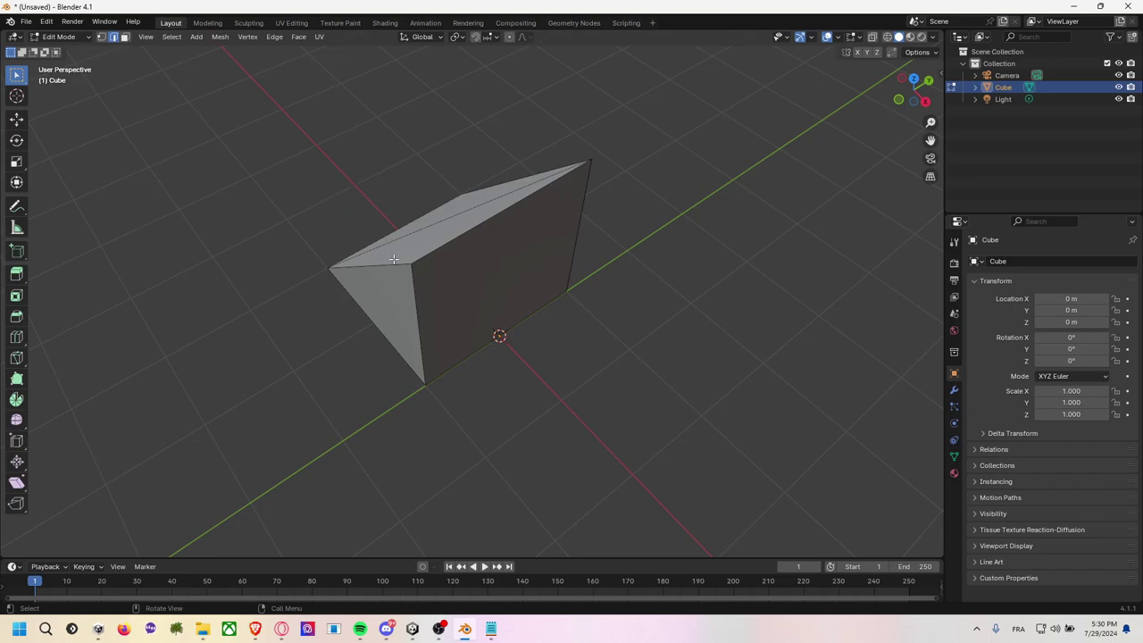
Select the wedge's top and front edges that will become seams.
left_click(394, 260)
left_click(415, 286, "shift")
left_click(459, 241, "shift")
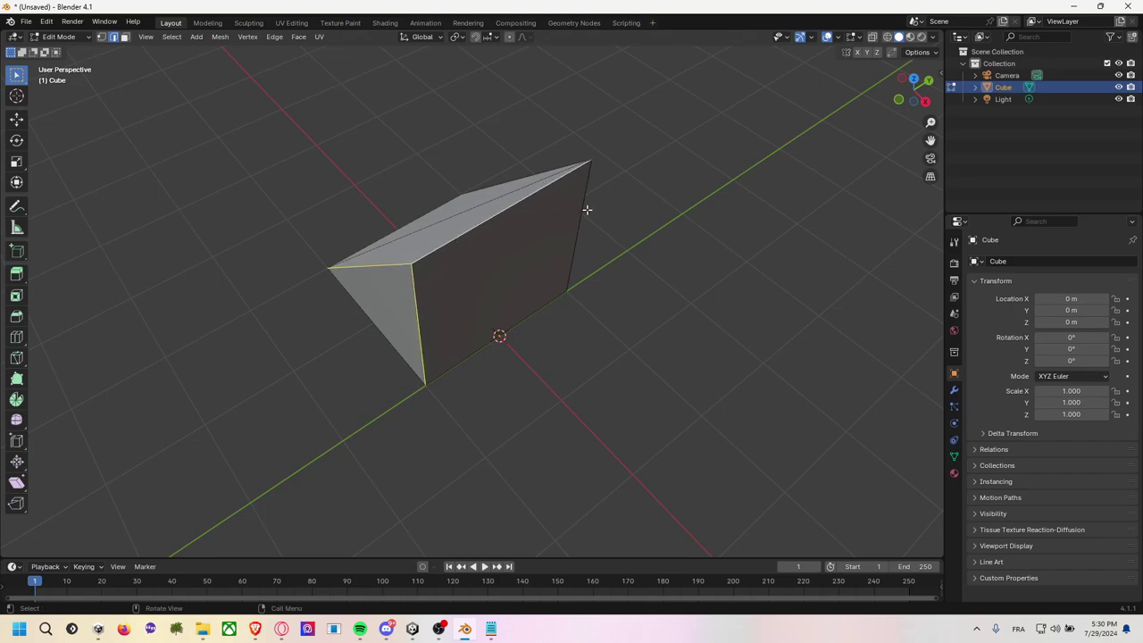
mouse_move(586, 209)
middle_mouse_down()
mouse_move(538, 247)
mouse_move(470, 203)
mouse_move(564, 280)
mouse_move(639, 315)
mouse_move(518, 276)
middle_mouse_up()
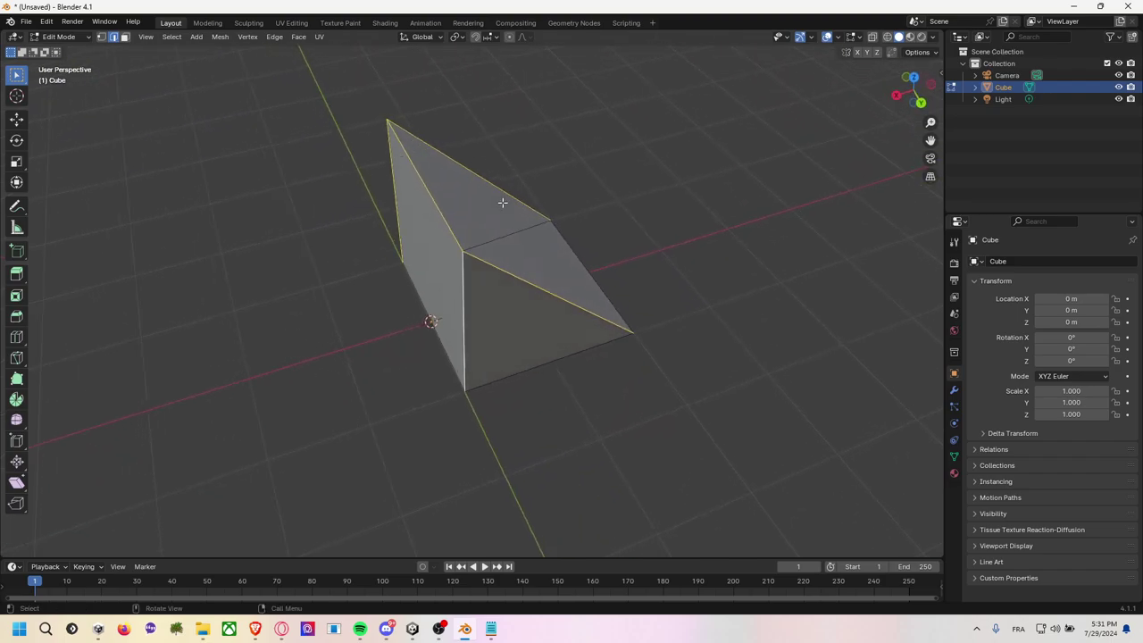
Mark the selected wedge edges as seams using the F3 'marks' search, then deselect.
key("F3")
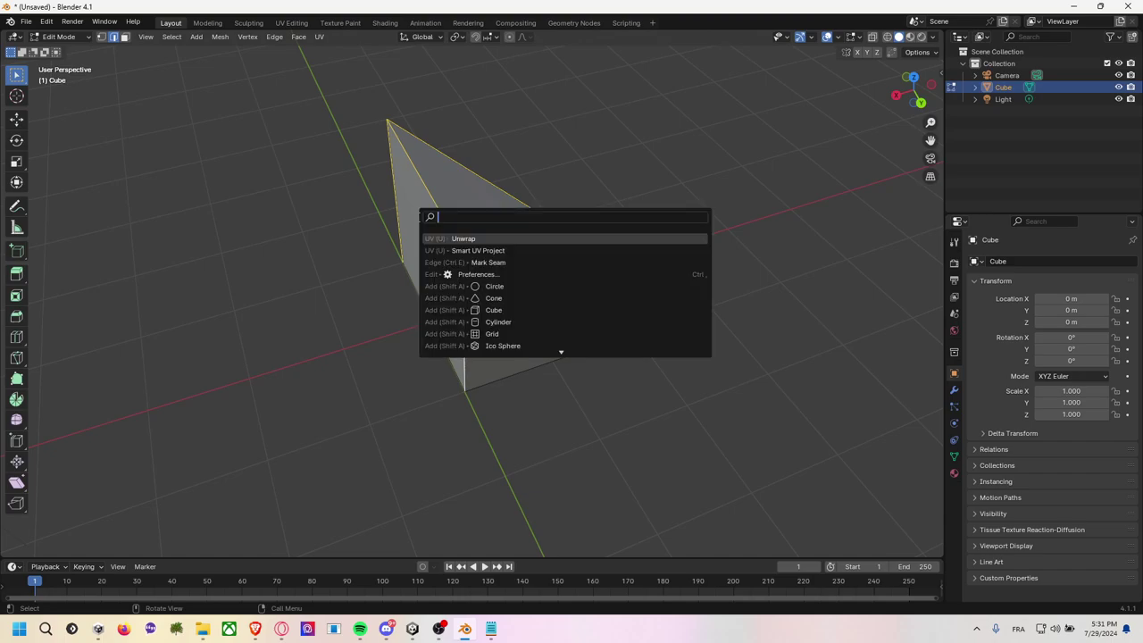
type("marks")
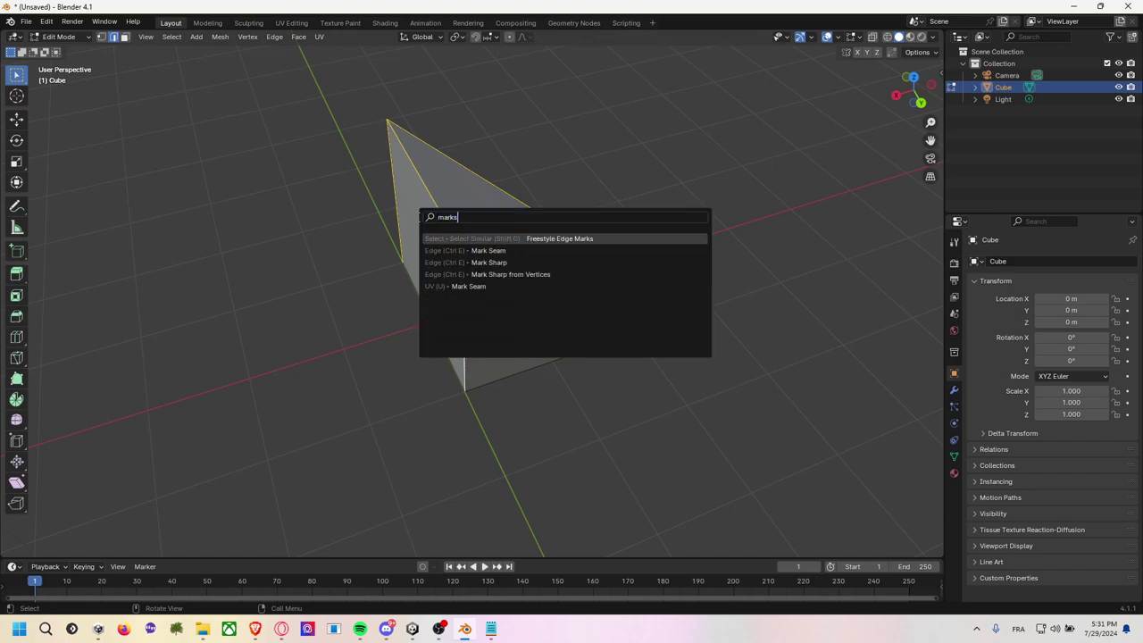
key("Down")
key("Return")
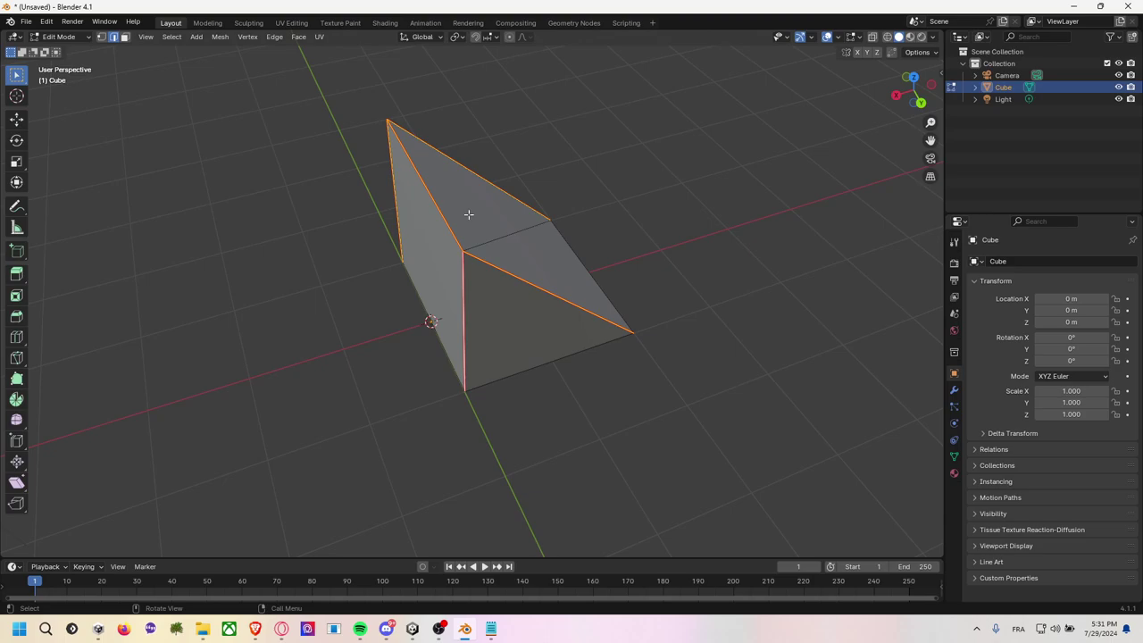
left_click(580, 186)
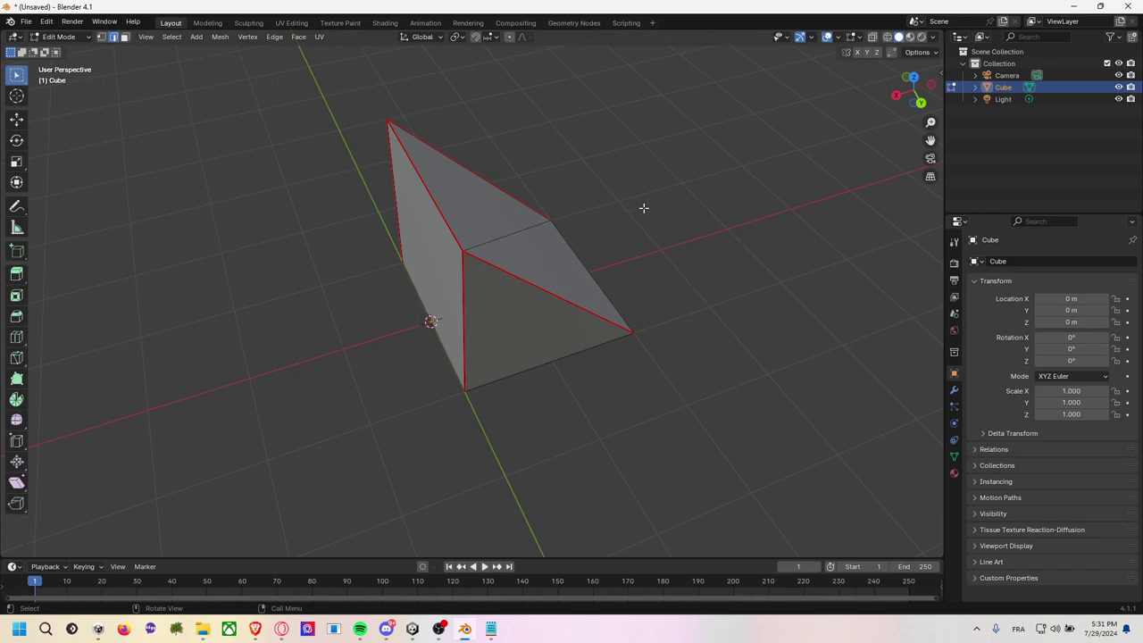
key("ctrl+e")
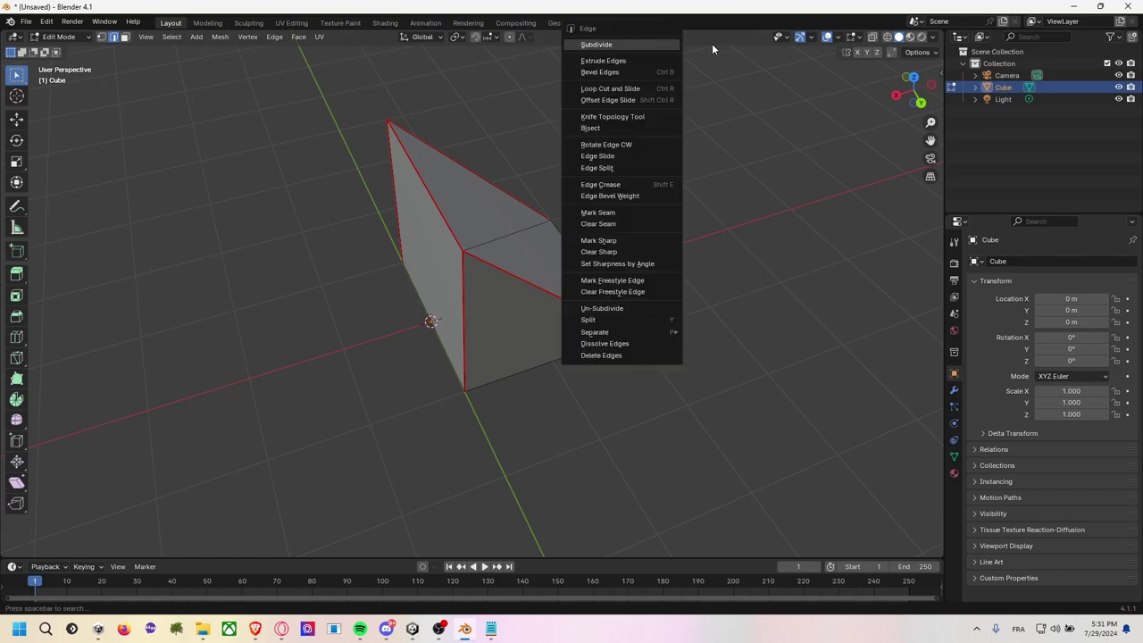
Split the viewport vertically and turn the right pane into a UV Editor.
key("Escape")
right_click(720, 32)
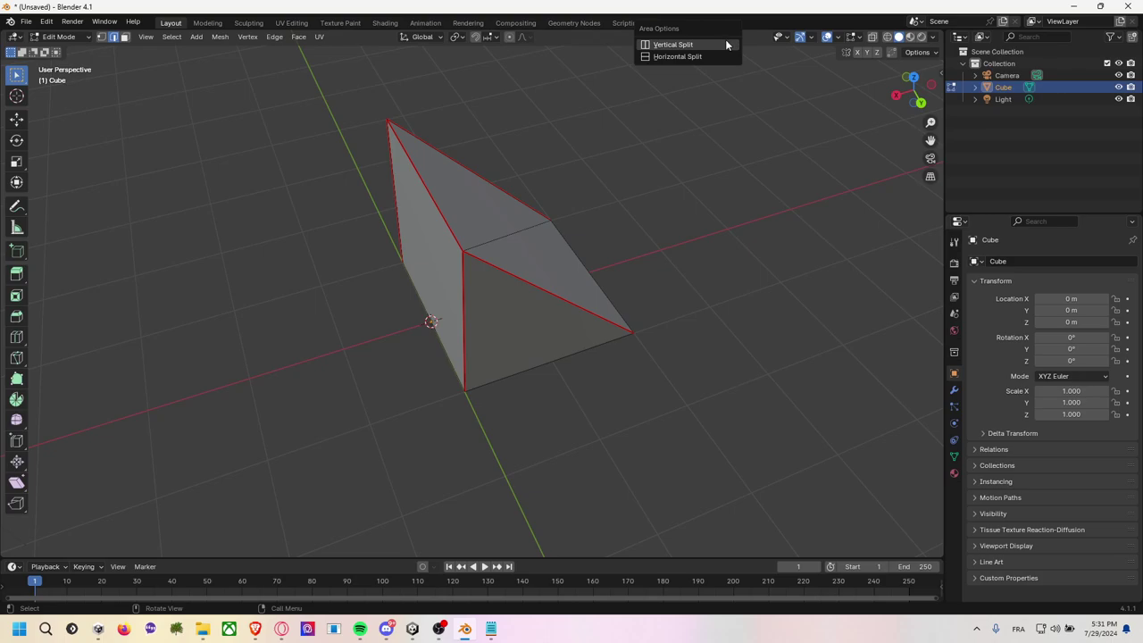
left_click(684, 45)
left_click(592, 78)
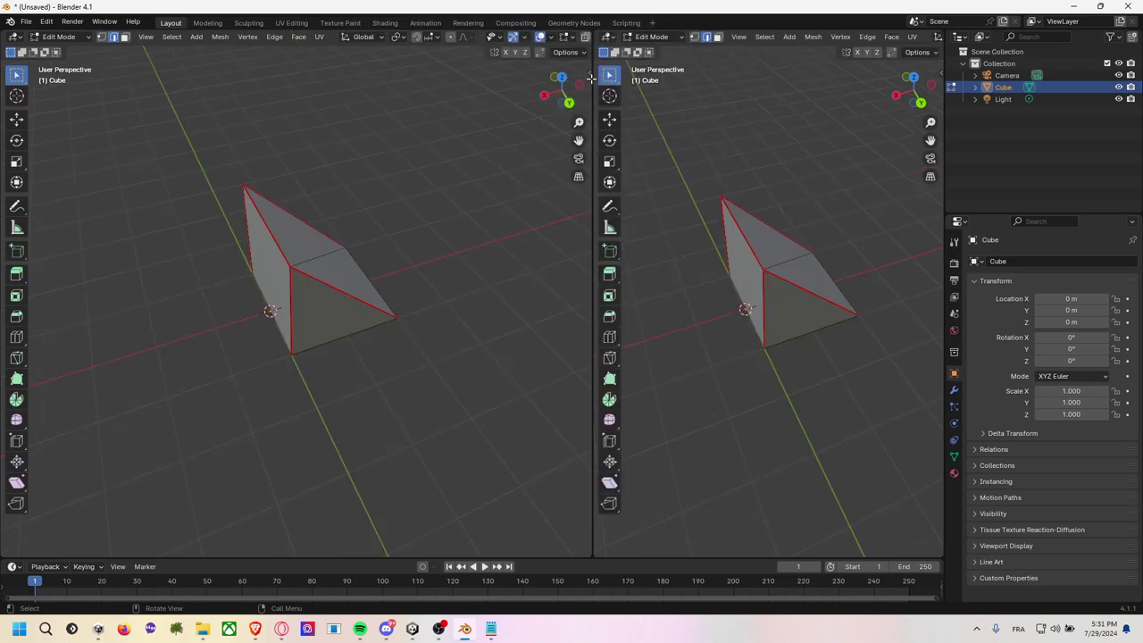
left_click(611, 36)
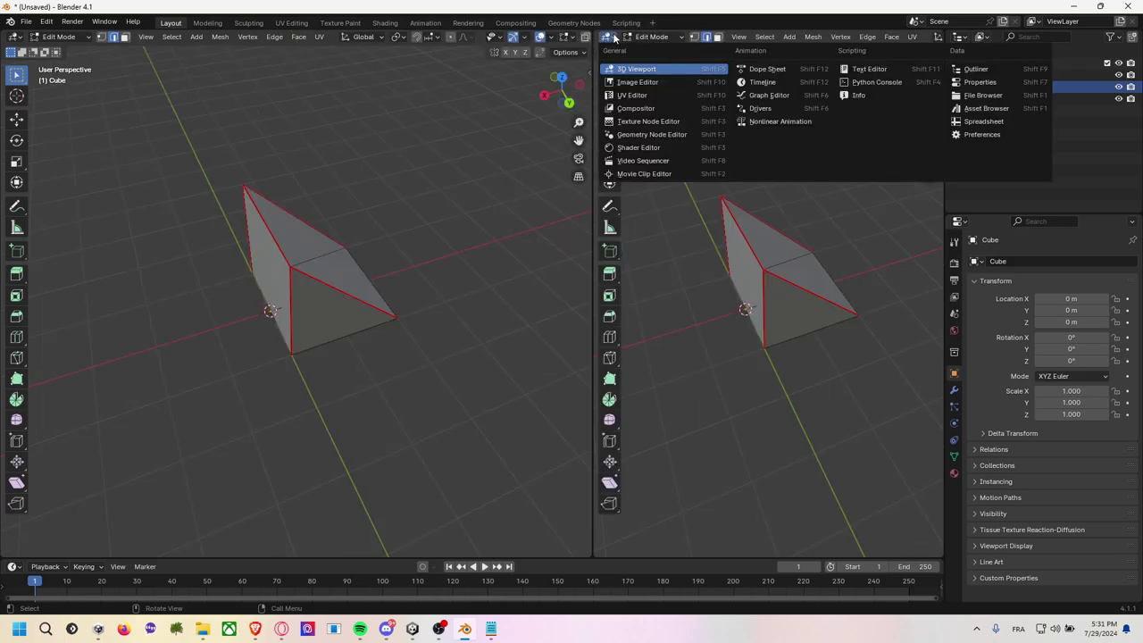
left_click(632, 95)
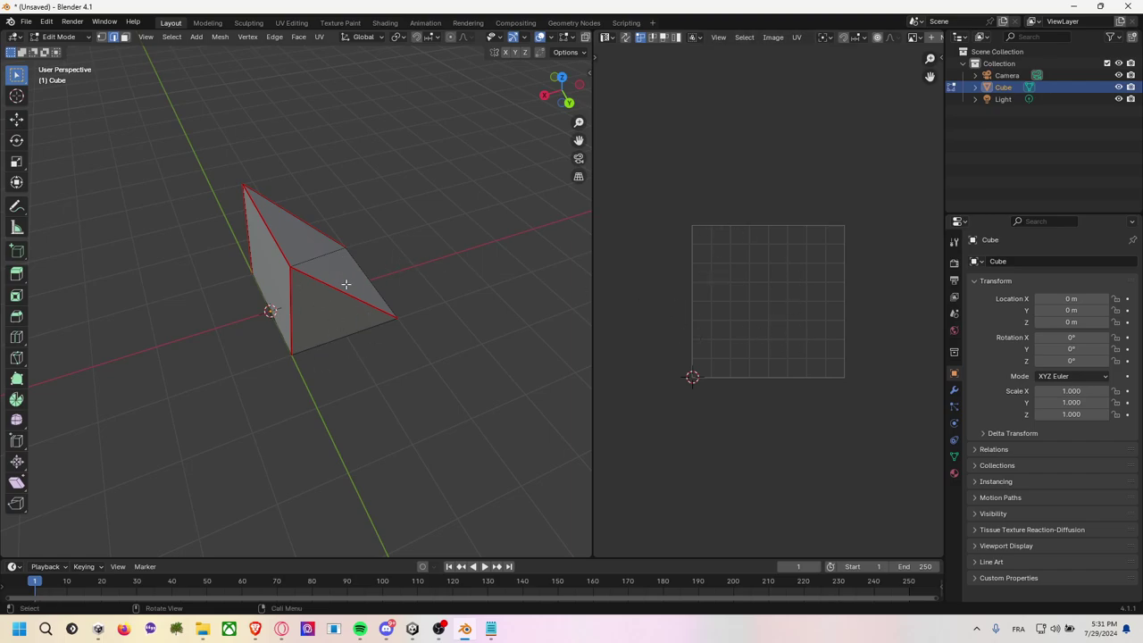
scroll(364, 266, "up", 3)
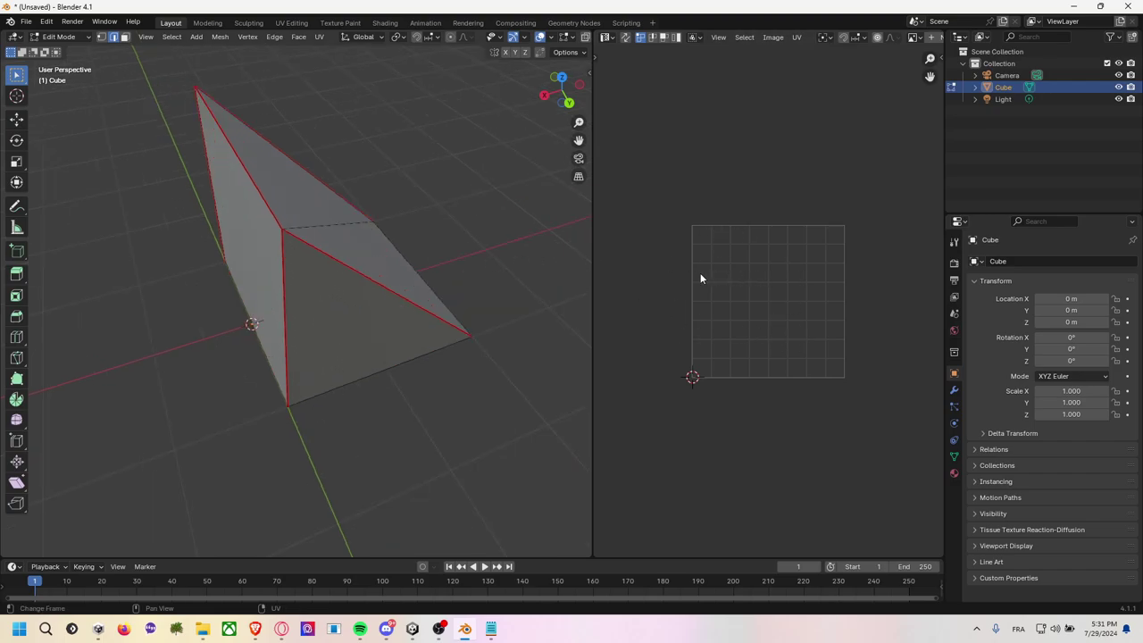
Select the whole wedge mesh and run Unwrap via F3 search.
key("a")
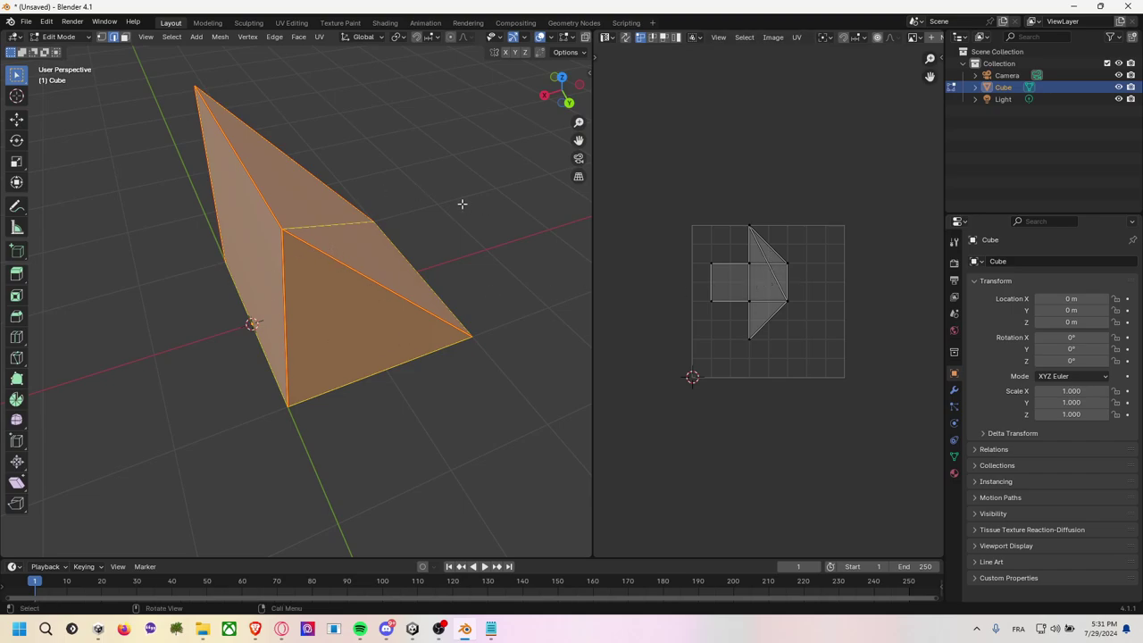
key("F3")
type("unw")
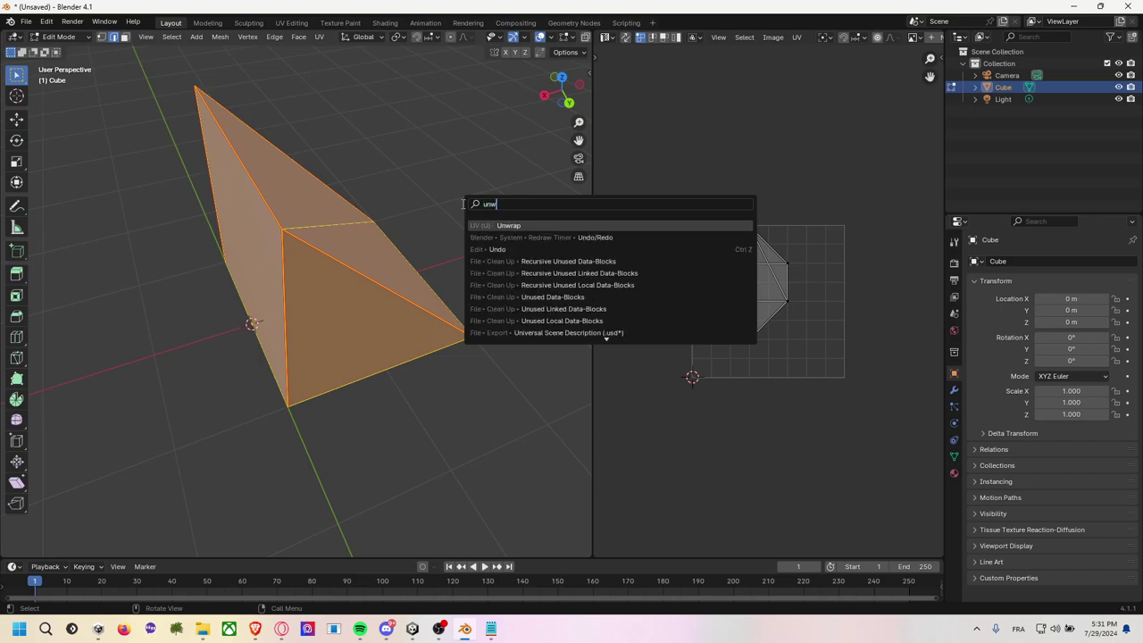
type("rap")
key("Return")
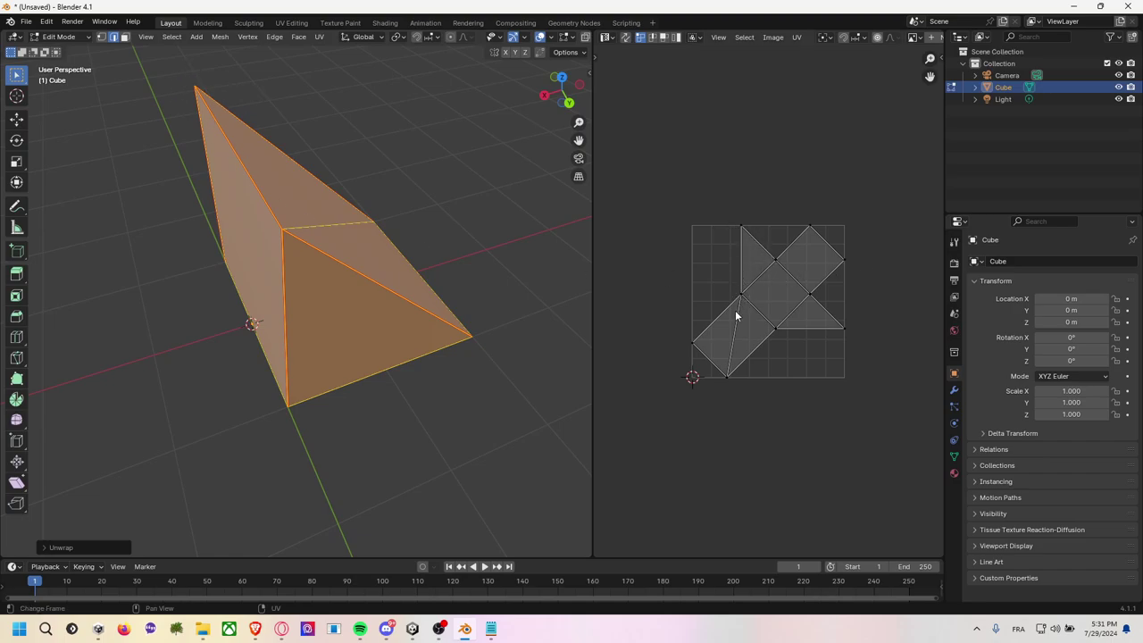
Rotate all UV islands upright and scale them up in the UV grid.
key("a")
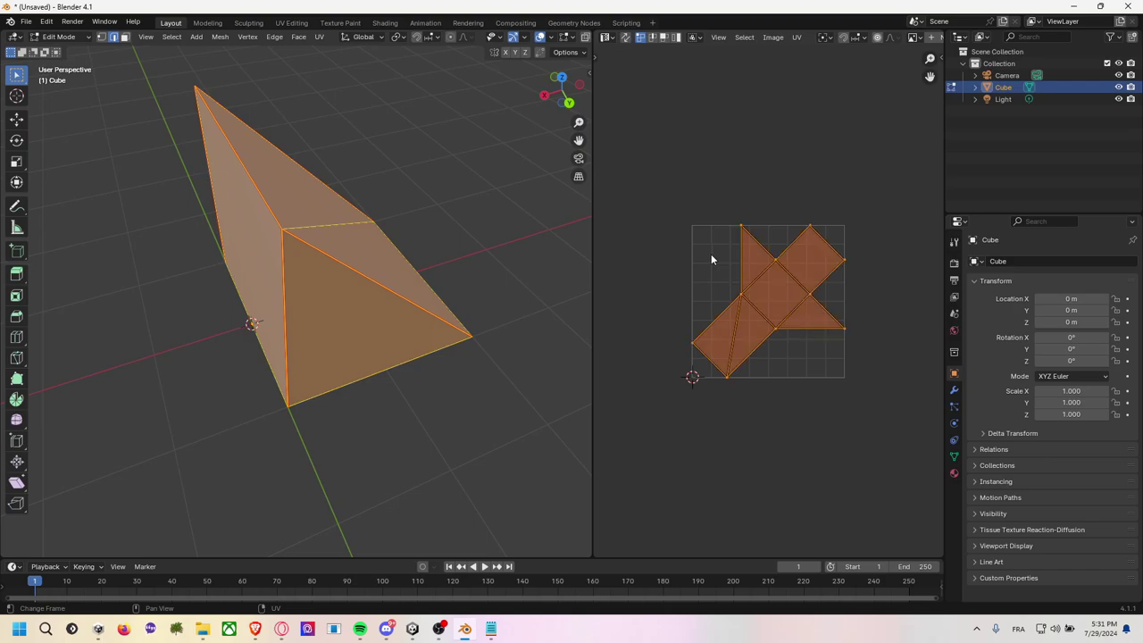
key("r")
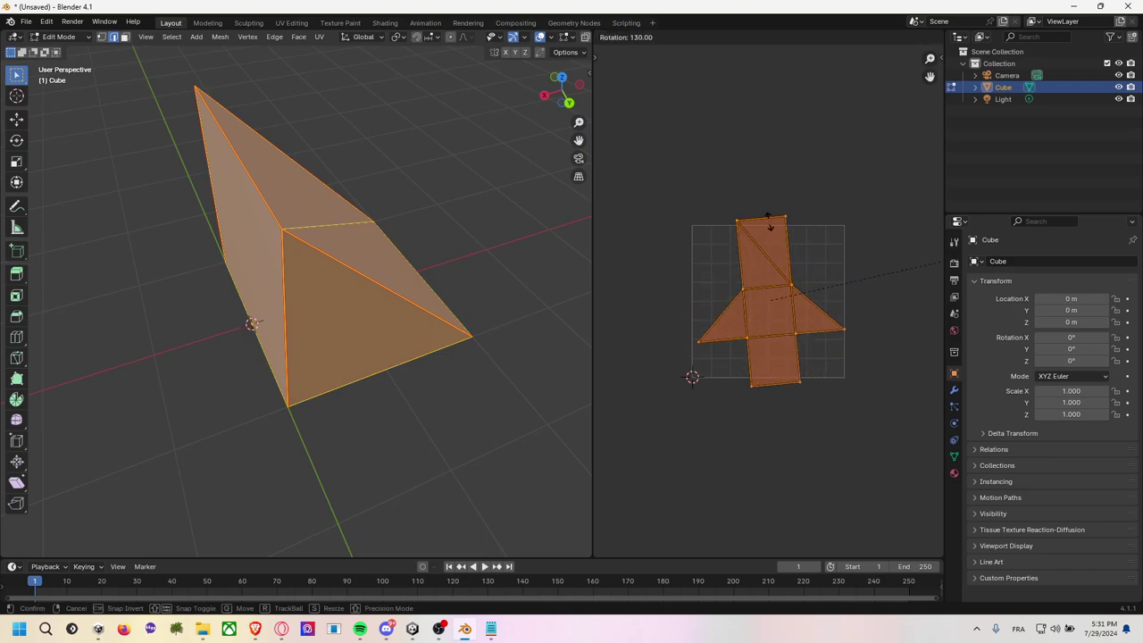
left_click(614, 235)
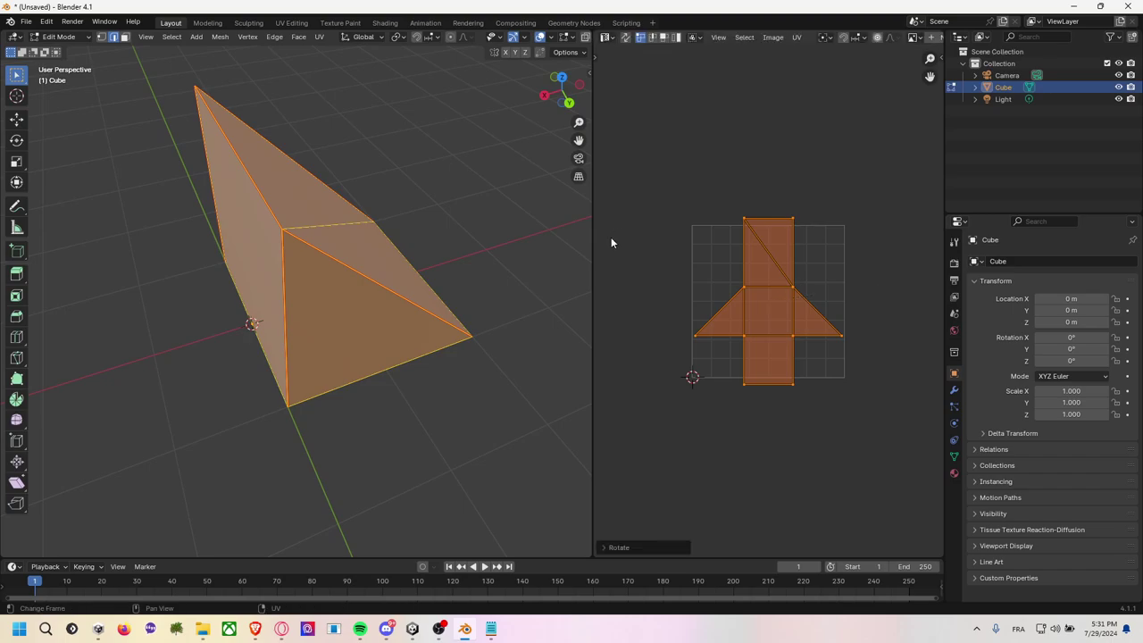
scroll(750, 273, "up", 2)
key("s")
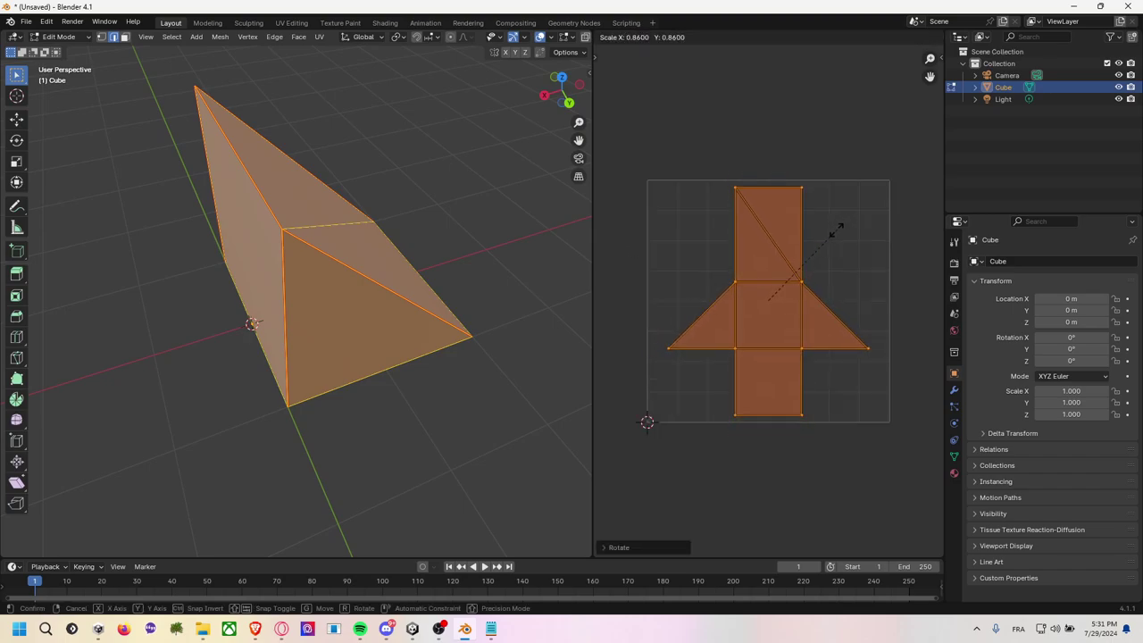
left_click(840, 231)
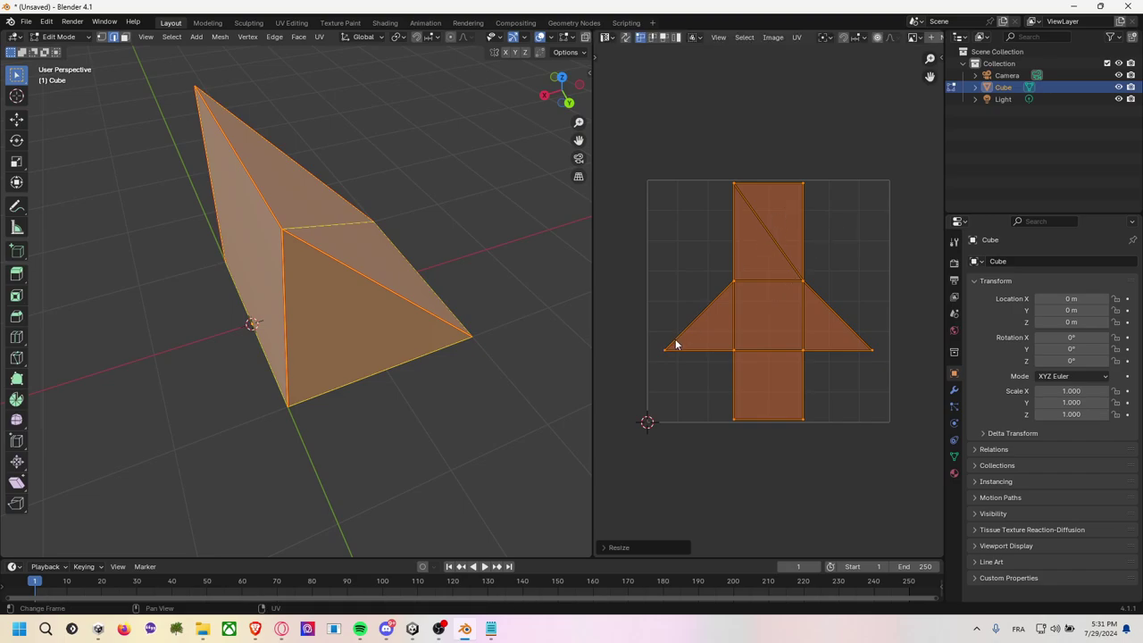
left_click(851, 243)
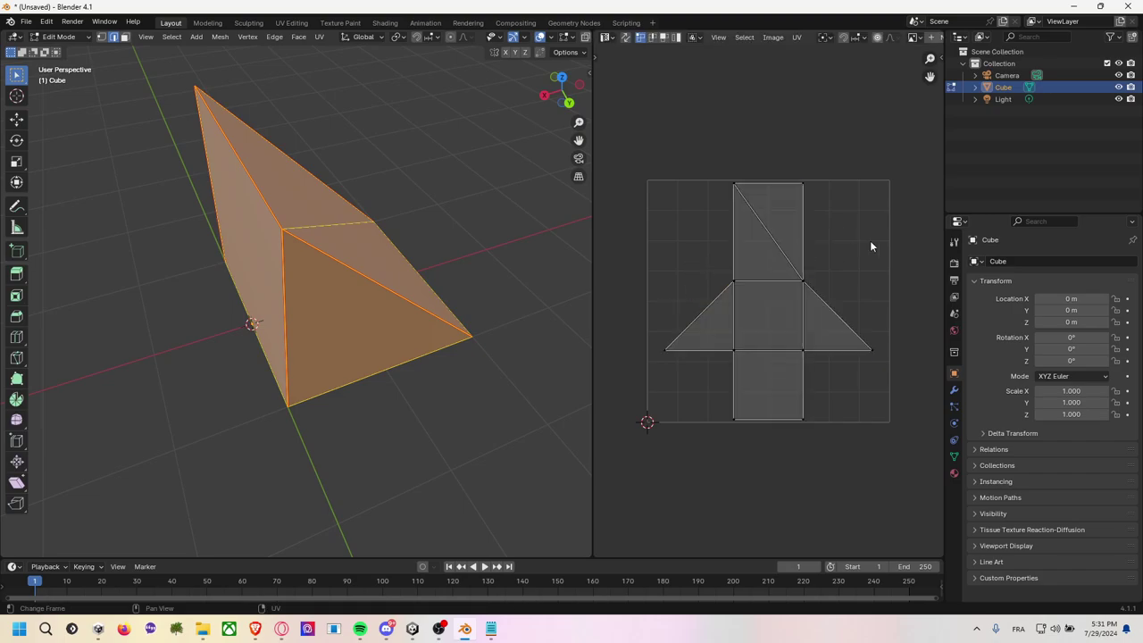
Scale the UV islands slightly larger into a cross filling the grid, then deselect.
key("a")
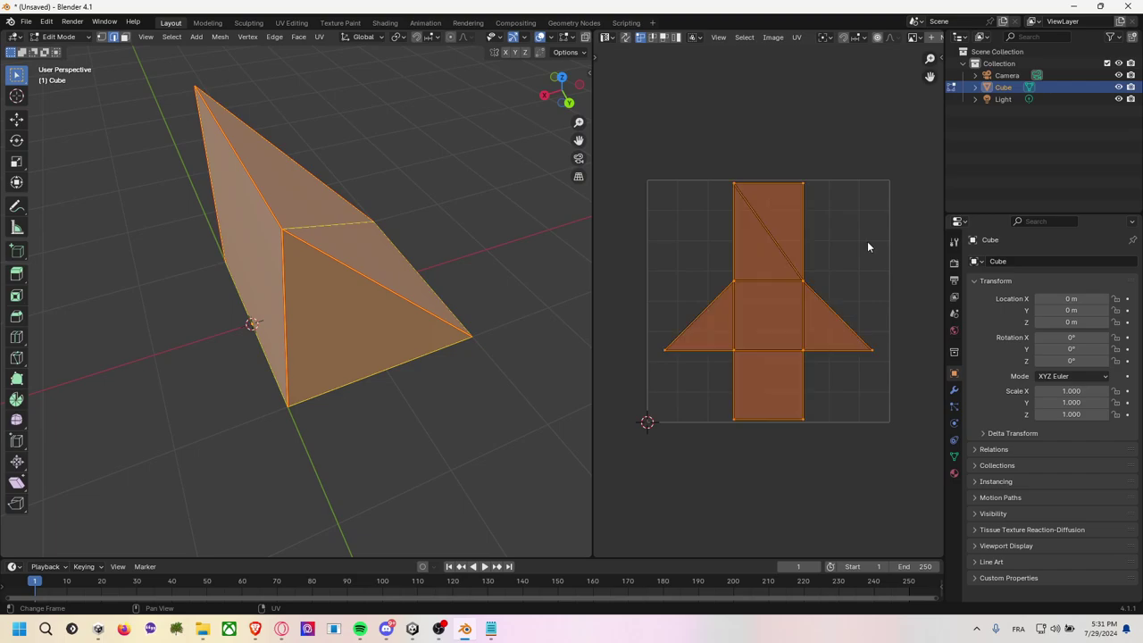
key("s")
left_click(868, 243)
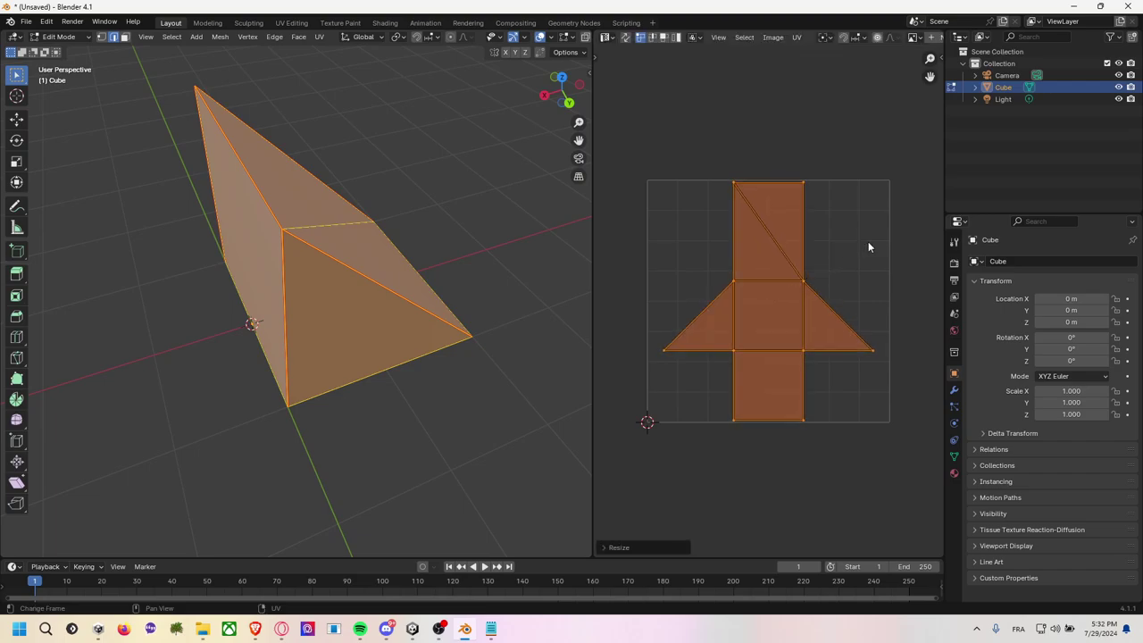
left_click(688, 145)
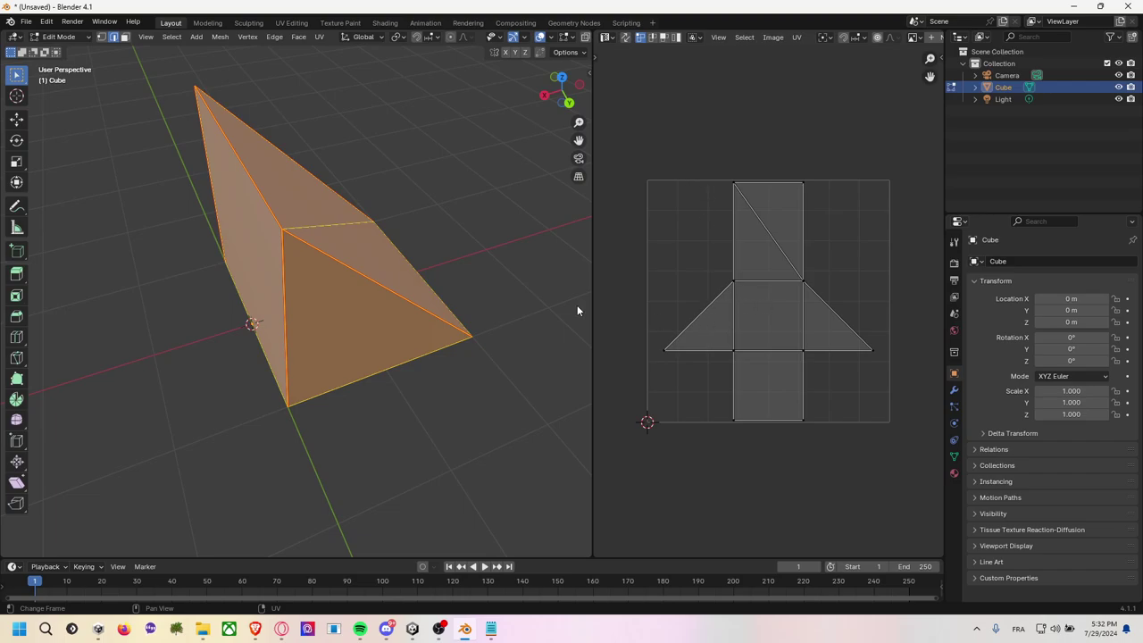
Orbit around the wedge to inspect its faces and deselect everything.
middle_click_drag(421, 266, 302, 264)
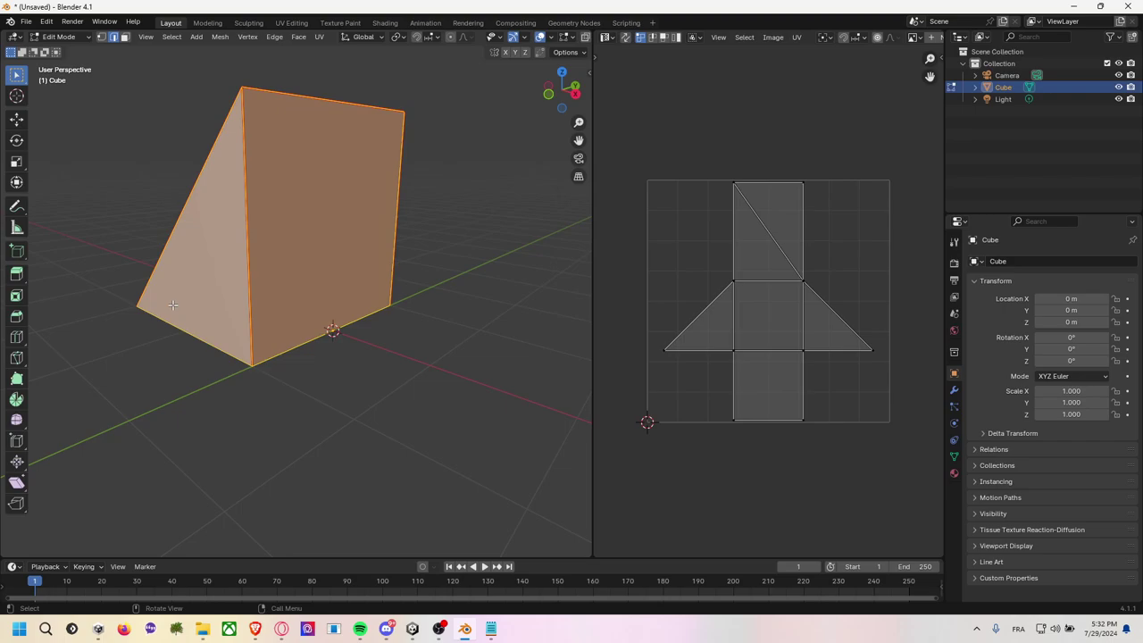
middle_click_drag(414, 211, 309, 234)
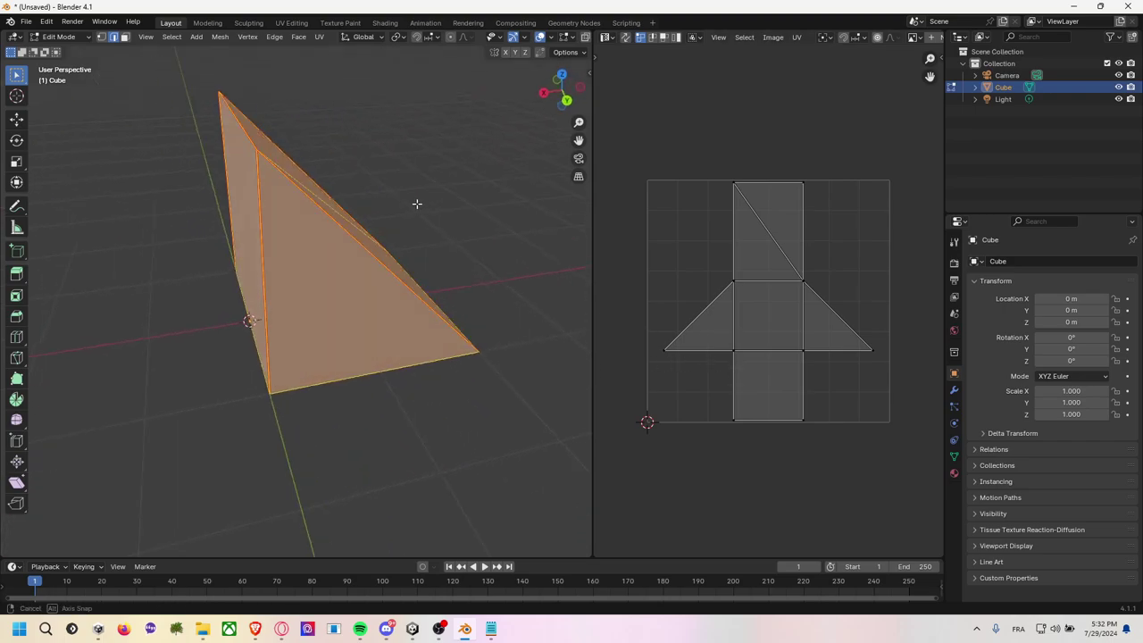
middle_click_drag(416, 201, 357, 224)
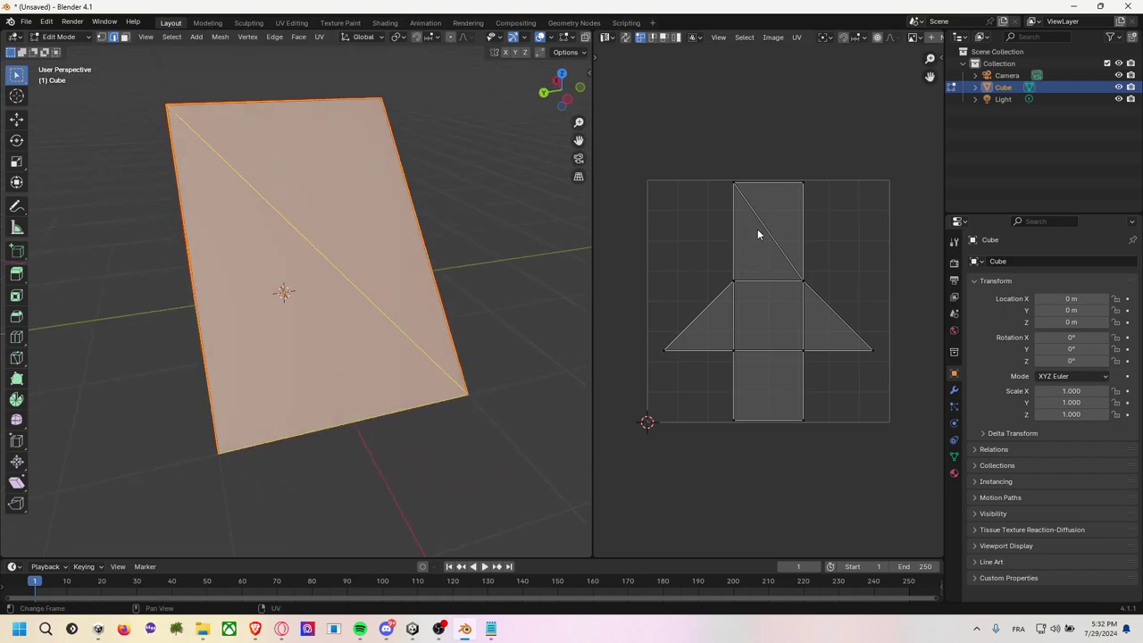
key("alt+a")
mouse_move(474, 155)
middle_mouse_down()
mouse_move(581, 140)
mouse_move(434, 161)
middle_mouse_up()
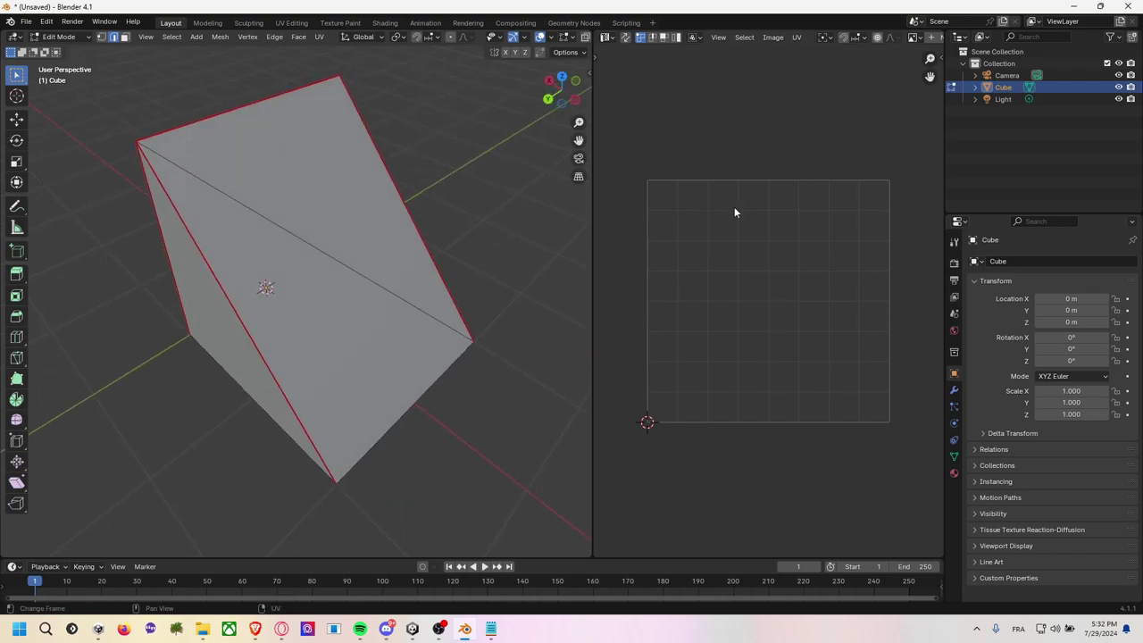
mouse_move(360, 243)
middle_mouse_down()
mouse_move(471, 220)
mouse_move(299, 172)
middle_mouse_up()
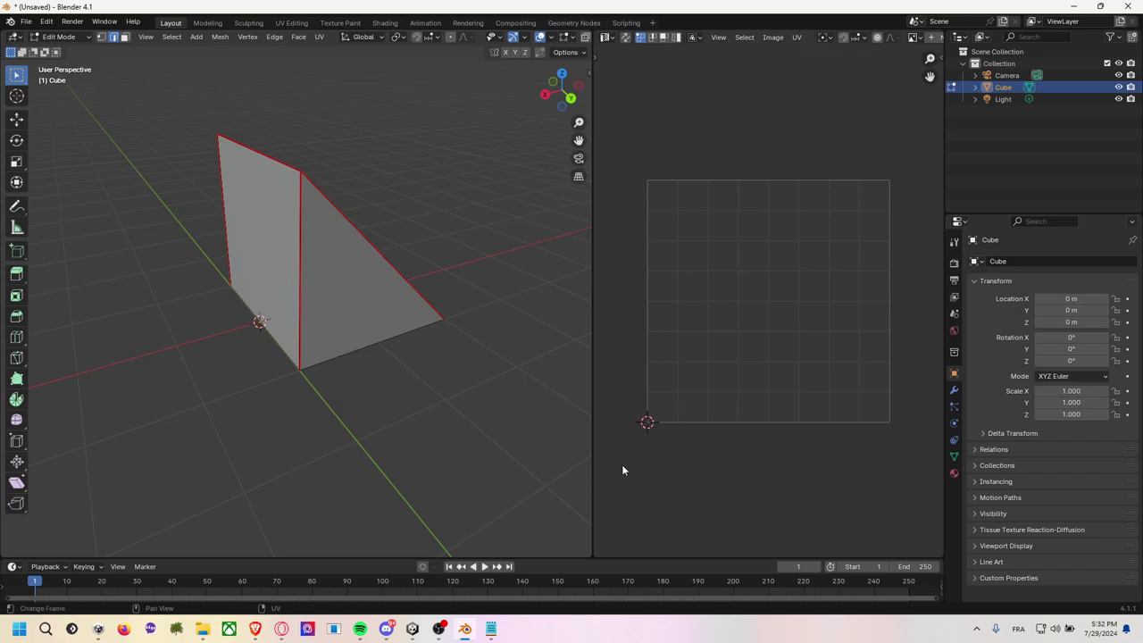
middle_click_drag(536, 420, 234, 299)
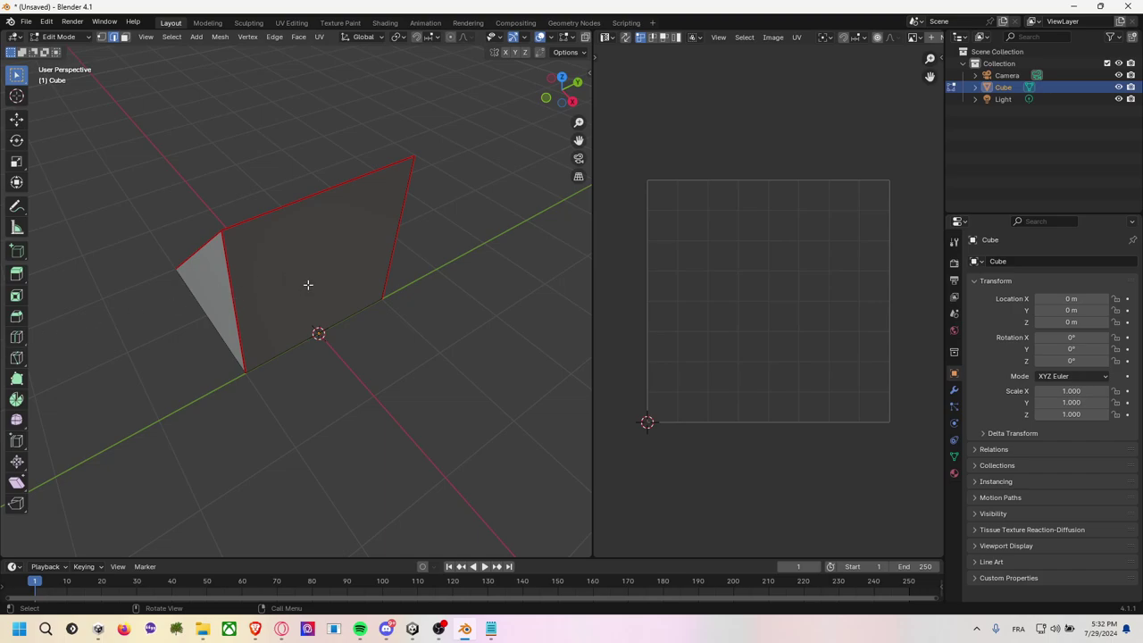
middle_click_drag(308, 284, 275, 191)
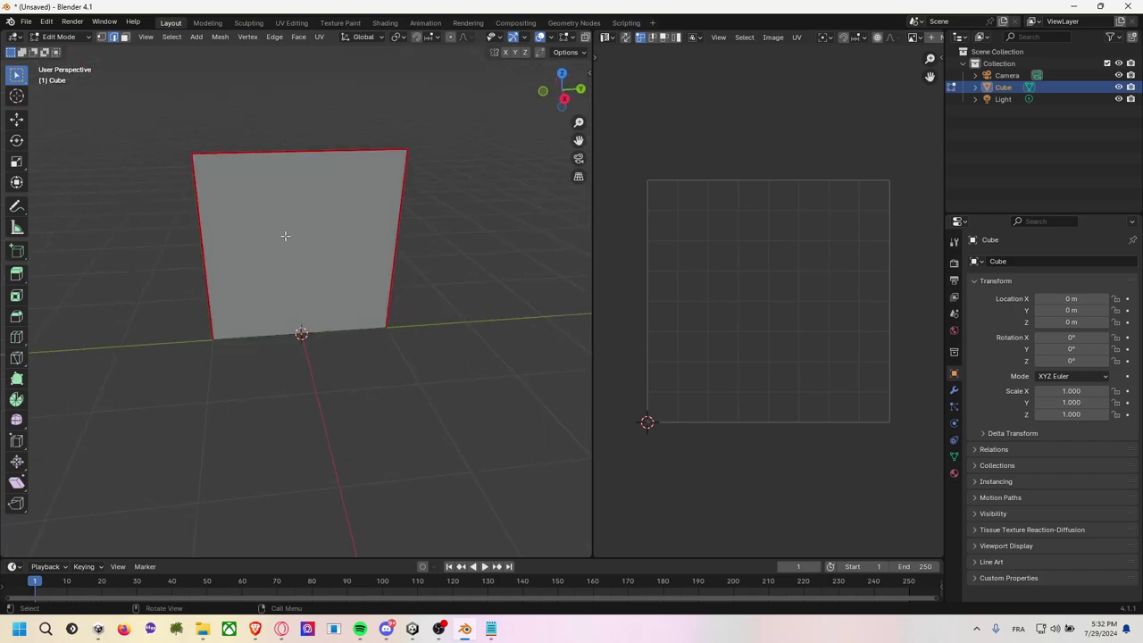
middle_click_drag(286, 236, 407, 262)
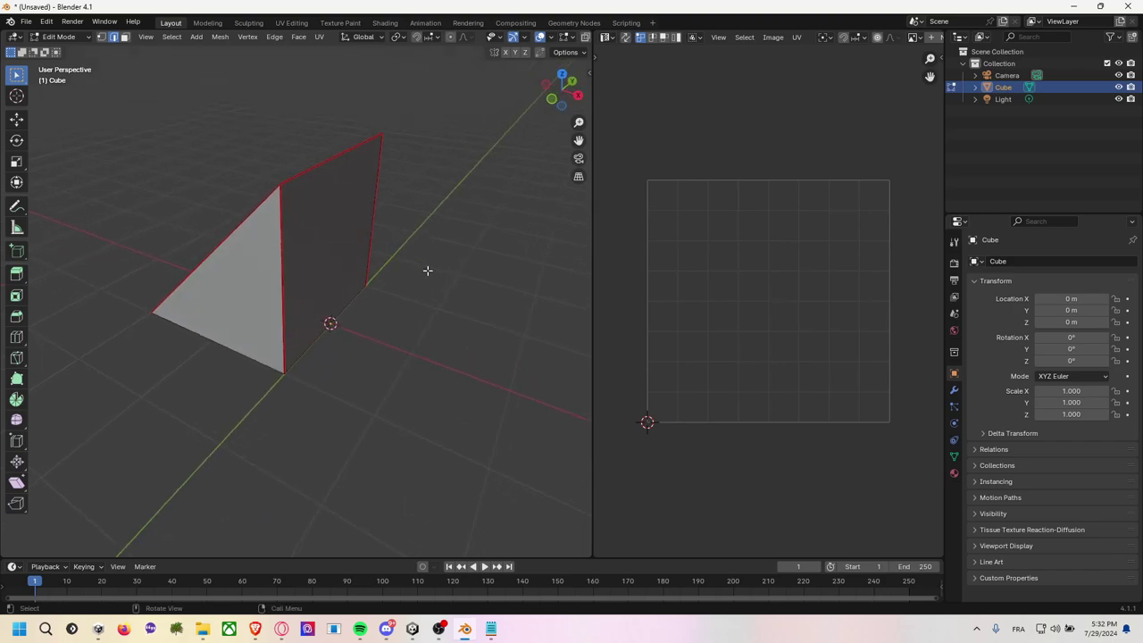
Return to Object Mode and add an Armature at the origin.
left_click(59, 37)
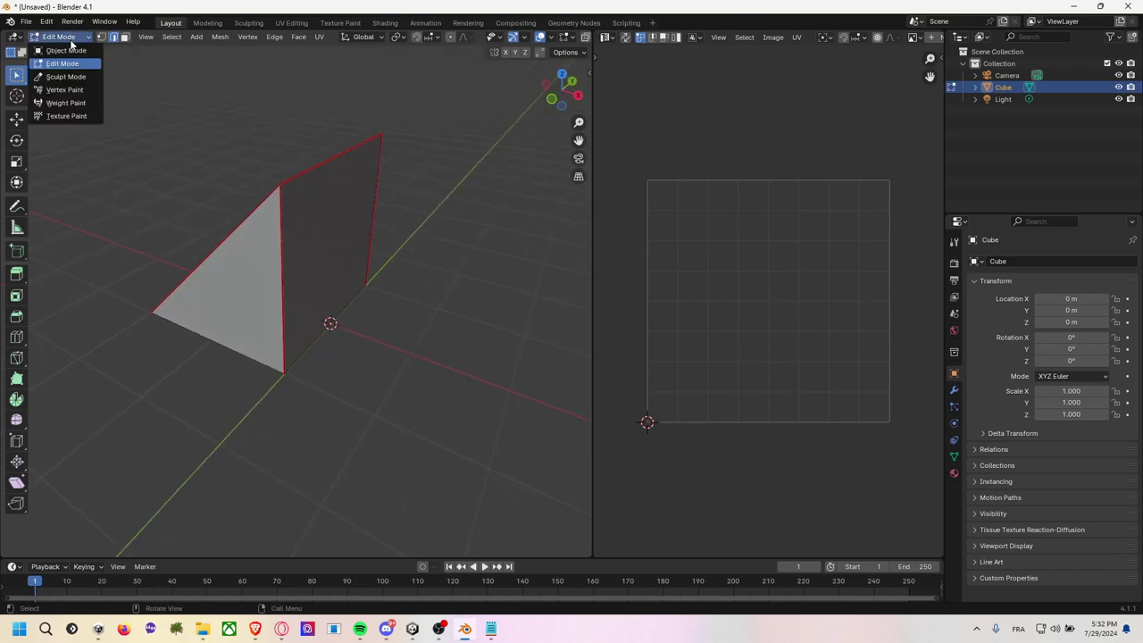
left_click(71, 50)
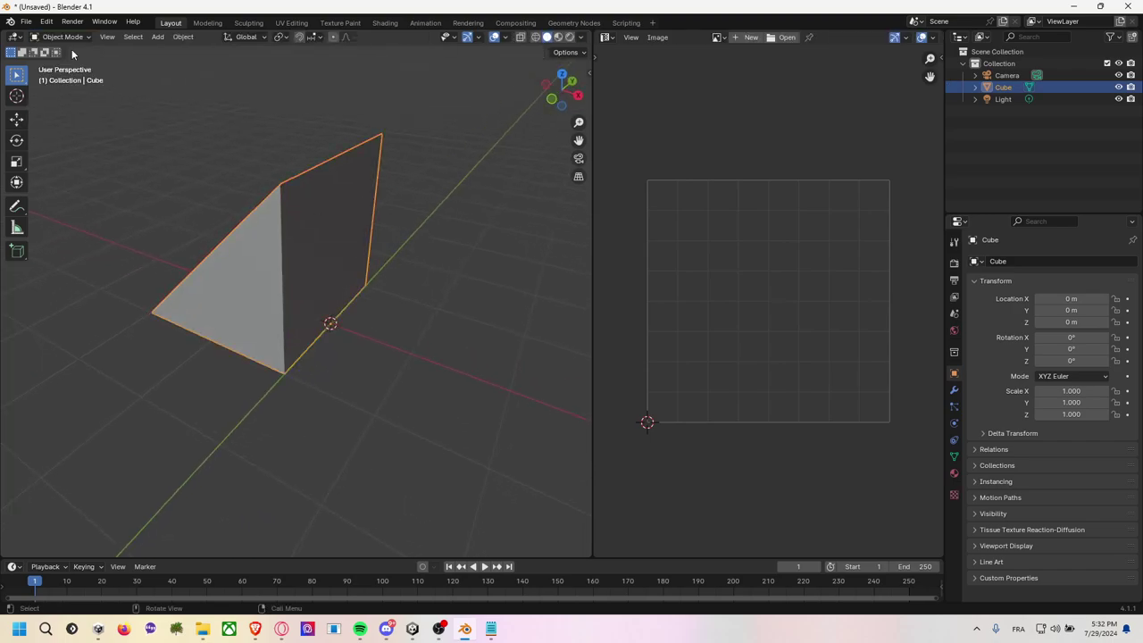
left_click(158, 37)
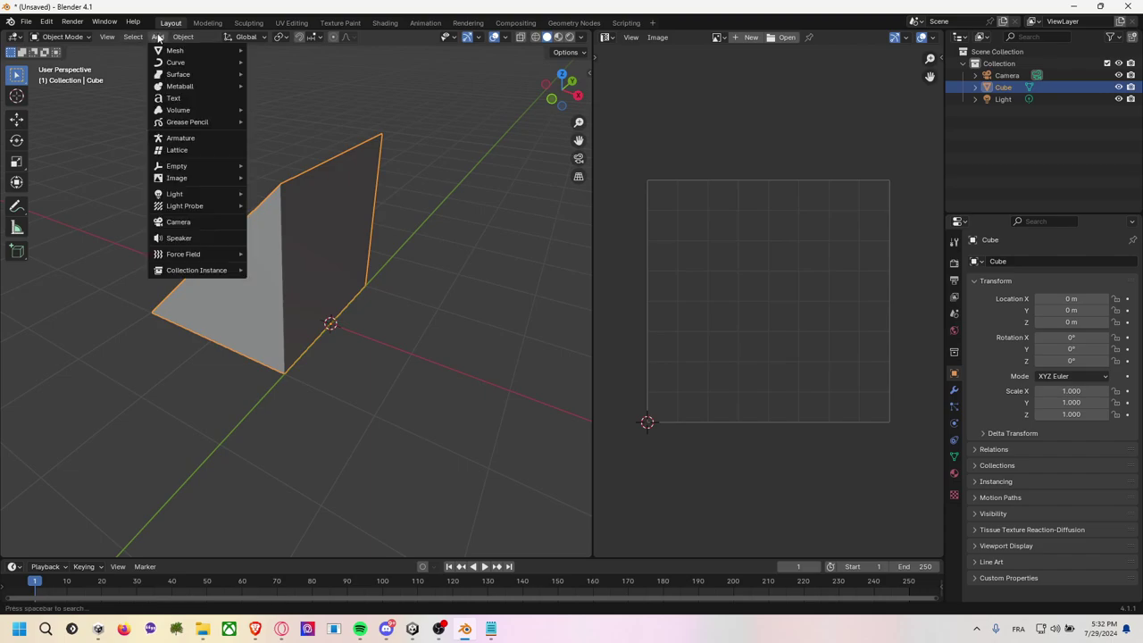
left_click(199, 138)
Enter Edit Mode on the armature and select the bone's root joint.
middle_click_drag(435, 272, 357, 248)
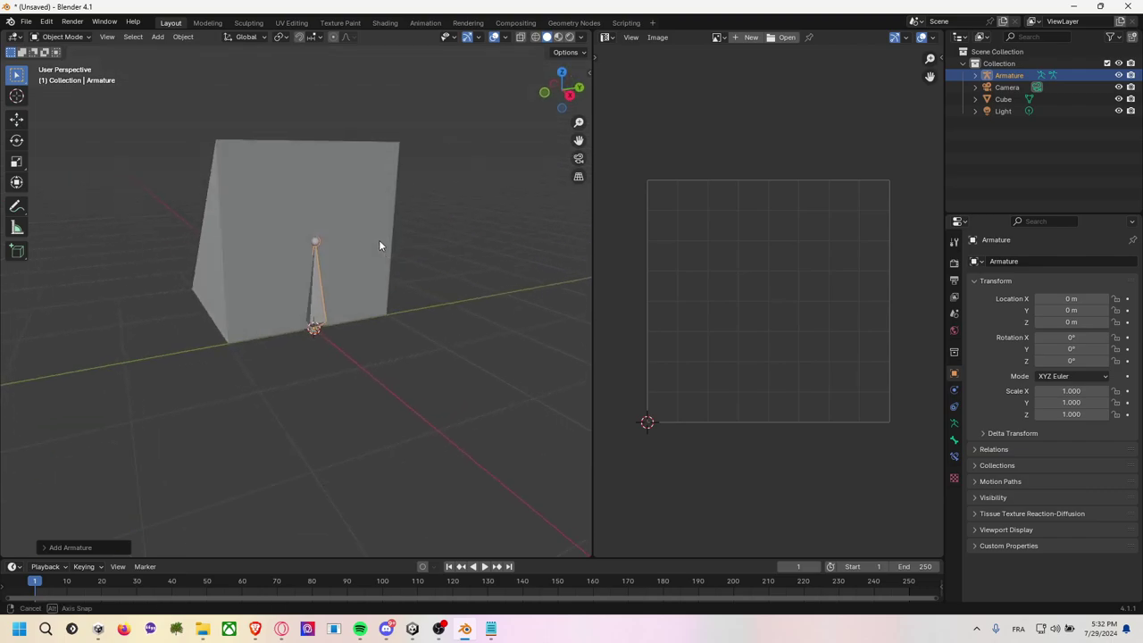
scroll(332, 293, "up", 2)
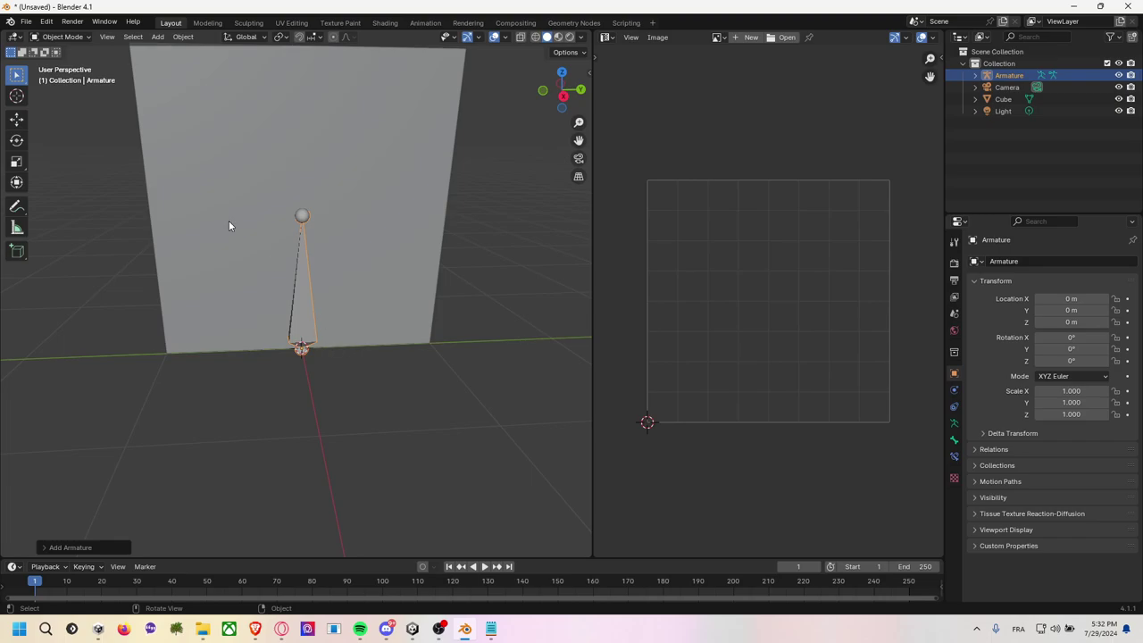
left_click(61, 36)
left_click(62, 57)
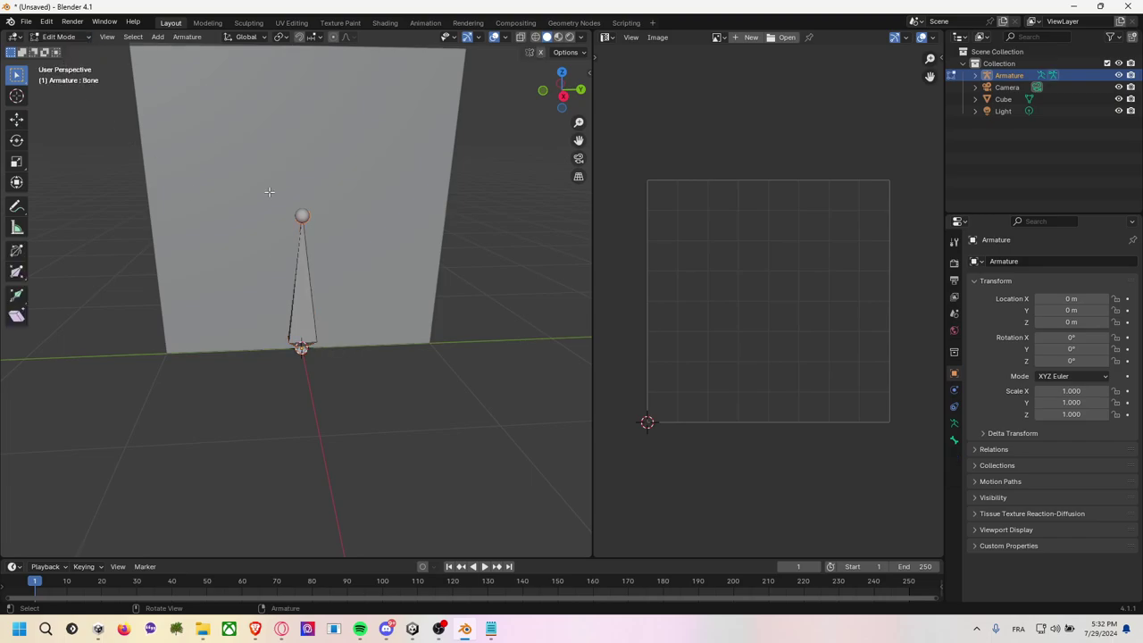
left_click(310, 342)
Extrude a bone to the wedge's corner, then extrude another bone from its tip.
middle_click_drag(455, 336, 385, 351)
key("e")
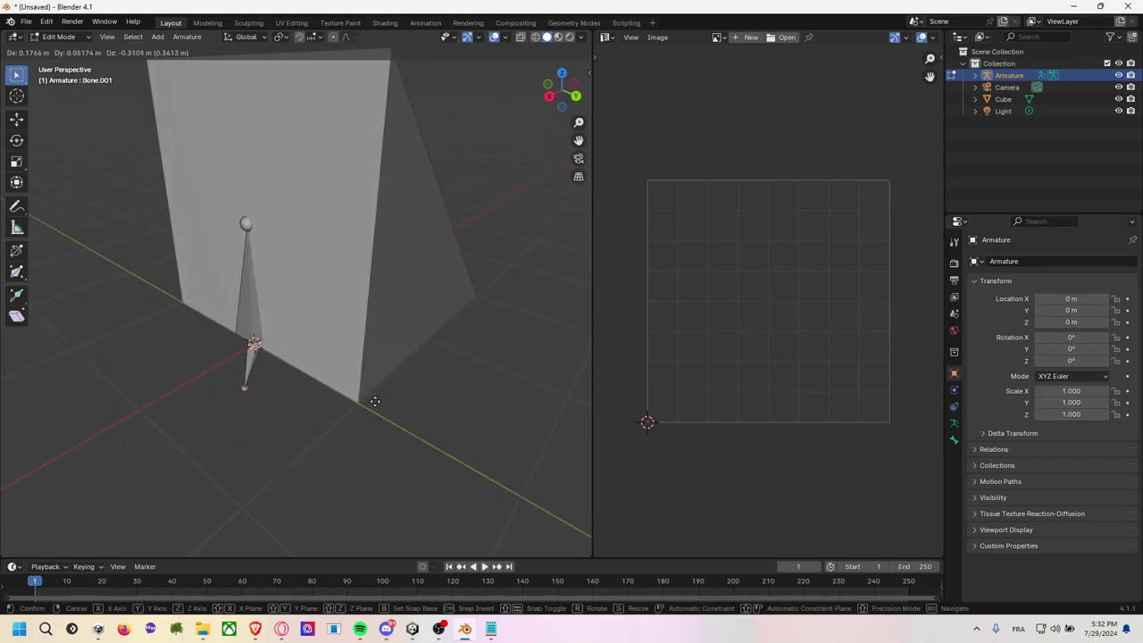
left_click(492, 403)
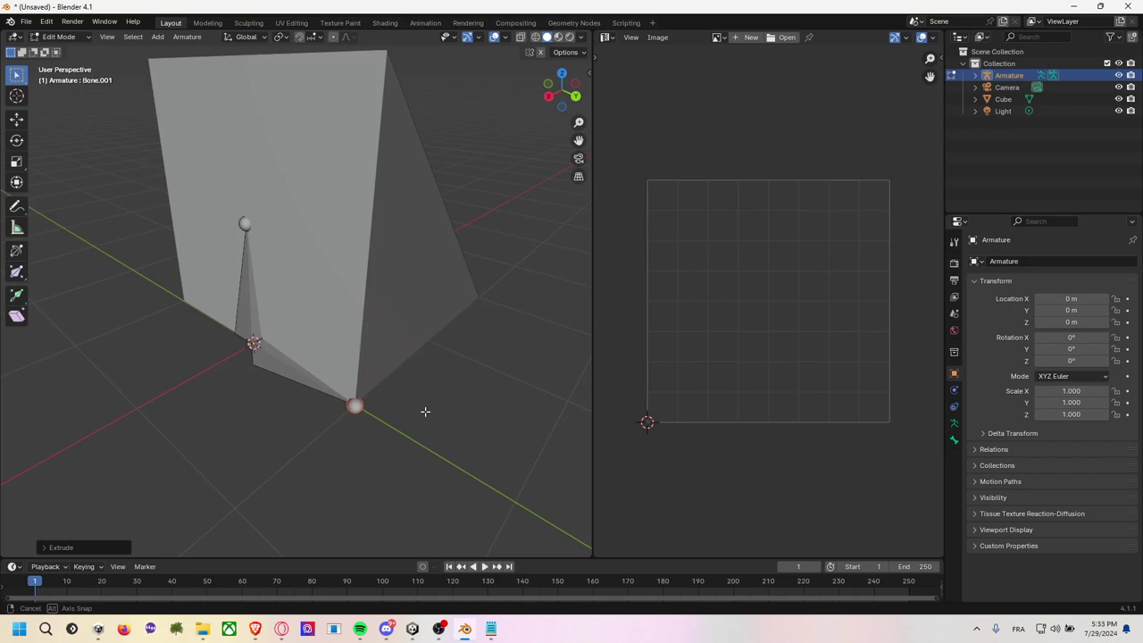
mouse_move(425, 412)
middle_mouse_down()
mouse_move(390, 371)
mouse_move(394, 385)
middle_mouse_up()
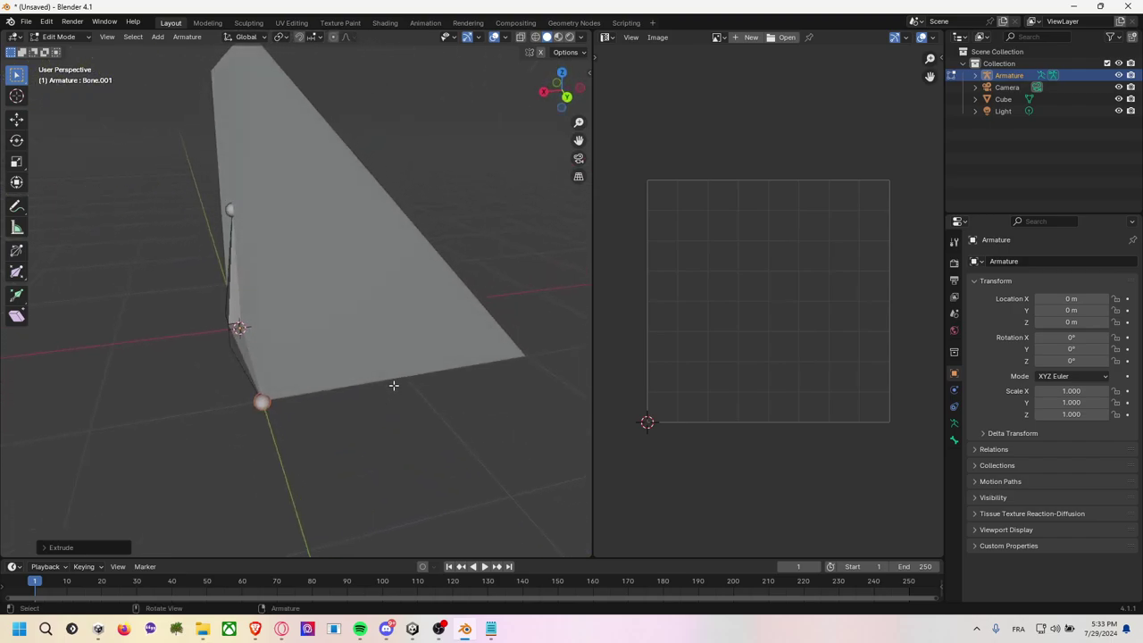
key("e")
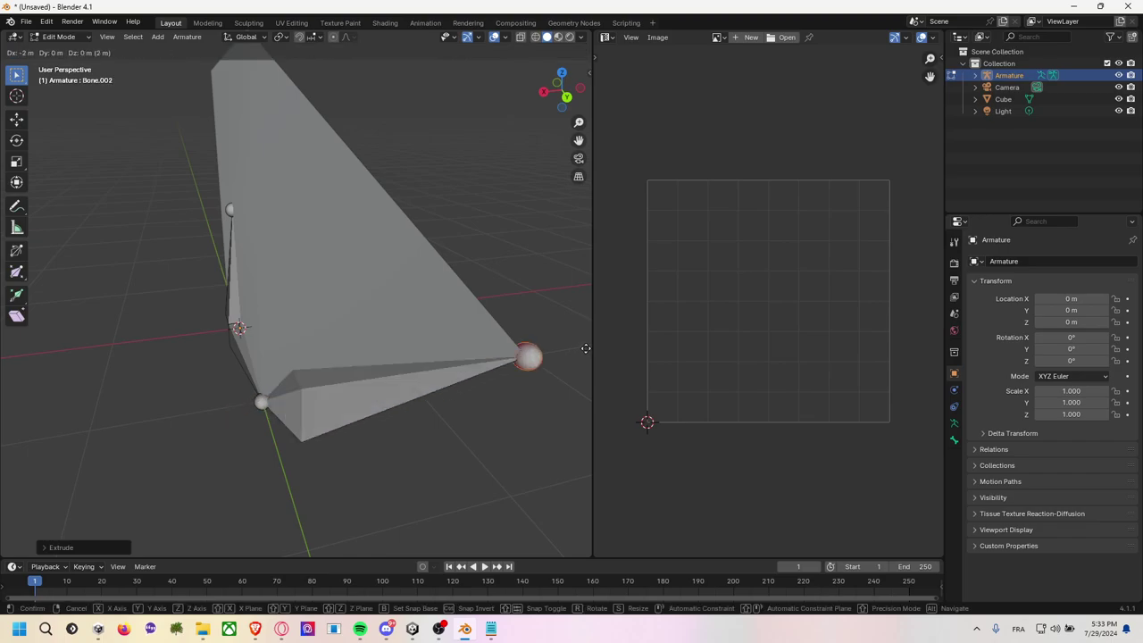
left_click(586, 348)
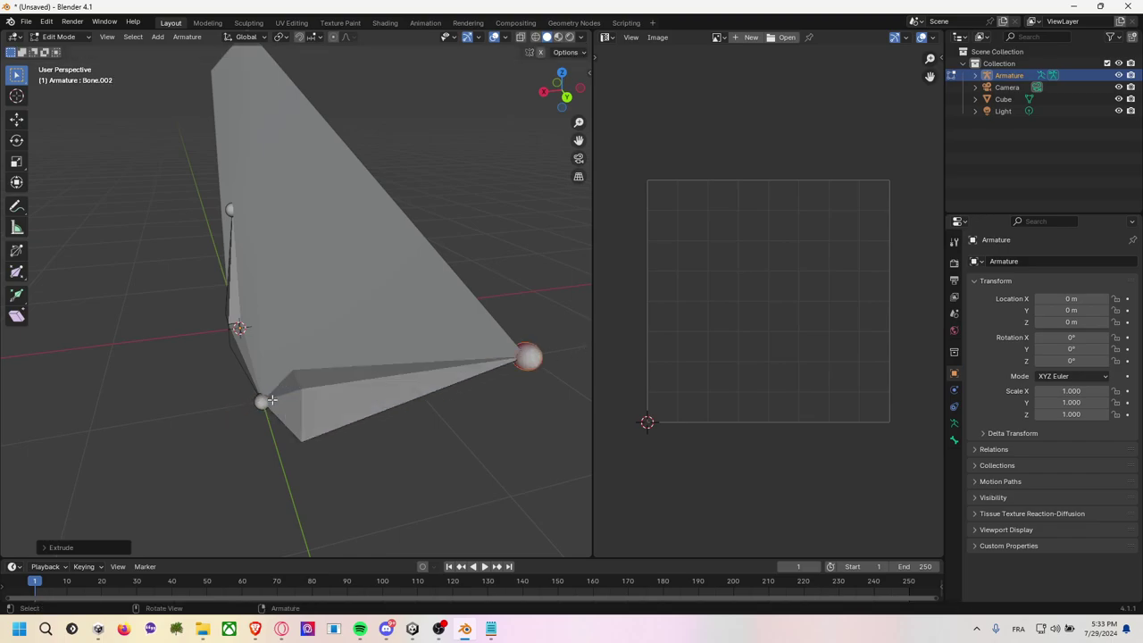
From the lower joint, try an X-constrained bone extrusion, cancel it, then extrude upward.
left_click(263, 403)
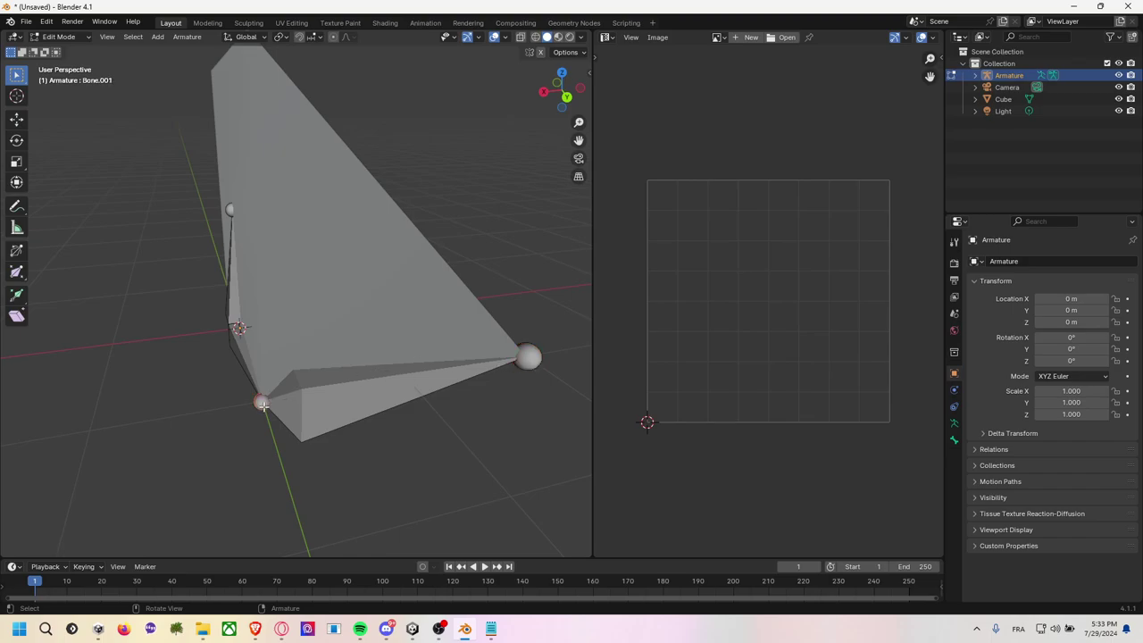
key("e")
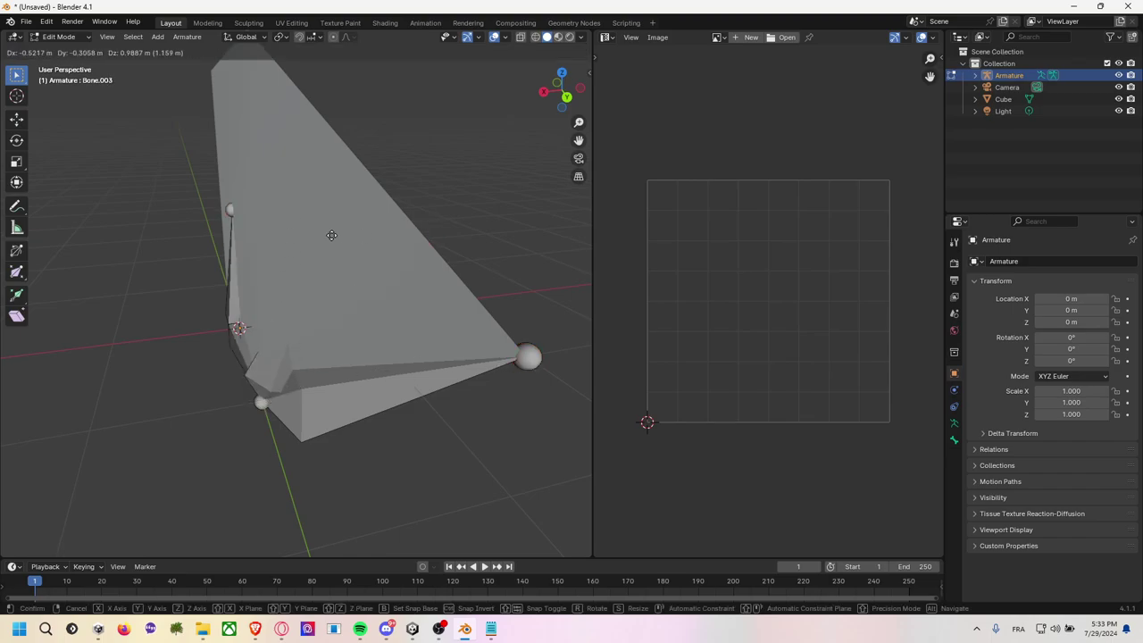
key("x")
right_click(294, 201)
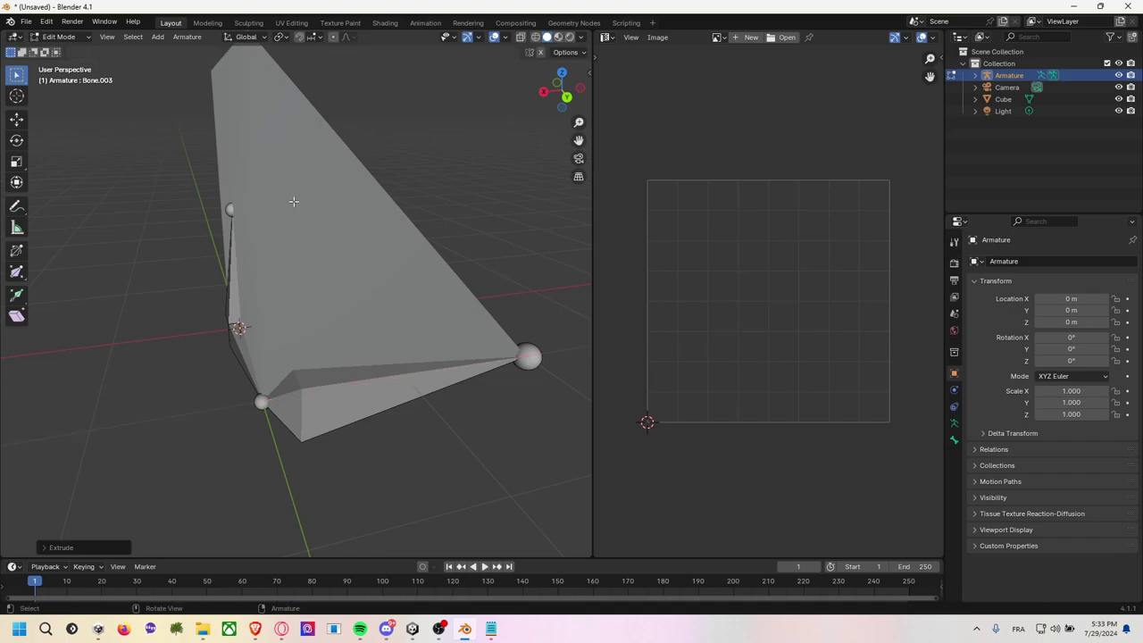
scroll(294, 201, "down", 4)
key("e")
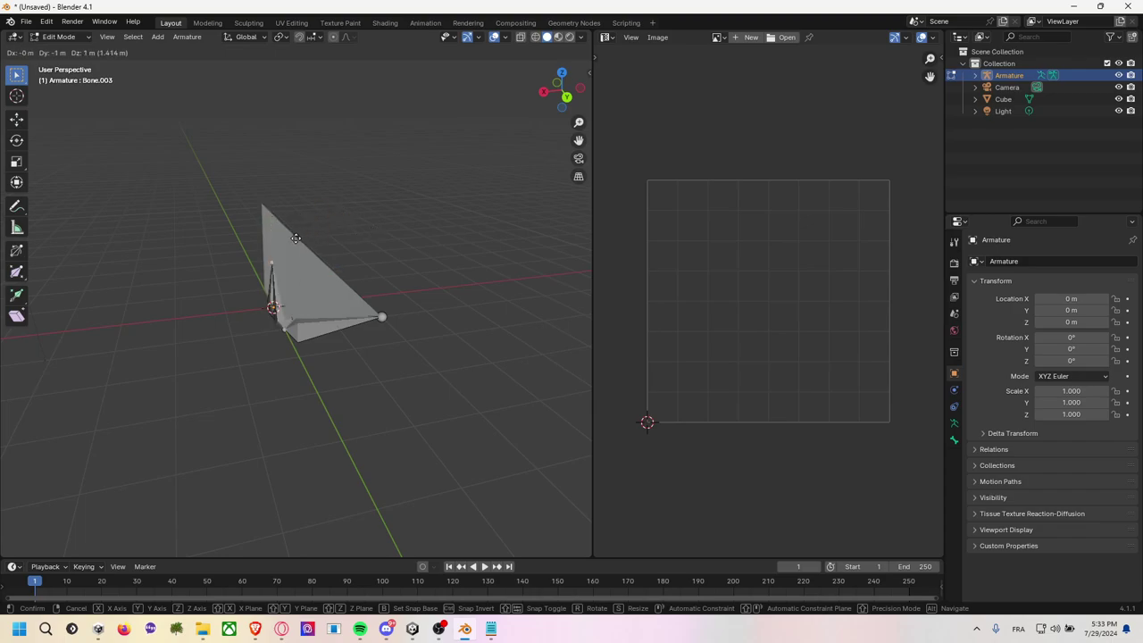
Undo the last bone and extrude a replacement bone rising straight up along Z from the joint.
key("z")
left_click(339, 212)
key("ctrl+z")
middle_click_drag(339, 211, 408, 223)
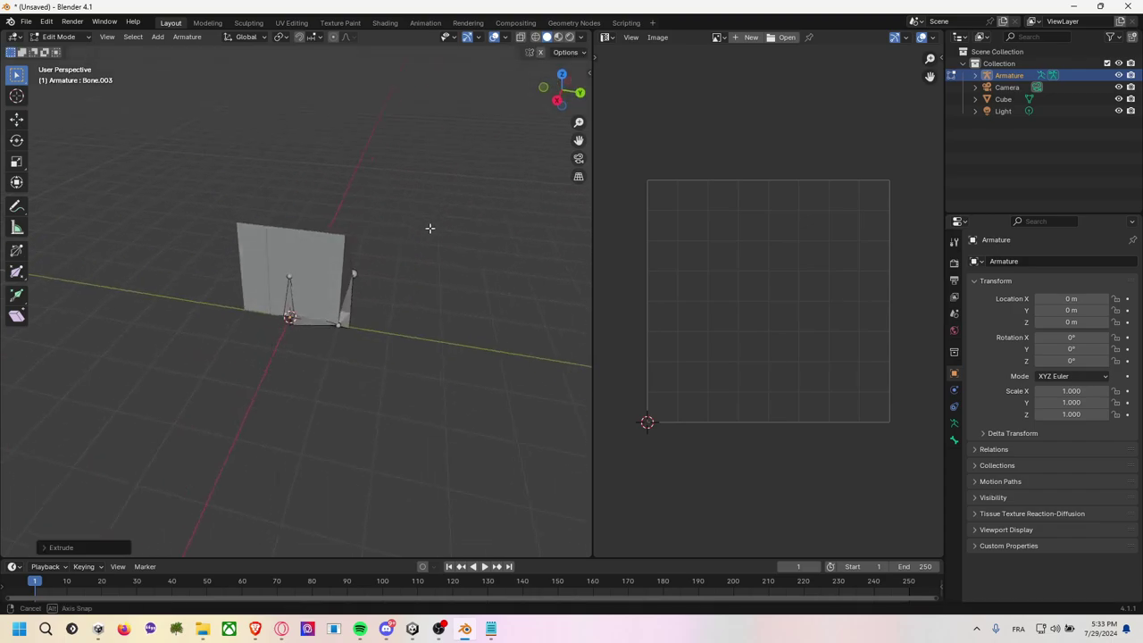
key("e")
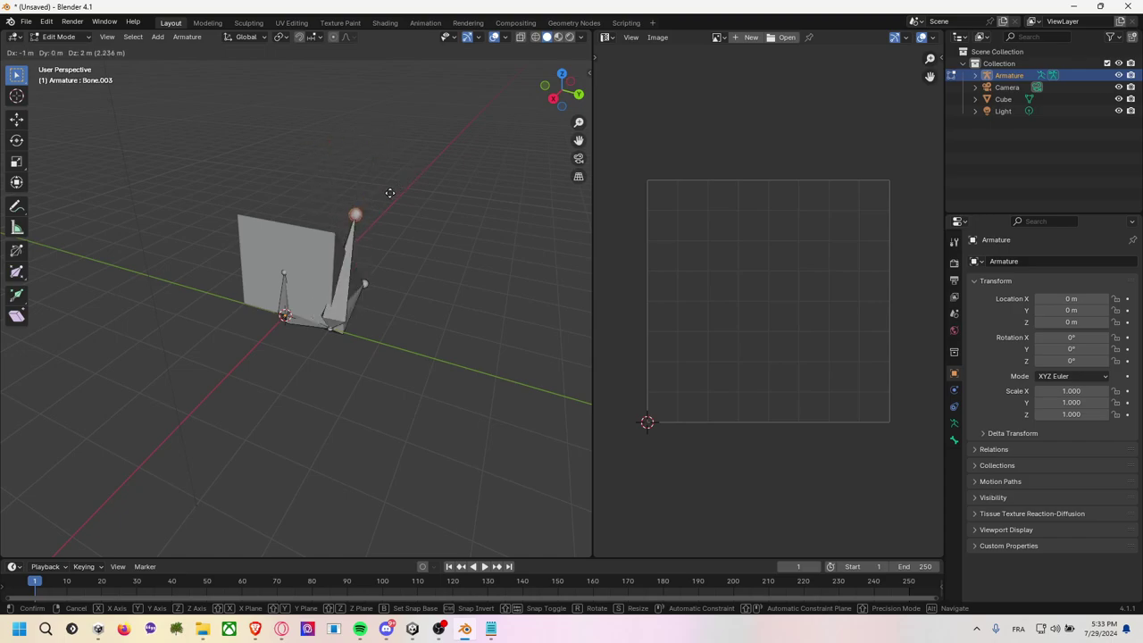
key("y")
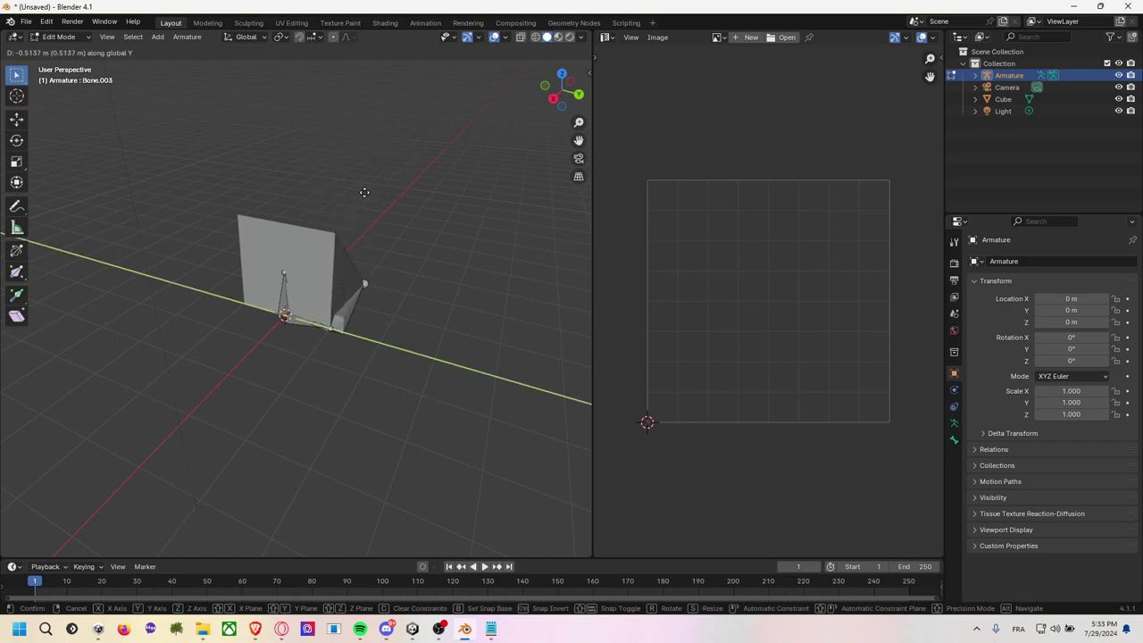
key("z")
left_click(393, 211)
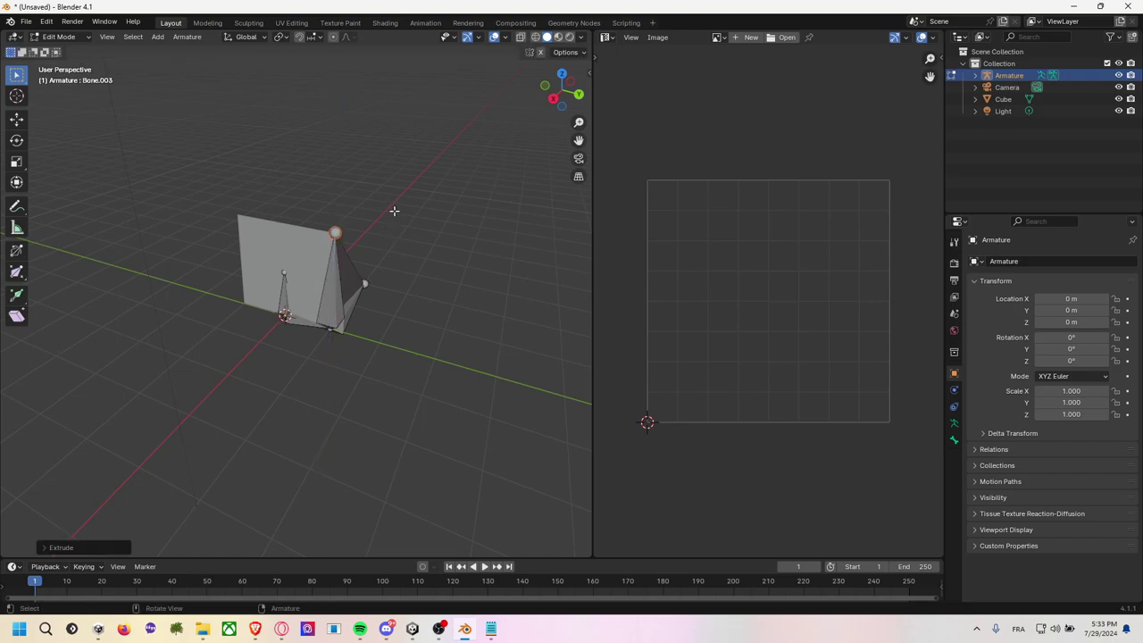
Extrude new bones from the root bone and base joint, raising Bone.007 2 m along Z.
mouse_move(393, 210)
middle_mouse_down()
mouse_move(320, 225)
mouse_move(298, 249)
middle_mouse_up()
middle_click_drag(177, 253, 330, 282)
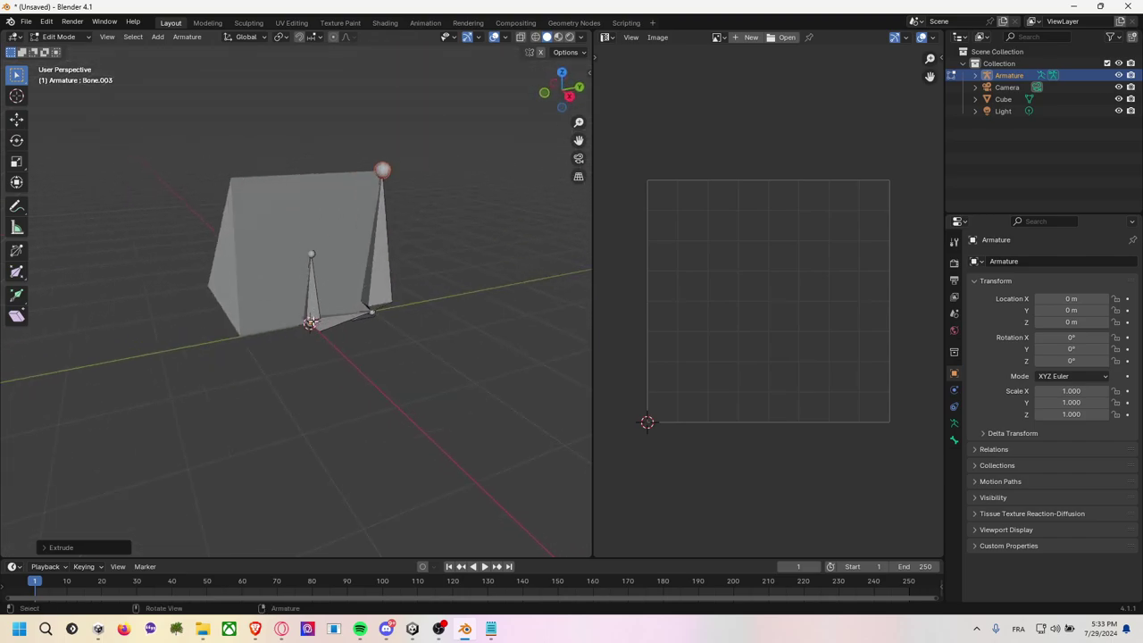
left_click(313, 325)
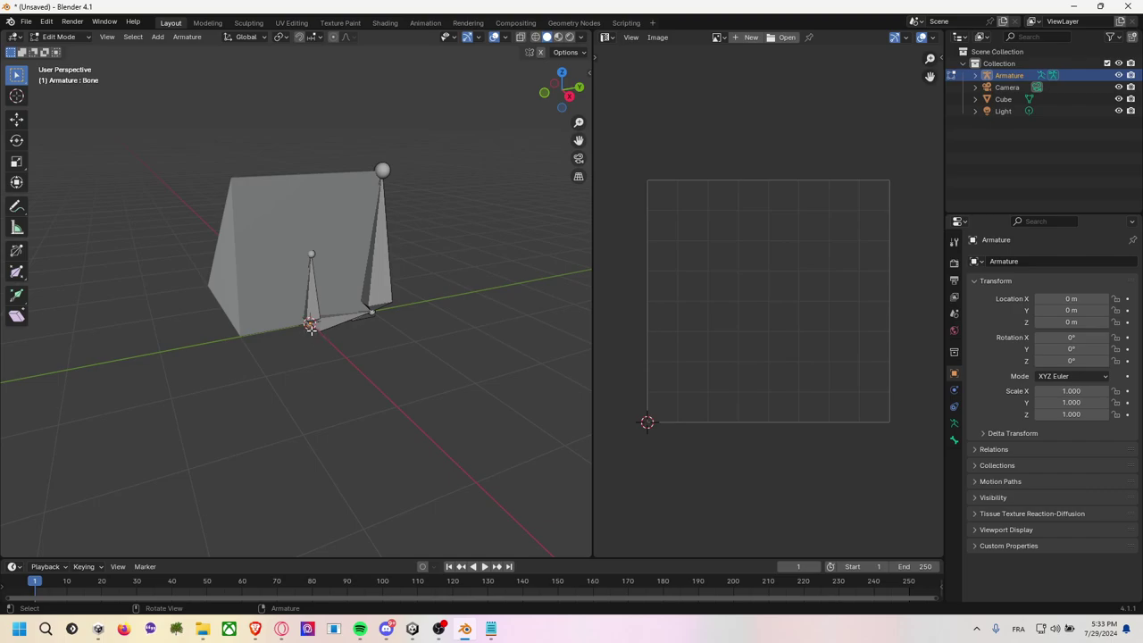
key("e")
middle_click_drag(201, 323, 248, 324)
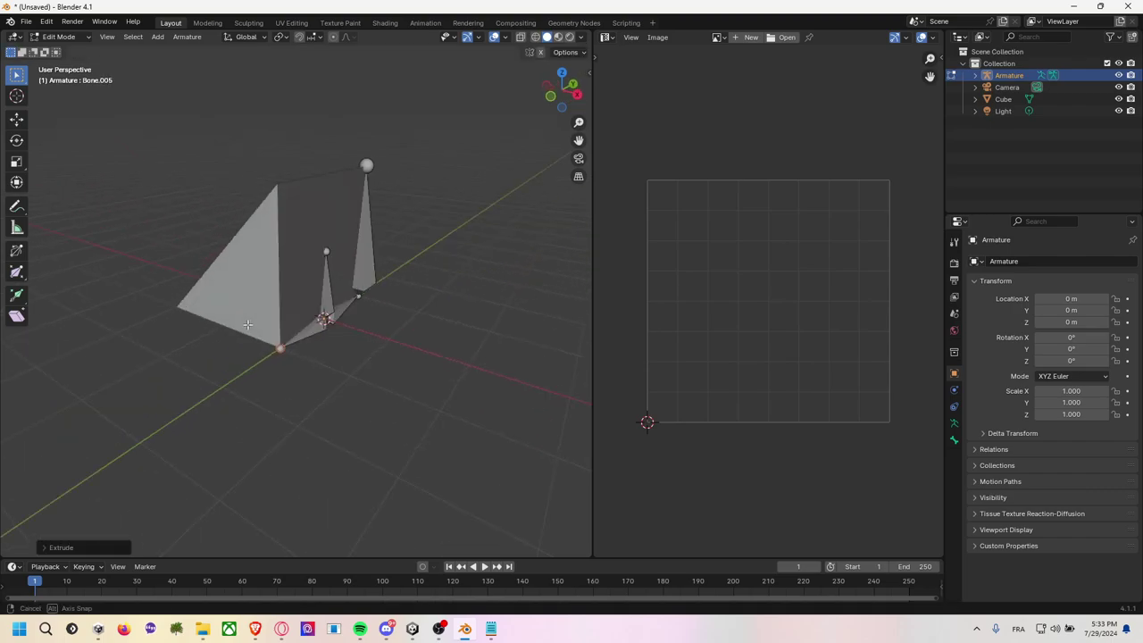
left_click(280, 348)
key("e")
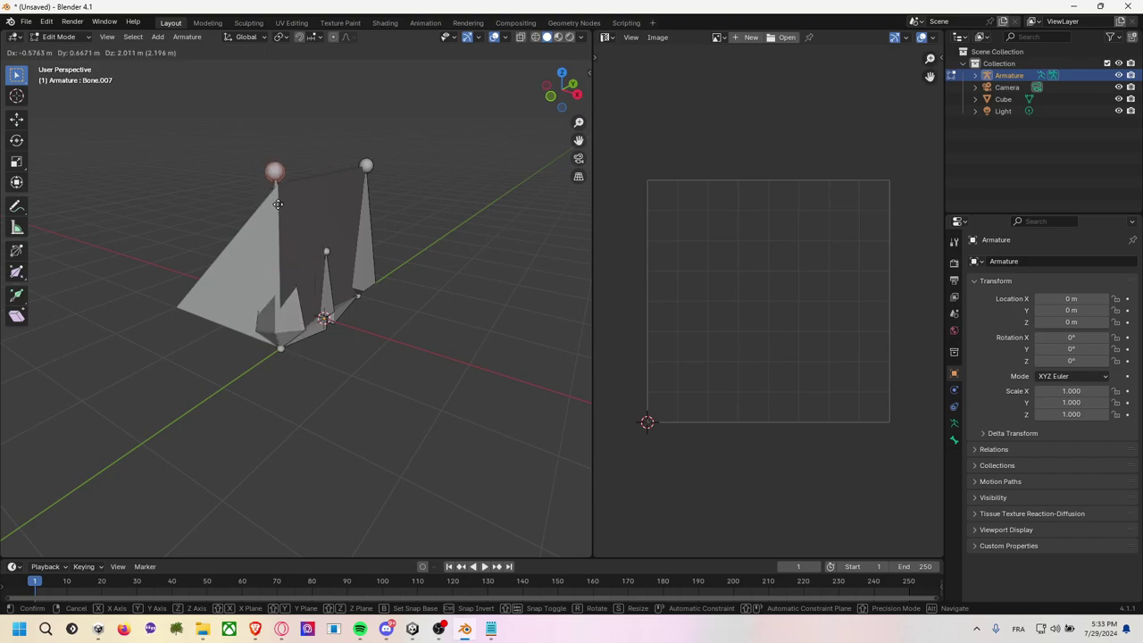
type("z2")
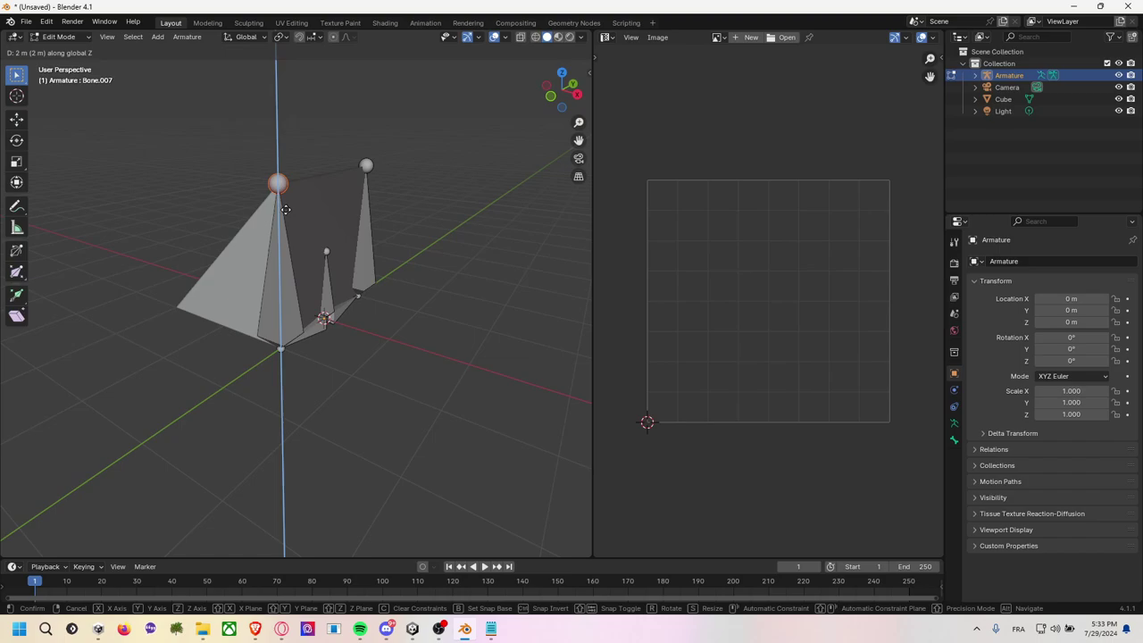
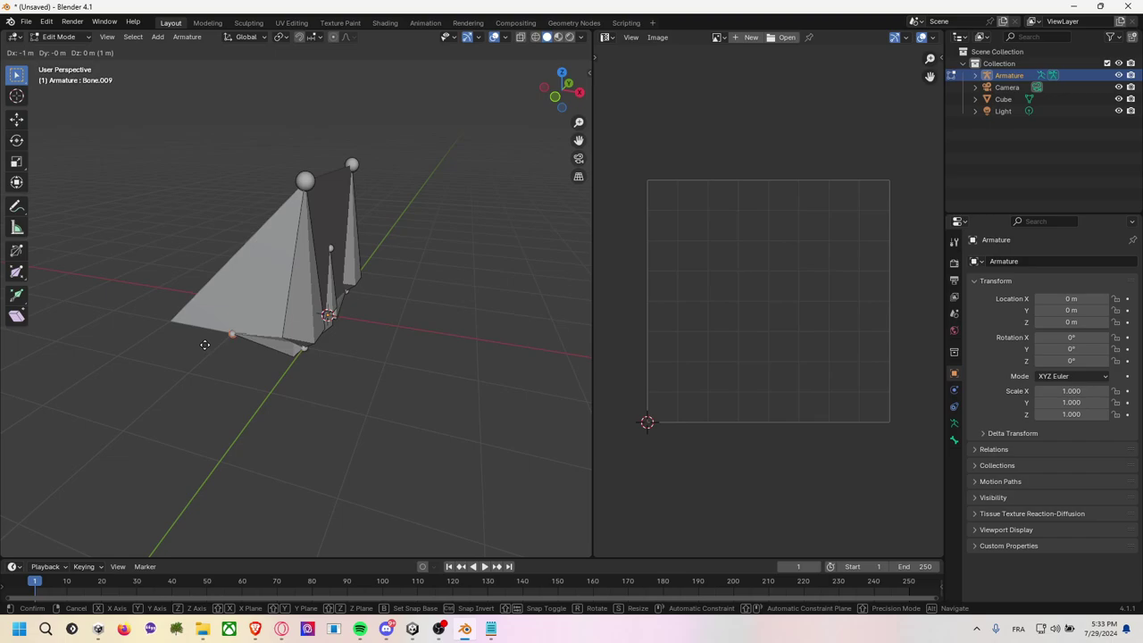
Place the previously extruded bone and orbit around the armature to inspect it.
left_click(170, 321)
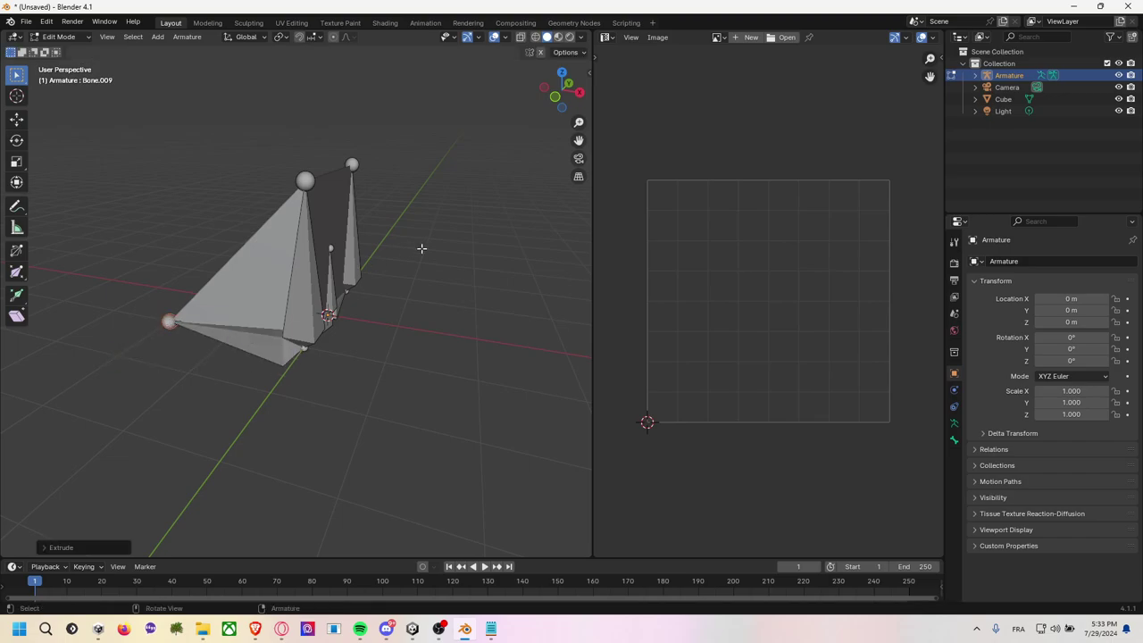
mouse_move(420, 247)
middle_mouse_down()
mouse_move(215, 295)
mouse_move(380, 250)
middle_mouse_up()
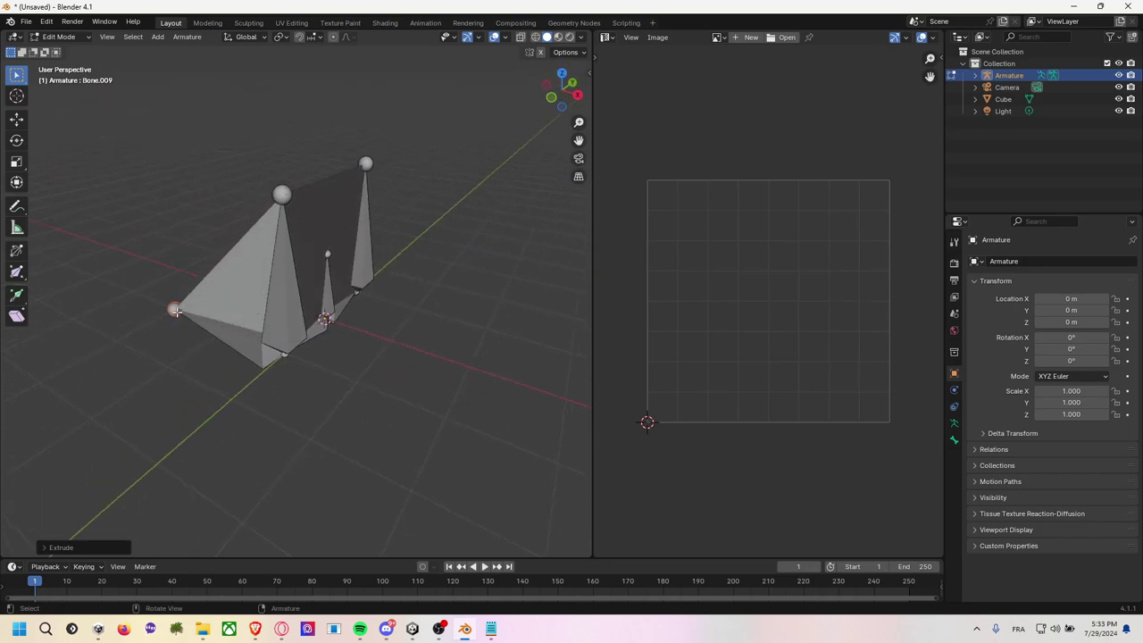
middle_click_drag(402, 239, 197, 253)
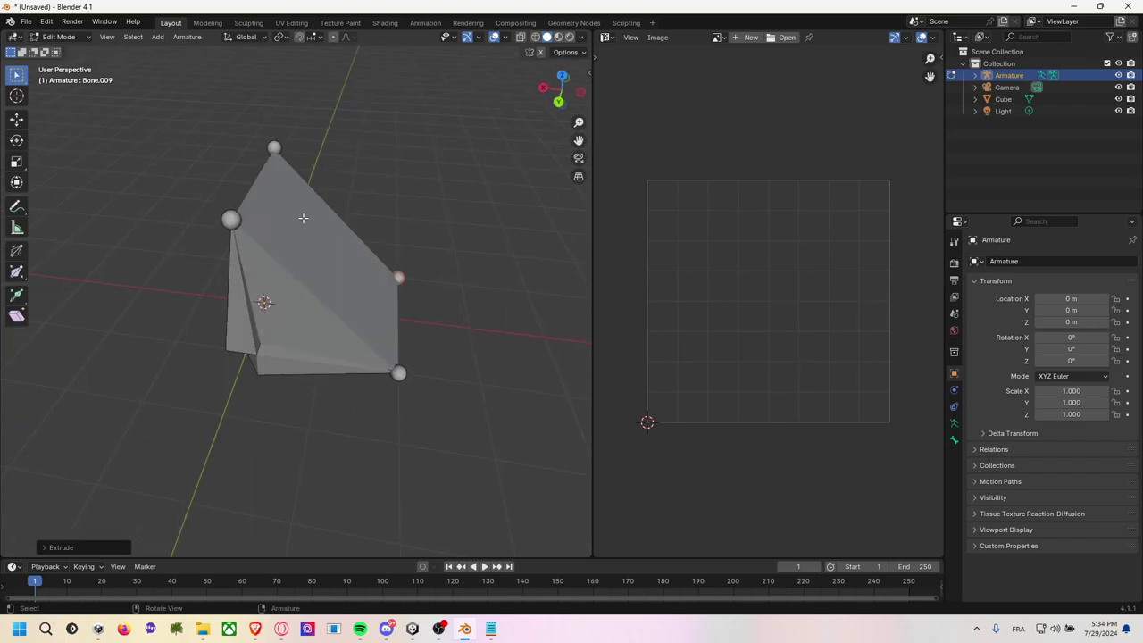
middle_click_drag(256, 225, 319, 346)
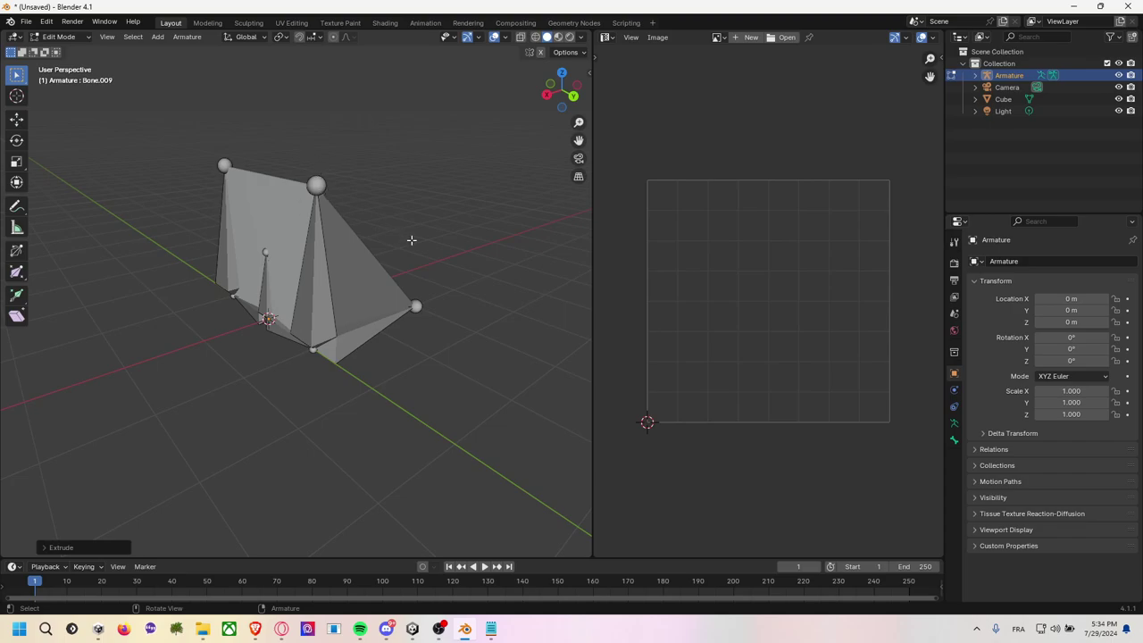
middle_click_drag(447, 274, 393, 301)
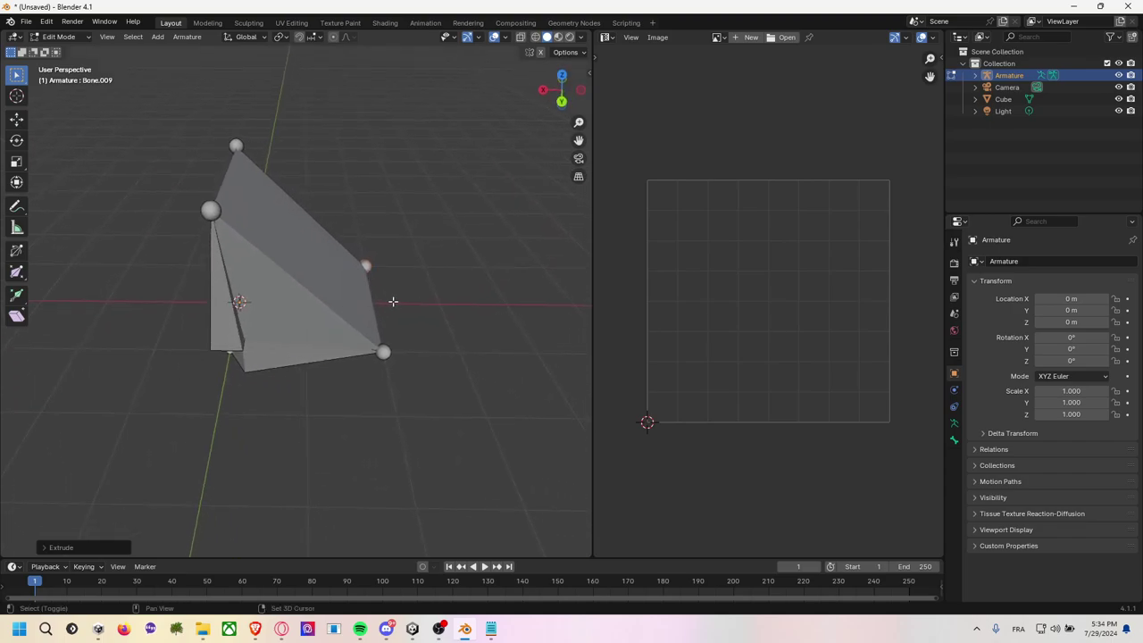
Extrude two sideways bones from the prism's lower corner and upper side joints.
left_click(383, 352)
key("e")
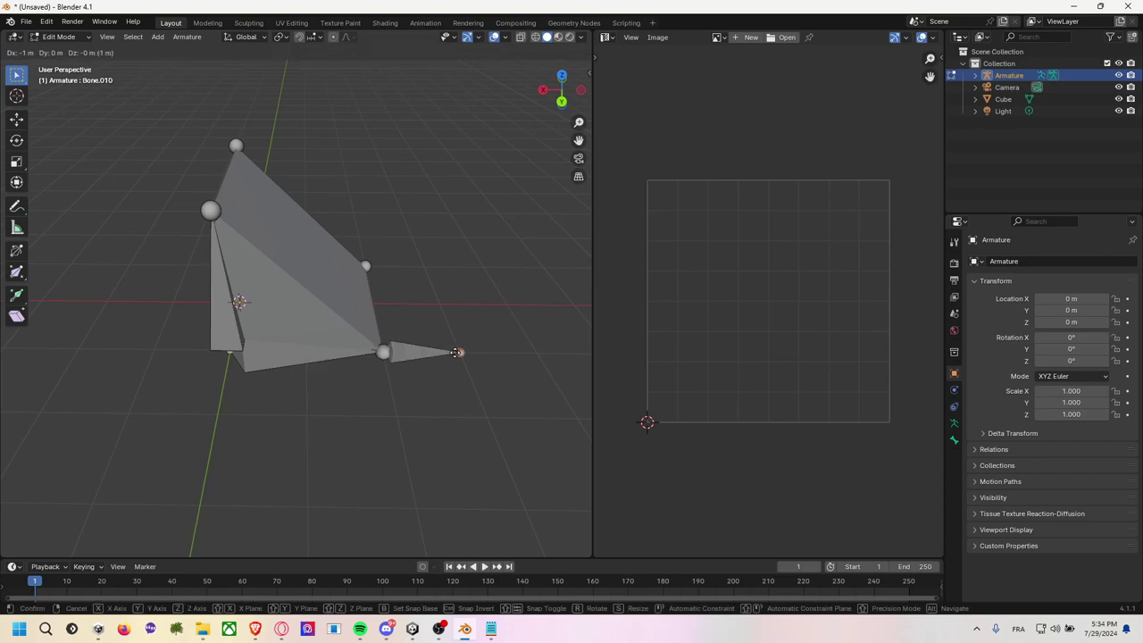
left_click(456, 352)
left_click(368, 265)
key("e")
left_click(421, 267)
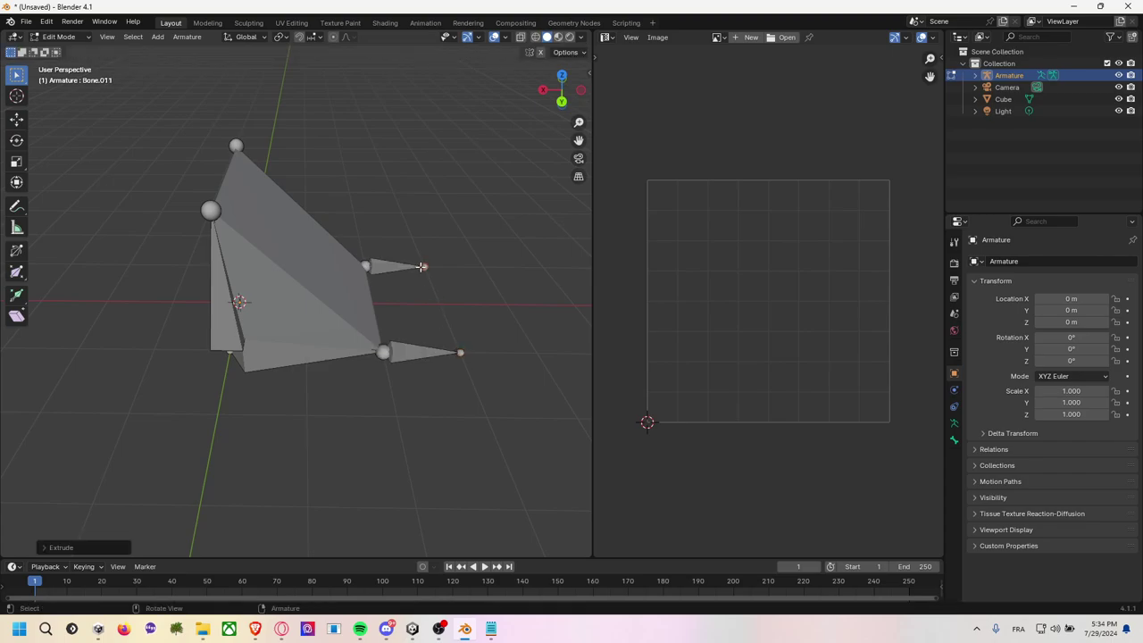
Extrude upward bones from the right and left top joints and check the rig from several angles.
mouse_move(352, 277)
middle_mouse_down()
mouse_move(488, 266)
mouse_move(430, 235)
middle_mouse_up()
key("e")
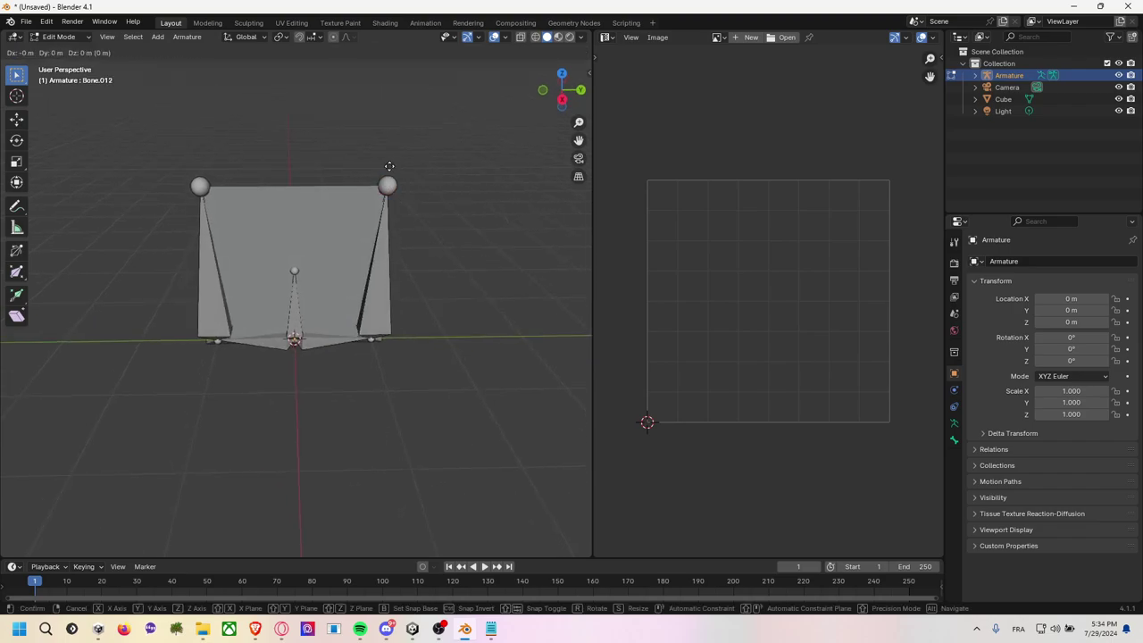
left_click(402, 114)
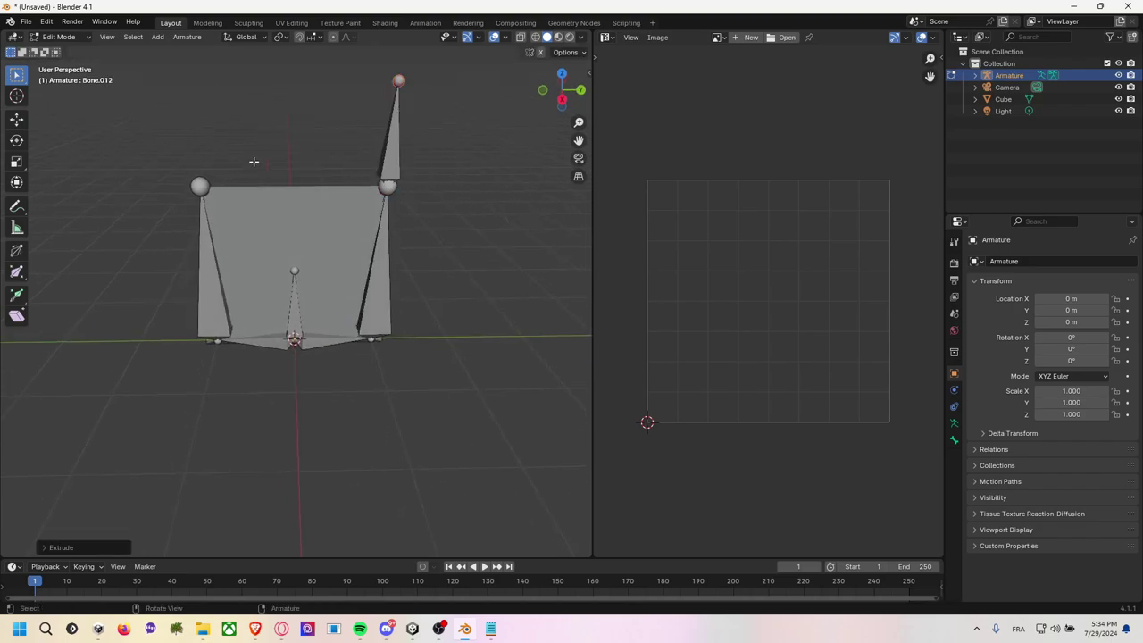
left_click(203, 190)
key("e")
left_click(203, 108)
mouse_move(202, 108)
middle_mouse_down()
mouse_move(339, 147)
mouse_move(320, 213)
middle_mouse_up()
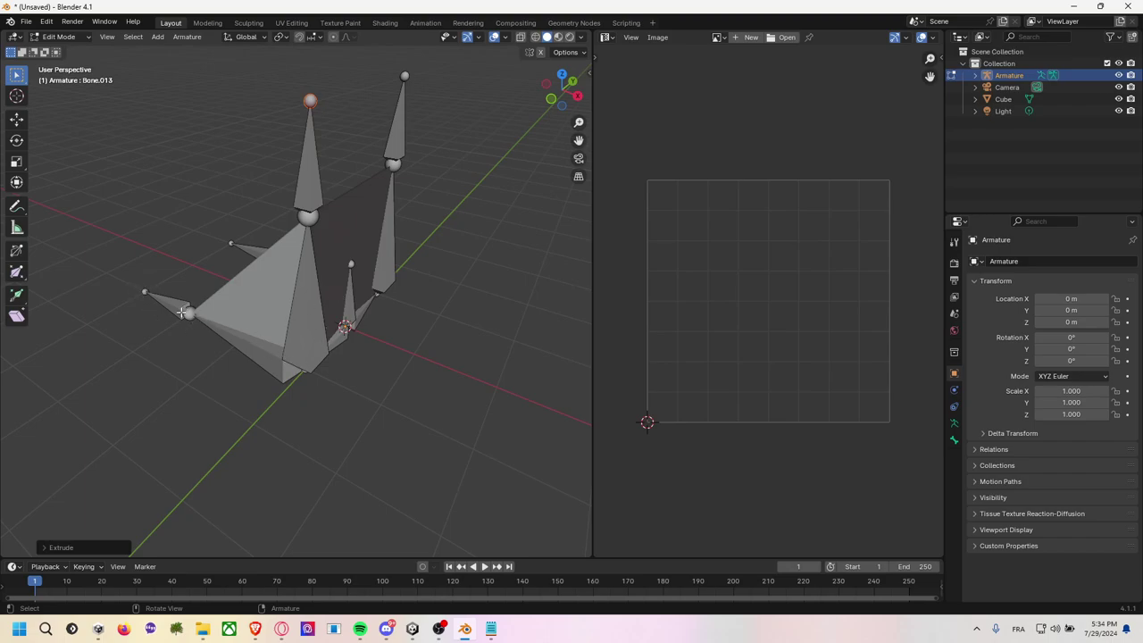
middle_click_drag(424, 197, 346, 143)
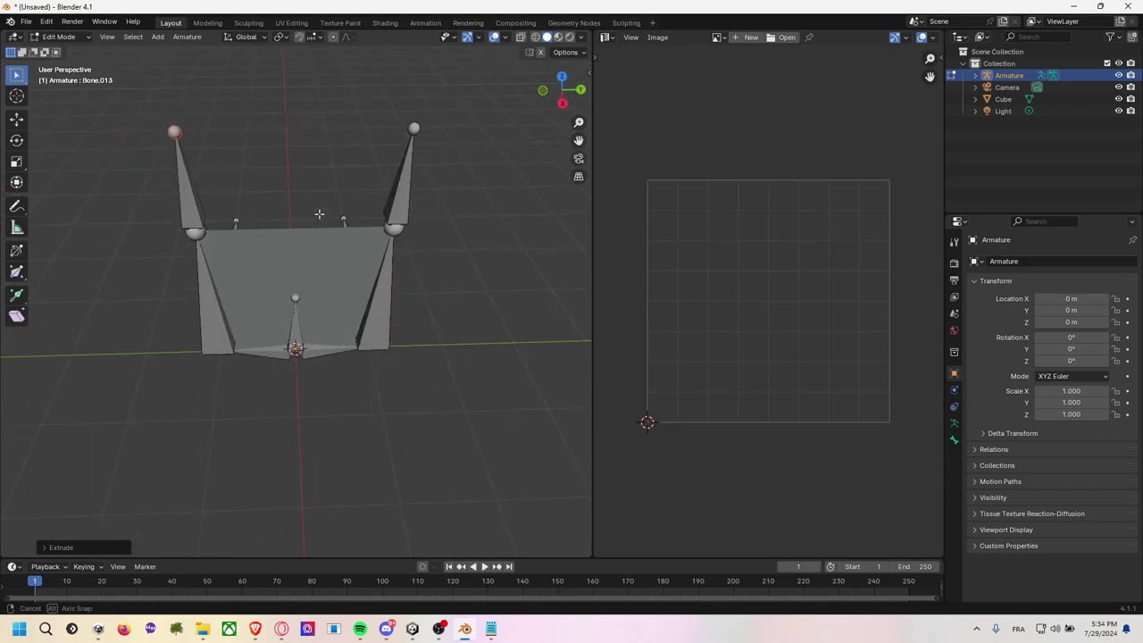
middle_click_drag(389, 211, 309, 231)
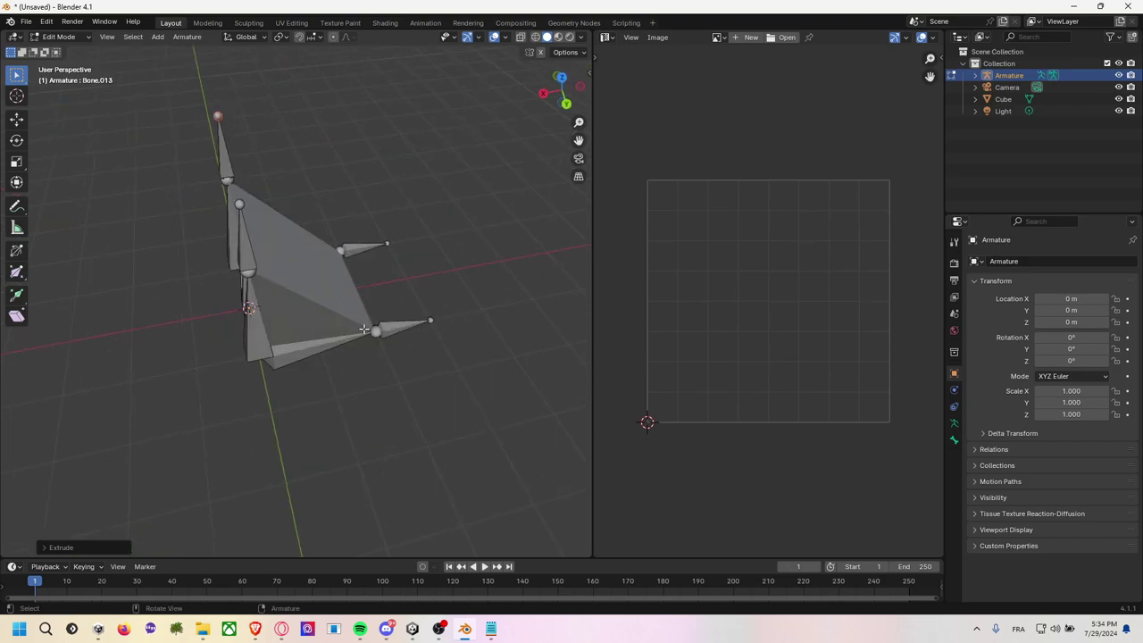
mouse_move(354, 324)
middle_mouse_down()
mouse_move(434, 308)
mouse_move(425, 306)
middle_mouse_up()
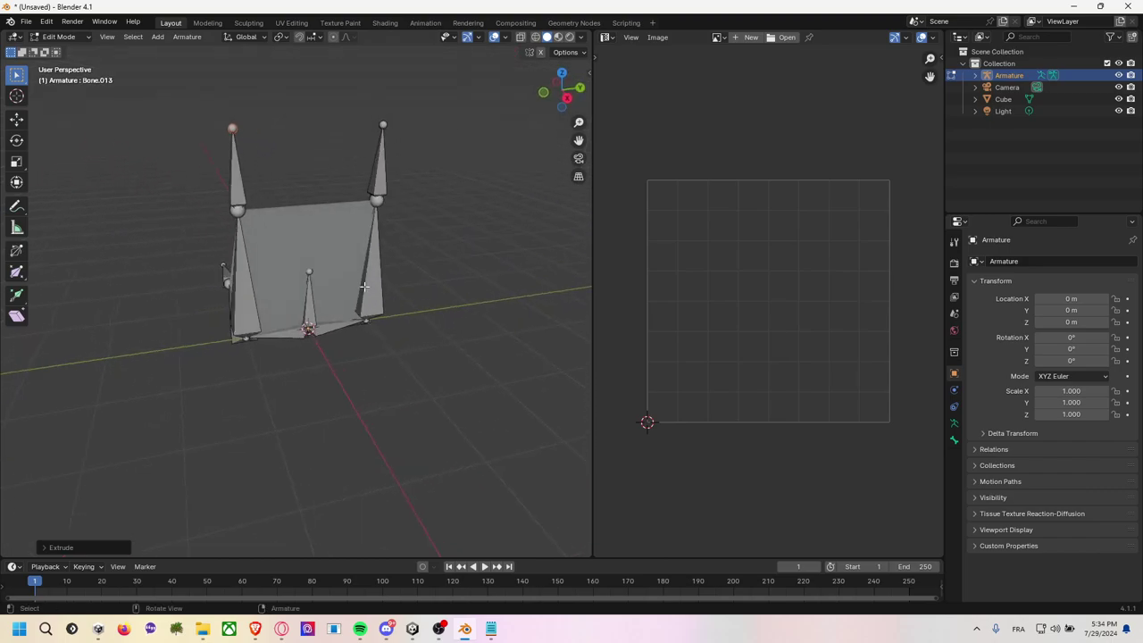
mouse_move(321, 167)
middle_mouse_down()
mouse_move(318, 222)
mouse_move(295, 196)
middle_mouse_up()
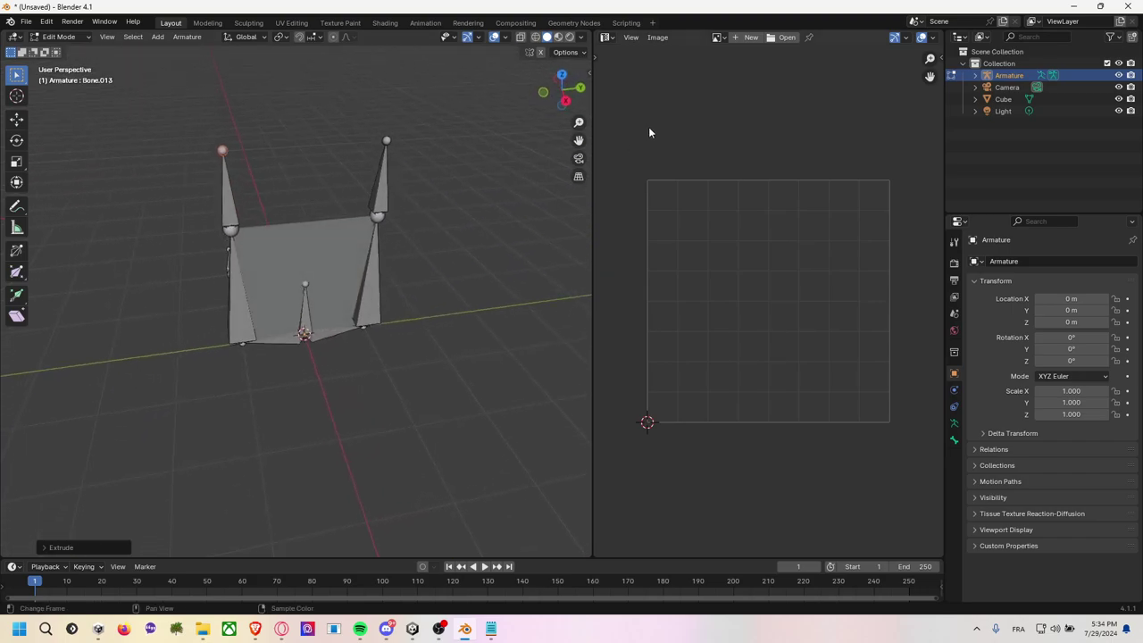
Widen the Outliner and expand the Armature, Camera and Cube entries.
left_click_drag(945, 113, 854, 113)
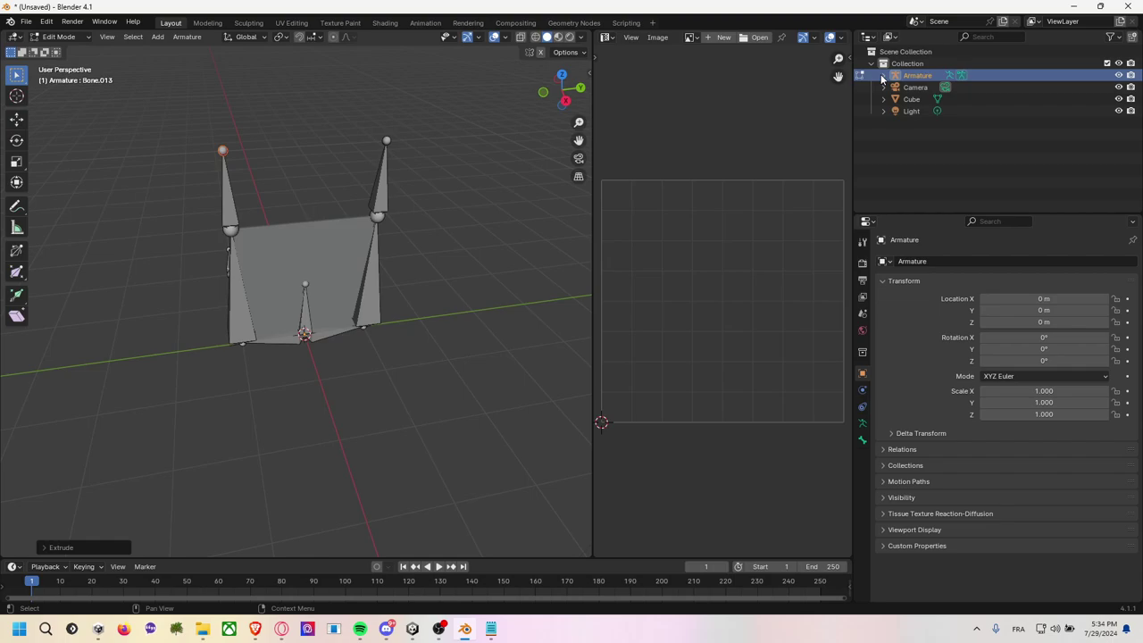
left_click(883, 75)
left_click(883, 111)
left_click(883, 135)
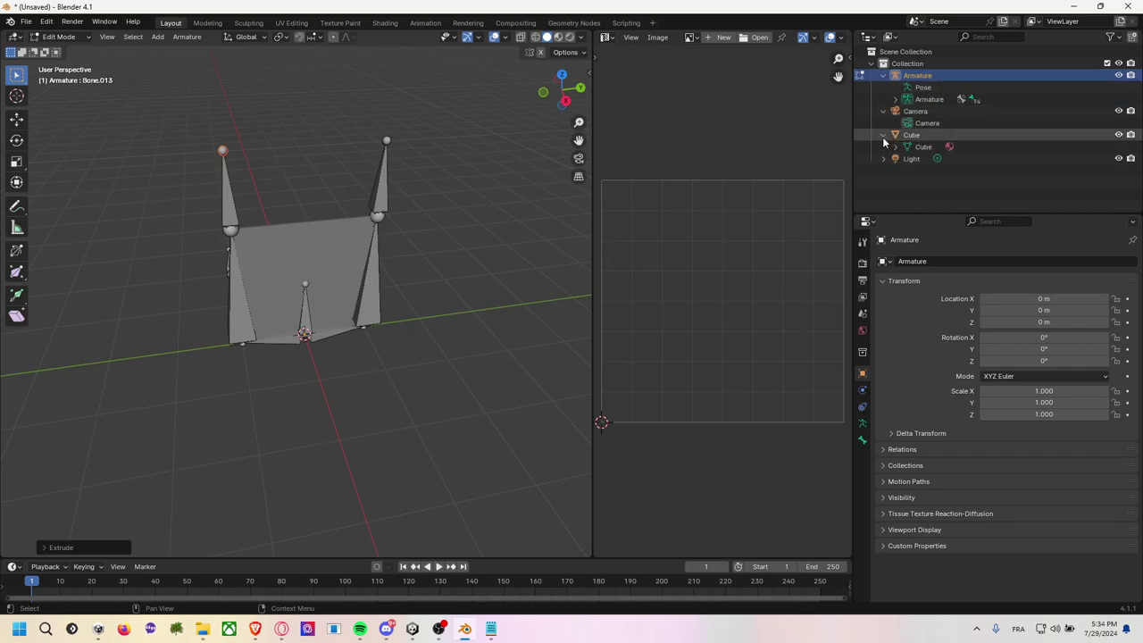
left_click(896, 147)
Rename the Cube mesh data to Triangle Rig Prism and copy the name.
double_click(928, 150)
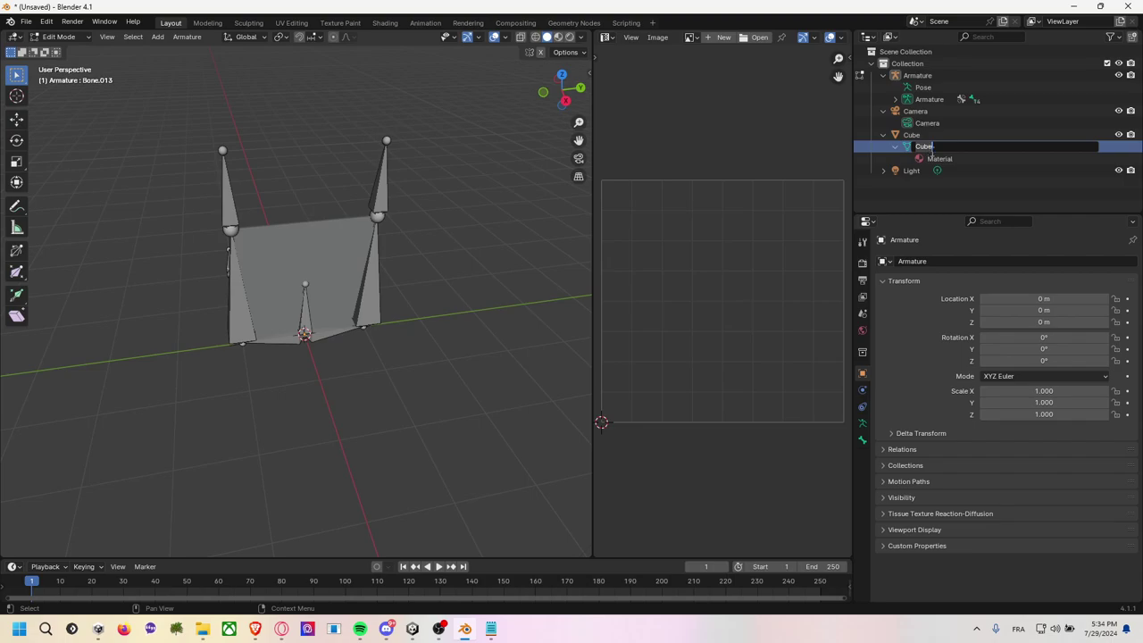
type("Triangle")
type(" S")
type("prin")
key("BackSpace")
key("BackSpace")
key("BackSpace")
type("Rig")
type(" Pr")
key("Return")
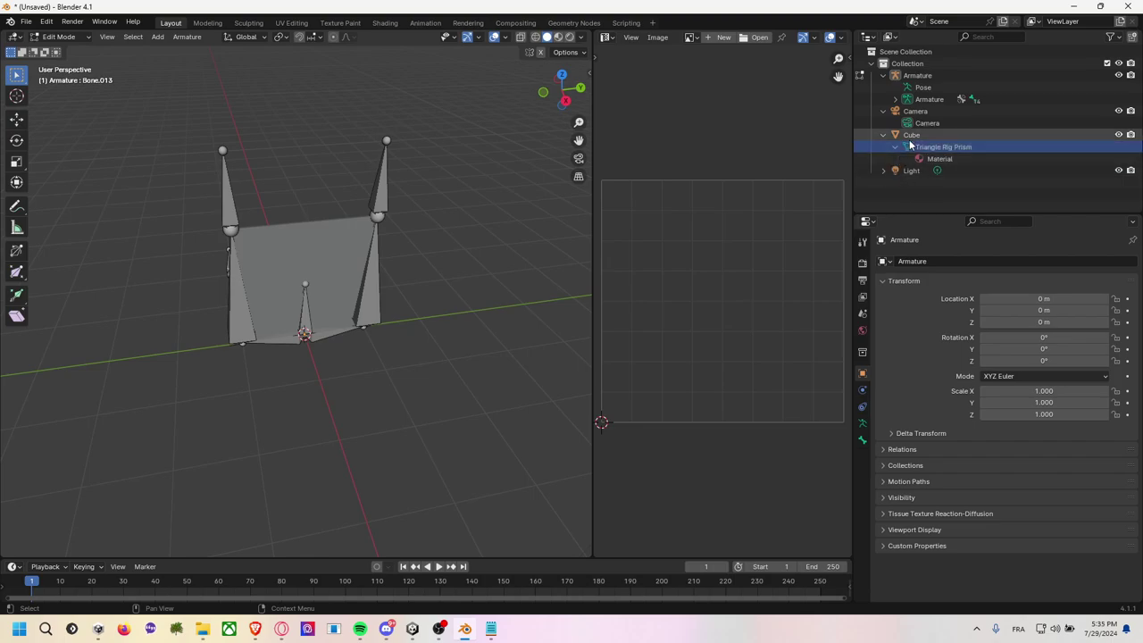
key("F2")
key("Return")
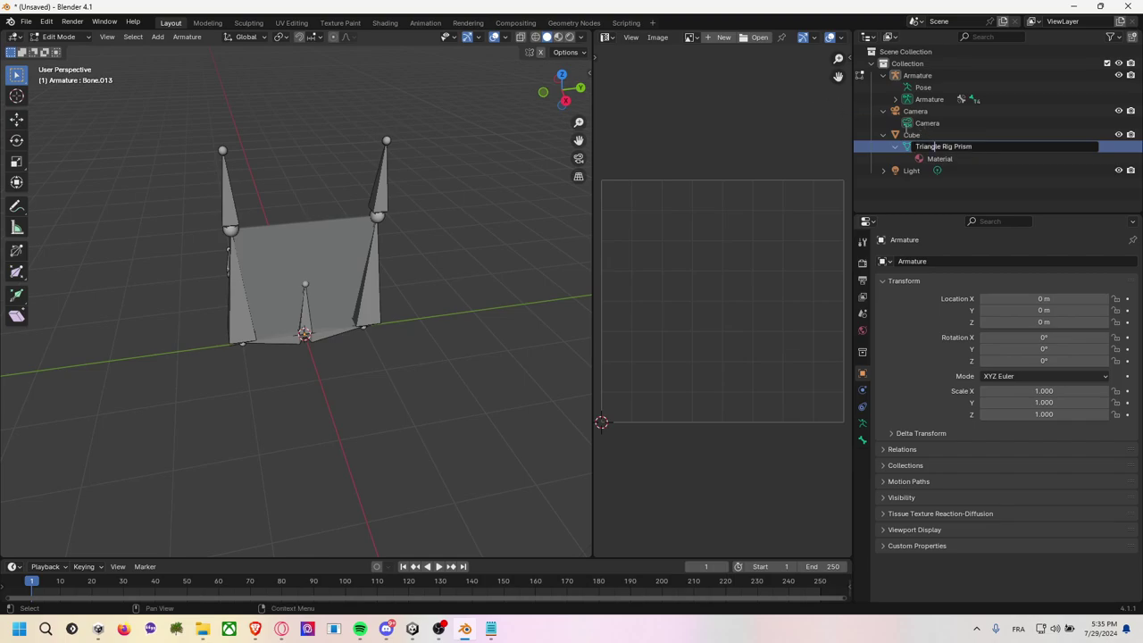
Rename the Cube object to Triangle Rig Prism, switch to Object Mode and select the Armature.
left_click(911, 134)
key("F2")
type("Triangle Rig Prism")
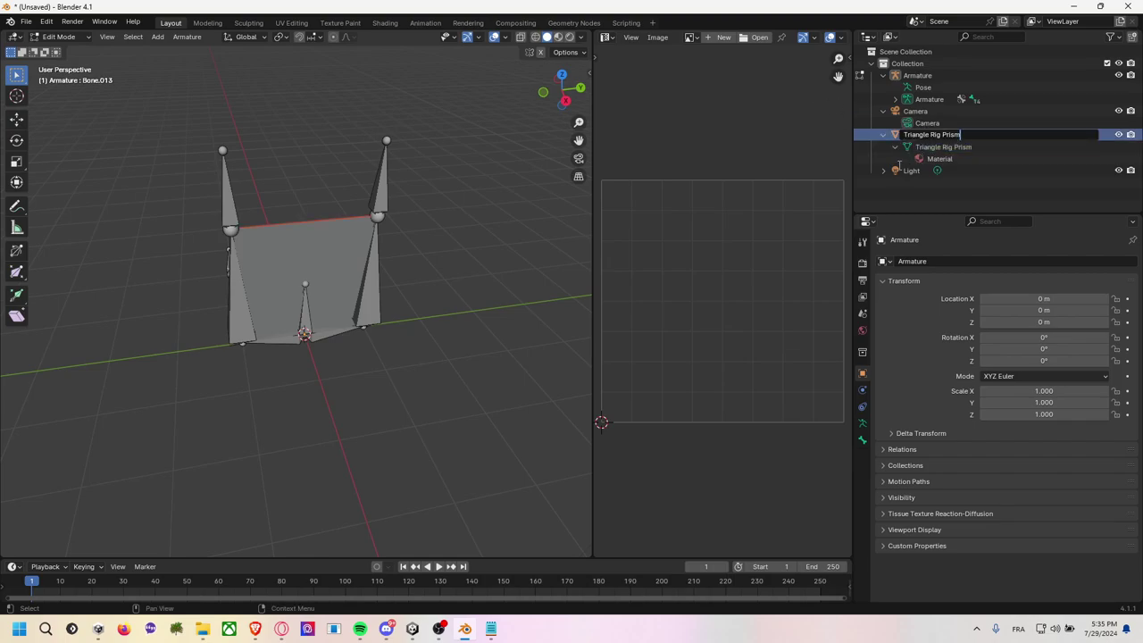
key("Return")
left_click(57, 38)
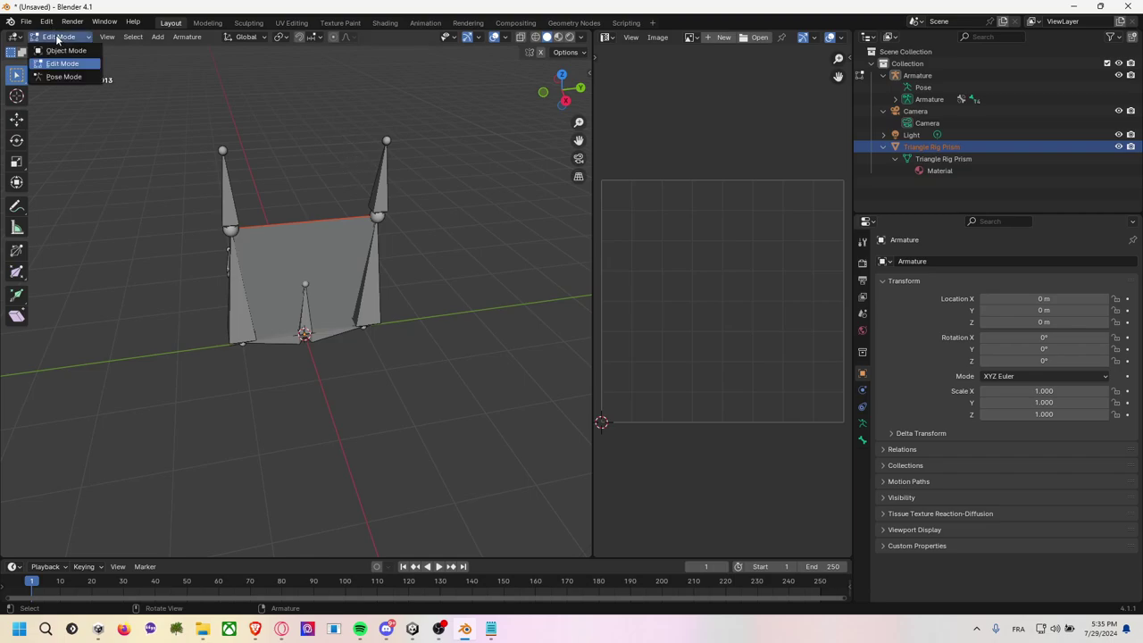
left_click(66, 50)
left_click(917, 75)
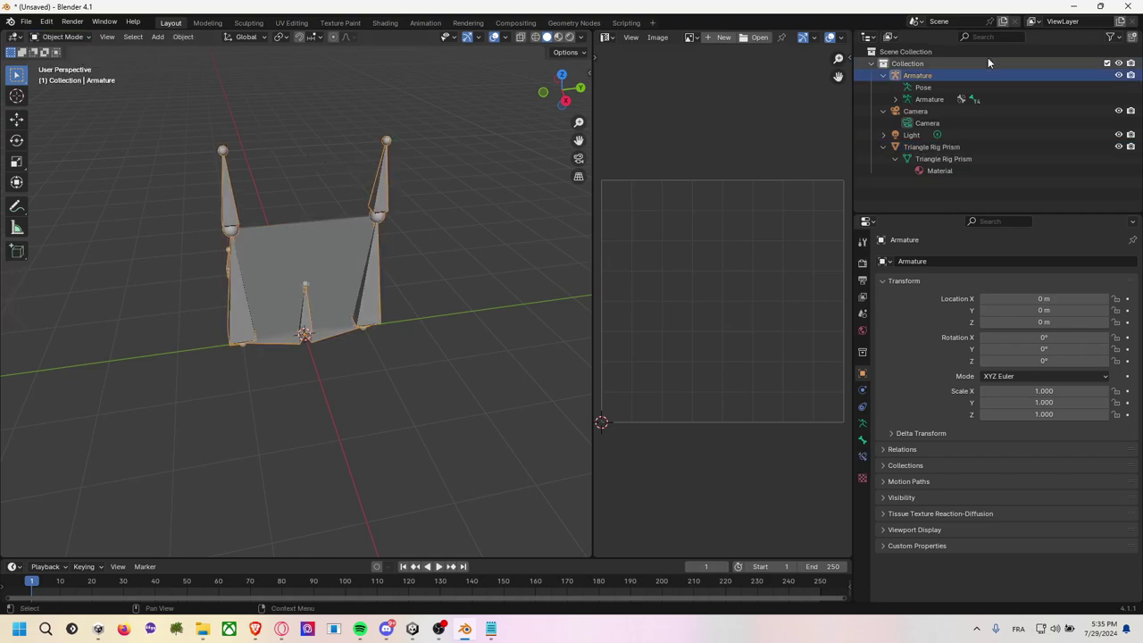
Enter Edit Mode on the armature and delete the bone named Bone.
left_click(896, 99)
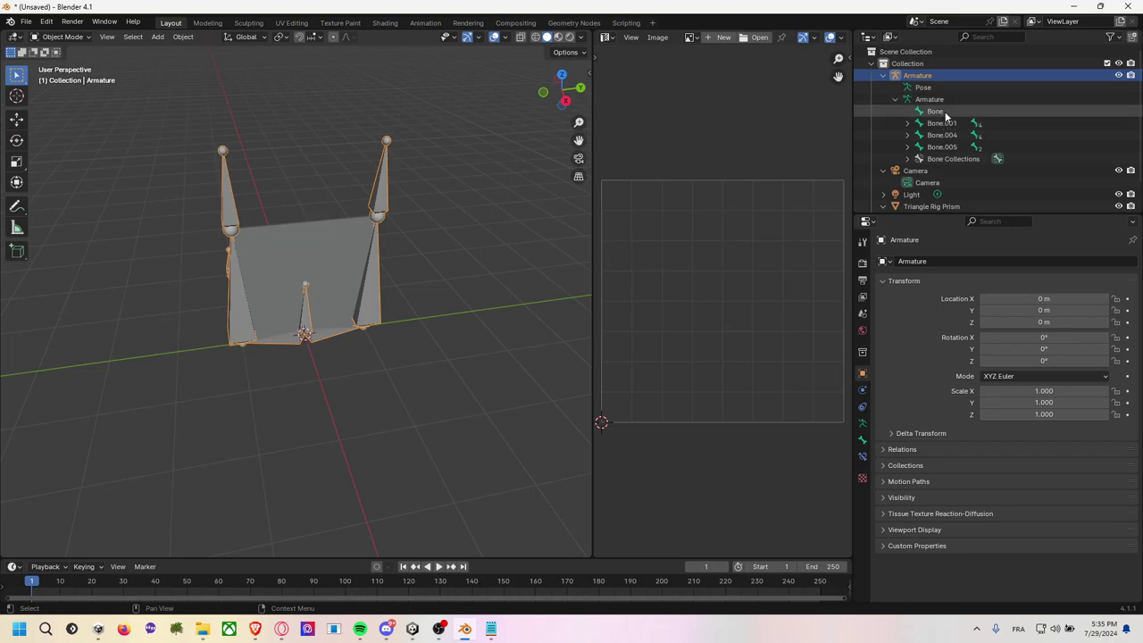
left_click(934, 110)
left_click(371, 293)
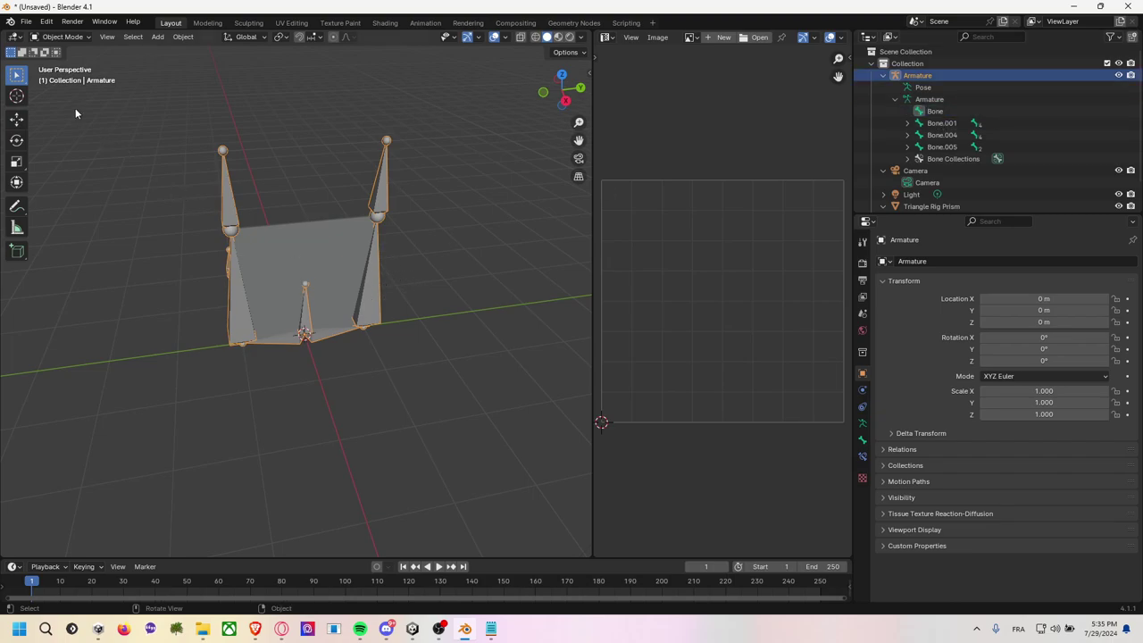
left_click(61, 37)
left_click(55, 61)
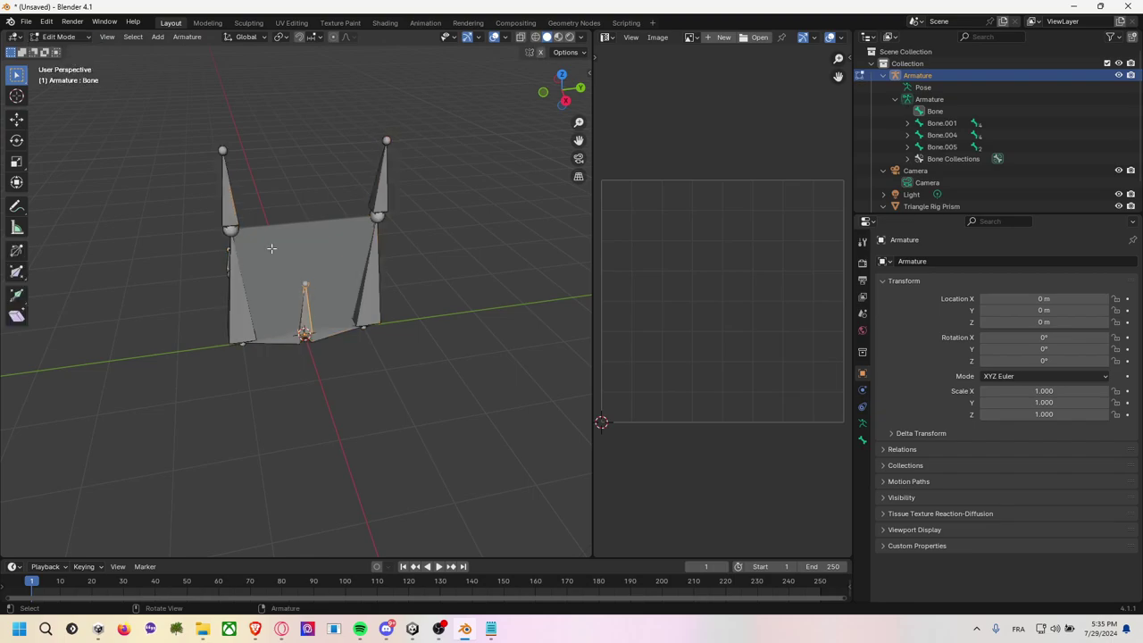
key("x")
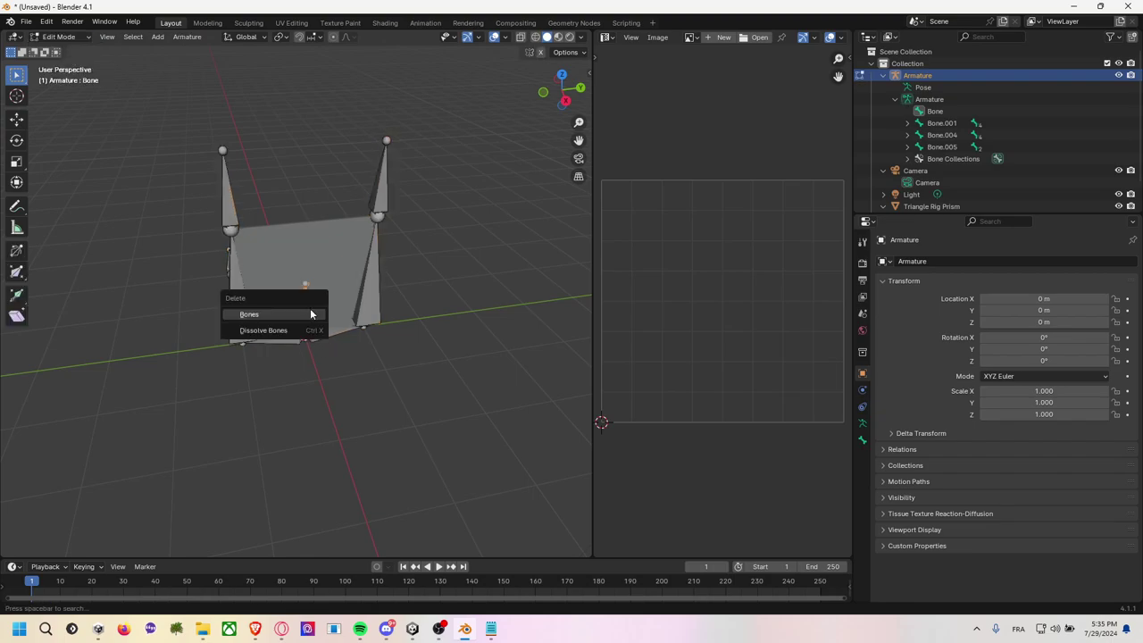
left_click(305, 308)
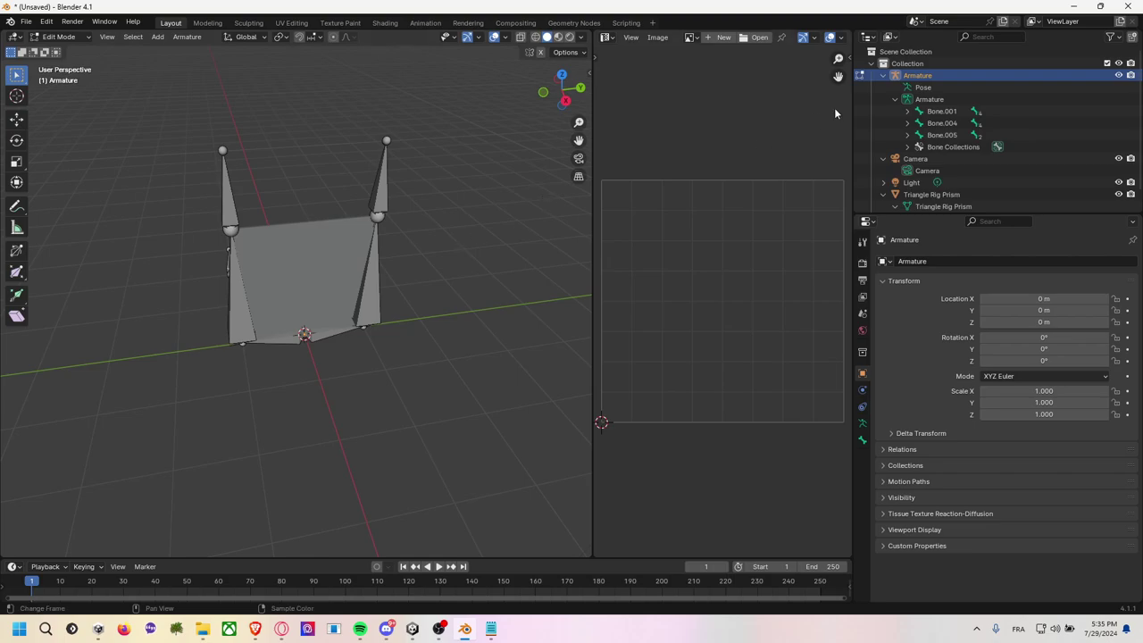
Rename Bone.001 to Left.
left_click(940, 112)
double_click(939, 112)
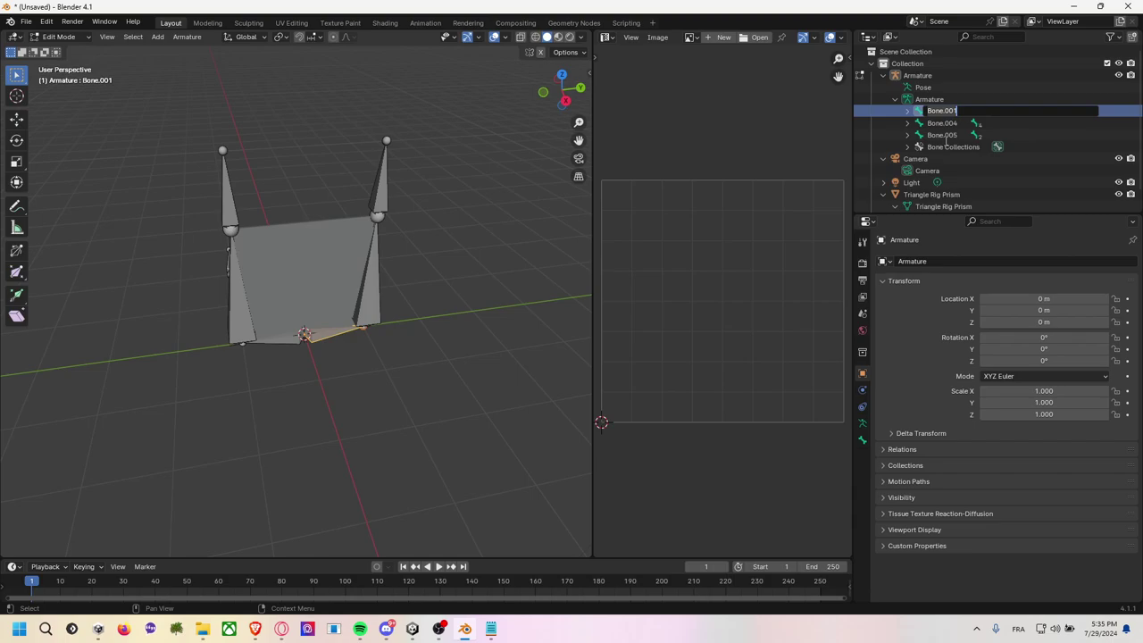
type("Left")
key("Return")
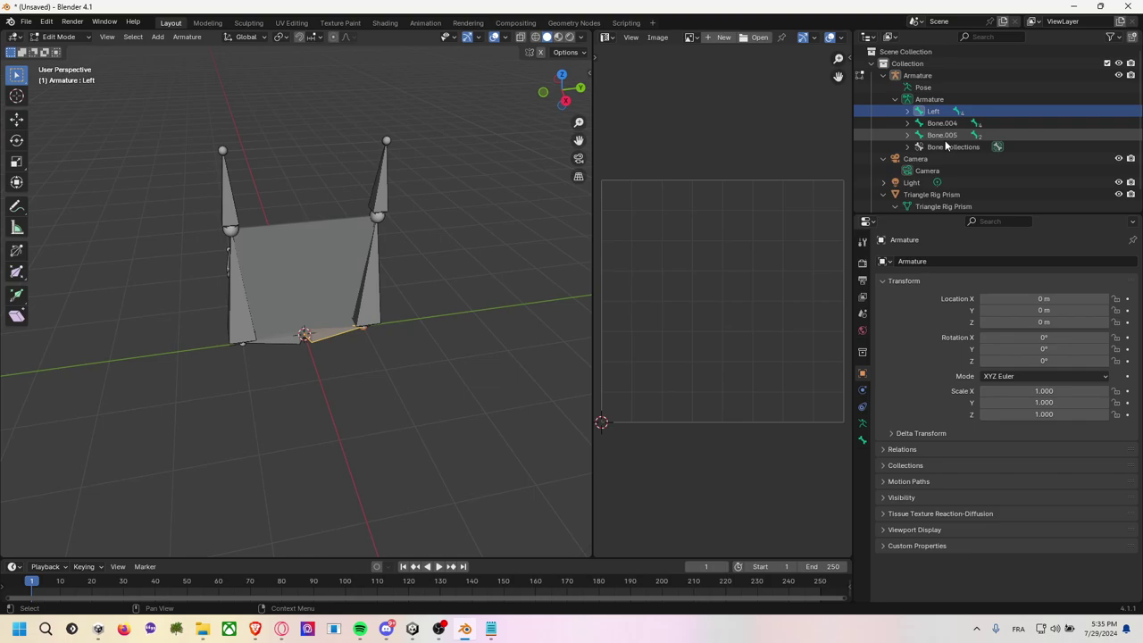
mouse_move(307, 127)
middle_mouse_down()
mouse_move(385, 135)
mouse_move(356, 254)
middle_mouse_up()
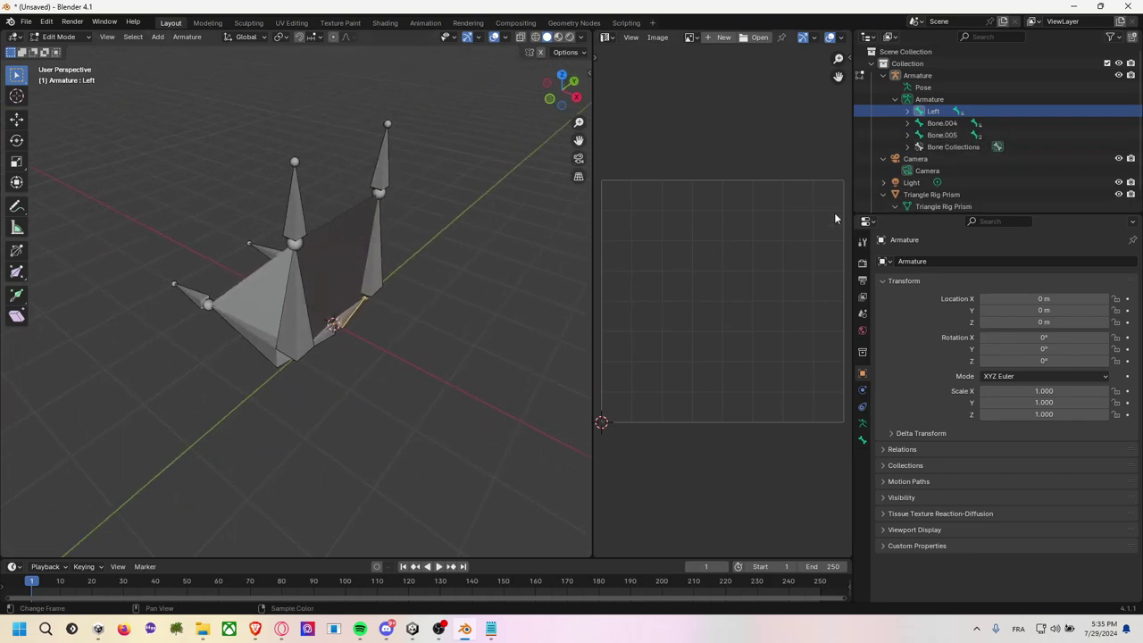
Rename Bone.005 to Right.
left_click(942, 124)
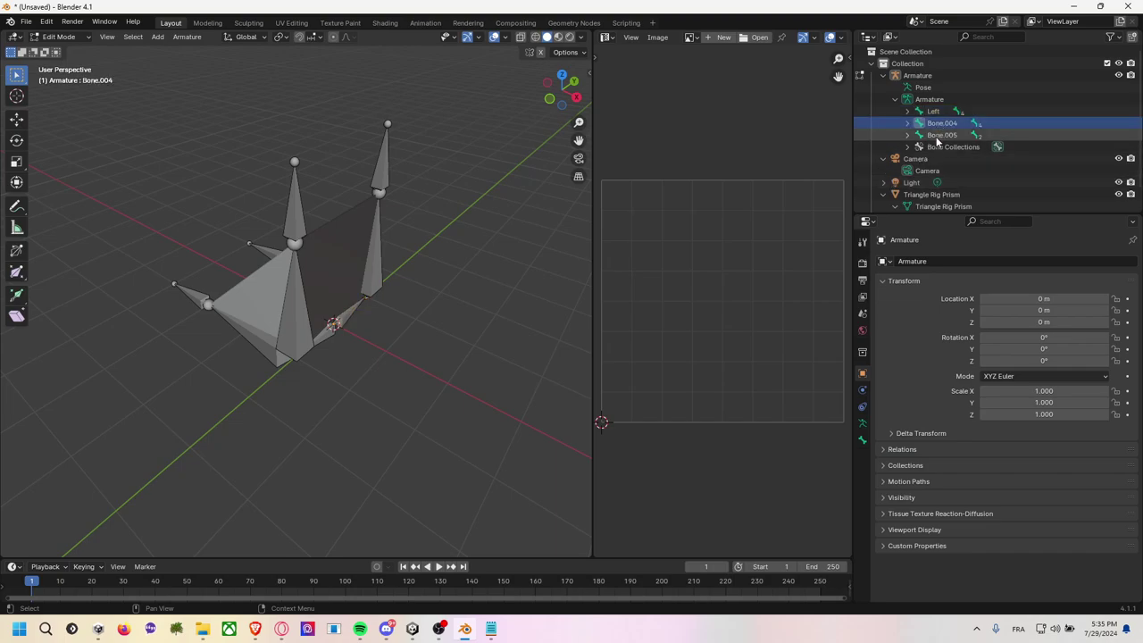
left_click(939, 135)
scroll(937, 144, "down", 1)
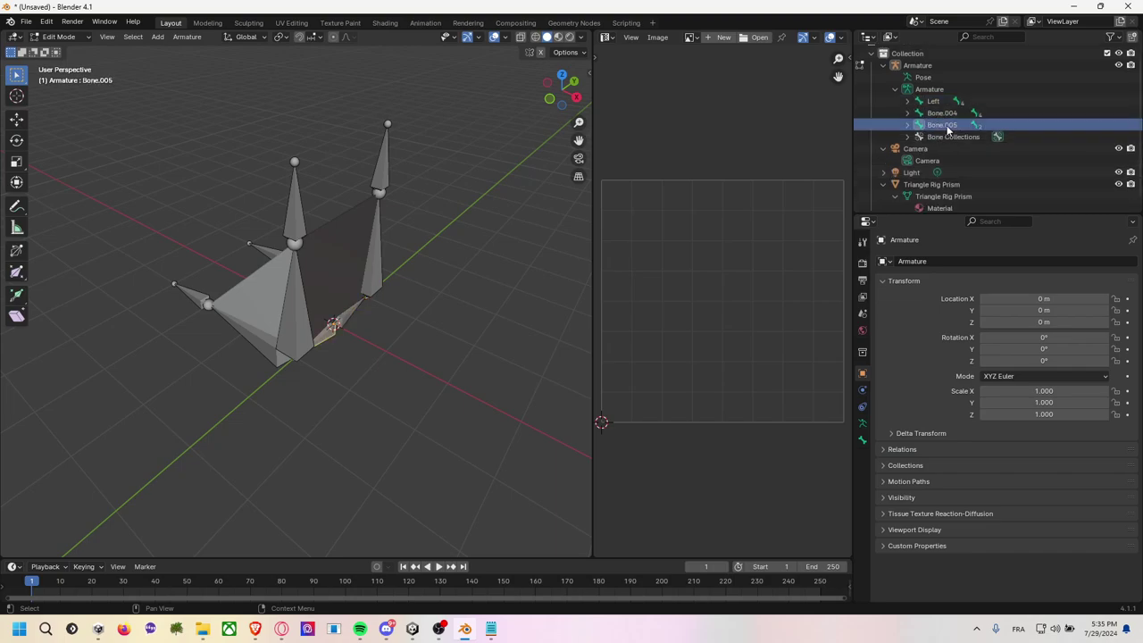
double_click(947, 125)
type("Right")
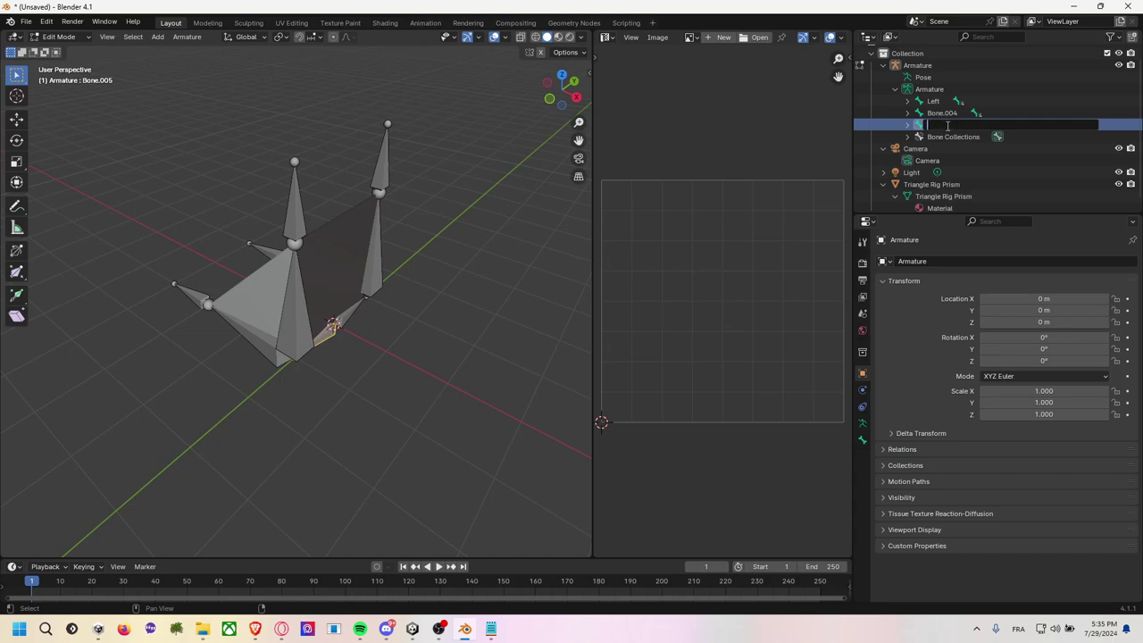
key("Return")
Delete Bone.004, then select Bone.006 and Bone.008 for parenting with Ctrl+P.
left_click(952, 115)
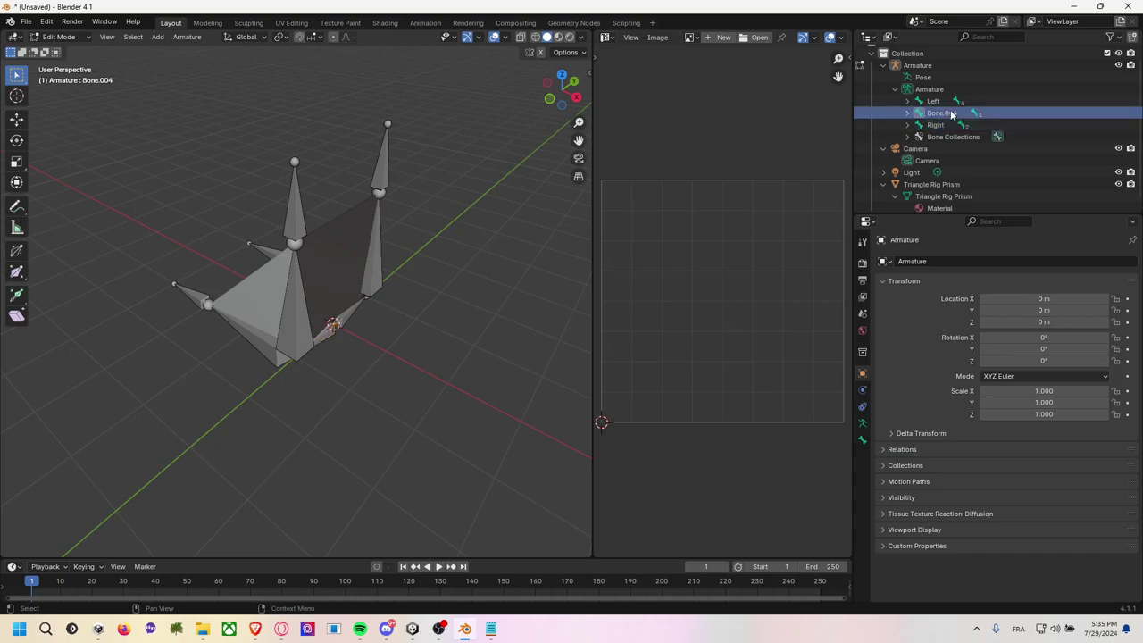
key("x")
left_click(556, 246)
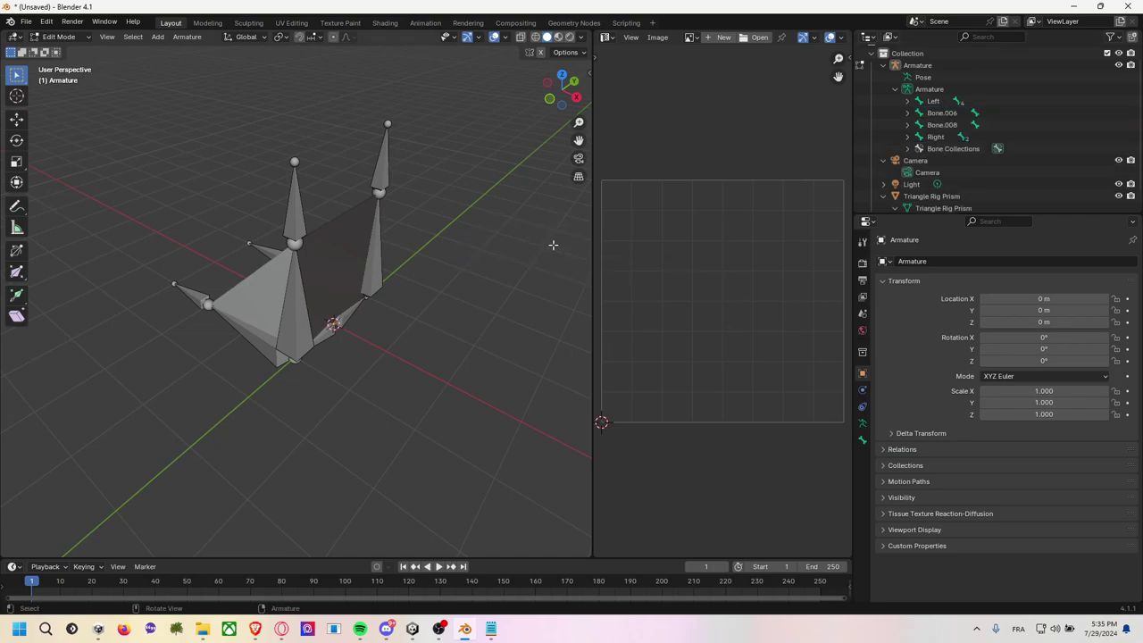
middle_click_drag(553, 244, 518, 254)
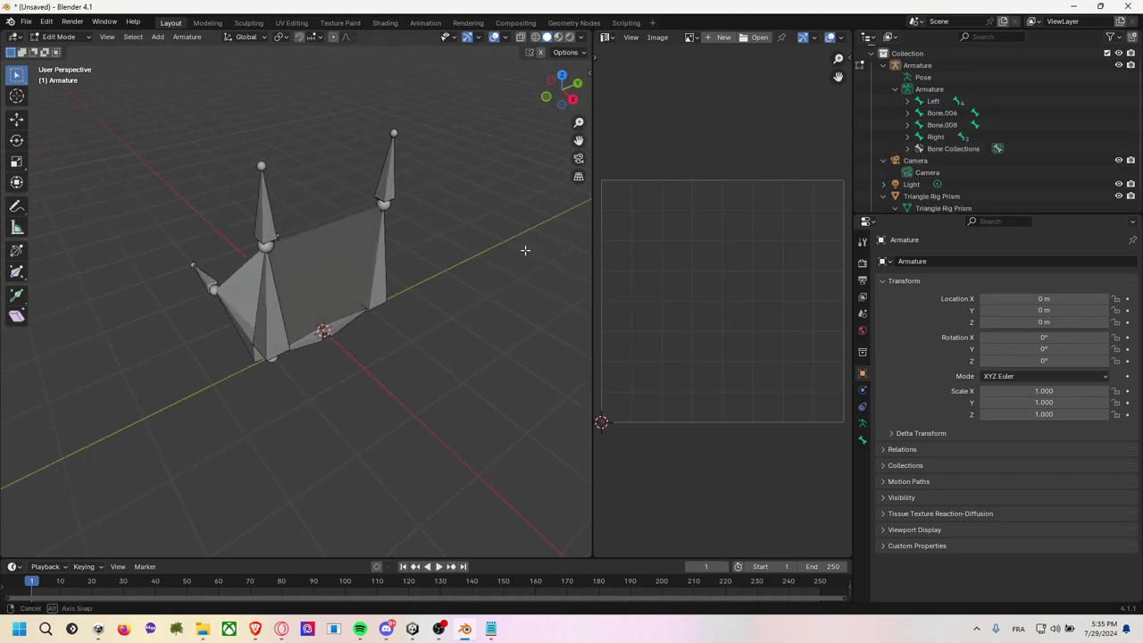
left_click(913, 113)
left_click(938, 125, "ctrl")
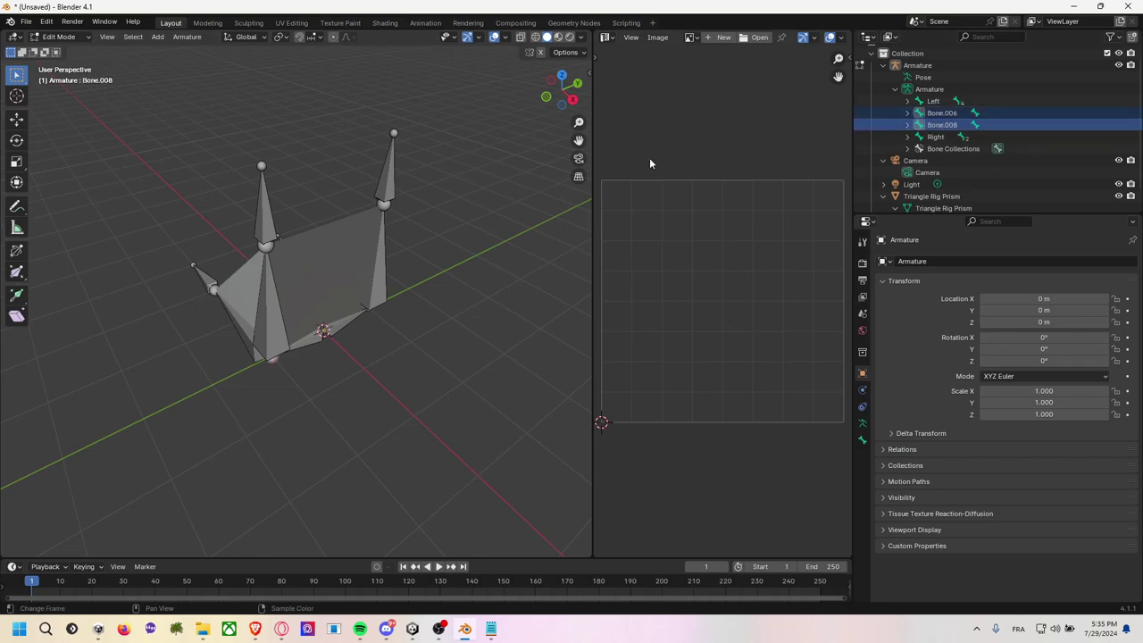
key("ctrl+p")
Delete Bone.013 and Bone.011 together, then select the joint at the prism's left corner.
left_click(543, 203)
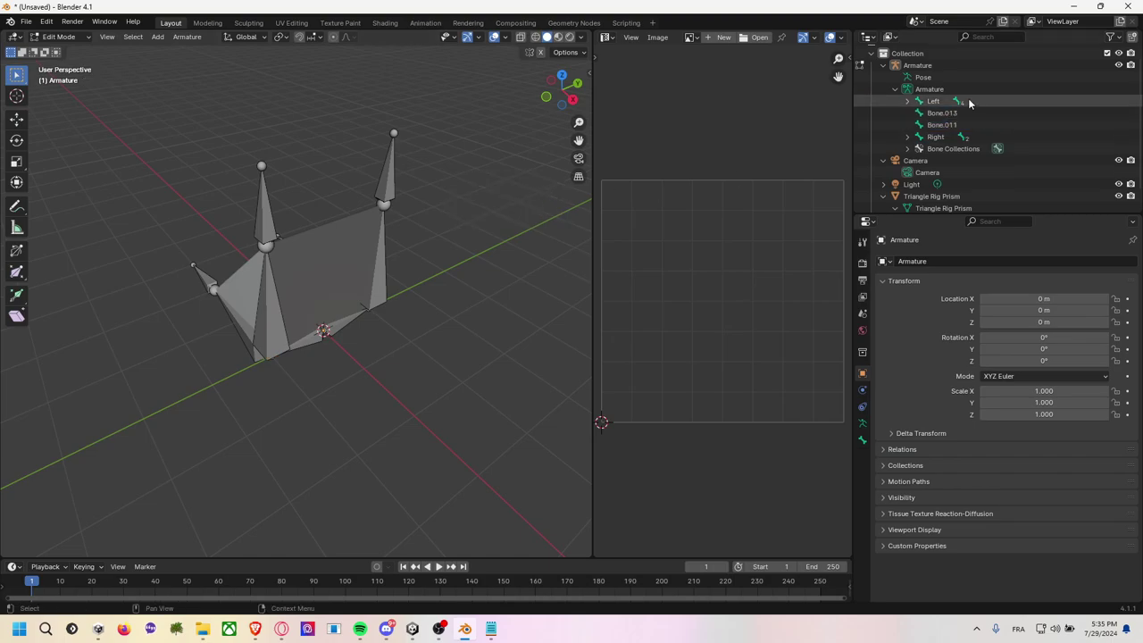
left_click(936, 113)
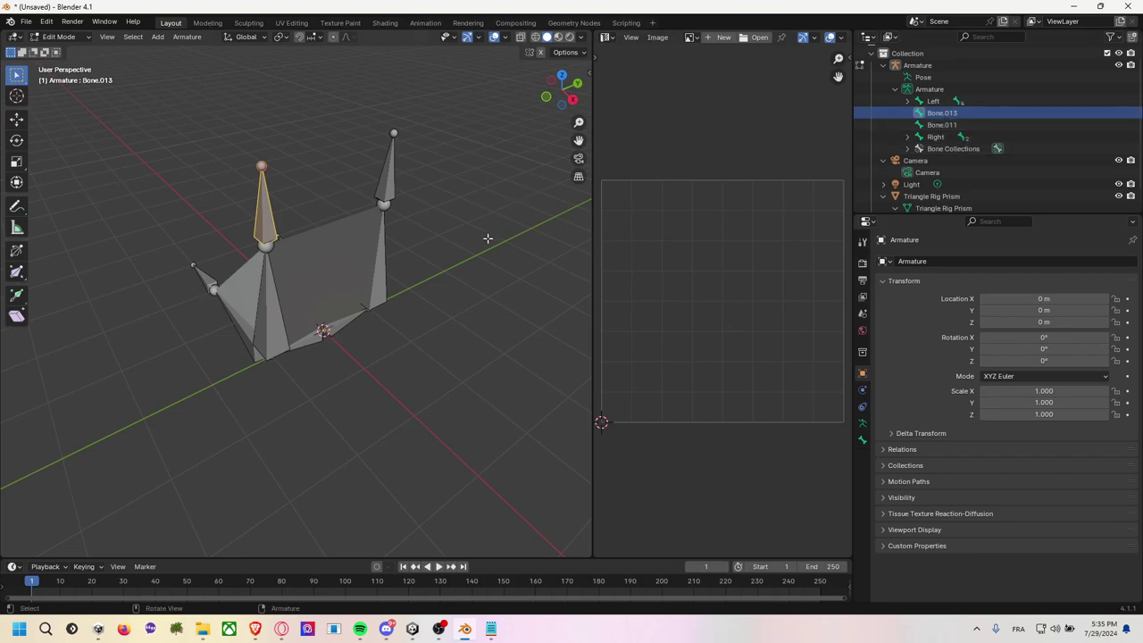
left_click(944, 115, "ctrl")
left_click(944, 115)
left_click(939, 126)
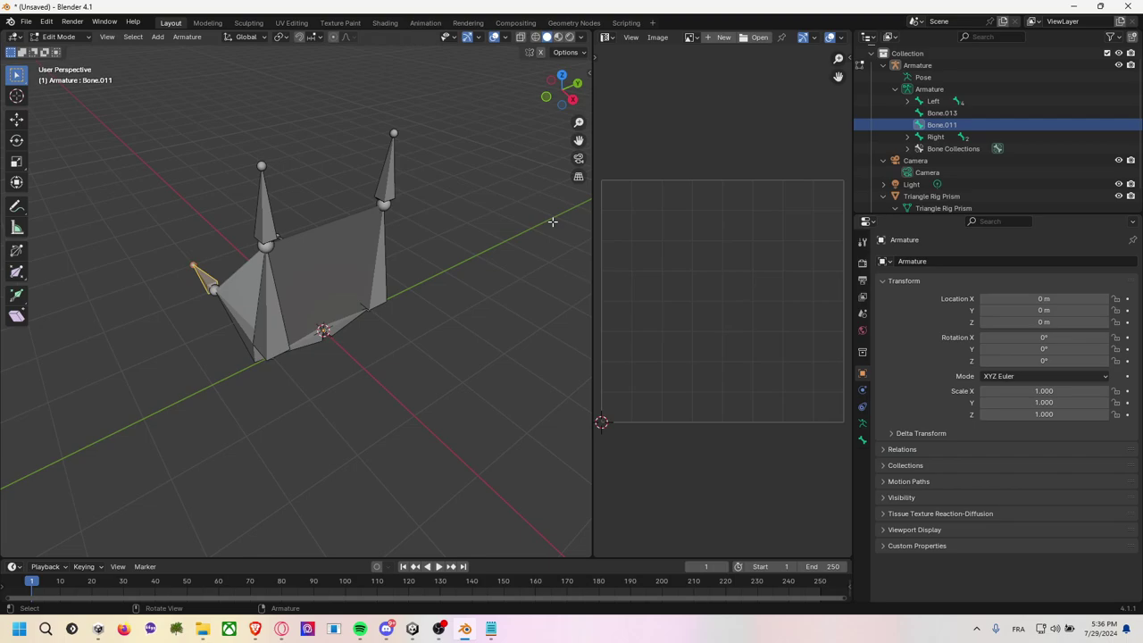
left_click(940, 113)
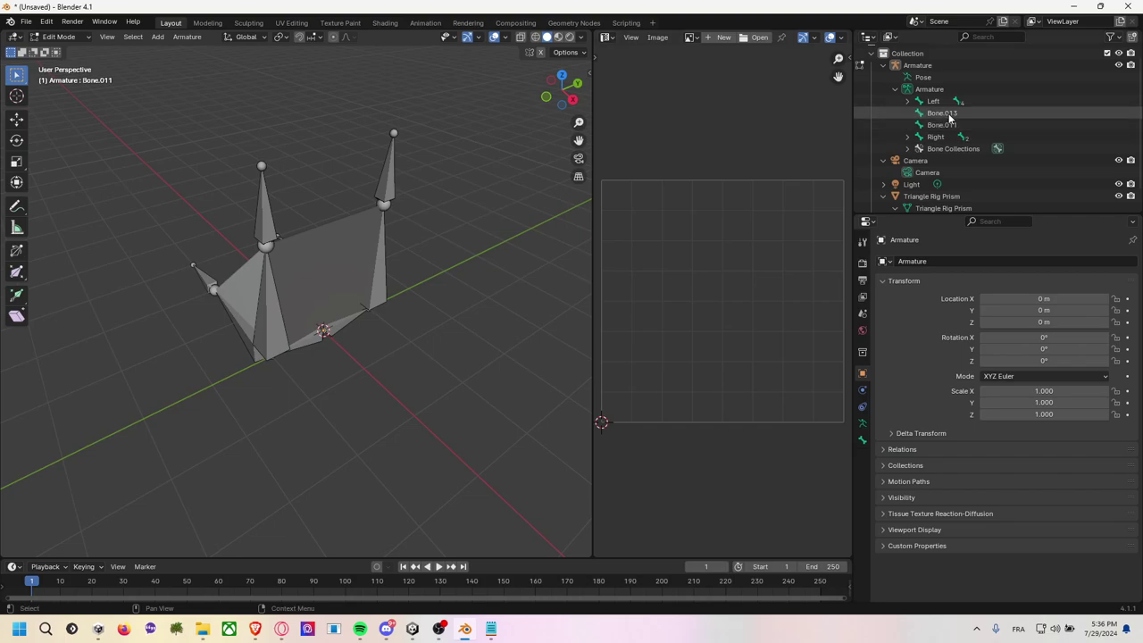
key("x")
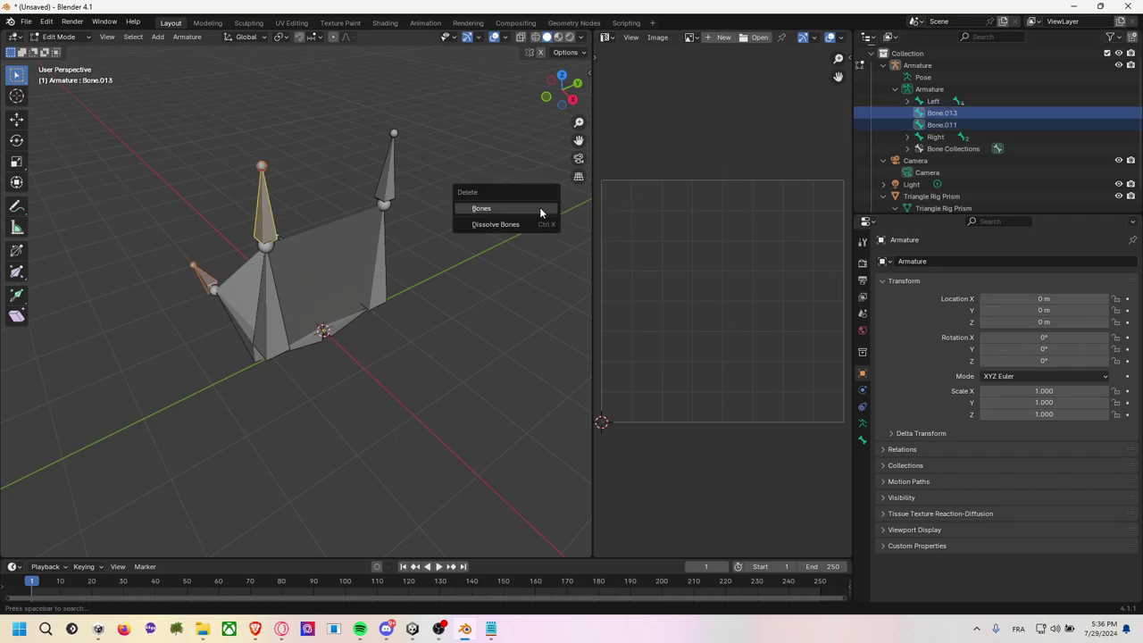
left_click(530, 211)
middle_click_drag(471, 211, 467, 222)
left_click(259, 253)
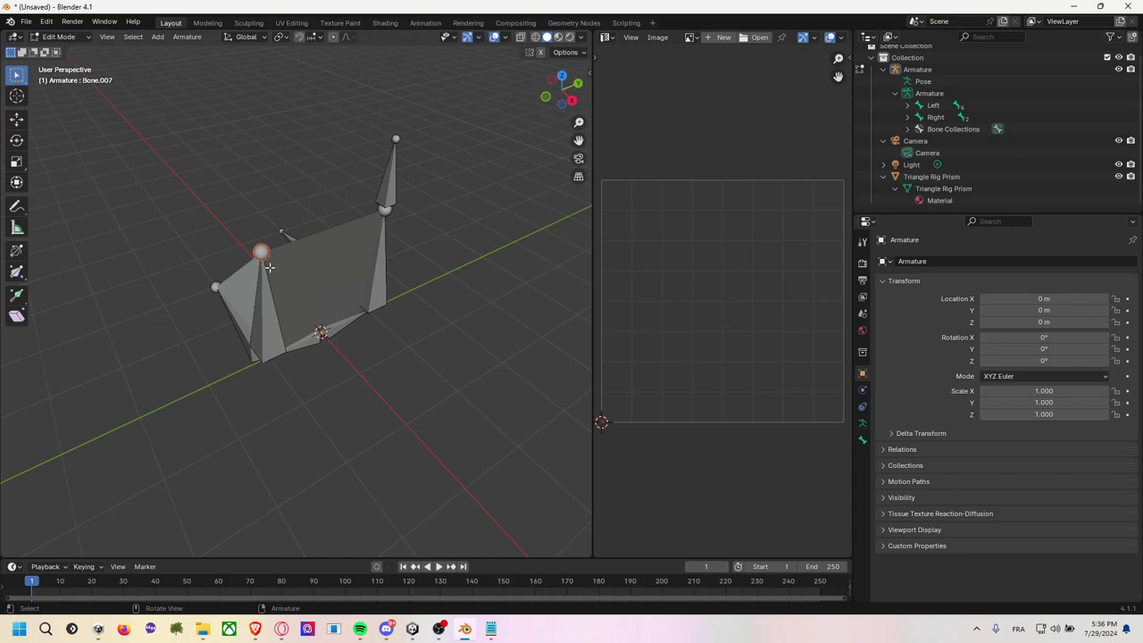
Extrude an upright bone and a sideways bone at the prism's left corner, then expand the Left chain.
key("e")
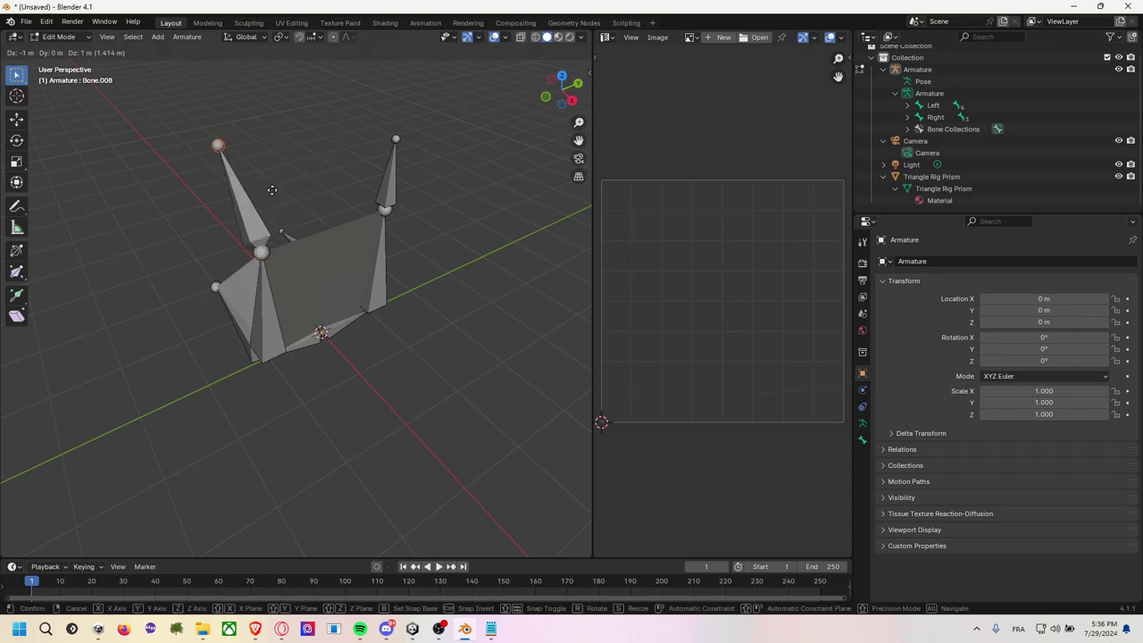
left_click(272, 189)
middle_click_drag(273, 189, 253, 259)
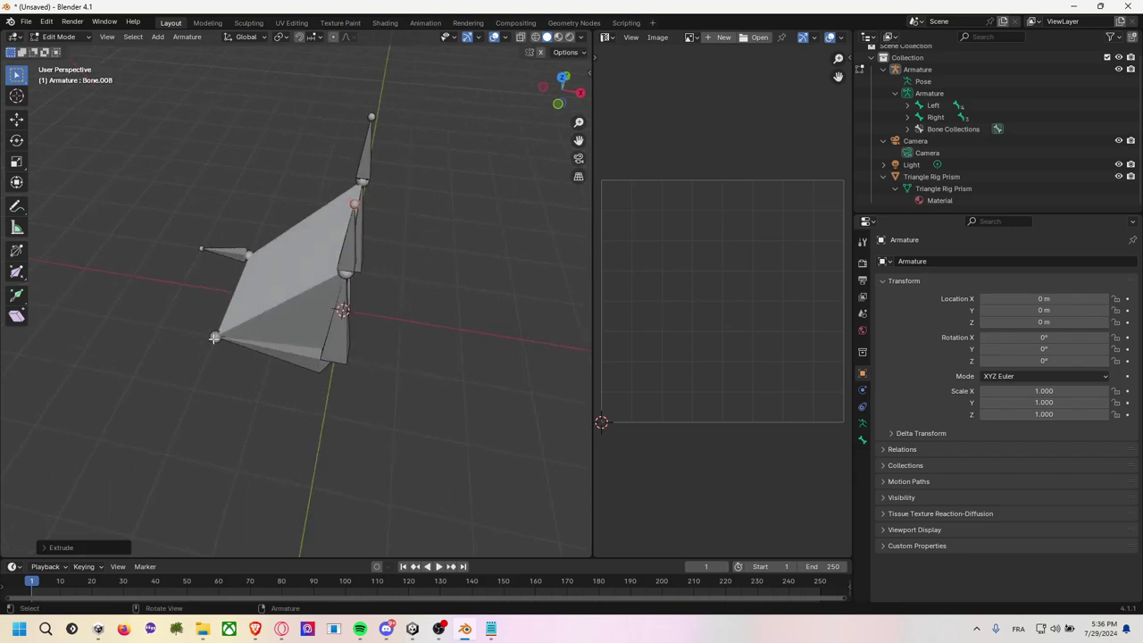
key("e")
left_click(179, 330)
mouse_move(459, 288)
middle_mouse_down()
mouse_move(394, 280)
mouse_move(492, 202)
middle_mouse_up()
middle_click_drag(425, 214, 472, 232)
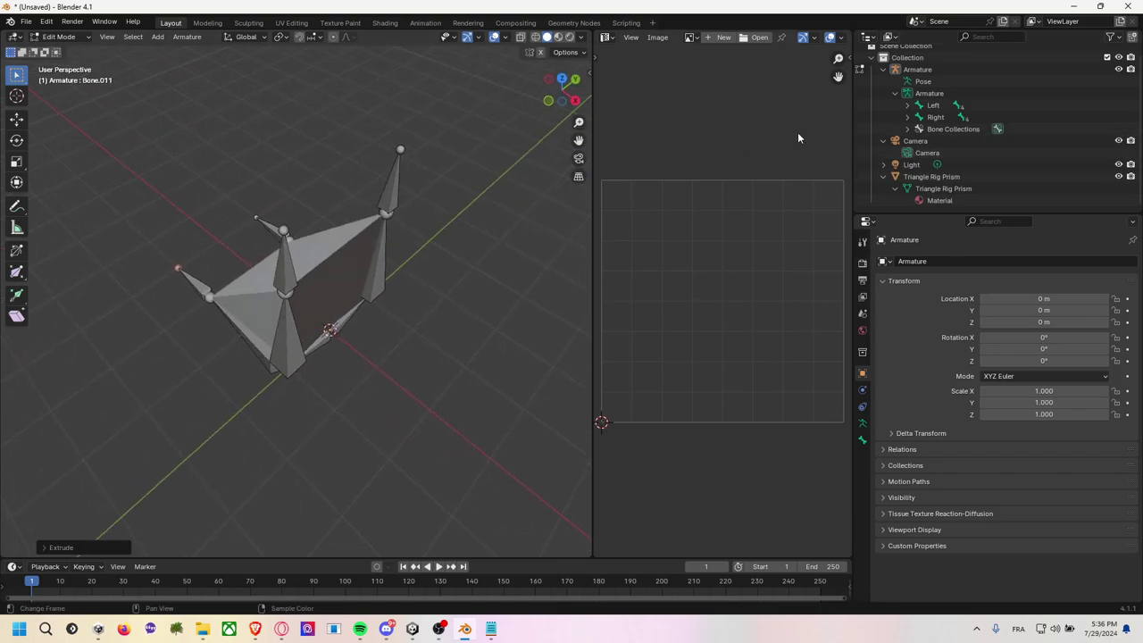
left_click(907, 117)
Rename Bone.002 to LeftDown and Bone.003 to LeftTop.
left_click(908, 105)
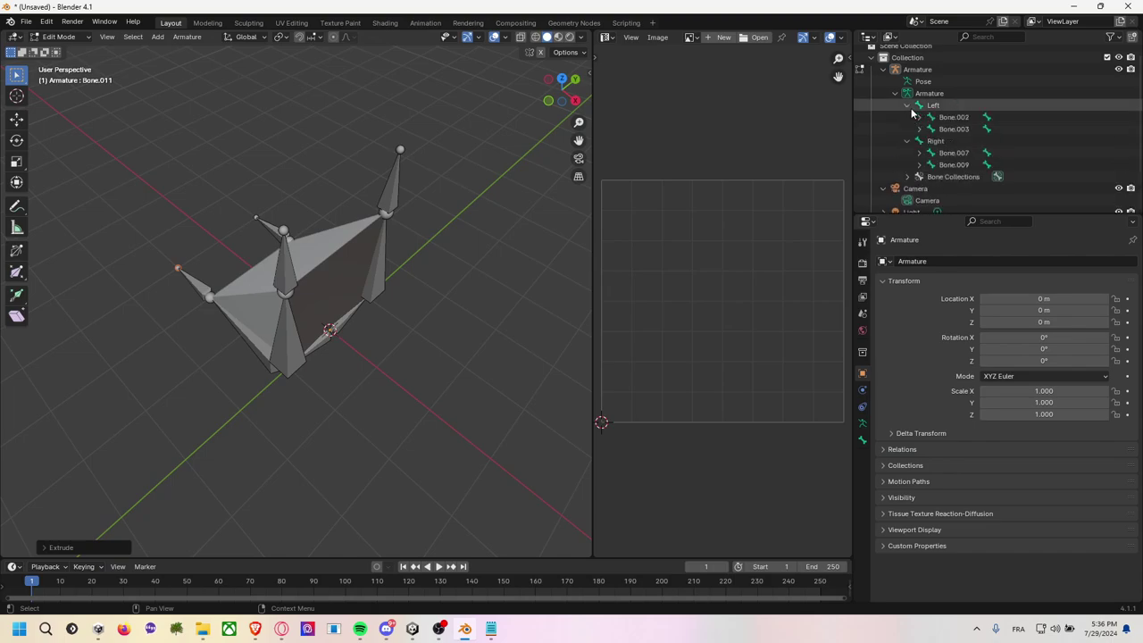
left_click(944, 117)
double_click(951, 117)
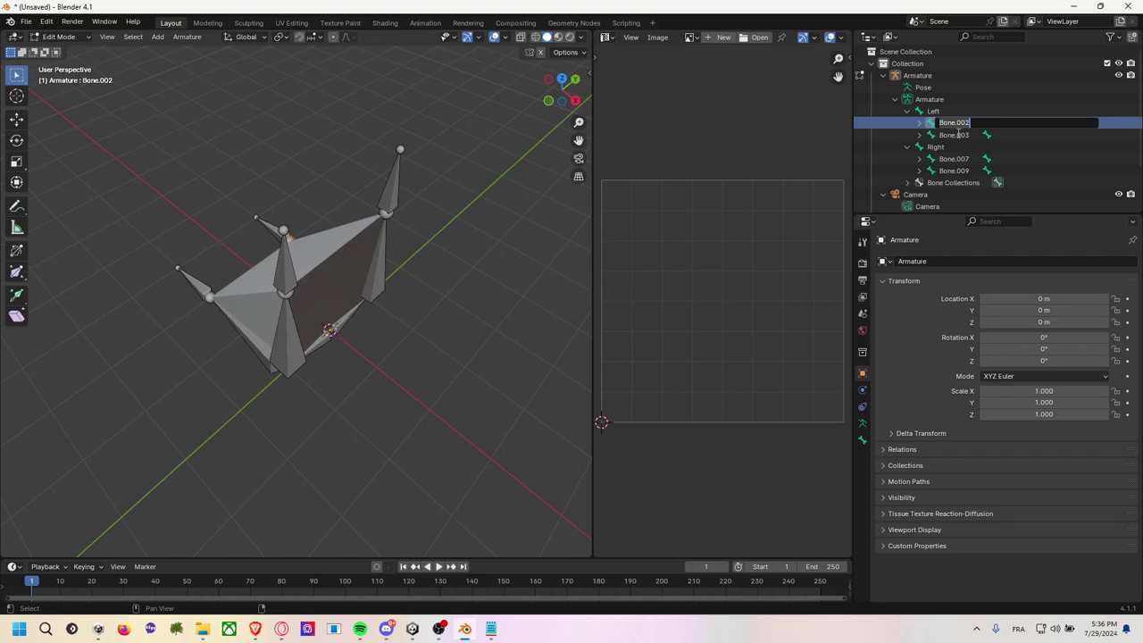
type("LeftDown")
key("Return")
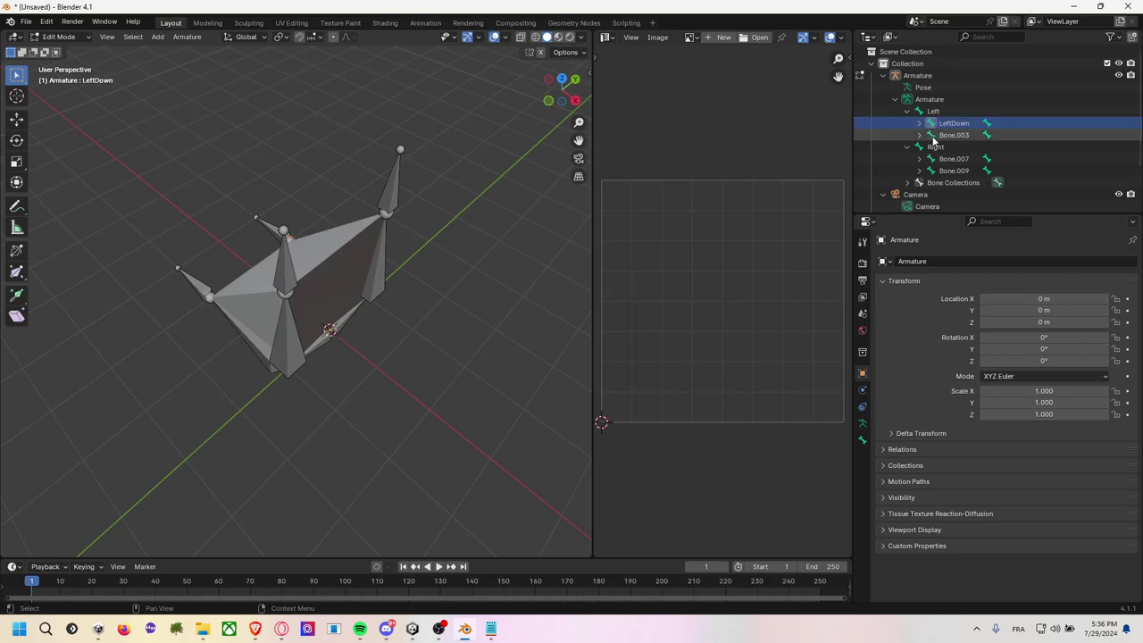
left_click(920, 136)
double_click(956, 136)
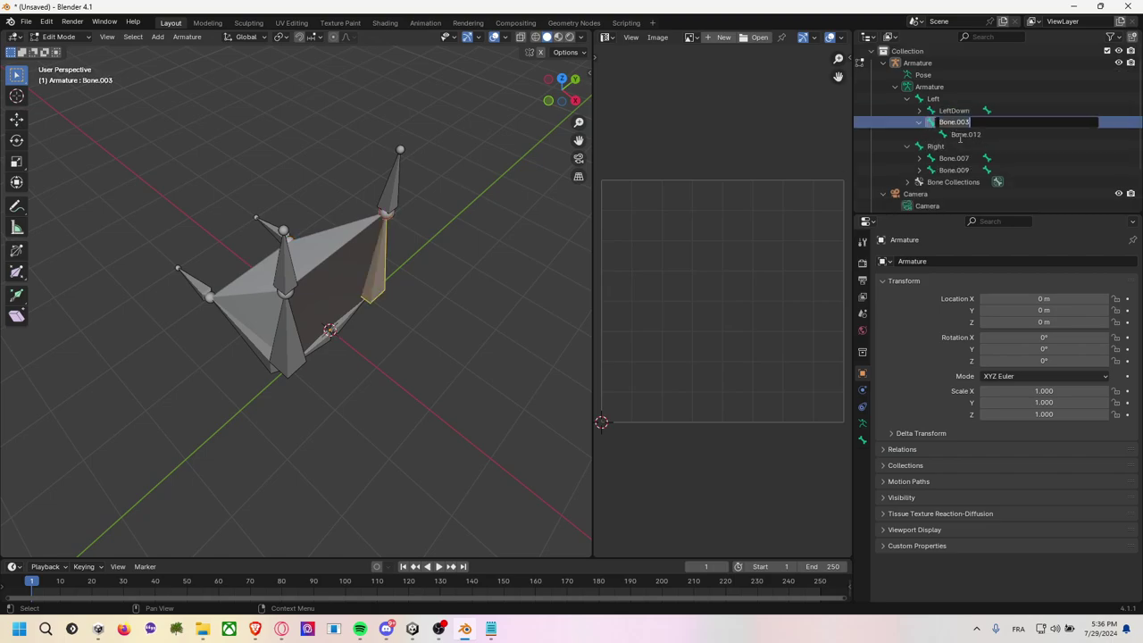
type("Lef")
type("tTop")
key("Return")
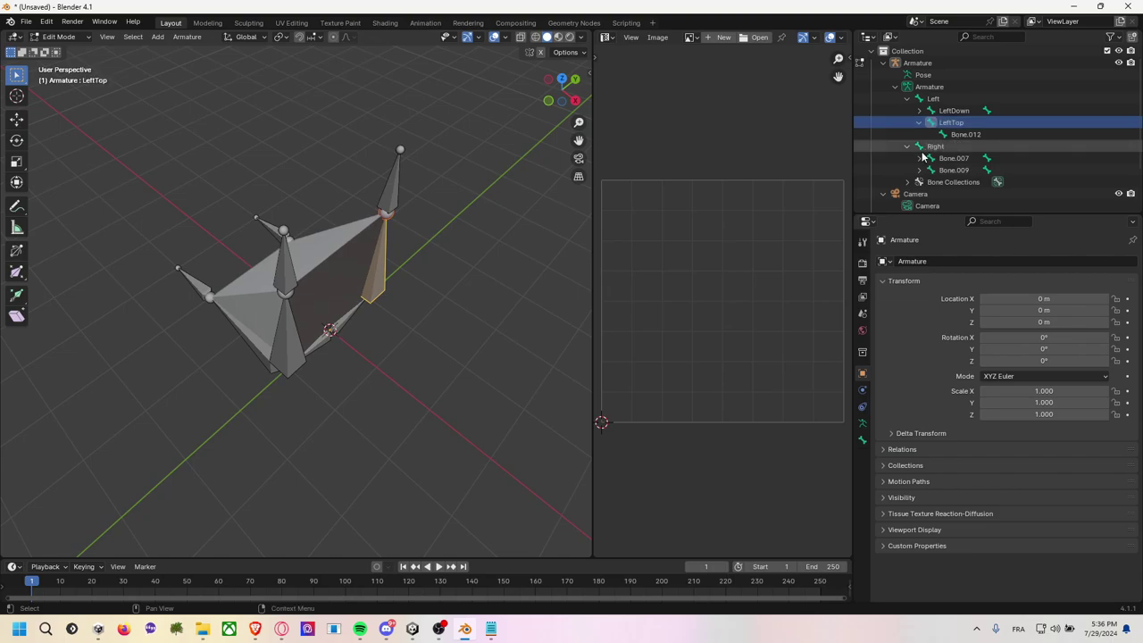
Rename Bone.007 to RightTop and Bone.009 to RightDown.
left_click(920, 158)
left_click(921, 181)
scroll(923, 182, "down", 2)
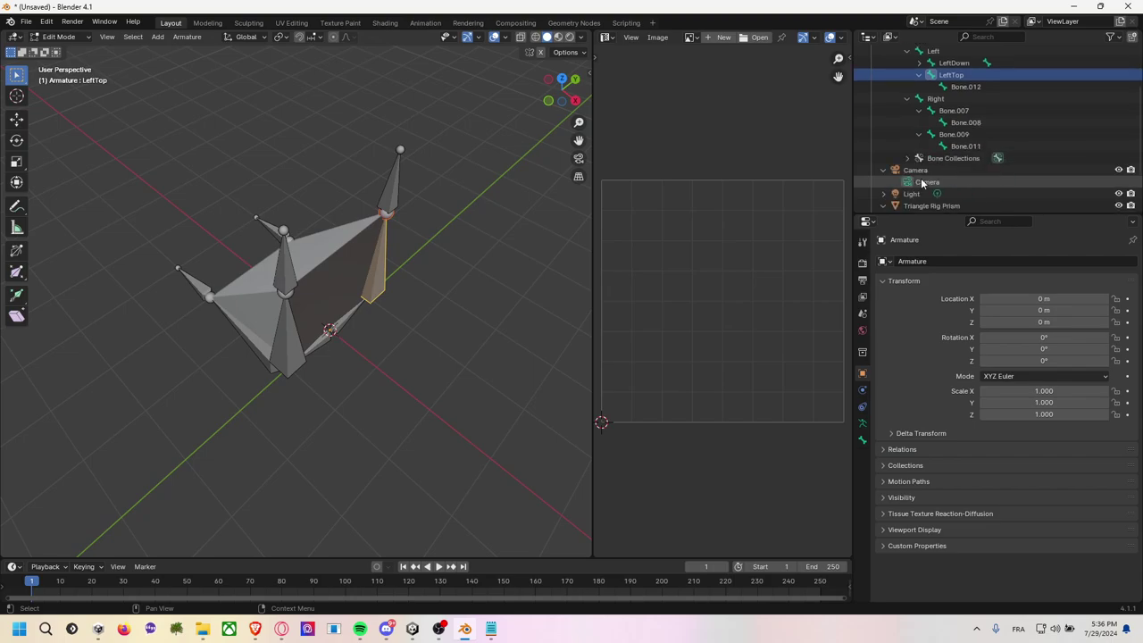
scroll(960, 143, "up", 1)
double_click(965, 148)
scroll(964, 148, "down", 1)
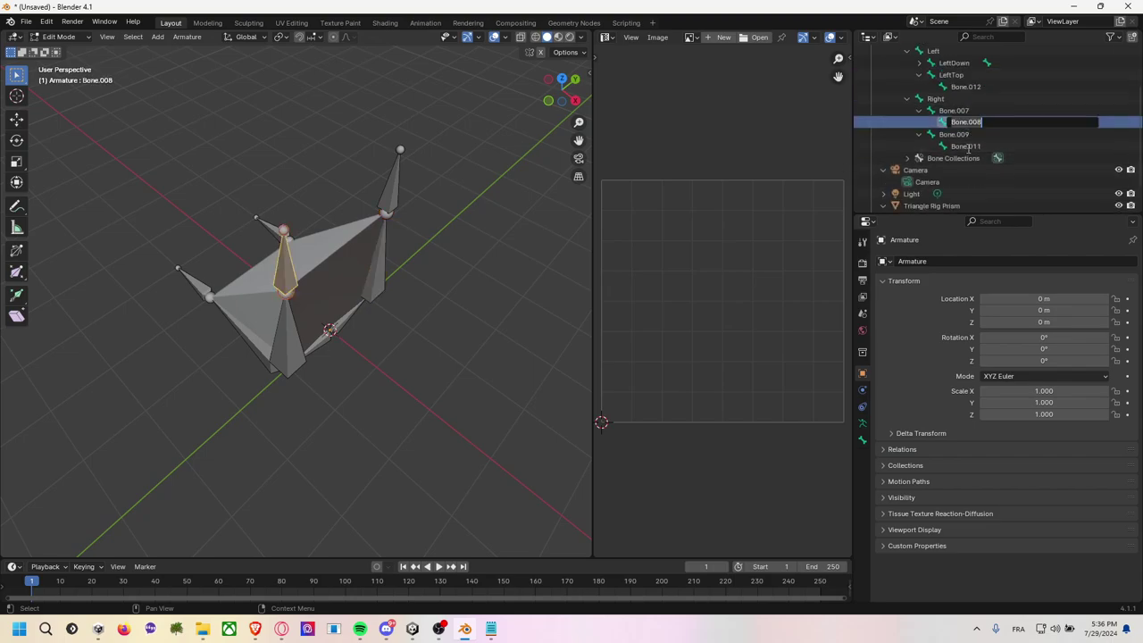
double_click(965, 110)
scroll(965, 111, "up", 1)
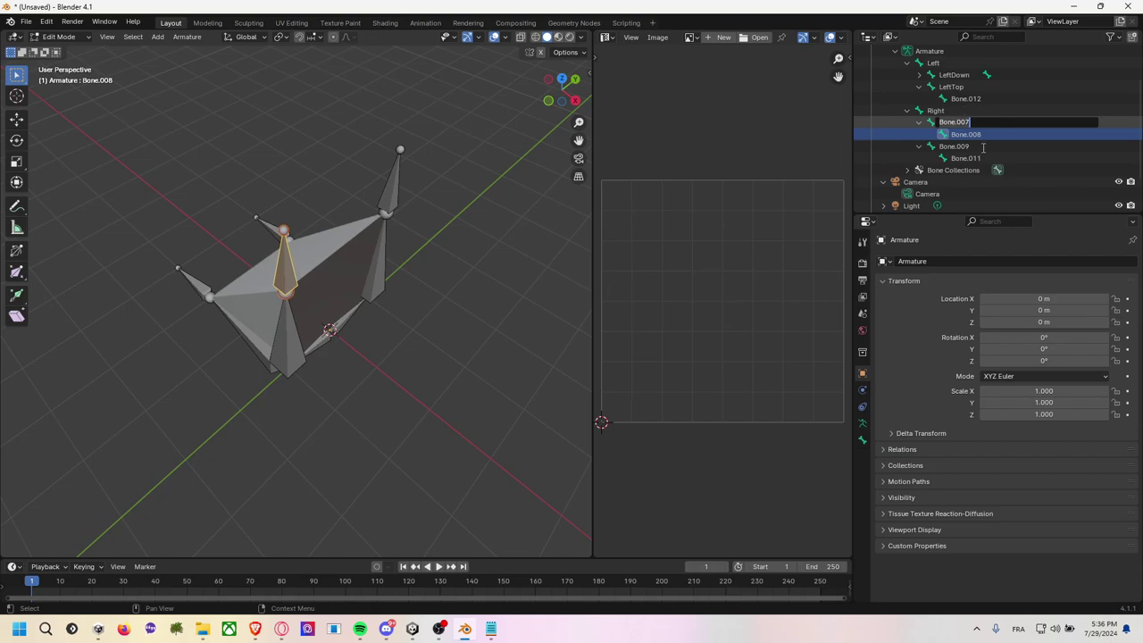
type("RightTop")
key("Return")
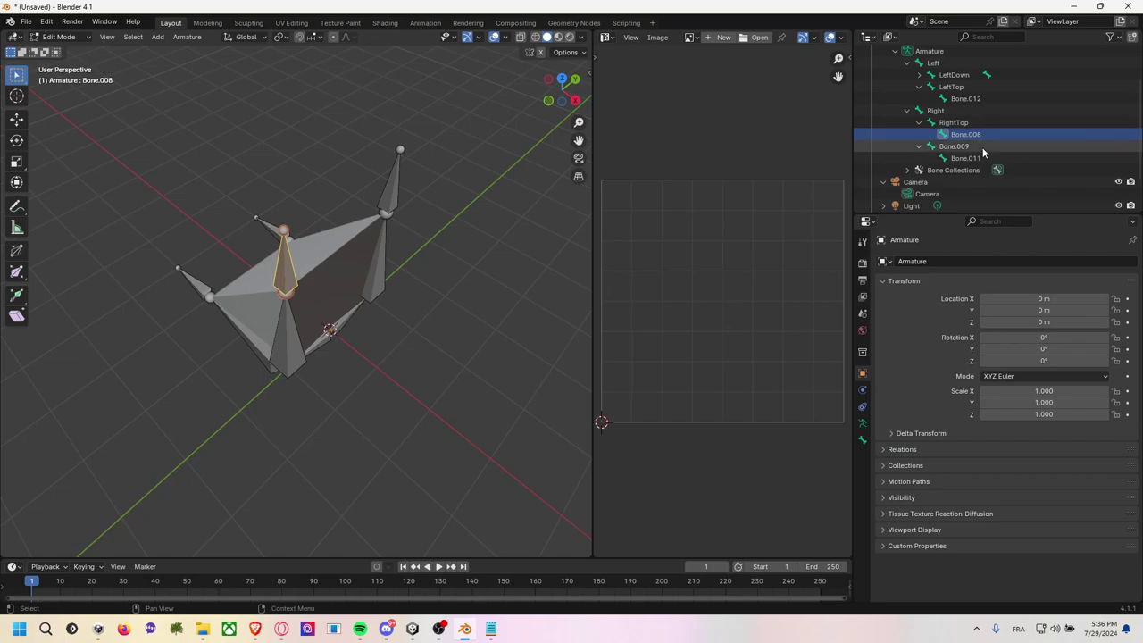
double_click(976, 148)
scroll(960, 149, "down", 2)
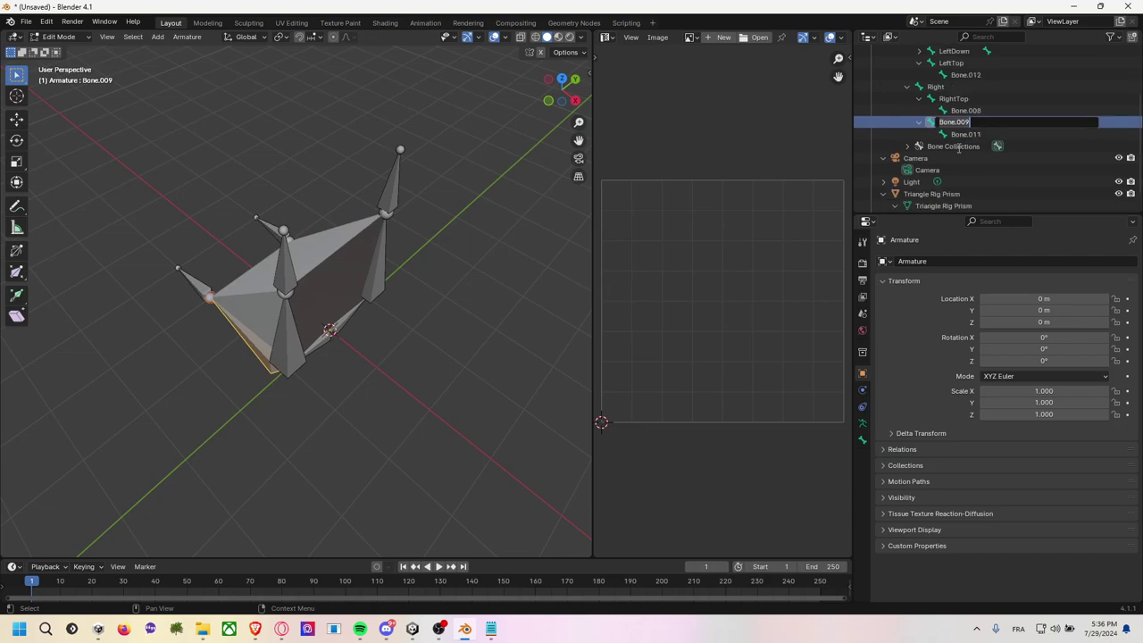
type("RightDown")
key("Return")
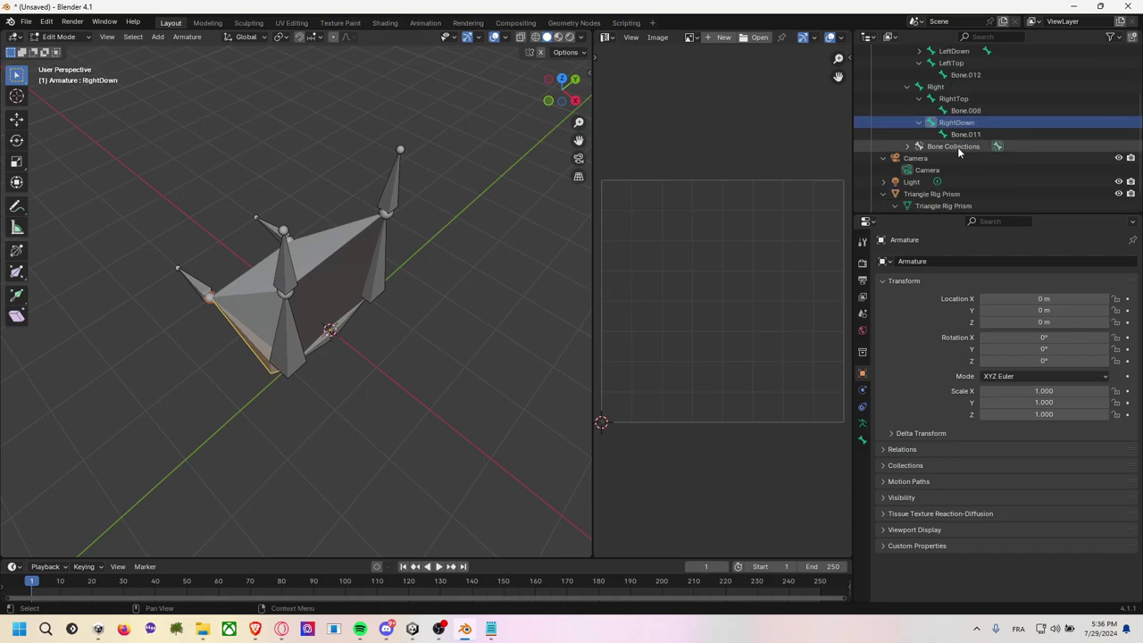
Rename Bone.011 to RightDownTip and Bone.008 to RightTopTip, fixing a misspelling.
double_click(971, 133)
scroll(971, 134, "down", 1)
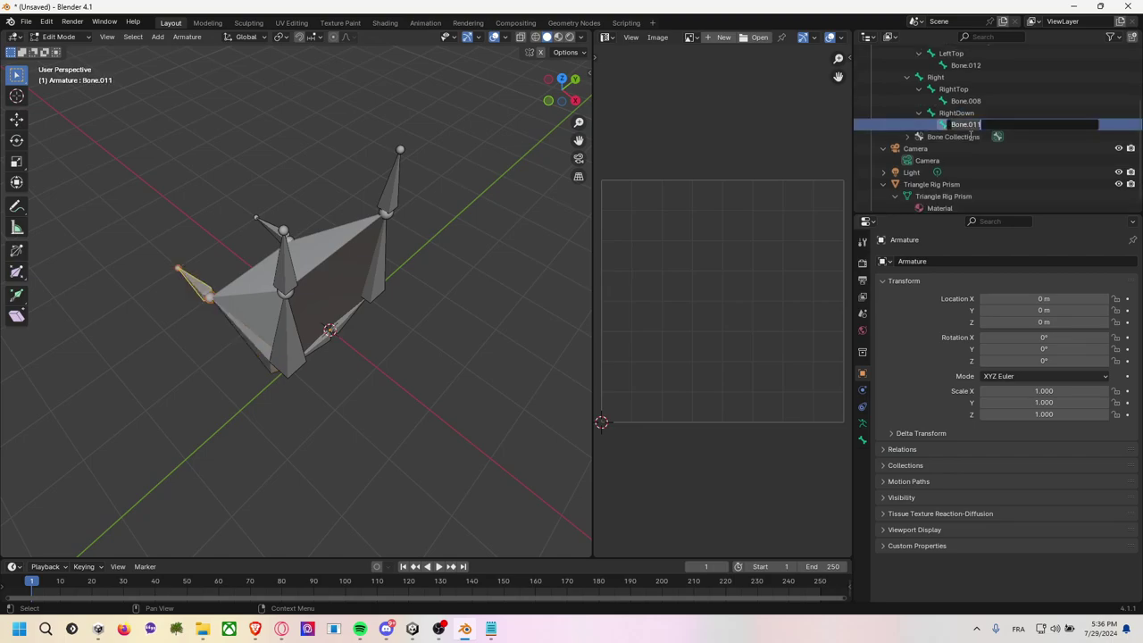
type("RightDown")
type("Tip")
key("Return")
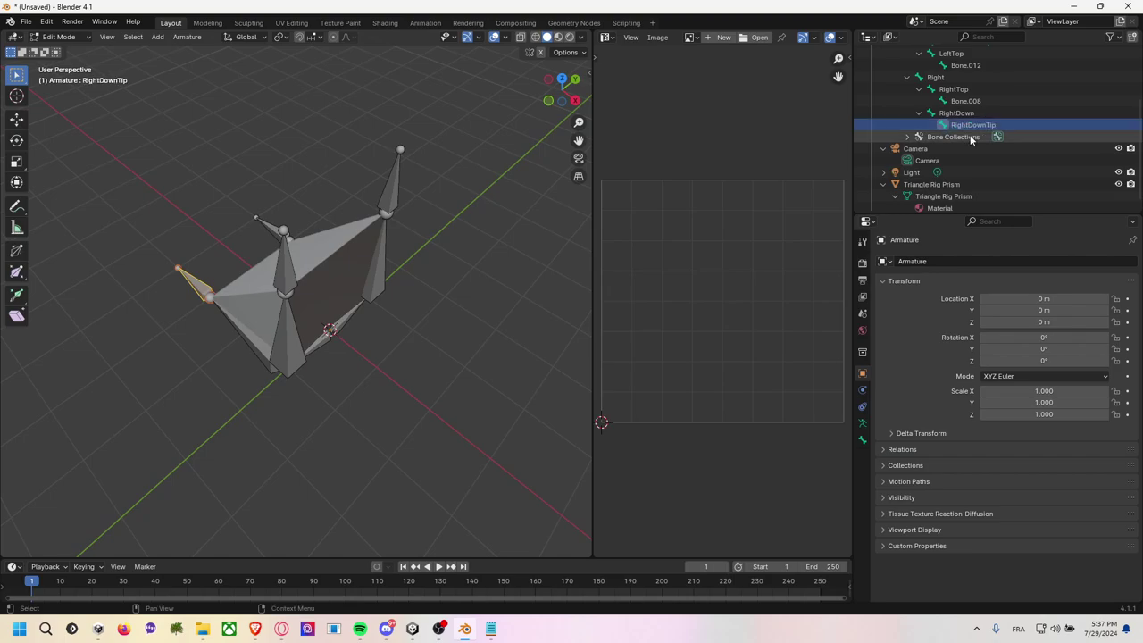
double_click(974, 102)
scroll(975, 103, "up", 1)
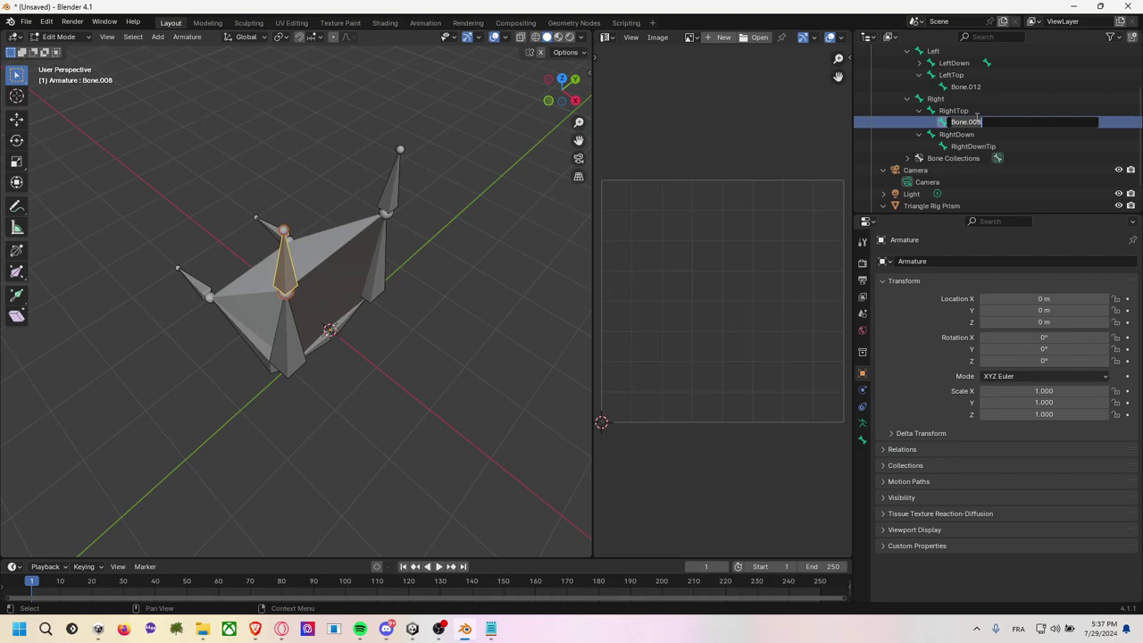
type("RightTopT")
key("Return")
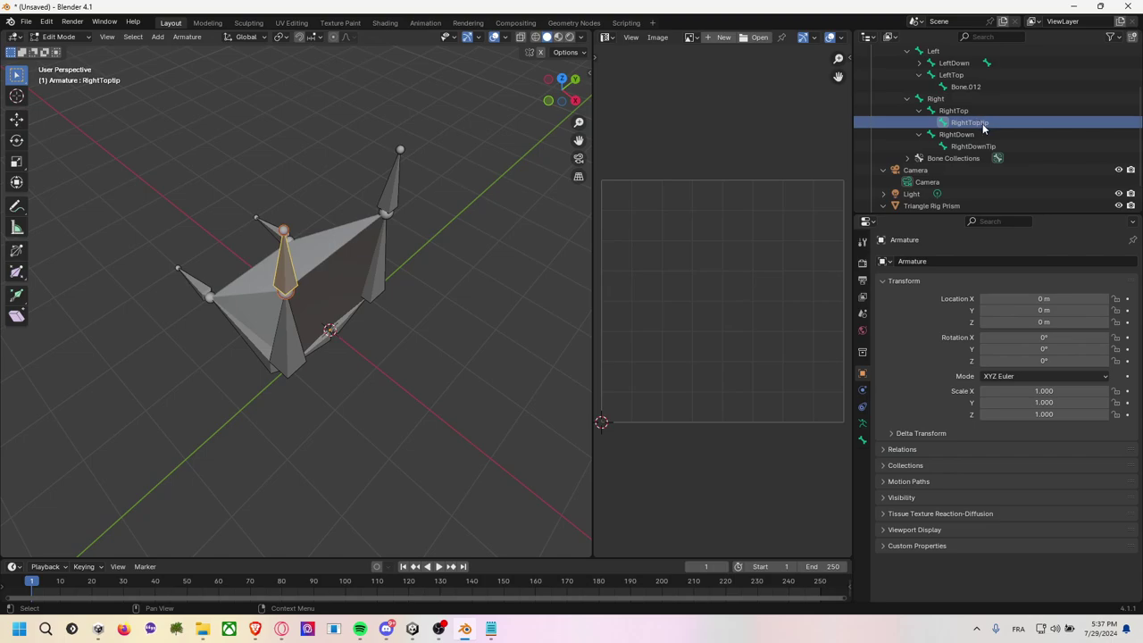
double_click(983, 123)
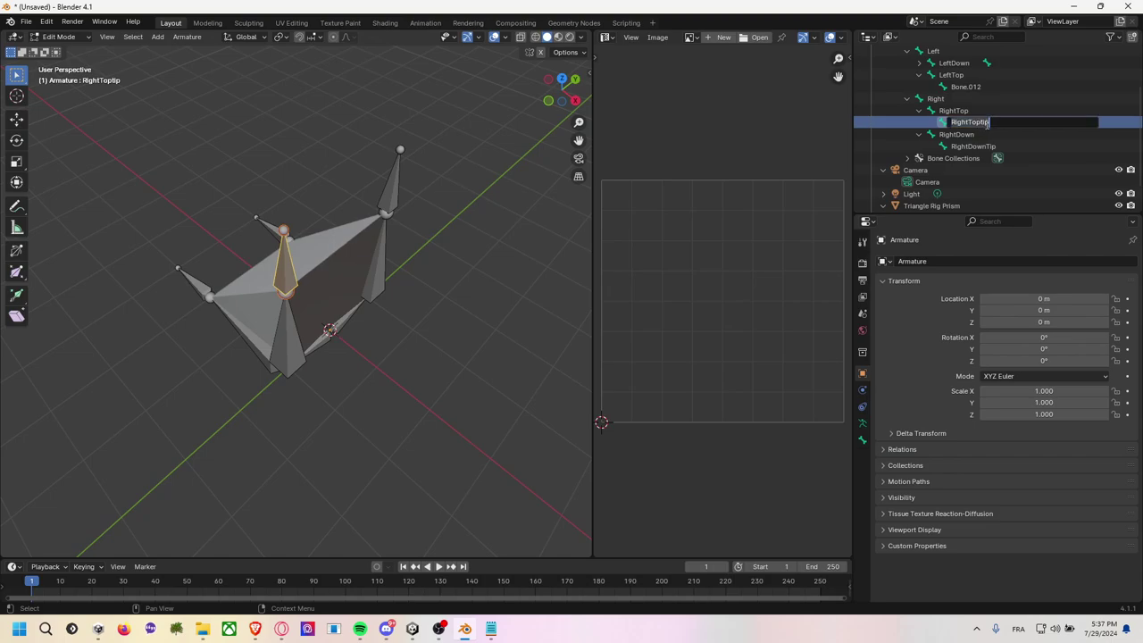
left_click(991, 123)
key("BackSpace")
type("Tip")
key("Return")
Rename Bone.012 to LeftTopTip and Bone.010 to LeftDownTip.
scroll(982, 125, "up", 2)
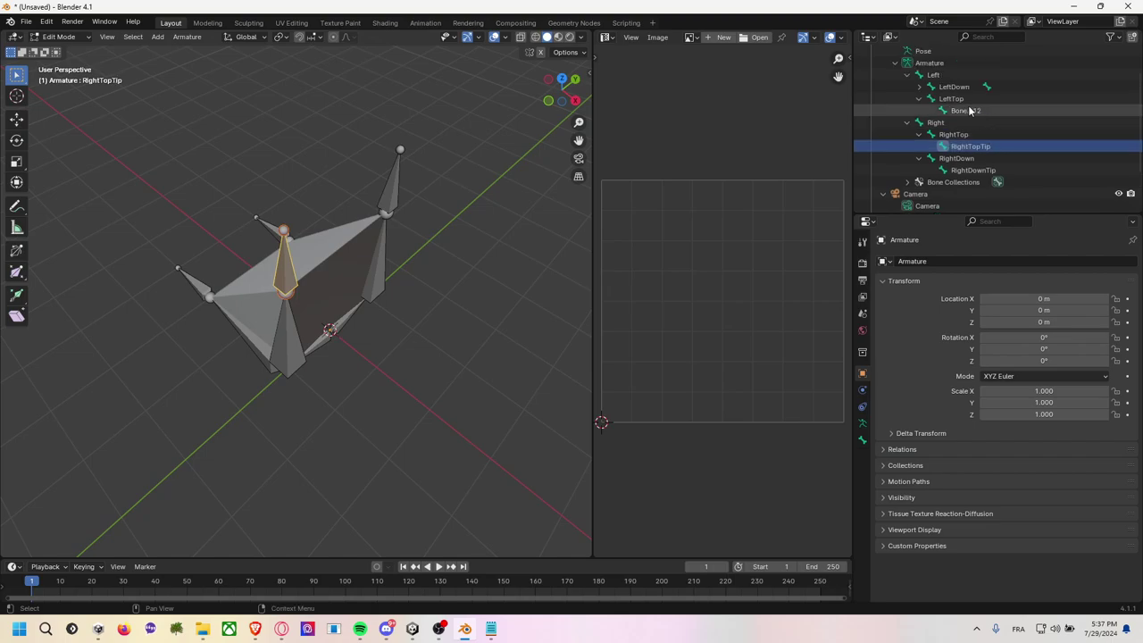
left_click(920, 87)
double_click(965, 122)
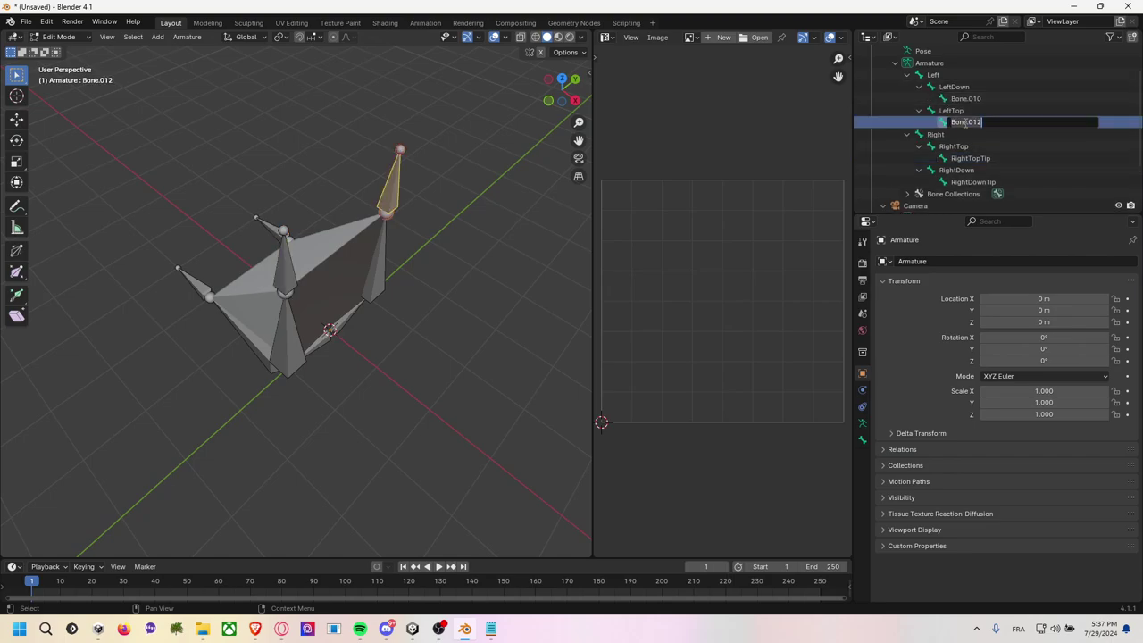
type("Lef")
type("tTopTip")
key("Return")
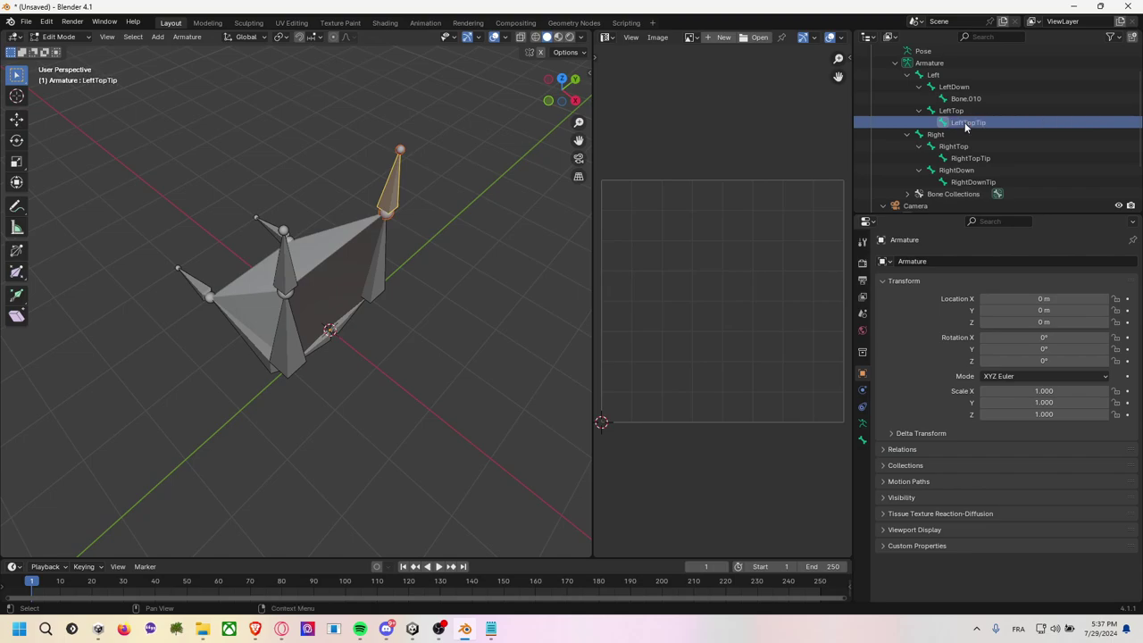
double_click(974, 98)
scroll(976, 95, "up", 1)
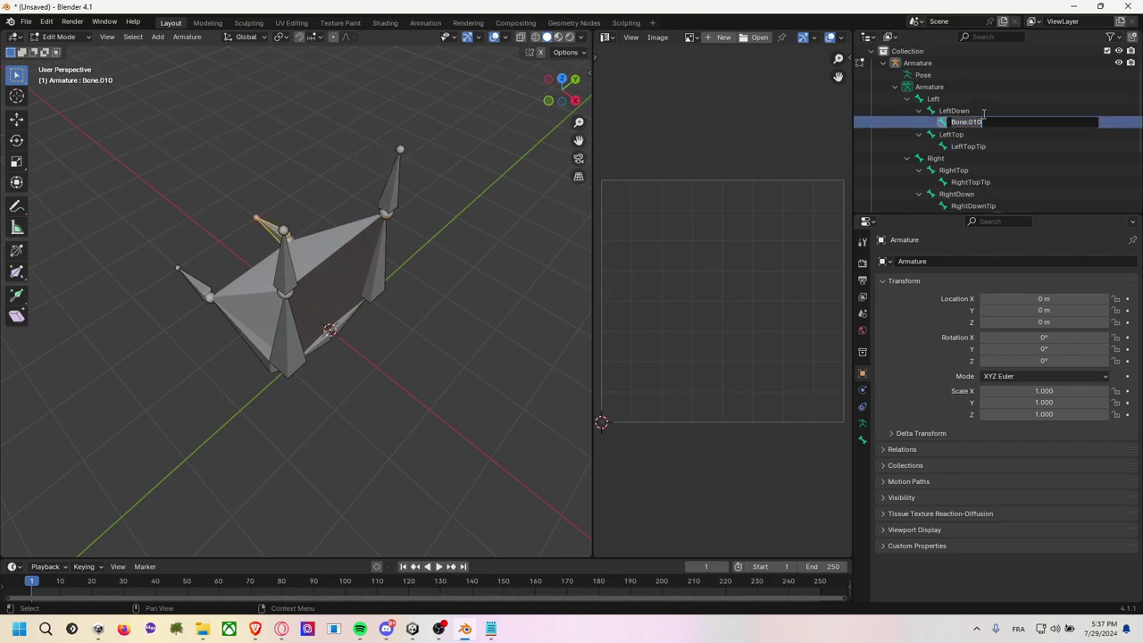
type("LeftDwo")
type("ownTip")
key("Return")
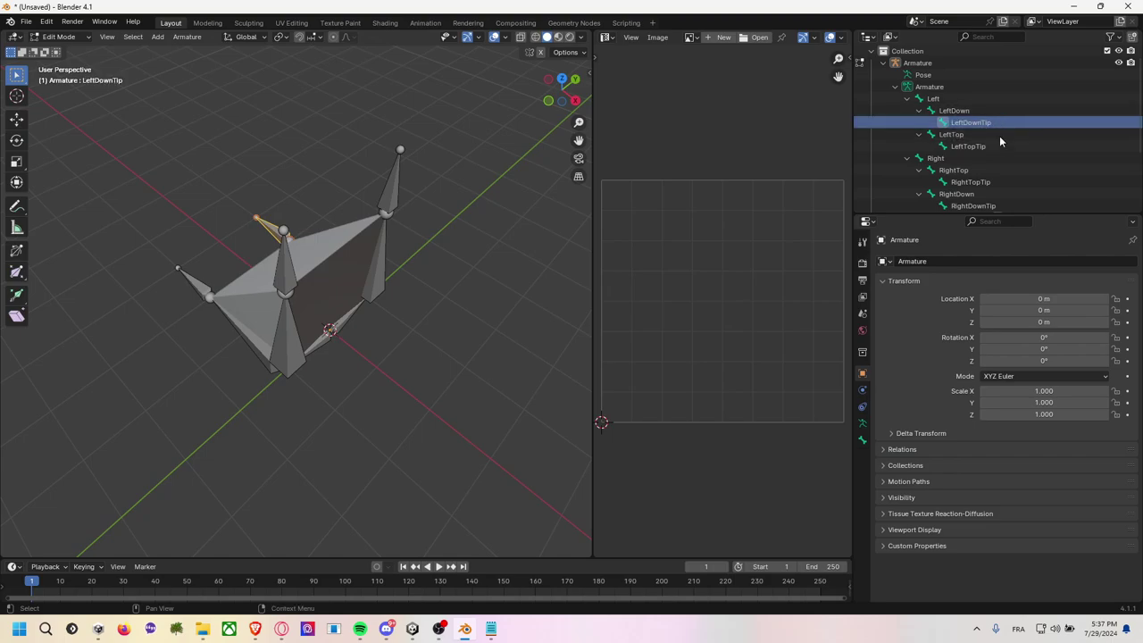
Switch from Edit Mode to Object Mode, then select the armature and Triangle Rig Prism mesh.
key("g")
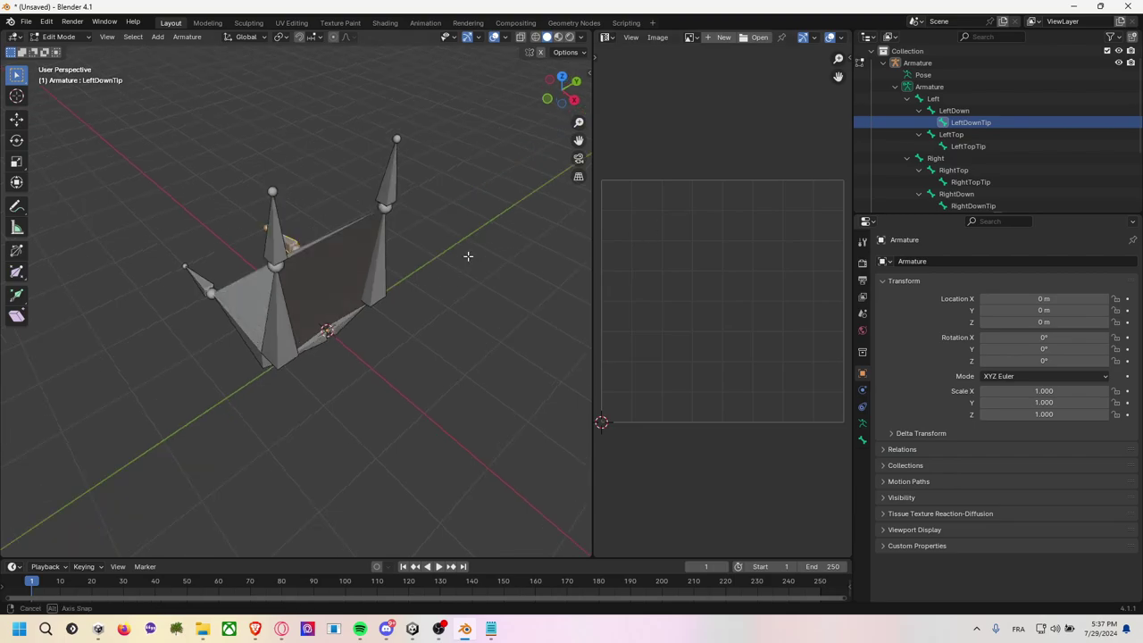
middle_click_drag(468, 256, 381, 215)
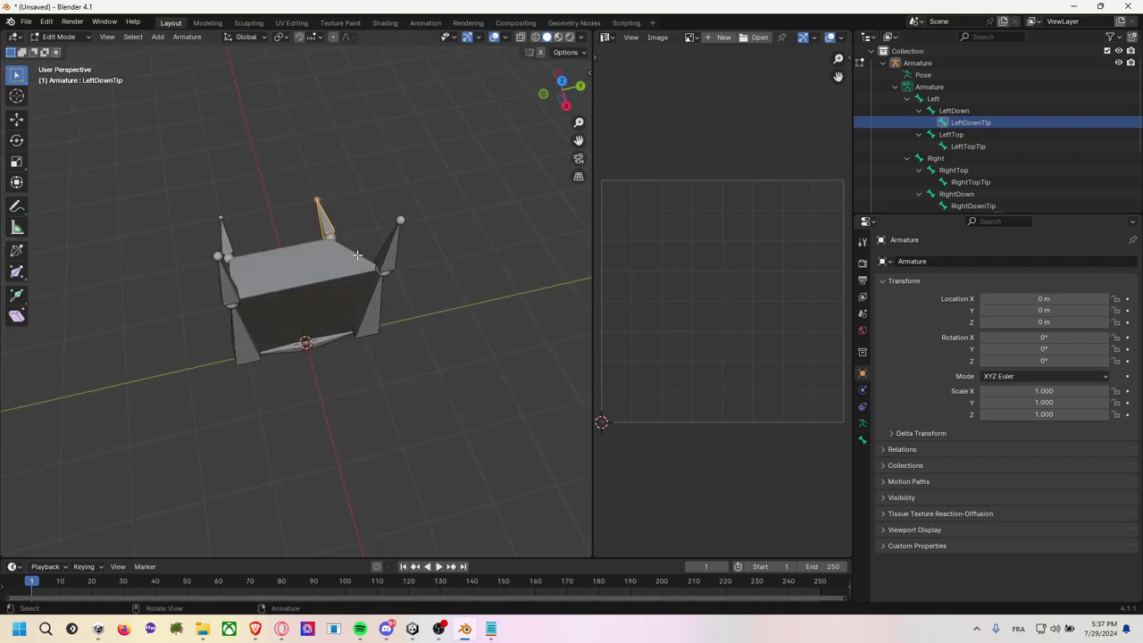
left_click(276, 306)
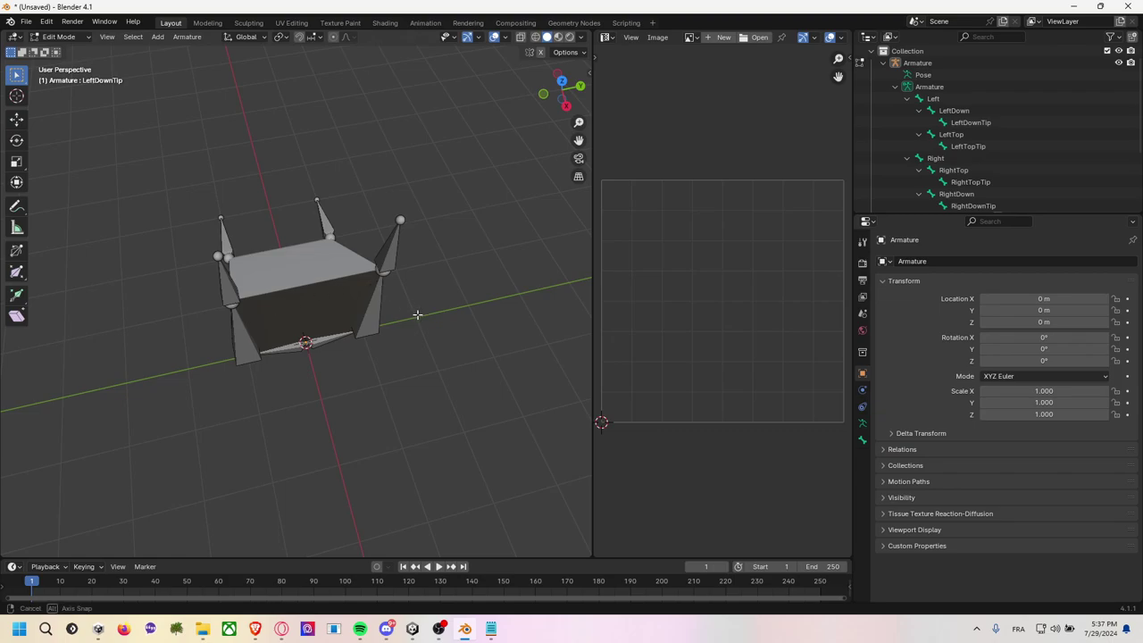
middle_click_drag(276, 307, 139, 109)
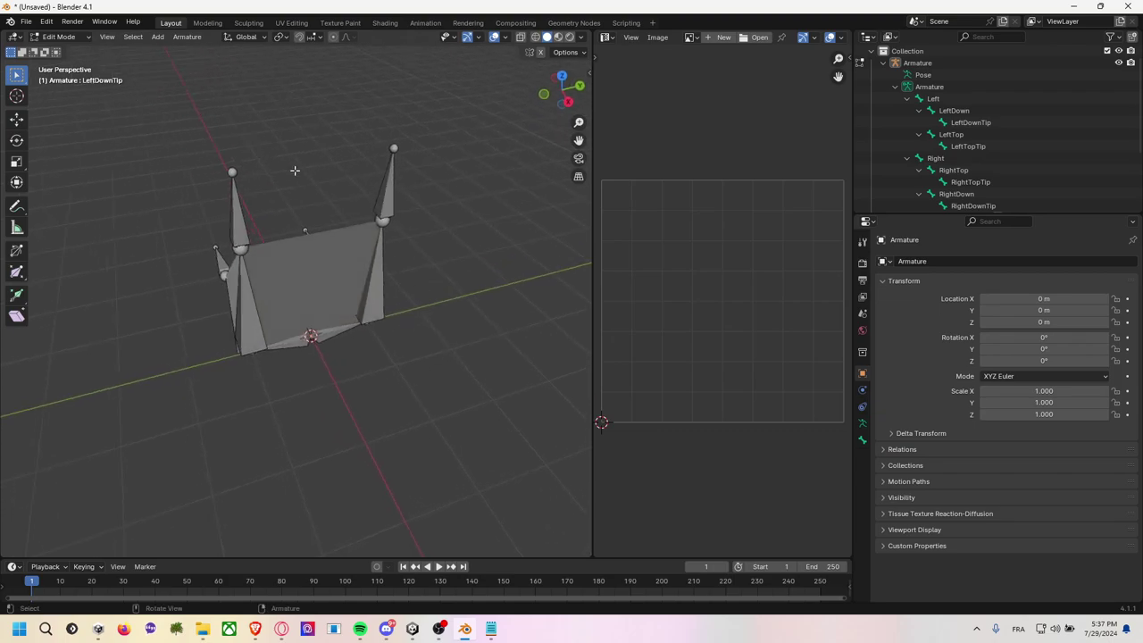
left_click(80, 40)
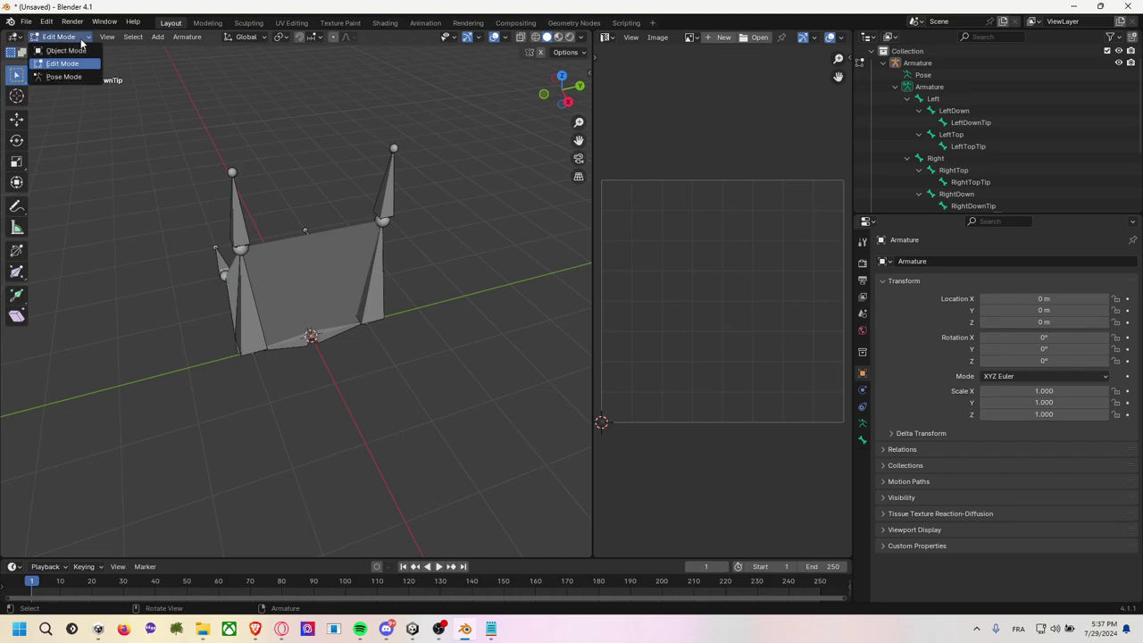
left_click(80, 50)
left_click(325, 339)
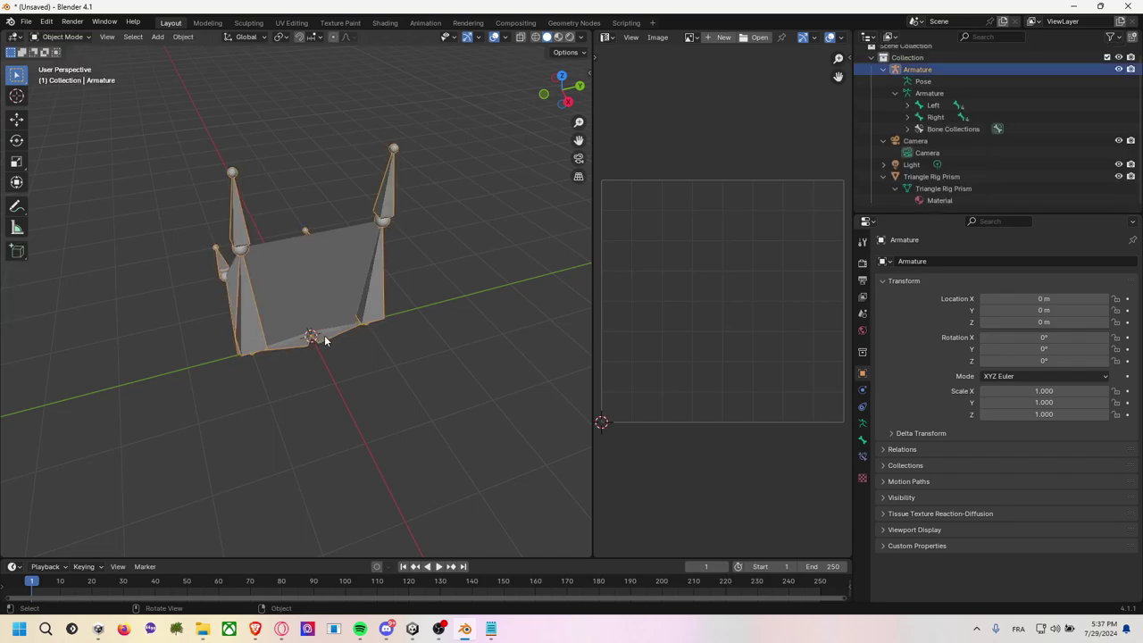
left_click(362, 249)
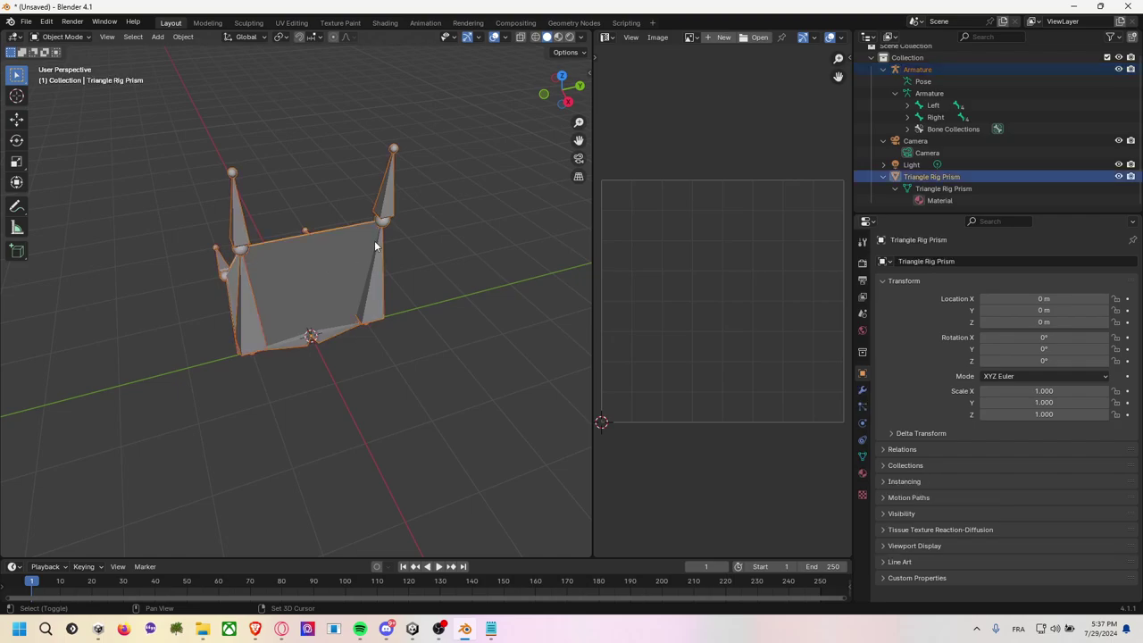
Parent the Triangle Rig Prism mesh and the armature using the plain Object option.
key("ctrl+p")
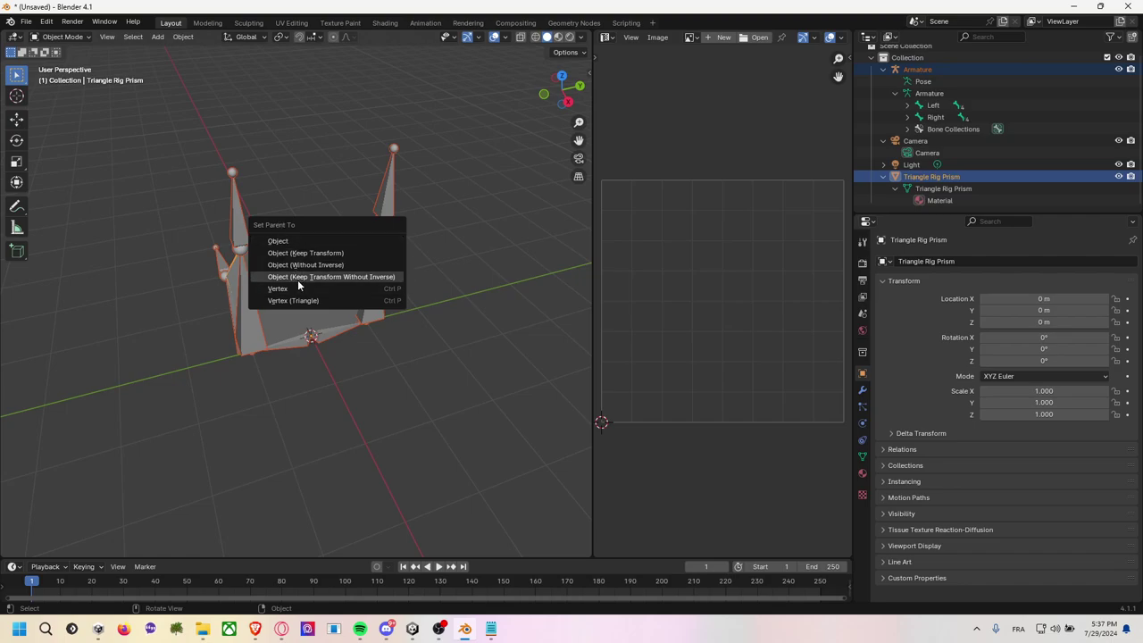
left_click(440, 256)
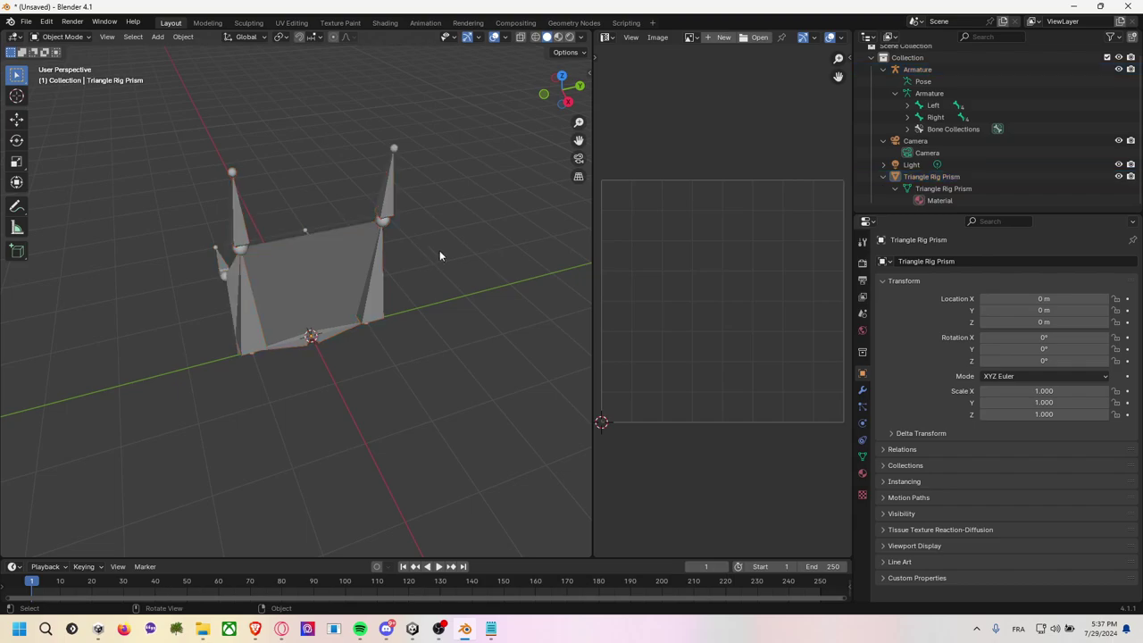
left_click(320, 296)
left_click(319, 296, "shift")
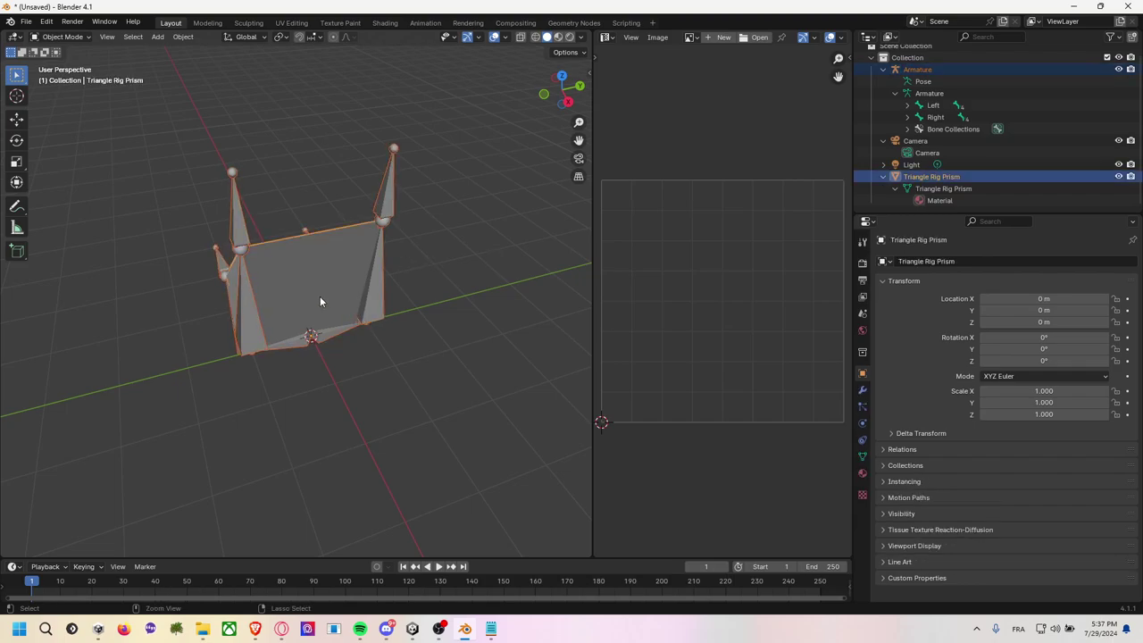
key("ctrl+p")
left_click(320, 295)
Parent the Triangle Rig Prism mesh to the armature With Automatic Weights.
left_click(327, 320)
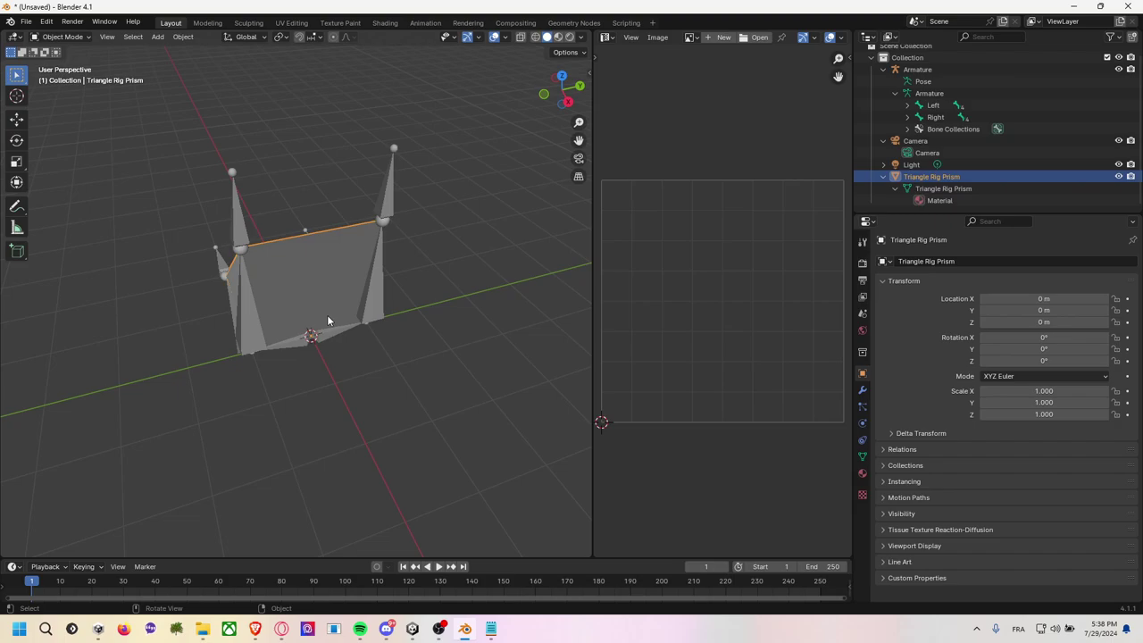
left_click(327, 337, "shift")
key("ctrl+p")
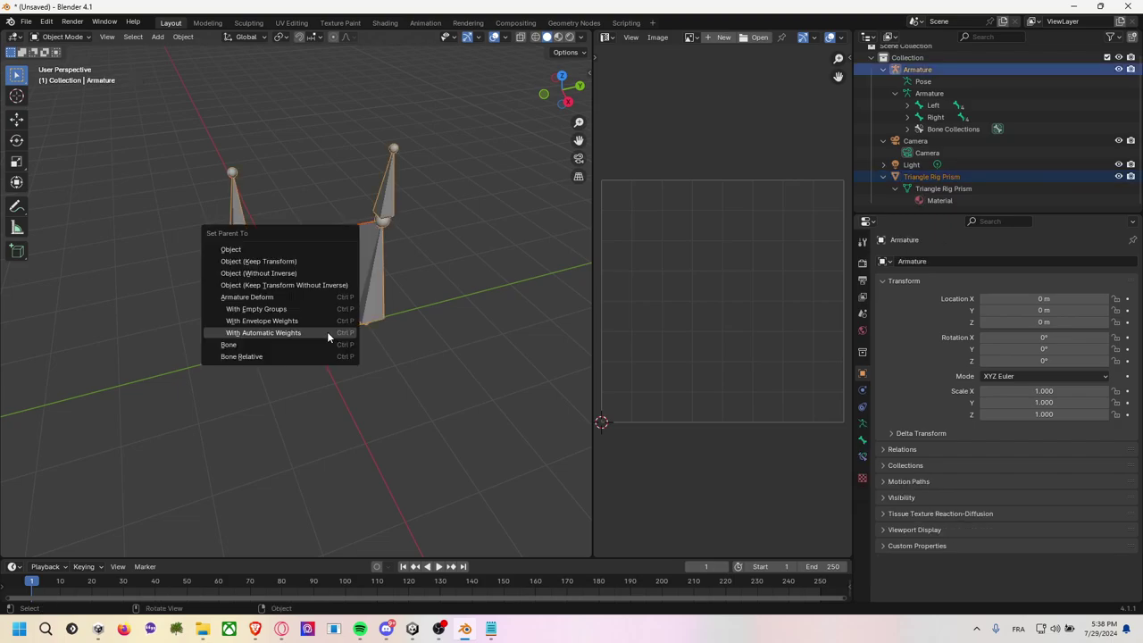
left_click(326, 331)
left_click(330, 273)
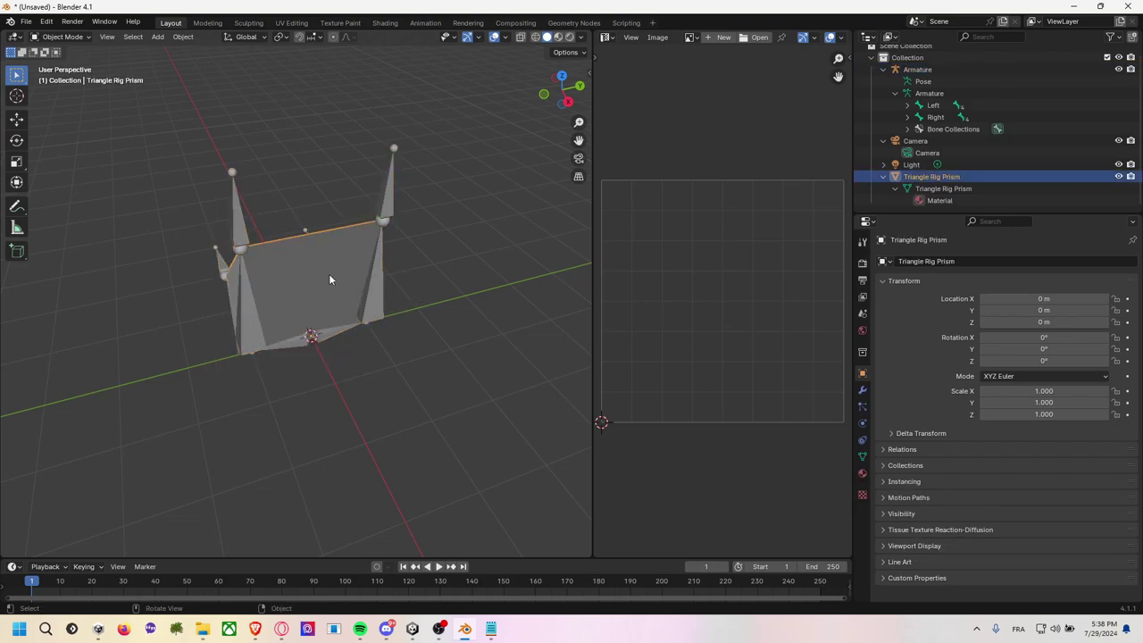
left_click(329, 334, "shift")
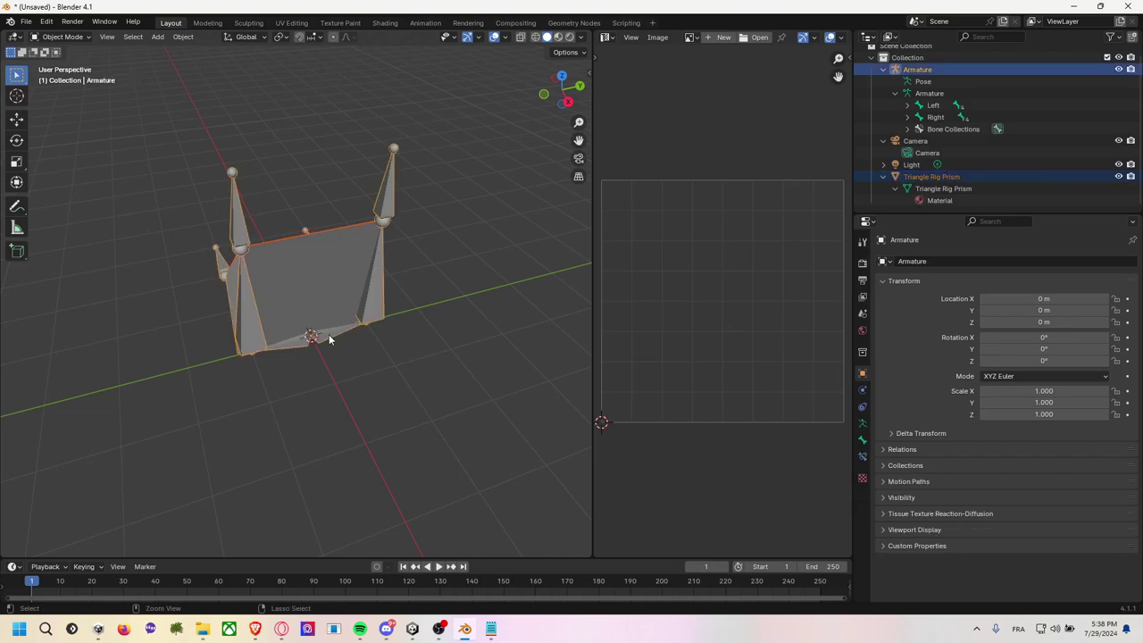
key("ctrl+p")
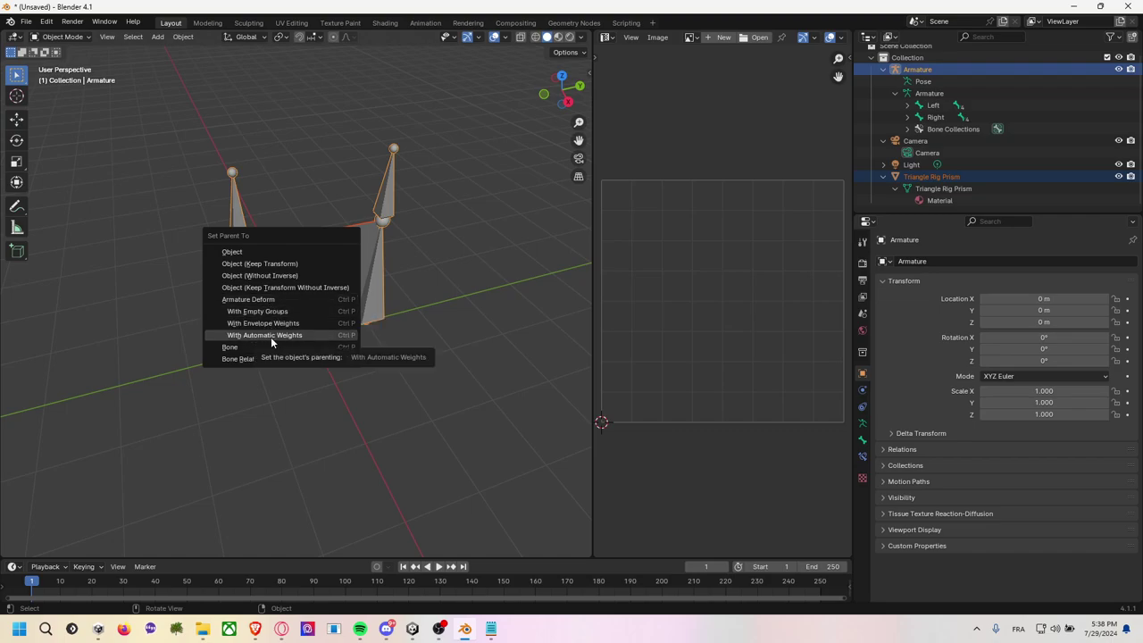
left_click(271, 336)
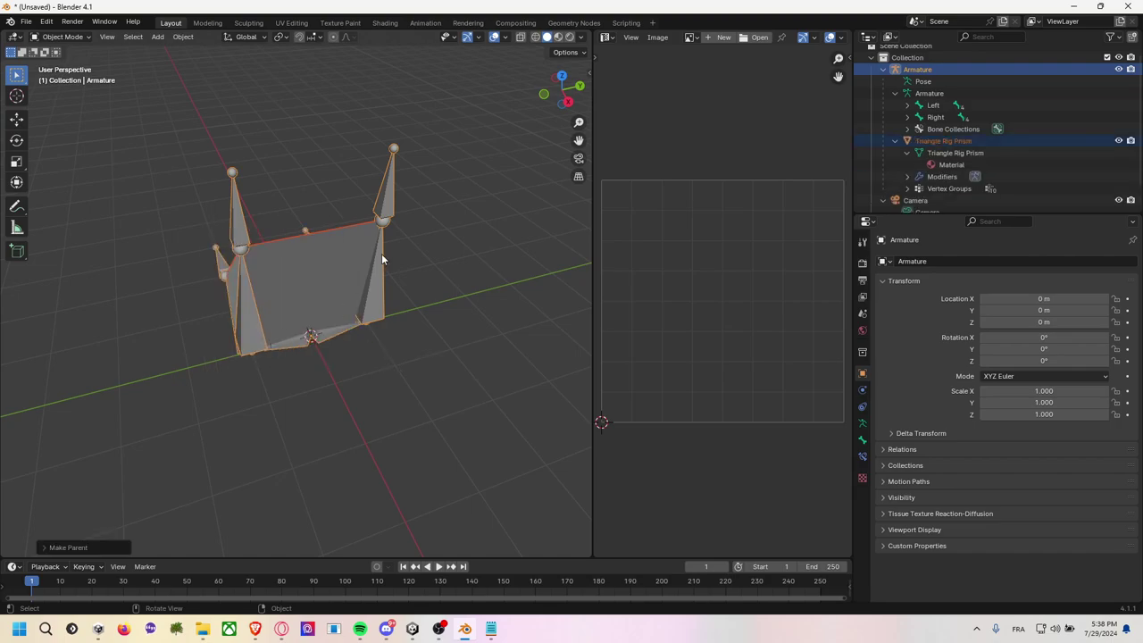
From a frontal view, select the Triangle Rig Prism mesh alone to change its interaction mode.
left_click(431, 287)
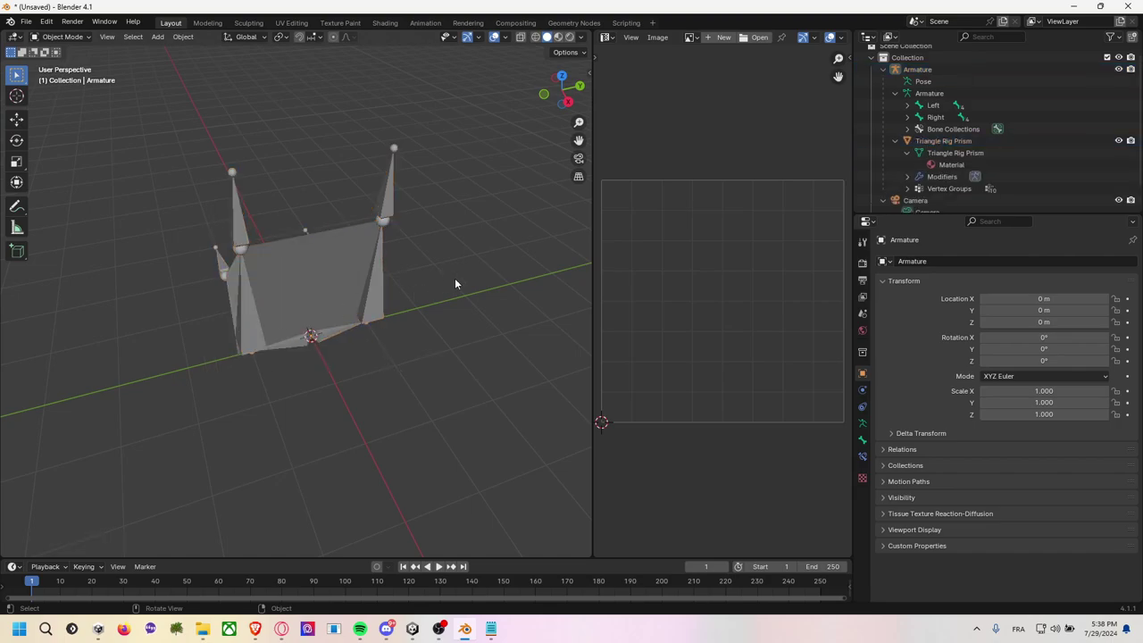
mouse_move(455, 278)
middle_mouse_down()
mouse_move(436, 293)
mouse_move(216, 156)
middle_mouse_up()
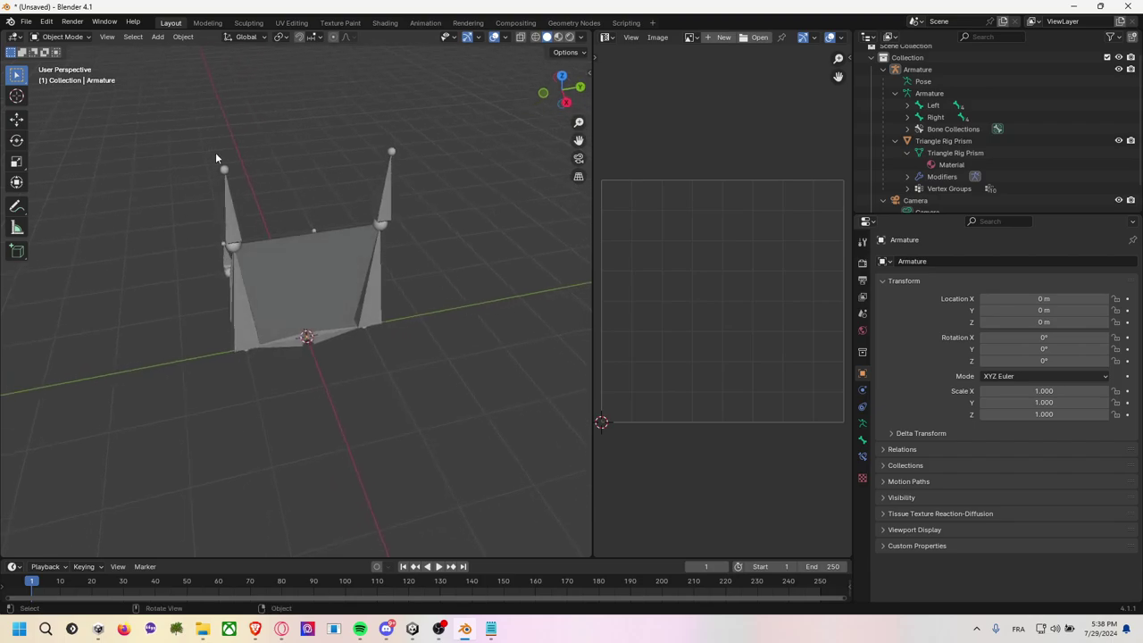
left_click(313, 275)
left_click(63, 36)
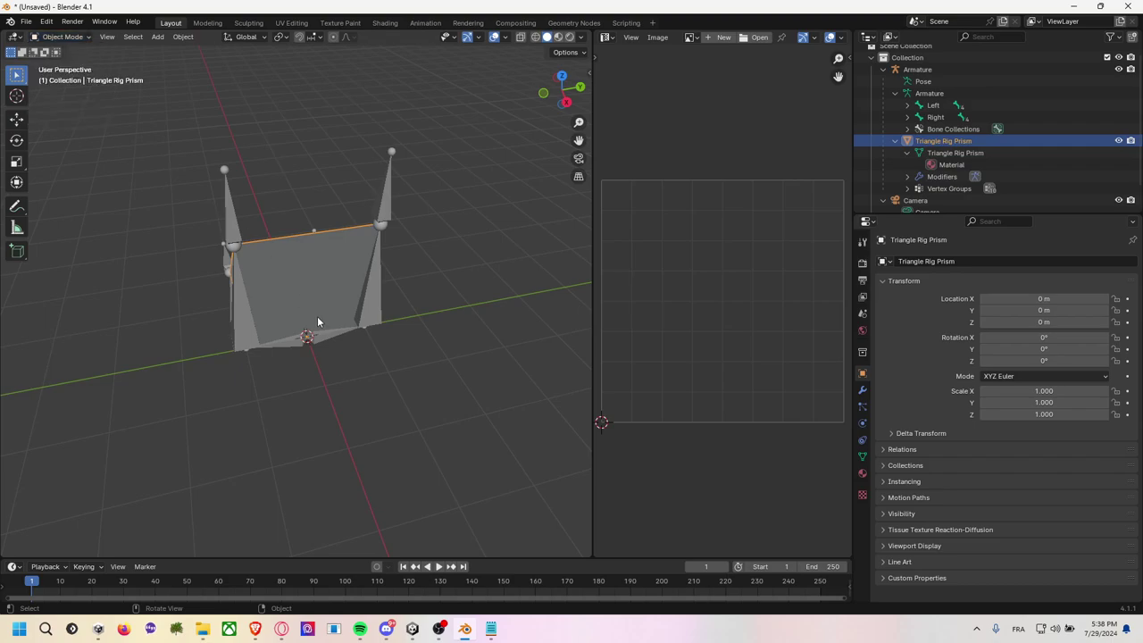
left_click(62, 36)
Enter Weight Paint mode and paint the Right group's weight onto the prism's lower-left area.
left_click(68, 115)
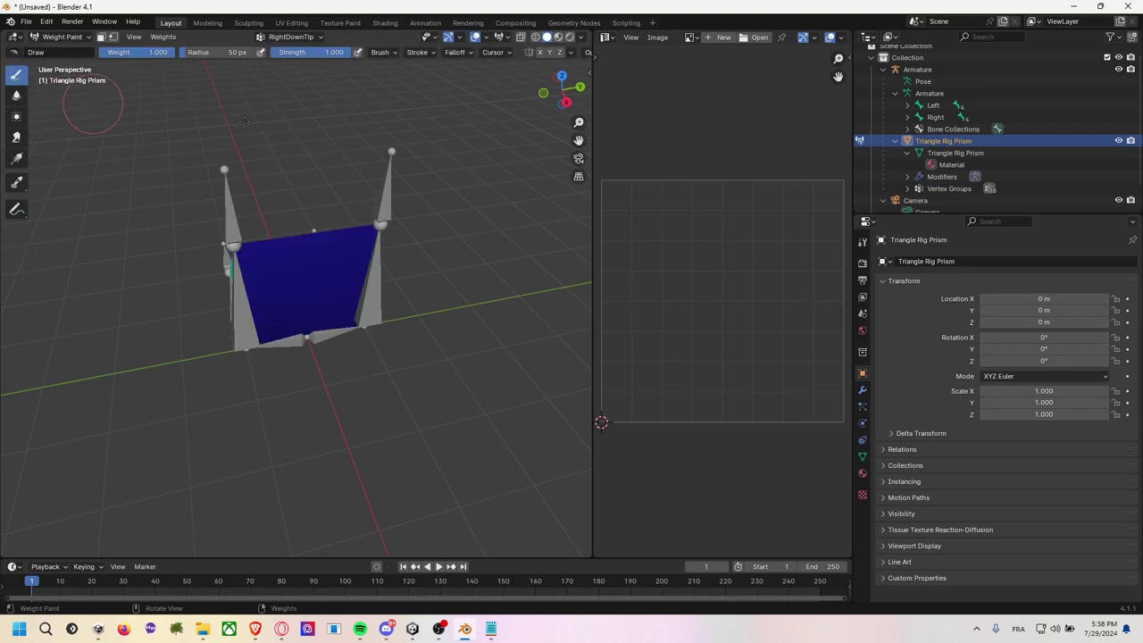
middle_click_drag(374, 168, 332, 205)
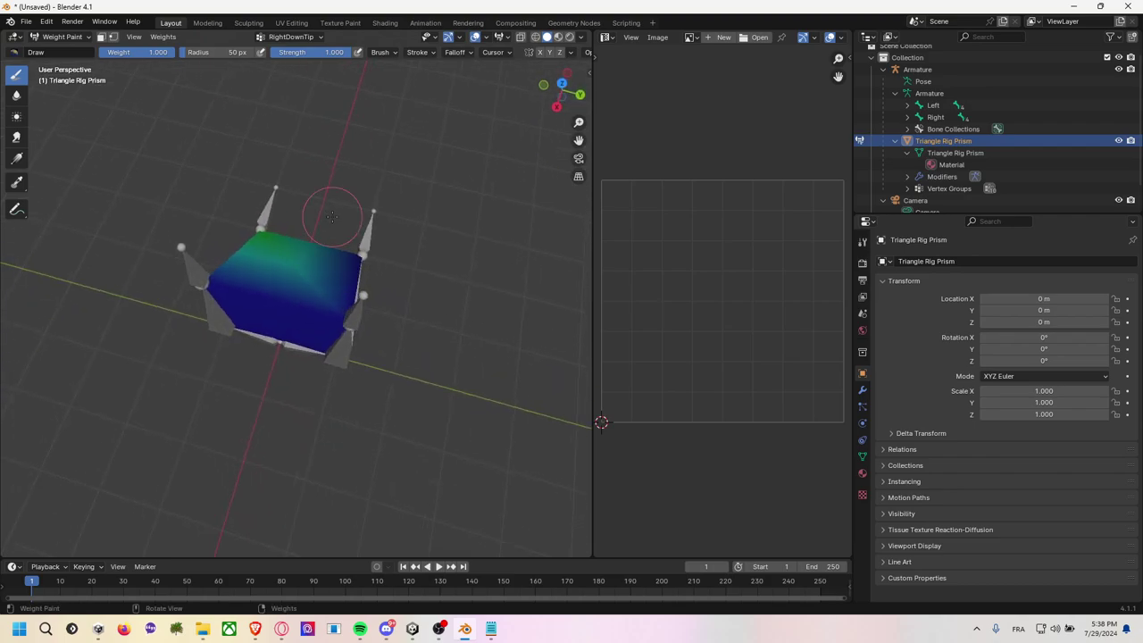
left_click(299, 37)
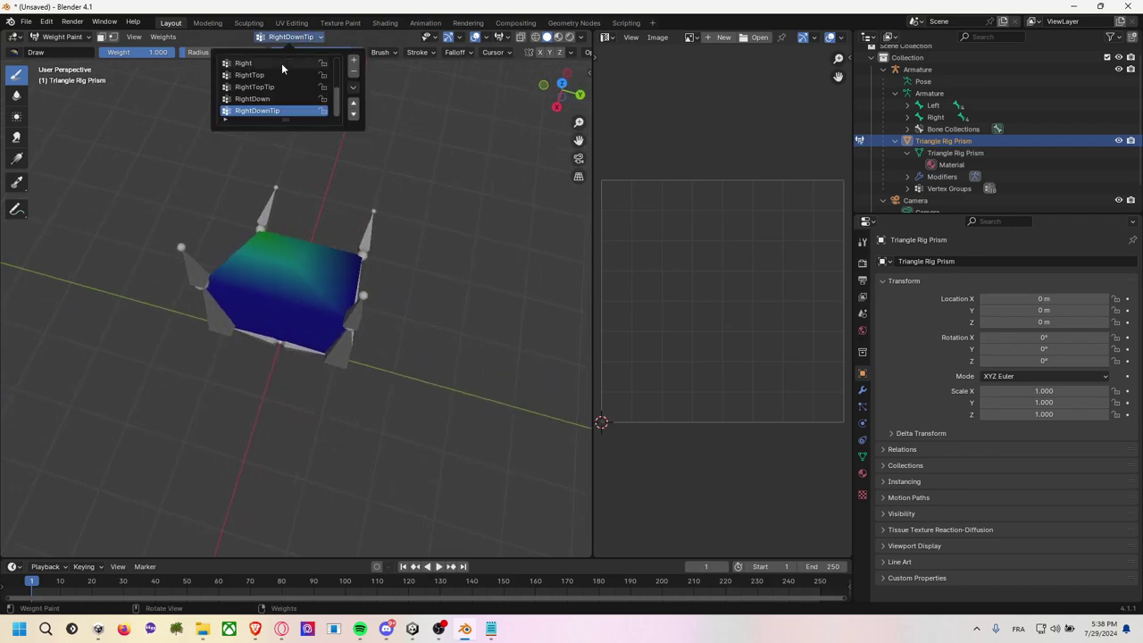
left_click(281, 62)
mouse_move(296, 178)
middle_mouse_down()
mouse_move(542, 292)
mouse_move(532, 295)
middle_mouse_up()
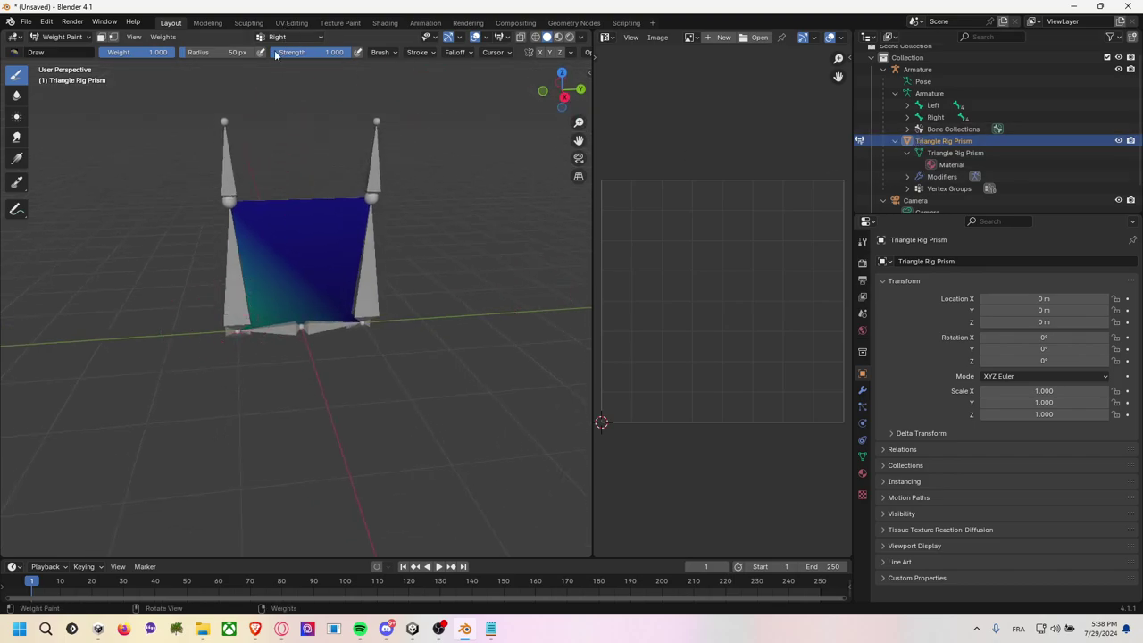
left_click_drag(259, 281, 294, 317)
Make LeftTop the painted vertex group, then browse the group list toward LeftDownTip.
left_click(307, 40)
scroll(291, 70, "up", 4)
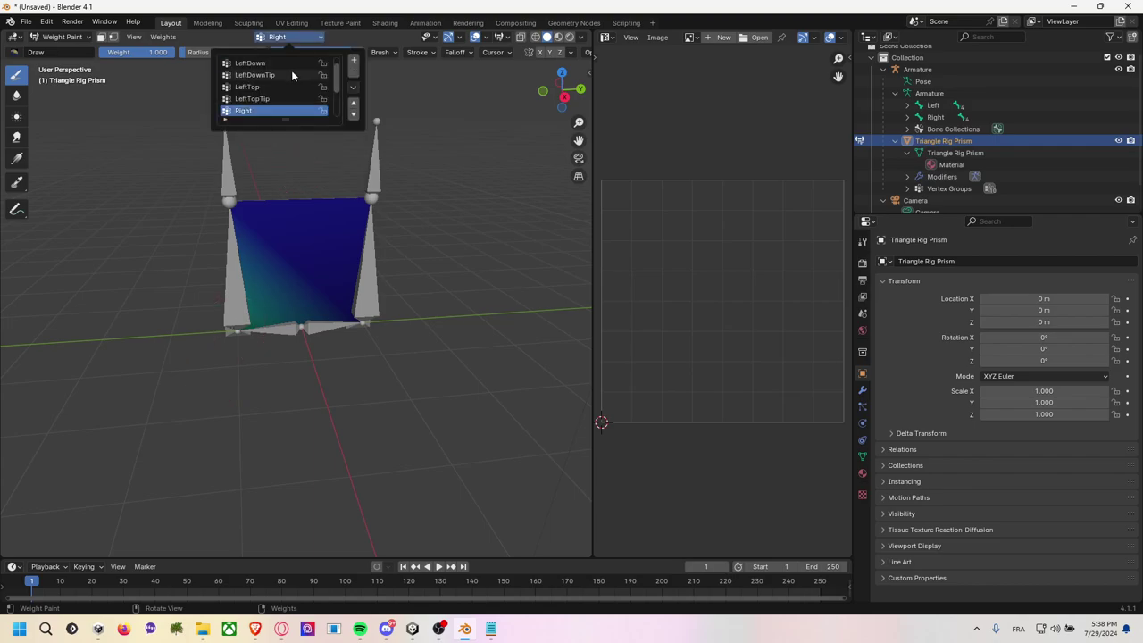
left_click(289, 75)
left_click(289, 87)
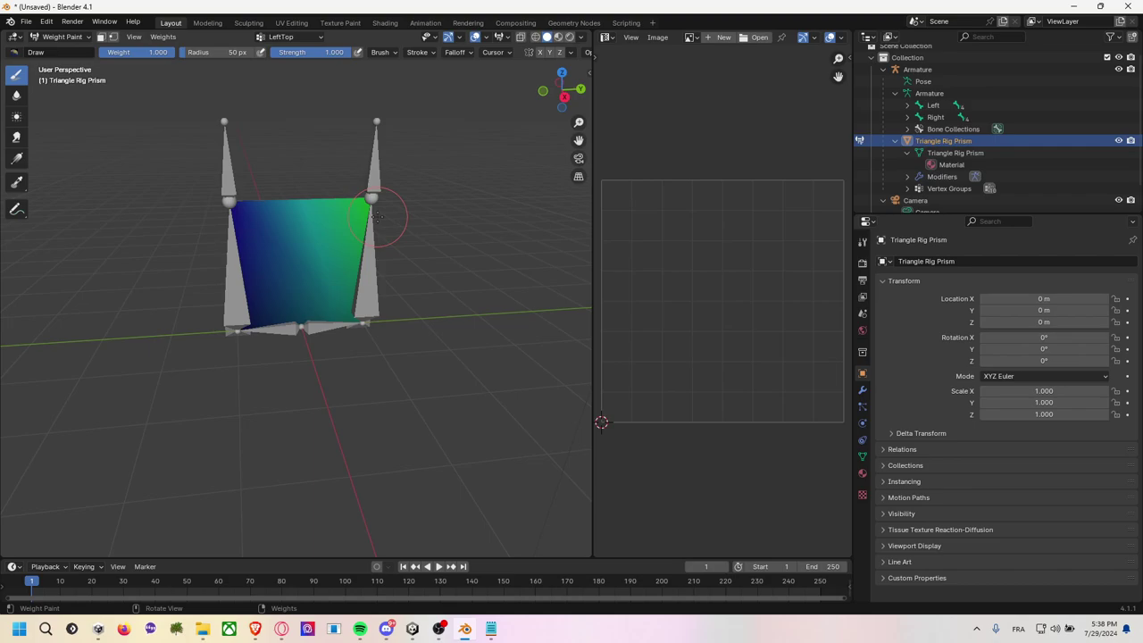
left_click(312, 38)
left_click(312, 37)
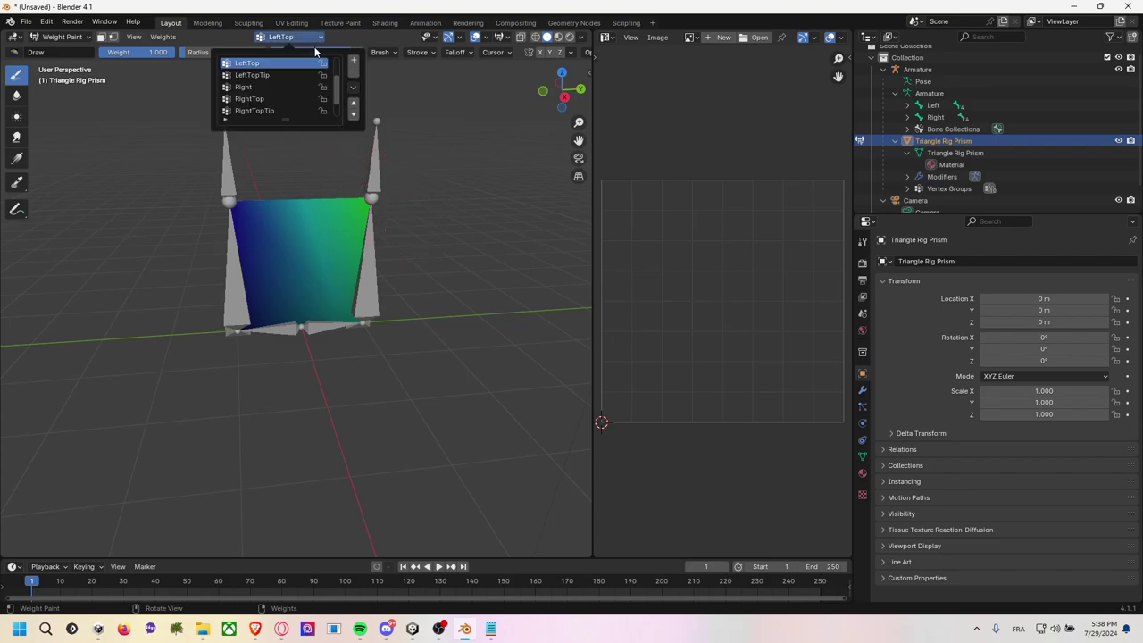
scroll(306, 84, "up", 3)
With LeftDownTip active, set the brush radius to 112 px and add weight near the lower-right vertex.
left_click(297, 86)
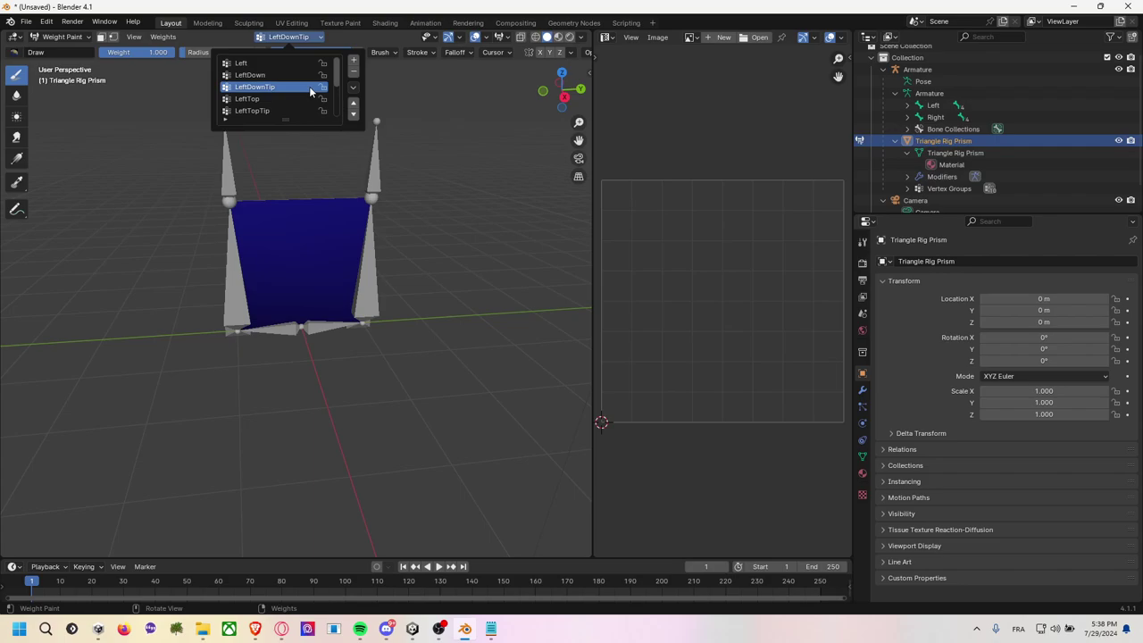
middle_click_drag(375, 116, 279, 111)
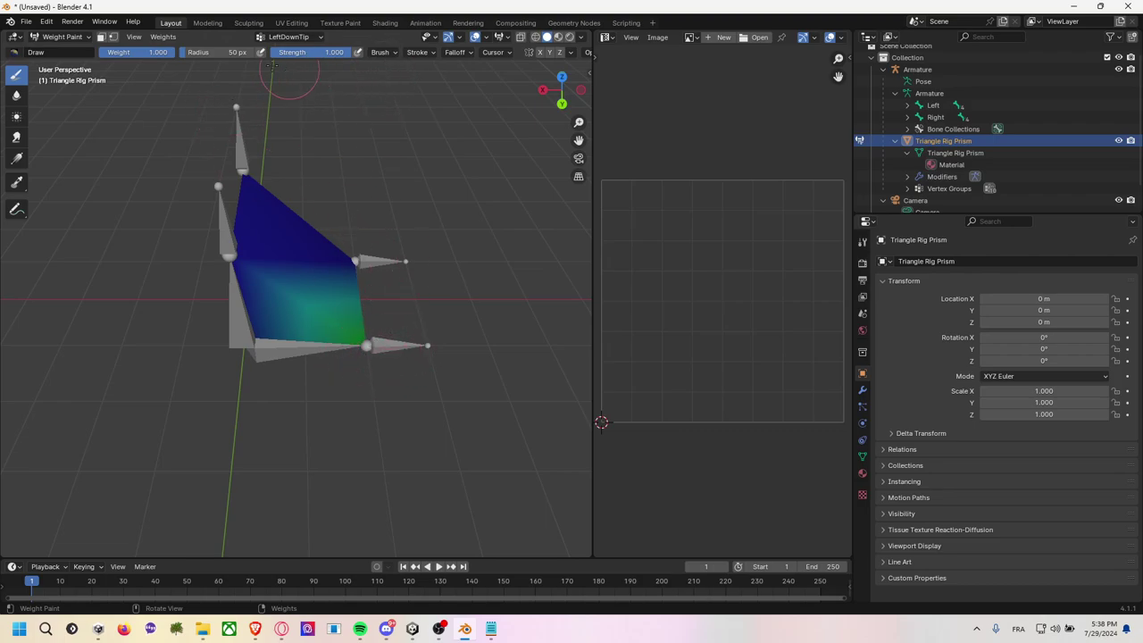
left_click(208, 55)
type("112")
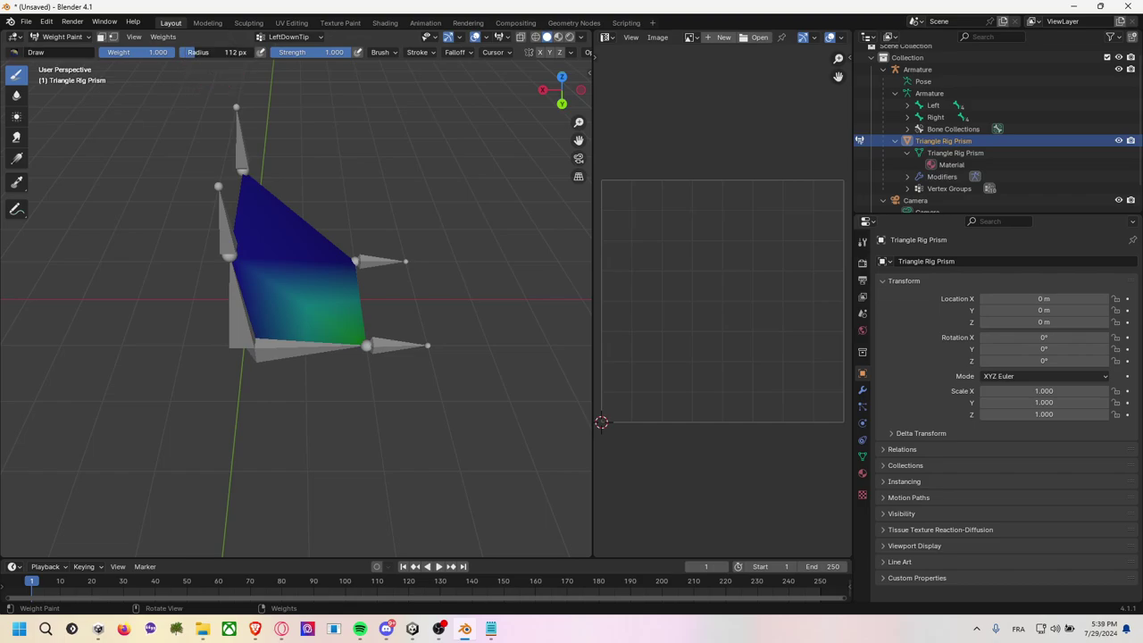
key("Return")
left_click(383, 388)
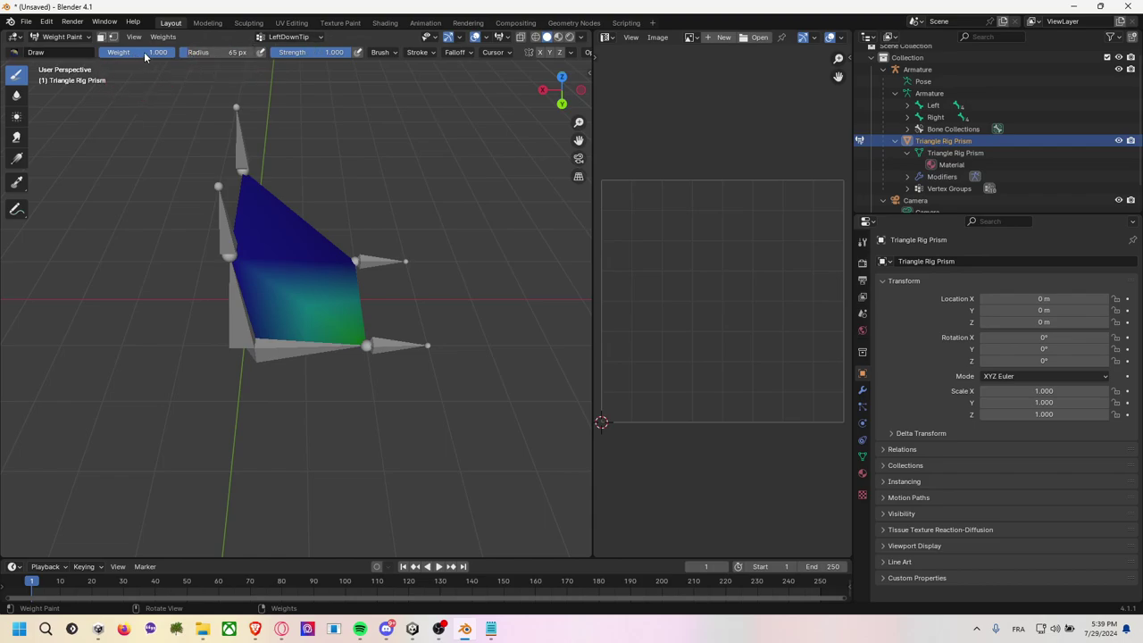
Inspect the brush falloff, Stroke, Brush and Blend mode settings without changing them.
left_click(461, 55)
left_click(427, 57)
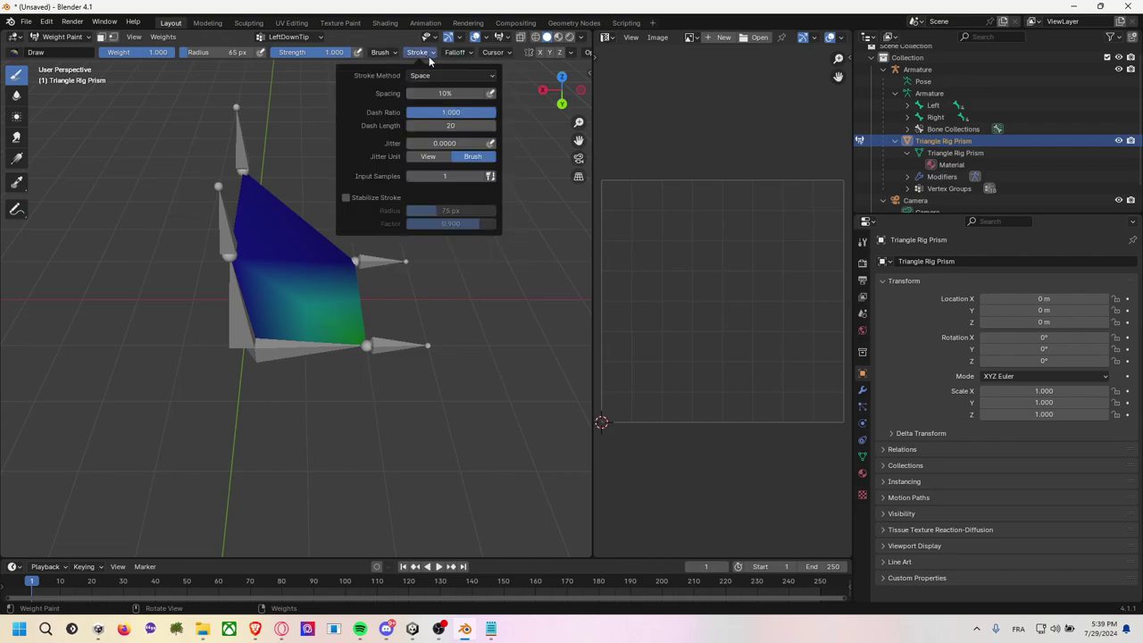
left_click(390, 54)
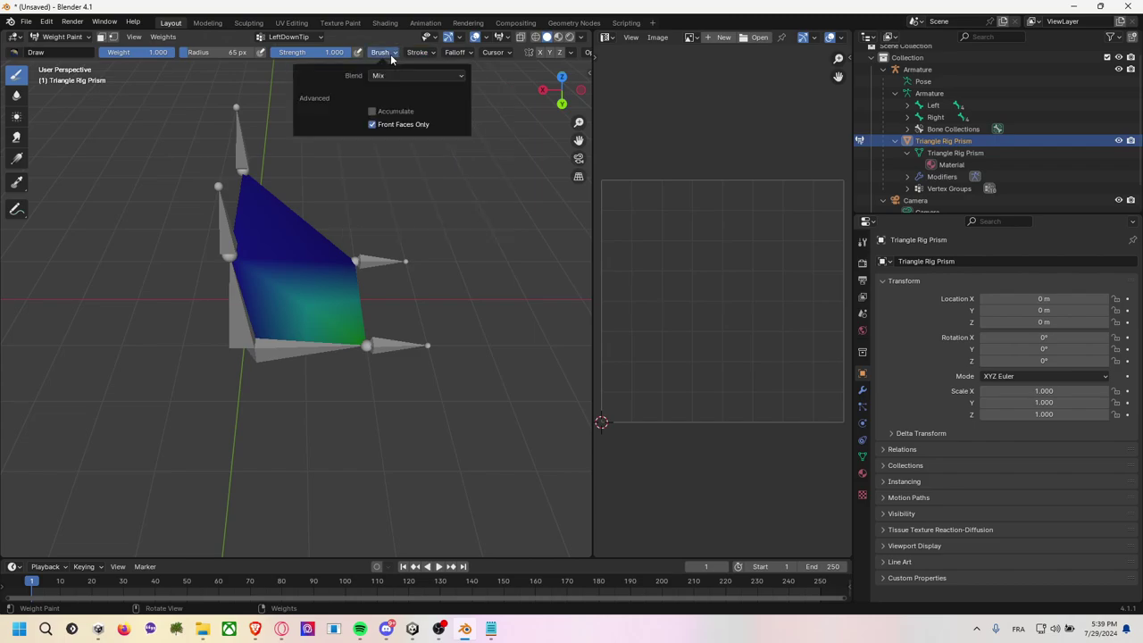
left_click(420, 77)
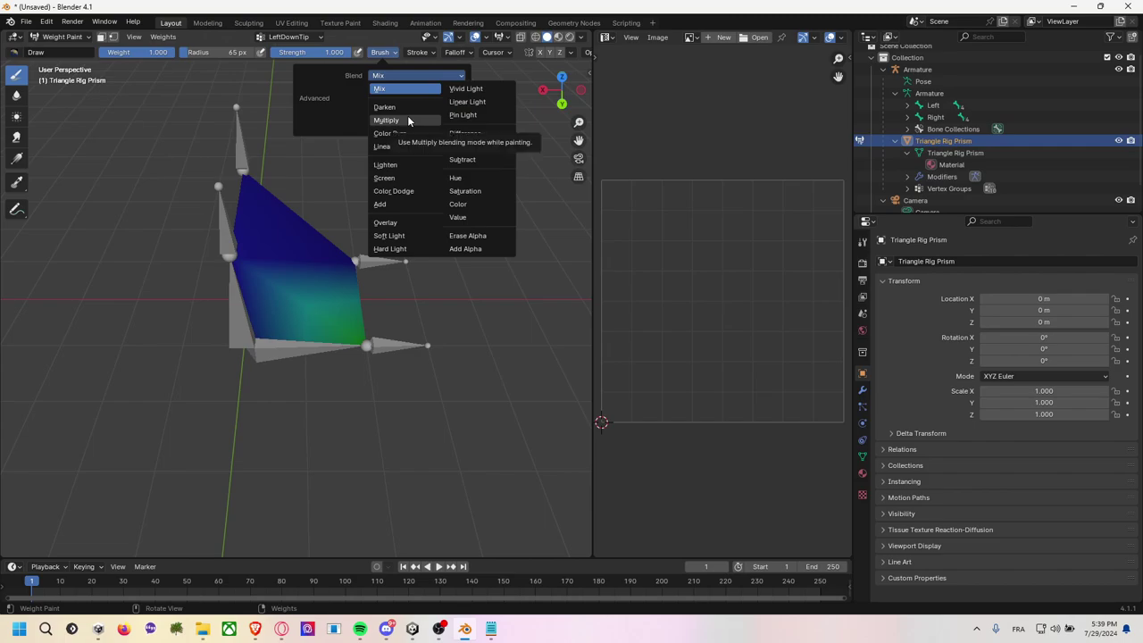
left_click(396, 203)
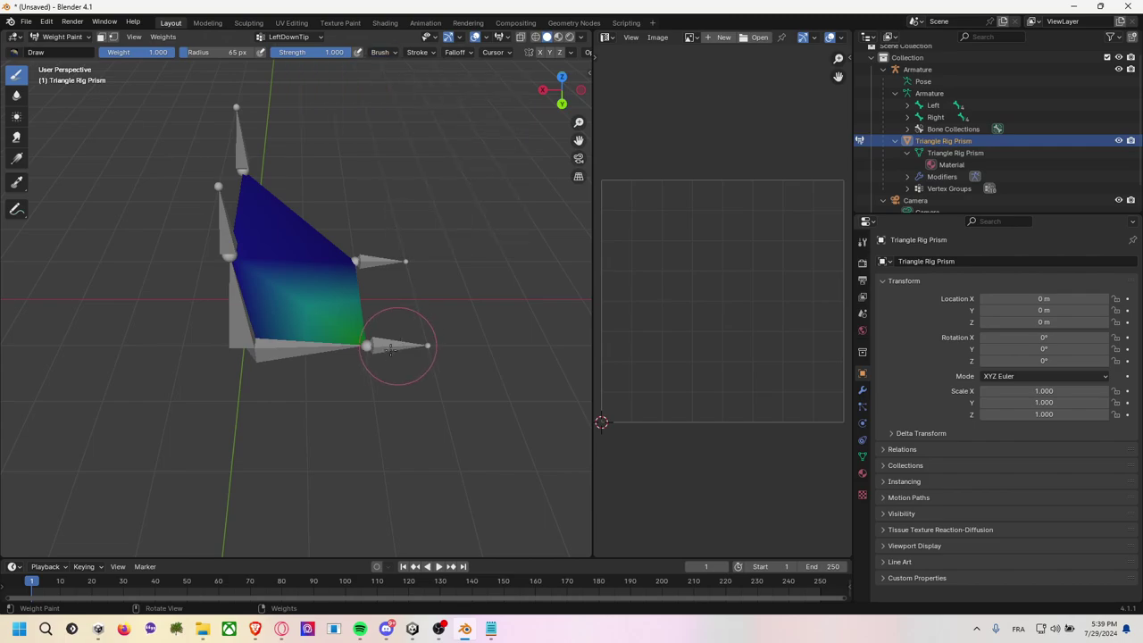
Paint full weight on the bottom-right corner, then paint the top-left corner for LeftTopTip.
left_click_drag(390, 348, 384, 375)
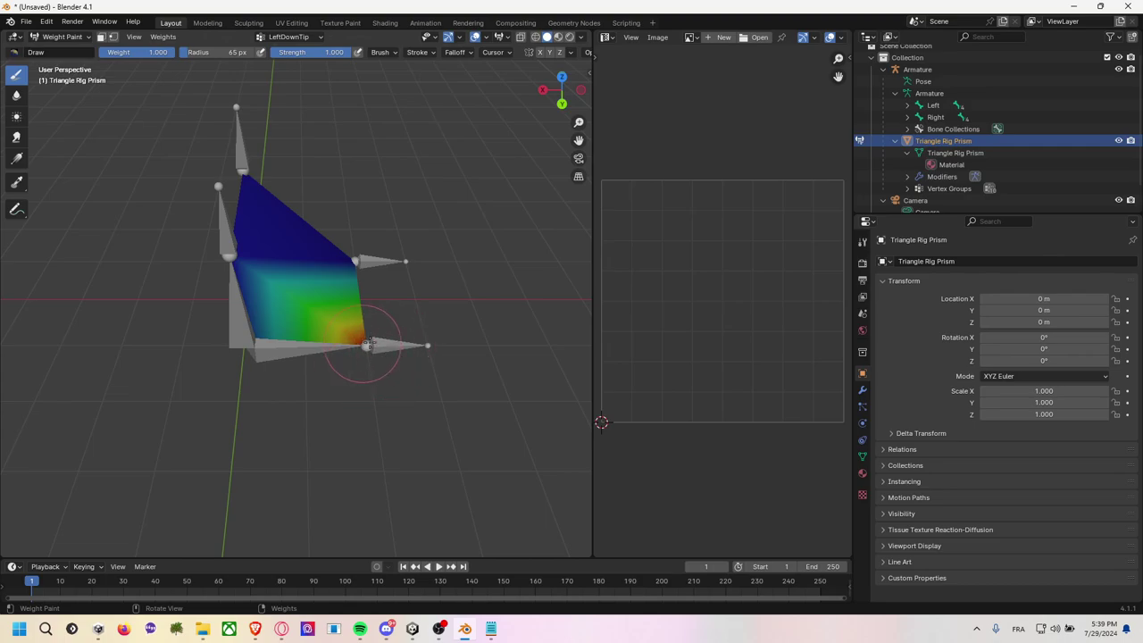
middle_click_drag(368, 345, 179, 370)
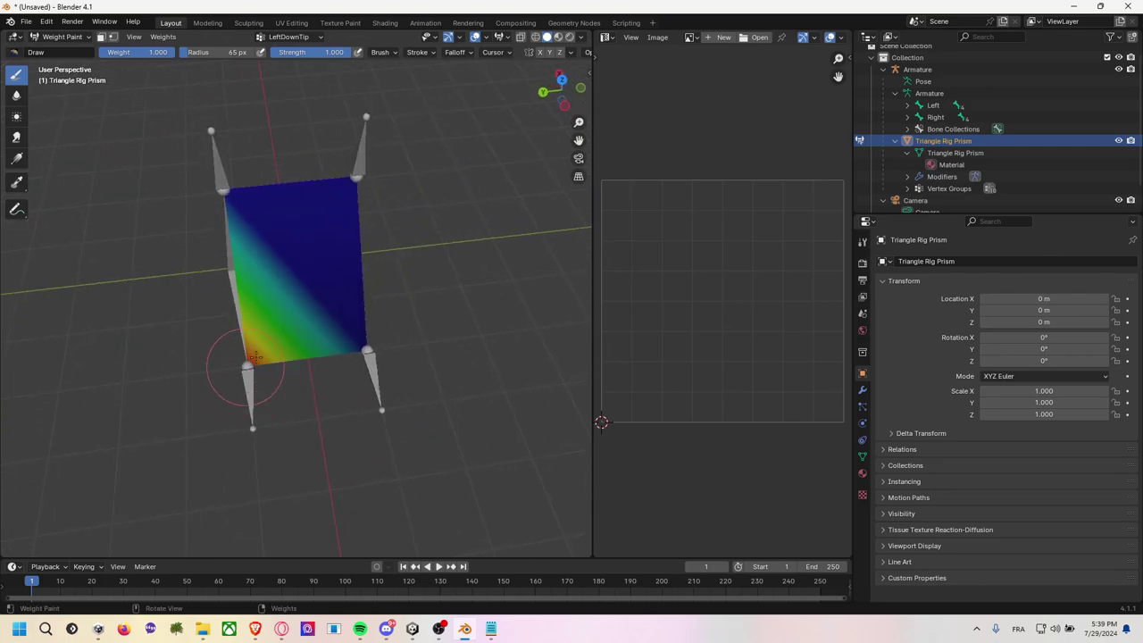
mouse_move(247, 388)
middle_mouse_down()
mouse_move(386, 251)
mouse_move(294, 224)
middle_mouse_up()
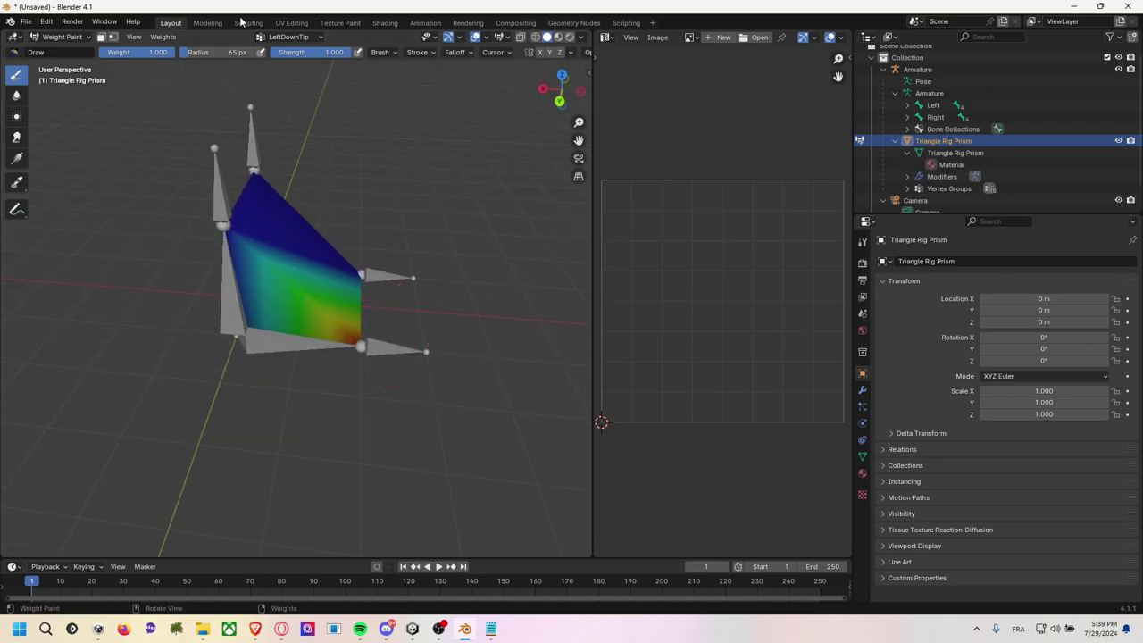
left_click(303, 38)
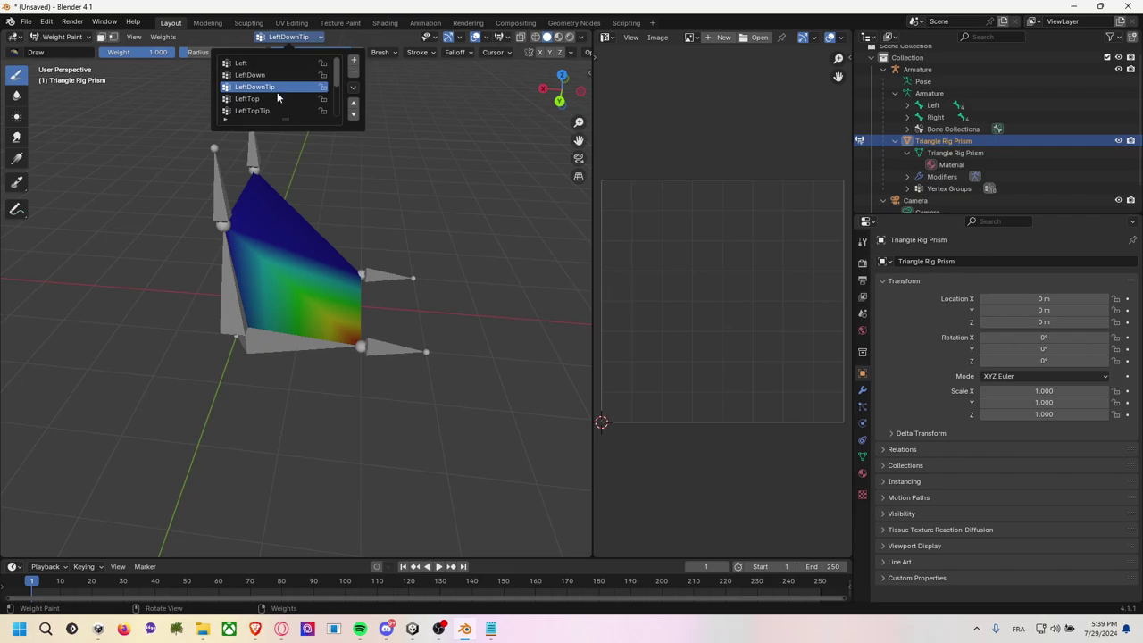
left_click(272, 109)
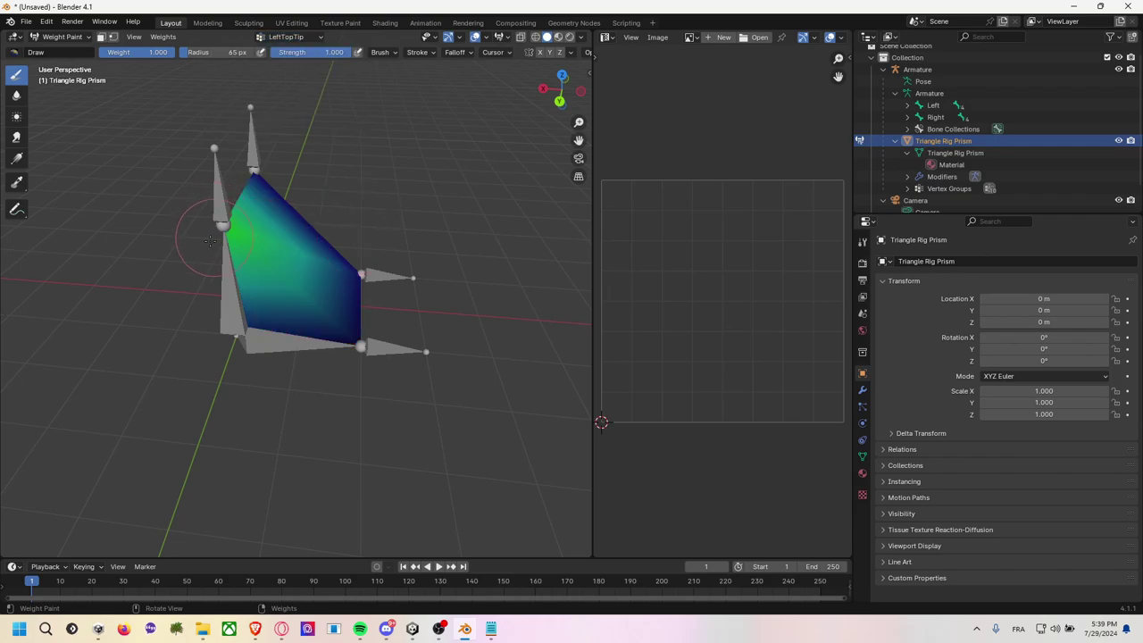
mouse_move(331, 198)
middle_mouse_down()
mouse_move(209, 176)
mouse_move(395, 205)
mouse_move(277, 178)
middle_mouse_up()
Move through RightTop to RightTopTip and paint weight onto the mesh's top corner.
left_click(306, 37)
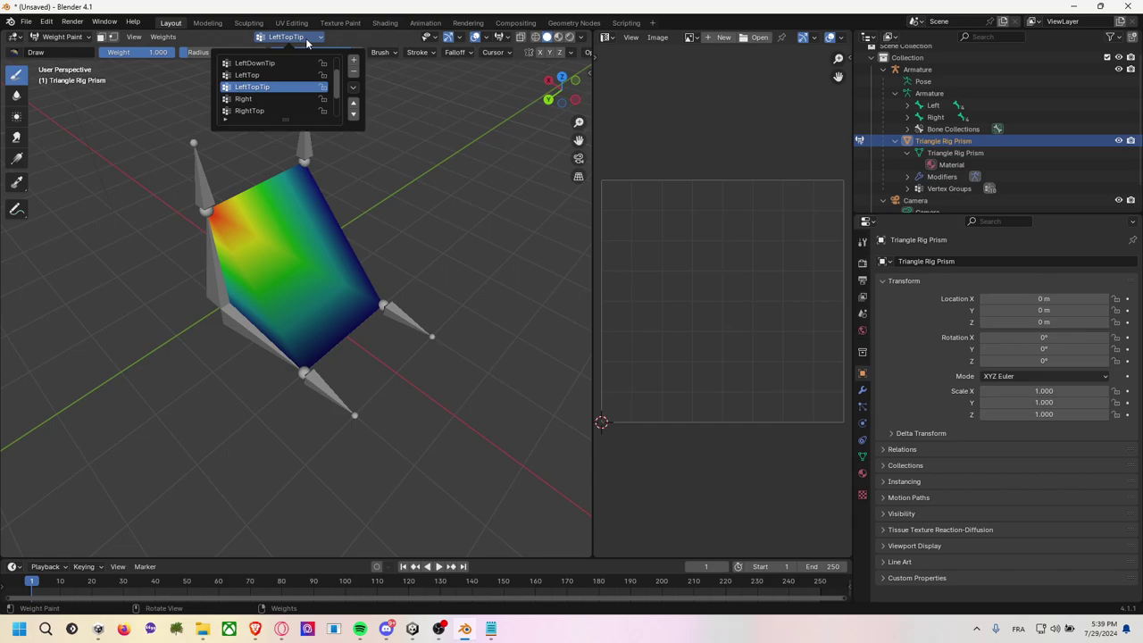
scroll(289, 104, "down", 1)
scroll(288, 104, "down", 2)
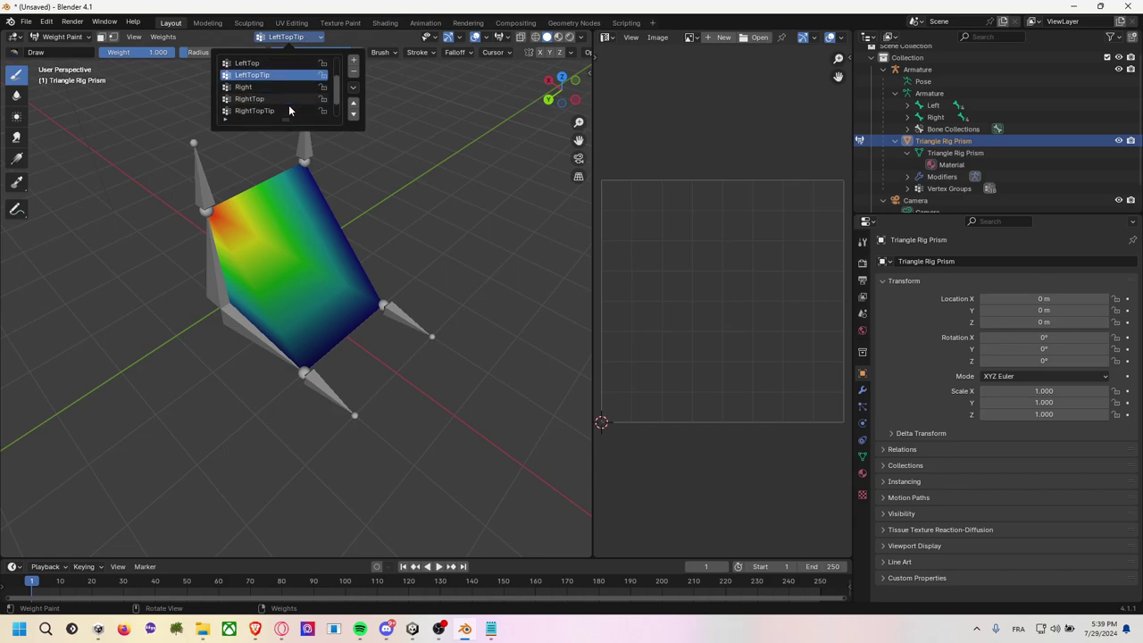
left_click(278, 100)
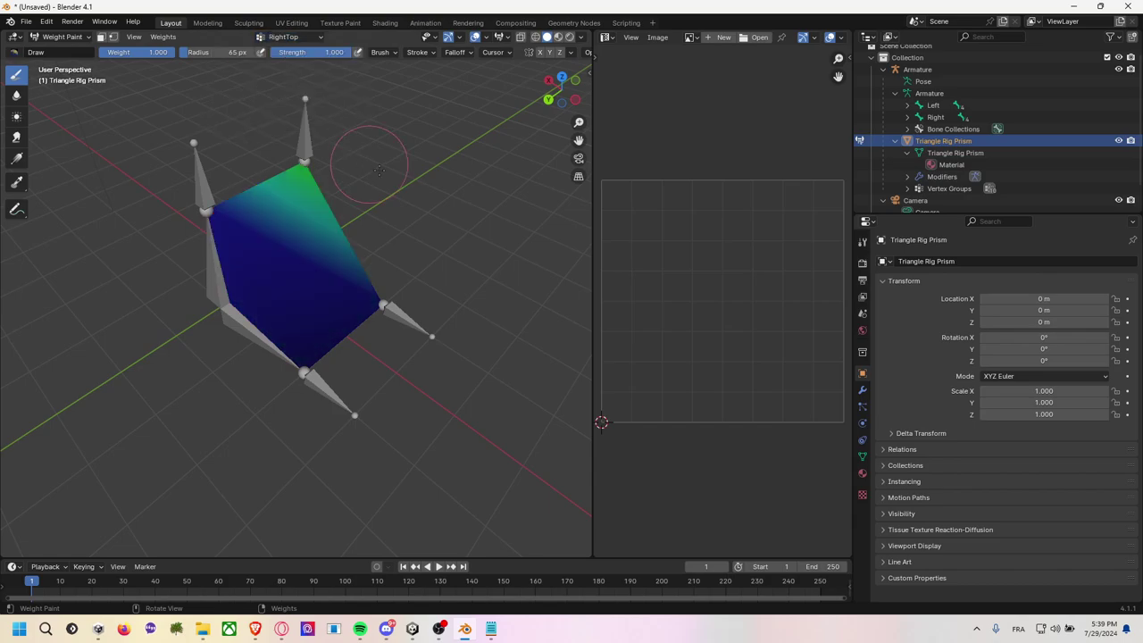
left_click(320, 38)
scroll(279, 104, "down", 1)
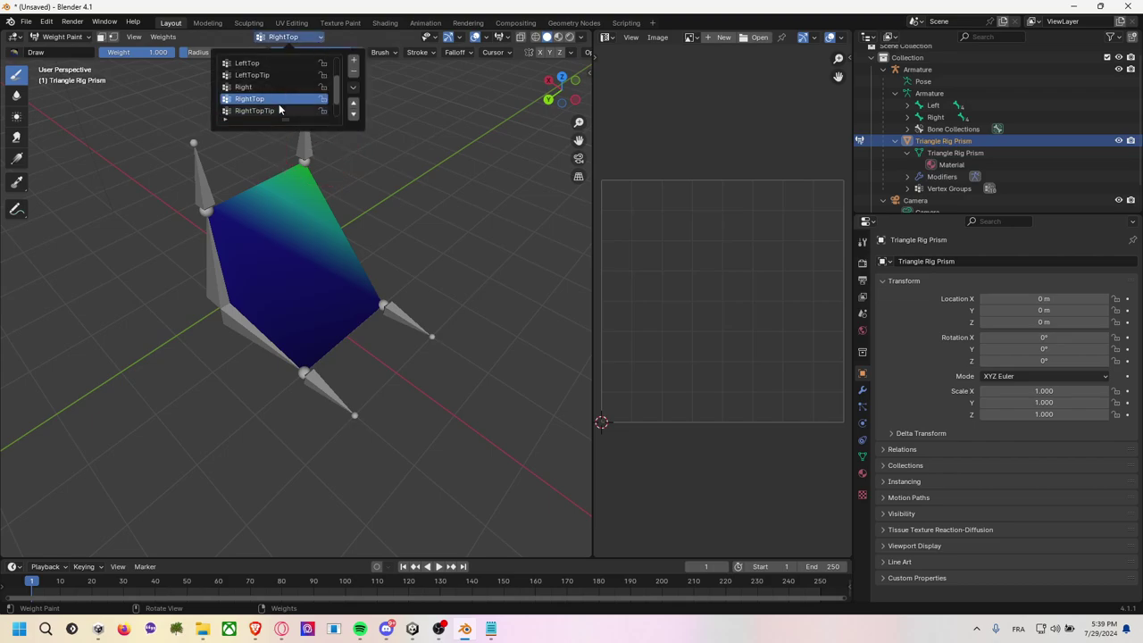
left_click(276, 110)
left_click_drag(402, 173, 317, 160)
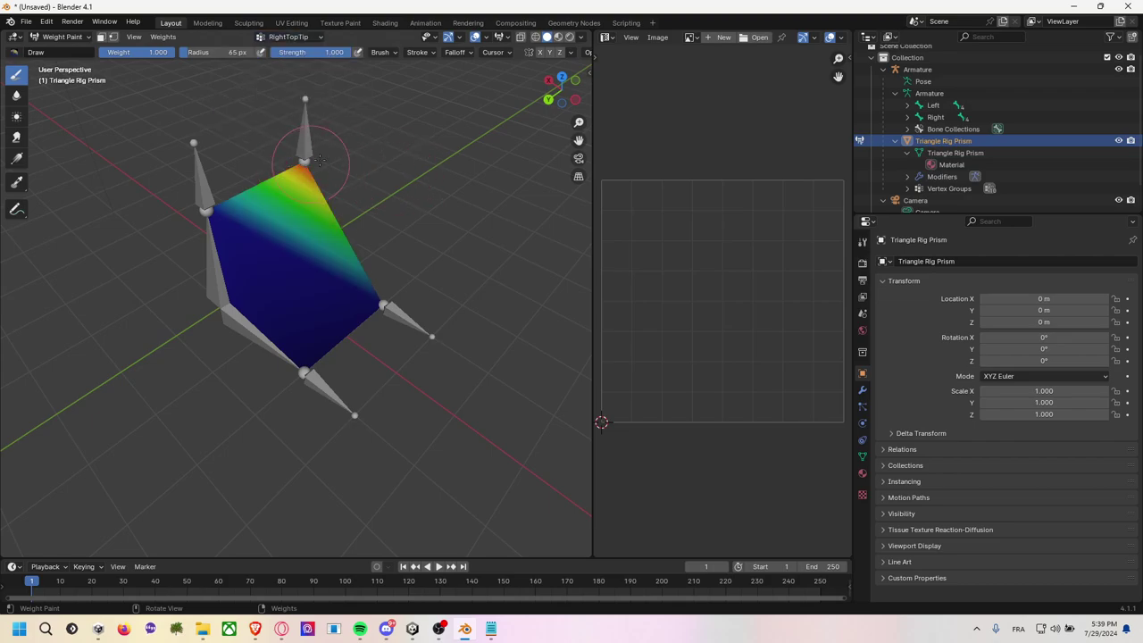
Make RightDownTip the active vertex group and orbit to inspect its weights.
middle_click_drag(302, 159, 420, 204)
left_click(310, 39)
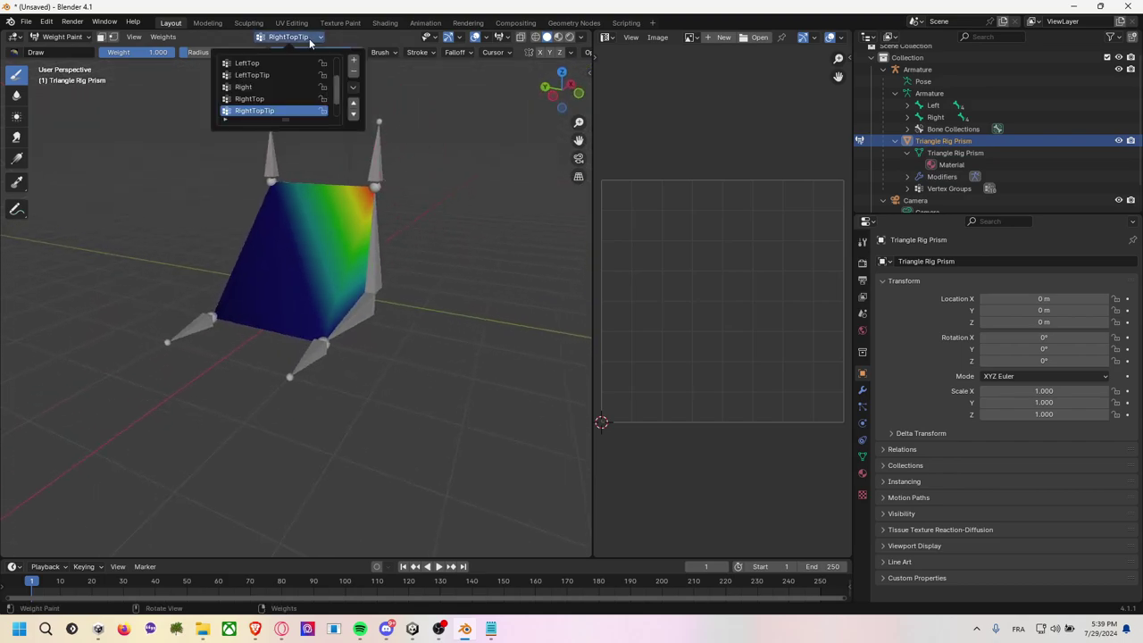
scroll(297, 85, "down", 1)
scroll(295, 89, "down", 1)
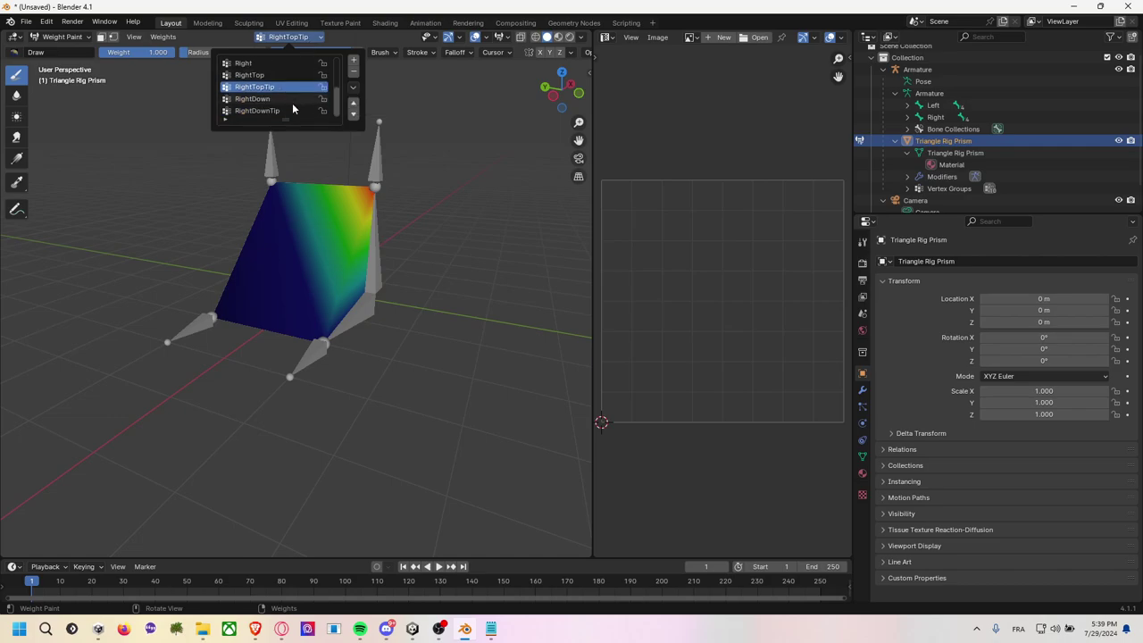
left_click(282, 111)
mouse_move(417, 245)
middle_mouse_down()
mouse_move(391, 311)
mouse_move(207, 337)
middle_mouse_up()
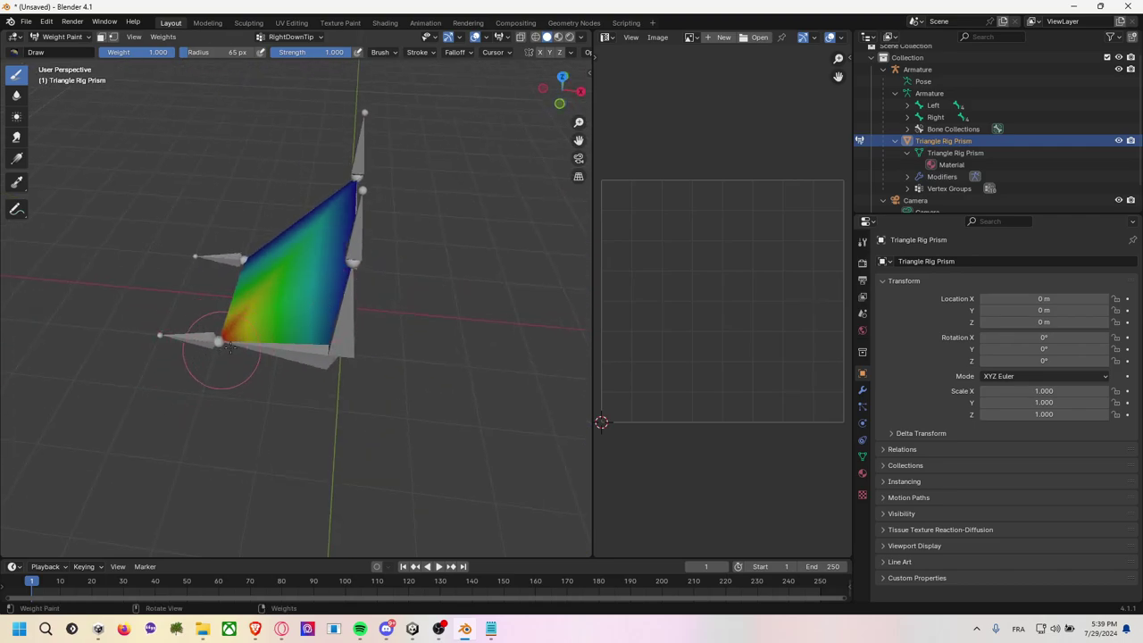
left_click(311, 37)
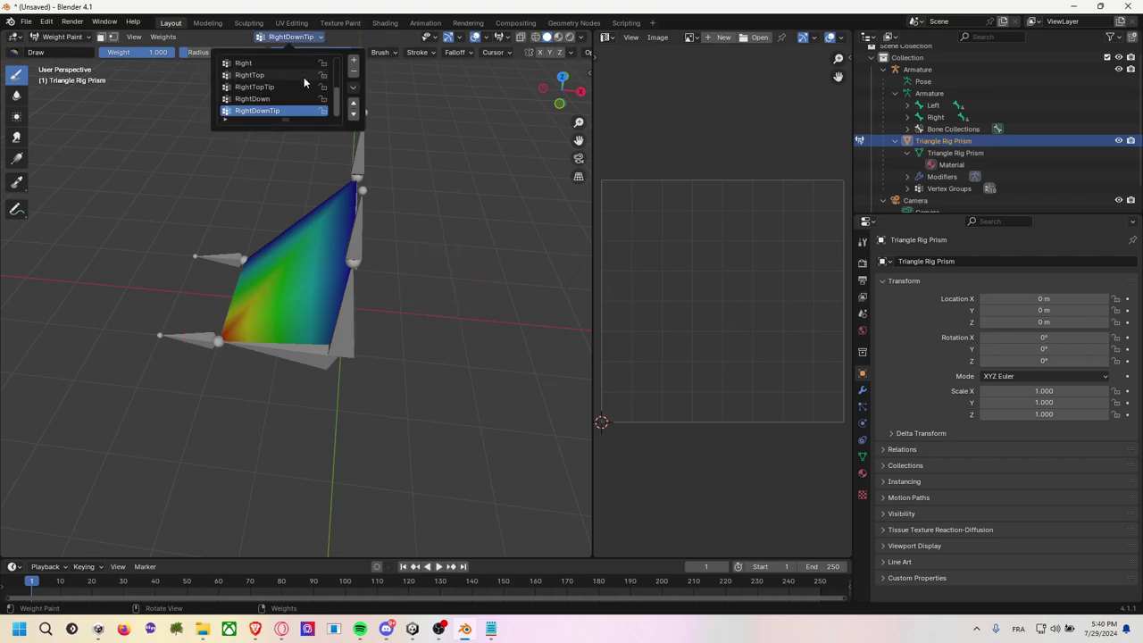
scroll(301, 81, "up", 2)
With the Right group active, paint weight onto the prism's lower-left corner.
left_click(280, 86)
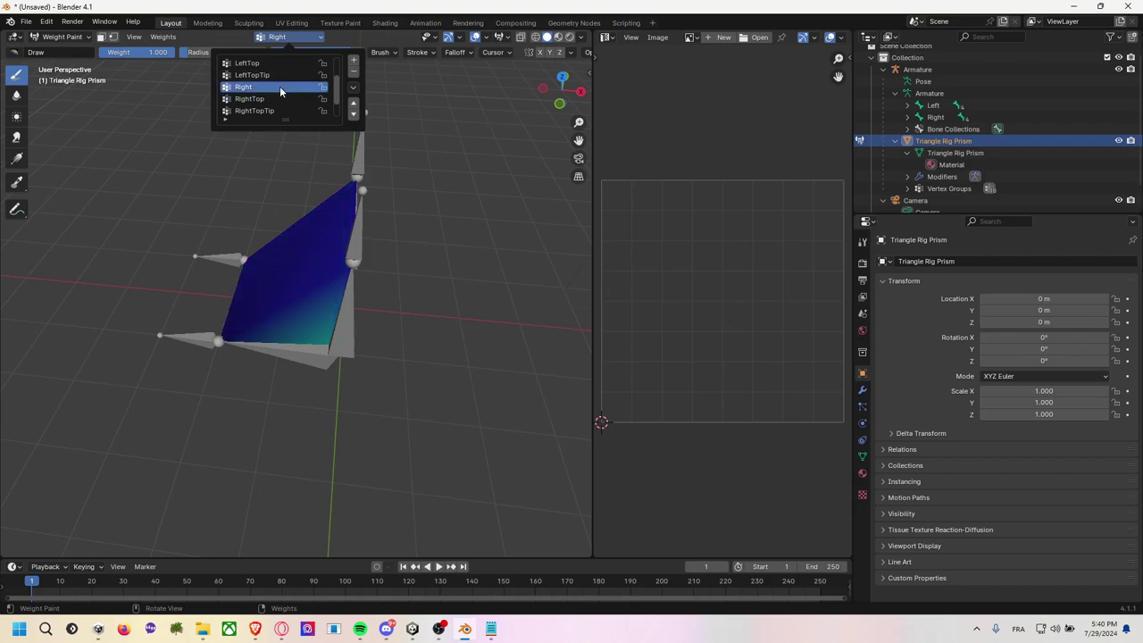
middle_click_drag(429, 170, 319, 217)
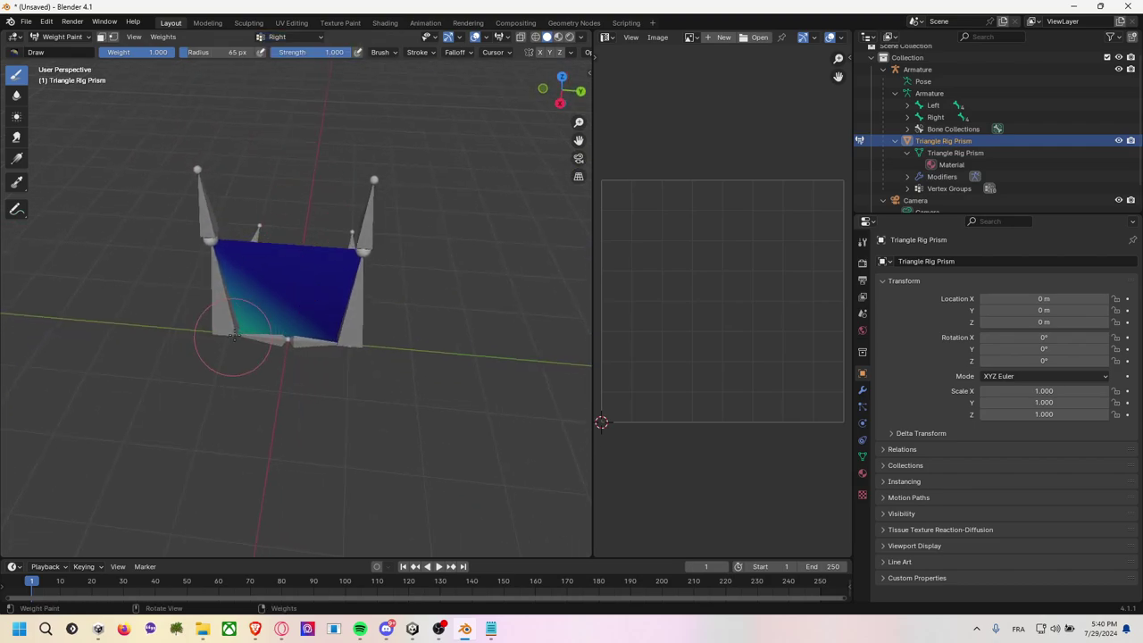
left_click_drag(233, 336, 203, 355)
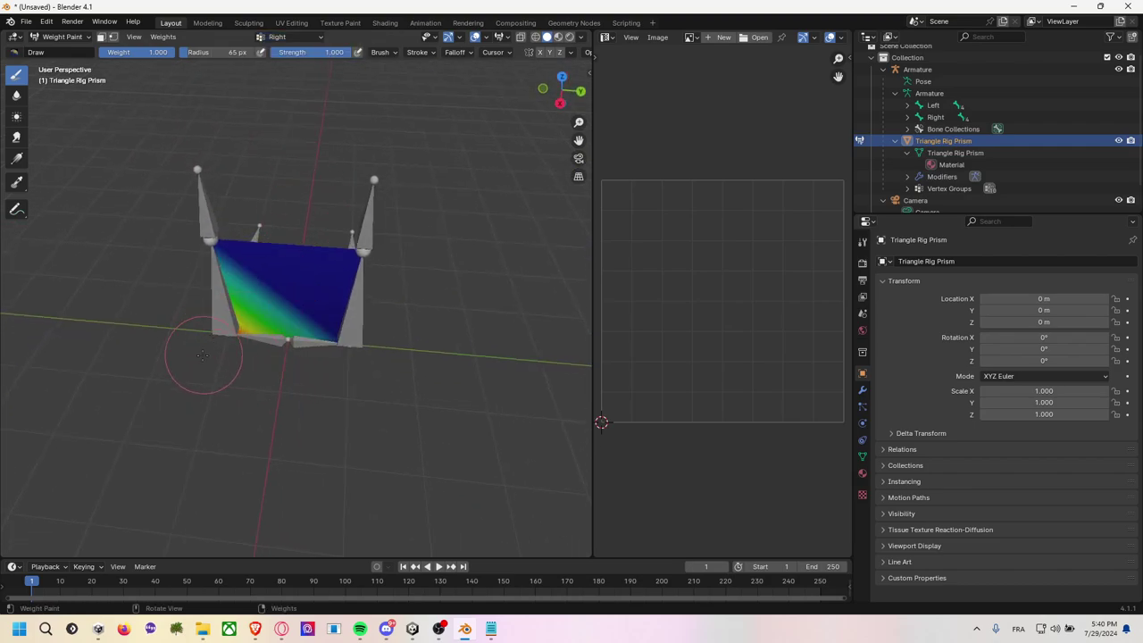
Make Left the active vertex group and paint weight near the prism's lower-left corner.
left_click(312, 37)
scroll(295, 71, "up", 2)
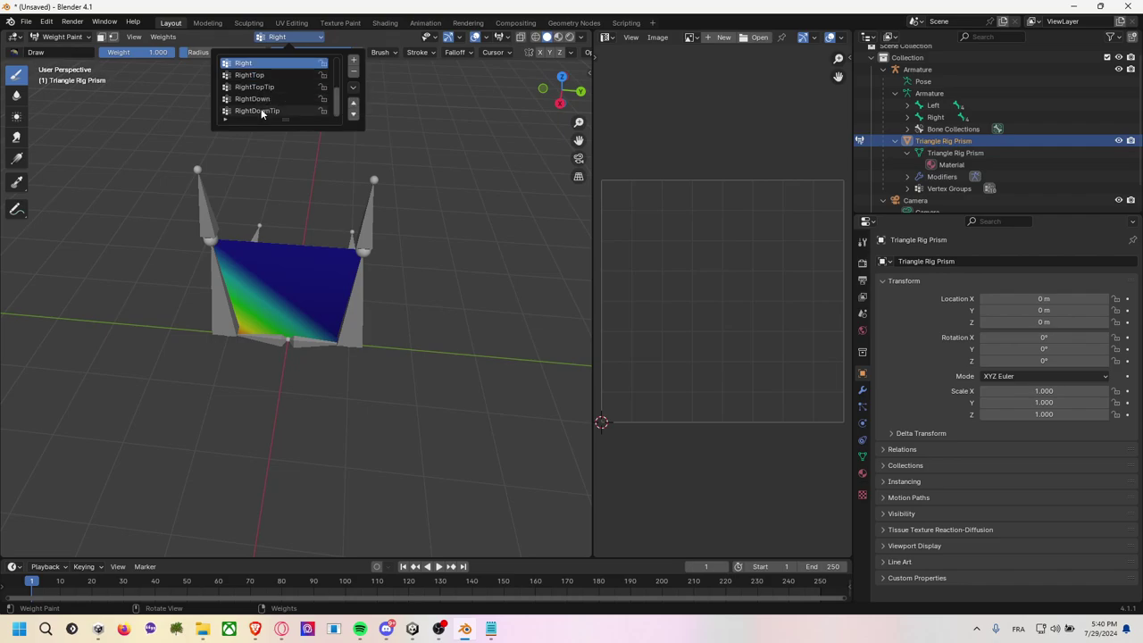
scroll(262, 111, "up", 2)
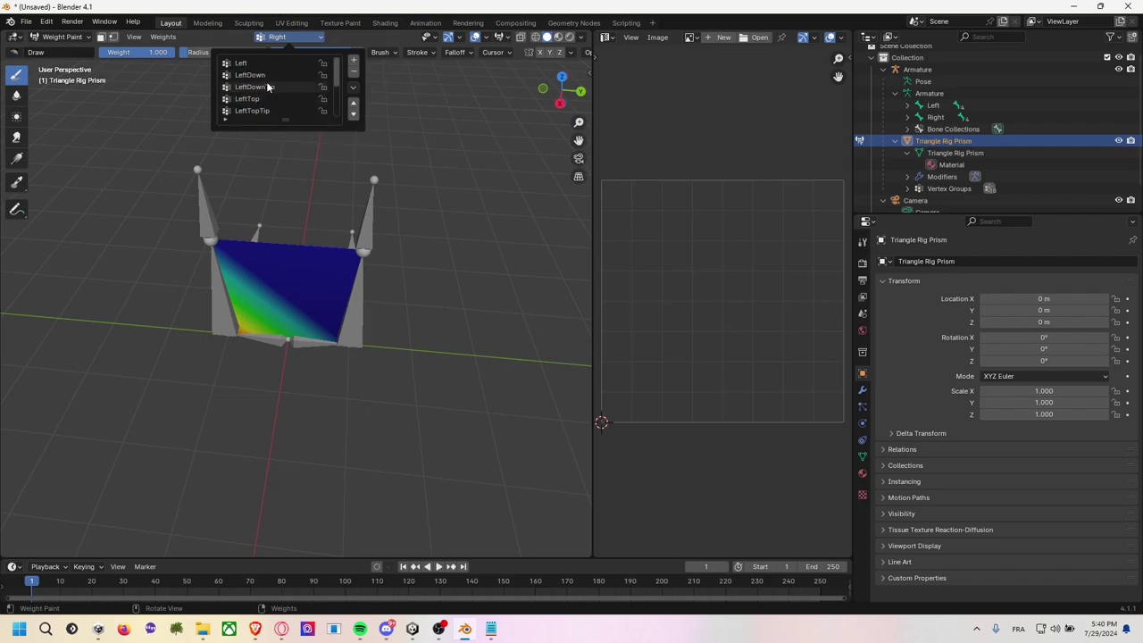
left_click(267, 64)
mouse_move(493, 294)
middle_mouse_down()
mouse_move(447, 293)
mouse_move(395, 268)
middle_mouse_up()
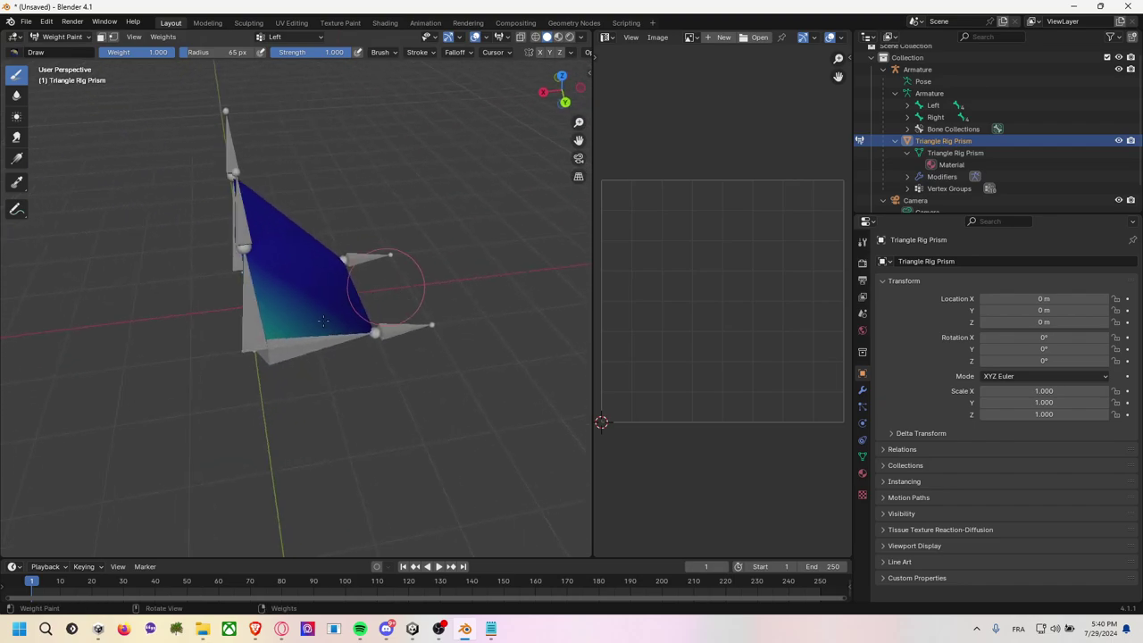
left_click(258, 348)
Orbit to check the painted side, then switch to the LeftDown vertex group.
middle_click_drag(291, 346, 429, 345)
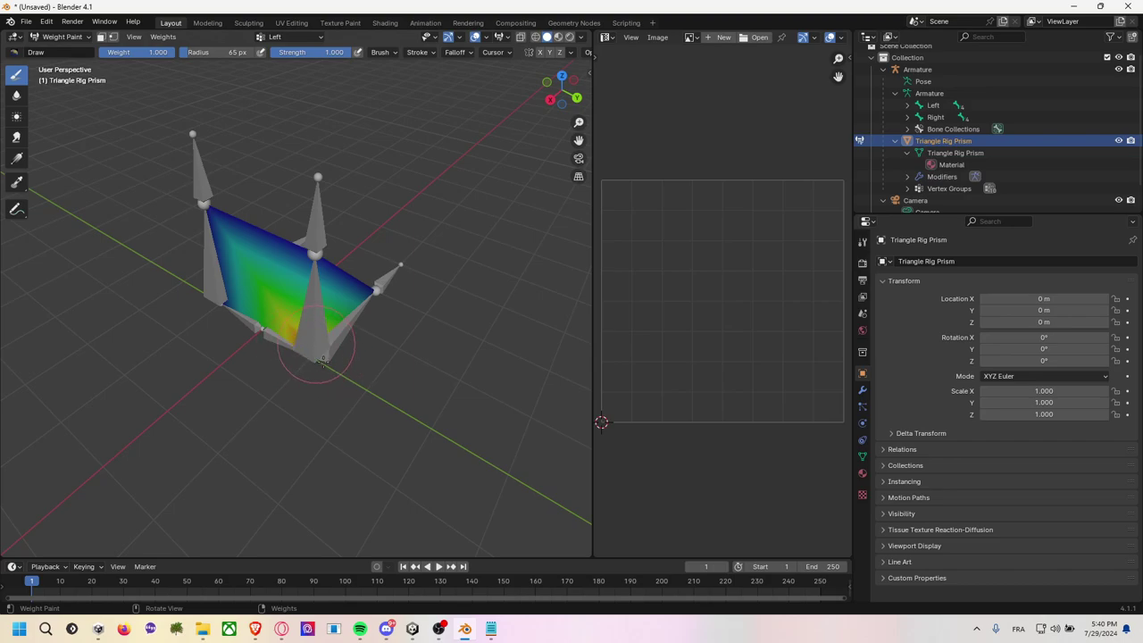
mouse_move(423, 273)
middle_mouse_down()
mouse_move(435, 162)
mouse_move(336, 366)
mouse_move(383, 140)
mouse_move(213, 147)
mouse_move(207, 121)
middle_mouse_up()
left_click(293, 38)
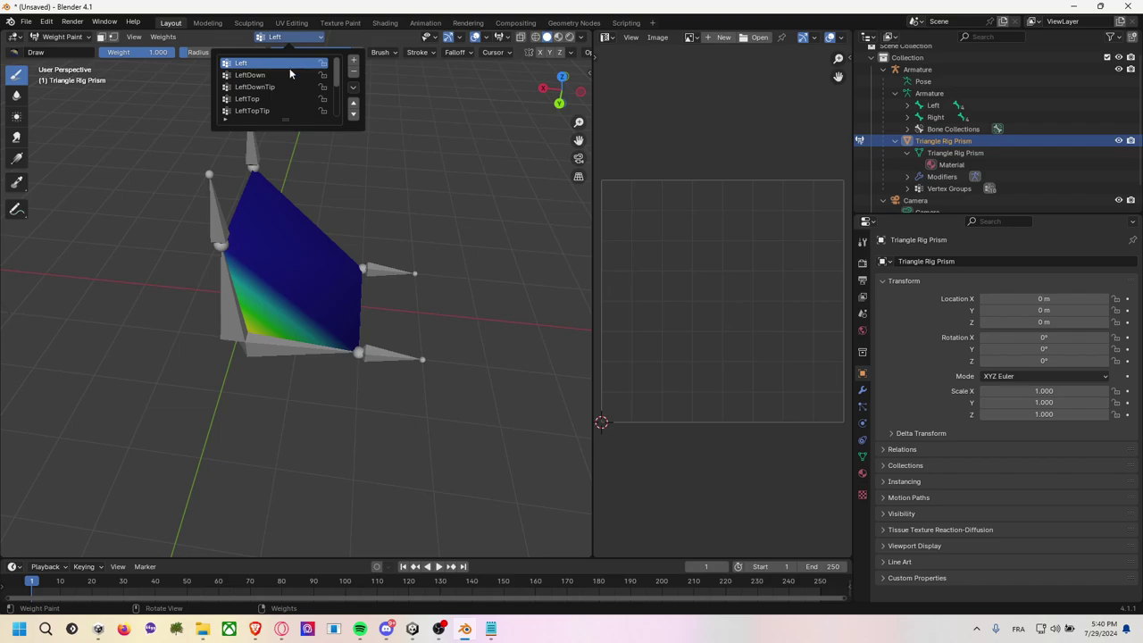
left_click(289, 78)
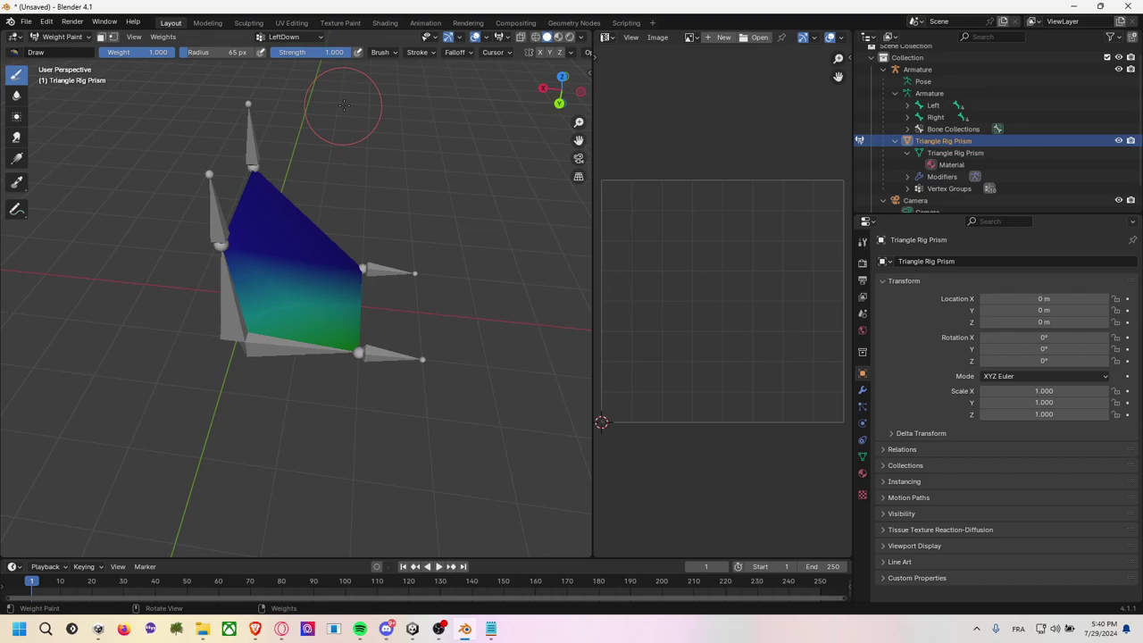
Set the brush Blend mode to Subtract and erase LeftDown's green and teal weights from the face.
left_click(391, 55)
left_click(433, 75)
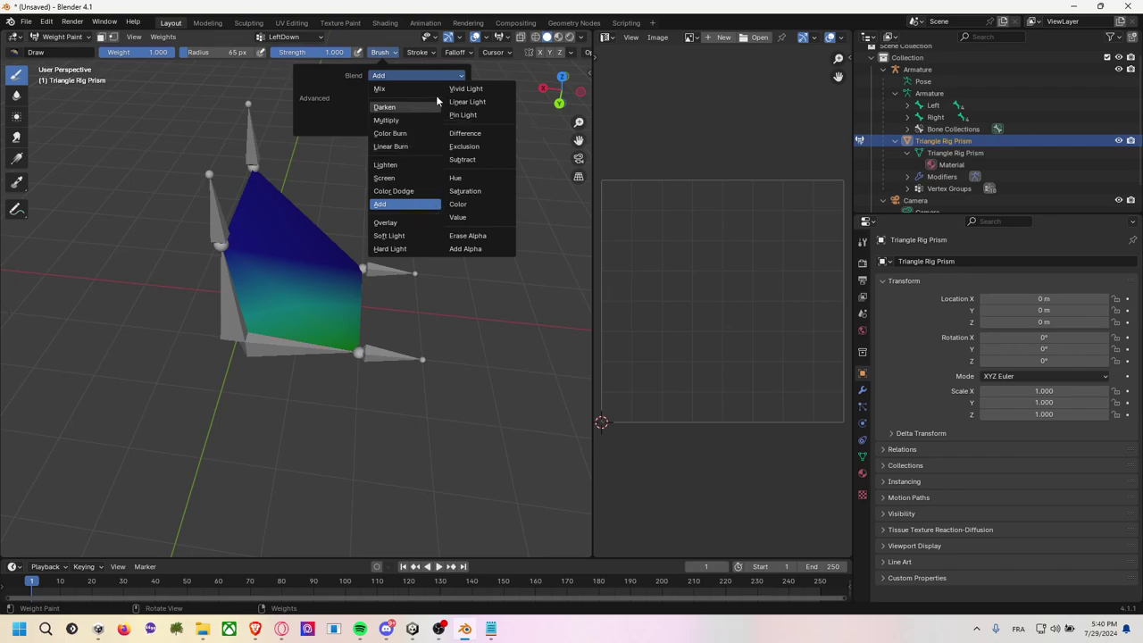
left_click(476, 160)
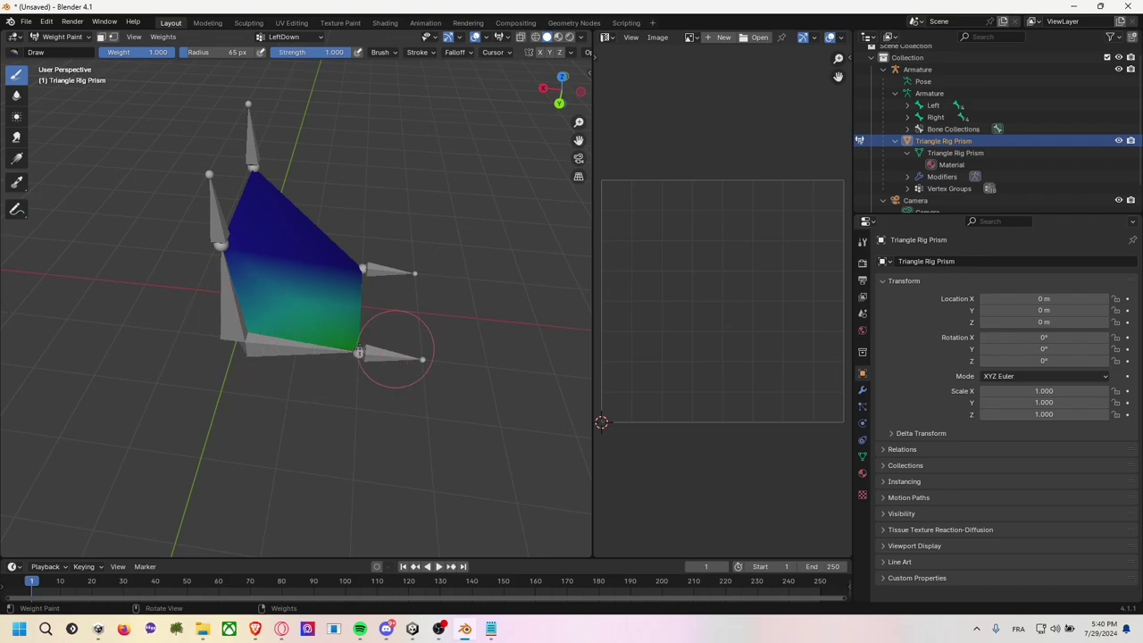
left_click_drag(387, 370, 282, 308)
mouse_move(282, 308)
middle_mouse_down()
mouse_move(373, 181)
mouse_move(345, 195)
middle_mouse_up()
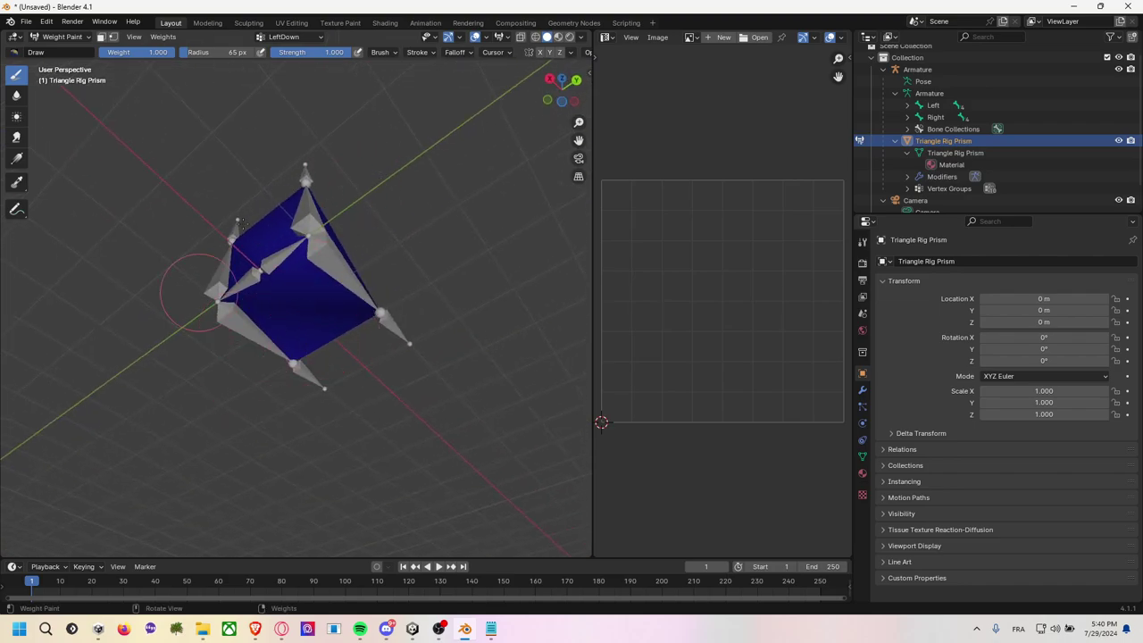
Review the Left, LeftDown and LeftDownTip vertex group weights from several angles.
middle_click_drag(436, 159, 238, 295)
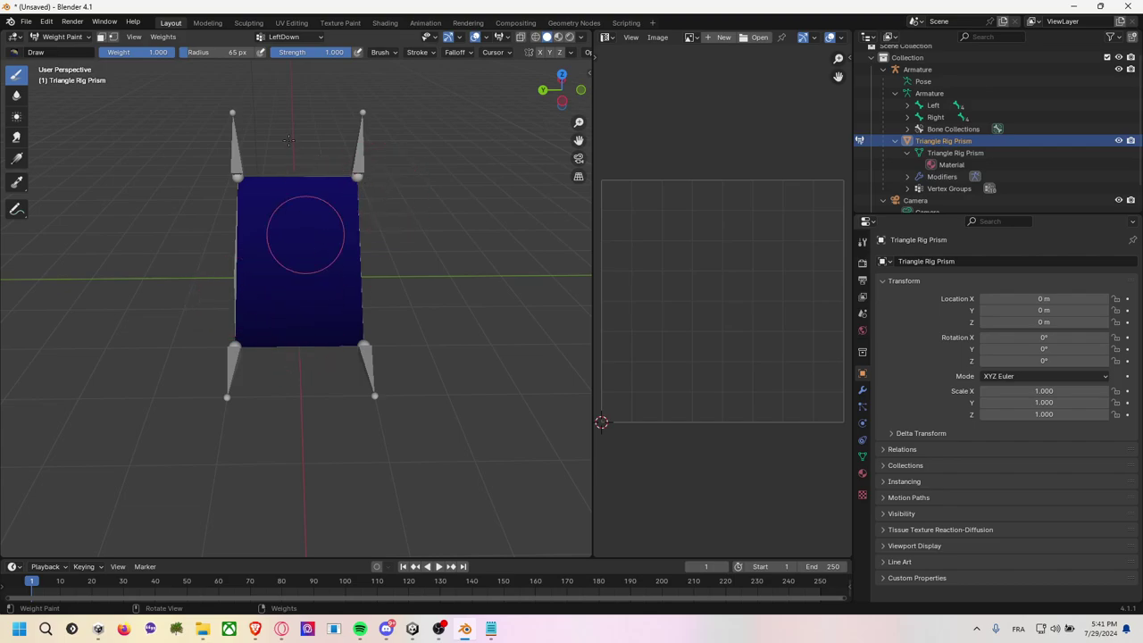
left_click(304, 40)
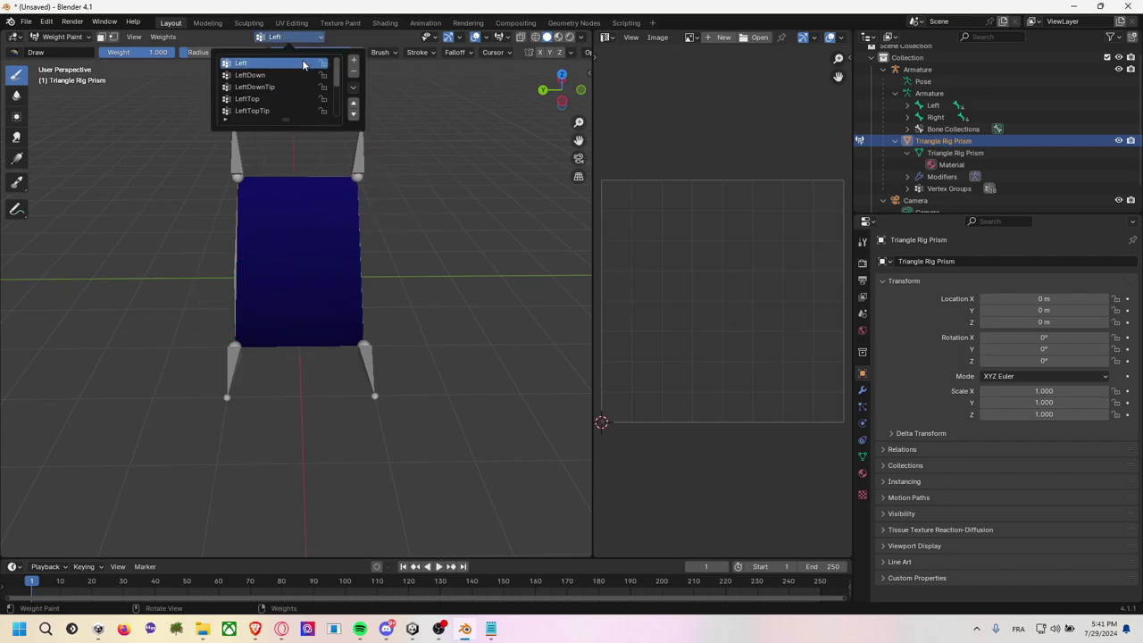
left_click(301, 62)
mouse_move(306, 127)
middle_mouse_down()
mouse_move(214, 152)
mouse_move(232, 125)
middle_mouse_up()
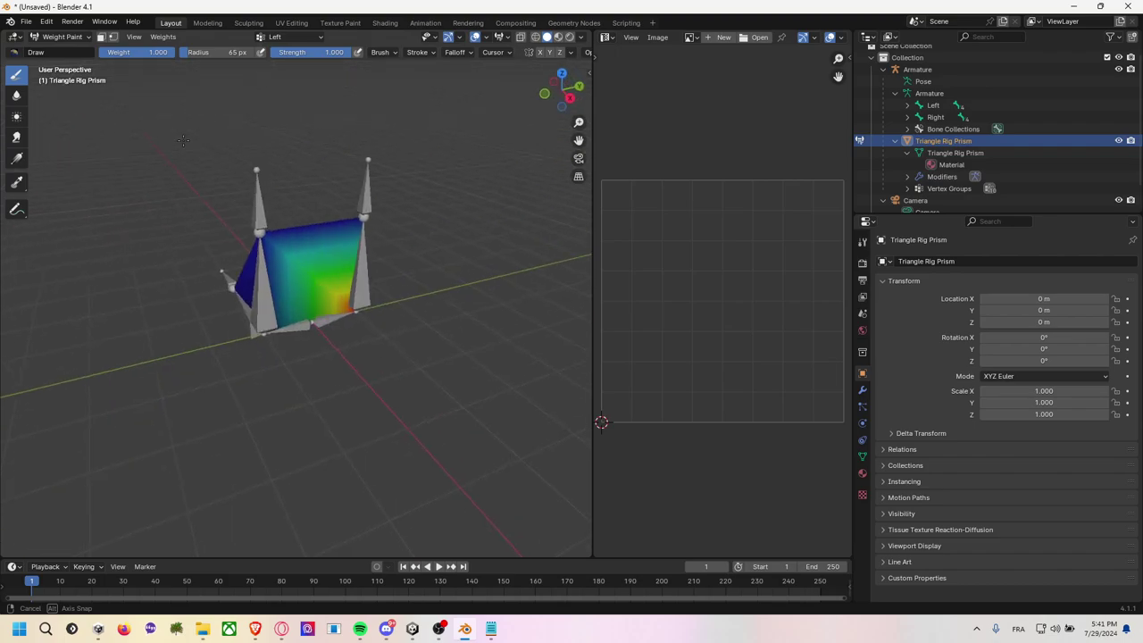
left_click(282, 40)
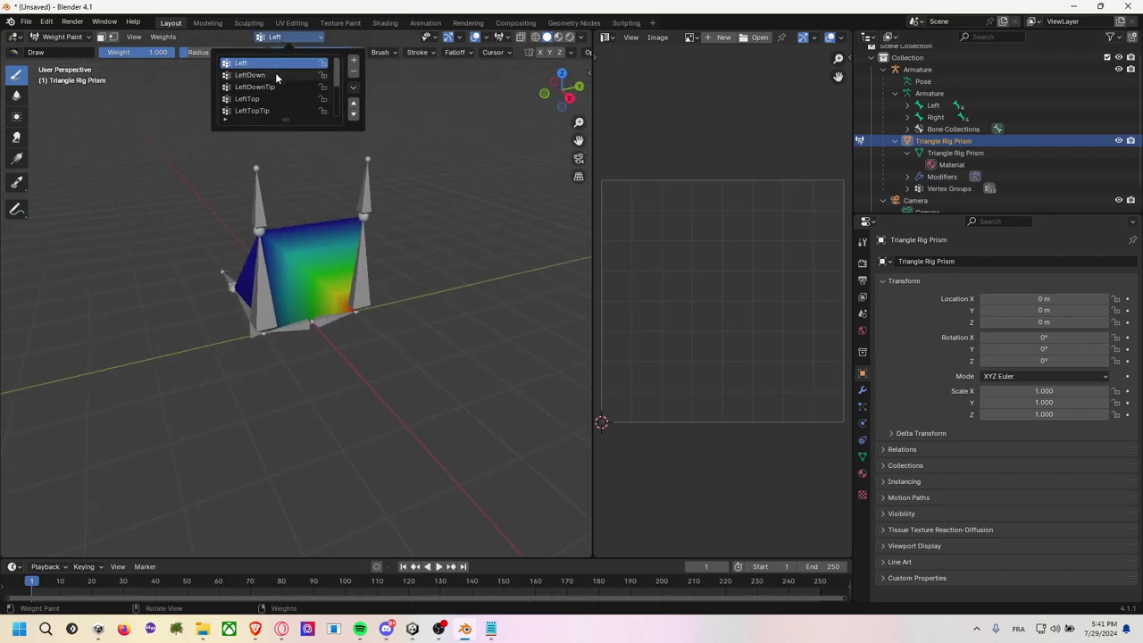
left_click(275, 75)
mouse_move(279, 80)
middle_mouse_down()
mouse_move(67, 162)
mouse_move(199, 103)
middle_mouse_up()
left_click(306, 39)
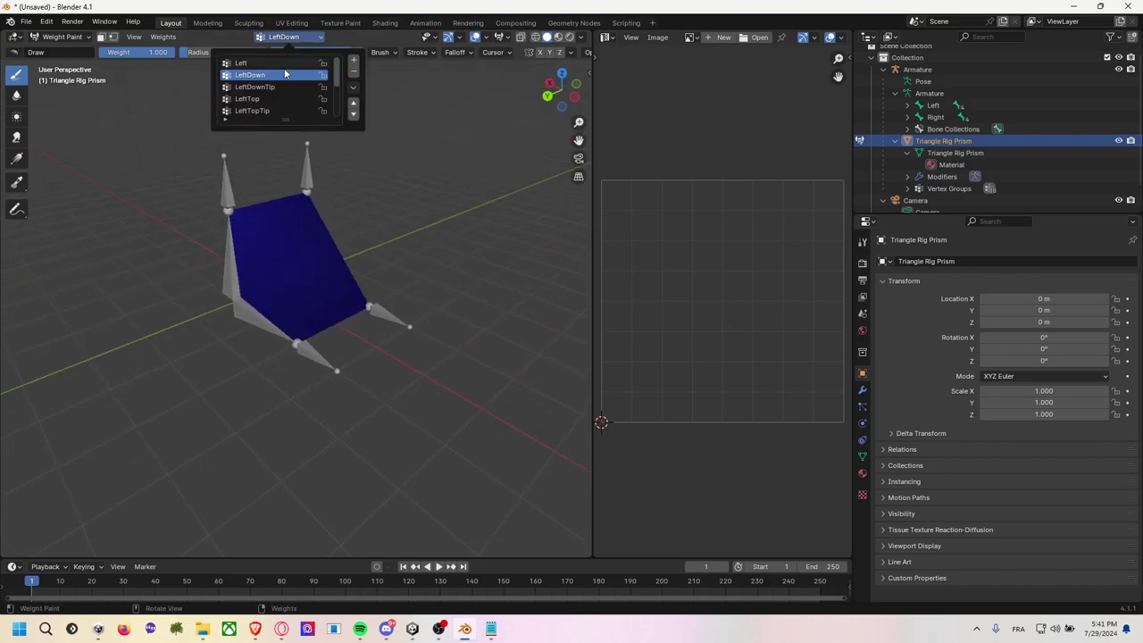
left_click(279, 87)
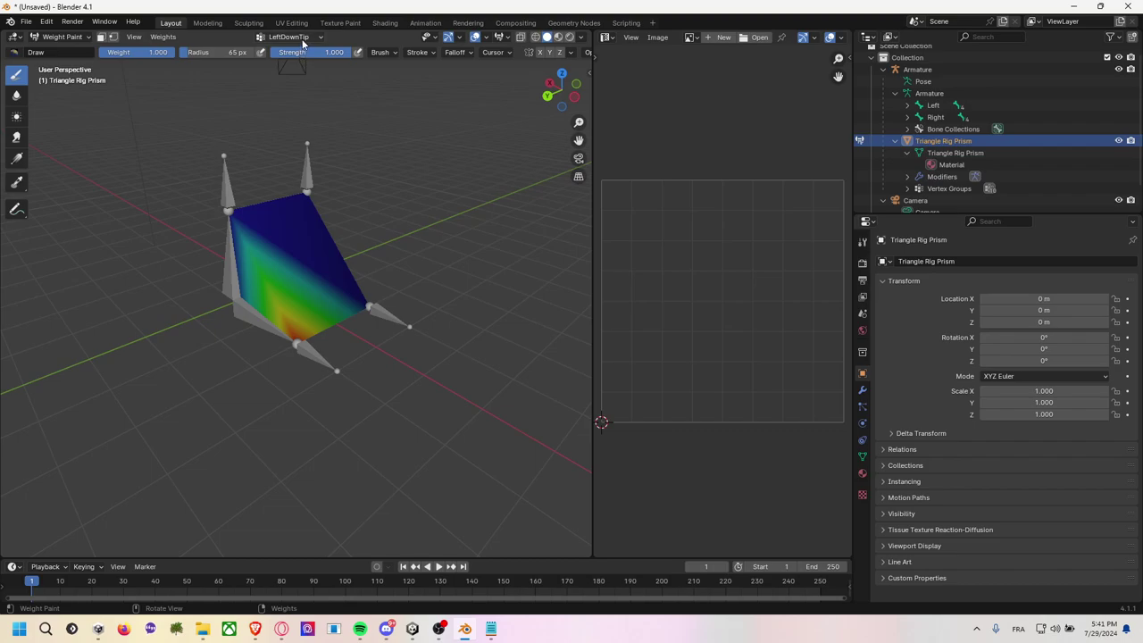
Switch to LeftTop, erase its weight at the face's top-left corner and orbit to check.
left_click(302, 39)
left_click(276, 99)
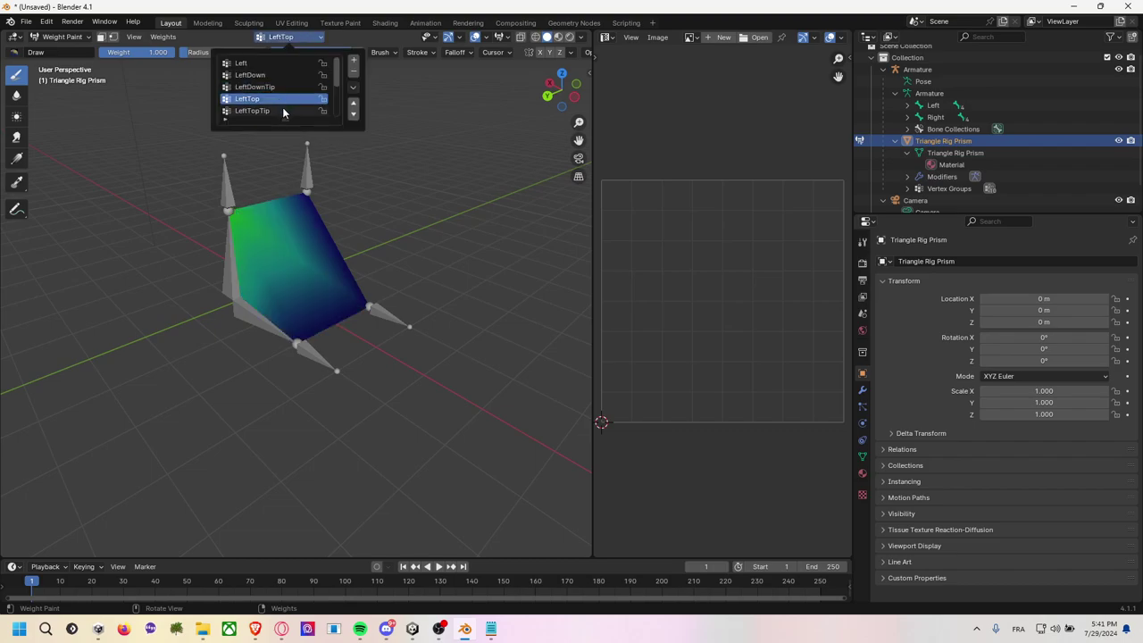
left_click_drag(244, 205, 199, 235, "ctrl")
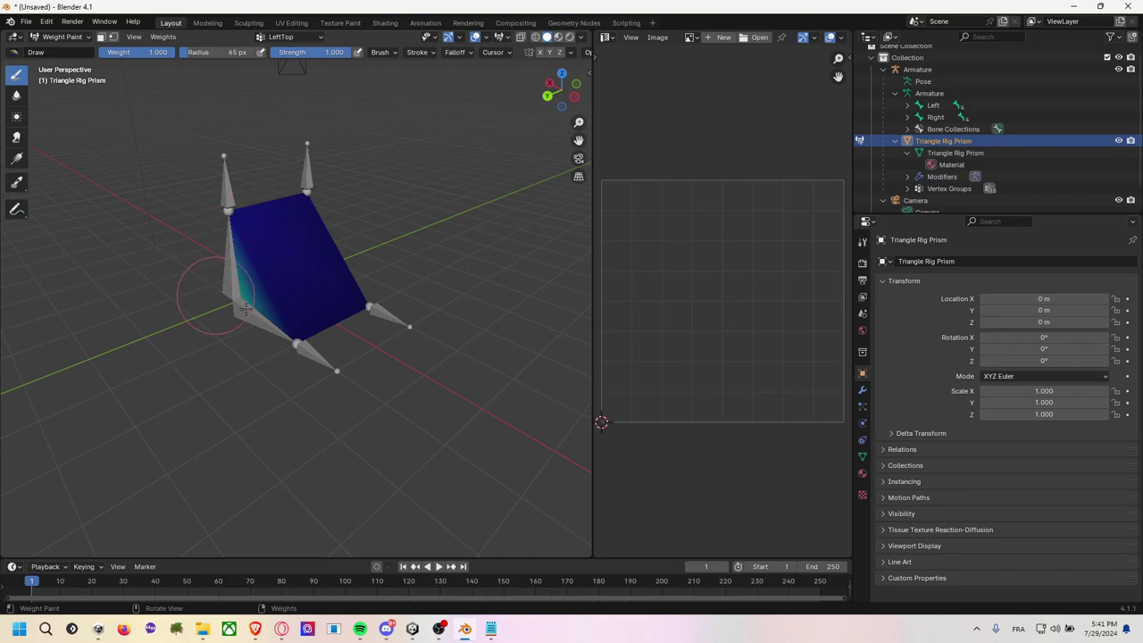
middle_click_drag(313, 319, 421, 294)
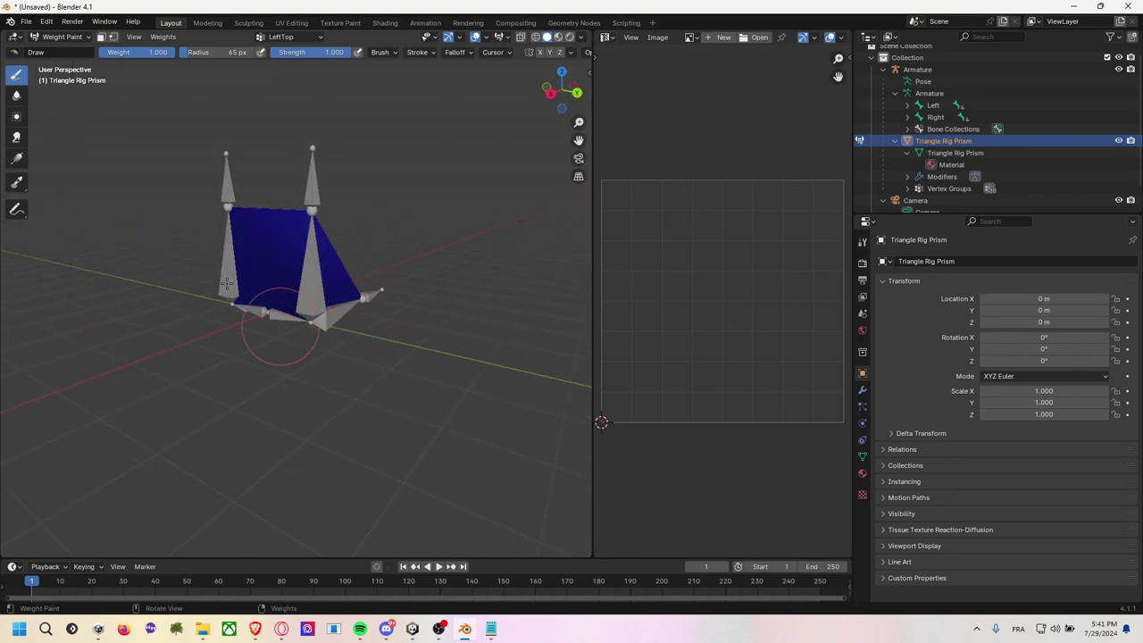
middle_click_drag(362, 317, 255, 256)
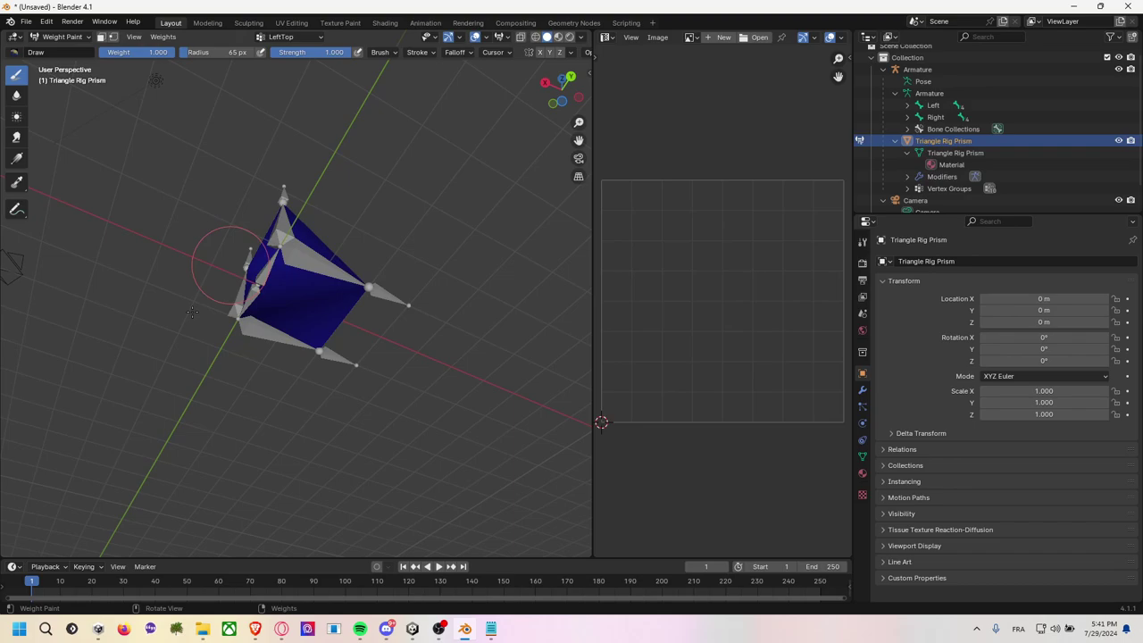
mouse_move(318, 327)
middle_mouse_down()
mouse_move(366, 349)
mouse_move(233, 328)
middle_mouse_up()
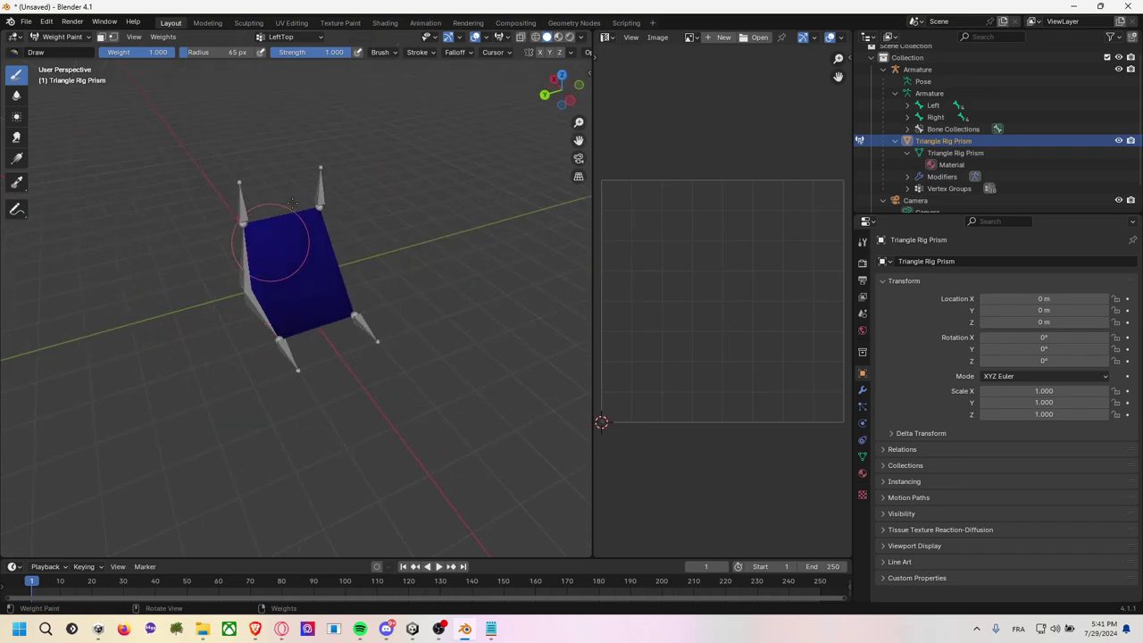
Switch to the LeftTopTip vertex group and view its weights head-on.
left_click(294, 38)
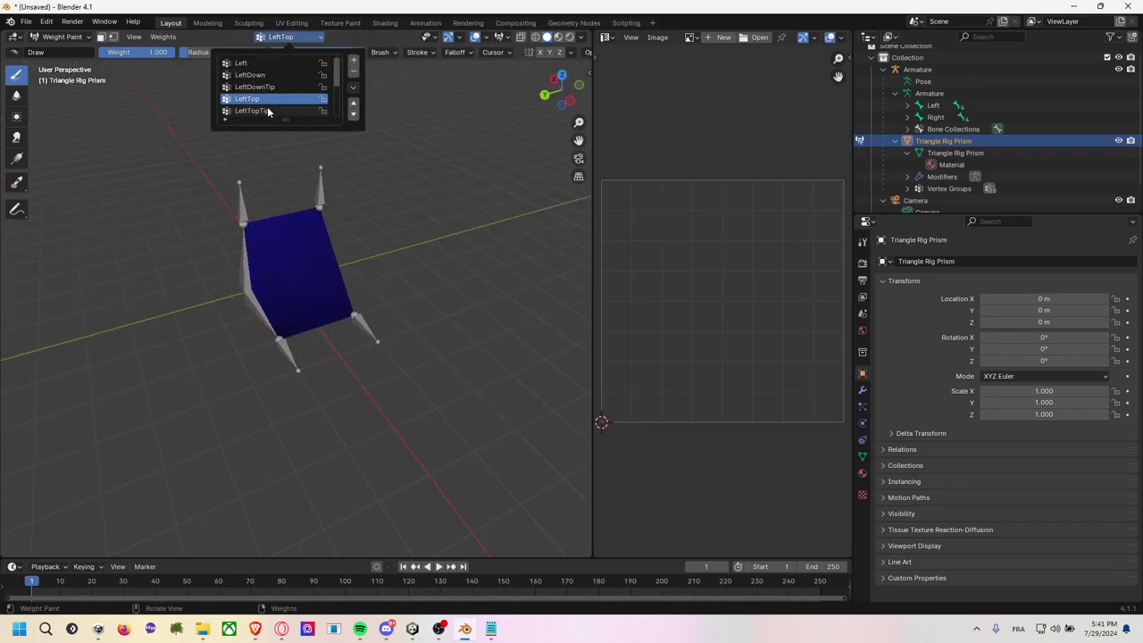
left_click(272, 110)
middle_click_drag(408, 191, 371, 203)
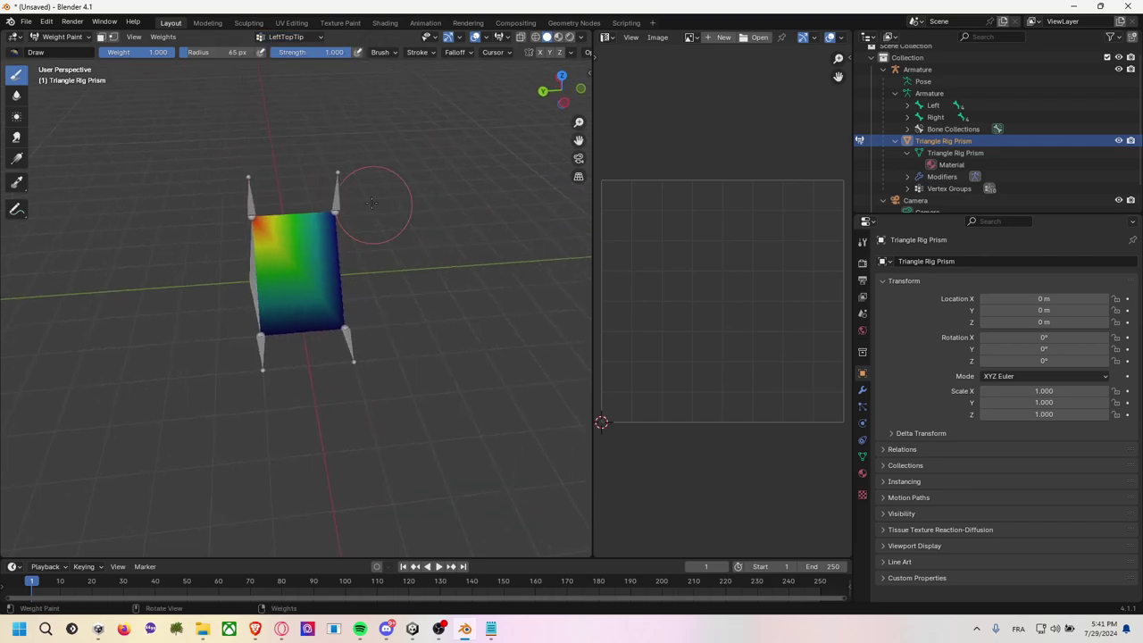
left_click(290, 37)
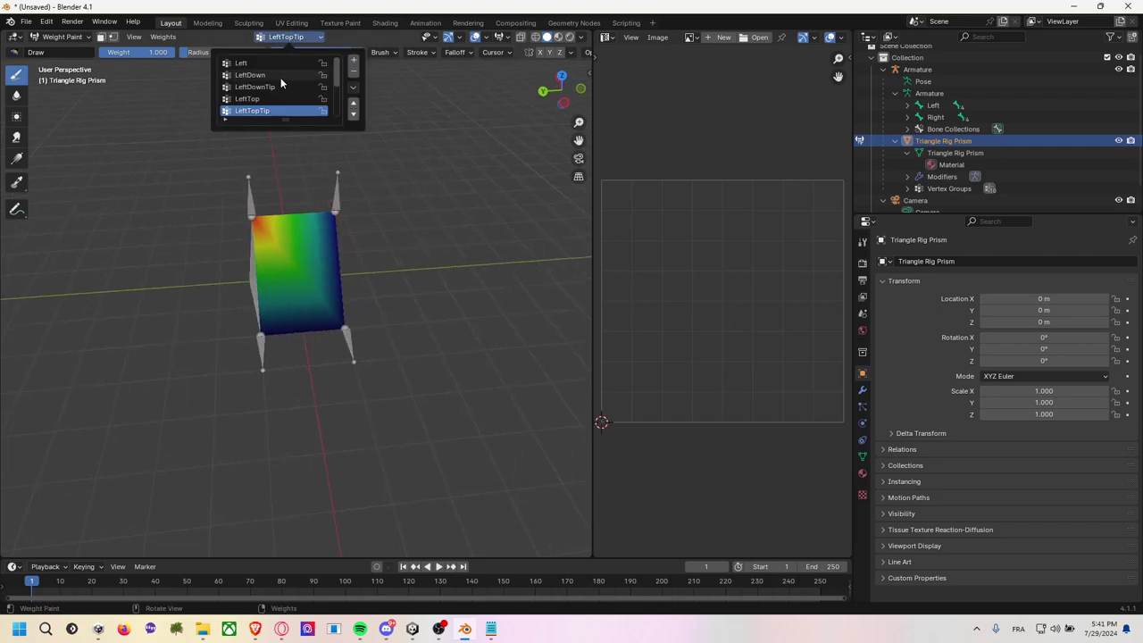
Pass through Right to RightTop and erase the RightTop weights from the prism face.
scroll(277, 90, "down", 2)
left_click(269, 107)
mouse_move(429, 153)
middle_mouse_down()
mouse_move(342, 162)
mouse_move(321, 71)
middle_mouse_up()
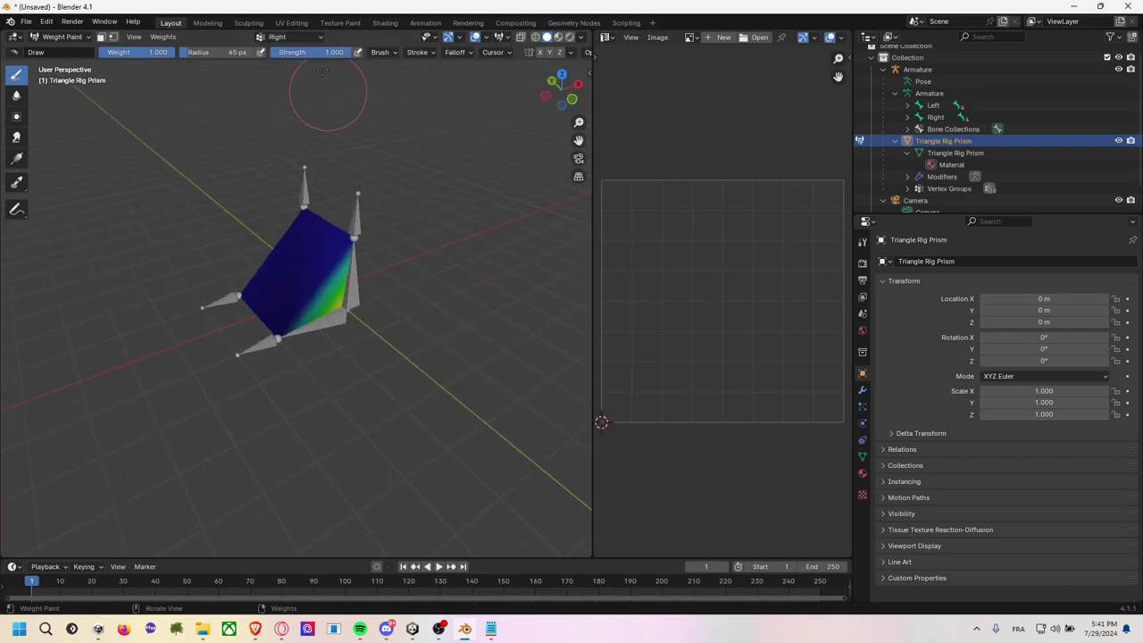
left_click(314, 39)
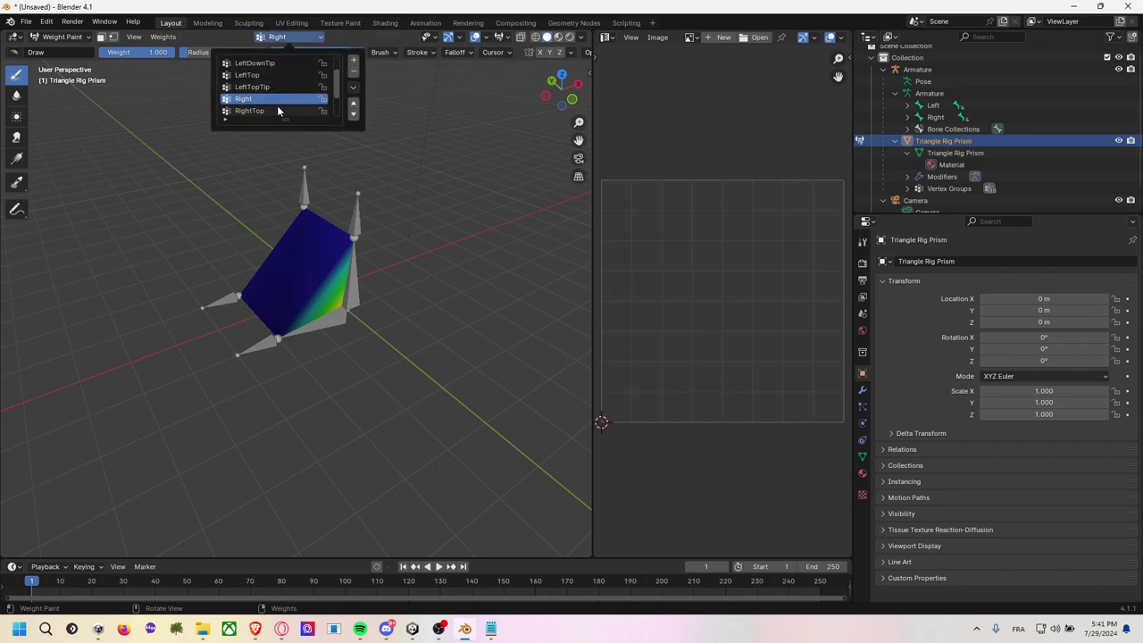
left_click(277, 111)
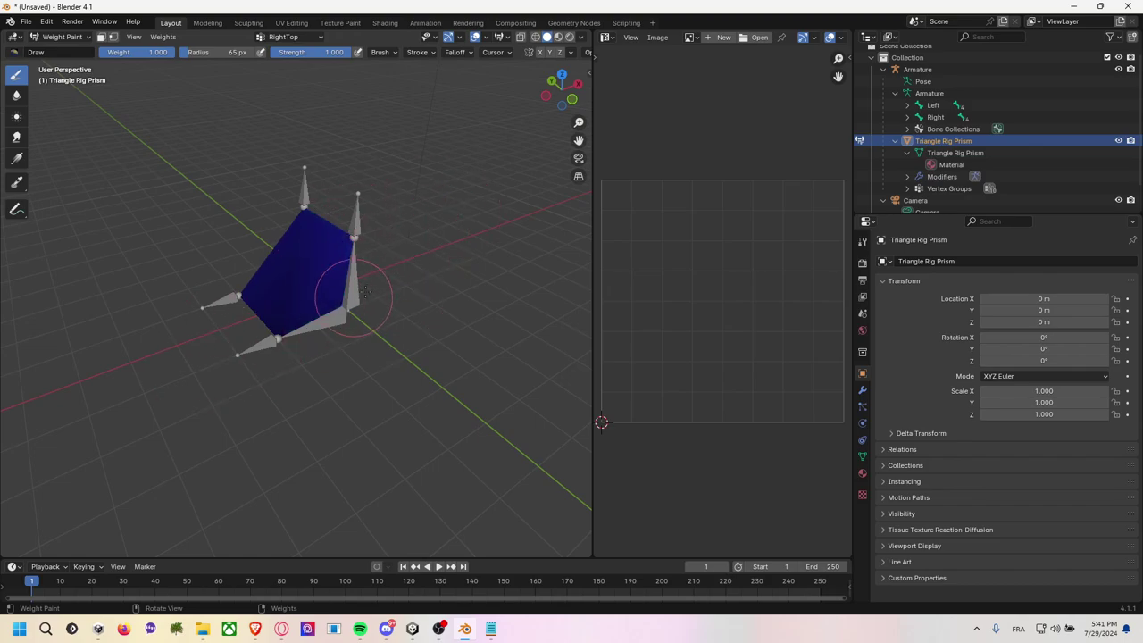
mouse_move(332, 288)
middle_mouse_down()
mouse_move(247, 260)
mouse_move(318, 306)
middle_mouse_up()
mouse_move(413, 265)
middle_mouse_down()
mouse_move(242, 355)
mouse_move(390, 218)
mouse_move(280, 244)
middle_mouse_up()
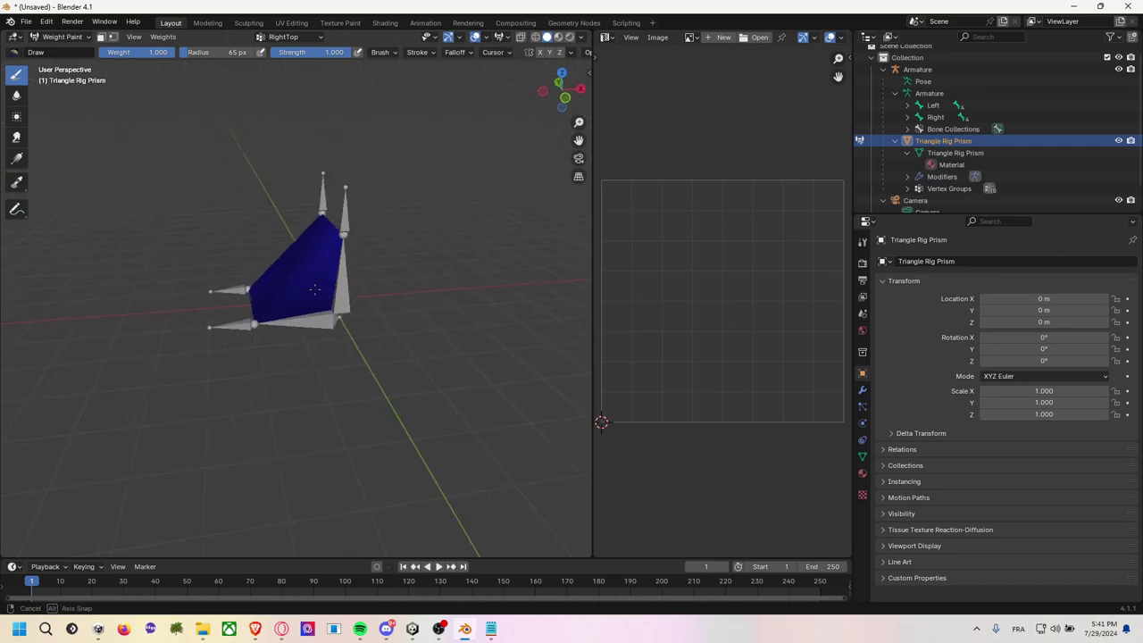
Review the RightTopTip and RightDown weights and check the brush blend settings.
left_click(314, 36)
scroll(291, 86, "down", 1)
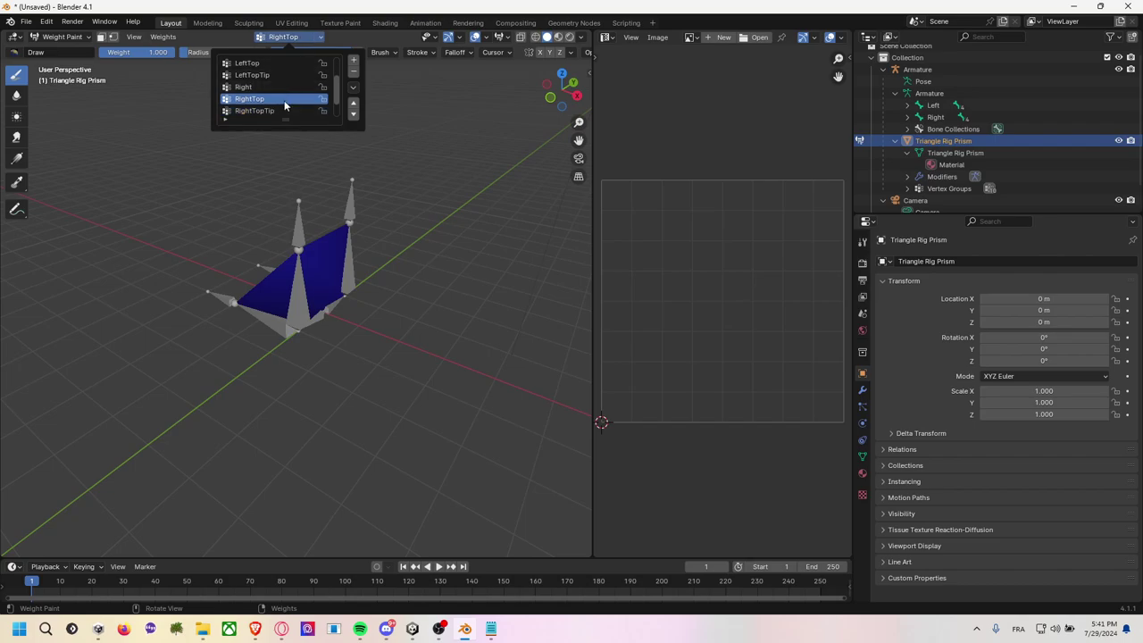
left_click(277, 110)
mouse_move(357, 179)
middle_mouse_down()
mouse_move(483, 206)
mouse_move(378, 173)
middle_mouse_up()
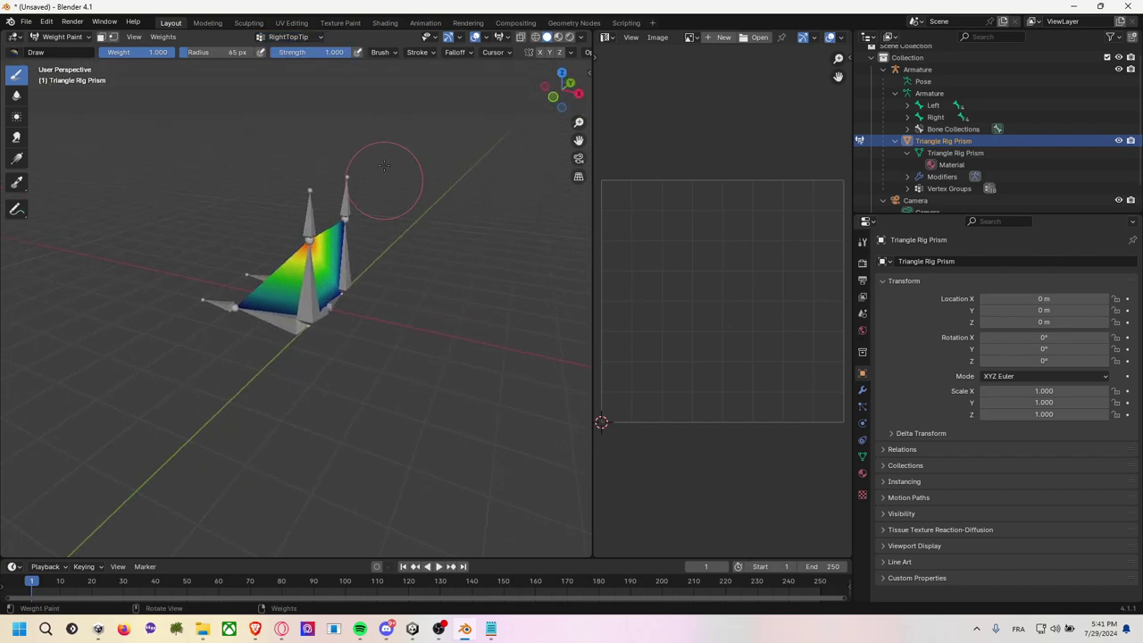
left_click(295, 37)
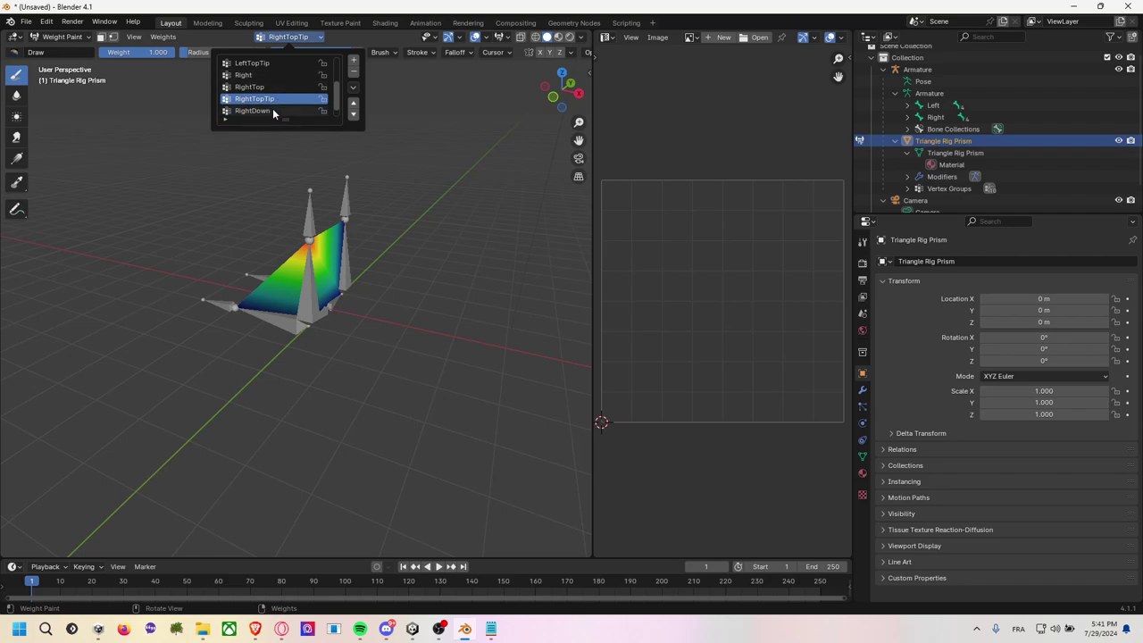
left_click(268, 110)
mouse_move(349, 184)
middle_mouse_down()
mouse_move(403, 177)
mouse_move(536, 209)
middle_mouse_up()
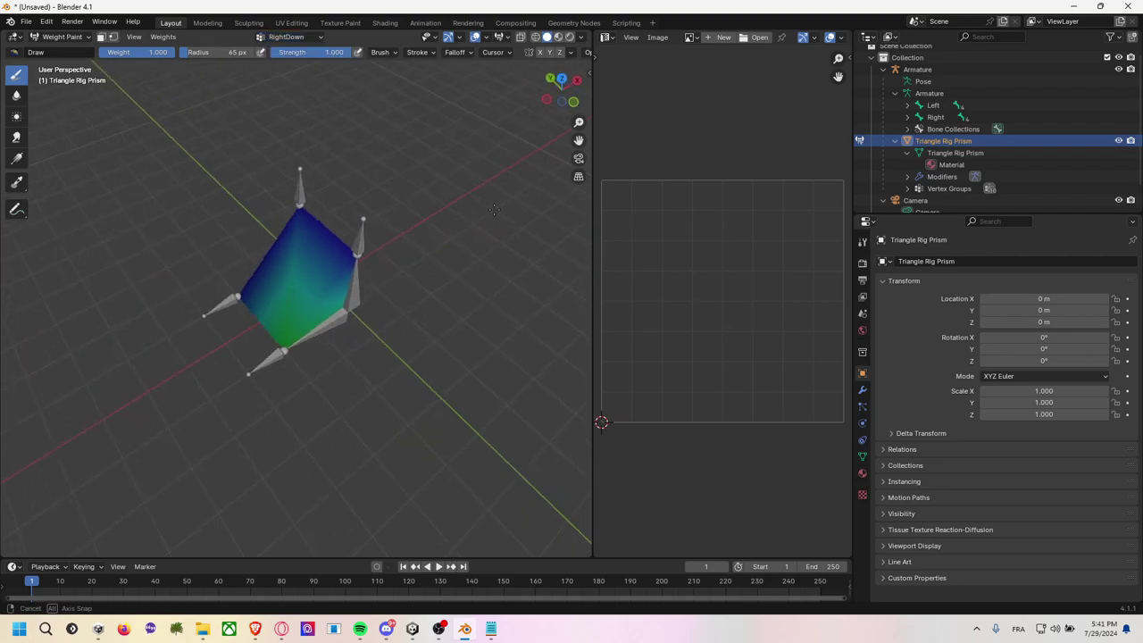
left_click(385, 53)
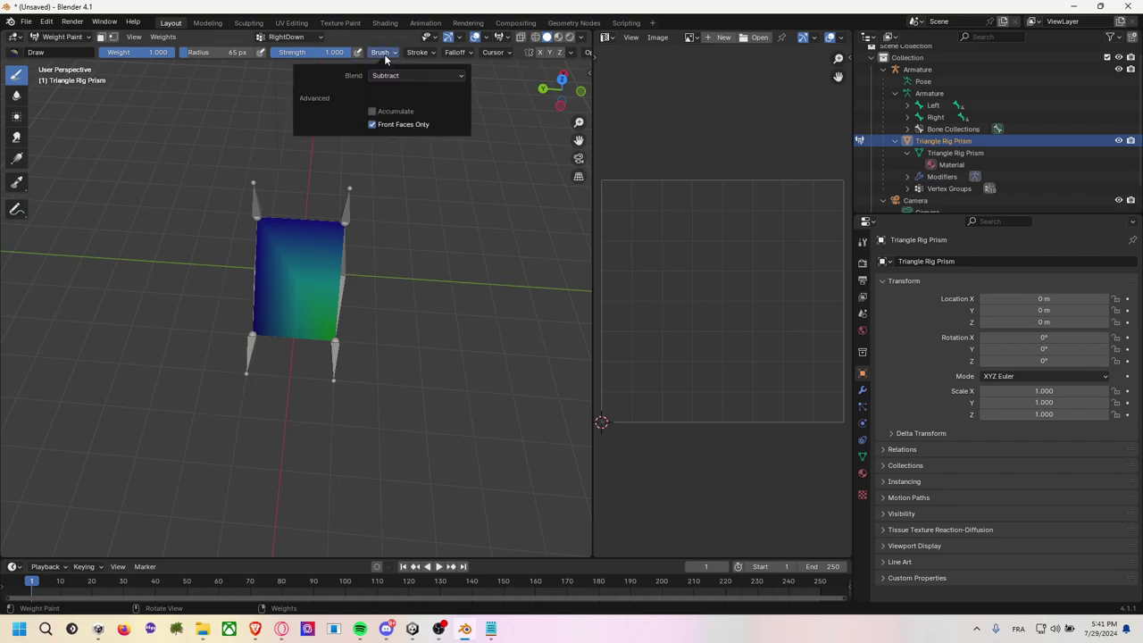
mouse_move(472, 225)
middle_mouse_down()
mouse_move(285, 294)
mouse_move(310, 165)
mouse_move(302, 182)
middle_mouse_up()
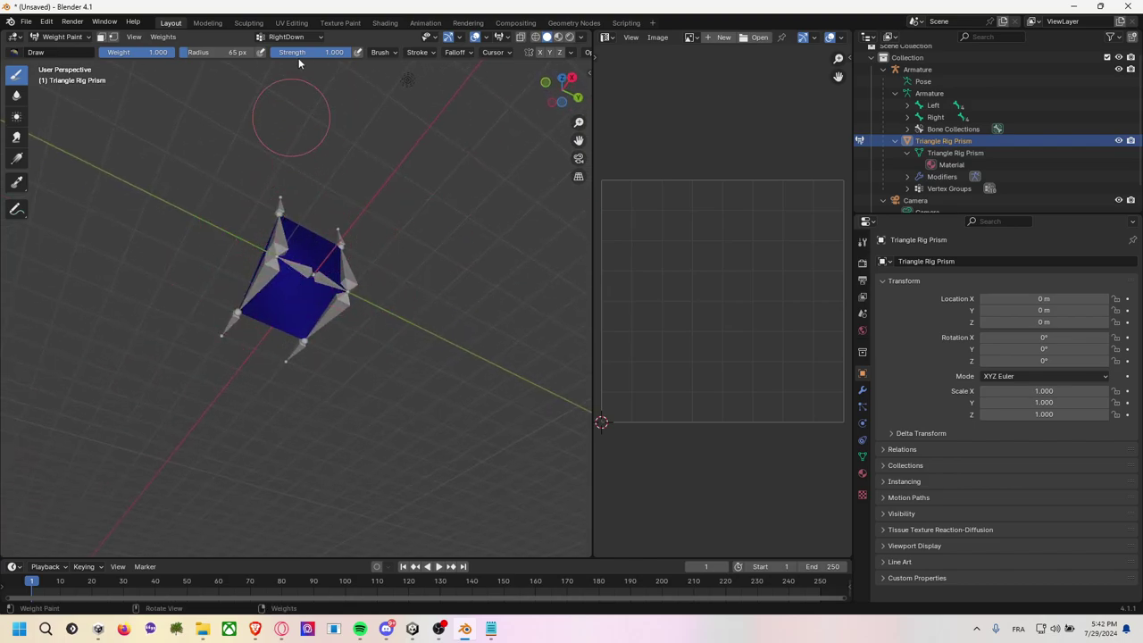
middle_click_drag(248, 132, 357, 256)
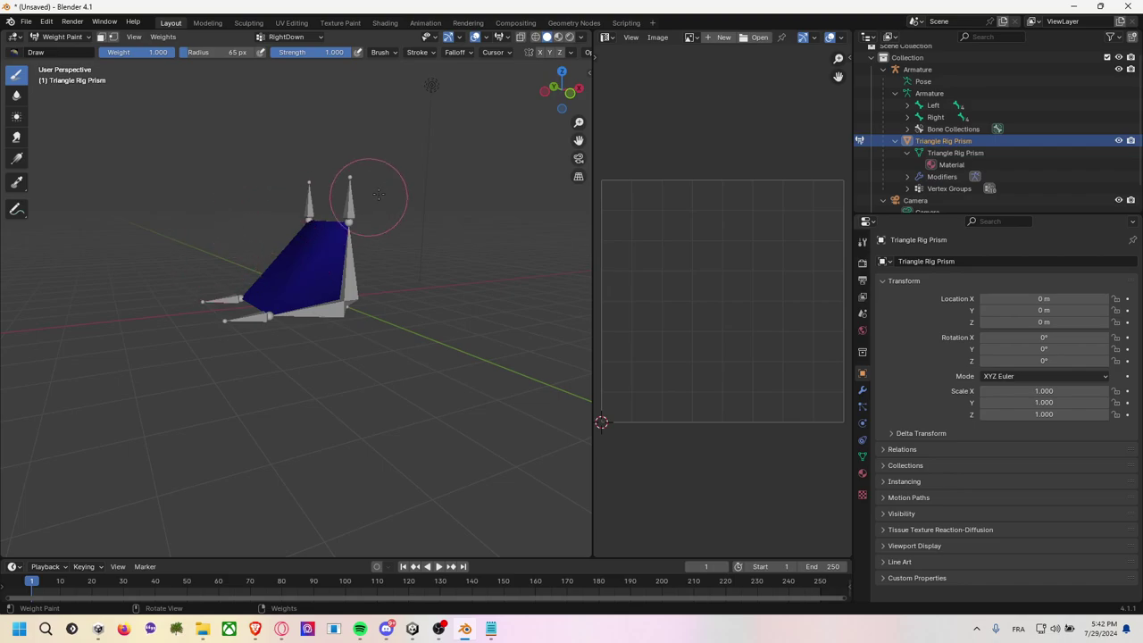
mouse_move(364, 191)
middle_mouse_down()
mouse_move(311, 232)
mouse_move(313, 205)
middle_mouse_up()
Display the RightDownTip weights, then bring up the save-file window with Ctrl+S.
left_click(314, 38)
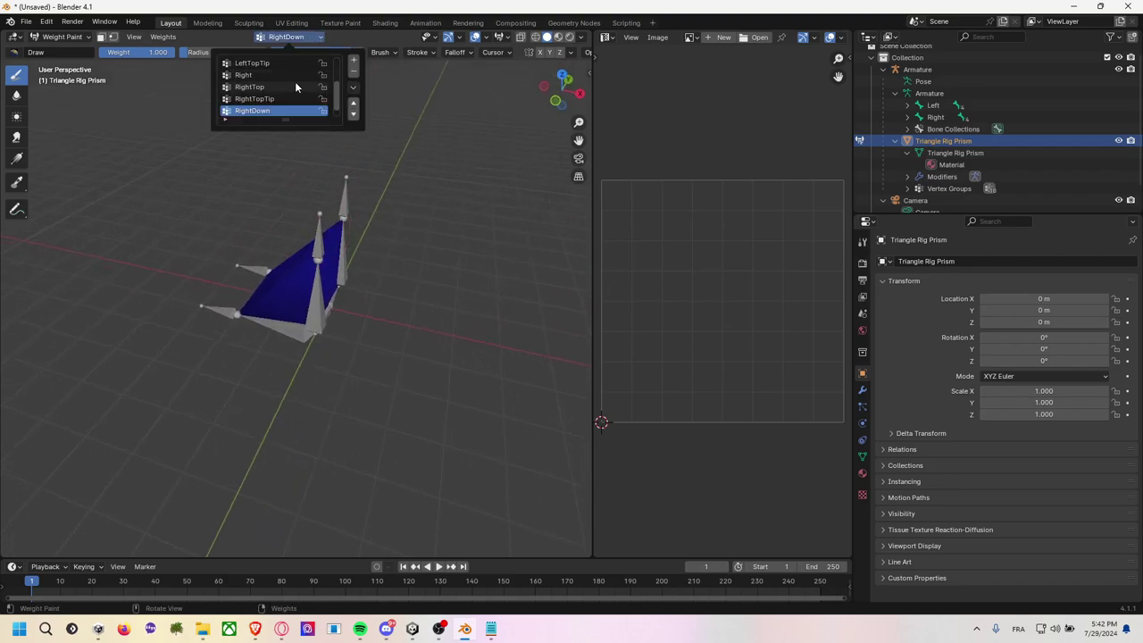
scroll(299, 86, "down", 1)
left_click(287, 111)
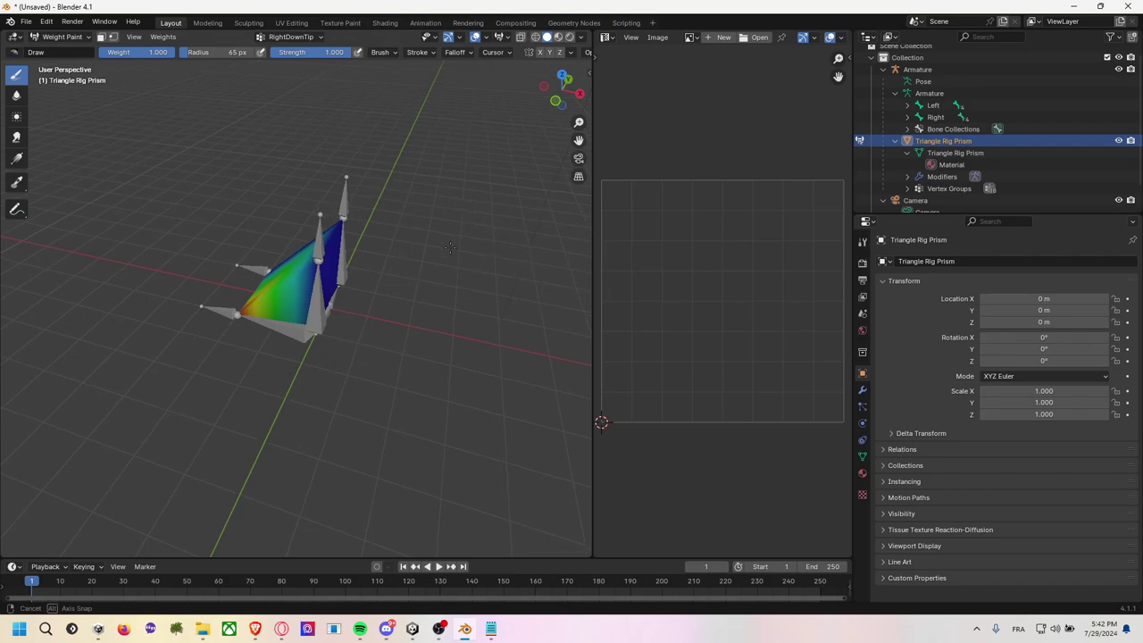
mouse_move(432, 234)
middle_mouse_down()
mouse_move(426, 242)
mouse_move(445, 220)
middle_mouse_up()
left_click(320, 38)
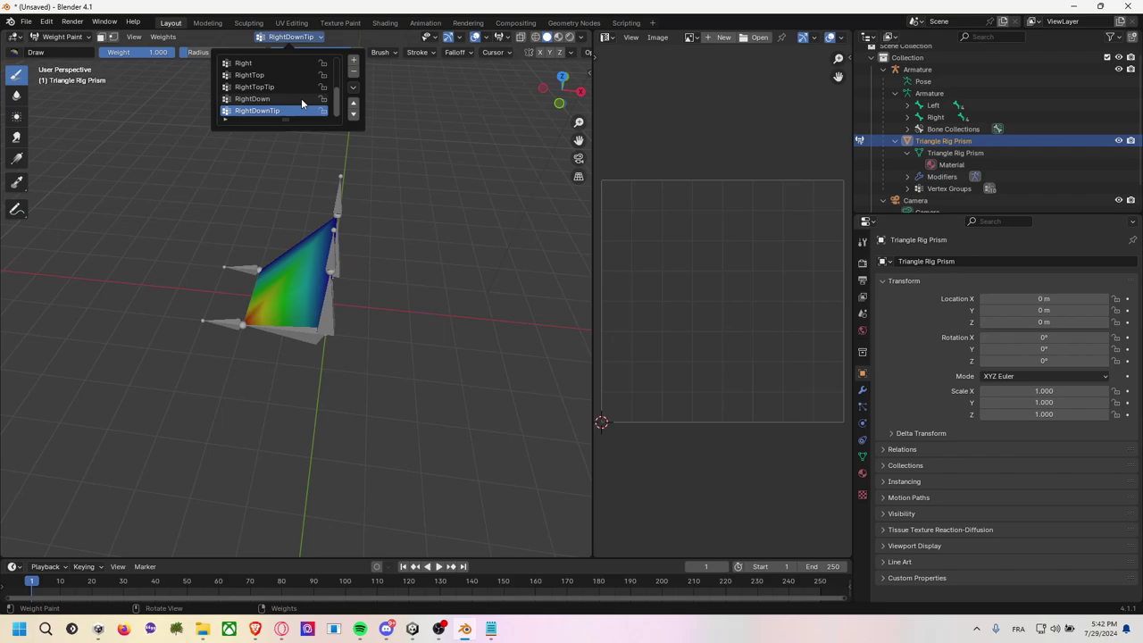
middle_click_drag(418, 174, 407, 169)
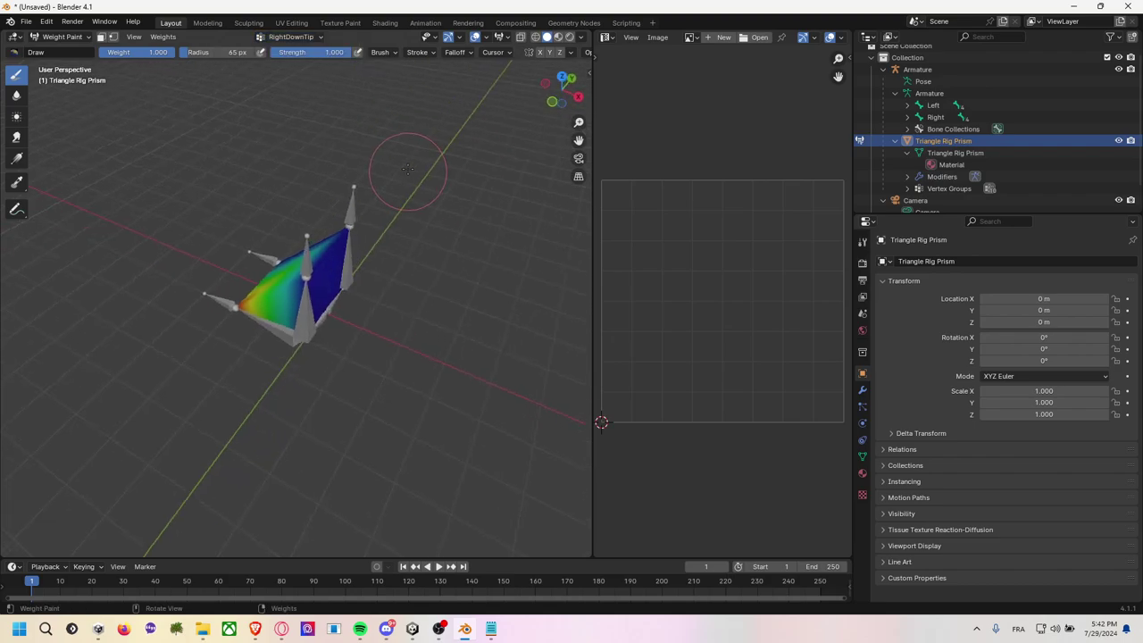
key("ctrl+s")
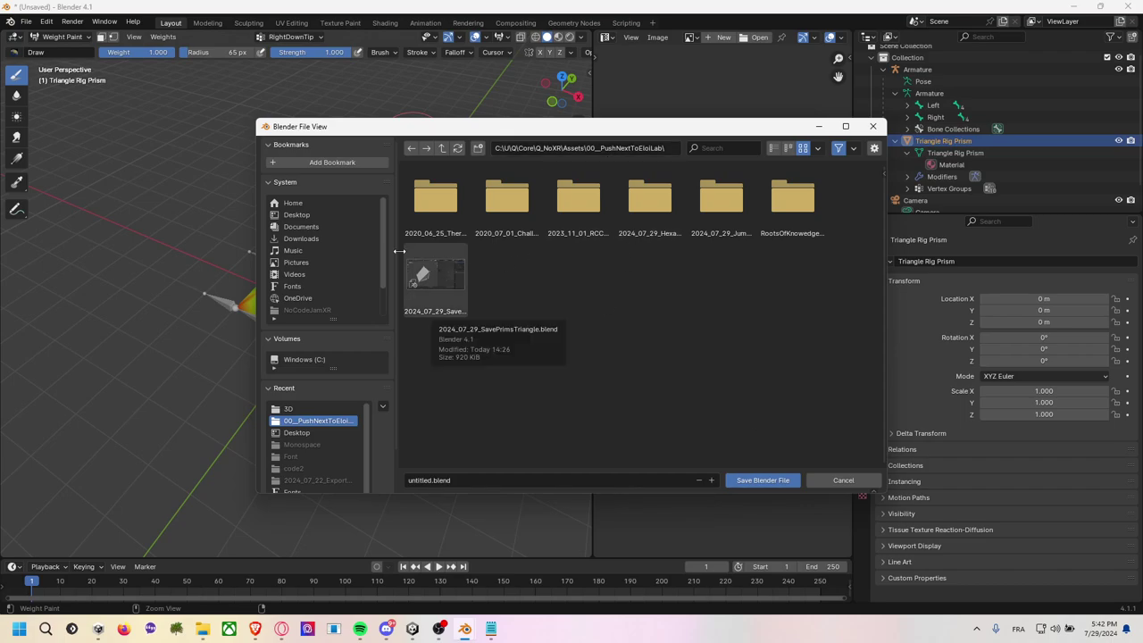
Choose the Desktop folder, name the file TrianglePrismJump1.blend and save it.
left_click(297, 216)
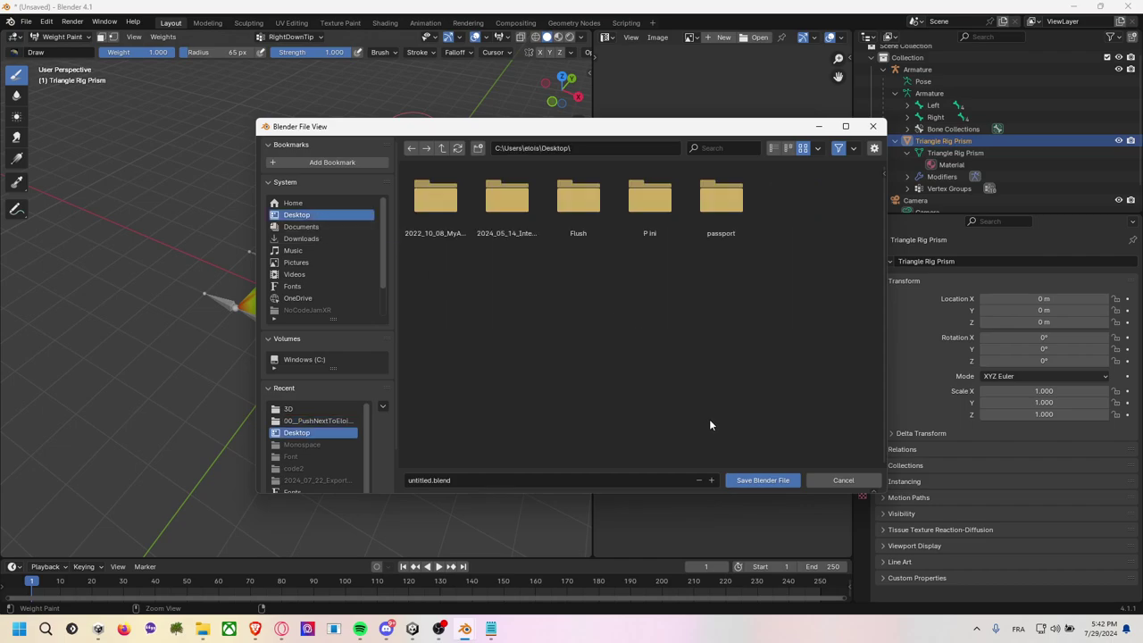
left_click(634, 479)
left_click(713, 478)
left_click(713, 478)
left_click(748, 482)
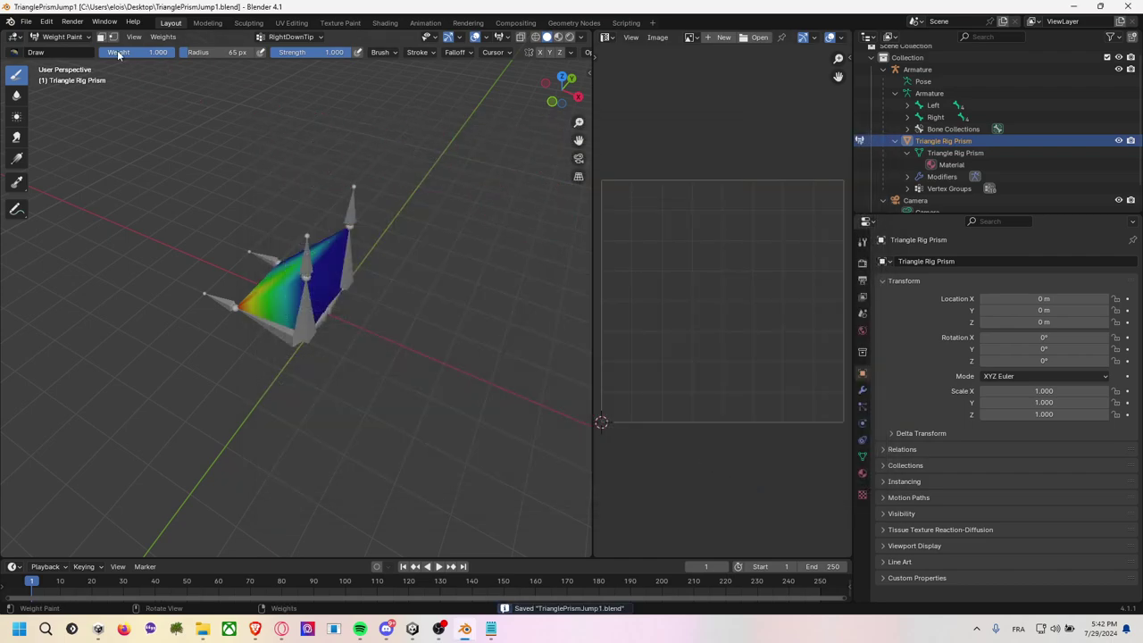
left_click(80, 39)
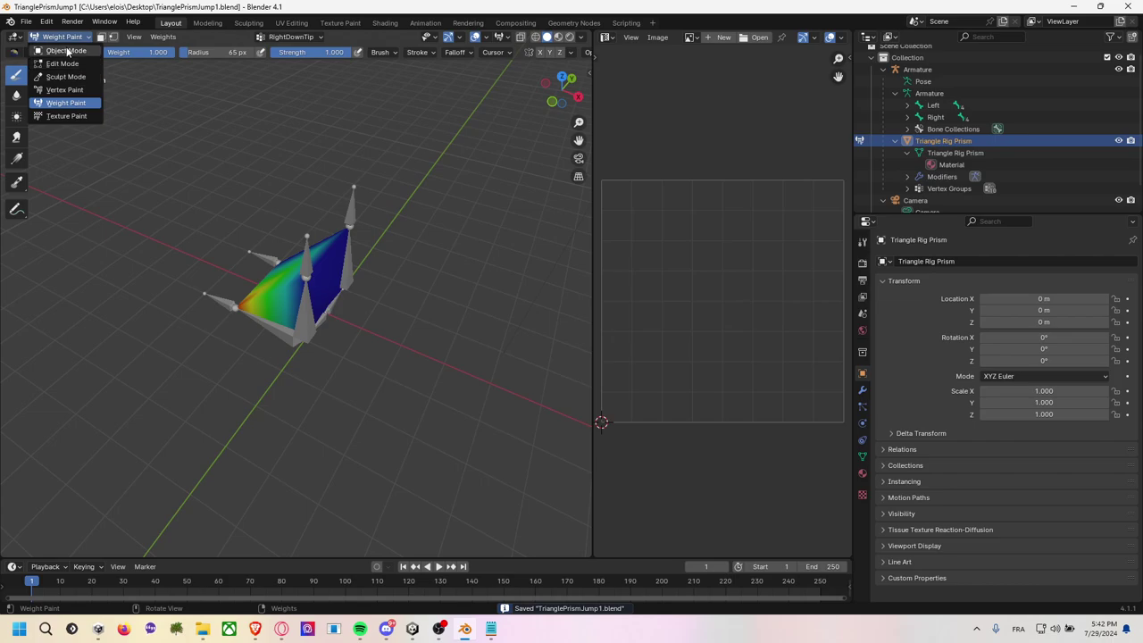
Return to Object Mode, select the armature and switch it into Pose Mode.
left_click(68, 52)
left_click(301, 258)
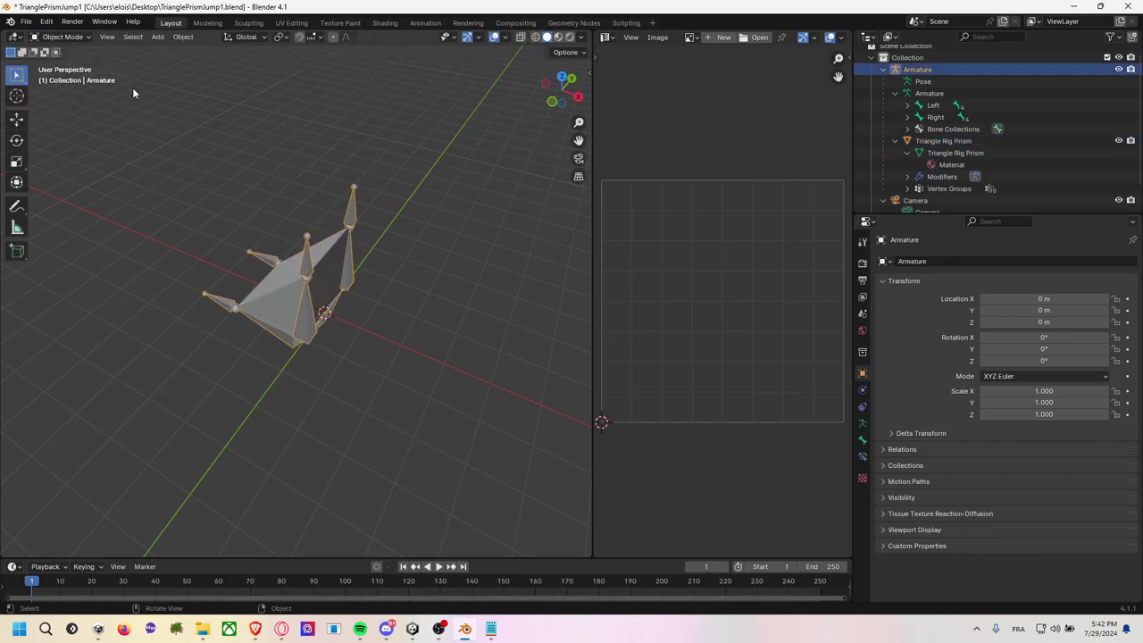
left_click(64, 37)
left_click(87, 78)
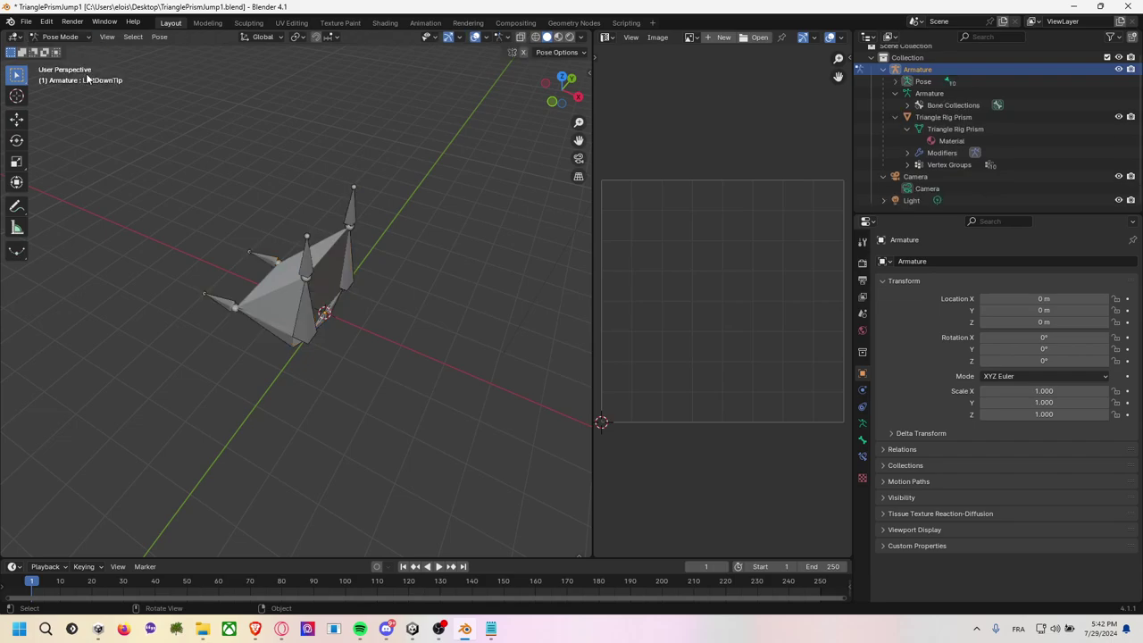
Rotate the RightDownTip bone twice and the RightDown bone to bend the prism.
left_click(228, 304)
key("r")
left_click(228, 307)
key("r")
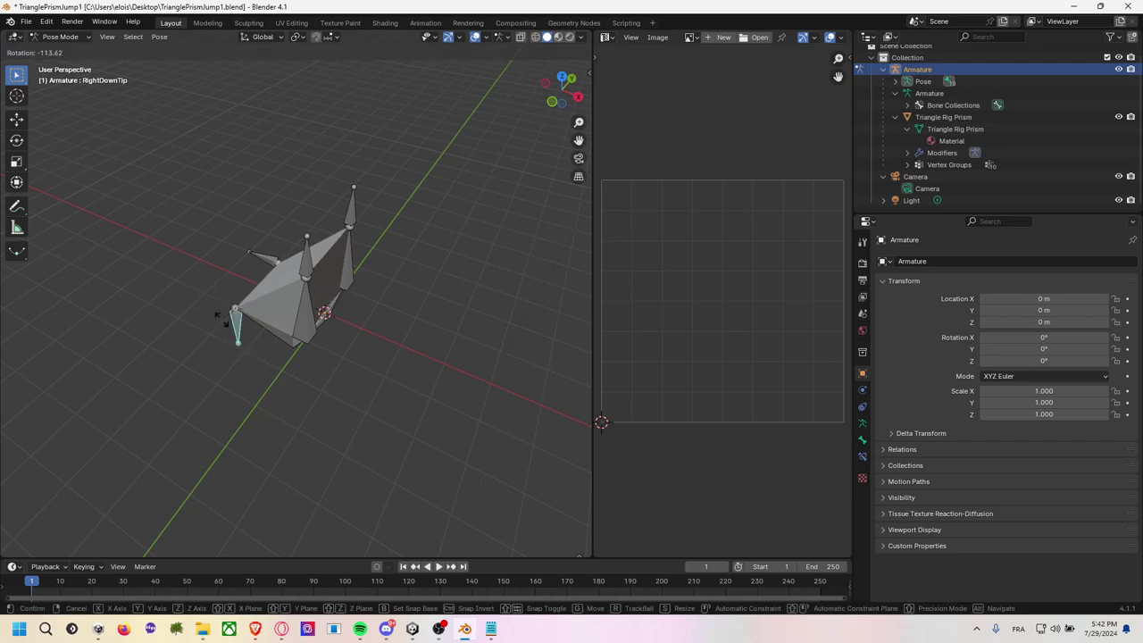
left_click(234, 309)
left_click(264, 327)
key("r")
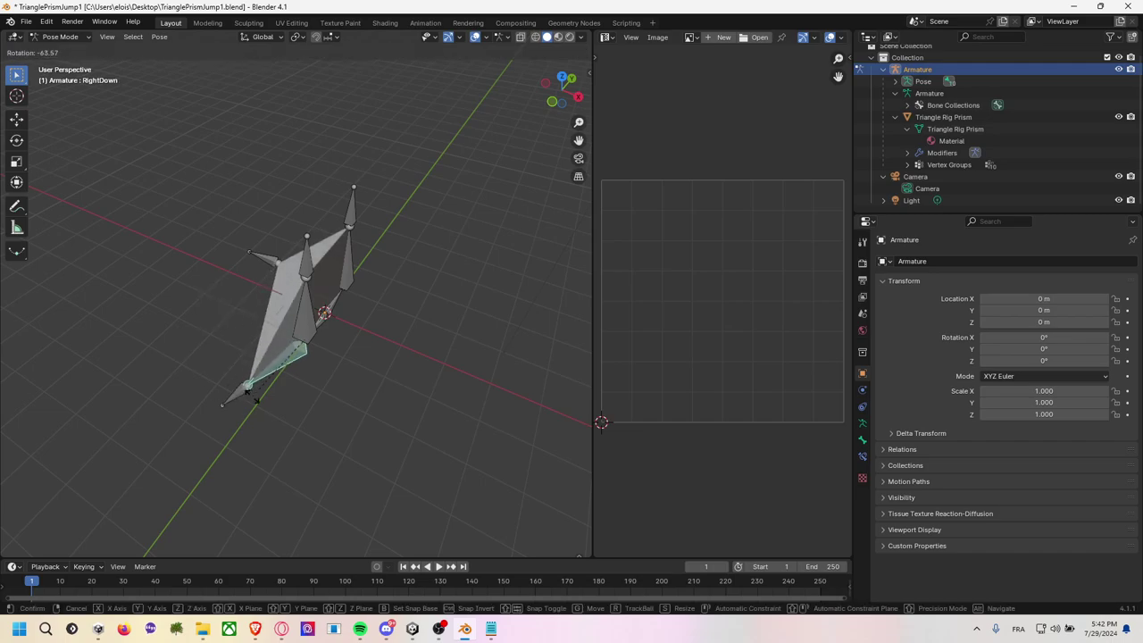
left_click(226, 332)
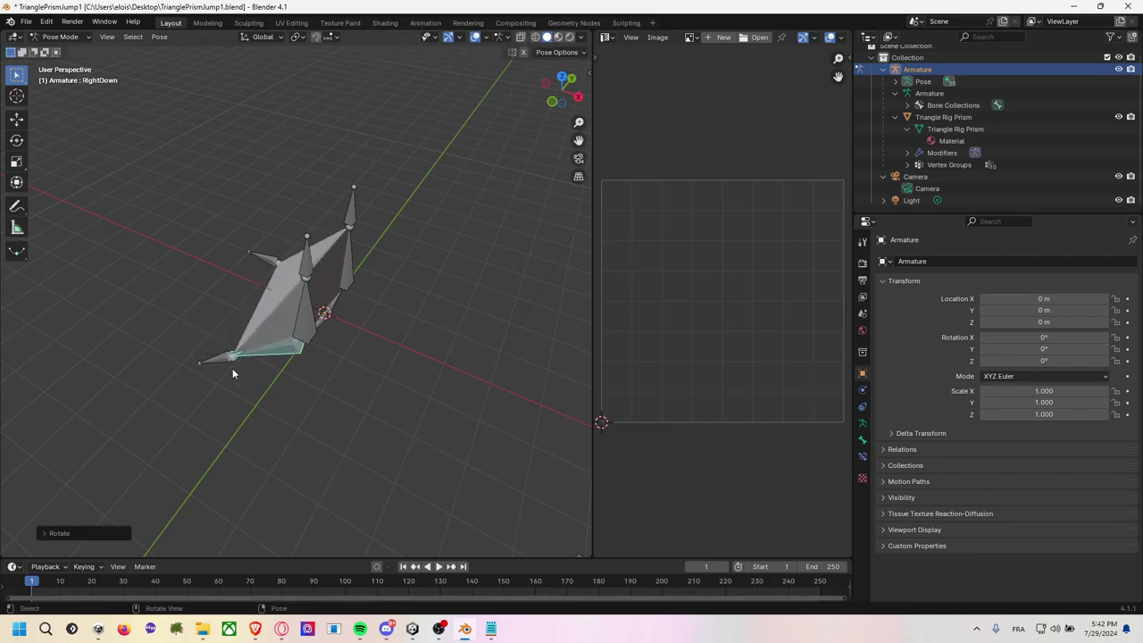
mouse_move(233, 368)
middle_mouse_down()
mouse_move(300, 305)
mouse_move(336, 311)
middle_mouse_up()
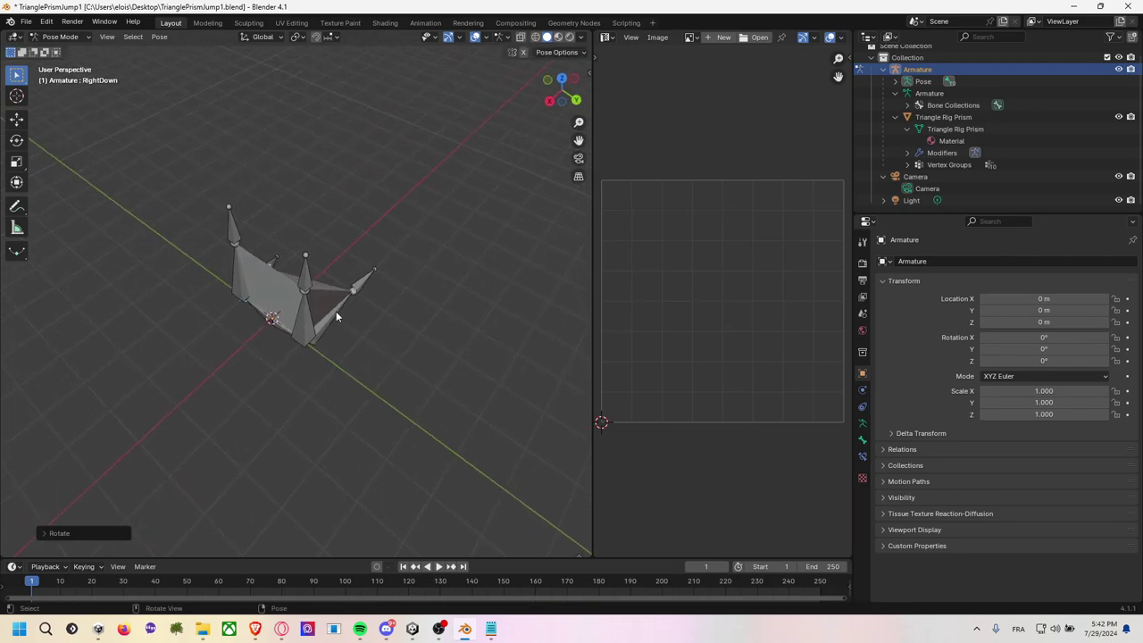
Rotate the LeftDown and LeftTop bones to test the bend.
left_click(336, 311)
key("r")
left_click(373, 267)
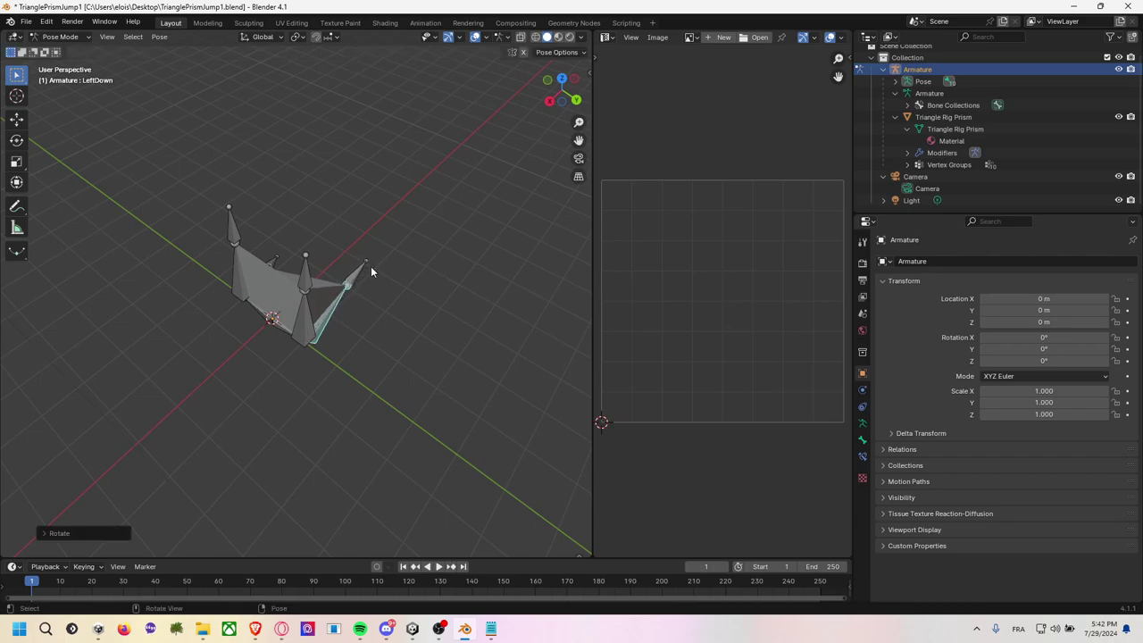
middle_click_drag(370, 266, 262, 331)
left_click(262, 332)
key("r")
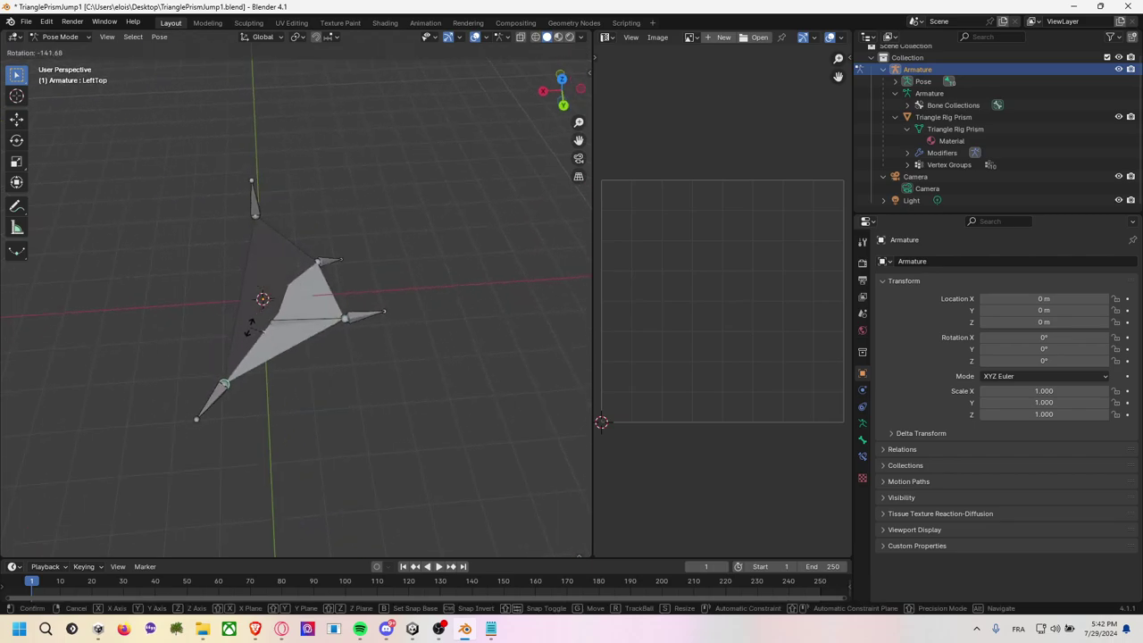
left_click(289, 314)
Rotate the RightTop and Right bones to test the bend.
mouse_move(288, 313)
middle_mouse_down()
mouse_move(429, 237)
mouse_move(336, 305)
mouse_move(264, 328)
middle_mouse_up()
left_click(336, 306)
key("r")
left_click(327, 301)
left_click(293, 338)
key("r")
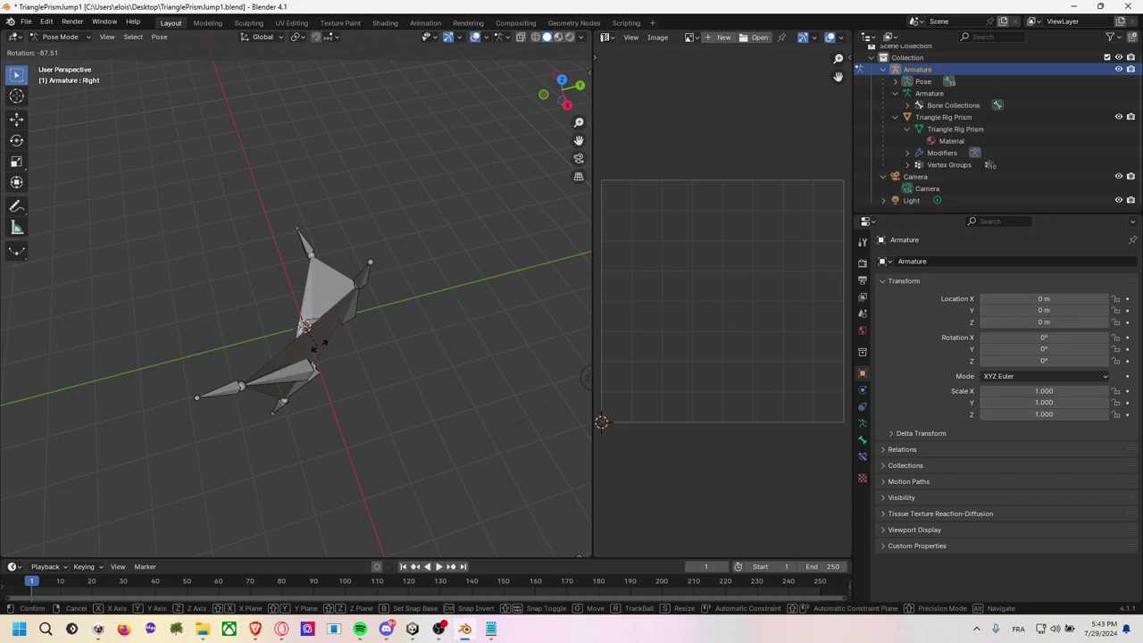
left_click(276, 323)
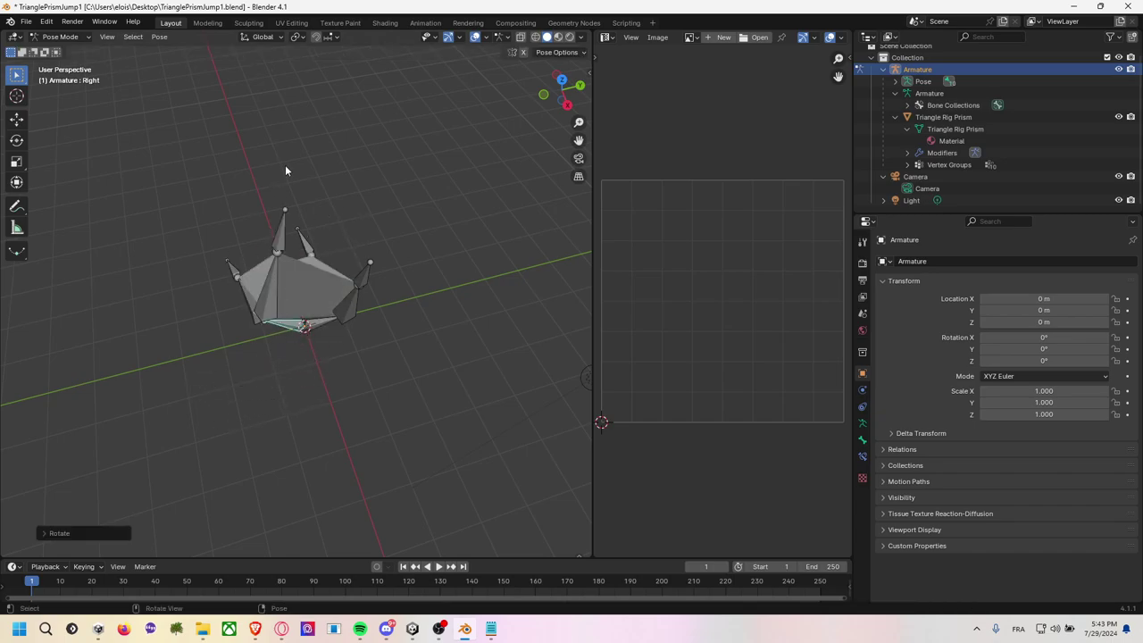
Undo the recent rotations, rotate the RightDownTip bone again and save the blend file.
key("ctrl+z")
key("ctrl+z")
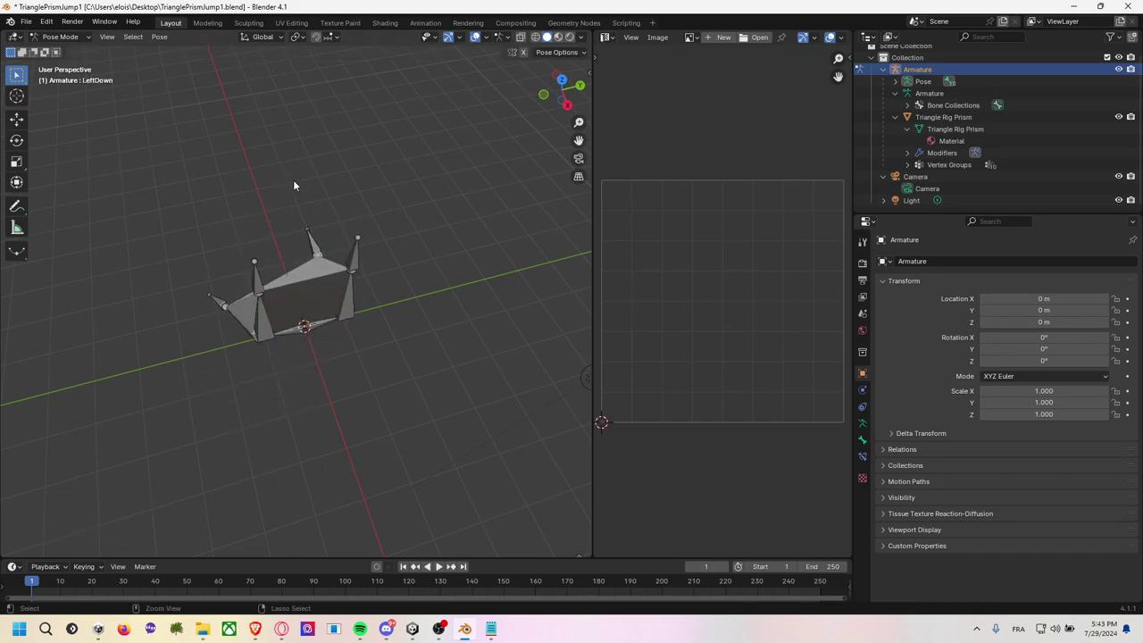
key("ctrl+z")
key("ctrl+z")
middle_click_drag(276, 192, 377, 257)
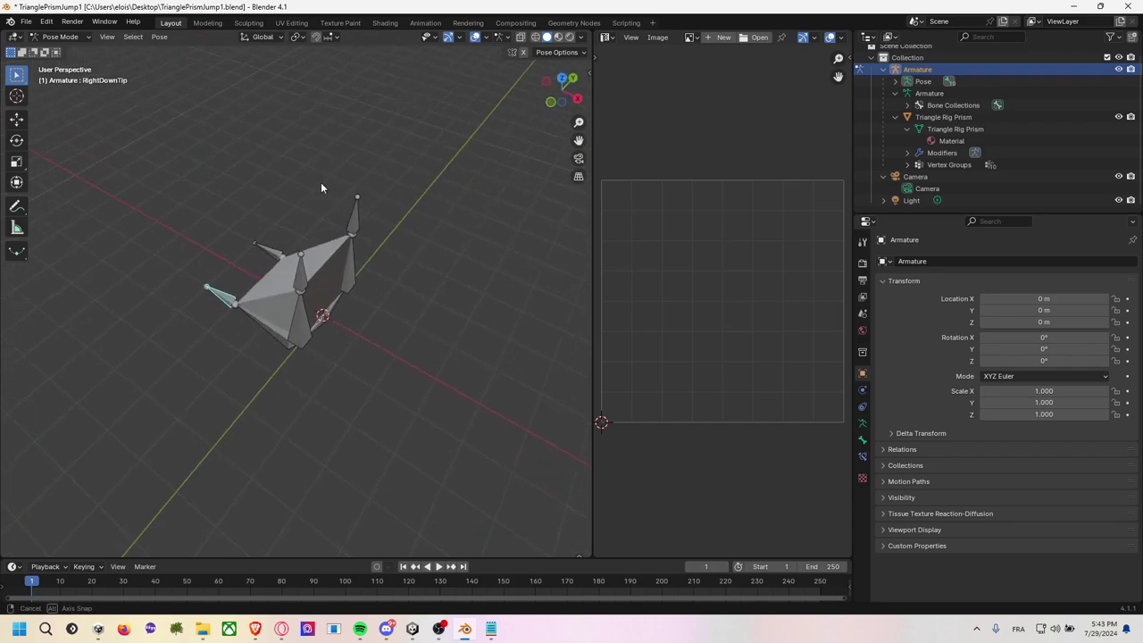
key("r")
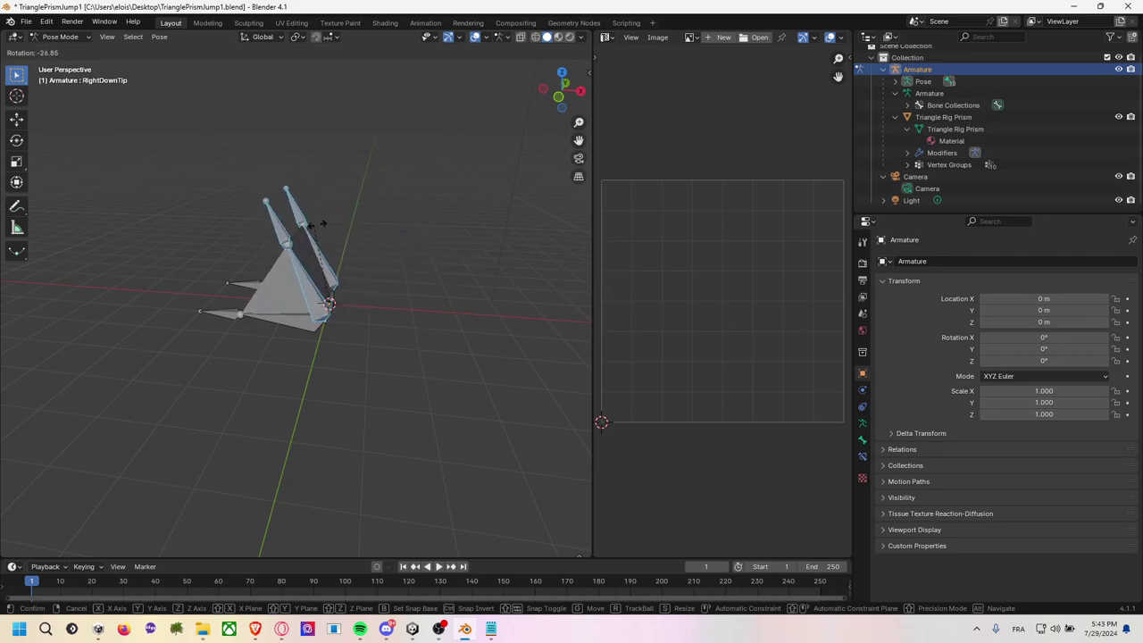
left_click(401, 204)
mouse_move(401, 205)
middle_mouse_down()
mouse_move(401, 252)
mouse_move(276, 284)
mouse_move(405, 248)
mouse_move(433, 185)
mouse_move(405, 190)
middle_mouse_up()
key("ctrl+s")
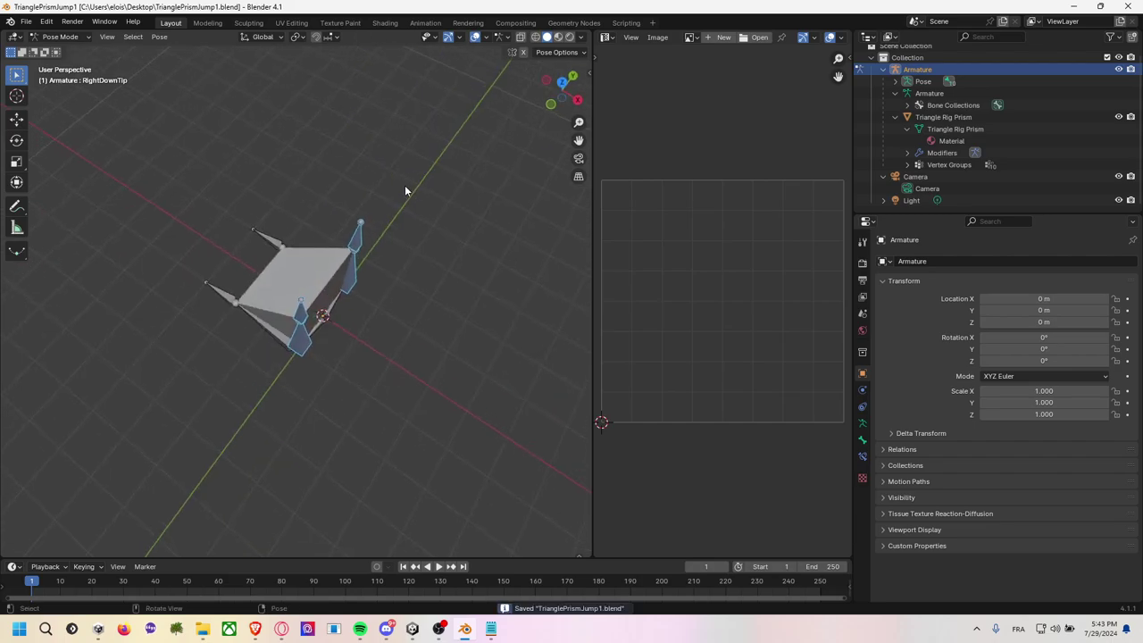
Open the Unity project's 3D asset folder in File Explorer.
key("alt+Tab")
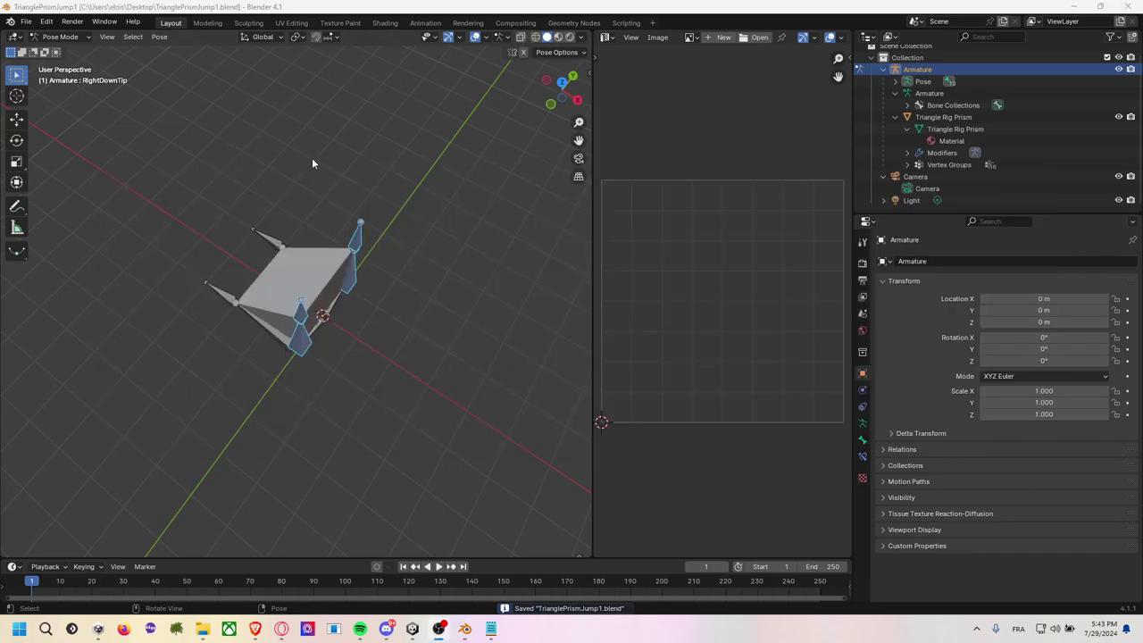
mouse_move(312, 157)
middle_mouse_down()
mouse_move(221, 131)
mouse_move(237, 125)
middle_mouse_up()
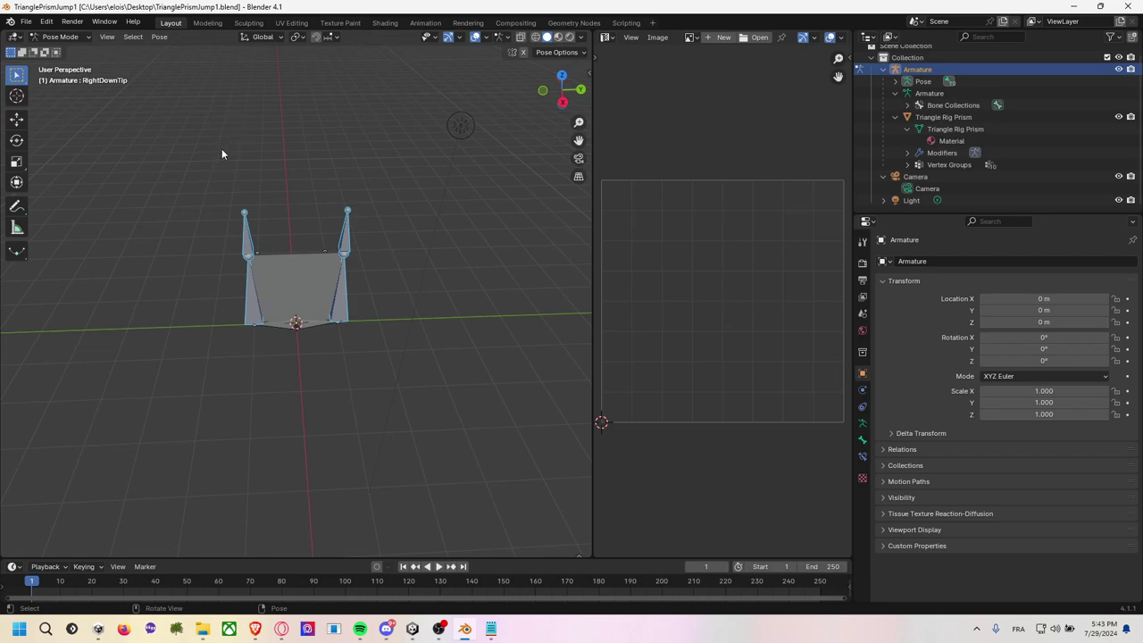
key("alt+Tab")
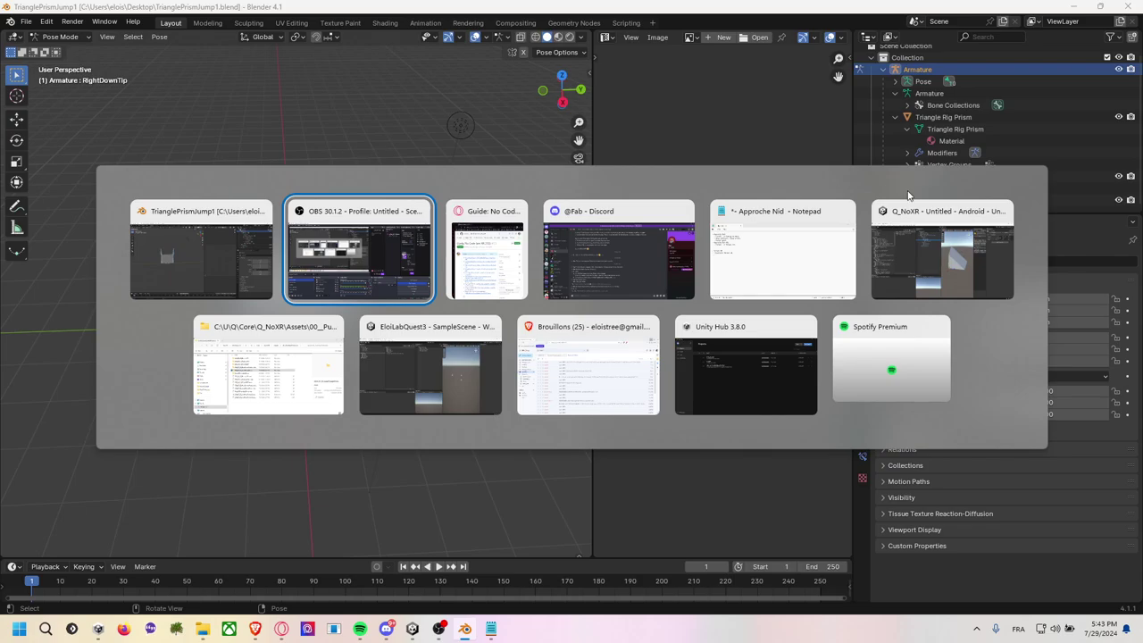
left_click(942, 259)
left_click(105, 185)
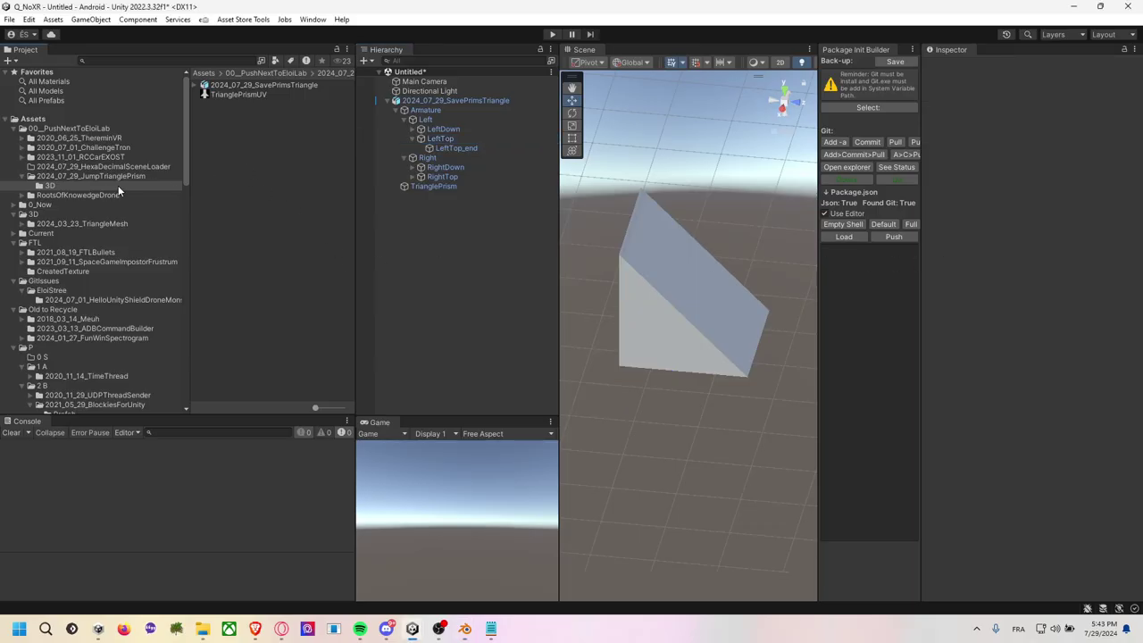
right_click(257, 161)
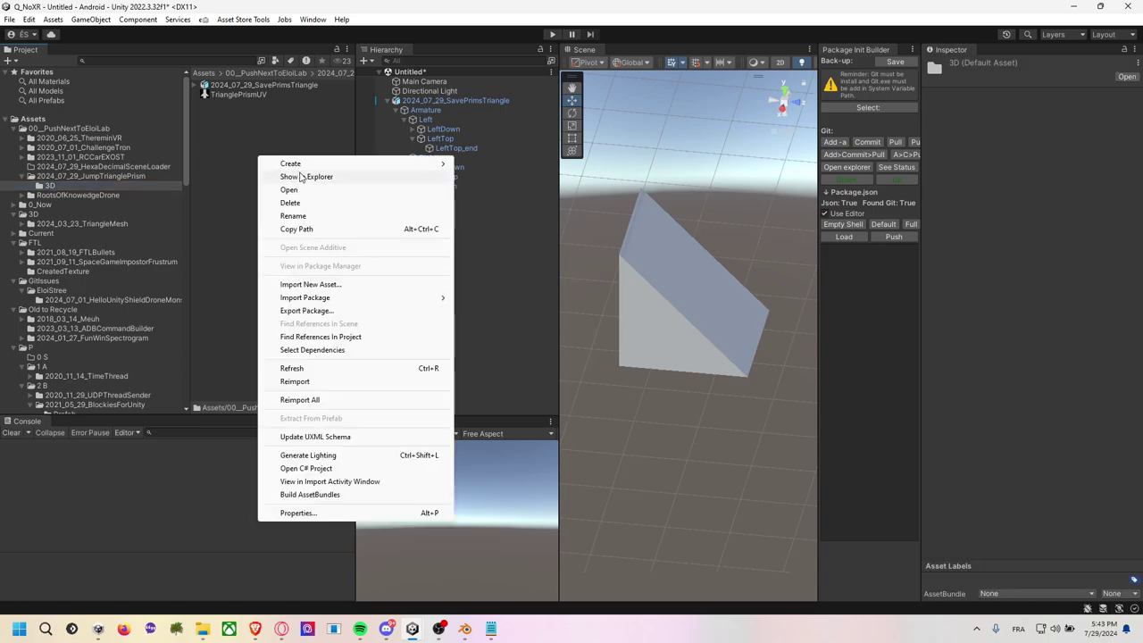
left_click(302, 176)
Delete 2024_07_29_SavePrimsTriangle.fbx and TrianglePrismUV.png from the 3D folder.
double_click(271, 117)
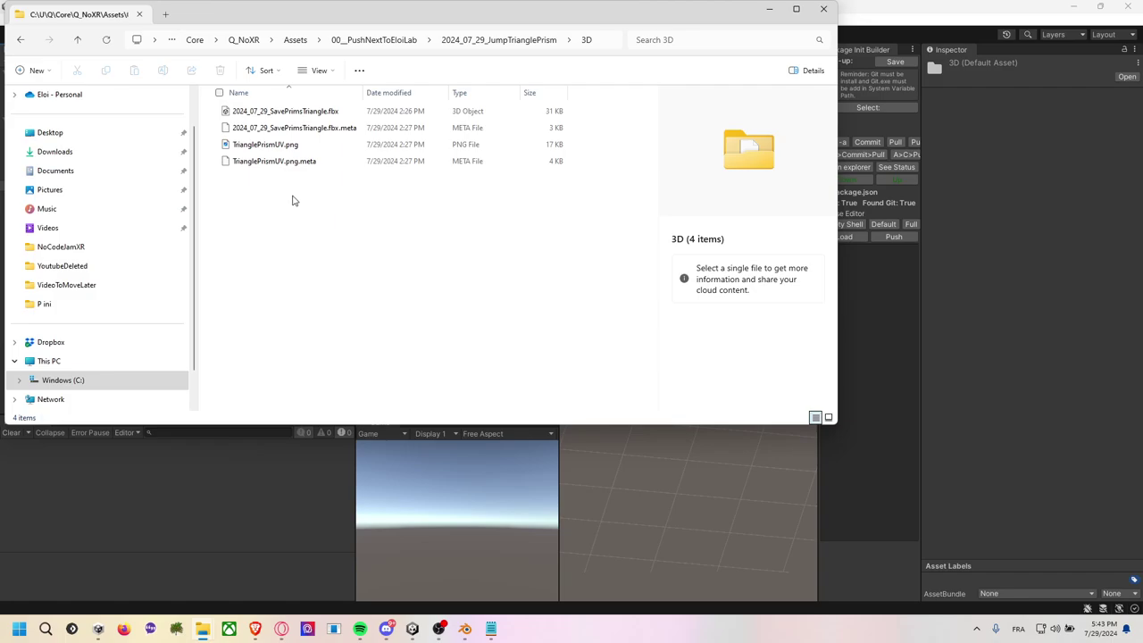
left_click(335, 114)
key("Delete")
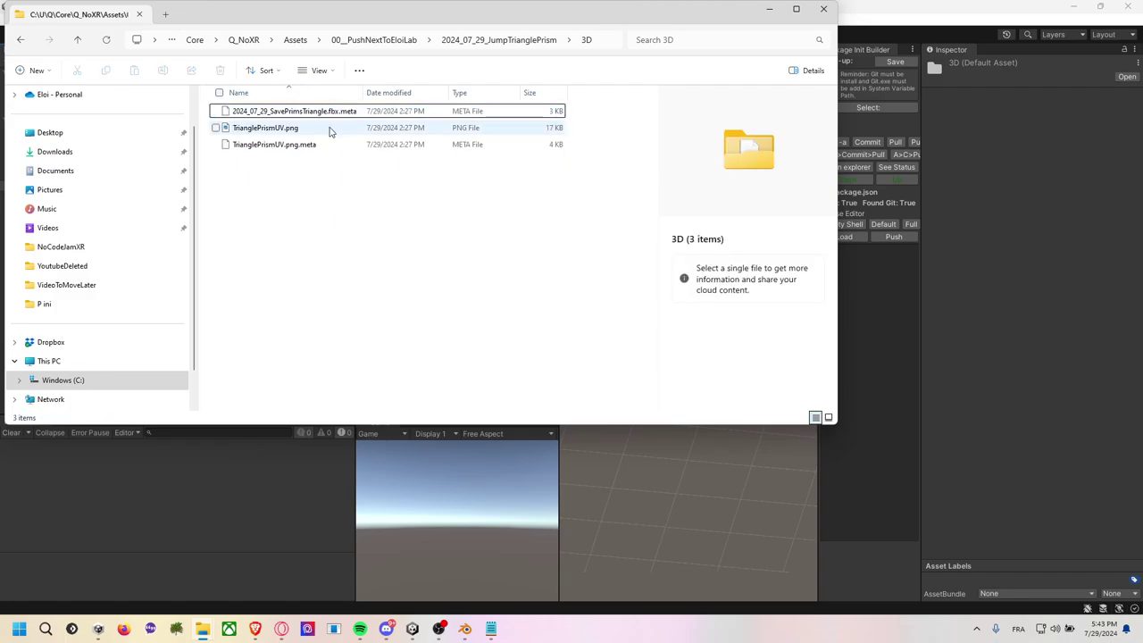
left_click(326, 127)
key("Delete")
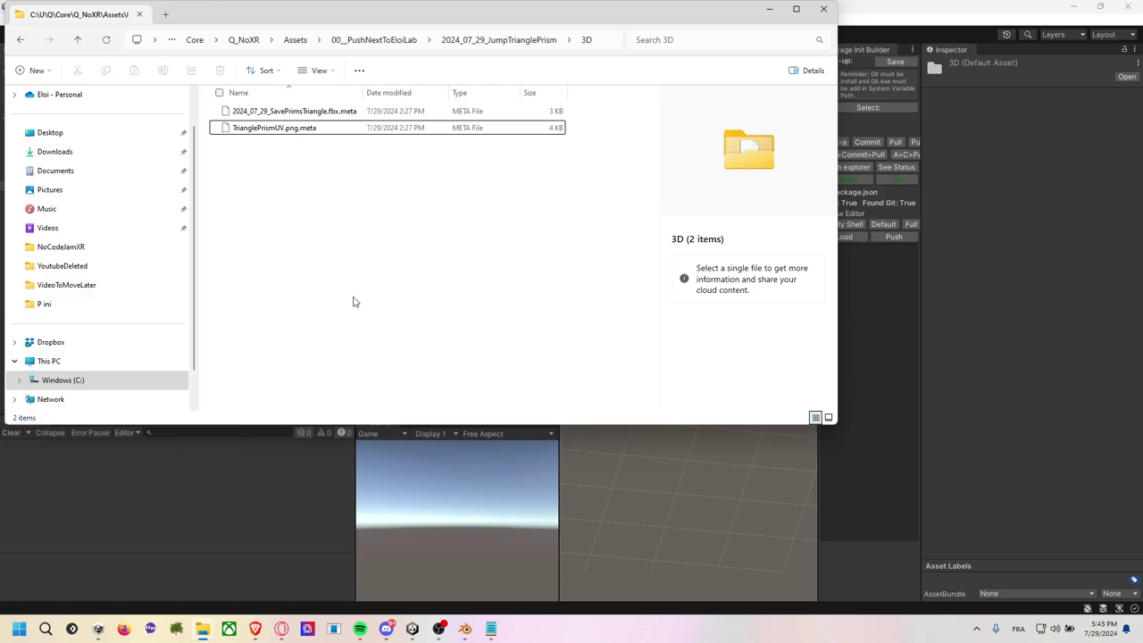
Delete the broken SavePrimsTriangle prefab from the Unity Hierarchy.
left_click(317, 517)
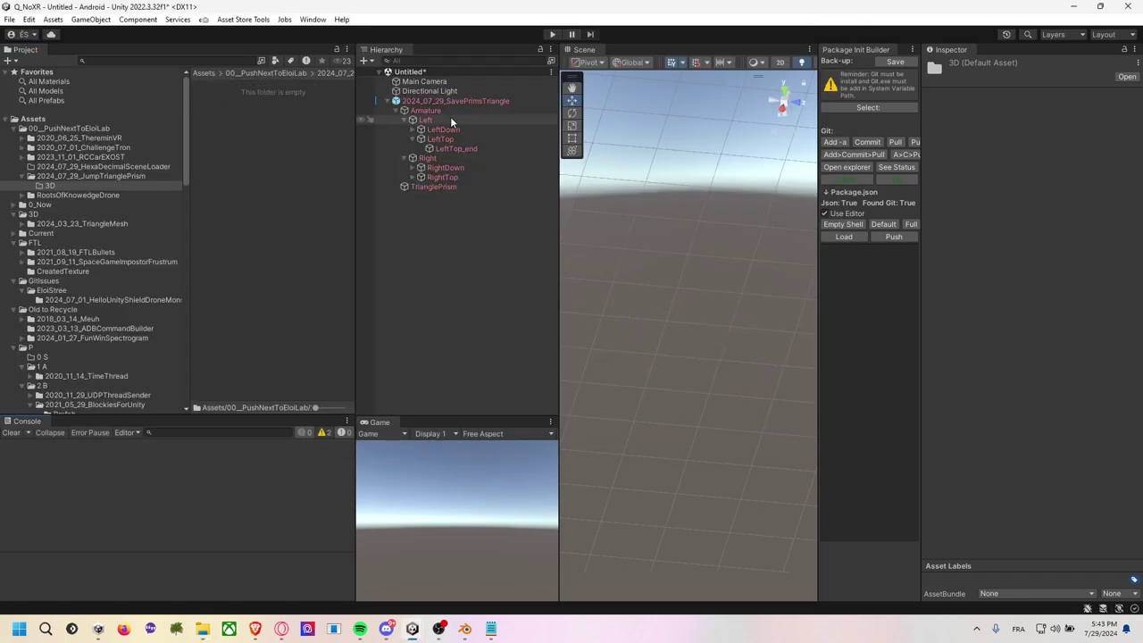
left_click(463, 94)
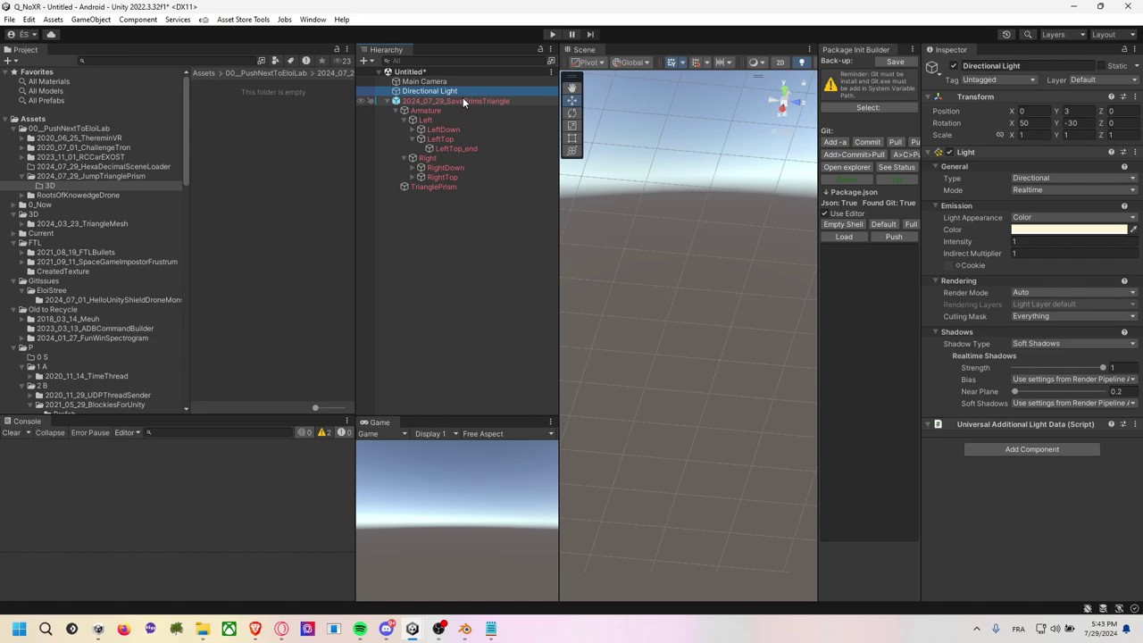
left_click(457, 102)
key("Delete")
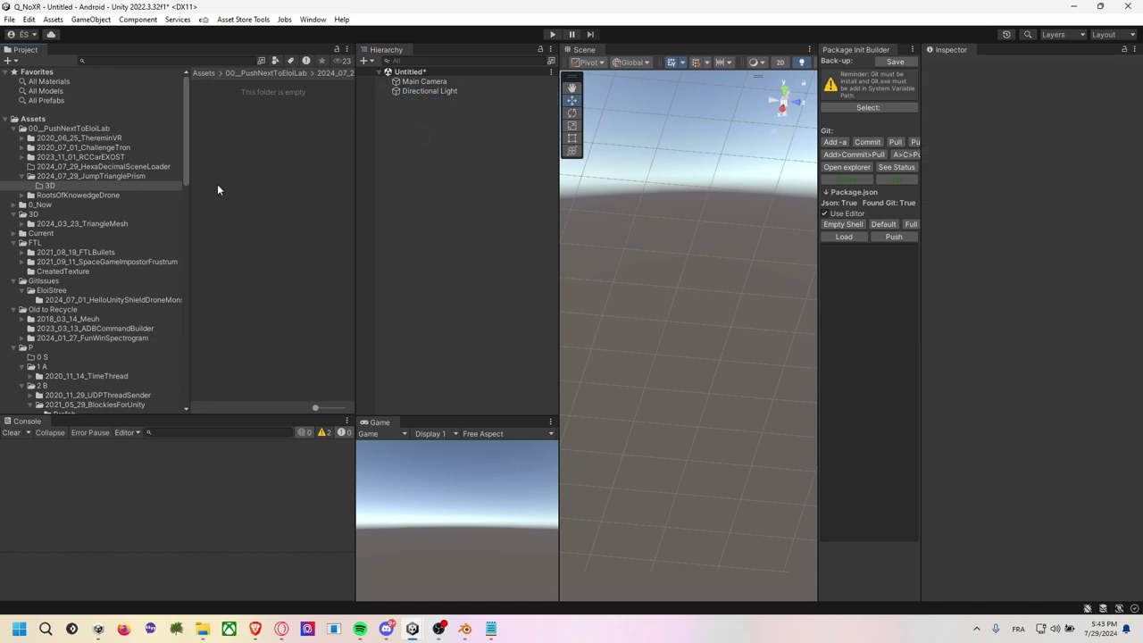
Confirm in Explorer that the 3D folder is empty, then return to Unity.
key("alt+Tab")
key("alt+Tab")
right_click(230, 157)
key("alt+Tab")
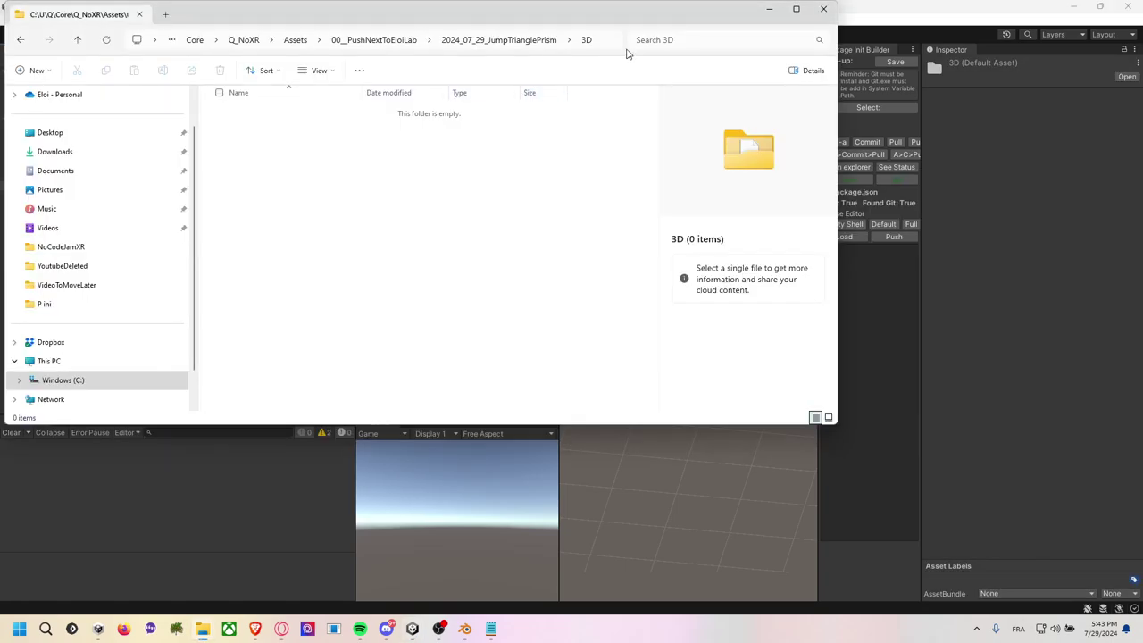
left_click(607, 41)
left_click(294, 498)
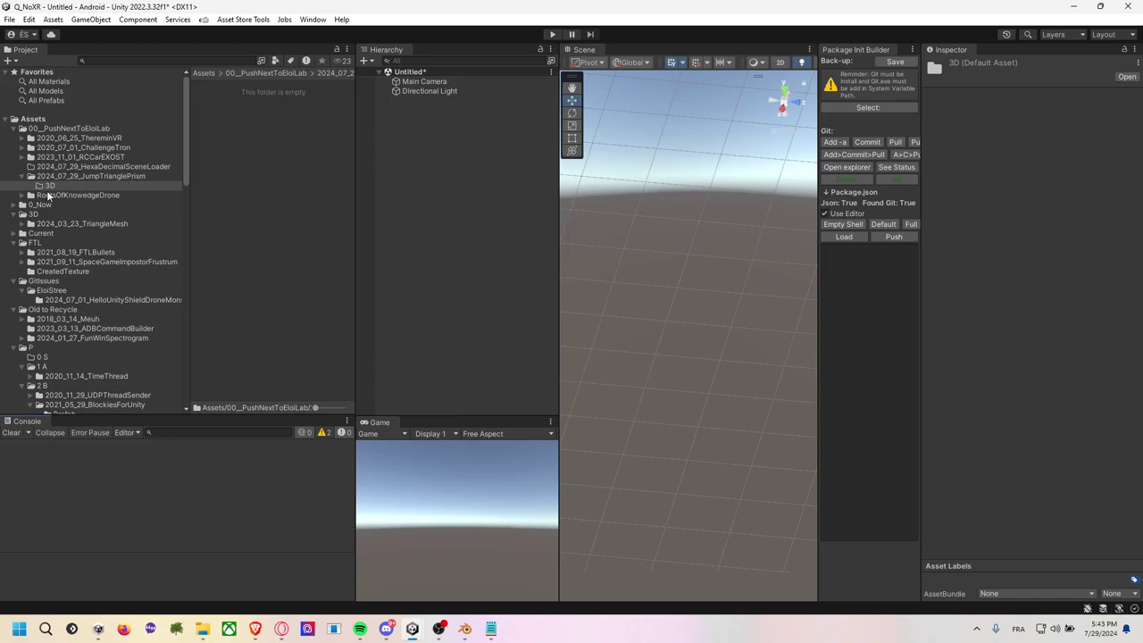
Start Save As in Blender and navigate to the pasted Unity 3D folder path.
key("alt+Tab")
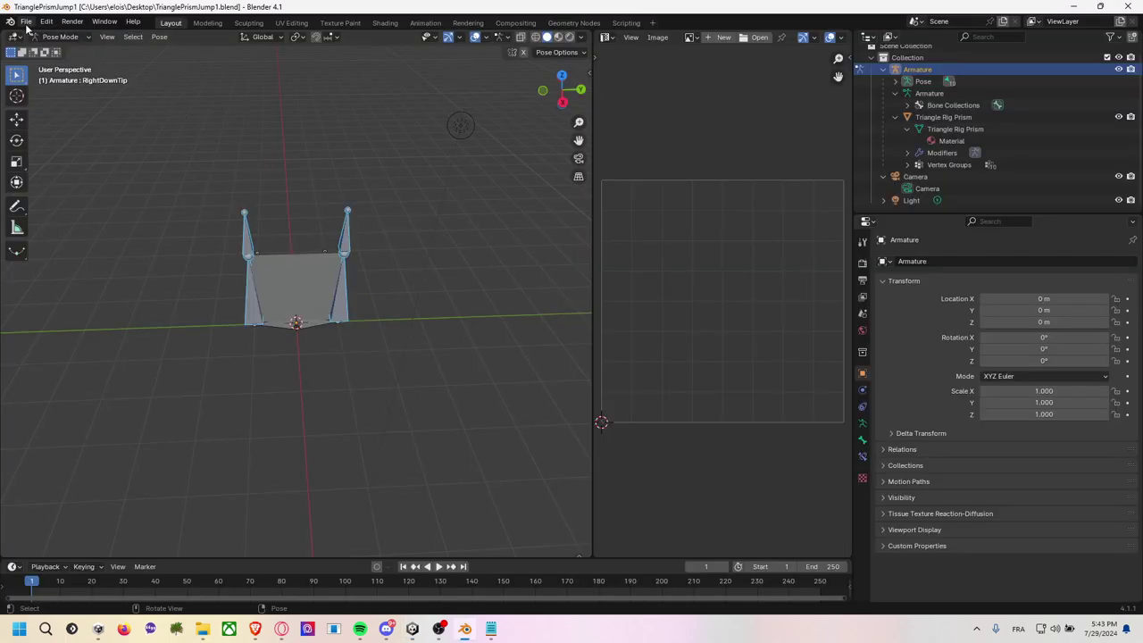
left_click(26, 20)
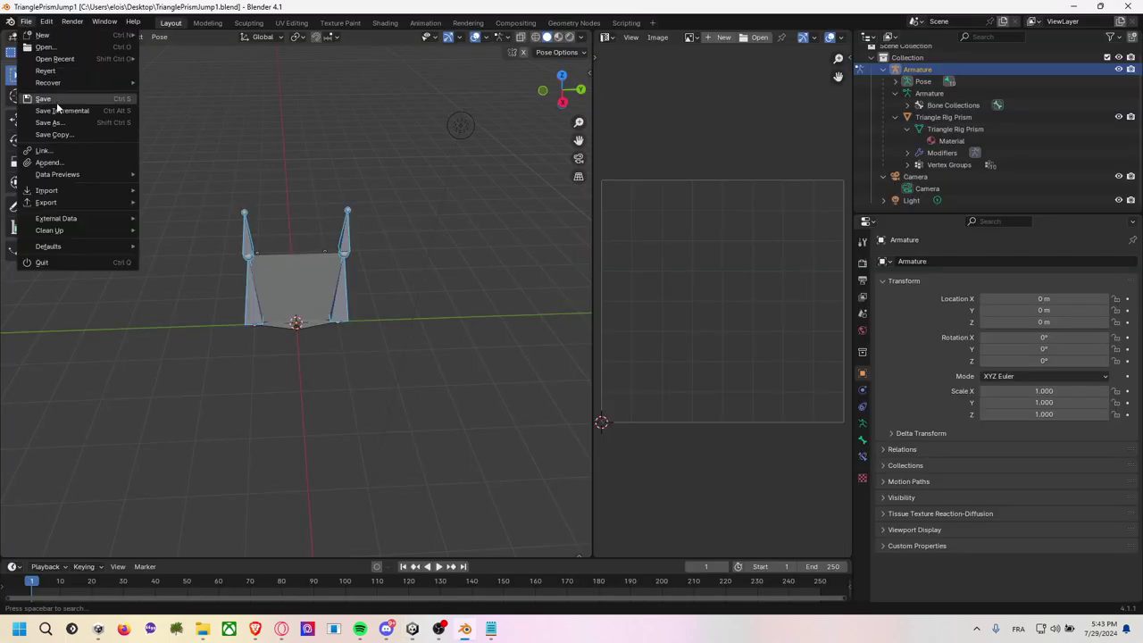
left_click(88, 123)
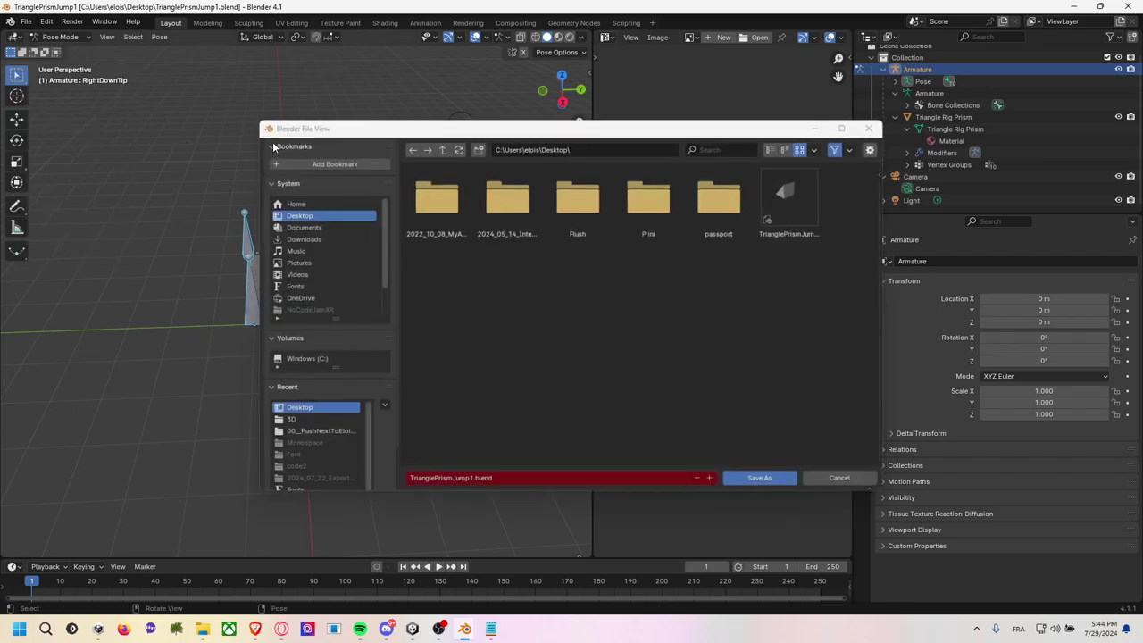
left_click(611, 149)
key("ctrl+v")
key("Return")
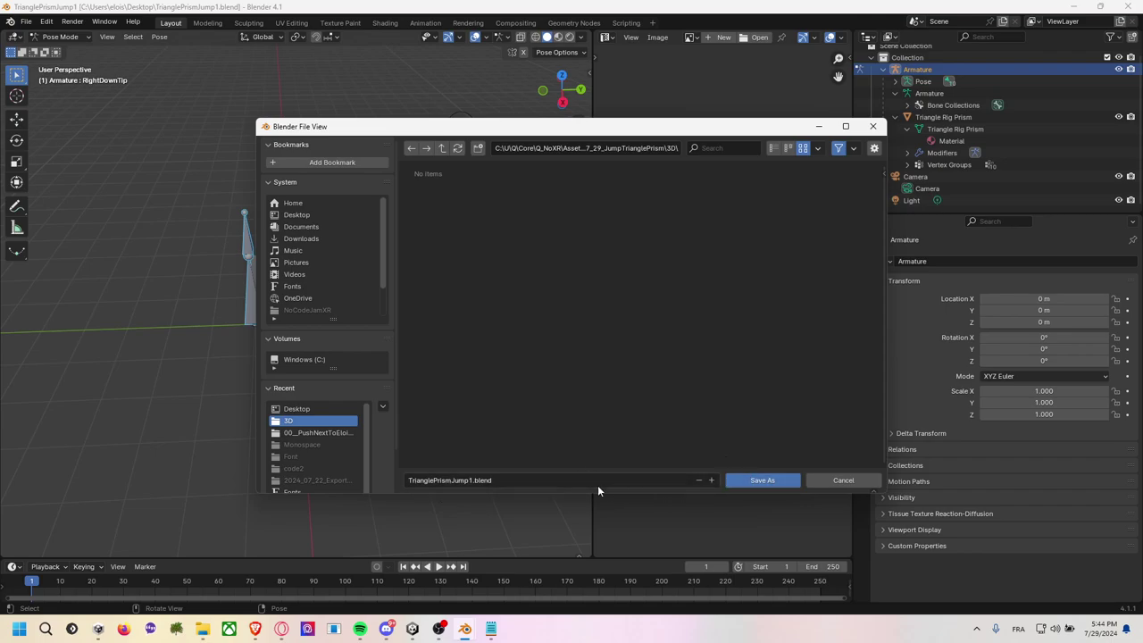
Name the file TrianglePrismJump.blend and save it in the 3D folder.
left_click(464, 481)
left_click(474, 480)
key("BackSpace")
key("BackSpace")
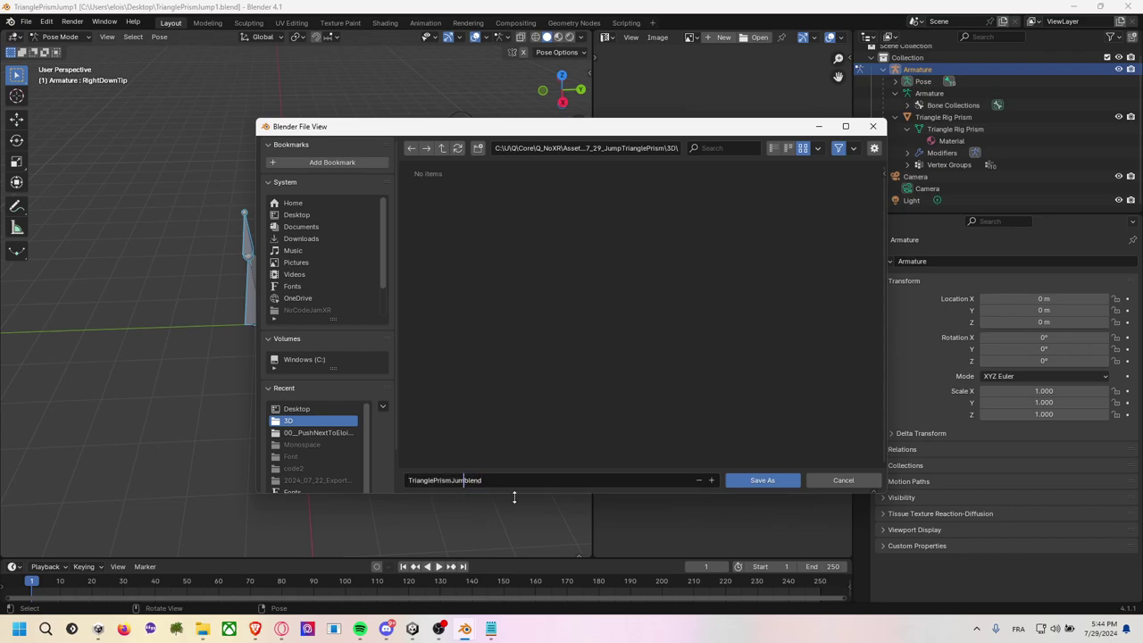
type("_")
left_click(745, 479)
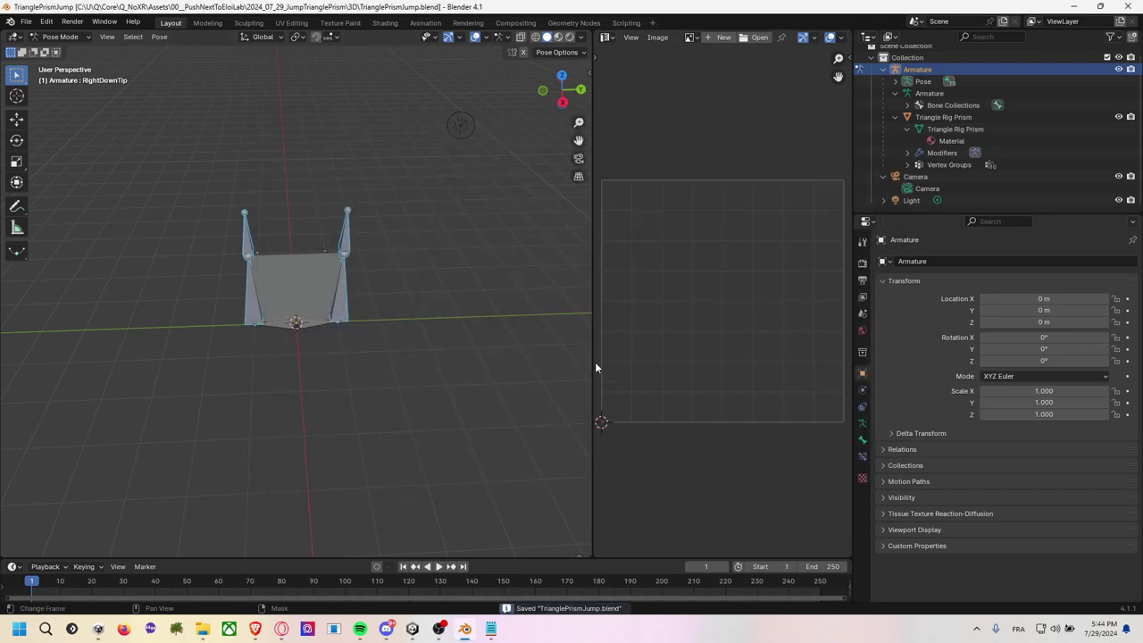
key("alt+Tab")
key("alt+Tab")
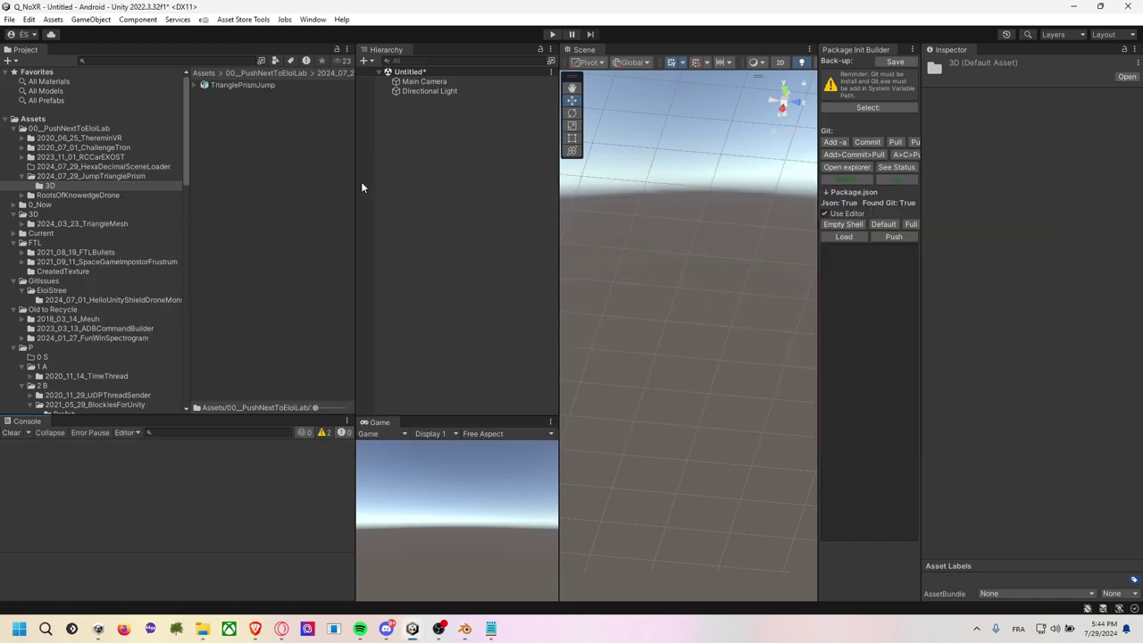
Drag the TrianglePrismJump model into the Unity scene and reveal its folder in Explorer.
left_click_drag(241, 85, 419, 170)
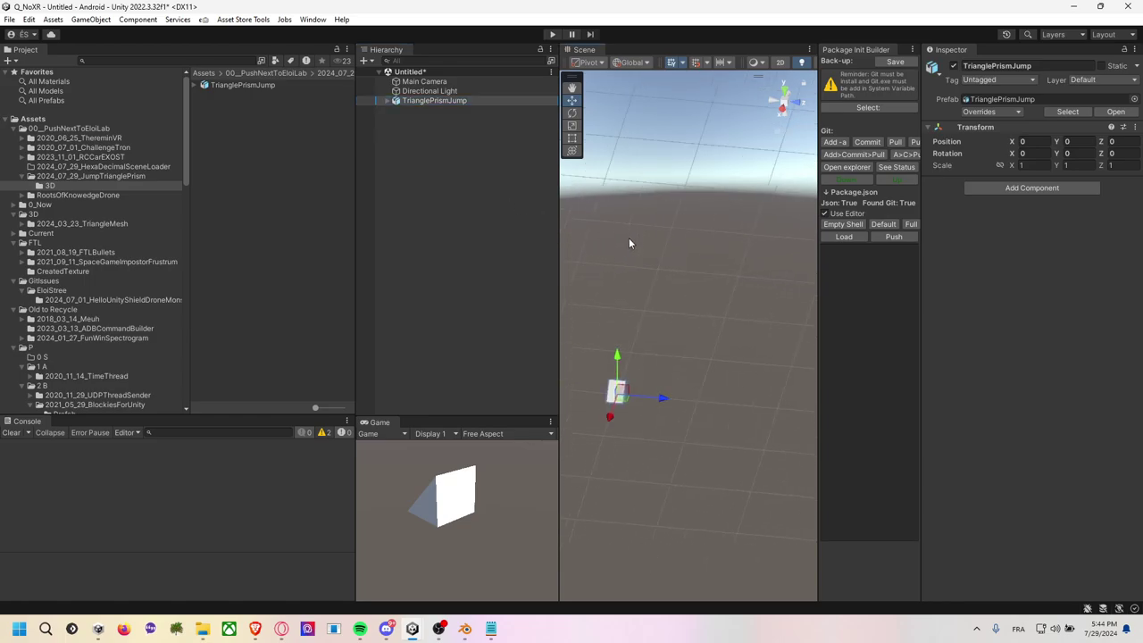
mouse_move(704, 371)
left_mouse_down("alt")
mouse_move(550, 313)
mouse_move(747, 313)
mouse_move(693, 307)
mouse_move(707, 302)
mouse_move(734, 353)
left_mouse_up("alt")
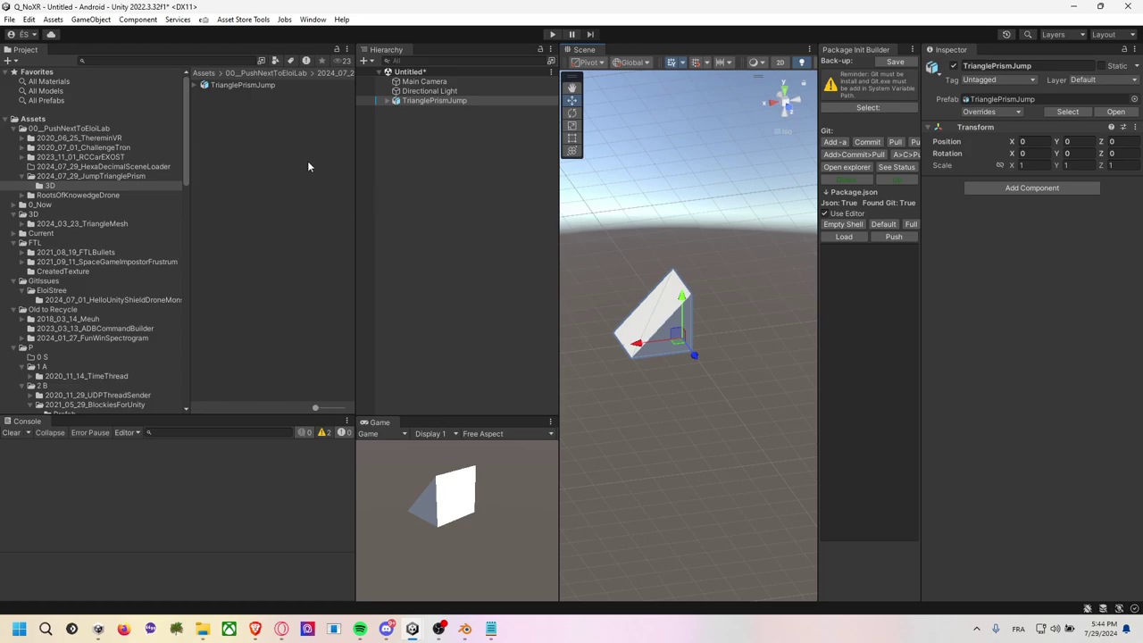
right_click(252, 110)
left_click(300, 131)
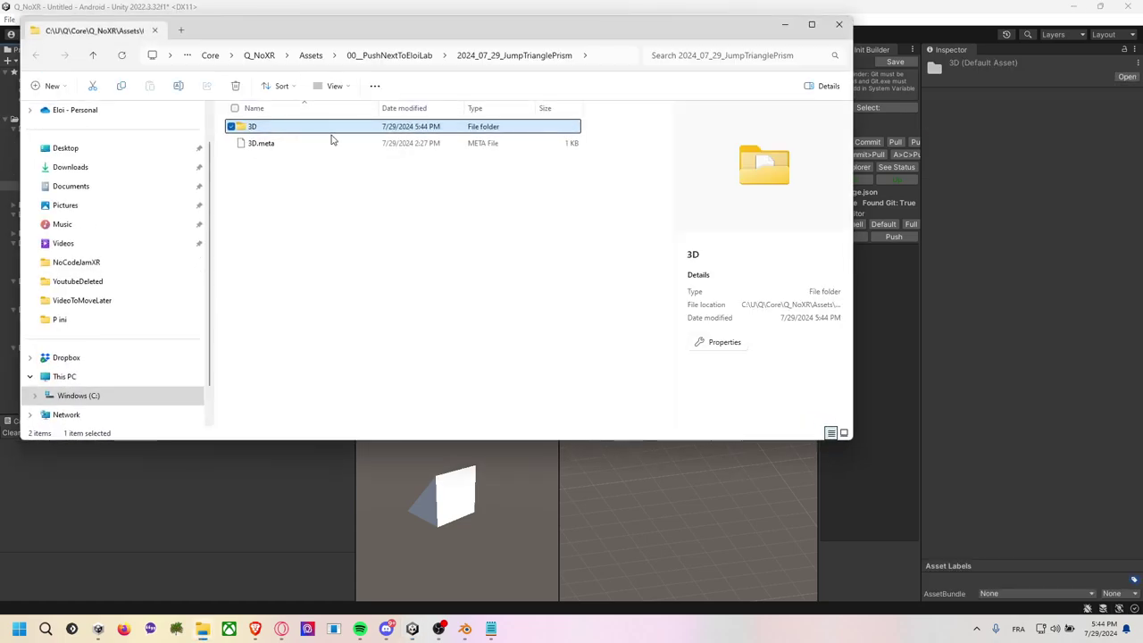
Check that TrianglePrismJump.blend is in the 3D folder, then return to Blender.
double_click(327, 130)
left_click(327, 130)
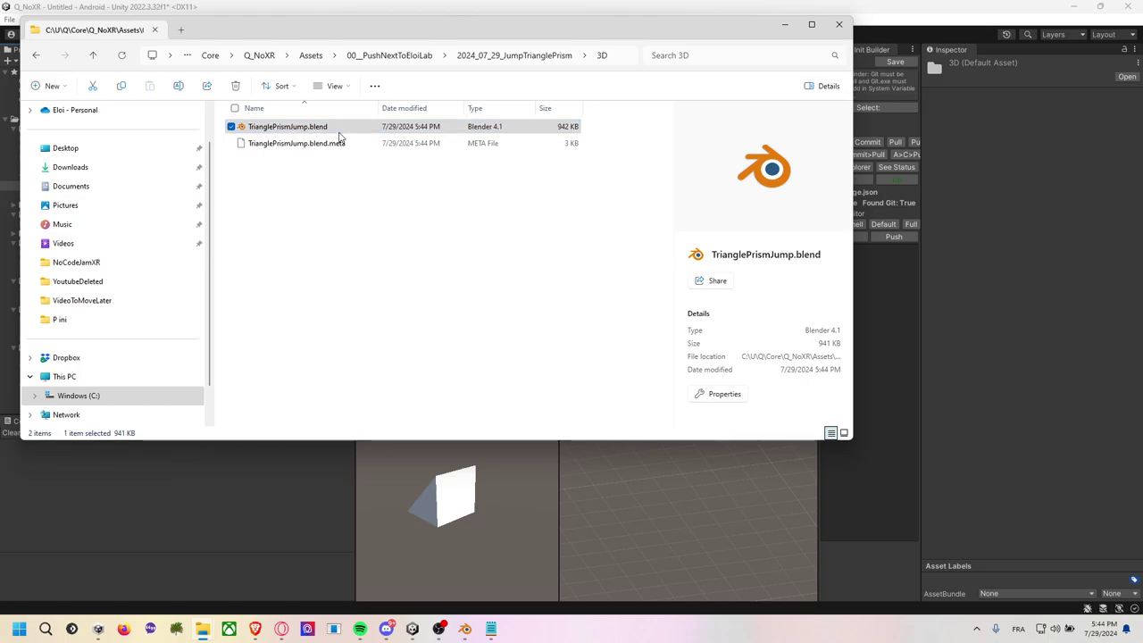
right_click(329, 134)
left_click(535, 316)
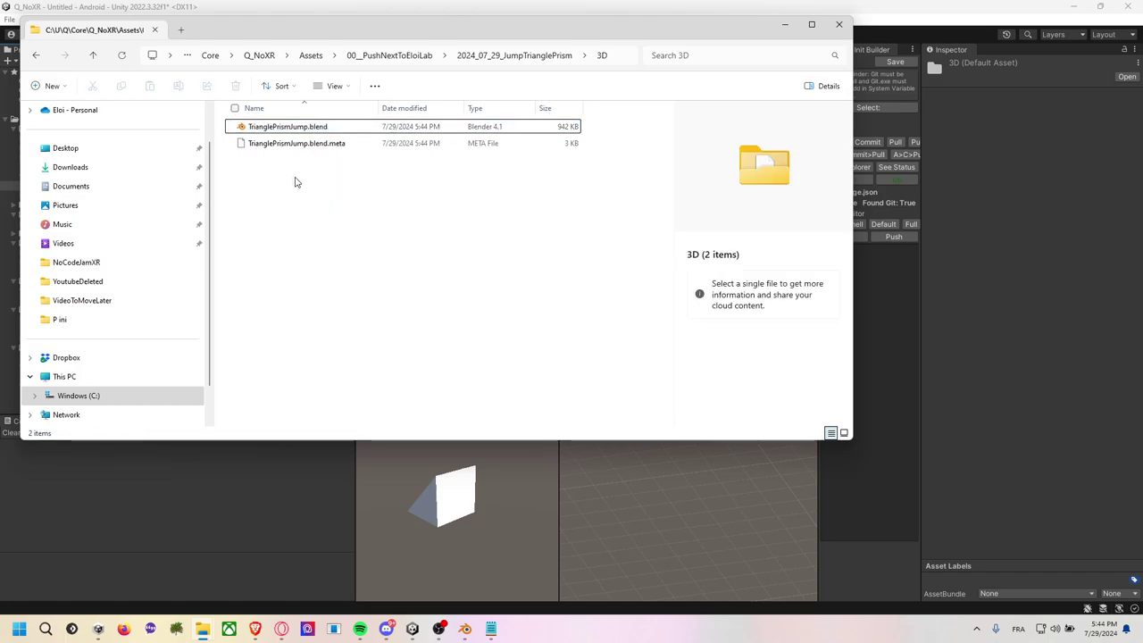
key("alt+Tab")
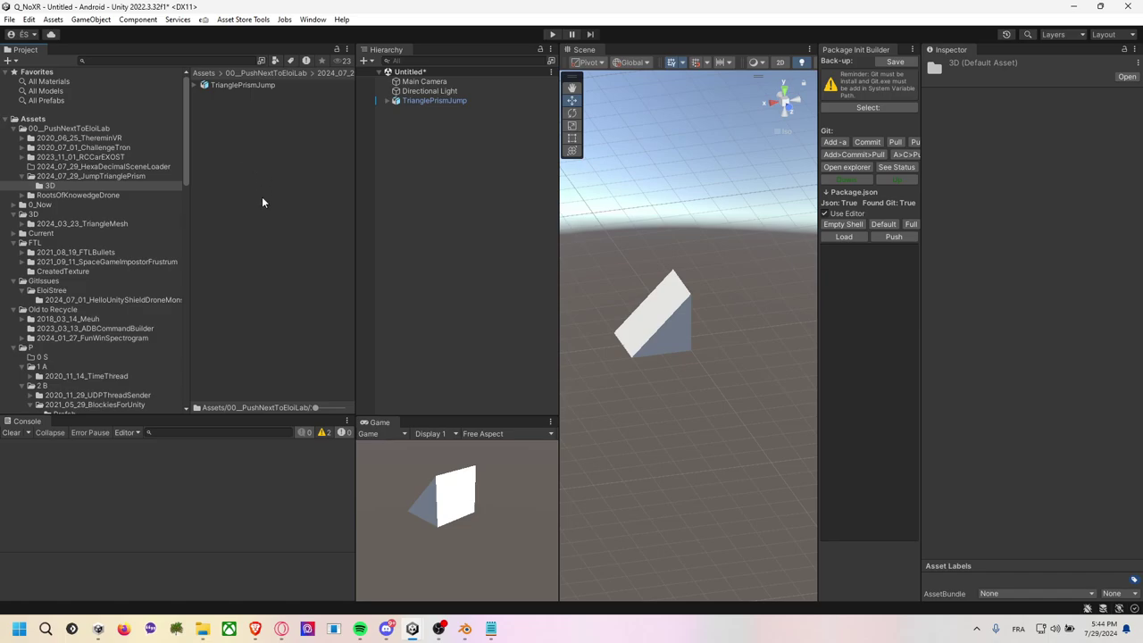
key("alt+Tab")
key("alt+Tab")
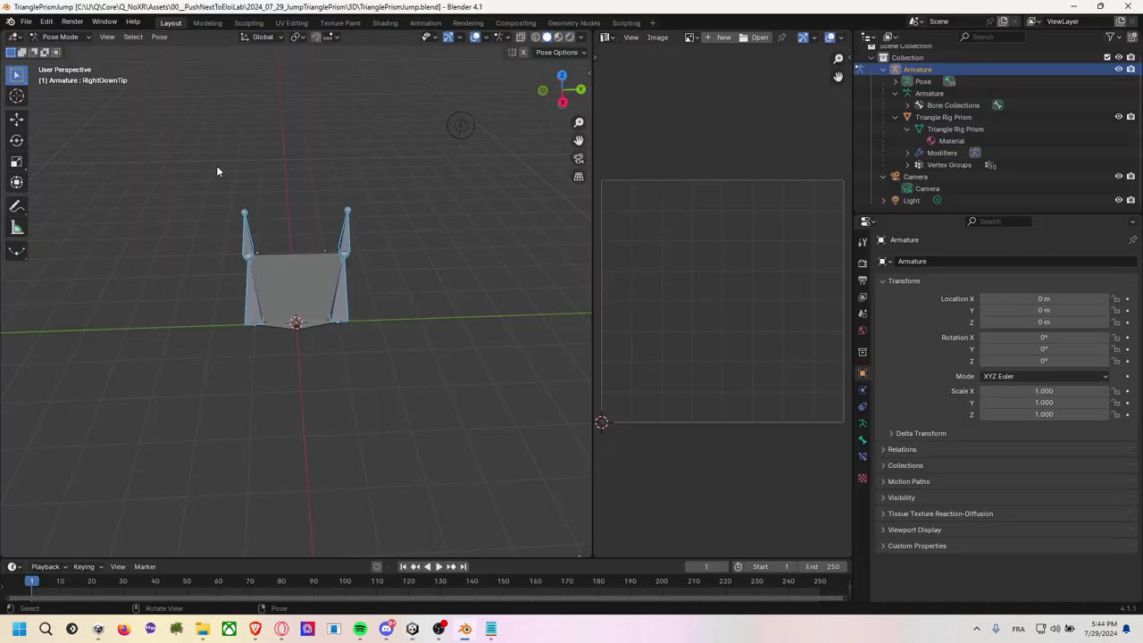
Export the rigged prism via File > Export > FBX as TrianglePrismJump.fbx into the 3D folder.
left_click(26, 22)
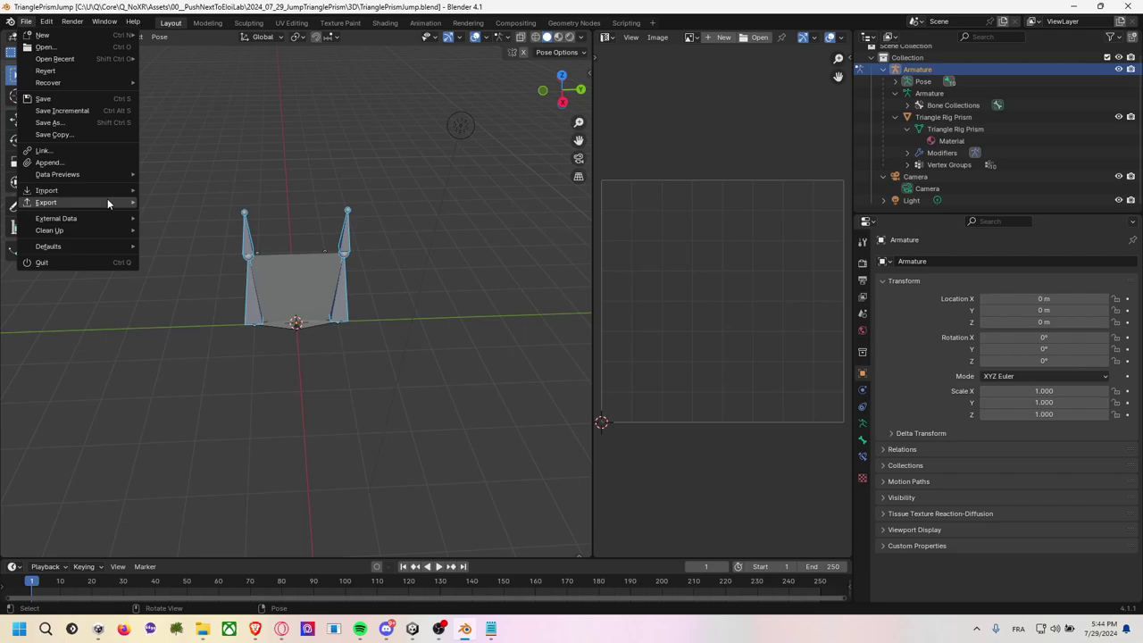
mouse_move(109, 200)
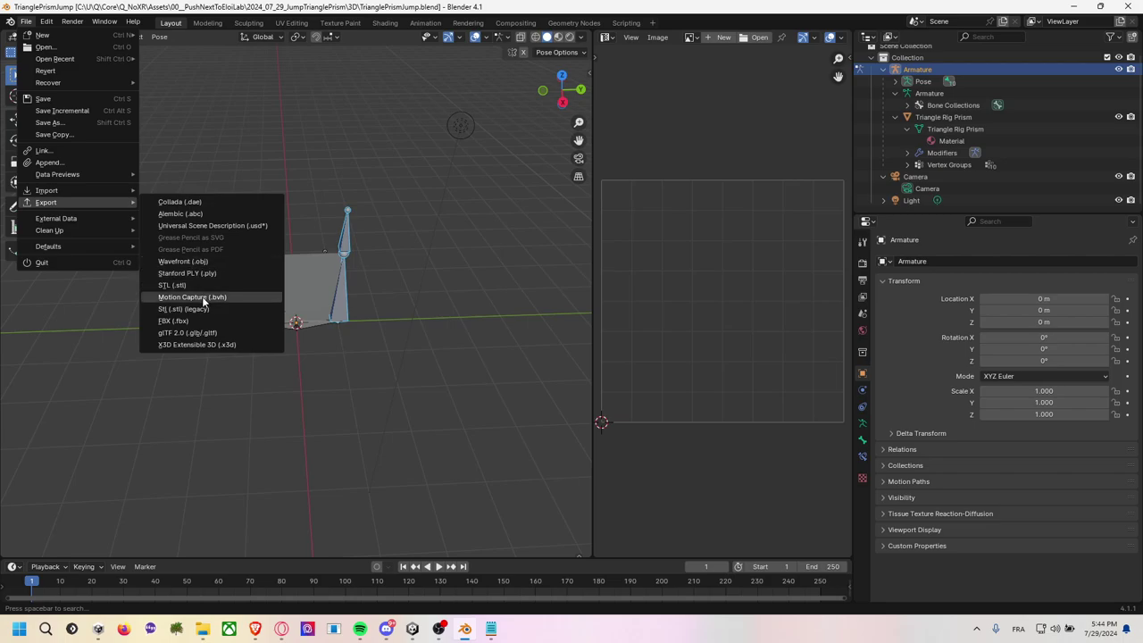
left_click(202, 321)
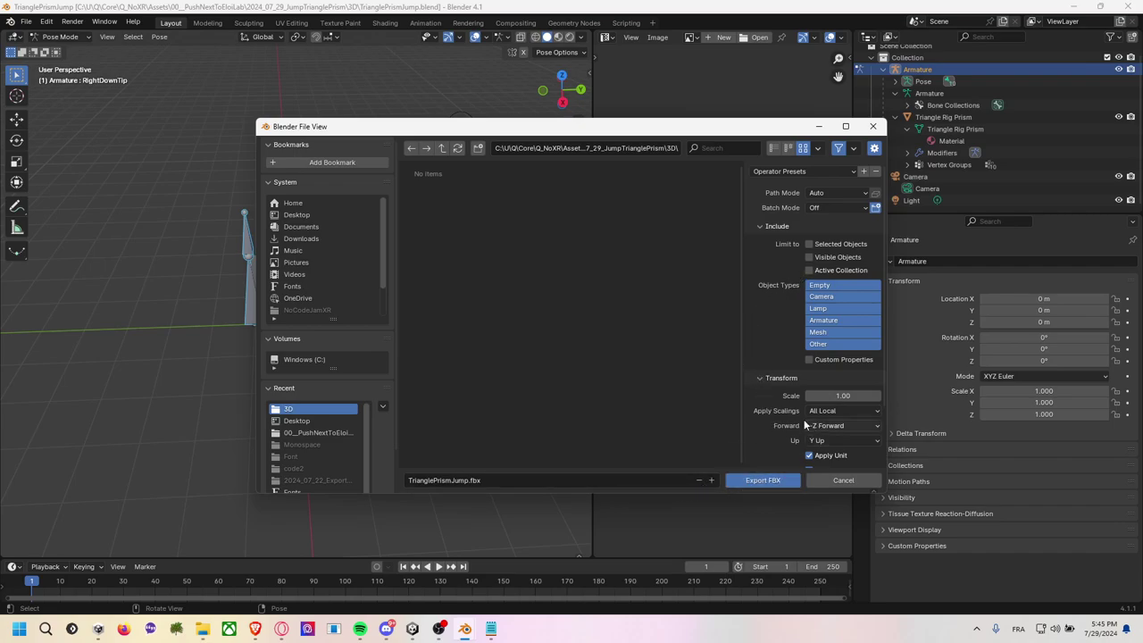
left_click(762, 480)
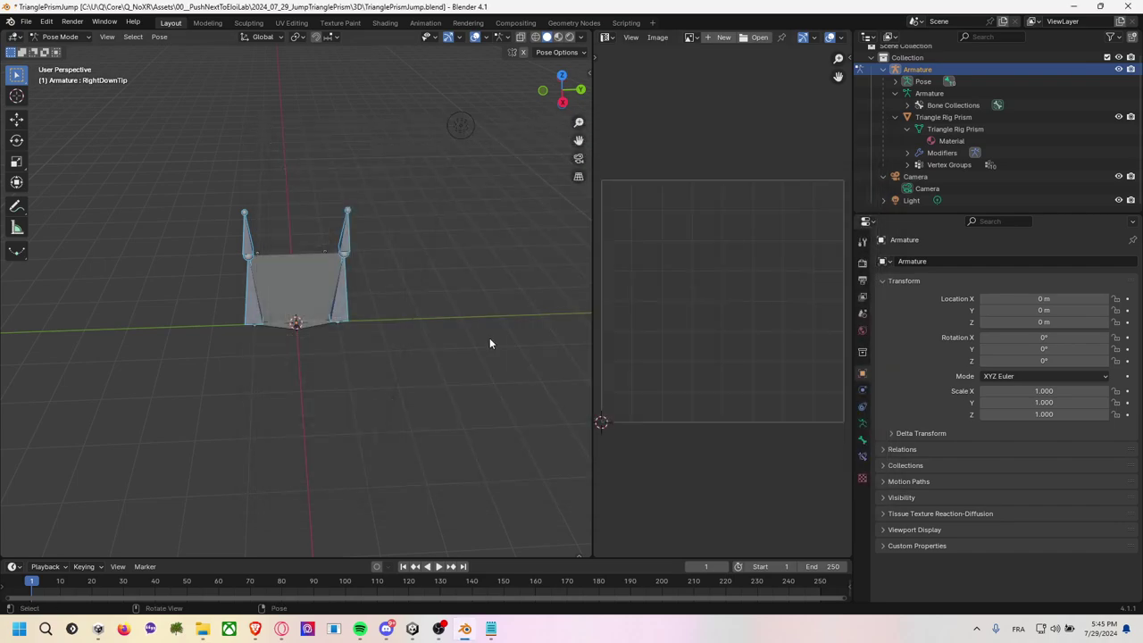
key("alt+Tab")
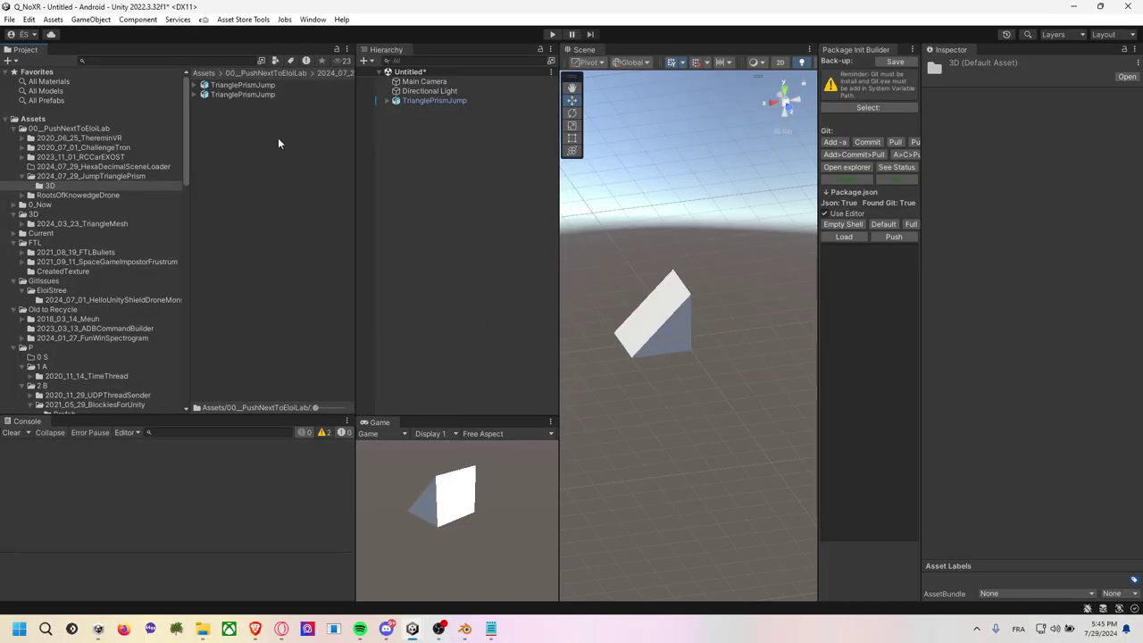
Add another TrianglePrismJump copy to the scene, then zip TrianglePrismJump.blend into TrianglePrismJump.zip.
left_click_drag(256, 96, 440, 212)
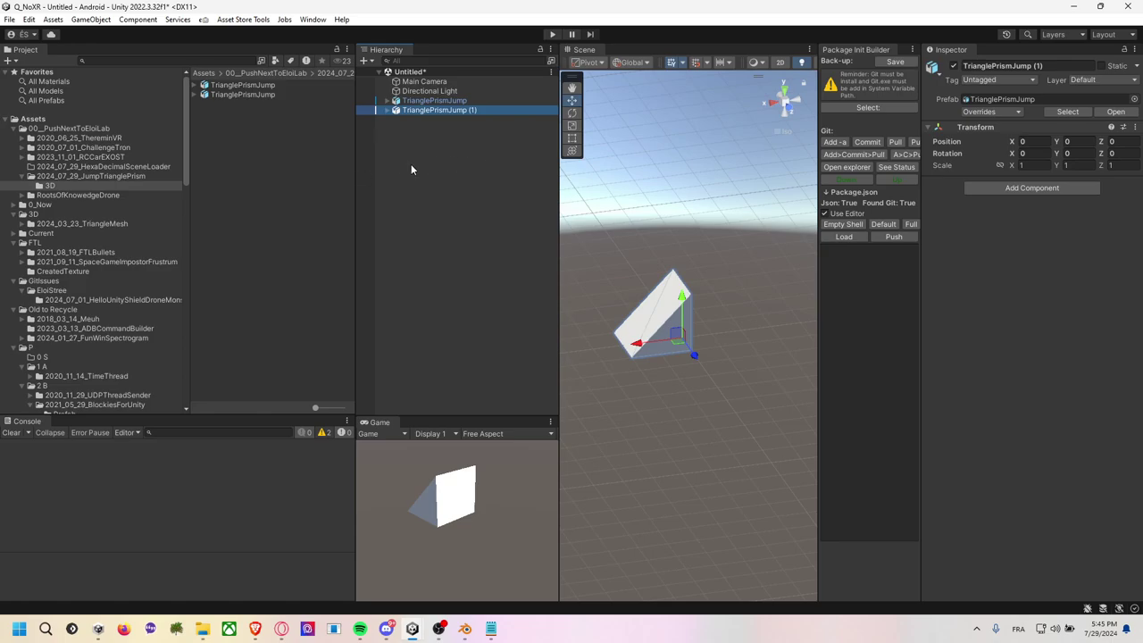
key("alt+Tab")
key("alt+Tab")
key("alt+Tab")
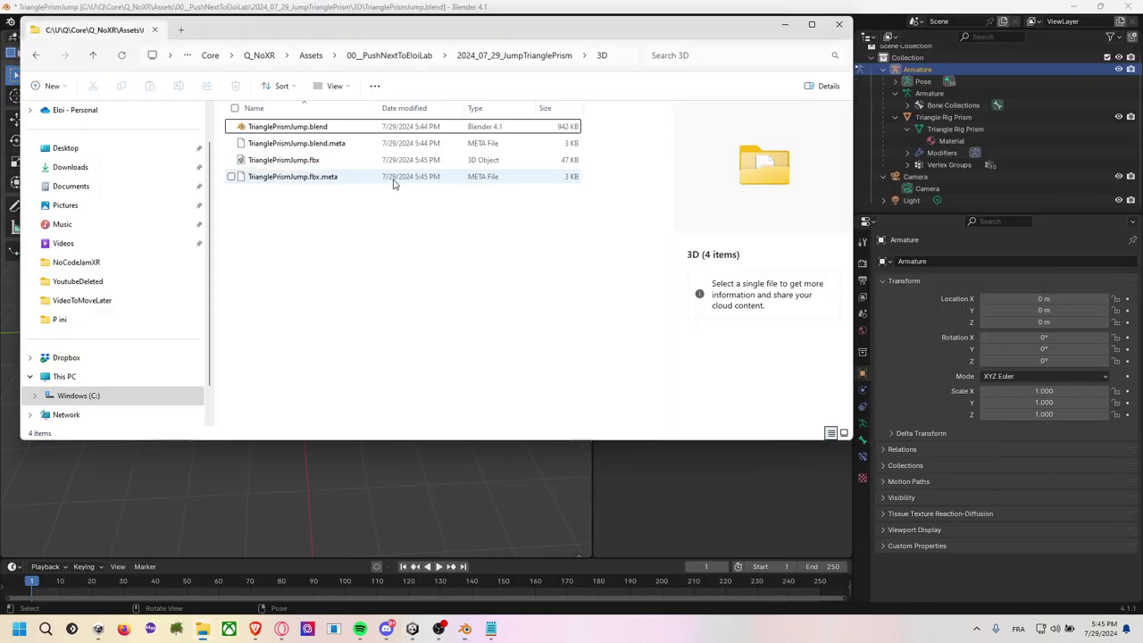
left_click(294, 127)
right_click(298, 128)
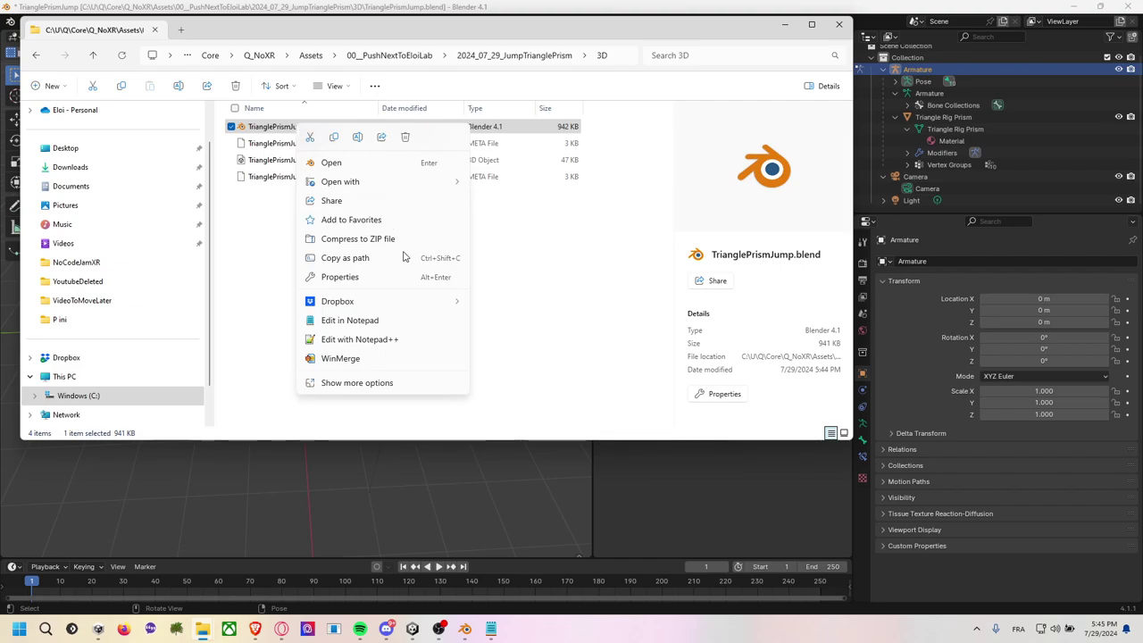
mouse_move(418, 307)
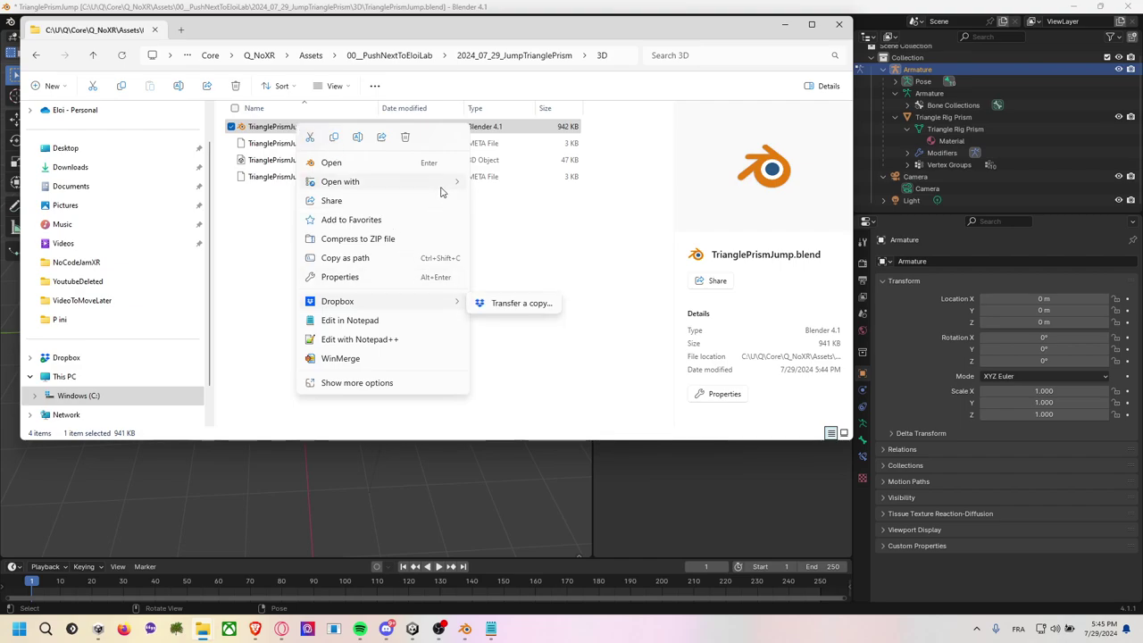
mouse_move(441, 187)
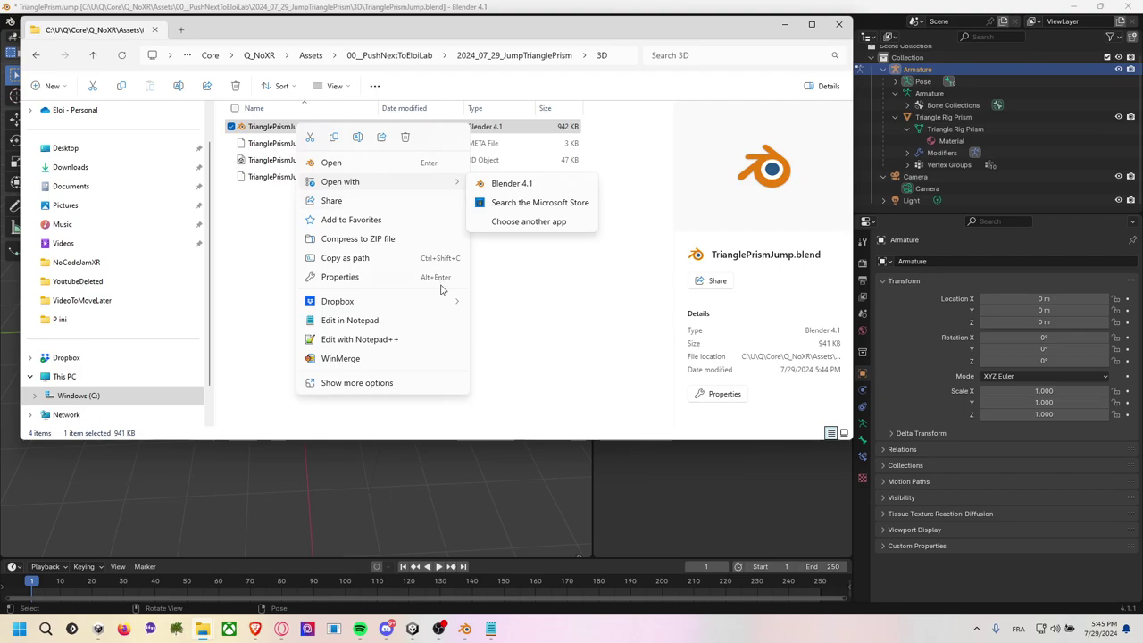
left_click(437, 384)
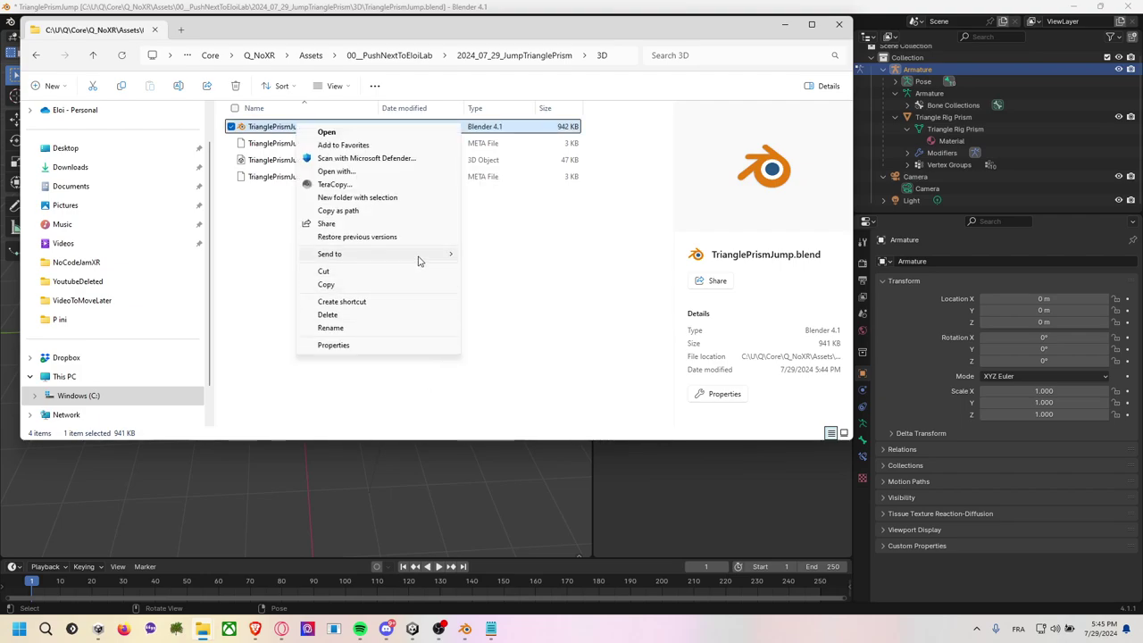
mouse_move(449, 255)
left_click(500, 273)
key("Return")
Delete the original TrianglePrismJump.blend from the 3D folder.
left_click(366, 287)
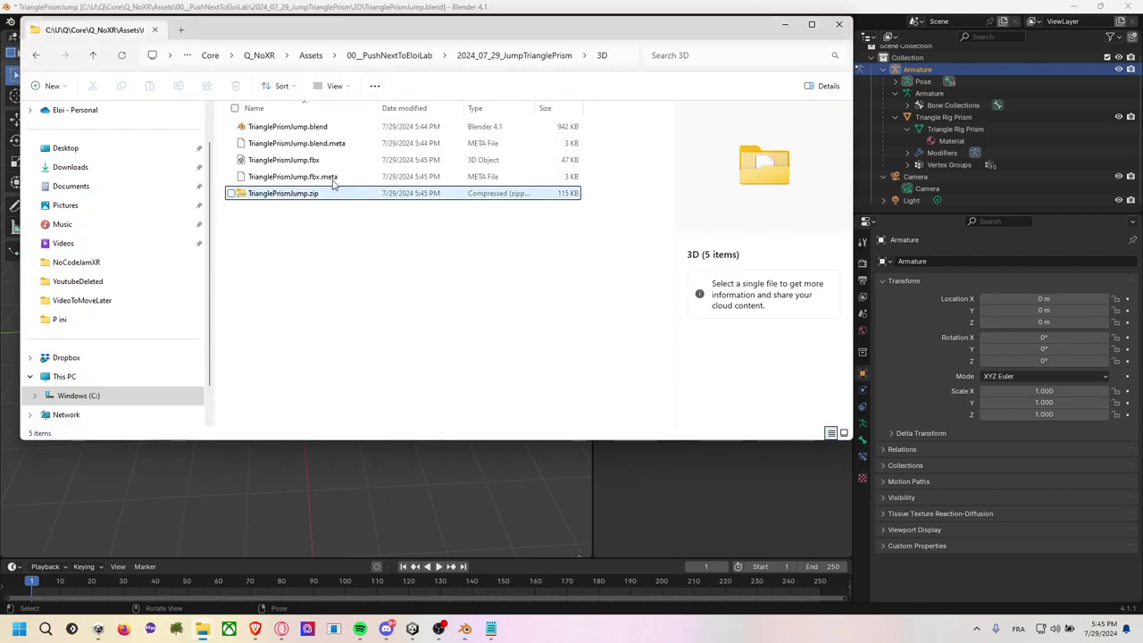
left_click(308, 128)
key("Delete")
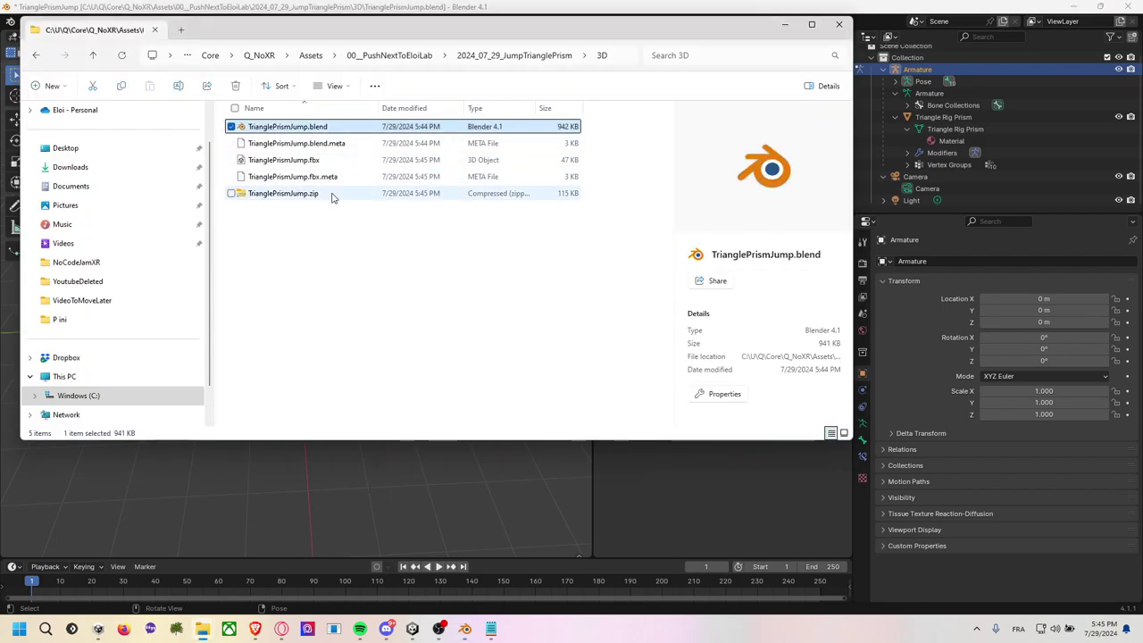
Cancel Blender's close prompt, widen the Image editor and return the prism to Object Mode.
left_click(1127, 6)
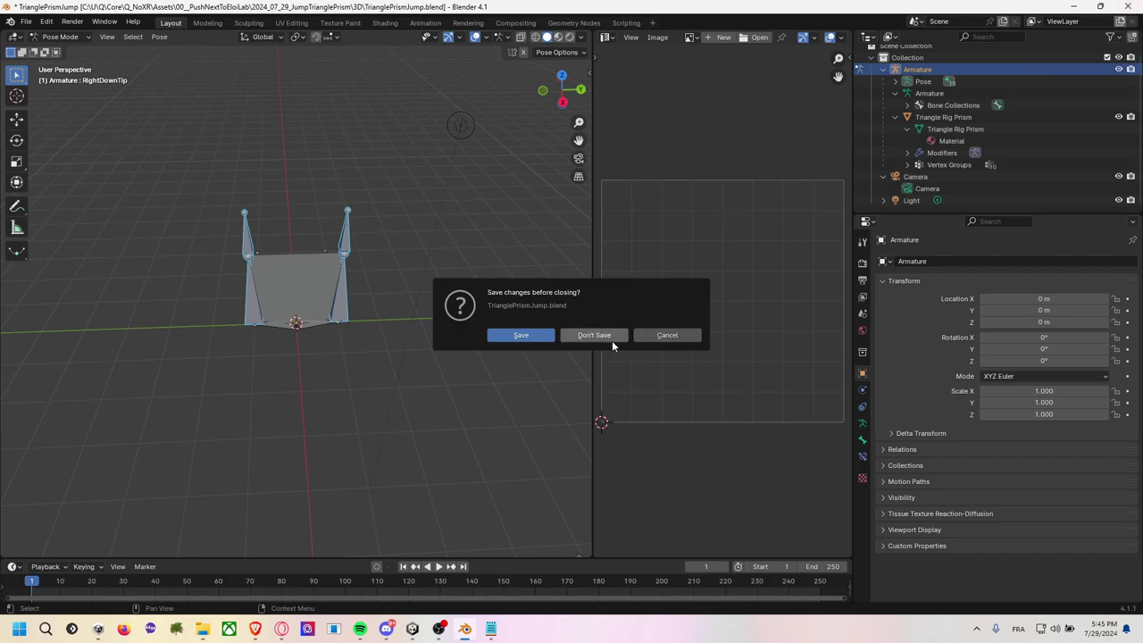
left_click(673, 337)
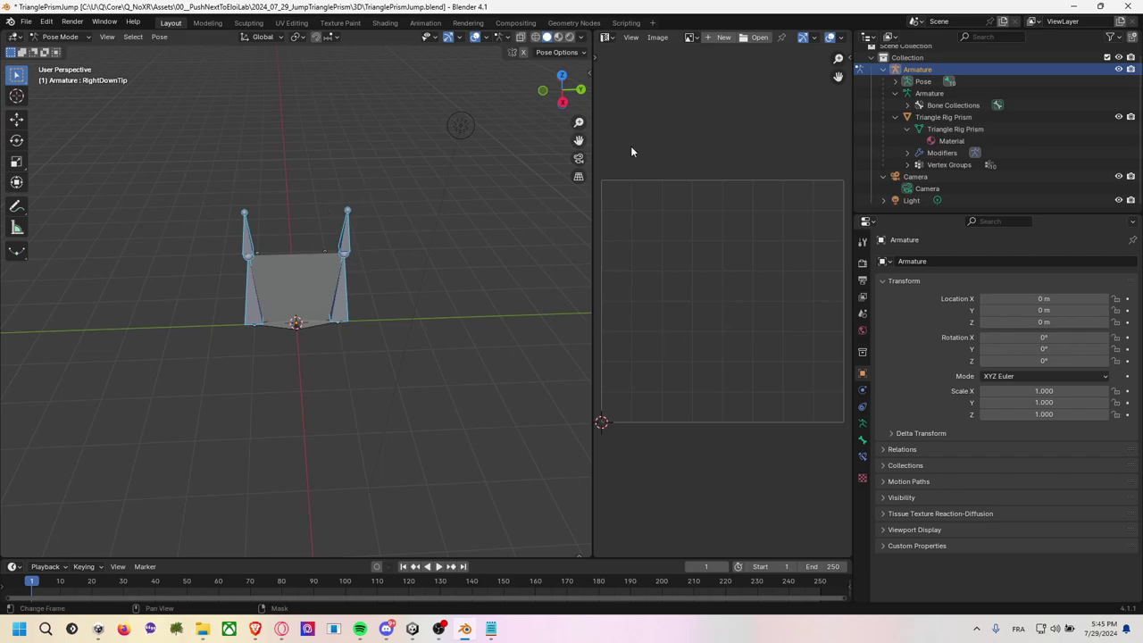
left_click_drag(593, 172, 472, 178)
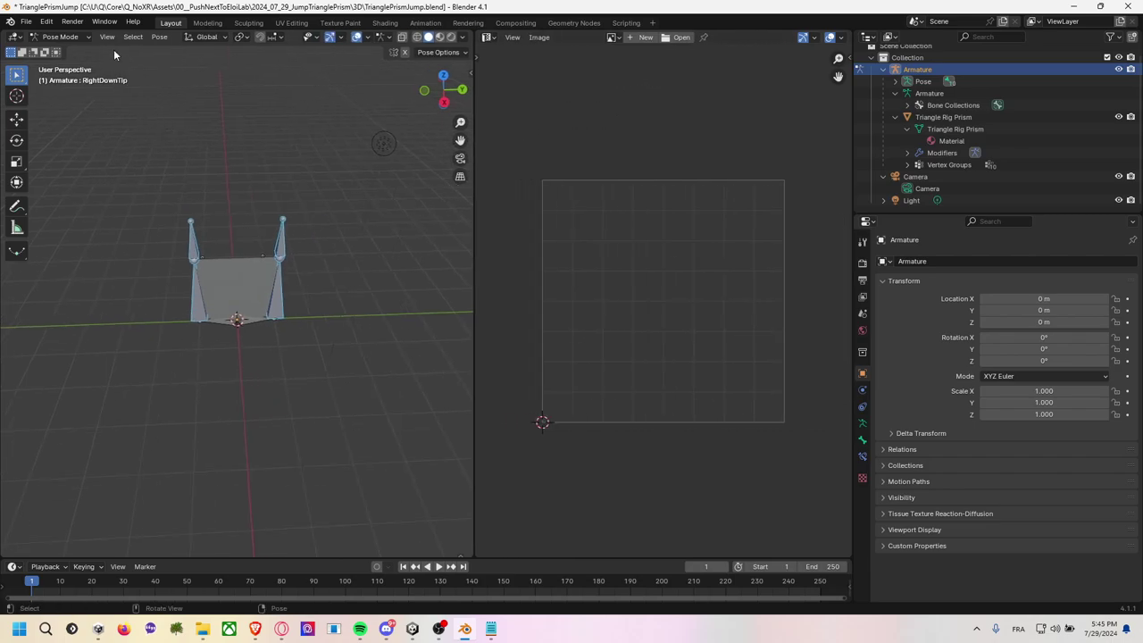
left_click(60, 36)
left_click(67, 45)
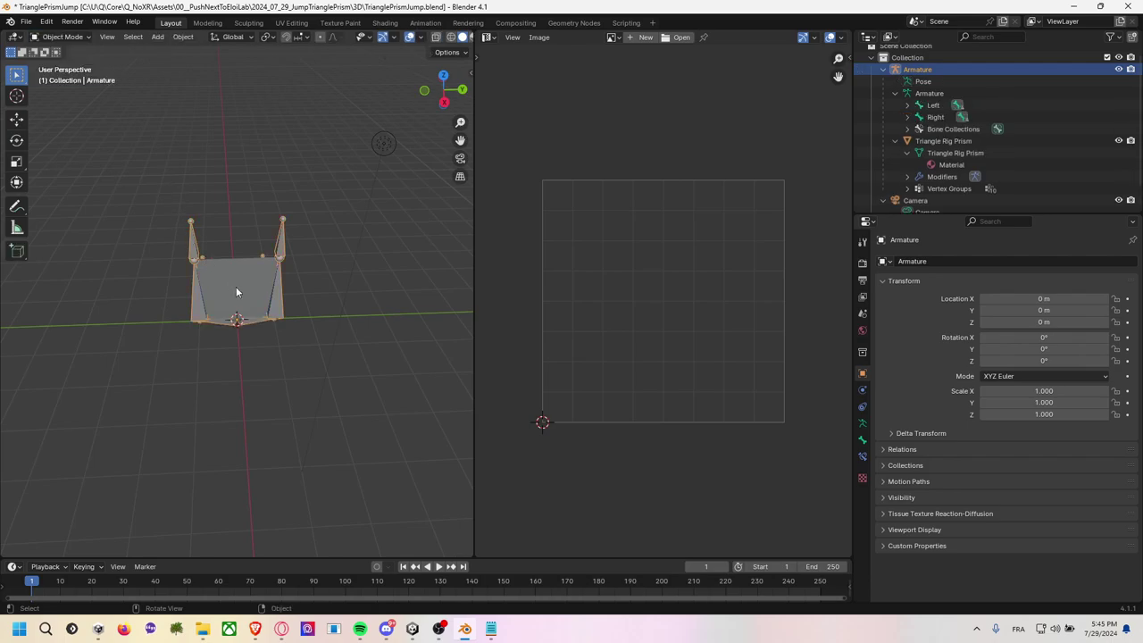
left_click(236, 287)
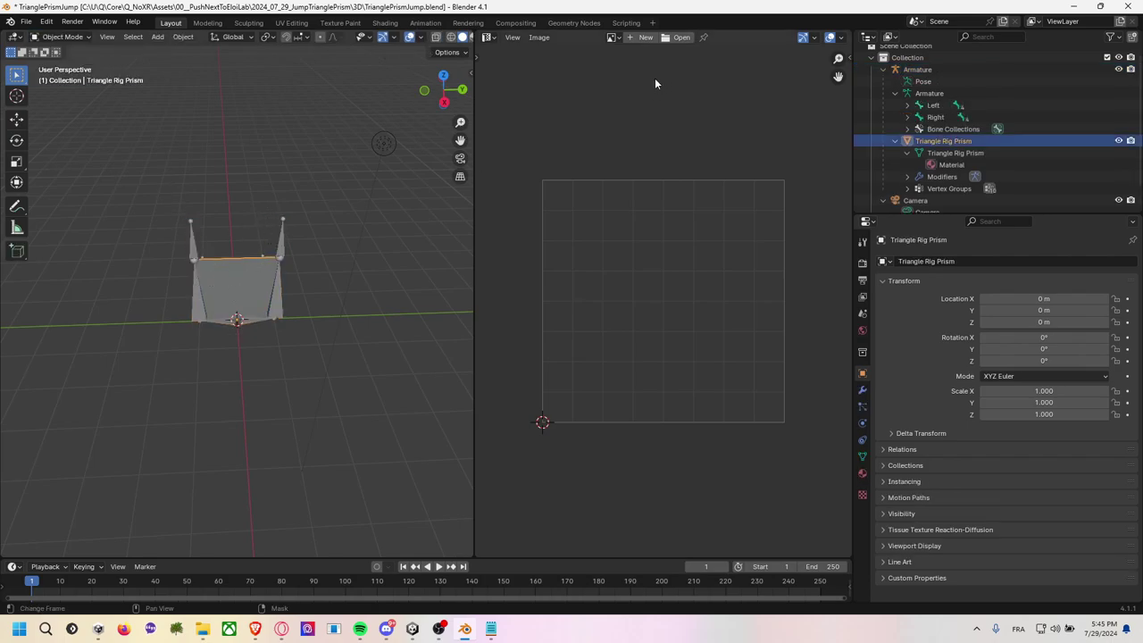
left_click(487, 36)
key("Escape")
Select all objects and toggle into Edit Mode and back to Object Mode.
key("a")
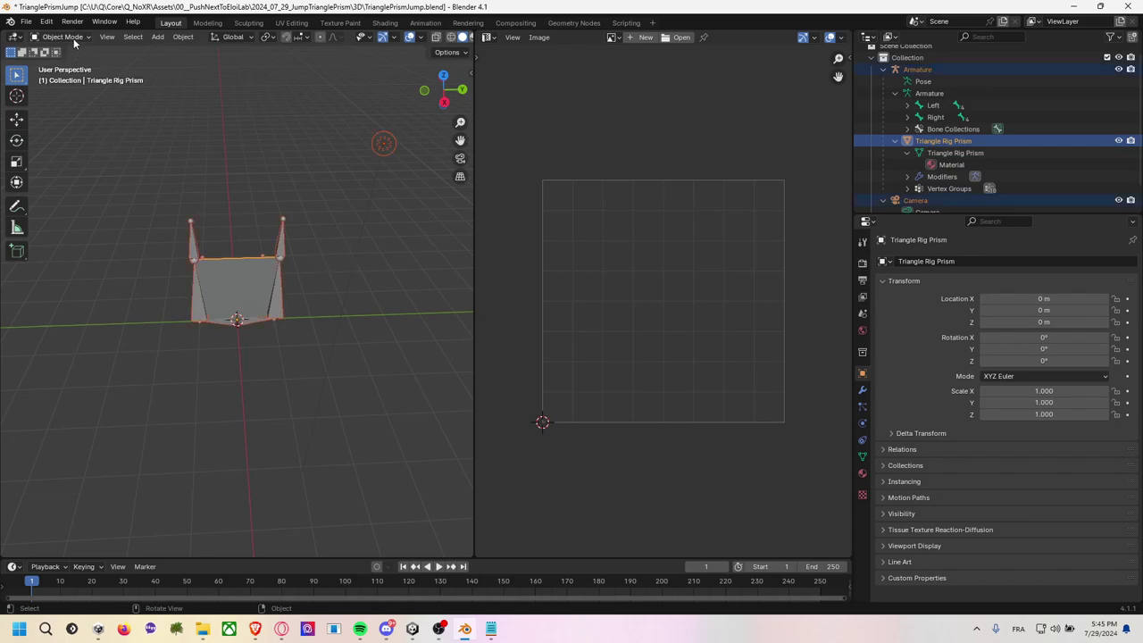
left_click(74, 39)
left_click(75, 64)
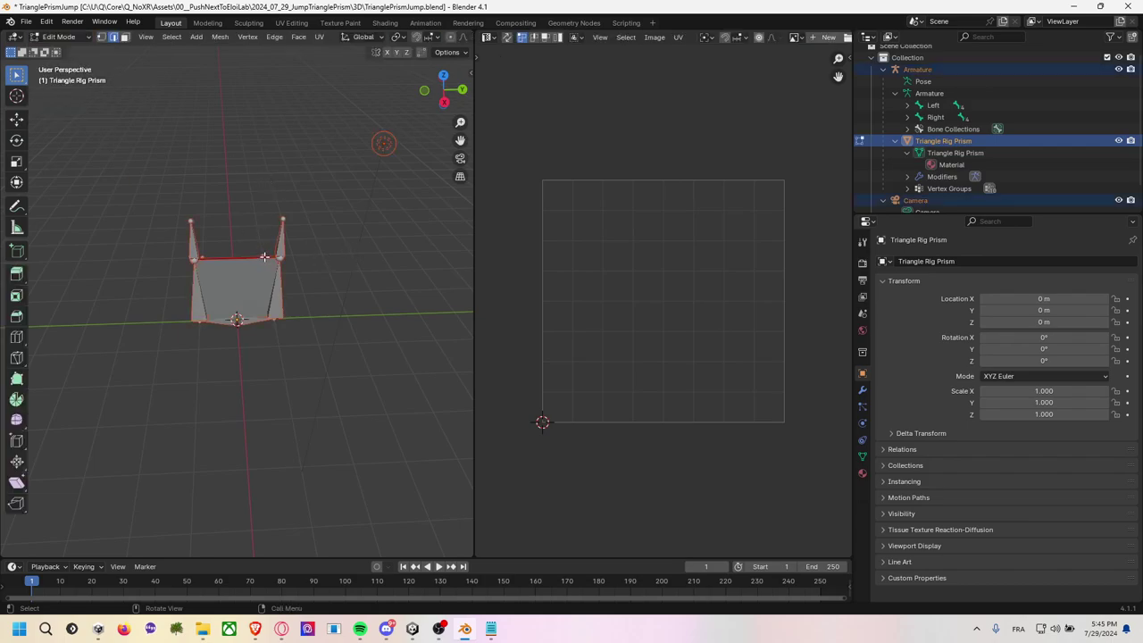
left_click(58, 37)
left_click(58, 36)
left_click(58, 37)
left_click(62, 48)
Delete the light and the camera, then reselect the Triangle Rig Prism mesh.
left_click(383, 144)
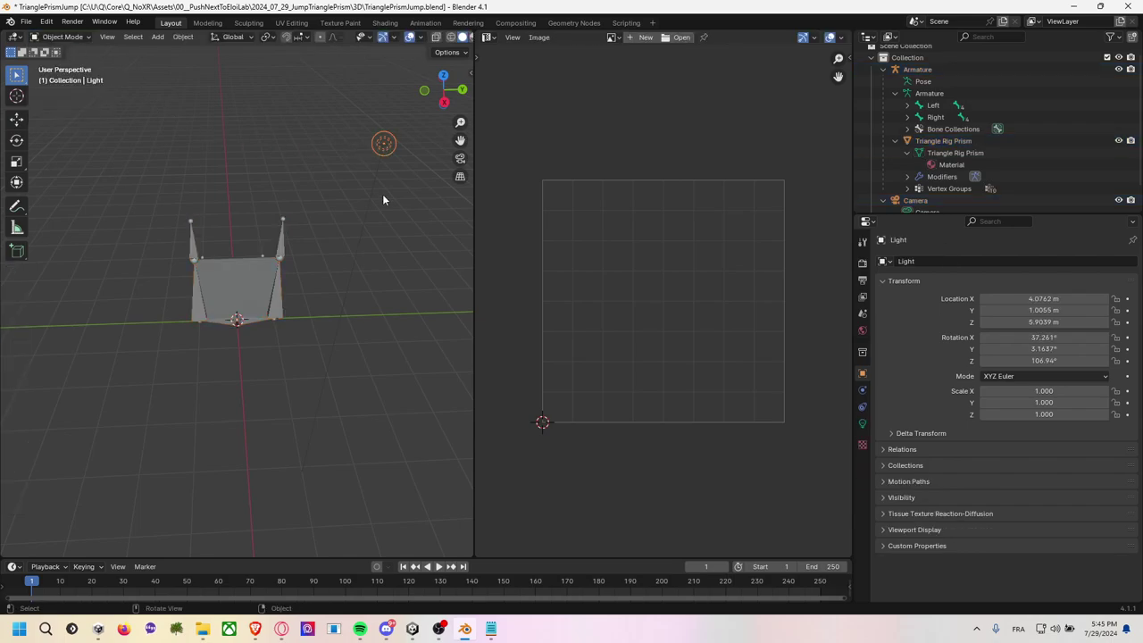
key("Delete")
scroll(349, 200, "down", 8)
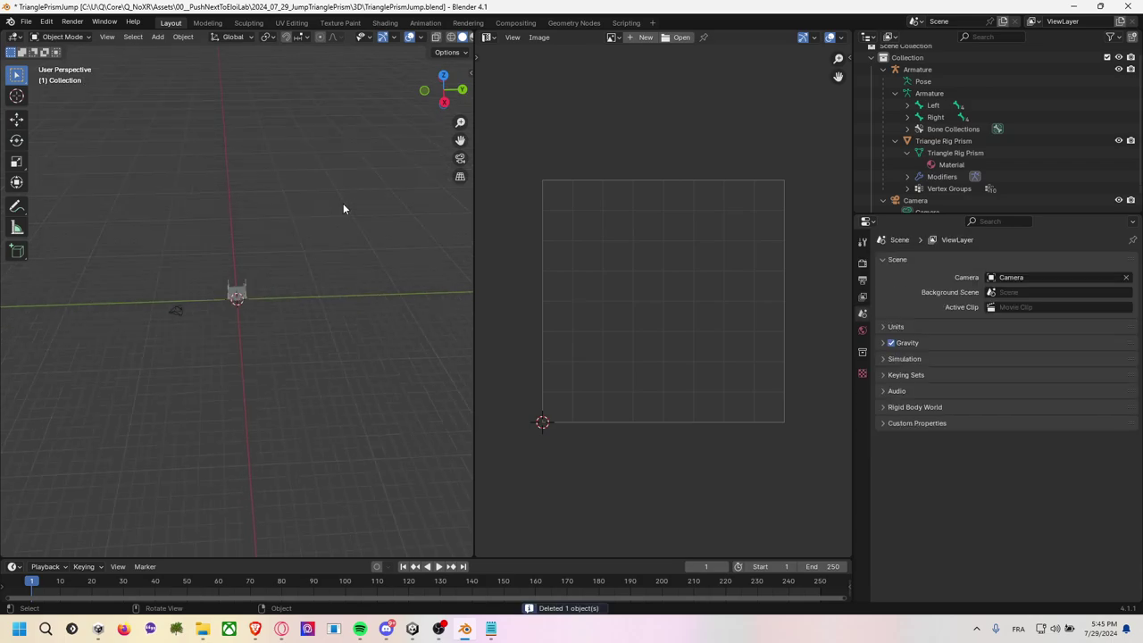
left_click(189, 307)
key("Delete")
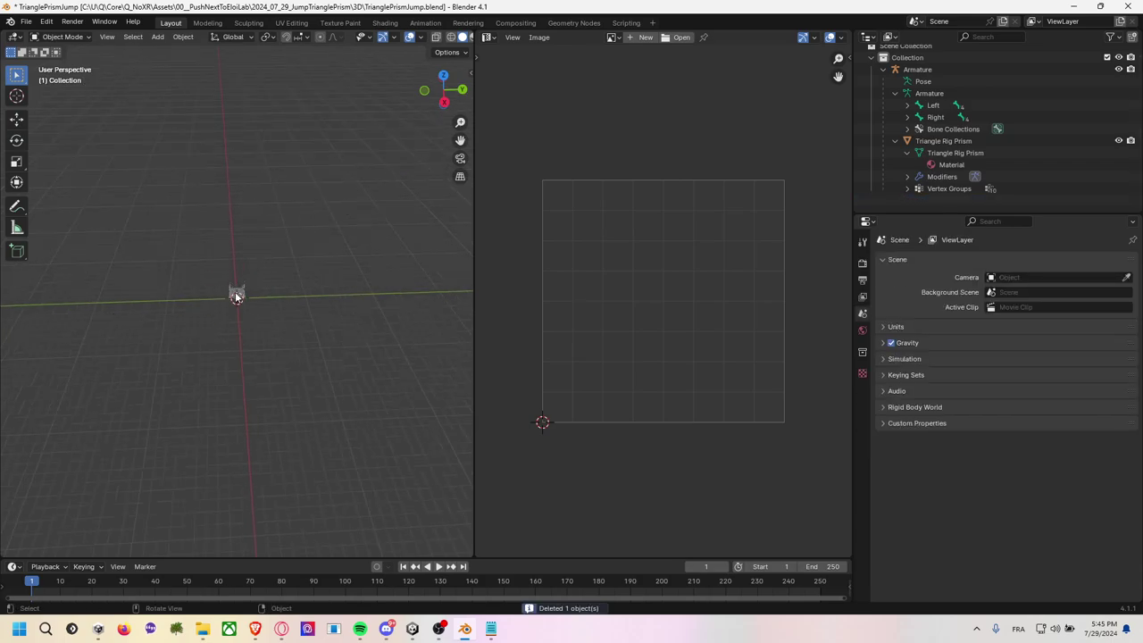
scroll(235, 305, "up", 4)
scroll(235, 299, "up", 3)
left_click(256, 271)
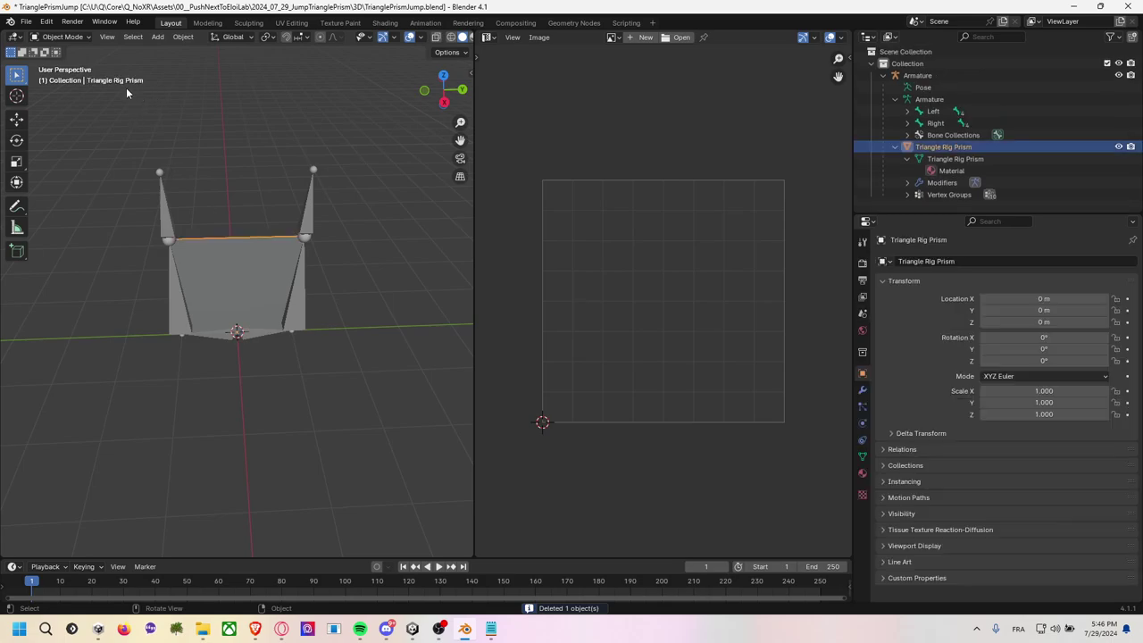
Put the prism in Edit Mode, select all faces and open UV > Export UV Layout.
left_click(60, 36)
left_click(55, 59)
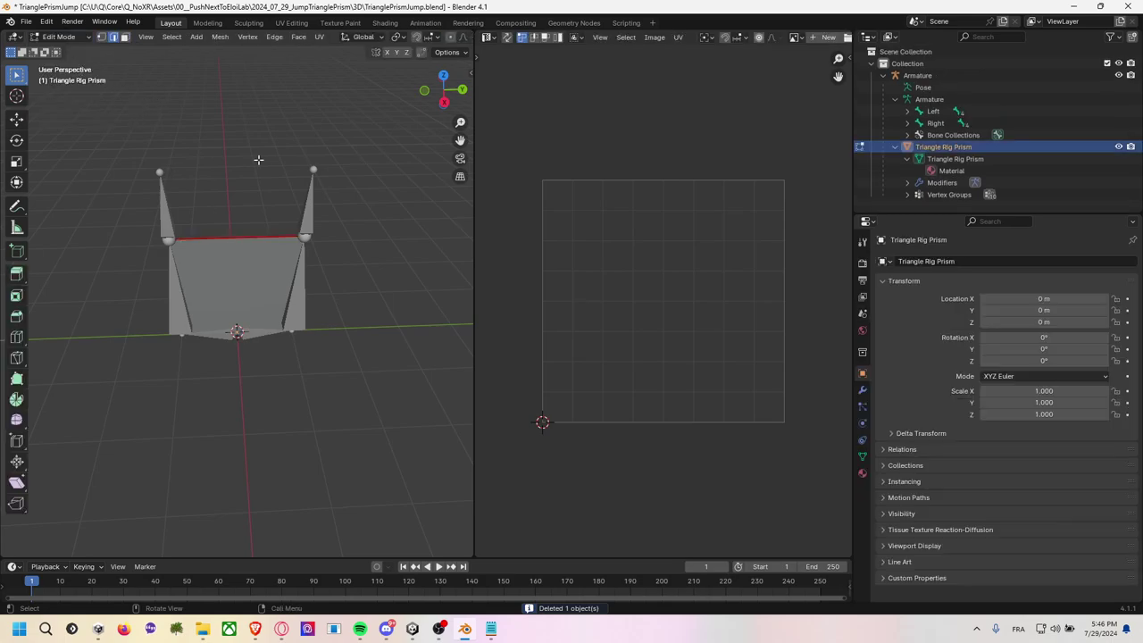
middle_click_drag(258, 160, 268, 167)
key("a")
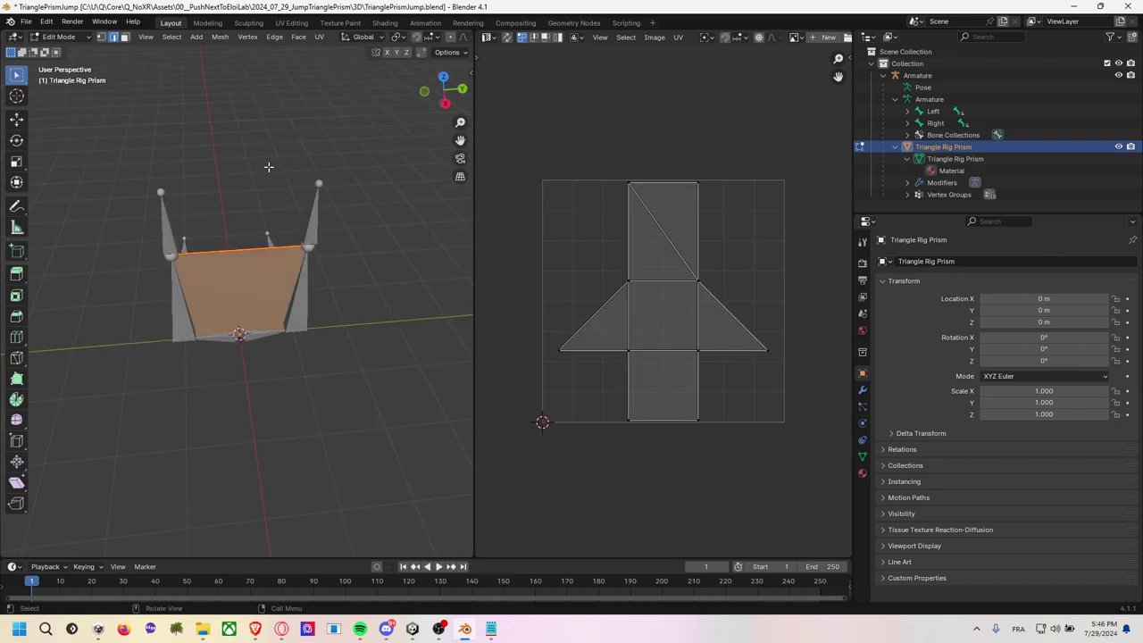
left_click(656, 37)
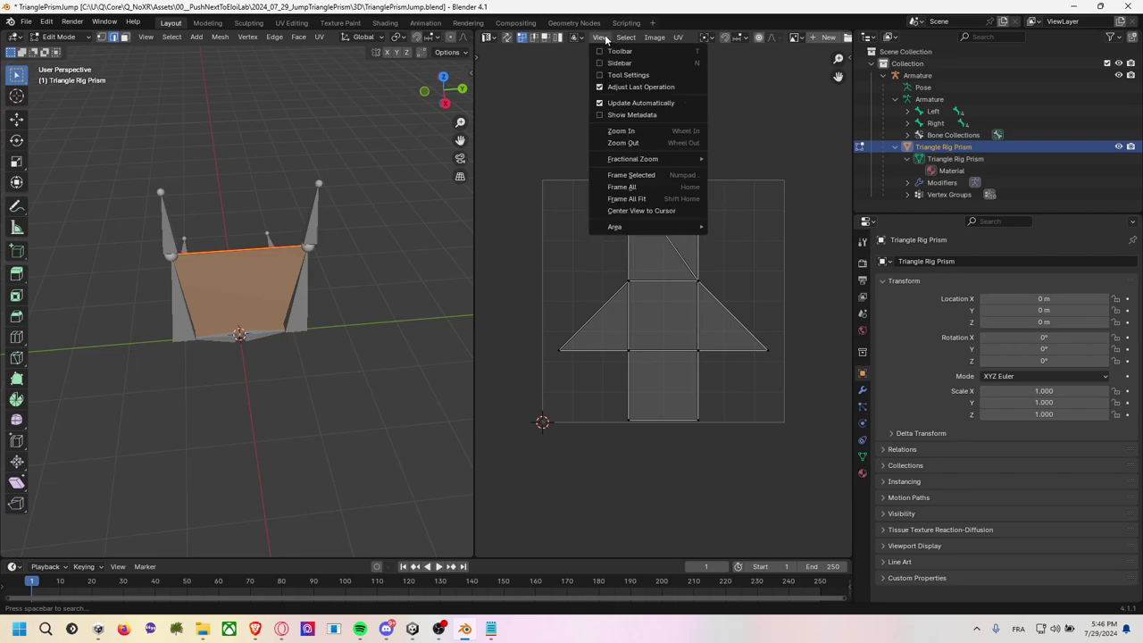
mouse_move(654, 40)
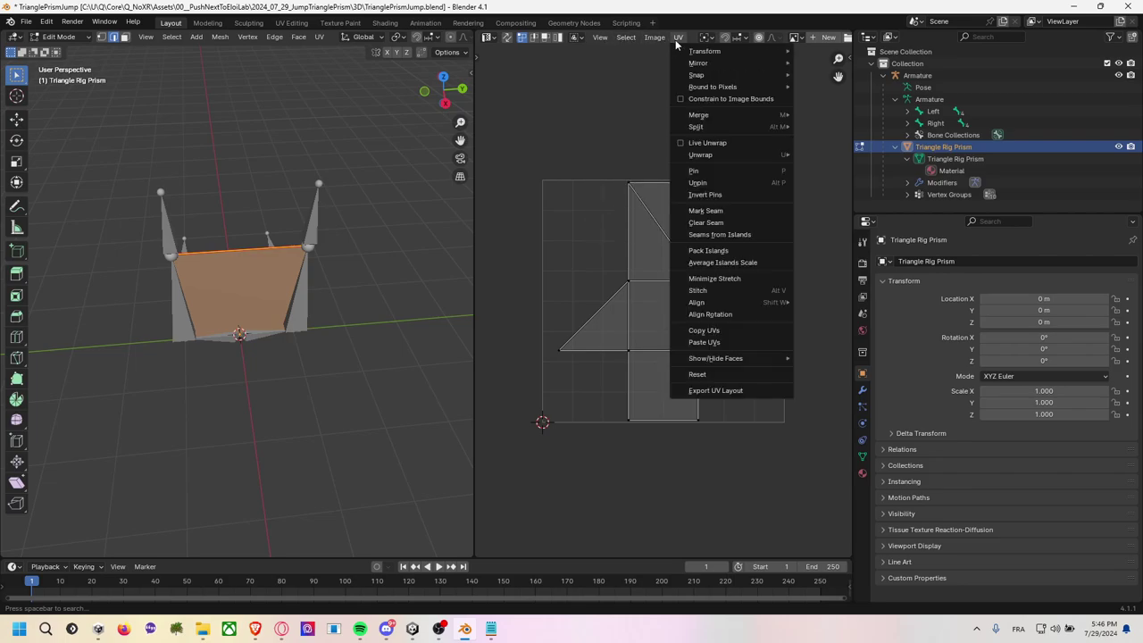
left_click(728, 392)
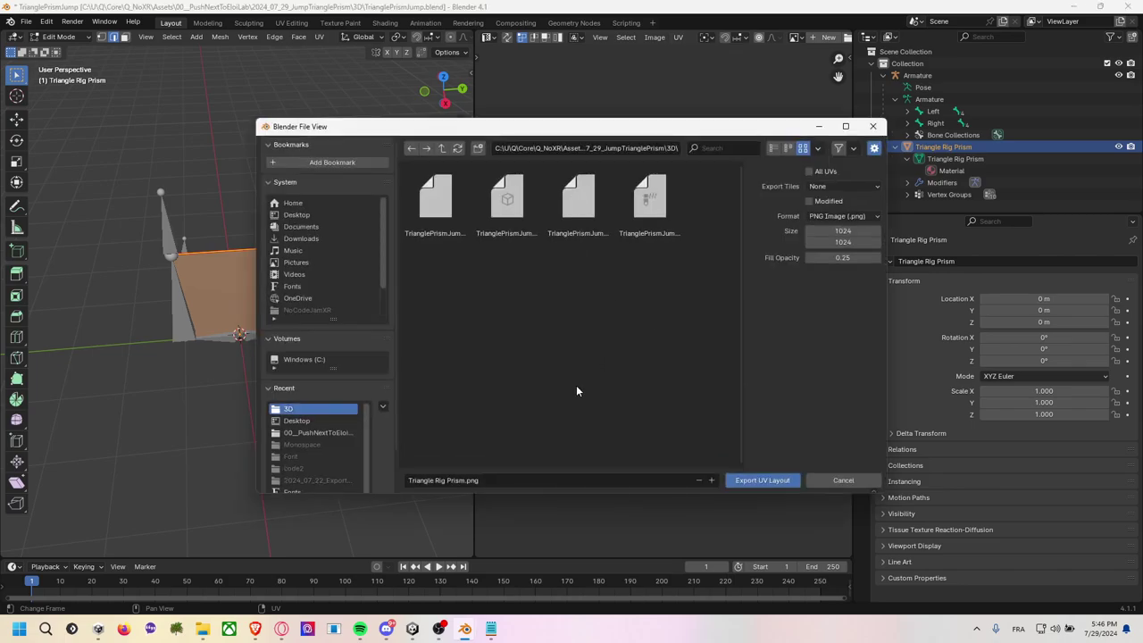
Edit the export file name to TriangleRigPrismUV.png.
left_click(473, 481)
left_click(465, 480)
type("UV")
key("Left")
key("Left")
key("Left")
key("Left")
key("BackSpace")
key("Left")
key("Left")
key("Left")
key("BackSpace")
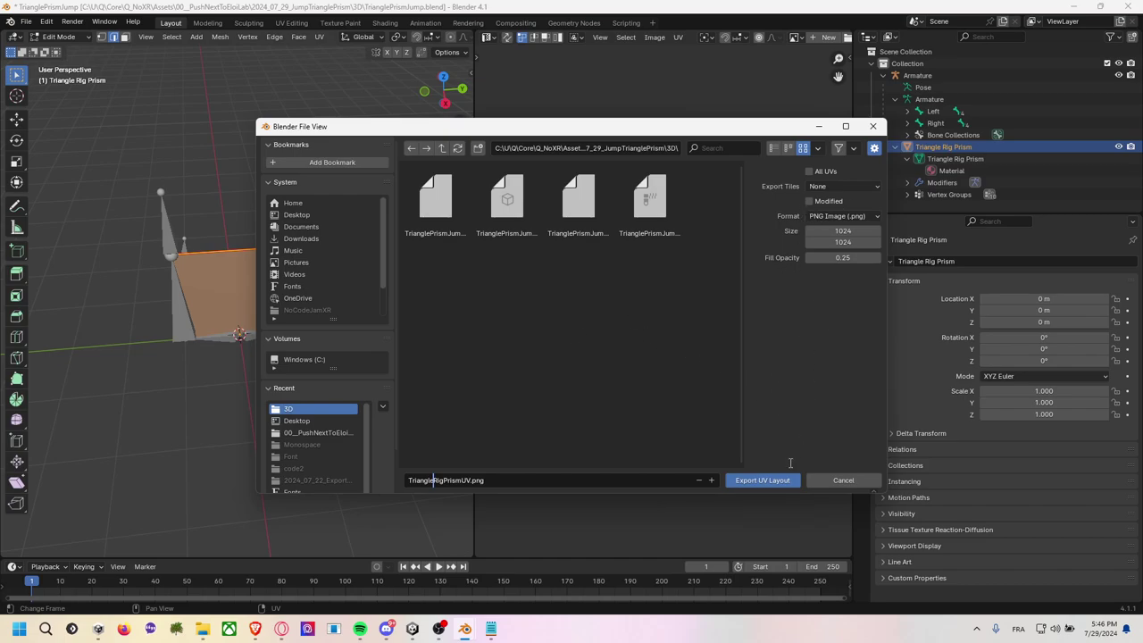
Save the UV layout as TriangleRigPrismUV.png and check the texture in Unity.
left_click(765, 482)
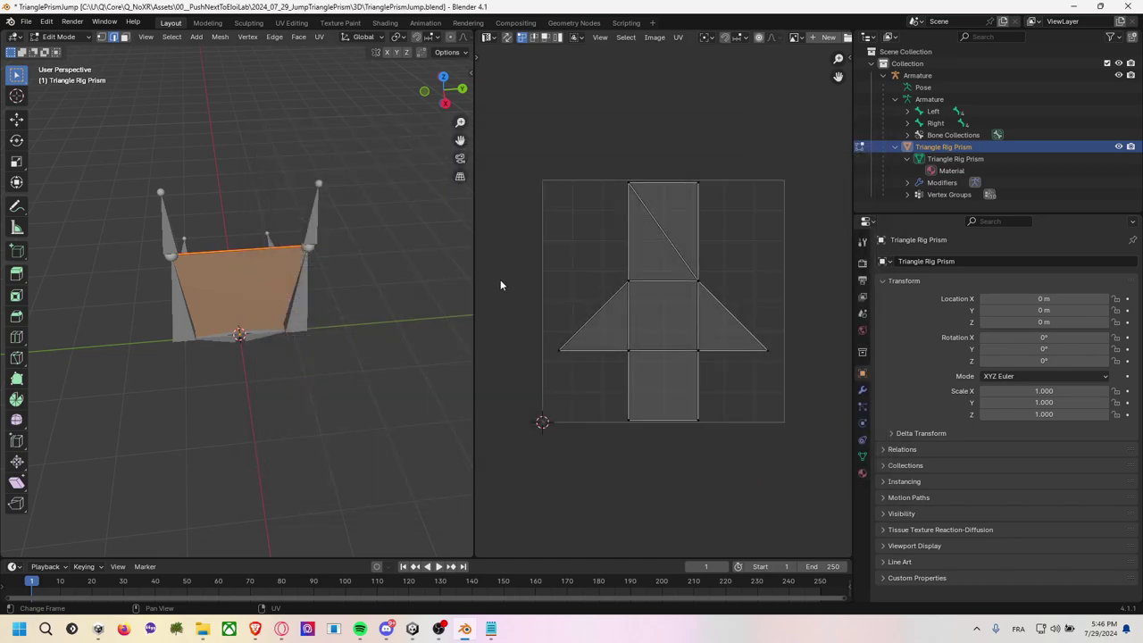
key("alt+Tab")
key("alt+Tab")
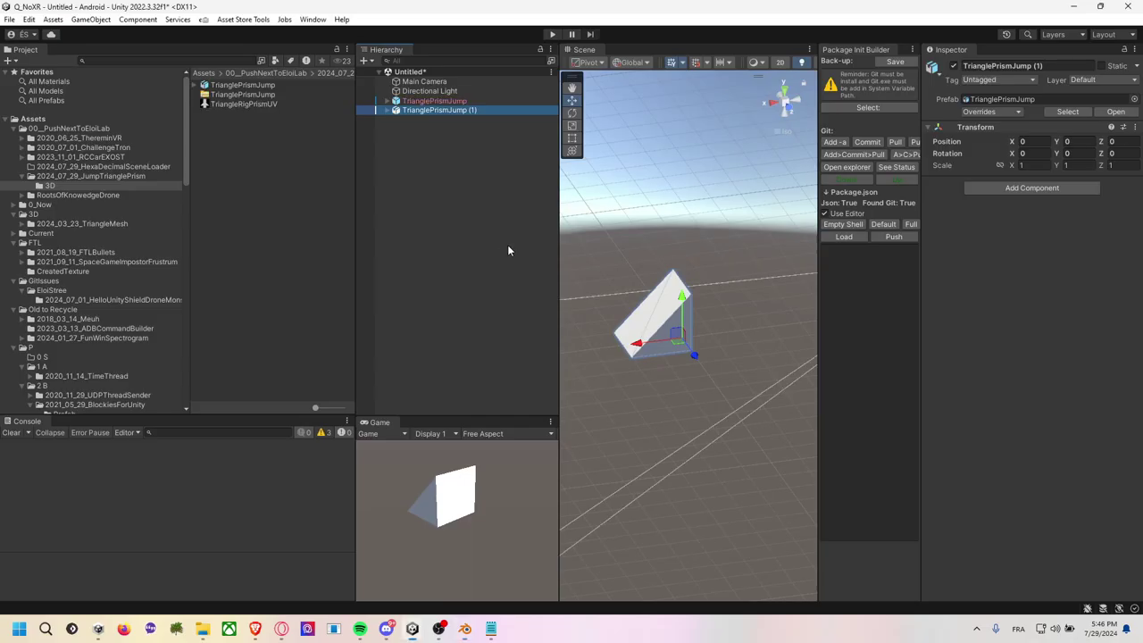
left_click(259, 104)
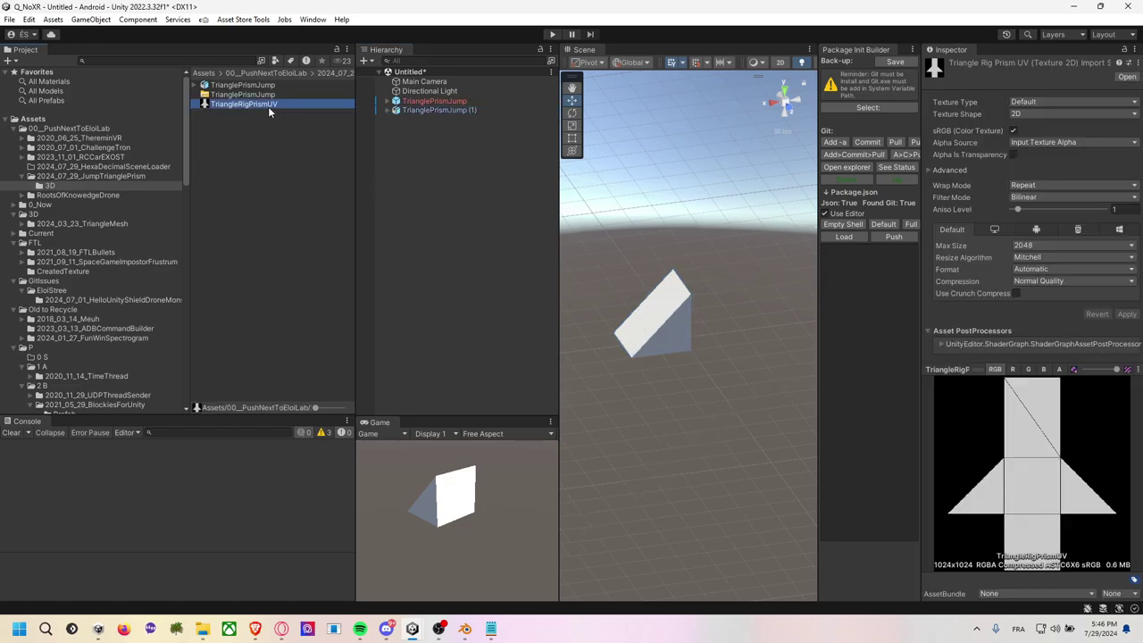
Delete the old prism instance from the Unity scene and expand the remaining one.
left_click(418, 101)
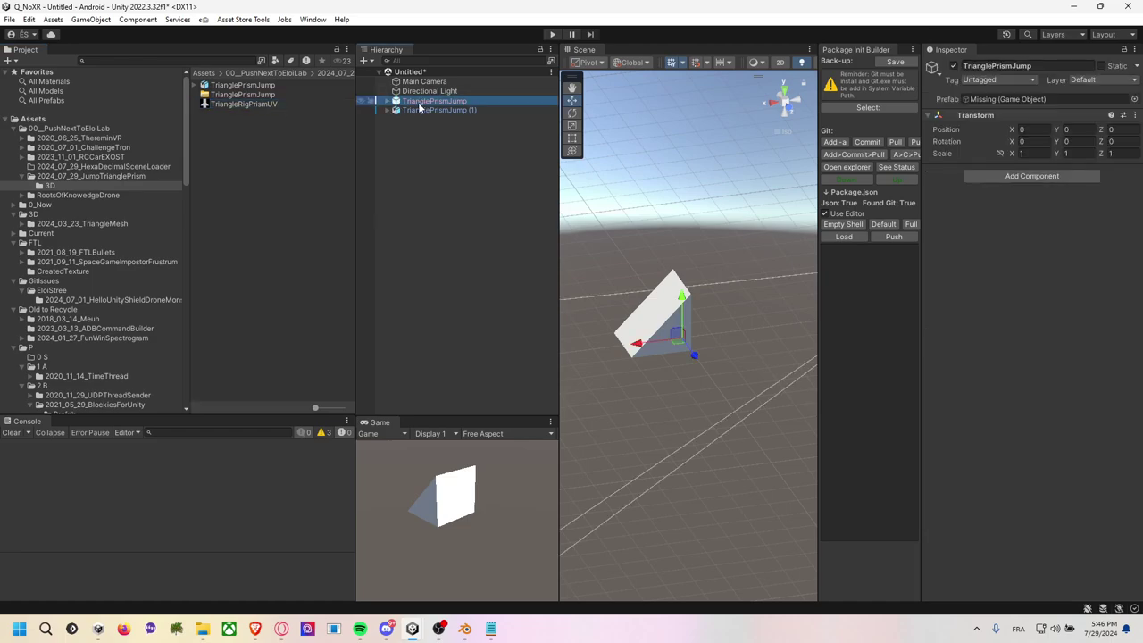
key("Delete")
mouse_move(266, 105)
left_mouse_down()
mouse_move(639, 312)
mouse_move(438, 193)
left_mouse_up()
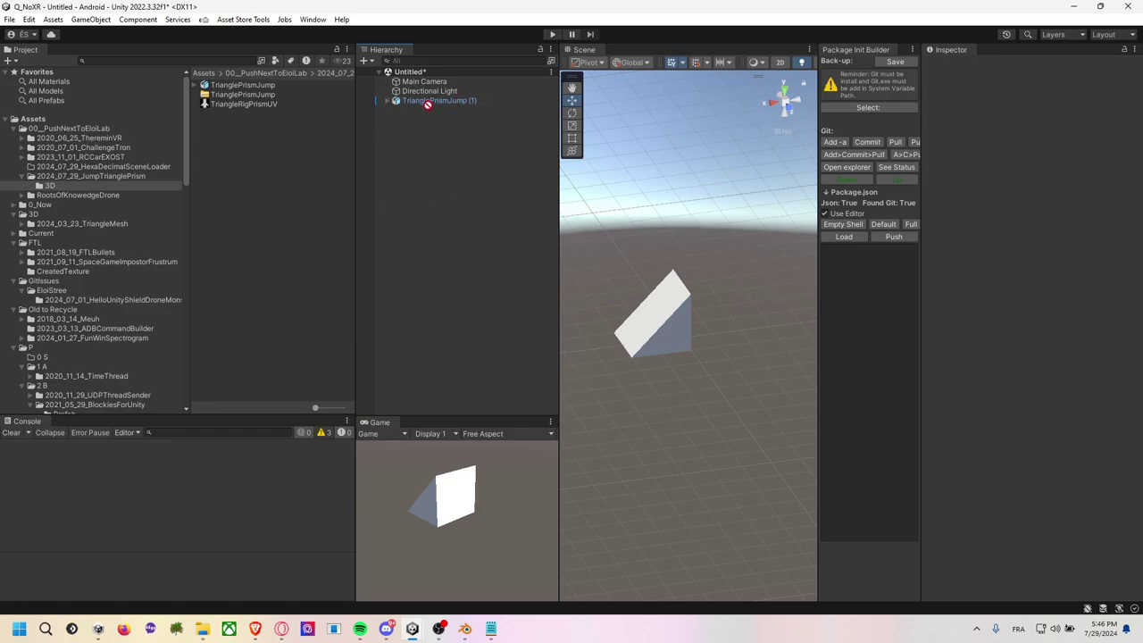
left_click(386, 101)
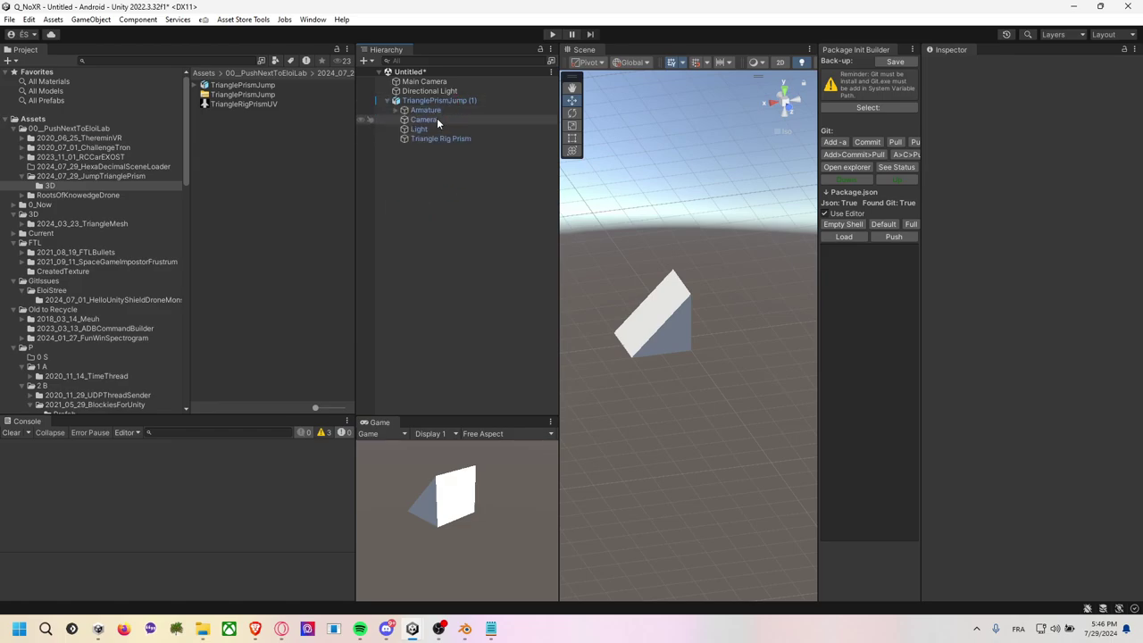
key("alt+Tab")
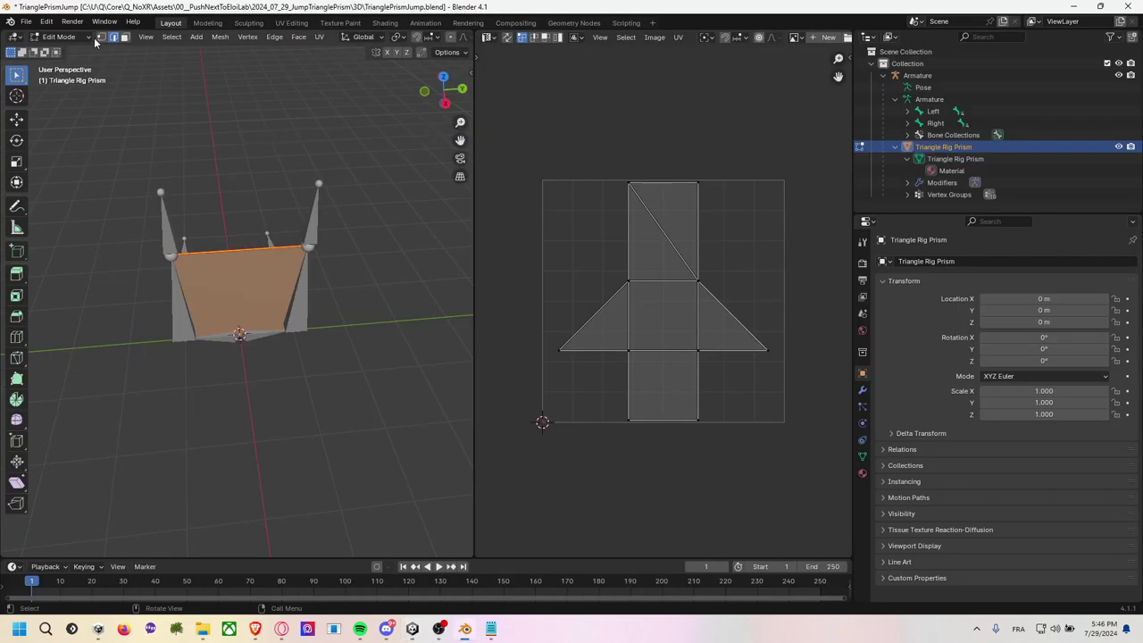
Re-export the Blender scene as FBX, overwriting TrianglePrismJump.fbx.
left_click(26, 21)
mouse_move(73, 203)
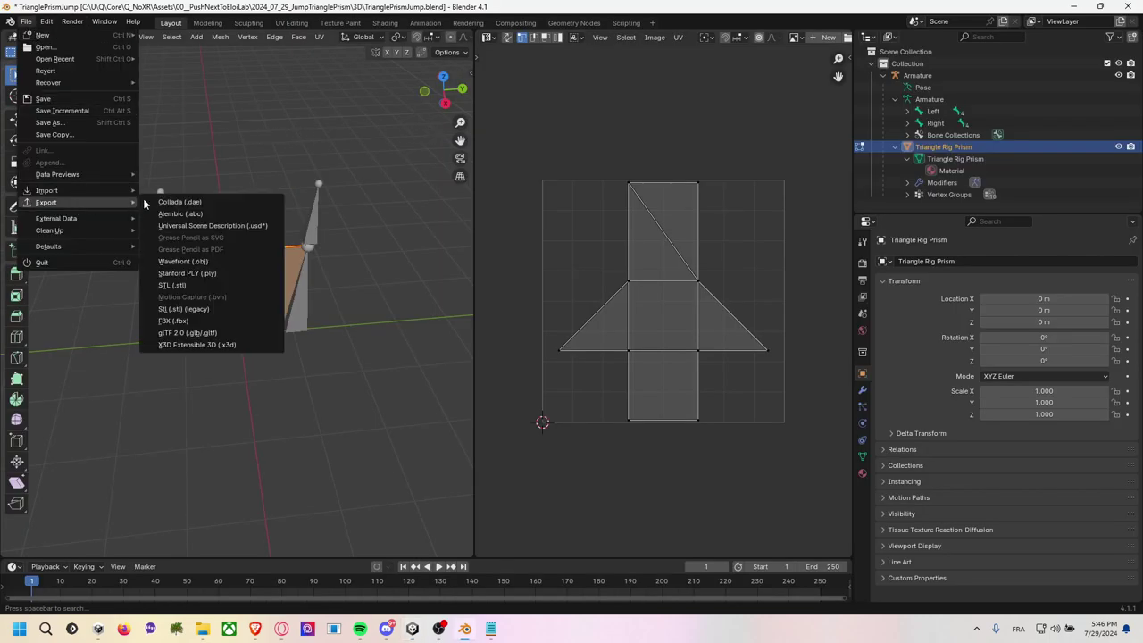
left_click(197, 325)
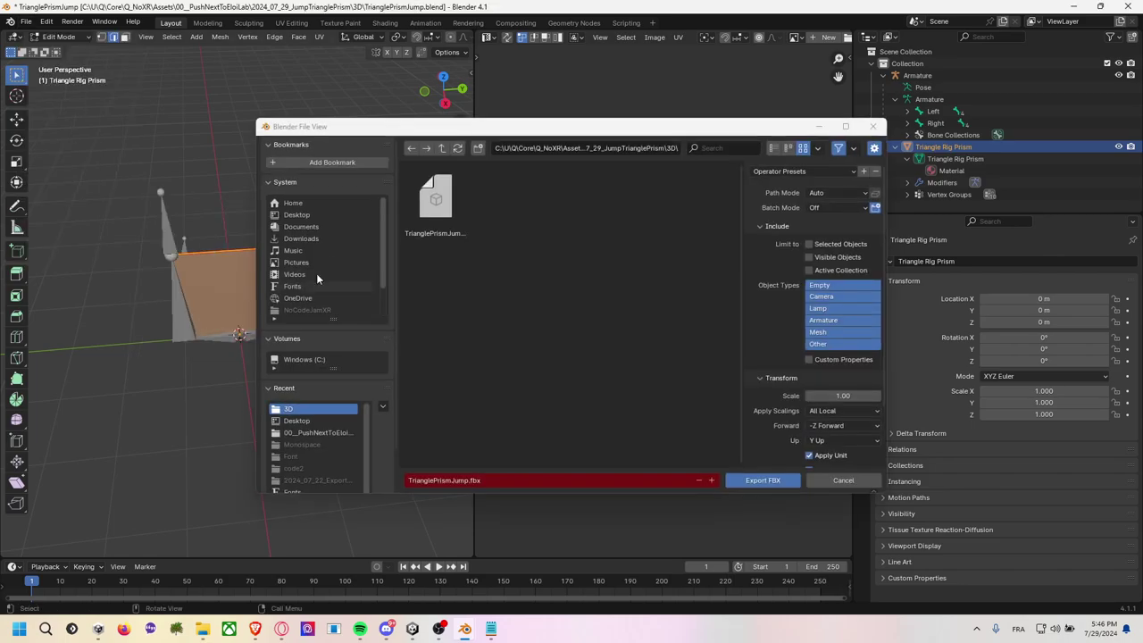
left_click(435, 201)
left_click(768, 481)
key("alt+Tab")
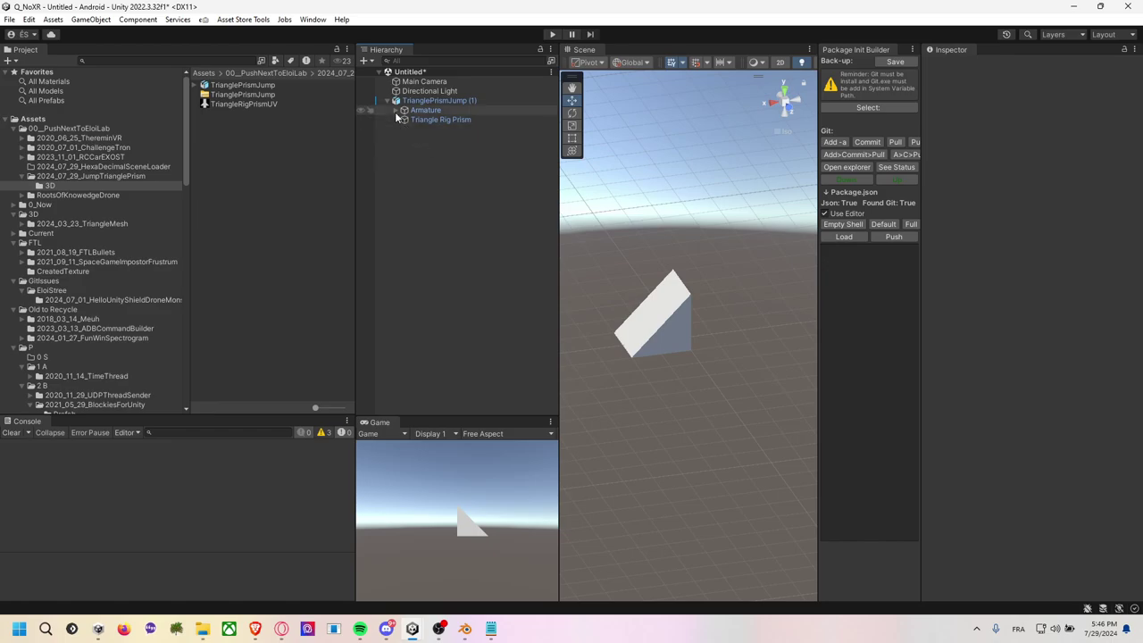
Apply the TriangleRigPrismUV texture to Triangle Rig Prism and orbit to check its faces.
left_click(405, 110)
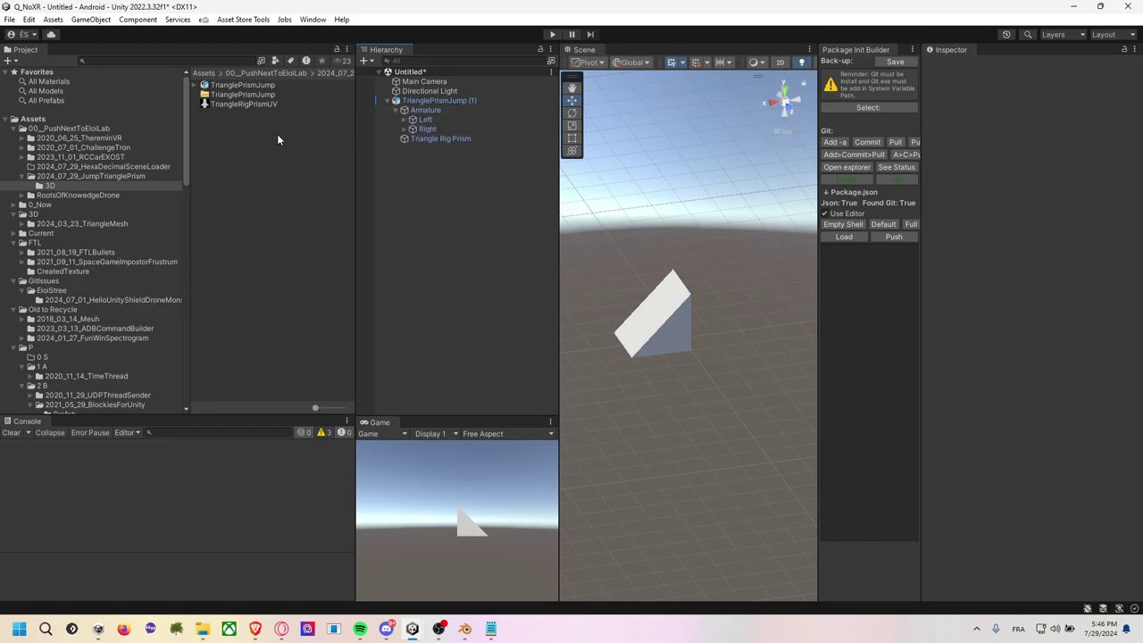
mouse_move(425, 148)
left_mouse_down()
mouse_move(446, 146)
mouse_move(278, 120)
mouse_move(441, 138)
left_mouse_up()
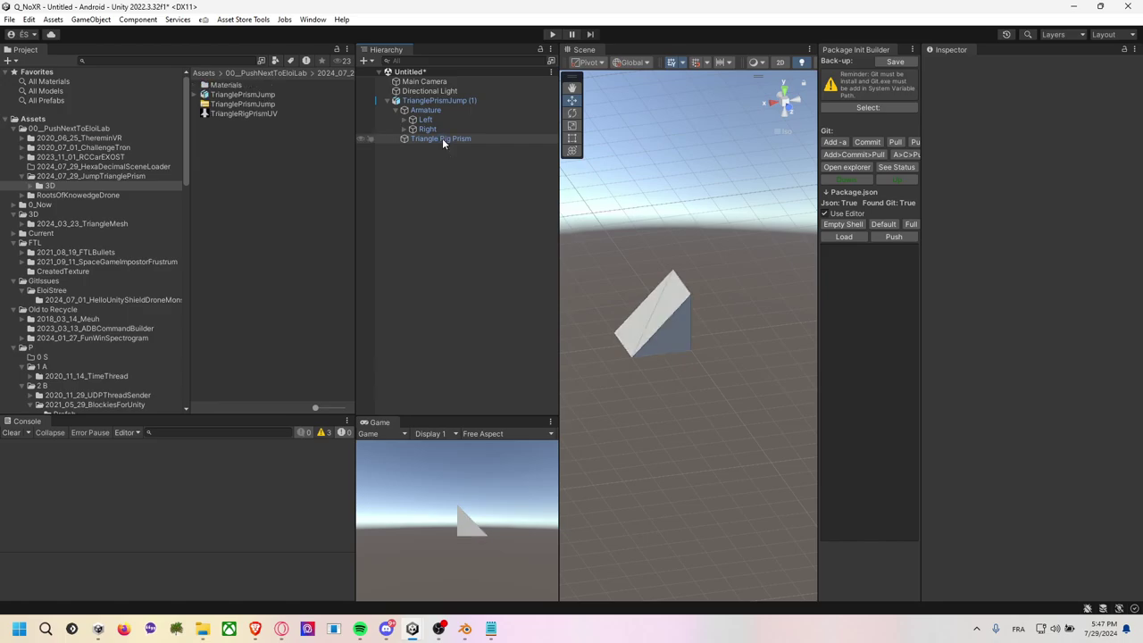
left_click_drag(690, 337, 746, 314, "alt")
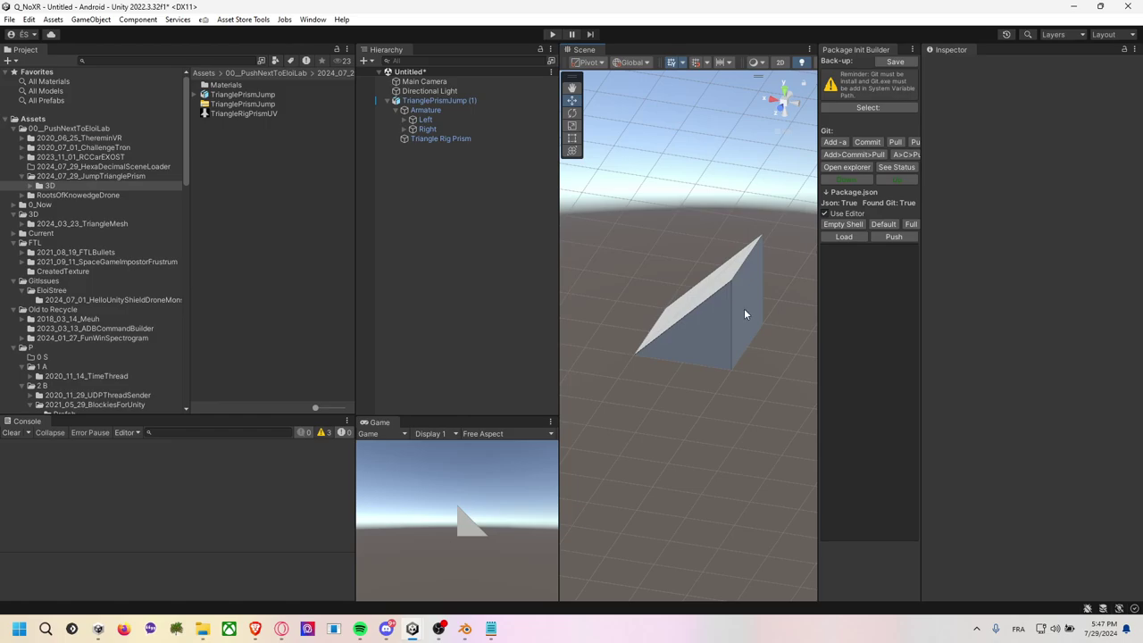
left_click_drag(616, 312, 797, 315, "alt")
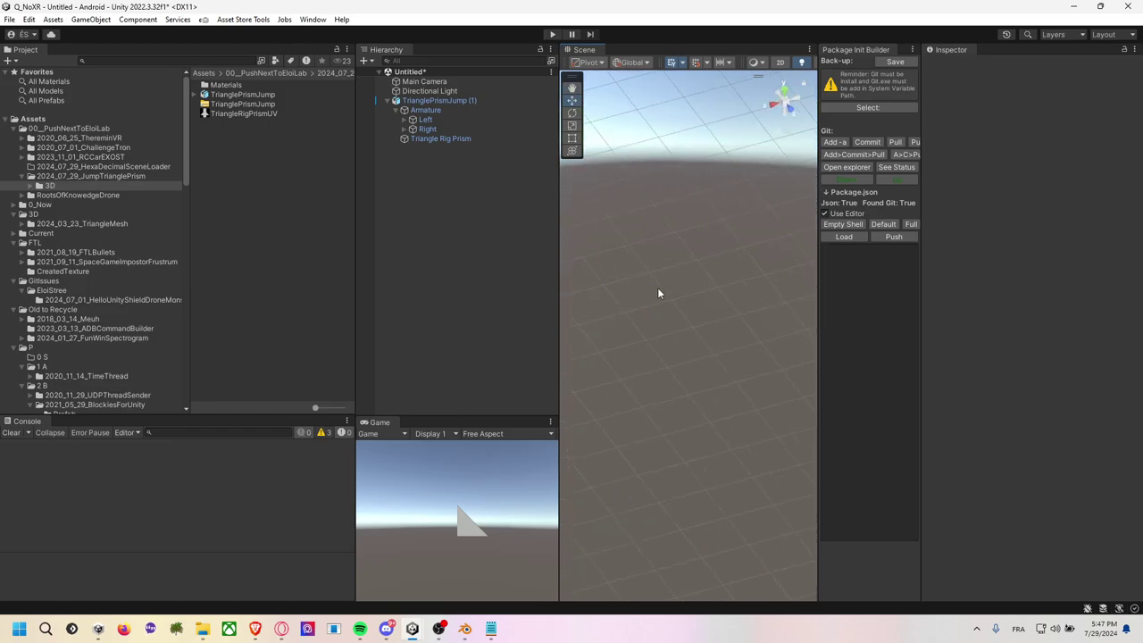
Duplicate the UV texture and rename the copy TriangleRigPrismUVDrawDebug.
left_click(259, 115)
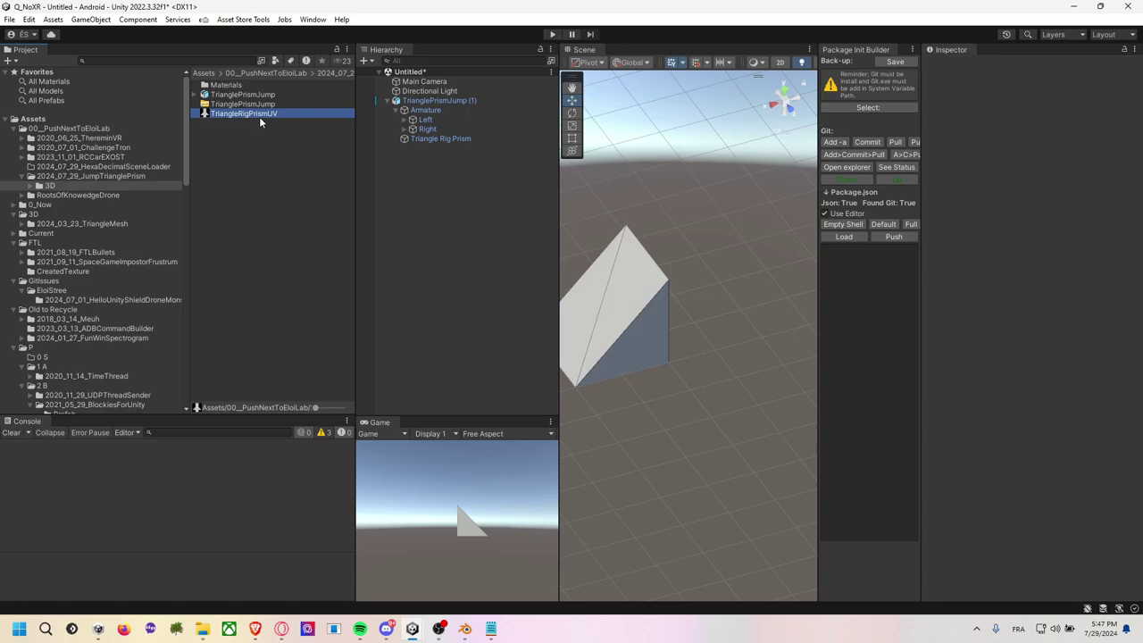
key("ctrl+d")
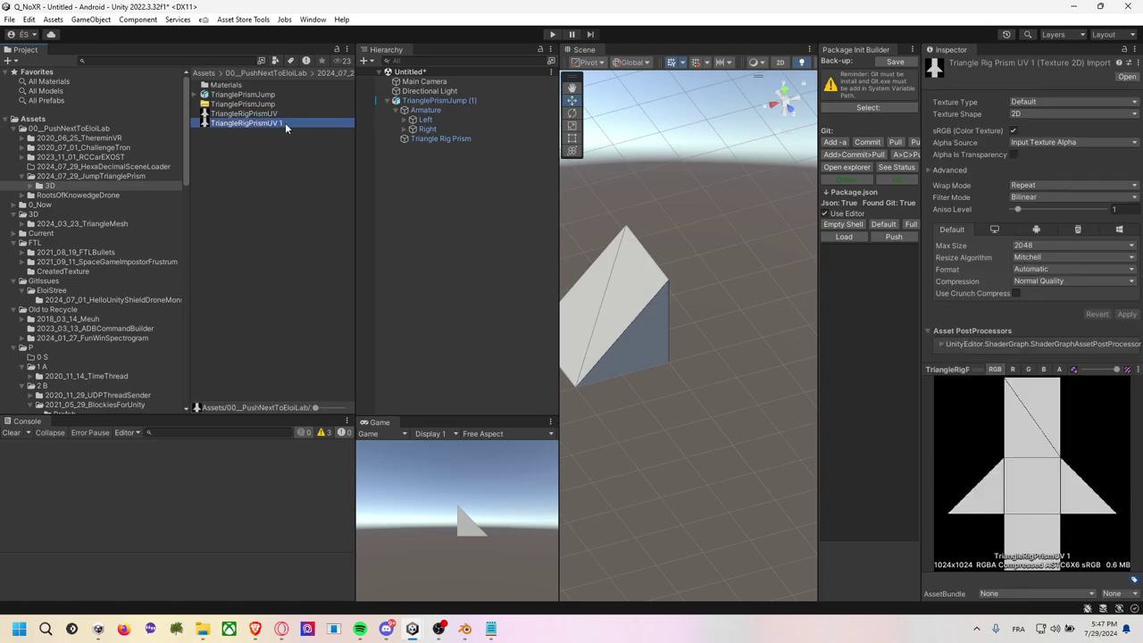
left_click(283, 123)
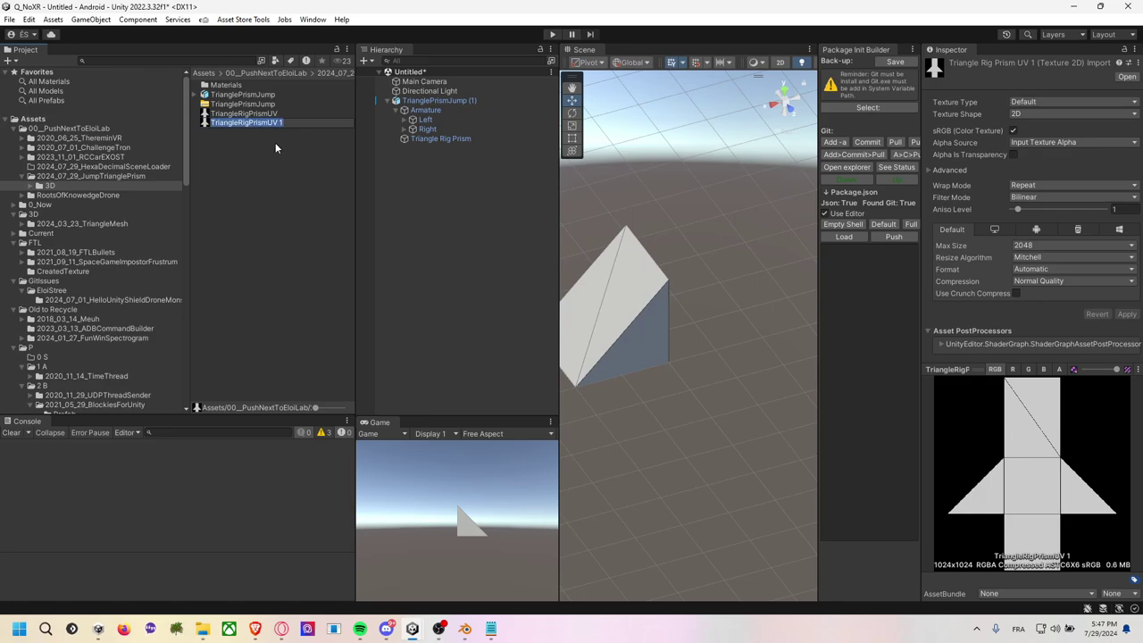
key("Right")
type("g")
key("Return")
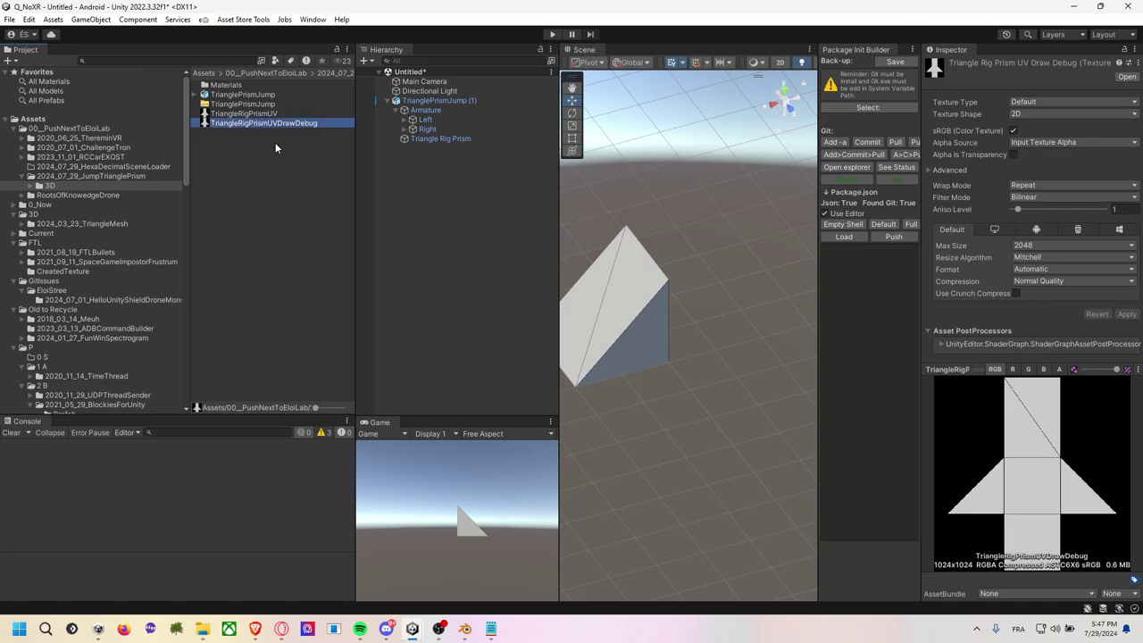
right_click(304, 123)
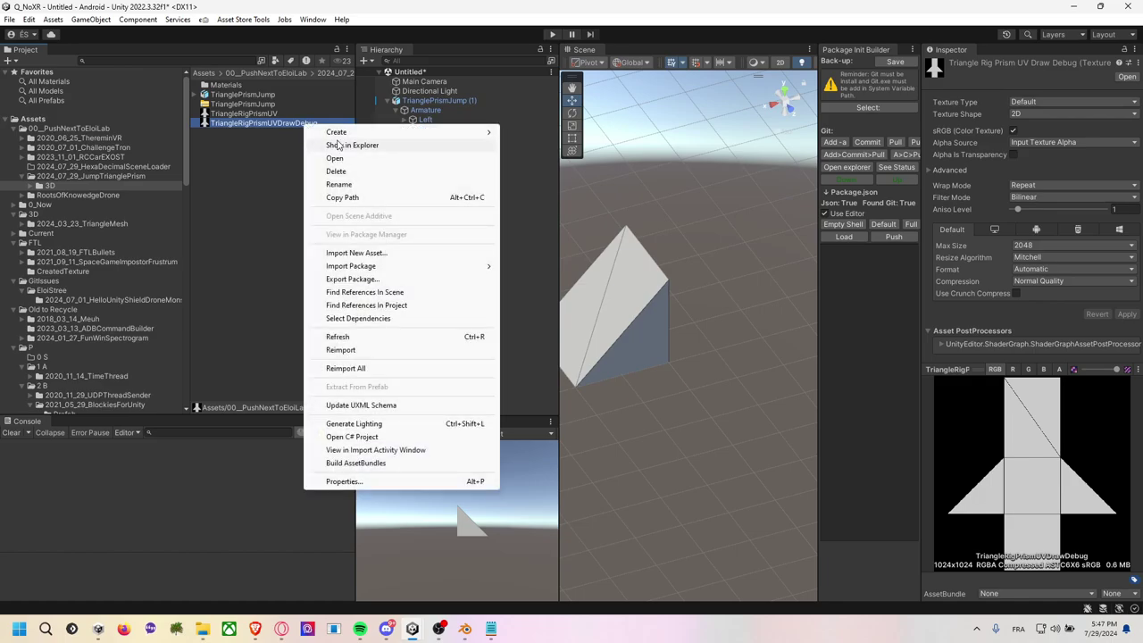
Reveal TriangleRigPrismUVDrawDebug.png in File Explorer, launch Paint, and open the PNG in it.
left_click(340, 145)
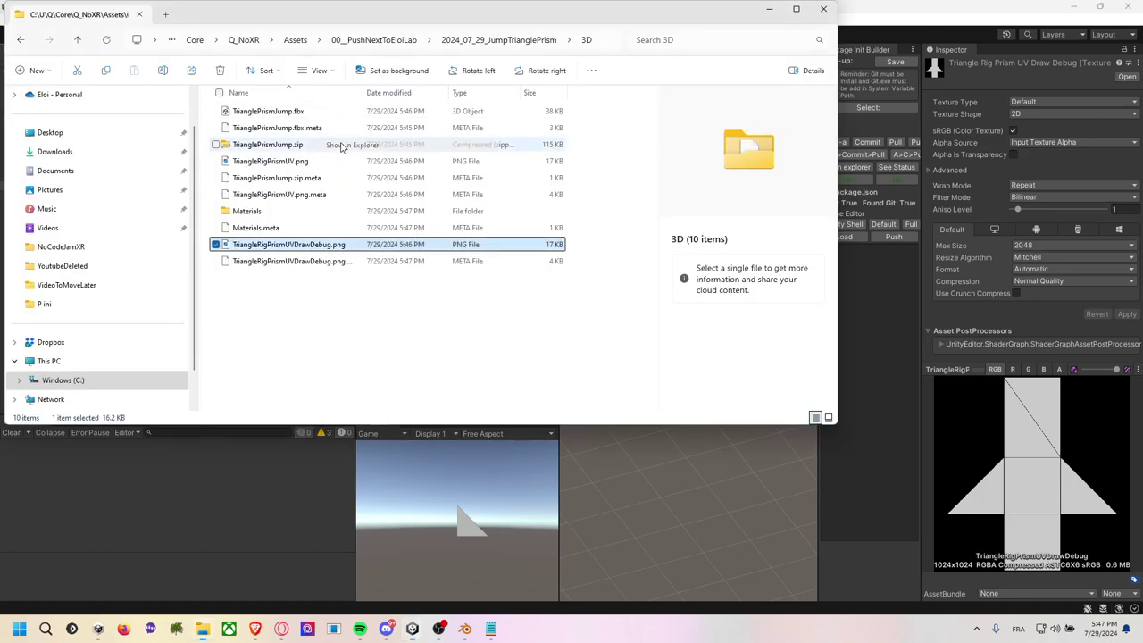
left_click(19, 628)
type("paint")
key("Return")
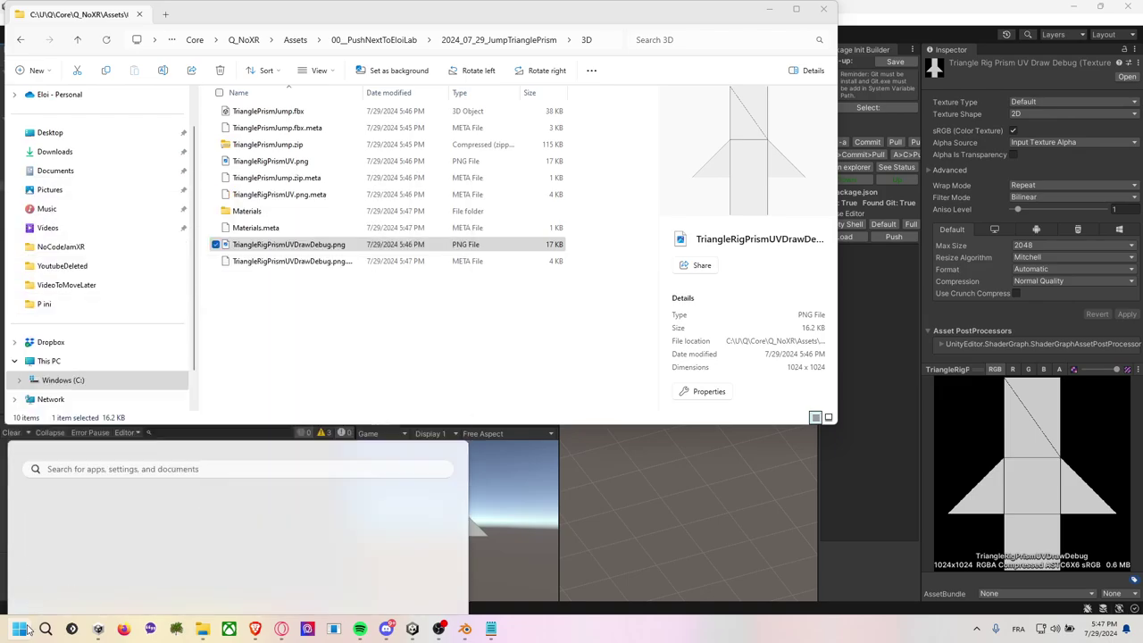
key("alt+Tab")
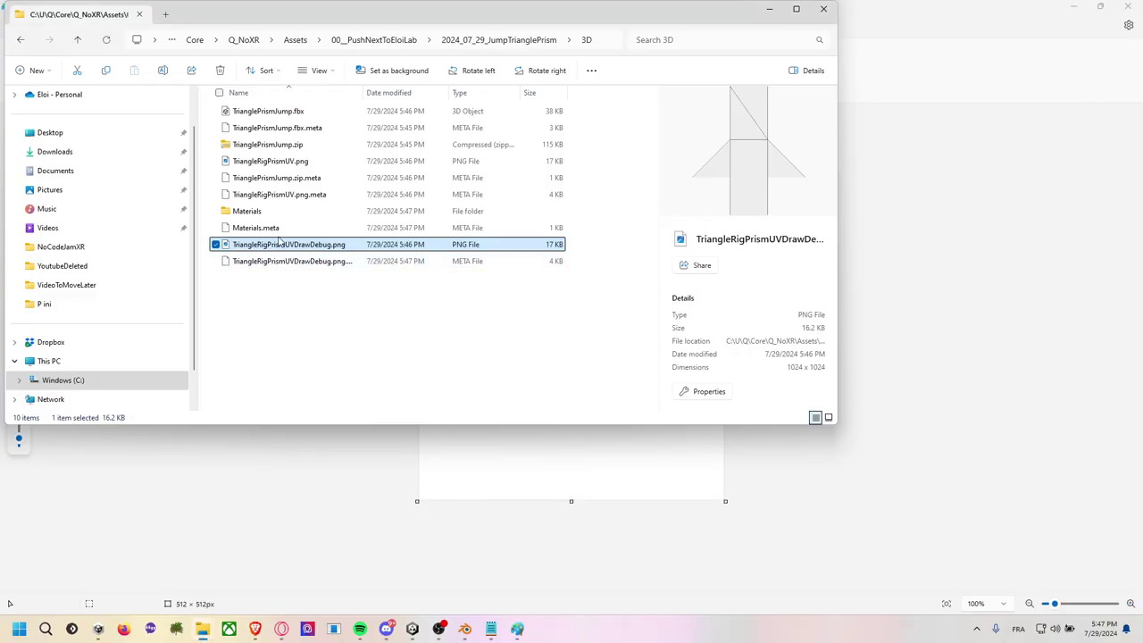
mouse_move(291, 244)
left_mouse_down()
mouse_move(323, 259)
mouse_move(320, 317)
left_mouse_up()
Fill the left triangle red, the right triangle green and the centre square light blue.
scroll(514, 295, "down", 3)
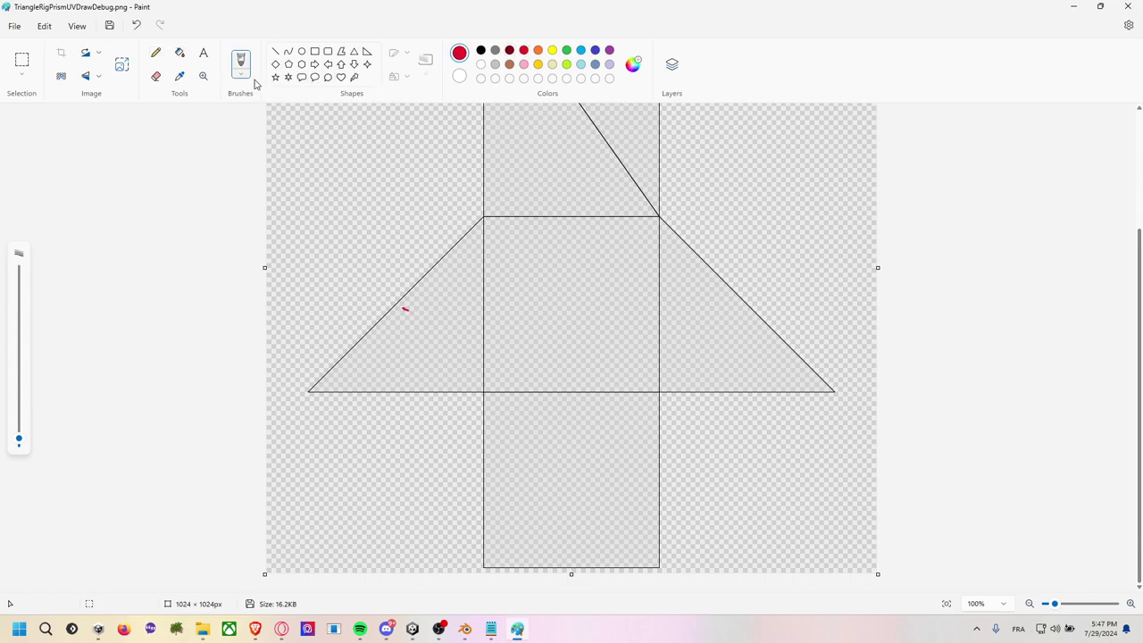
left_click(179, 53)
left_click(431, 323)
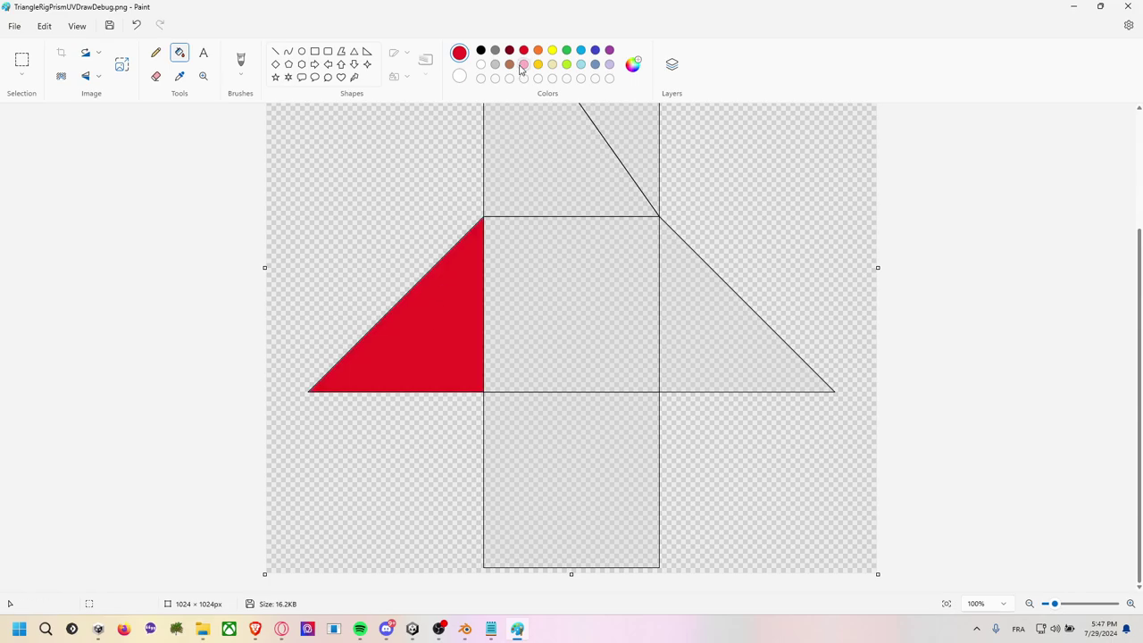
left_click(706, 301)
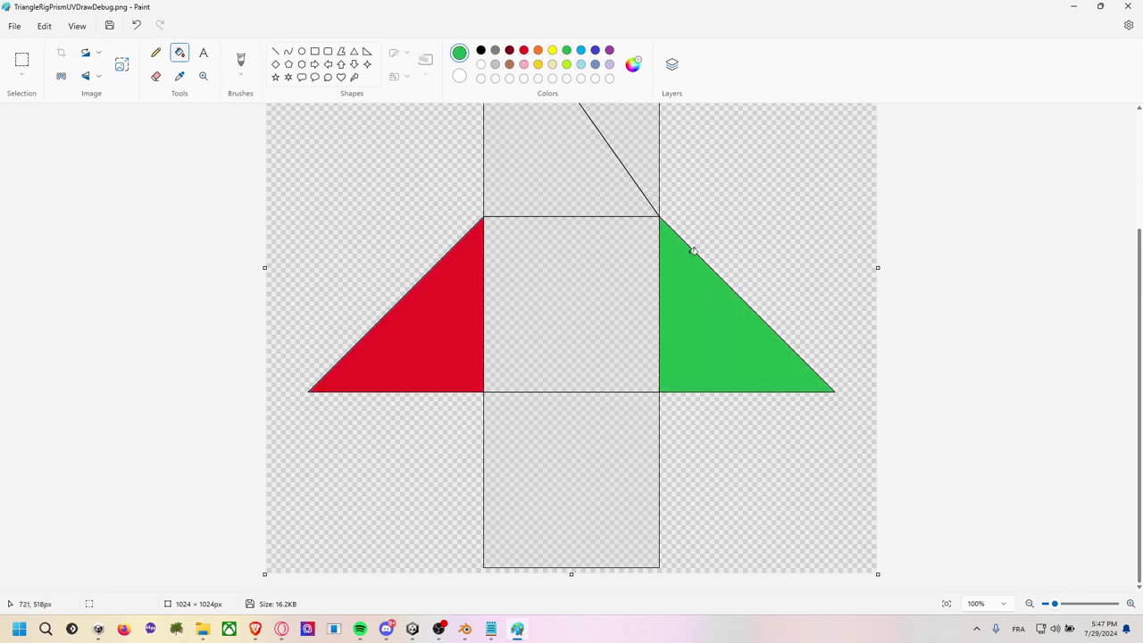
left_click(580, 50)
left_click(594, 270)
Fill the top rectangle purple and the bottom rectangle indigo, undoing one wrong fill.
left_click(595, 50)
left_click(556, 161)
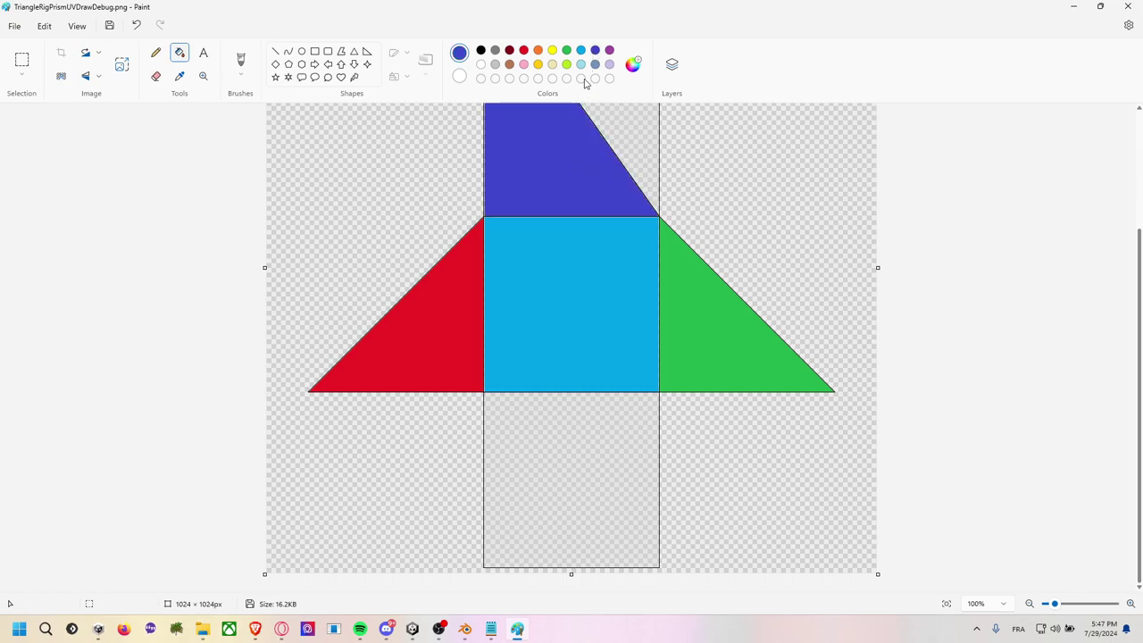
left_click(609, 50)
left_click(639, 147)
key("ctrl+z")
key("ctrl+z")
left_click(610, 150)
left_click(636, 143)
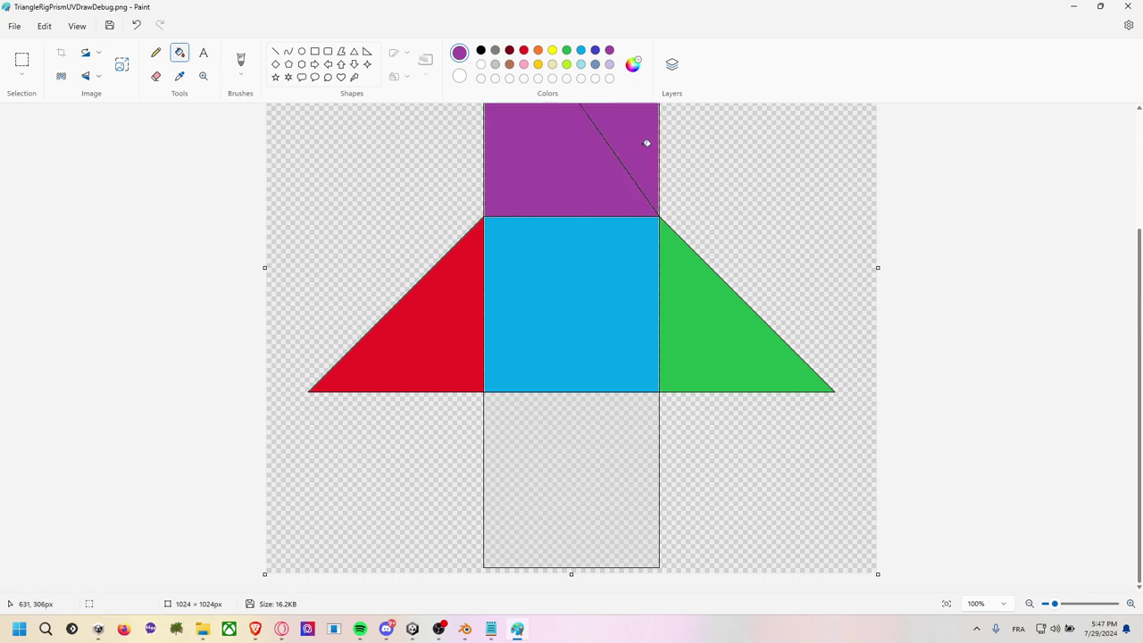
left_click(595, 51)
left_click(626, 406)
scroll(730, 252, "up", 3)
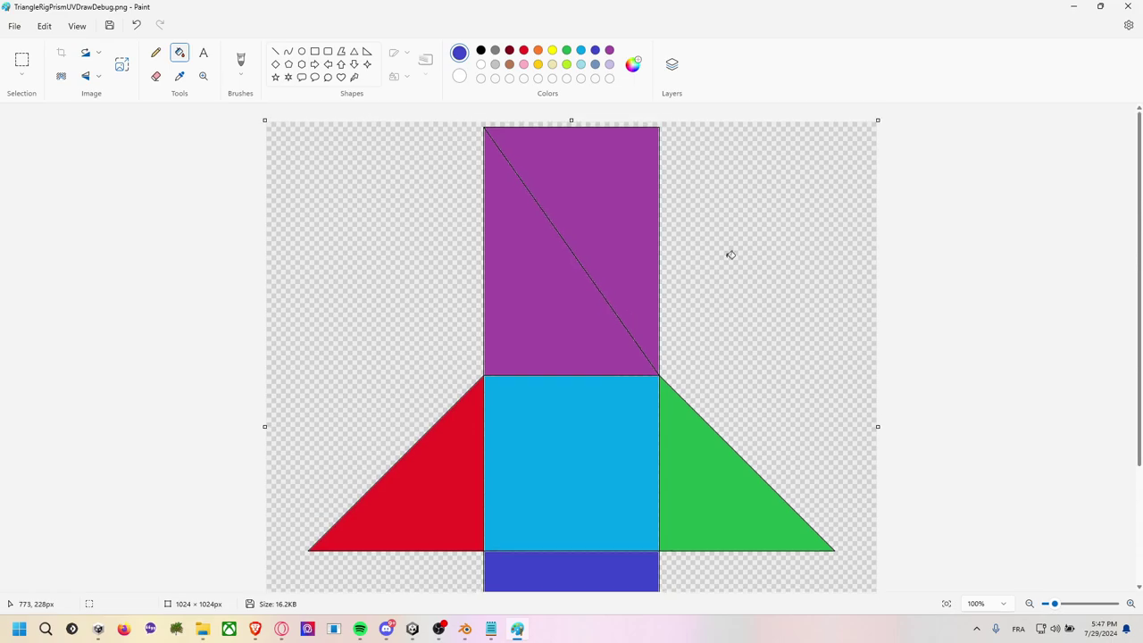
scroll(720, 255, "down", 3)
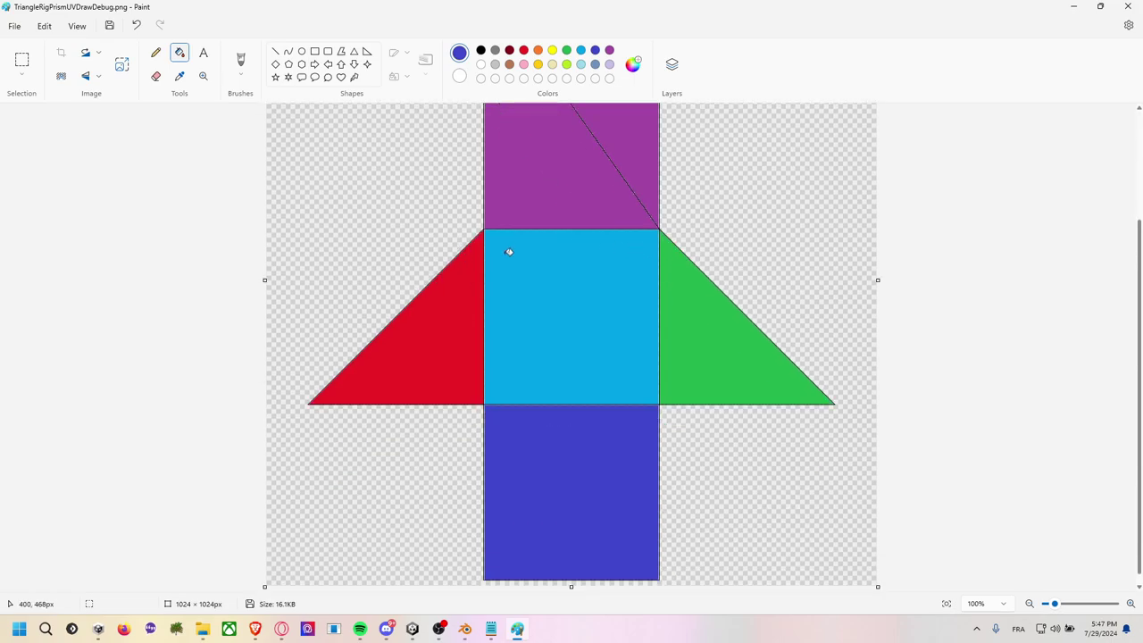
Set the UV debug texture as the Base Map of the Triangle Rig Prism material.
key("alt+Tab")
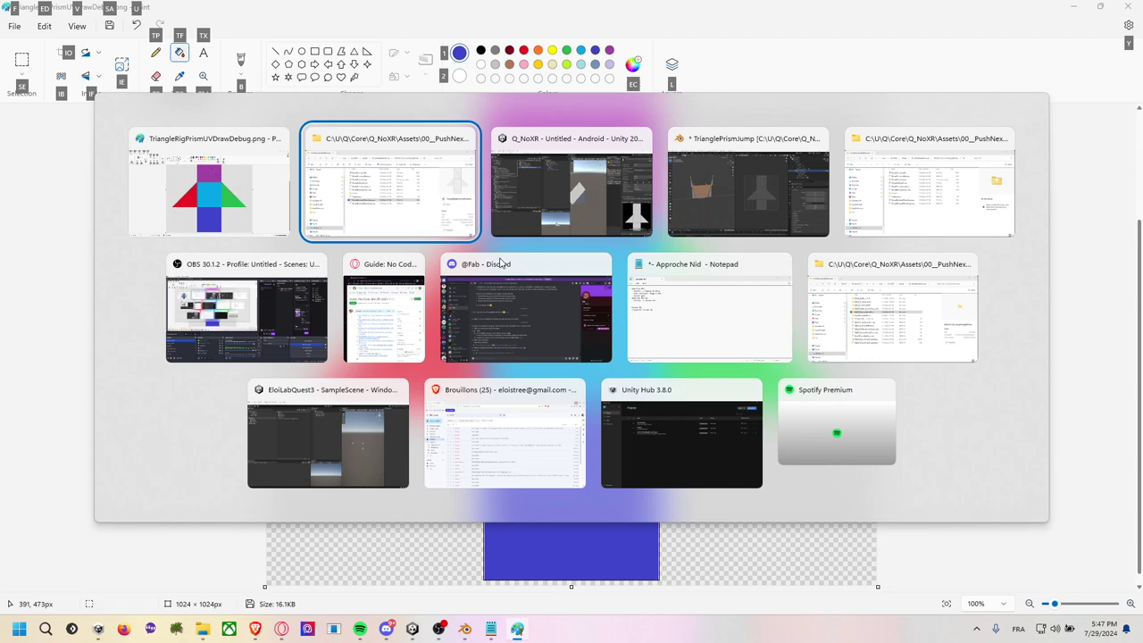
key("Tab")
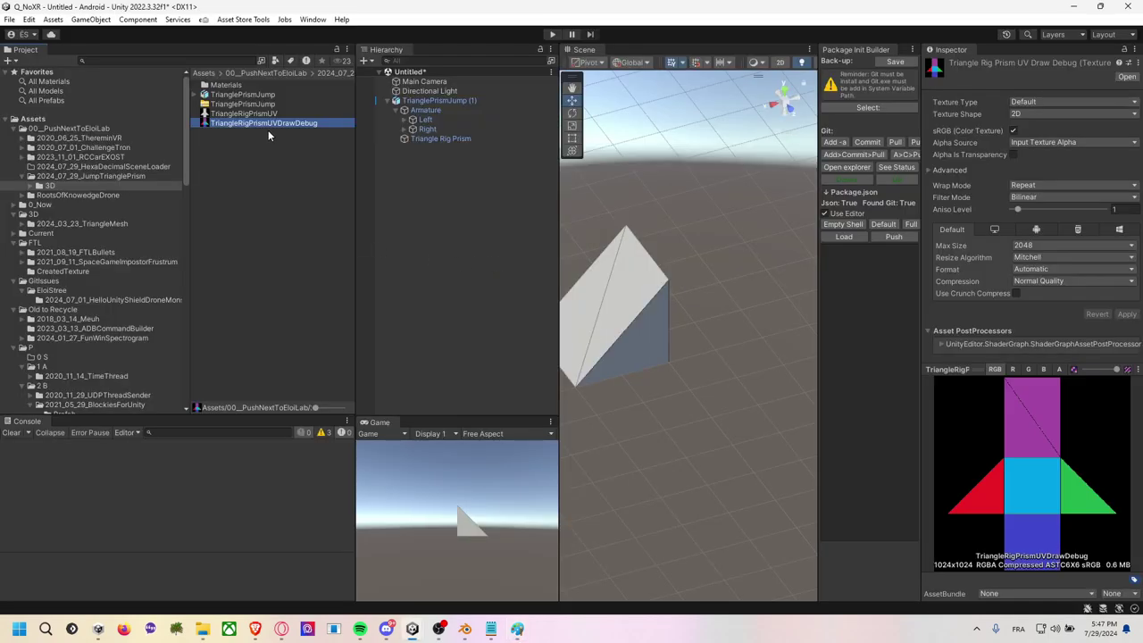
left_click(435, 139)
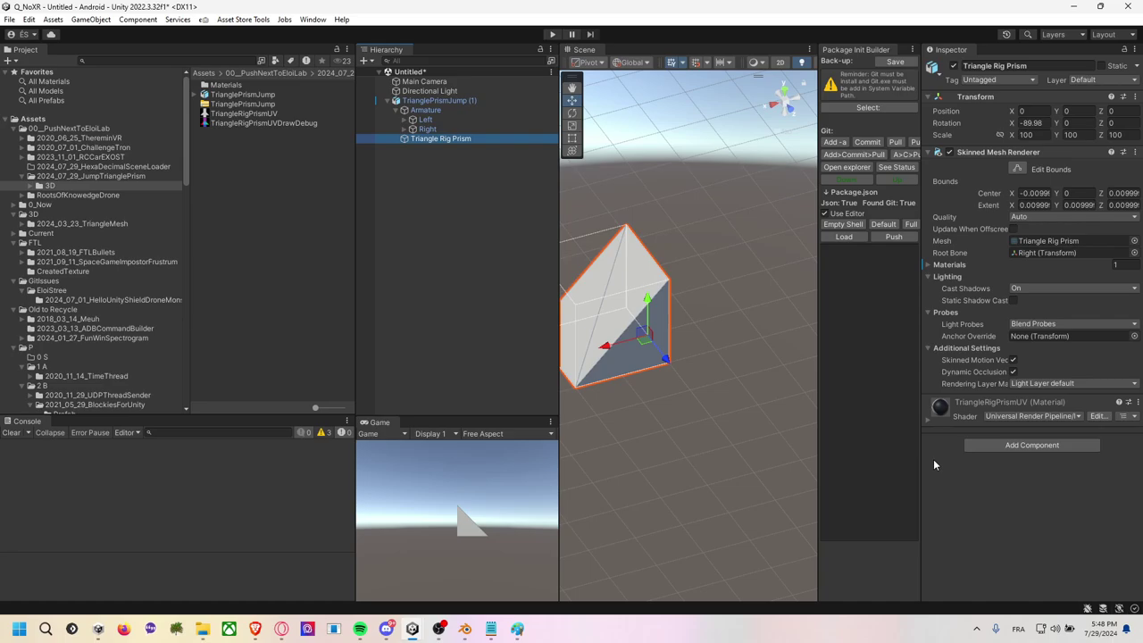
left_click(929, 417)
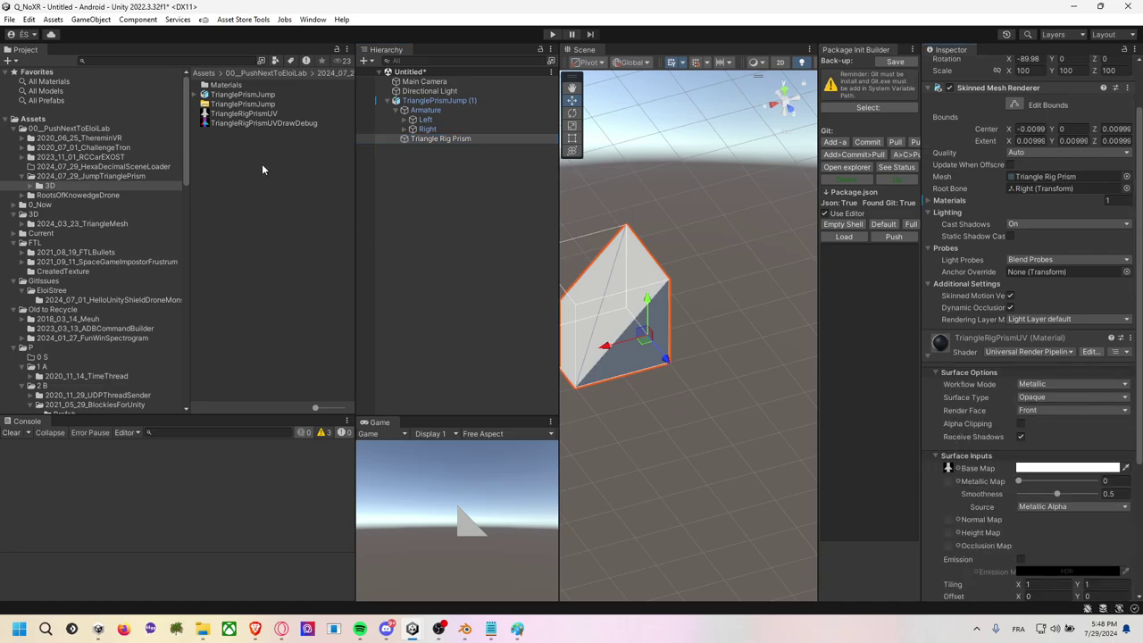
left_click_drag(244, 125, 948, 468)
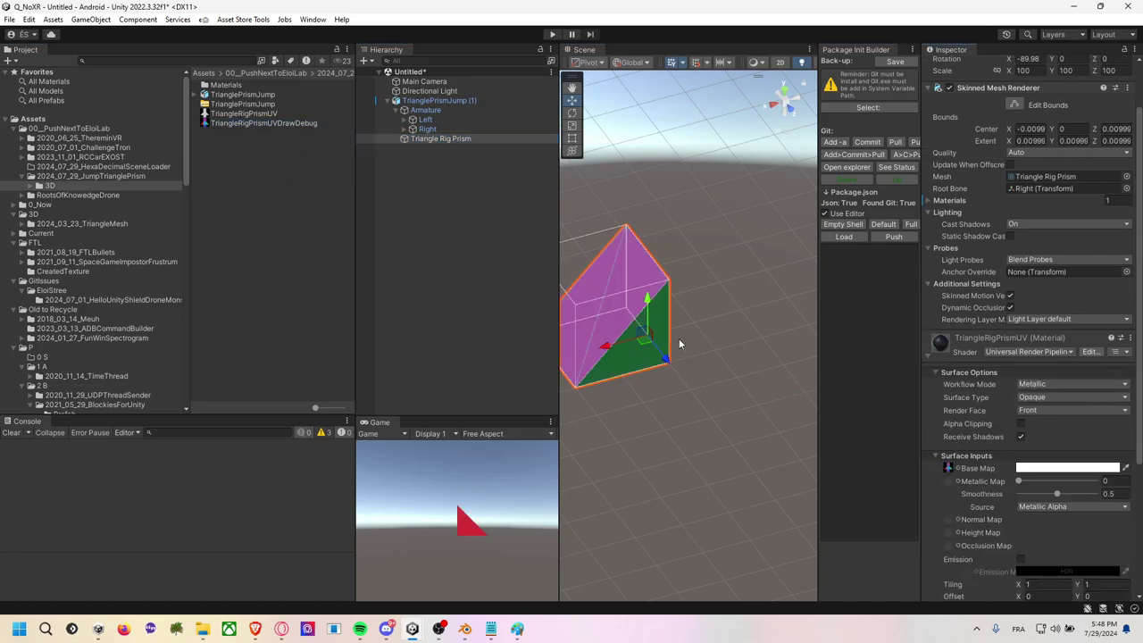
left_click(705, 319)
Select TrianglePrismJump (1) and frame it in the Scene view.
middle_click_drag(706, 320, 663, 313)
left_click(664, 314)
mouse_move(704, 285)
left_mouse_down("alt")
mouse_move(673, 308)
mouse_move(689, 294)
left_mouse_up("alt")
key("f")
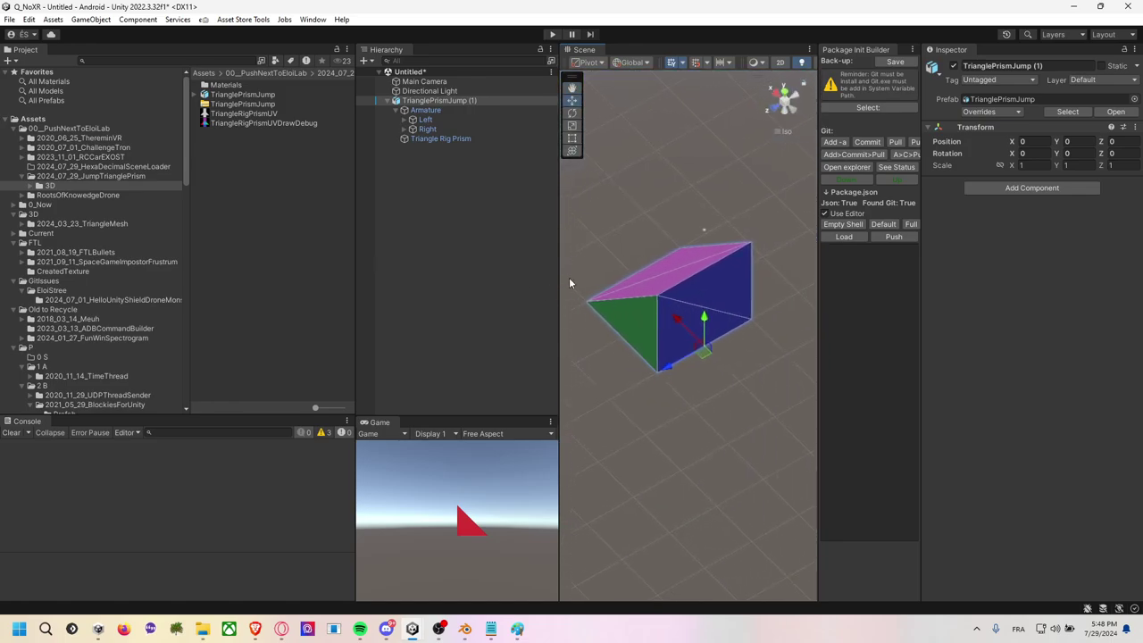
mouse_move(569, 276)
left_mouse_down("alt")
mouse_move(686, 266)
mouse_move(609, 298)
mouse_move(443, 308)
left_mouse_up("alt")
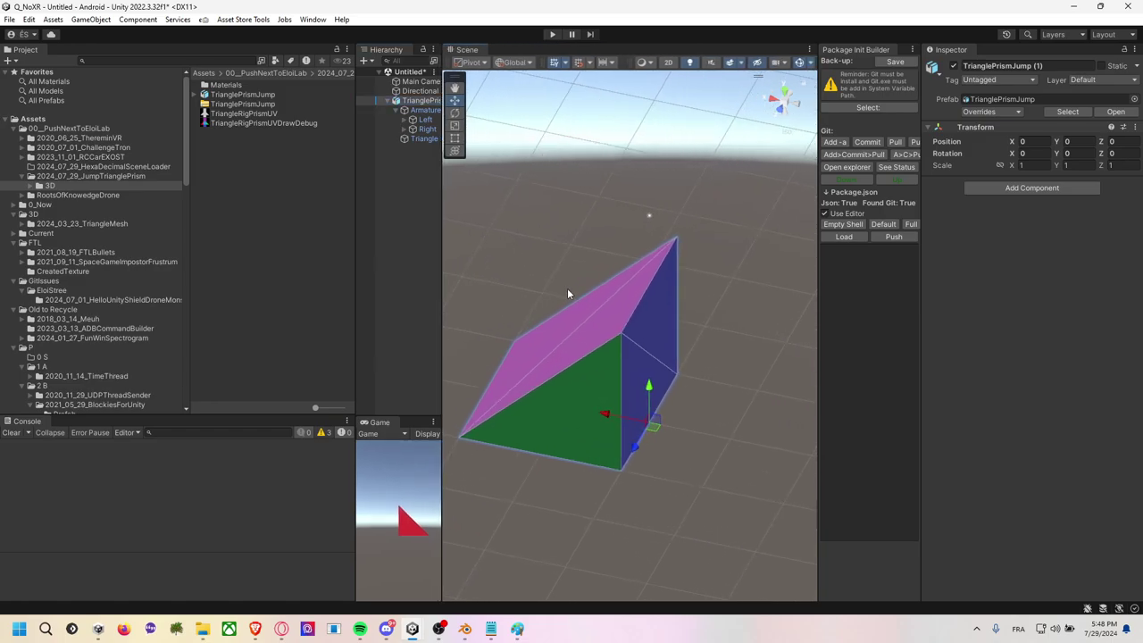
Widen the Scene and Game views, orbit to top-down, and select the Right then Left bone.
mouse_move(567, 288)
left_mouse_down("alt")
mouse_move(606, 265)
mouse_move(427, 248)
left_mouse_up("alt")
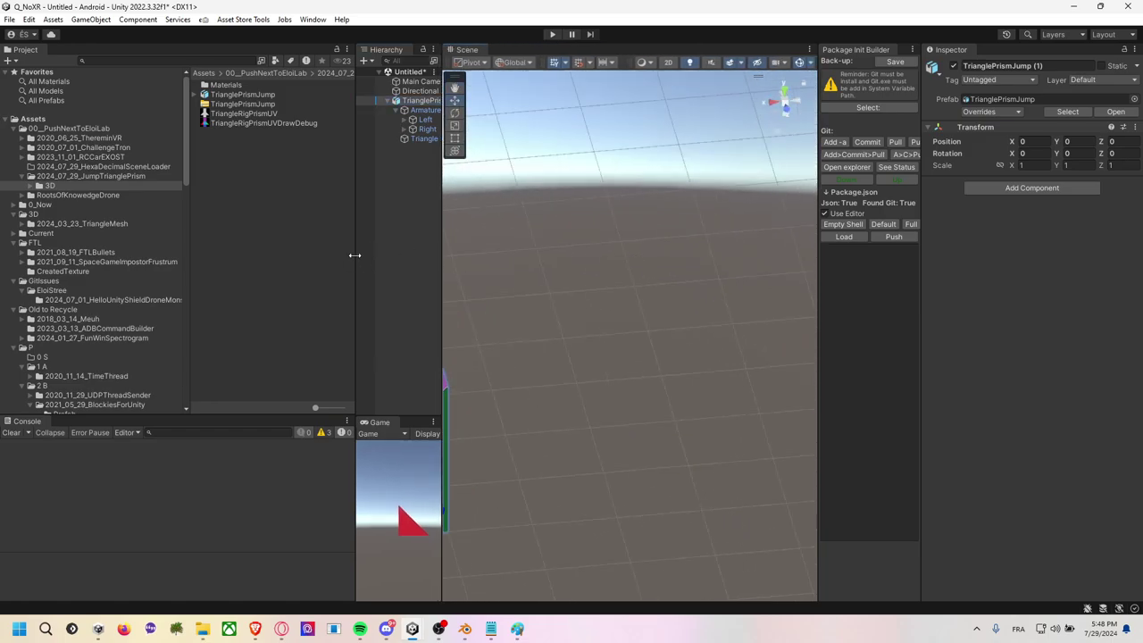
left_click_drag(354, 256, 287, 255)
middle_click_drag(500, 322, 777, 264)
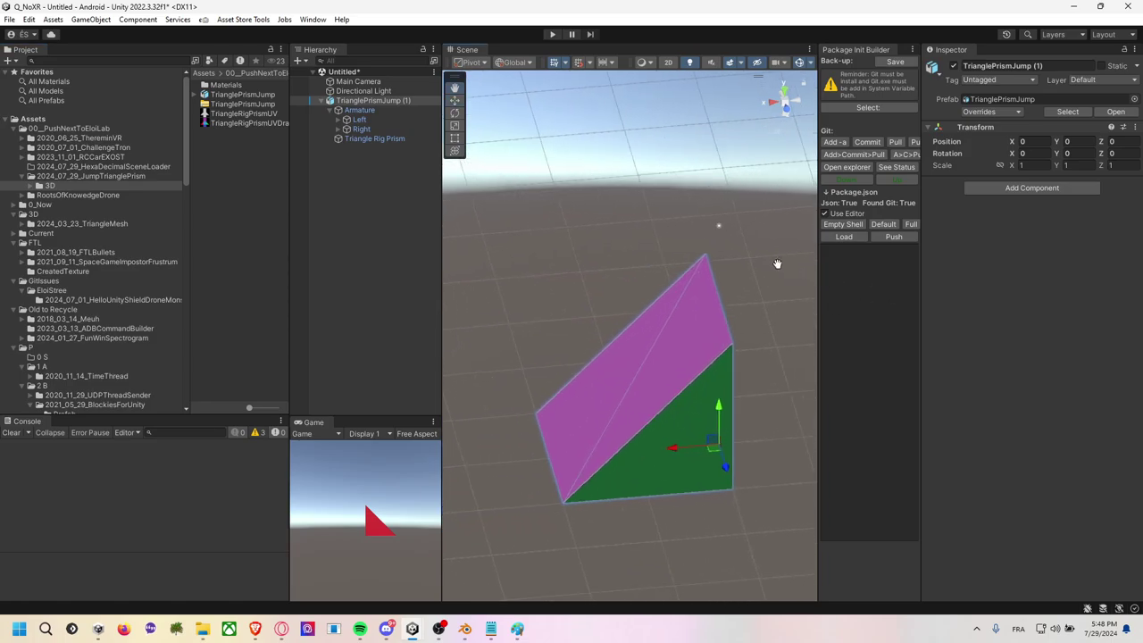
left_click_drag(777, 264, 737, 238, "alt")
middle_click_drag(738, 237, 723, 220)
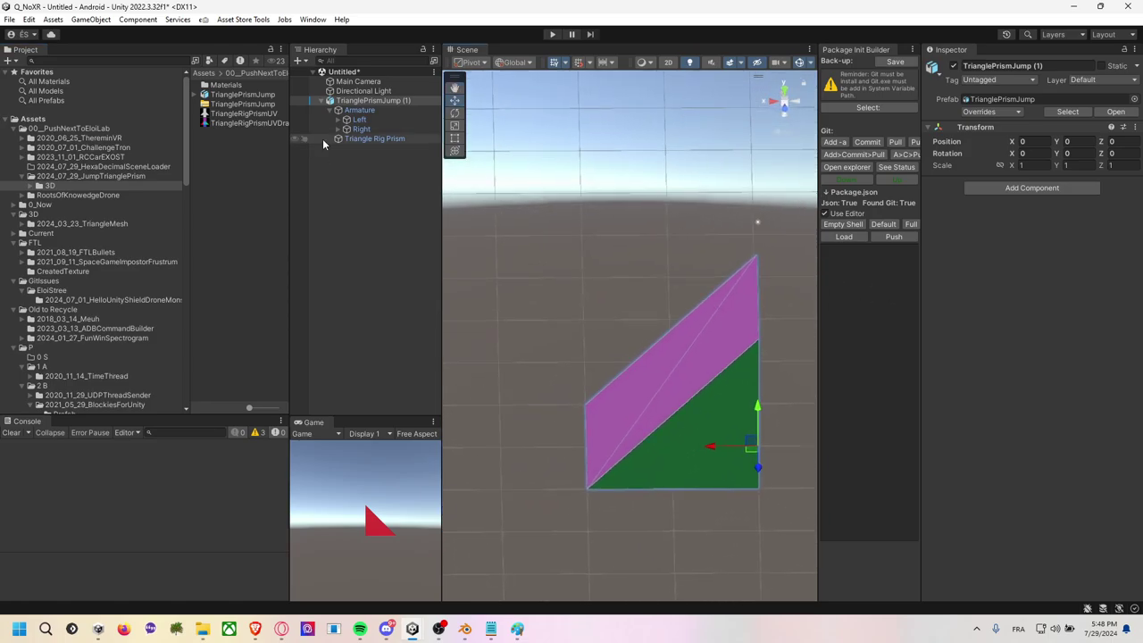
left_click(361, 129)
mouse_move(607, 258)
left_mouse_down("alt")
mouse_move(586, 343)
mouse_move(676, 334)
mouse_move(558, 416)
left_mouse_up("alt")
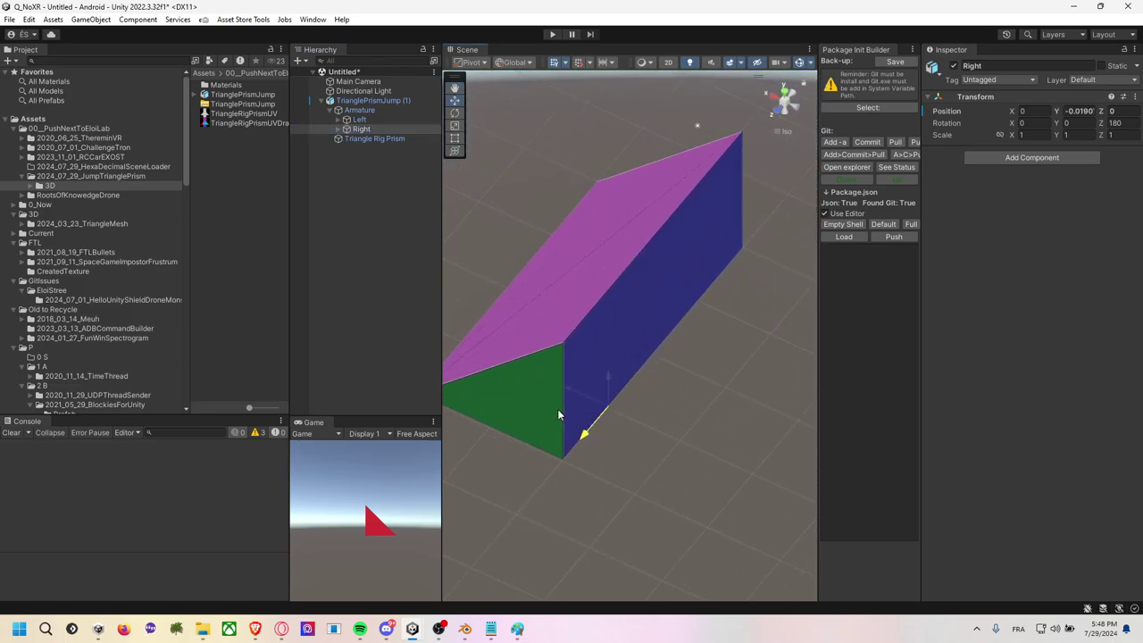
left_click(359, 119)
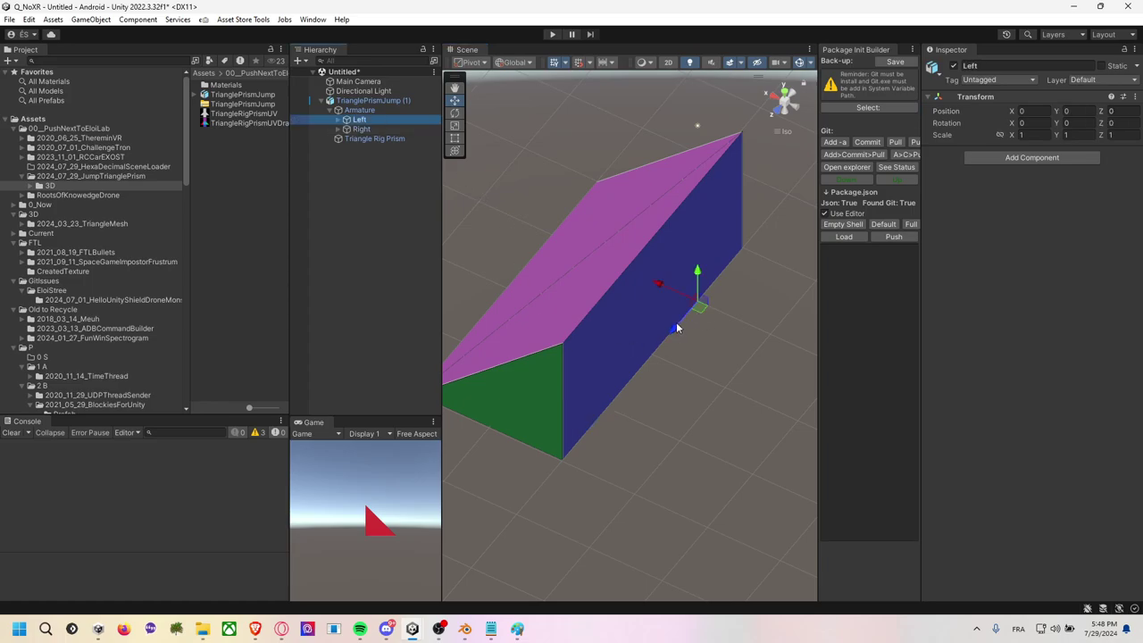
Raise the Left bone and rotate it to swing the prism's top.
mouse_move(677, 328)
left_mouse_down()
mouse_move(734, 282)
mouse_move(663, 311)
mouse_move(595, 378)
left_mouse_up()
key("e")
middle_click_drag(563, 391, 723, 357)
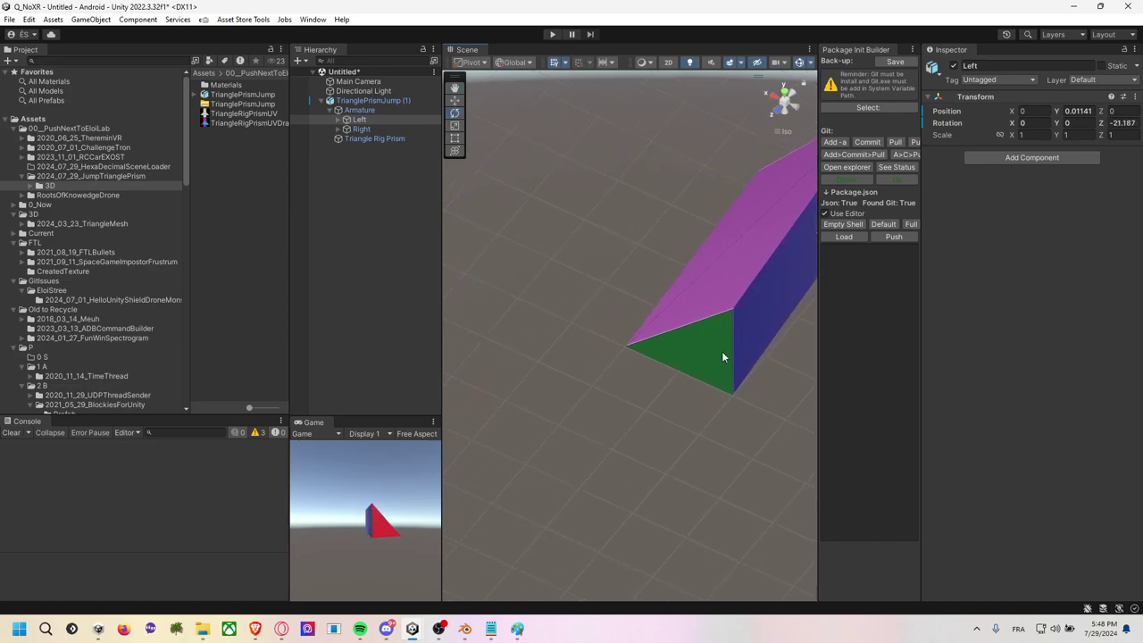
right_click_drag(723, 357, 875, 285)
key("f")
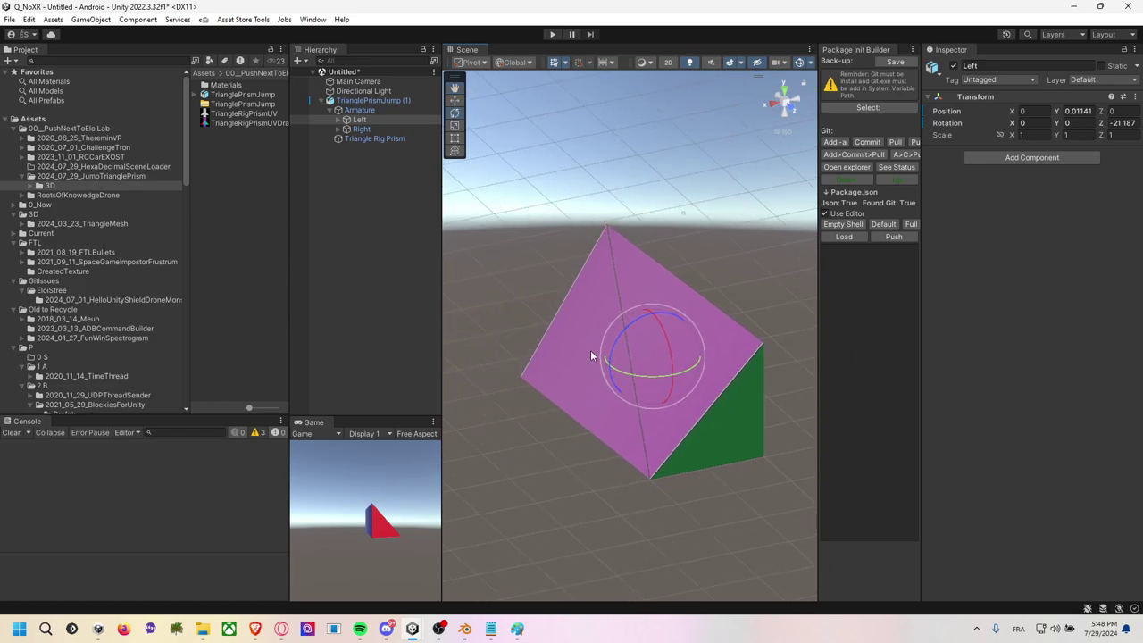
mouse_move(590, 355)
right_mouse_down()
mouse_move(597, 390)
mouse_move(799, 387)
mouse_move(755, 378)
right_mouse_up()
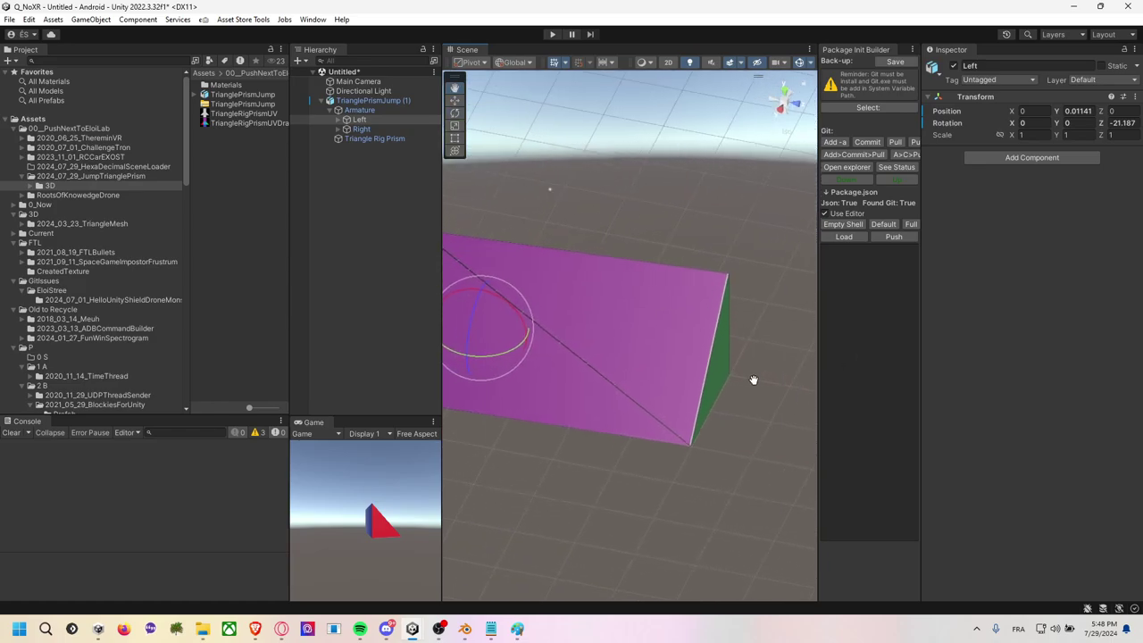
Rotate the Right bone to -122.125 on Z to fold the prism, then view from the left side.
left_click(370, 139)
left_click(361, 129)
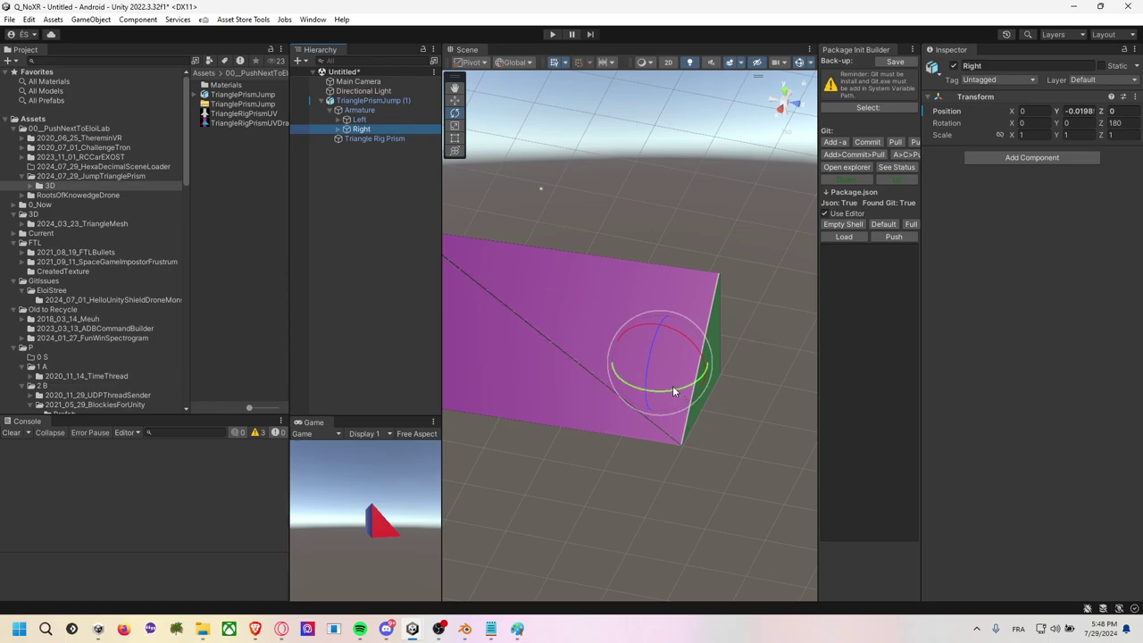
left_click_drag(673, 391, 536, 420)
mouse_move(535, 419)
right_mouse_down()
mouse_move(820, 356)
mouse_move(589, 428)
mouse_move(519, 280)
mouse_move(625, 238)
right_mouse_up()
left_click(787, 117)
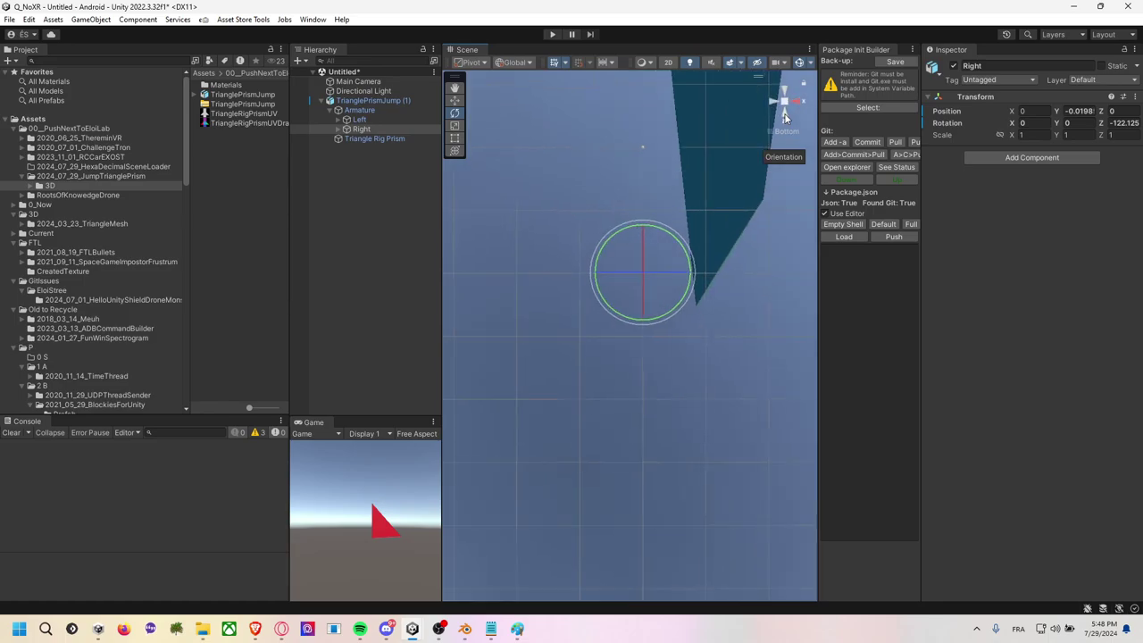
left_click(772, 105)
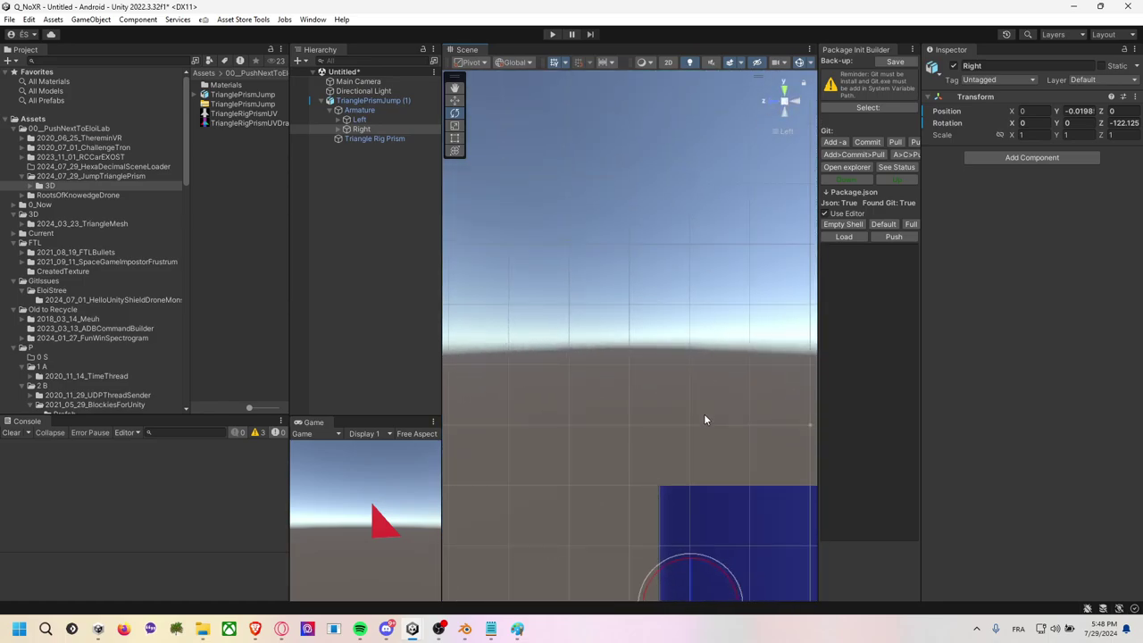
mouse_move(706, 416)
right_mouse_down()
mouse_move(569, 389)
mouse_move(621, 351)
right_mouse_up()
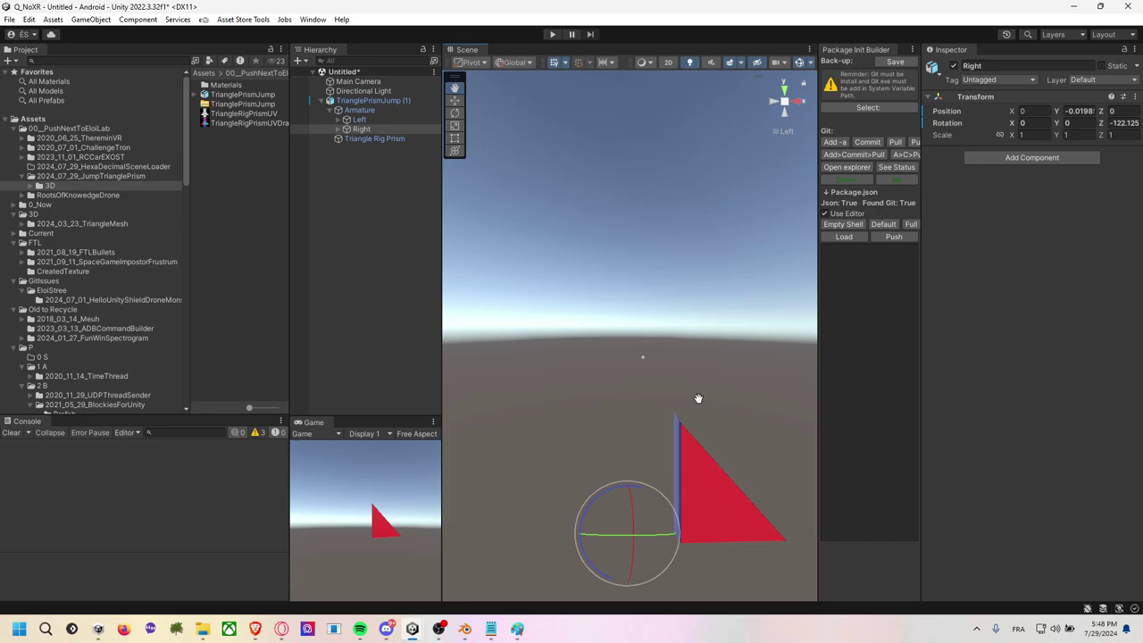
Expand the Armature's child bones and select RightTopTip and LeftTopTip together.
left_click(338, 119)
left_click(337, 139)
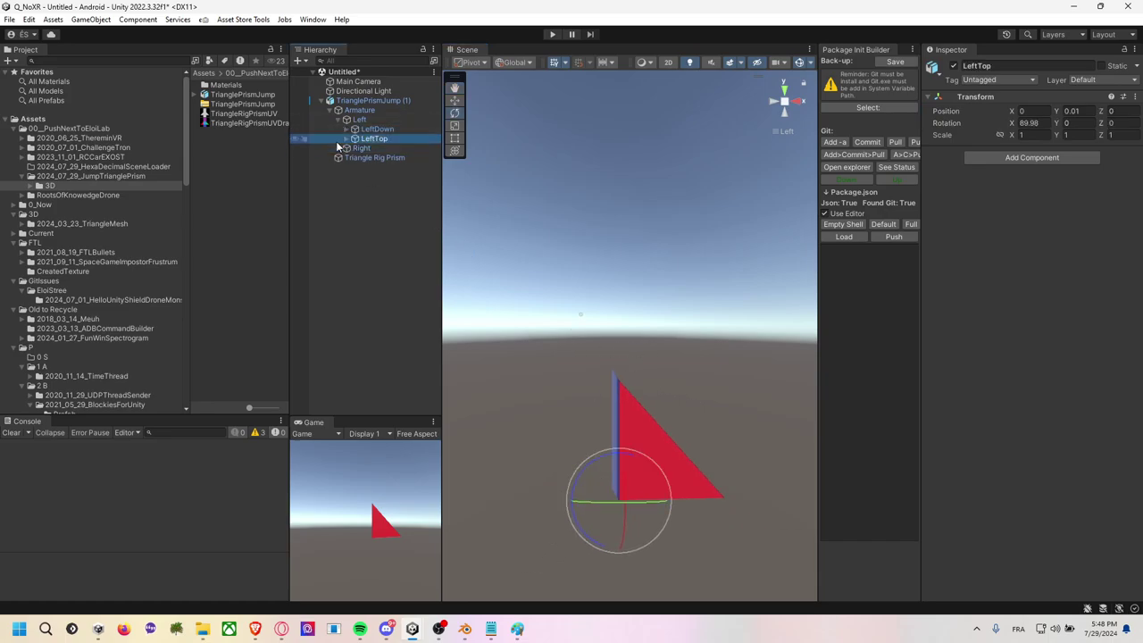
left_click(336, 148)
left_click(345, 167)
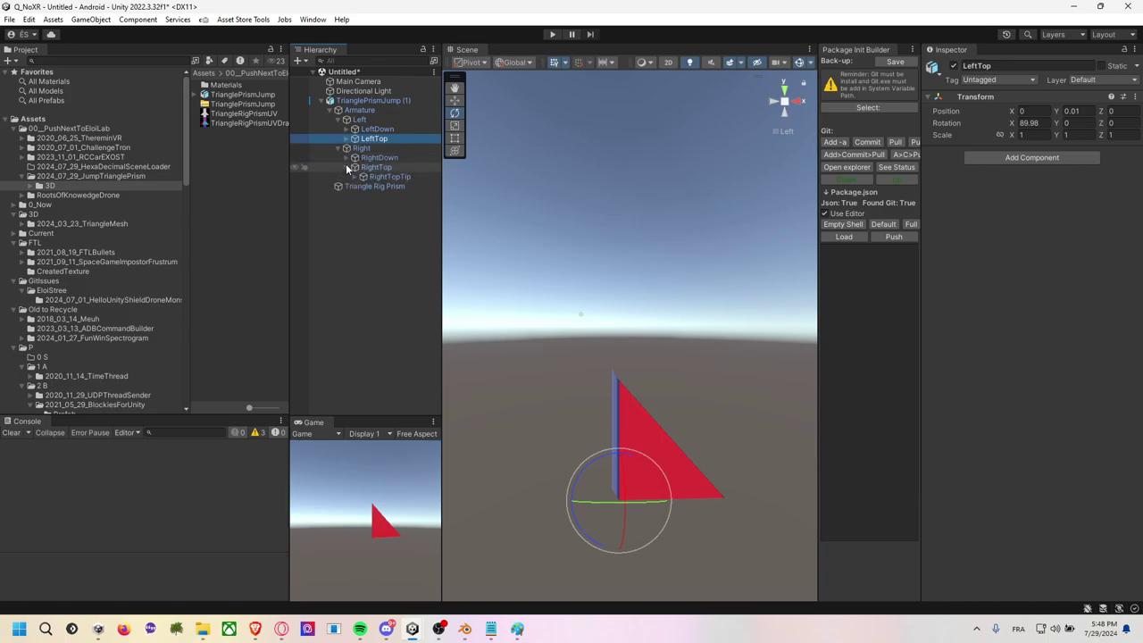
left_click(346, 138)
left_click(346, 129)
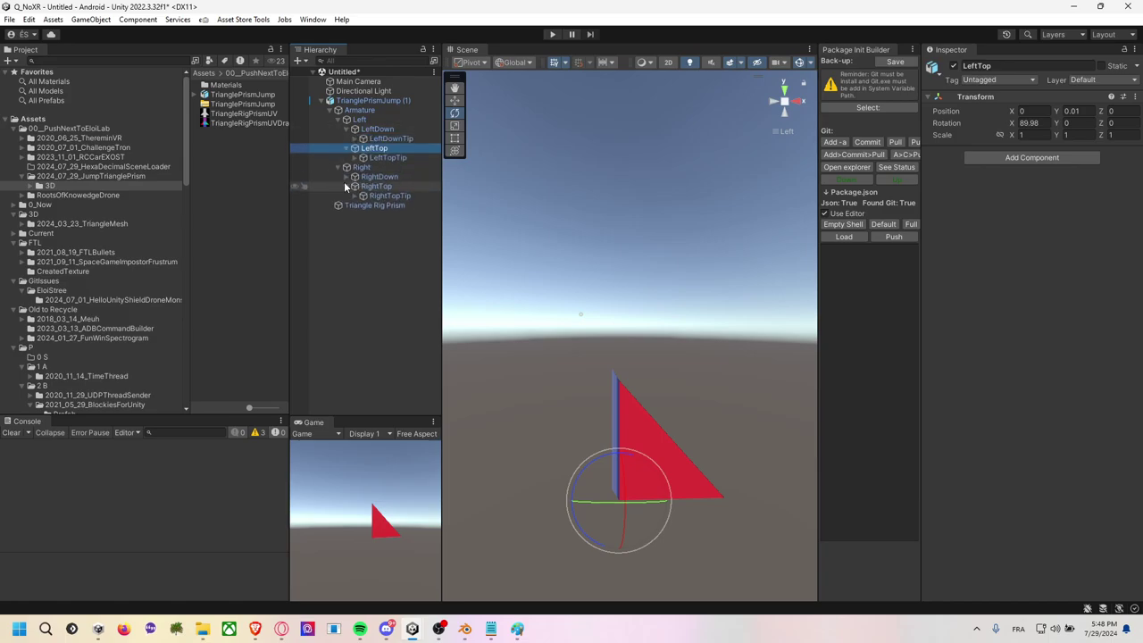
left_click(346, 176)
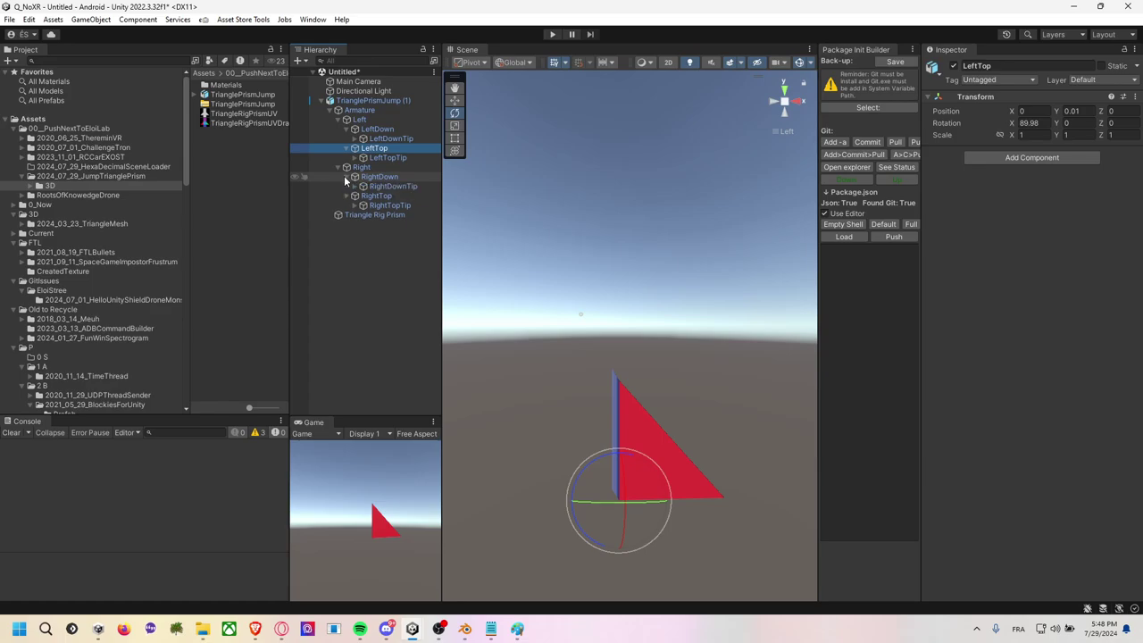
left_click(390, 207)
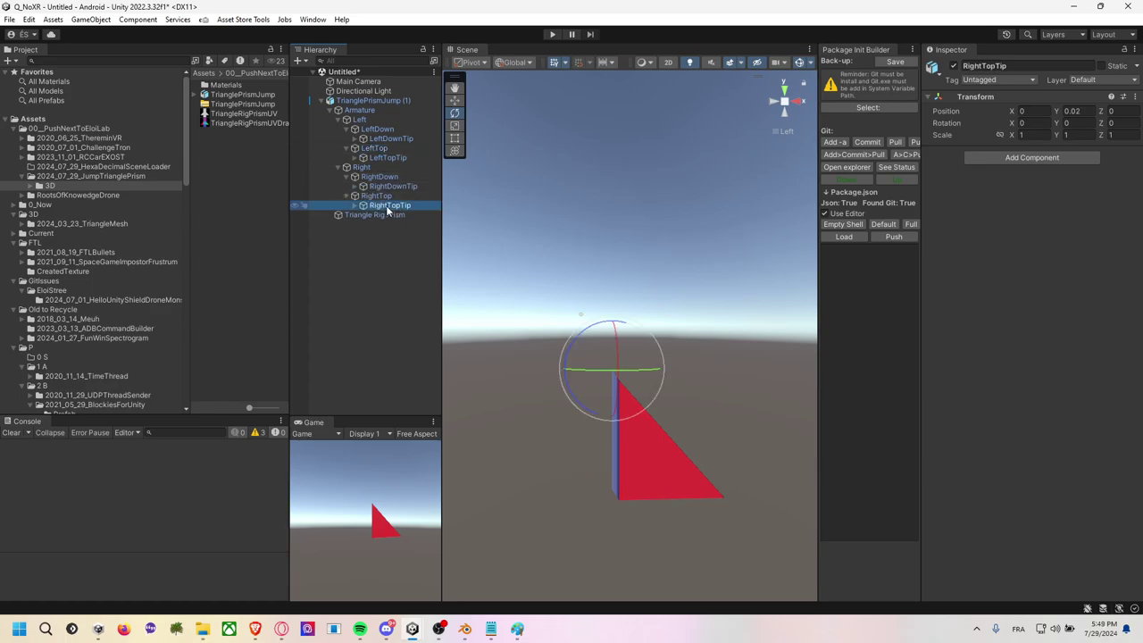
left_click(402, 157, "ctrl")
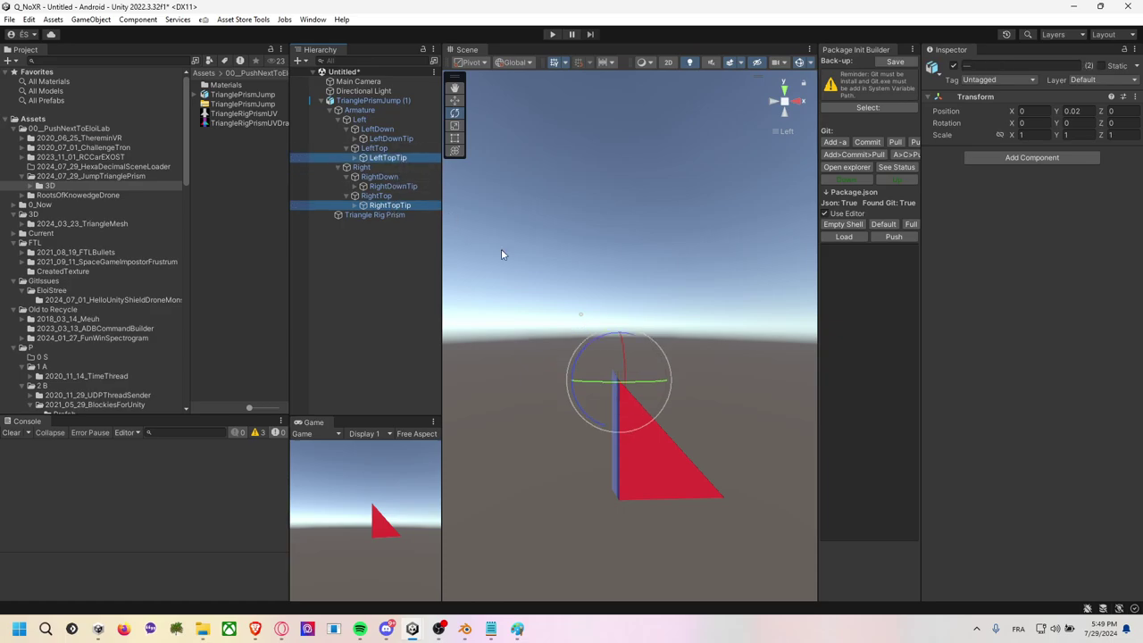
Move both top-tip bones down to Y 0.01575 and along X, then save the scene.
left_click(454, 100)
left_click_drag(615, 332, 630, 453)
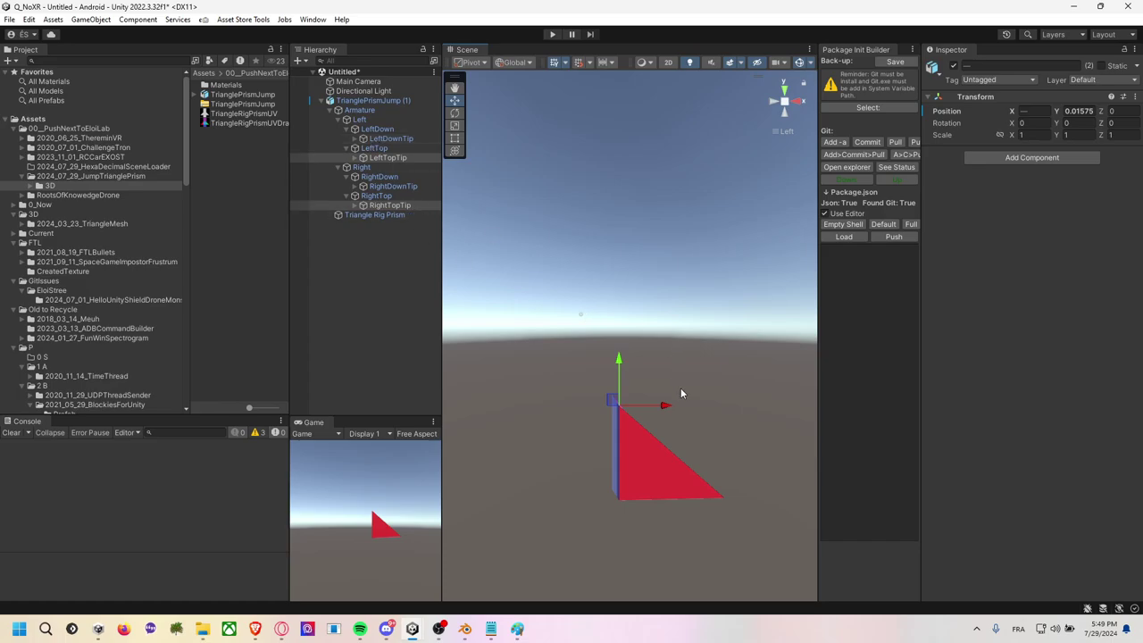
left_click_drag(661, 409, 662, 398)
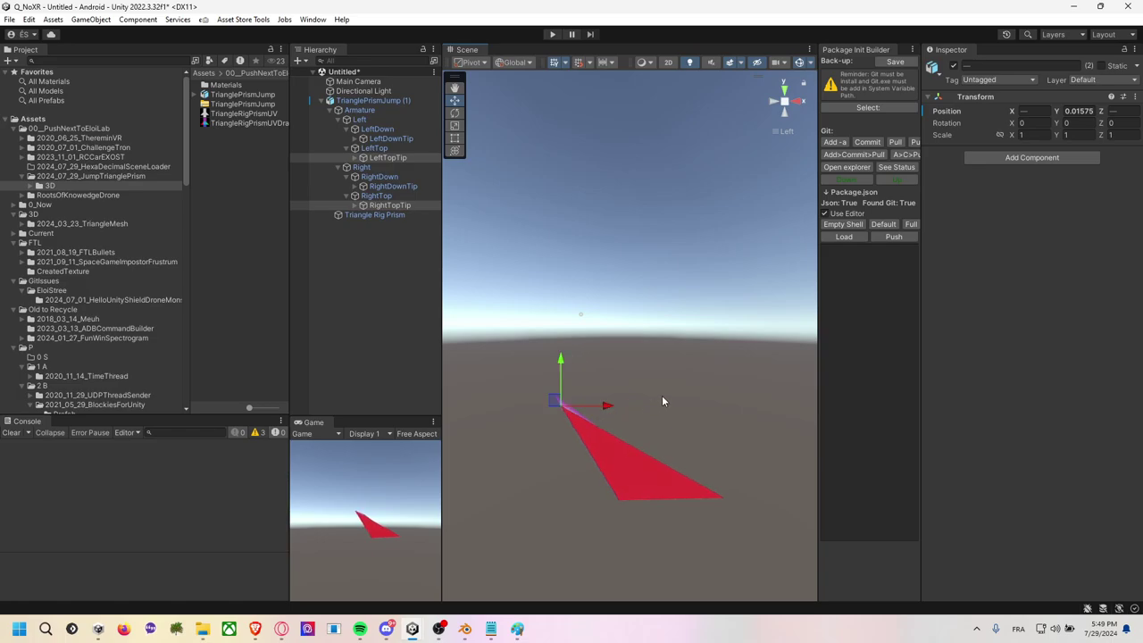
middle_click_drag(662, 398, 661, 400)
mouse_move(661, 399)
left_mouse_down("alt")
mouse_move(348, 311)
mouse_move(692, 402)
mouse_move(627, 242)
left_mouse_up("alt")
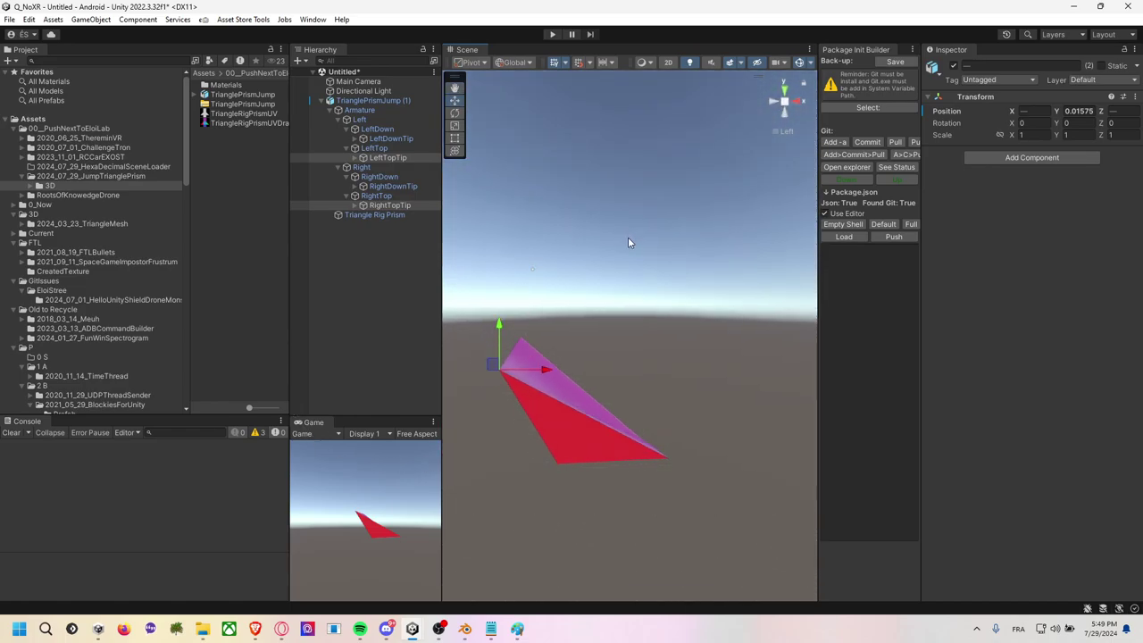
mouse_move(572, 390)
left_mouse_down("alt")
mouse_move(607, 401)
mouse_move(727, 387)
mouse_move(644, 409)
mouse_move(572, 375)
left_mouse_up("alt")
left_click(387, 296)
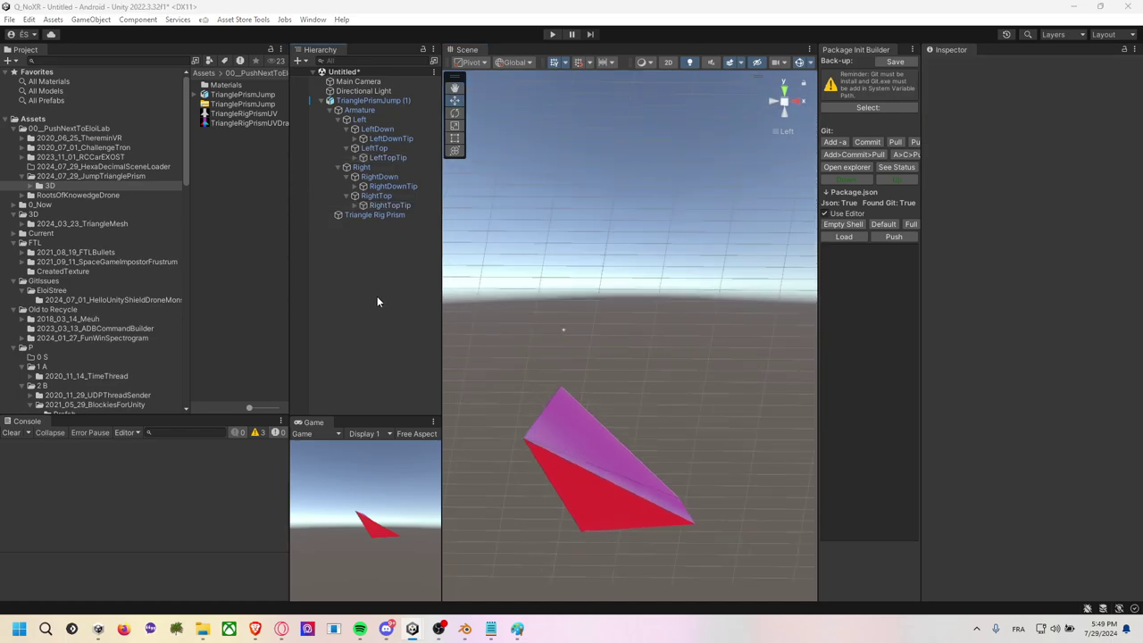
key("ctrl+s")
Create a new cube in the Hierarchy named Ground.
left_click(534, 328)
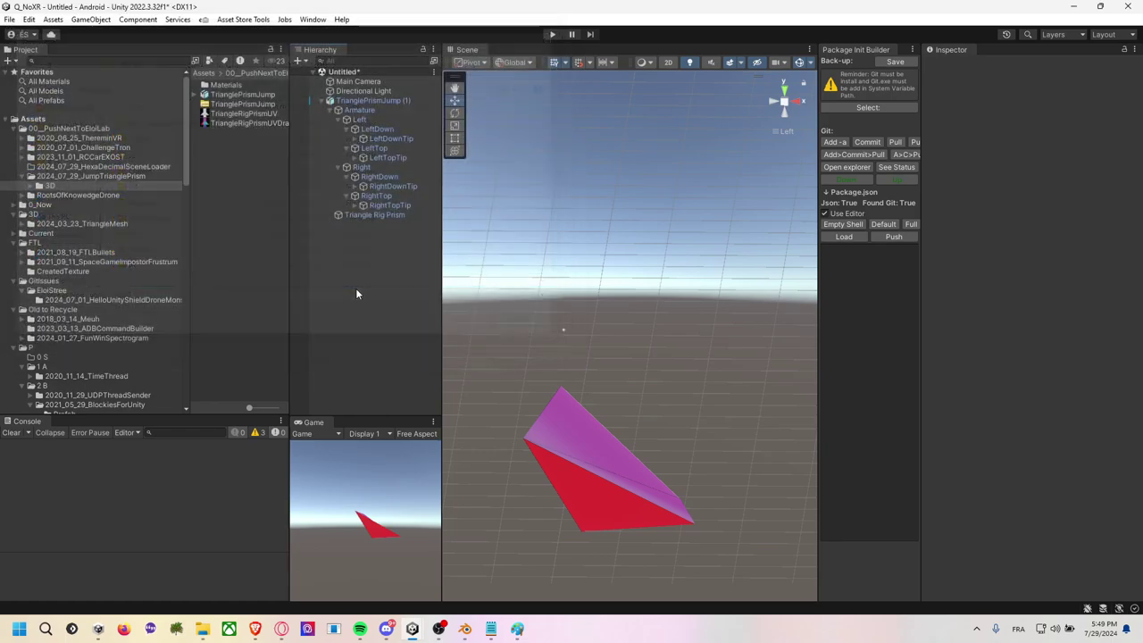
right_click(356, 288)
mouse_move(455, 478)
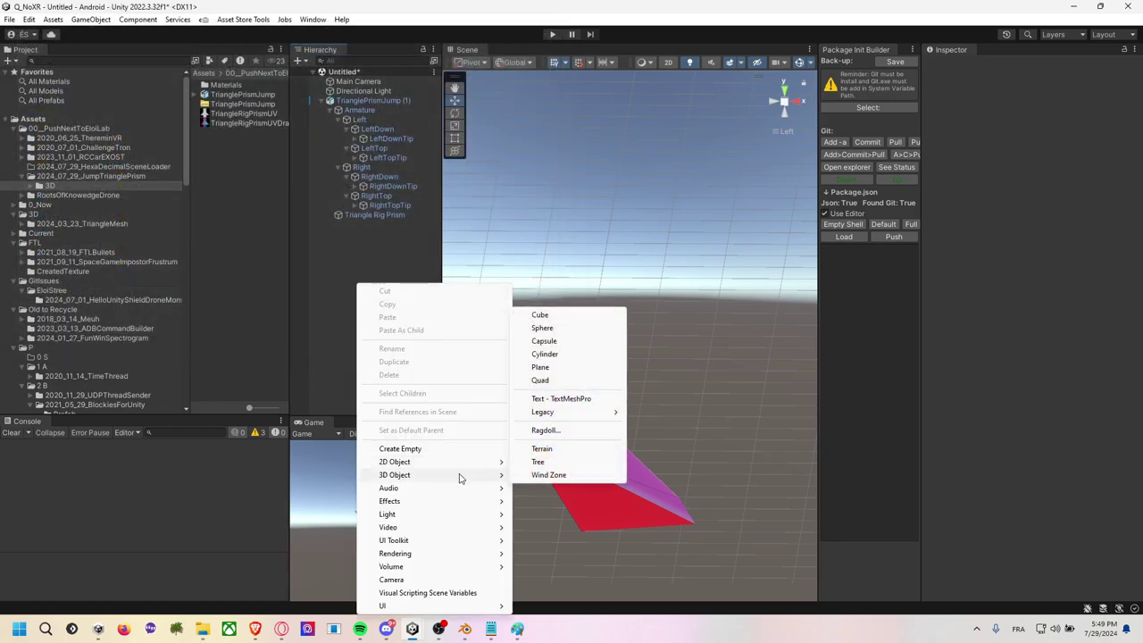
left_click(570, 313)
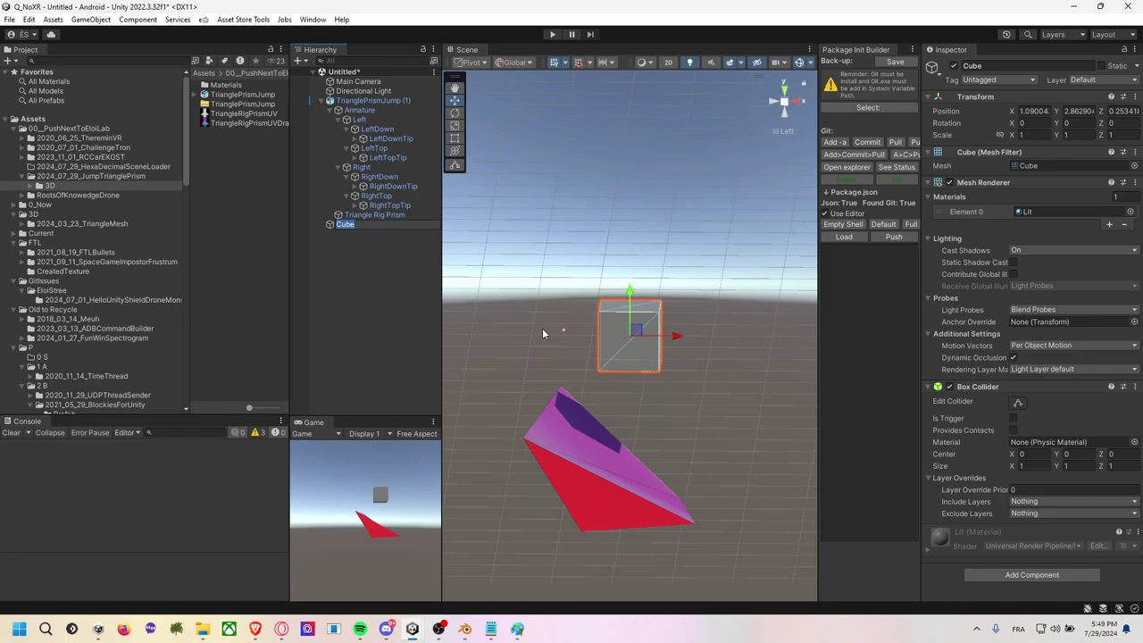
type("Ground")
key("Return")
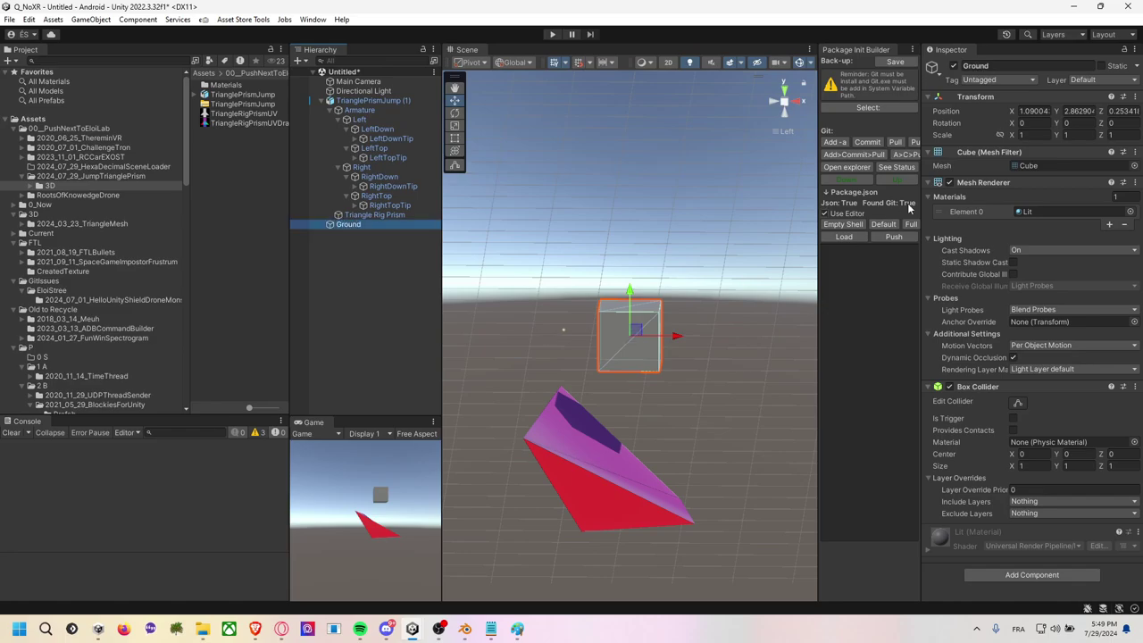
Place Ground at position 0, 0, 0.
left_click(1031, 111)
type("0")
key("Tab")
type("0")
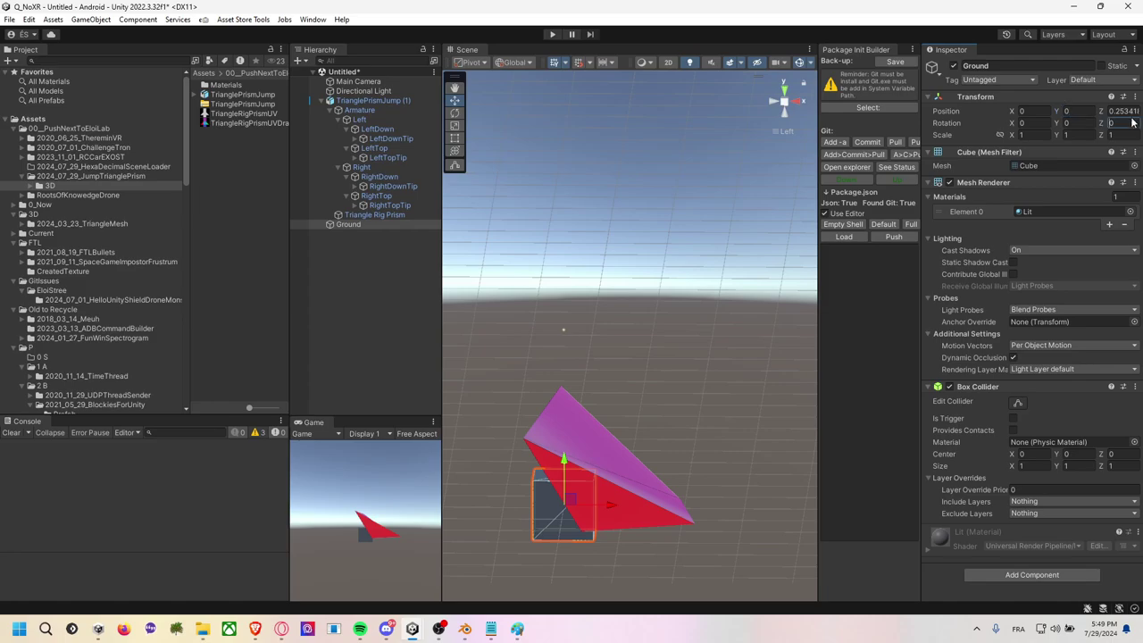
key("Tab")
type("0")
key("Return")
Scale Ground to 10, 1, 10 and lower it to Y -0.5.
left_click(1027, 134)
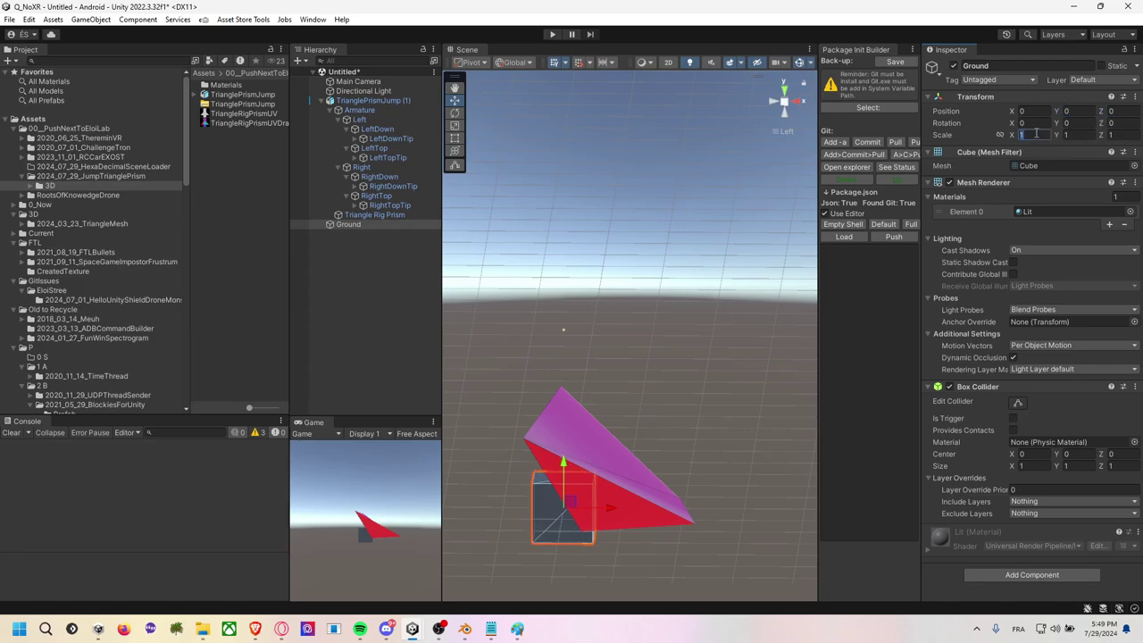
type("10")
key("Tab")
left_click(1113, 135)
type("0")
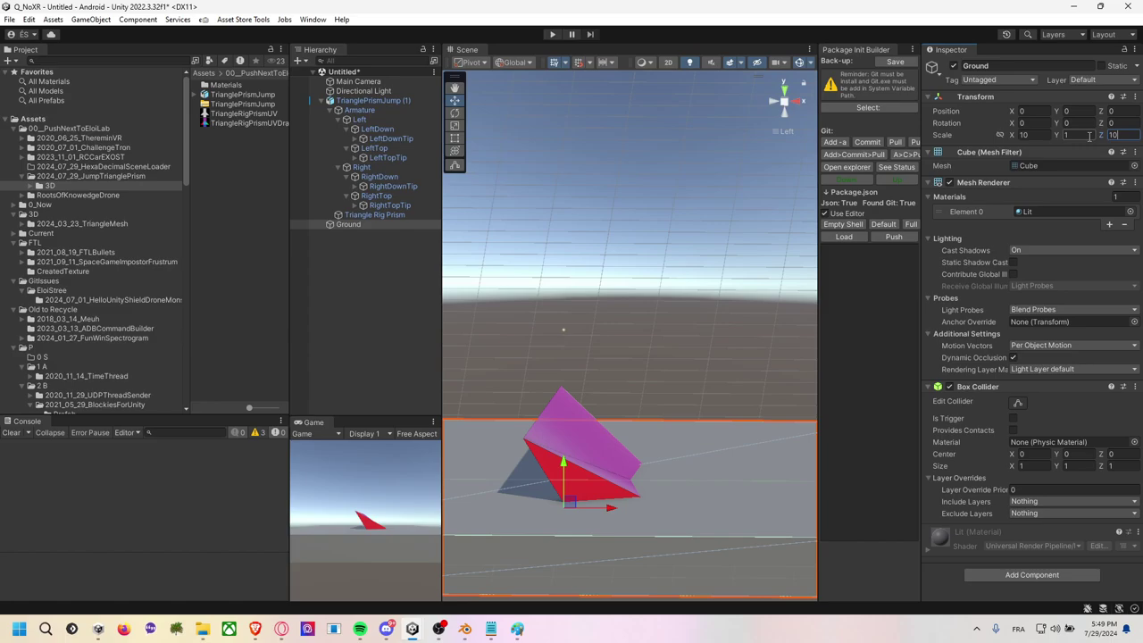
left_click(1084, 134)
left_click(1076, 110)
type("-1")
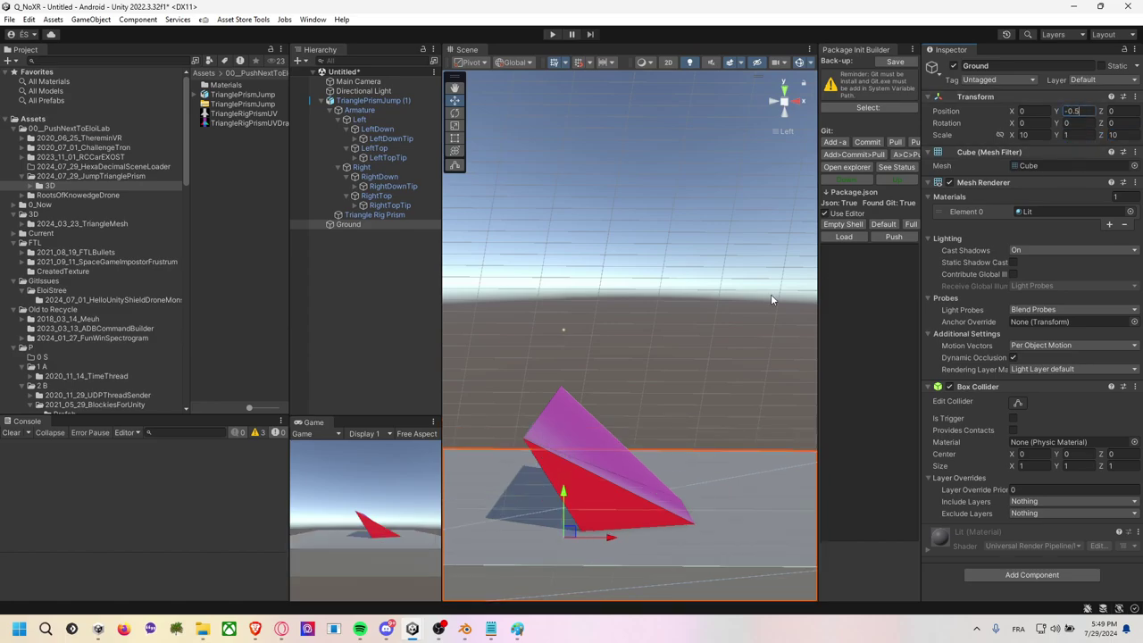
left_click(685, 326)
left_click_drag(685, 326, 681, 308, "alt")
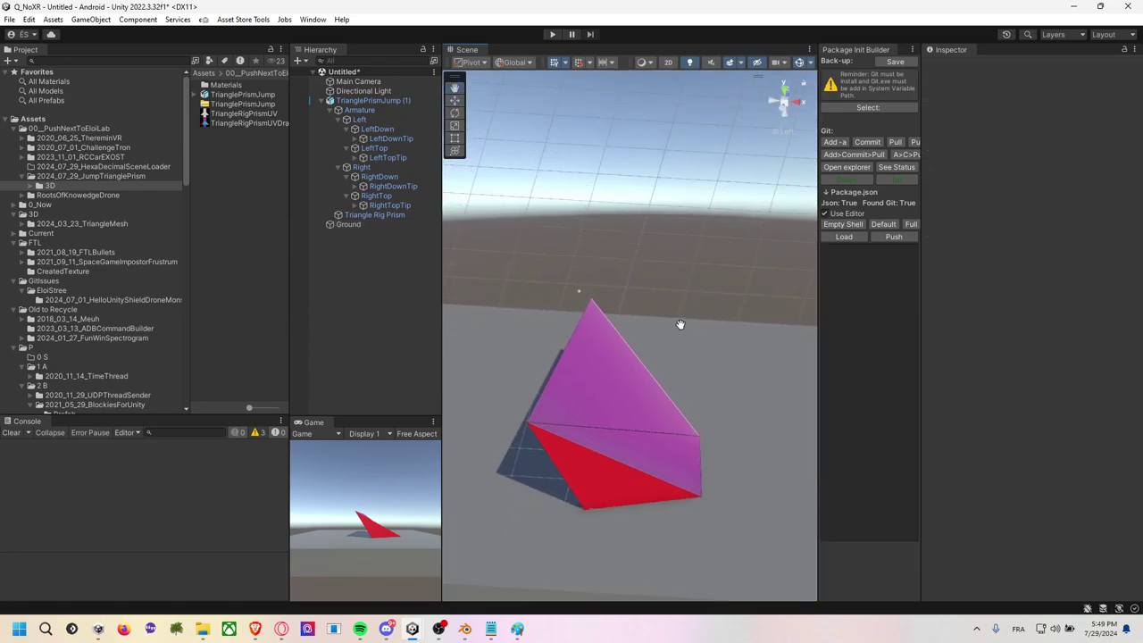
Create a Sphere and raise it above the prism.
right_click(340, 283)
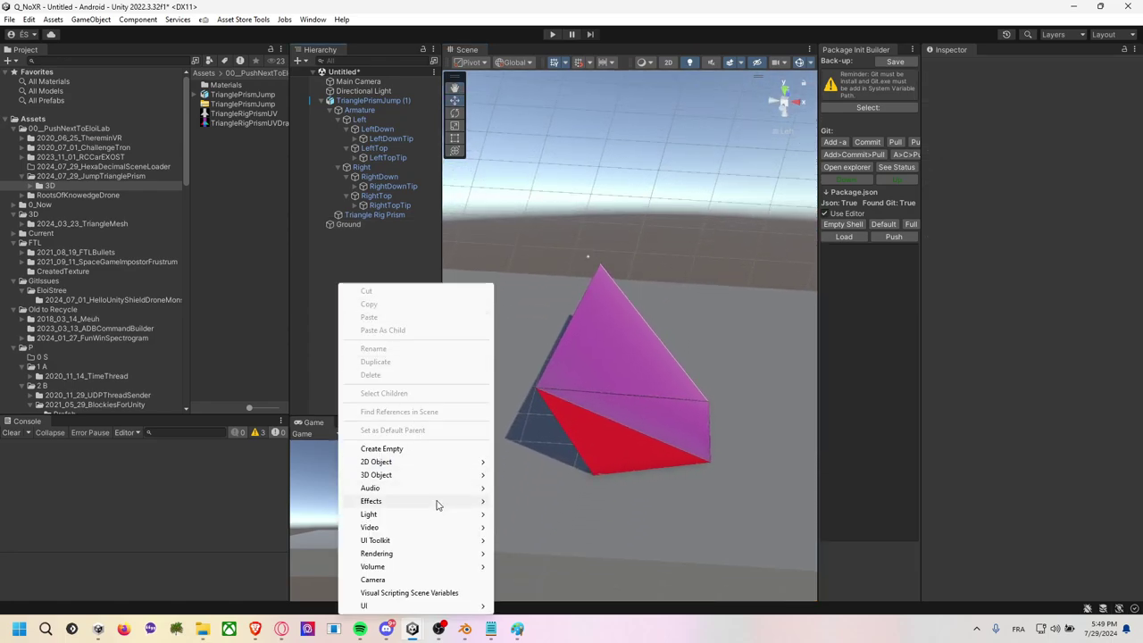
mouse_move(466, 475)
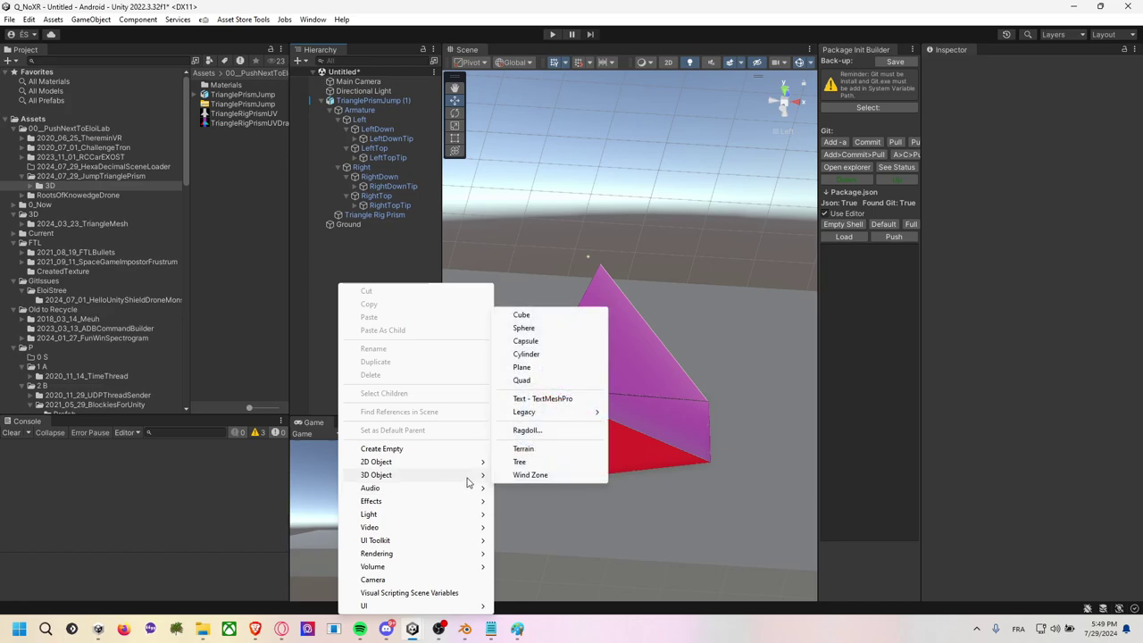
left_click(548, 332)
left_click_drag(638, 303, 629, 163)
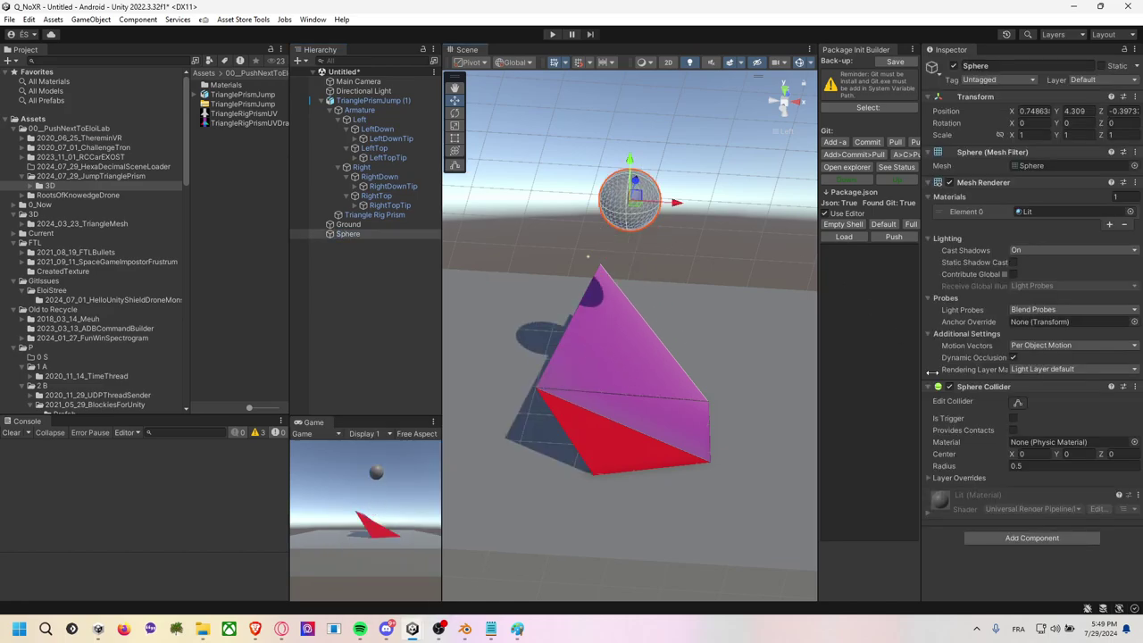
Add a Rigidbody to the sphere and enter Play mode to watch it fall.
left_click(998, 542)
type("rigidbody")
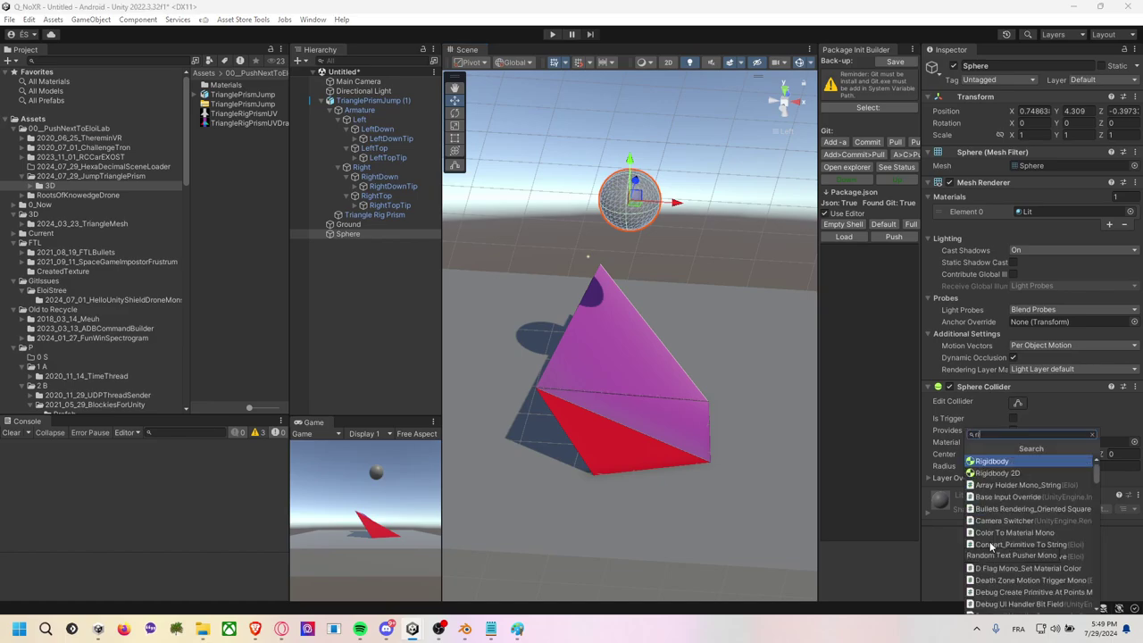
key("Return")
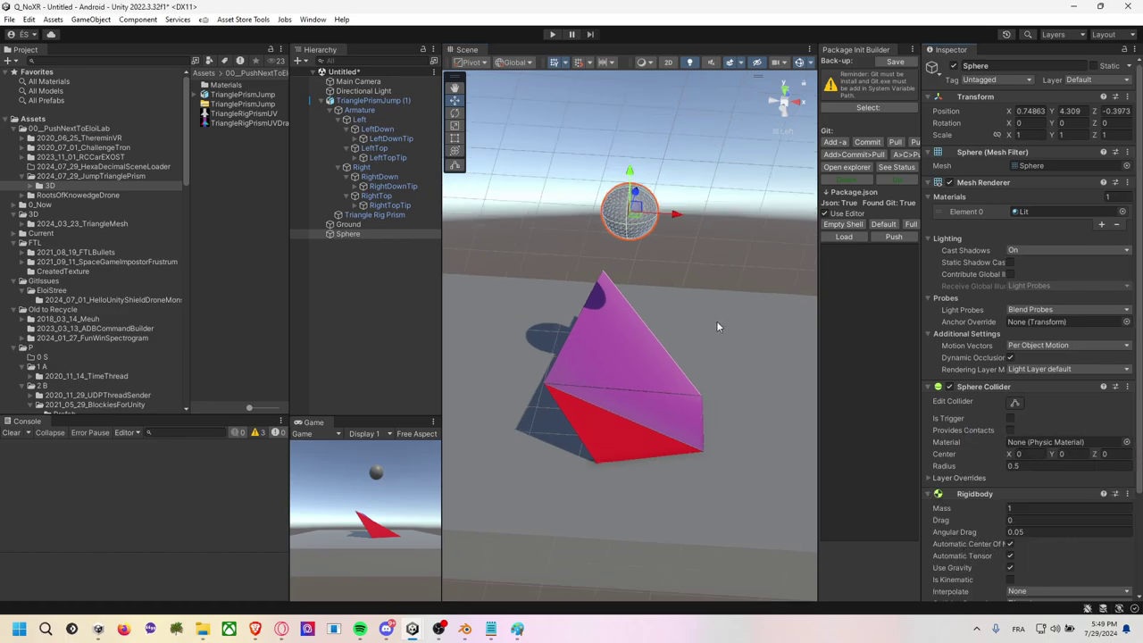
left_click_drag(716, 321, 682, 233, "alt")
left_click(552, 34)
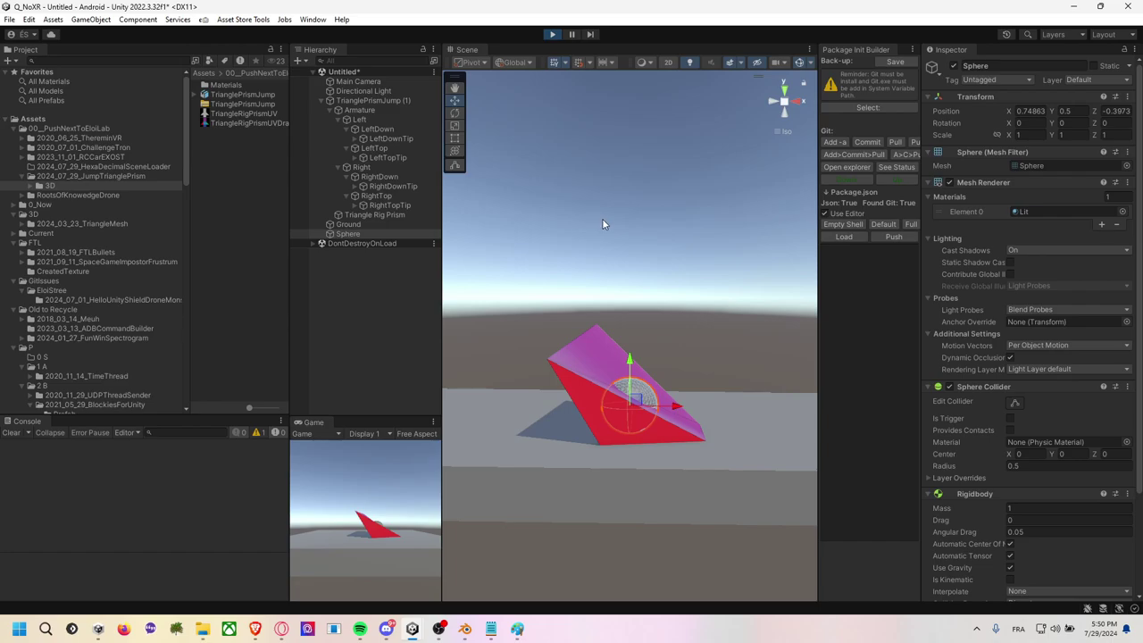
Orbit and pan around the prism to see where the fallen sphere rests on Ground.
left_click_drag(658, 216, 576, 346, "alt")
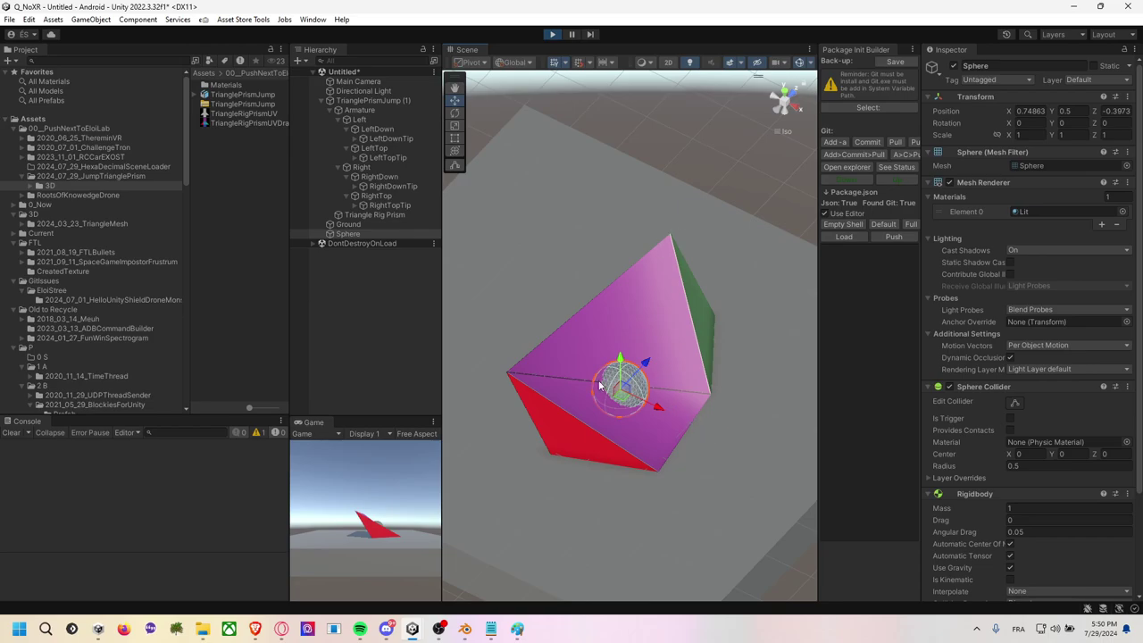
mouse_move(551, 307)
left_mouse_down("alt")
mouse_move(661, 219)
mouse_move(641, 346)
left_mouse_up("alt")
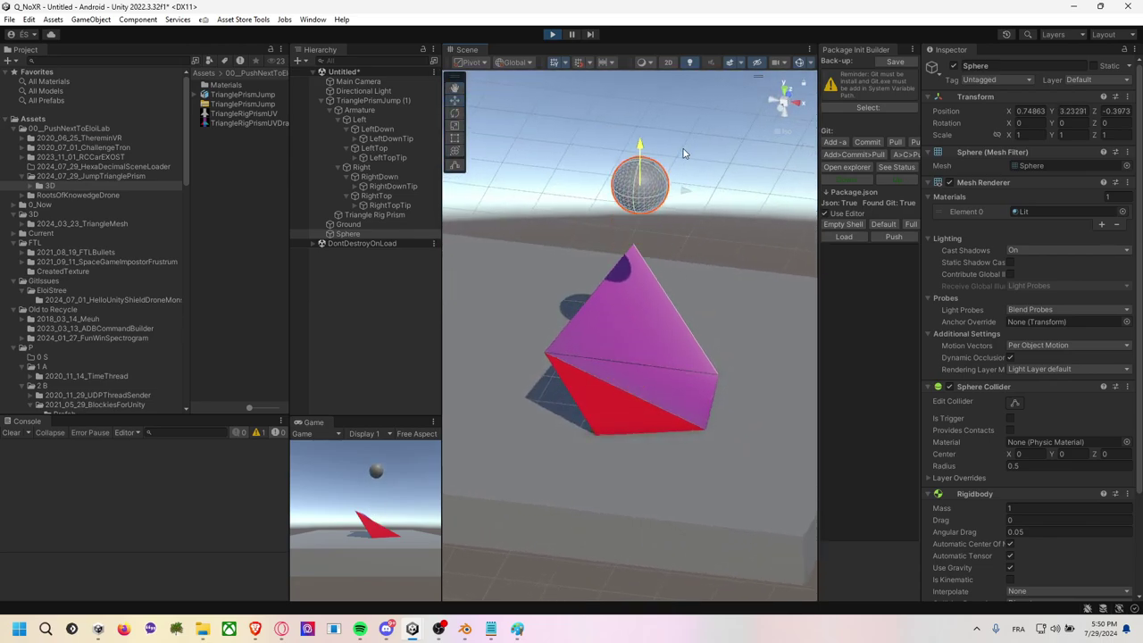
mouse_move(739, 313)
middle_mouse_down()
mouse_move(701, 243)
mouse_move(719, 259)
middle_mouse_up()
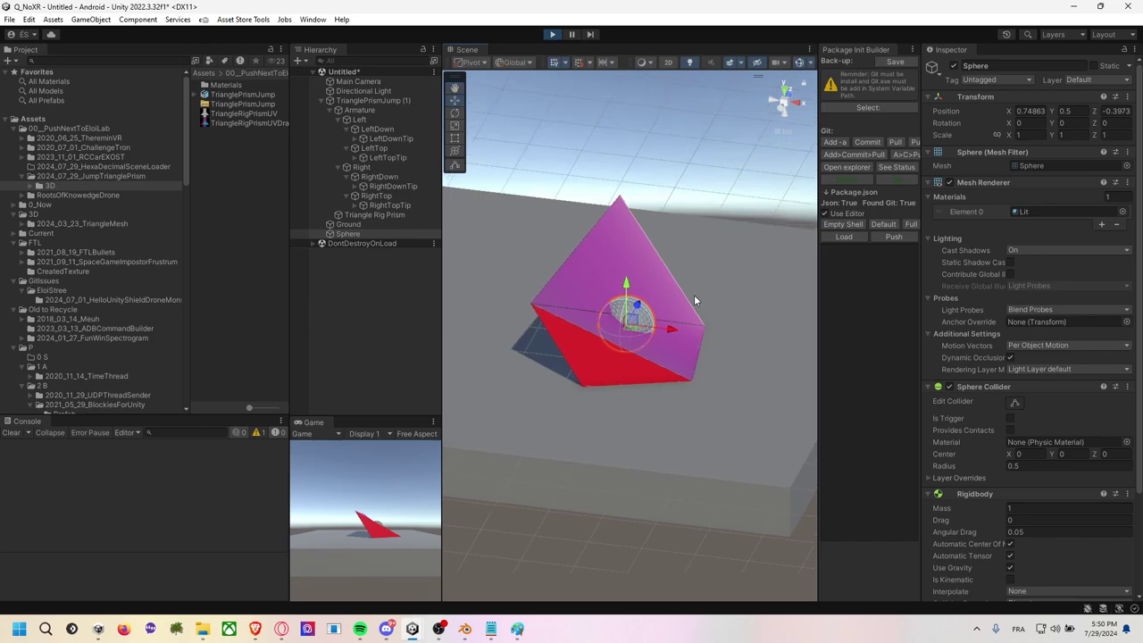
left_click(714, 484)
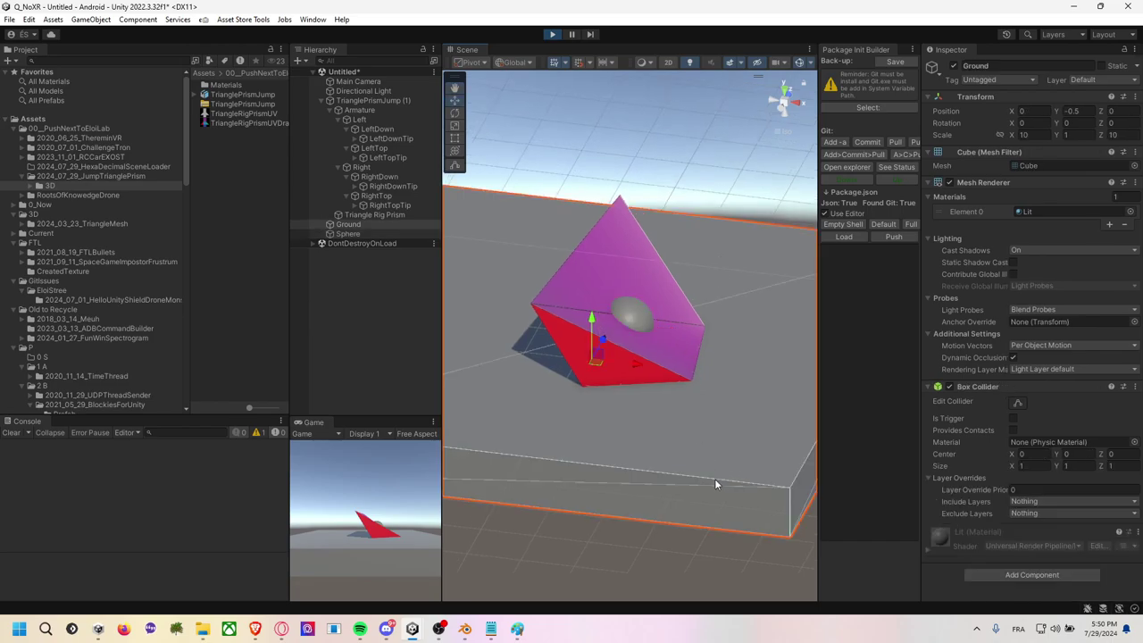
left_click(639, 321)
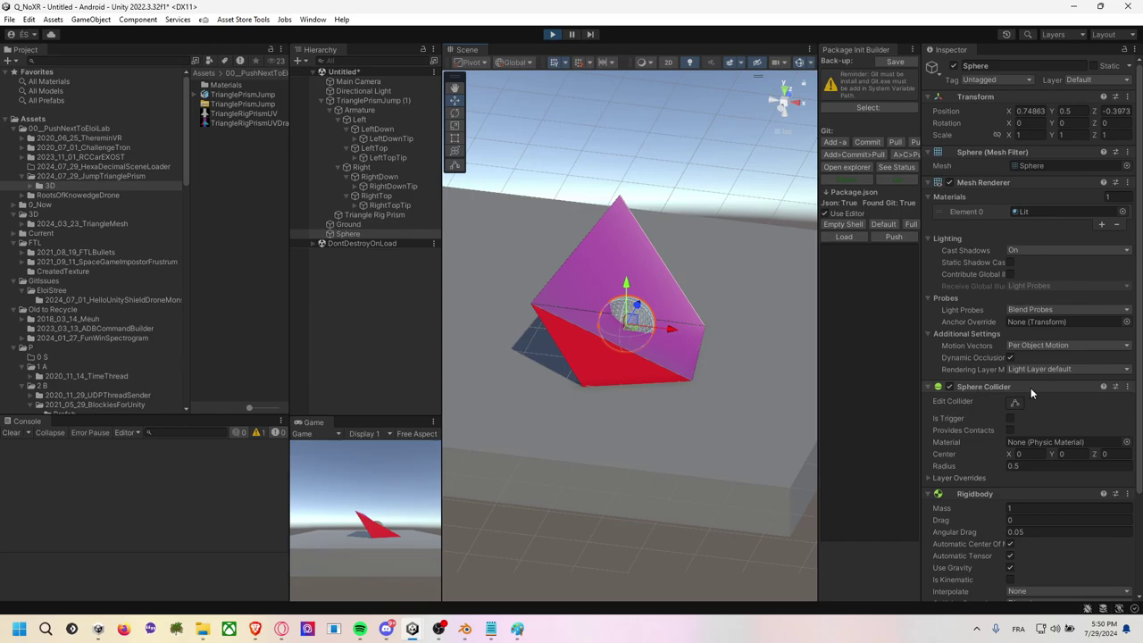
Orbit to bring the prism's pink face into view and select the Ground slab.
left_click(744, 489)
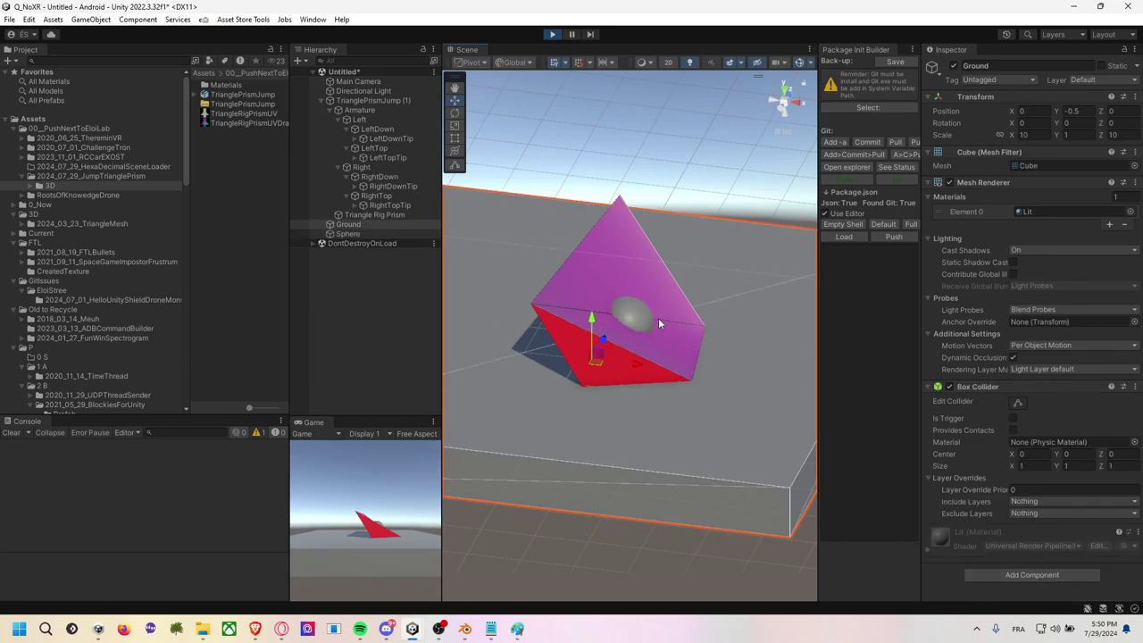
mouse_move(630, 368)
left_mouse_down("alt")
mouse_move(824, 355)
mouse_move(704, 376)
left_mouse_up("alt")
mouse_move(629, 324)
left_mouse_down("alt")
mouse_move(663, 282)
mouse_move(606, 281)
left_mouse_up("alt")
key("e")
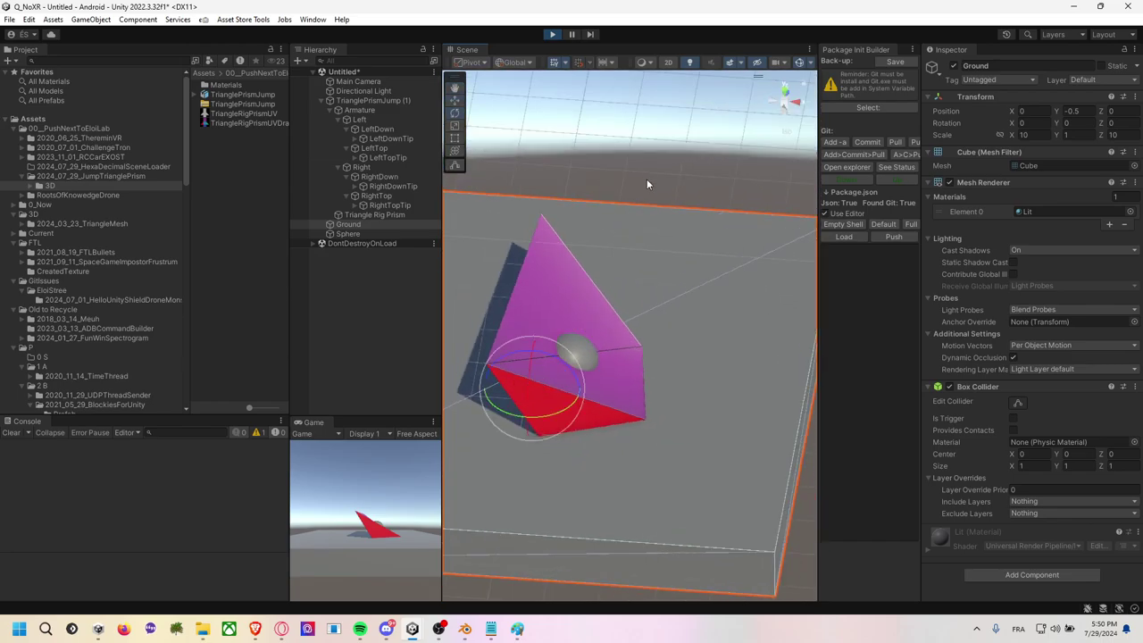
left_click_drag(648, 184, 691, 152, "alt")
left_click(679, 361)
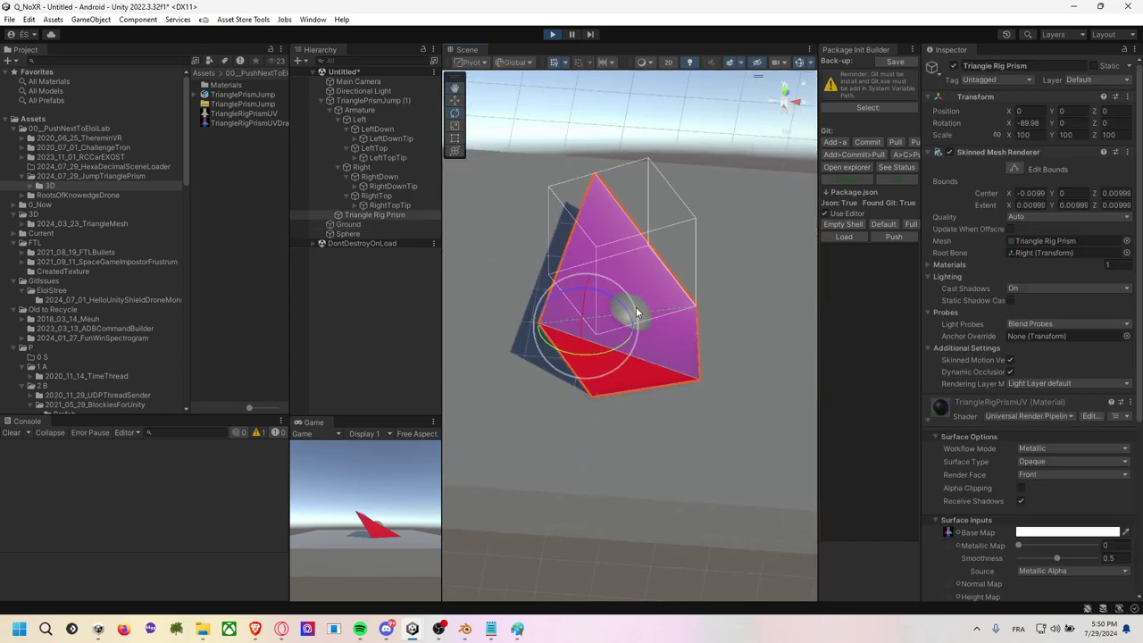
left_click(679, 361)
Add a Mesh Collider to Ground by searching 'mesh', set it Convex, then undo it.
left_click(1040, 578)
type("ri")
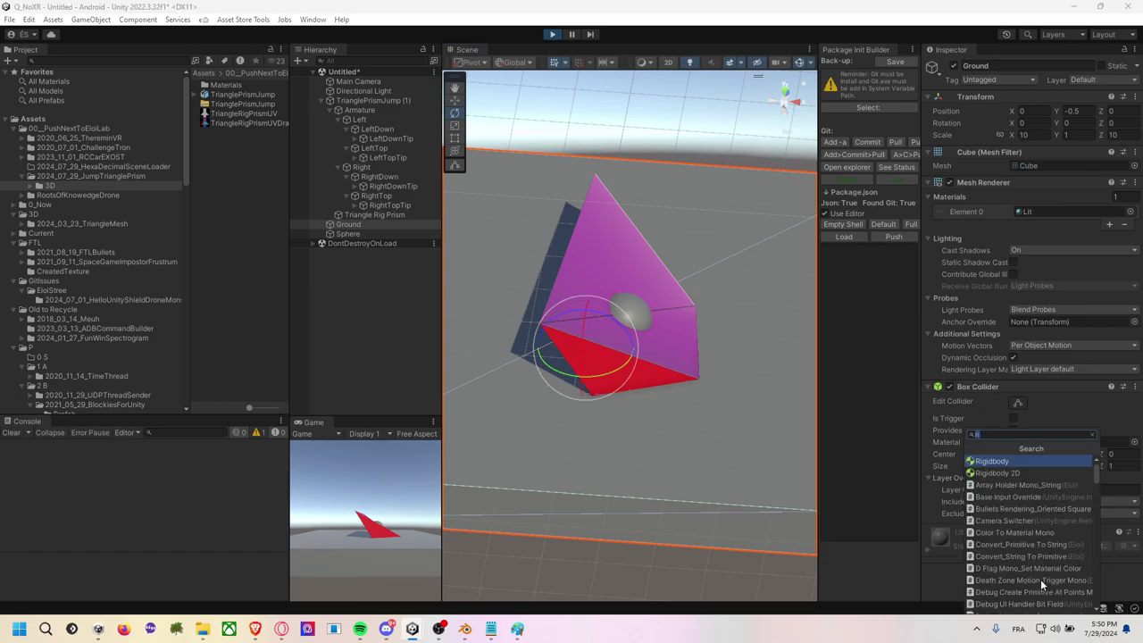
key("BackSpace")
key("BackSpace")
type("mesh")
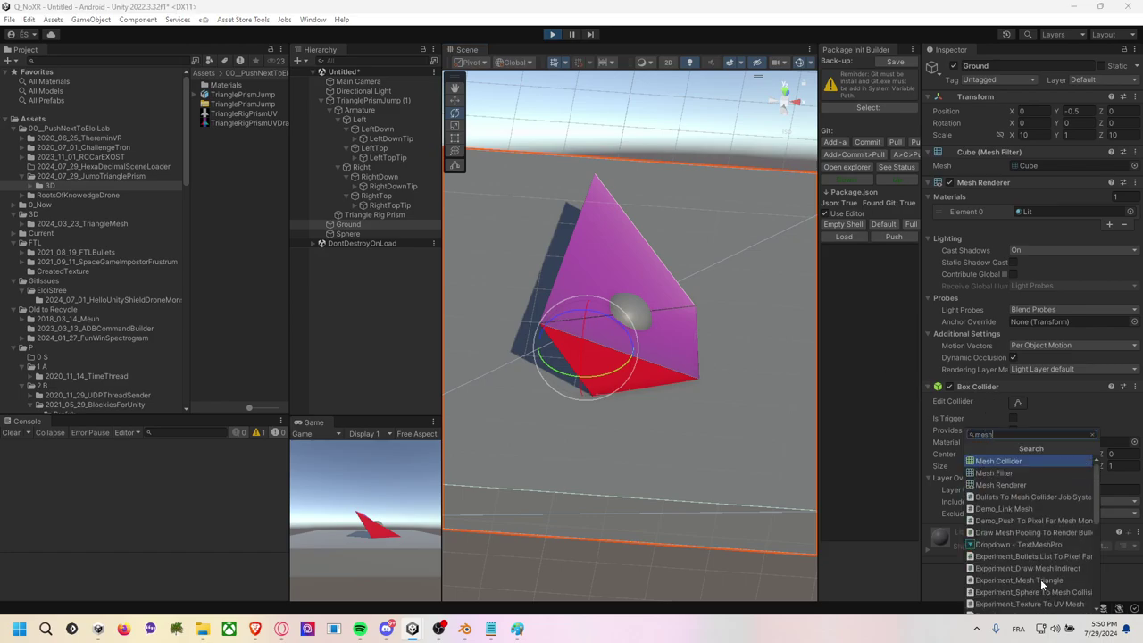
key("Return")
left_click_drag(638, 272, 919, 475, "alt")
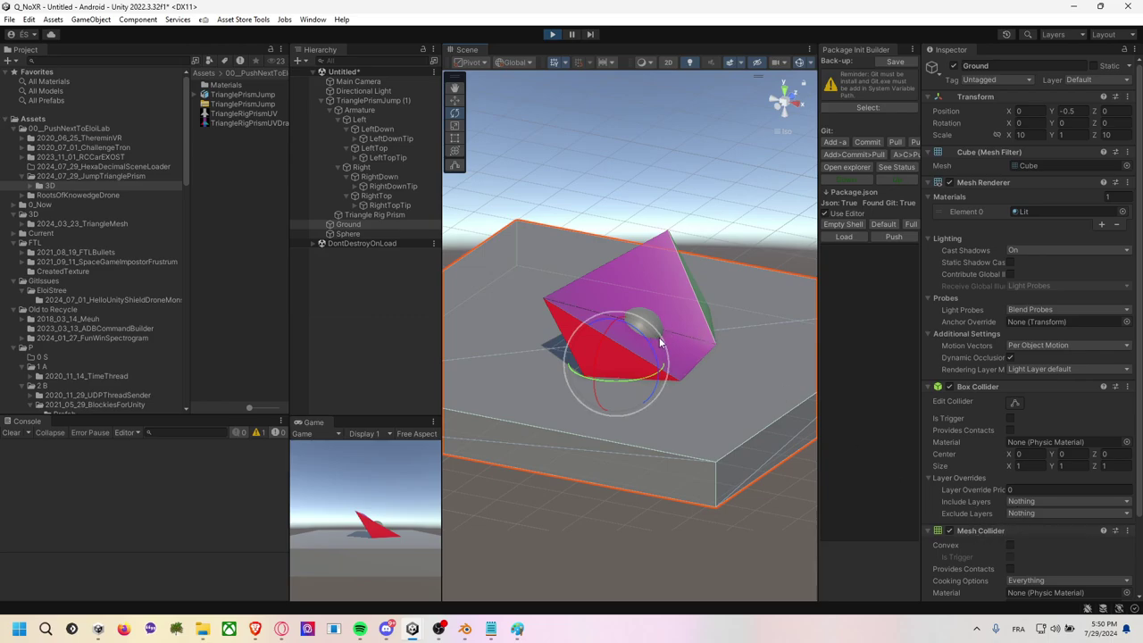
mouse_move(672, 348)
left_mouse_down("alt")
mouse_move(837, 303)
mouse_move(791, 356)
left_mouse_up("alt")
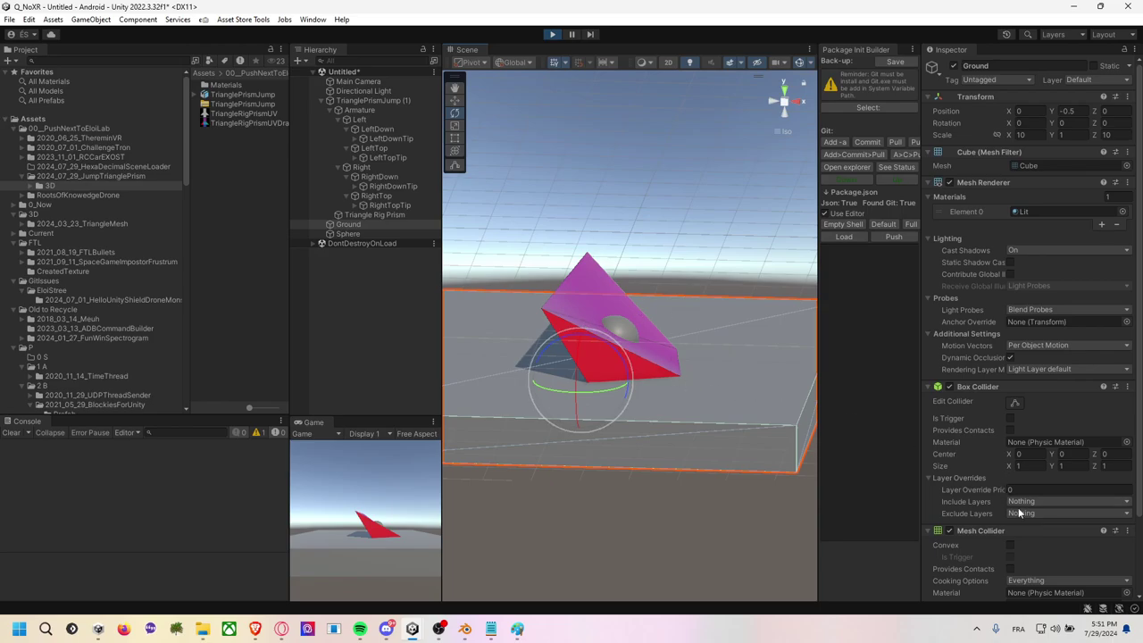
left_click(1011, 545)
key("ctrl+z")
Orbit to a higher angle and select the Triangle Rig Prism, scrolling down its Inspector.
left_click(597, 298)
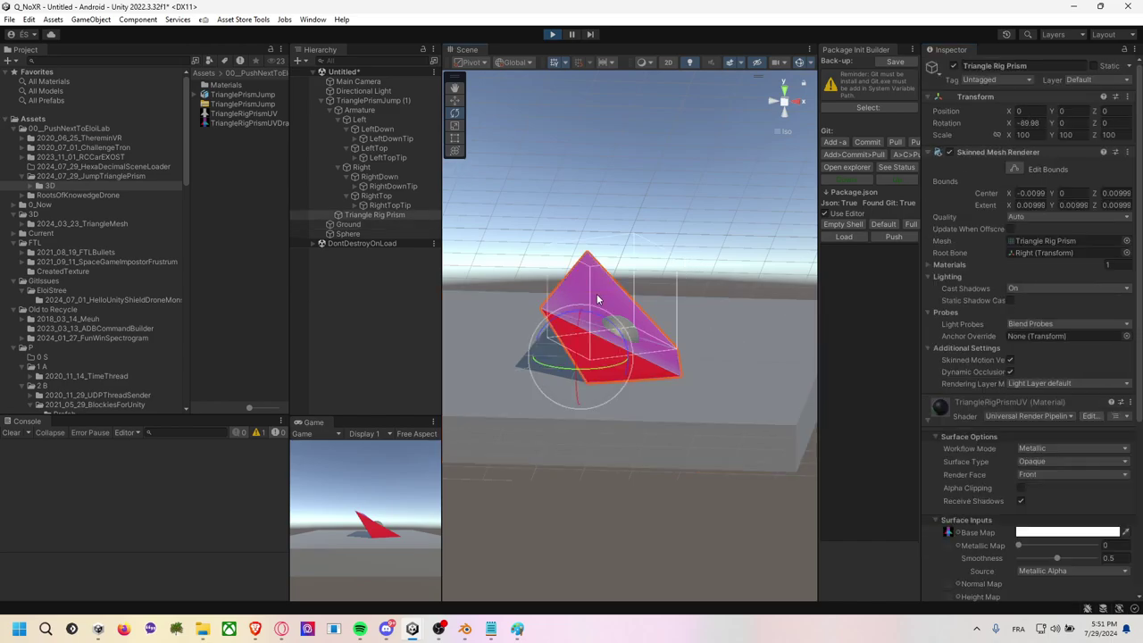
scroll(981, 484, "down", 5)
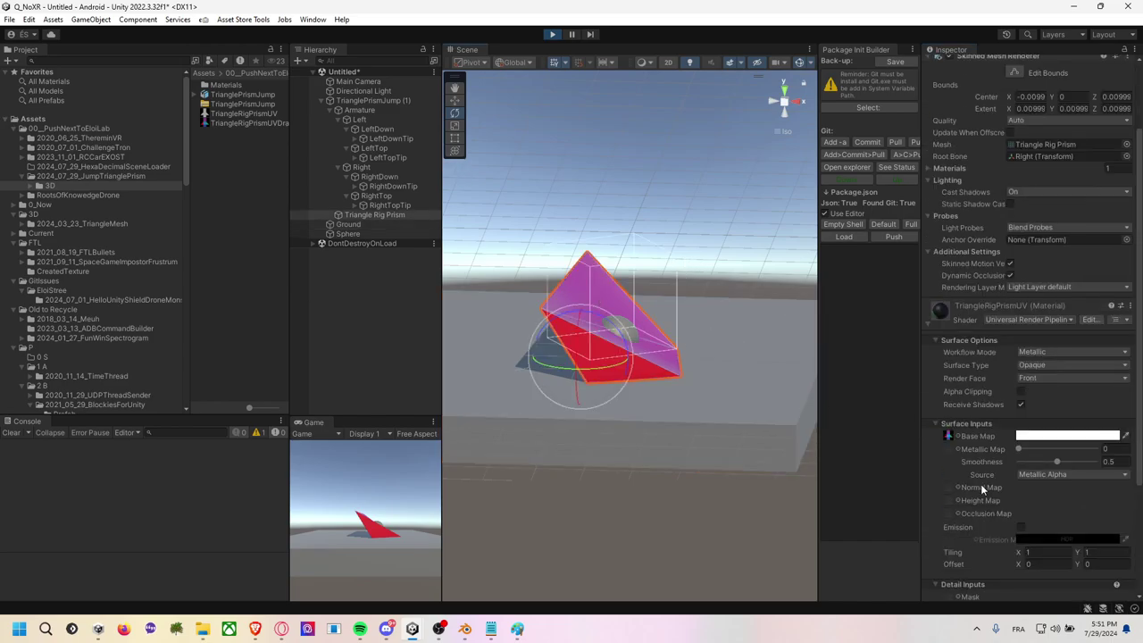
left_click(684, 365)
left_click_drag(684, 366, 600, 315, "alt")
left_click(600, 309)
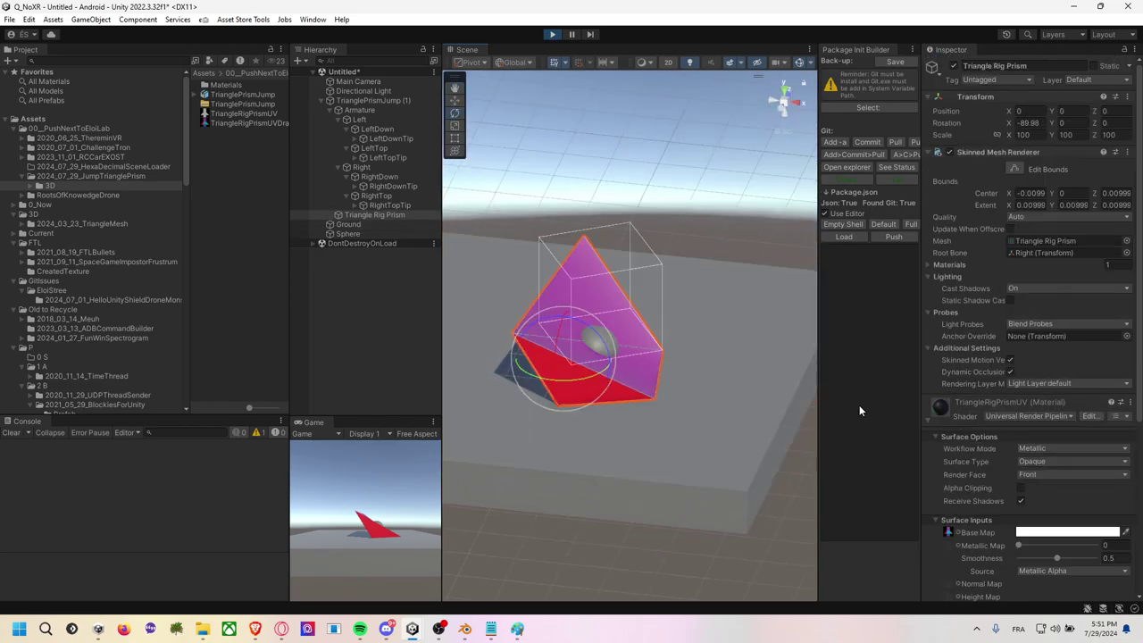
scroll(1002, 497, "down", 3)
scroll(987, 499, "down", 2)
scroll(1000, 536, "down", 2)
Add a Mesh Collider to the prism with Convex and Provides Contacts ticked.
left_click(1008, 586)
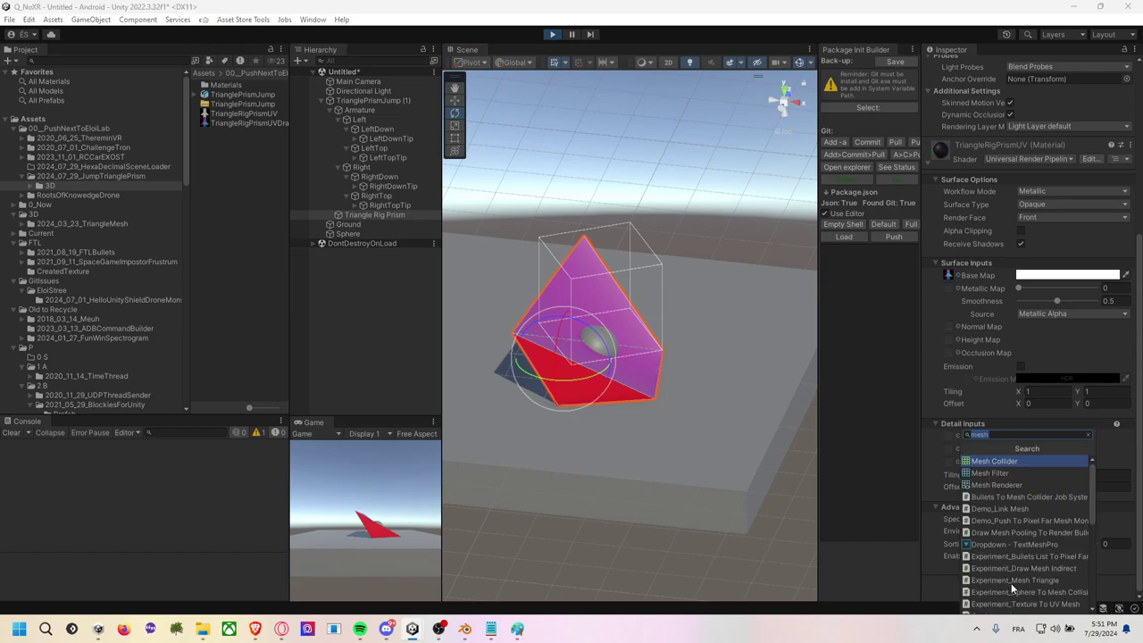
type("mesh")
key("Up")
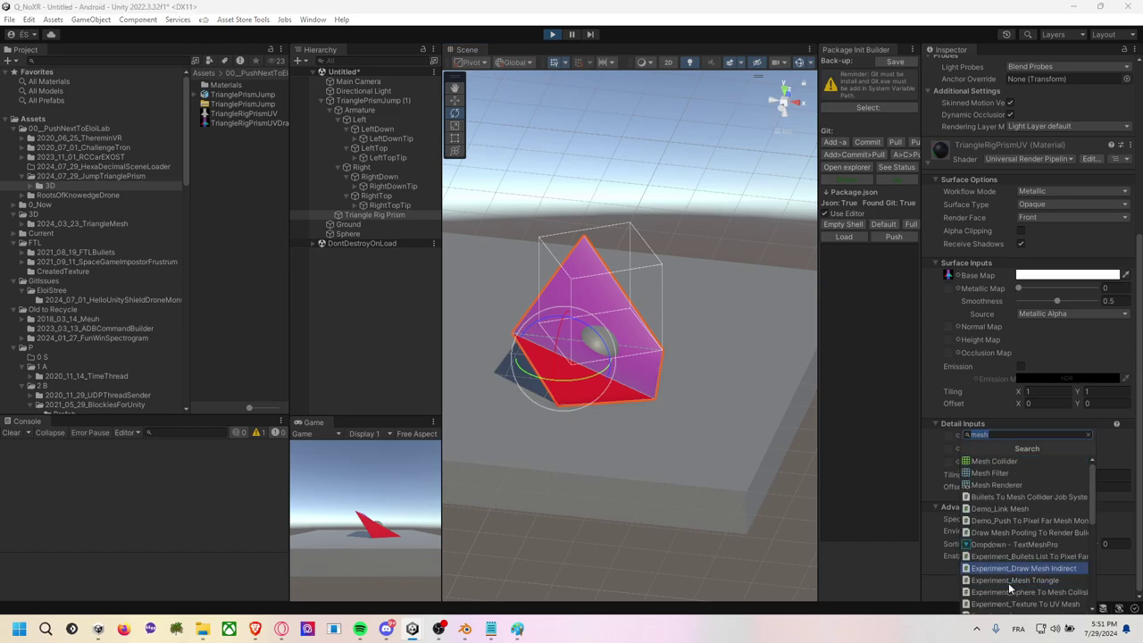
key("Up")
key("Up")
key("Up")
key("Up")
key("Up")
key("Up")
key("Down")
key("Return")
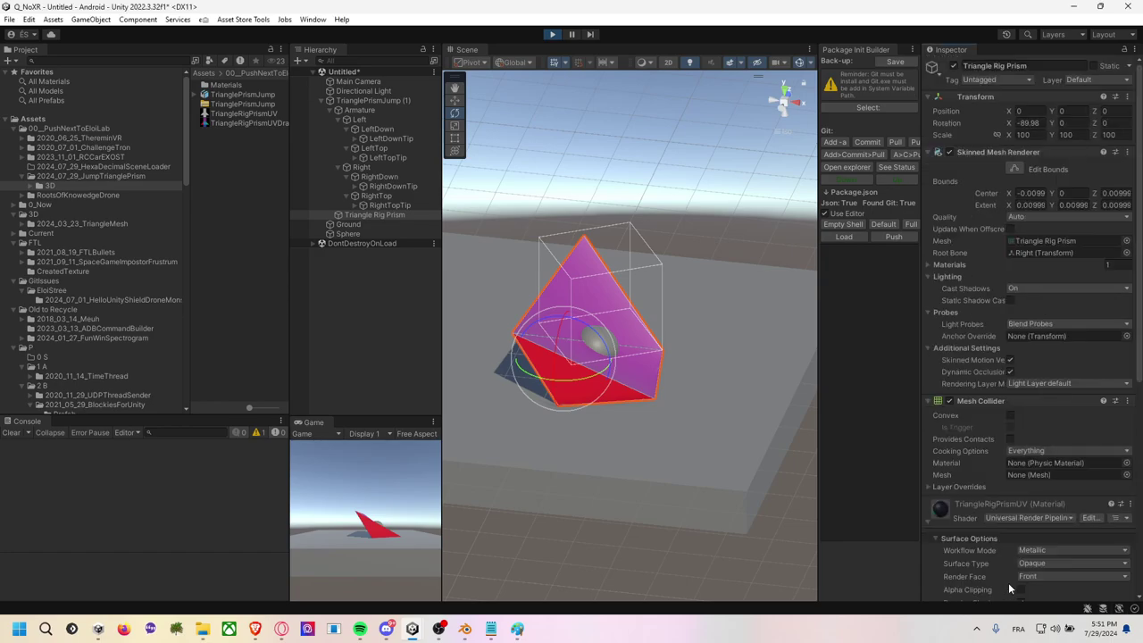
left_click(1009, 415)
left_click(1010, 441)
Look through the Scene view's Gizmos visibility options.
left_click(810, 63)
scroll(844, 283, "down", 5)
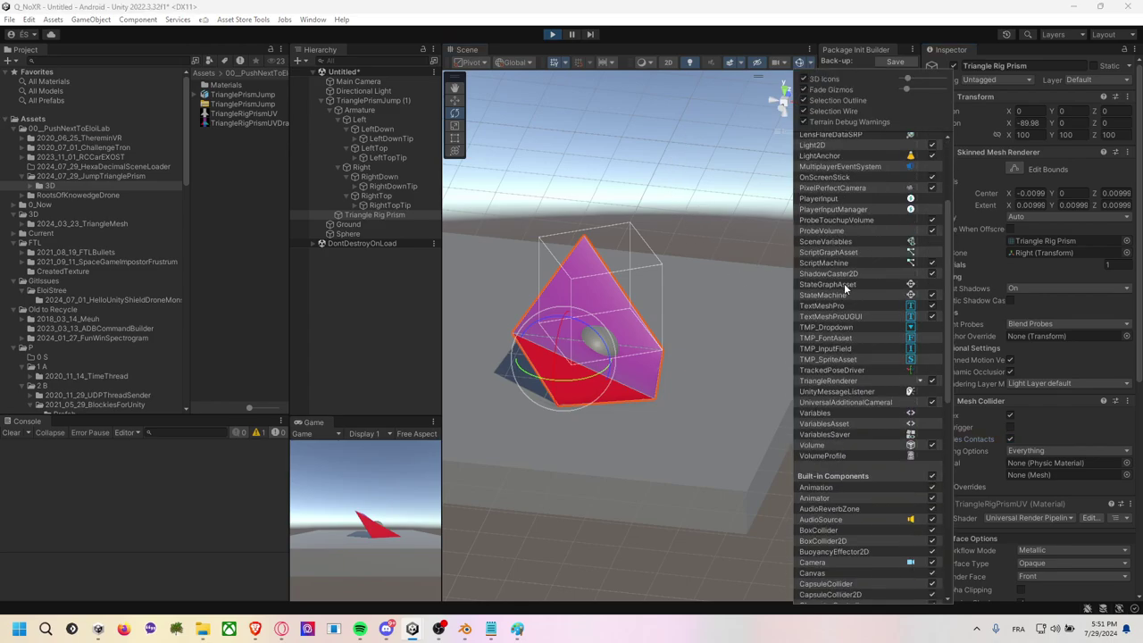
scroll(844, 287, "down", 5)
scroll(843, 291, "down", 5)
Select the Triangle Rig Prism and orbit and zoom to a side view of it.
left_click(710, 218)
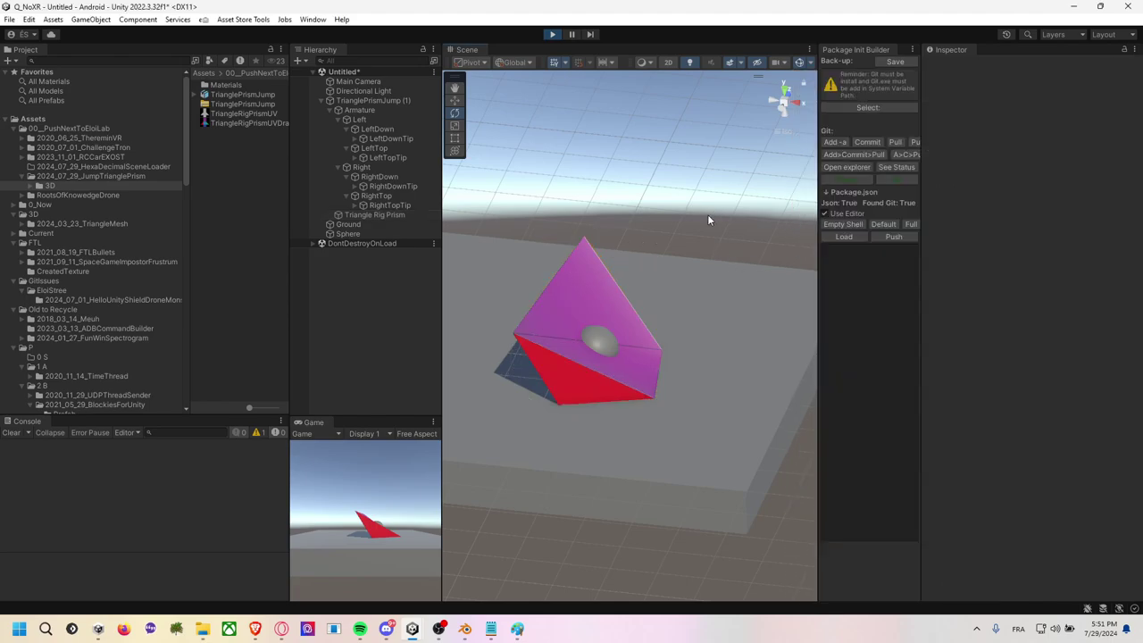
left_click(626, 281)
mouse_move(648, 275)
left_mouse_down("alt")
mouse_move(514, 118)
mouse_move(692, 284)
mouse_move(667, 320)
left_mouse_up("alt")
scroll(691, 285, "up", 3)
scroll(674, 314, "up", 3)
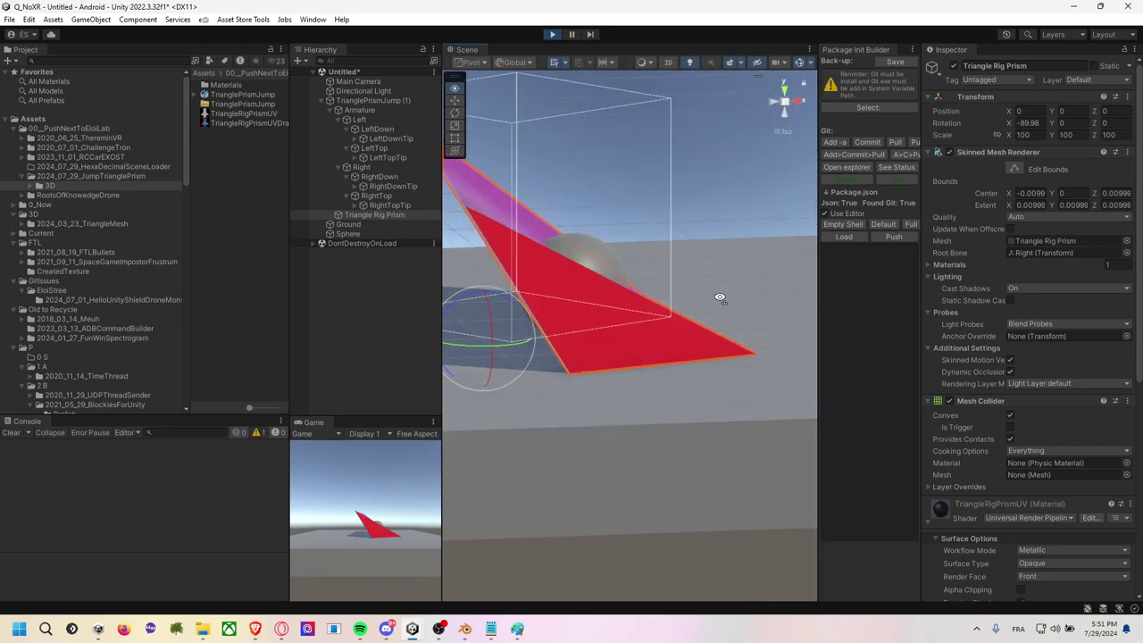
scroll(661, 314, "down", 2)
scroll(662, 314, "down", 2)
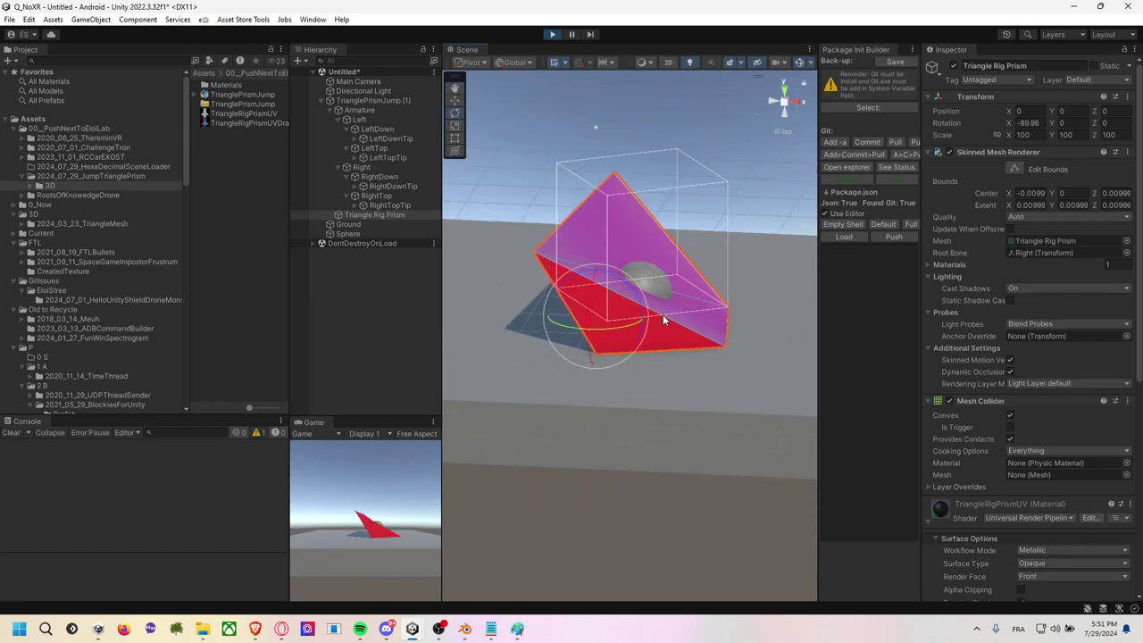
scroll(663, 314, "down", 2)
left_click_drag(662, 314, 615, 327, "alt")
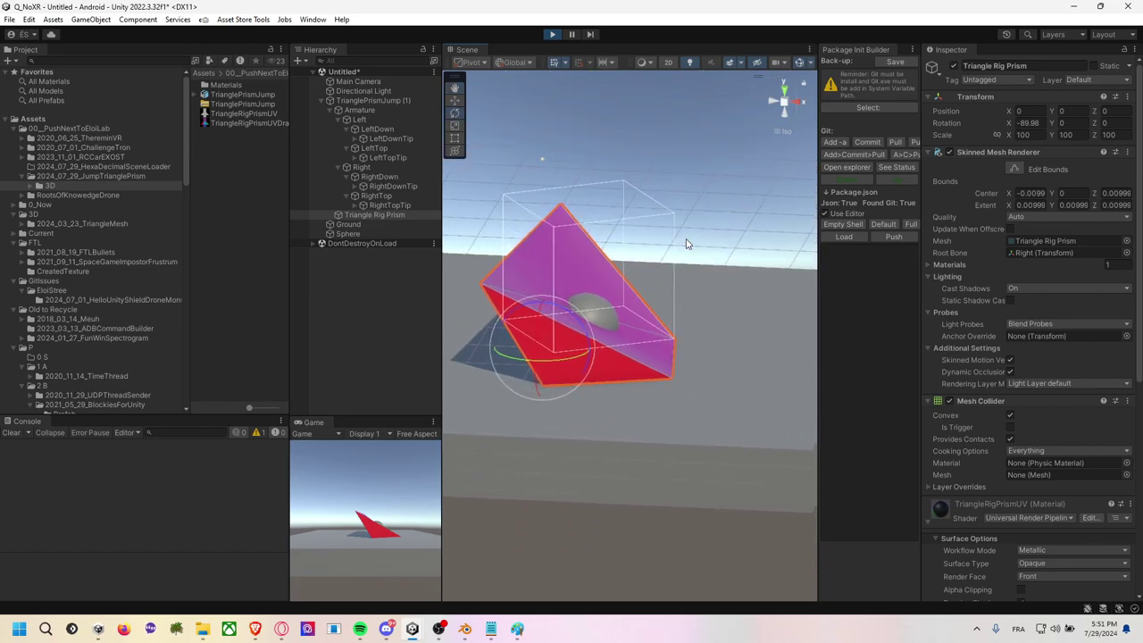
Lift the Sphere above the prism twice to watch it fall, then stop Play.
left_click(615, 328)
left_click(455, 101)
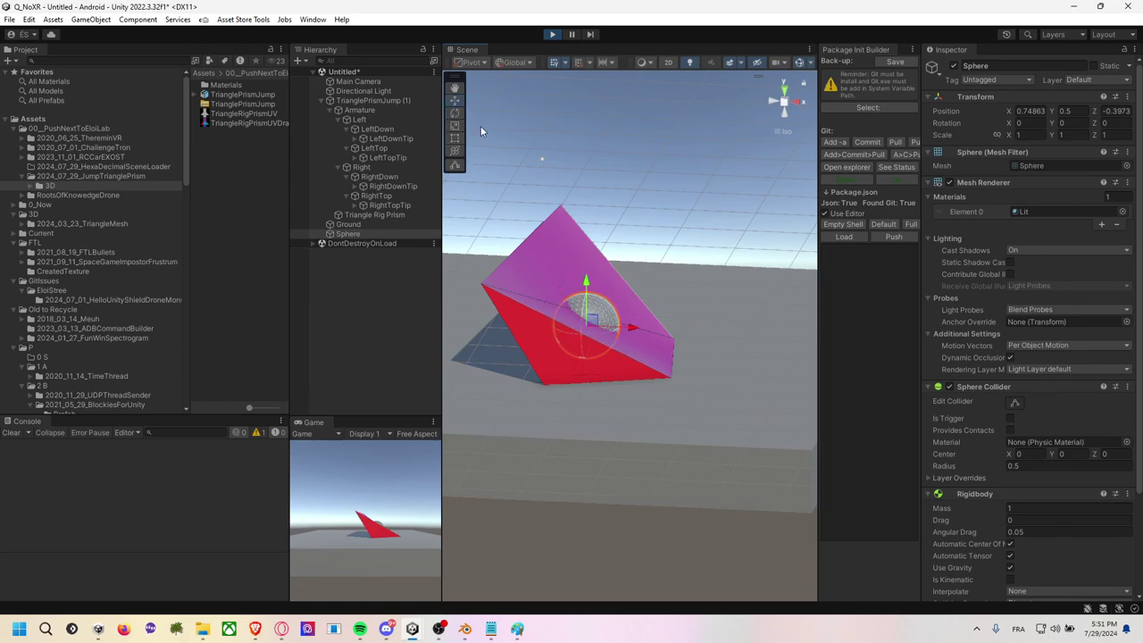
left_click_drag(587, 287, 592, 148)
left_click_drag(586, 279, 619, 140)
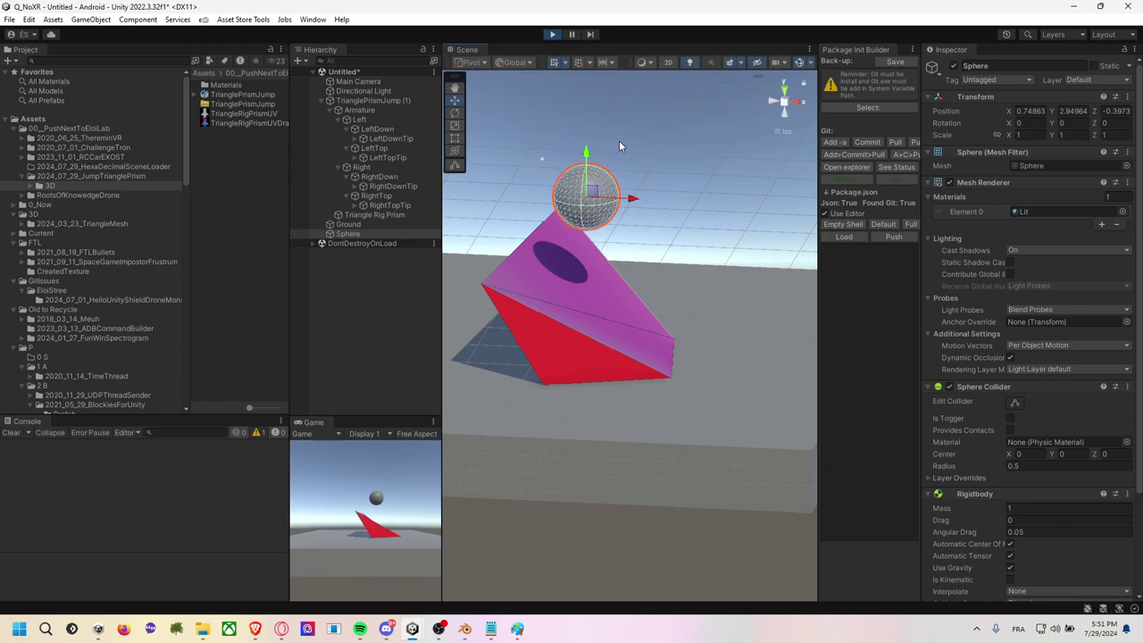
left_click(552, 34)
left_click(560, 269)
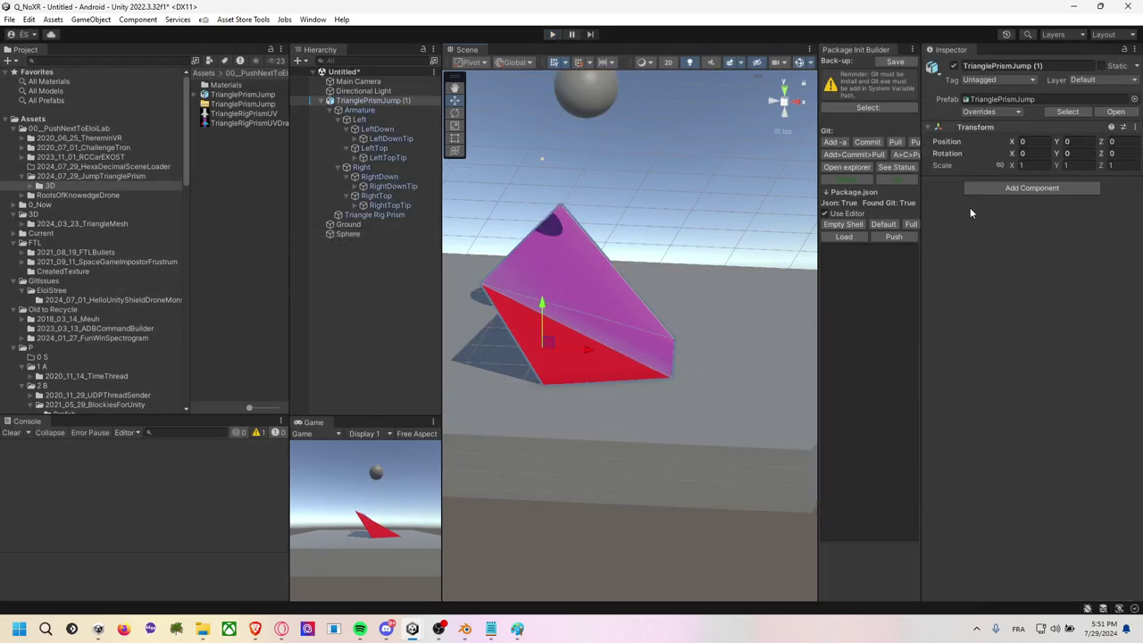
Check the Ground and TrianglePrismJump (1) objects, then select the Triangle Rig Prism.
left_click(555, 266)
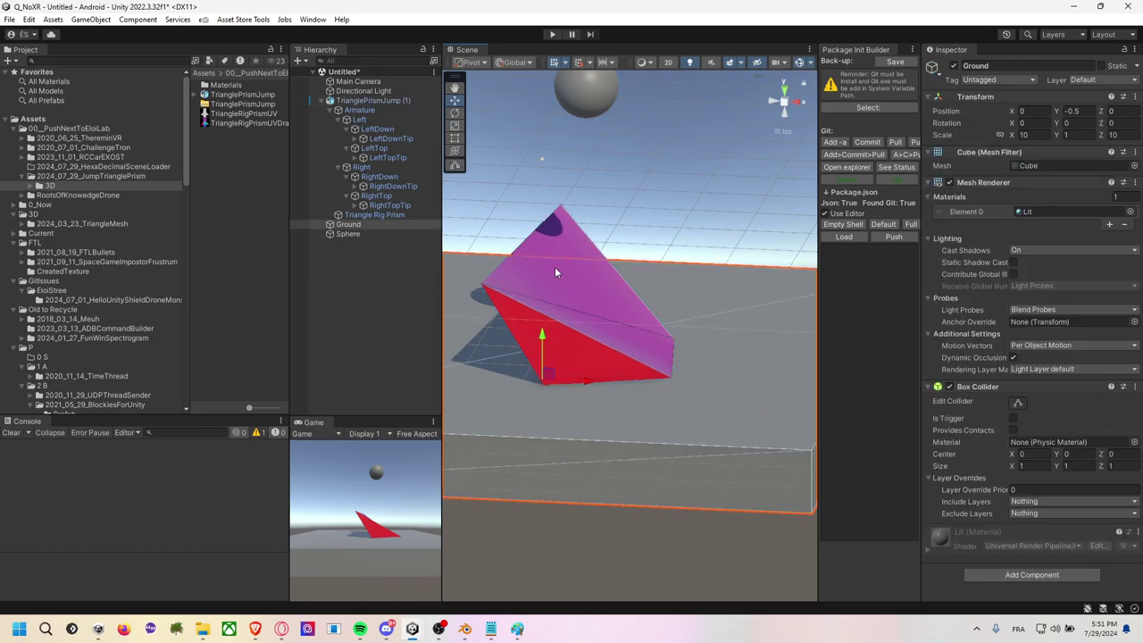
left_click(555, 266)
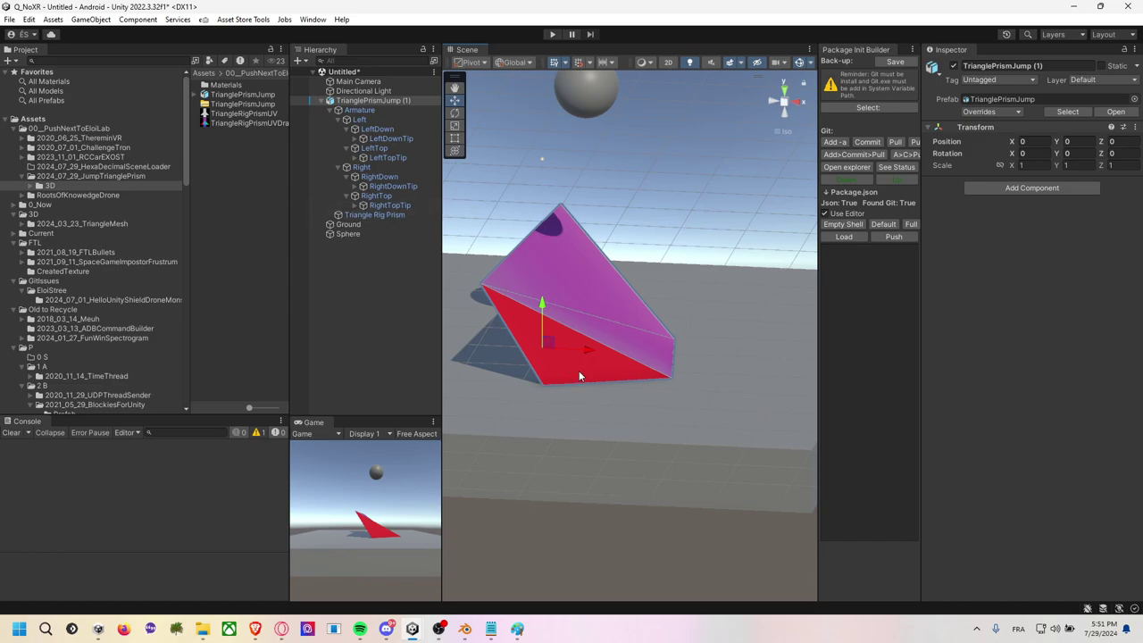
left_click(397, 216)
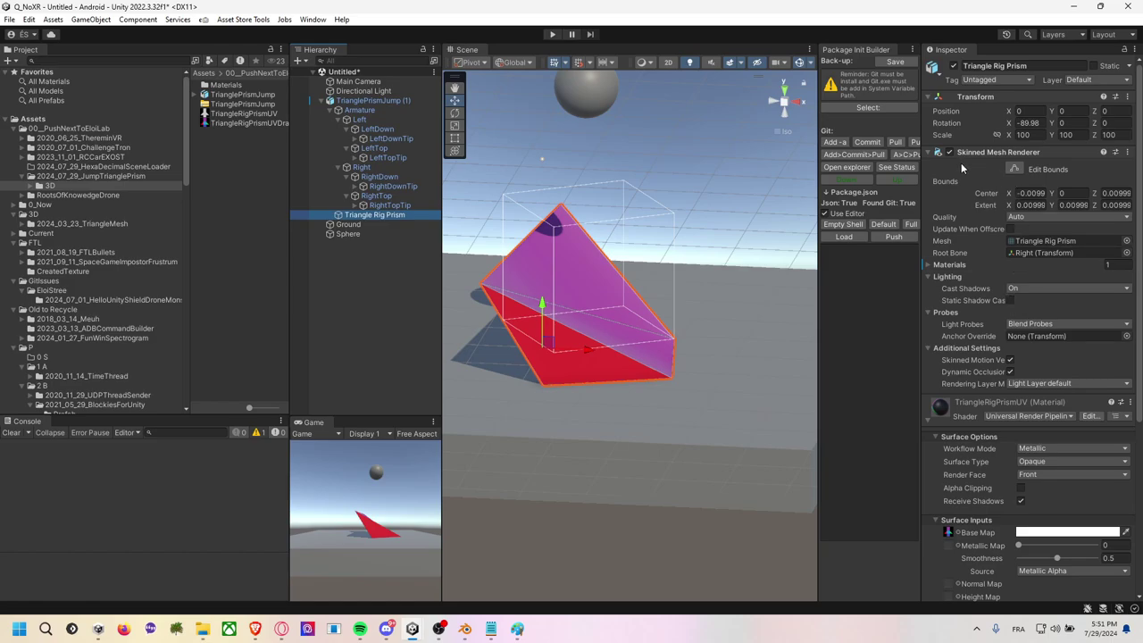
scroll(969, 303, "down", 5)
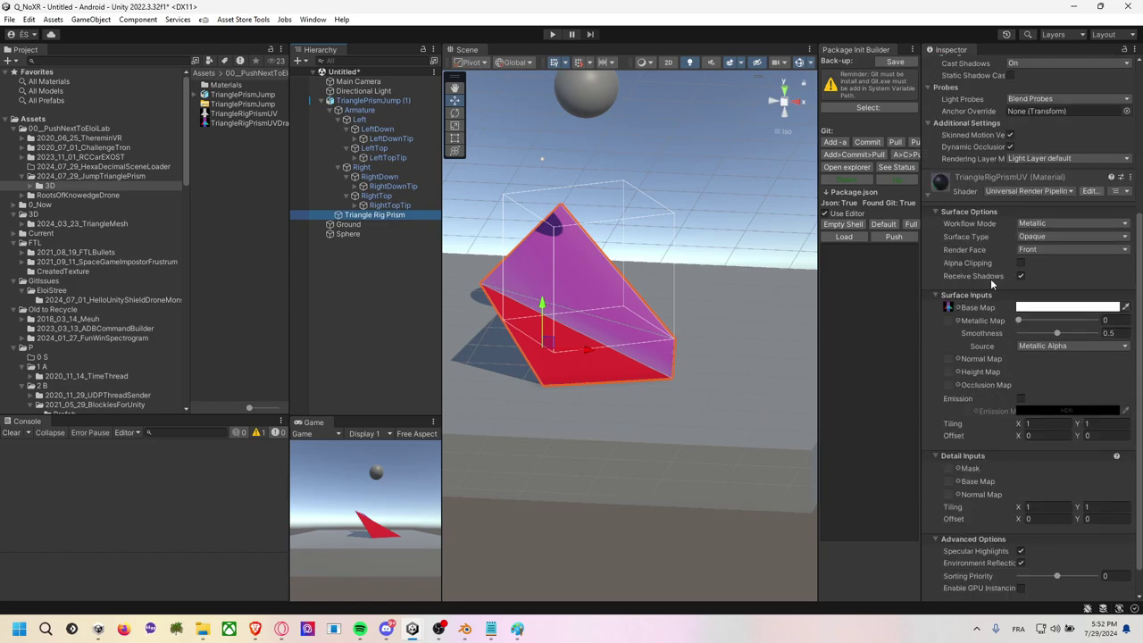
scroll(992, 282, "down", 1)
Add a Mesh Collider to the prism via the 'meshc' search and tick Convex.
left_click(1021, 584)
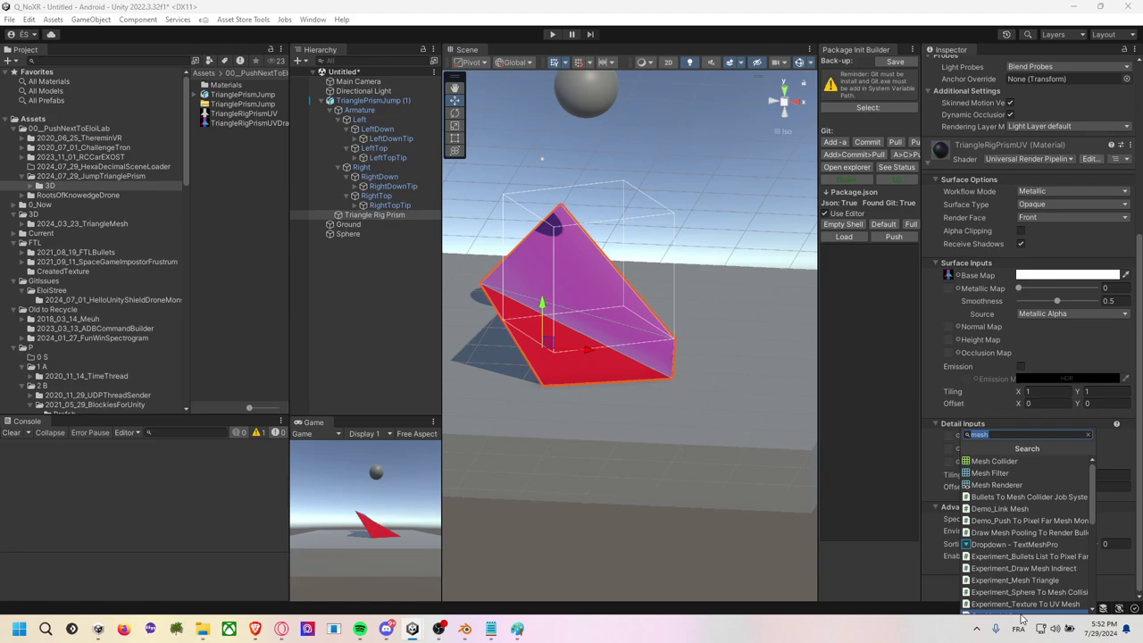
scroll(1023, 617, "down", 1)
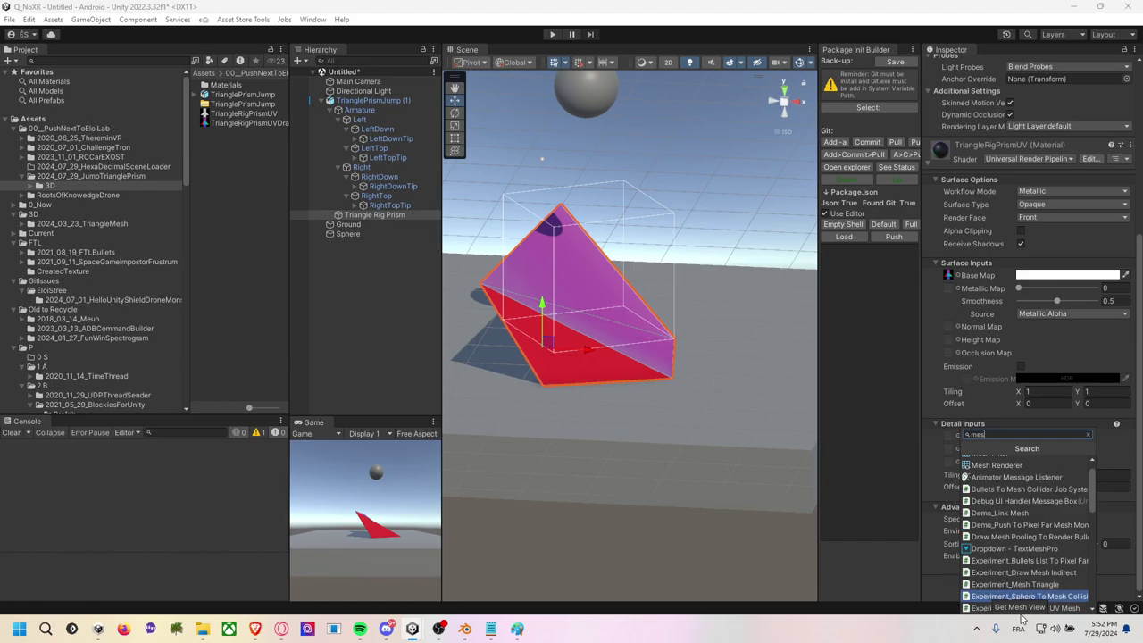
type("hco")
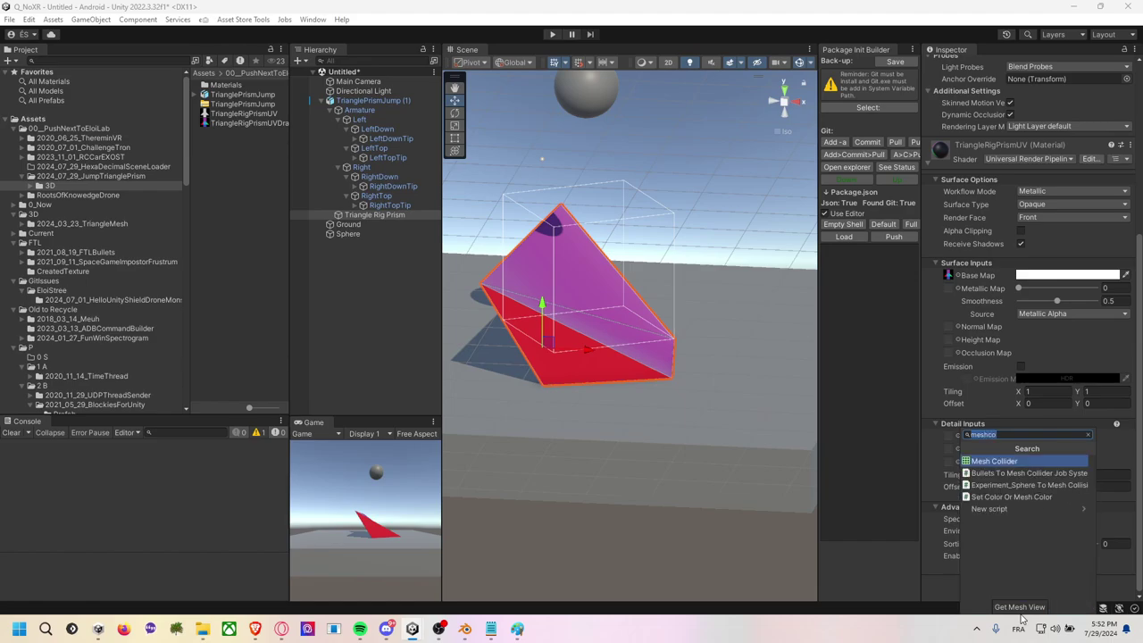
key("Return")
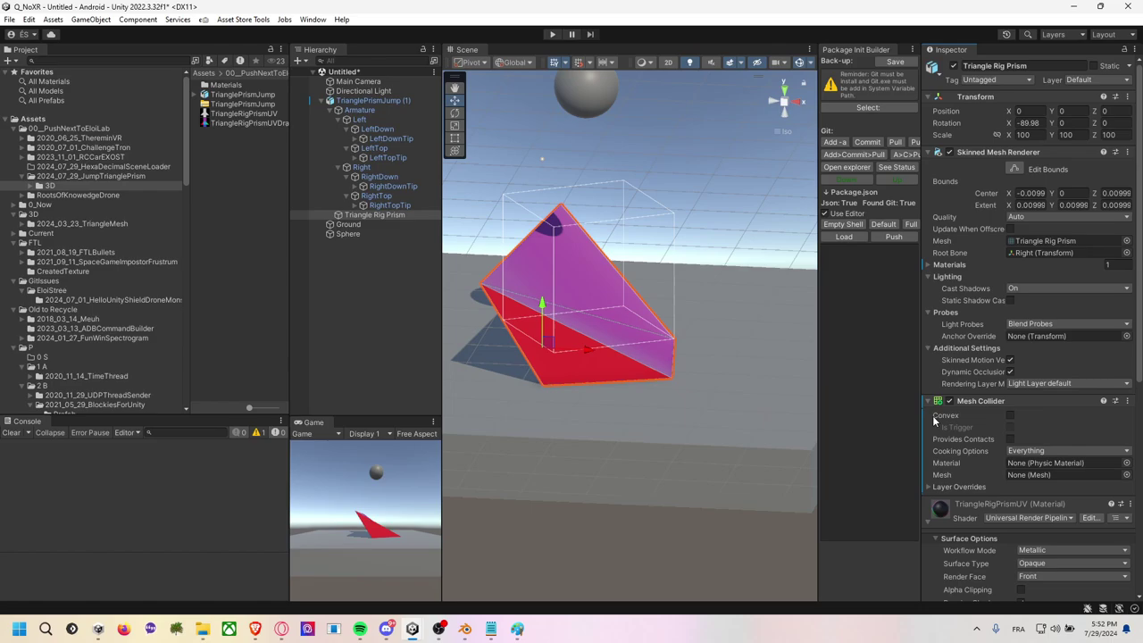
left_click(1010, 414)
mouse_move(965, 437)
left_click(705, 177)
Cancel the Save Scene dialog and run a Play test with the Sphere selected.
key("ctrl+s")
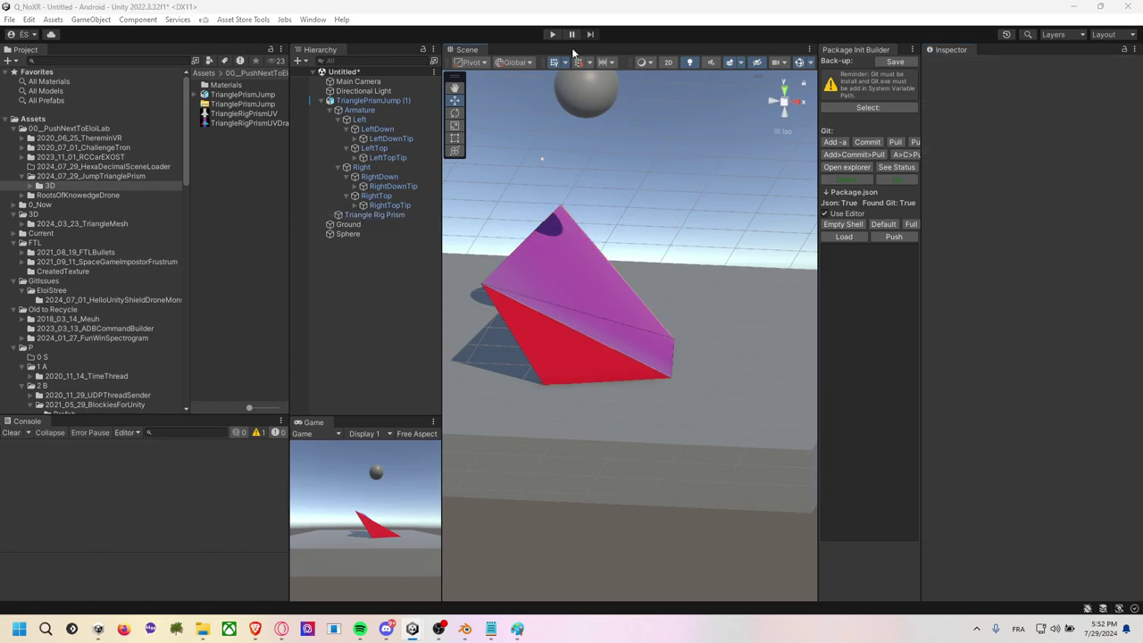
left_click(540, 327)
left_click(597, 117)
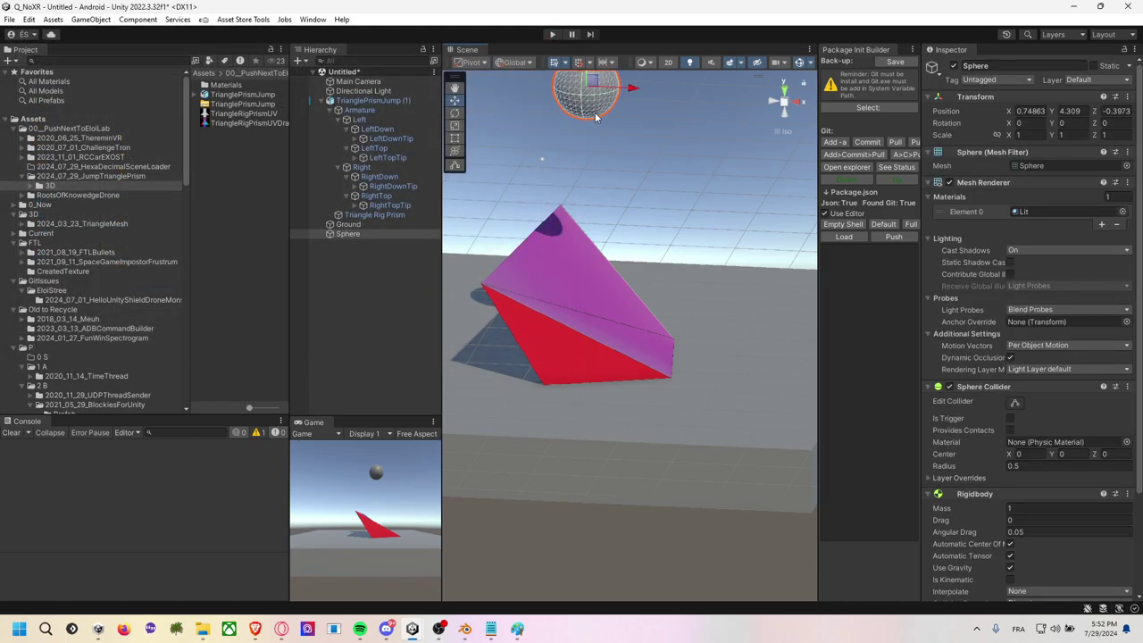
left_click(552, 35)
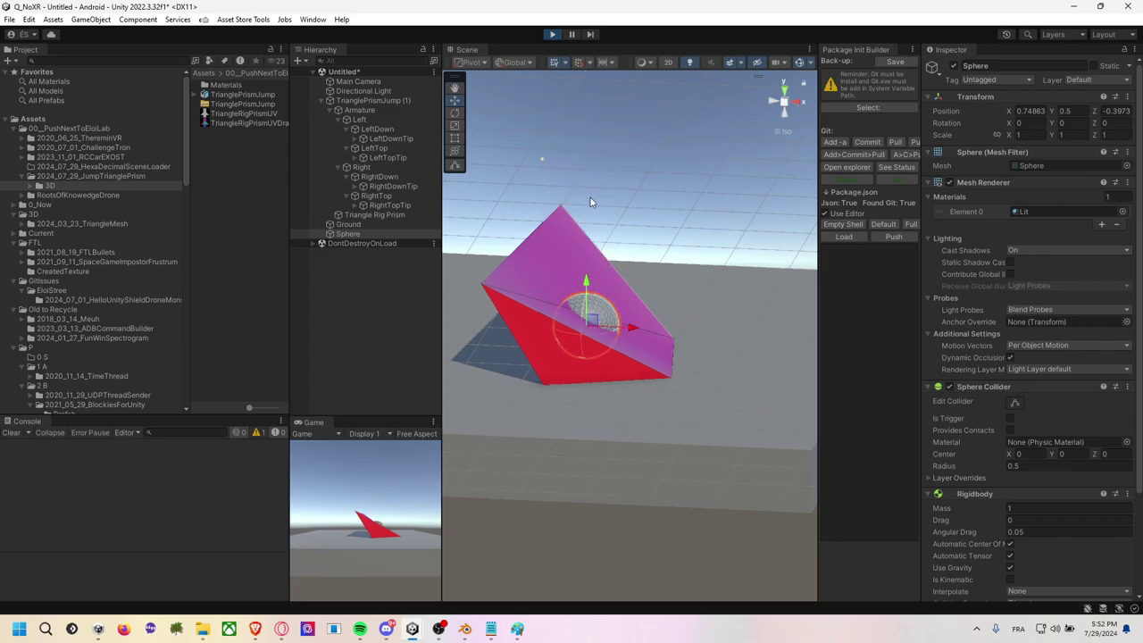
left_click(551, 34)
Tick Update When Offscreen on the Triangle Rig Prism's Skinned Mesh Renderer.
left_click(554, 293)
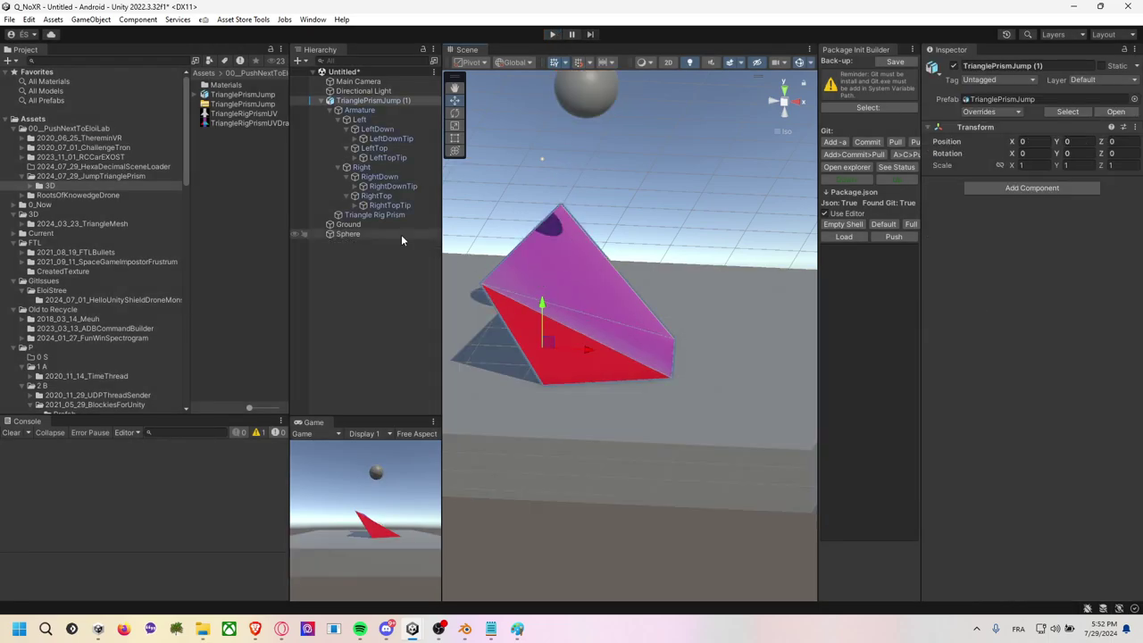
left_click(382, 110)
left_click(397, 101)
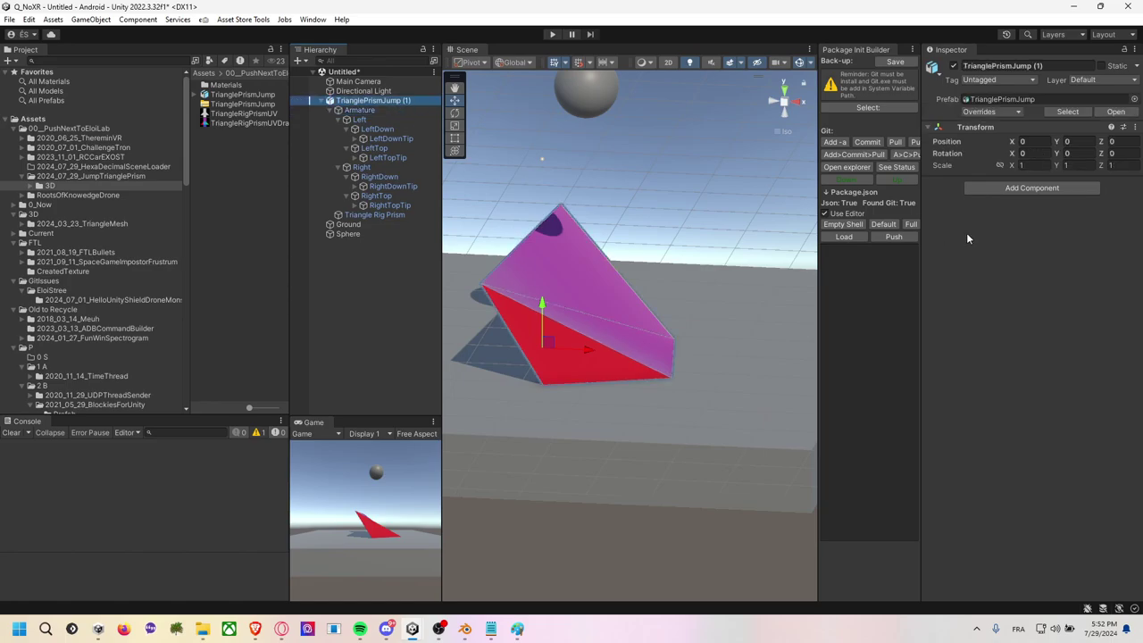
left_click(375, 225)
left_click(389, 216)
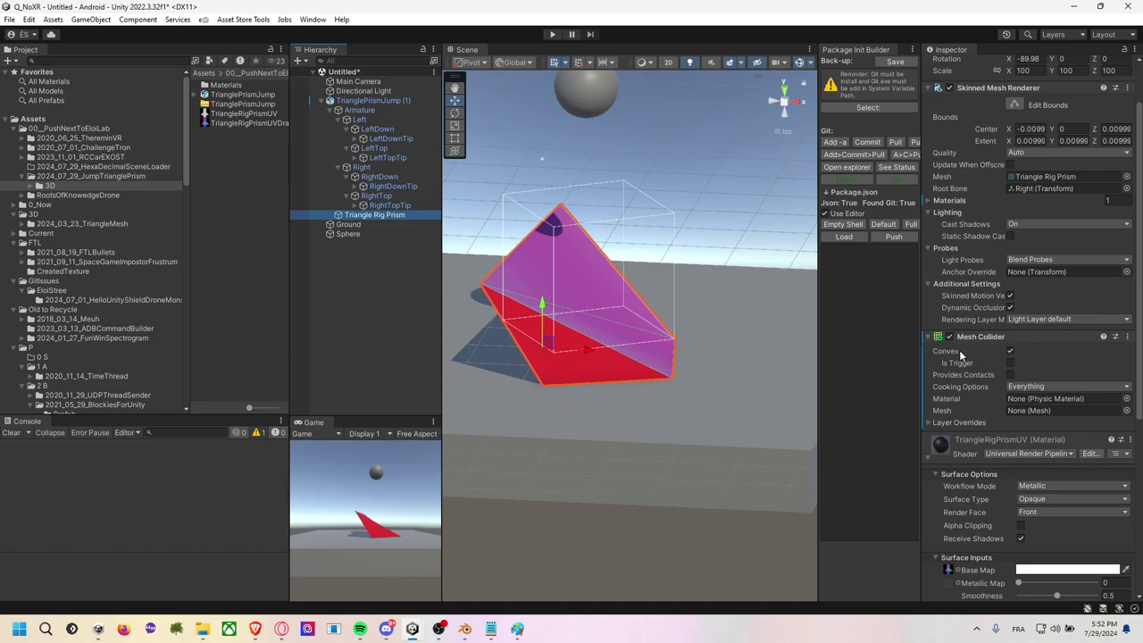
left_click(1010, 165)
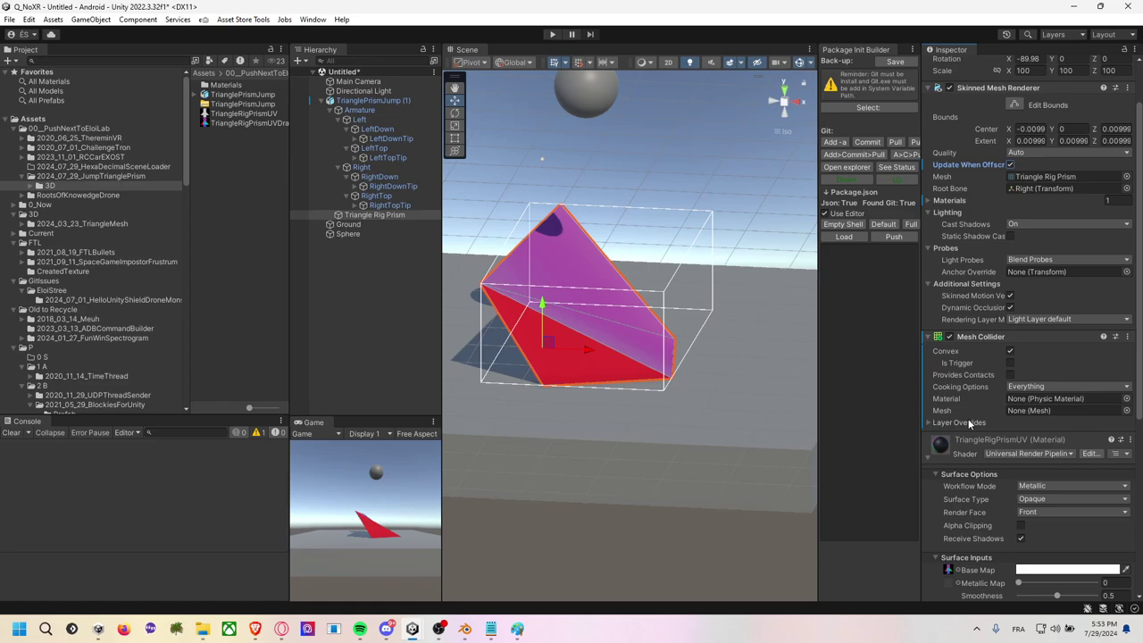
scroll(969, 424, "down", 2)
Remove the Sphere Collider from the Sphere.
left_click(700, 185)
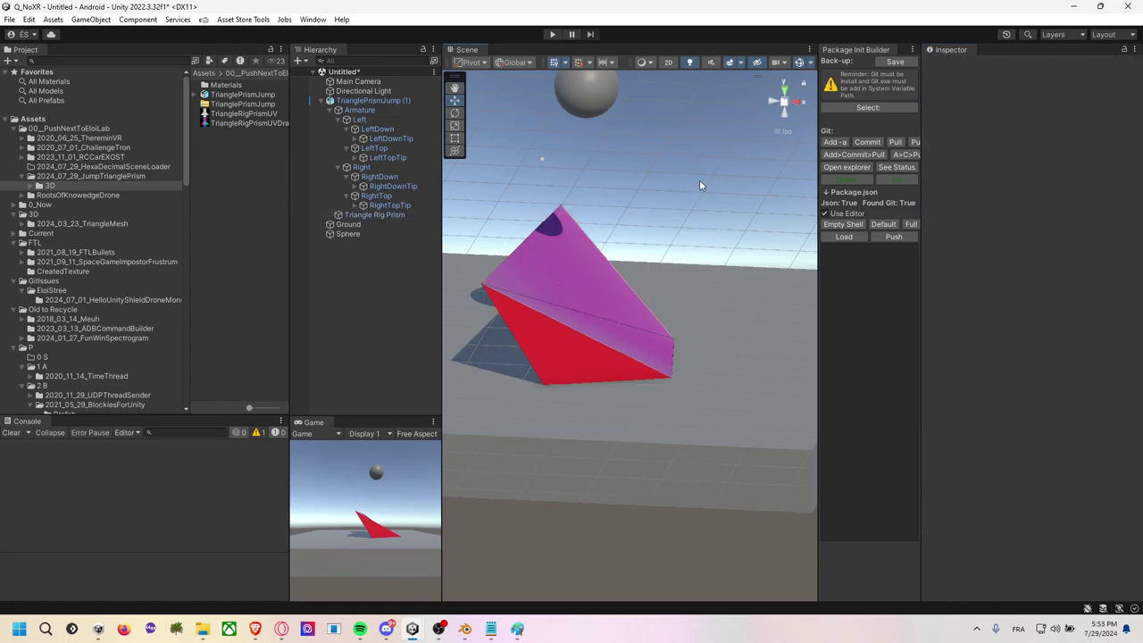
scroll(699, 185, "up", 1)
left_click(602, 174)
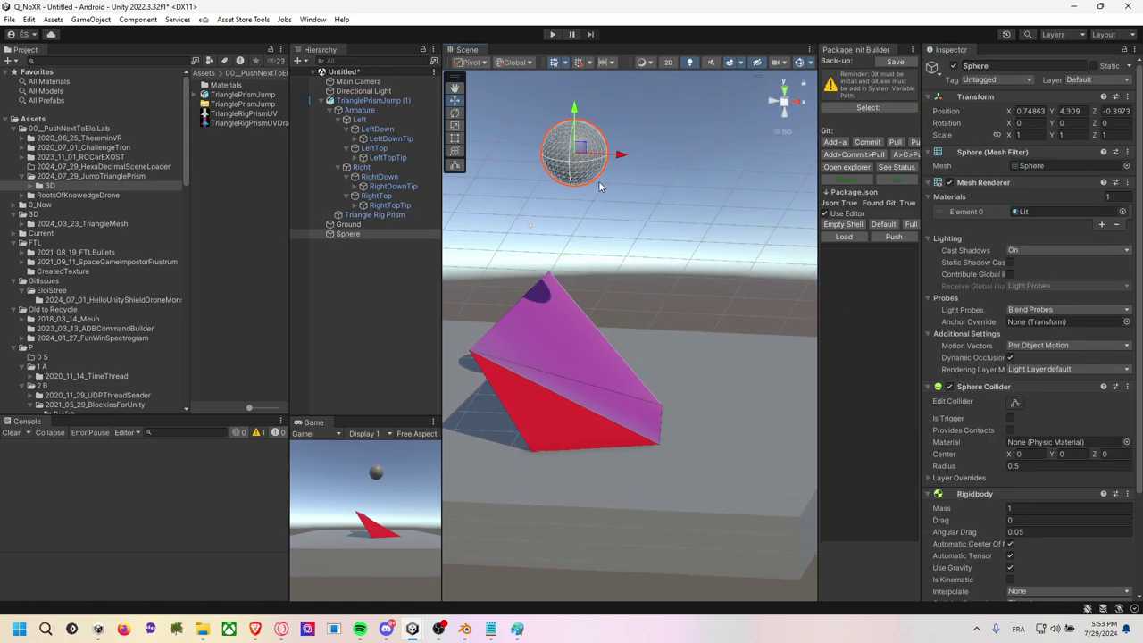
right_click(984, 387)
left_click(1036, 415)
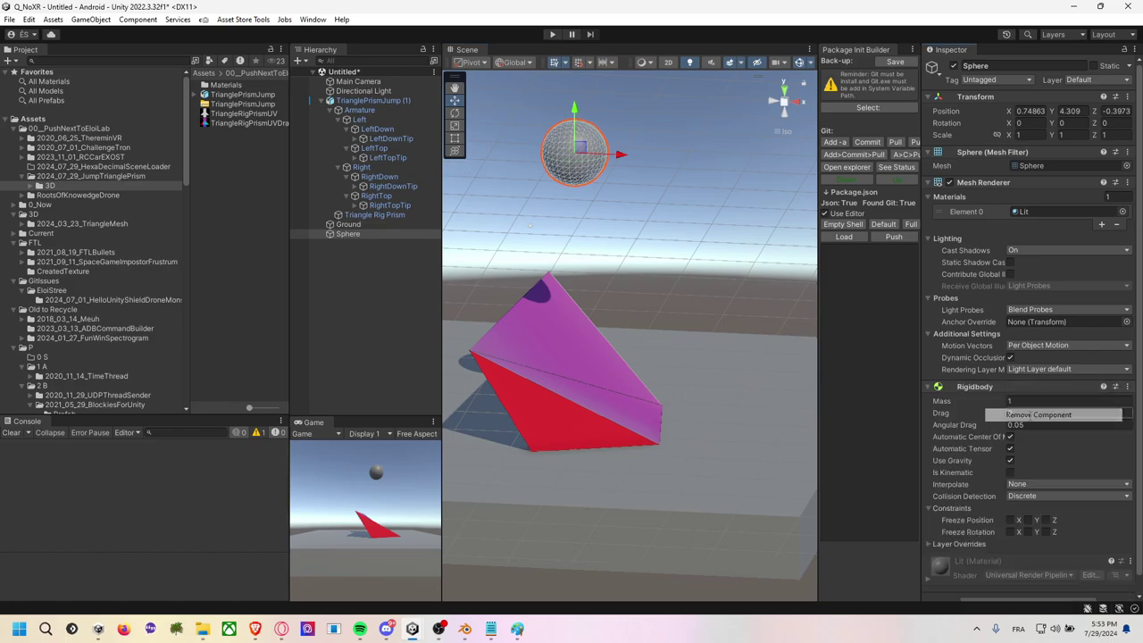
Add a Mesh Collider to the Sphere and set it Convex.
scroll(1010, 544, "down", 1)
left_click(1007, 585)
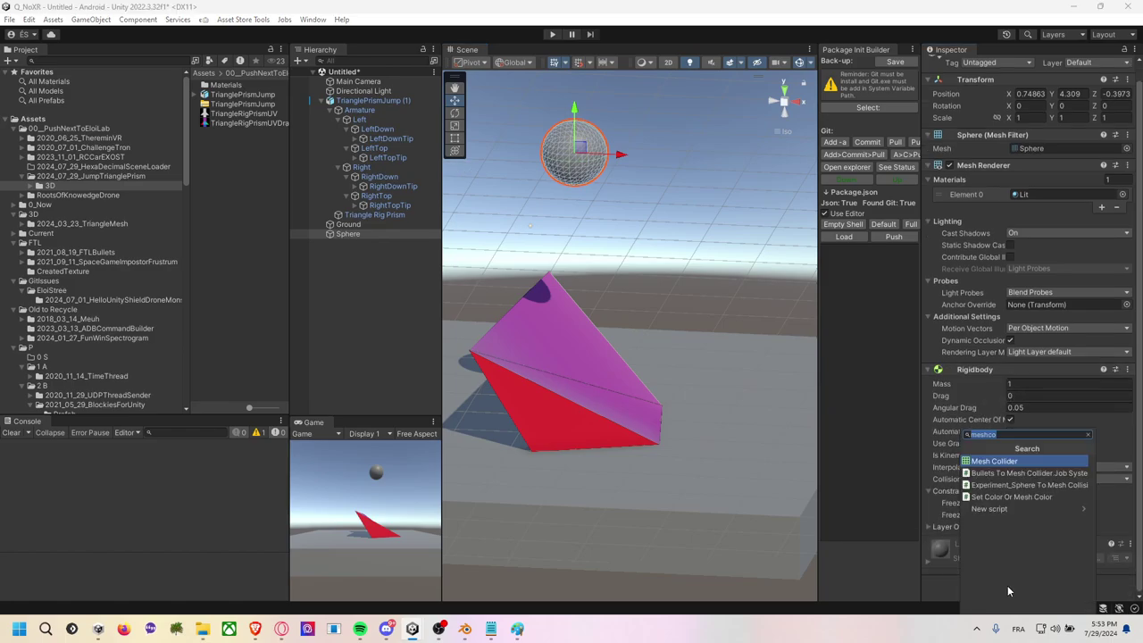
type("con")
key("BackSpace")
key("BackSpace")
key("BackSpace")
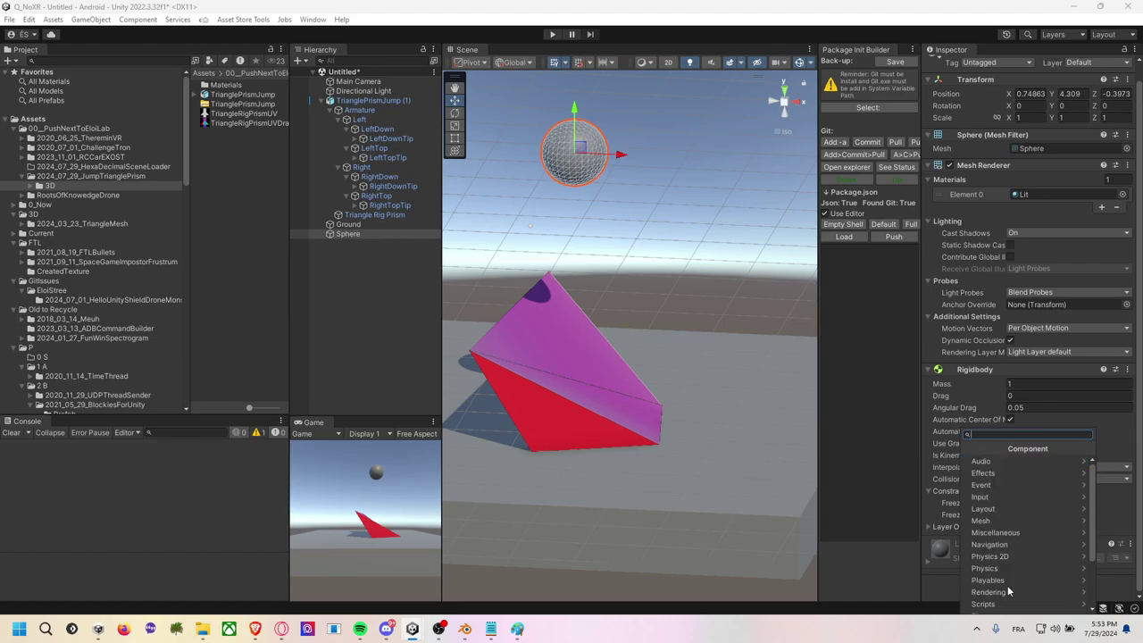
type("mesh")
key("Return")
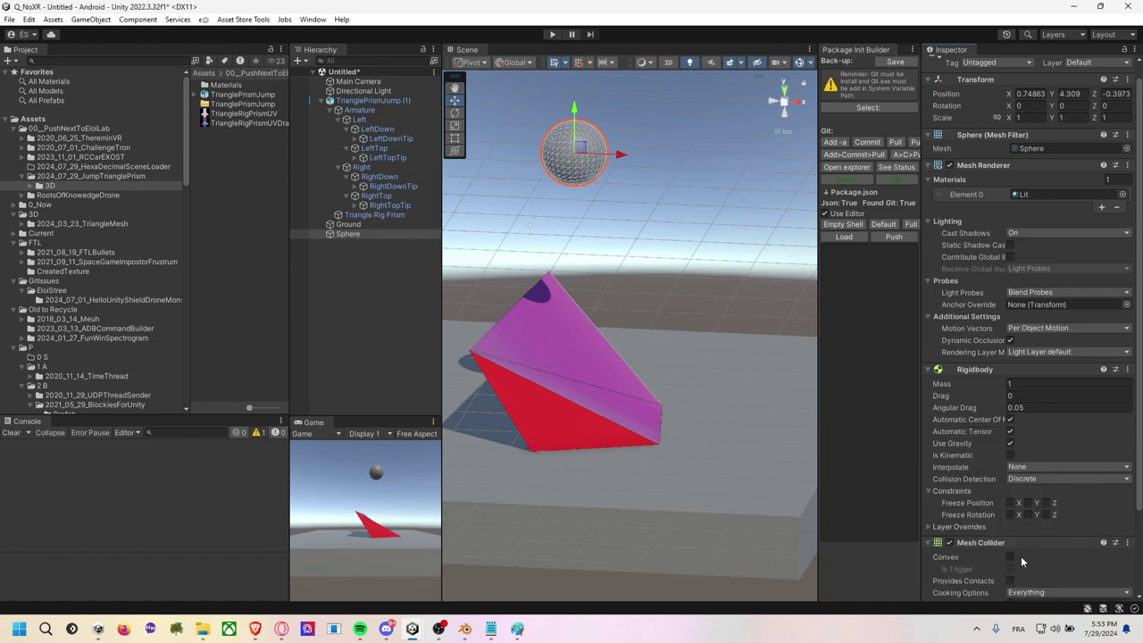
left_click(1010, 557)
key("f")
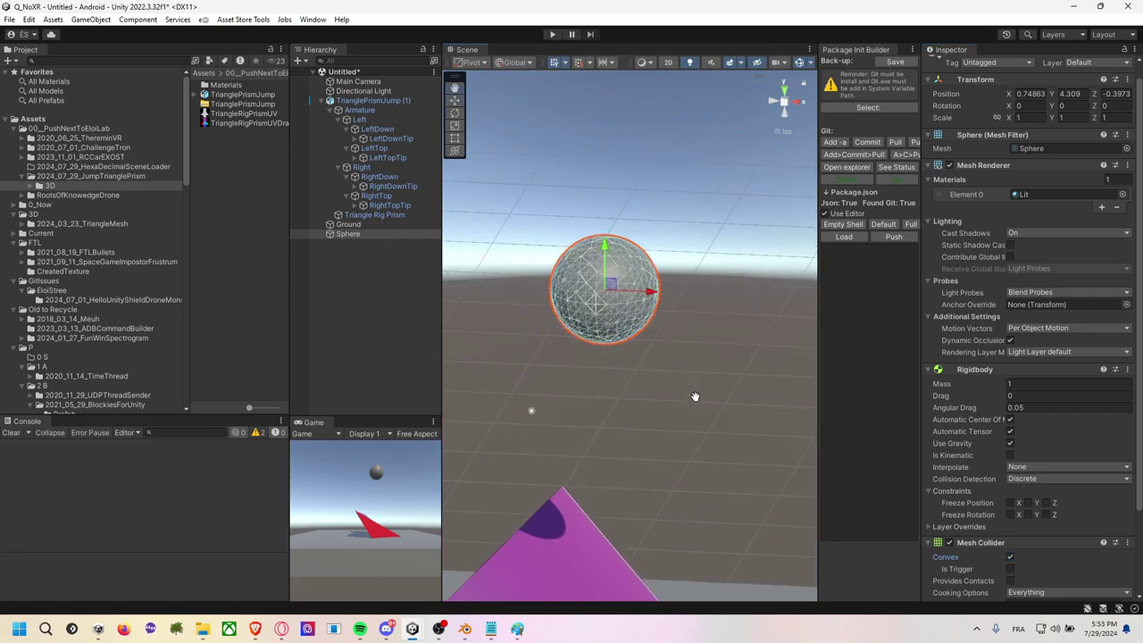
View the sphere and pyramid, then select the Triangle Rig Prism and review its Materials list.
mouse_move(695, 396)
right_mouse_down()
mouse_move(794, 411)
mouse_move(667, 347)
right_mouse_up()
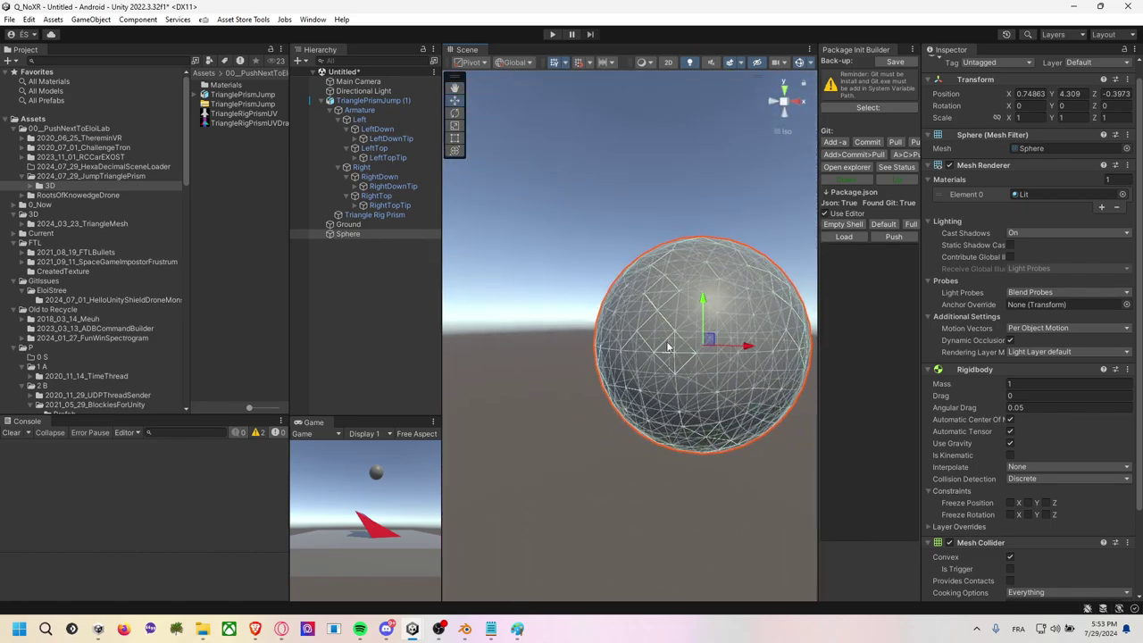
middle_click_drag(710, 366, 659, 380)
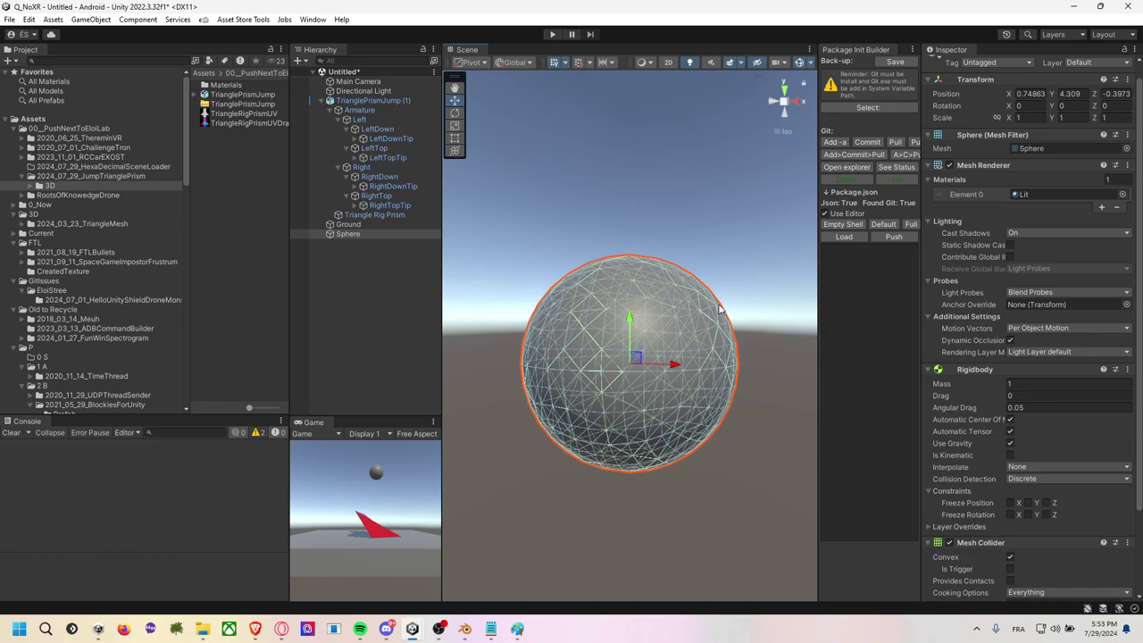
mouse_move(722, 310)
left_mouse_down("alt")
mouse_move(701, 402)
mouse_move(793, 368)
left_mouse_up("alt")
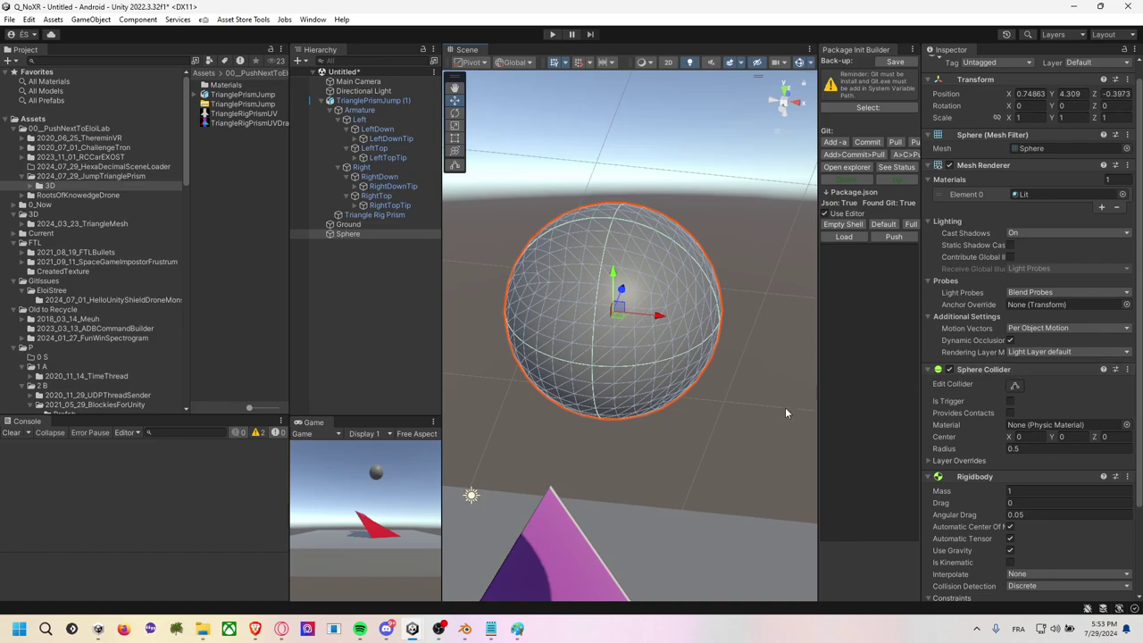
left_click_drag(785, 412, 750, 338, "alt")
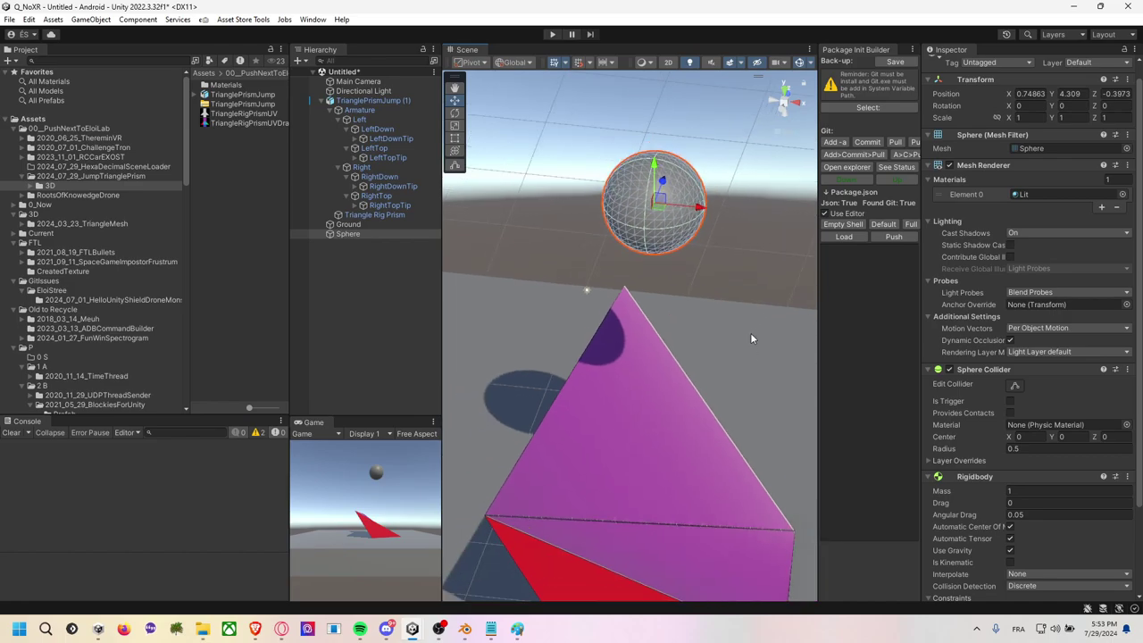
middle_click_drag(751, 339, 752, 201)
left_click(661, 366)
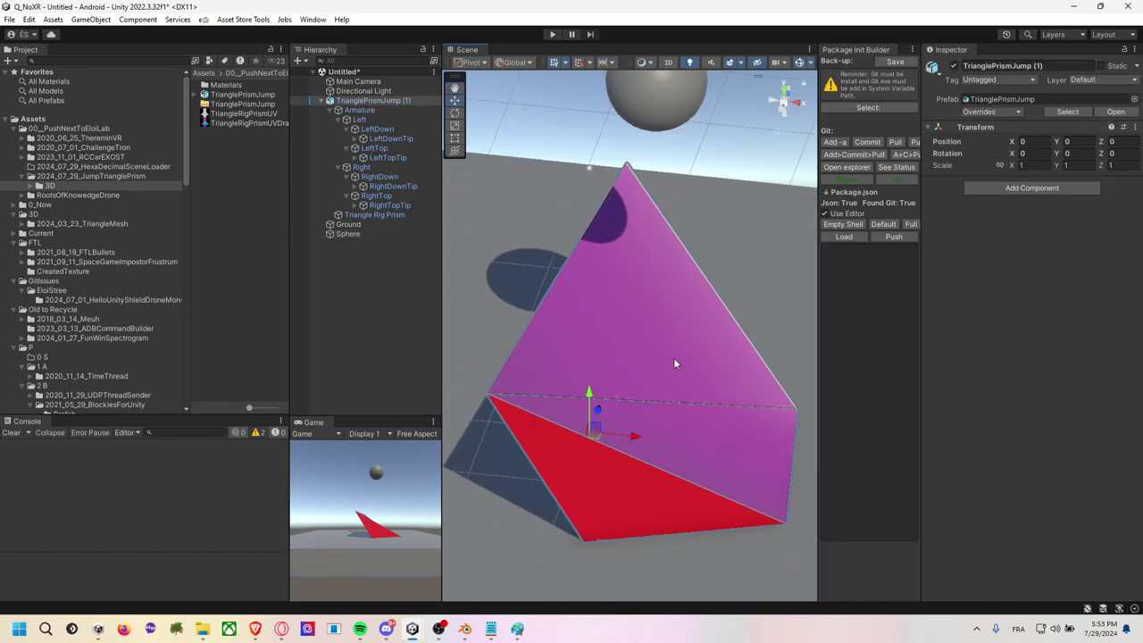
left_click(358, 111)
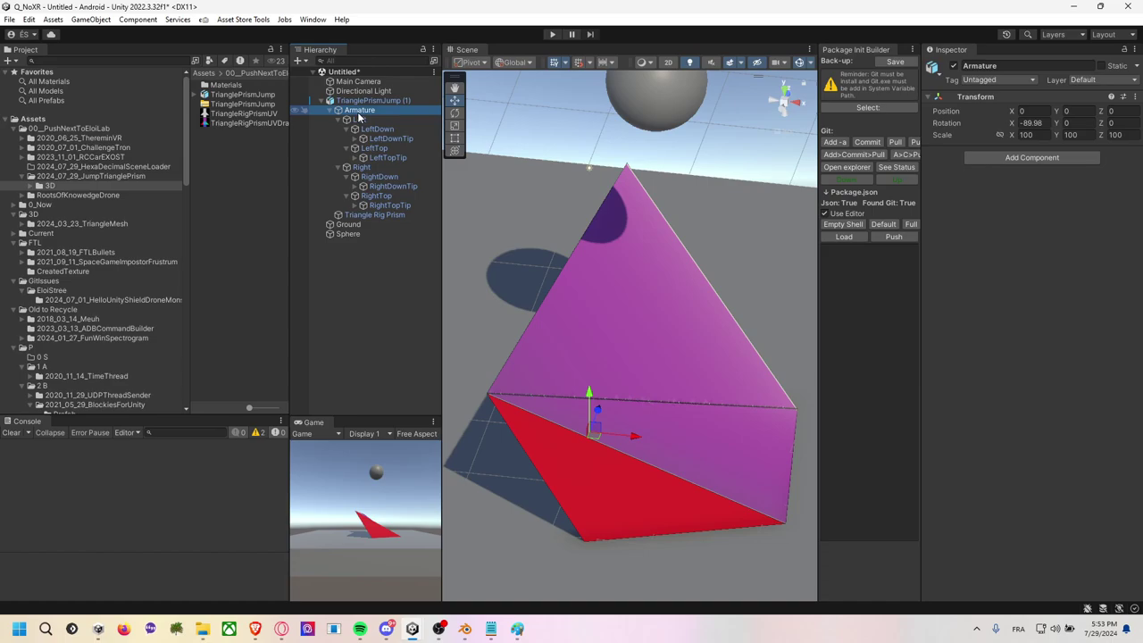
left_click(375, 215)
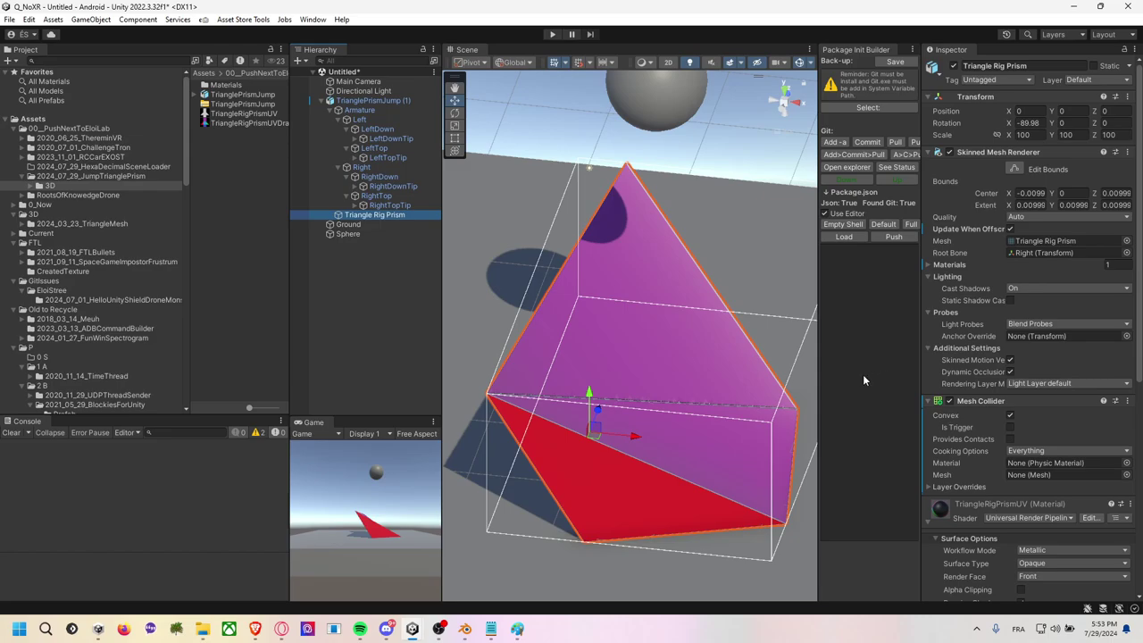
mouse_move(808, 362)
middle_mouse_down()
mouse_move(753, 320)
mouse_move(760, 341)
middle_mouse_up()
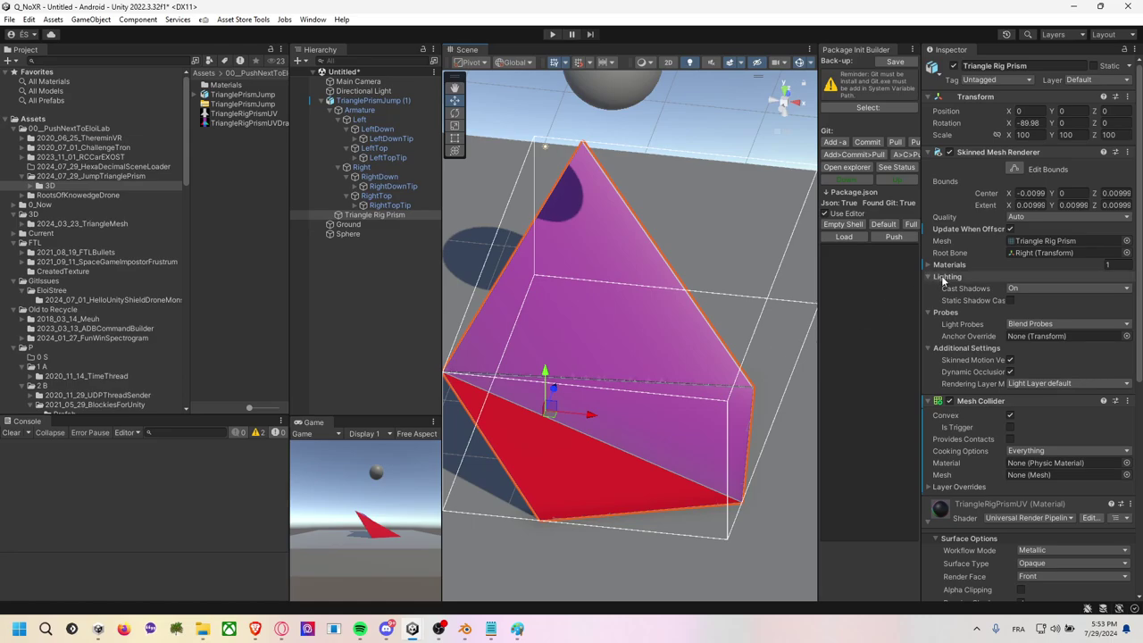
left_click(994, 263)
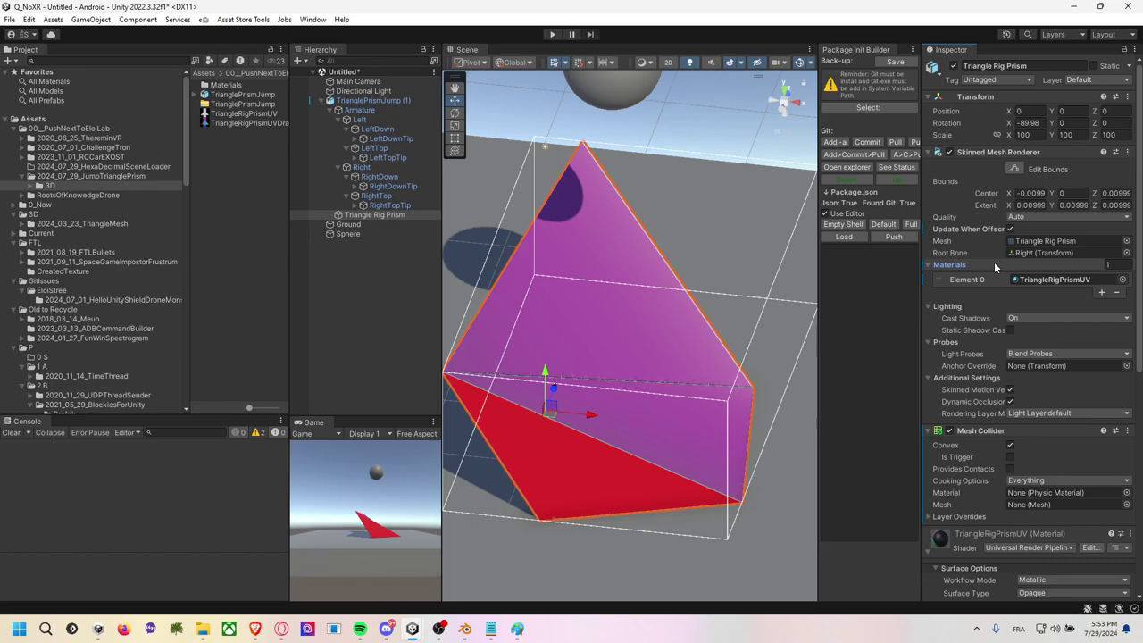
left_click(993, 262)
scroll(989, 342, "down", 2)
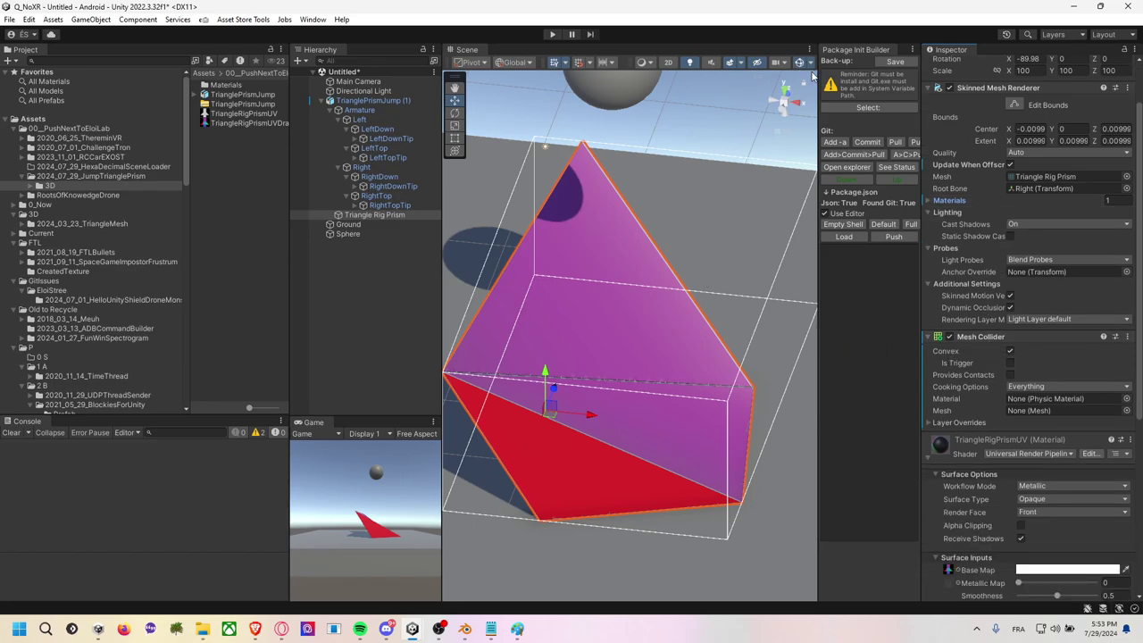
left_click(779, 111)
left_click(656, 284)
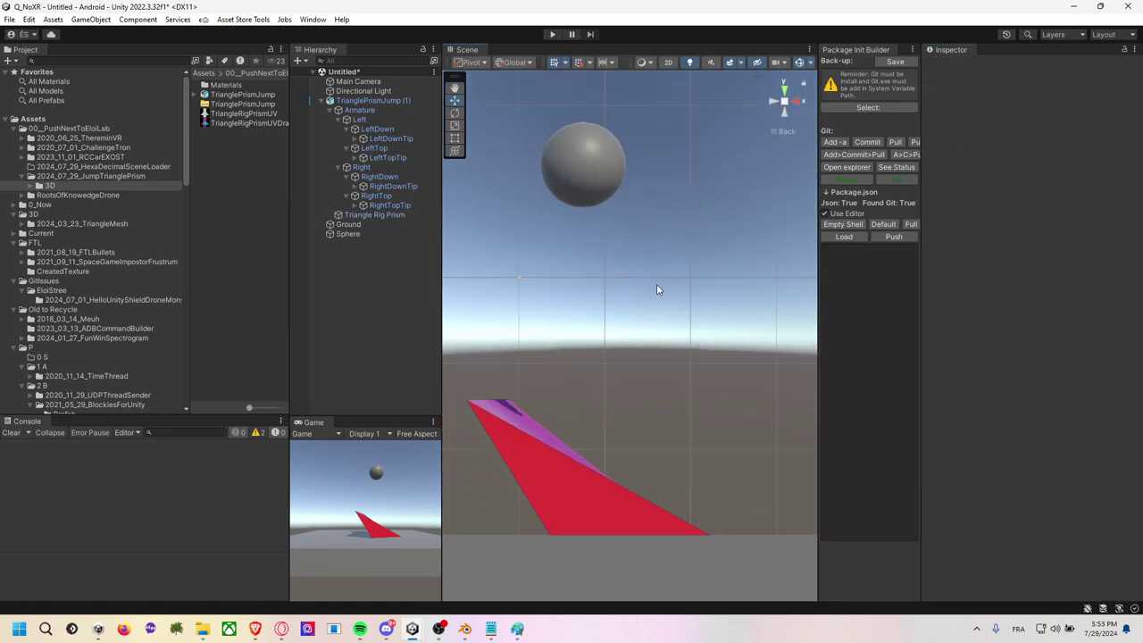
key("ctrl+z")
key("ctrl+z")
key("ctrl+y")
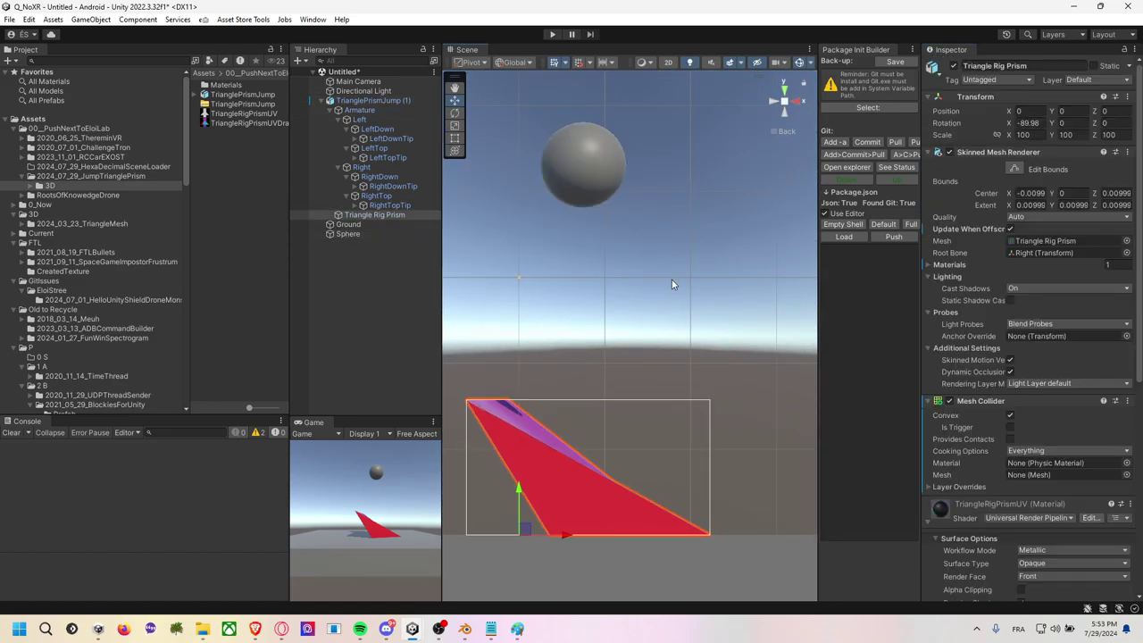
key("ctrl+y")
key("ctrl+z")
key("ctrl+z")
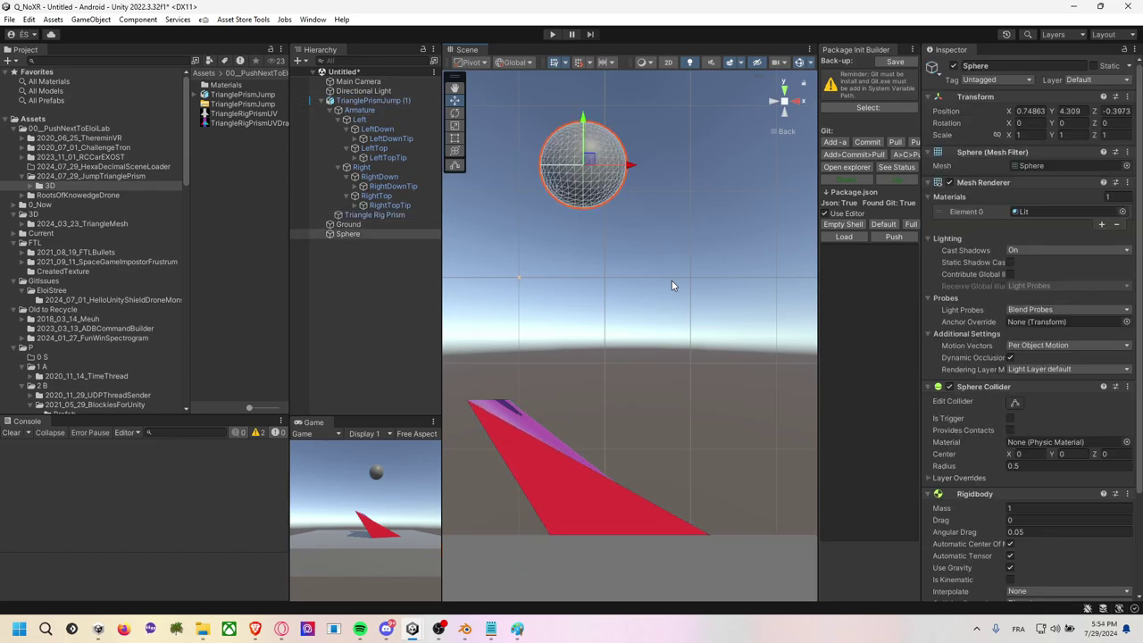
key("ctrl+z")
key("ctrl+z")
key("ctrl+z")
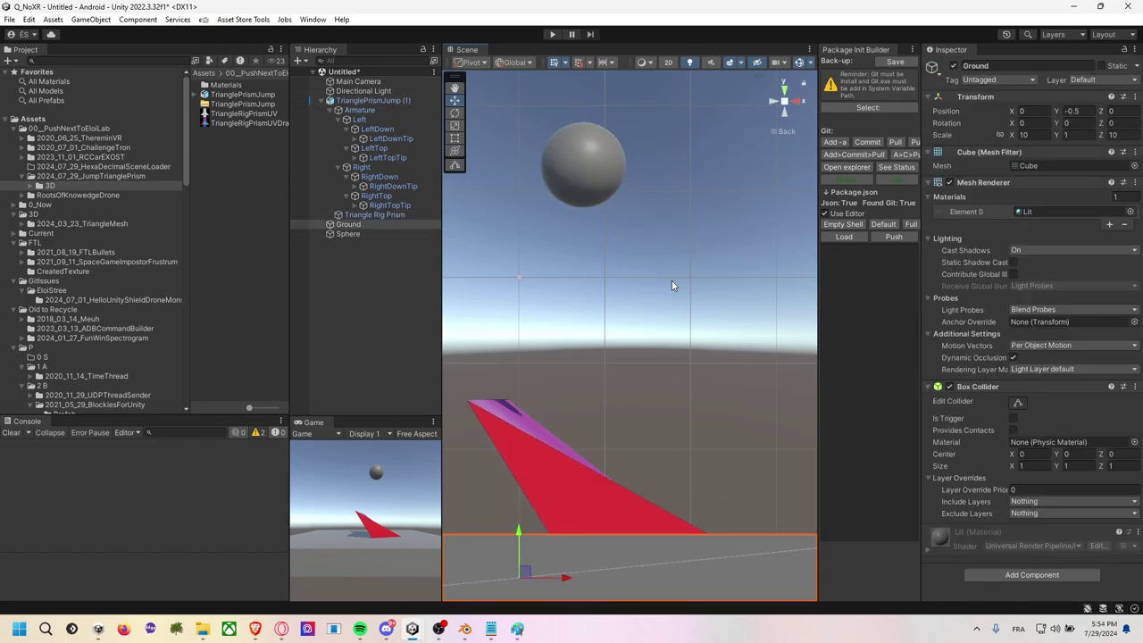
key("ctrl+z")
key("ctrl+z")
key("ctrl+z")
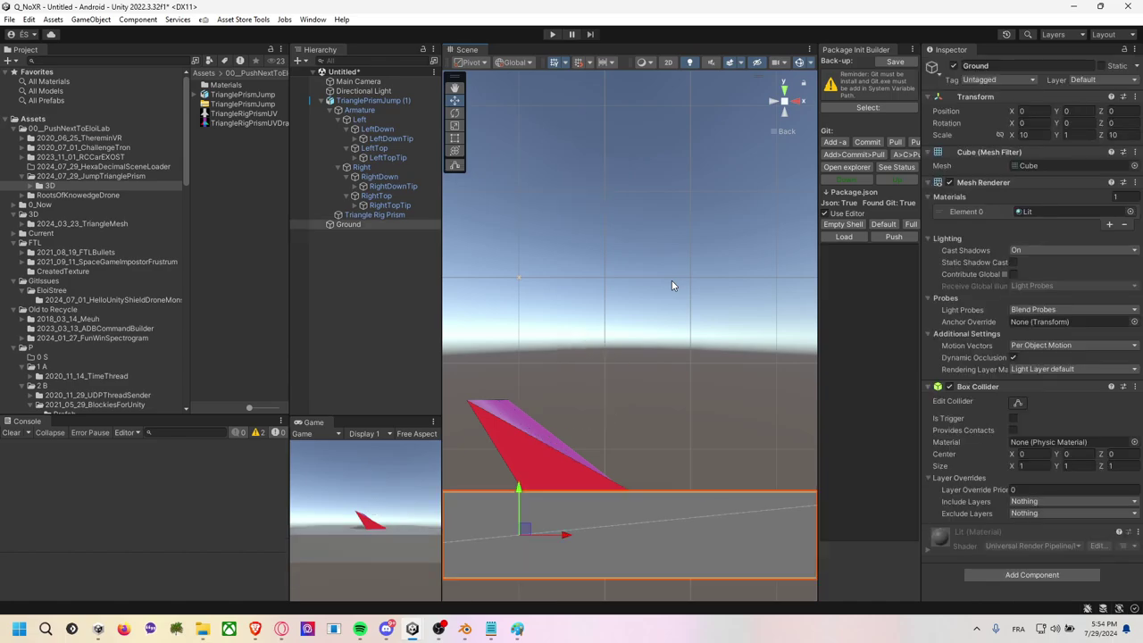
key("ctrl+y")
key("ctrl+y")
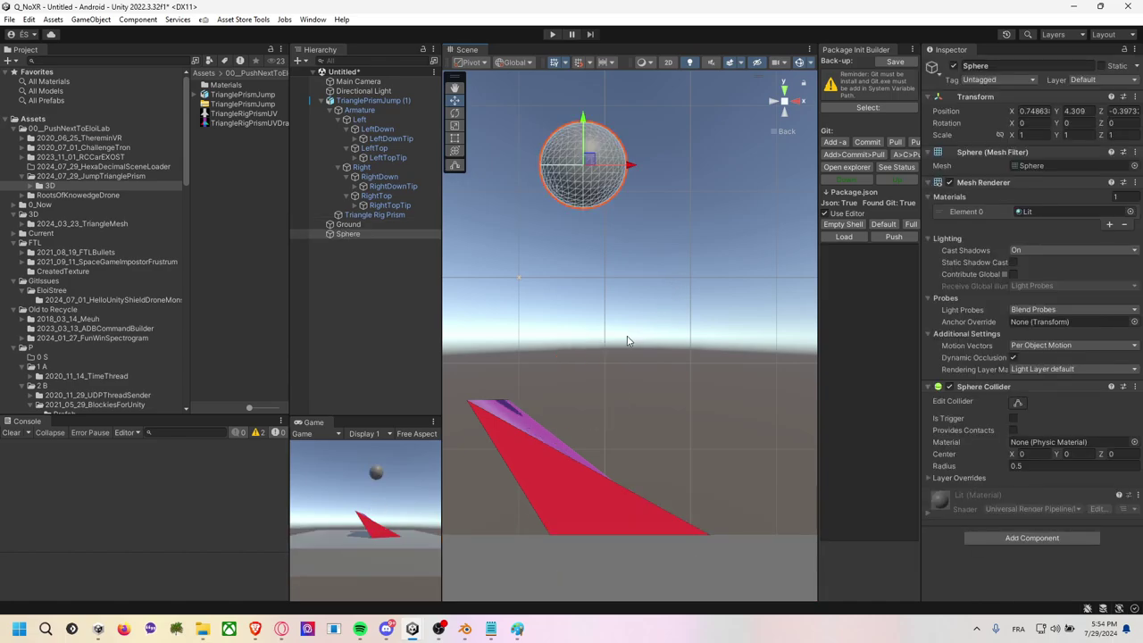
left_click(561, 440)
left_click(358, 224)
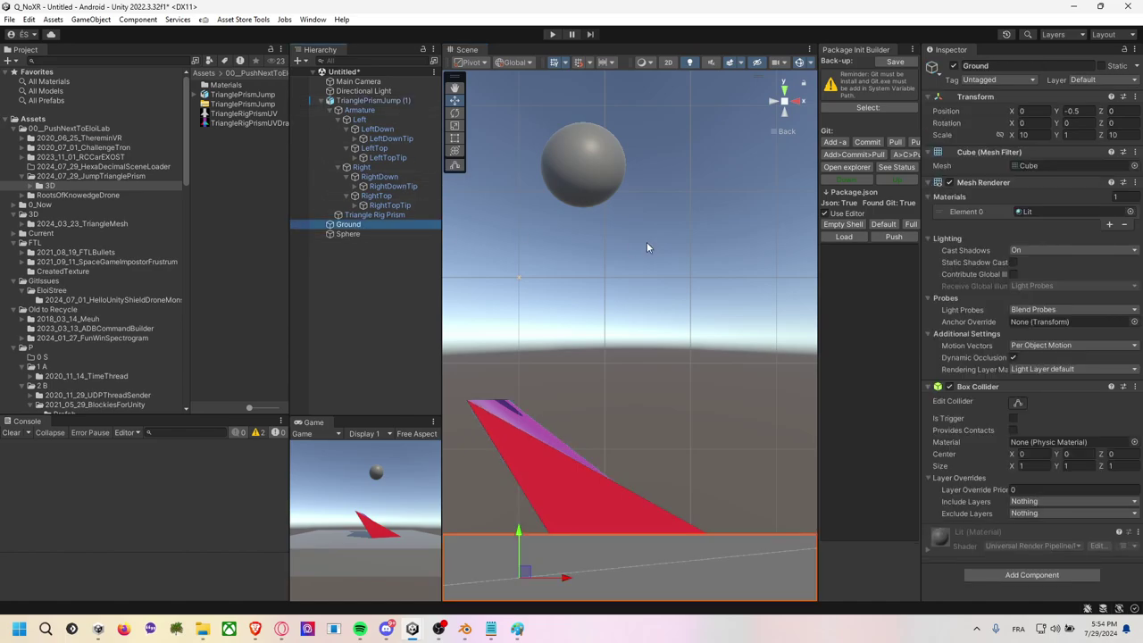
right_click_drag(647, 242, 675, 218)
mouse_move(675, 219)
left_mouse_down("alt")
mouse_move(541, 282)
mouse_move(800, 230)
mouse_move(632, 283)
left_mouse_up("alt")
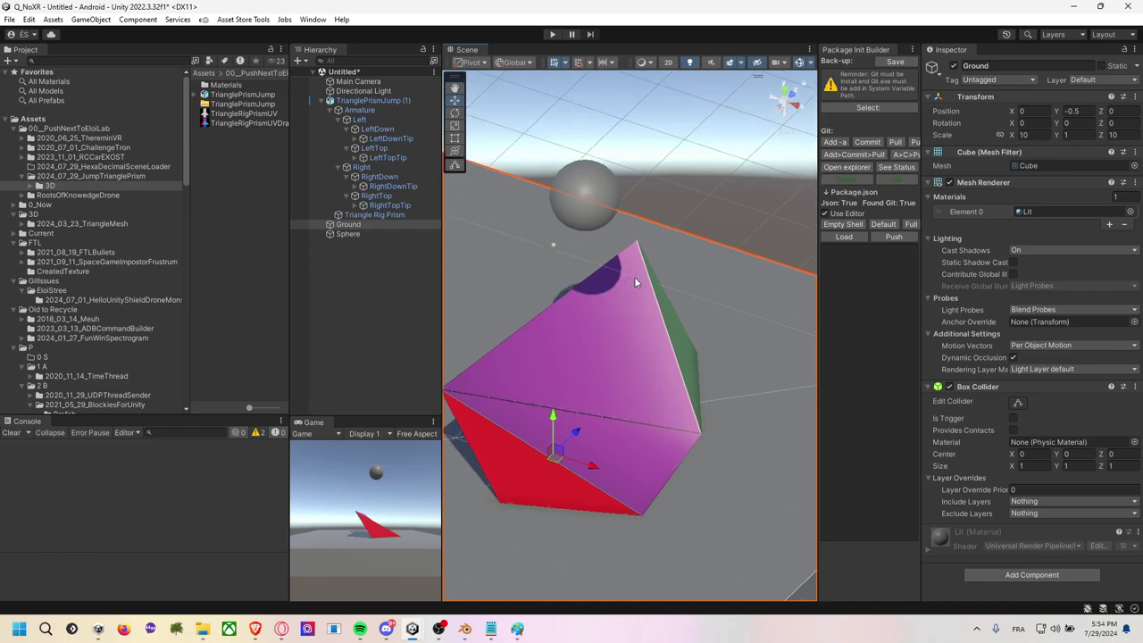
scroll(685, 194, "down", 3)
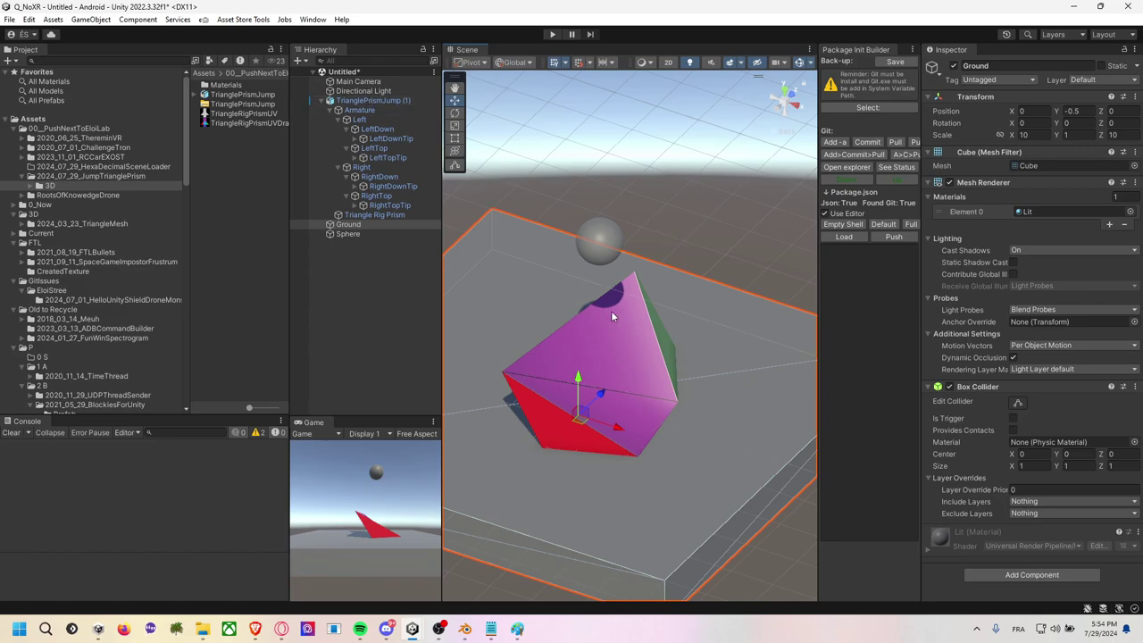
Select the Triangle Rig Prism, view it on Ground from back and elevated angles, then switch to Blender.
left_click(373, 101)
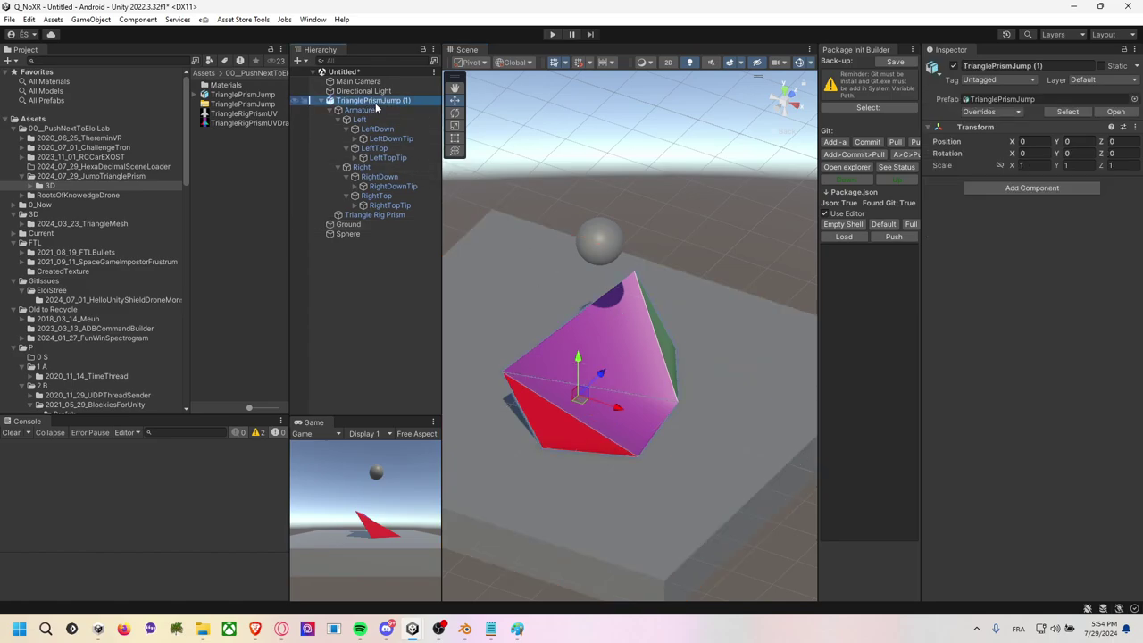
left_click(394, 216)
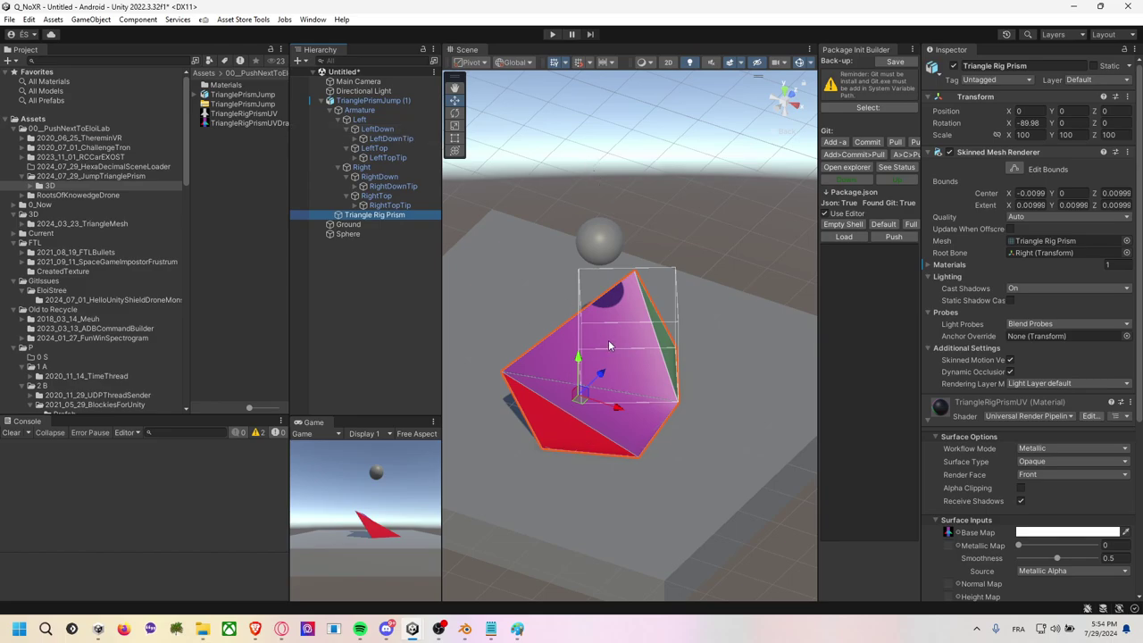
mouse_move(616, 344)
right_mouse_down()
mouse_move(749, 270)
mouse_move(448, 367)
mouse_move(698, 360)
right_mouse_up()
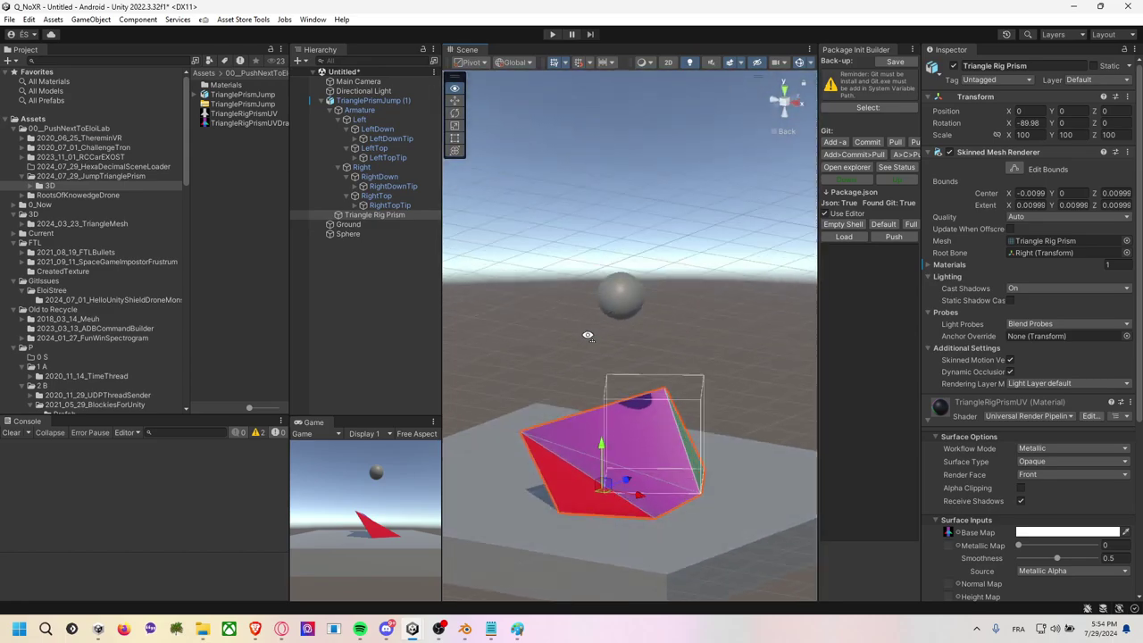
mouse_move(699, 360)
right_mouse_down()
mouse_move(832, 256)
mouse_move(623, 371)
right_mouse_up()
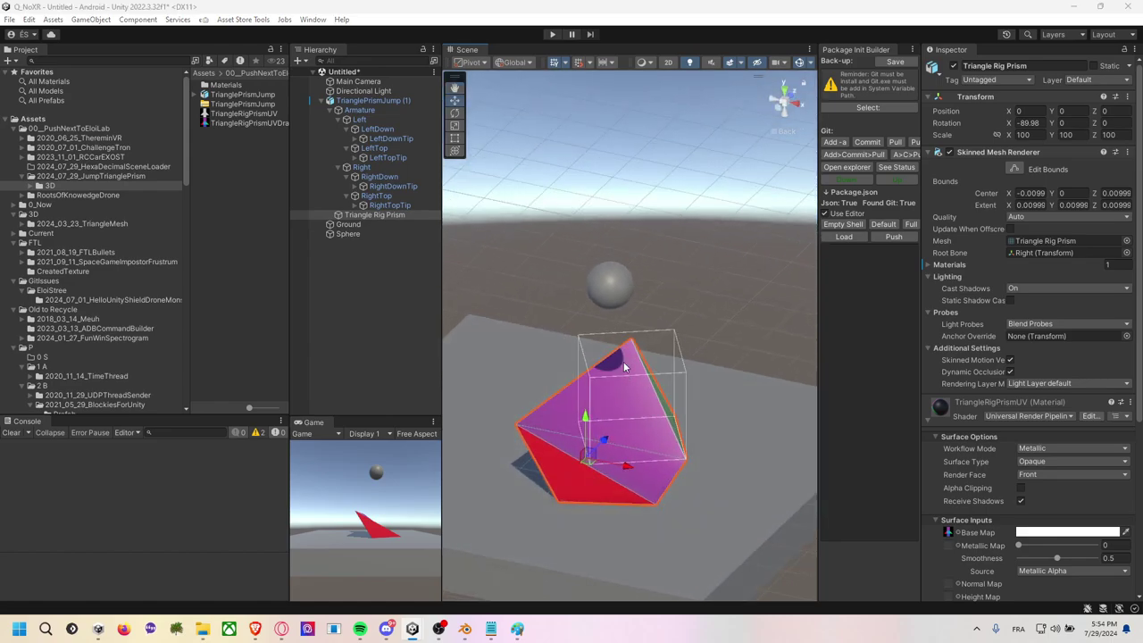
key("alt+Tab")
key("alt+Tab")
key("alt+Tab")
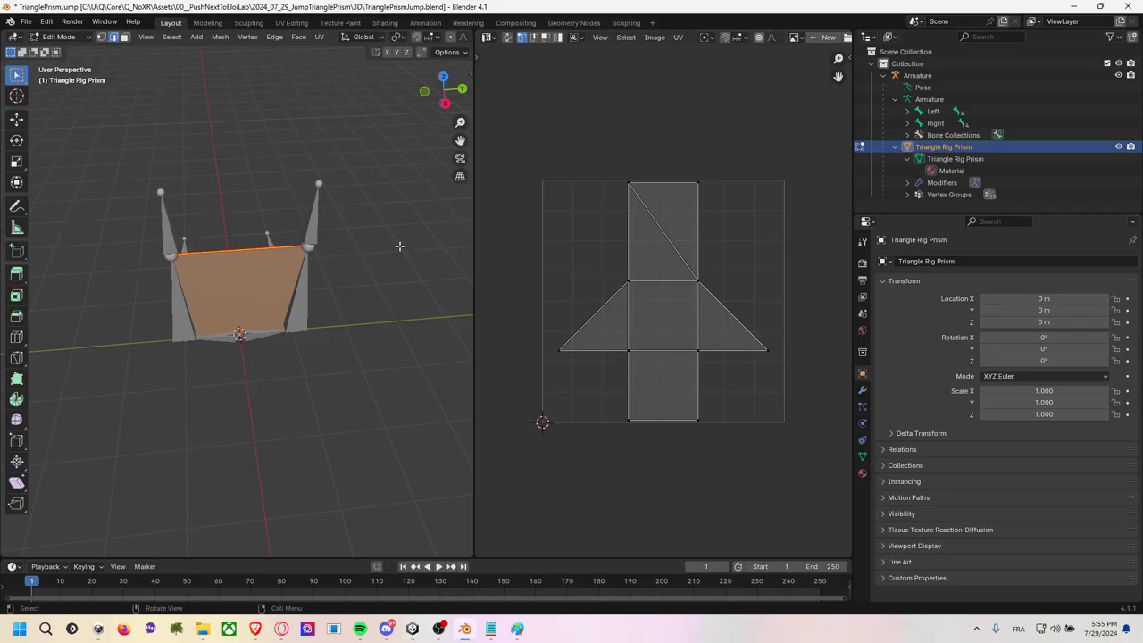
Deselect the face, orbit Blender's viewport to a top view of the prism, then return to Unity.
left_click(396, 239)
mouse_move(395, 238)
middle_mouse_down()
mouse_move(345, 268)
mouse_move(166, 159)
middle_mouse_up()
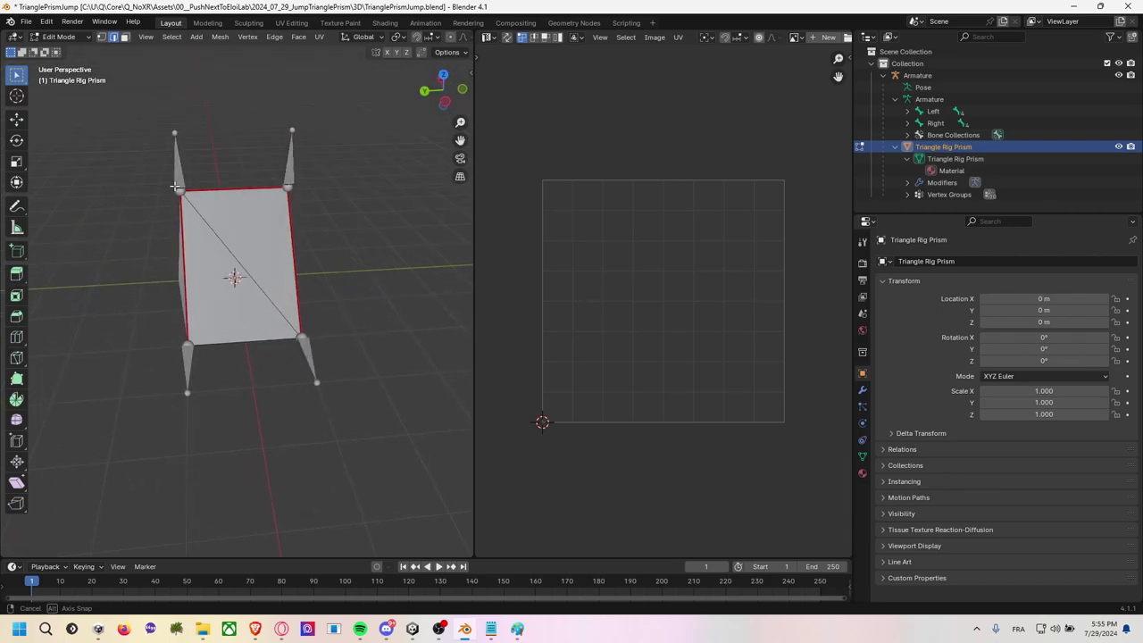
middle_click_drag(166, 159, 557, 180)
key("alt+Tab")
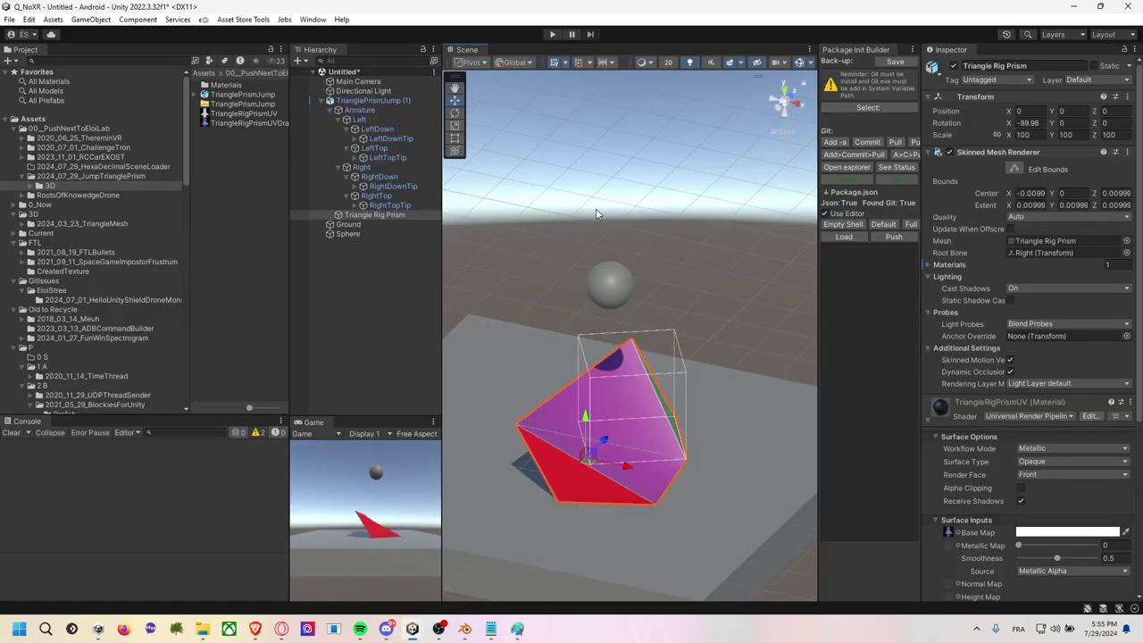
Zoom and pan around the prism, select it, and open the 2024_07_29_JumpTrianglePrism project folder.
left_click(670, 215)
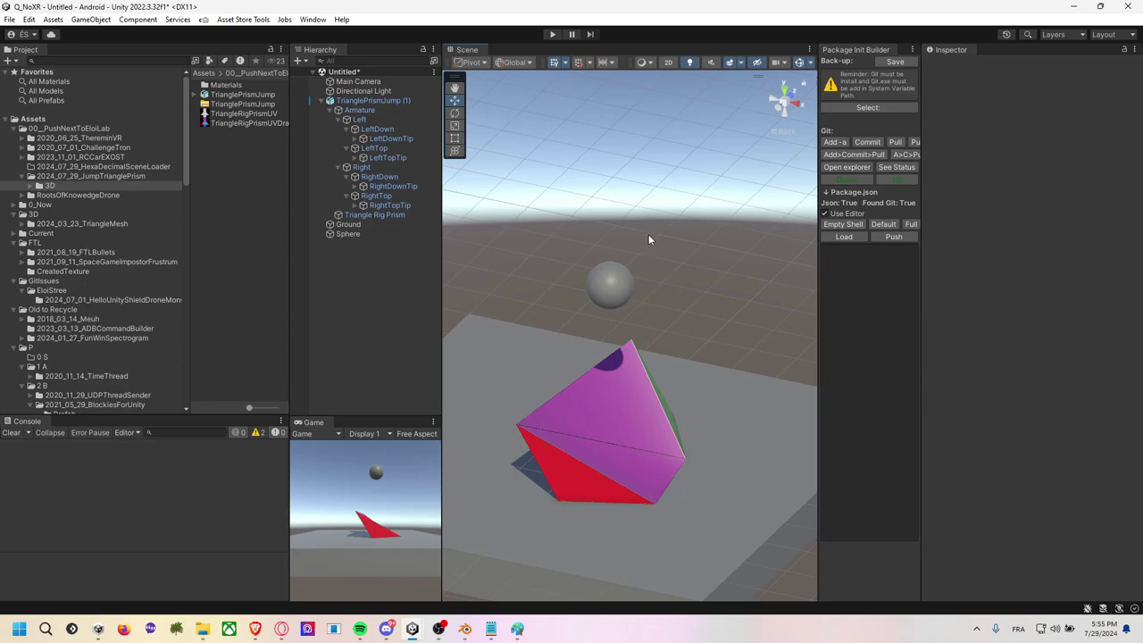
scroll(648, 234, "down", 2)
scroll(657, 236, "down", 2)
mouse_move(657, 242)
middle_mouse_down()
mouse_move(679, 245)
mouse_move(677, 218)
middle_mouse_up()
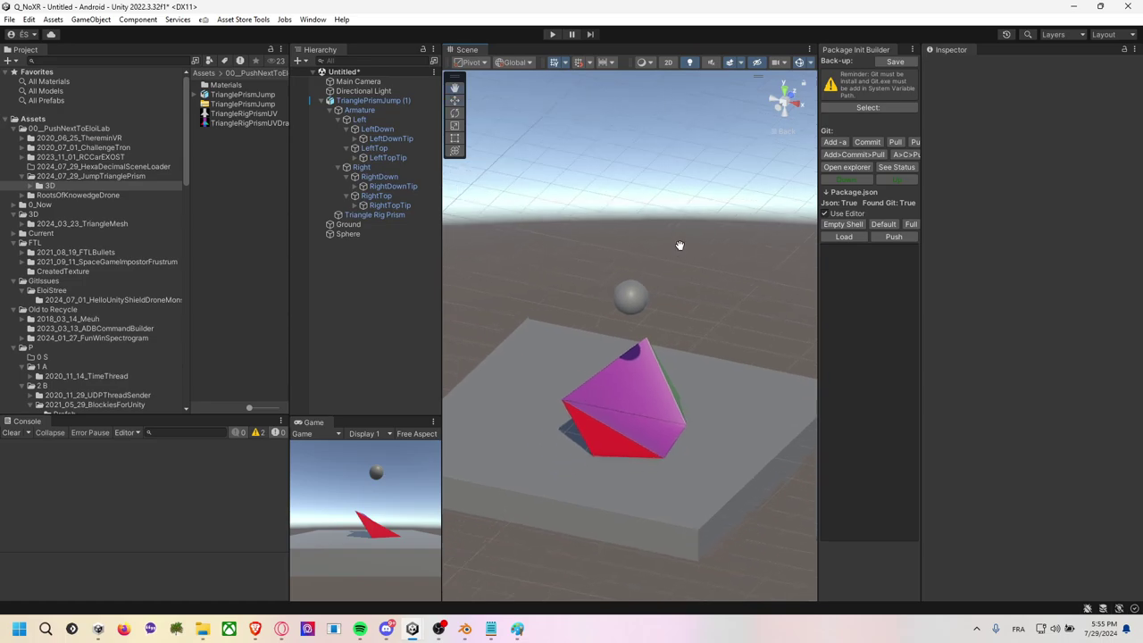
left_click(655, 339)
left_click(674, 262)
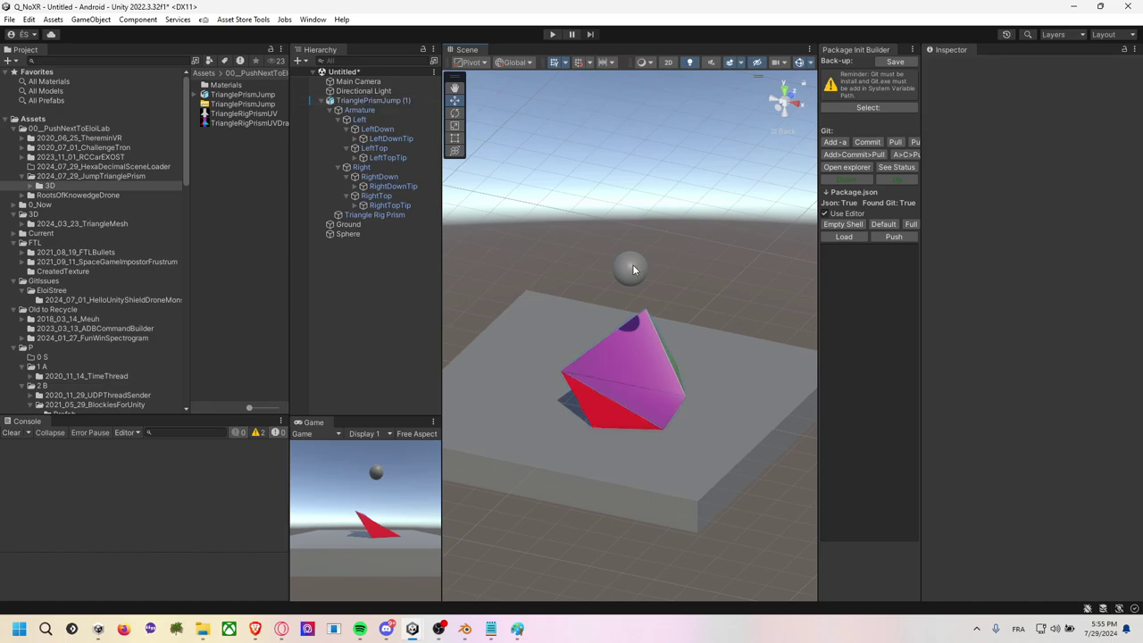
left_click(600, 372)
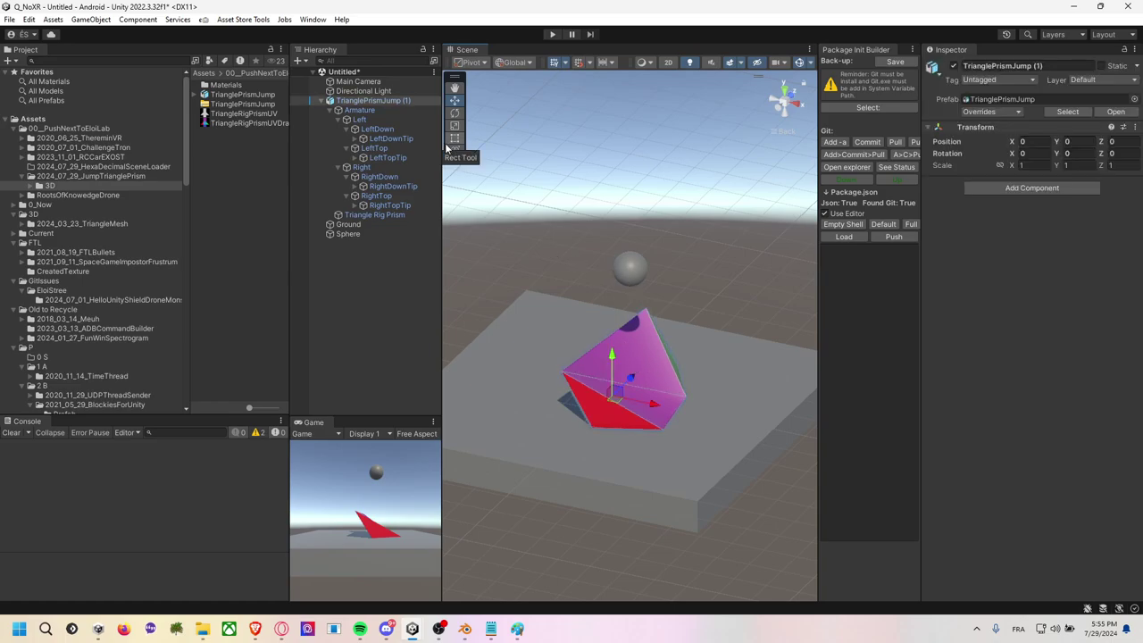
left_click(137, 177)
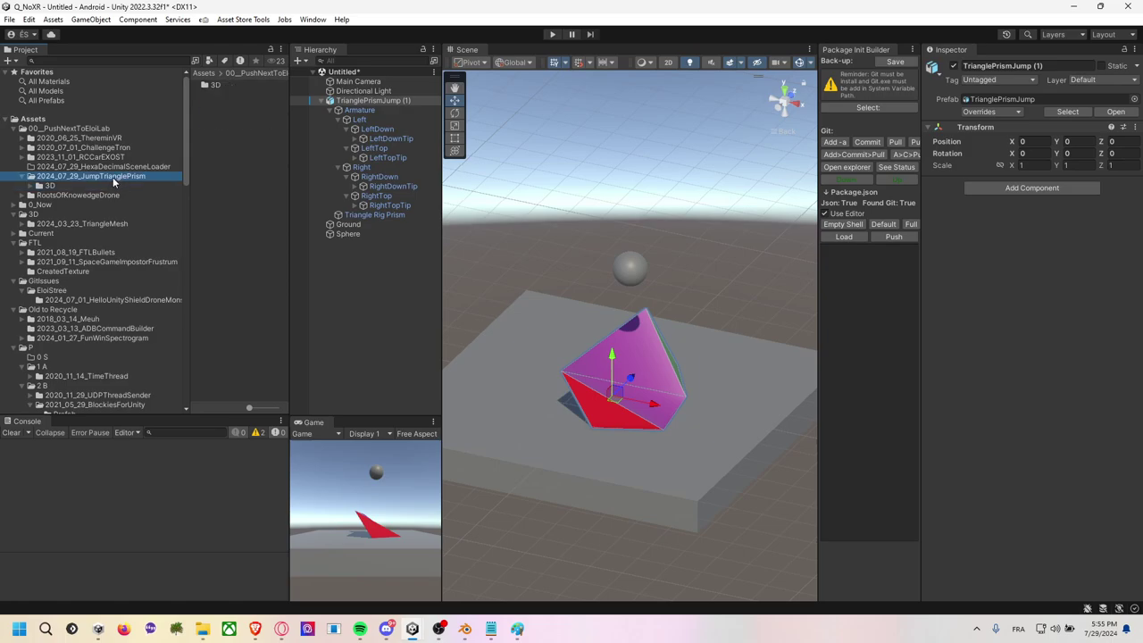
Go to GitHub in a new browser tab and start a new repository.
key("alt+Tab")
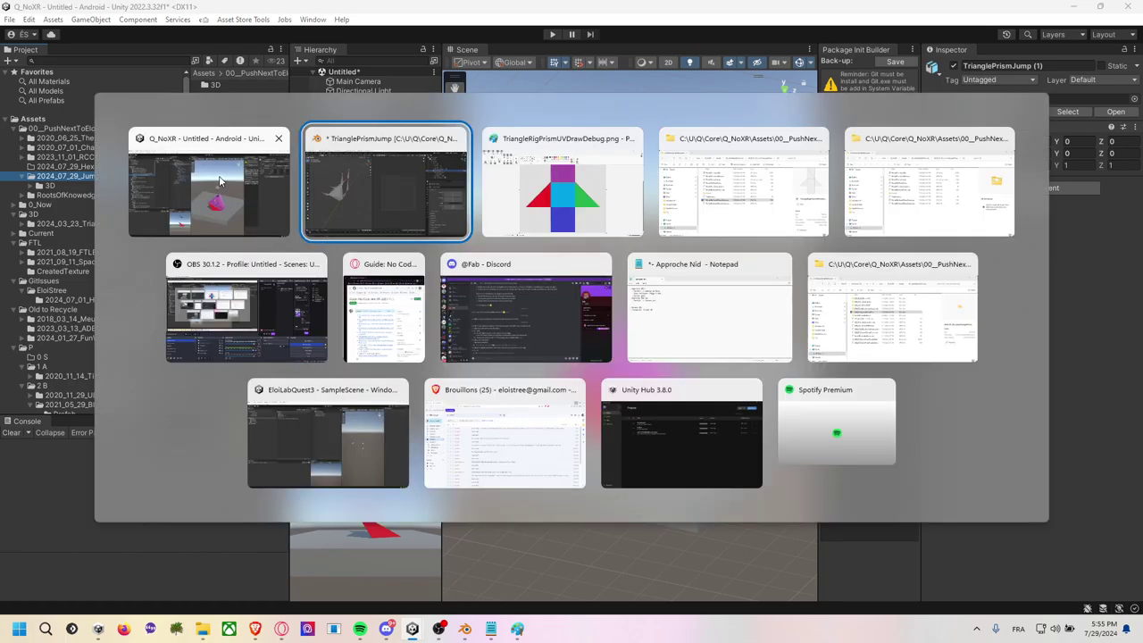
left_click(400, 301)
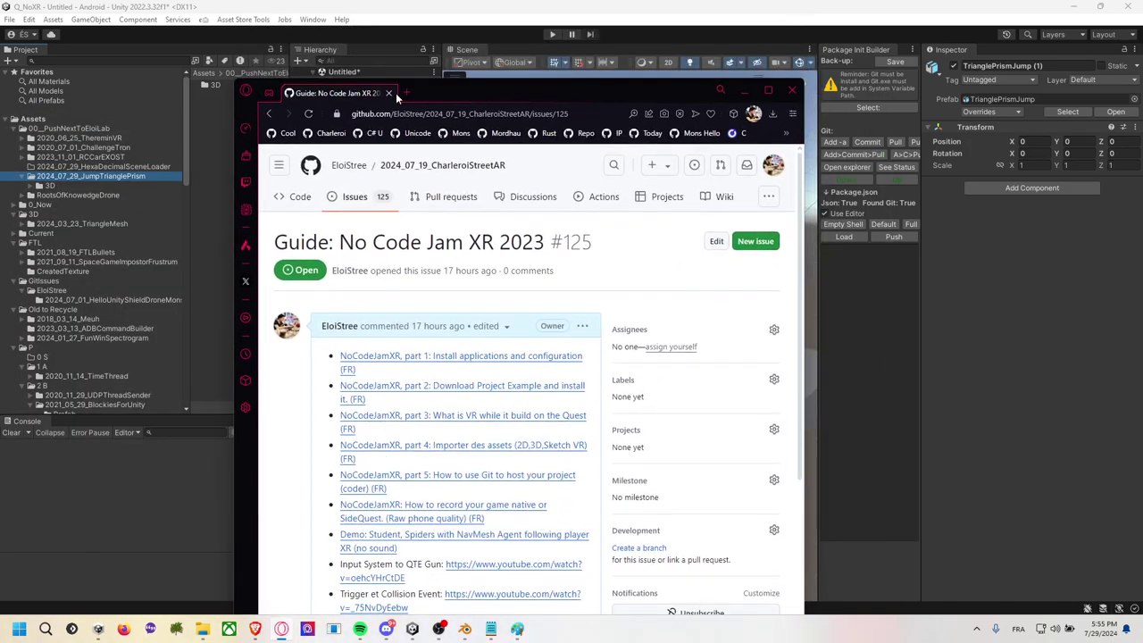
left_click(412, 95)
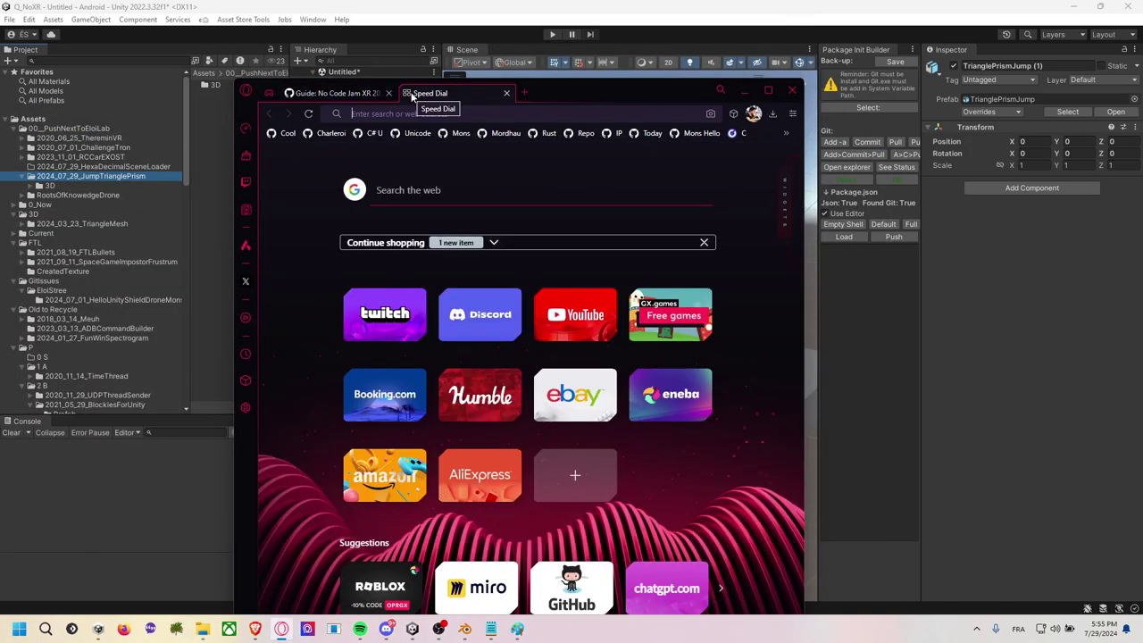
type("github.com")
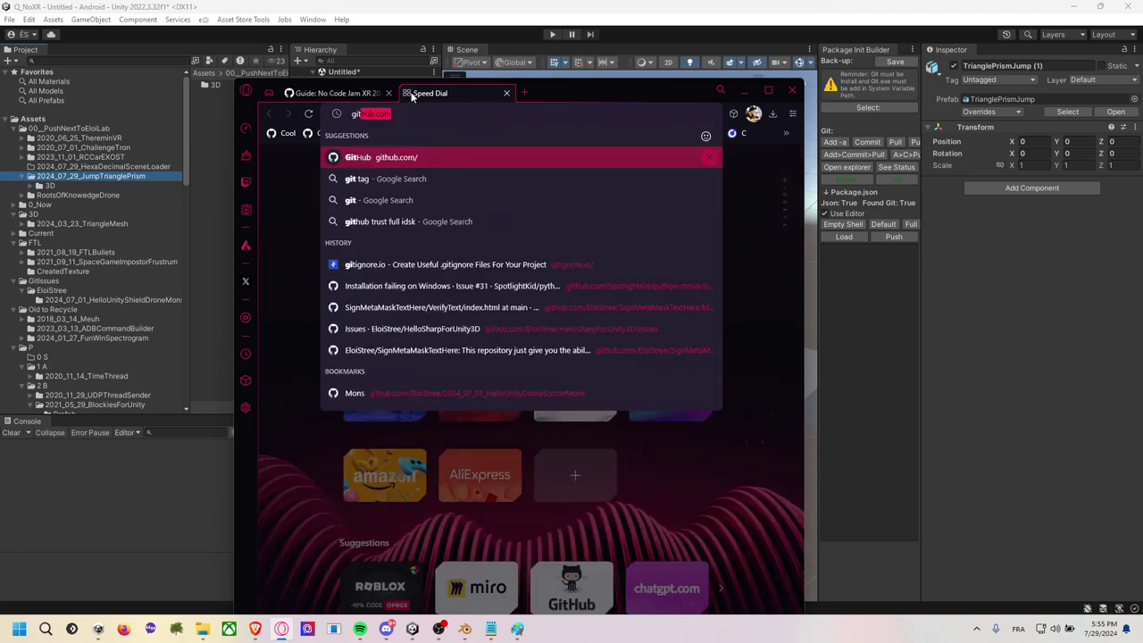
key("Return")
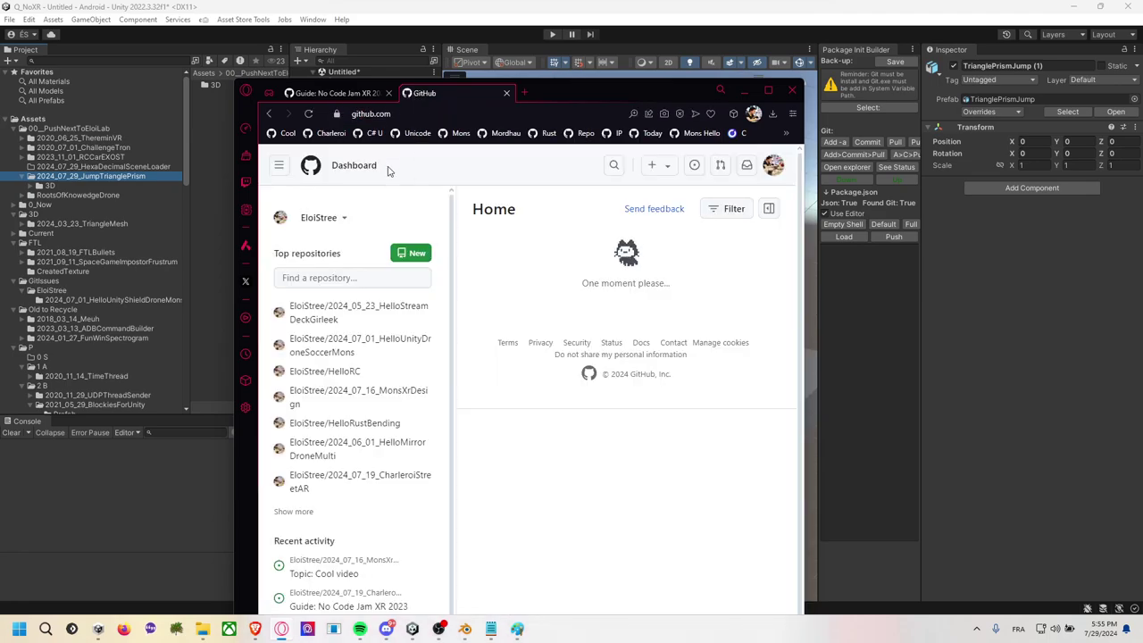
left_click(420, 254)
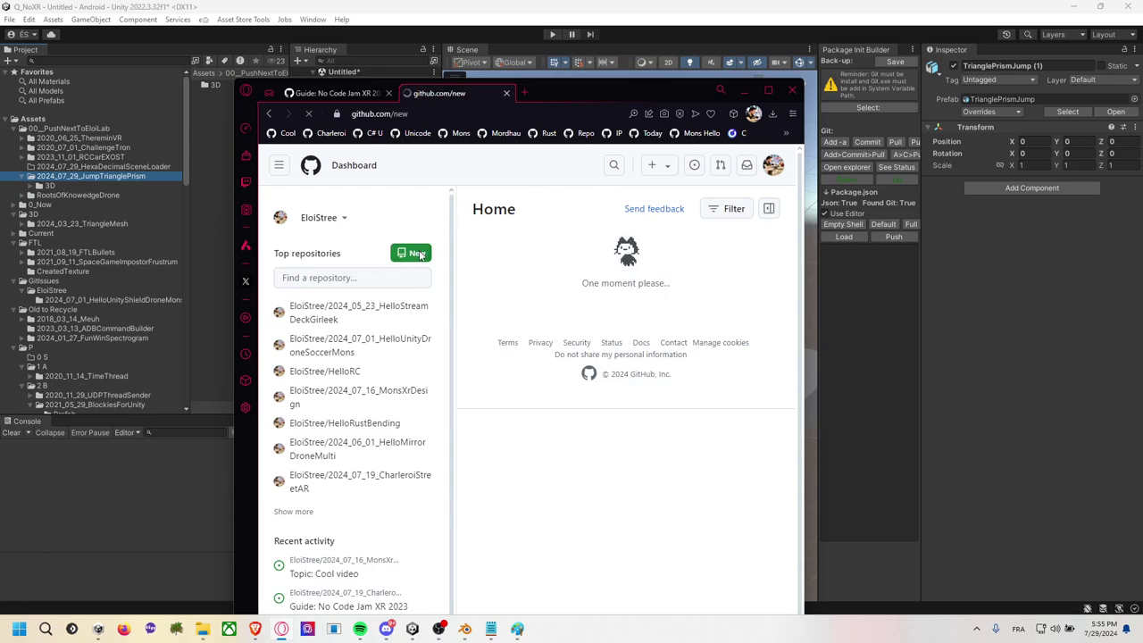
left_click(138, 178)
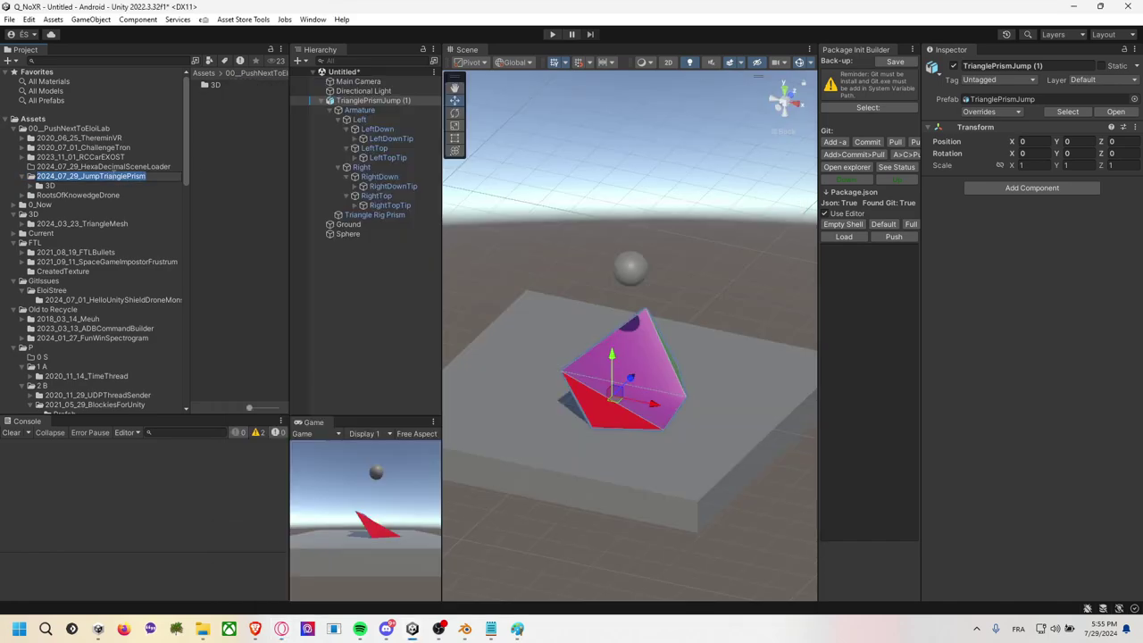
key("alt+Tab")
Create public repo 2024_07_29_JumpTrianglePrism with a prototype-car jumper description and a README.
left_click(467, 326)
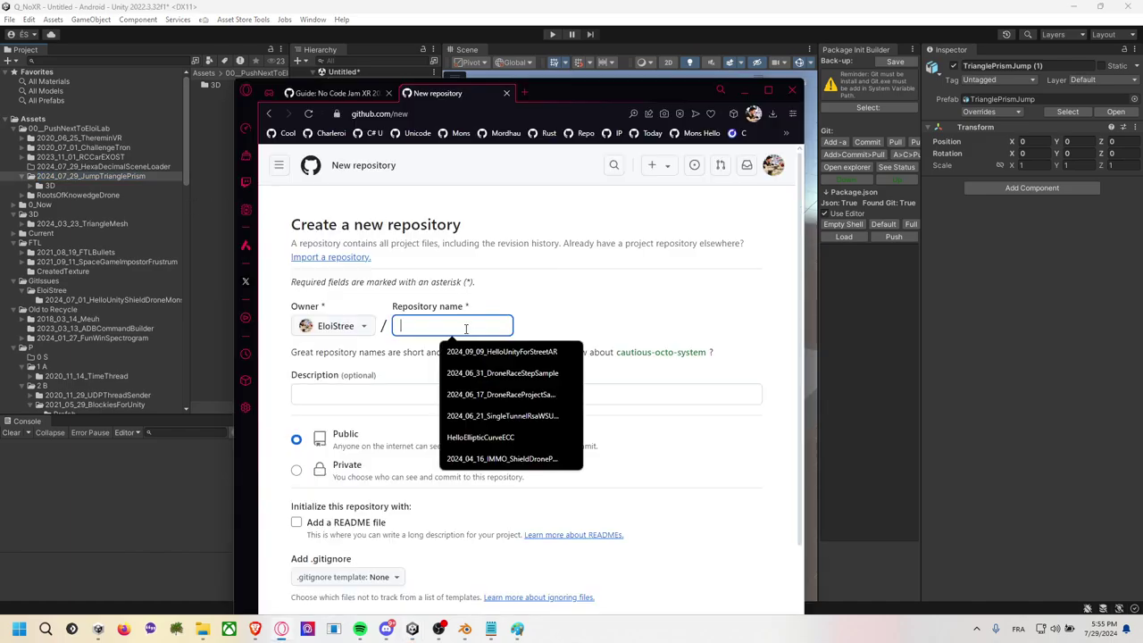
type("2024_07_29_JumpTrianglePrism")
left_click(455, 406)
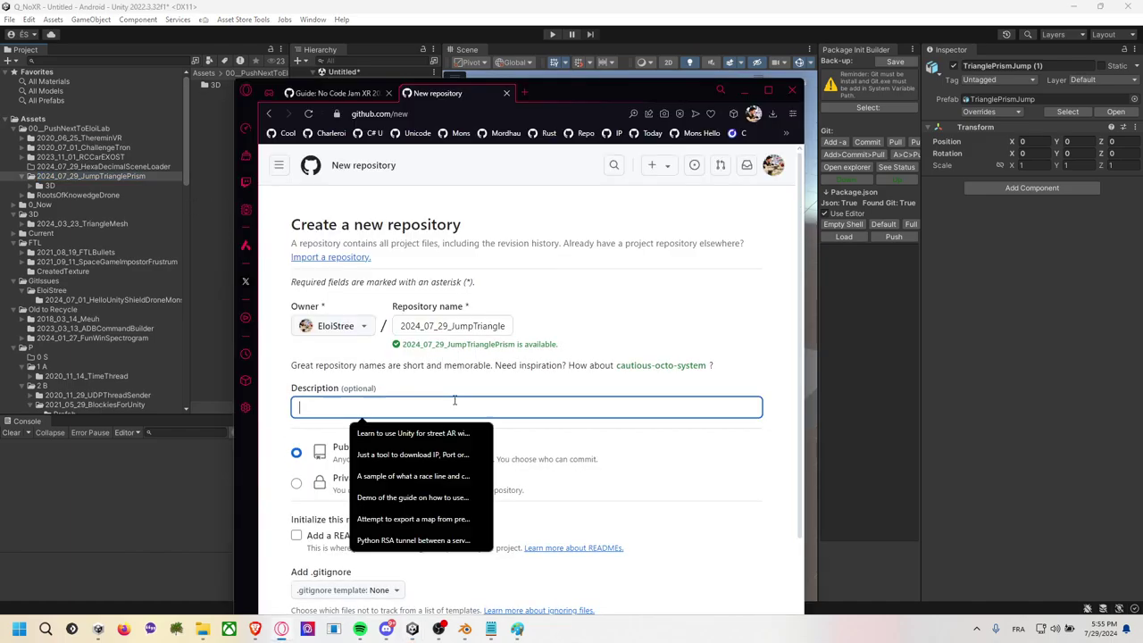
type("Some")
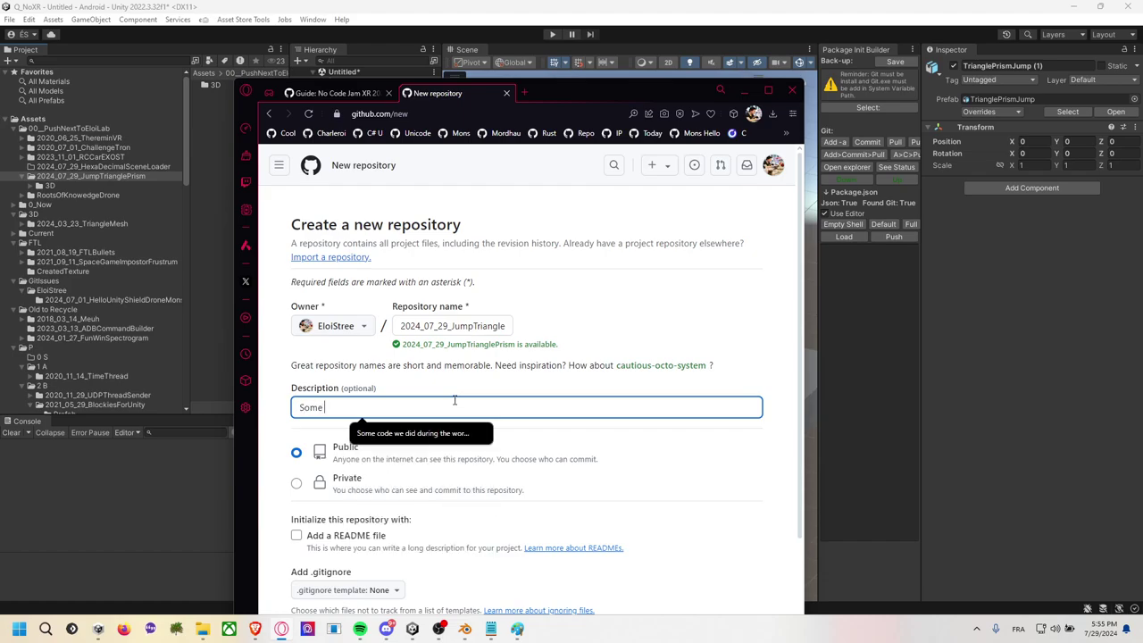
type(" primse")
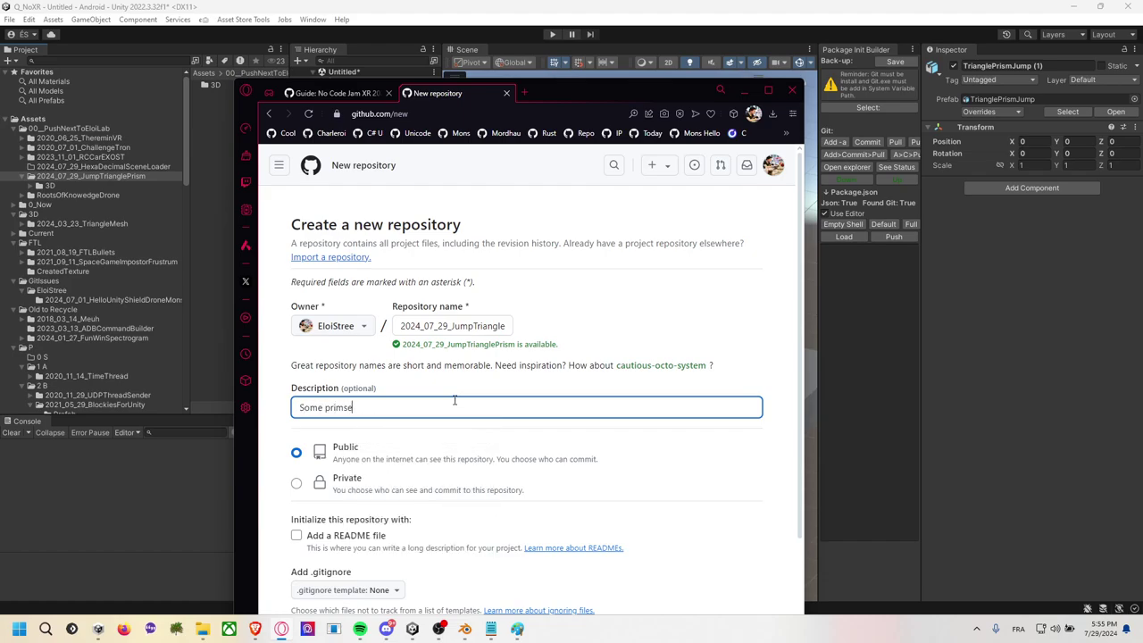
type("o c")
type("jump")
type("ber")
key("BackSpace")
key("BackSpace")
key("BackSpace")
type("er for pro")
type("totype g")
key("BackSpace")
type("car proj")
scroll(456, 401, "down", 2)
left_click(364, 358)
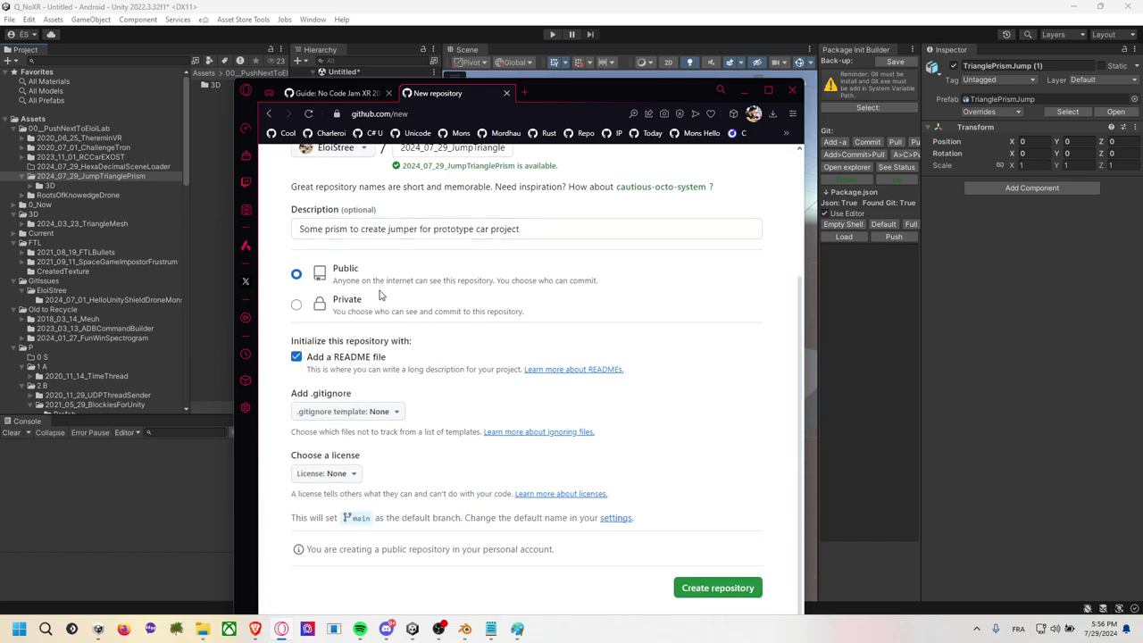
left_click(697, 587)
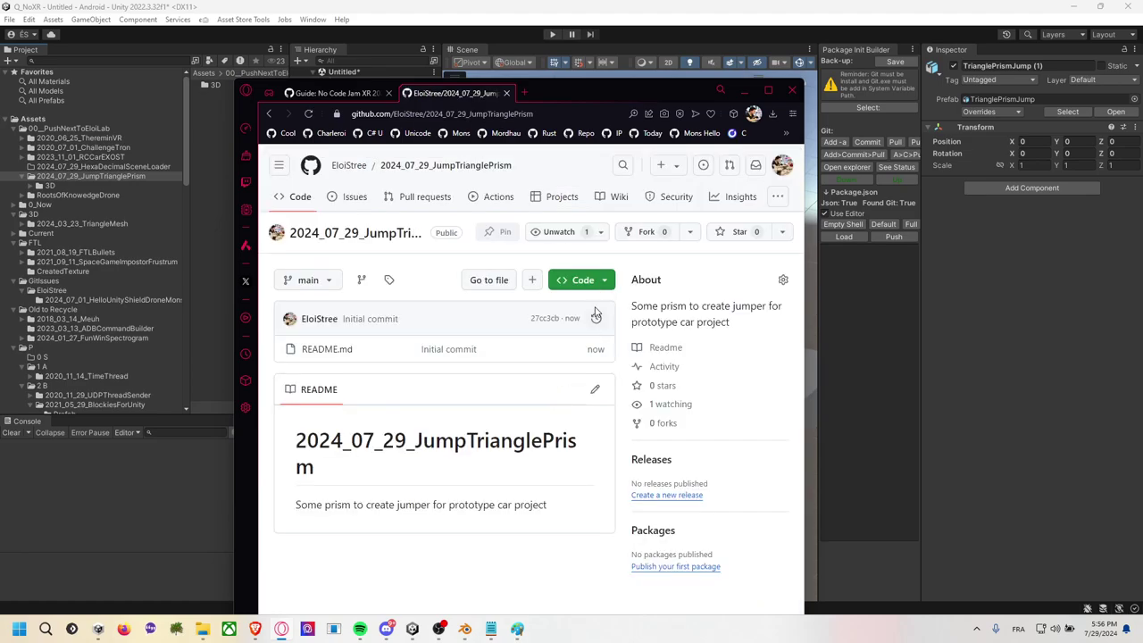
Copy the repository's HTTPS clone URL and return to Unity.
left_click(582, 282)
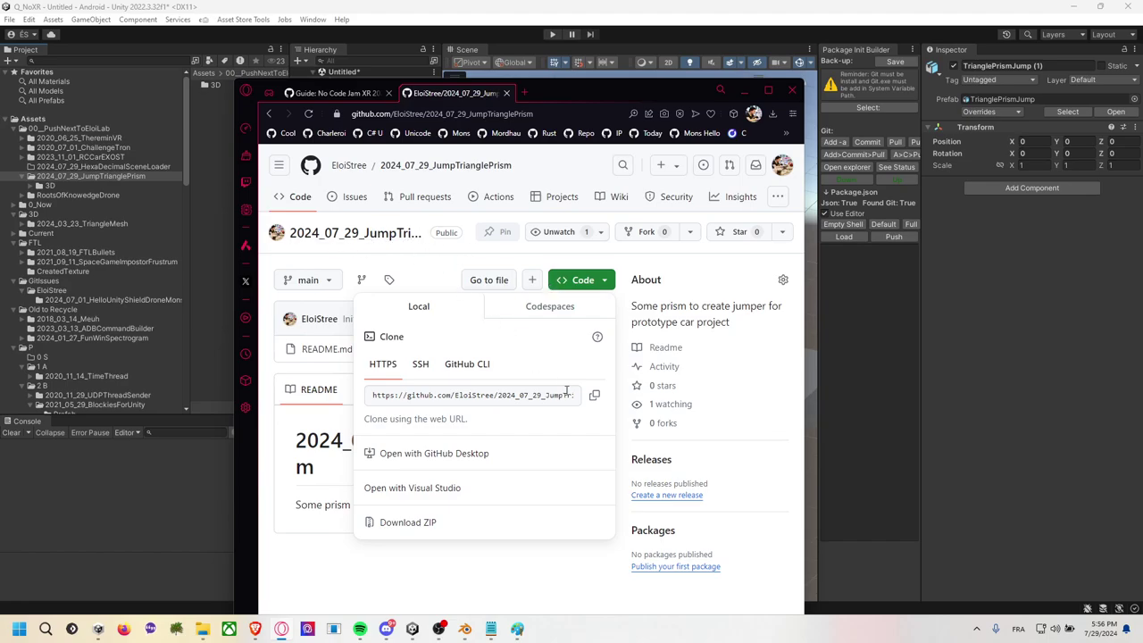
left_click(596, 399)
left_click(966, 361)
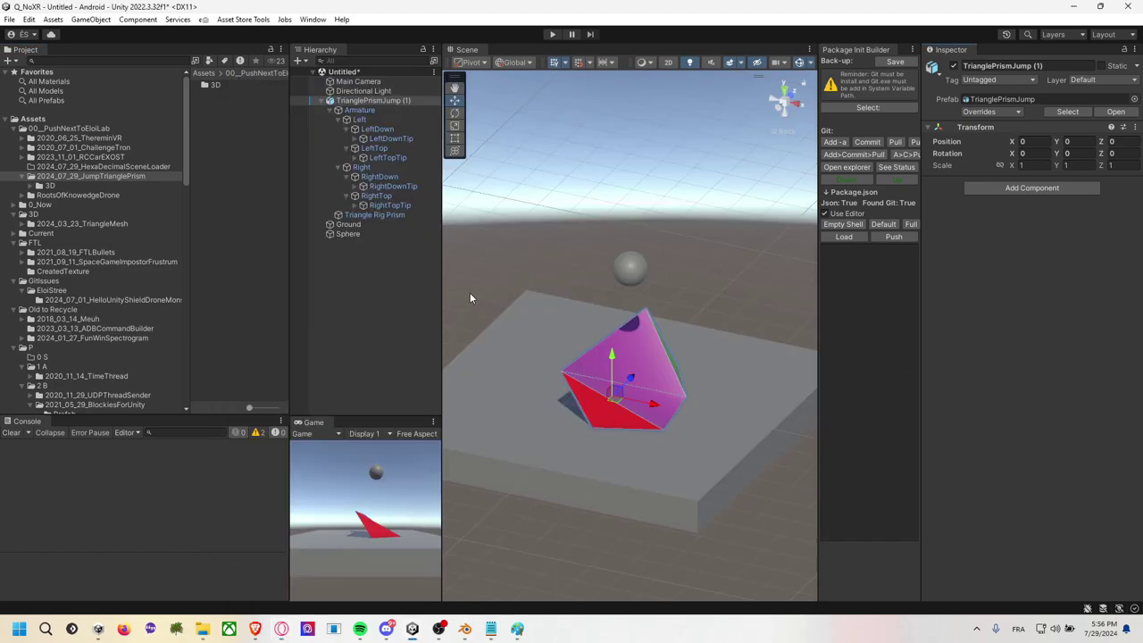
Open a Command Prompt inside the 2024_07_29_JumpTrianglePrism project folder via Show in Explorer.
left_click(125, 175)
right_click(125, 176)
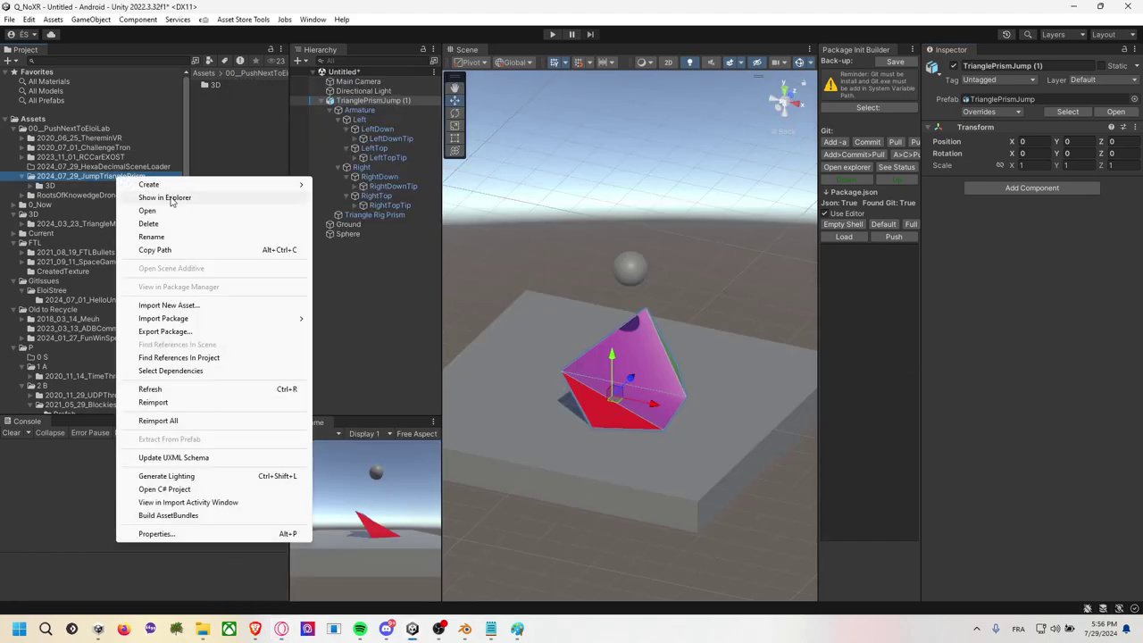
left_click(173, 200)
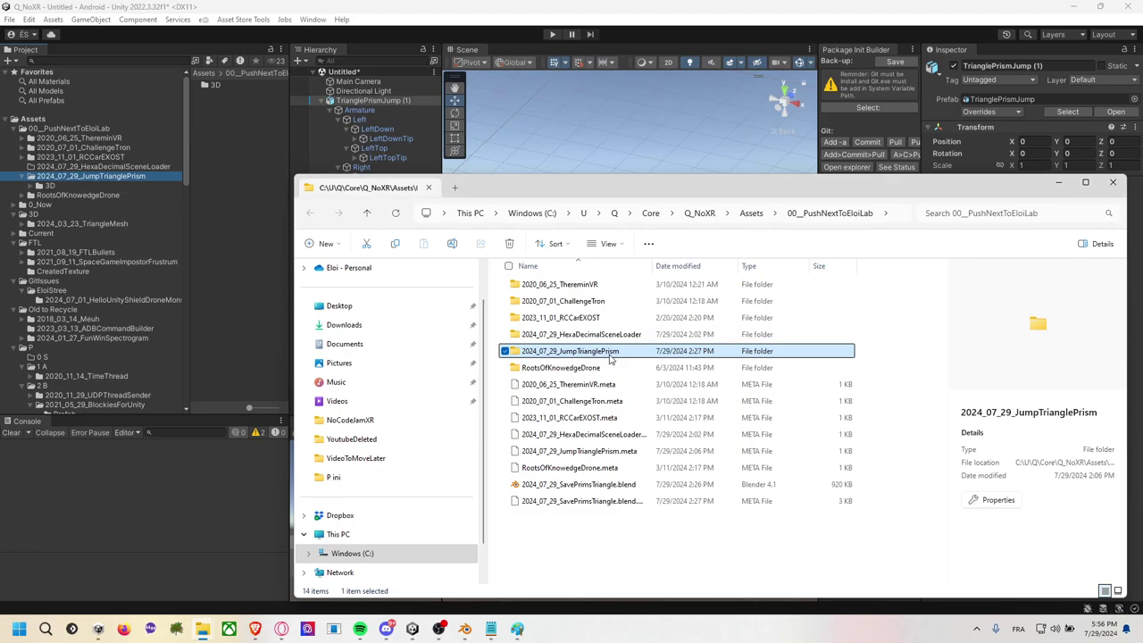
double_click(605, 354)
left_click(887, 218)
type("cmd")
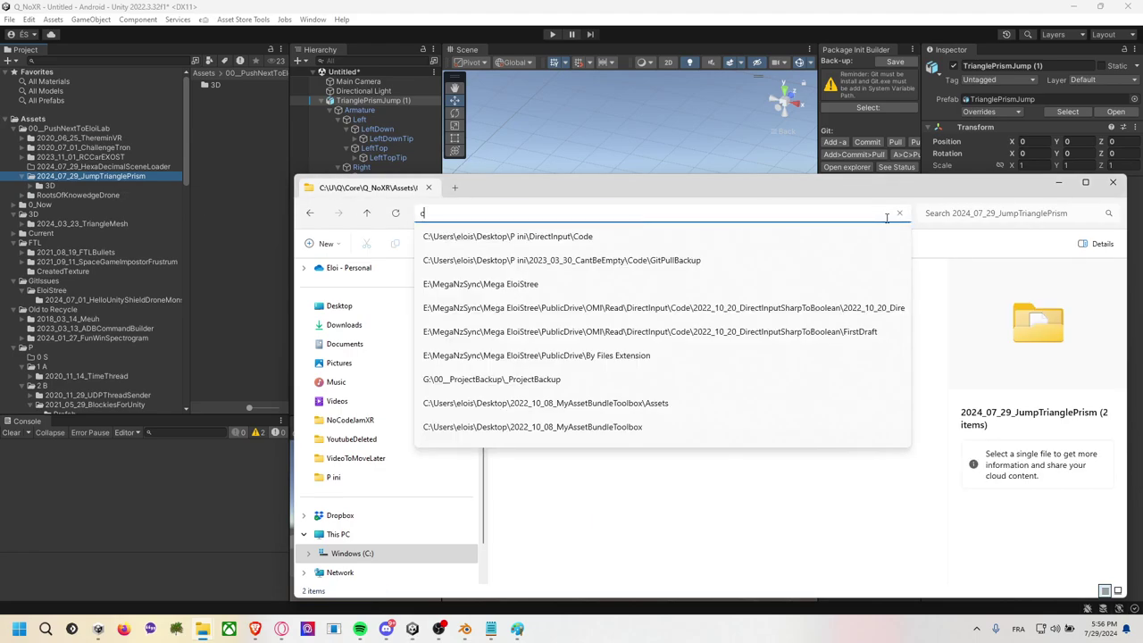
key("Return")
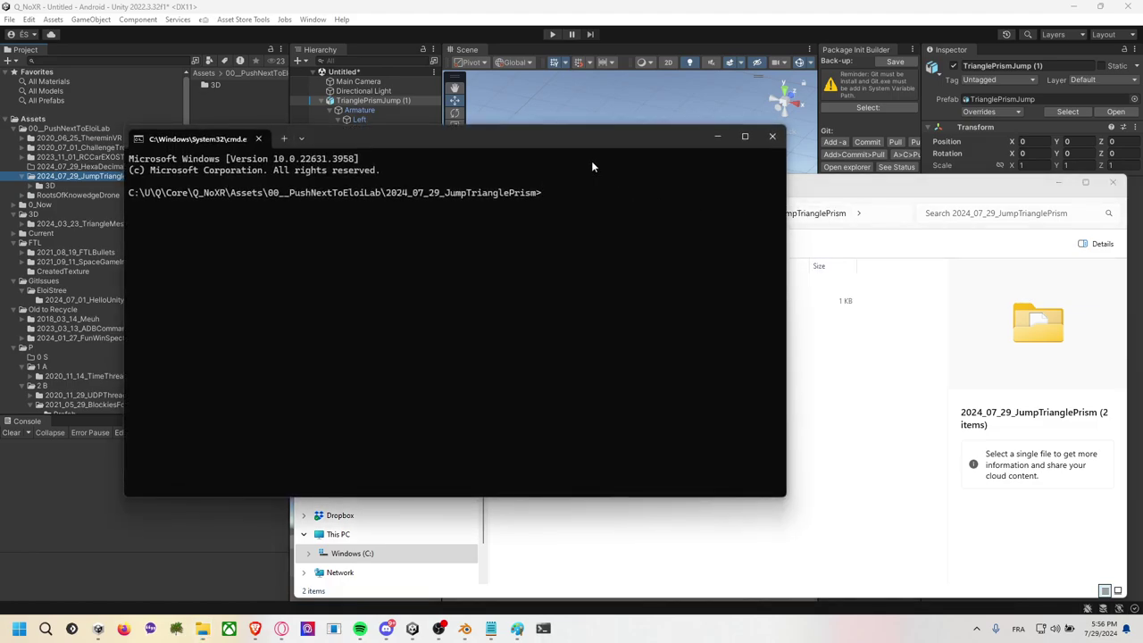
mouse_move(575, 140)
left_mouse_down()
mouse_move(634, 271)
mouse_move(567, 143)
left_mouse_up()
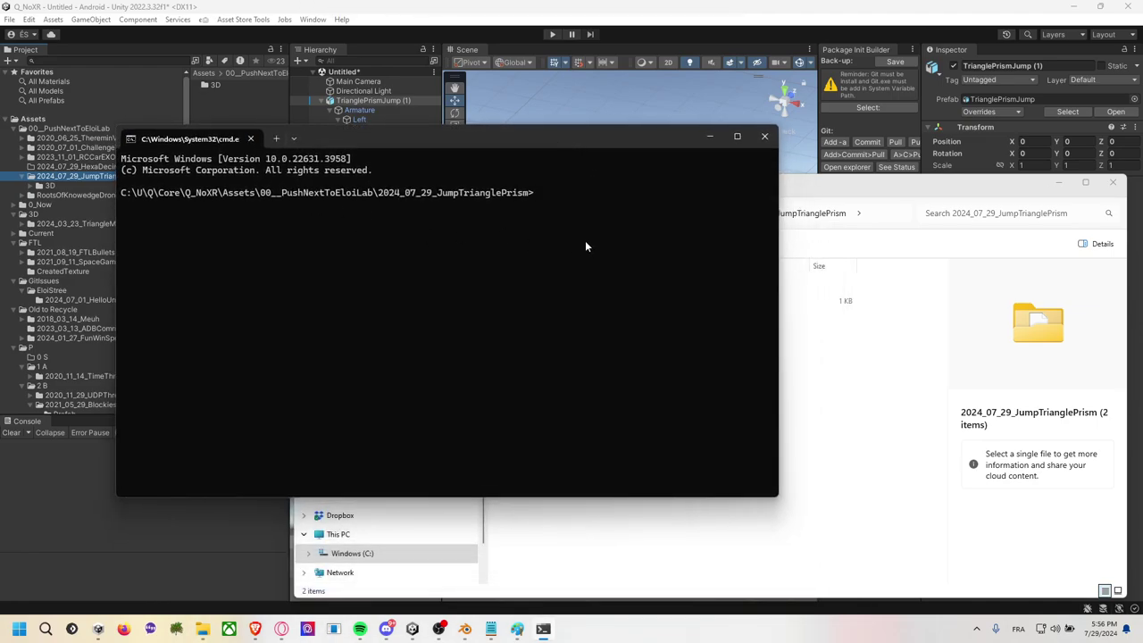
Run git clone with the copied repository URL.
type("git clone")
key("ctrl+v")
key("Return")
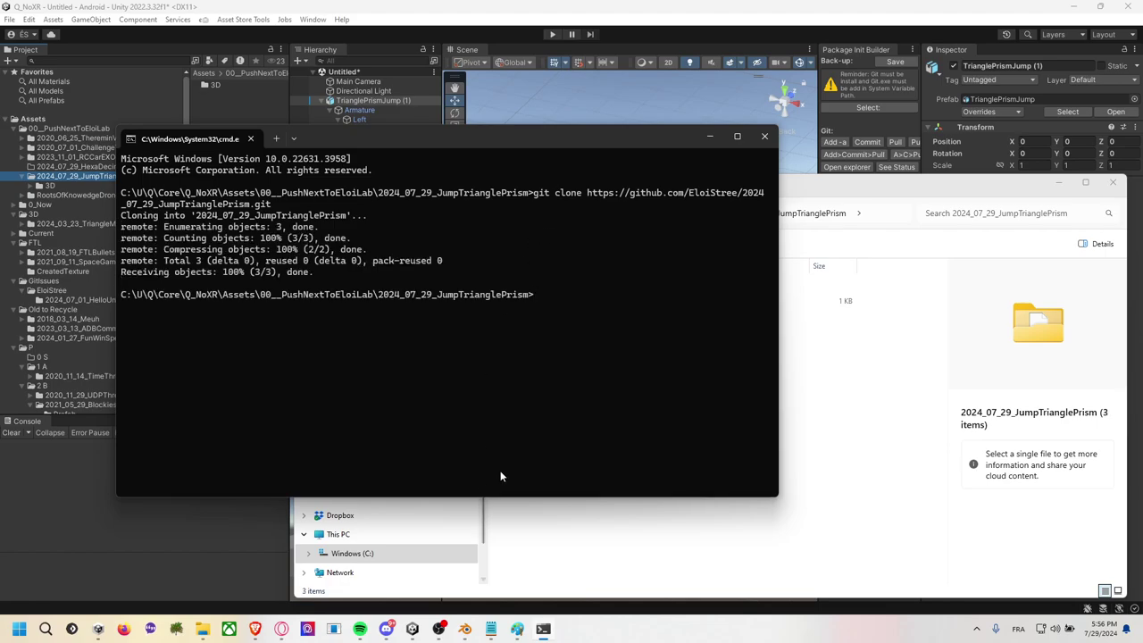
Launch GitHub Desktop, put it away, and return to File Explorer.
left_click(18, 628)
type("github")
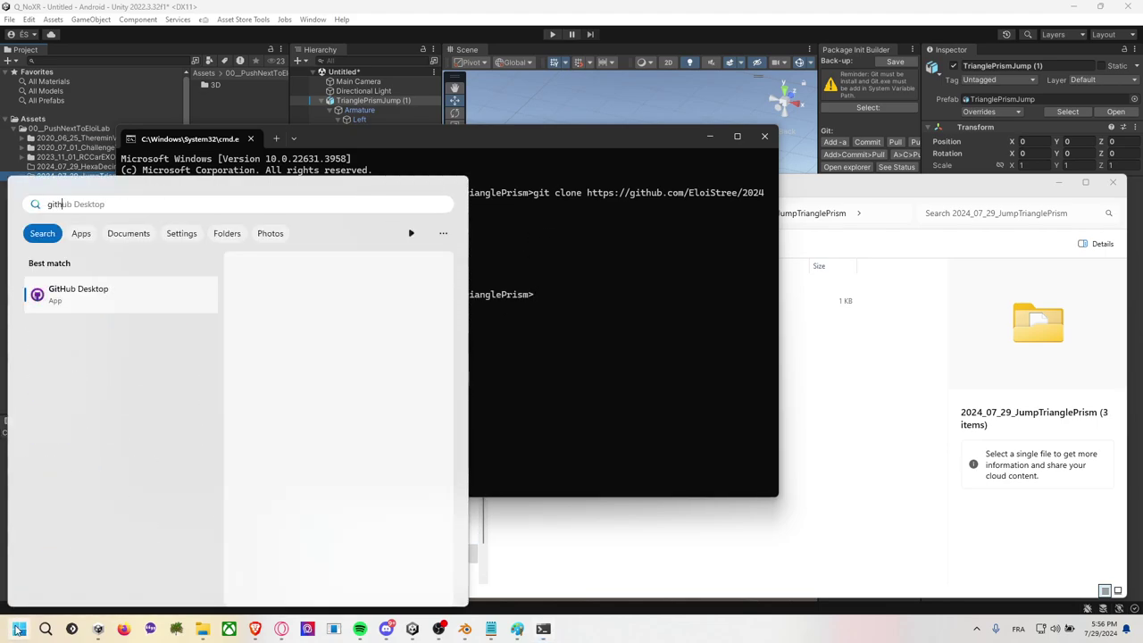
key("Return")
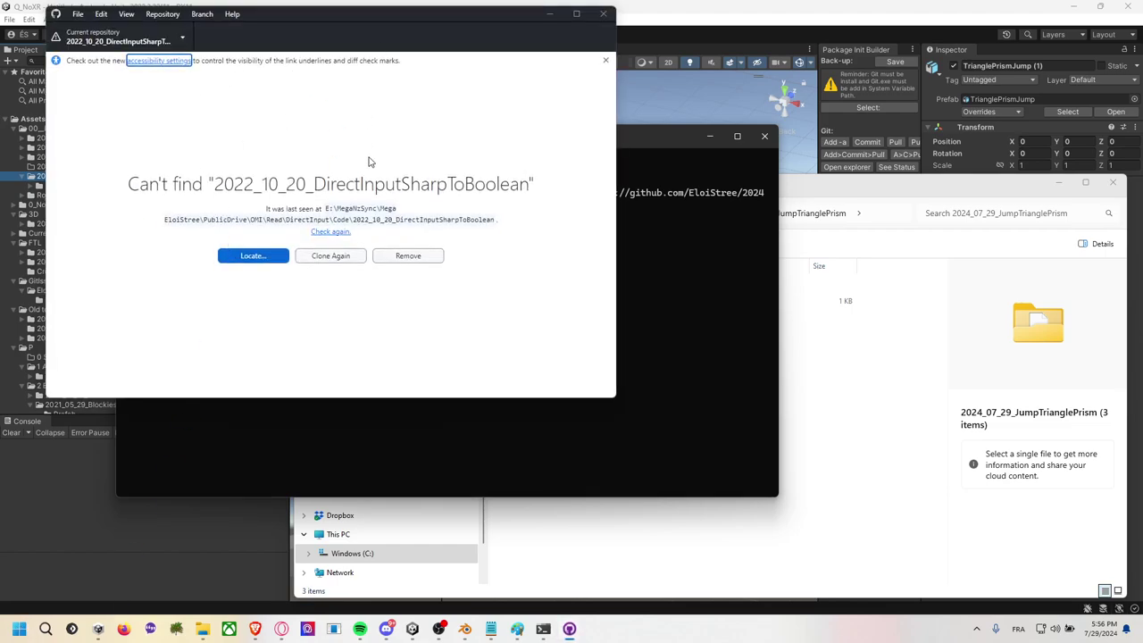
left_click(550, 16)
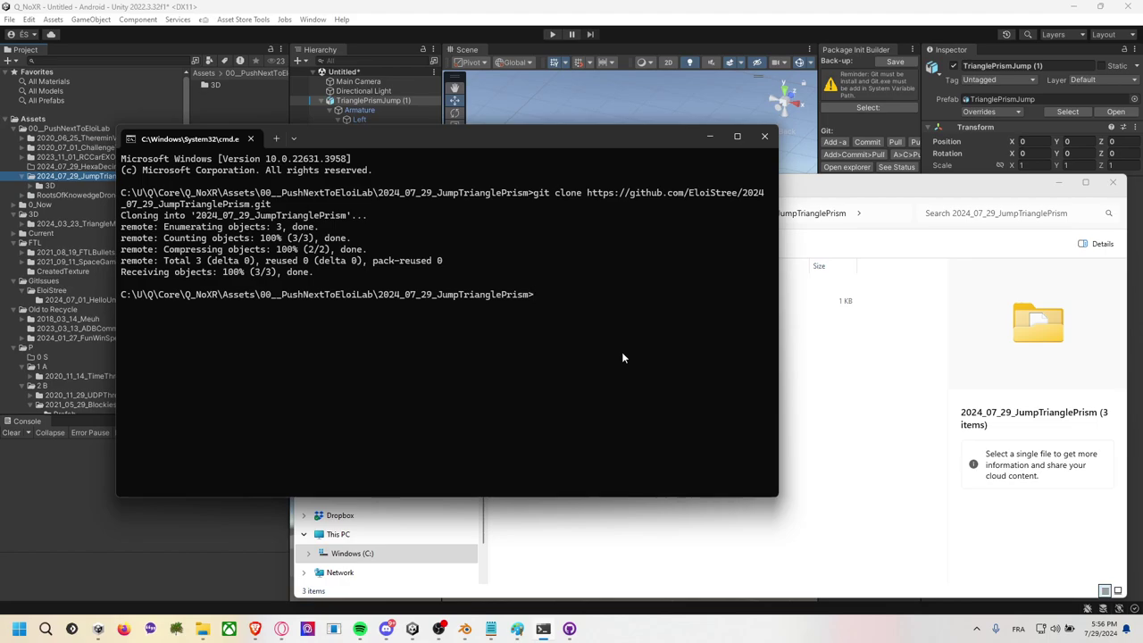
key("alt+Tab")
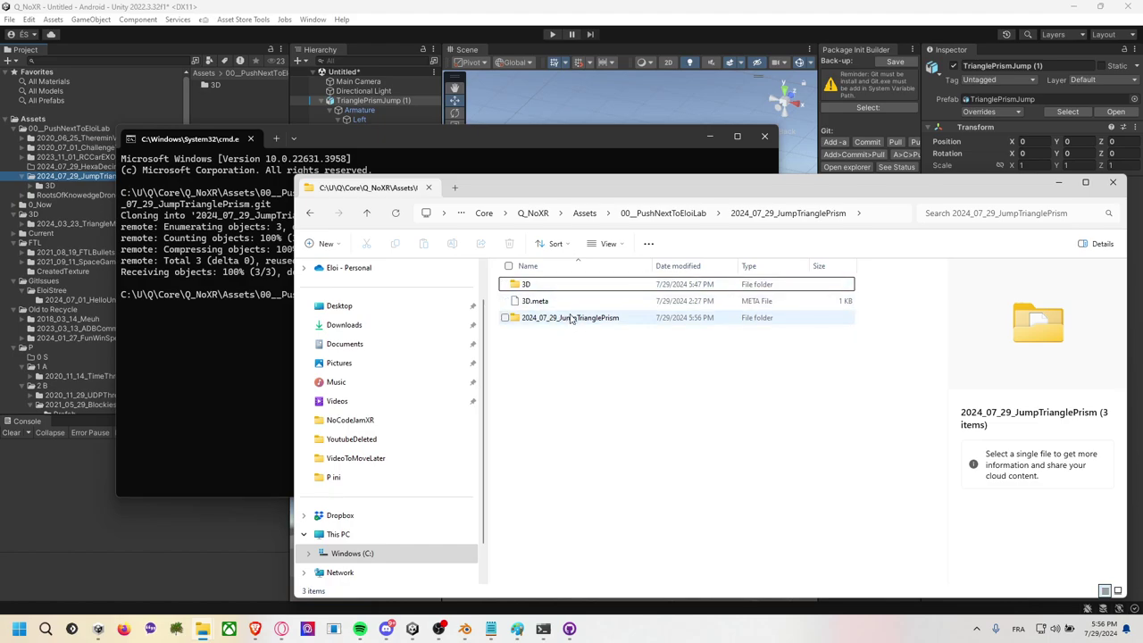
Move .git and README.md from the cloned subfolder up into the project folder.
double_click(567, 318)
key("ctrl+a")
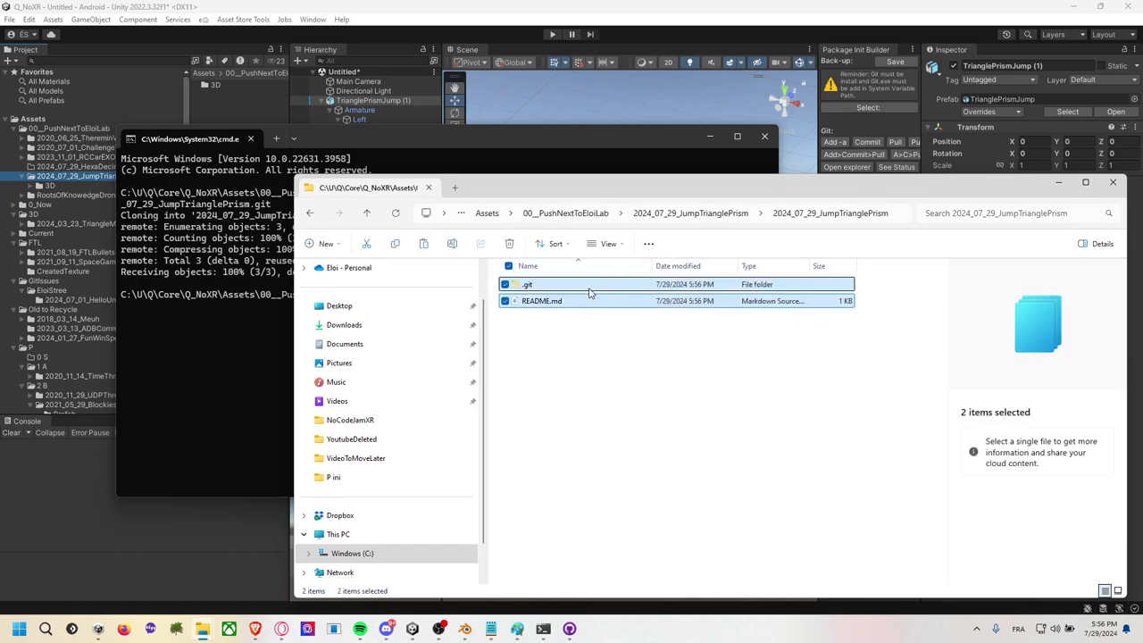
mouse_move(587, 294)
left_mouse_down()
mouse_move(739, 220)
mouse_move(717, 218)
left_mouse_up()
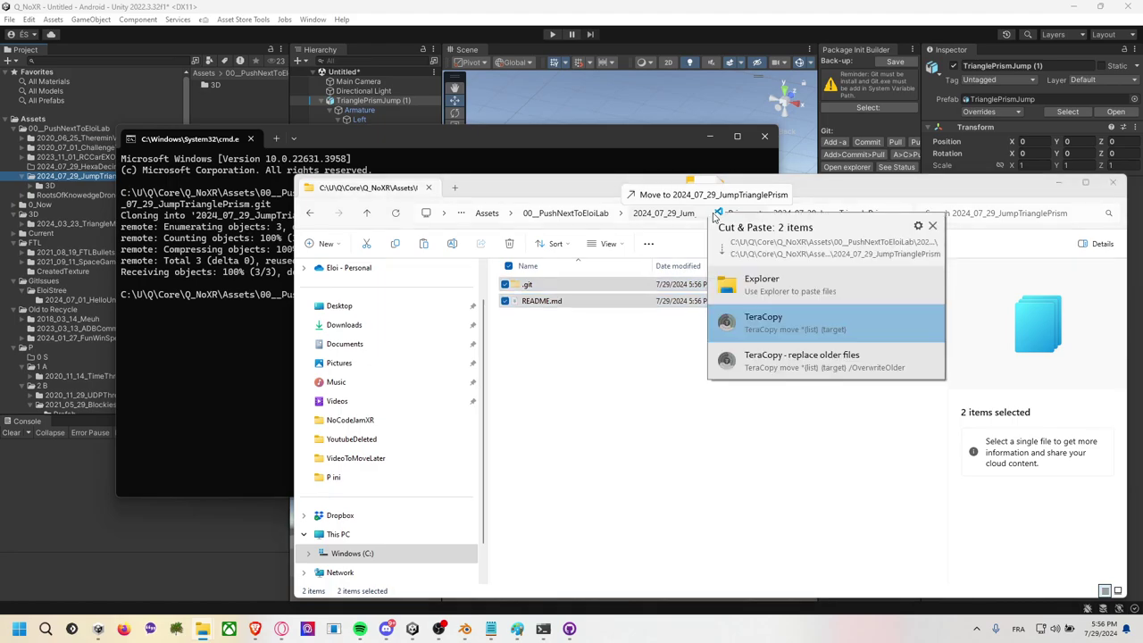
left_click(747, 294)
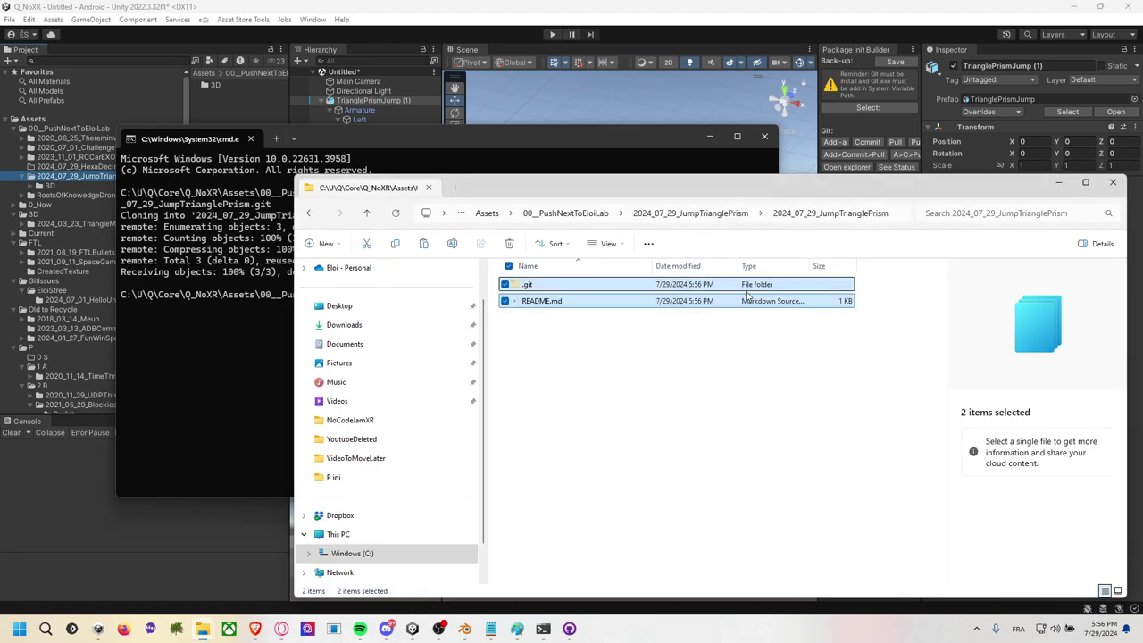
left_click(690, 214)
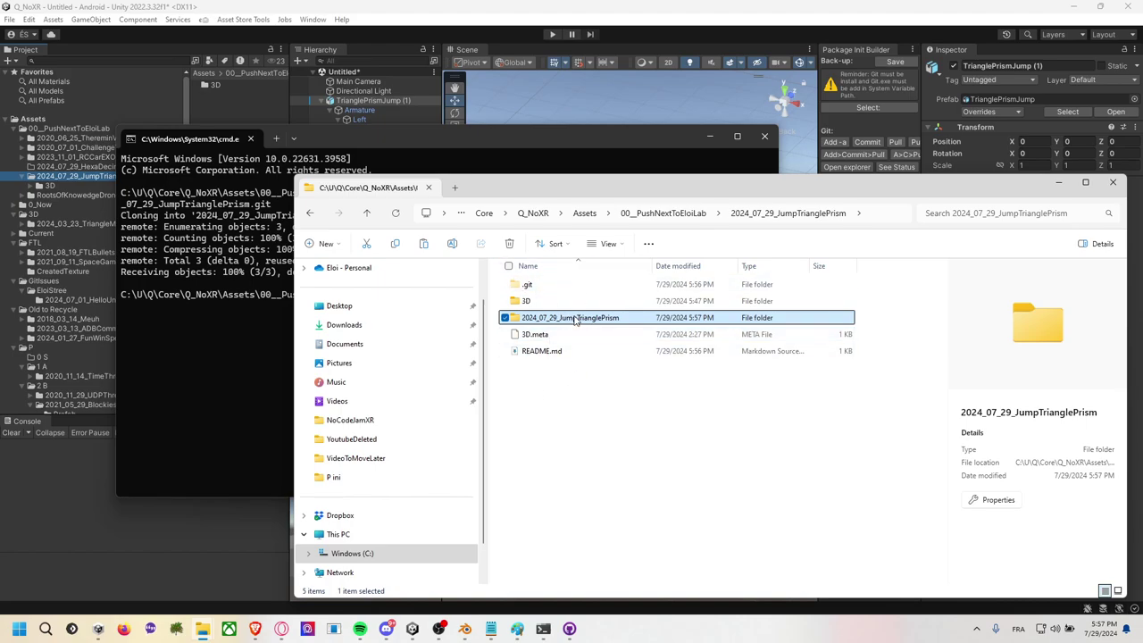
Check that the nested 2024_07_29_JumpTrianglePrism folder is empty, then delete it.
double_click(569, 319)
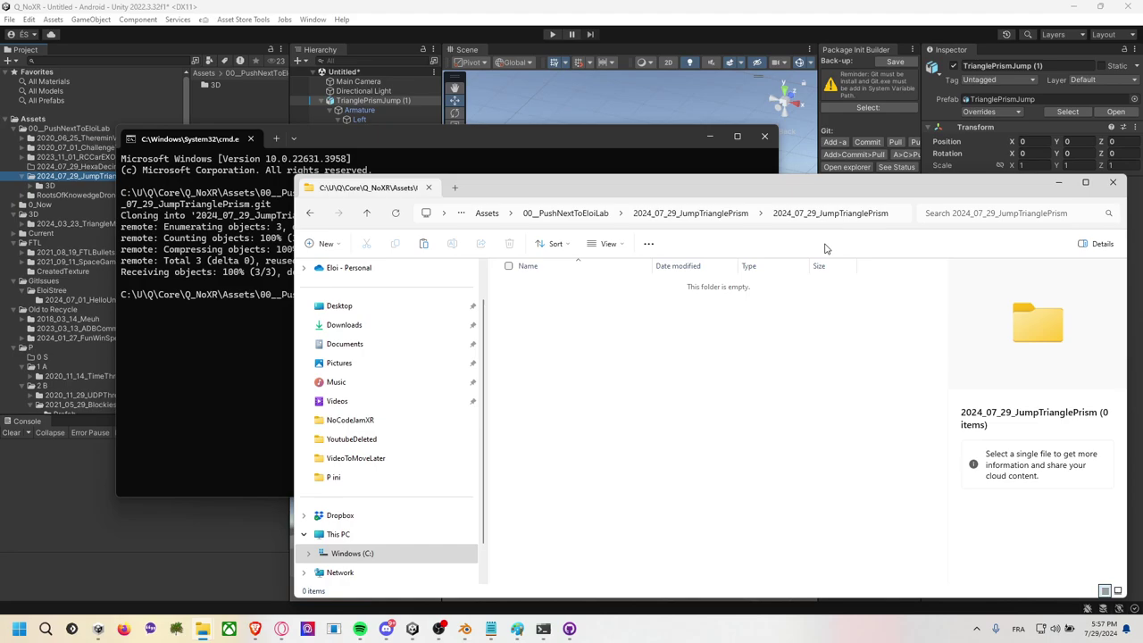
left_click(697, 207)
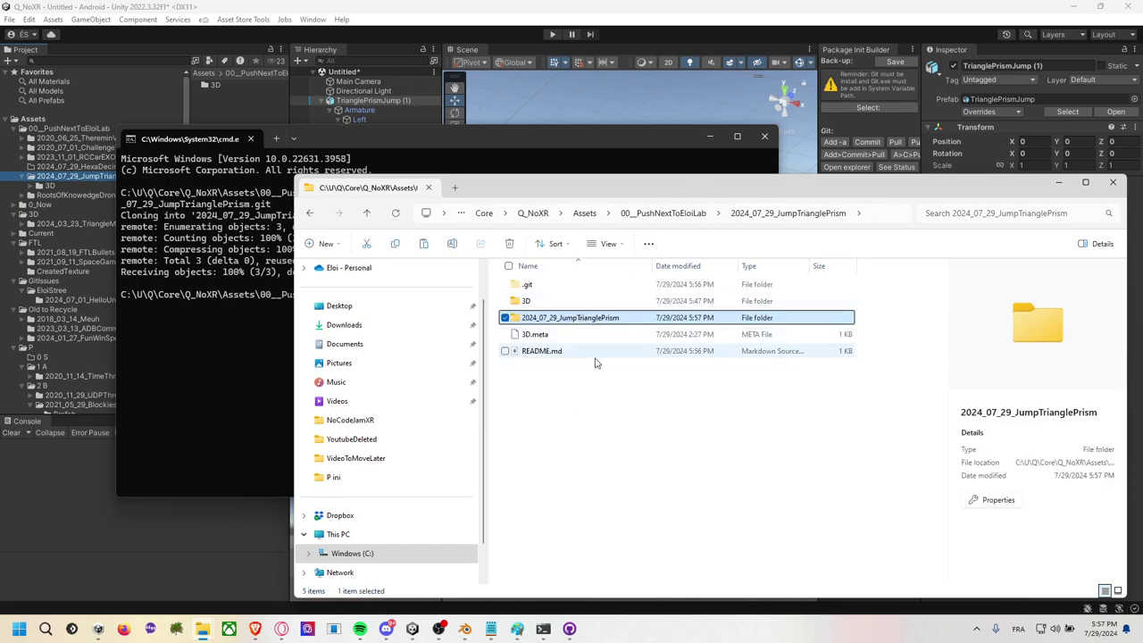
left_click(582, 323)
key("Delete")
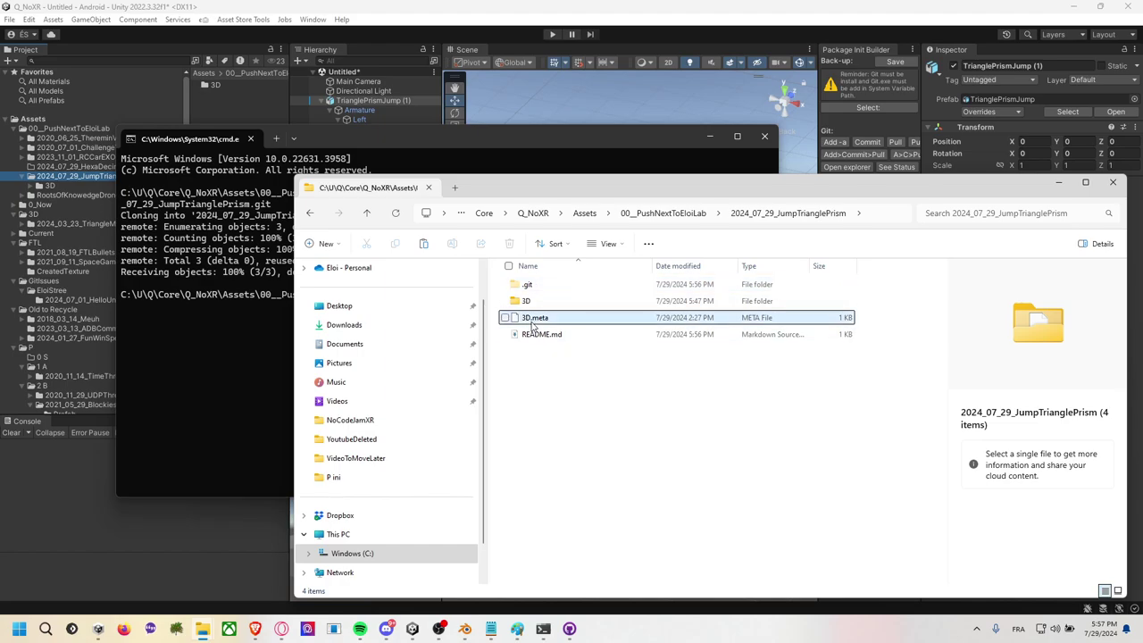
left_click(278, 333)
left_click(429, 297)
type("git s")
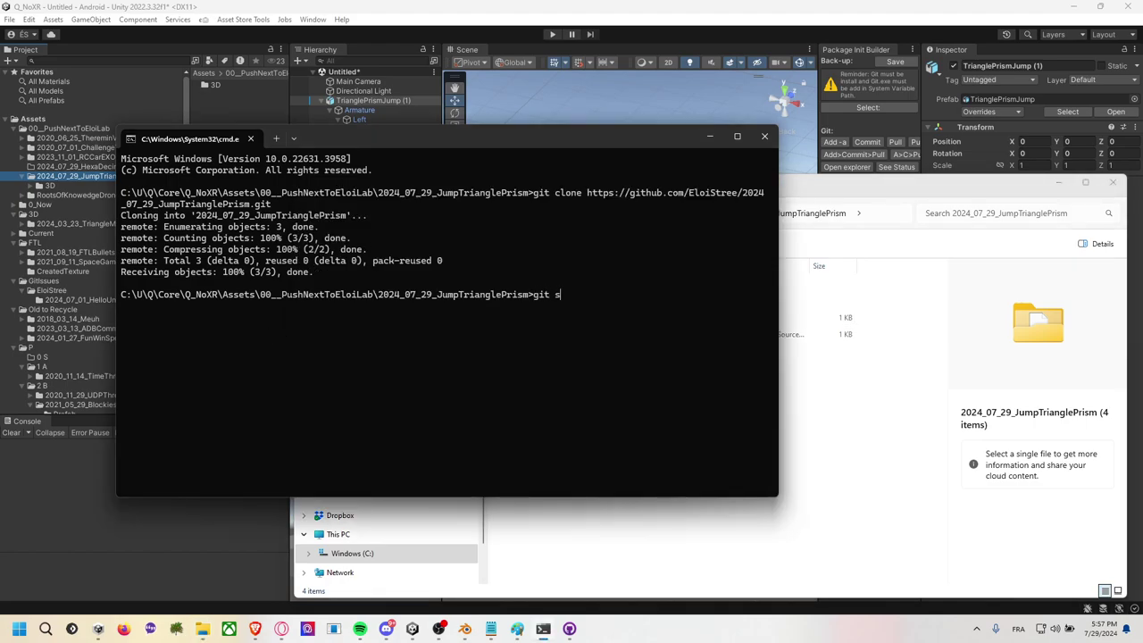
Run git status and attempt commit 'save first version of the prism without collision but rig'.
type("tatus")
key("Return")
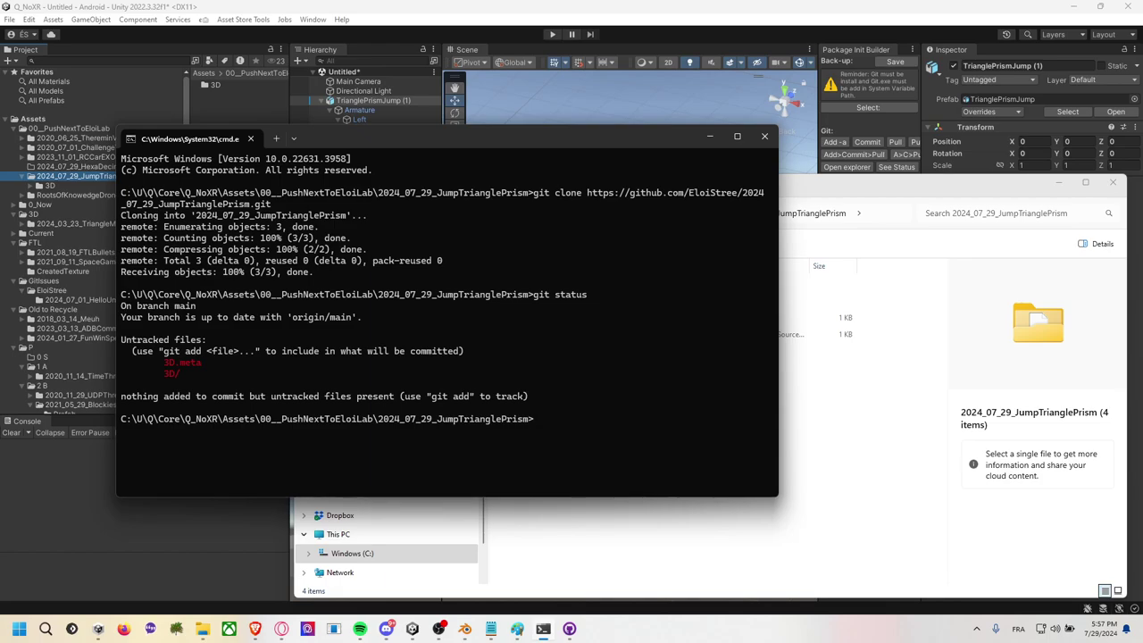
type("gitcommit")
type("l\"")
type("save")
type("fri")
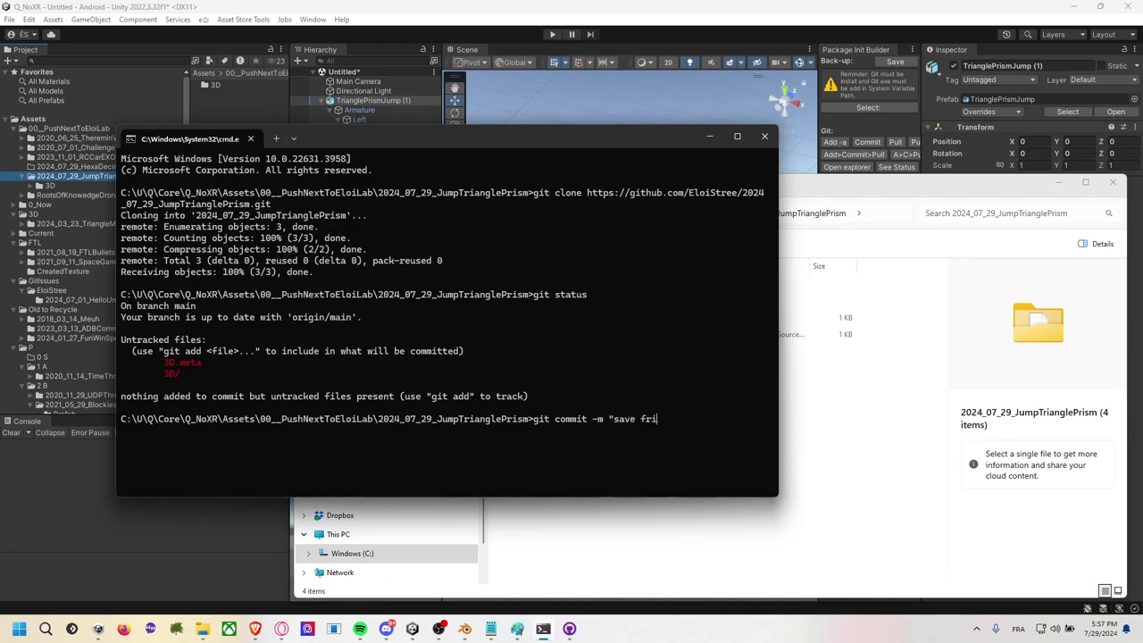
type("st")
key("BackSpace")
key("BackSpace")
key("BackSpace")
key("BackSpace")
type("irst version")
type(" of the prism")
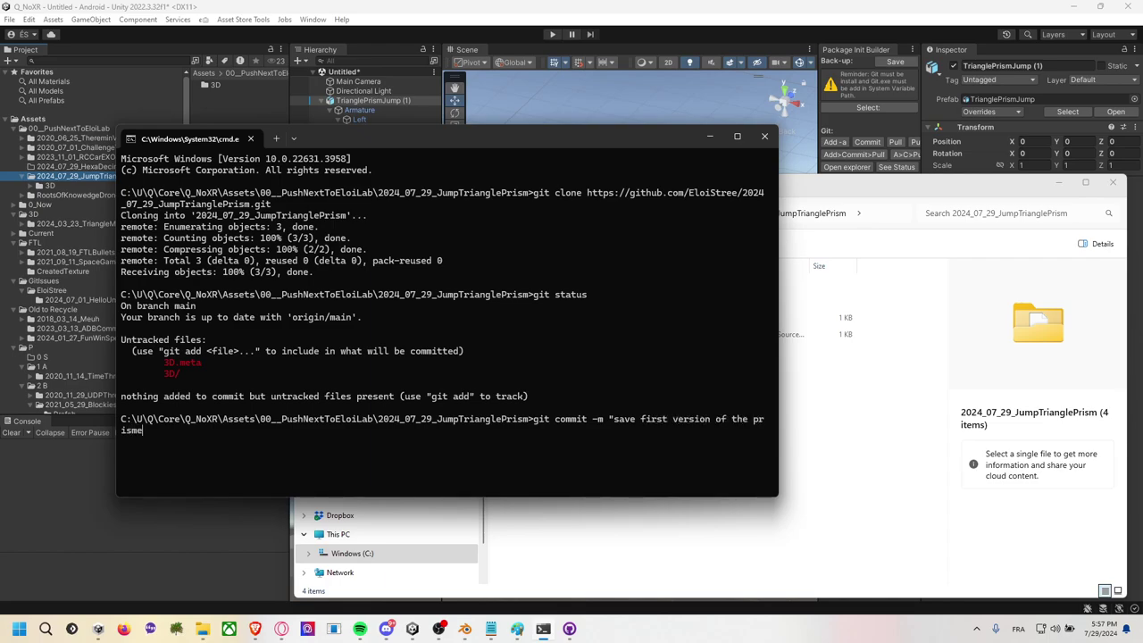
type(" without co")
type("llision but rig")
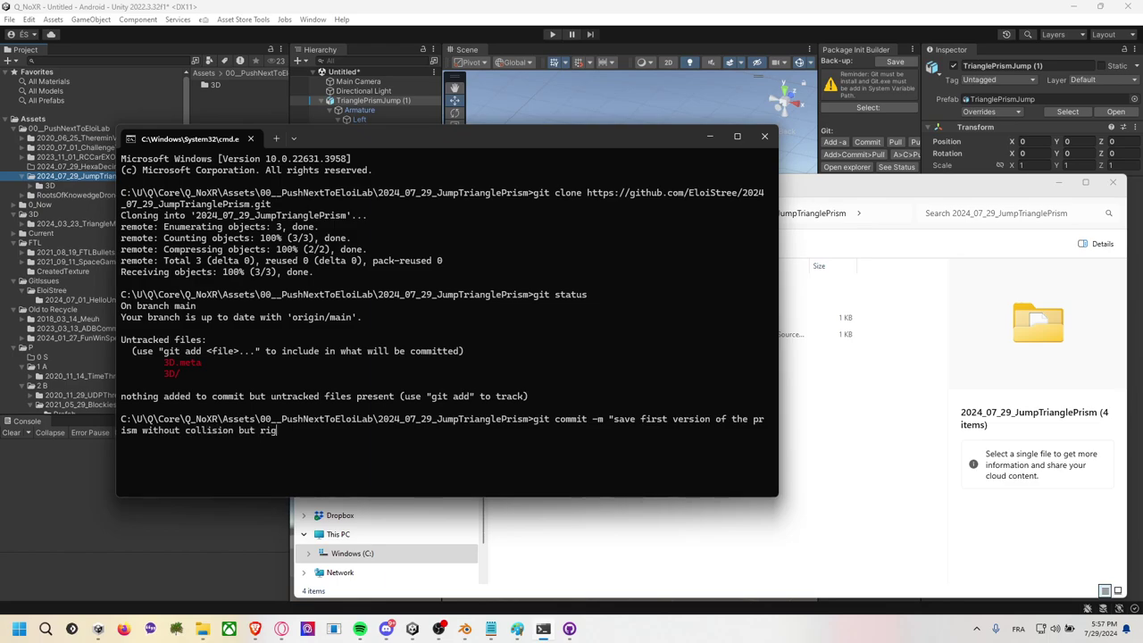
type("\"")
key("Return")
type("gi")
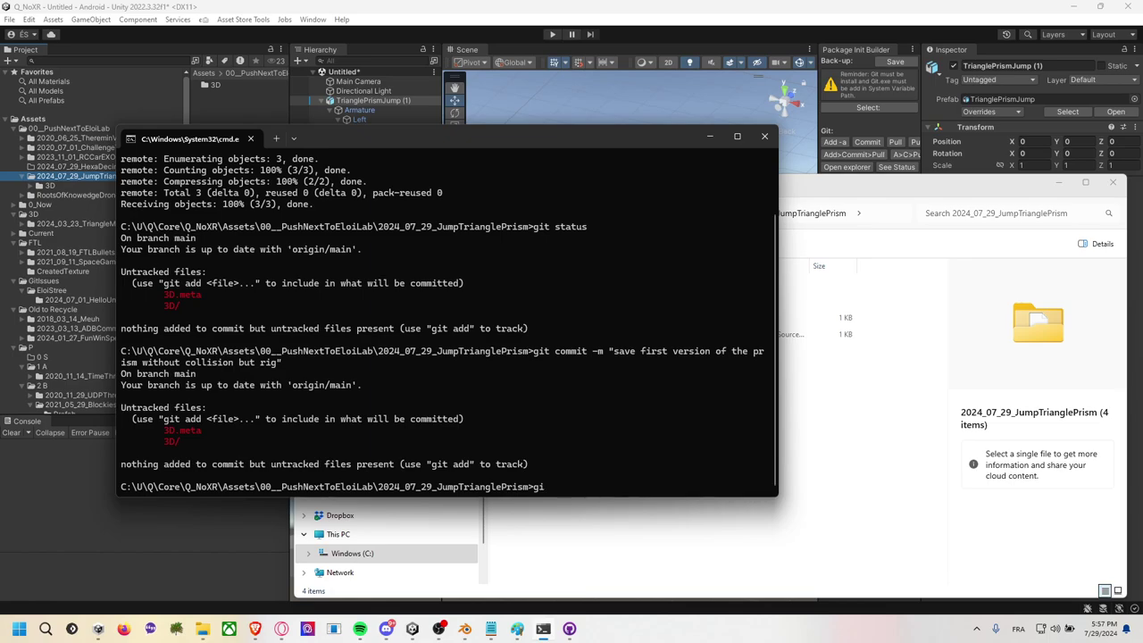
key("Up")
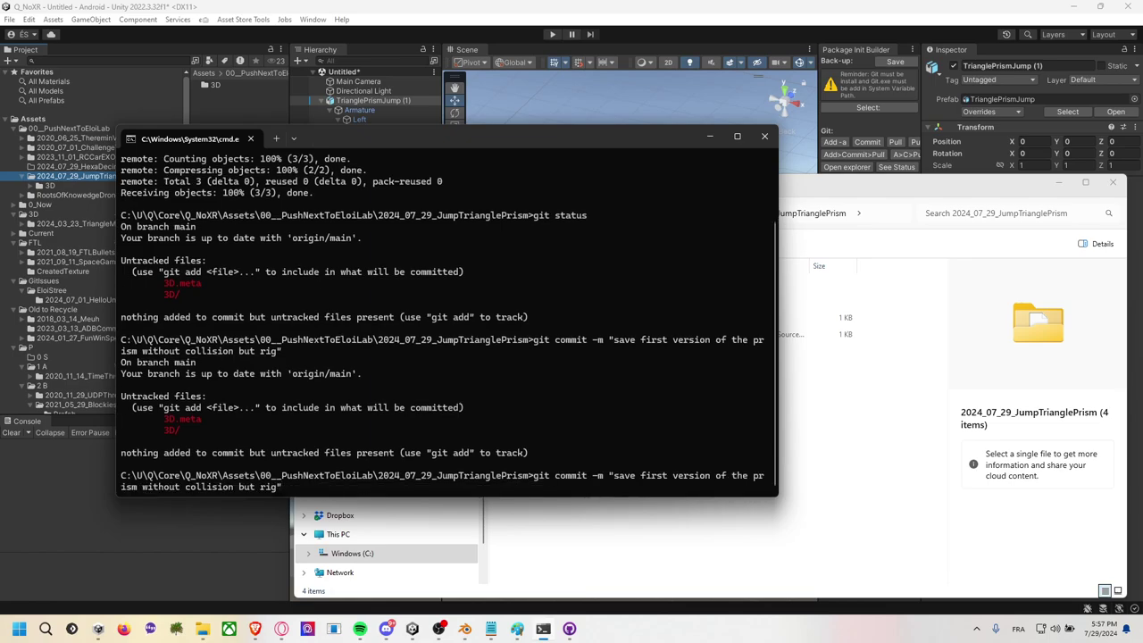
key("Up")
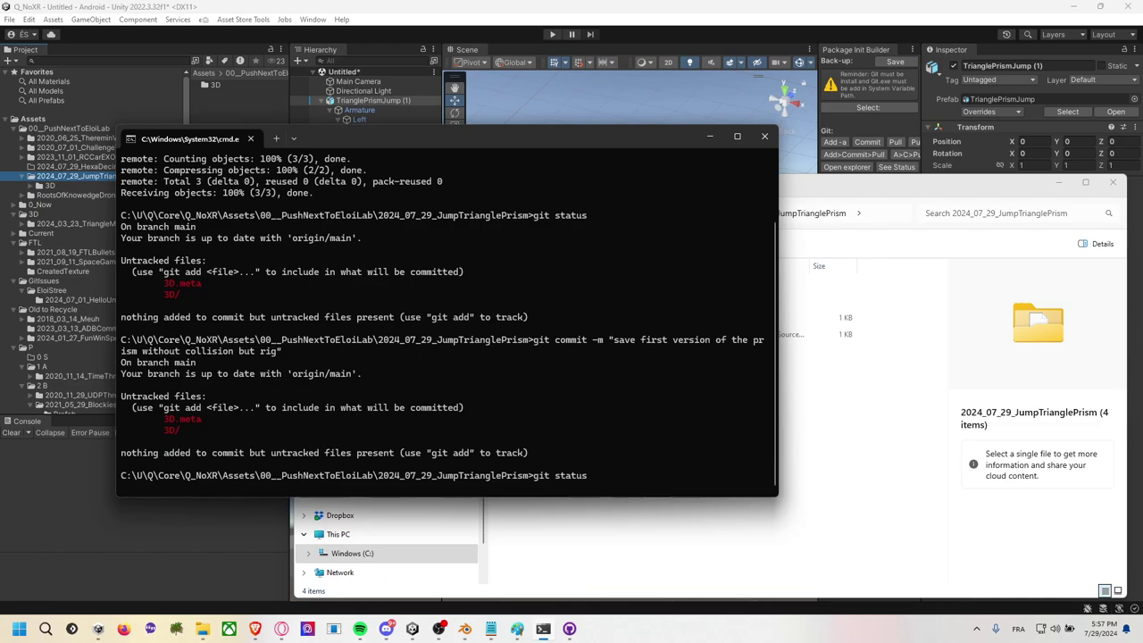
key("Up")
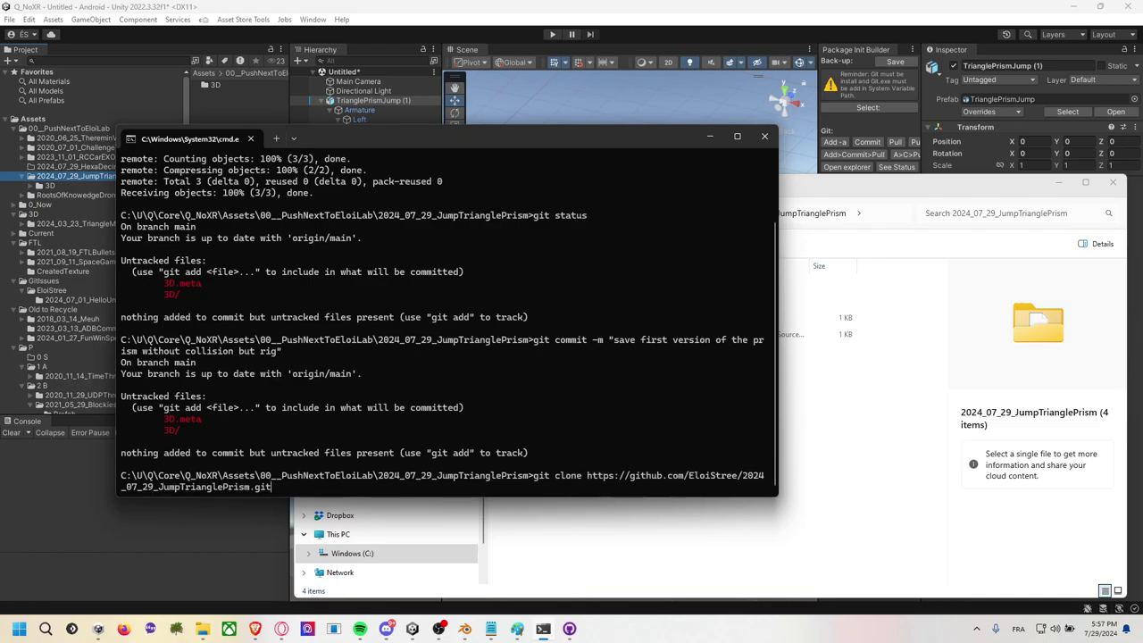
key("Escape")
Stage all files with git add . and commit them with that message.
type("it add .")
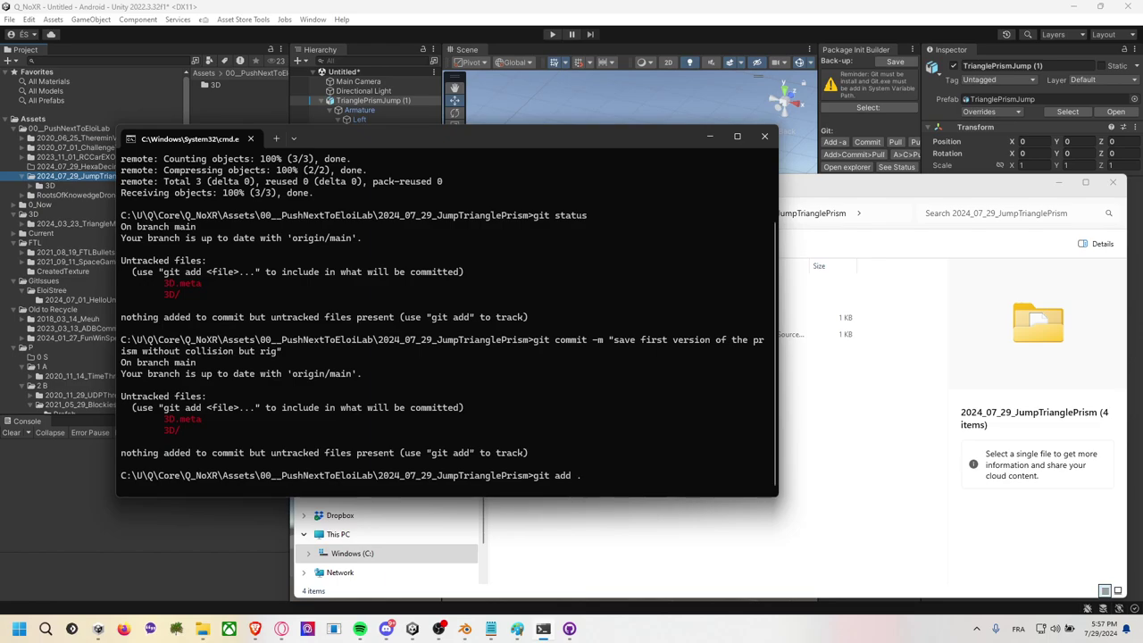
key("Return")
type("git status")
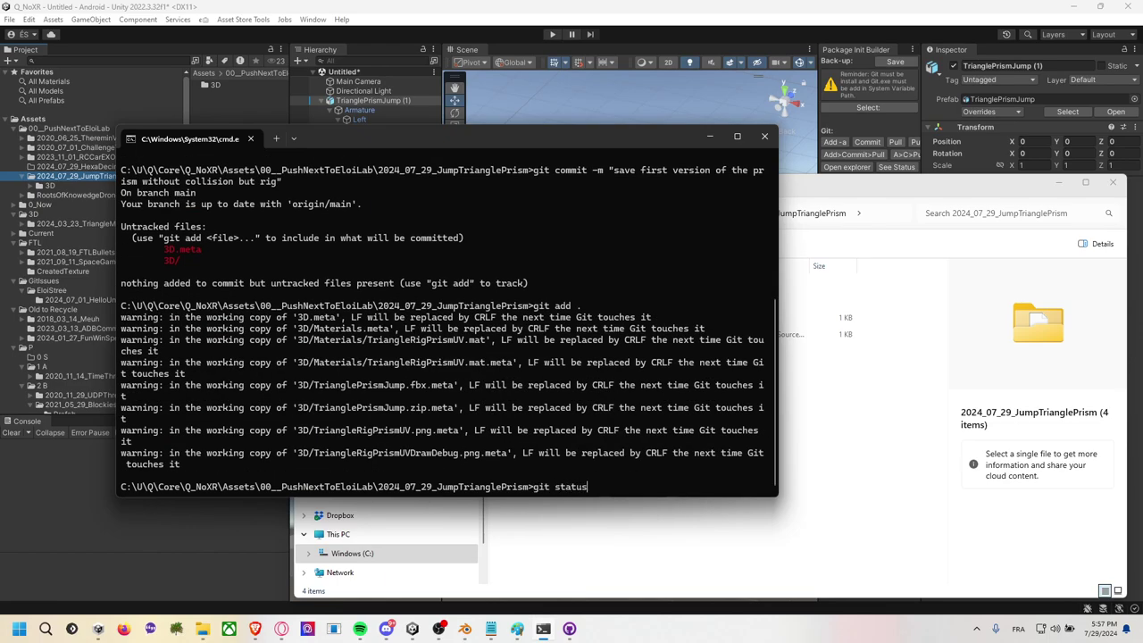
key("Return")
type("gi")
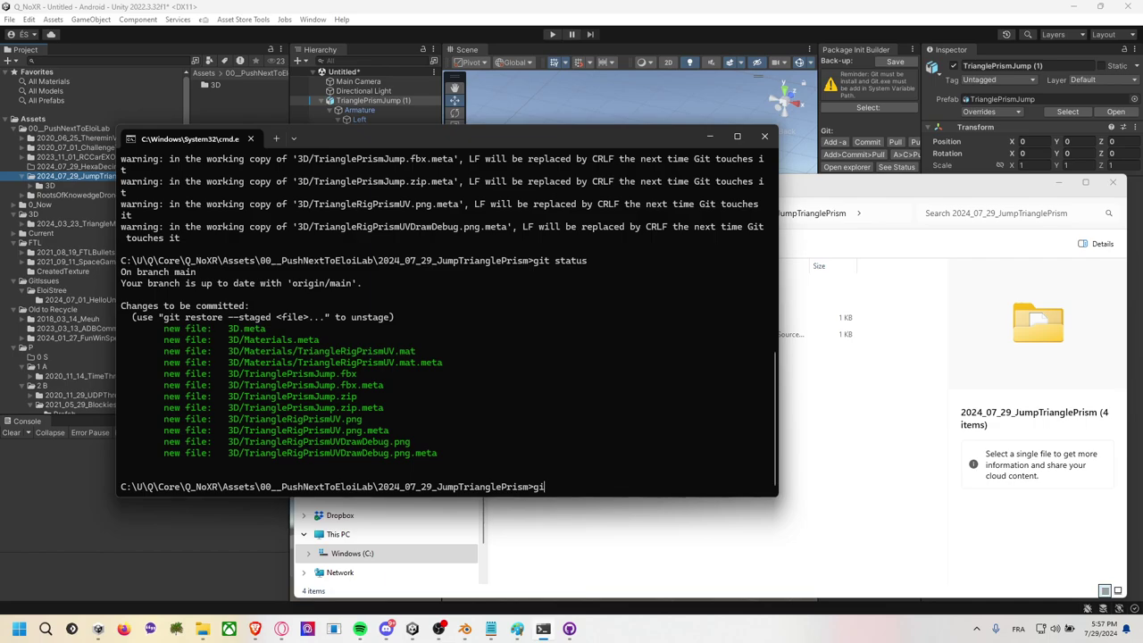
key("BackSpace")
key("BackSpace")
key("Up")
key("Up")
key("Up")
key("Return")
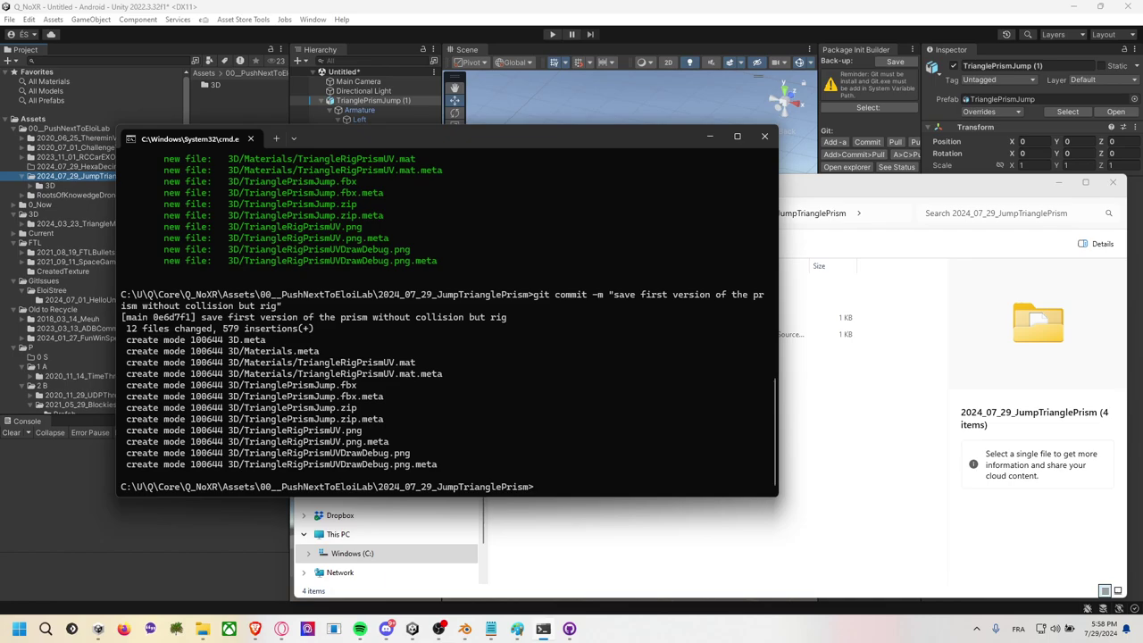
Check status, then git pull and git push the commit to GitHub.
type("gi")
type("t status")
key("Return")
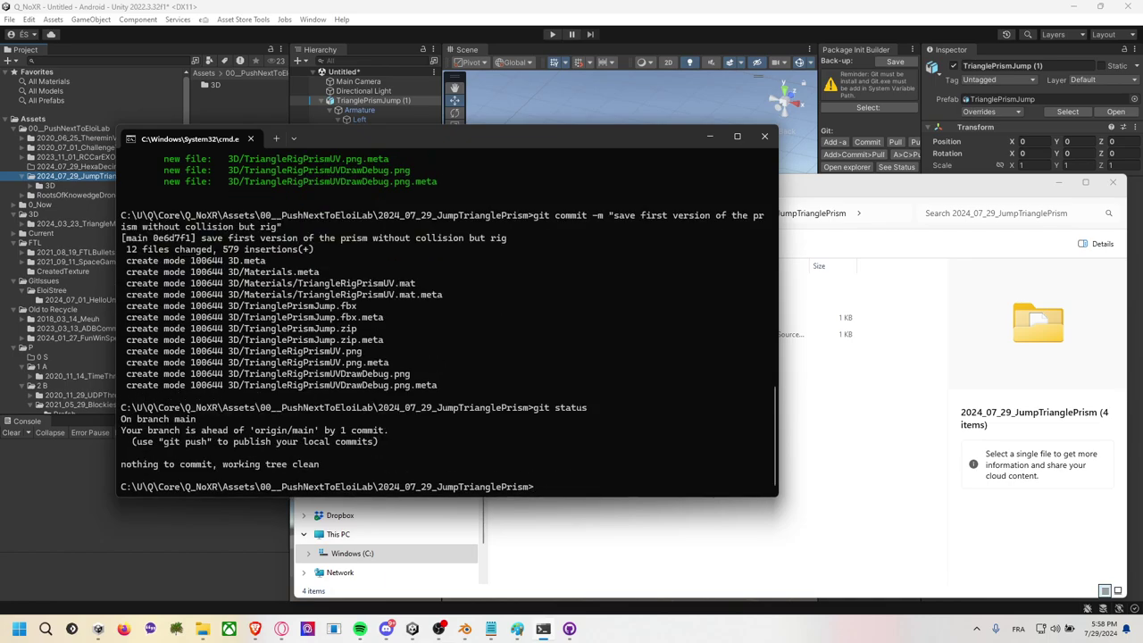
type("git pull")
key("Return")
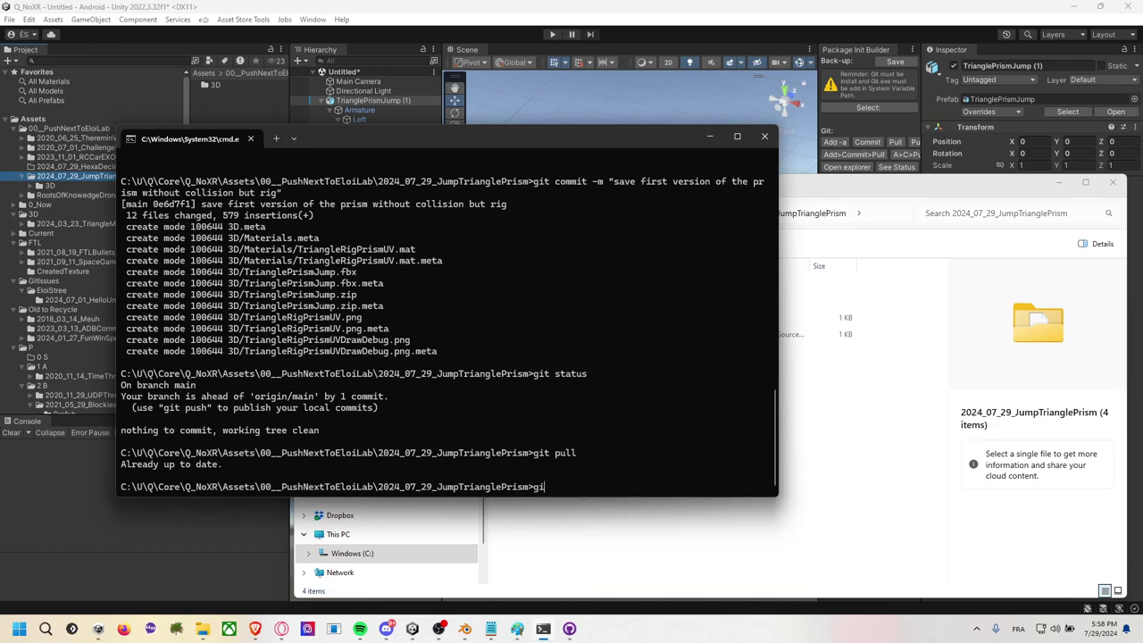
type("t push")
key("Return")
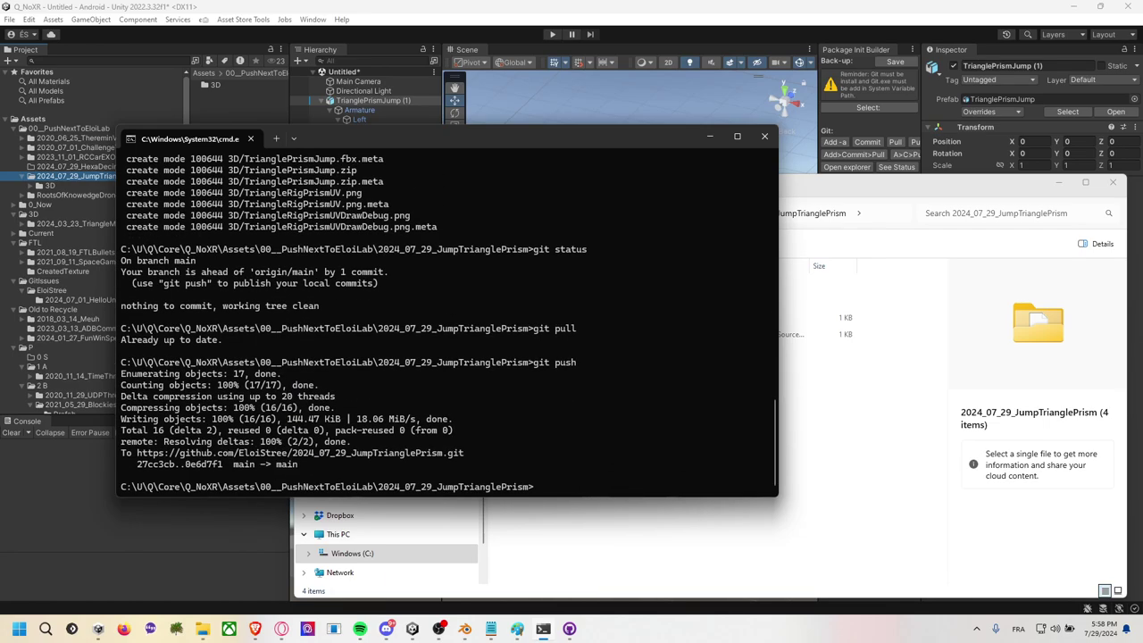
key("alt+Tab")
Reload the repository page and browse the pushed 3D folder, then return to the main page.
key("alt+Tab")
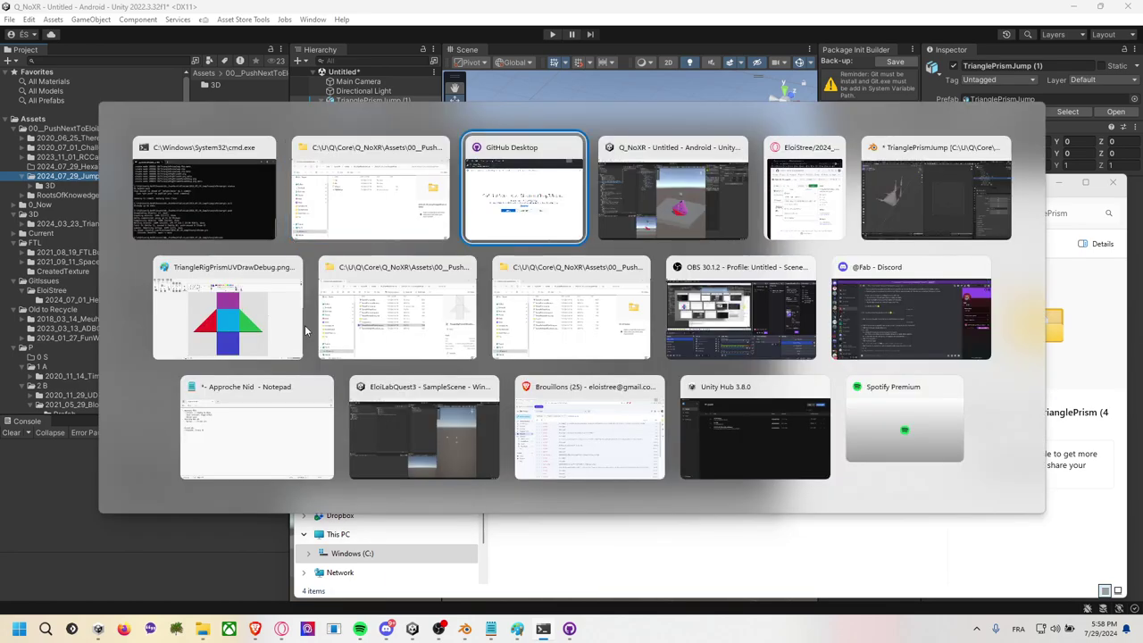
key("alt+Tab")
key("alt+Tab")
left_click(526, 118)
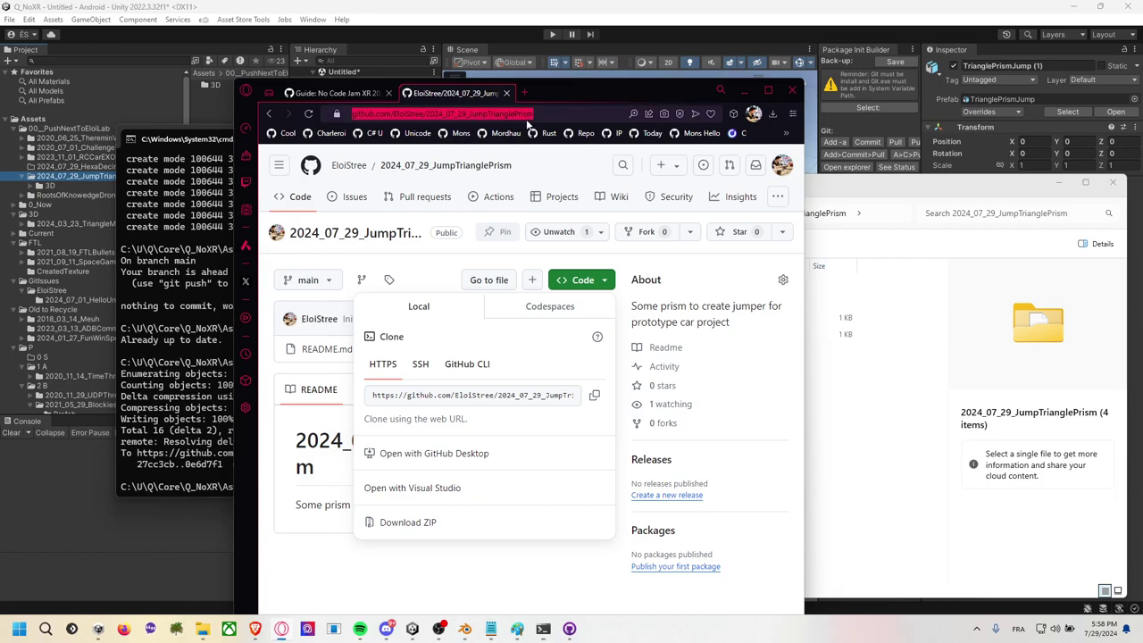
key("Return")
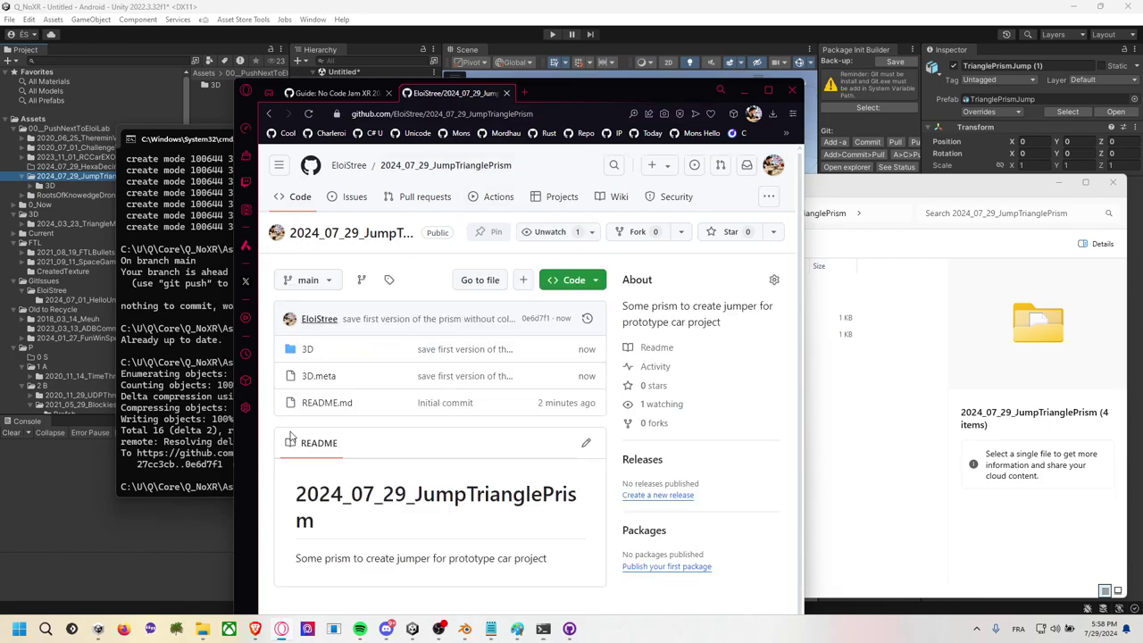
left_click(307, 351)
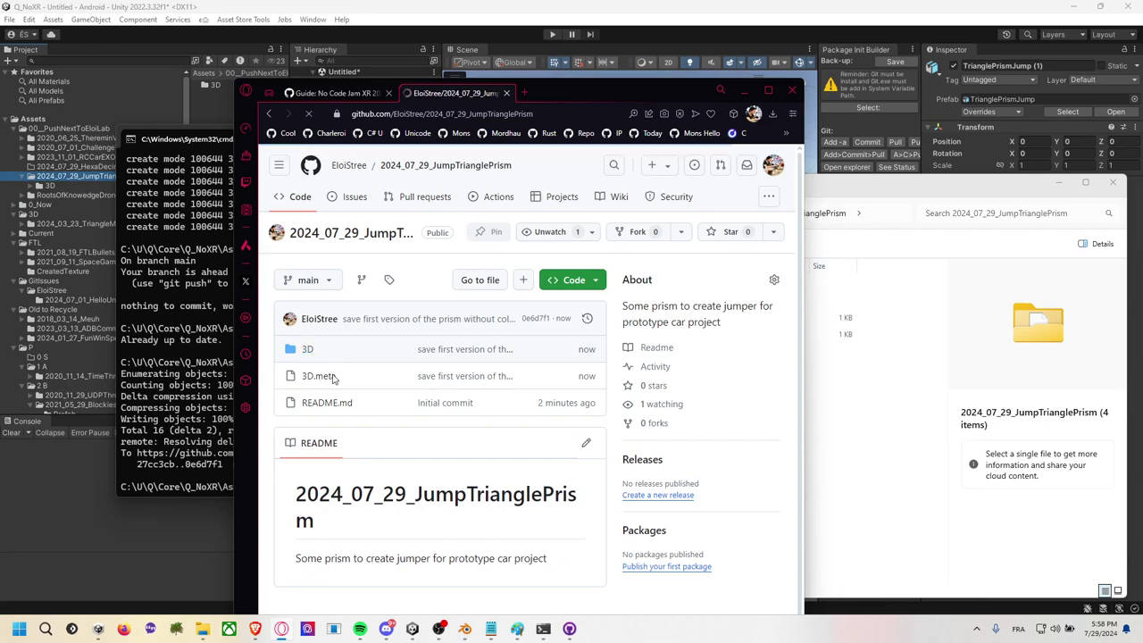
left_click(268, 113)
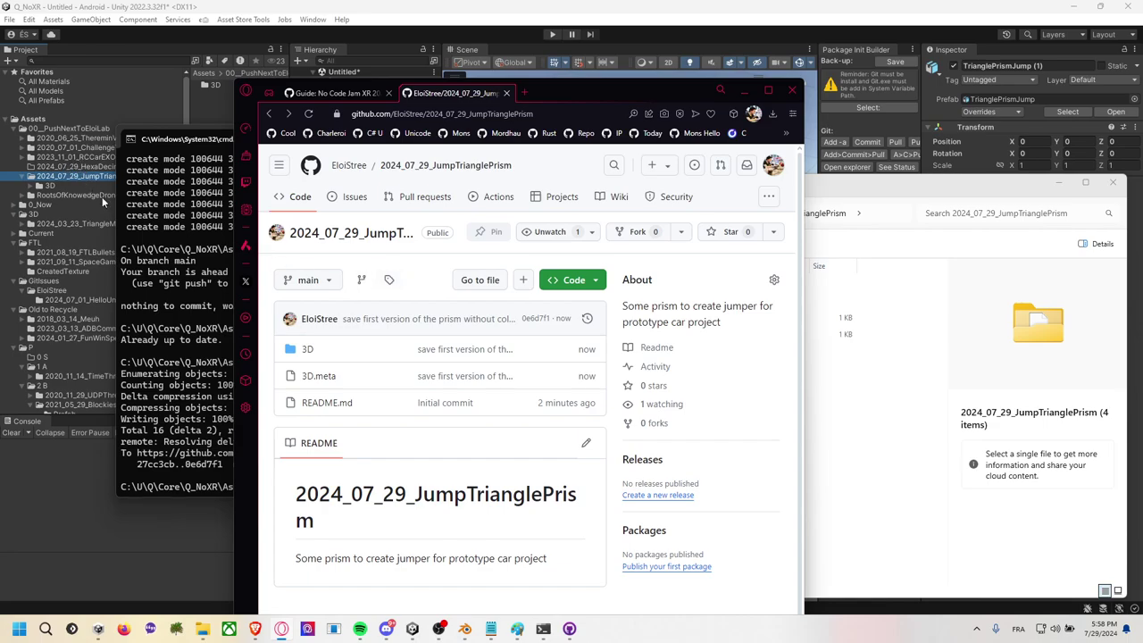
Expand Packages in the Project tree and open the Mathematics package to list Tests, Unity.Mathematics, CHANGELOG and LICENSE.
left_click(88, 375)
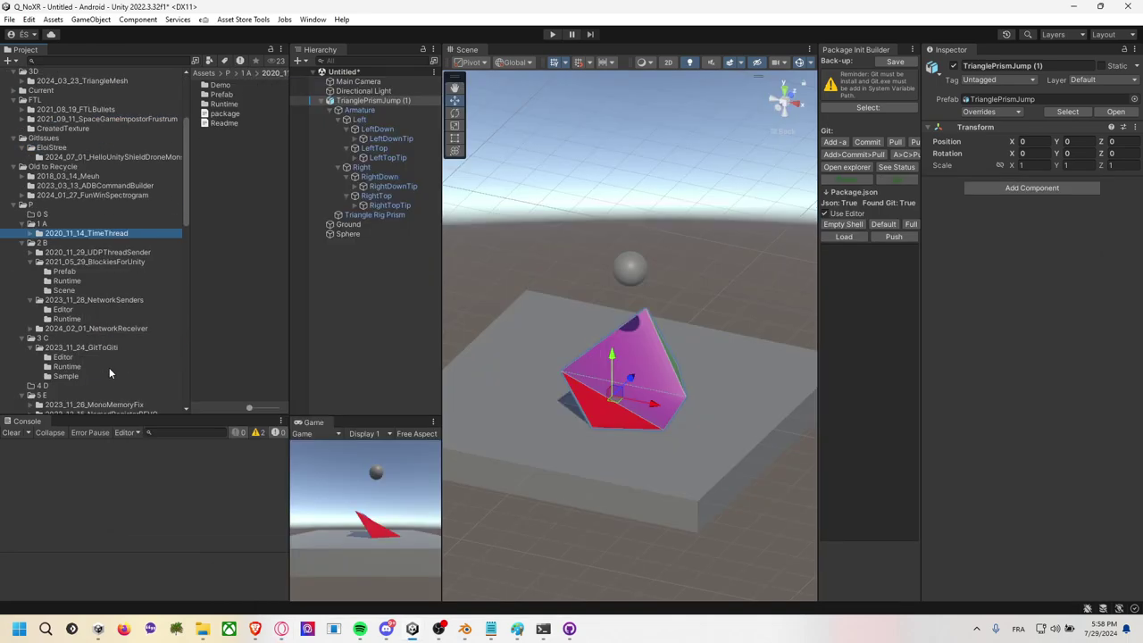
scroll(107, 371, "down", 10)
scroll(65, 321, "down", 1)
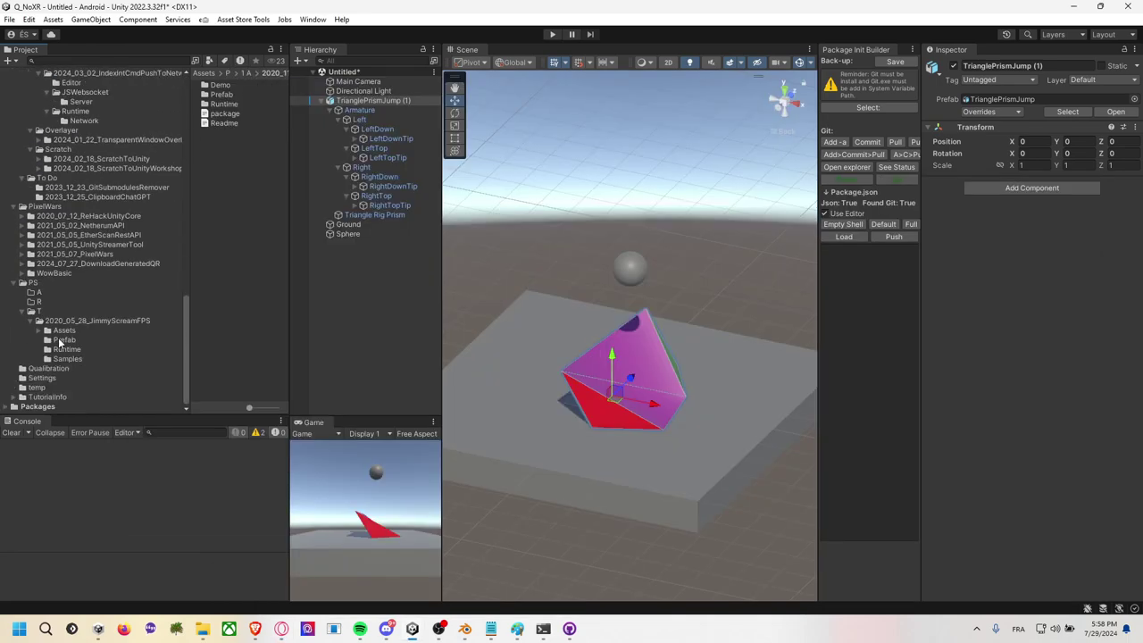
left_click(12, 406)
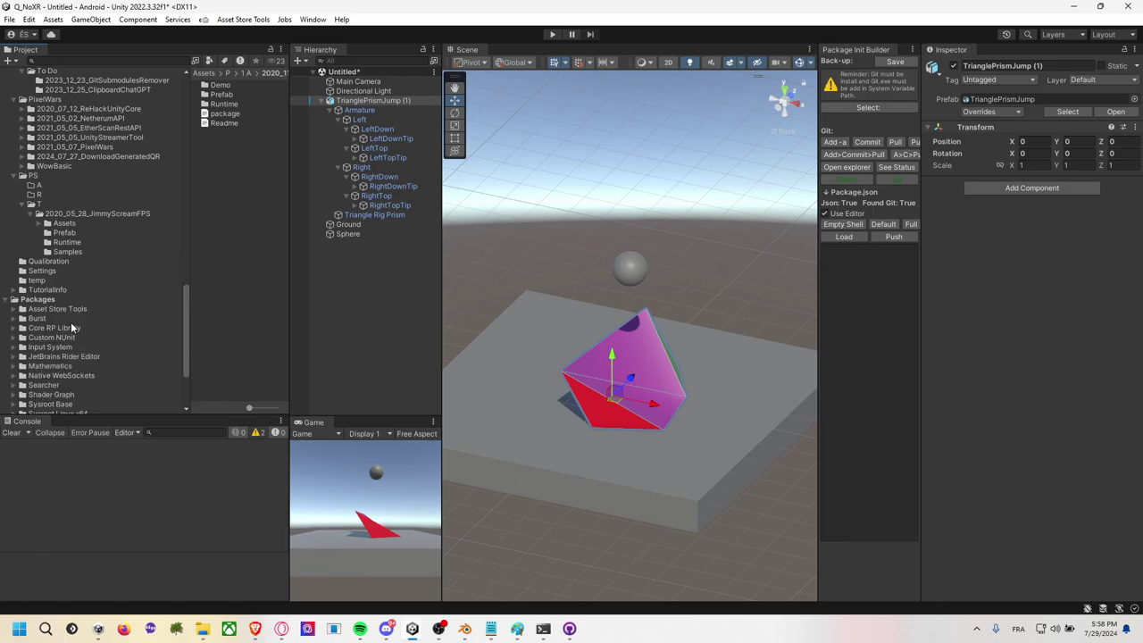
left_click(58, 395)
left_click(64, 367)
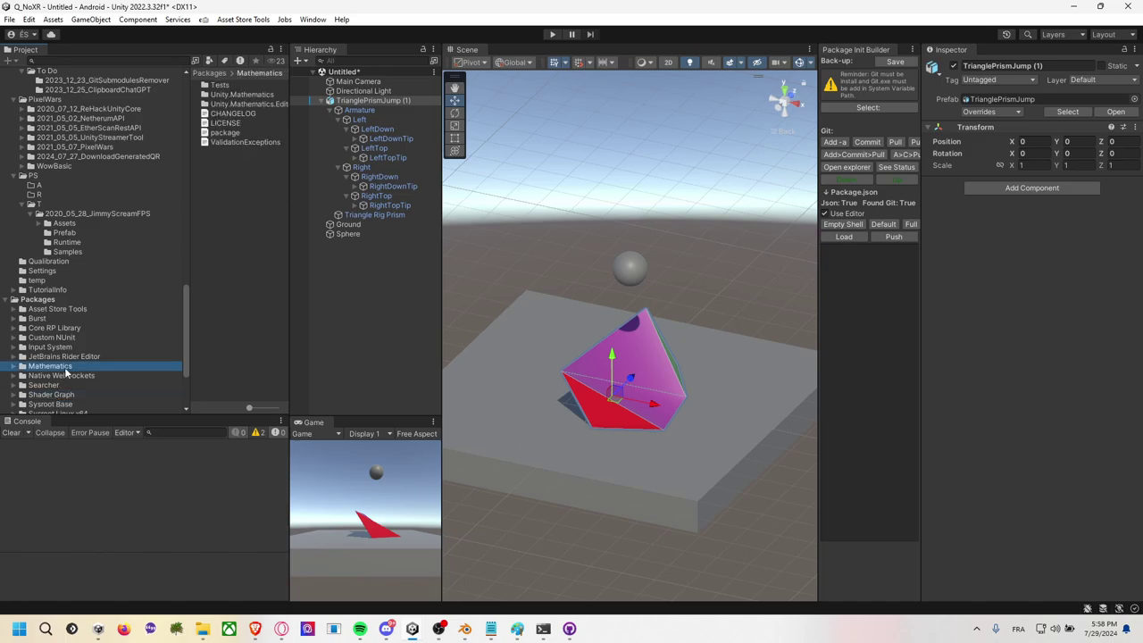
scroll(54, 367, "up", 2)
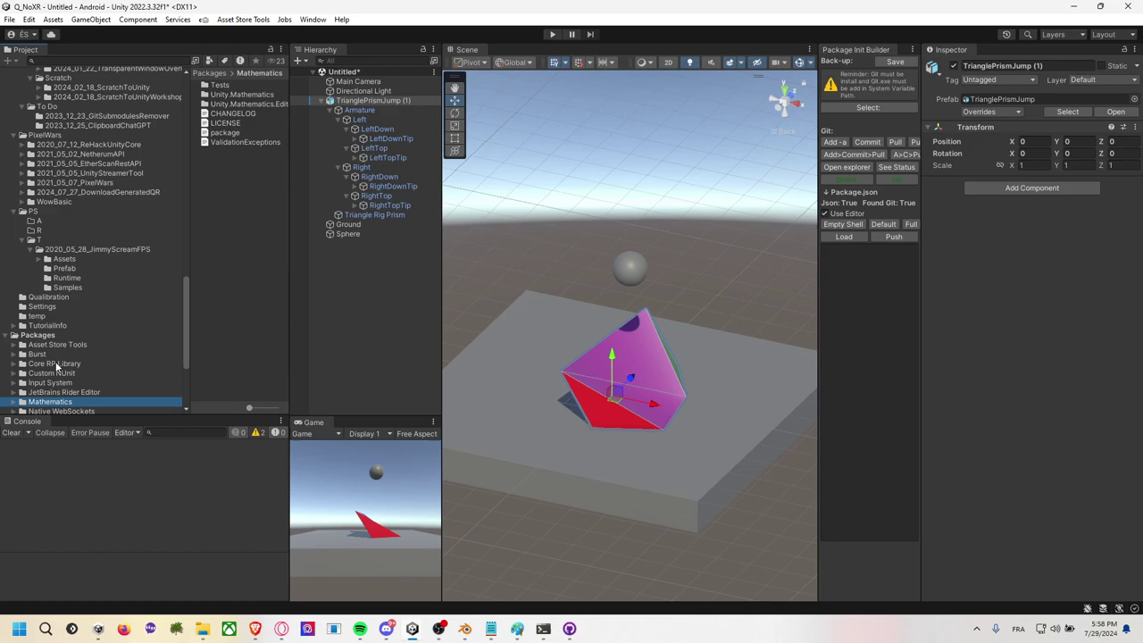
Open the Mathematics package.json in VS Code and select its whole manifest.
double_click(225, 133)
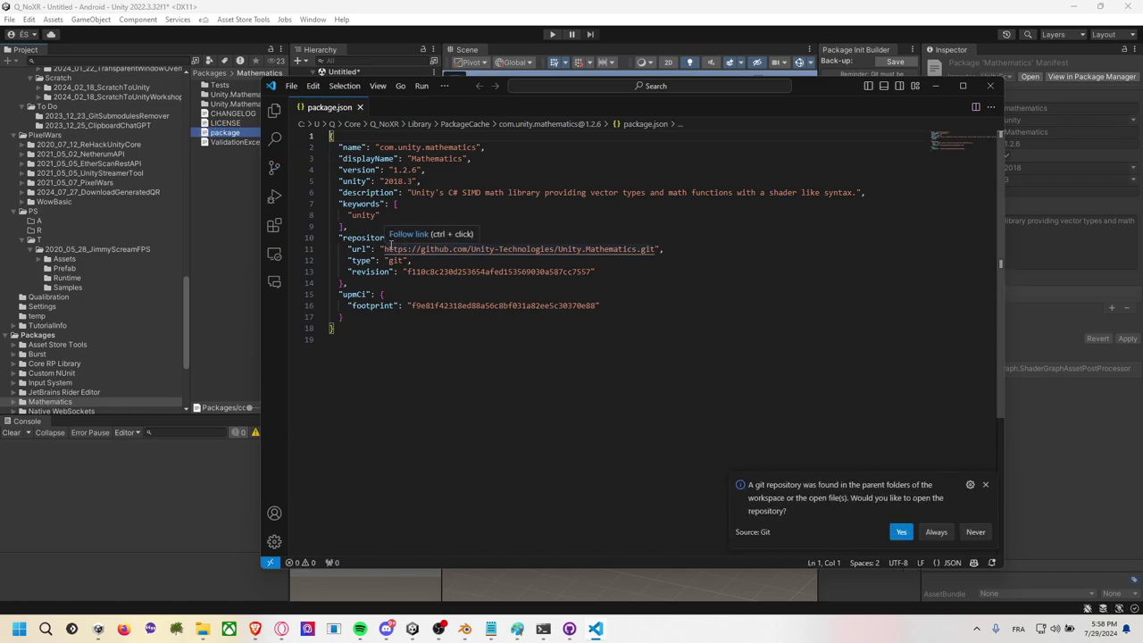
left_click_drag(345, 143, 423, 150)
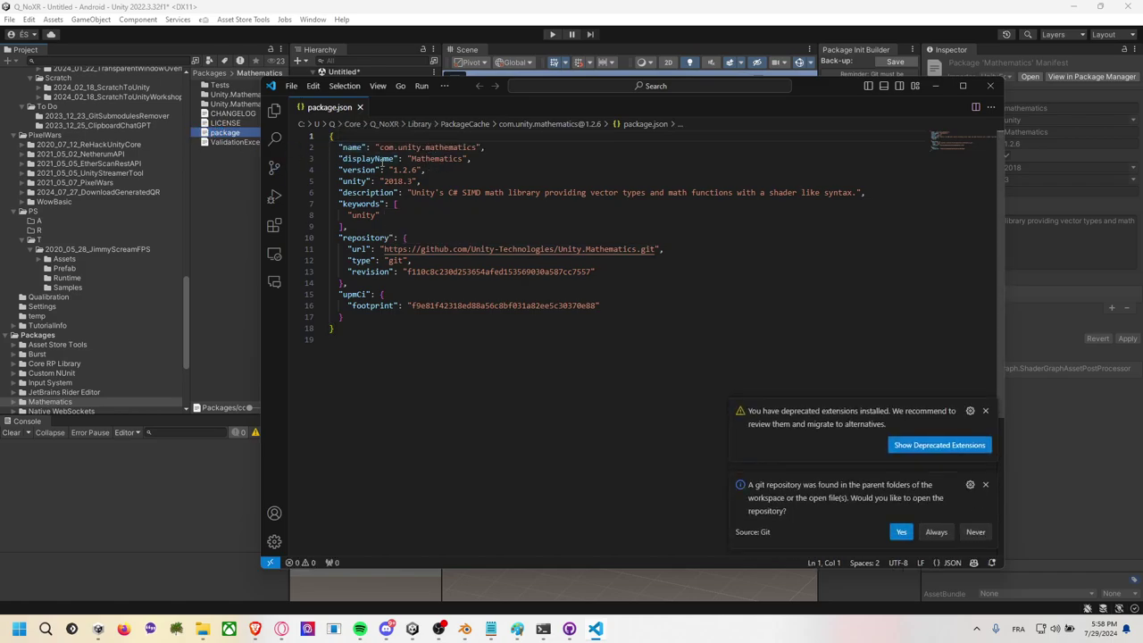
left_click_drag(390, 204, 759, 193)
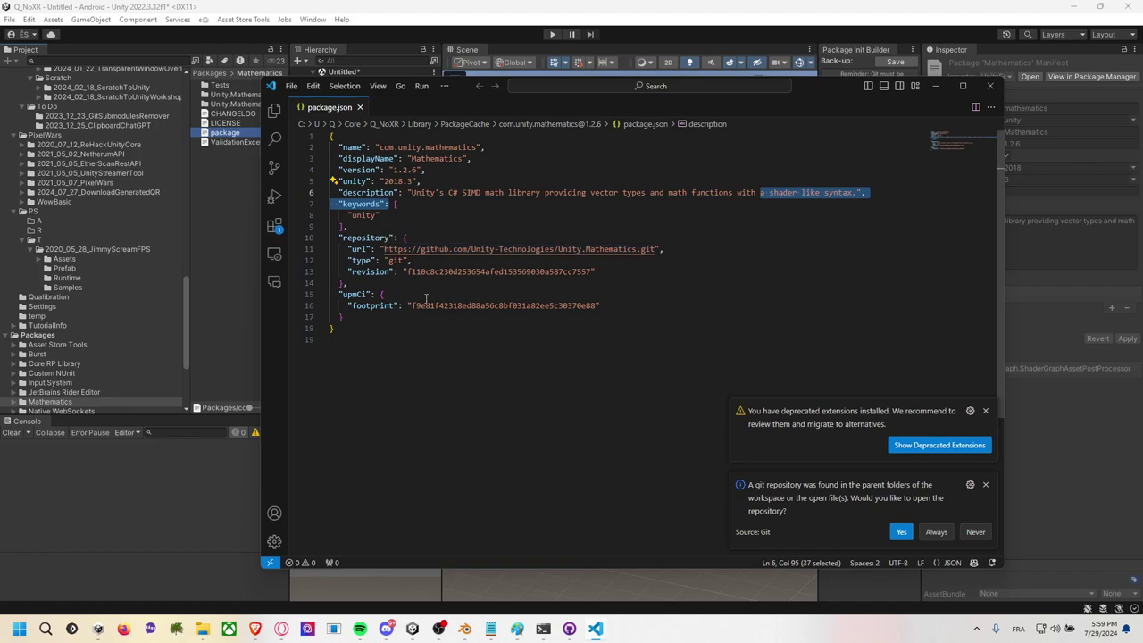
left_click_drag(409, 343, 330, 136)
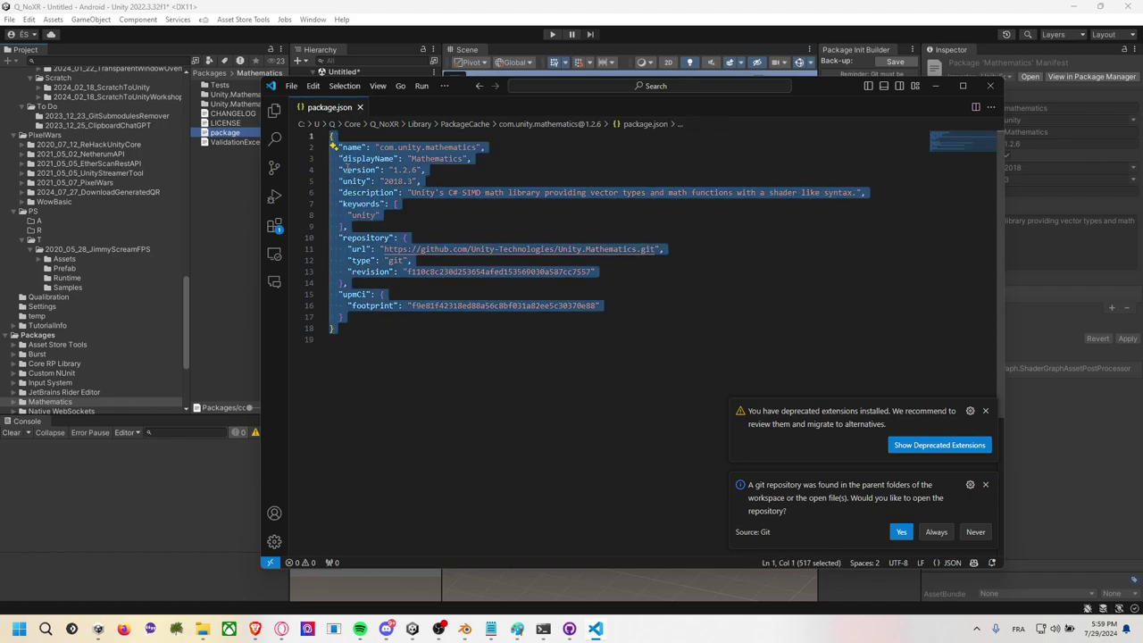
Open the Shader Graph package manifest in VS Code.
left_click(95, 372)
scroll(72, 357, "down", 3)
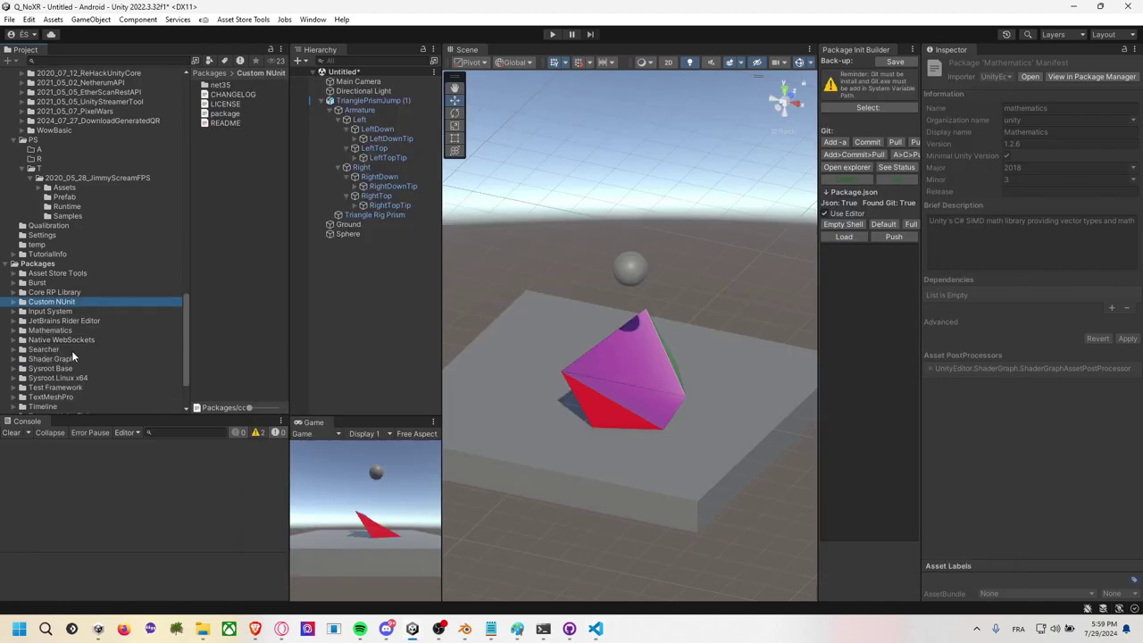
left_click(62, 359)
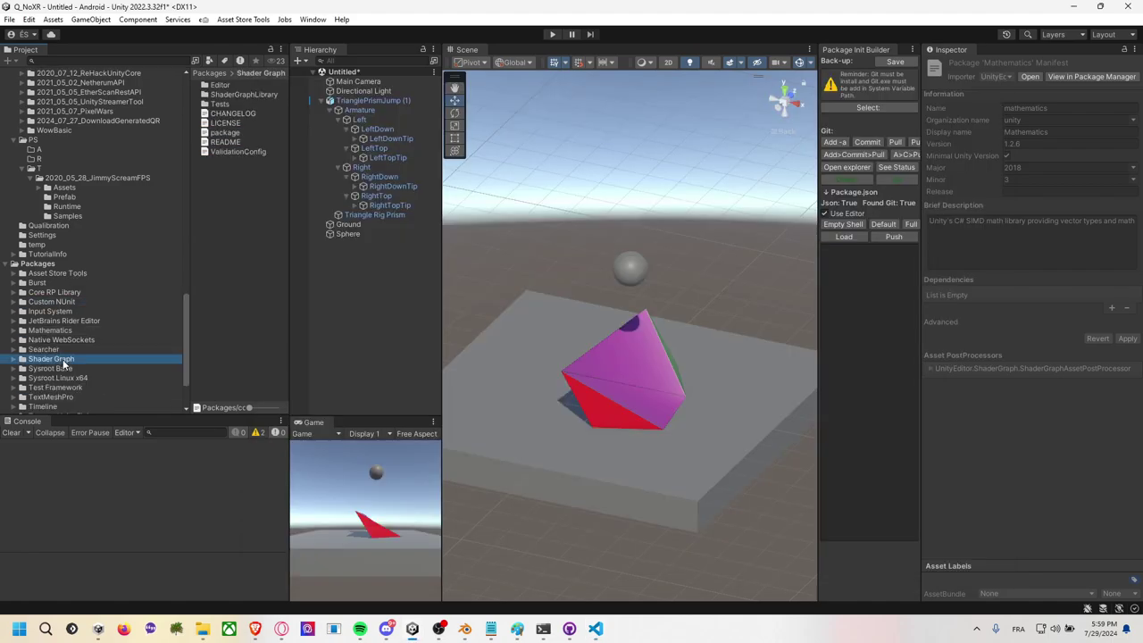
double_click(225, 133)
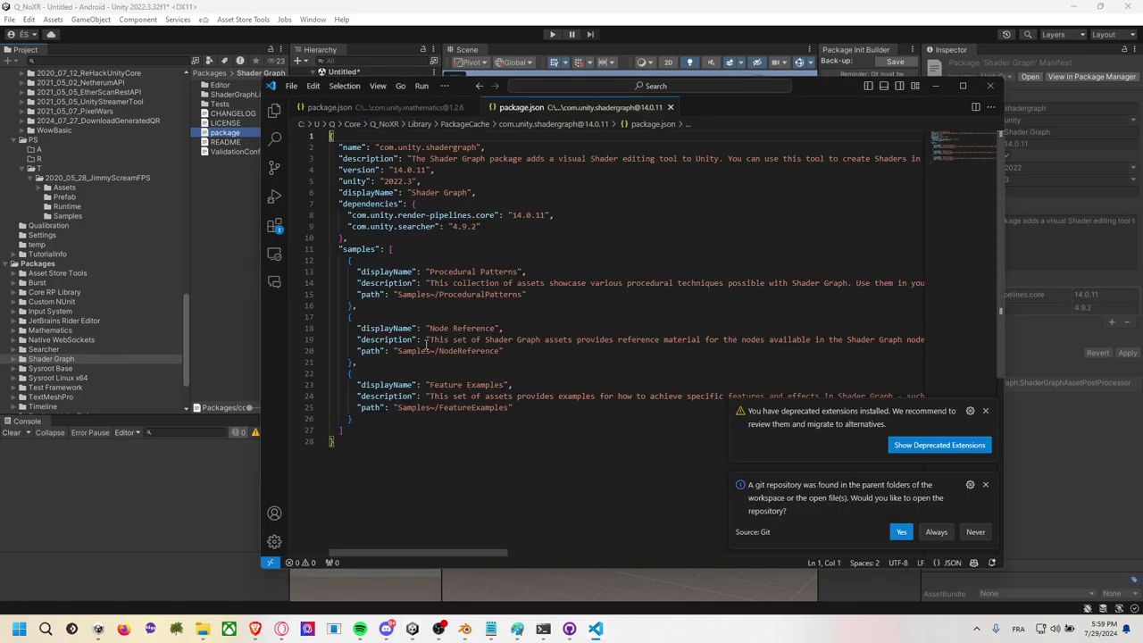
Open the toolbox package's README and package.json, select the manifest text, and return to Unity.
left_click(71, 378)
scroll(71, 380, "down", 2)
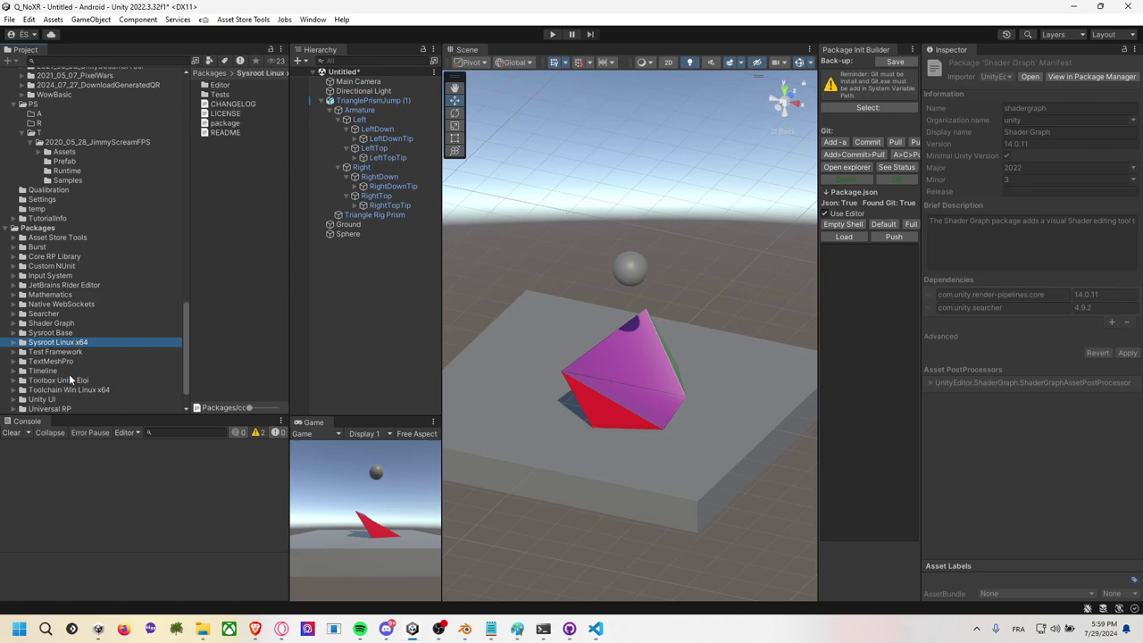
left_click(77, 376)
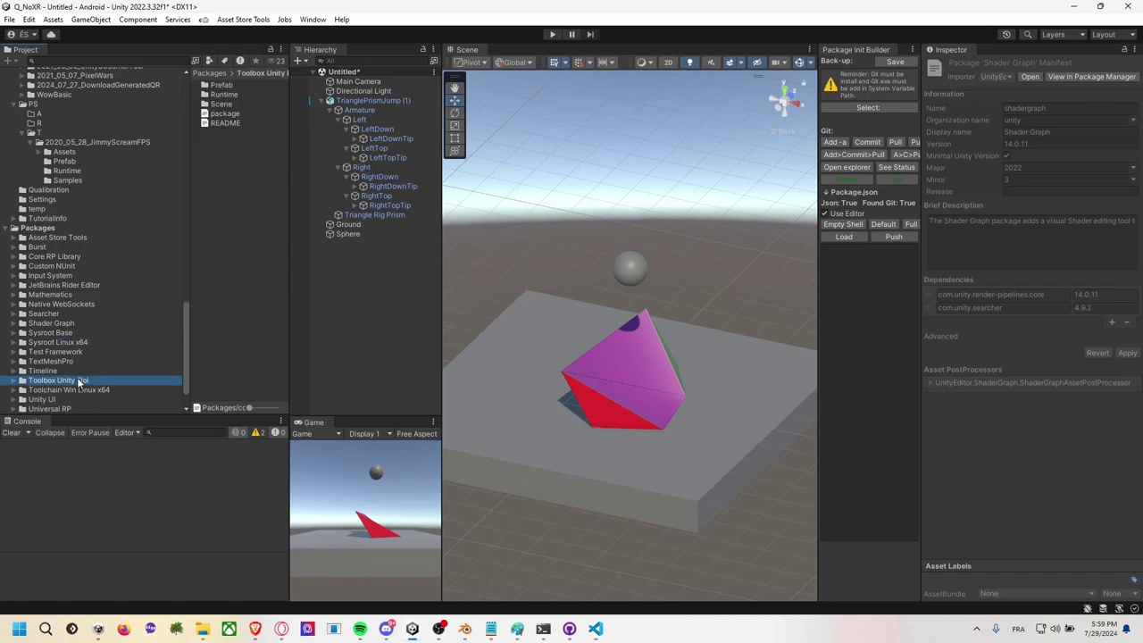
left_click(229, 121)
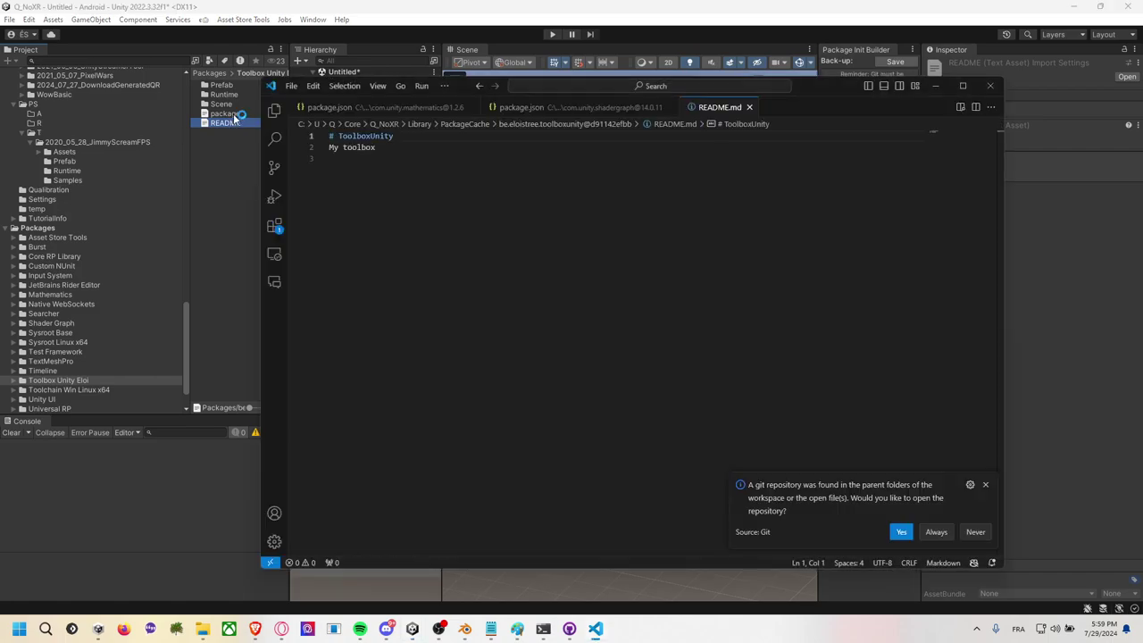
double_click(228, 114)
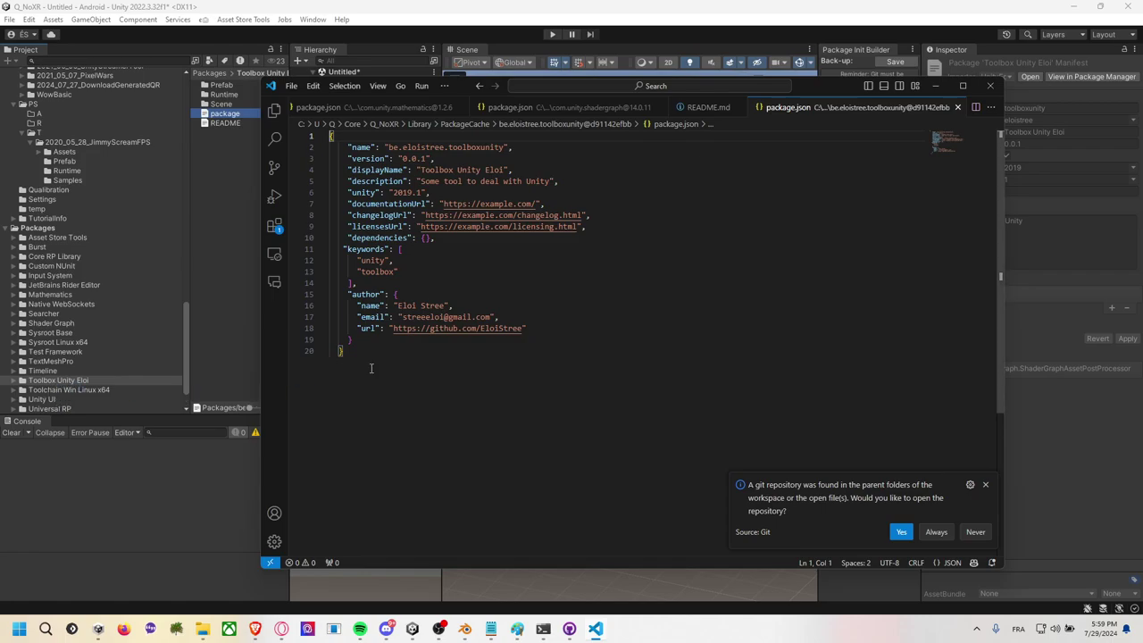
left_click_drag(389, 376, 348, 191)
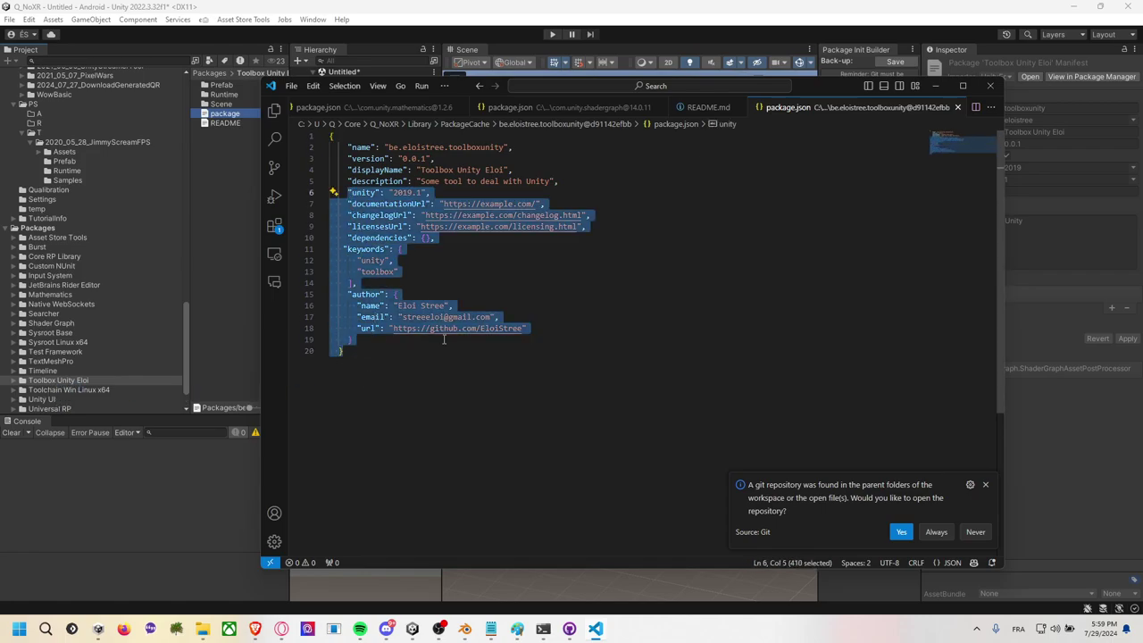
left_click_drag(412, 355, 360, 169)
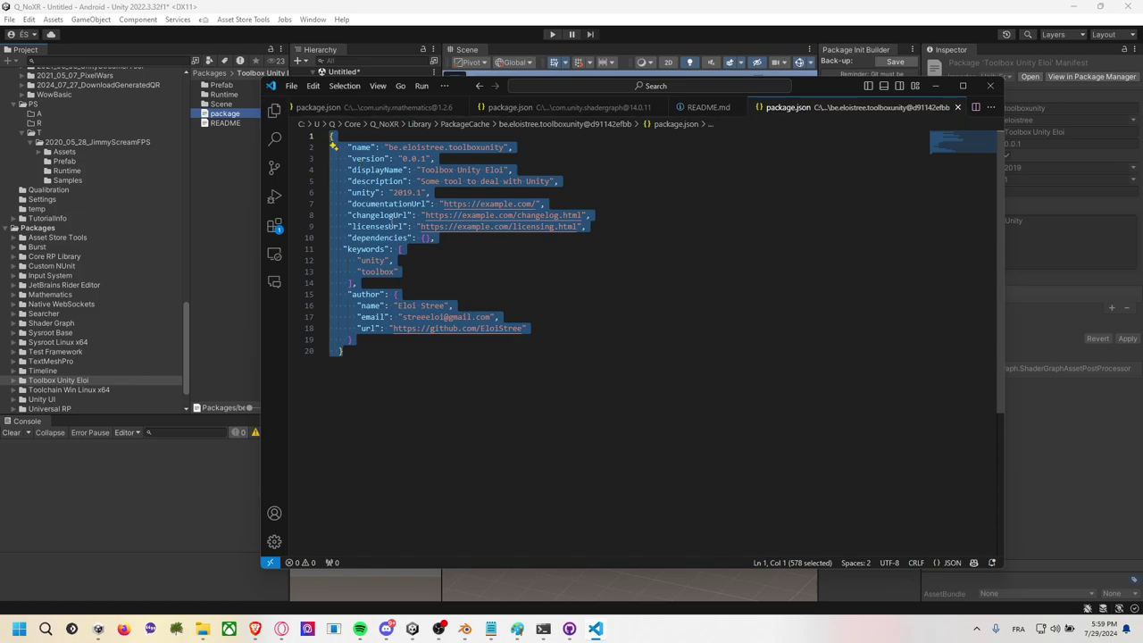
key("alt+Tab")
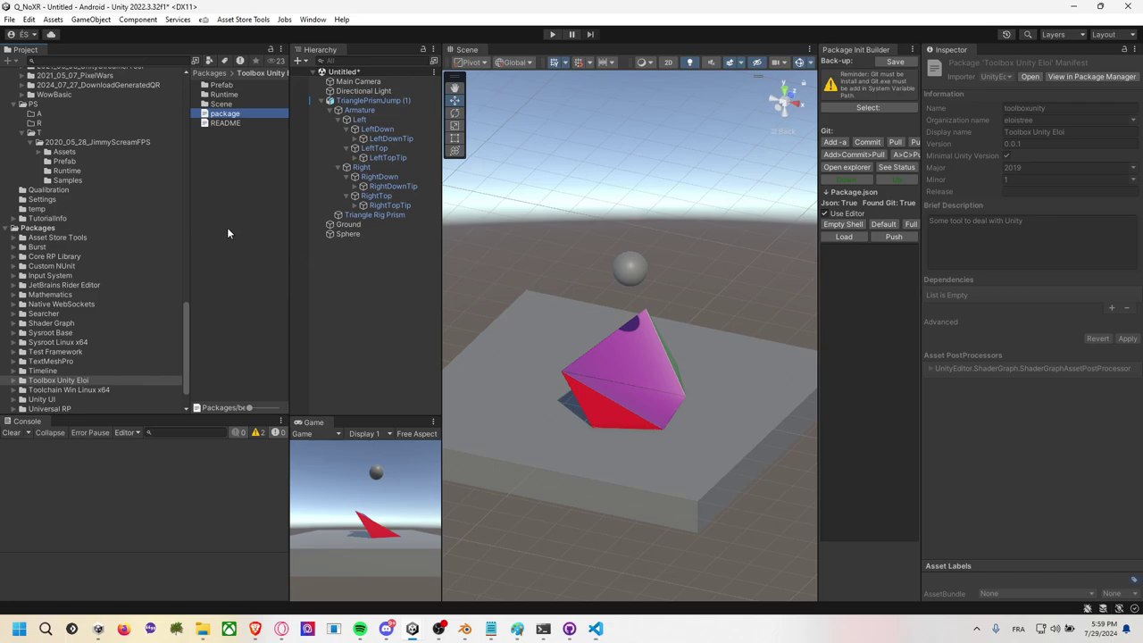
scroll(103, 146, "up", 3)
scroll(165, 216, "up", 3)
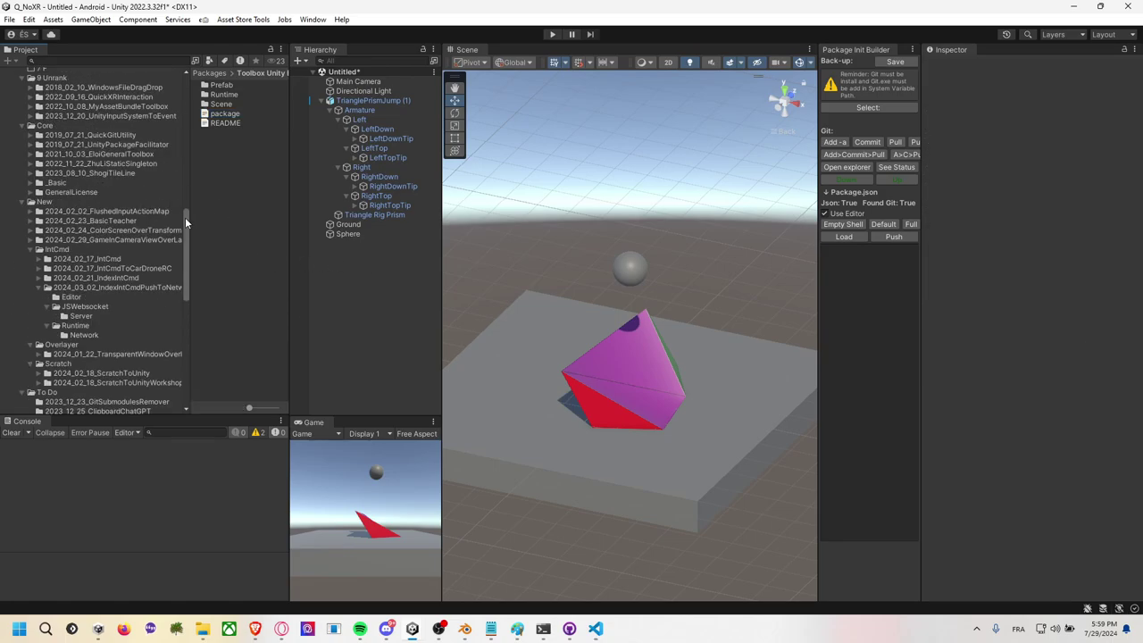
scroll(185, 217, "up", 5)
scroll(112, 136, "up", 5)
left_click(101, 175)
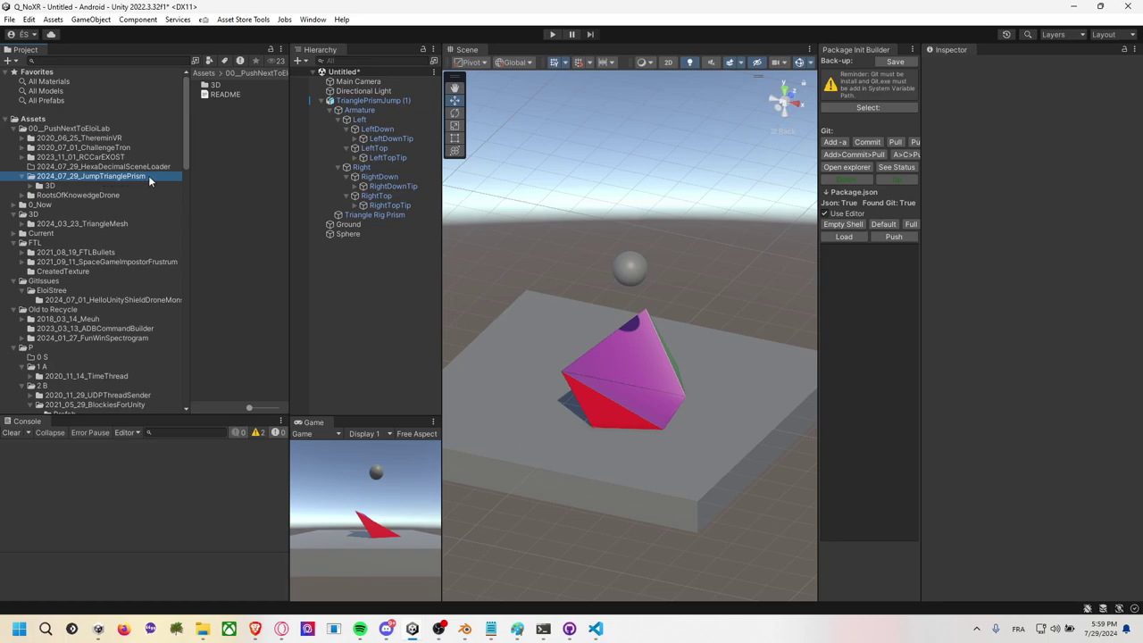
right_click(223, 155)
left_click(277, 174)
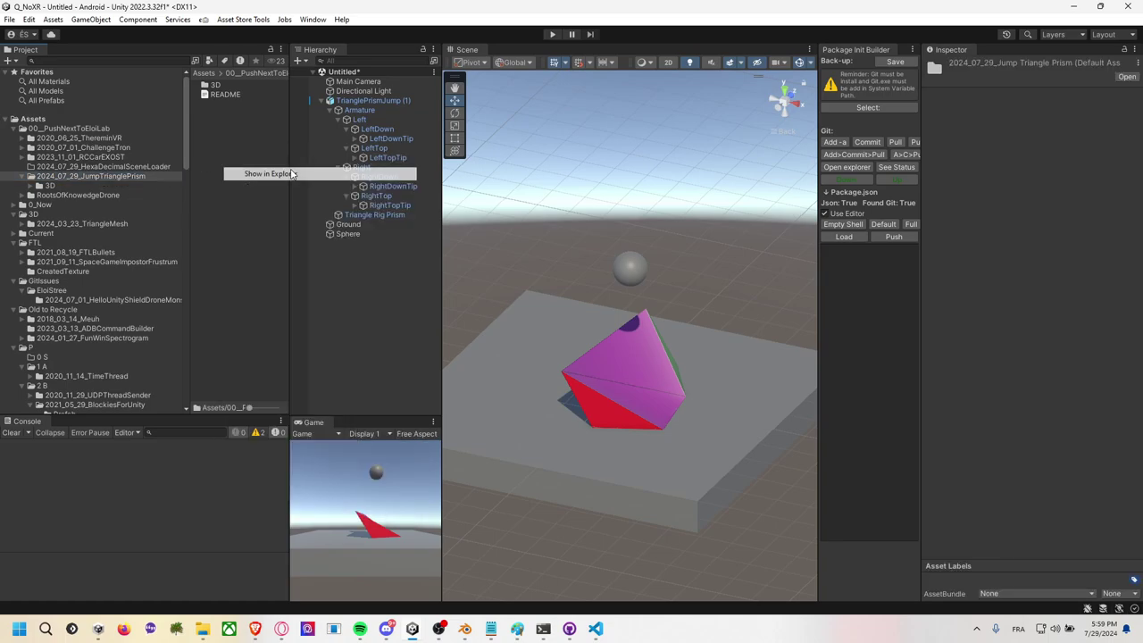
double_click(343, 207)
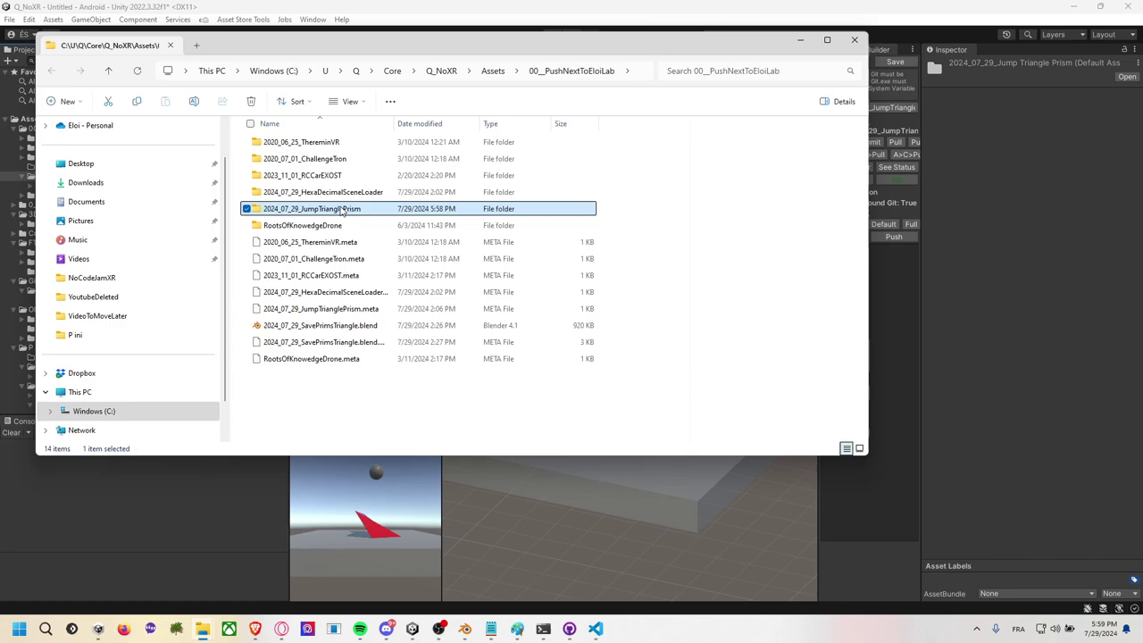
right_click(324, 284)
mouse_move(458, 377)
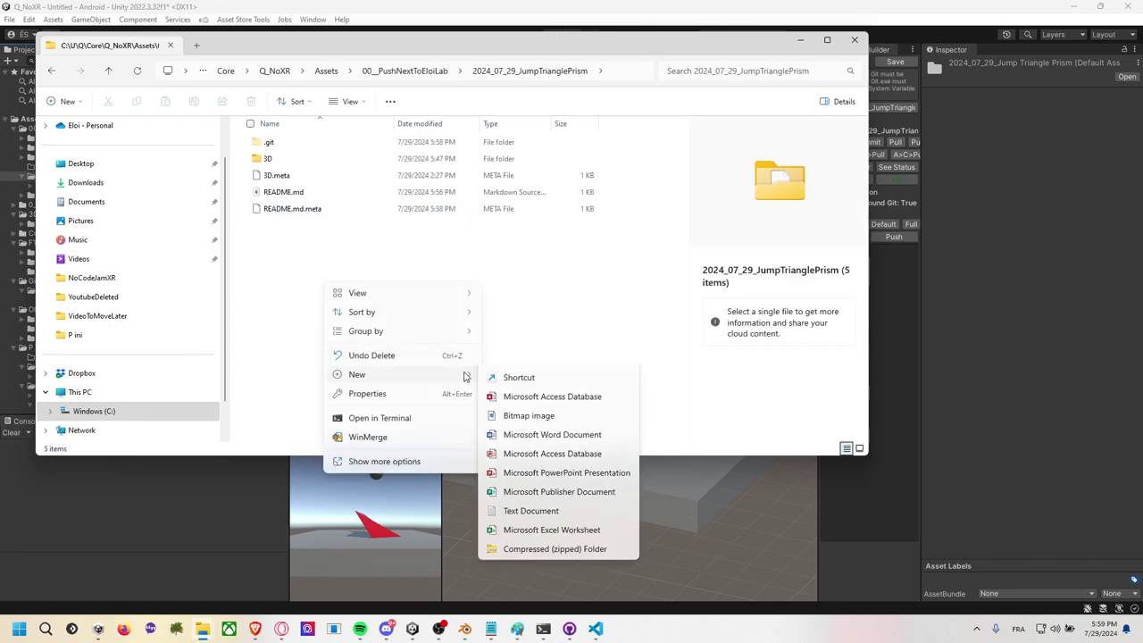
left_click(541, 531)
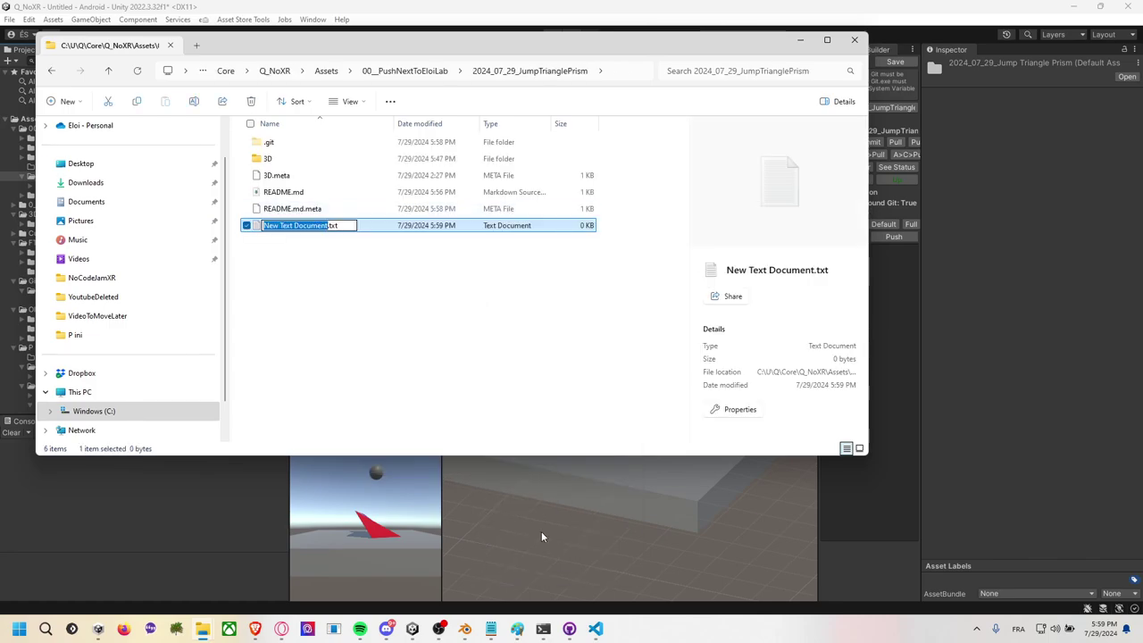
type("package.j")
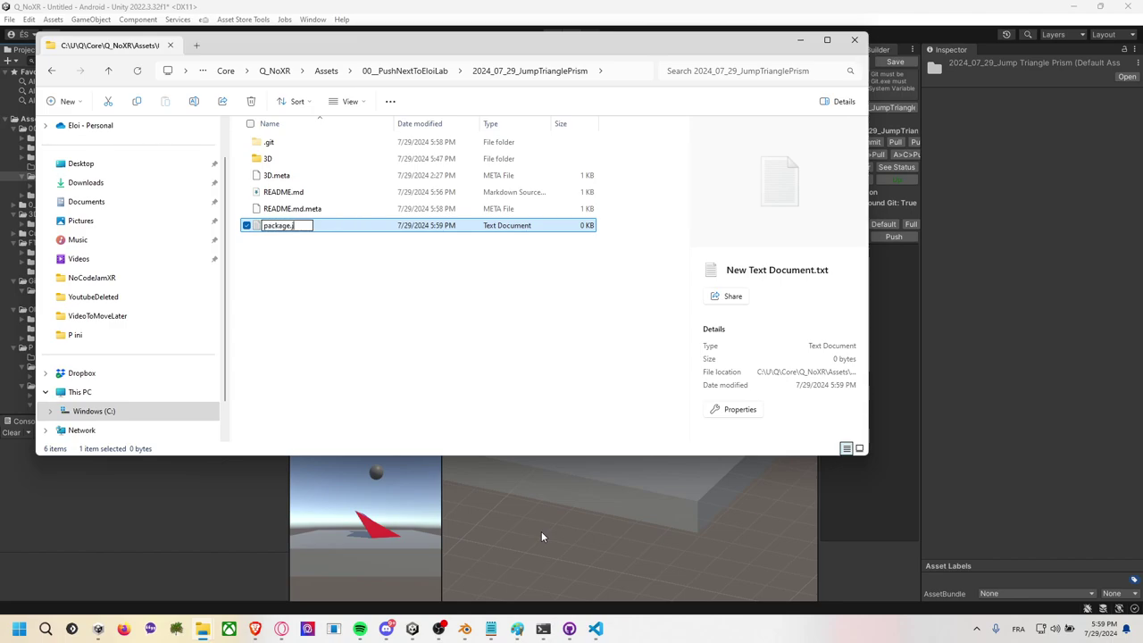
type("son")
key("Return")
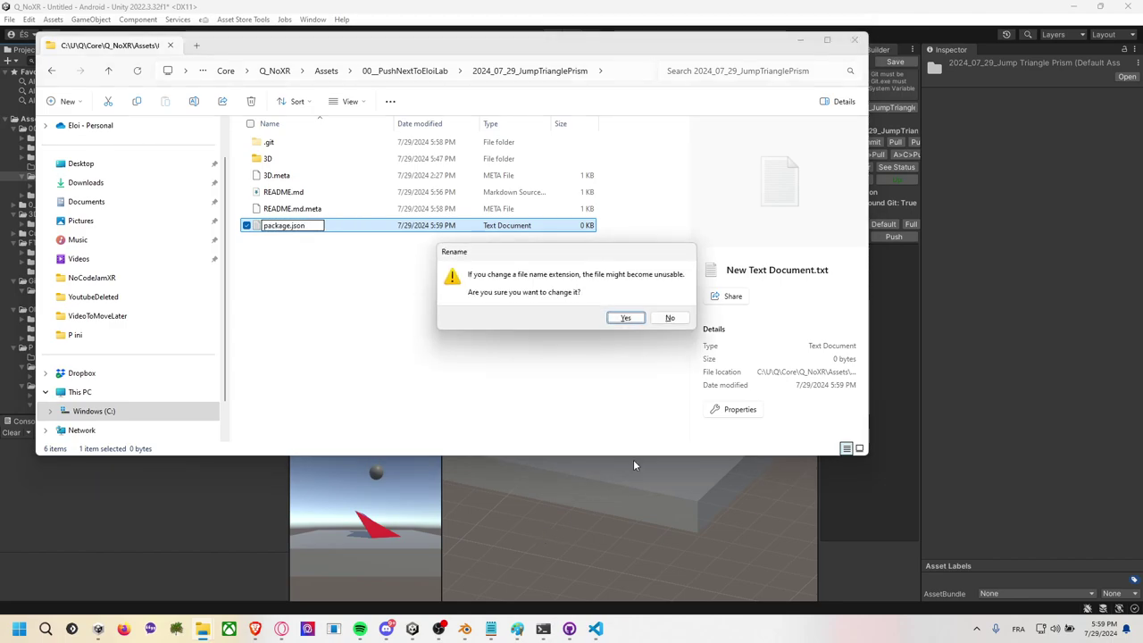
left_click(639, 320)
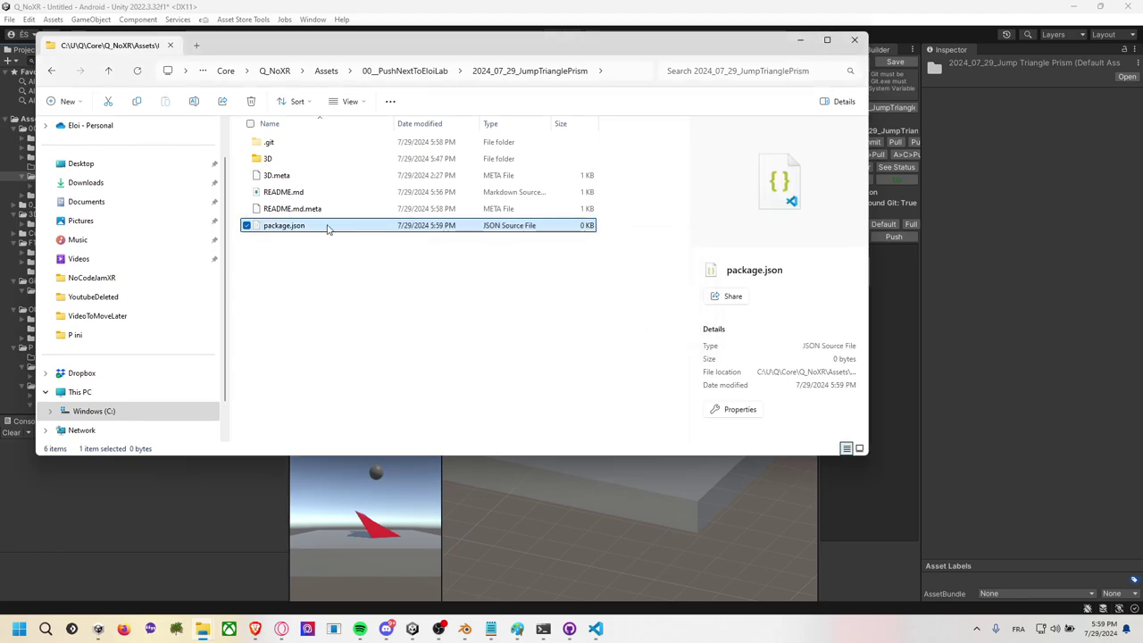
left_click(348, 100)
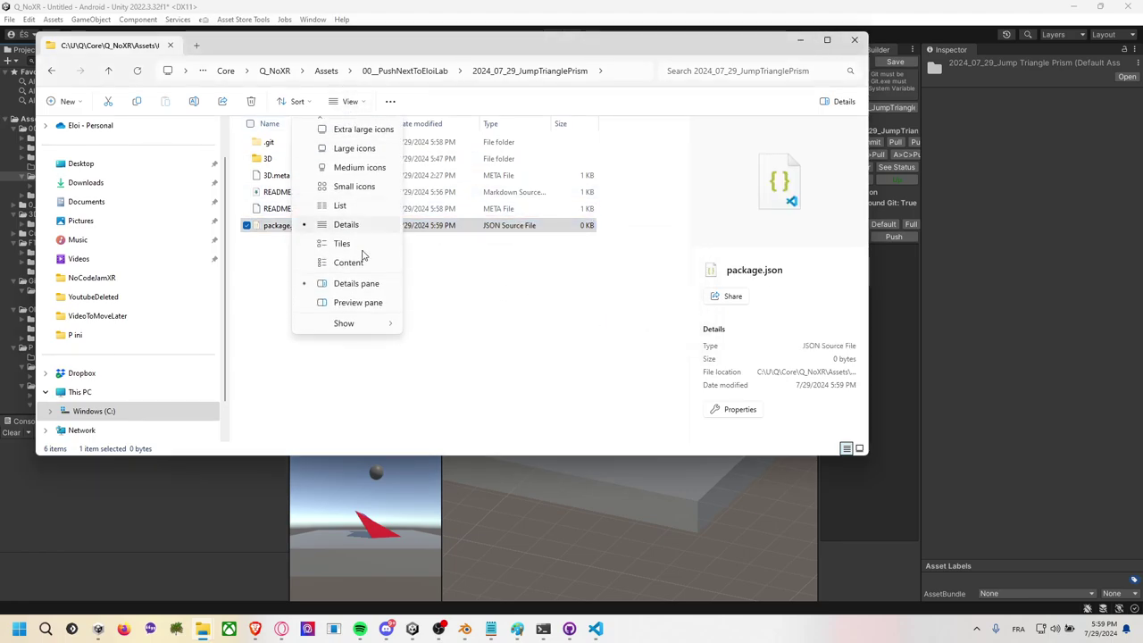
mouse_move(357, 325)
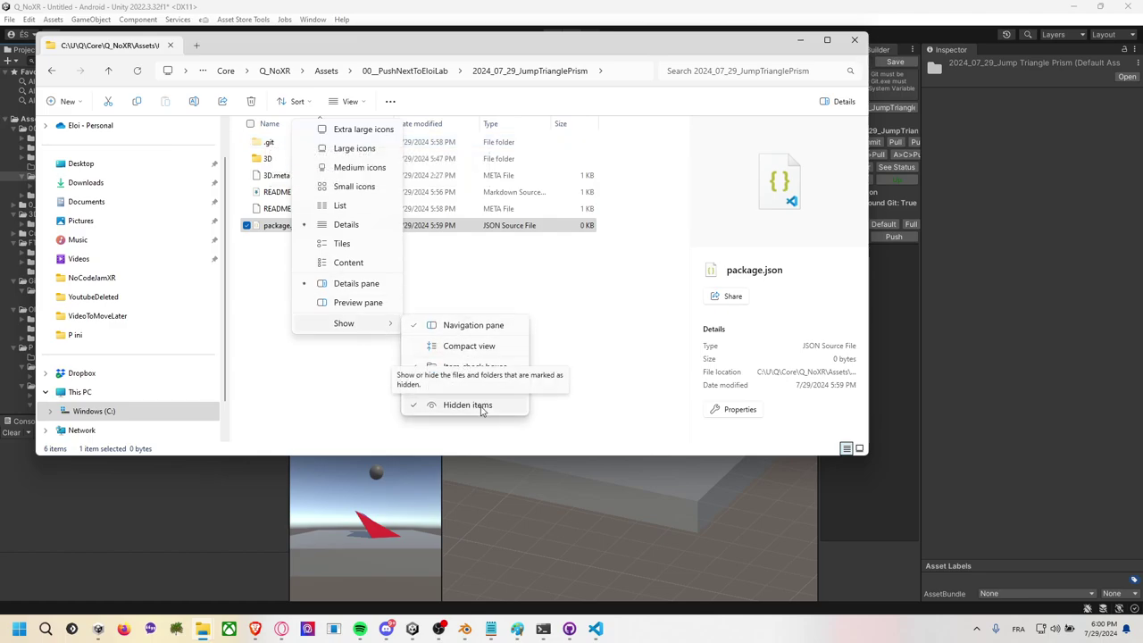
left_click(480, 406)
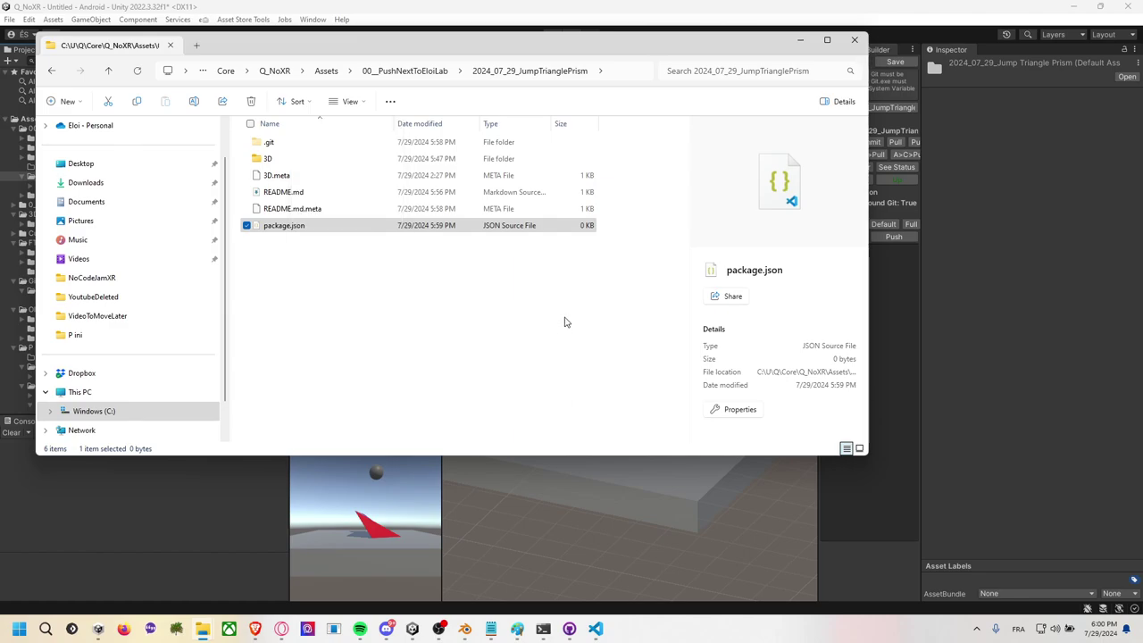
Paste the template into package.json and rename the package to be.eloistree.triangleprismjumper.
double_click(273, 225)
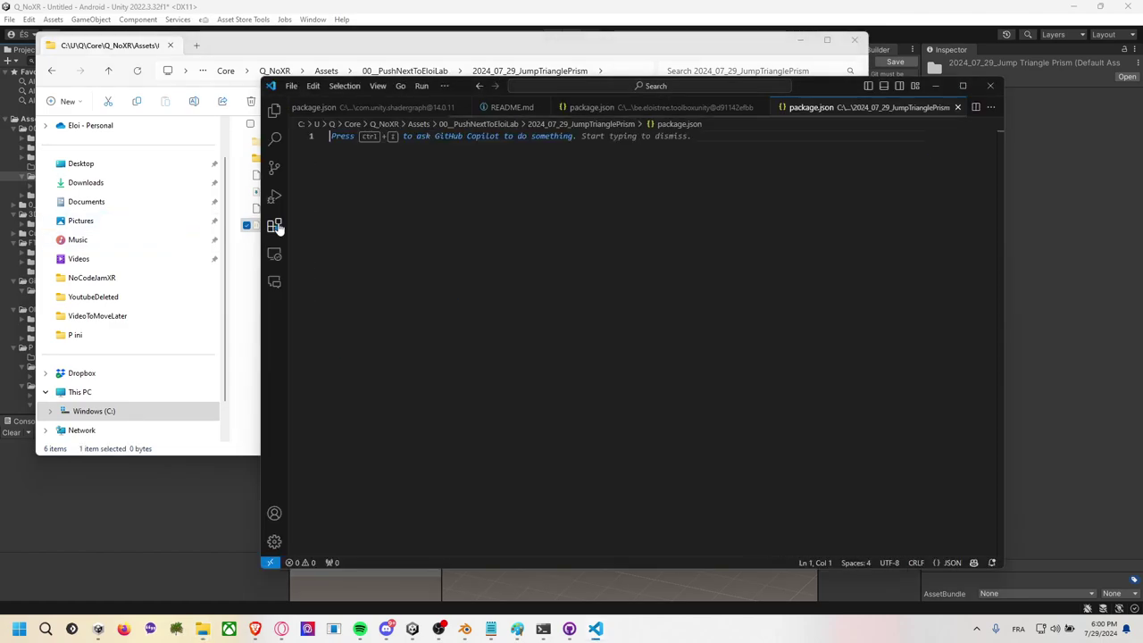
key("ctrl+v")
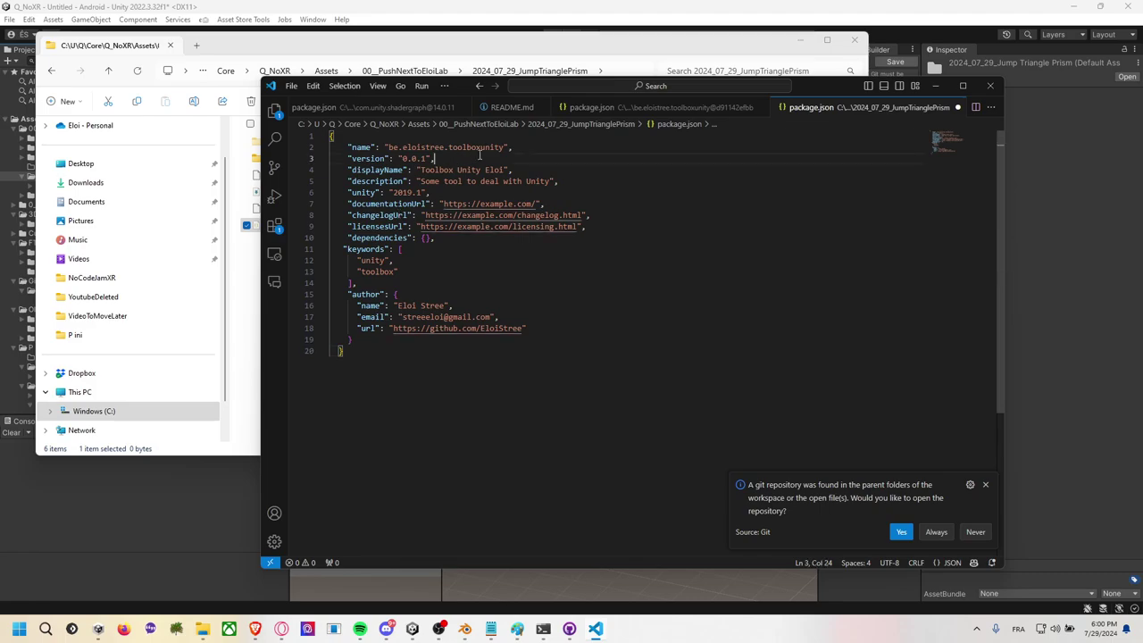
double_click(486, 149)
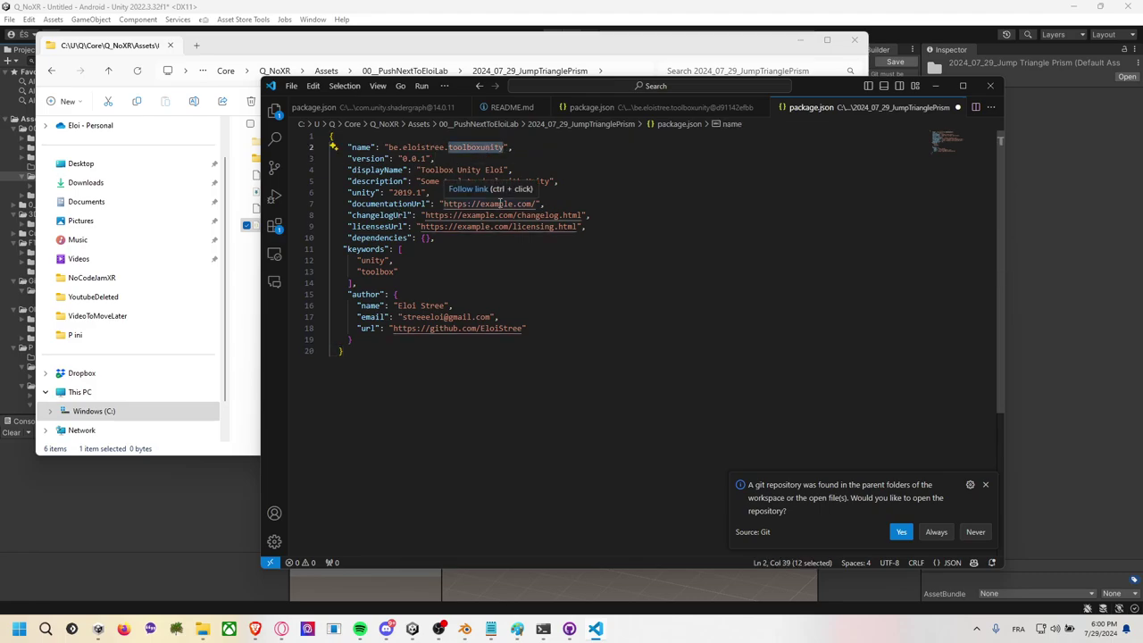
type("pri")
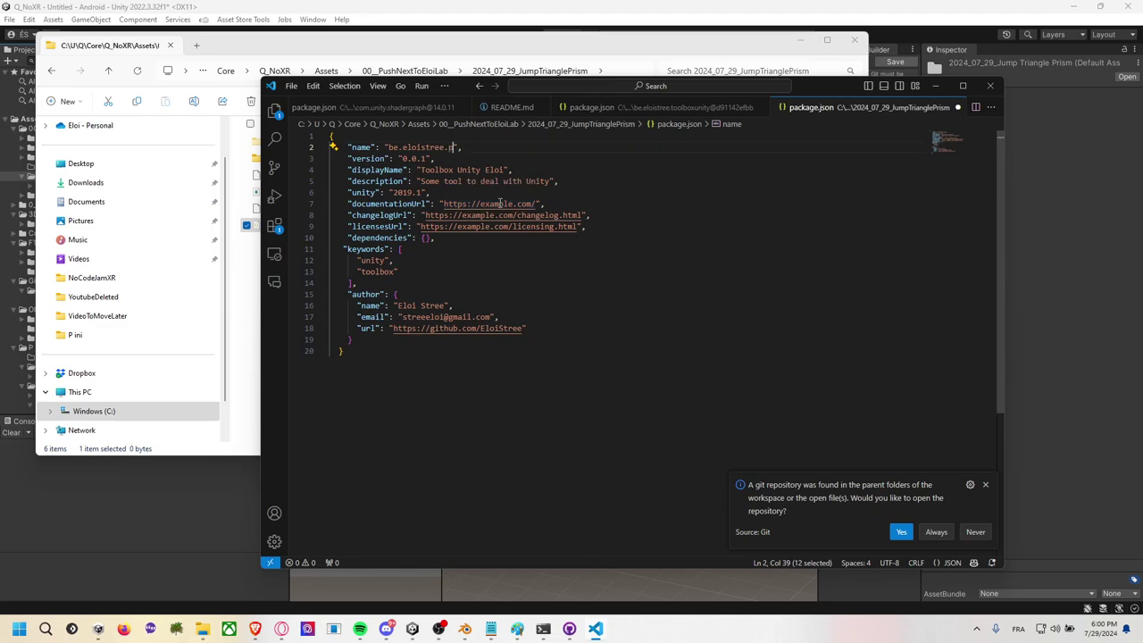
key("BackSpace")
key("BackSpace")
key("BackSpace")
type("triangle")
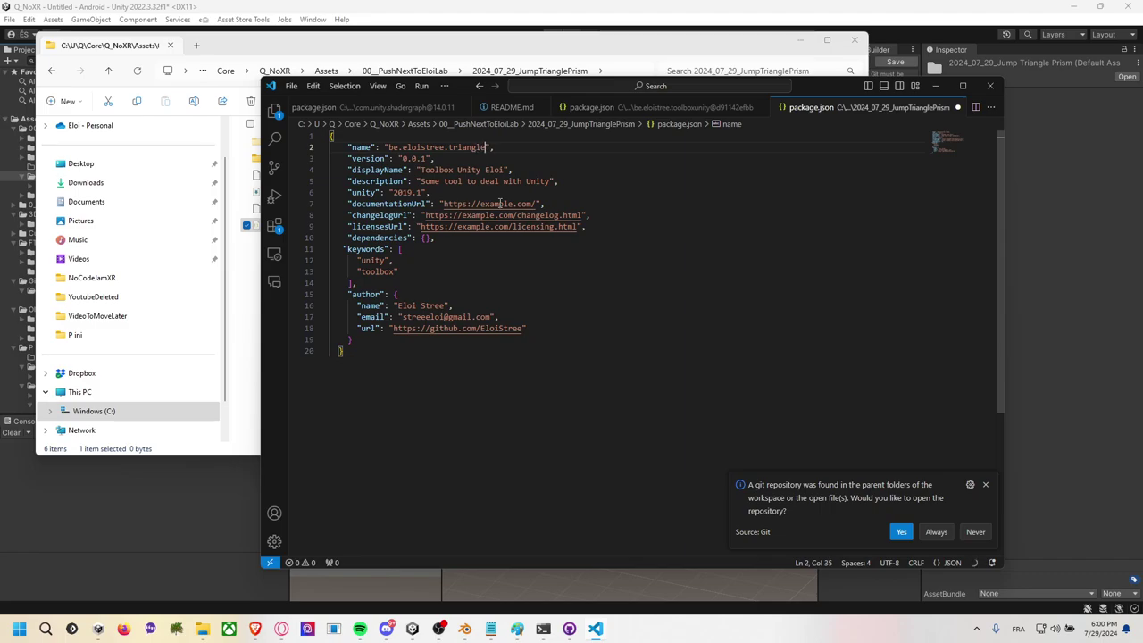
type("prismj")
type("umper")
Change the package's displayName to 'Prism Jumper'.
key("Up")
key("Up")
key("Escape")
key("Left")
key("Left")
key("Left")
key("Left")
key("Left")
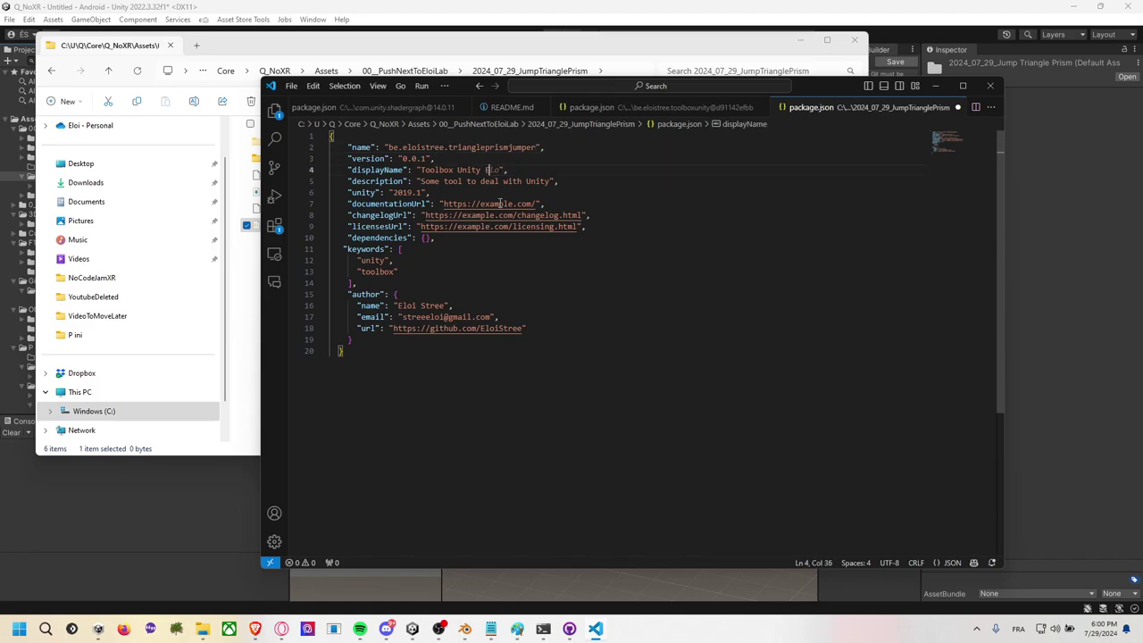
key("BackSpace")
key("BackSpace")
key("BackSpace")
type("T")
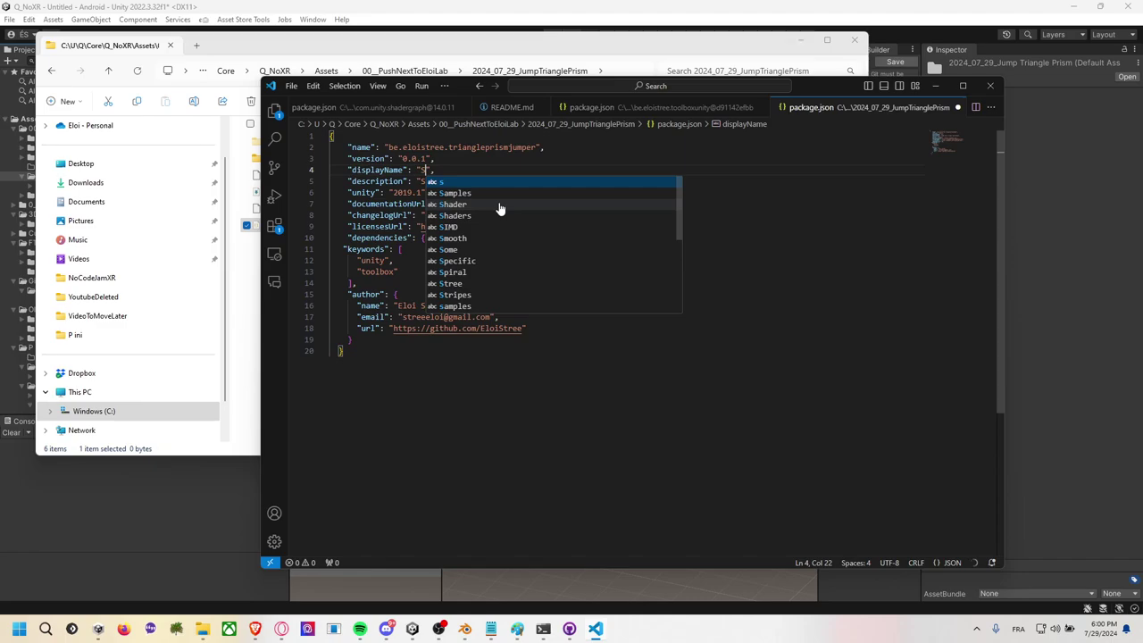
key("BackSpace")
type("Prism")
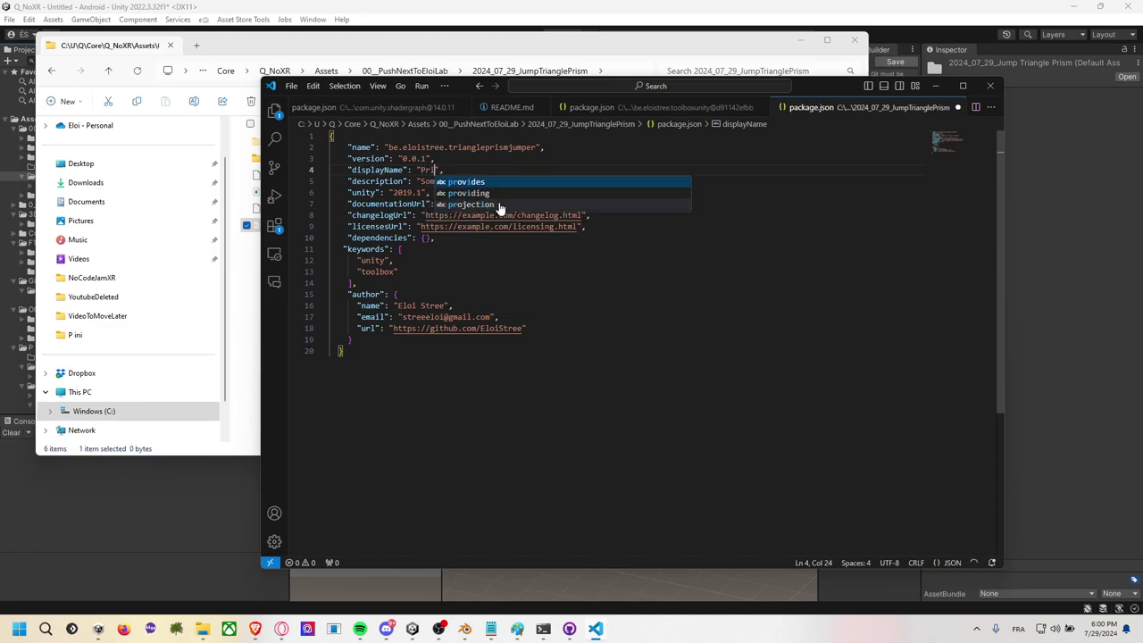
type(" Jumper")
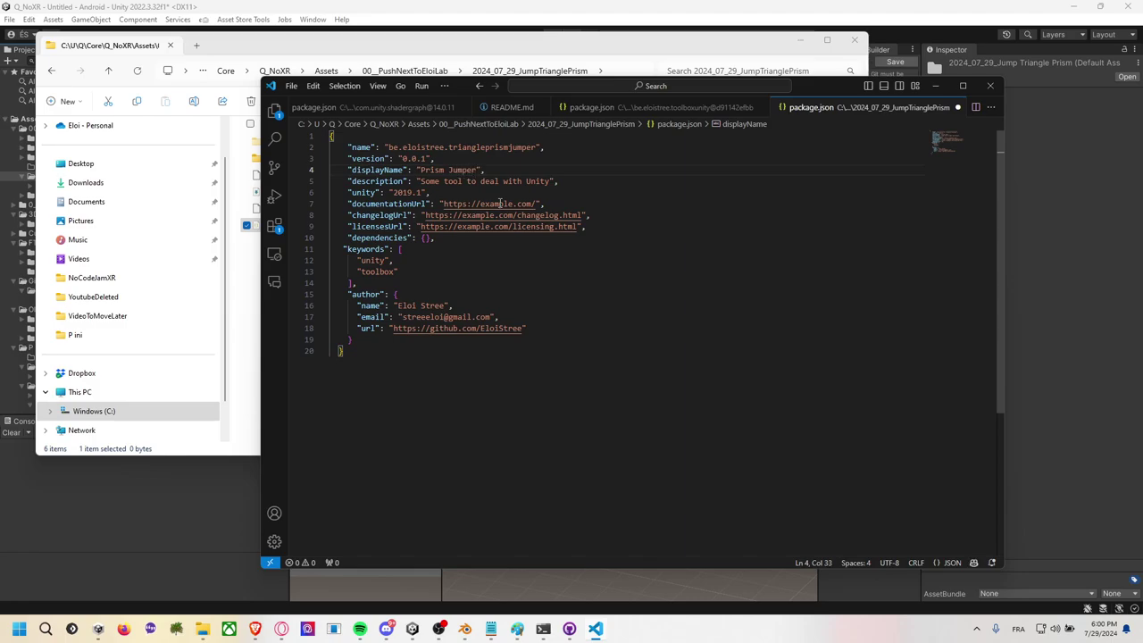
Rewrite the description to say the triangle prism allows jumping with a car in Unity3D.
key("Down")
key("ctrl+Left")
key("ctrl+Left")
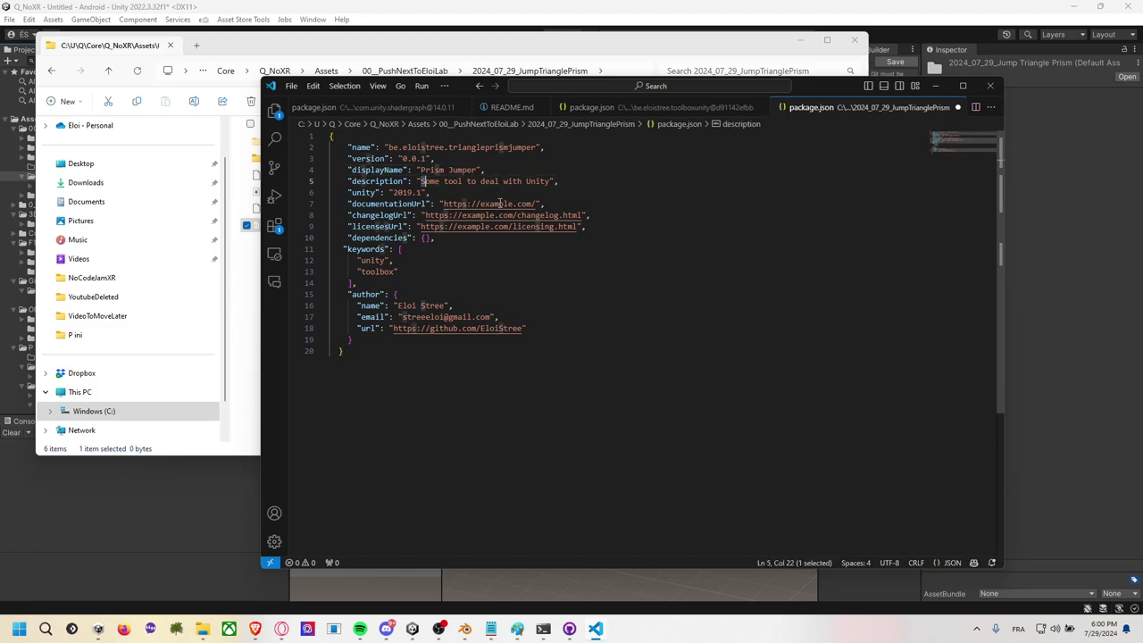
key("ctrl+shift+Right")
key("ctrl+shift+Right")
key("ctrl+shift+Right")
key("ctrl+shift+Right")
key("ctrl+shift+Right")
type("Some ")
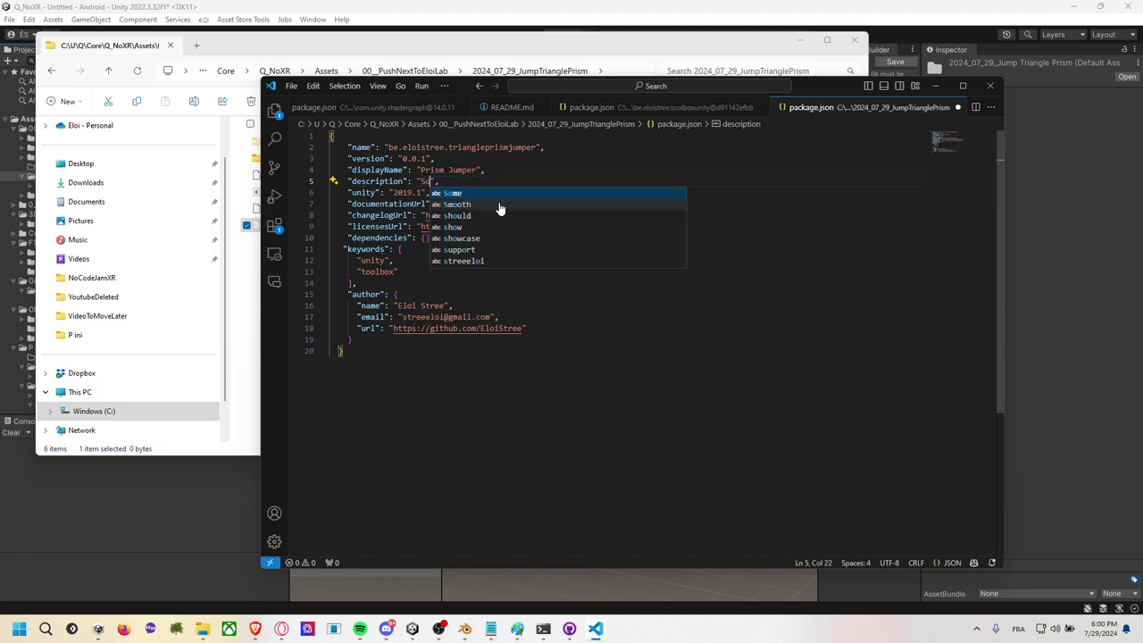
type("rig triangle")
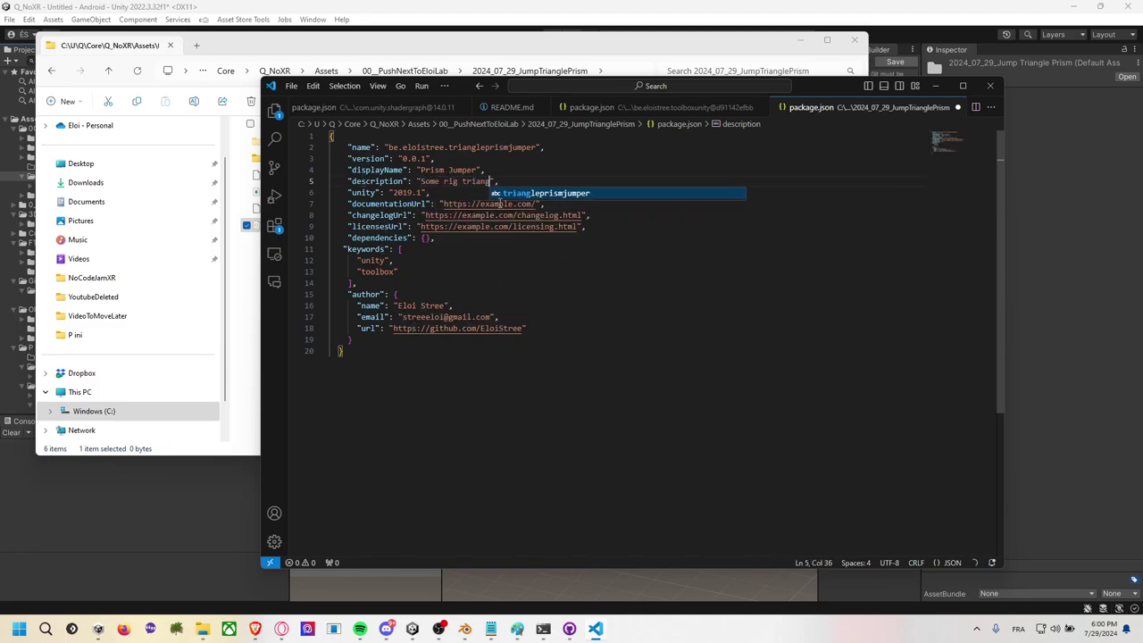
type(" s")
key("BackSpace")
type("prim")
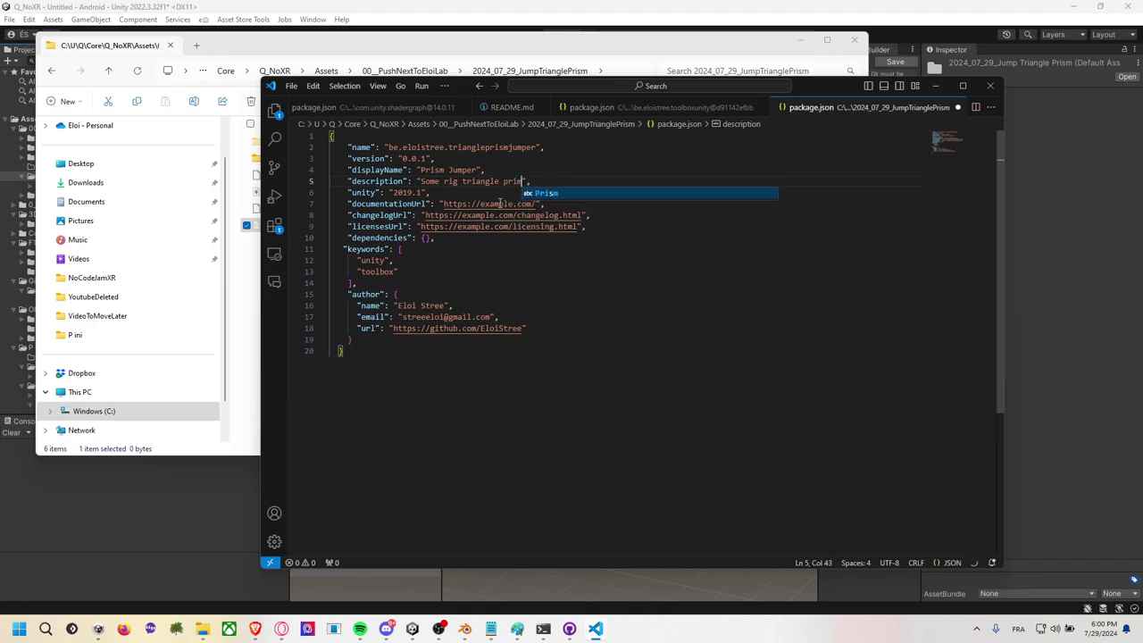
type("s t m")
key("BackSpace")
key("BackSpace")
key("BackSpace")
key("BackSpace")
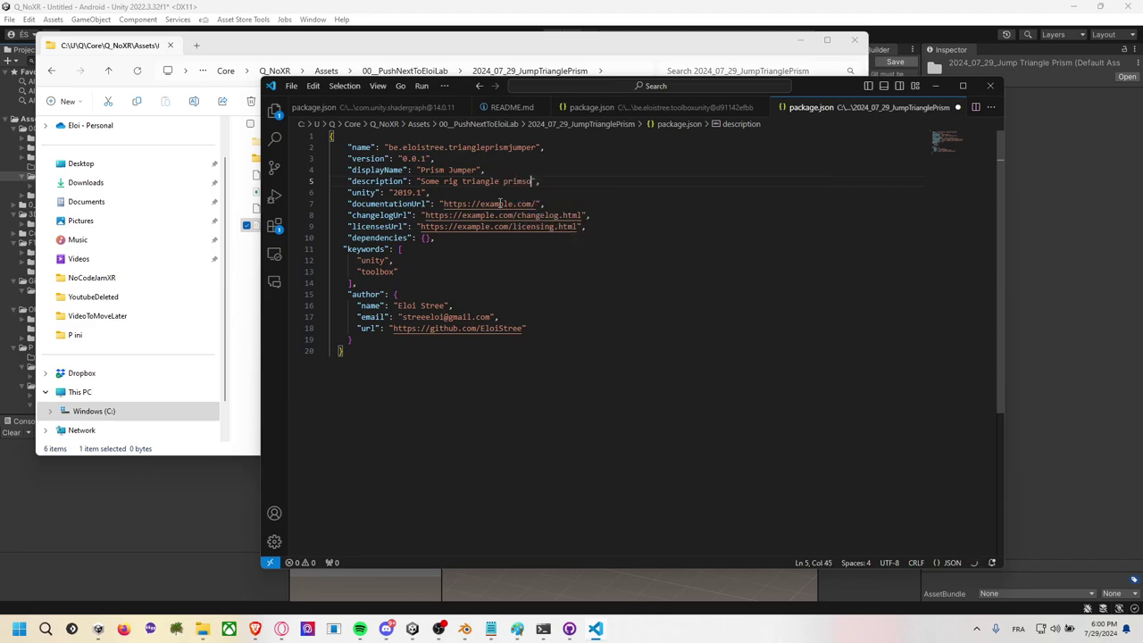
type("o")
key("BackSpace")
type("to al")
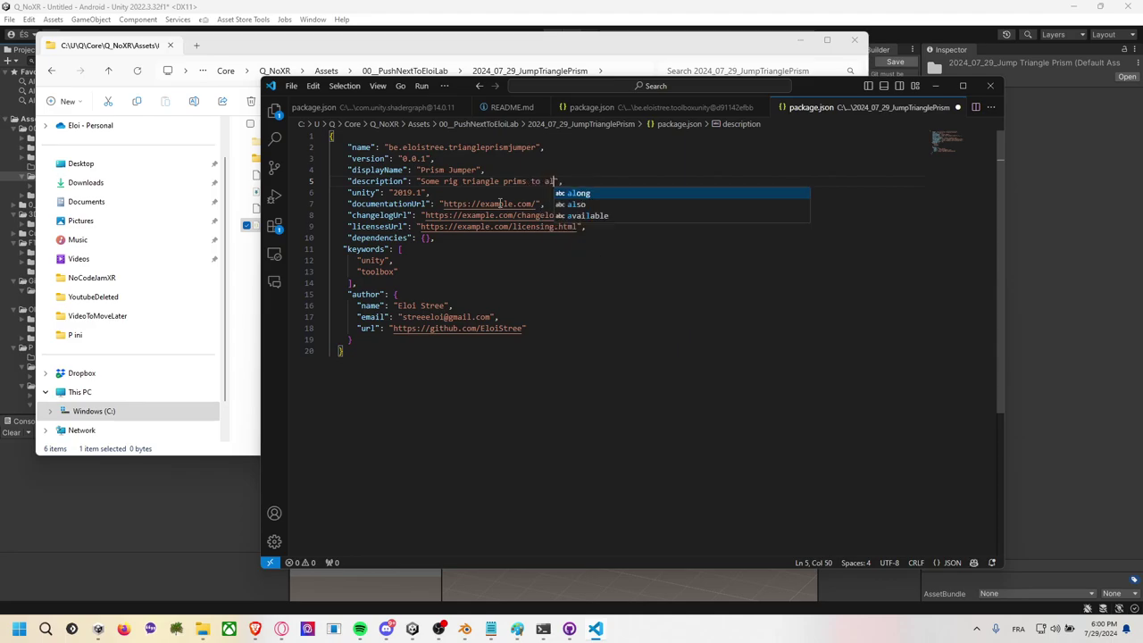
type("lows")
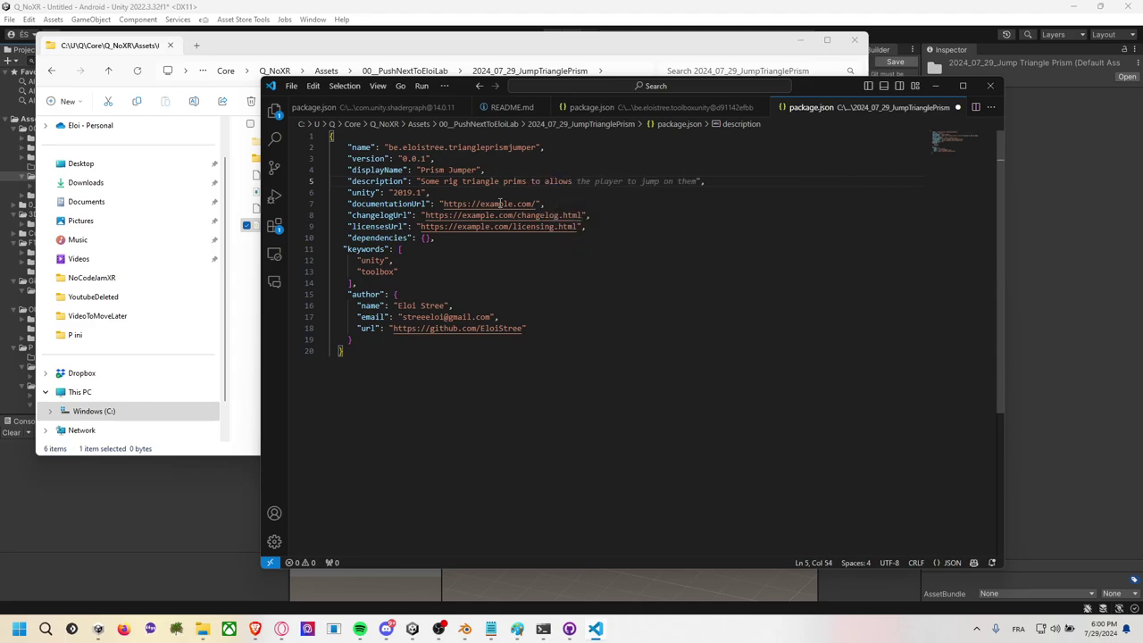
type(" jumping ")
type("with car in ")
type("Unity3D")
Review the remaining manifest fields, save package.json, and close both manifest tabs.
double_click(497, 181)
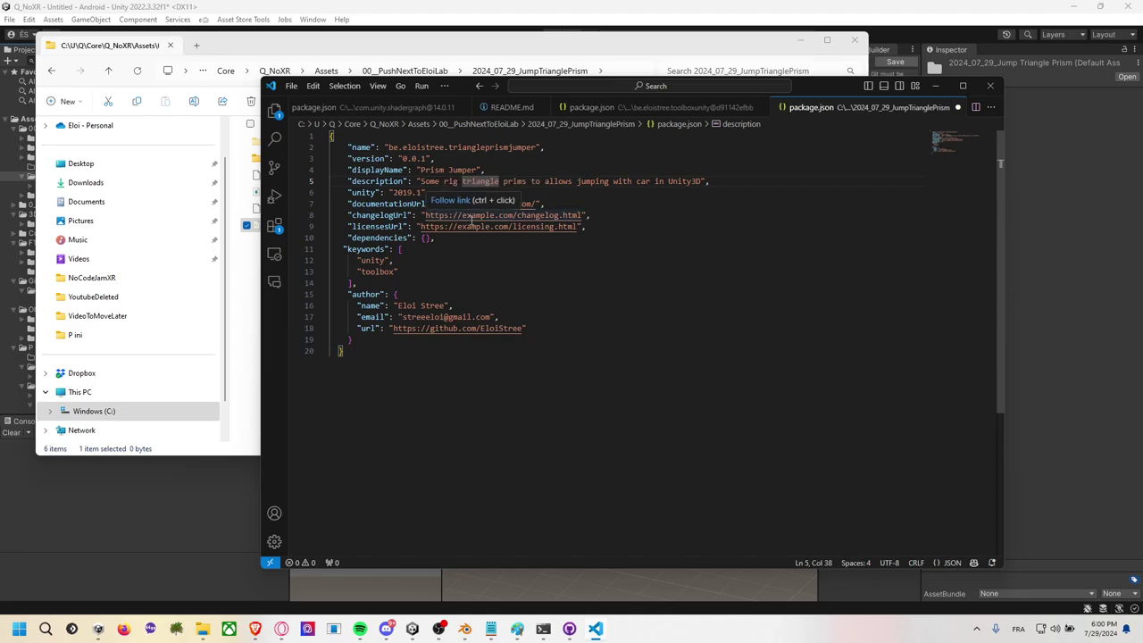
double_click(395, 205)
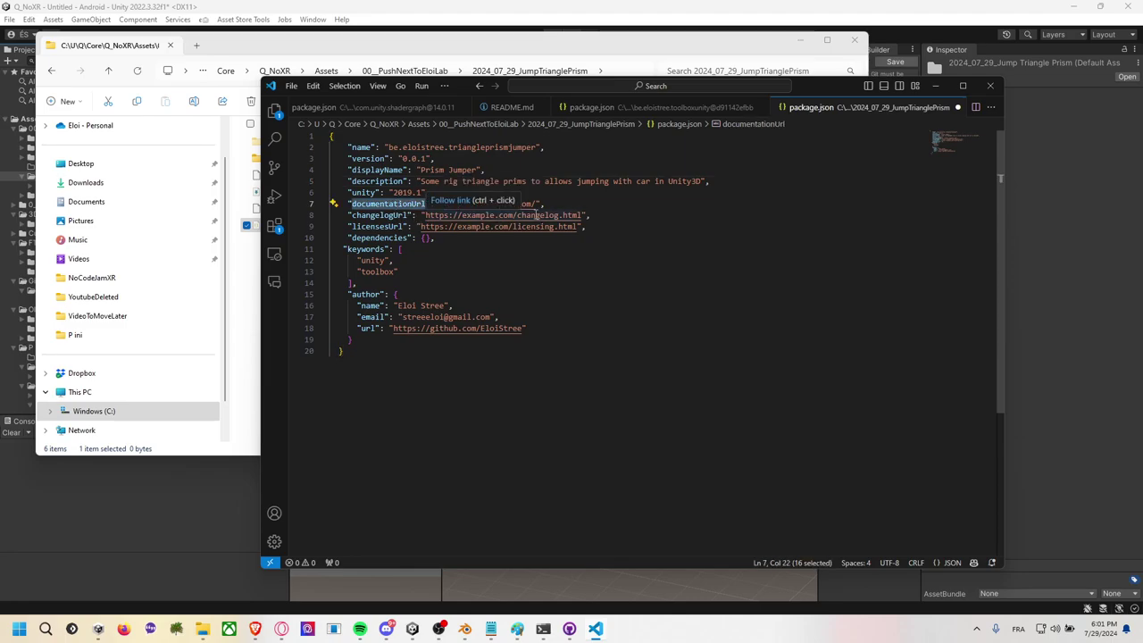
left_click(525, 255)
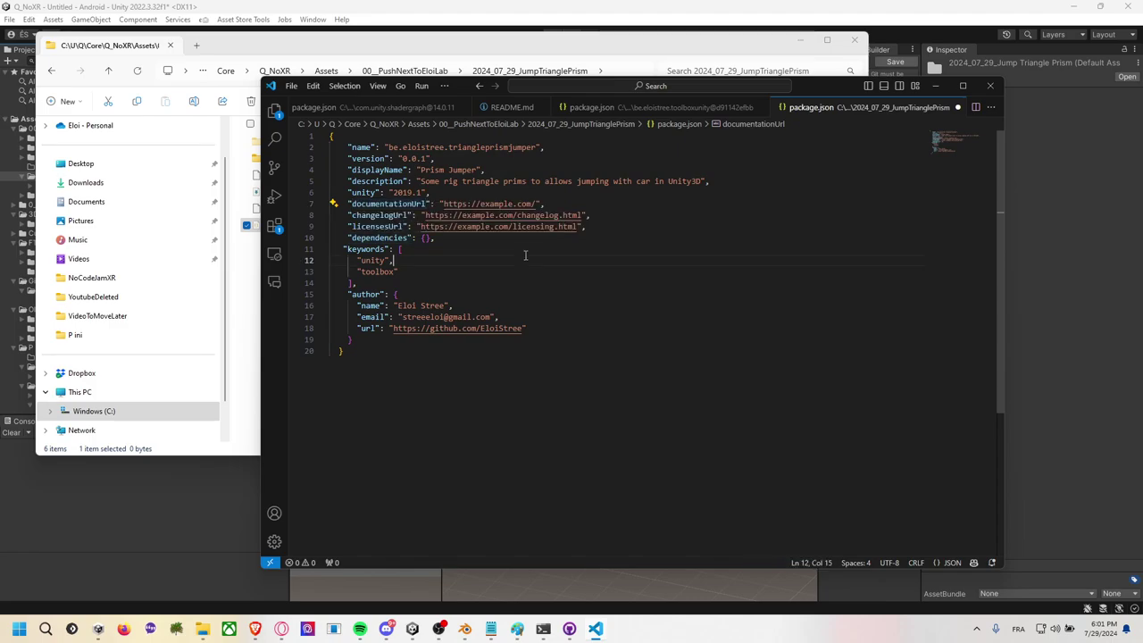
left_click_drag(580, 226, 422, 228)
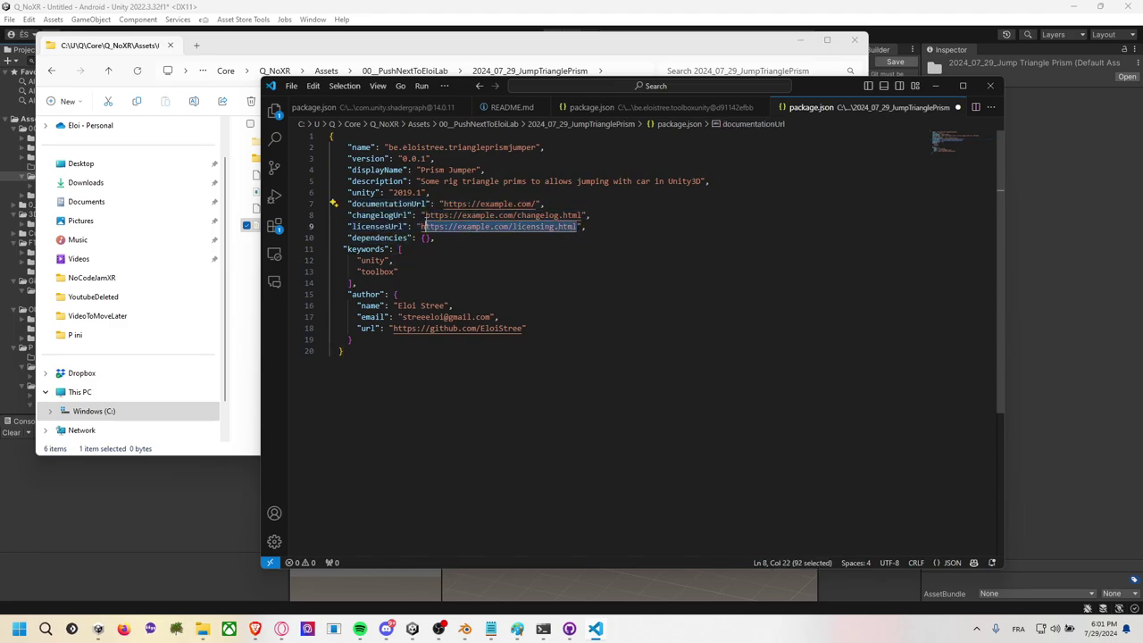
double_click(379, 237)
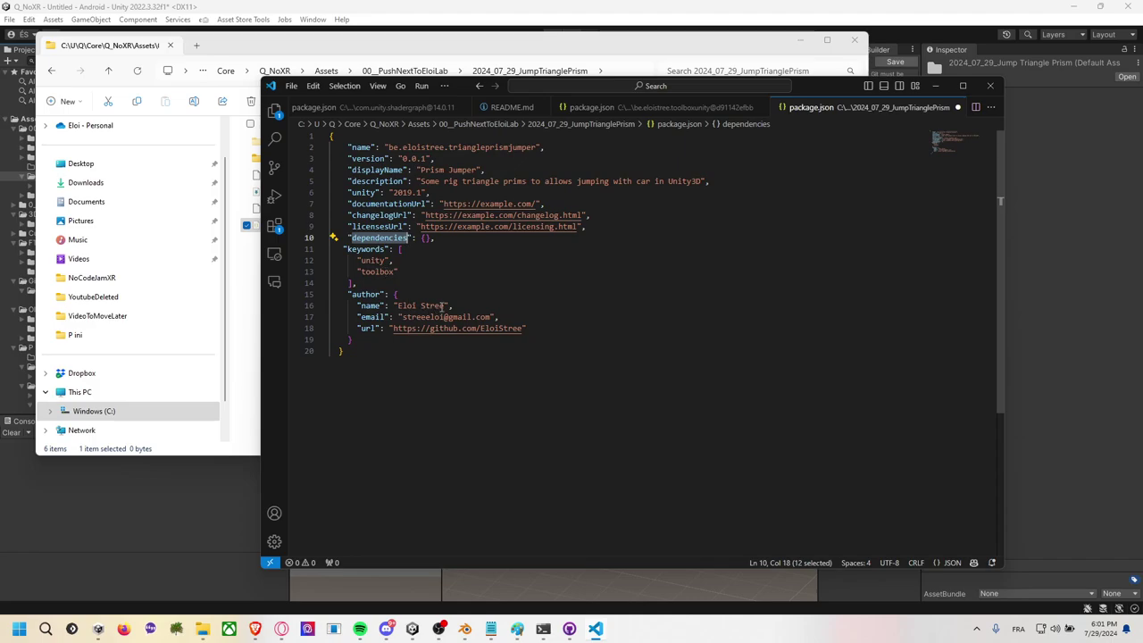
left_click(526, 282)
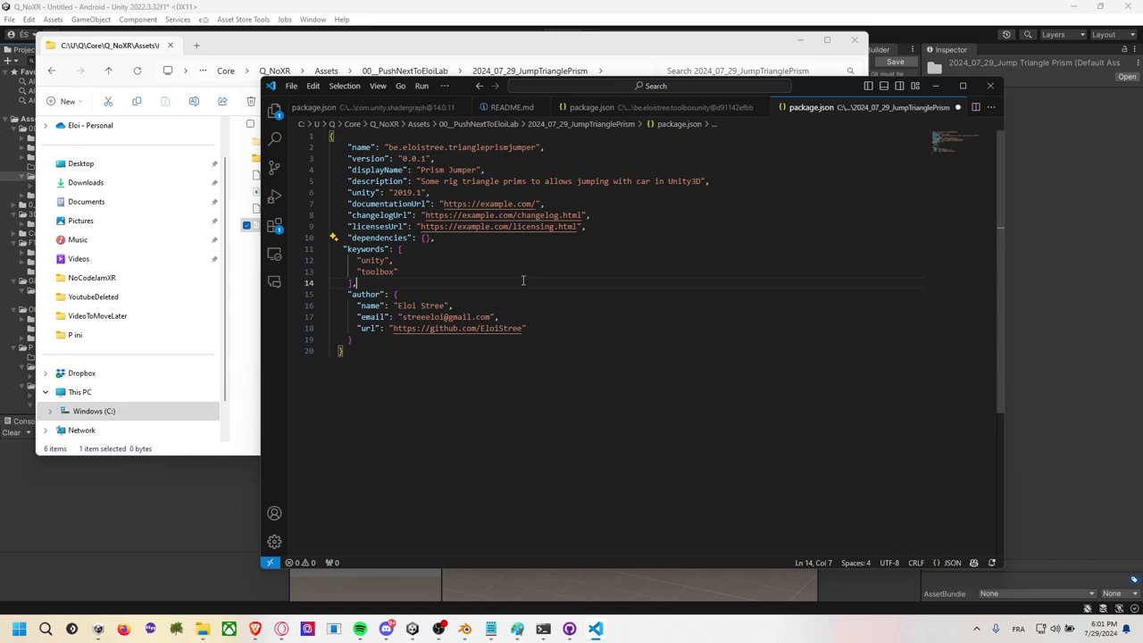
key("ctrl+s")
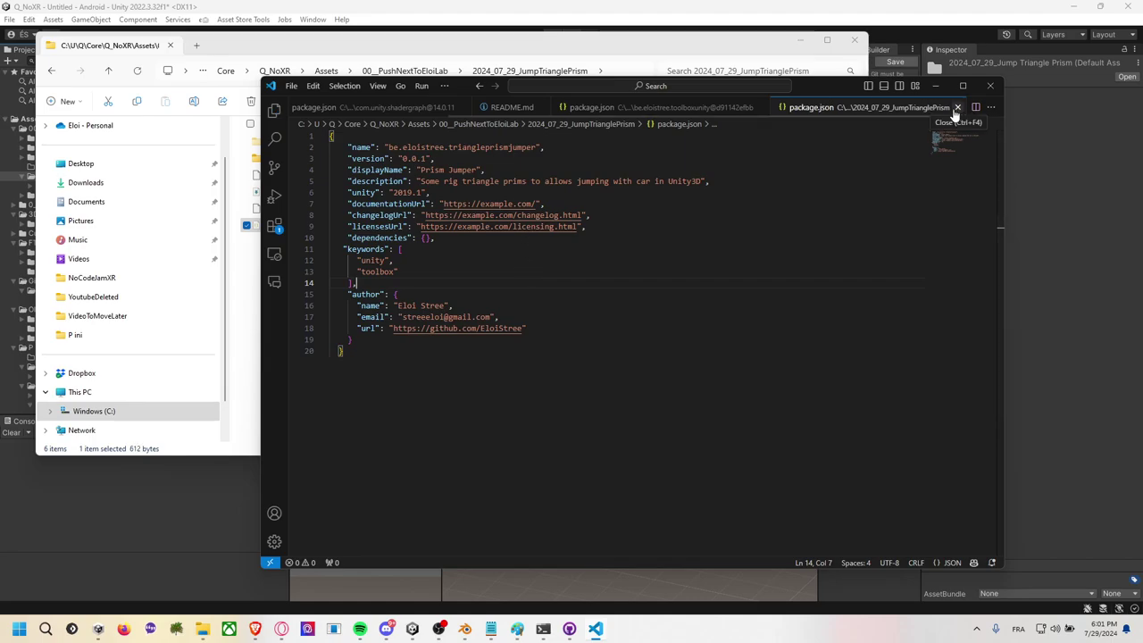
left_click(958, 107)
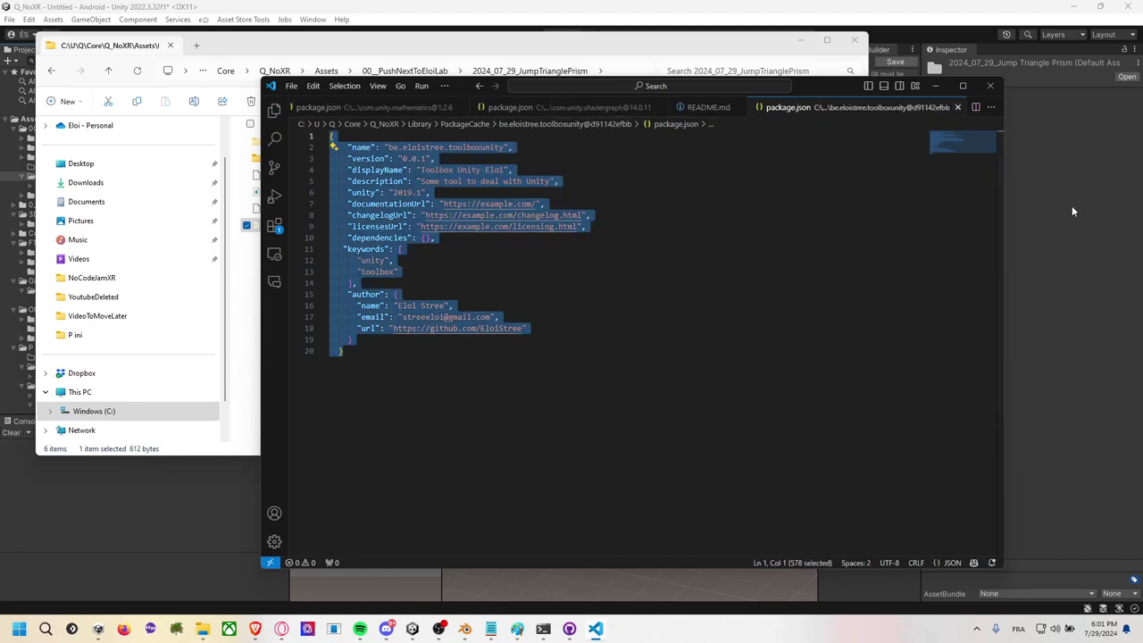
left_click(958, 107)
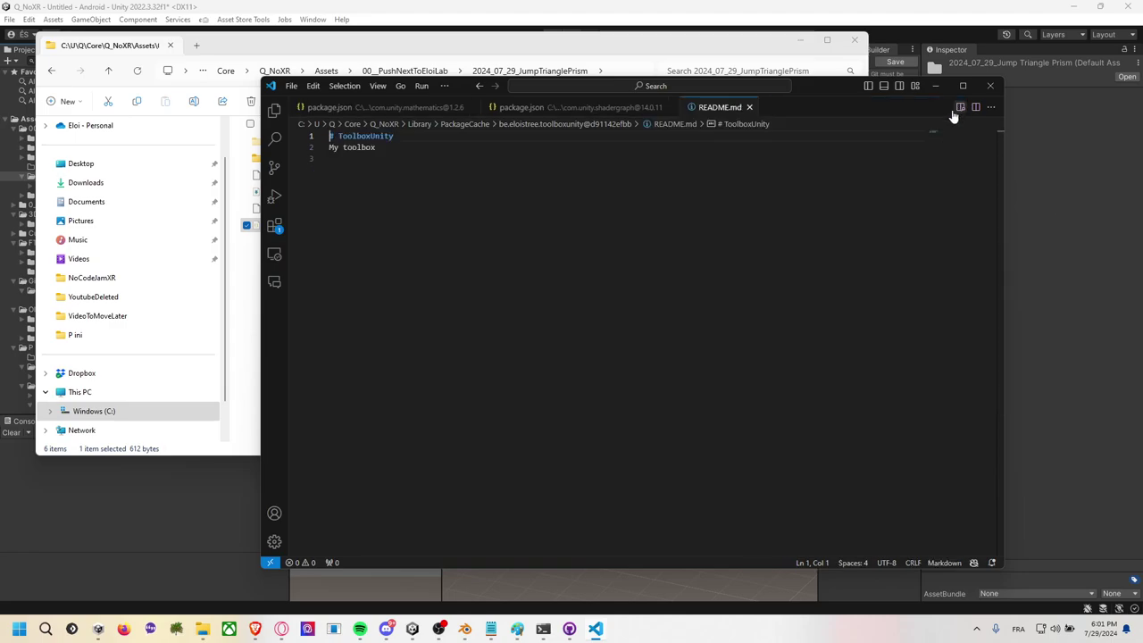
left_click(1020, 140)
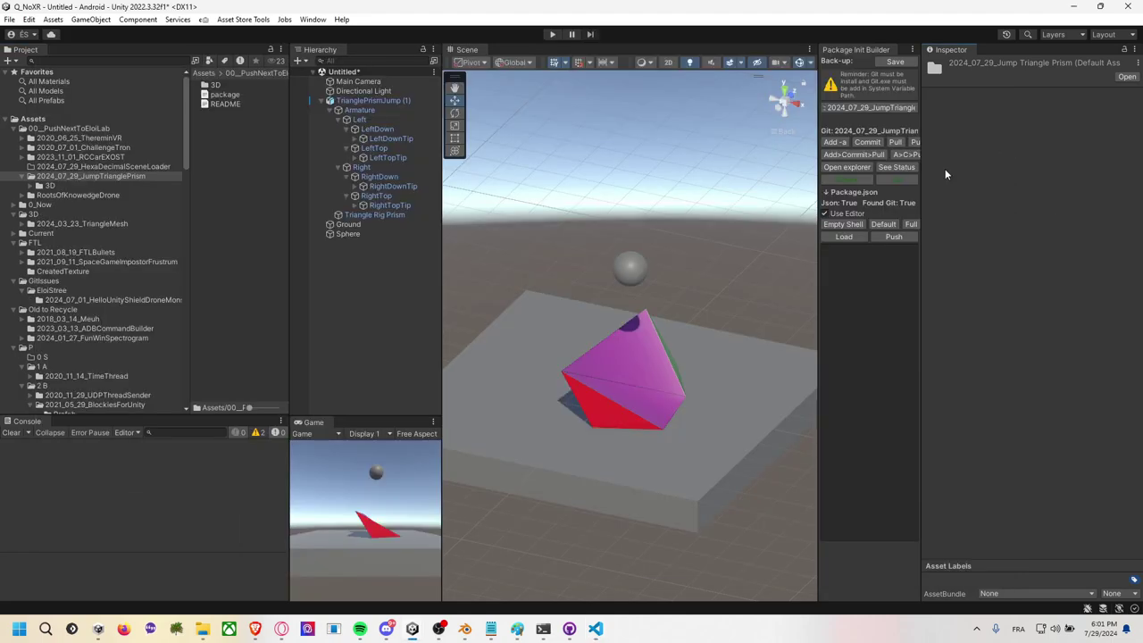
Inspect the new package file, then stage all changes with git add in the terminal.
left_click(229, 95)
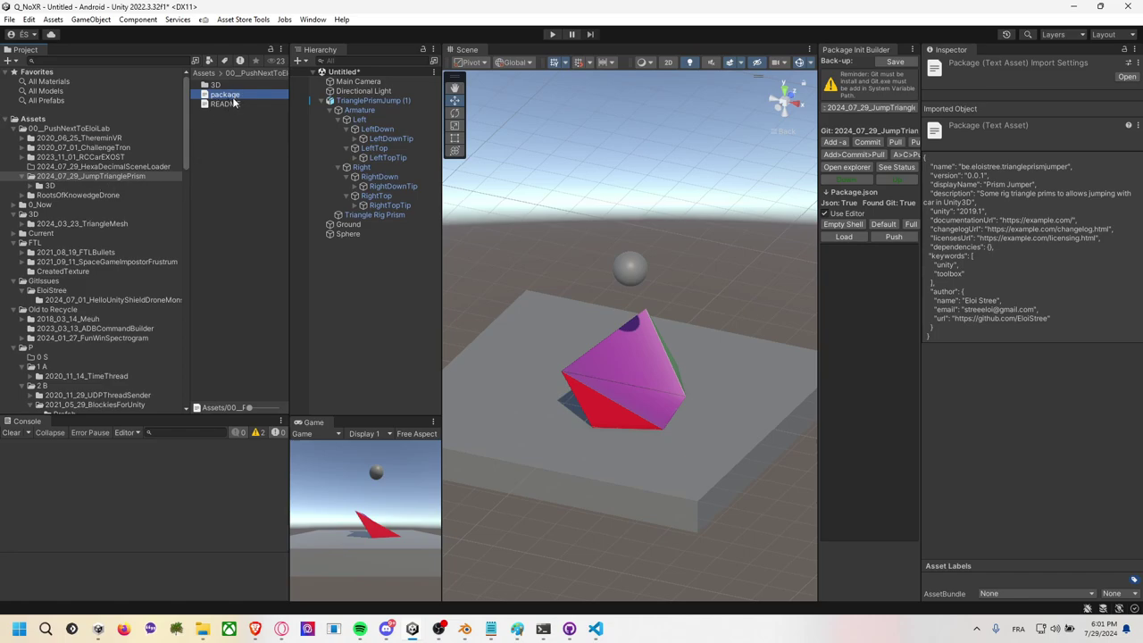
key("alt+Tab")
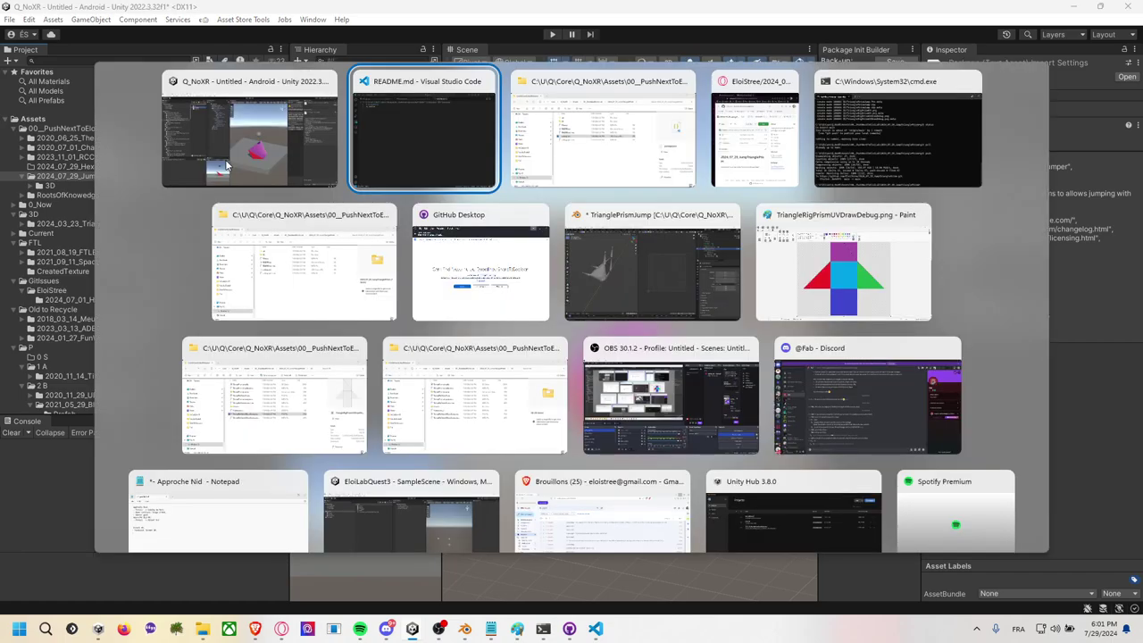
key("Tab")
key("Tab")
key("alt+Tab")
key("Tab")
key("Tab")
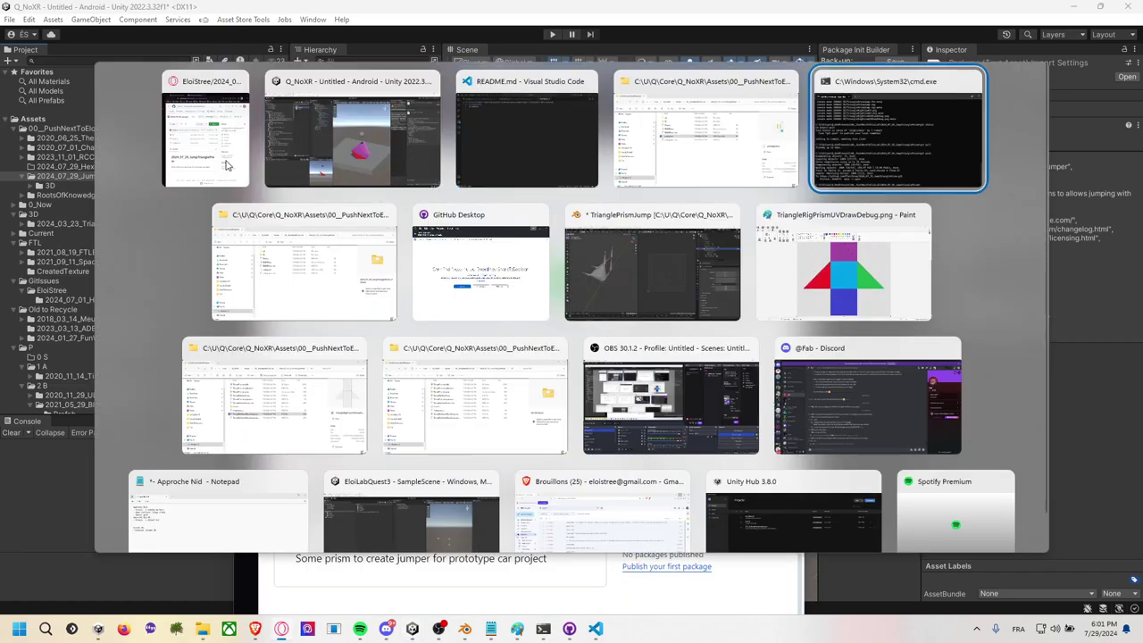
key("Up")
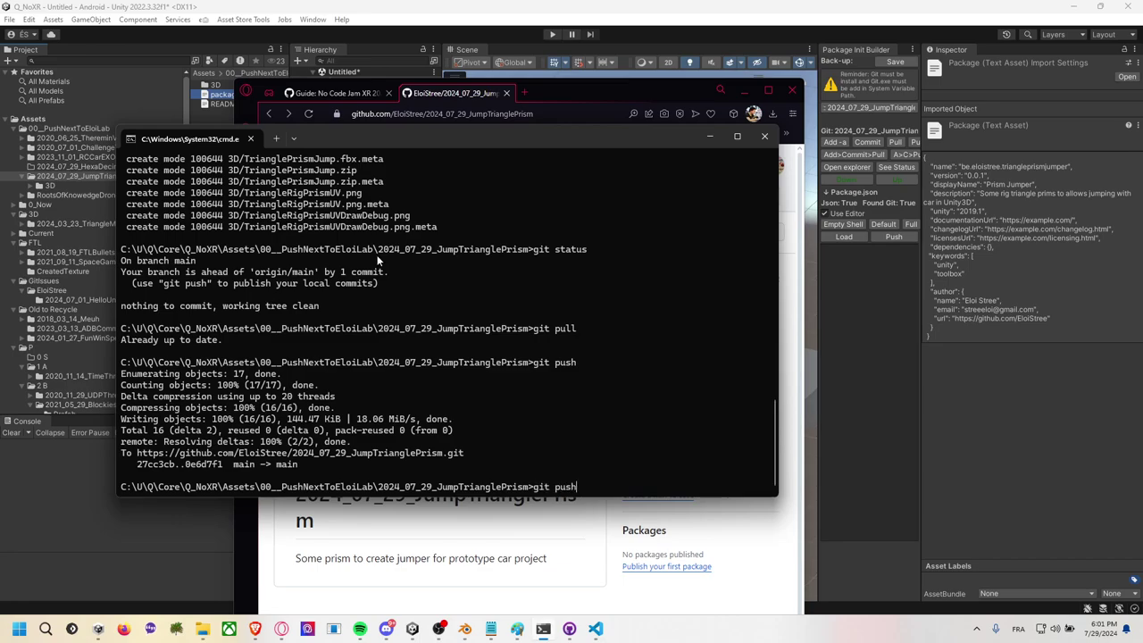
key("Up")
Commit the staged files with the message 'Add package.json'.
key("Up")
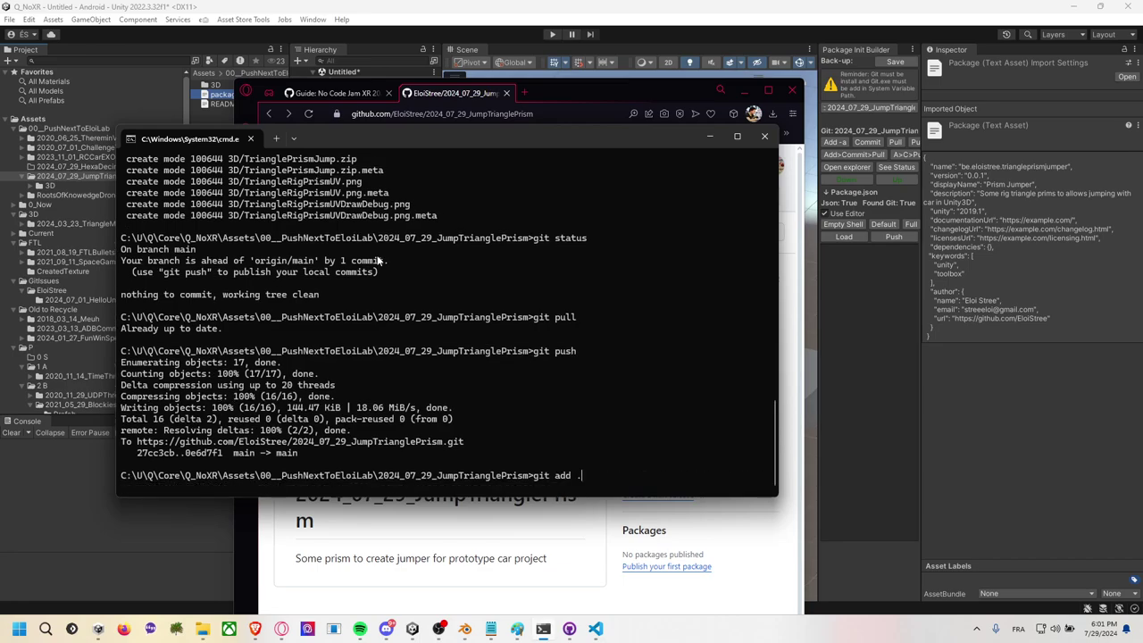
key("Return")
key("Up")
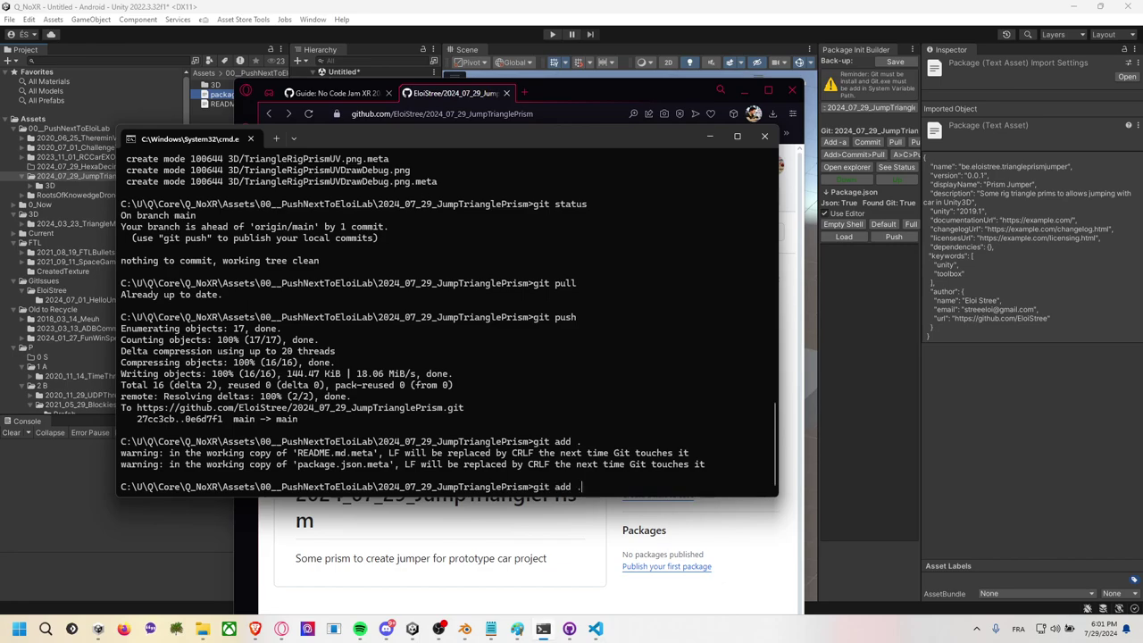
key("BackSpace")
key("BackSpace")
key("BackSpace")
key("BackSpace")
type("commit -m \"")
type("Add packag")
type("jon")
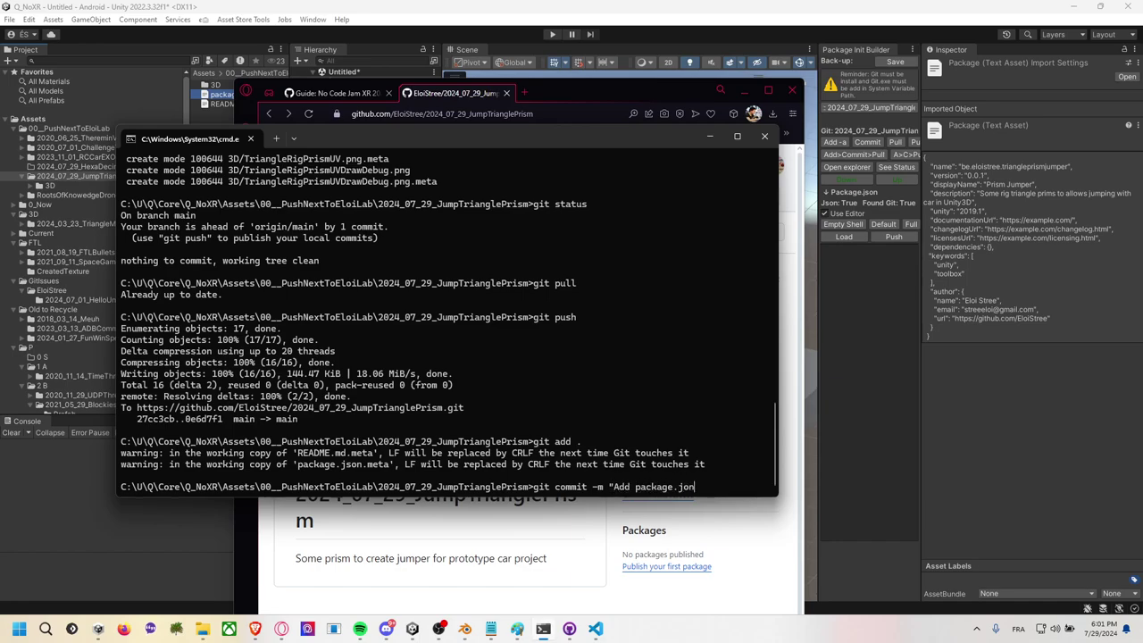
type("on\"")
key("Return")
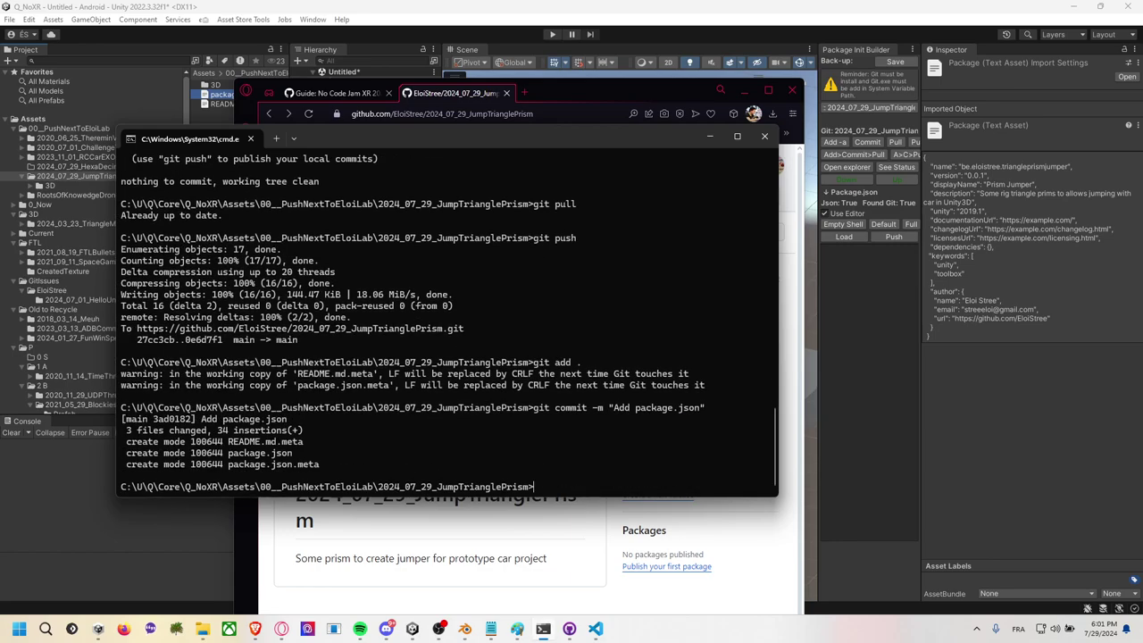
Run git pull, git push and git status so the branch matches origin/main.
type("gi tpu")
key("BackSpace")
key("BackSpace")
key("BackSpace")
key("BackSpace")
key("BackSpace")
key("BackSpace")
type("pu")
key("Return")
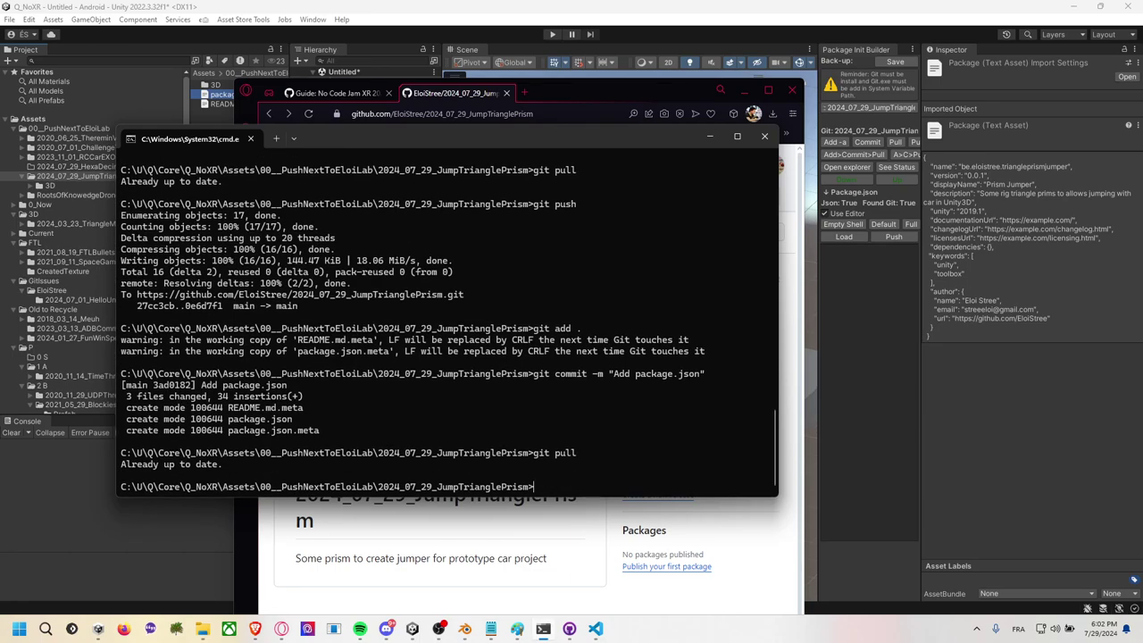
type("git pu")
type("sh")
key("Return")
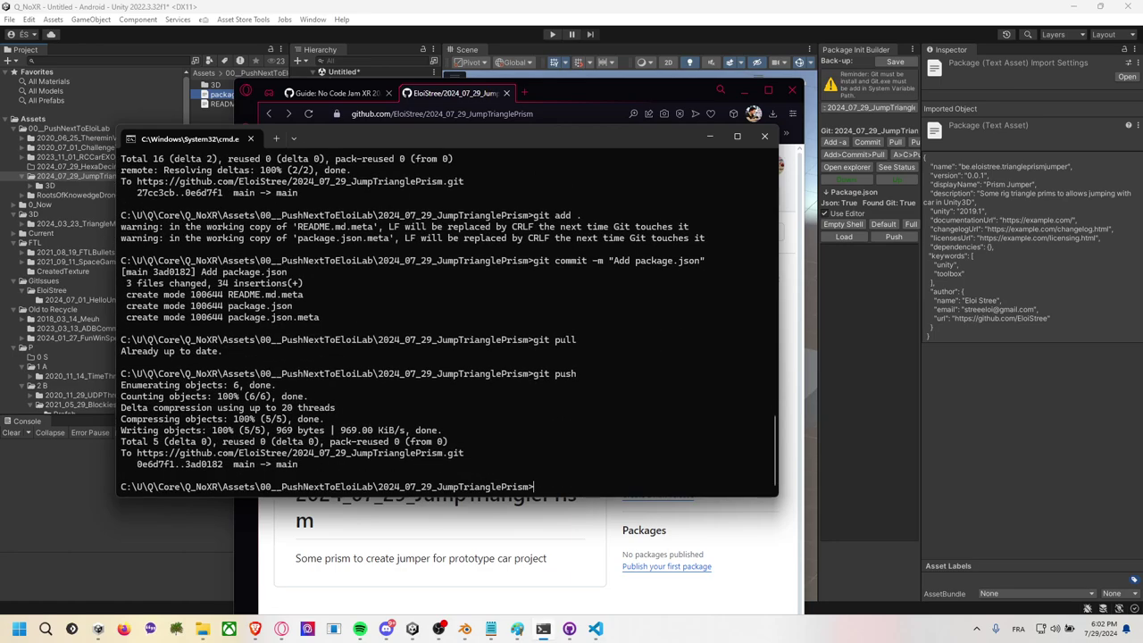
type("git status")
key("Return")
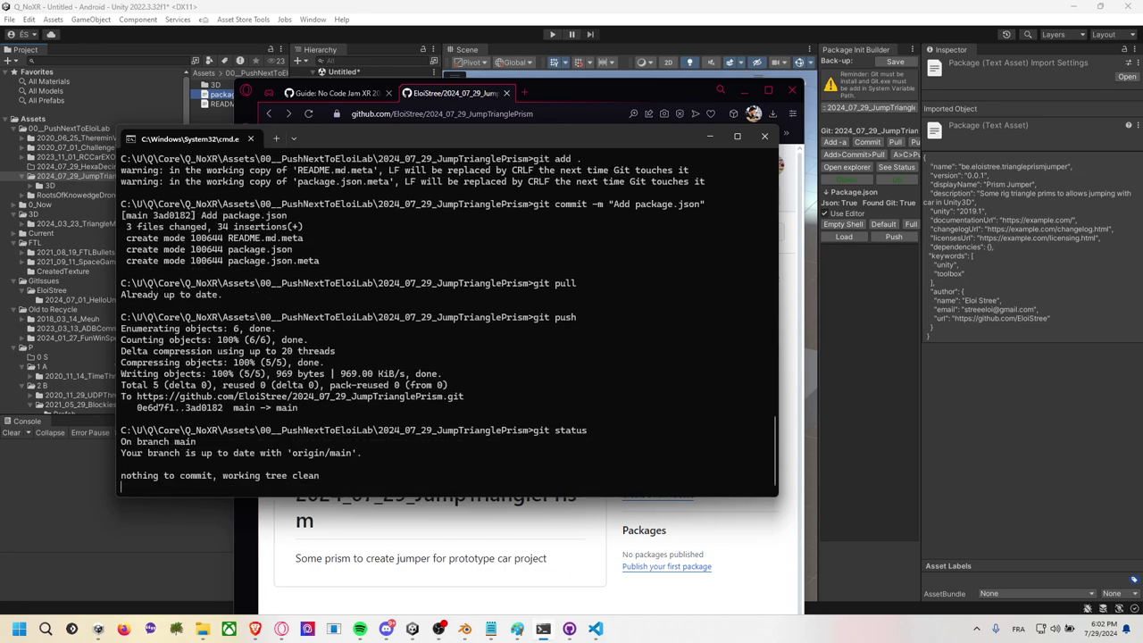
Reload the GitHub repo page to confirm package.json is online, and copy the HTTPS clone URL.
left_click(404, 502)
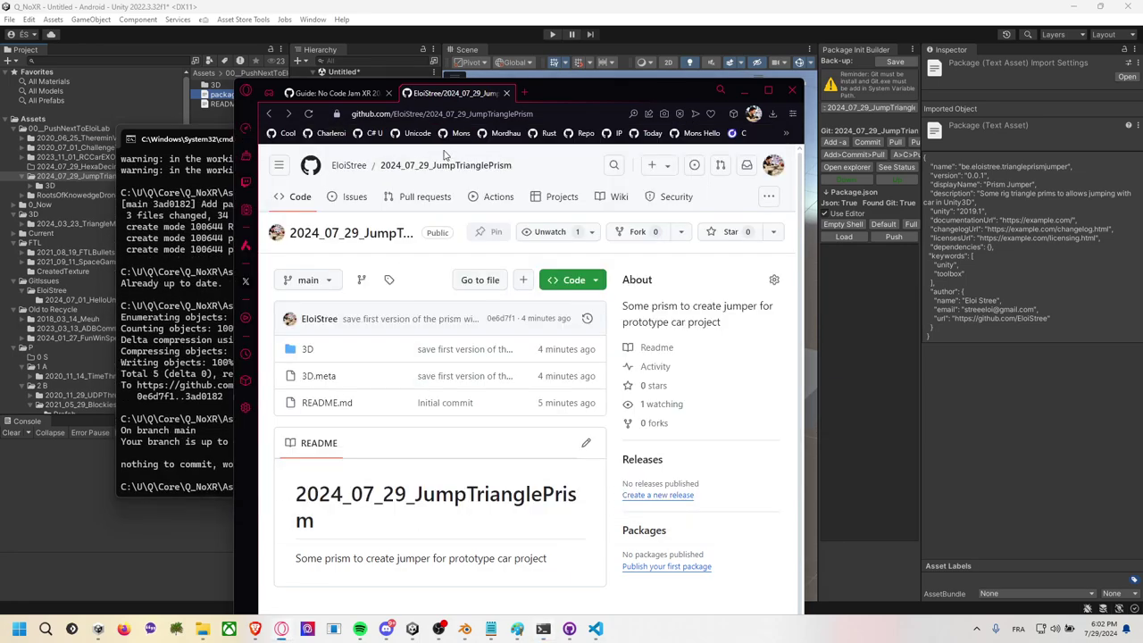
left_click(487, 116)
key("Return")
scroll(449, 407, "down", 1)
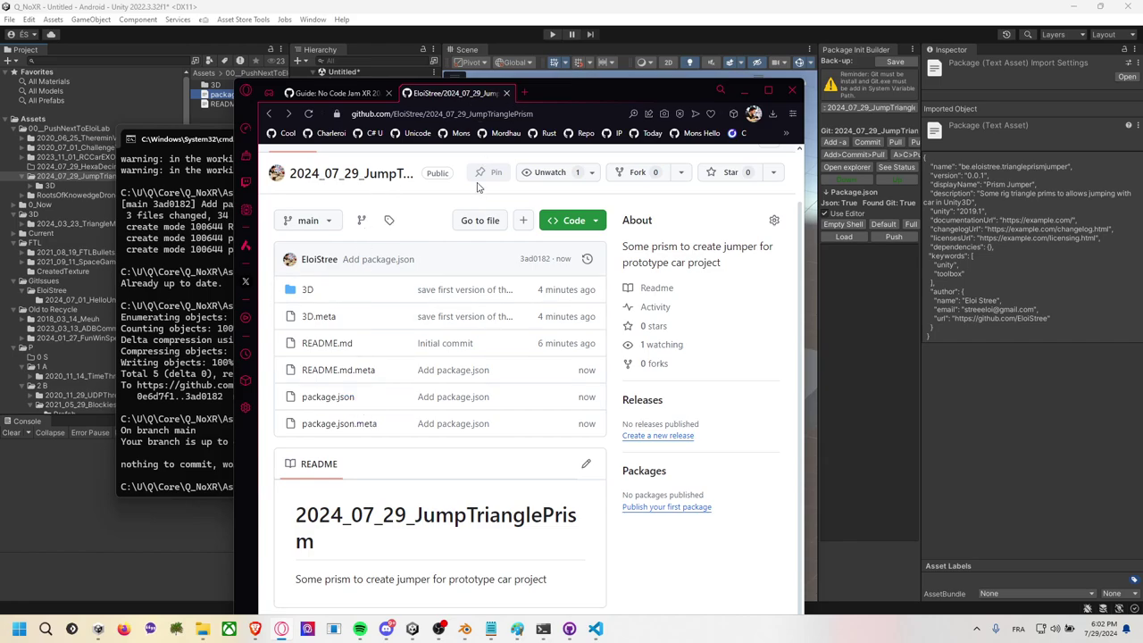
left_click(568, 225)
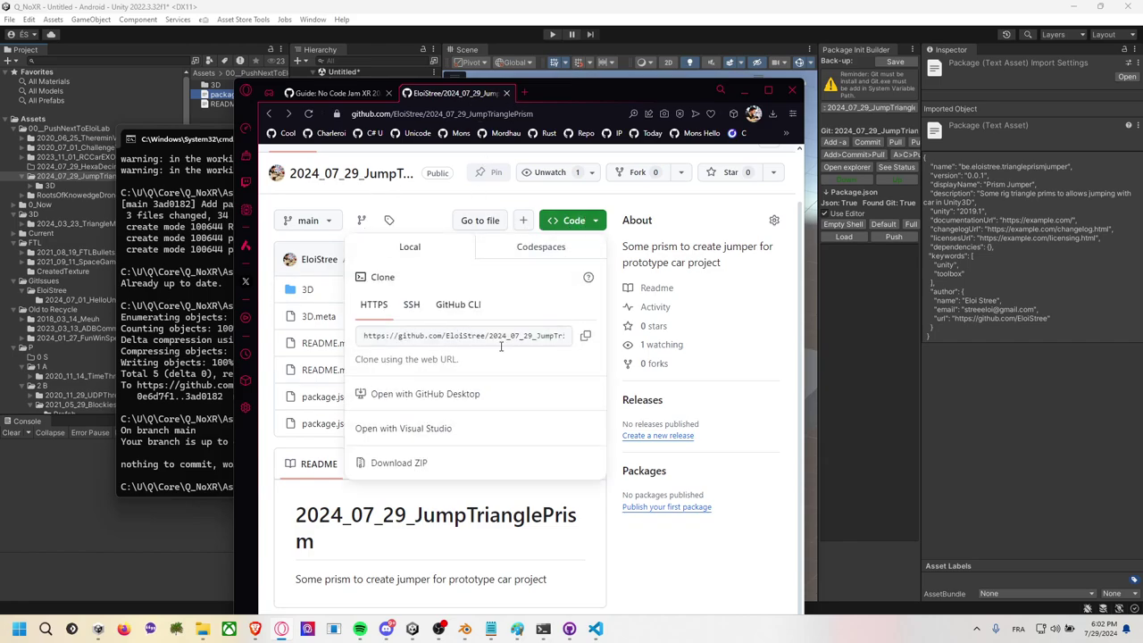
left_click(585, 335)
mouse_move(412, 633)
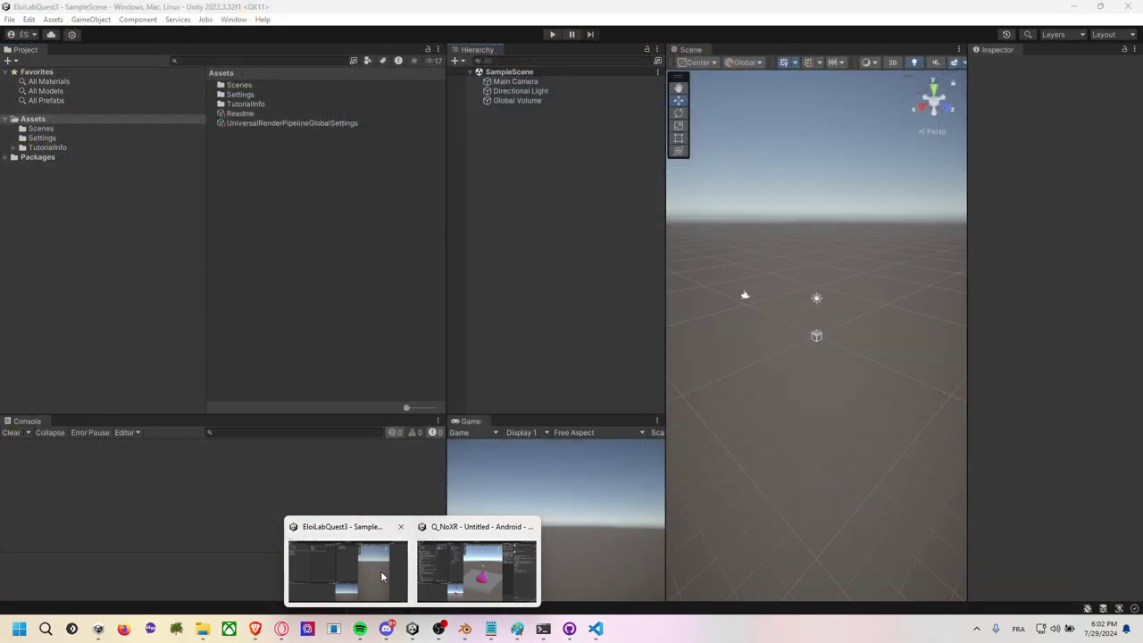
In EloiLabQuest3's Package Manager, add Prism Jumper from the copied GitHub git URL.
left_click(380, 570)
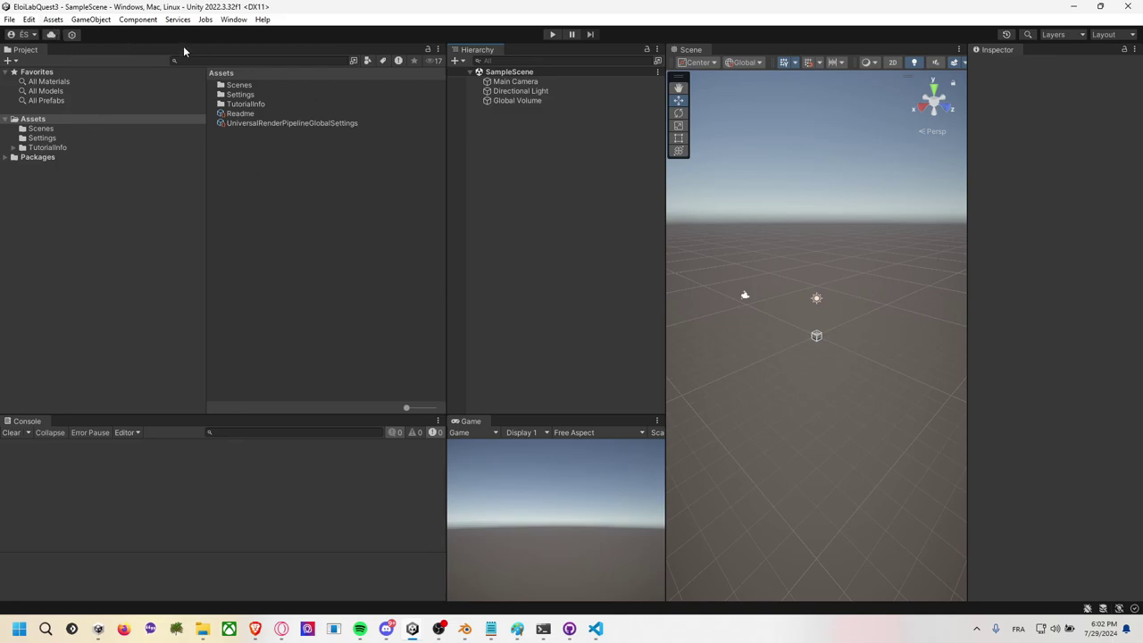
left_click(233, 19)
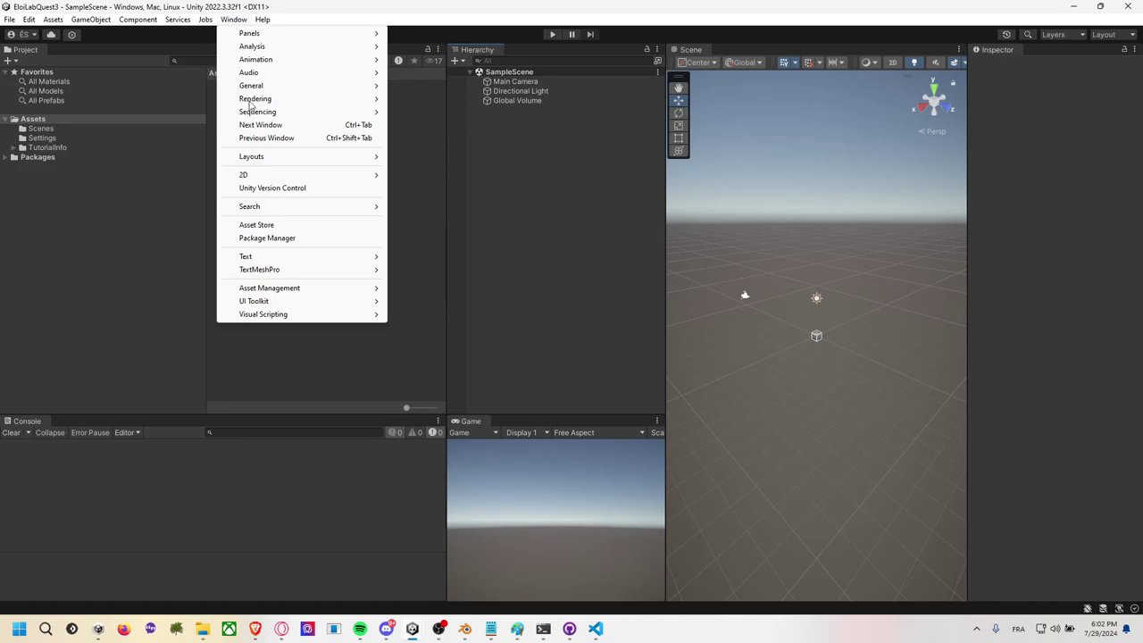
left_click(303, 240)
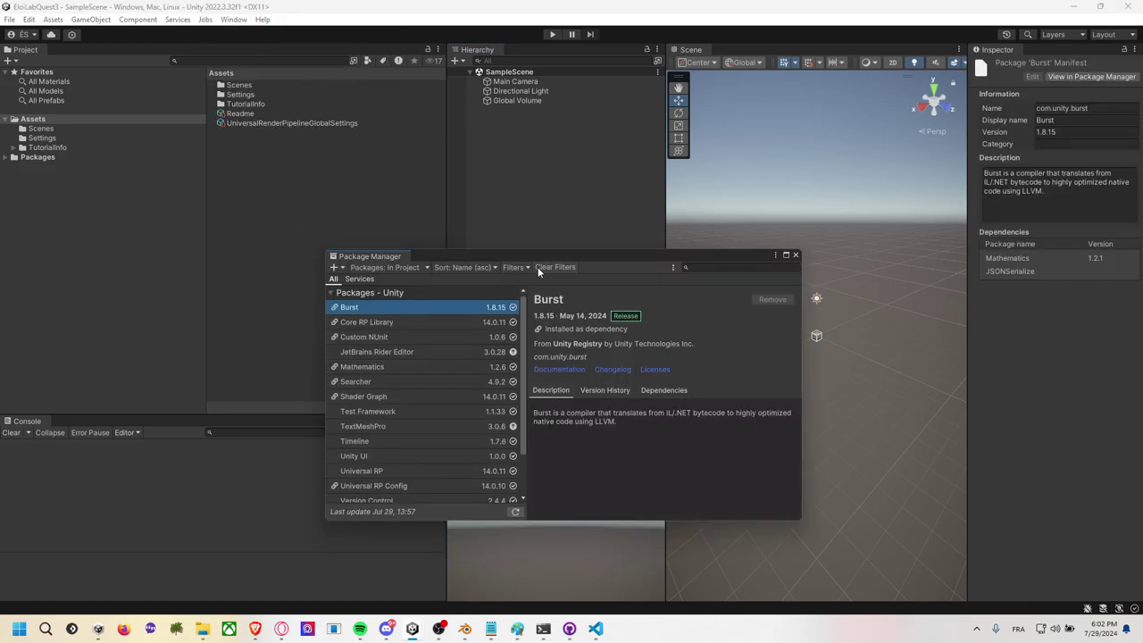
left_click_drag(554, 255, 496, 187)
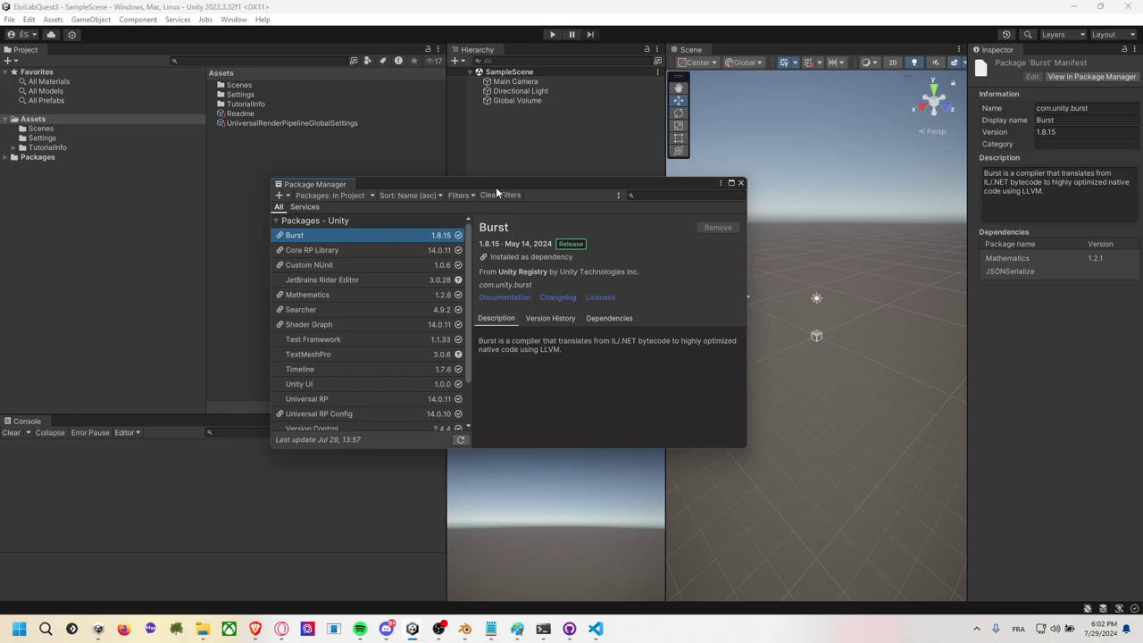
left_click(279, 196)
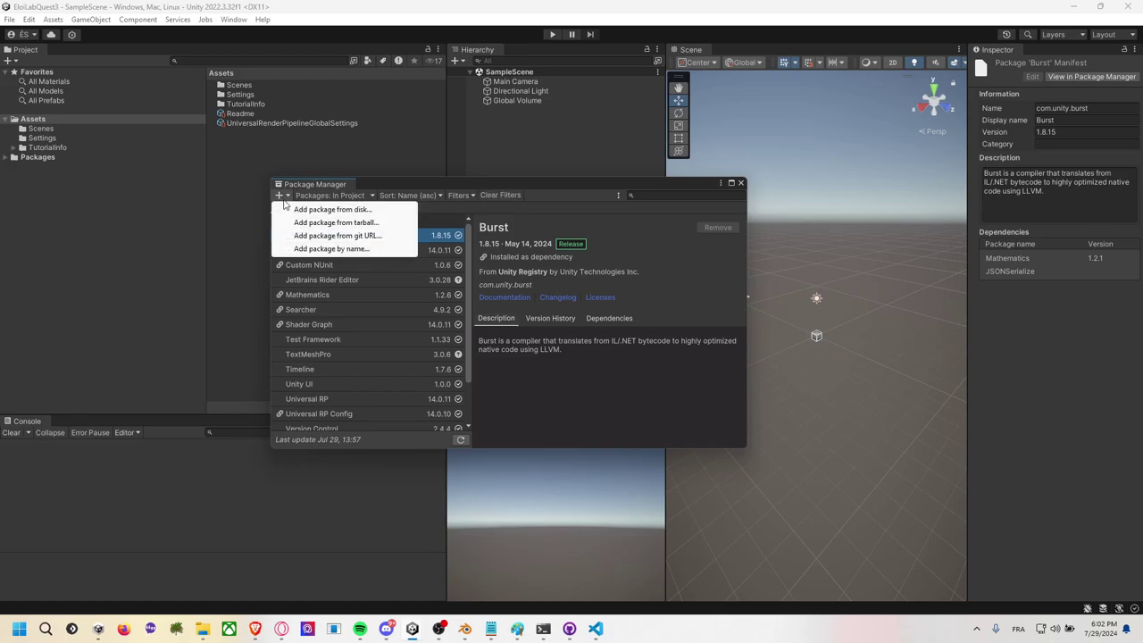
left_click(339, 239)
type("https://github.com/EloiStree/2024_07_29_JumpTrianglePrism.git")
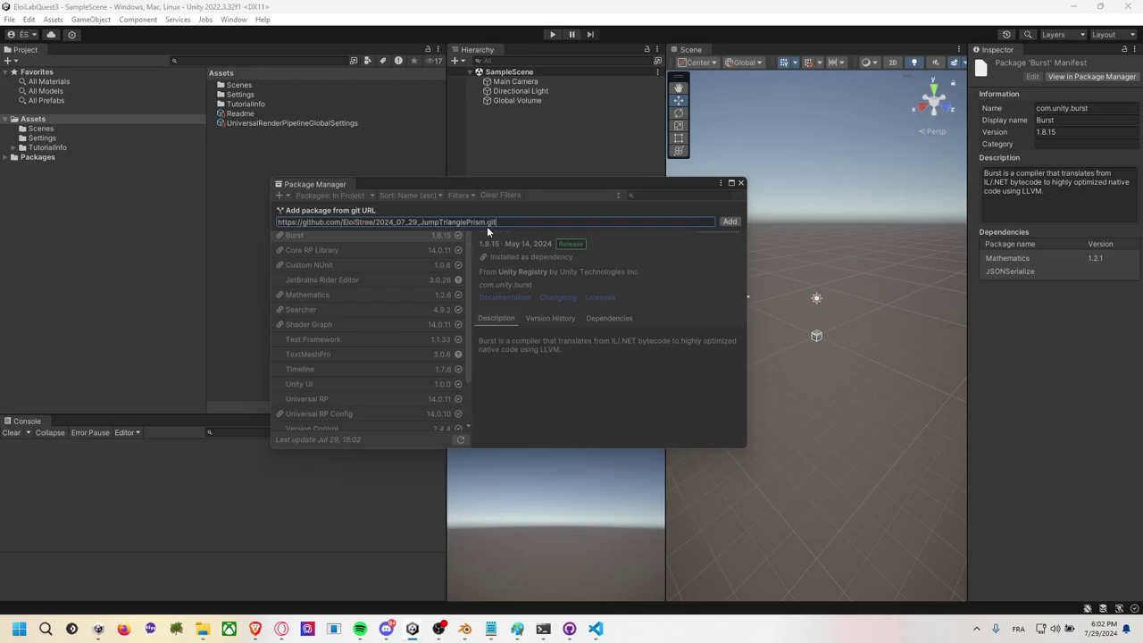
left_click(730, 222)
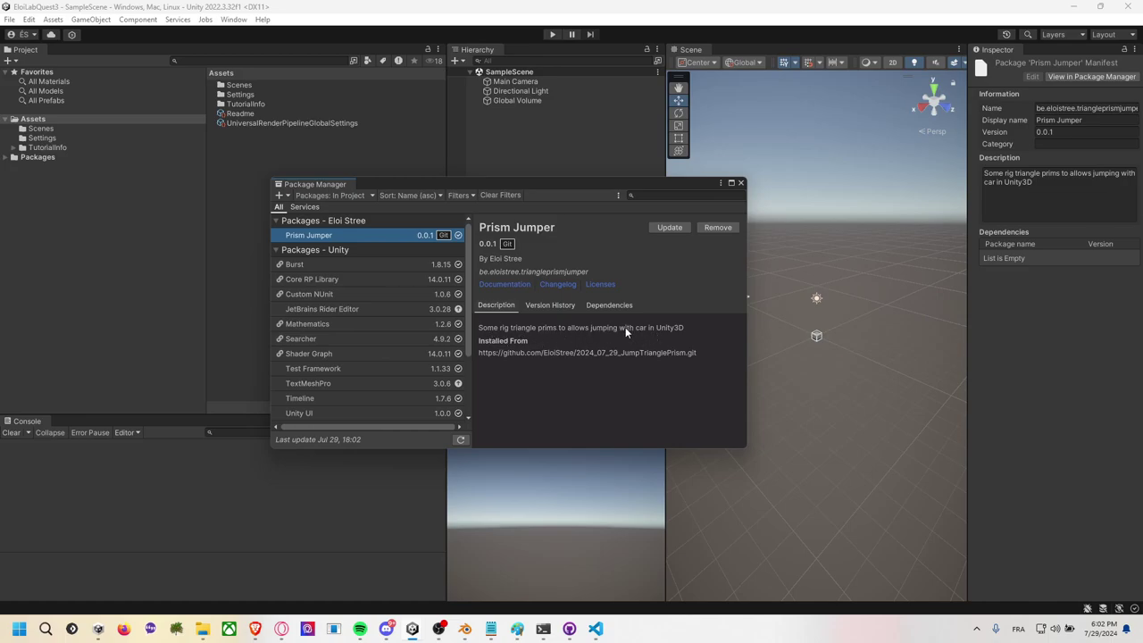
Close Package Manager and open the Prism Jumper package's 3D folder.
left_click(740, 182)
left_click(61, 157)
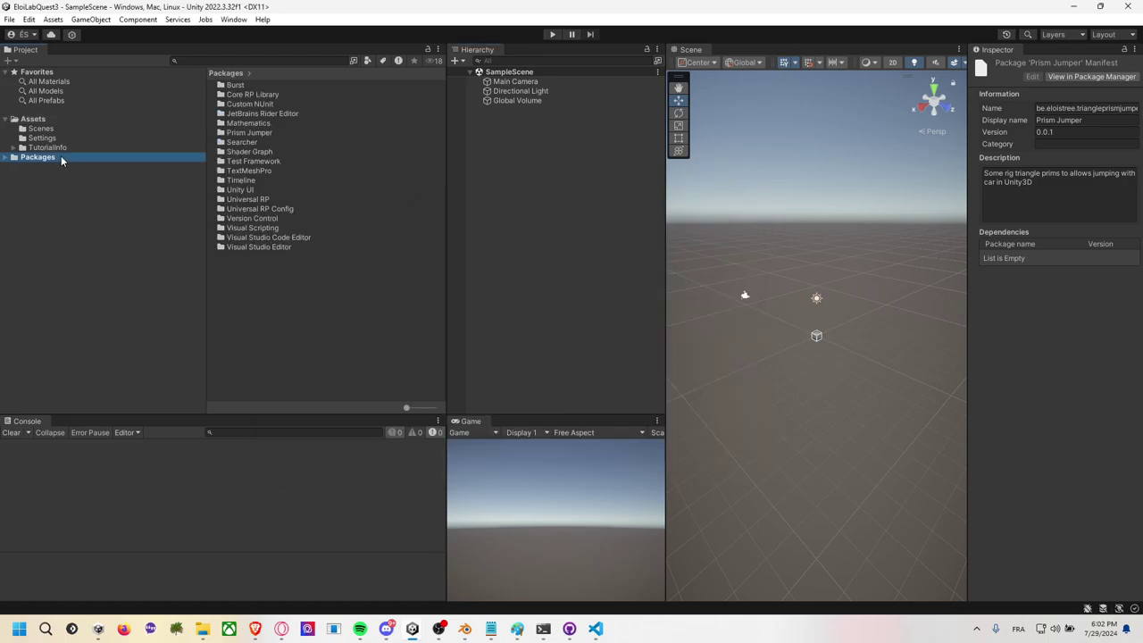
left_click(7, 157)
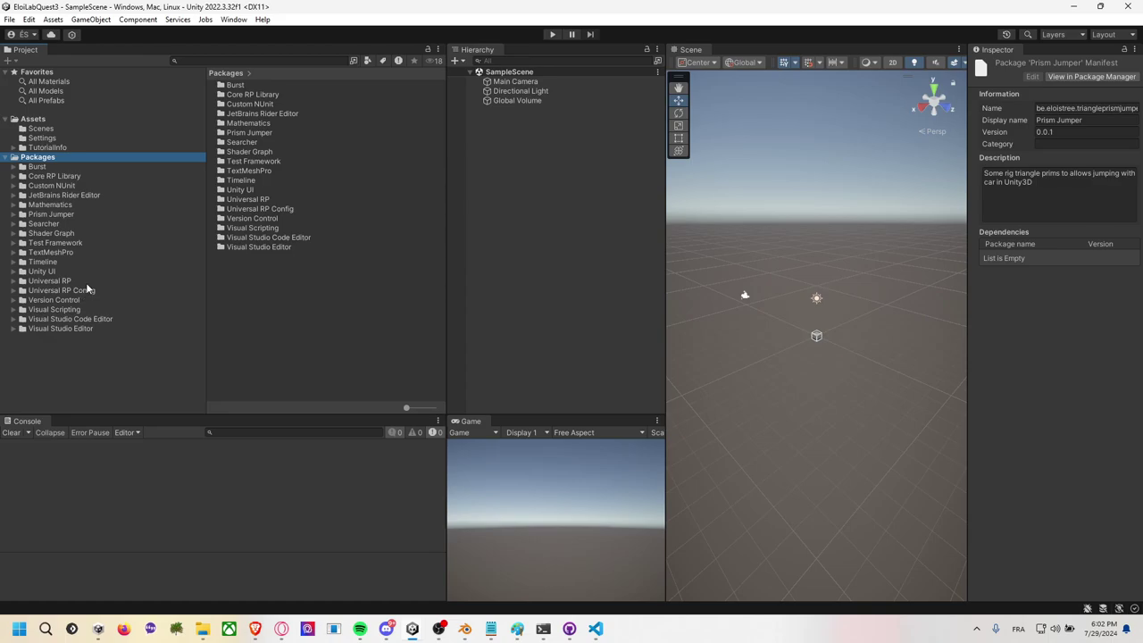
left_click(56, 217)
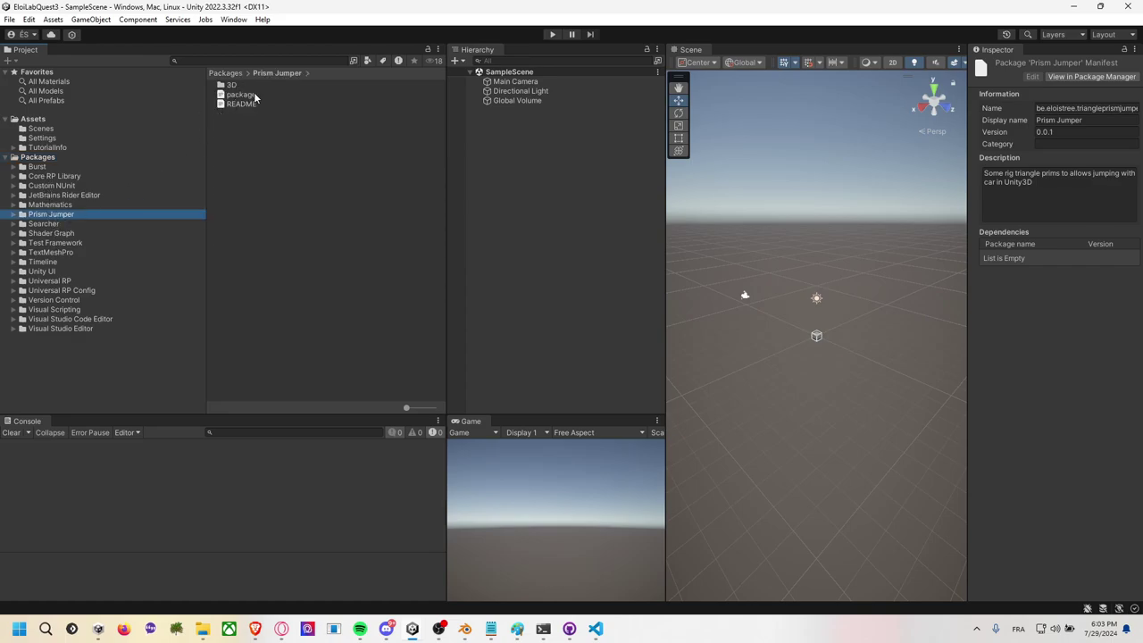
double_click(265, 86)
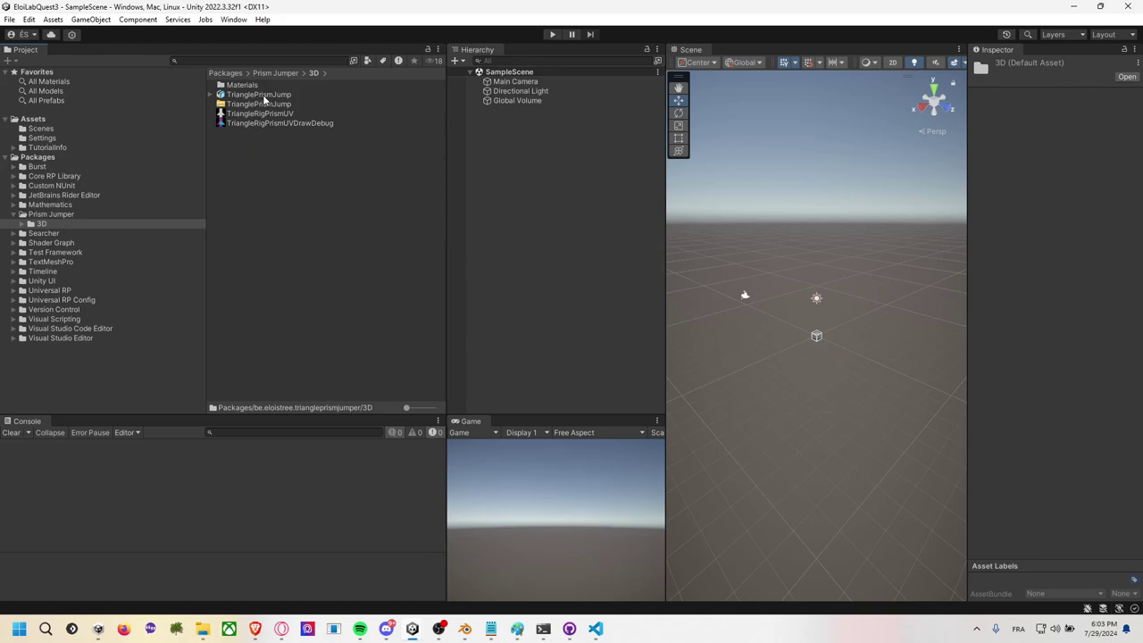
Drag TrianglePrismJump into SampleScene, expand it, then switch back to Q_NoXR.
left_click_drag(258, 95, 553, 217)
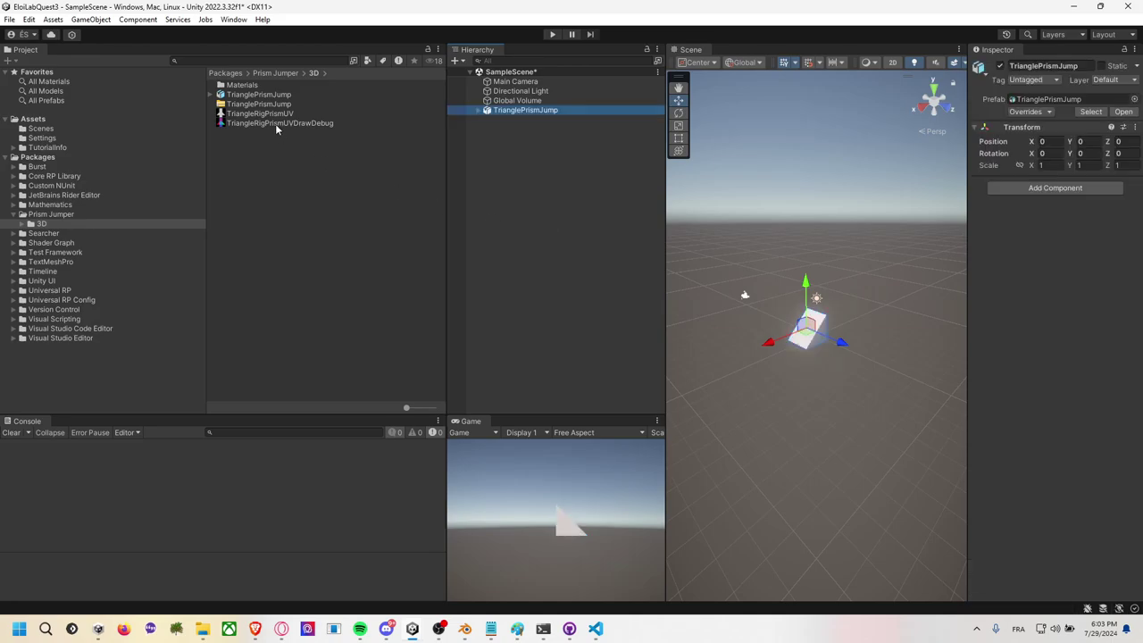
left_click(523, 111)
left_click(480, 110)
mouse_move(282, 125)
left_mouse_down()
mouse_move(532, 131)
mouse_move(525, 169)
left_mouse_up()
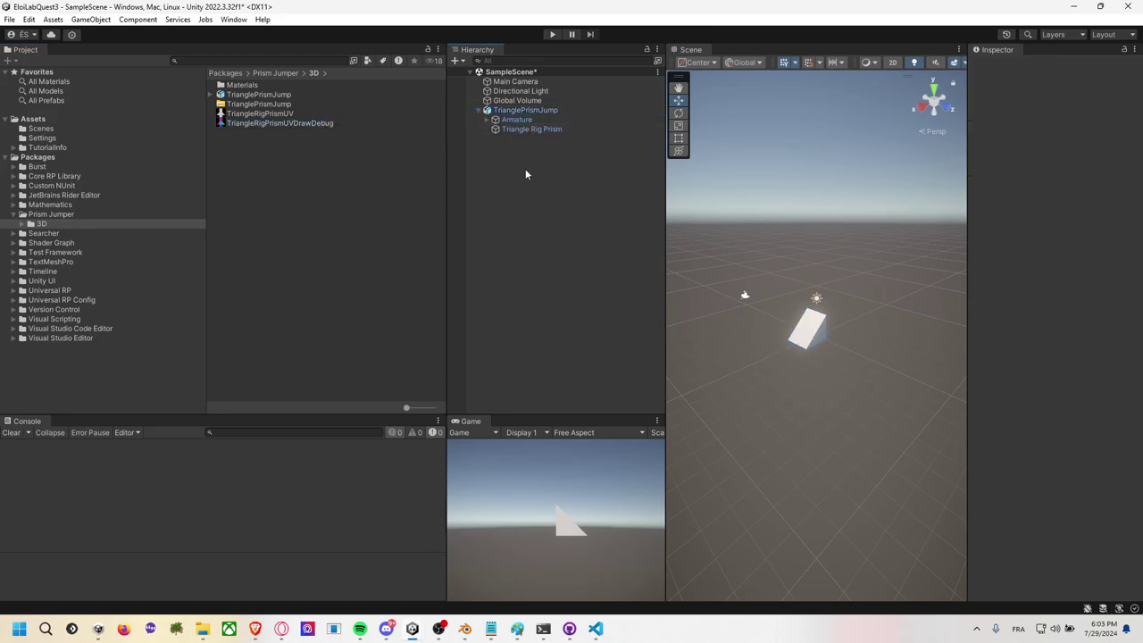
key("alt+Tab")
key("Tab")
key("Tab")
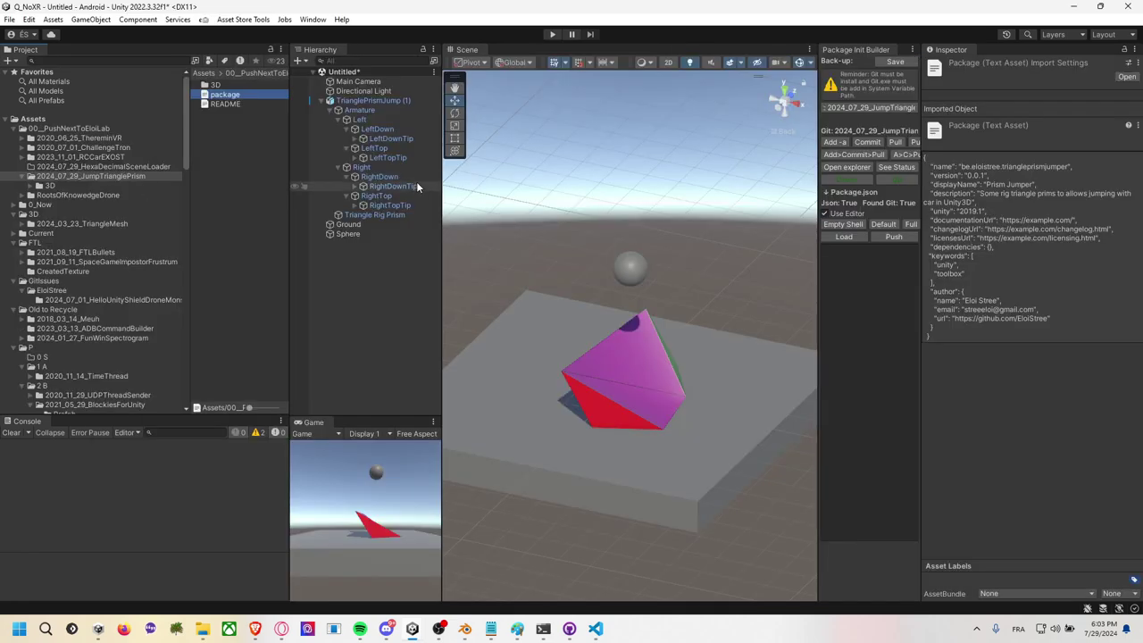
Wrap TrianglePrismJump (1) in a new empty parent GameObject.
left_click(374, 101)
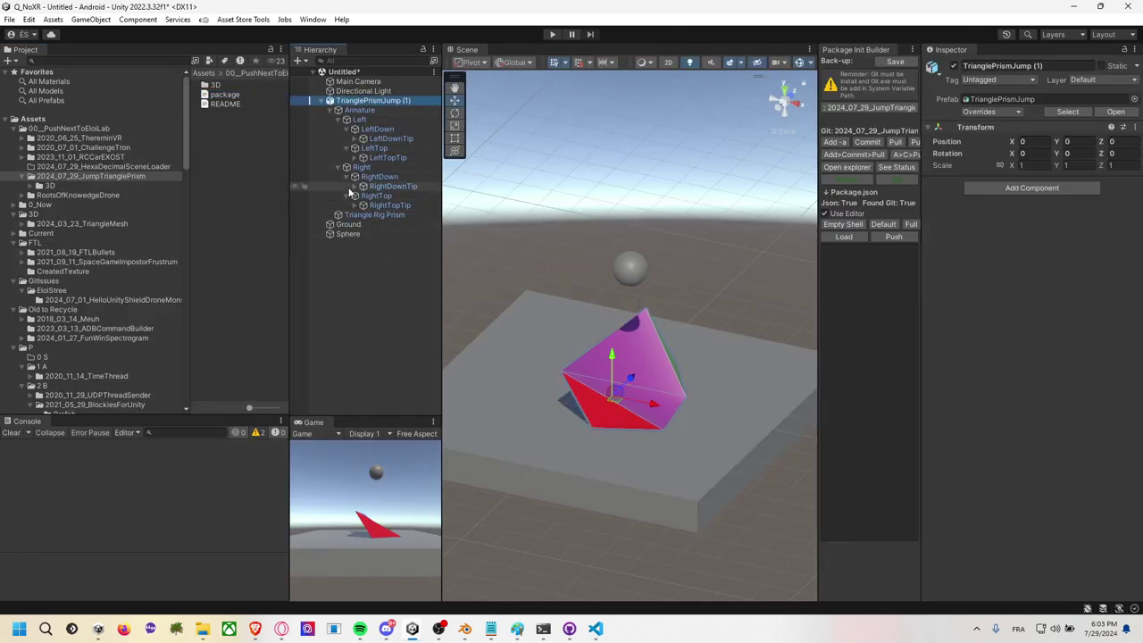
right_click(375, 102)
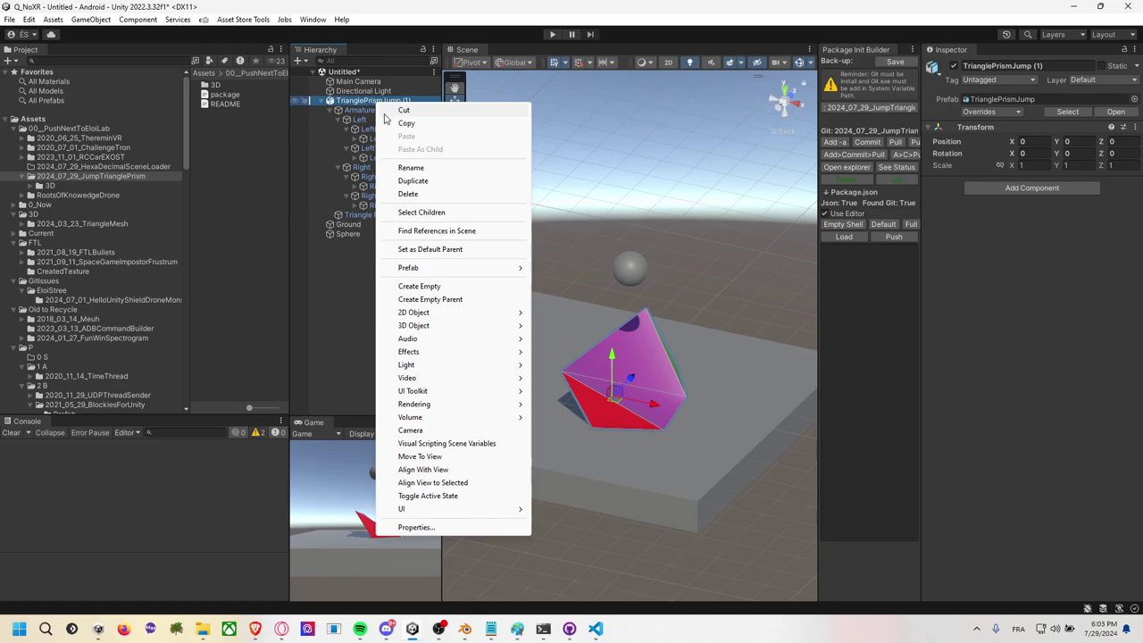
left_click(465, 300)
Rename the new parent object to 'Prism Jump Example'.
left_click(379, 110)
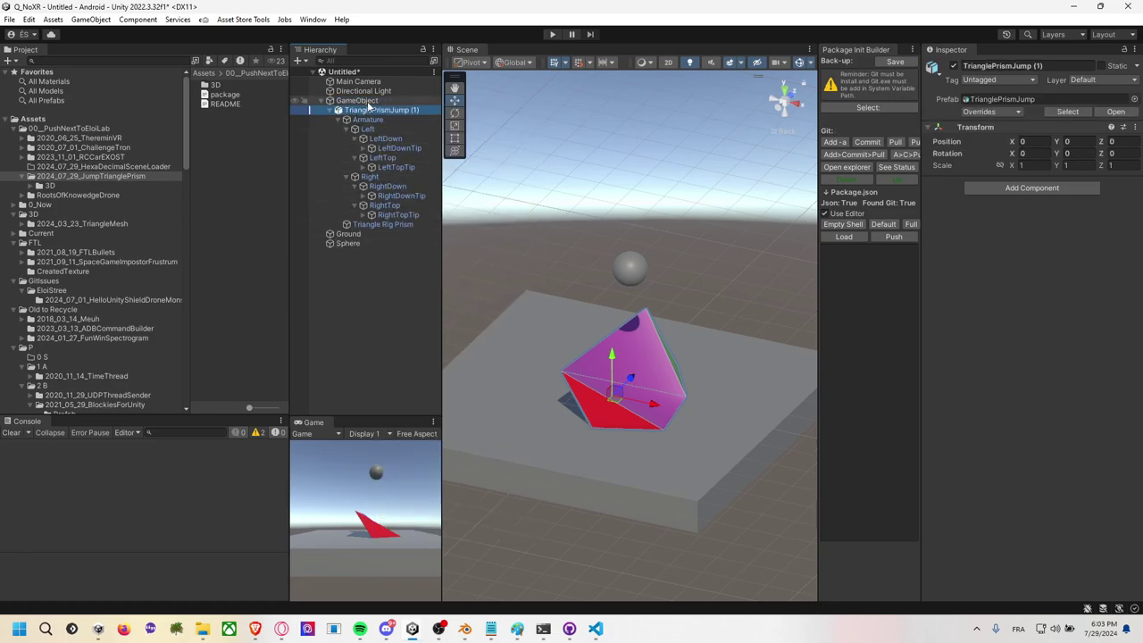
left_click(358, 101)
left_click(359, 101)
type("Prism")
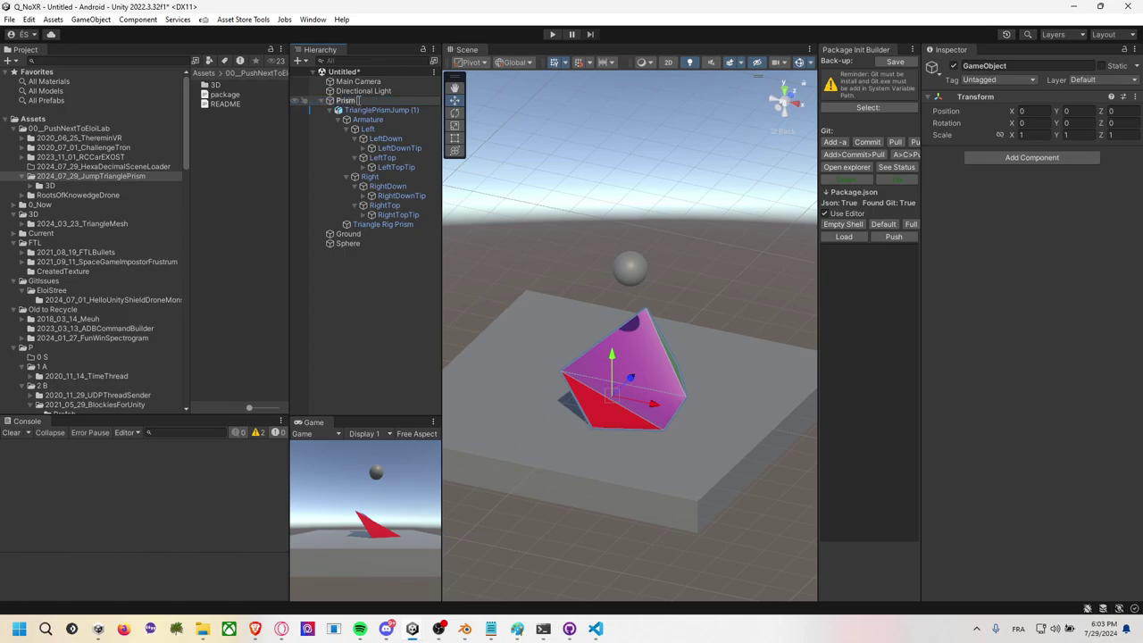
type(" Jump E")
type("am")
key("BackSpace")
key("BackSpace")
key("BackSpace")
type("Exam")
key("Return")
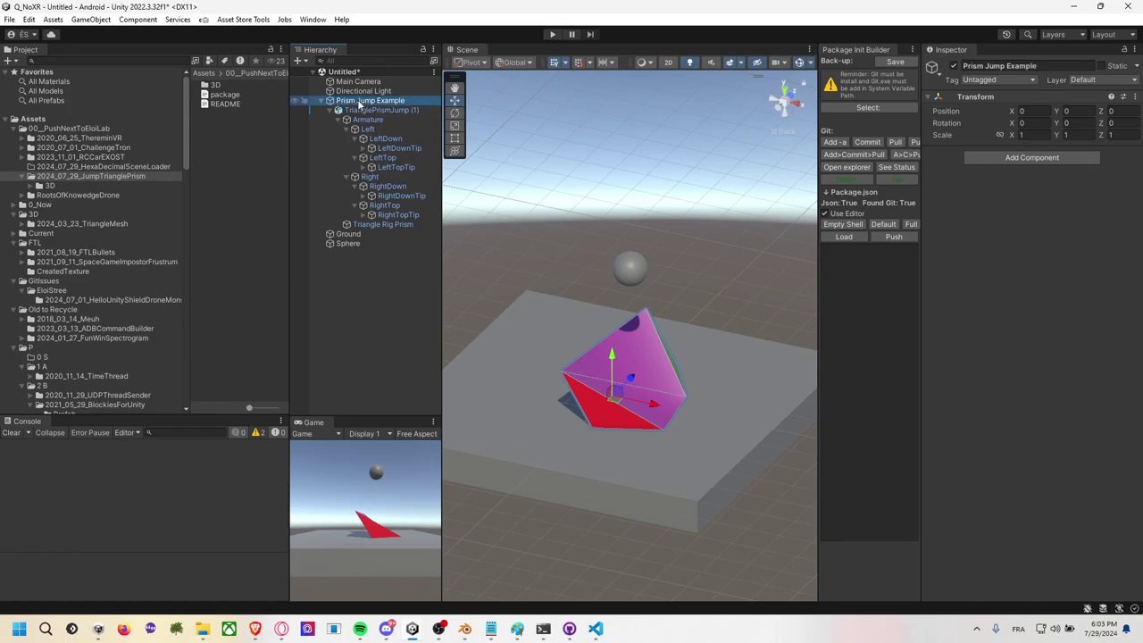
Create a new folder named Prefab in the Project window.
right_click(241, 153)
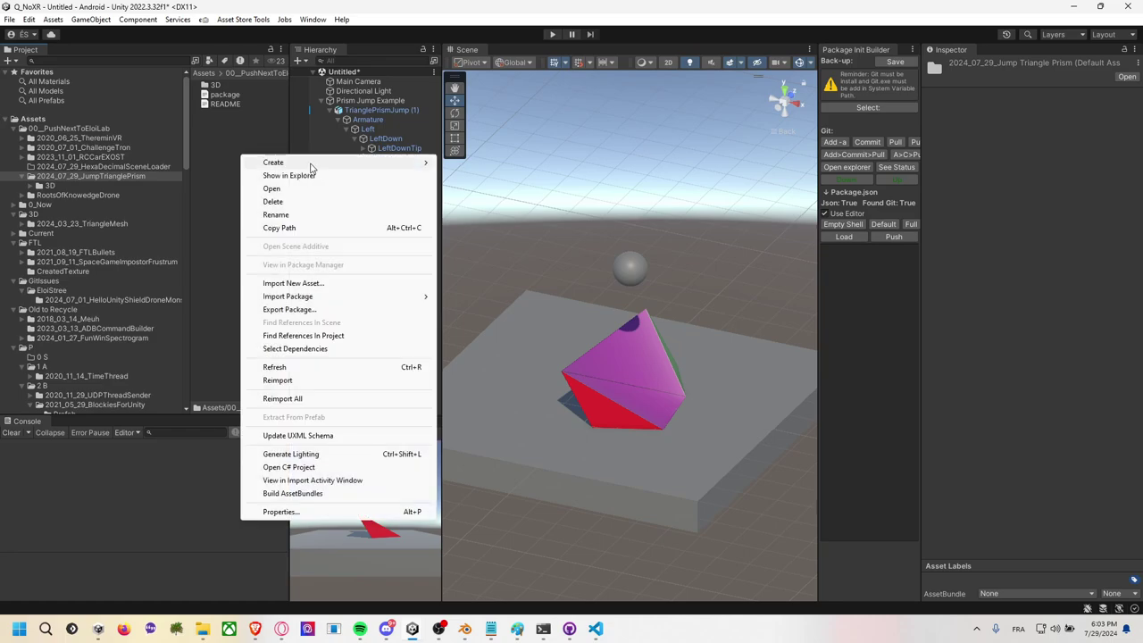
mouse_move(335, 167)
left_click(489, 61)
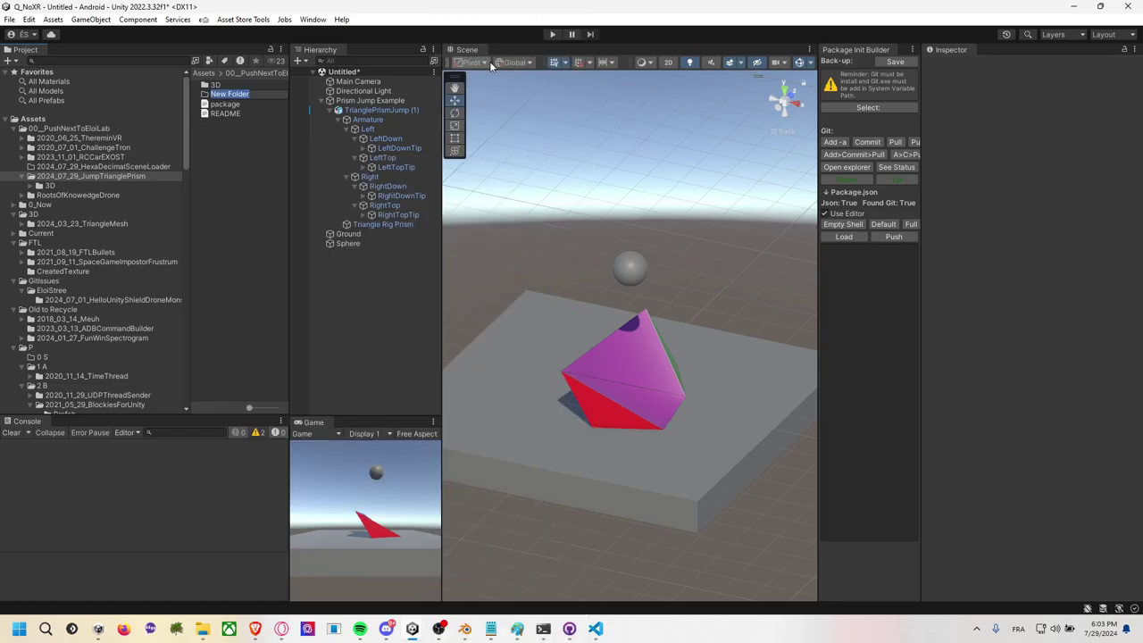
type("Prefab")
key("Return")
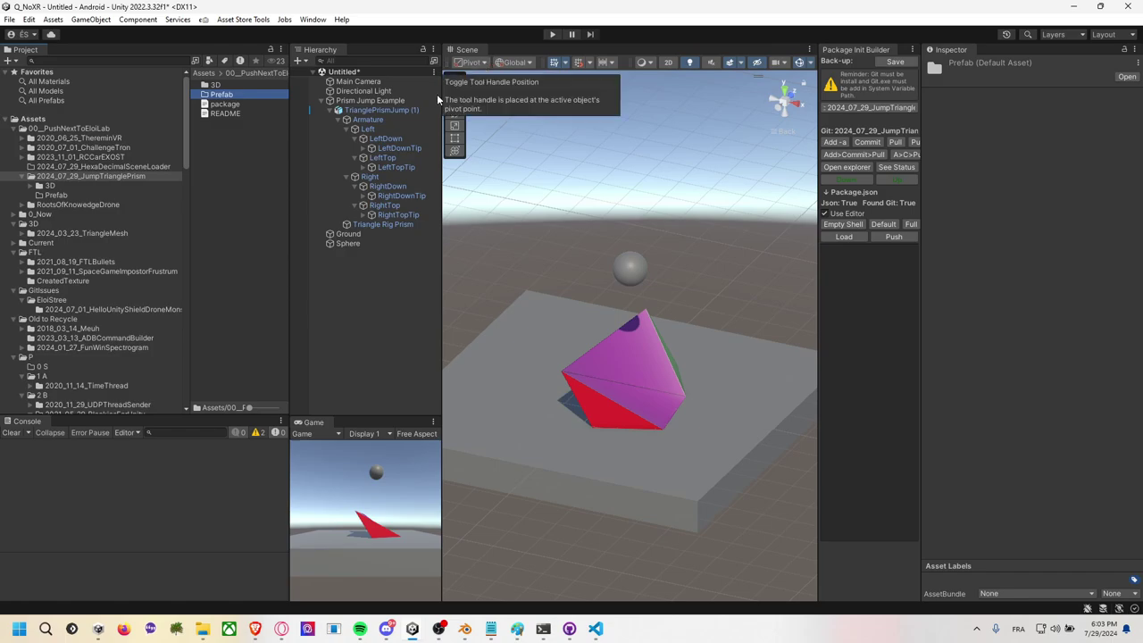
Save Prism Jump Example as a prefab in Prefab and keep a second instance at the origin.
mouse_move(258, 102)
left_mouse_down()
mouse_move(245, 95)
mouse_move(367, 268)
left_mouse_up()
left_click_drag(630, 378, 700, 278)
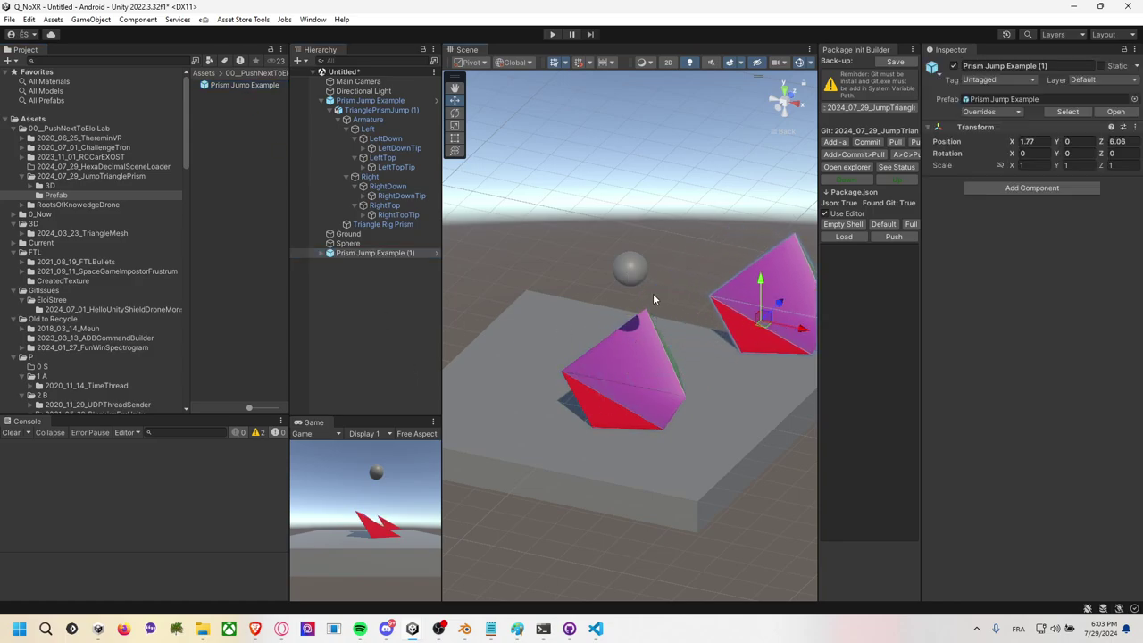
key("ctrl+z")
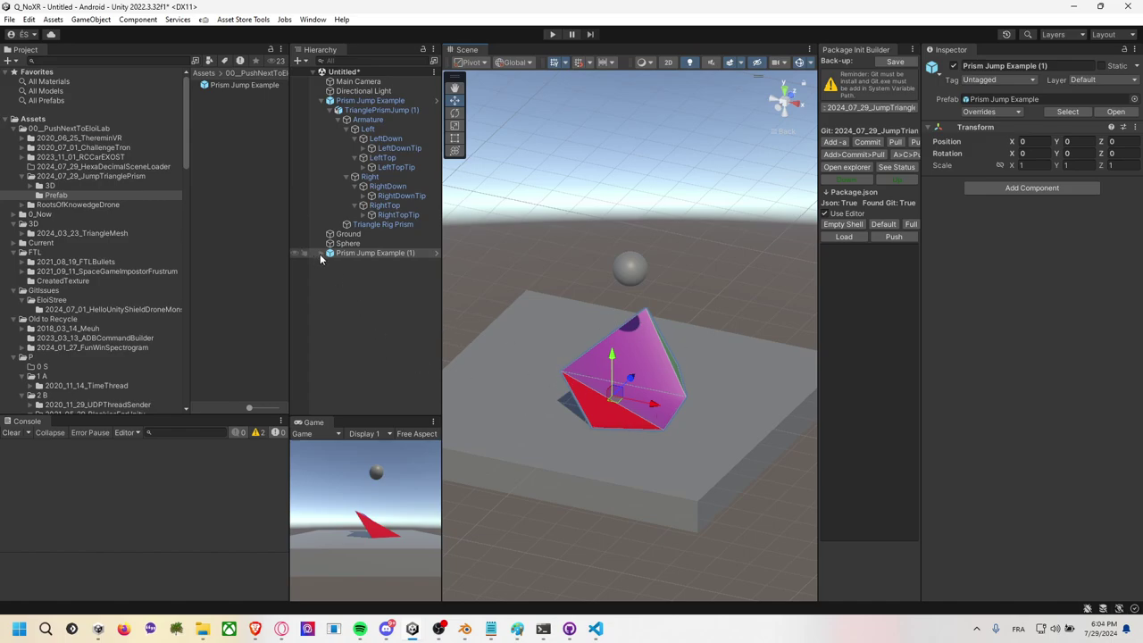
left_click(350, 331)
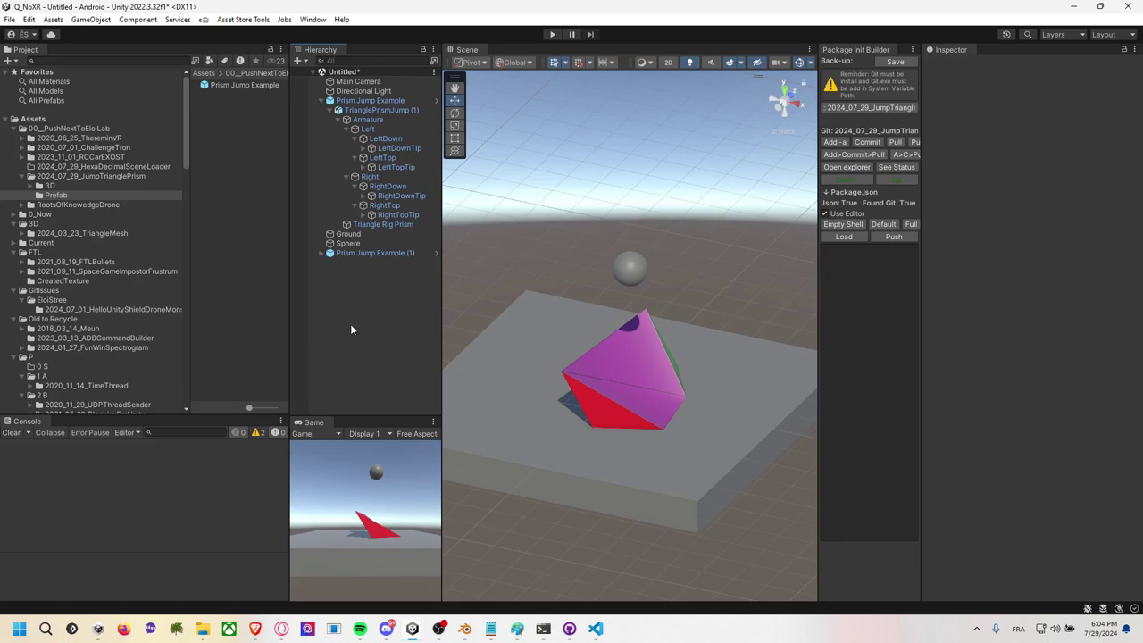
left_click(88, 186)
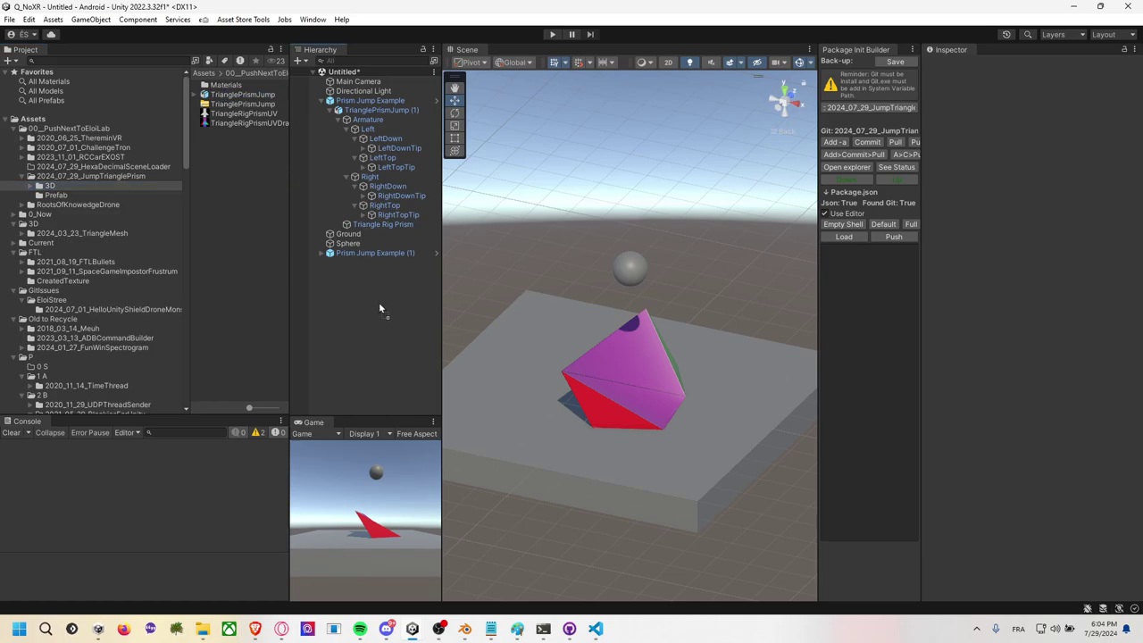
Place a second TrianglePrismJump beside the magenta prism and apply the TriangleRigPrismUV texture to it.
left_click_drag(223, 98, 645, 294)
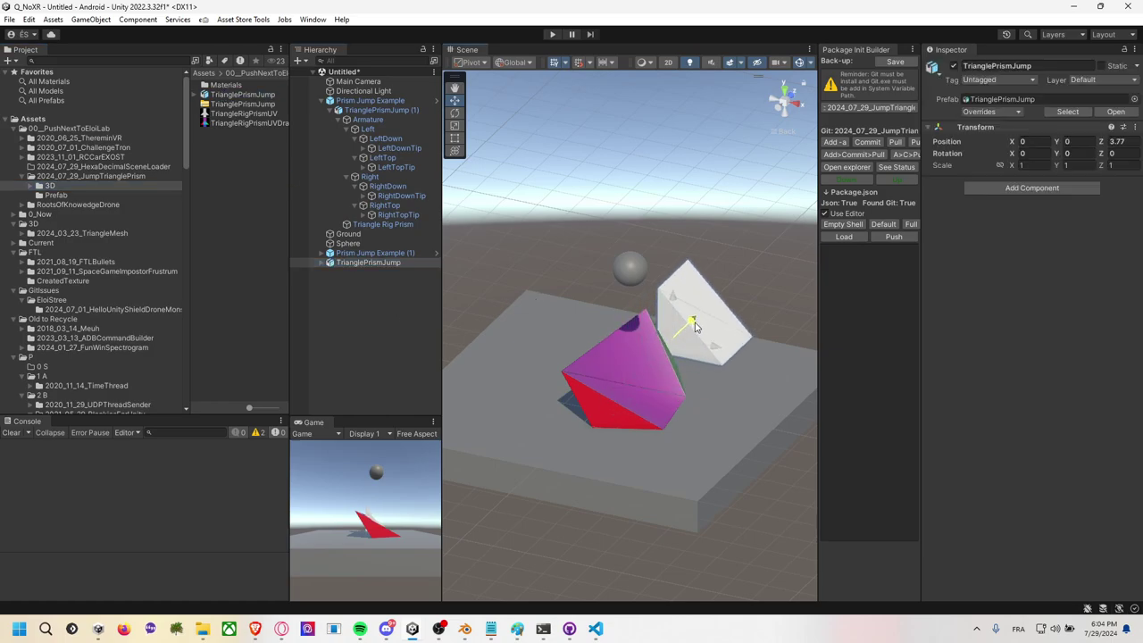
left_click_drag(631, 366, 706, 295)
middle_click_drag(728, 246, 639, 265)
left_click_drag(243, 114, 598, 329)
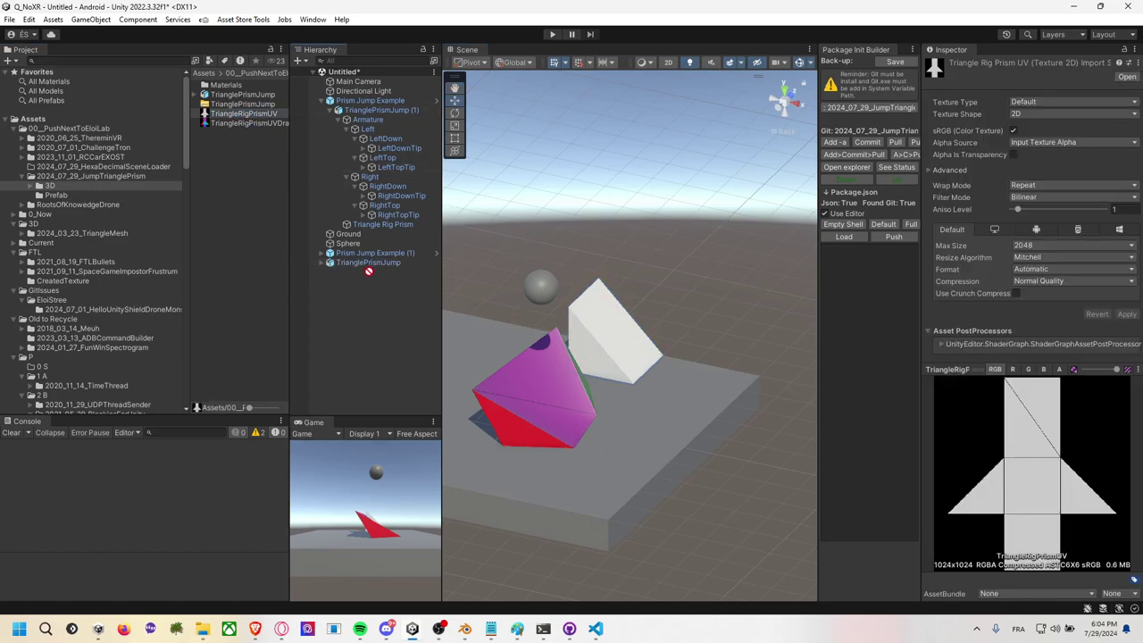
left_click(322, 263)
left_click_drag(384, 286, 382, 281)
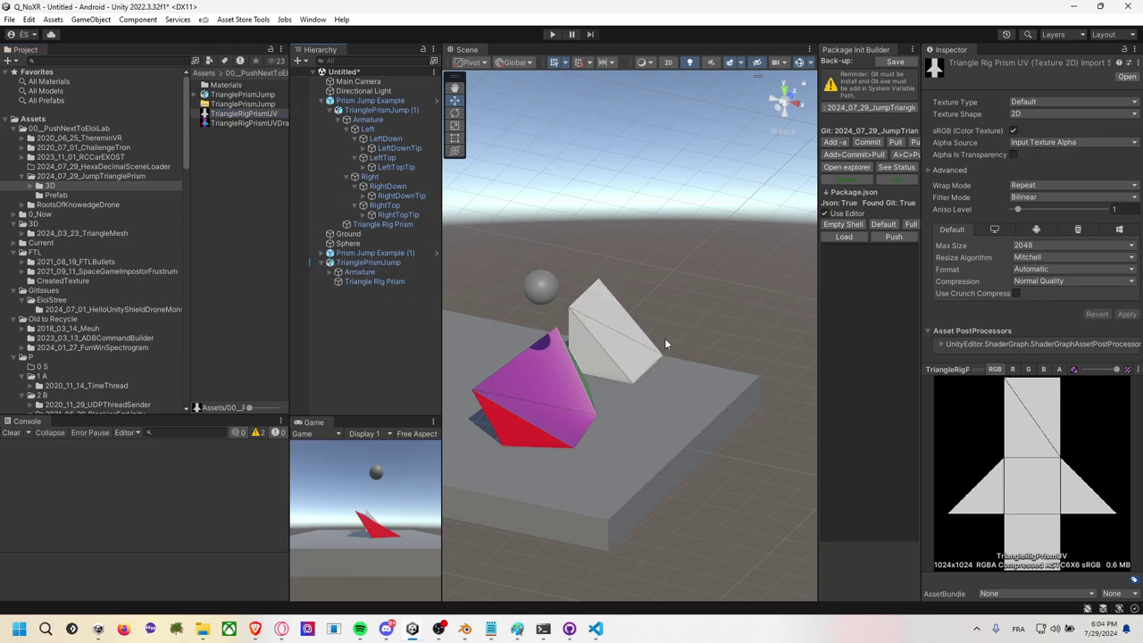
left_click(246, 162)
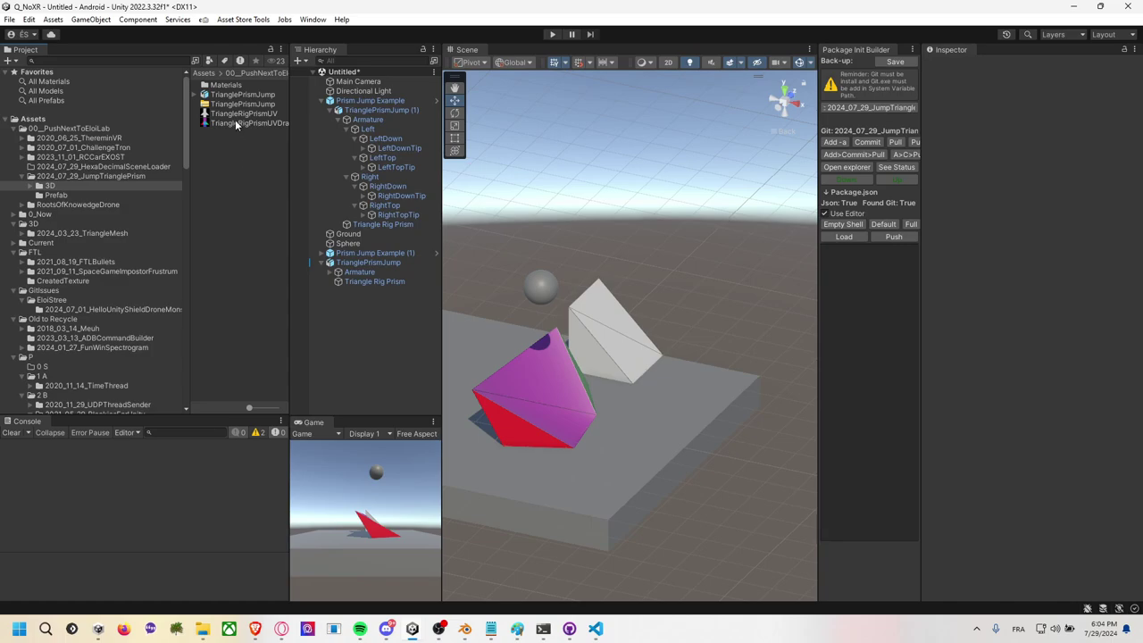
Wrap the white TrianglePrismJump in a new empty parent GameObject.
left_click(375, 265)
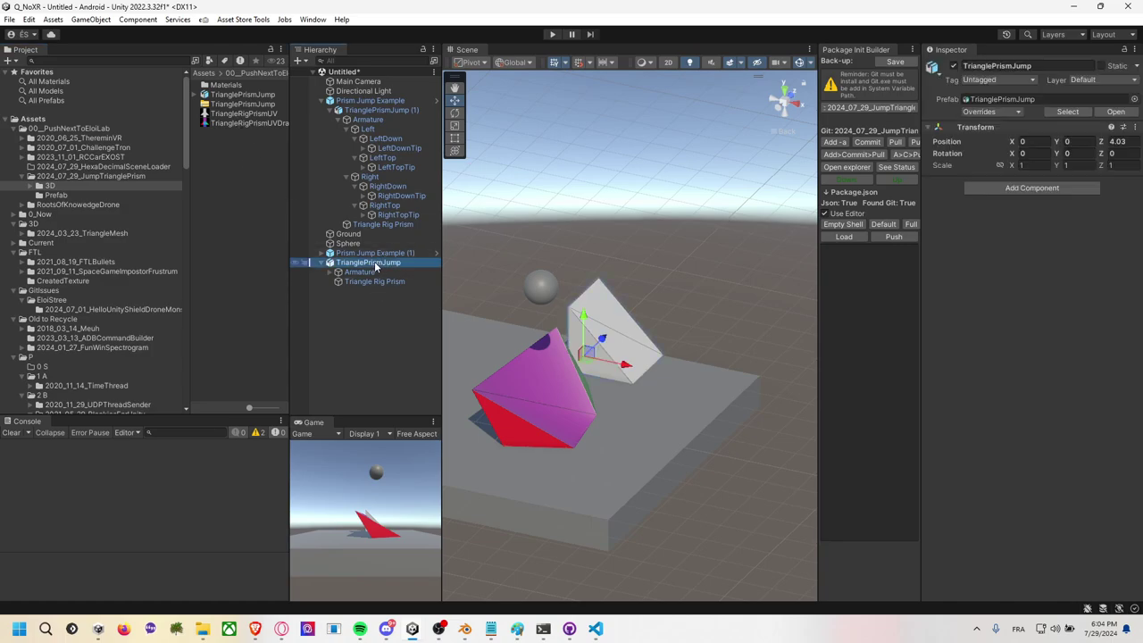
right_click(375, 266)
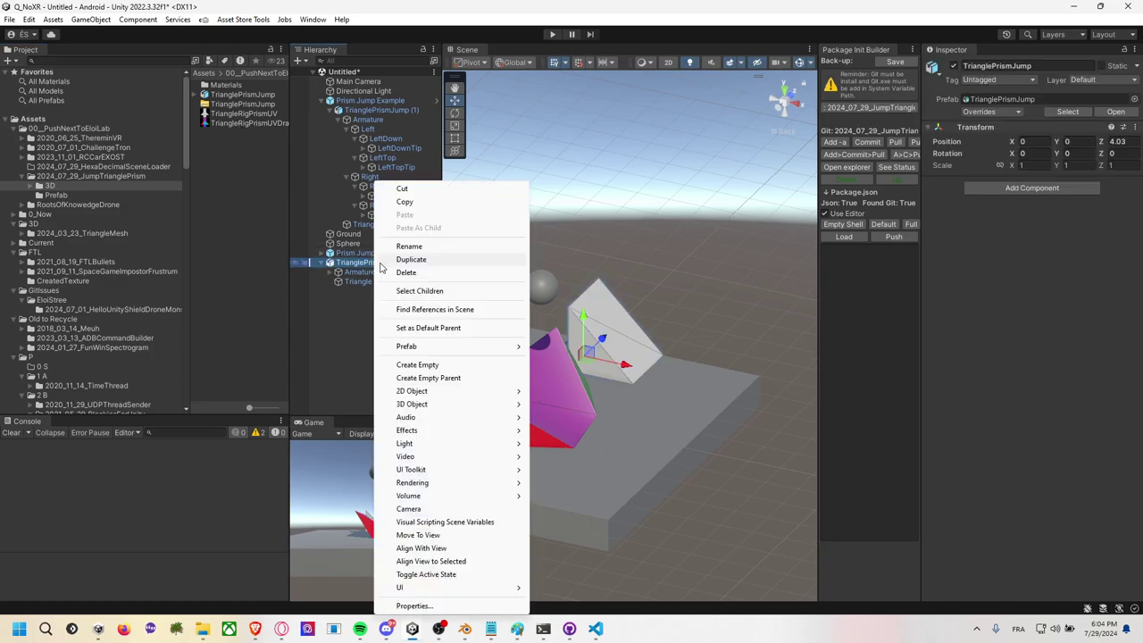
left_click(499, 378)
left_click(670, 321)
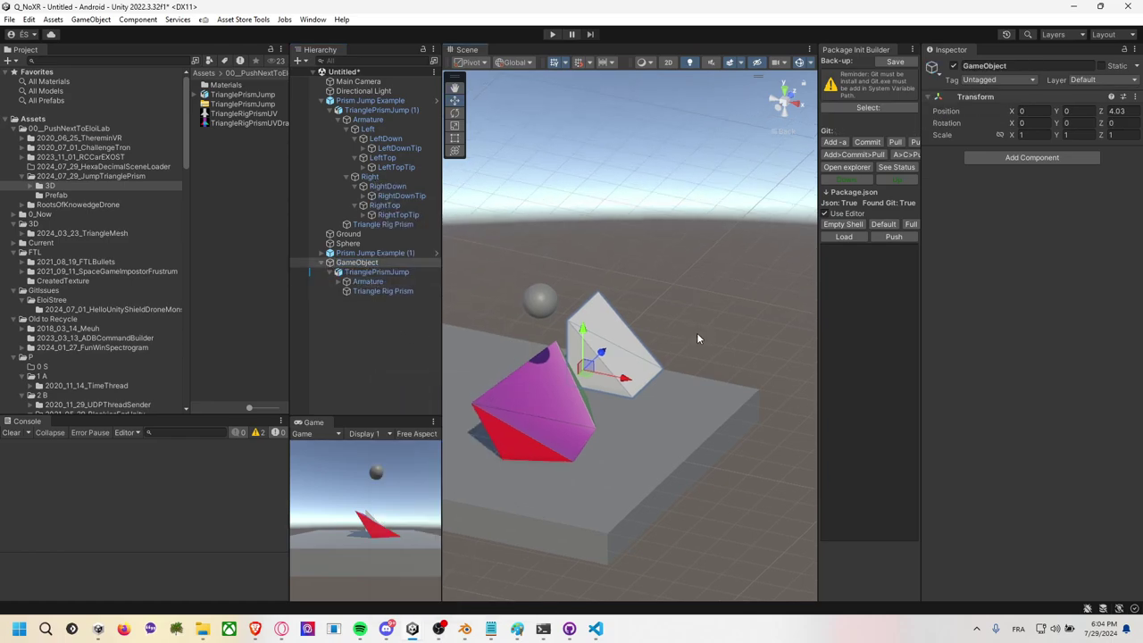
left_click(373, 272)
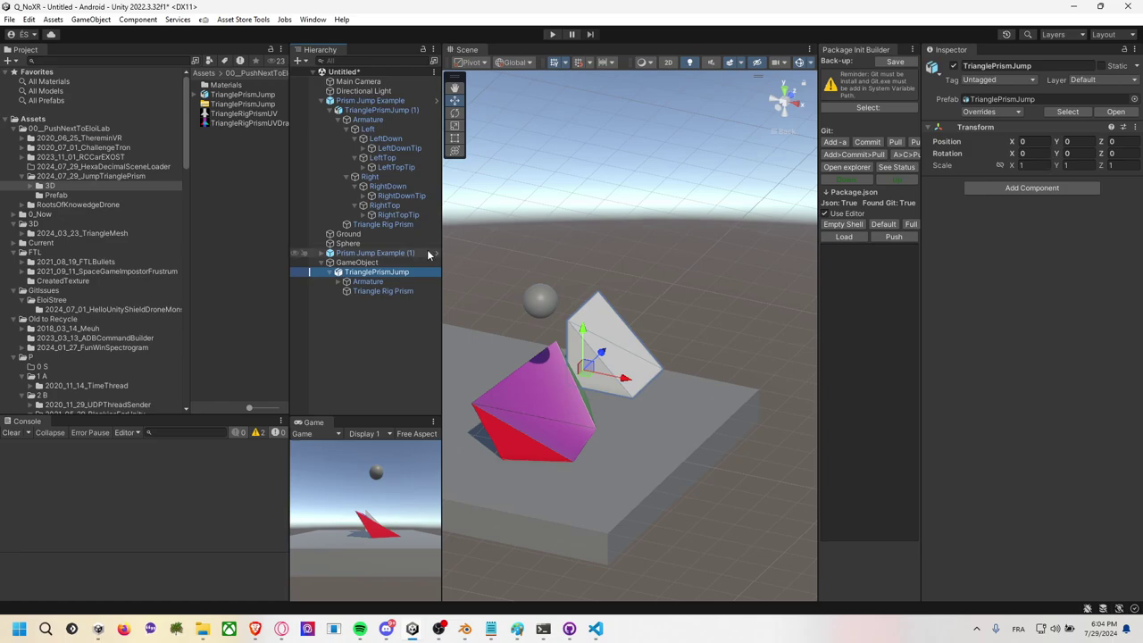
left_click(404, 263)
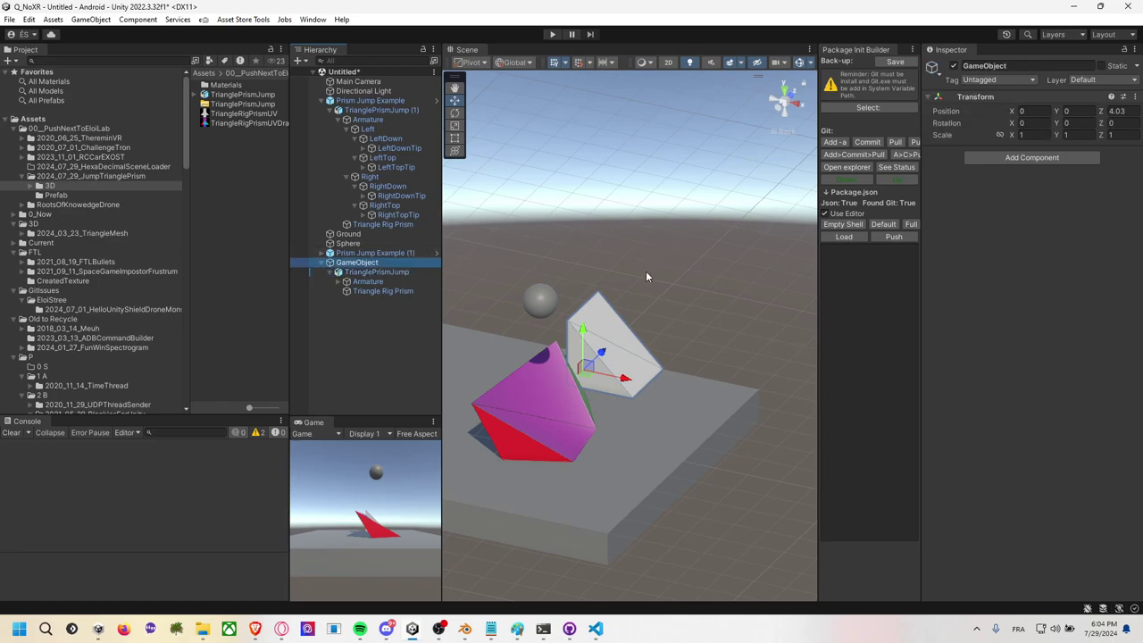
left_click_drag(647, 277, 602, 309, "alt")
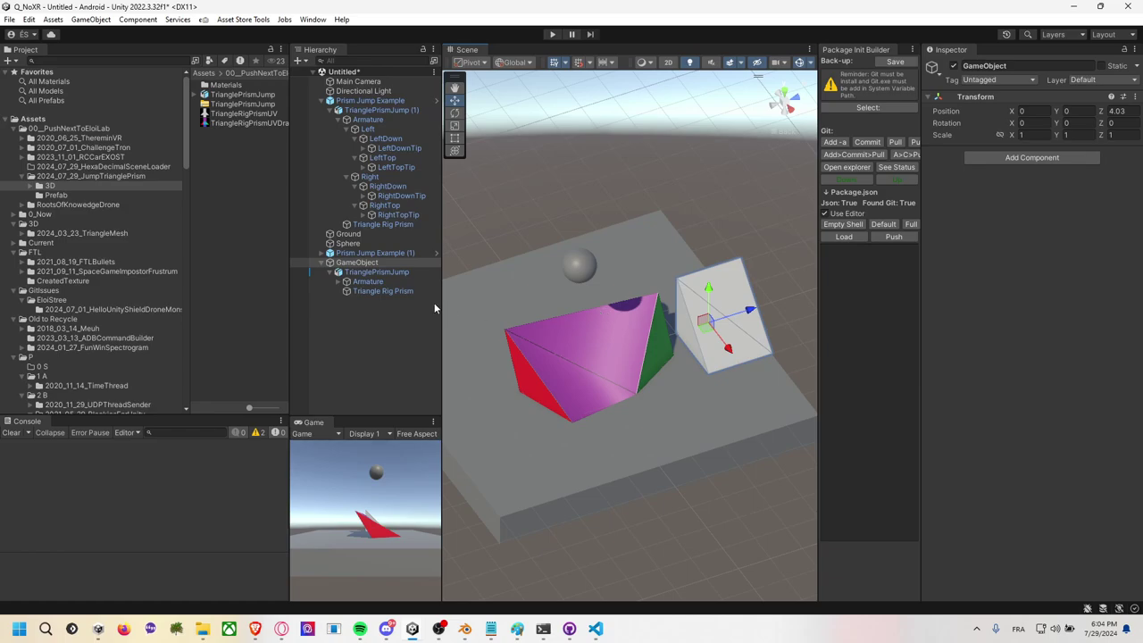
Rename the parent to 'Prism Jump Default' and save it as a prefab in the Prefab folder.
left_click(361, 265)
left_click(360, 265)
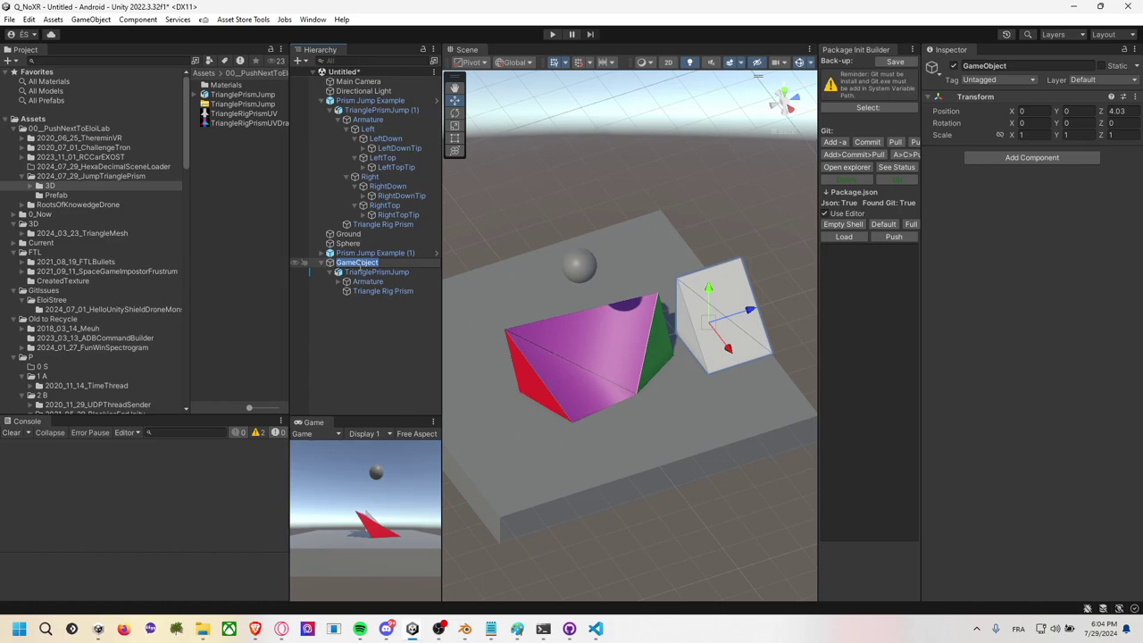
type("Prism")
type(" Jump Default")
key("Return")
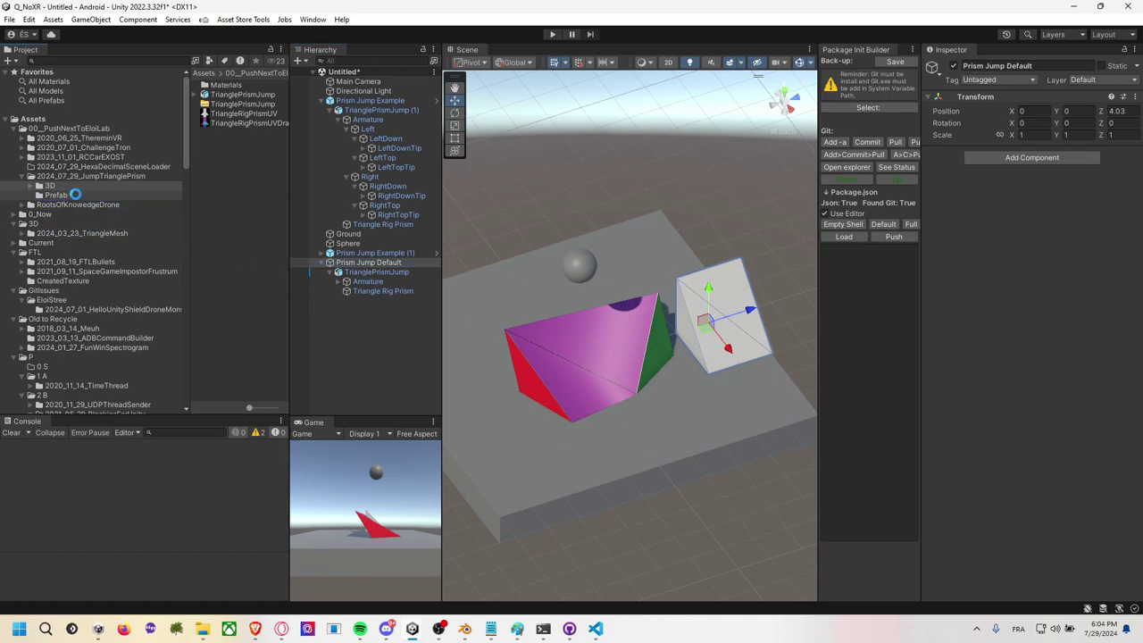
left_click_drag(361, 270, 78, 198)
left_click(254, 95)
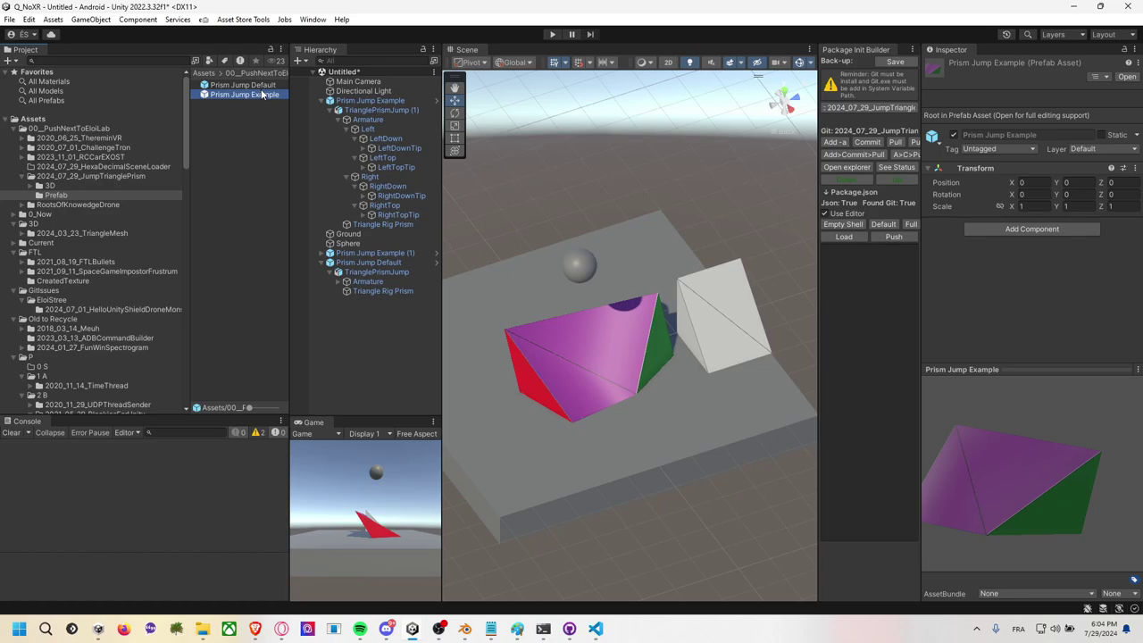
Add a convex Mesh Collider to Triangle Rig Prism in the Prism Jump Example prefab.
double_click(266, 94)
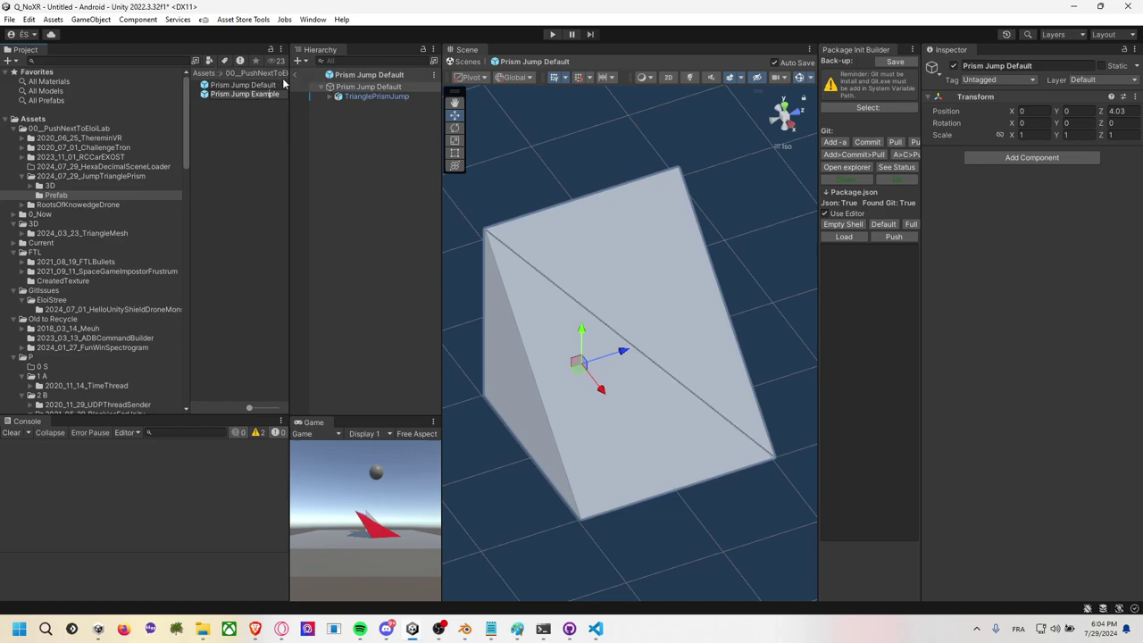
left_click(327, 74)
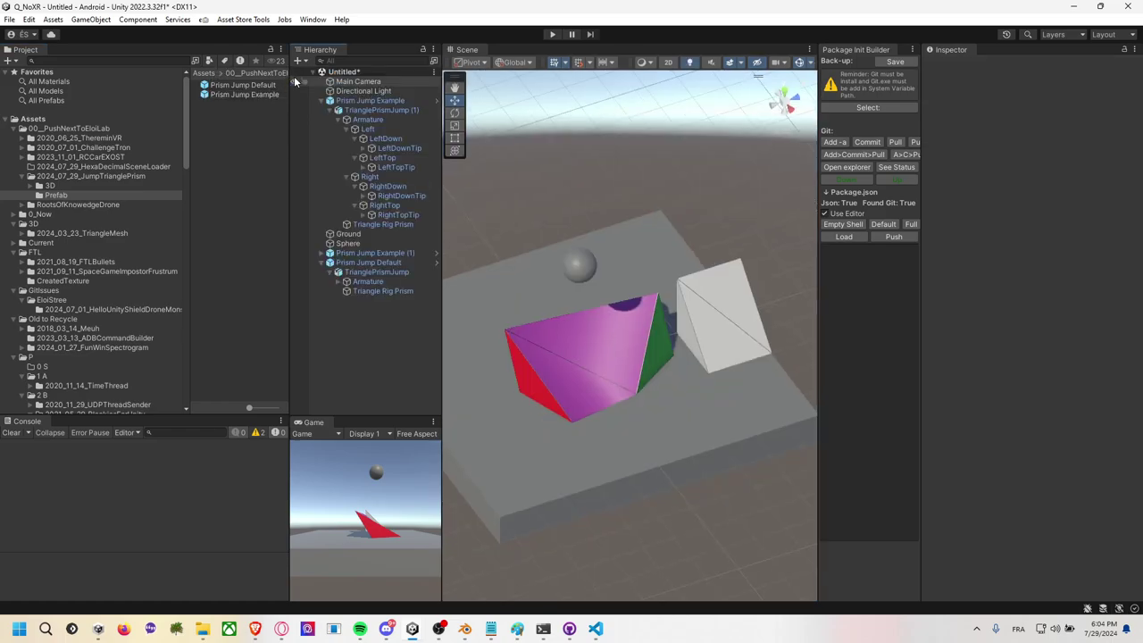
double_click(244, 93)
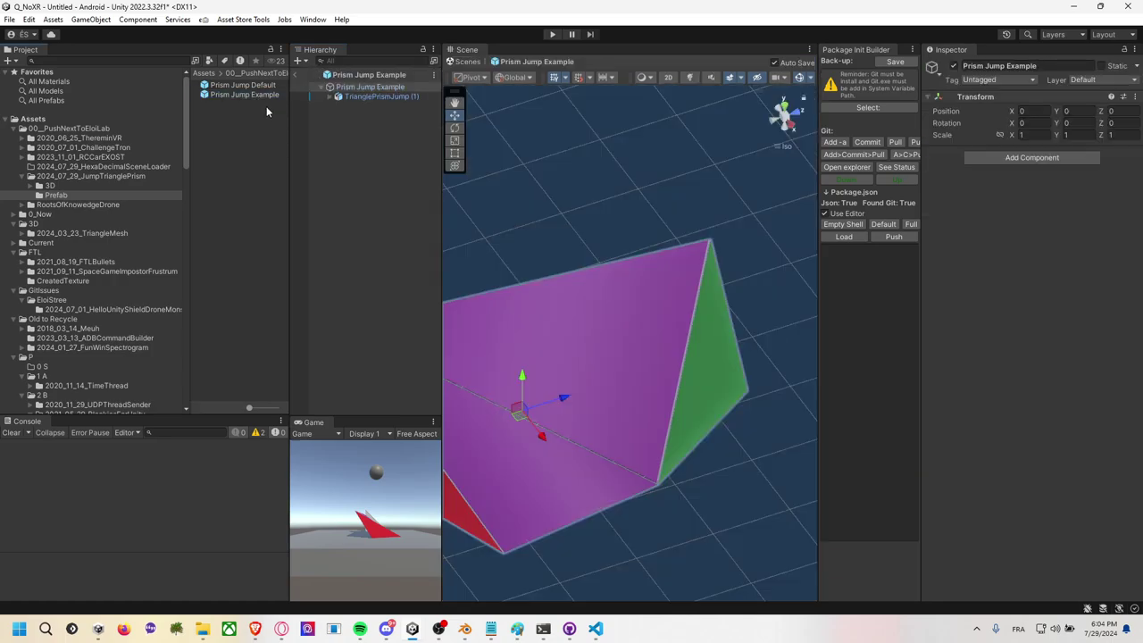
left_click(330, 97)
left_click(366, 106)
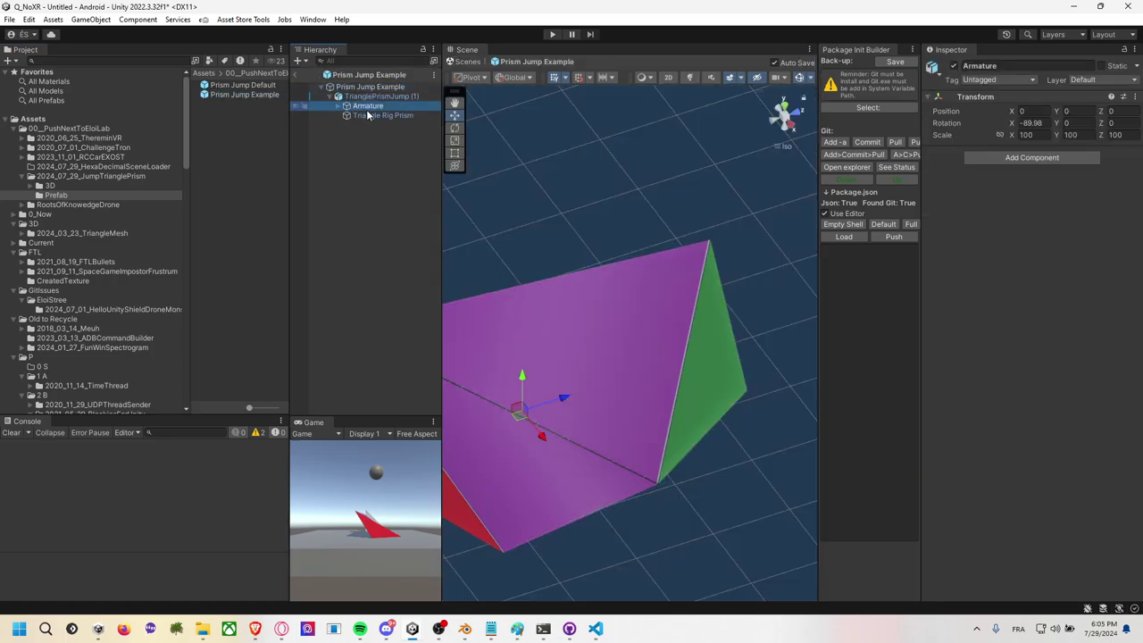
left_click(378, 115)
scroll(1034, 306, "down", 10)
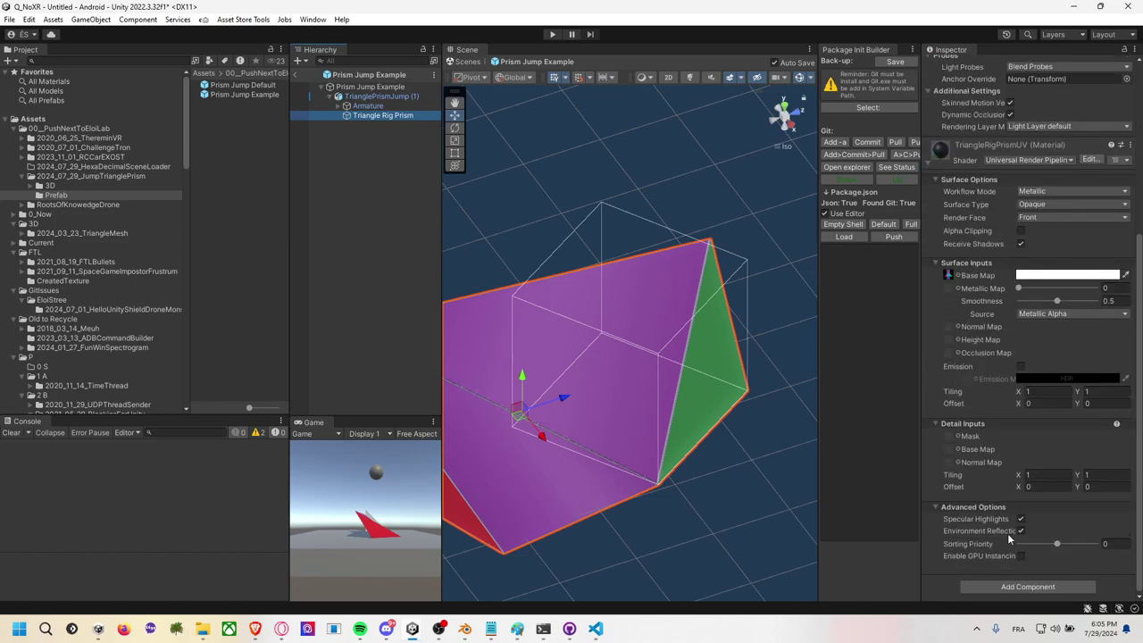
left_click(1018, 585)
type("meshc")
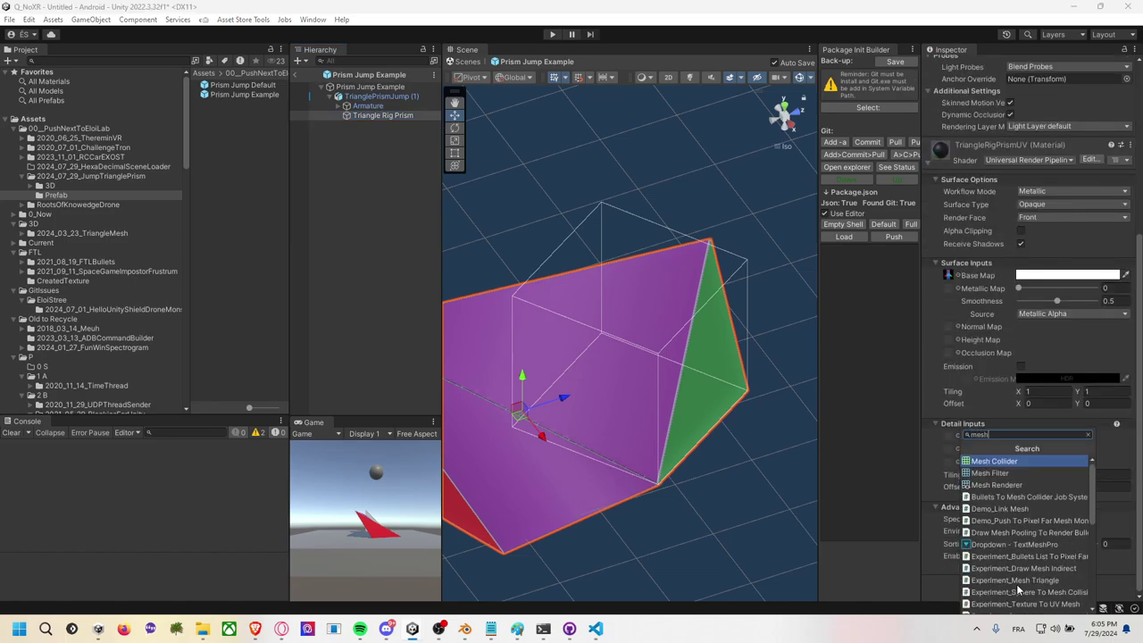
key("Return")
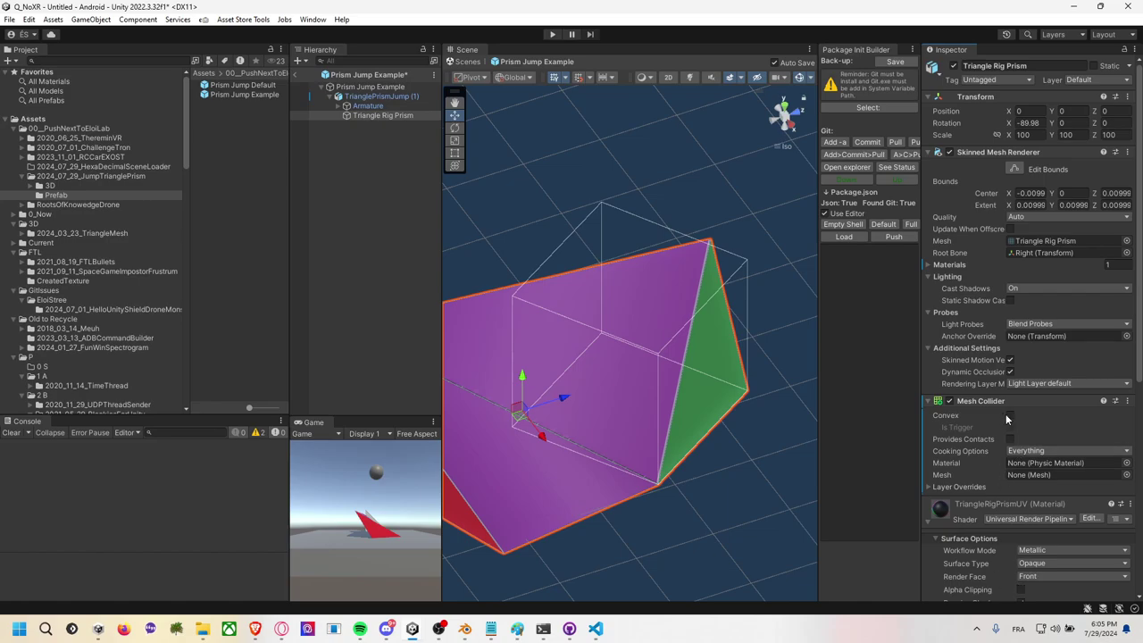
left_click(1010, 415)
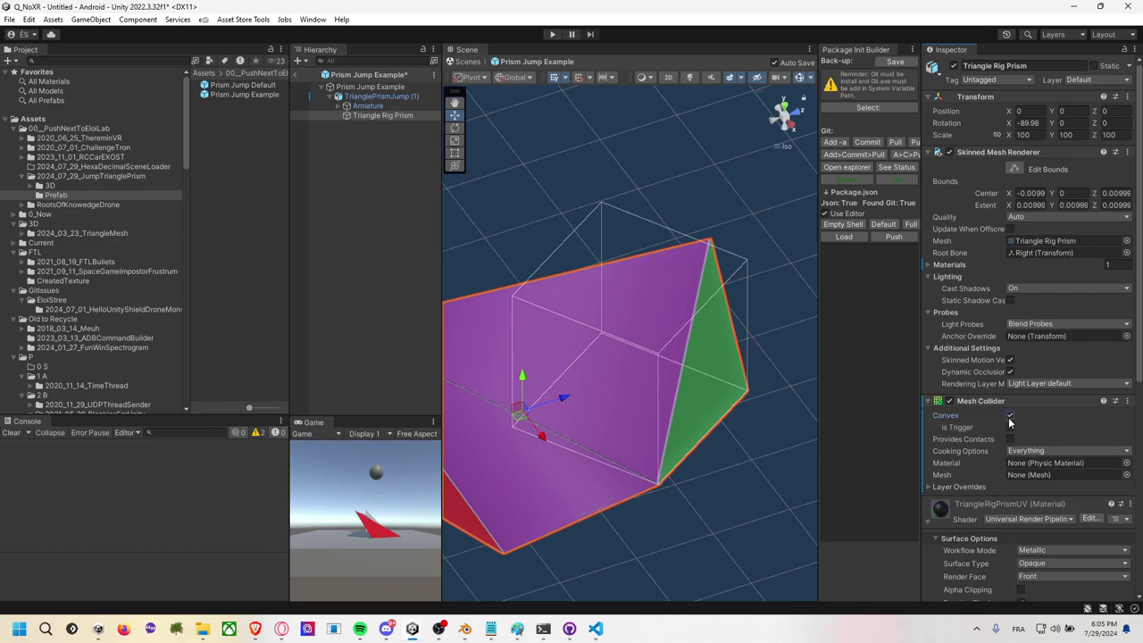
Add a convex Mesh Collider to Triangle Rig Prism in the Prism Jump Default prefab, then exit prefab mode.
double_click(255, 85)
left_click(330, 95)
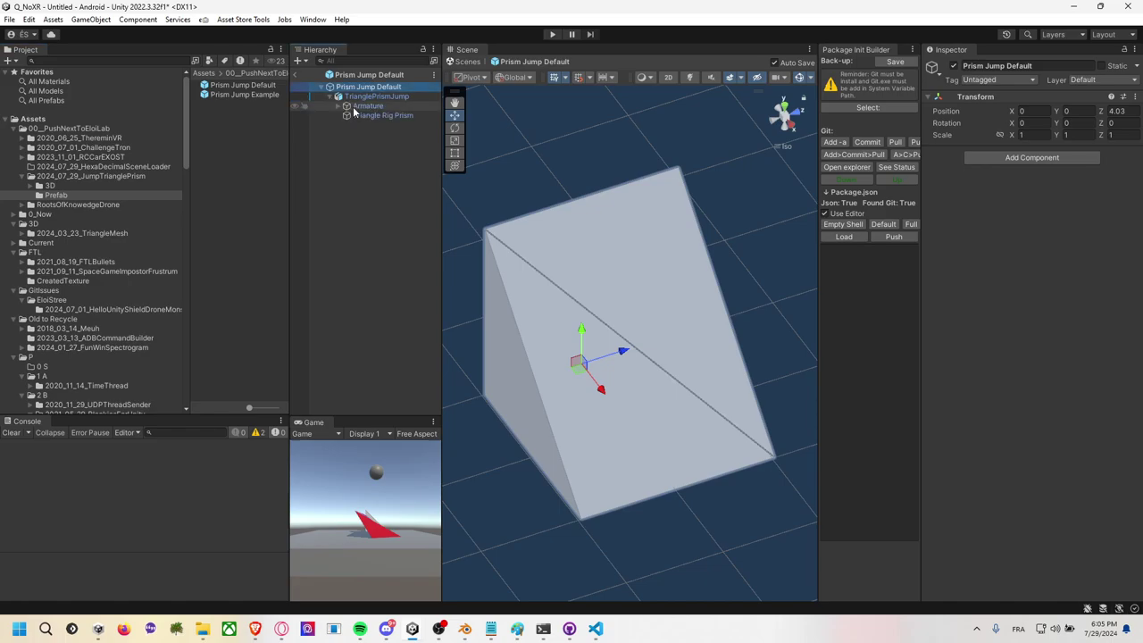
left_click(356, 116)
left_click(1031, 445)
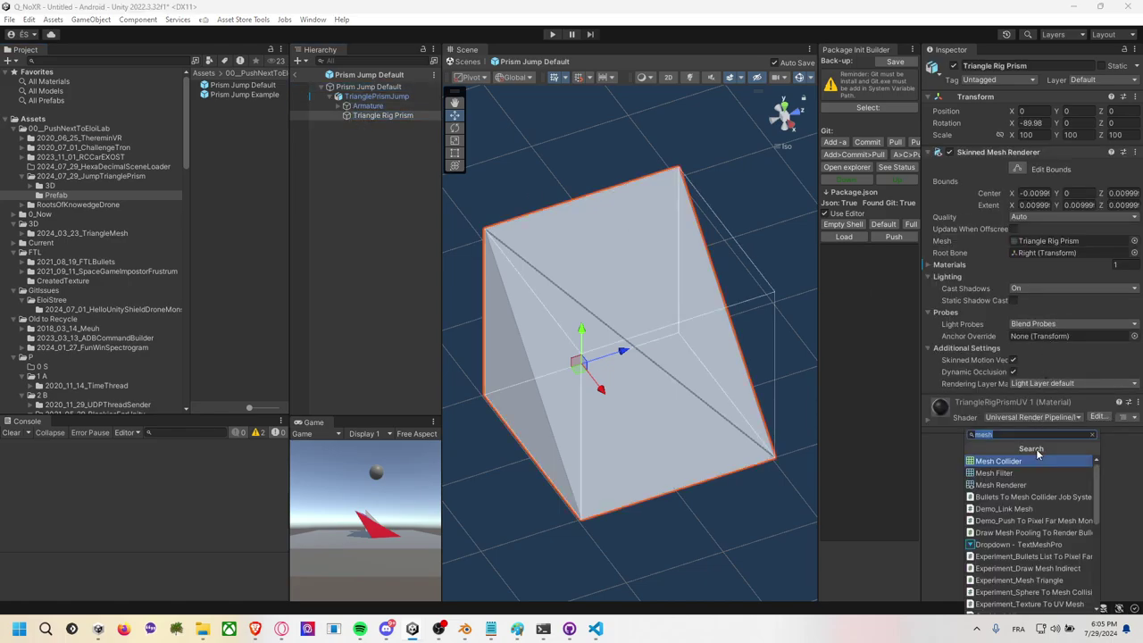
key("Return")
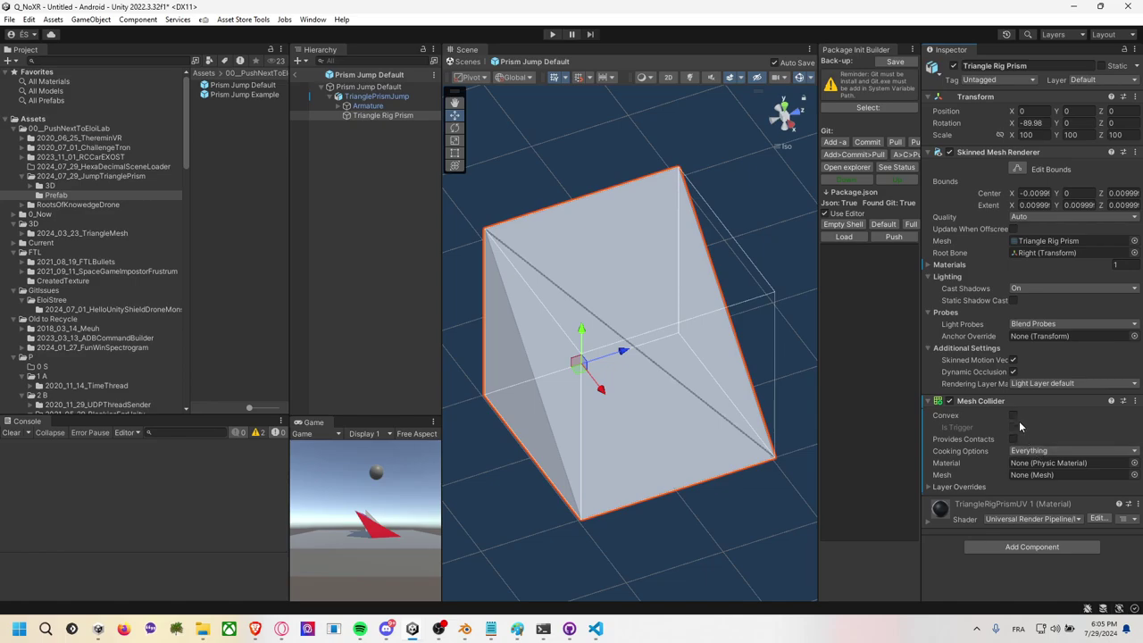
left_click(1013, 415)
left_click_drag(540, 371, 600, 360, "alt")
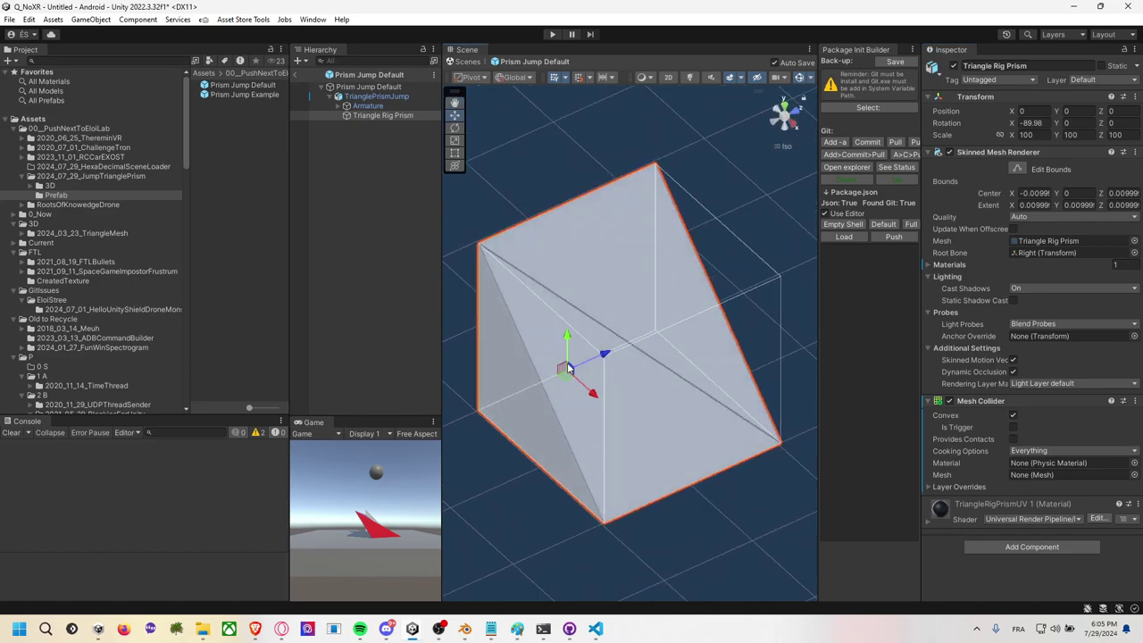
left_click(295, 74)
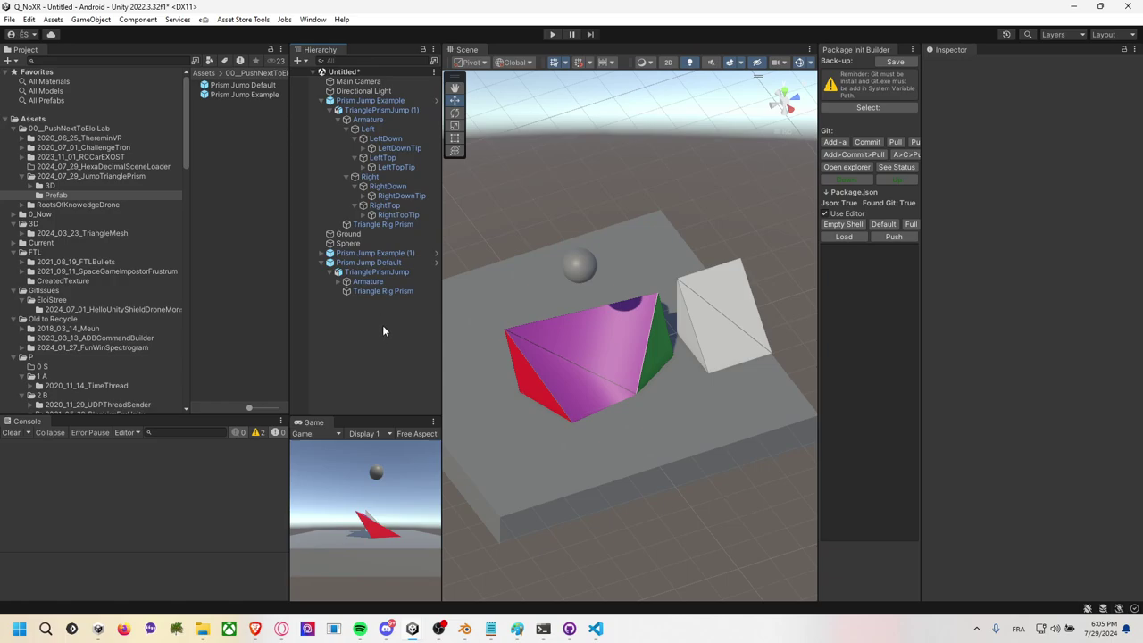
Start saving the scene and create a new Scene folder inside 2024_07_29_JumpTrianglePrism.
key("ctrl+s")
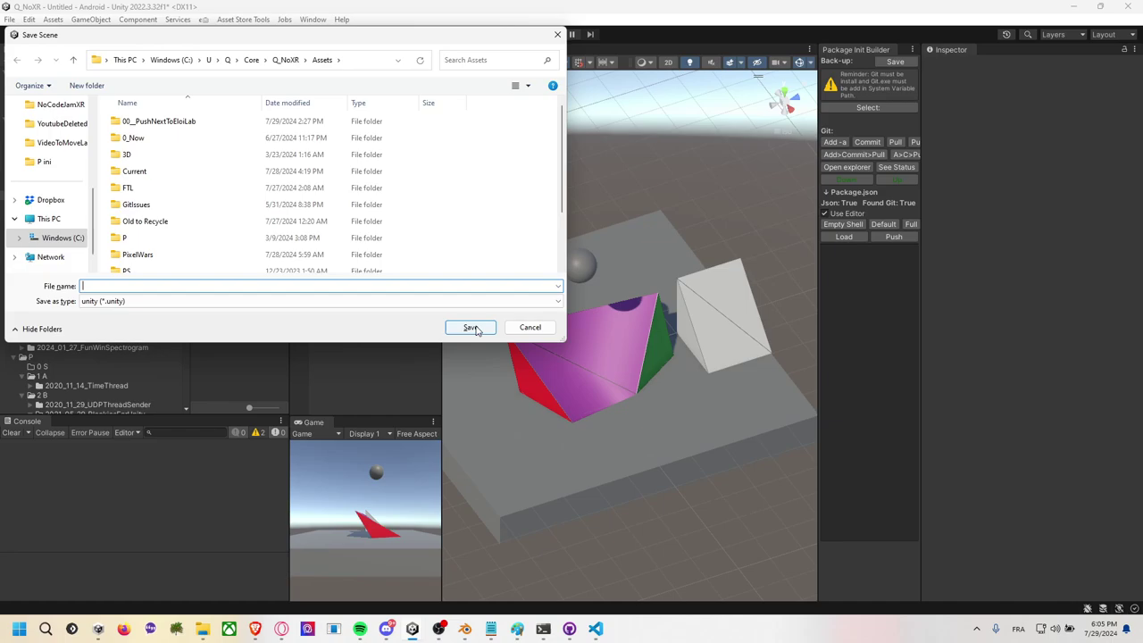
left_click(527, 328)
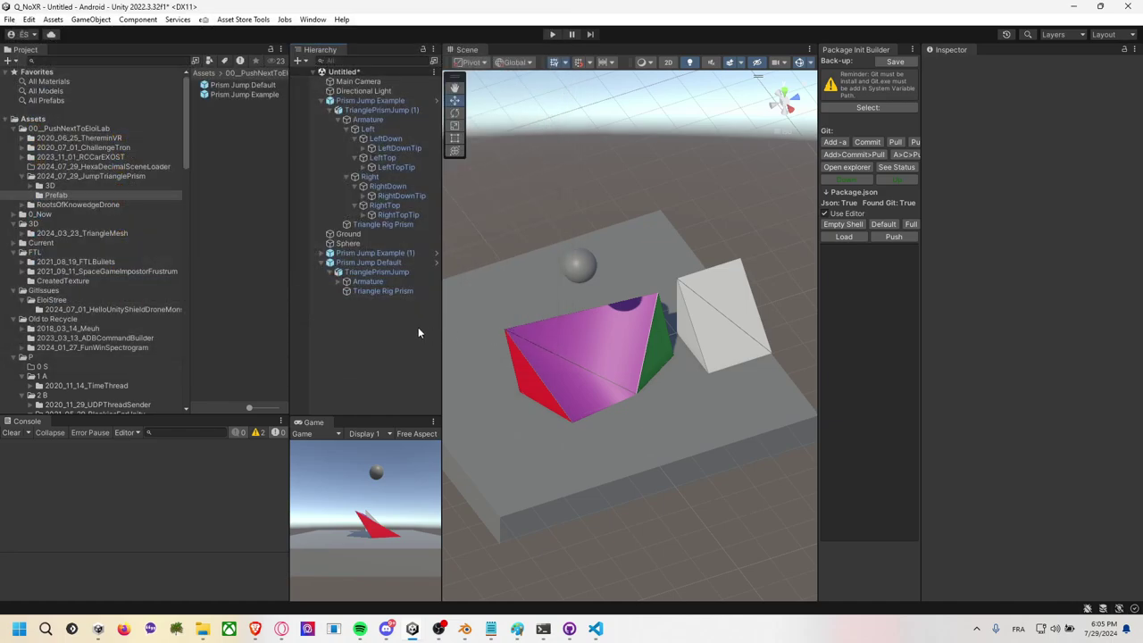
key("ctrl+s")
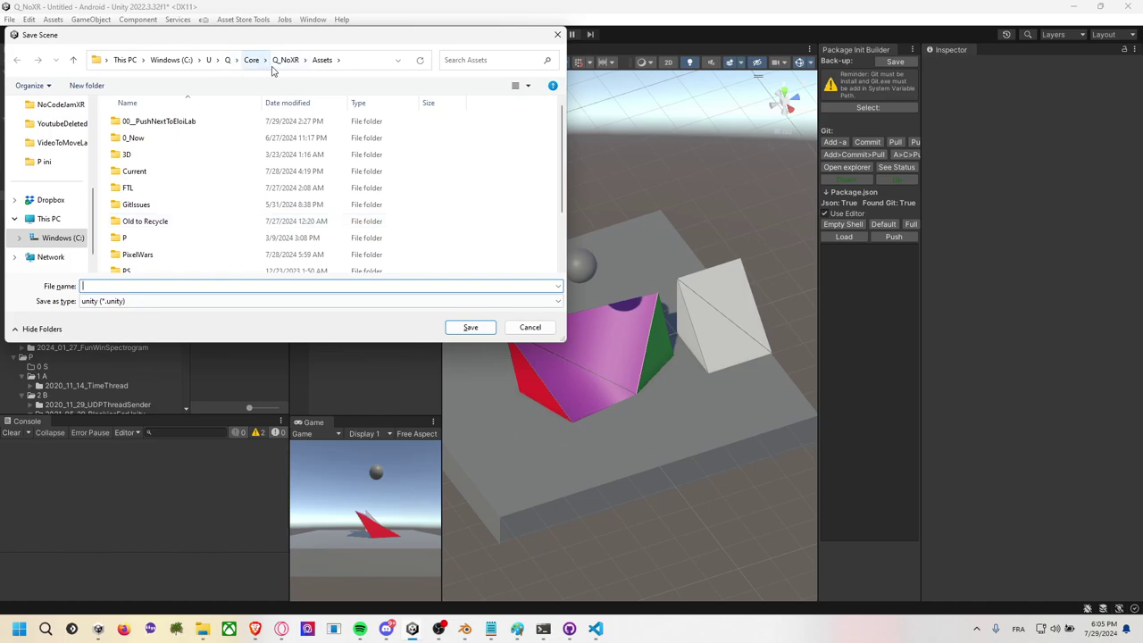
mouse_move(296, 38)
left_mouse_down()
mouse_move(451, 94)
mouse_move(366, 71)
left_mouse_up()
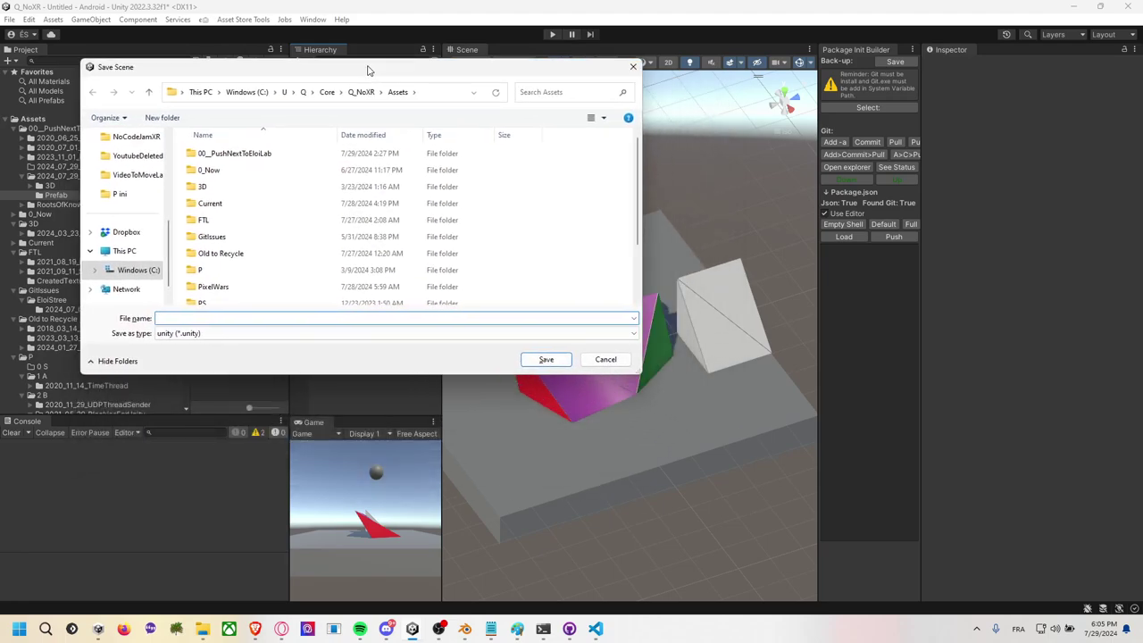
double_click(262, 157)
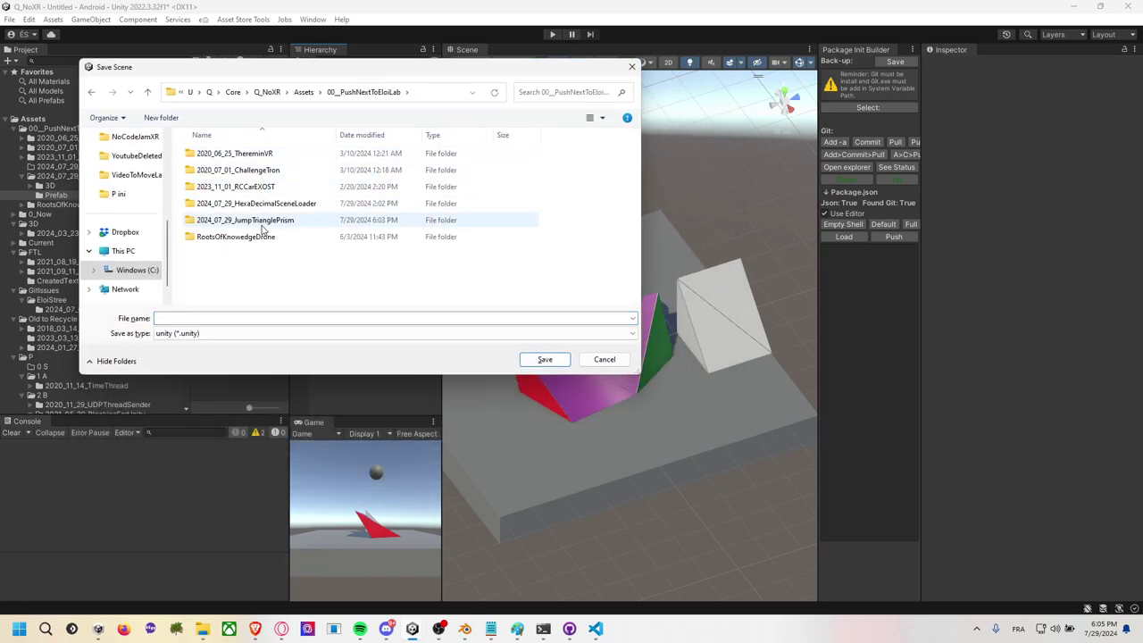
double_click(268, 223)
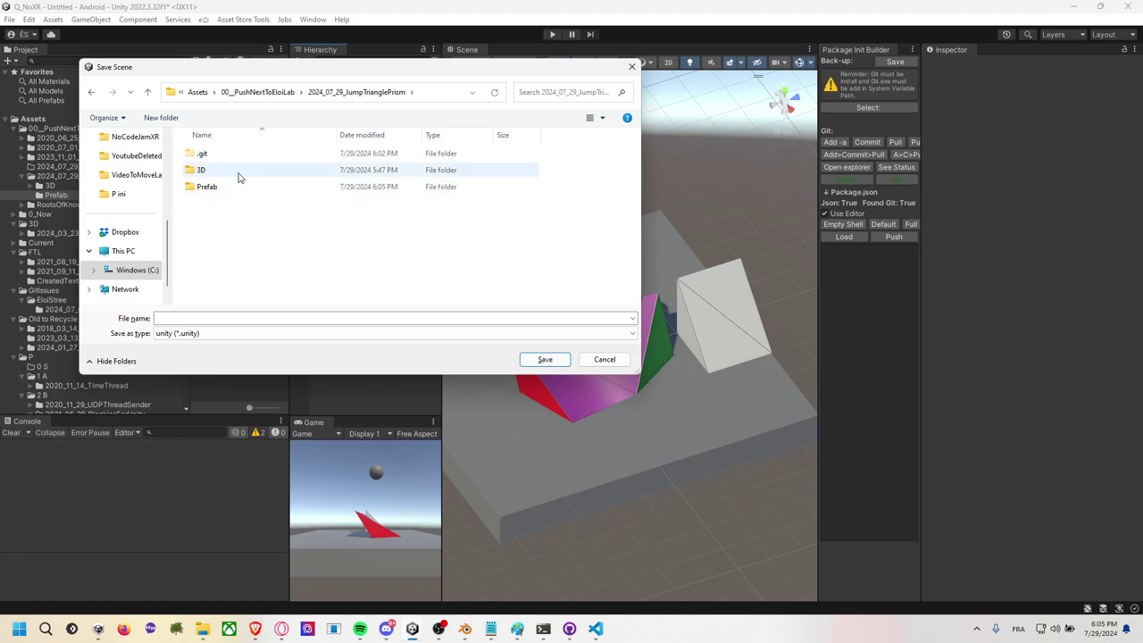
left_click(161, 117)
type("Sce")
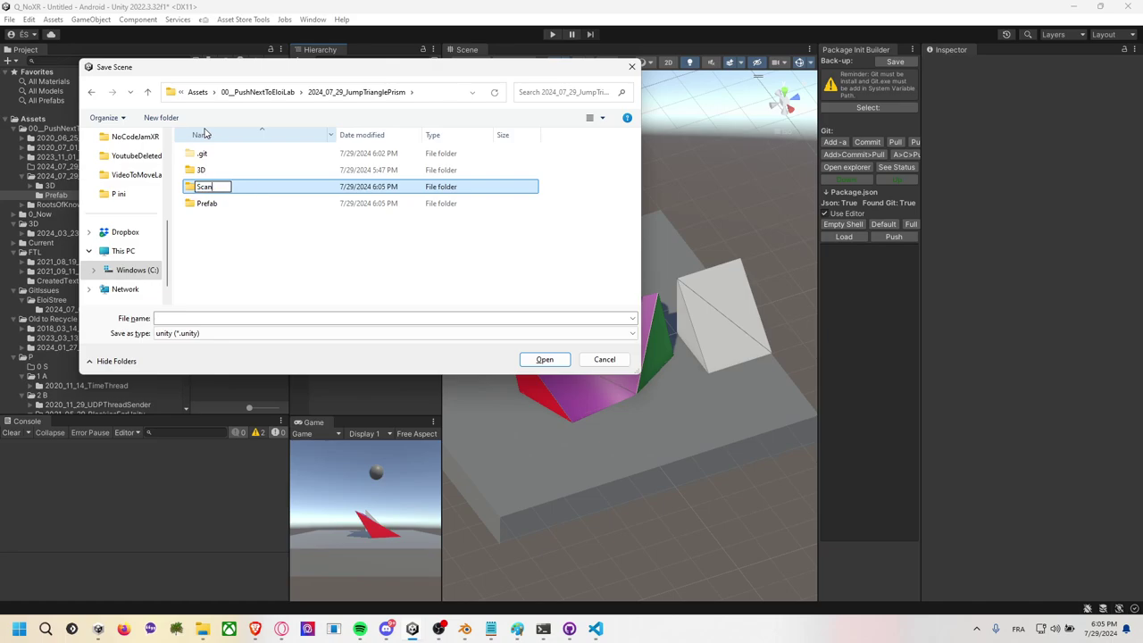
type("ne")
key("Return")
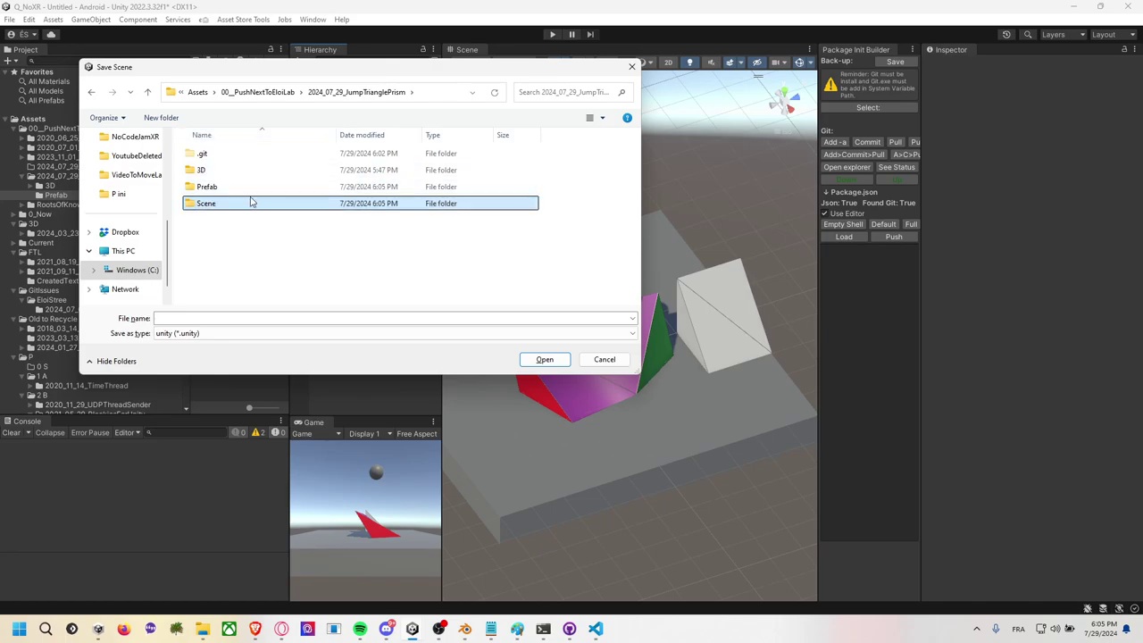
double_click(252, 203)
Save the scene as 'Demo With Prefab' in the Scene folder and confirm it appears there.
left_click(326, 318)
type("Demo ")
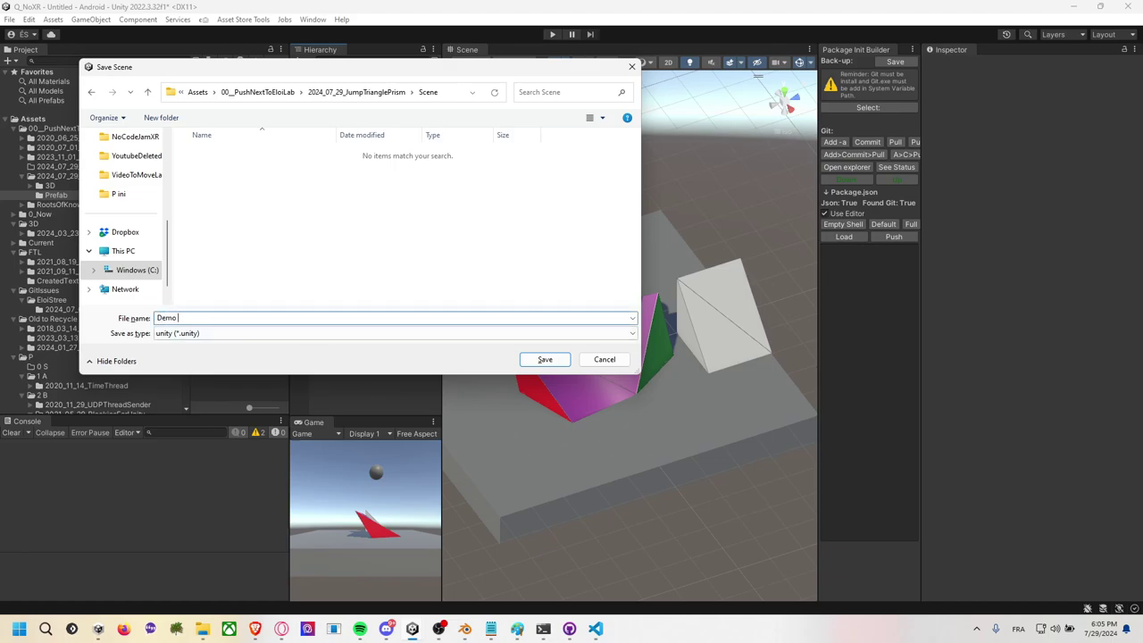
type("Prefab")
key("BackSpace")
key("BackSpace")
key("BackSpace")
type("Pref")
type("ab")
key("Return")
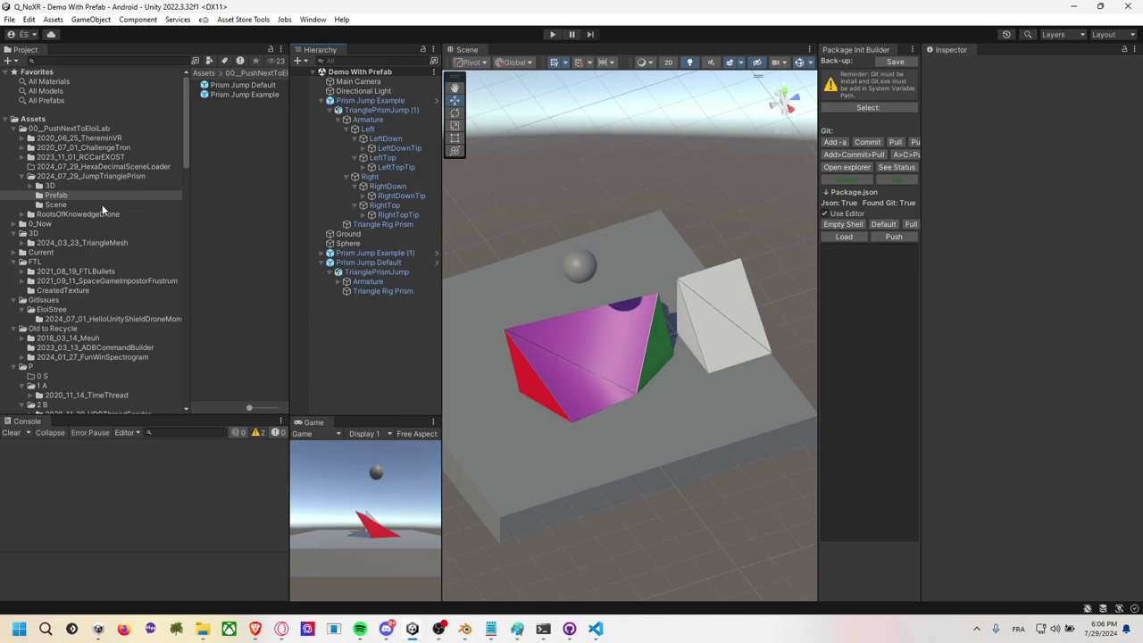
left_click(55, 205)
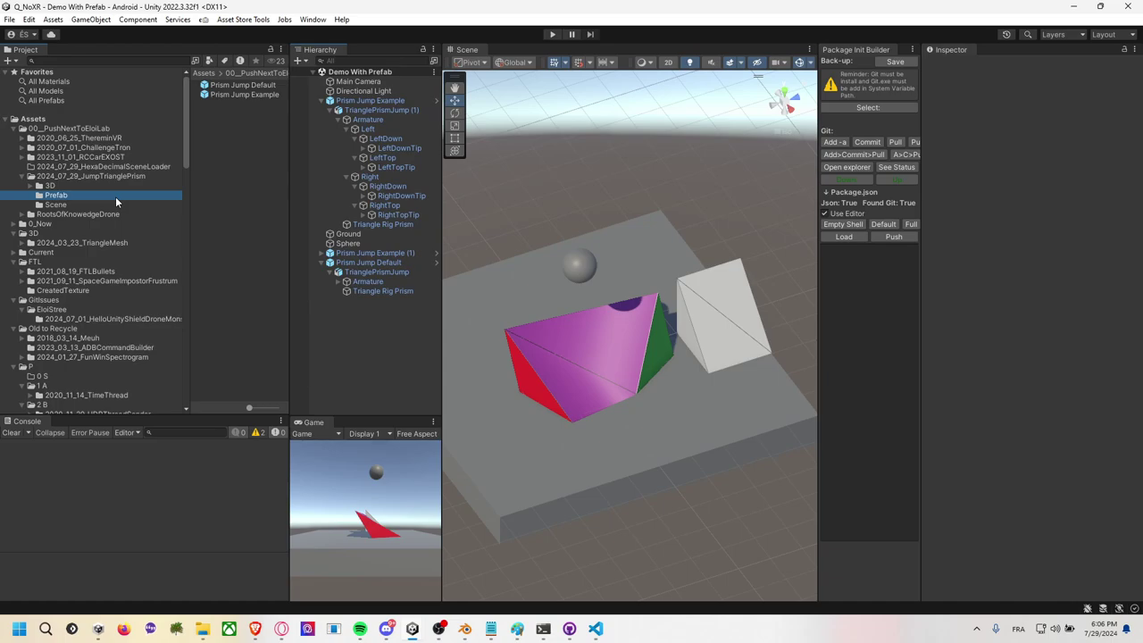
left_click(102, 203)
key("alt+Tab")
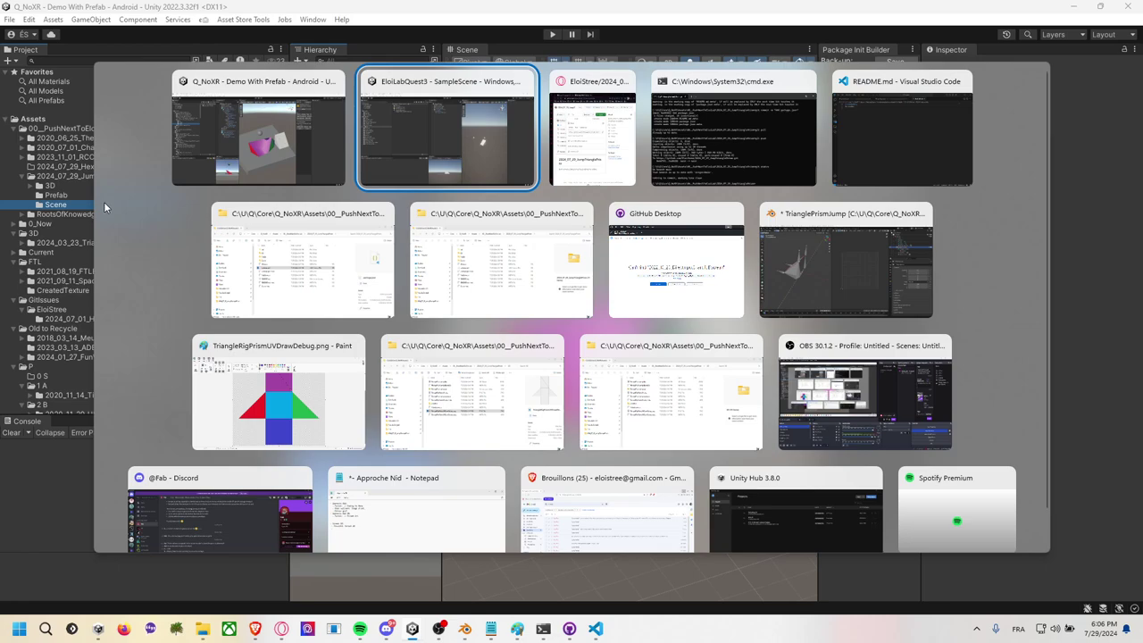
Check git status, stage all new files, and commit them as "add demo".
key("alt+Tab")
key("alt+Tab")
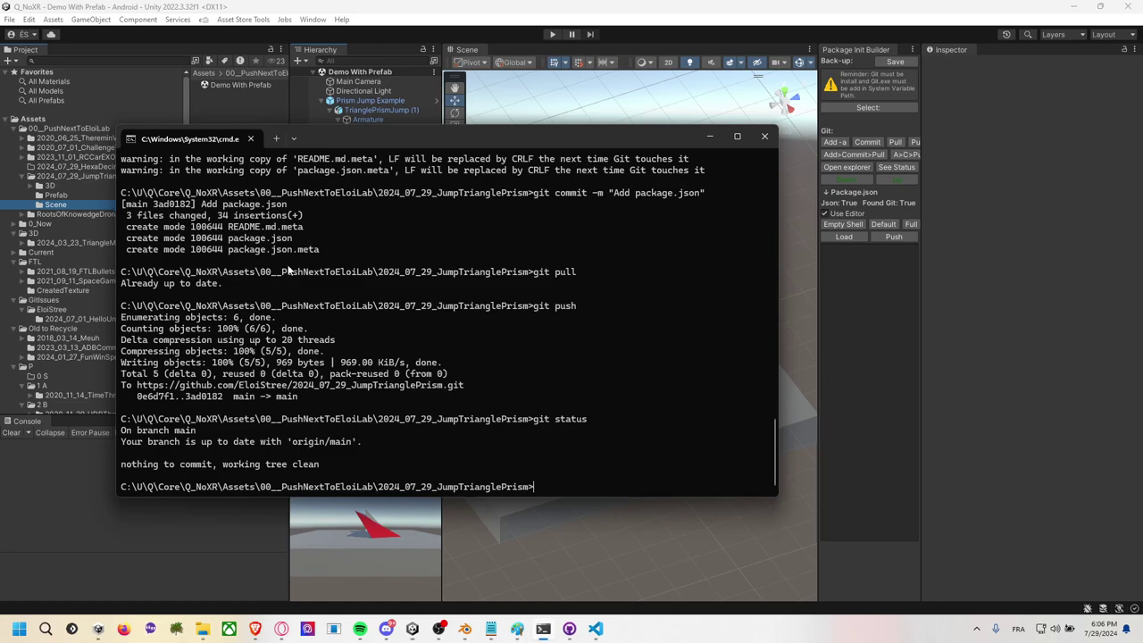
type("git status")
key("Return")
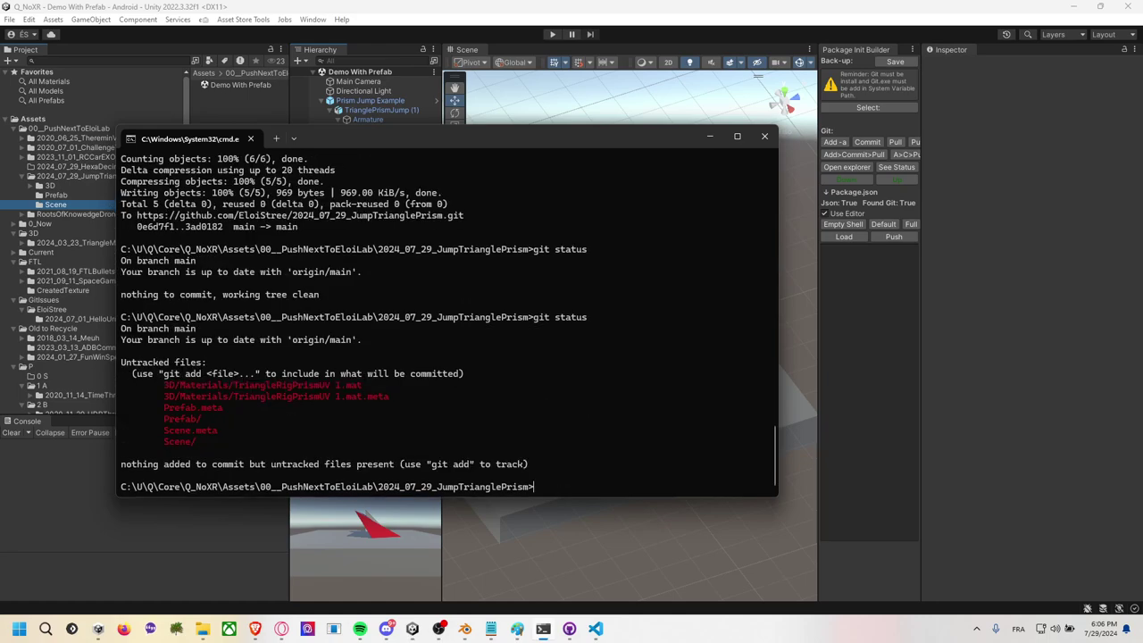
type("git add .")
key("Return")
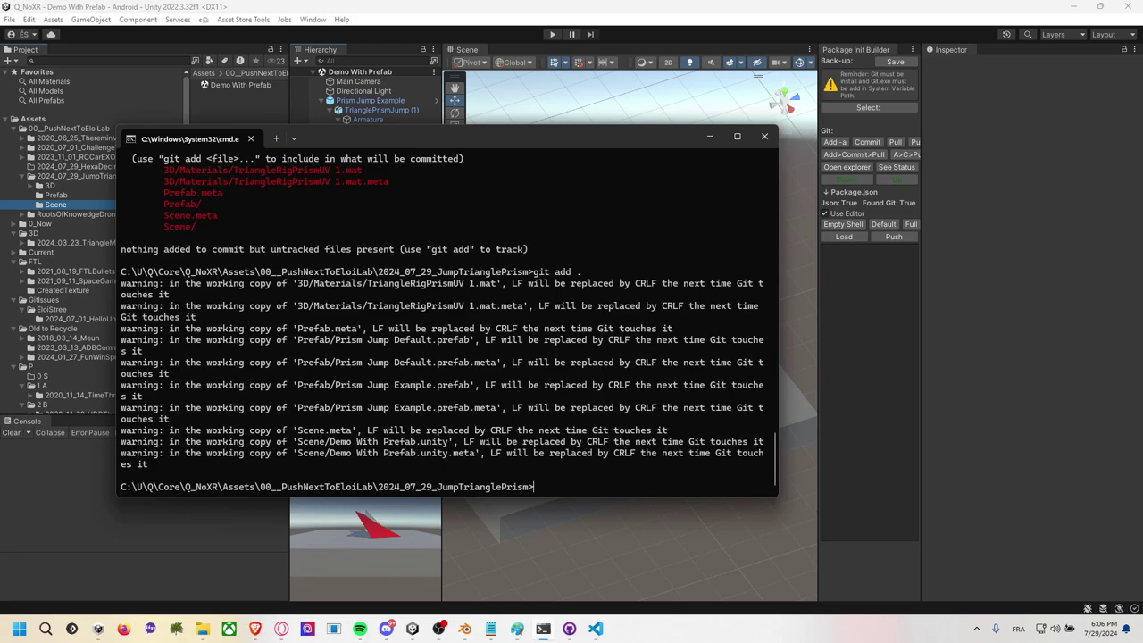
type("git commit -m")
type(" \"add demo\"")
key("Return")
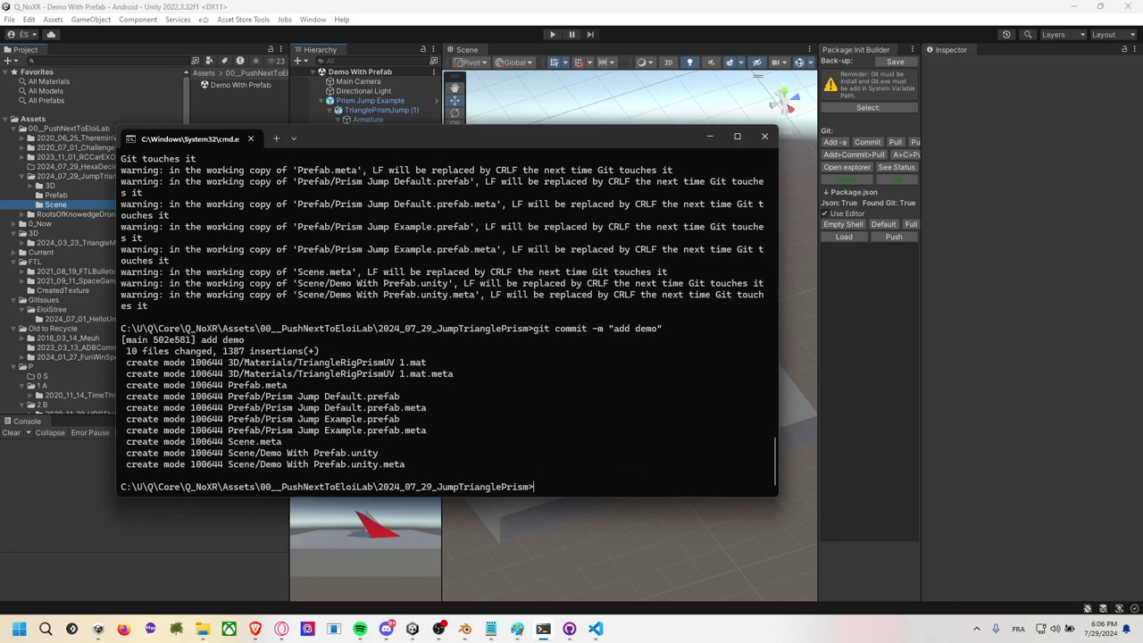
Run git pull, then git push to send the commit to GitHub.
type("git pull")
key("Return")
type("git pus")
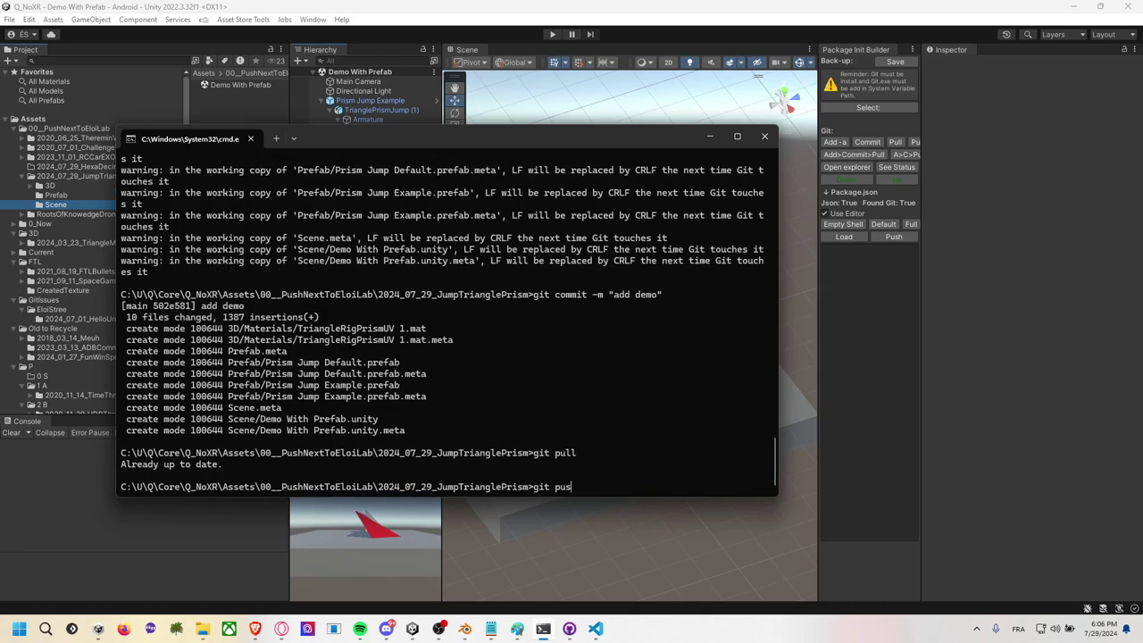
type("h")
key("Return")
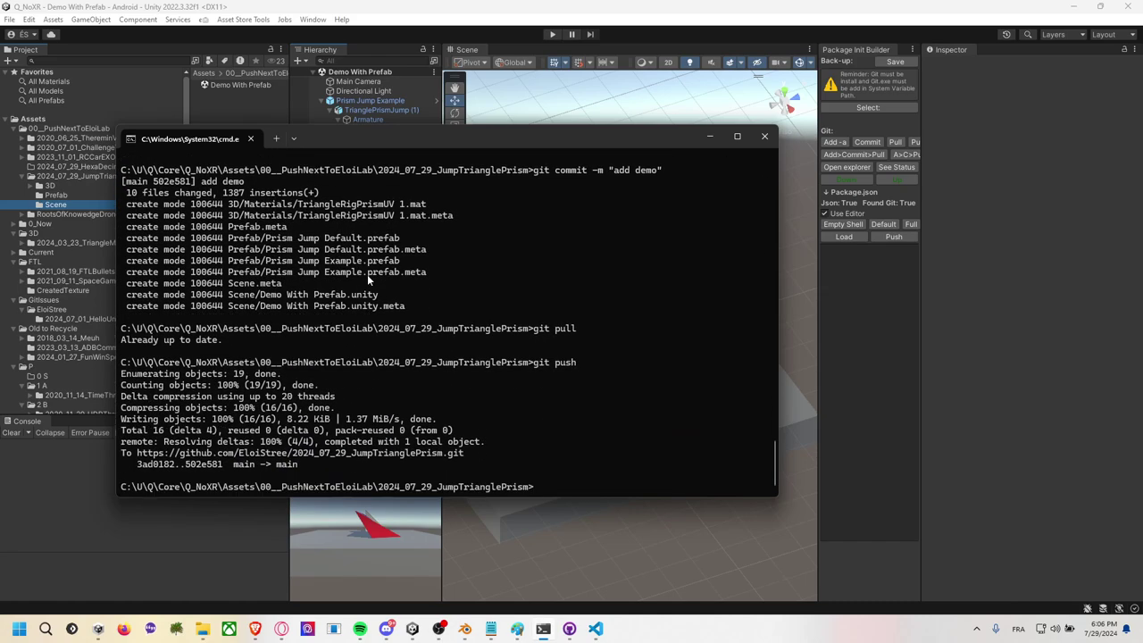
key("alt+Tab")
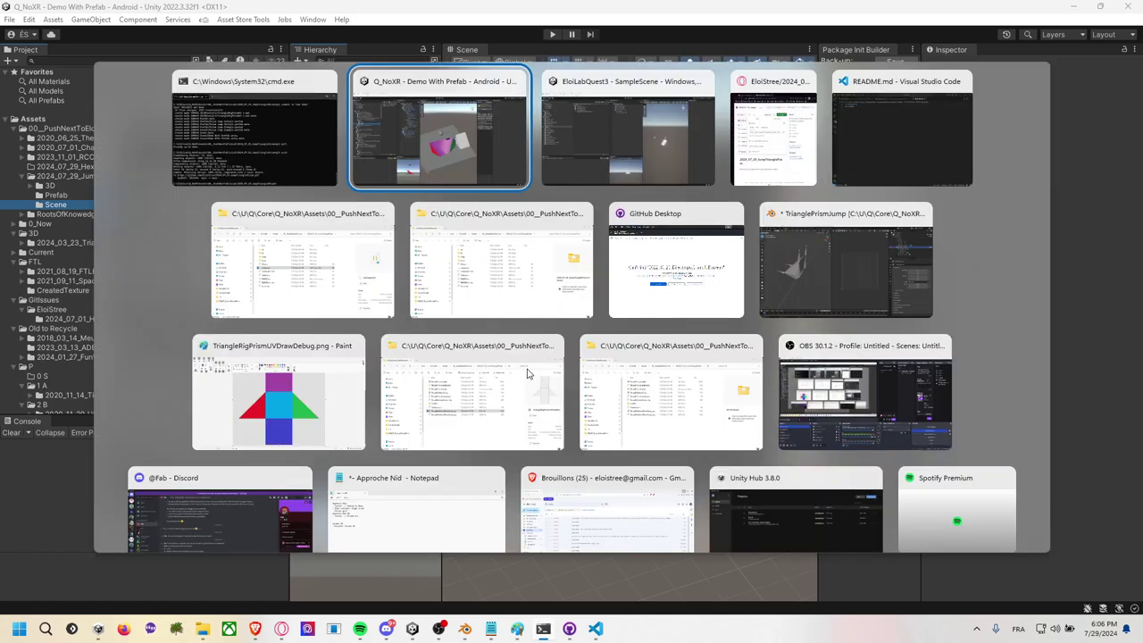
Reload the repository page in the browser to show the new Prefab and Scene folders.
left_click(773, 134)
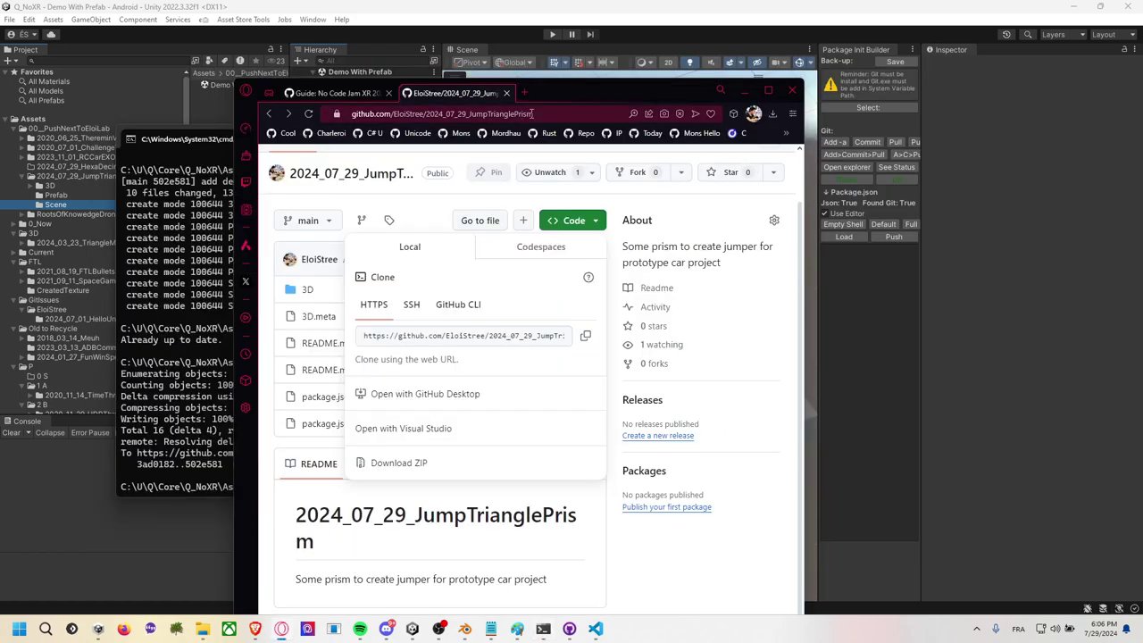
left_click(532, 115)
key("Return")
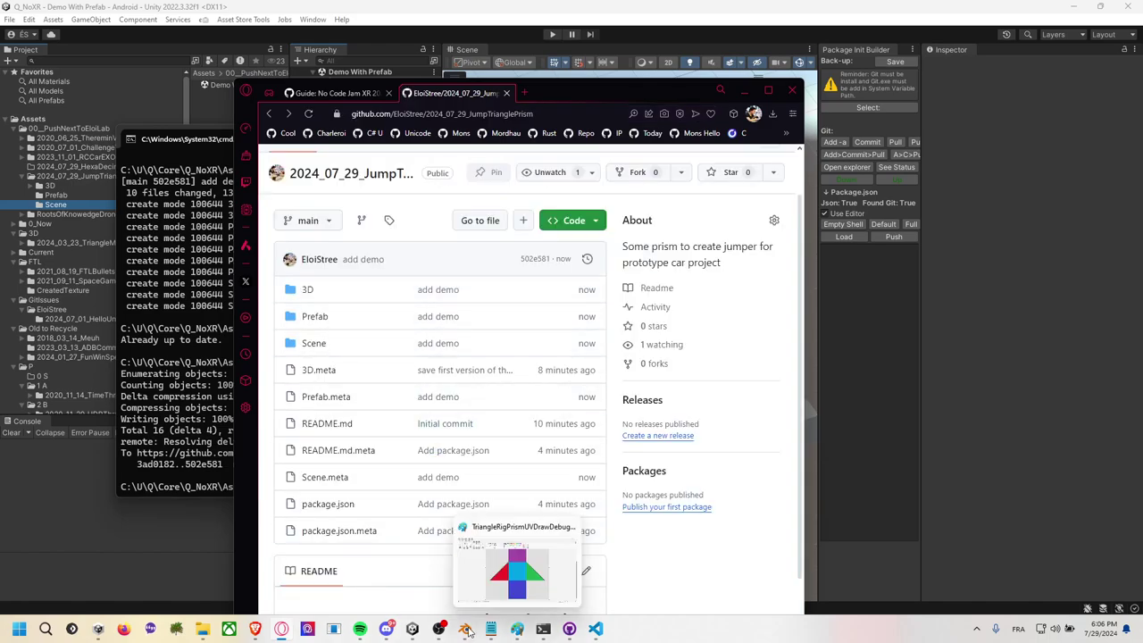
In EloiLabQuest3, update the Prism Jumper package from the Package Manager.
mouse_move(413, 632)
left_click(389, 573)
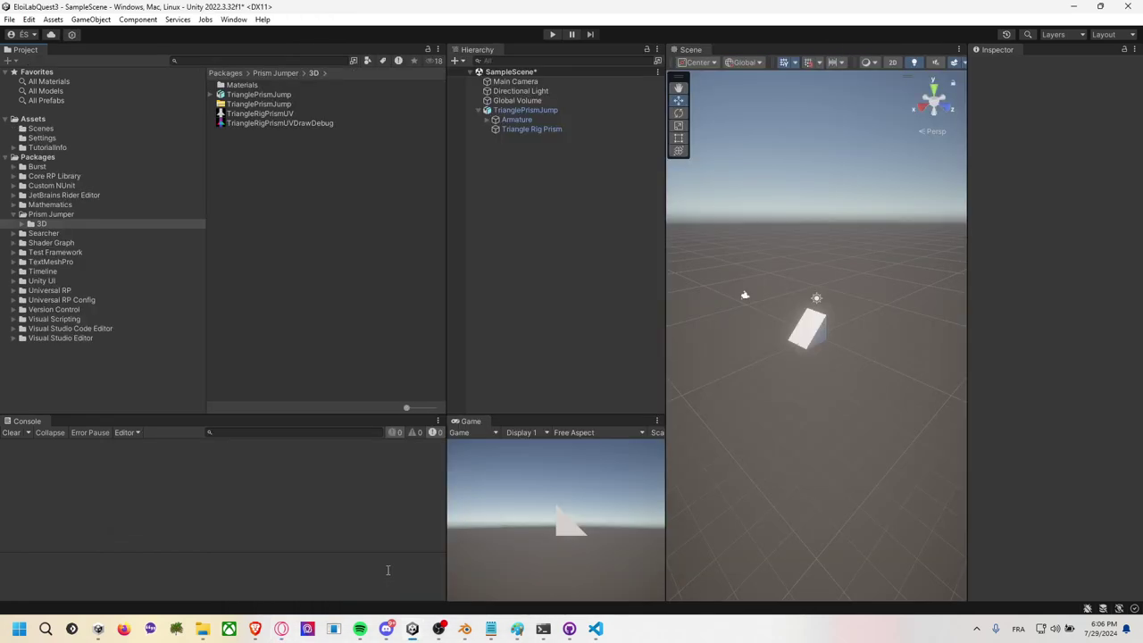
left_click(538, 129)
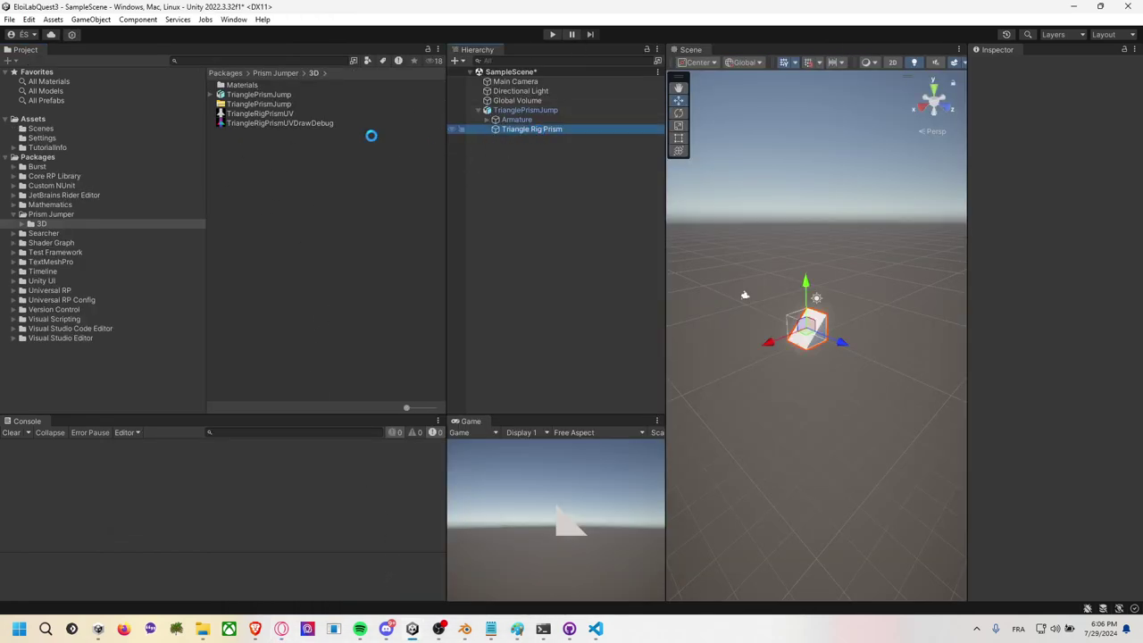
left_click(25, 225)
left_click(55, 215)
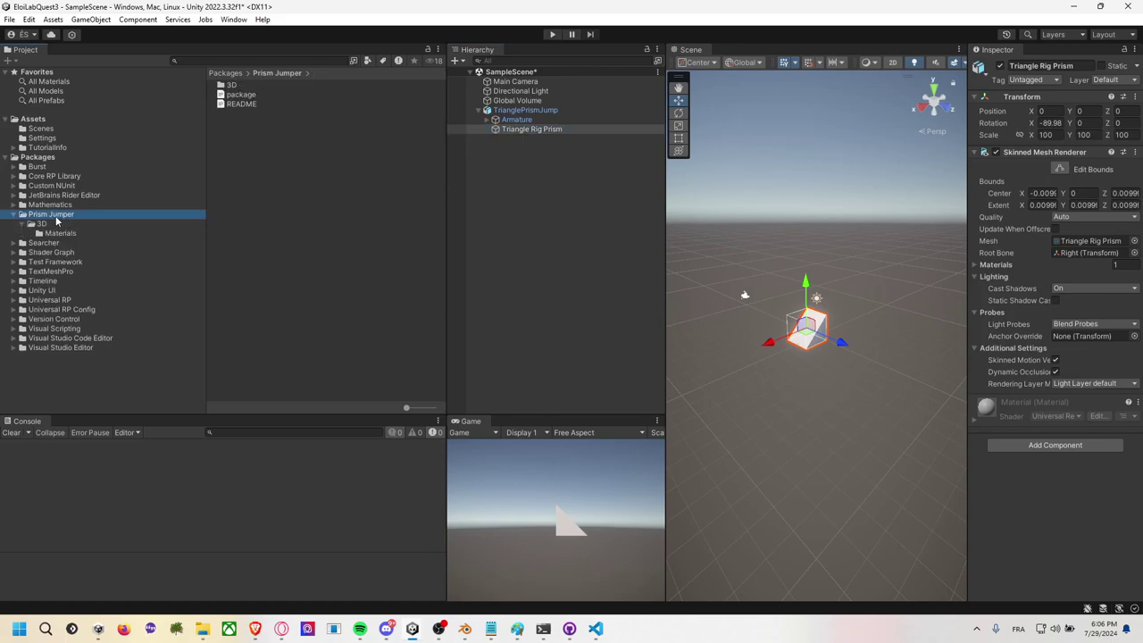
left_click(234, 19)
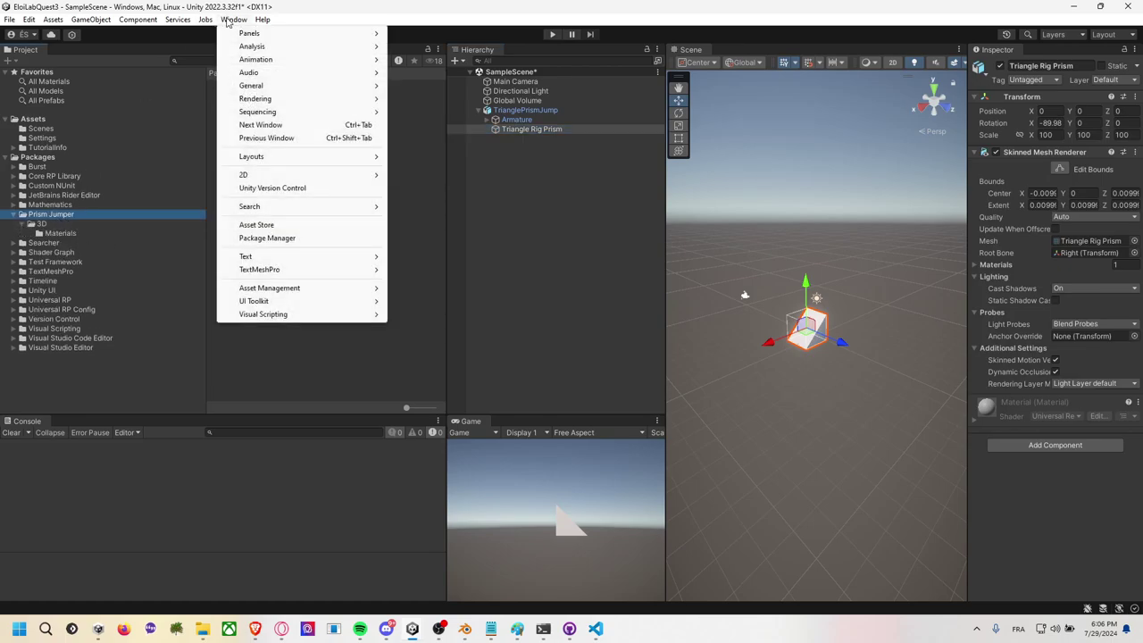
left_click(314, 239)
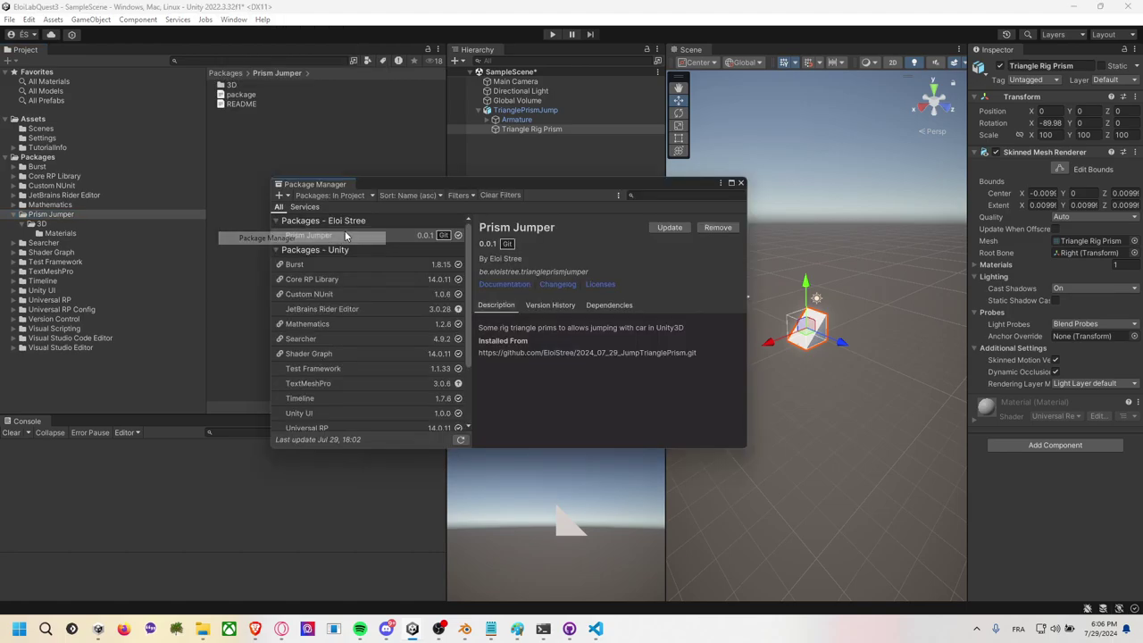
left_click(670, 228)
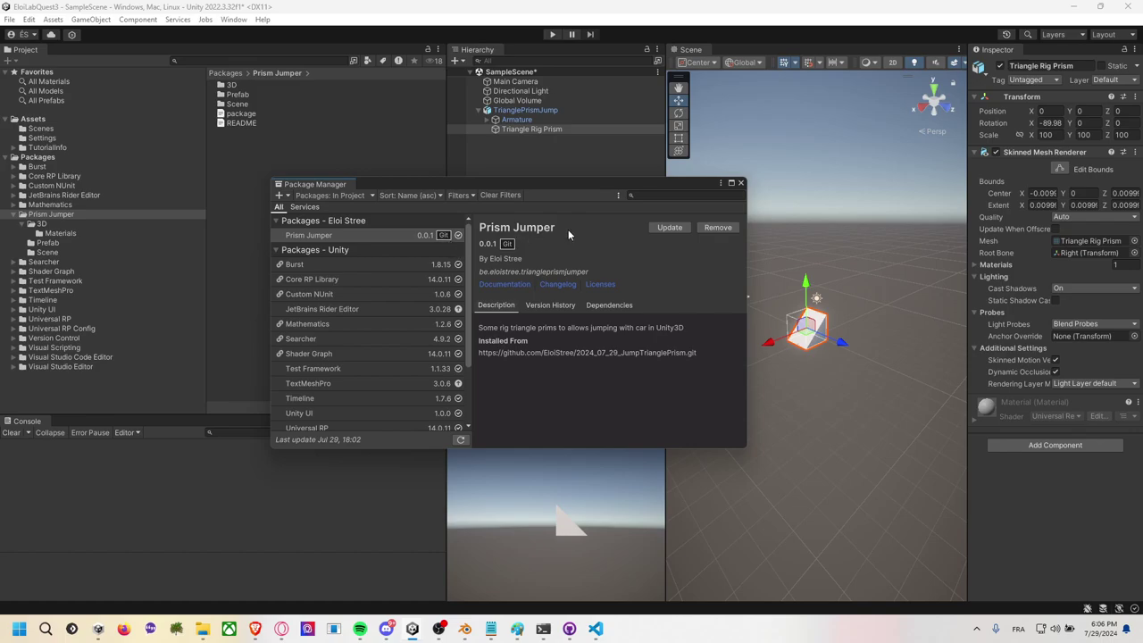
left_click(741, 183)
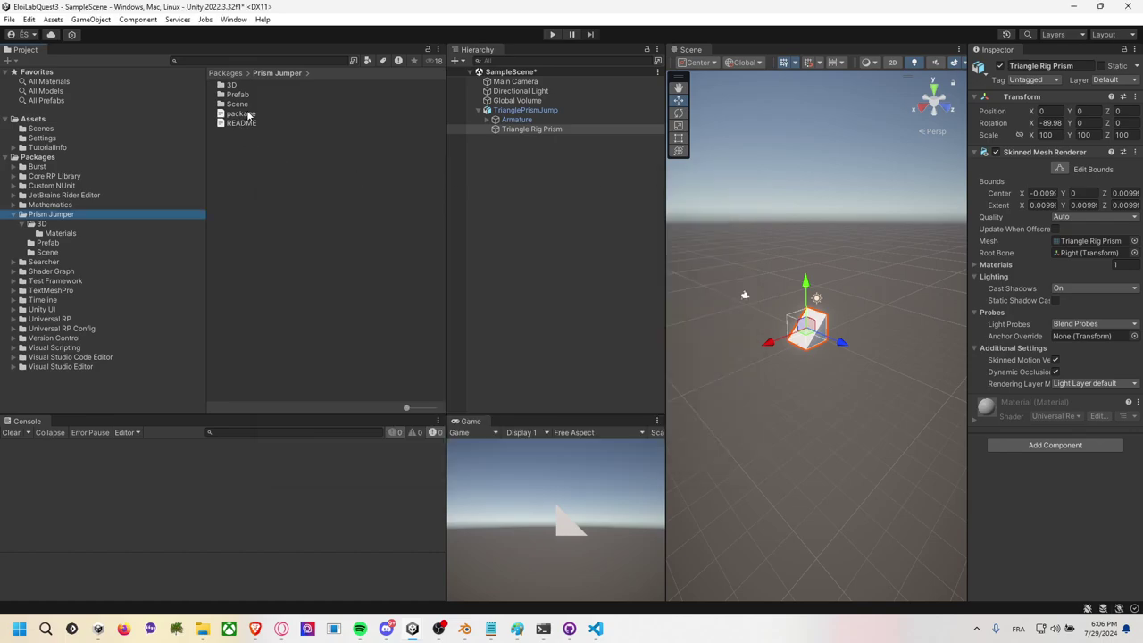
left_click(249, 114)
Place Prism Jump Example left and Prism Jump Default right of the white prism in SampleScene.
left_click(268, 103)
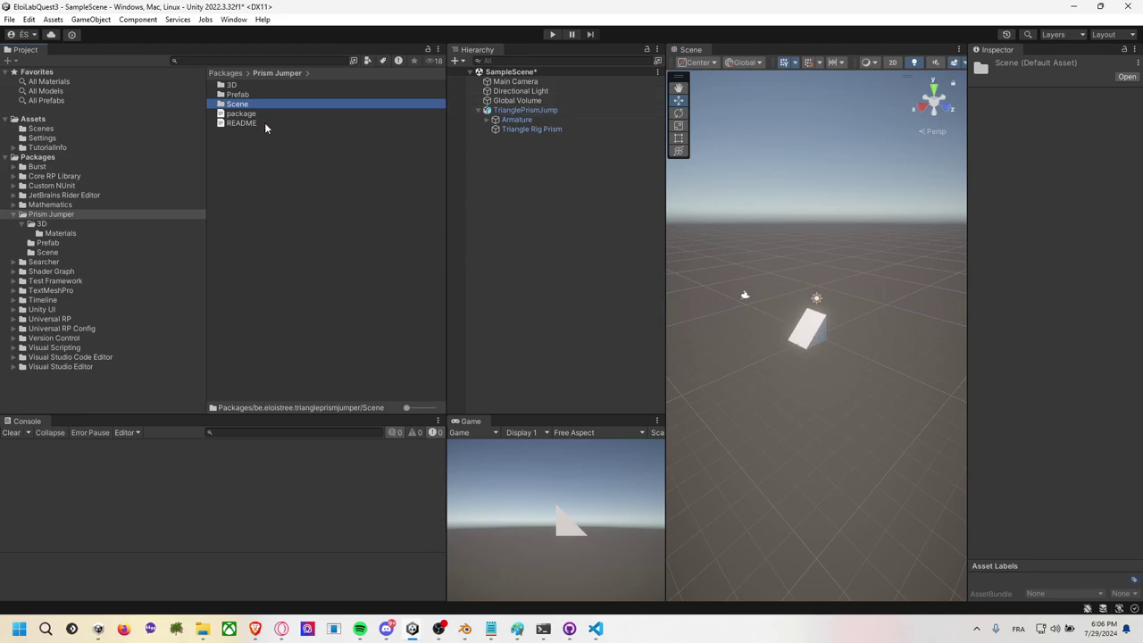
left_click(243, 95)
double_click(243, 96)
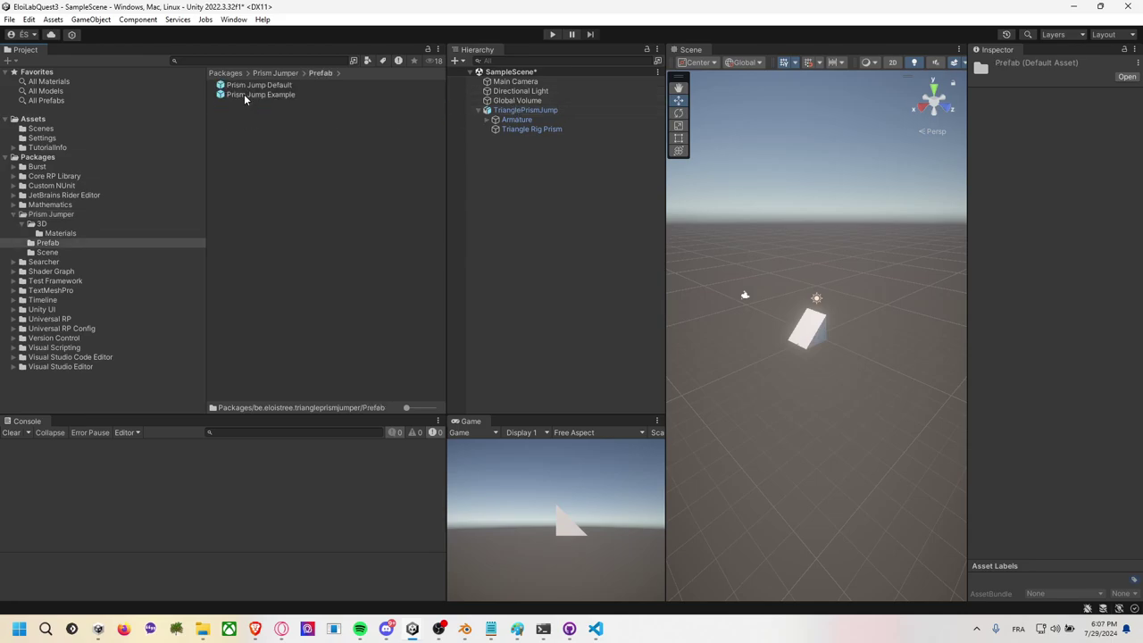
left_click_drag(259, 95, 561, 255)
left_click_drag(874, 351, 753, 300)
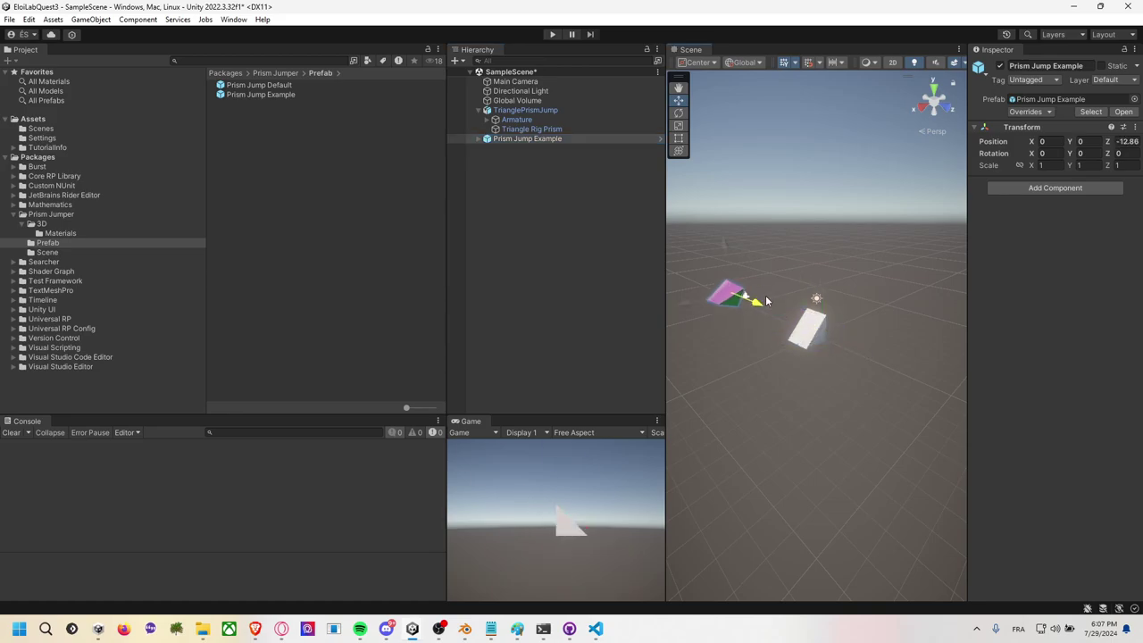
left_click_drag(259, 84, 905, 382)
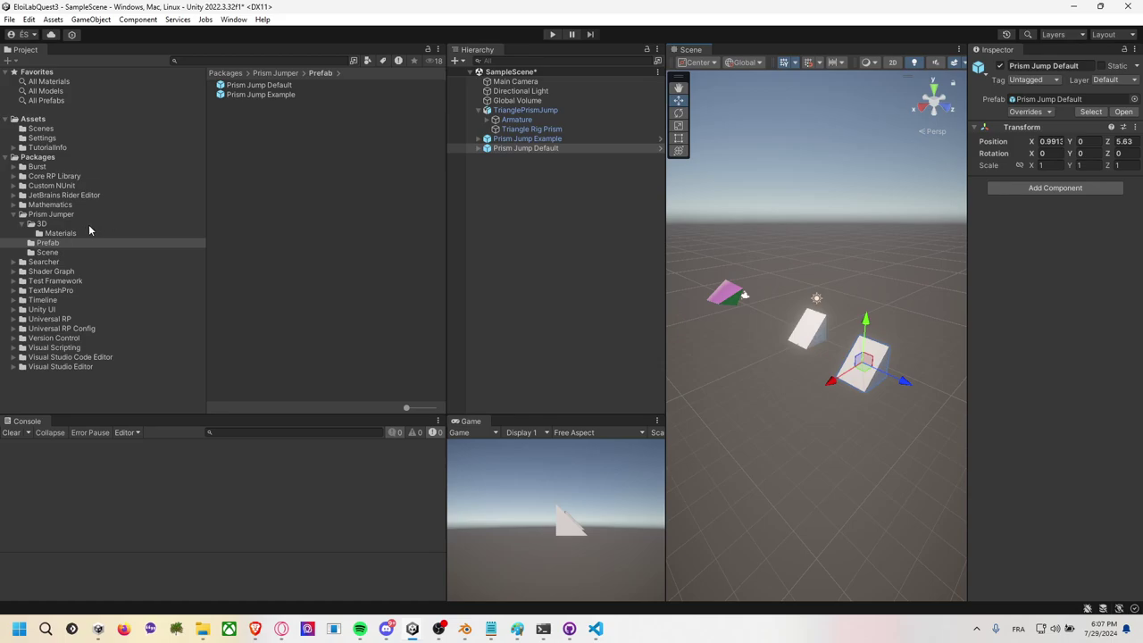
left_click(65, 251)
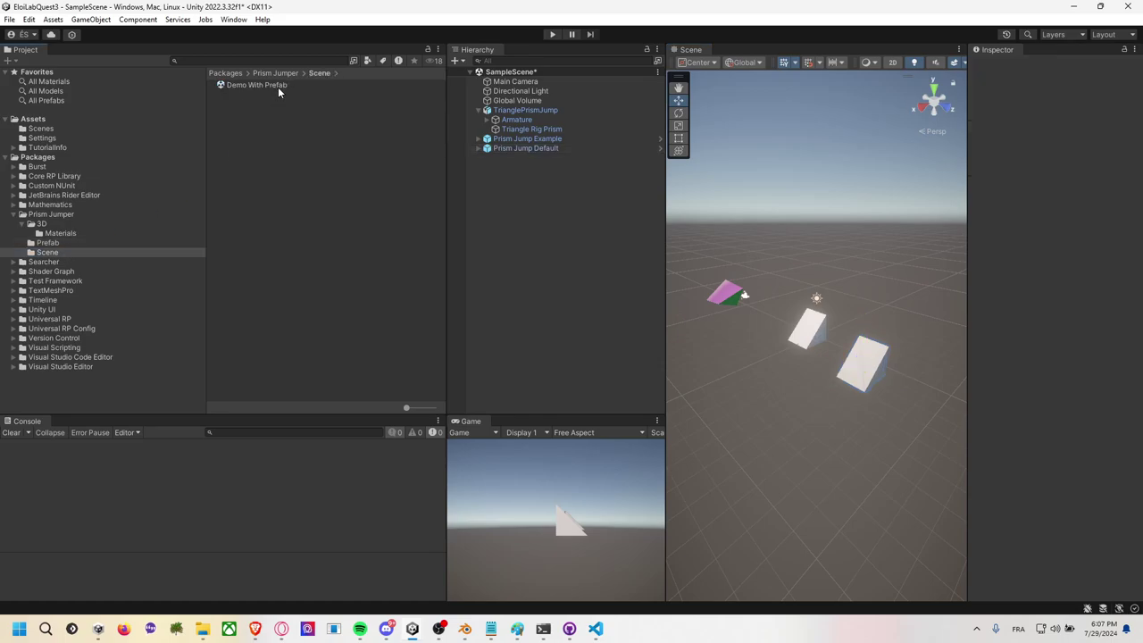
Copy Demo With Prefab from the package's Scene folder into Assets and open it without saving SampleScene.
double_click(278, 86)
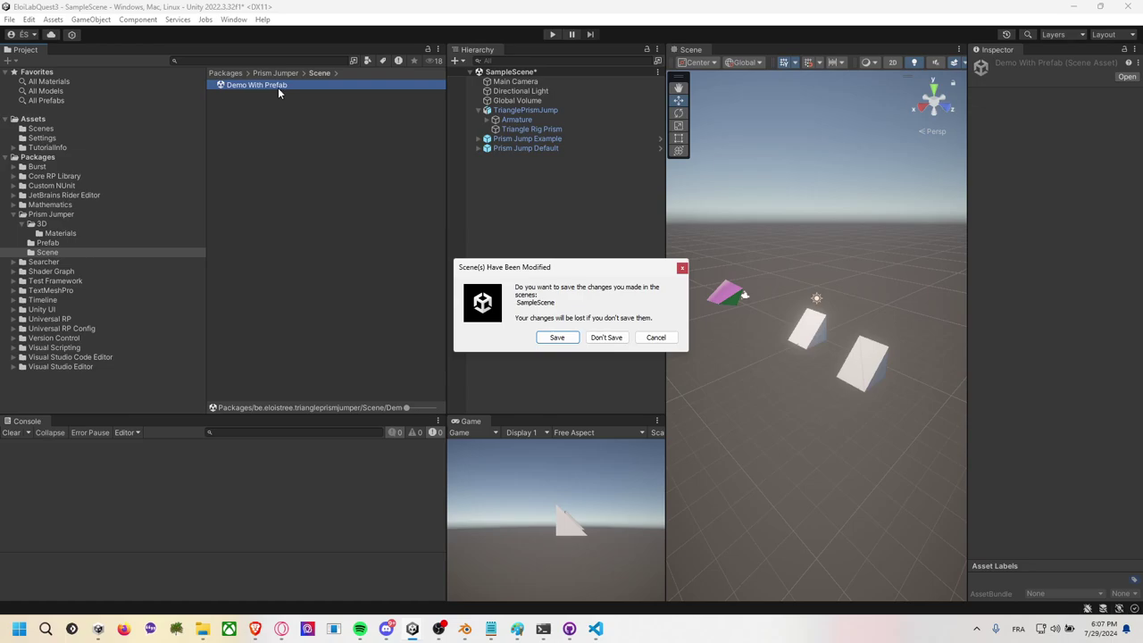
left_click(610, 339)
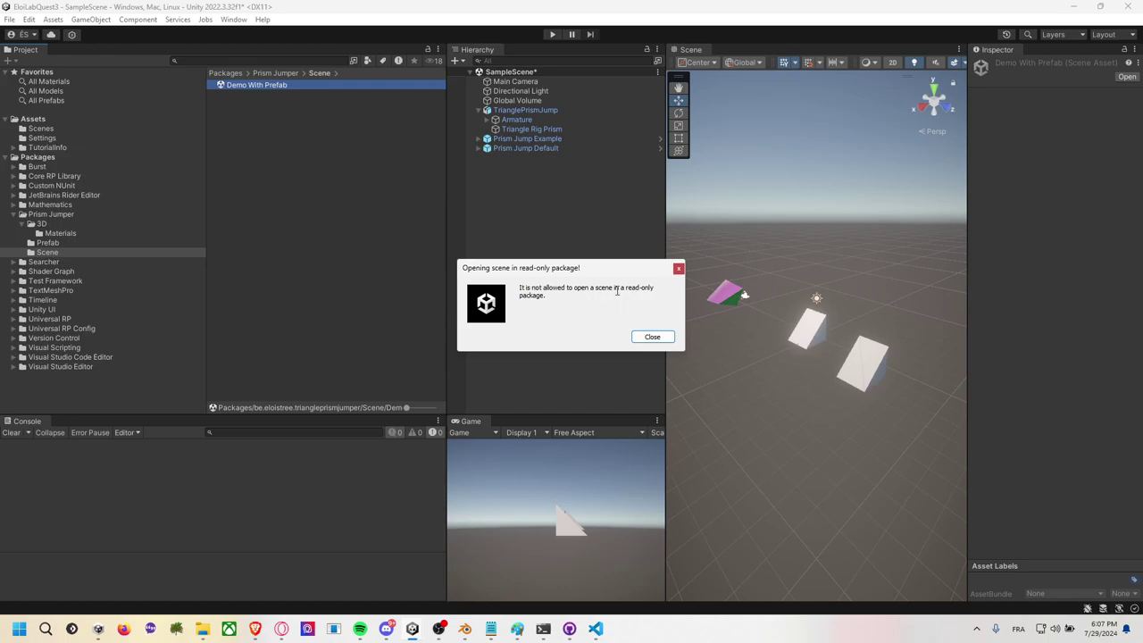
left_click(678, 268)
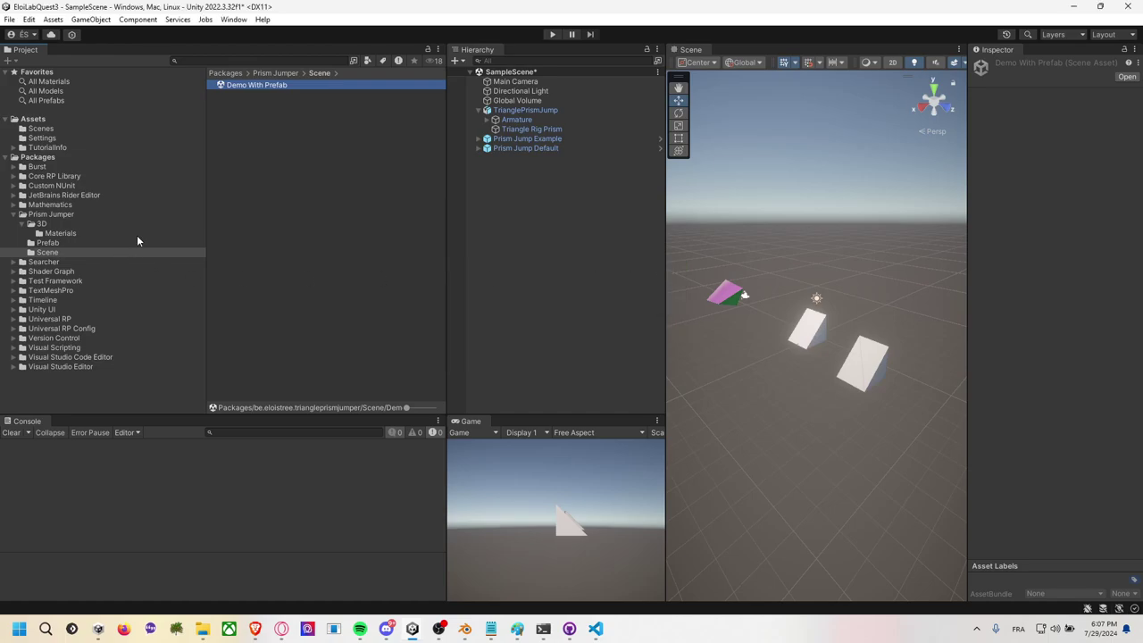
left_click_drag(259, 84, 51, 123)
left_click(35, 119)
left_click(274, 114)
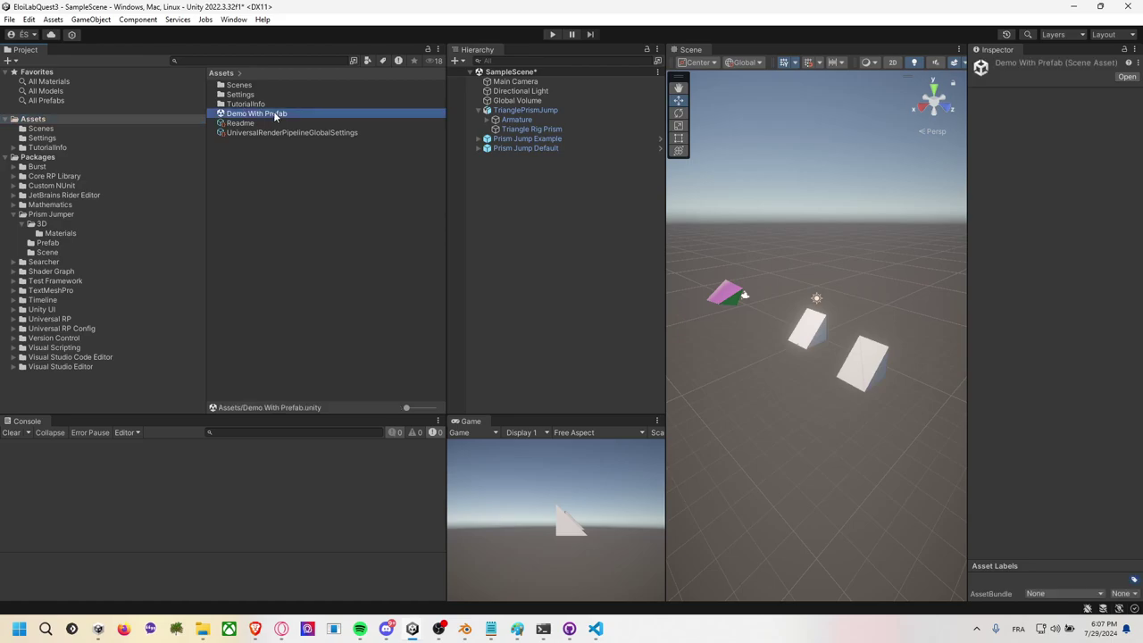
double_click(273, 112)
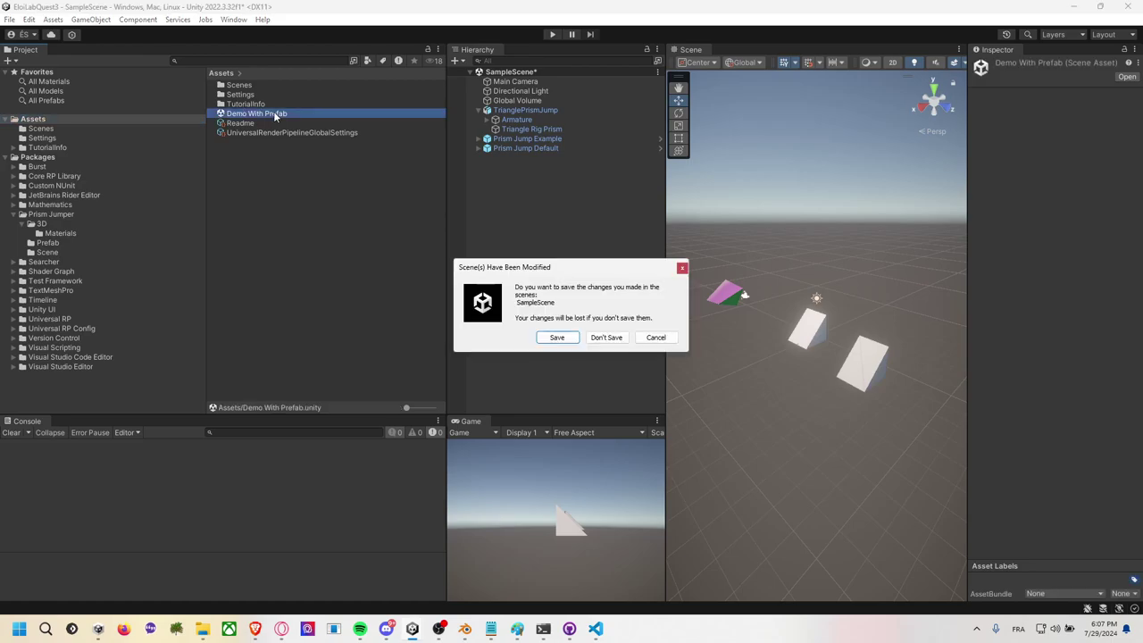
left_click(607, 338)
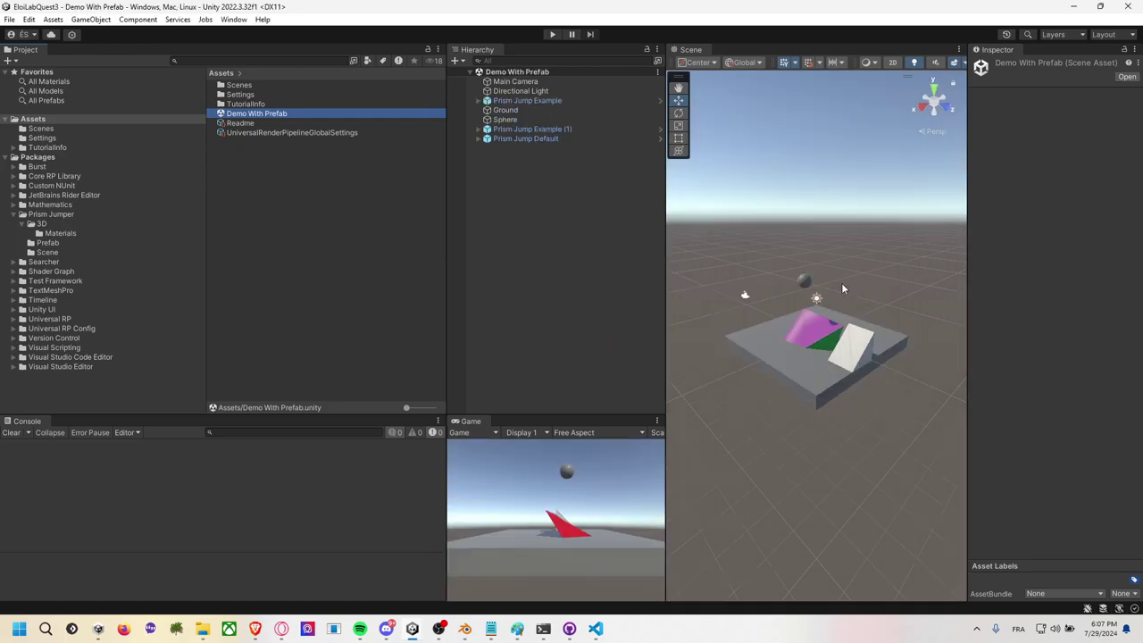
Orbit the Scene view to inspect the demo platform's prisms from above and from the other side.
mouse_move(841, 282)
middle_mouse_down()
mouse_move(832, 318)
mouse_move(792, 373)
middle_mouse_up()
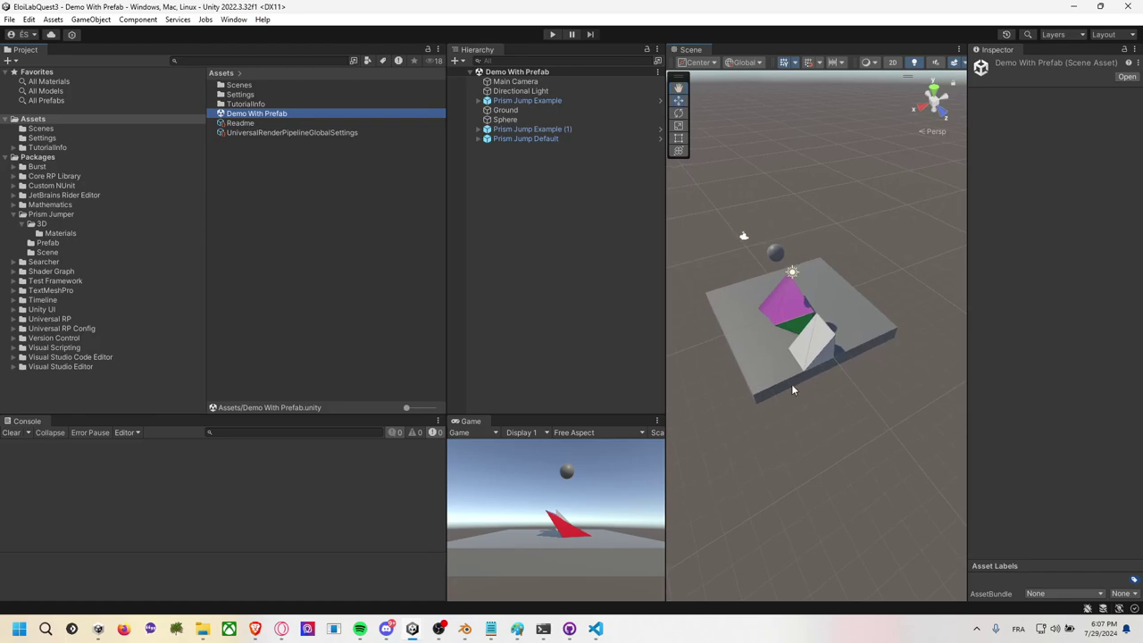
left_click_drag(794, 390, 838, 370, "alt")
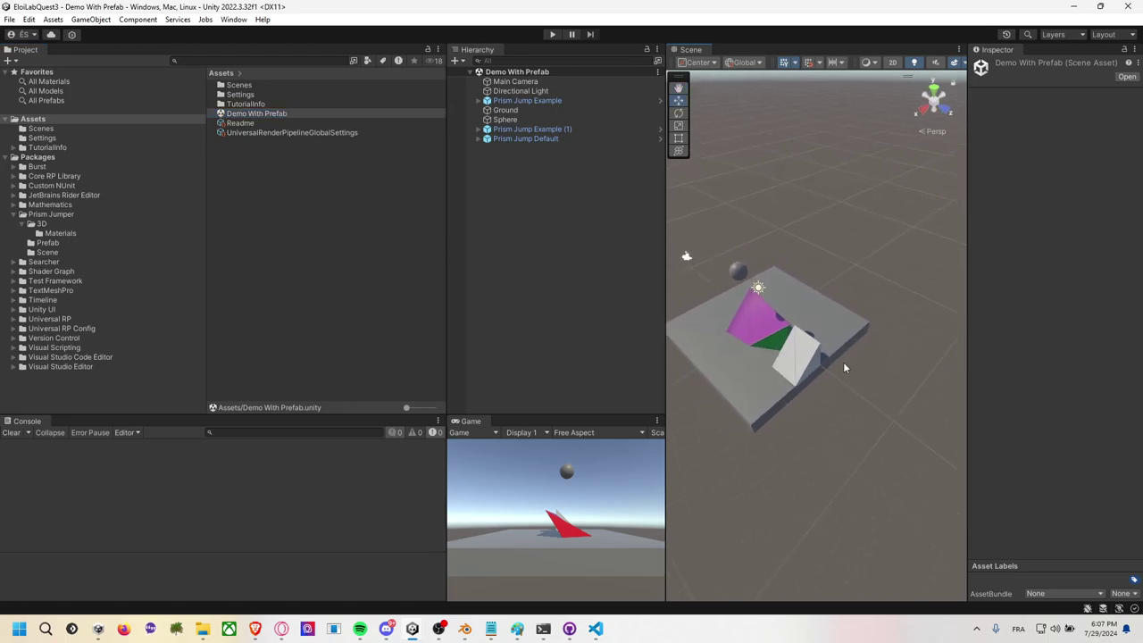
left_click_drag(843, 366, 893, 375, "alt")
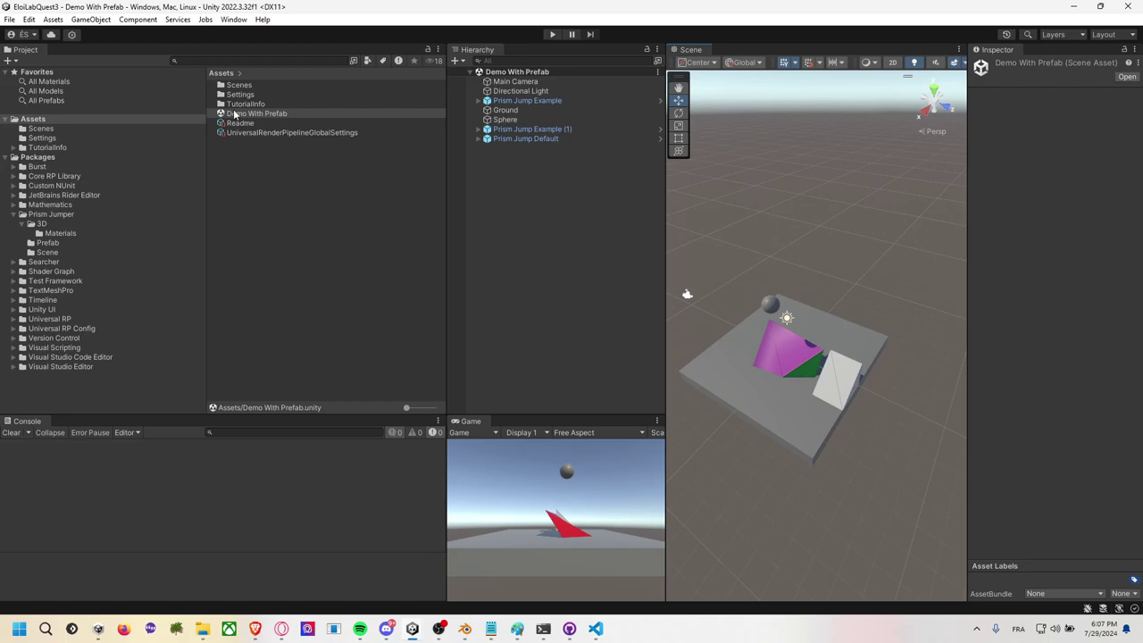
left_click(313, 233)
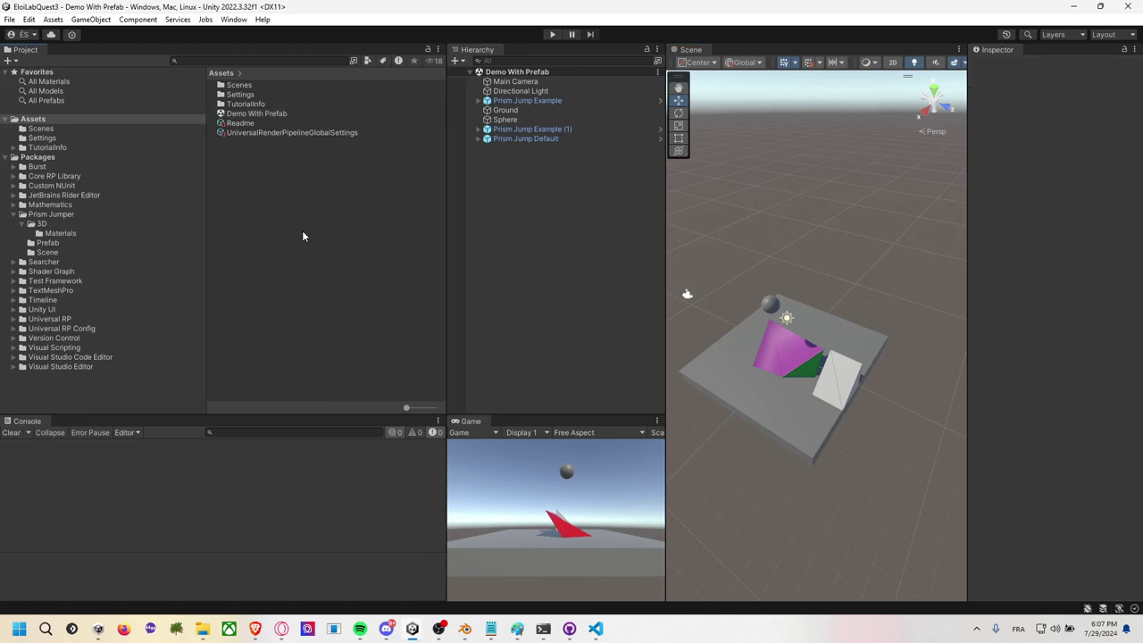
key("alt+Tab")
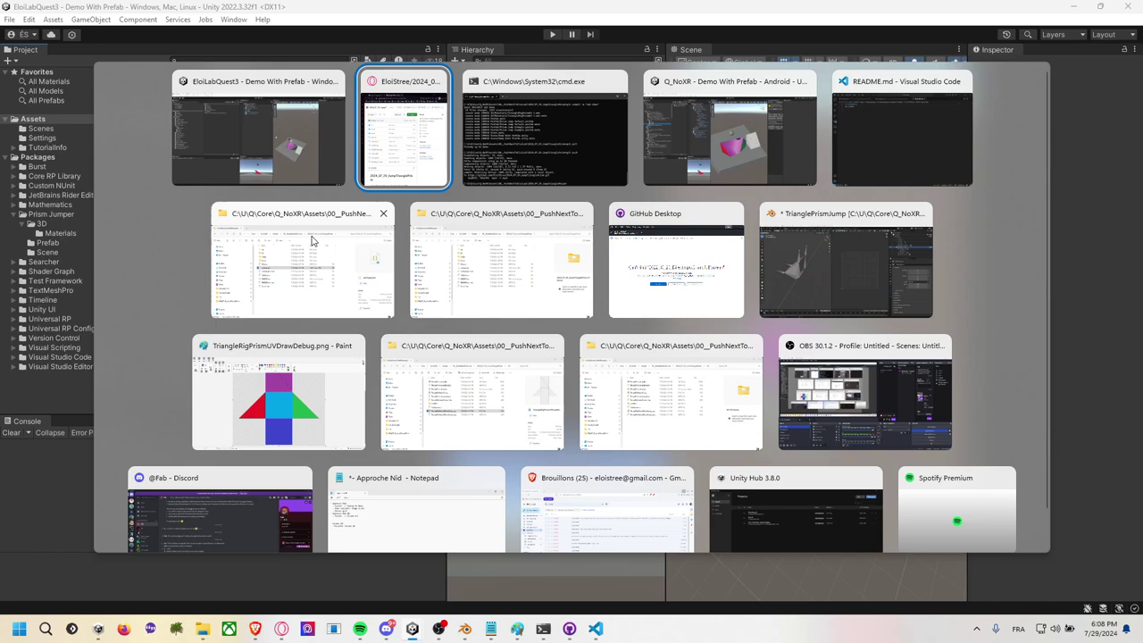
In Q_NoXR, create an empty root object named 'Start Pack Prefab Demo'.
key("alt+Tab")
key("alt+Tab")
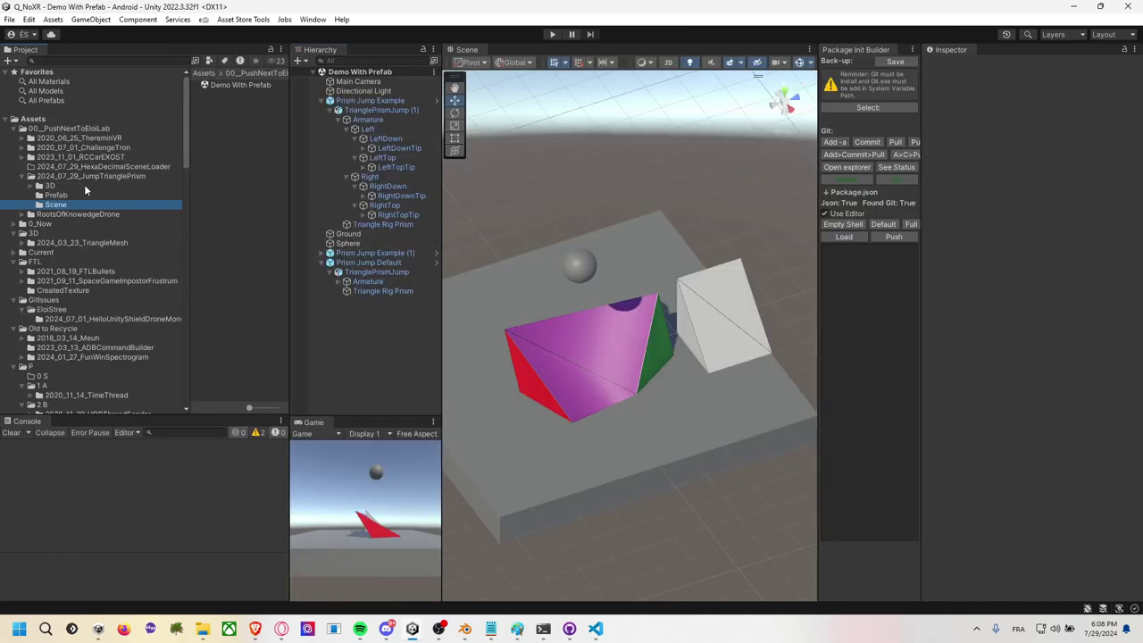
left_click(85, 194)
right_click(245, 194)
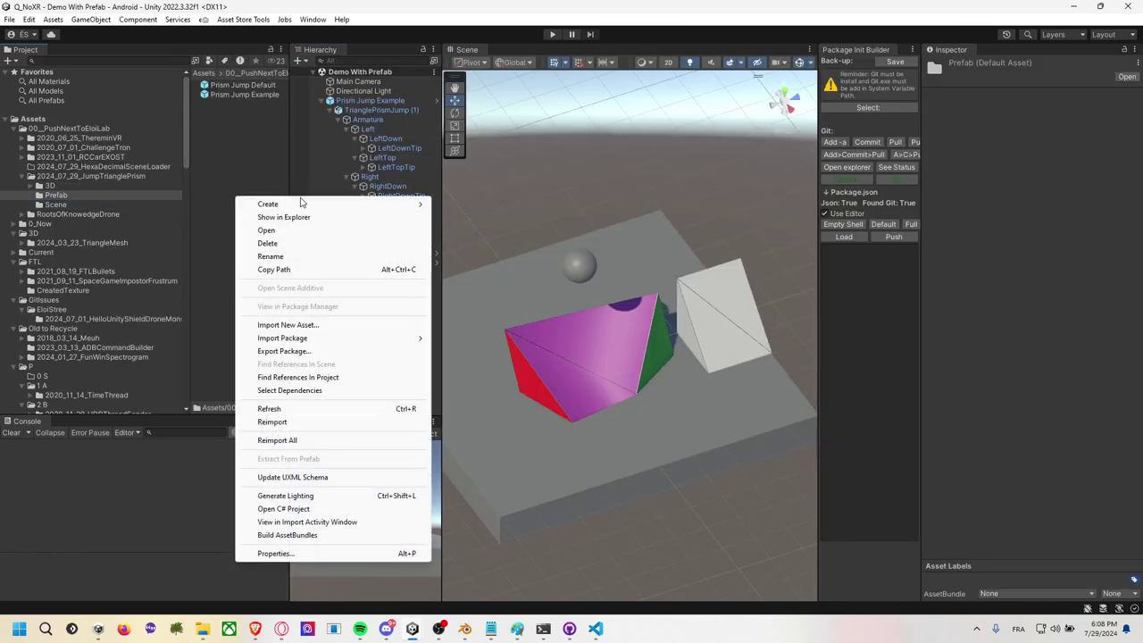
mouse_move(301, 204)
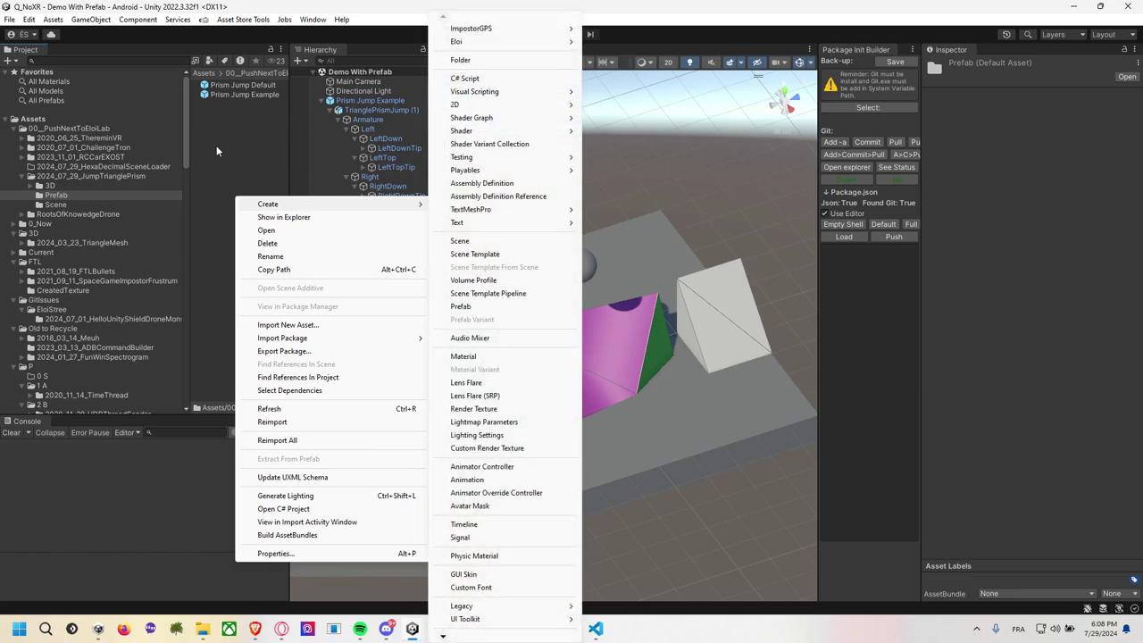
left_click(293, 227)
right_click(327, 340)
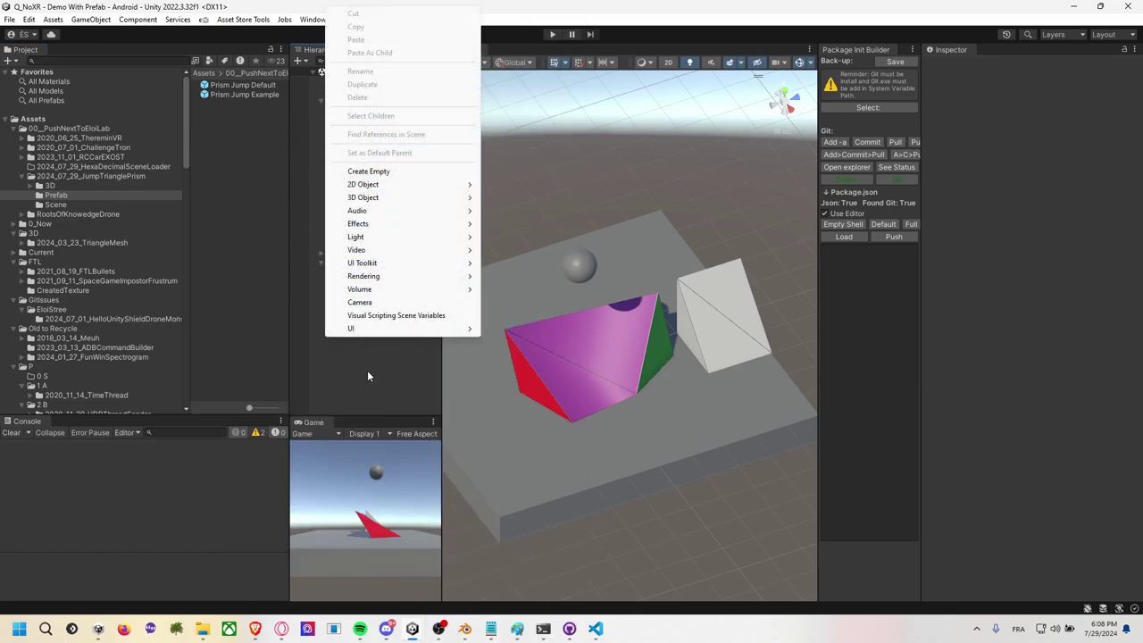
left_click(330, 331)
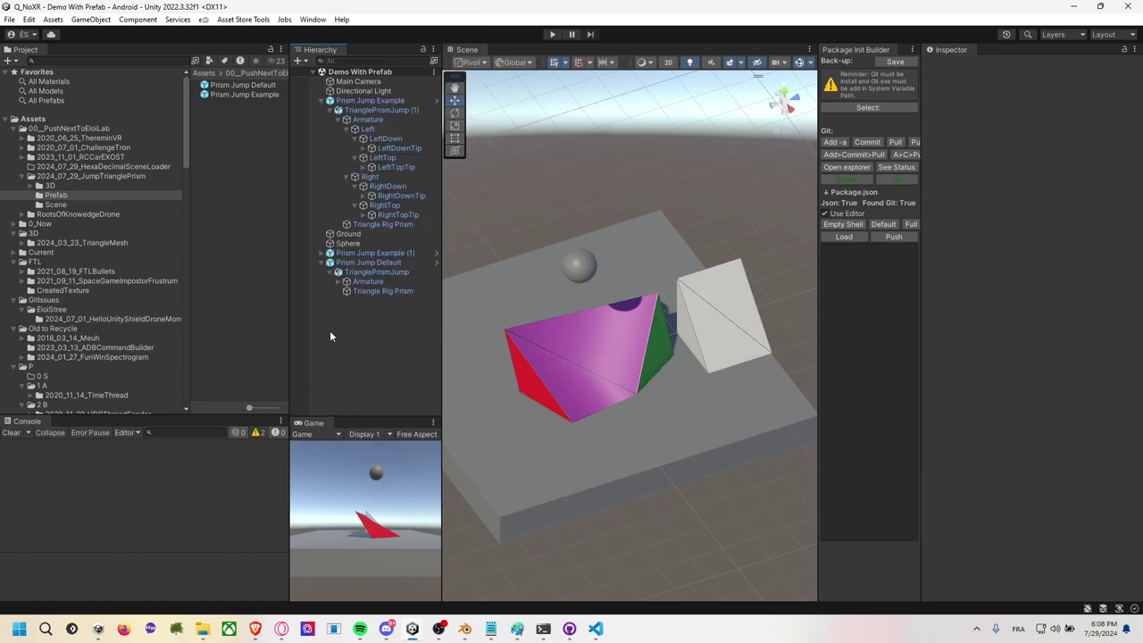
right_click(329, 331)
left_click(419, 449)
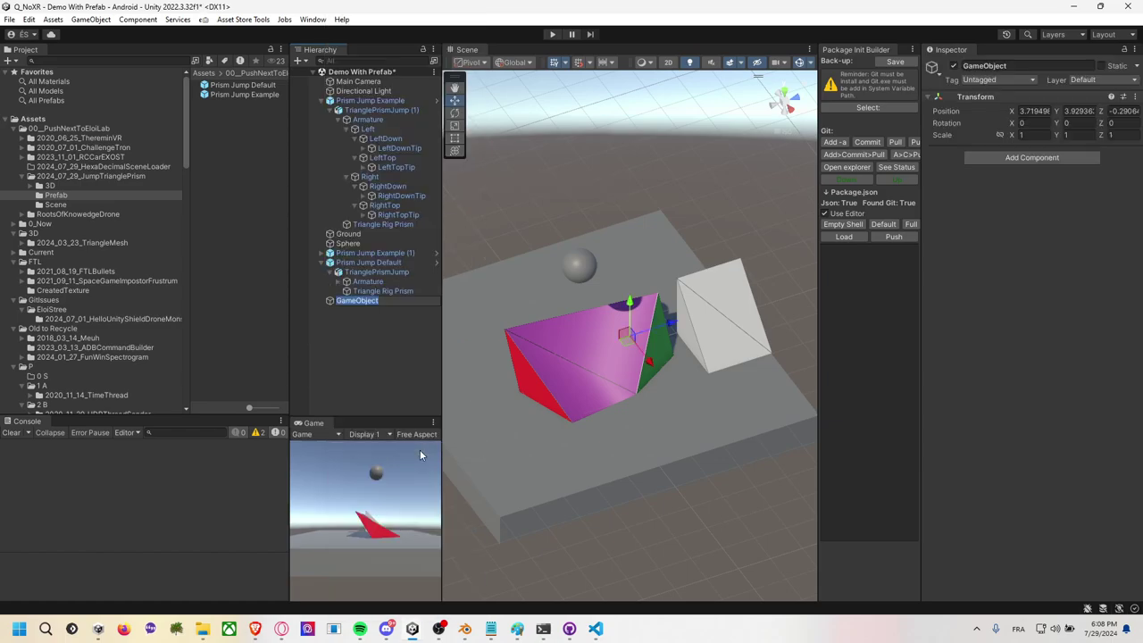
type("Dem")
type("o")
key("BackSpace")
key("BackSpace")
key("BackSpace")
key("BackSpace")
type("Start Pack P")
type("refab Demo")
key("Return")
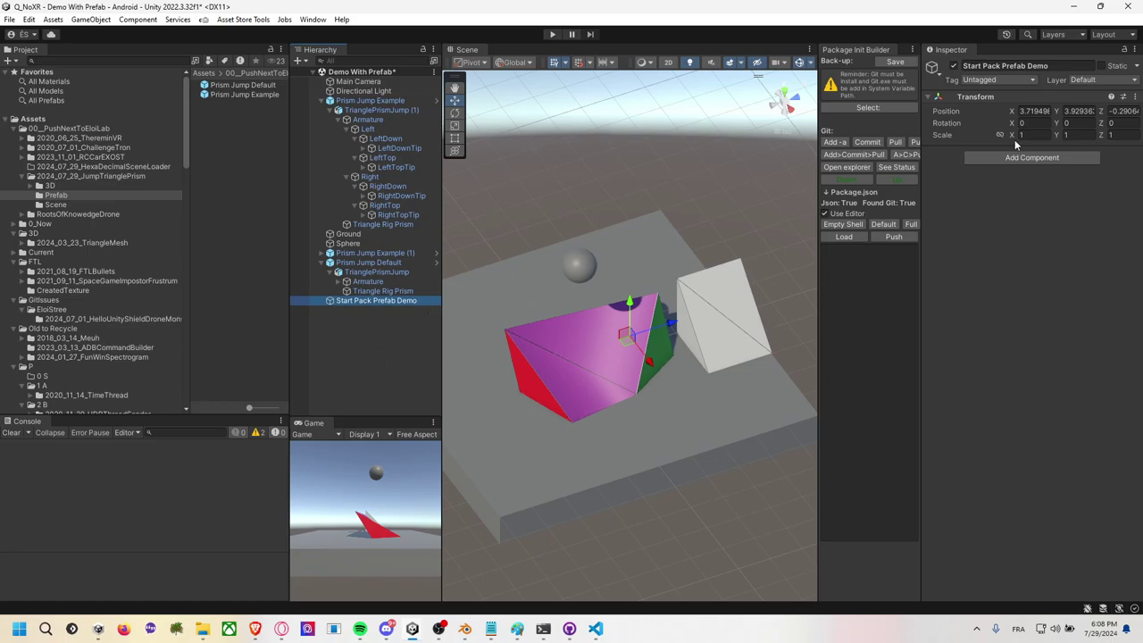
Set Start Pack Prefab Demo's position to 0, 0, 0.
left_click(1034, 110)
type("0")
key("Tab")
type("0")
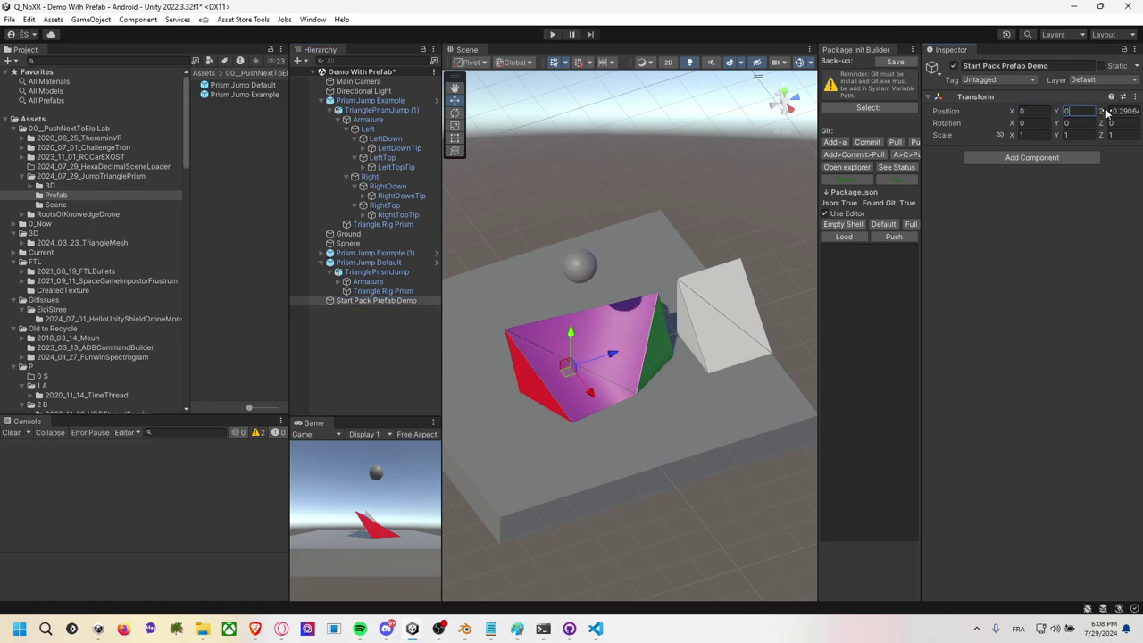
left_click(1109, 111)
type("0")
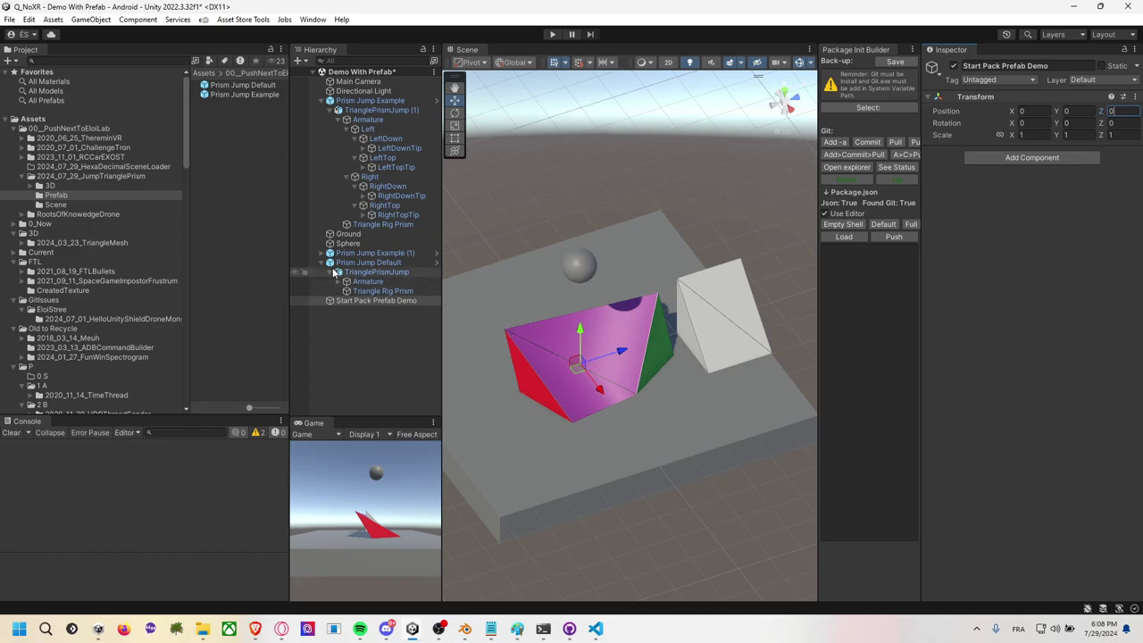
Parent the five scene objects, Prism Jump Example through Prism Jump Default, under Start Pack Prefab Demo.
left_click(323, 263)
left_click(322, 253)
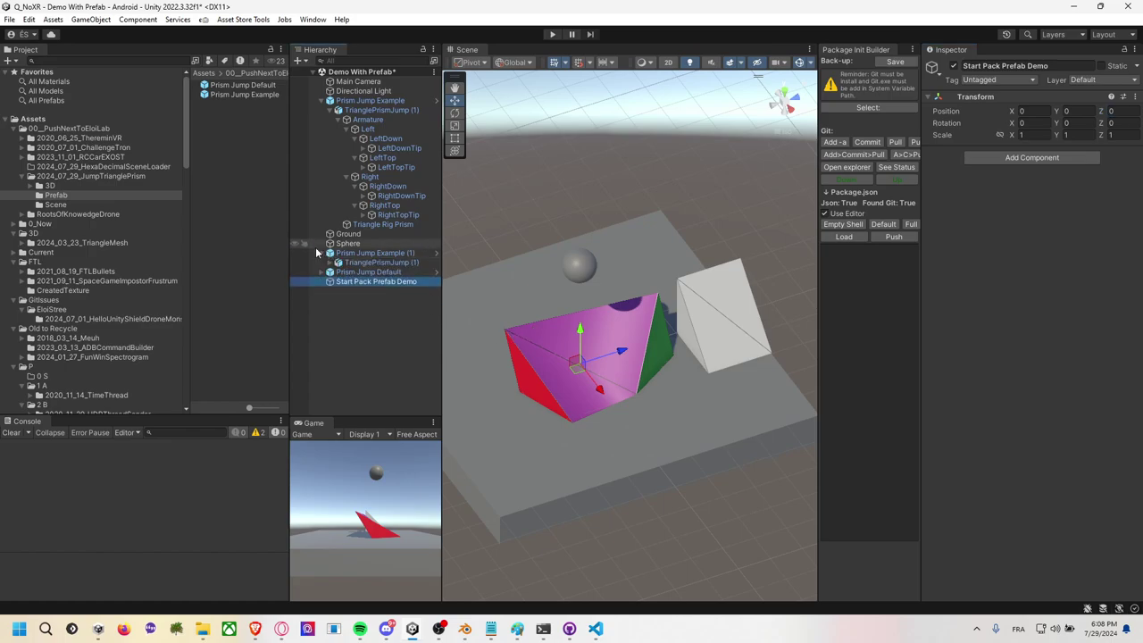
left_click(317, 253)
left_click(321, 252)
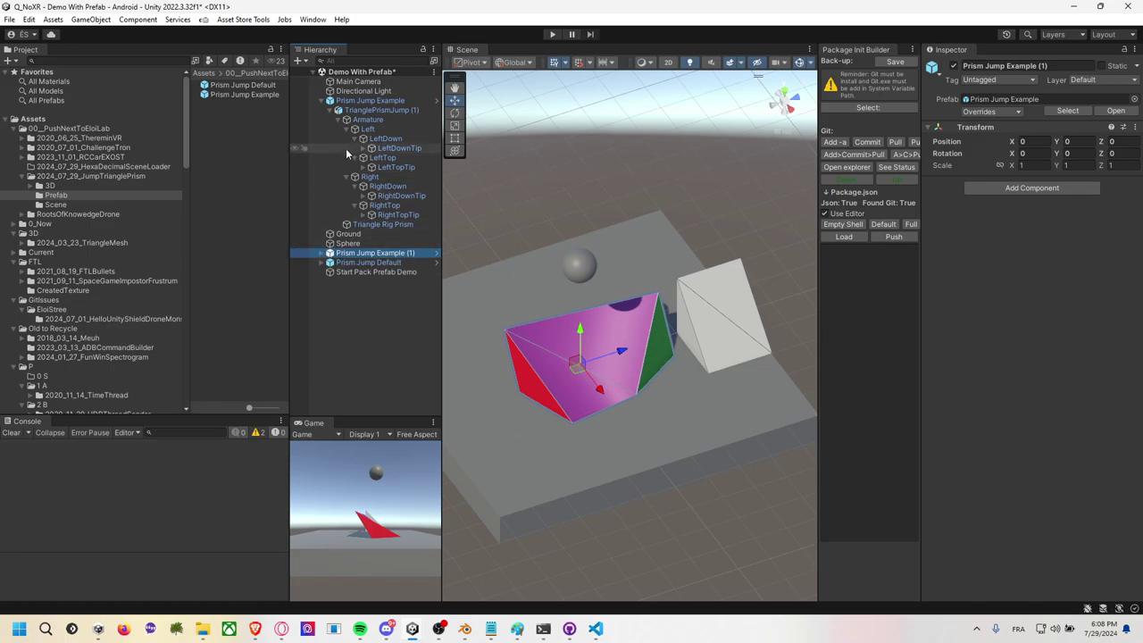
left_click(323, 100)
left_click(366, 100)
left_click(361, 138, "shift")
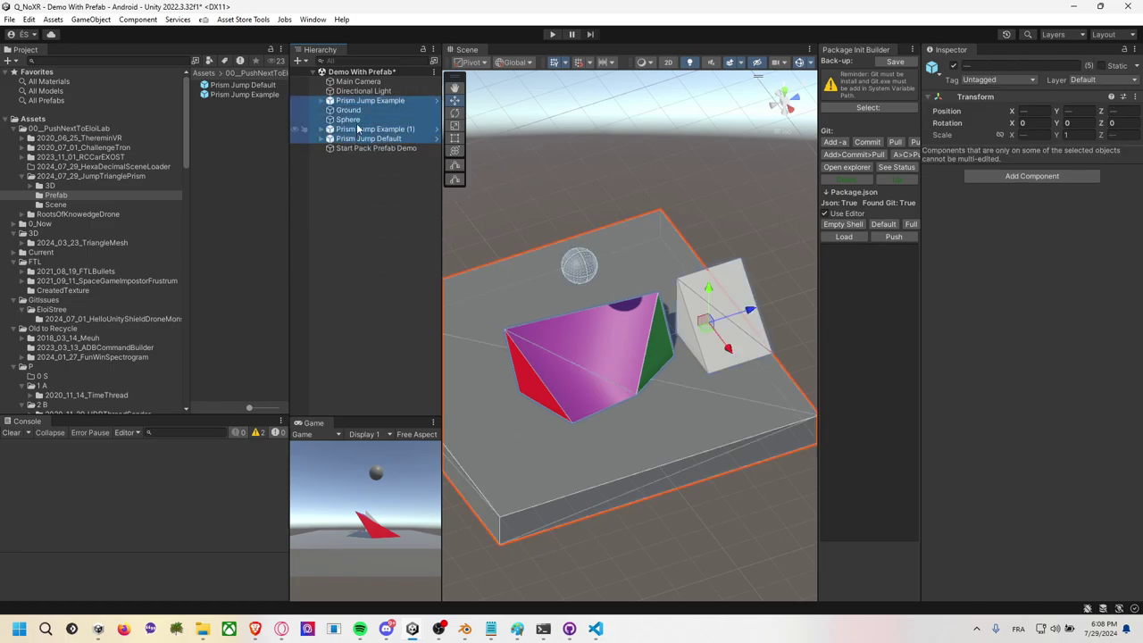
left_click_drag(358, 129, 363, 148)
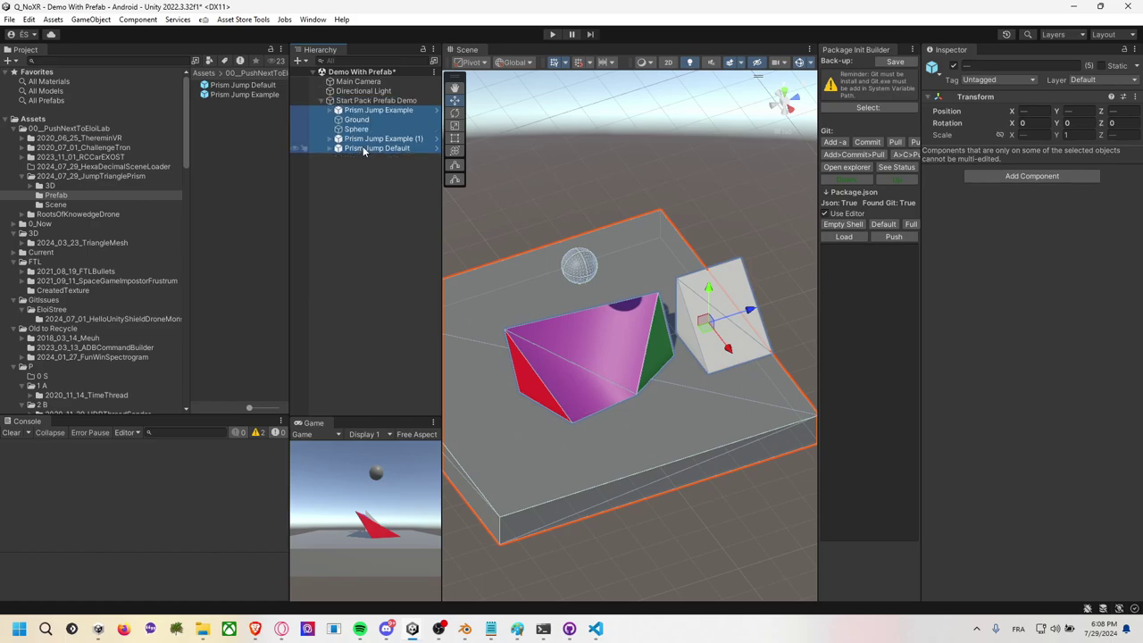
left_click(375, 100)
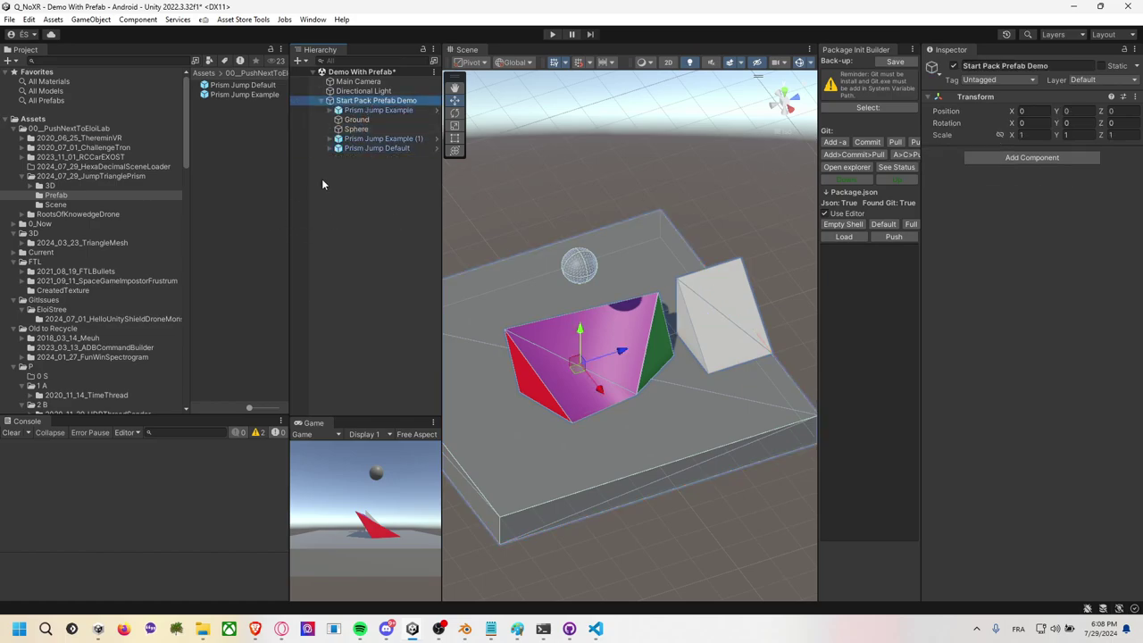
left_click(322, 184)
left_click(384, 100)
Save Start Pack Prefab Demo as a prefab in the Prefab folder and widen the Project and Hierarchy panels.
left_click_drag(375, 100, 232, 183)
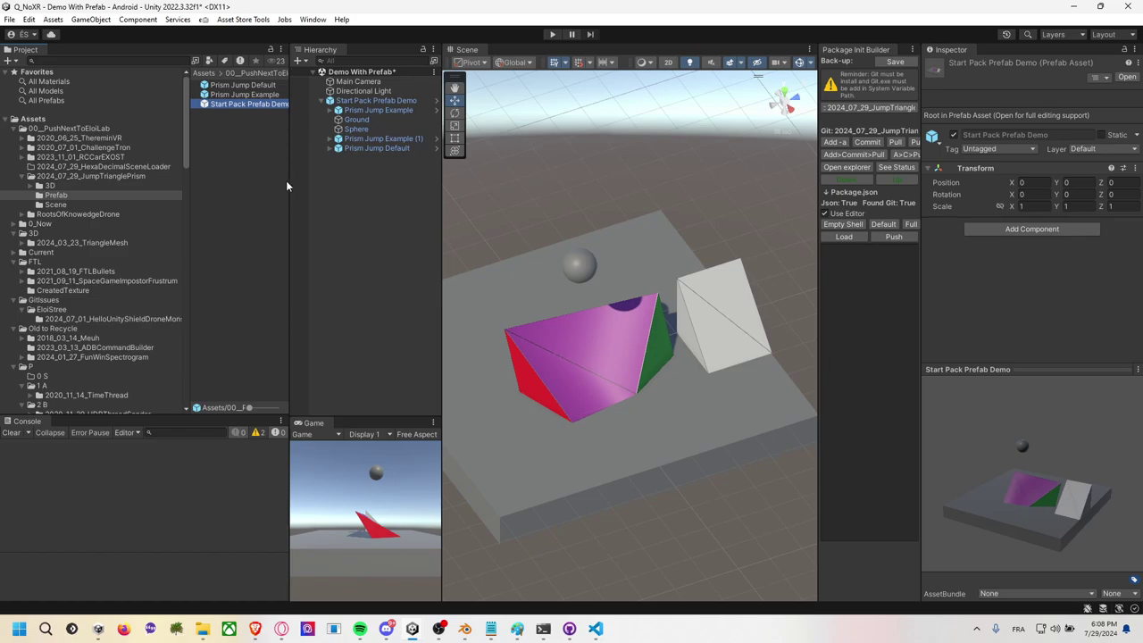
left_click_drag(289, 182, 325, 183)
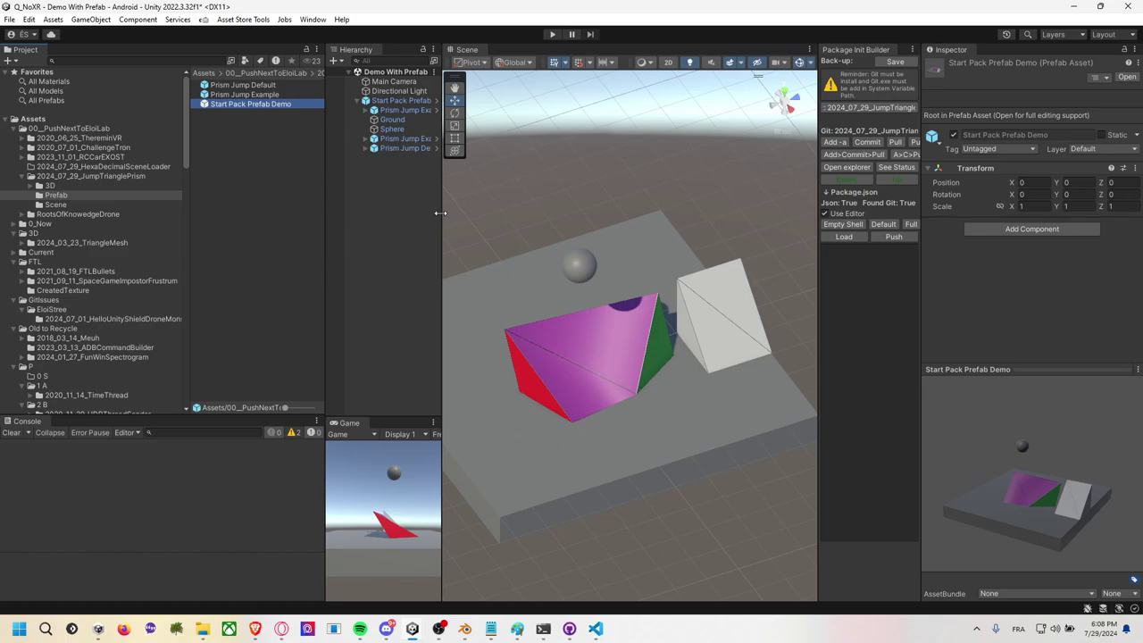
left_click_drag(440, 212, 498, 213)
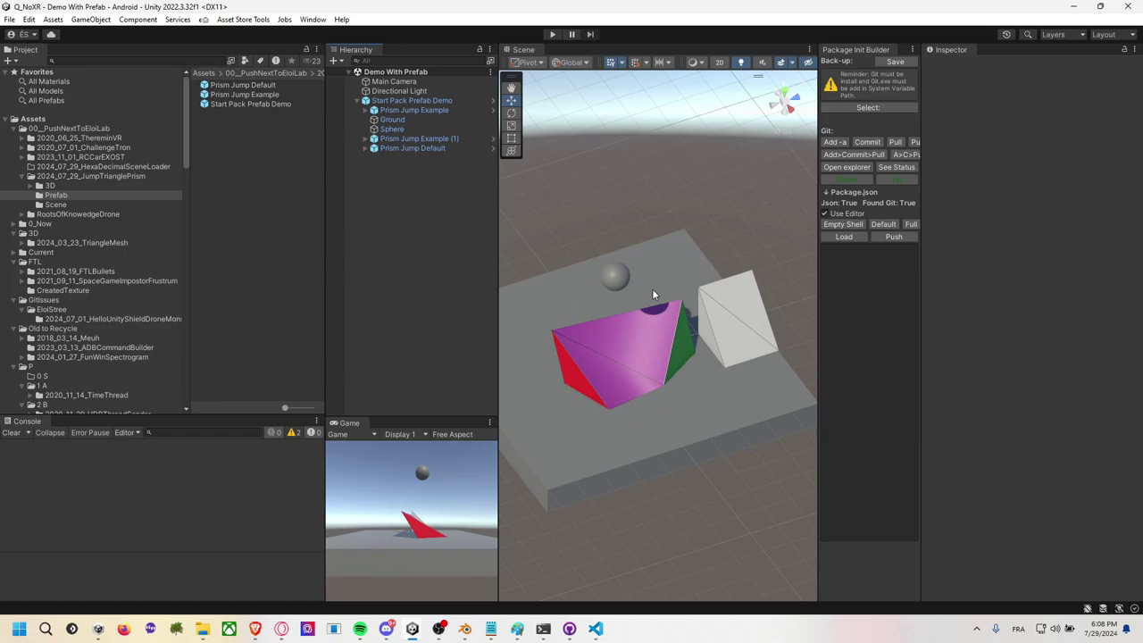
Stage all changes in Command Prompt and commit them with the message 'add scene prefab'.
key("alt+Tab")
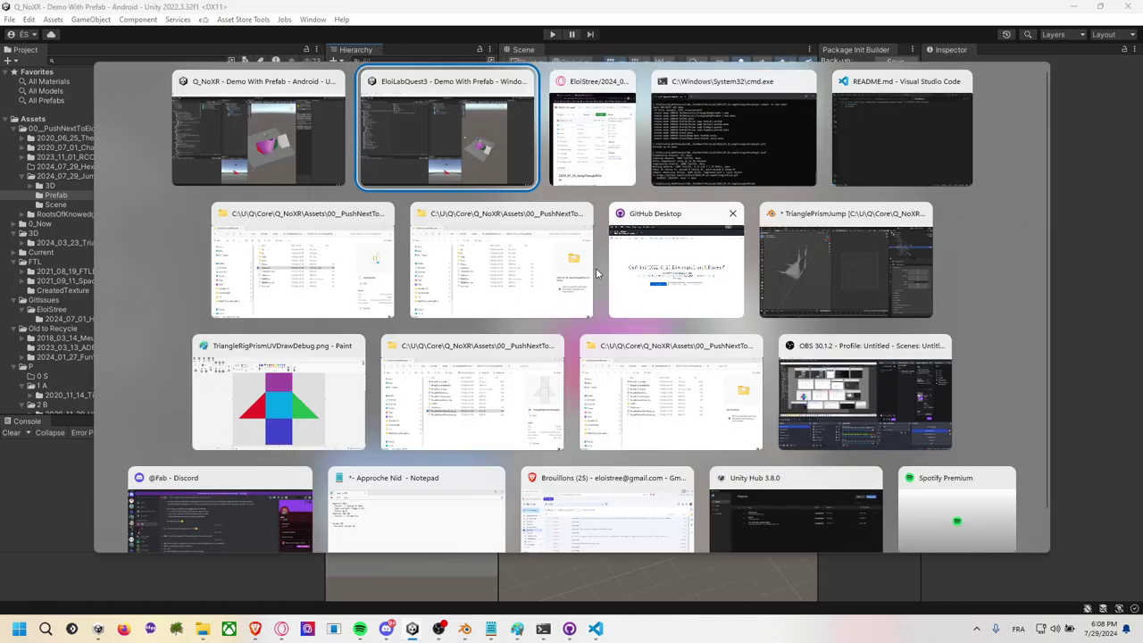
key("alt+Tab")
key("alt+Tab")
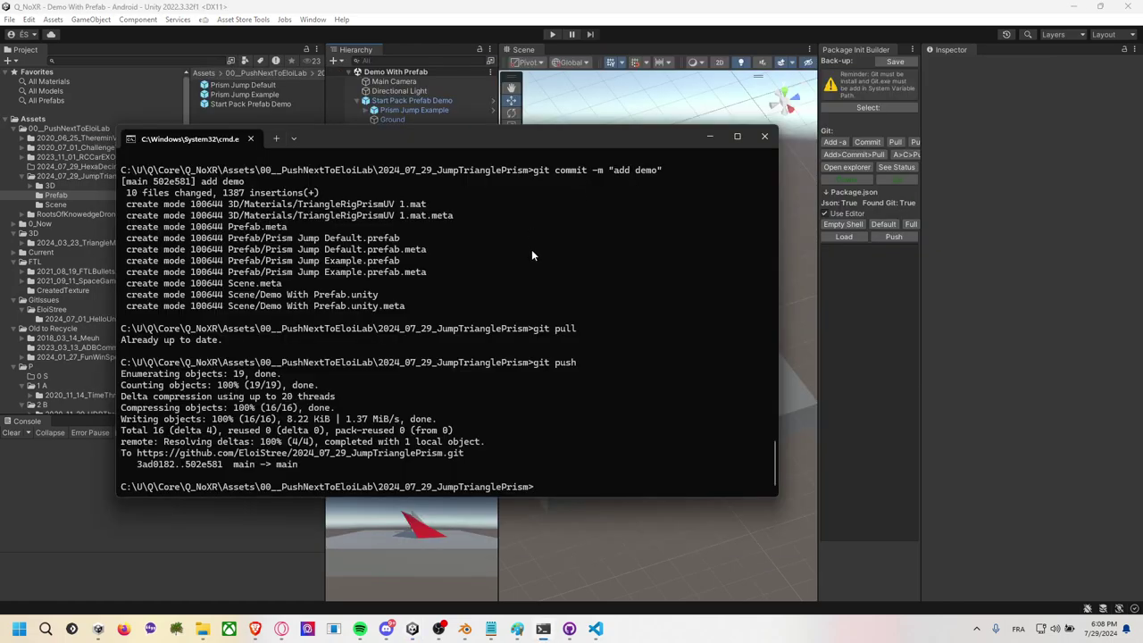
type("git add .")
key("Return")
type("g")
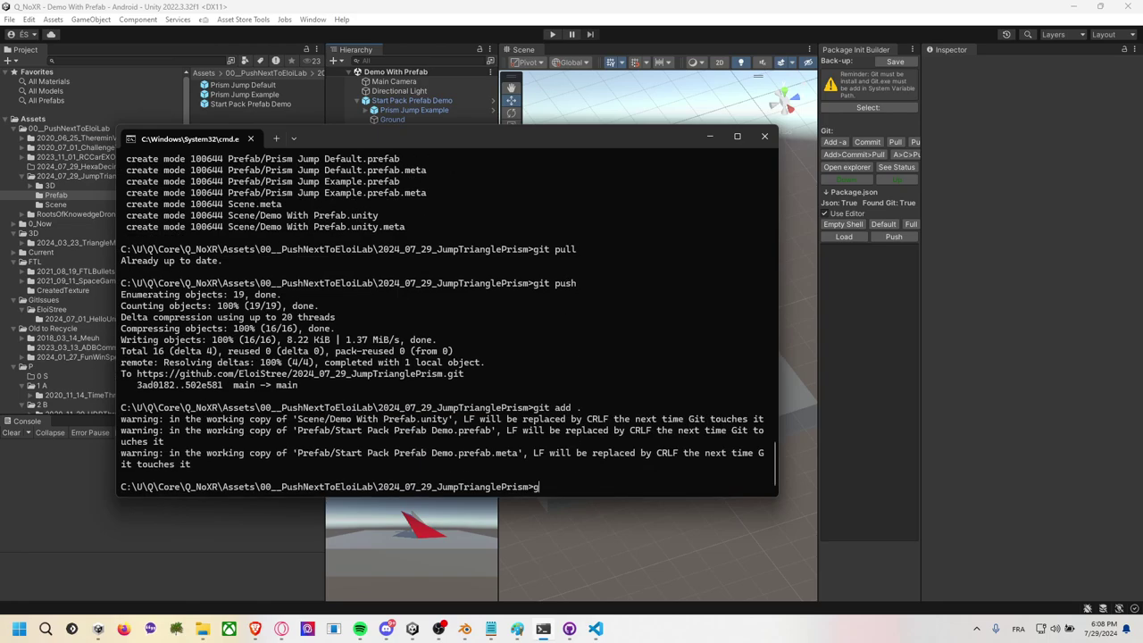
type("ti")
key("BackSpace")
key("BackSpace")
type("it comm")
type("it -m \"sa")
key("BackSpace")
key("BackSpace")
type("dd sce")
type("ne prefab")
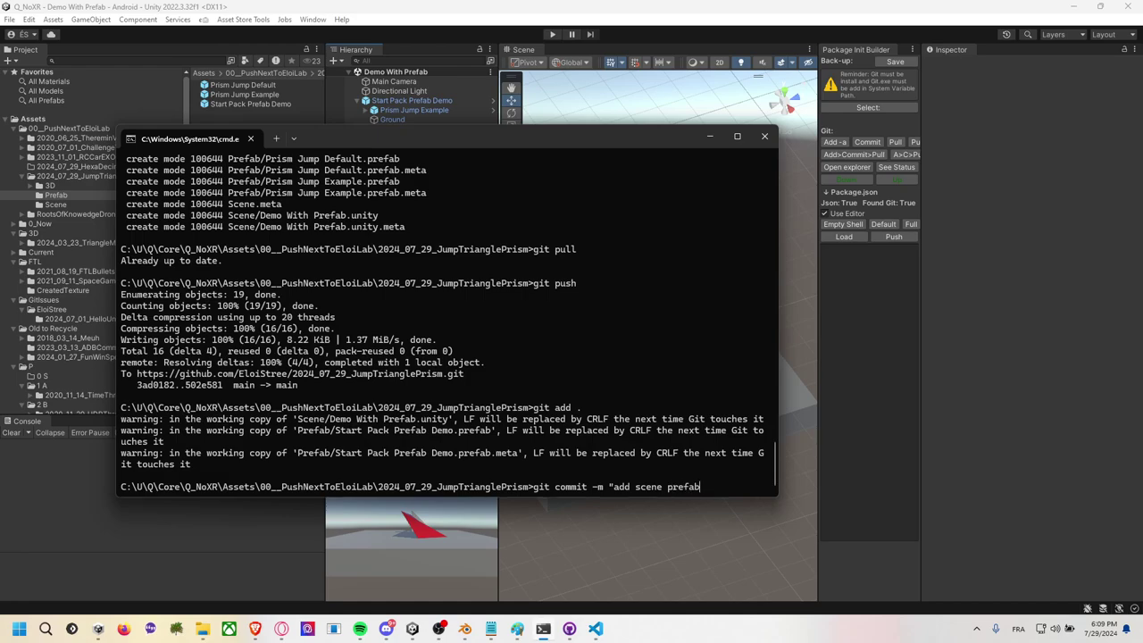
type("\"")
key("Return")
Pull from the remote, push the commit to GitHub, and return to the EloiLabQuest3 project.
type("git pull")
key("Return")
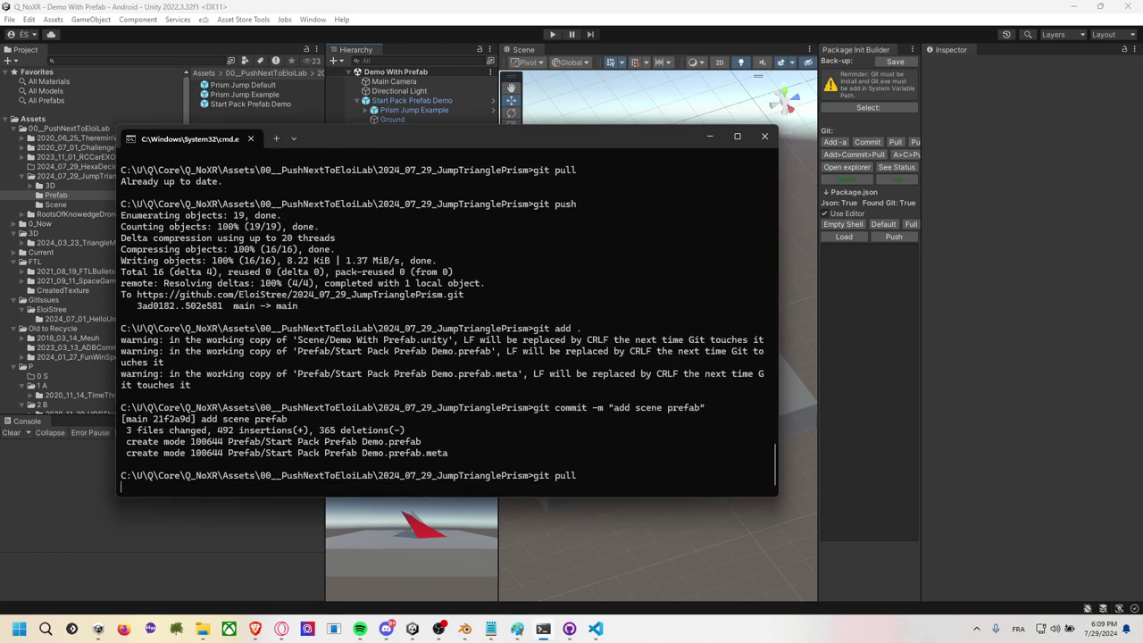
type("git push")
key("Return")
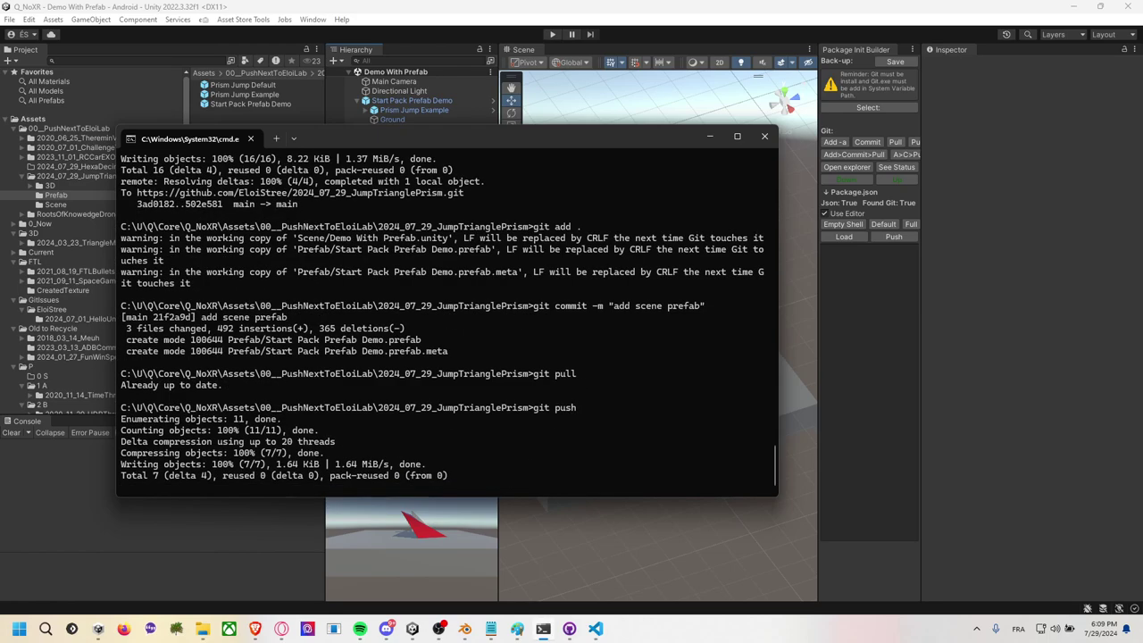
key("Return")
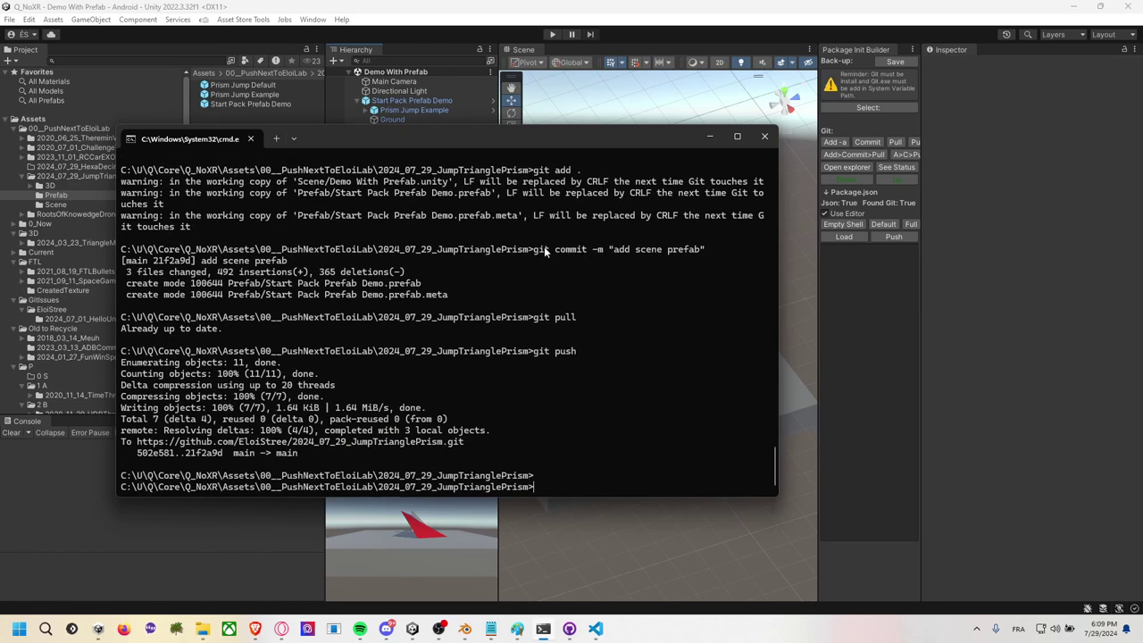
key("alt+Tab")
key("Tab")
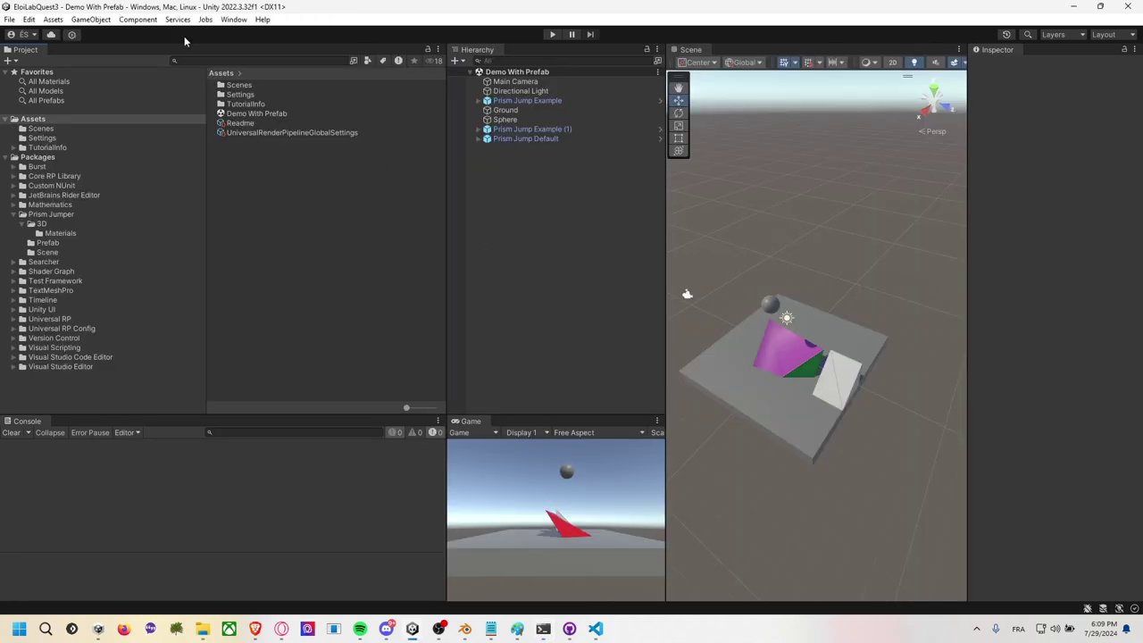
Update the Prism Jumper package to its latest version in the Package Manager.
left_click(234, 19)
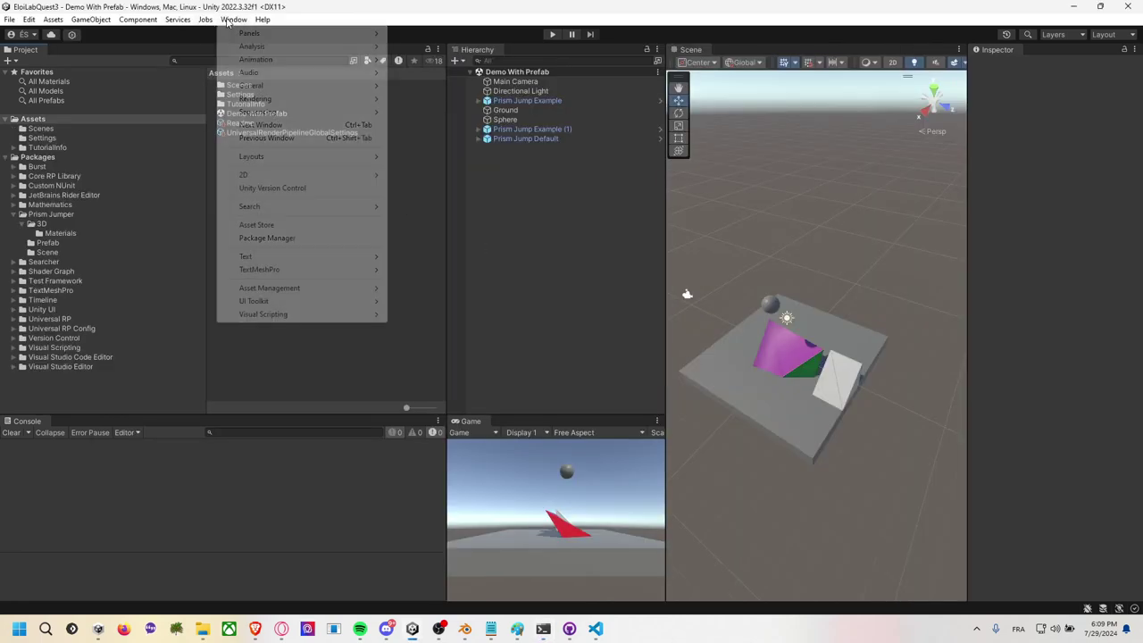
left_click(316, 238)
left_click(659, 227)
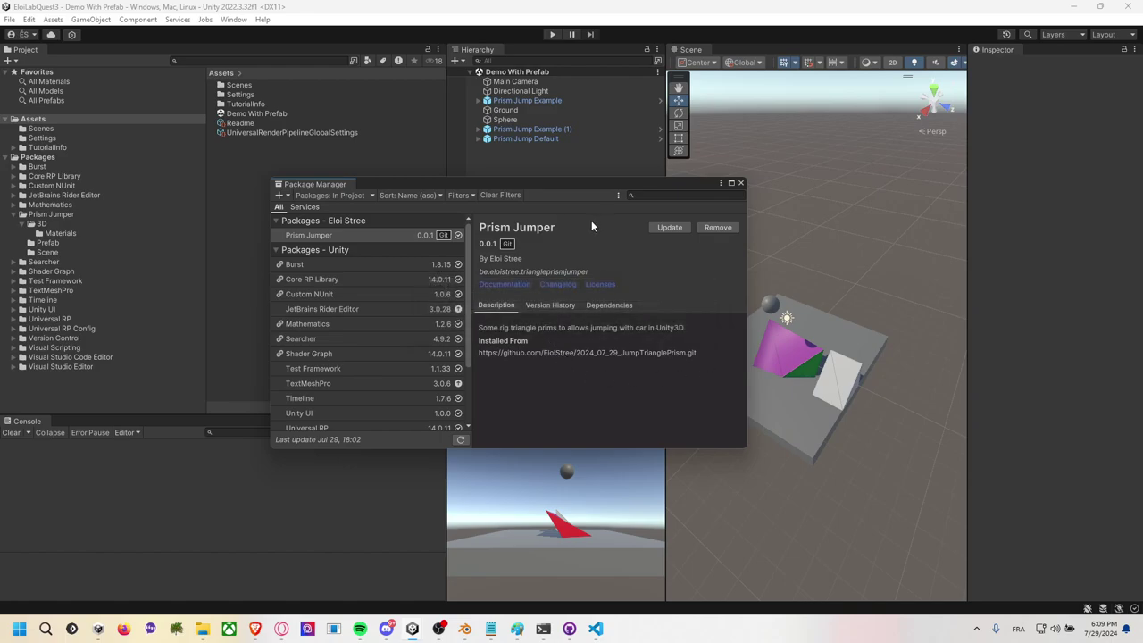
Place Start Pack Prefab Demo from the Prism Jumper Prefab folder into the scene and close Package Manager.
left_click(71, 241)
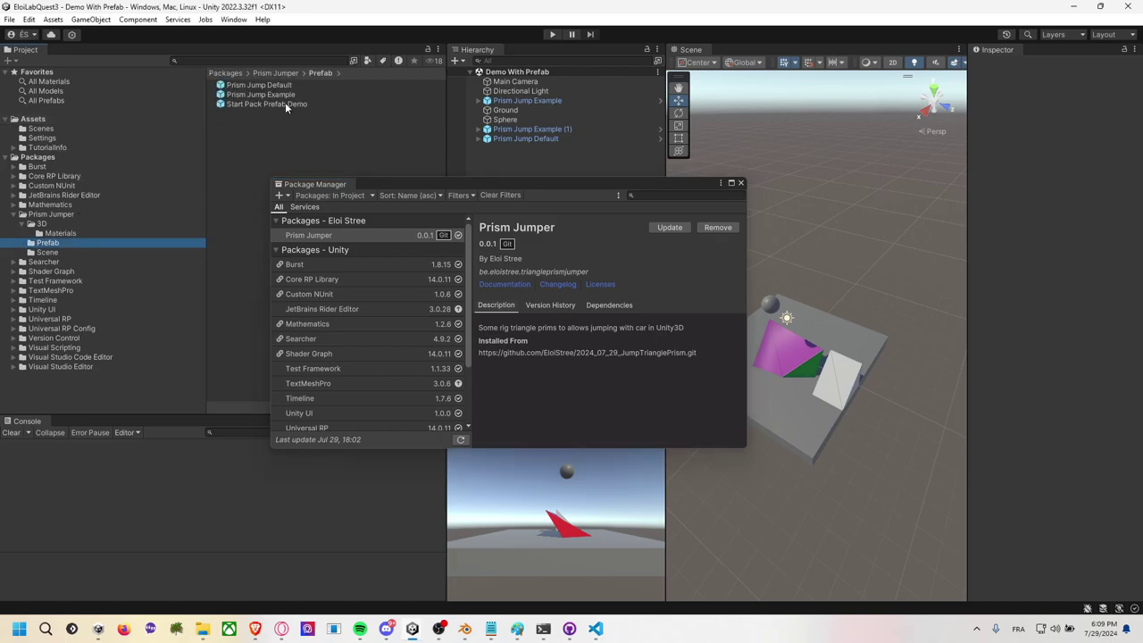
left_click_drag(284, 104, 898, 200)
left_click_drag(894, 237, 815, 288, "alt")
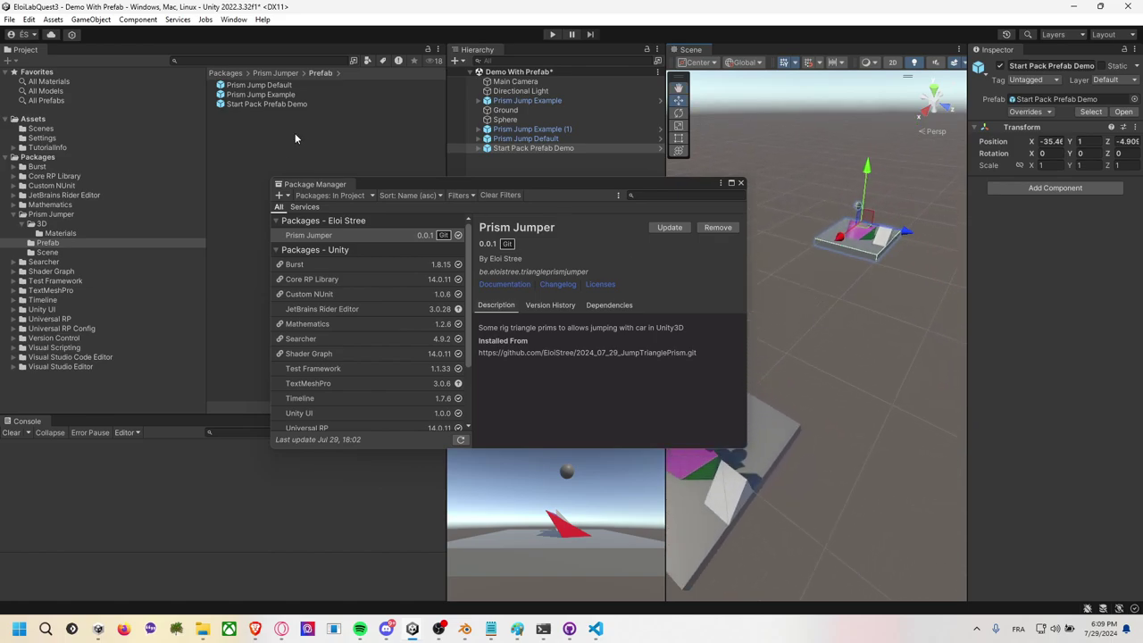
left_click(50, 113)
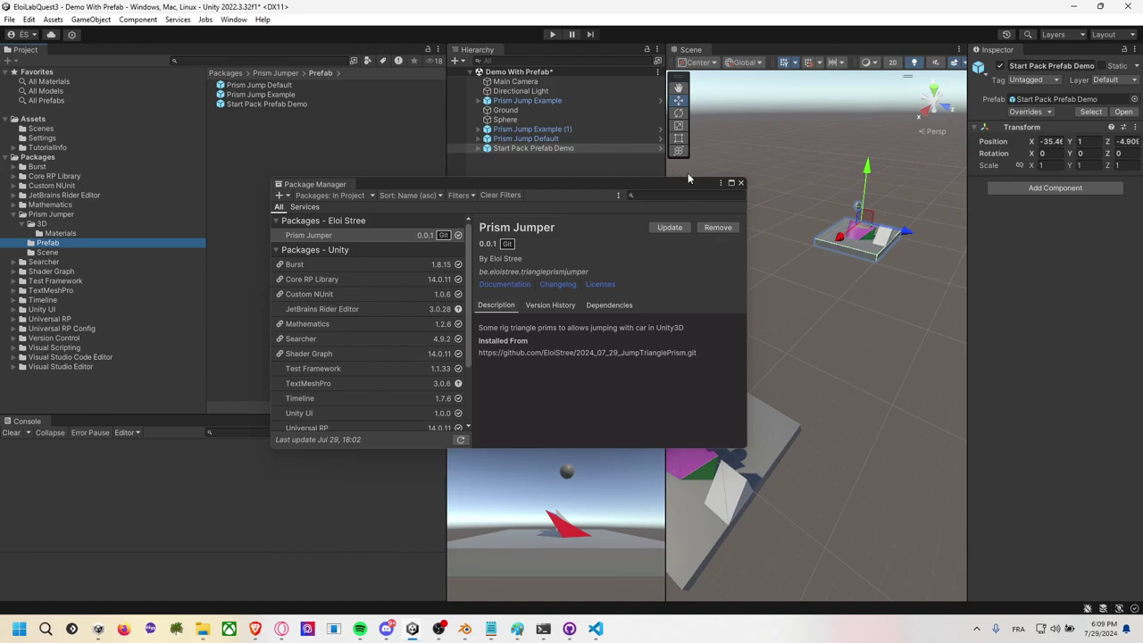
left_click(740, 182)
left_click(422, 203)
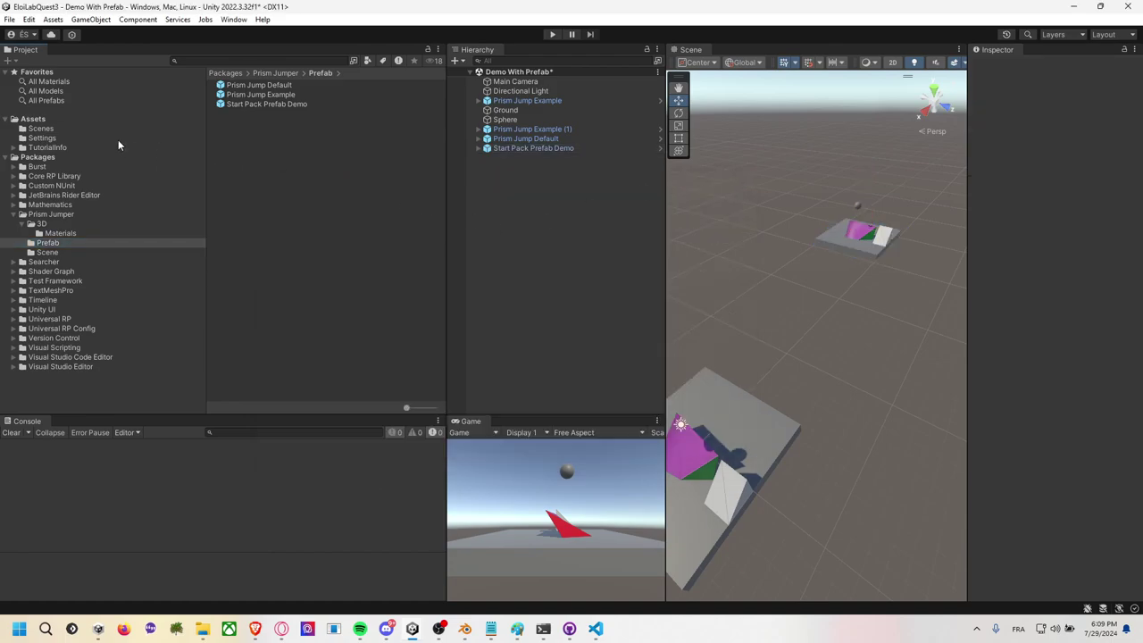
Create a folder in Assets with the default name New Folder.
right_click(43, 121)
mouse_move(133, 129)
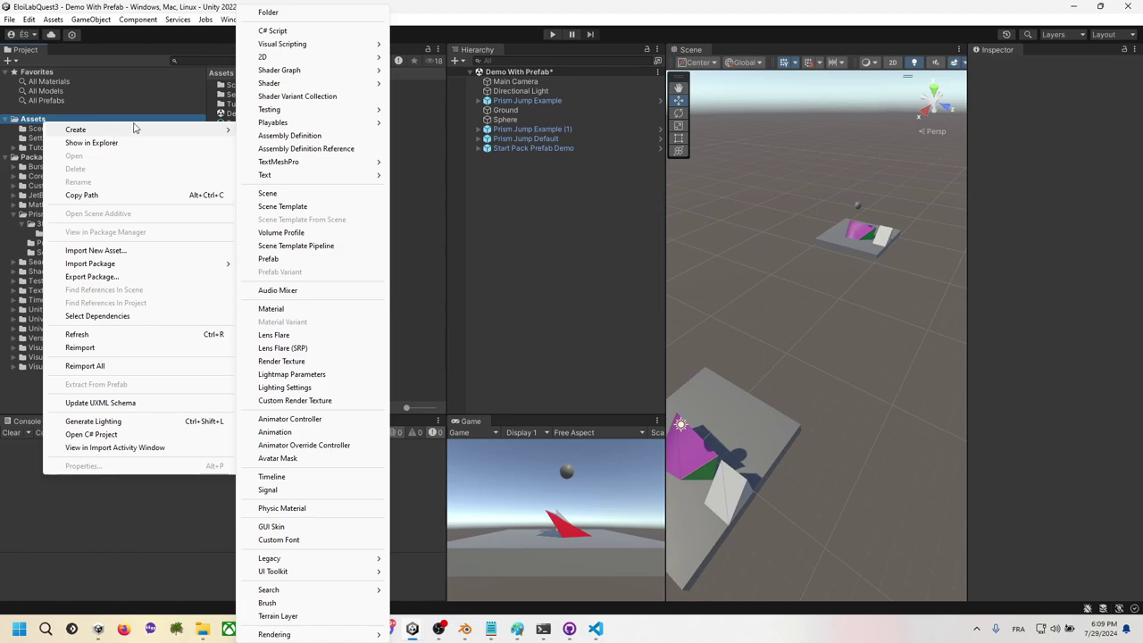
left_click(268, 12)
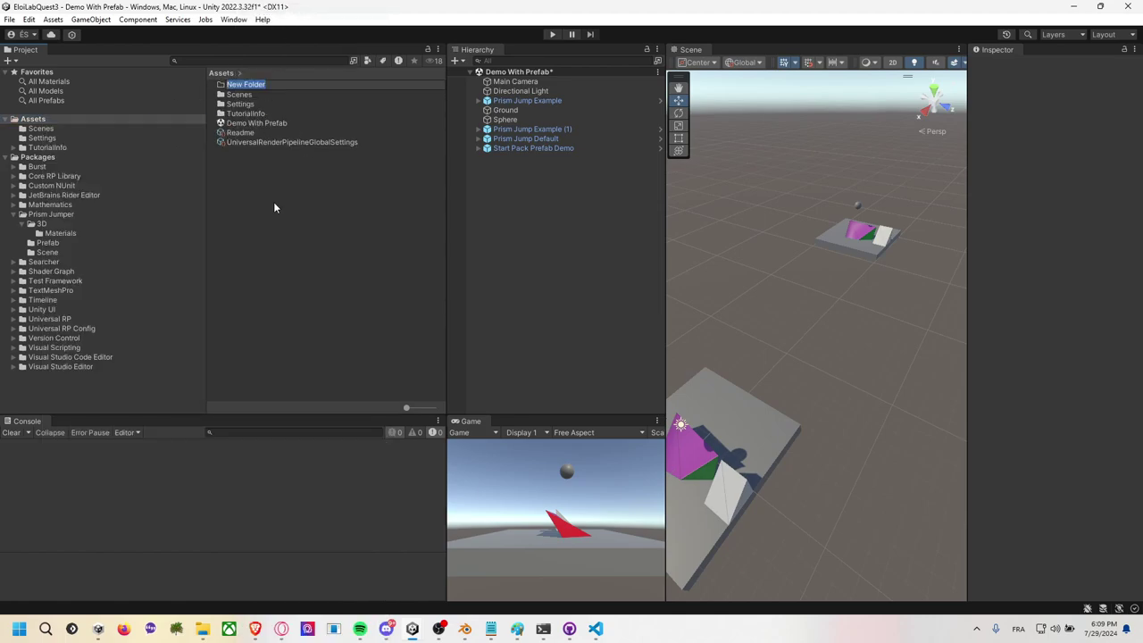
key("Return")
Create a new scene asset named 'My Drone Scene'.
right_click(242, 221)
mouse_move(393, 220)
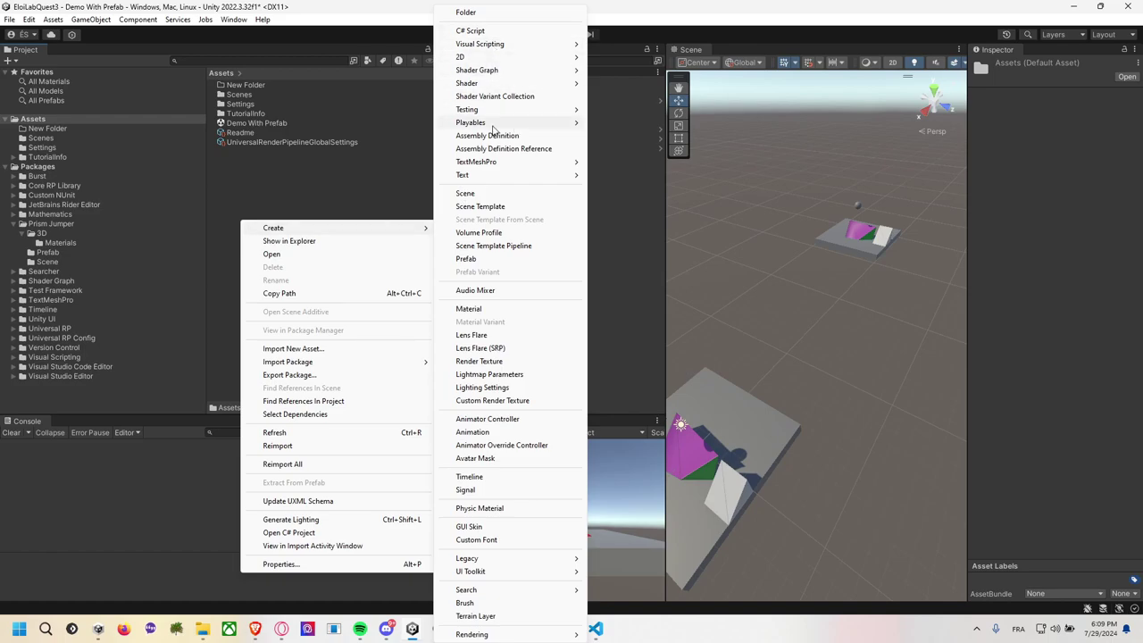
left_click(496, 198)
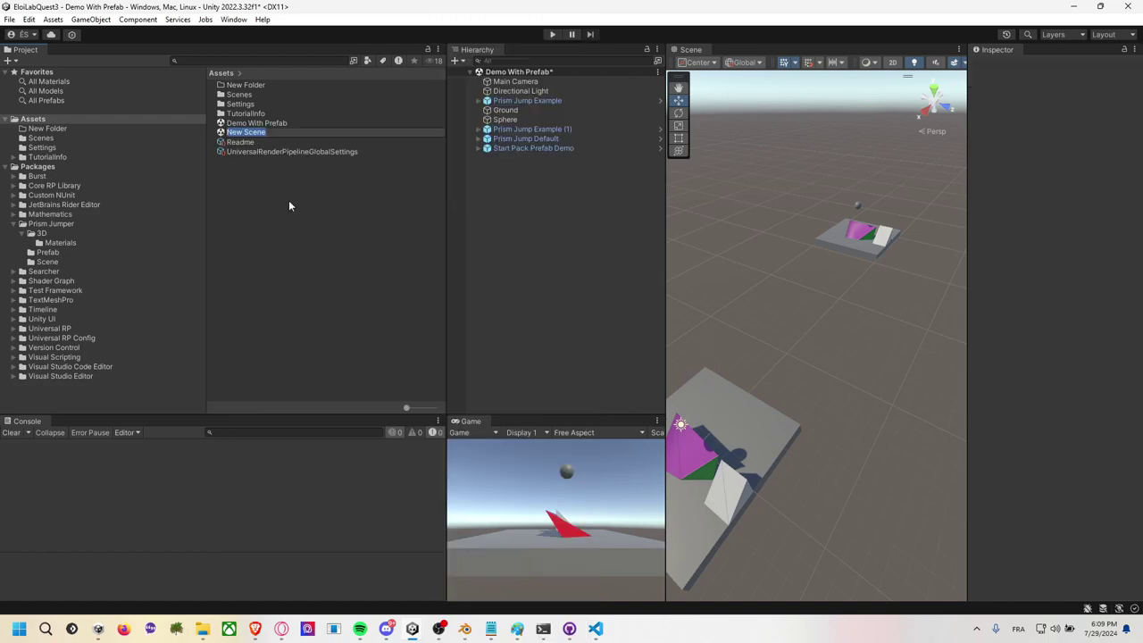
type("My Drone Scene")
key("Return")
Open My Drone Scene without saving Demo With Prefab, add Start Pack Prefab Demo, and save.
double_click(298, 131)
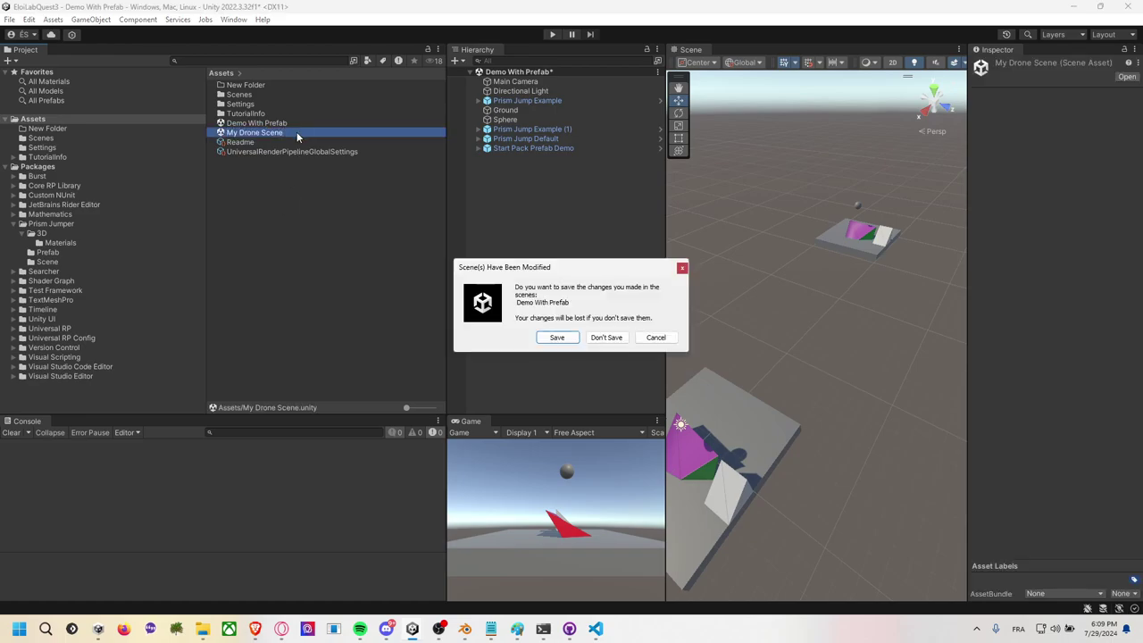
left_click(613, 337)
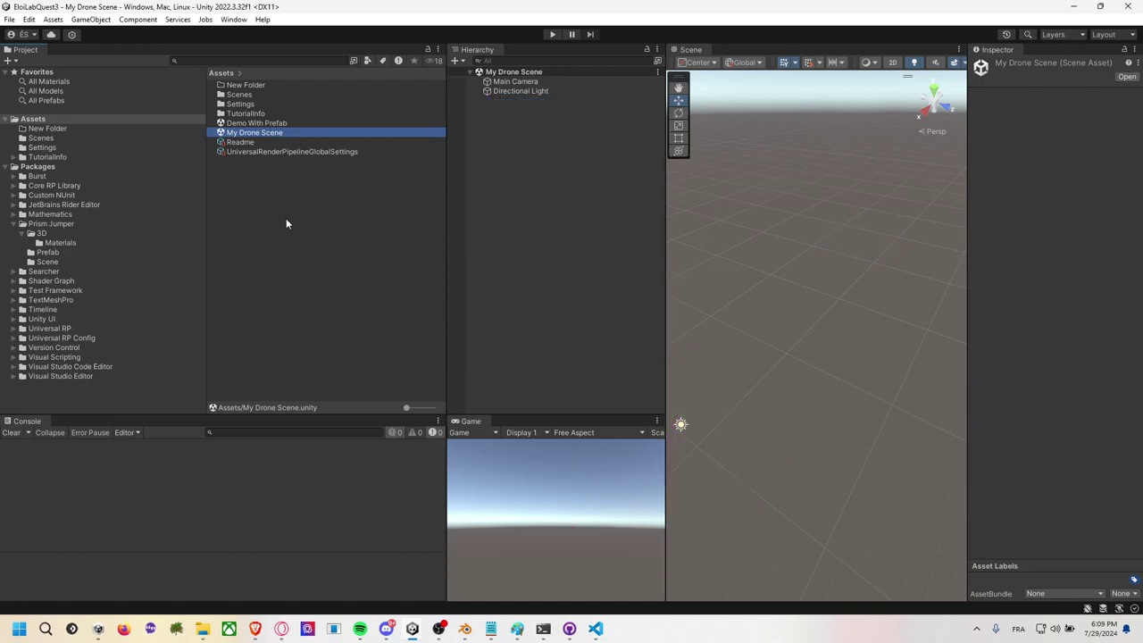
left_click(53, 252)
left_click_drag(257, 108, 761, 286)
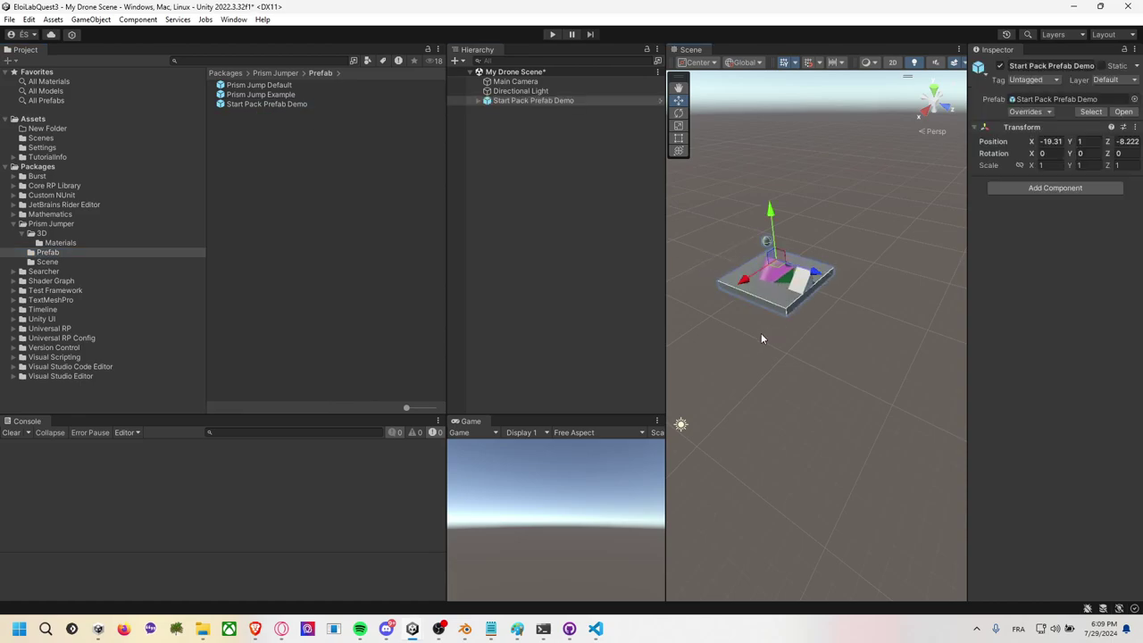
left_click(555, 254)
key("ctrl+s")
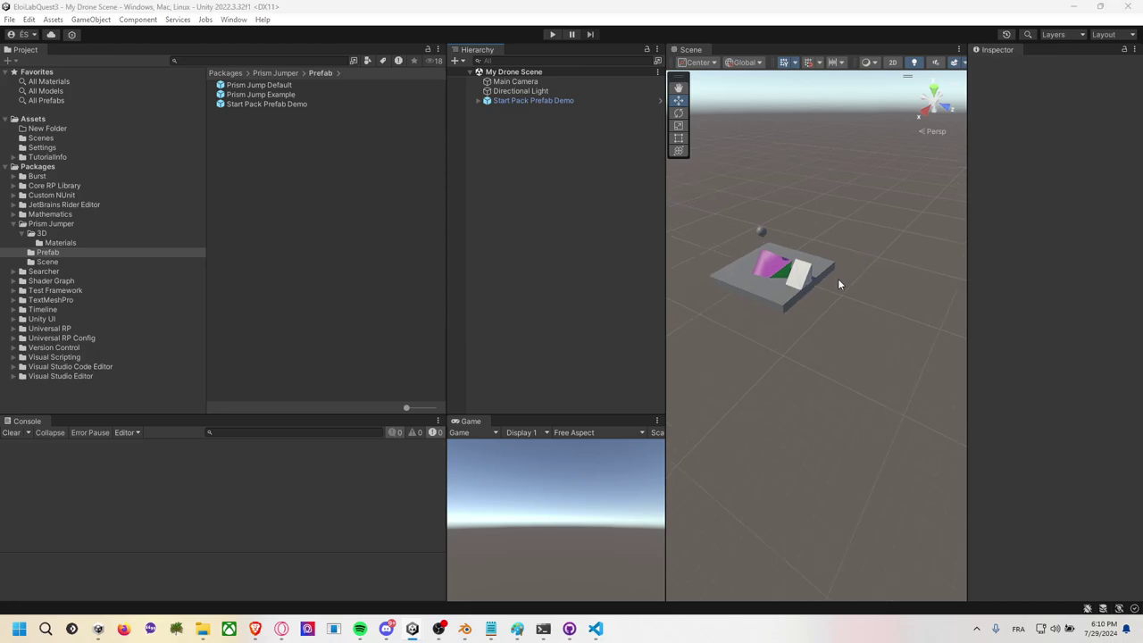
key("alt+Tab")
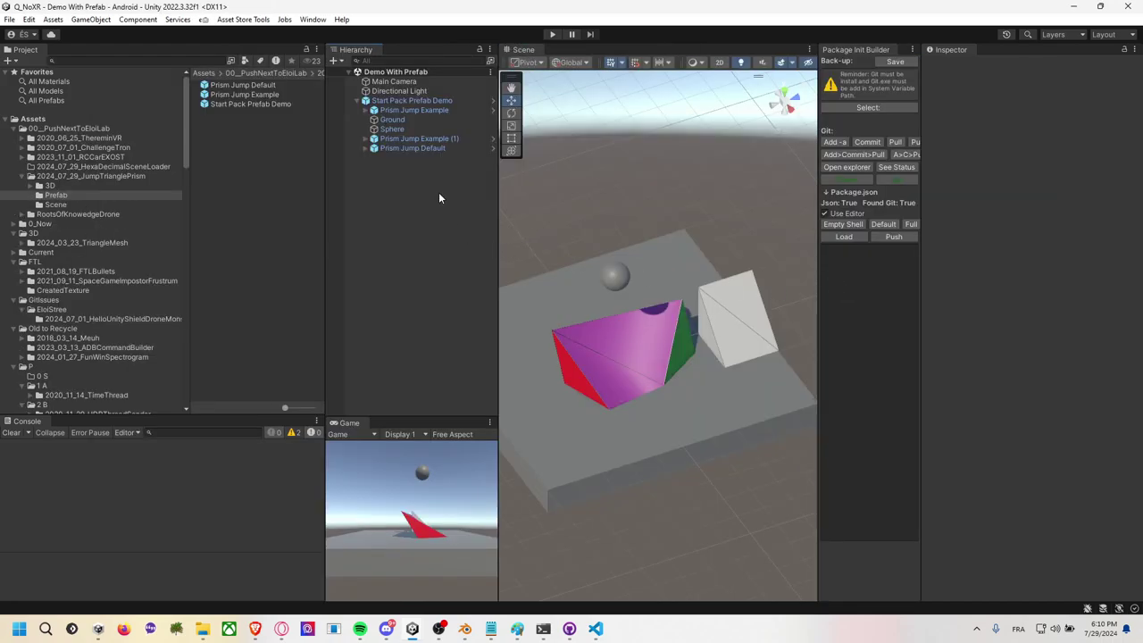
Duplicate the white Prism Jump Default prism, move the copy to Z -4.03, and save the scene.
left_click(741, 312)
left_click(759, 312)
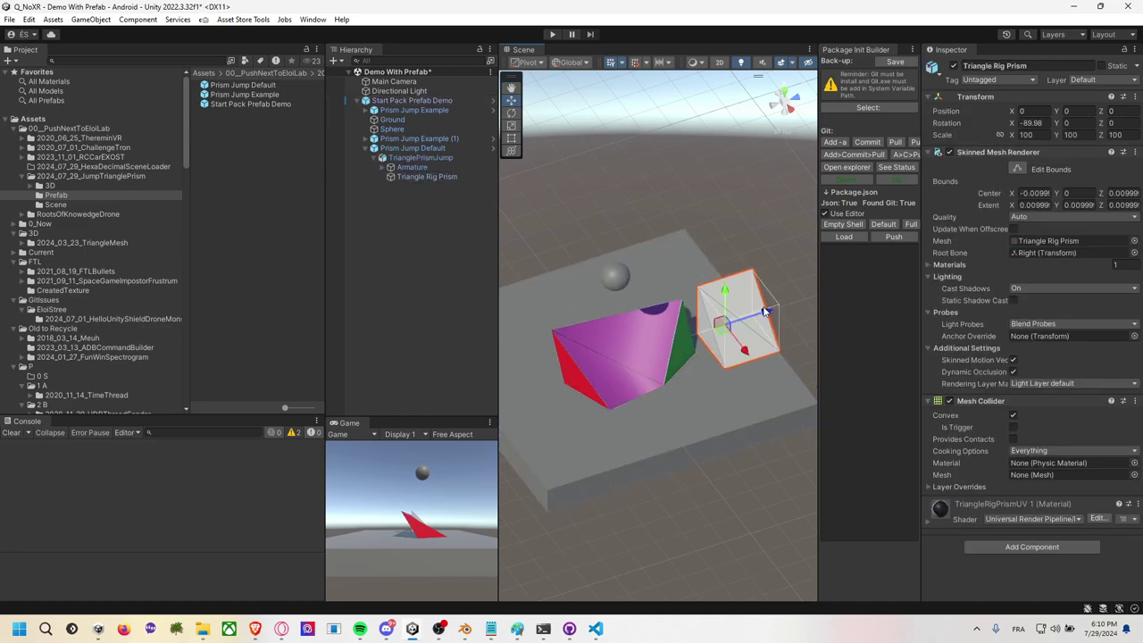
key("ctrl+d")
left_click_drag(765, 311, 549, 379)
middle_click_drag(671, 326, 701, 322)
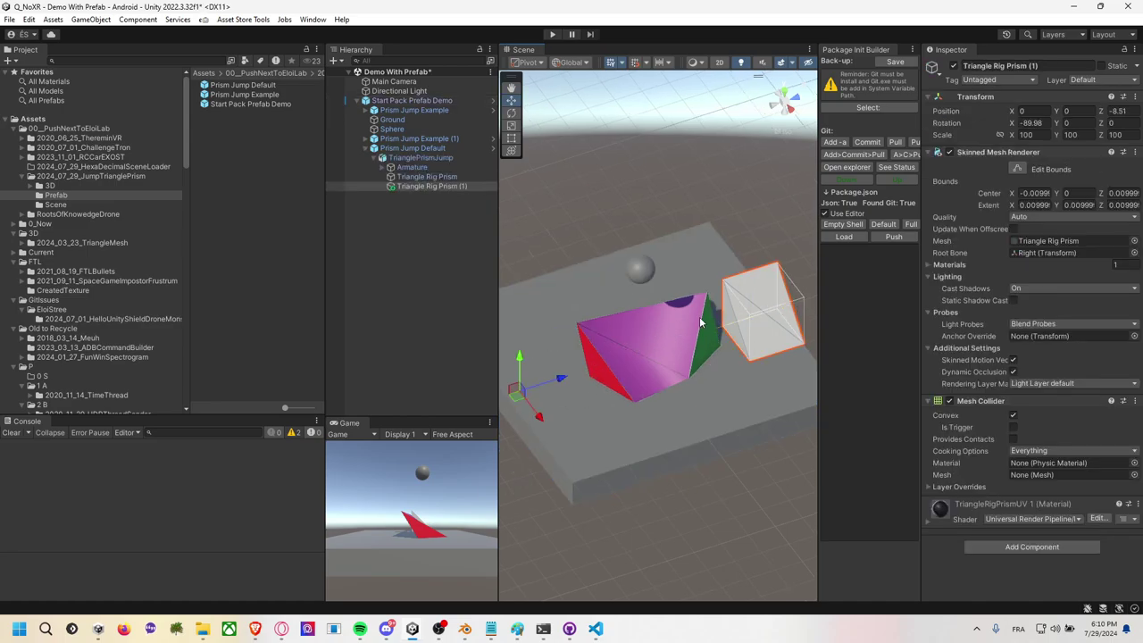
key("ctrl+z")
key("ctrl+z")
left_click(764, 308)
key("ctrl+d")
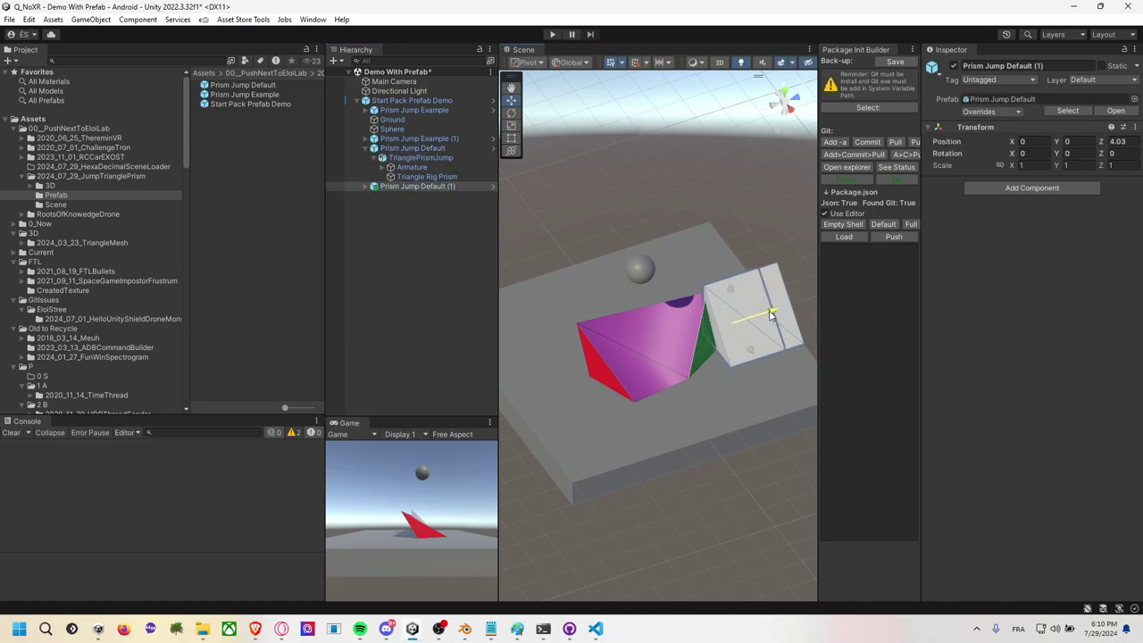
left_click_drag(771, 314, 572, 373)
key("ctrl+s")
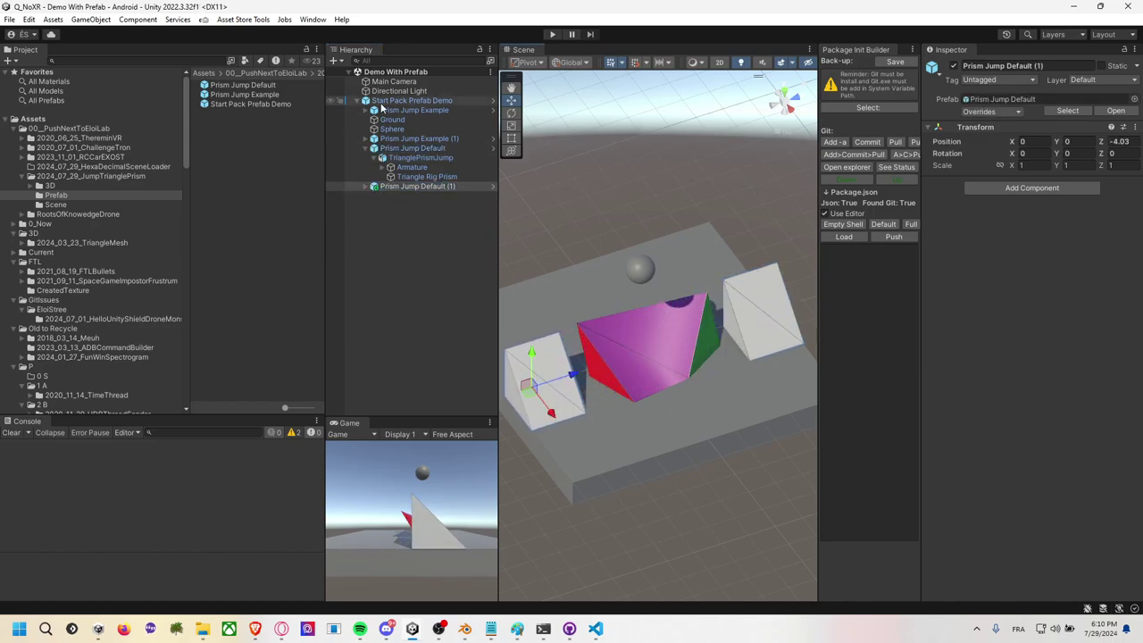
Apply all overrides to Start Pack Prefab Demo, check the new prism in prefab mode, and save.
left_click(393, 102)
left_click(1002, 112)
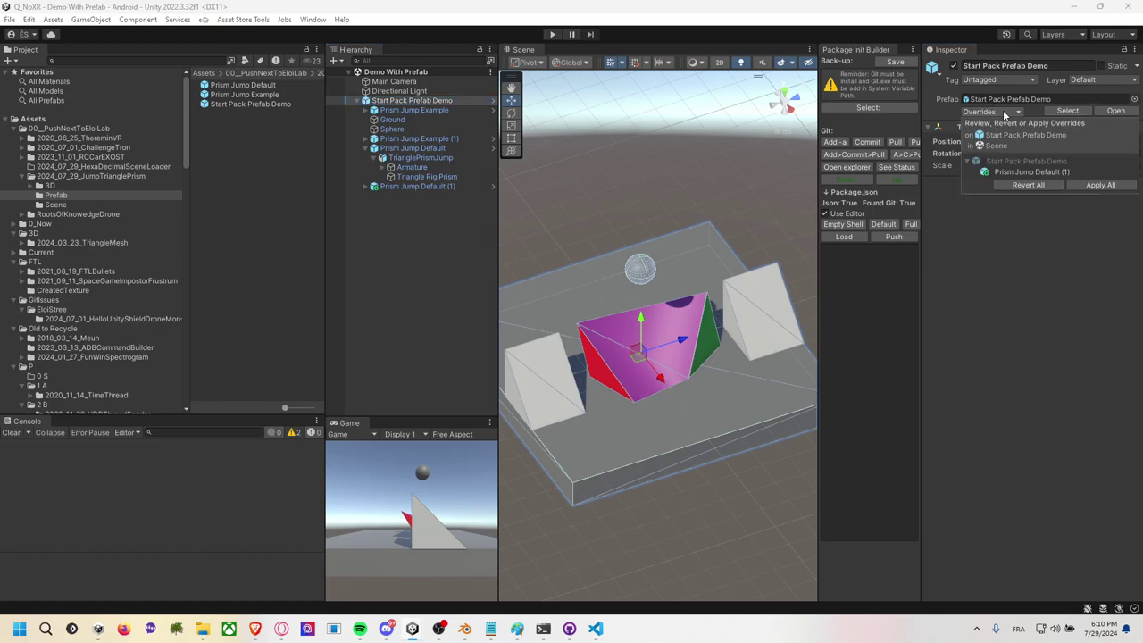
left_click(1082, 187)
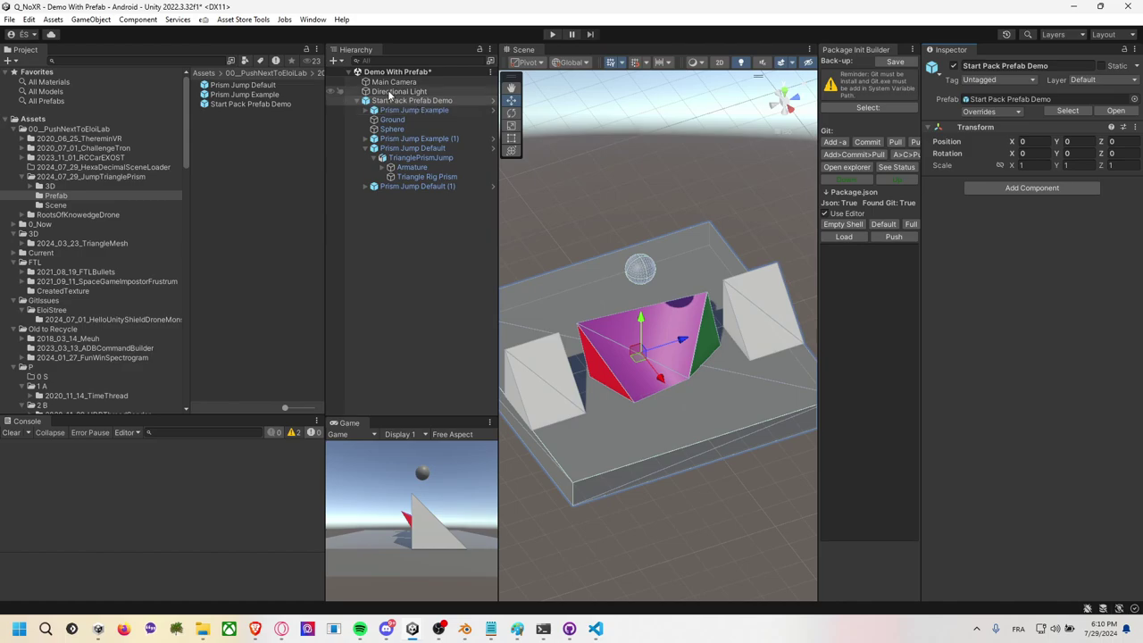
left_click(492, 102)
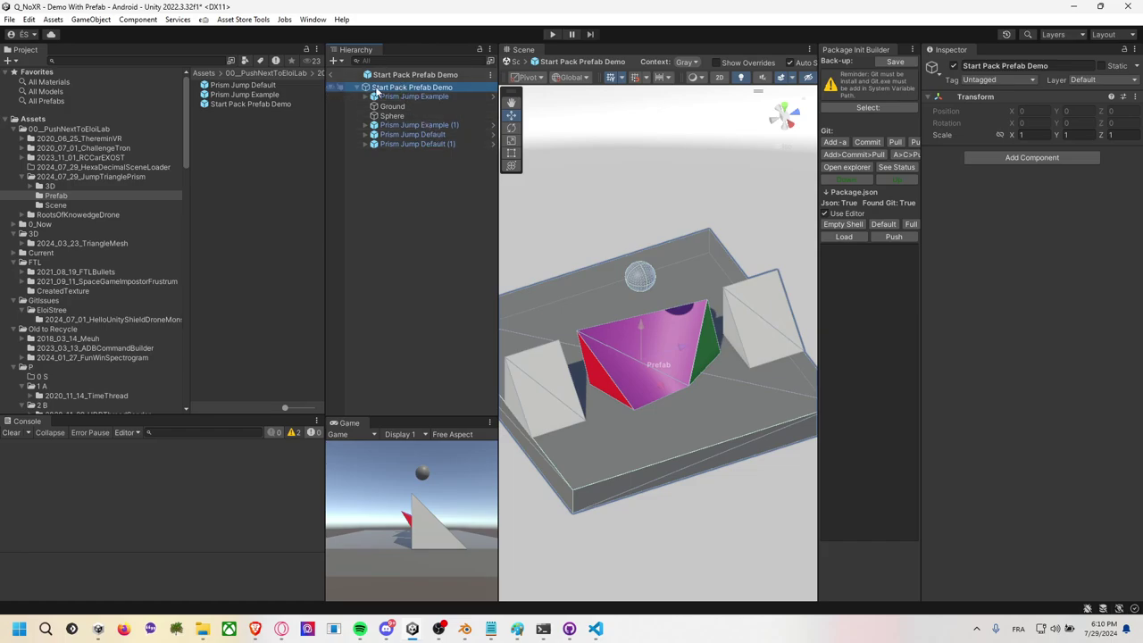
left_click(436, 144)
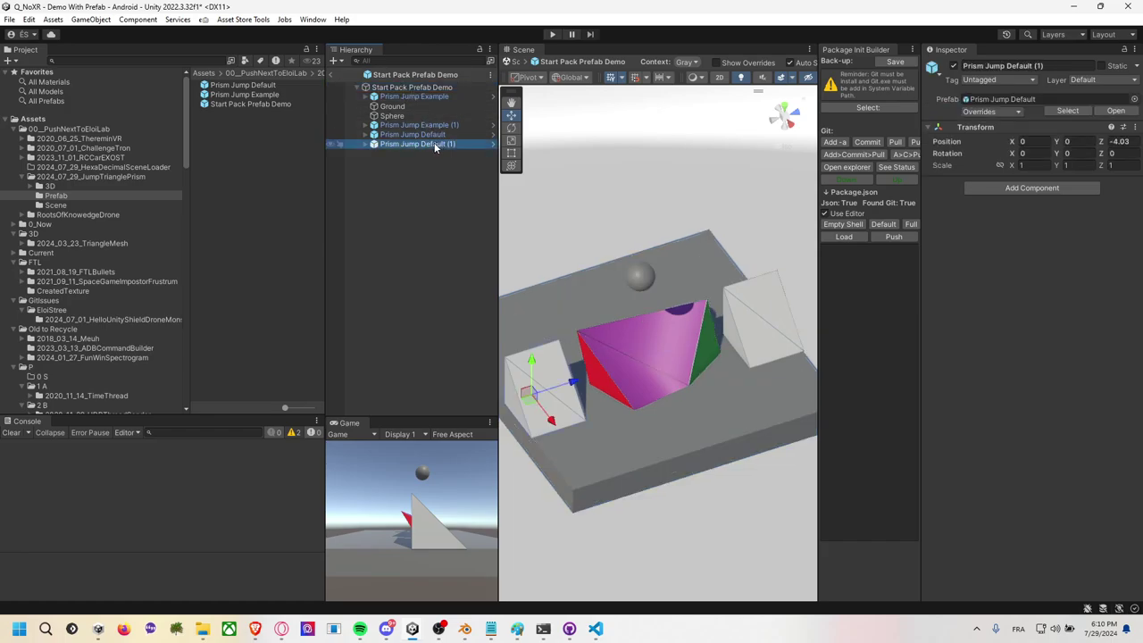
left_click(331, 75)
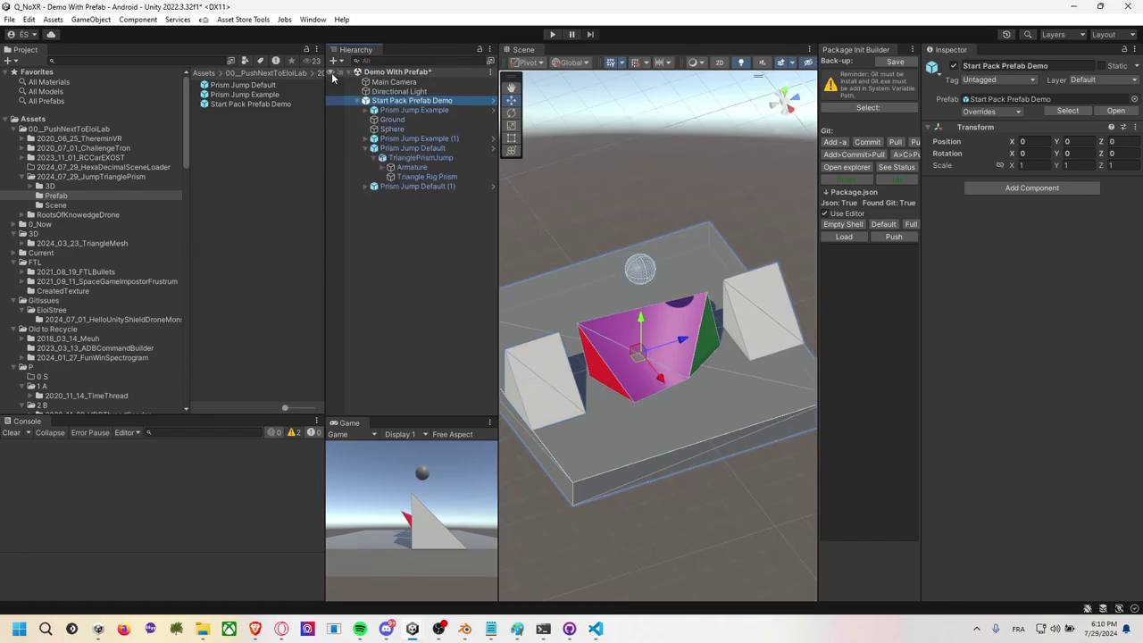
left_click(593, 163)
key("ctrl+s")
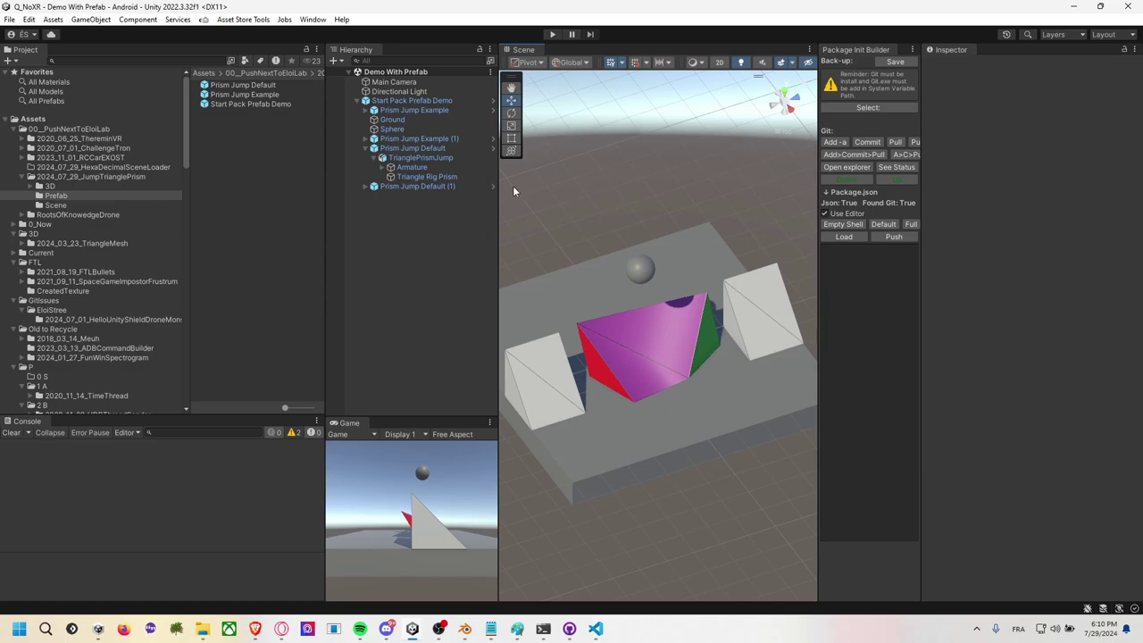
Check git status, stage all changes, and commit them with the message 'save'.
key("super+Tab")
key("Right")
key("Return")
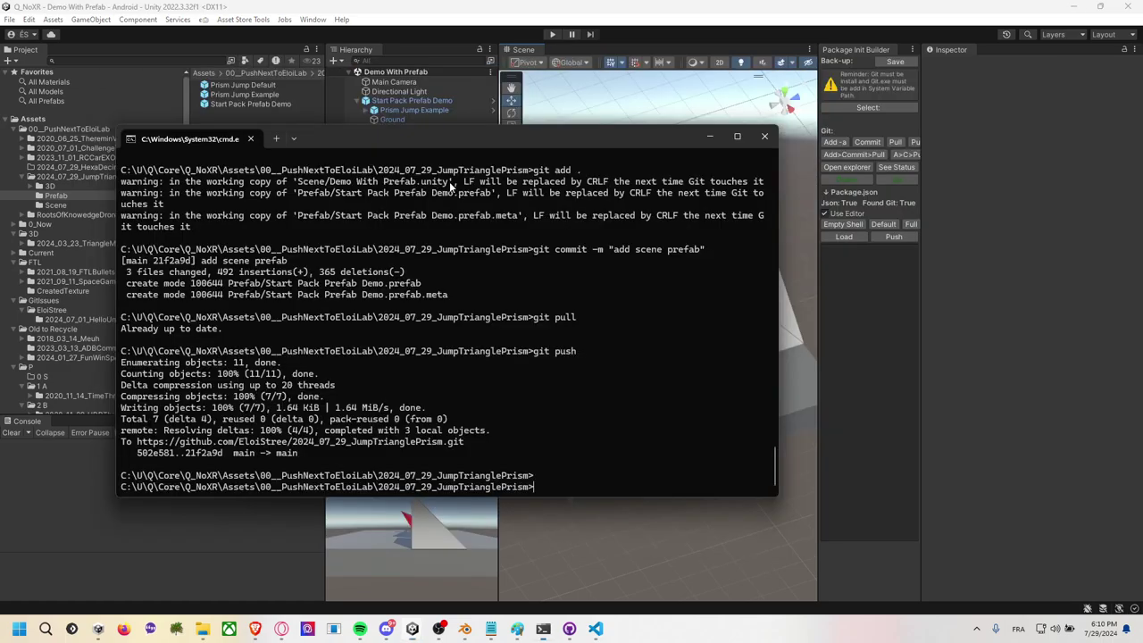
type("git stat")
type("us")
key("Return")
type("git add .")
key("Return")
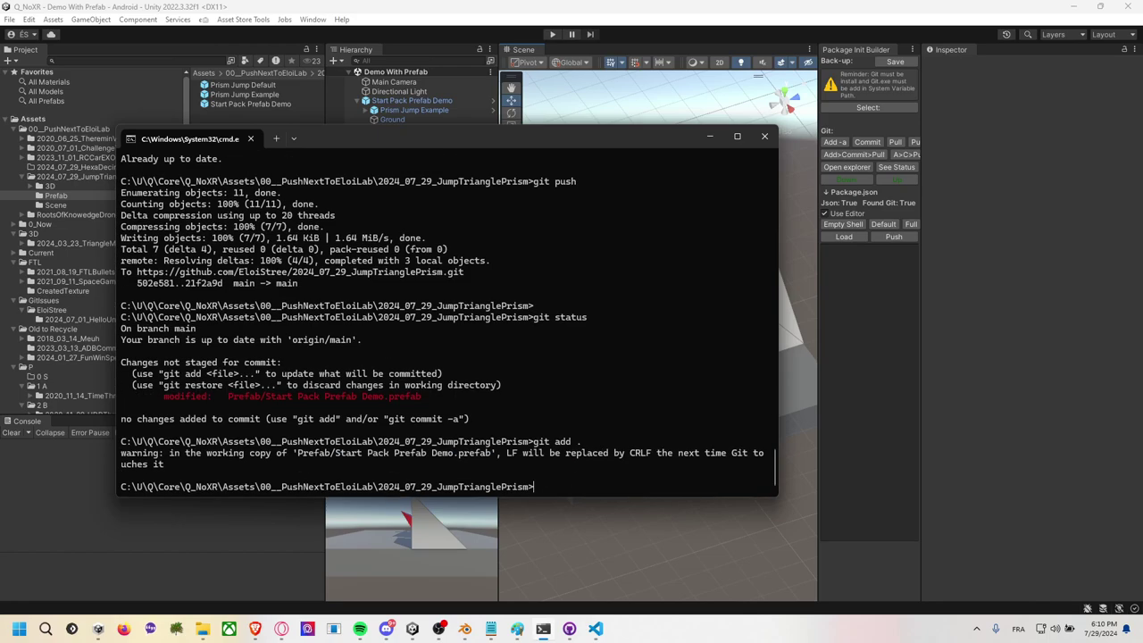
type("git commit -m")
type(" \"save\"")
key("Return")
Pull from GitHub, push the 'save' commit, and return to the My Drone Scene project.
type("gitpus")
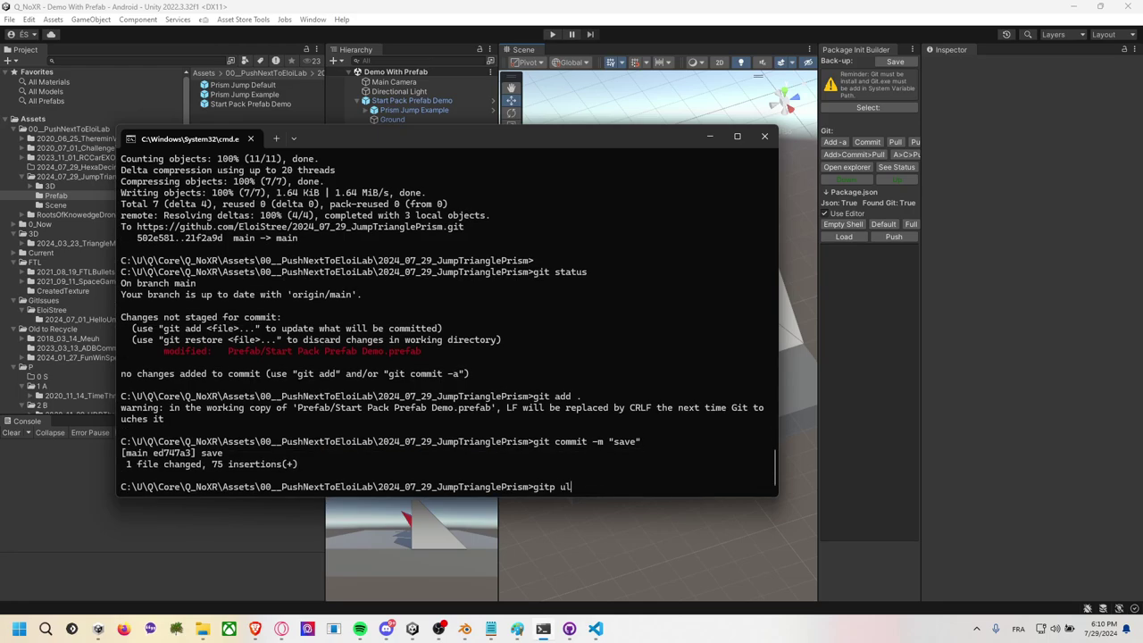
key("BackSpace")
key("BackSpace")
key("BackSpace")
type("pull")
key("Return")
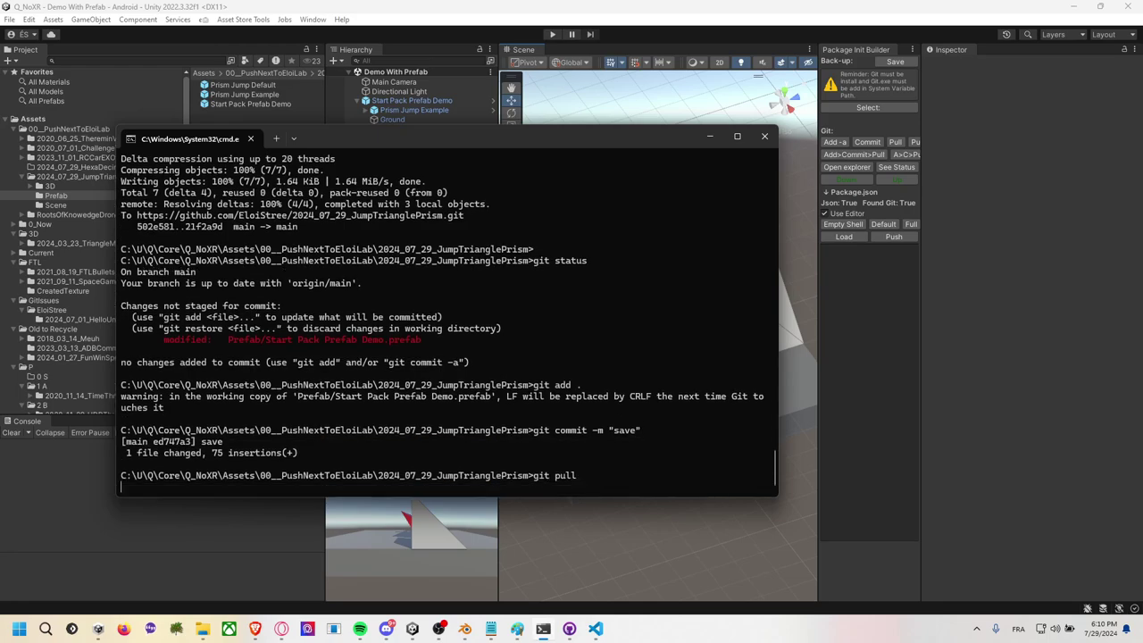
type("gi tpush")
key("BackSpace")
key("BackSpace")
key("BackSpace")
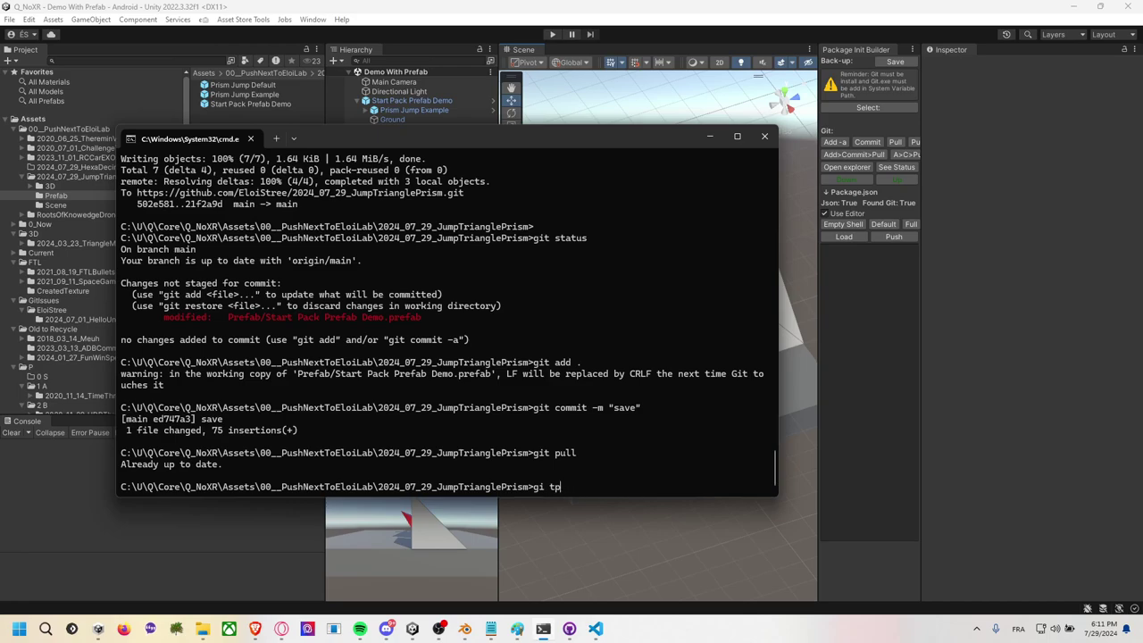
key("BackSpace")
key("BackSpace")
type("t push")
key("Return")
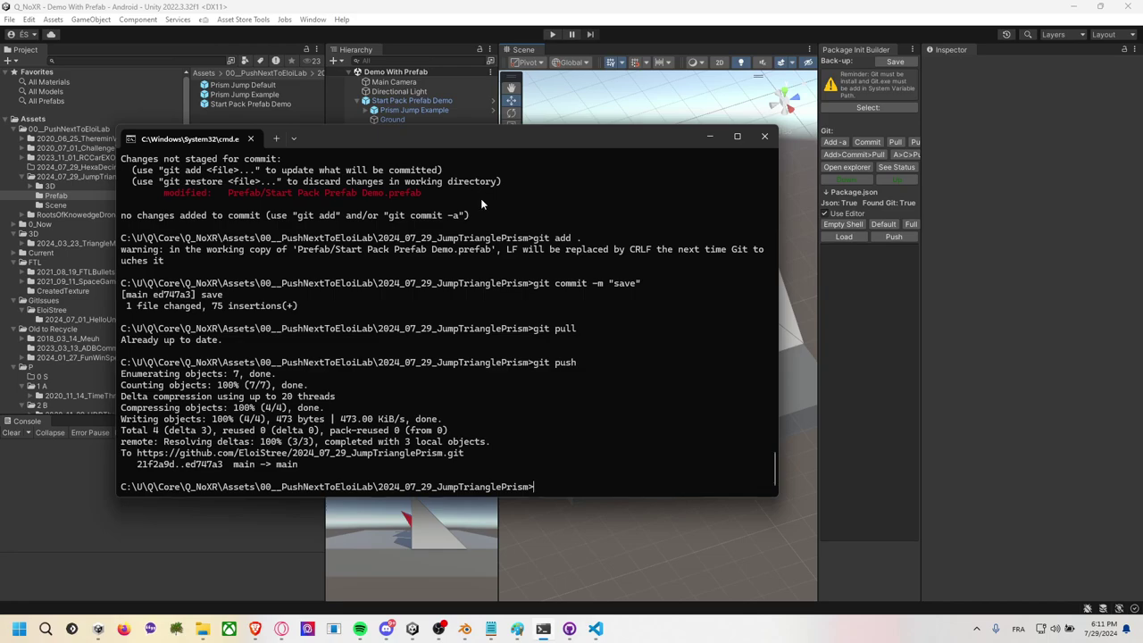
key("alt+Tab")
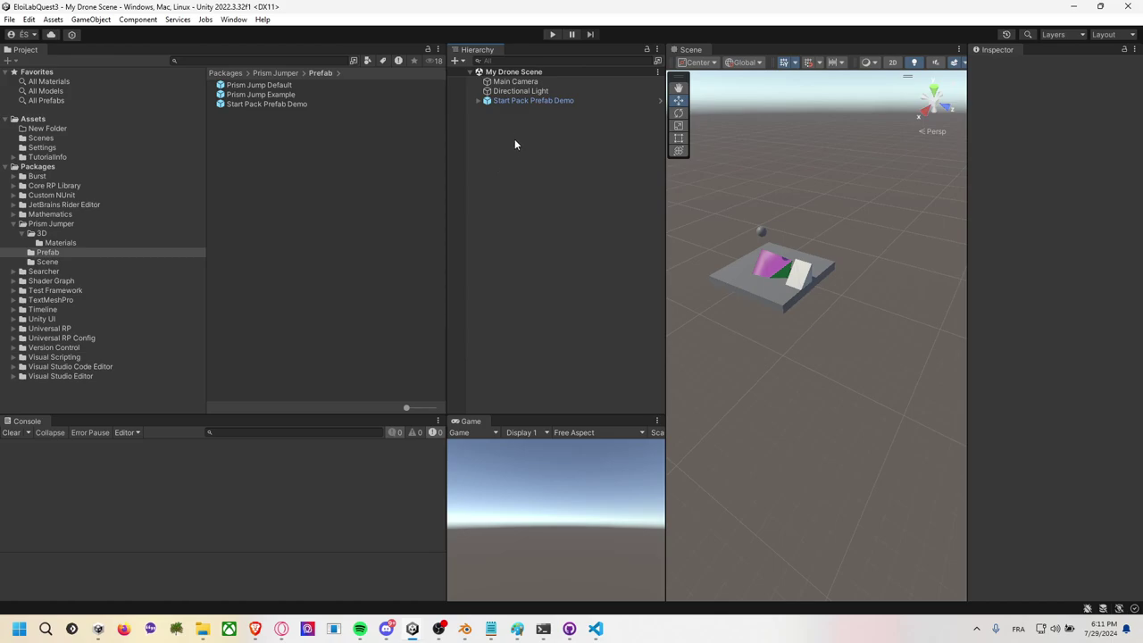
Update Prism Jumper in Package Manager and confirm white prisms now sit on both sides of Start Pack Prefab Demo.
left_click(524, 100)
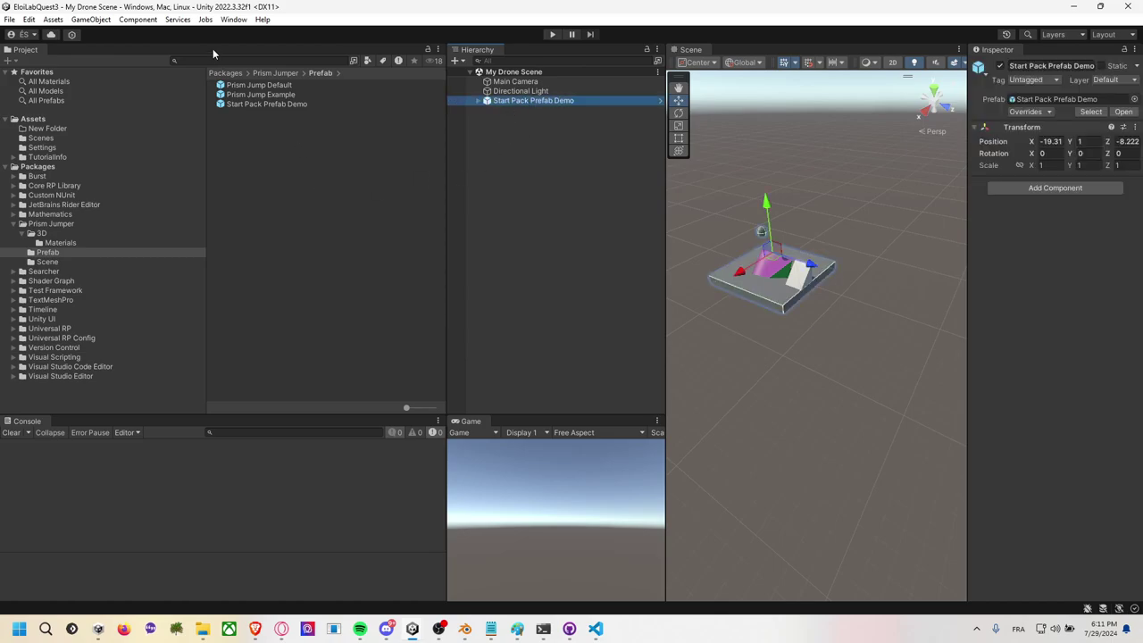
left_click(233, 19)
left_click(303, 238)
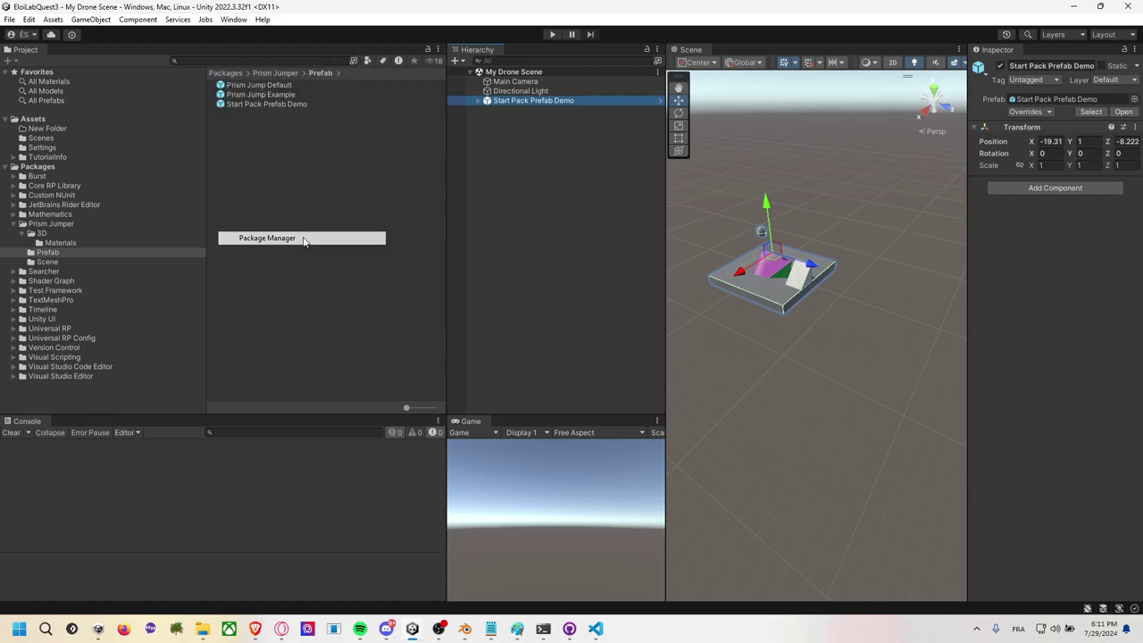
left_click(651, 227)
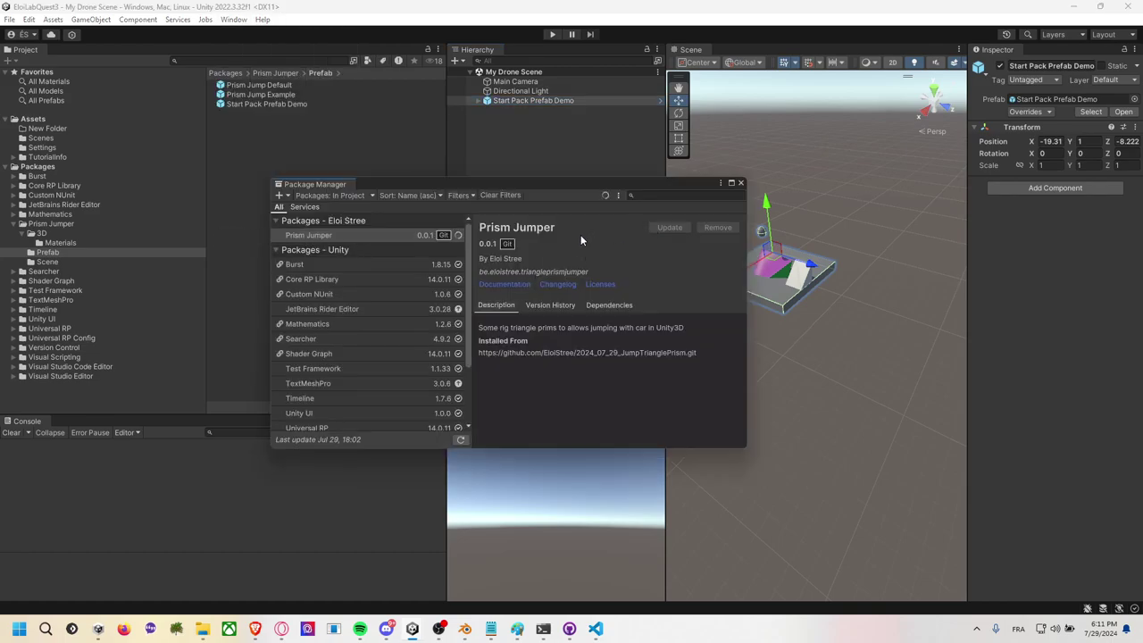
left_click_drag(566, 185, 479, 199)
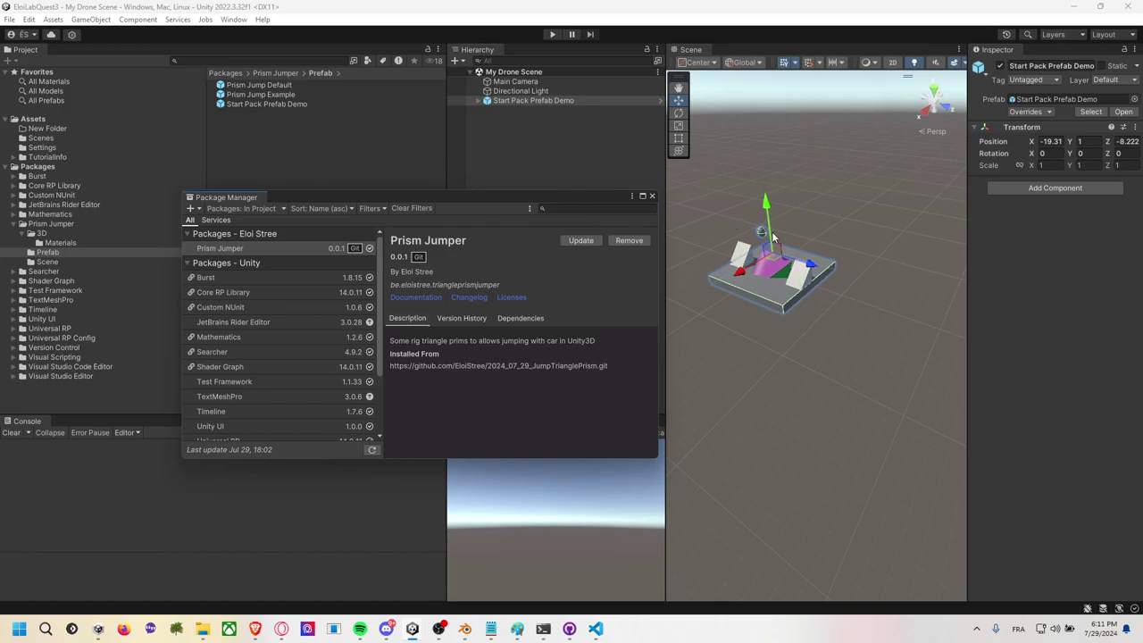
mouse_move(841, 241)
left_mouse_down("alt")
mouse_move(792, 286)
mouse_move(777, 270)
left_mouse_up("alt")
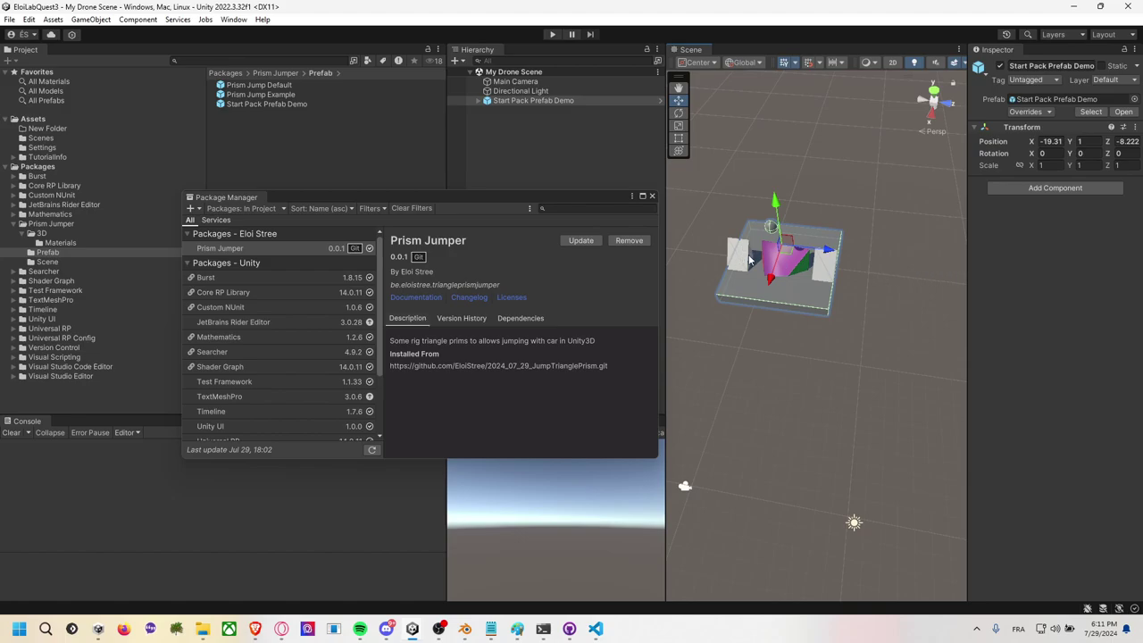
Close the Package Manager and orbit the enlarged Scene view around the prefab.
left_click(653, 196)
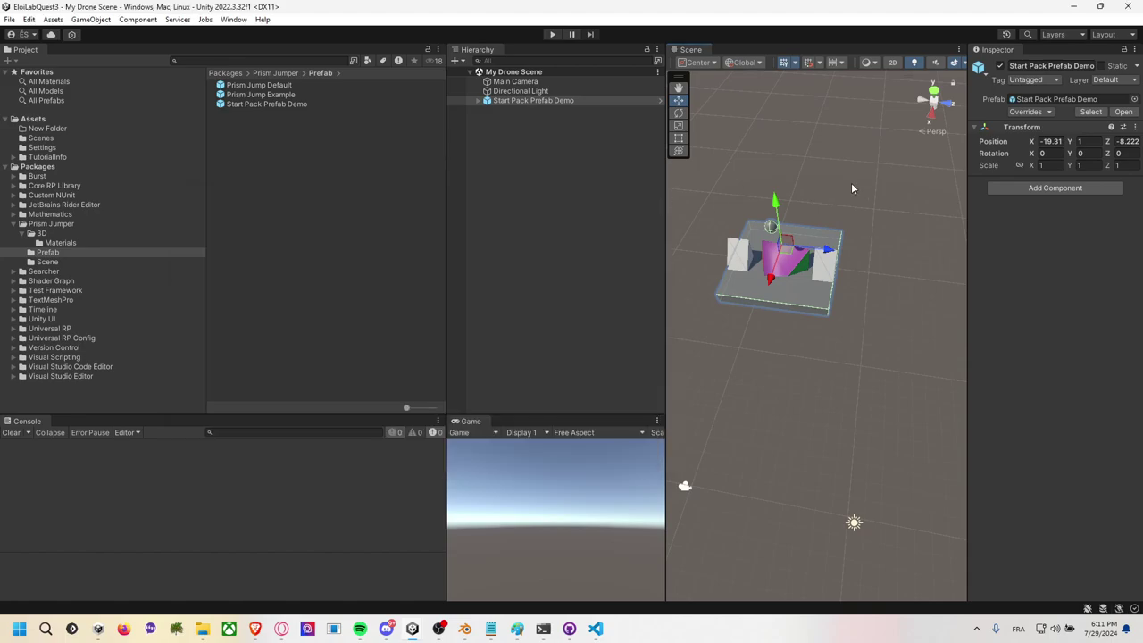
left_click_drag(853, 186, 755, 286, "alt")
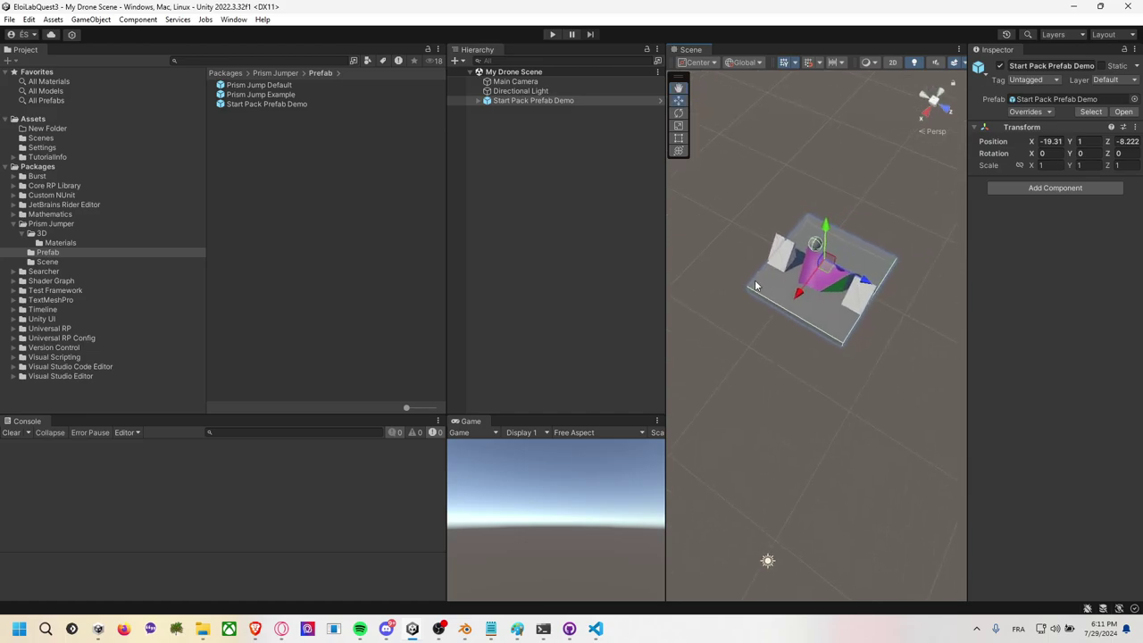
scroll(791, 282, "up", 2)
left_click_drag(664, 264, 620, 261)
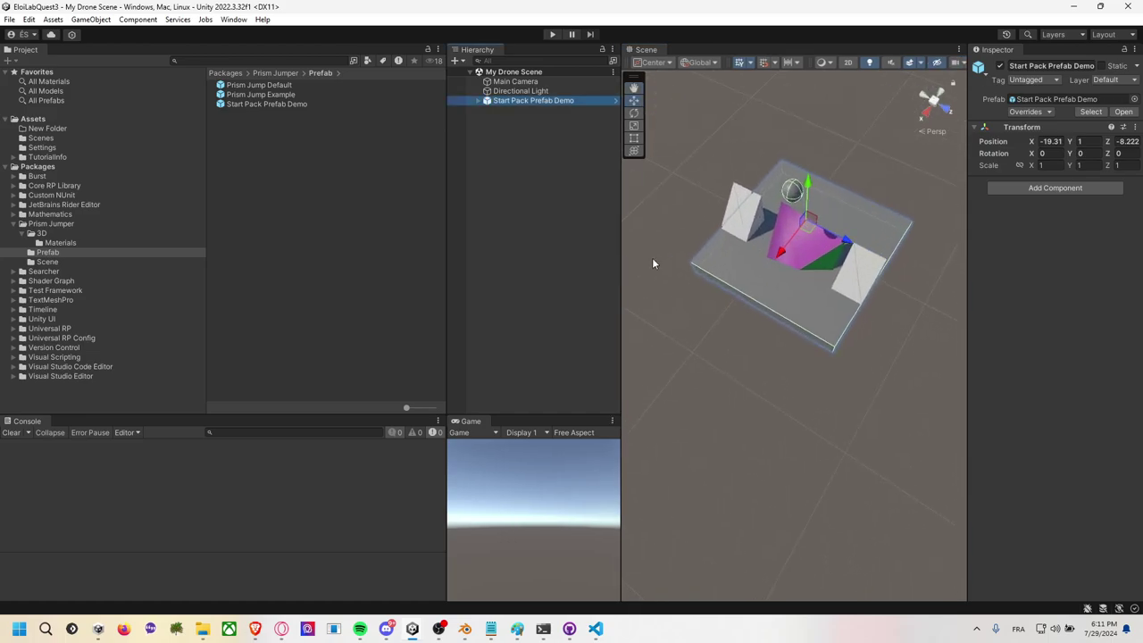
left_click(872, 167)
mouse_move(873, 167)
left_mouse_down("alt")
mouse_move(891, 246)
mouse_move(821, 95)
left_mouse_up("alt")
Switch to the Q_NoXR project and show the 2024_07_29_JumpTrianglePrism folder contents.
left_click(845, 319)
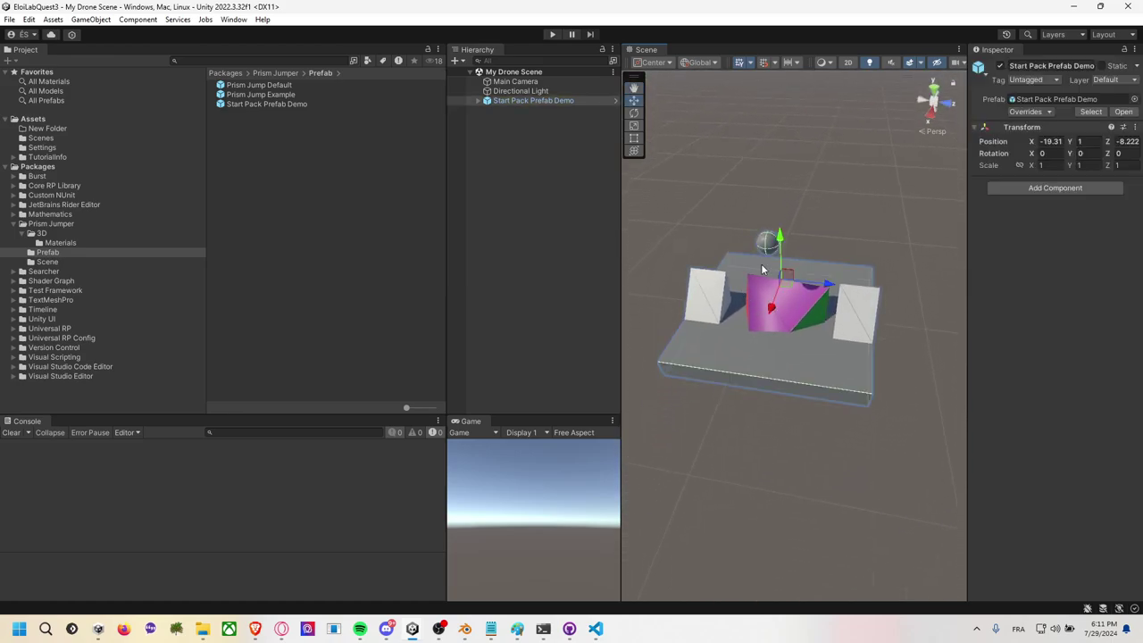
left_click(825, 195)
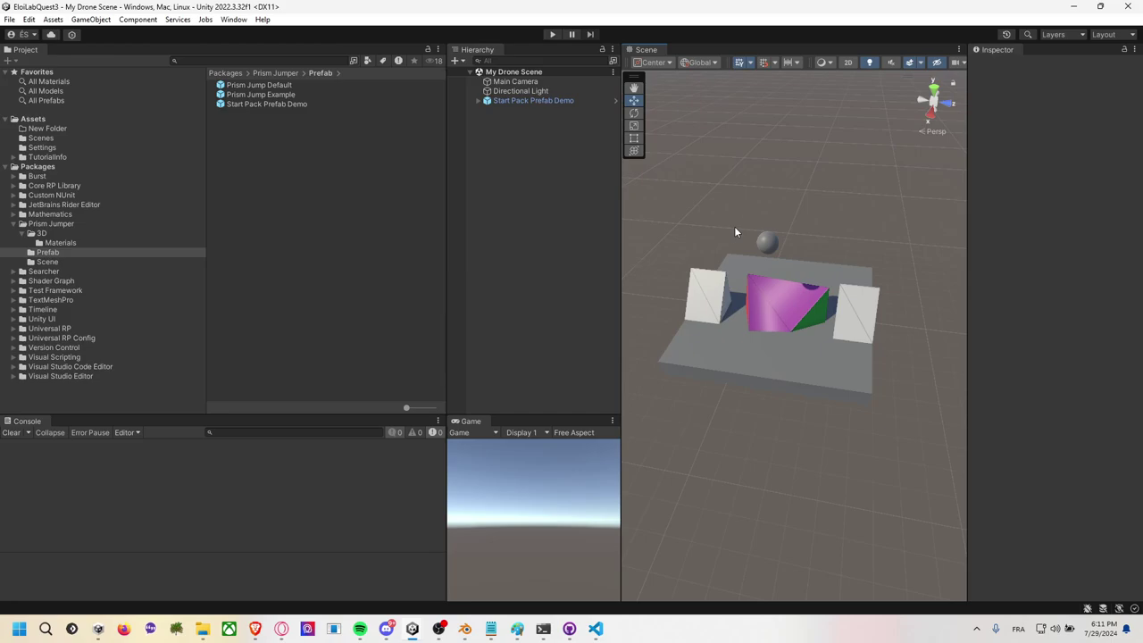
key("alt+Tab")
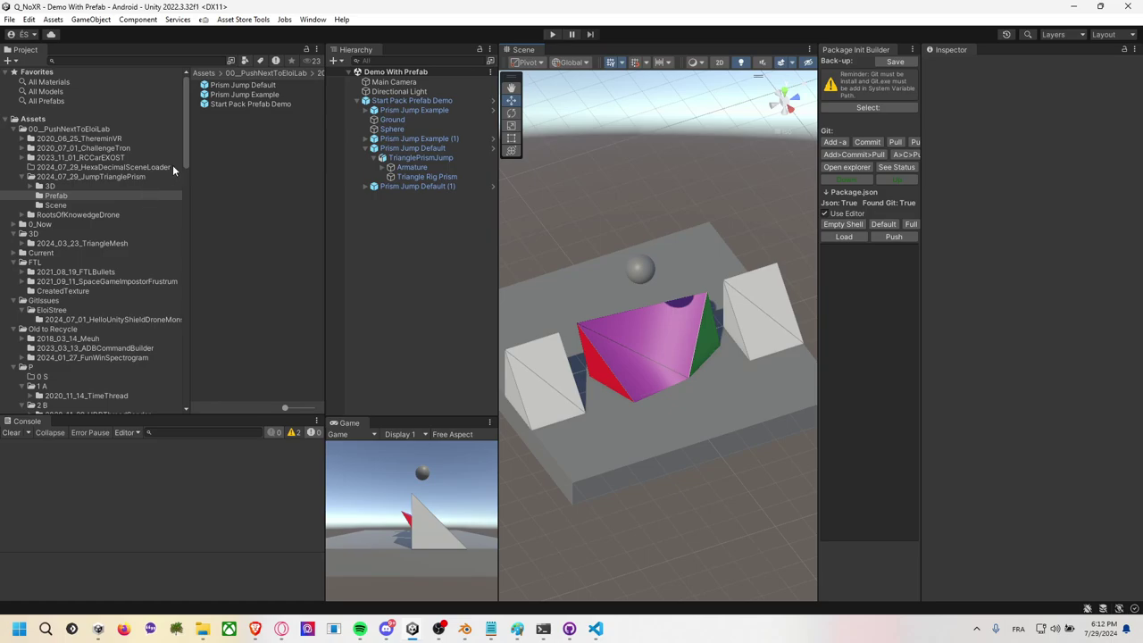
left_click(147, 176)
Open the Prism Jumper package.json in VS Code and add a blank line after the keywords list.
double_click(225, 114)
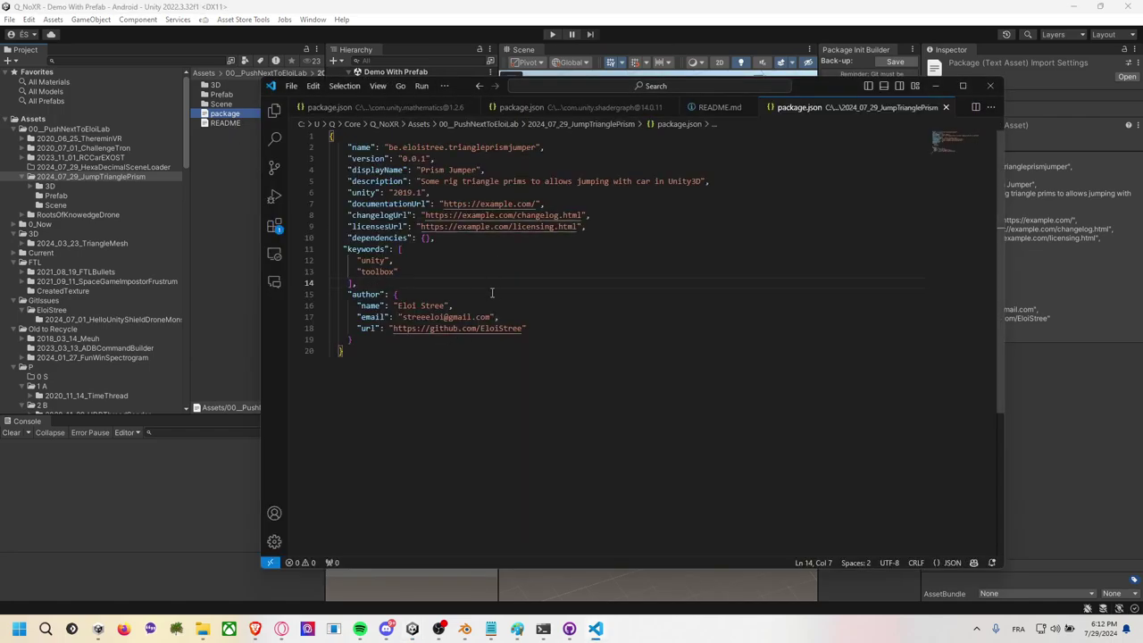
key("Return")
key("ctrl+a")
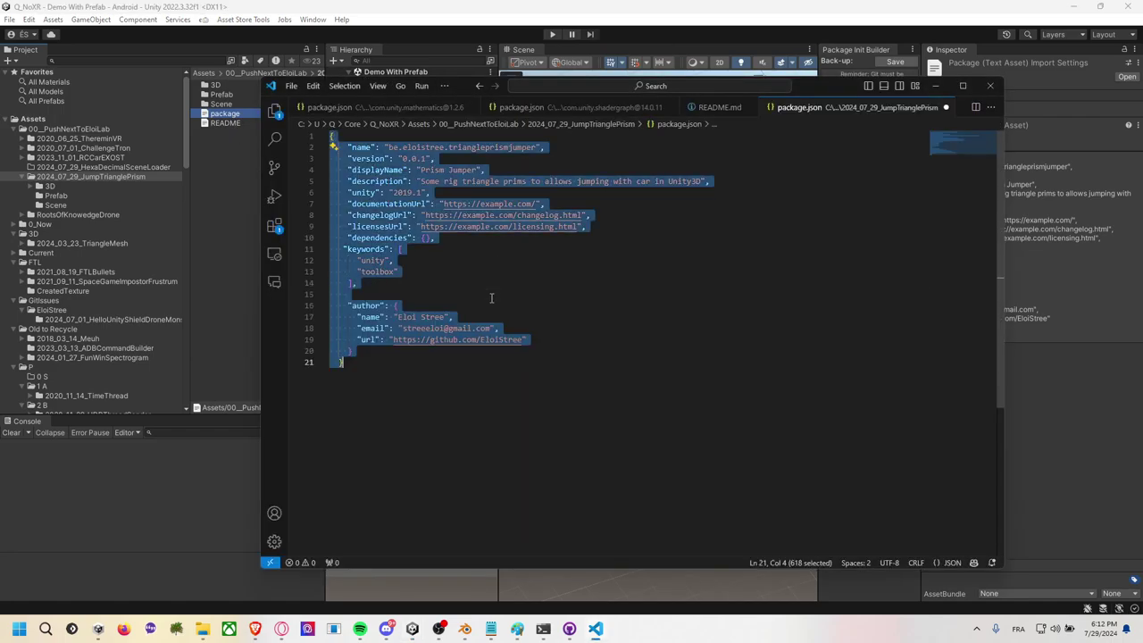
key("alt+Tab")
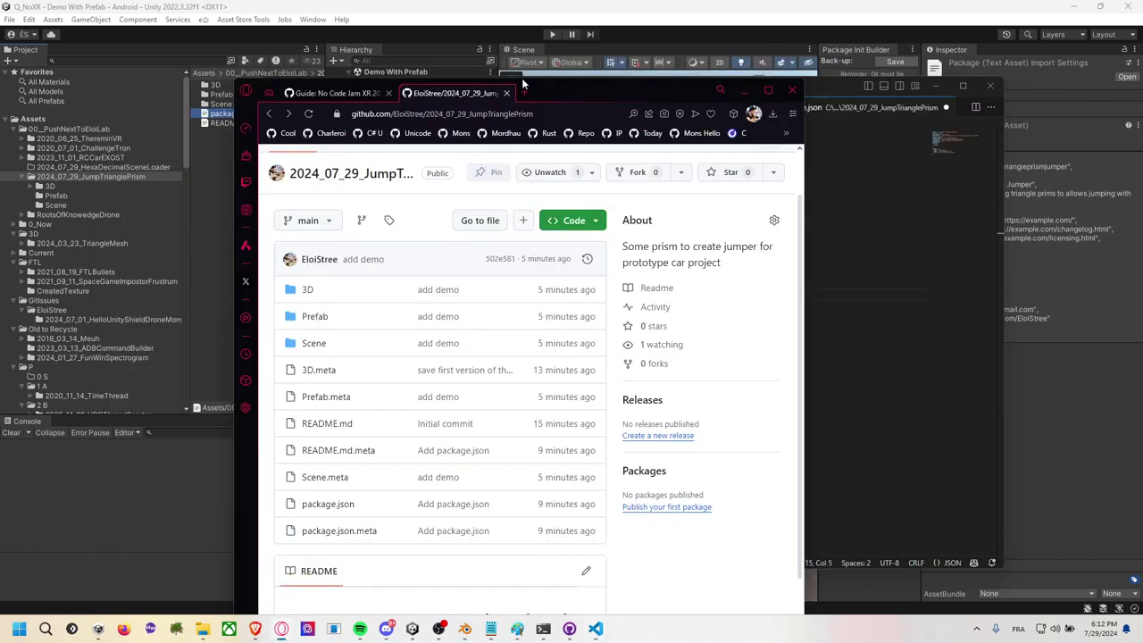
Search 'sample package.json' and read the example on npm Docs' Creating a package.json file page.
left_click(525, 93)
type("sampl")
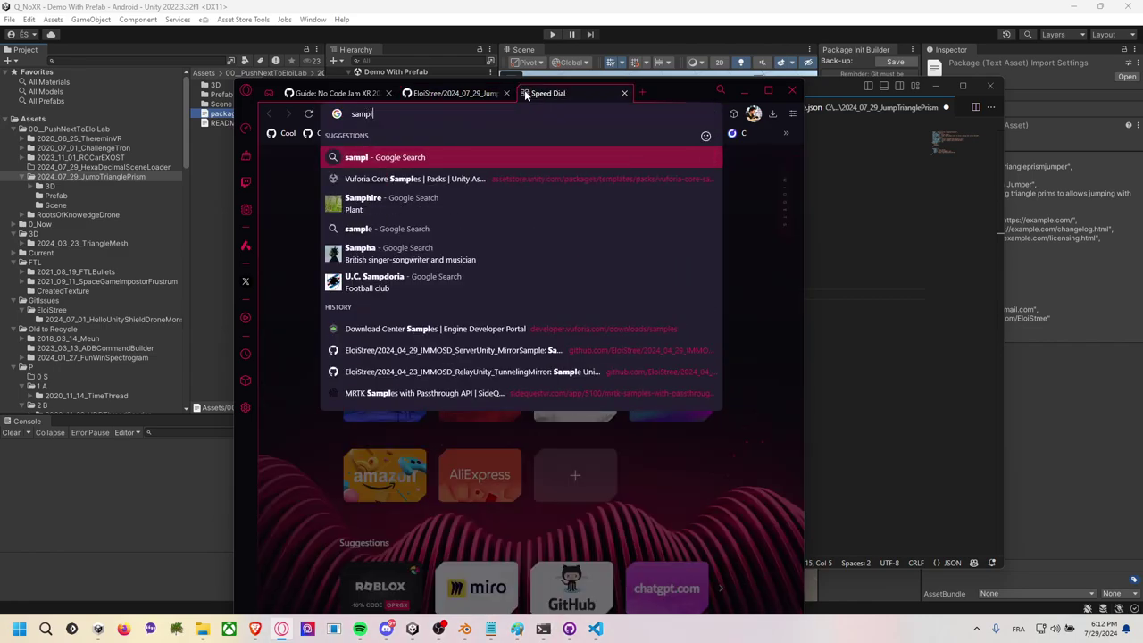
type("e package.json")
key("Return")
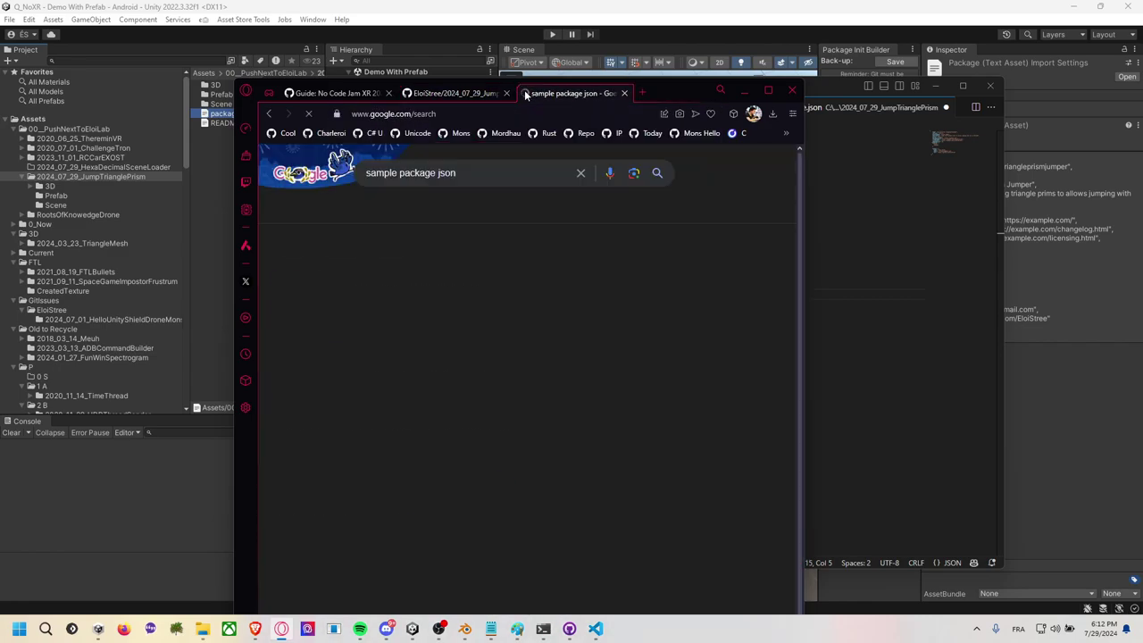
left_click(400, 303)
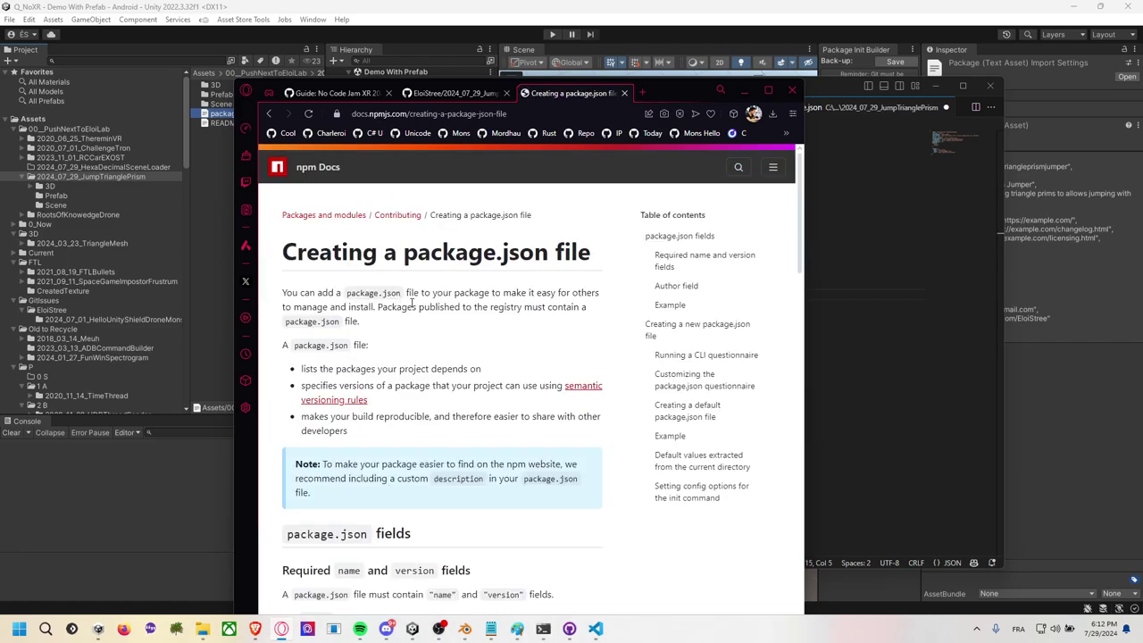
scroll(407, 314, "down", 4)
scroll(406, 314, "down", 4)
scroll(414, 325, "down", 4)
scroll(402, 357, "up", 2)
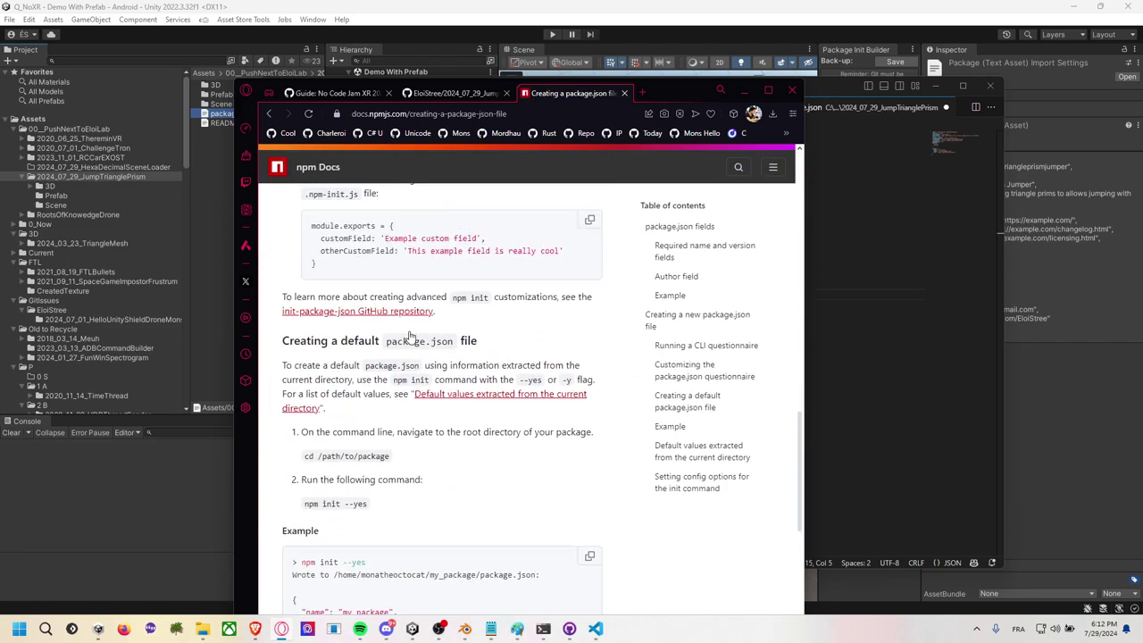
scroll(384, 410, "up", 1)
key("ctrl+f")
type("sample")
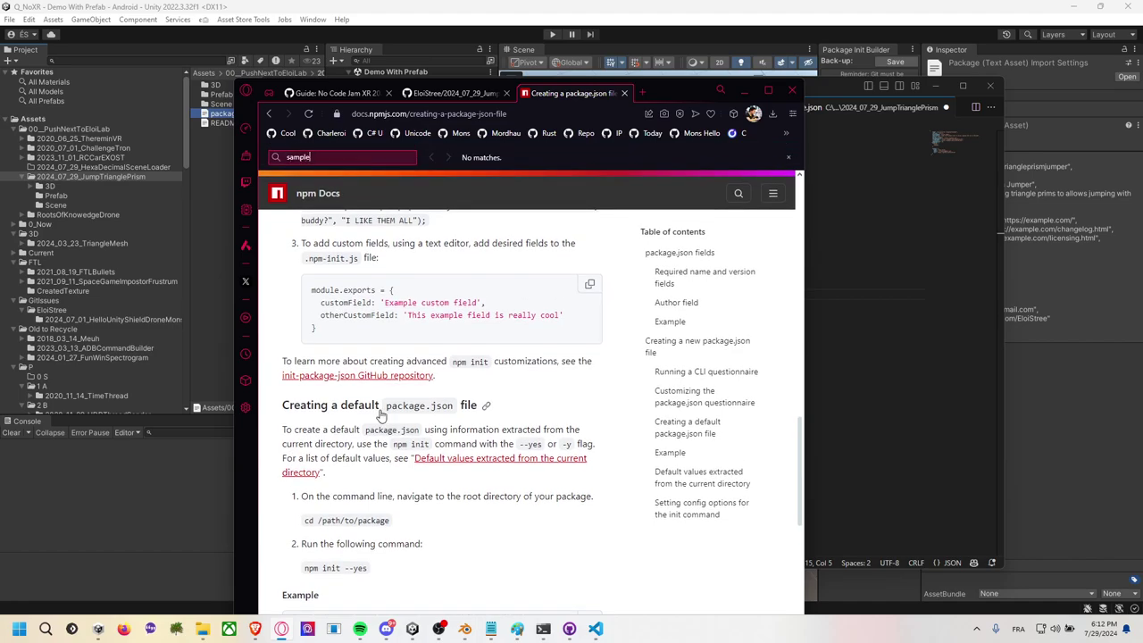
scroll(381, 415, "down", 3)
scroll(384, 416, "down", 3)
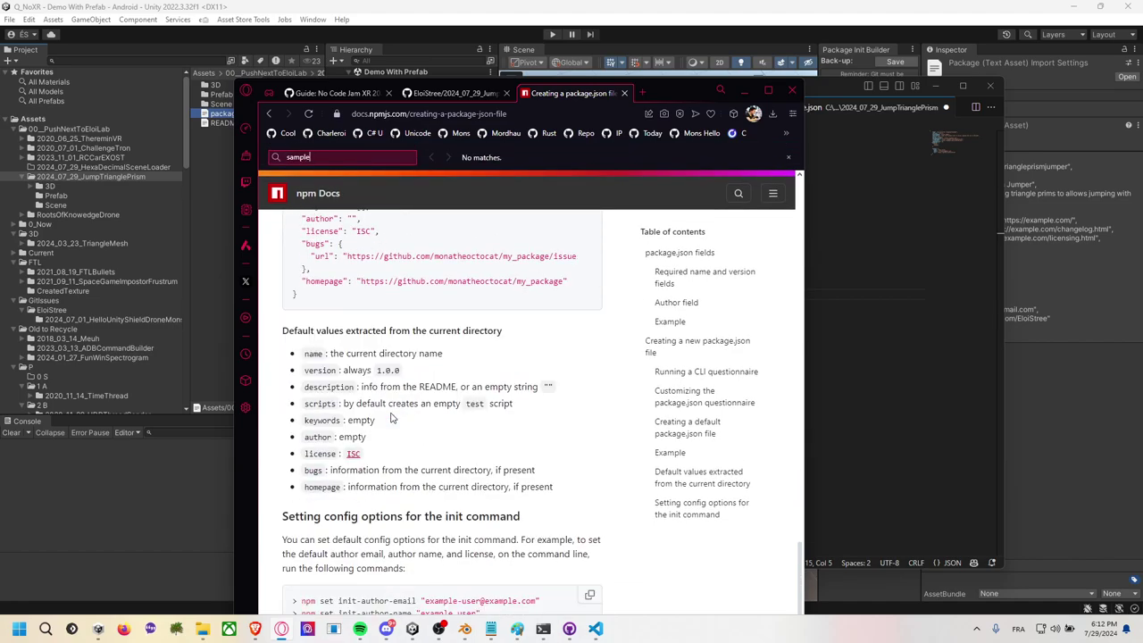
scroll(390, 417, "up", 1)
scroll(393, 415, "up", 2)
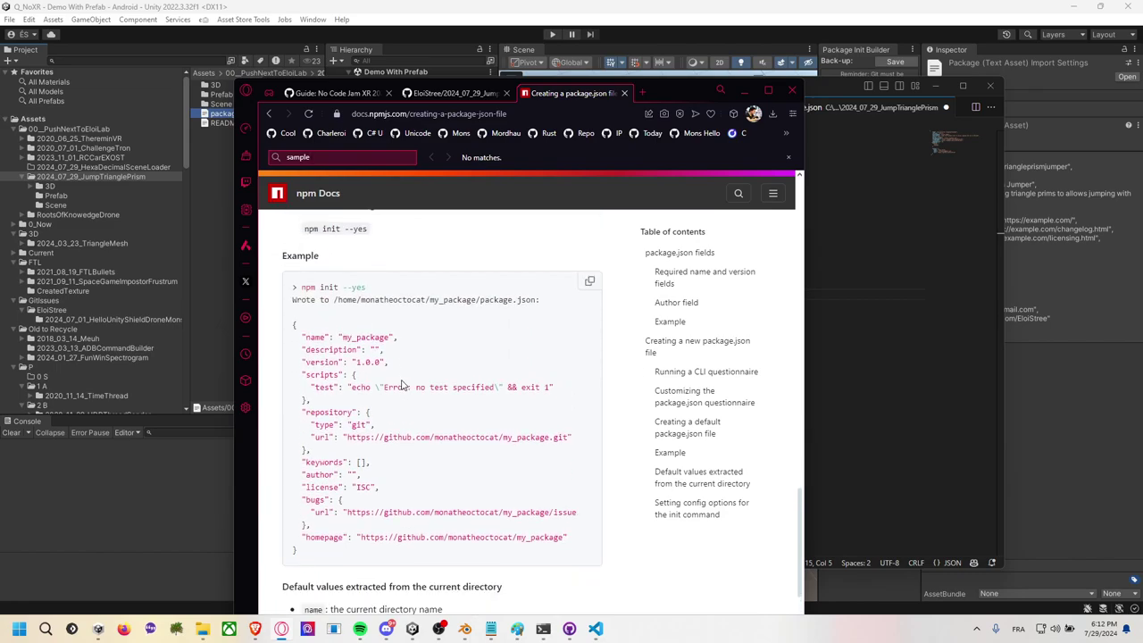
scroll(400, 384, "down", 5)
Return to the 'sample package json' results and scroll through them.
left_click(269, 115)
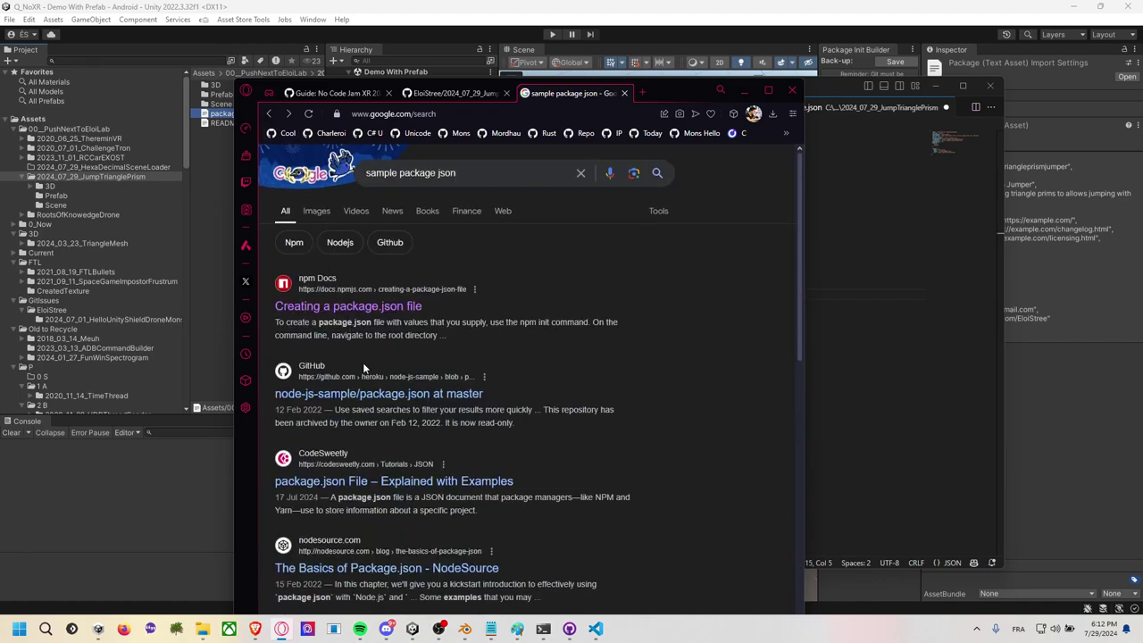
scroll(413, 406, "down", 1)
scroll(413, 401, "down", 2)
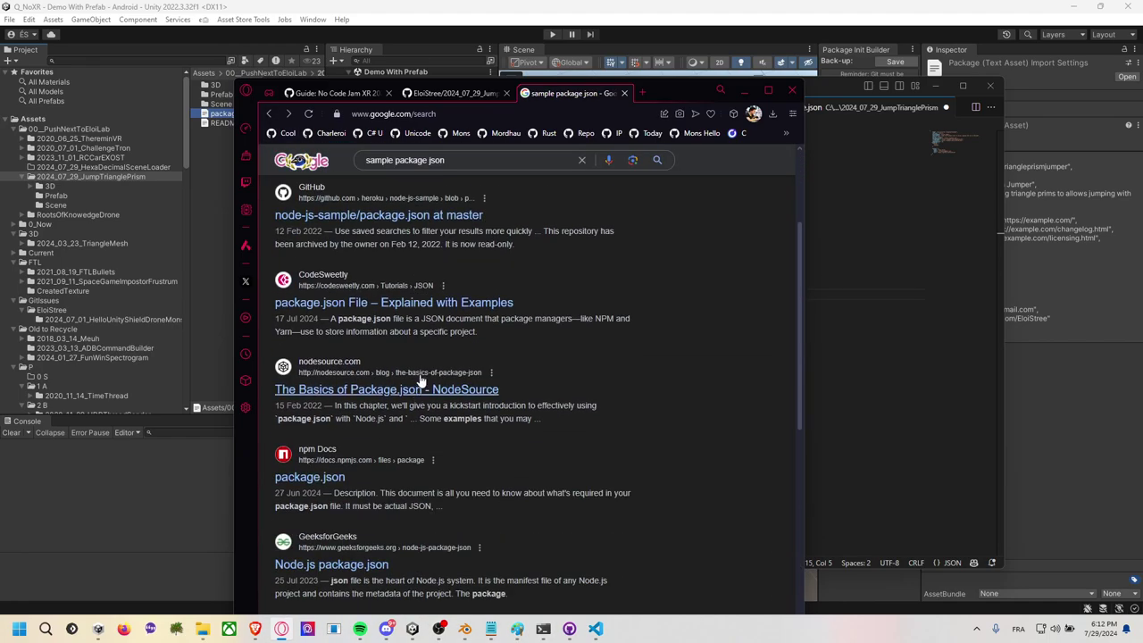
scroll(426, 398, "down", 4)
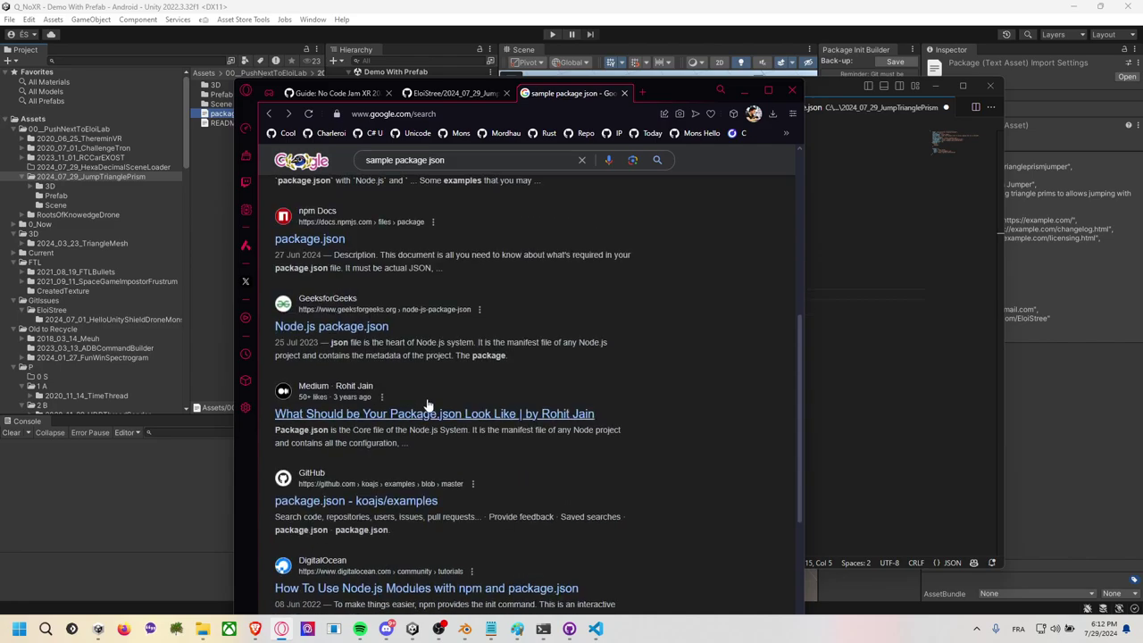
scroll(427, 398, "down", 1)
scroll(427, 405, "down", 3)
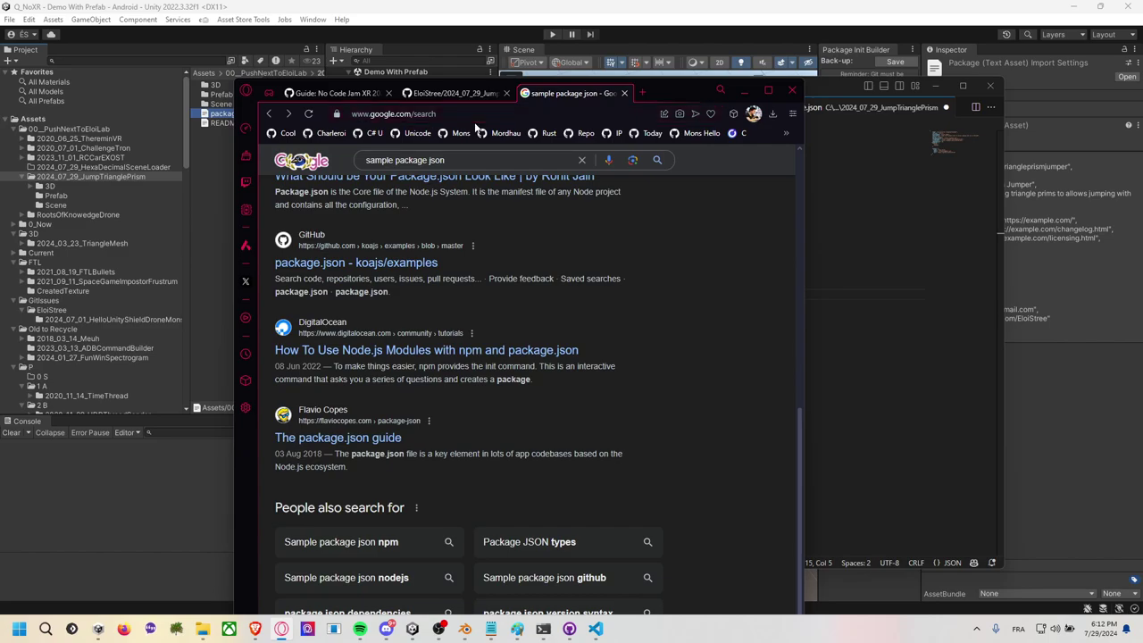
left_click(506, 116)
Open the HelloUnityPackage repository wiki in a widened browser window.
type("hellouni")
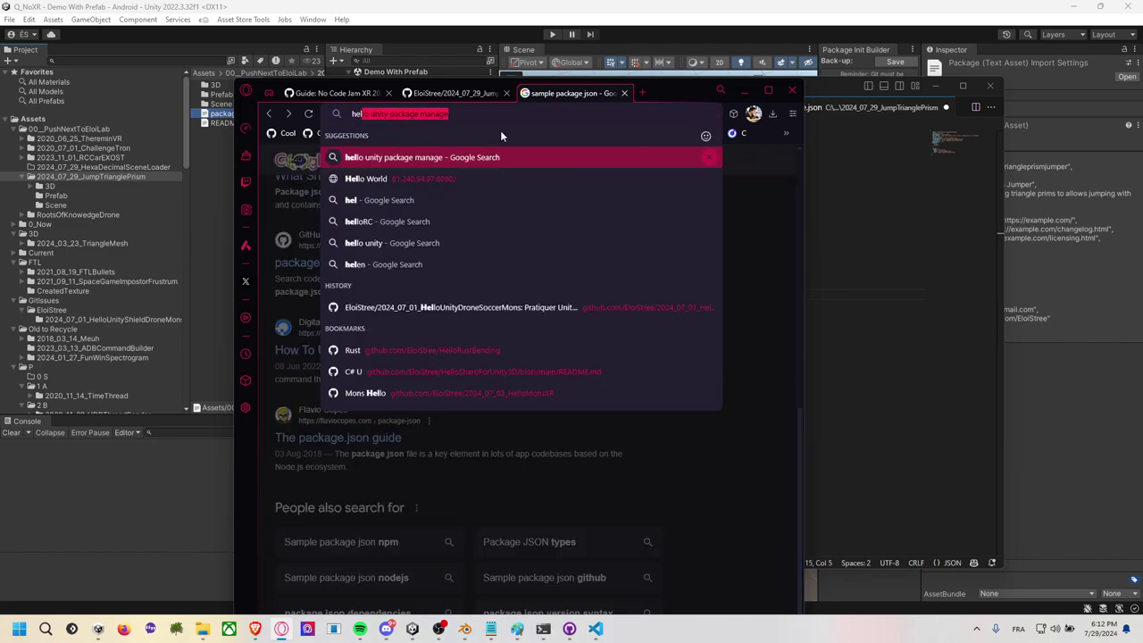
type("typack")
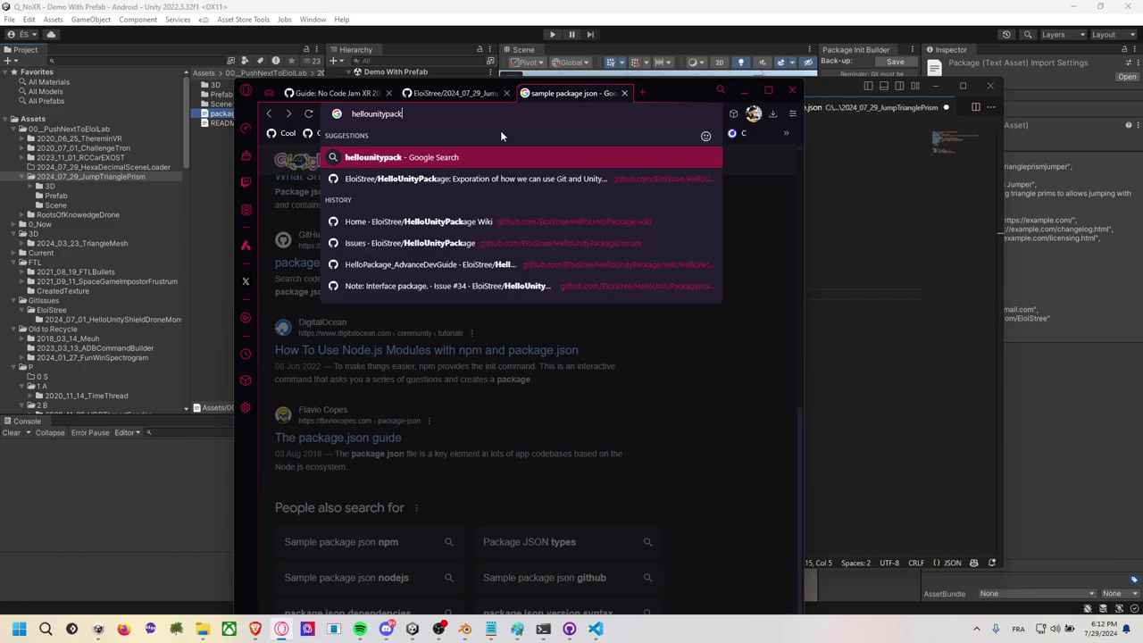
key("Down")
key("Return")
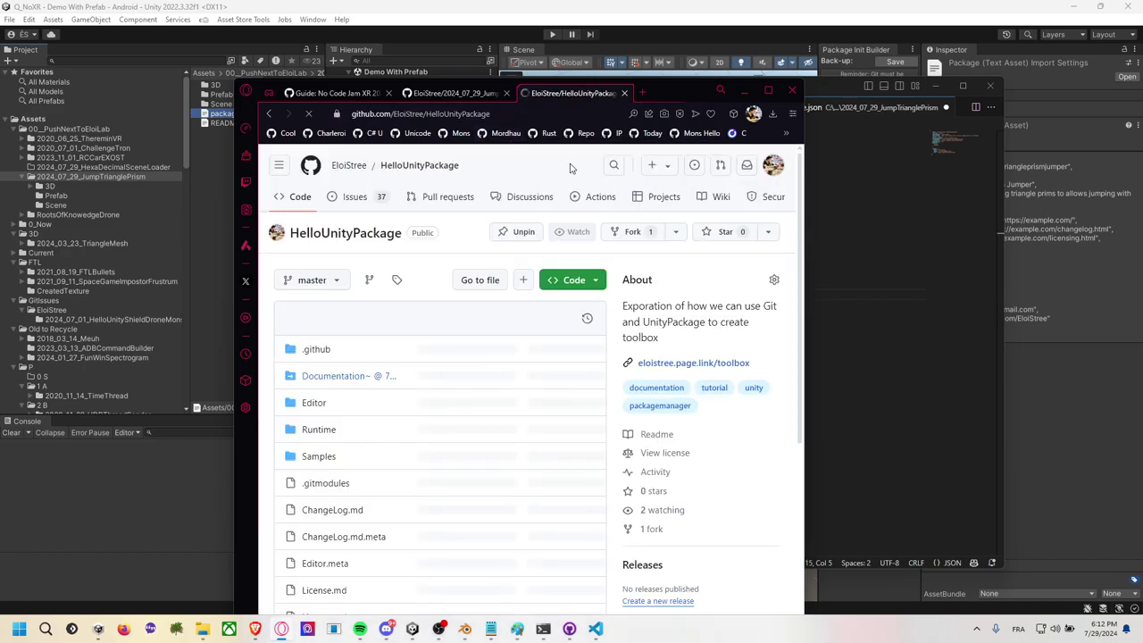
scroll(666, 306, "down", 2)
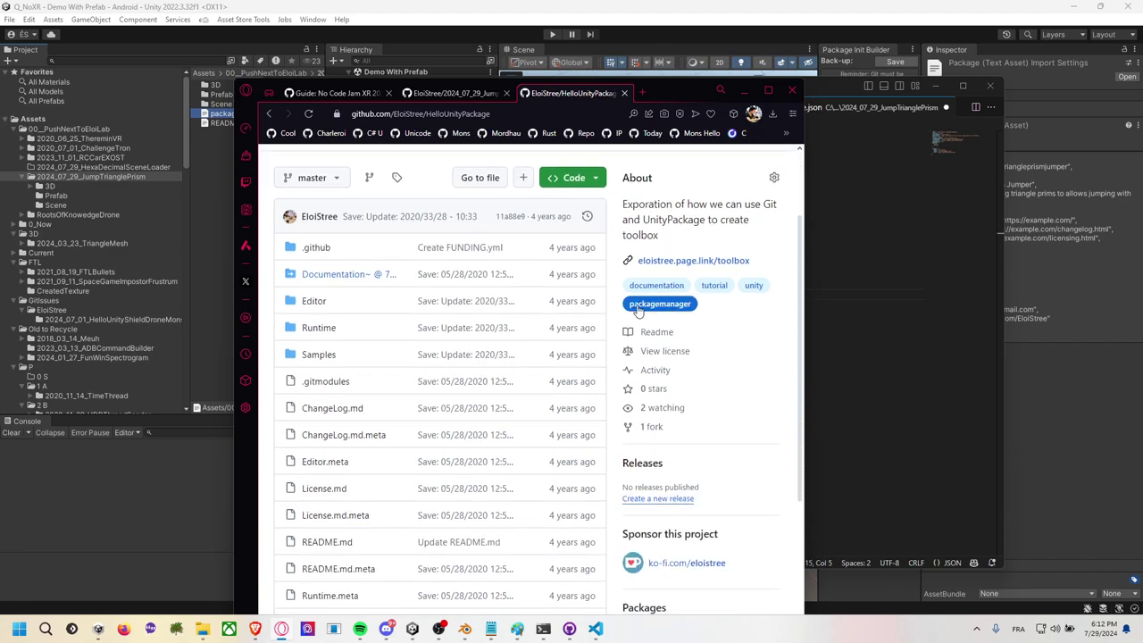
scroll(527, 305, "up", 2)
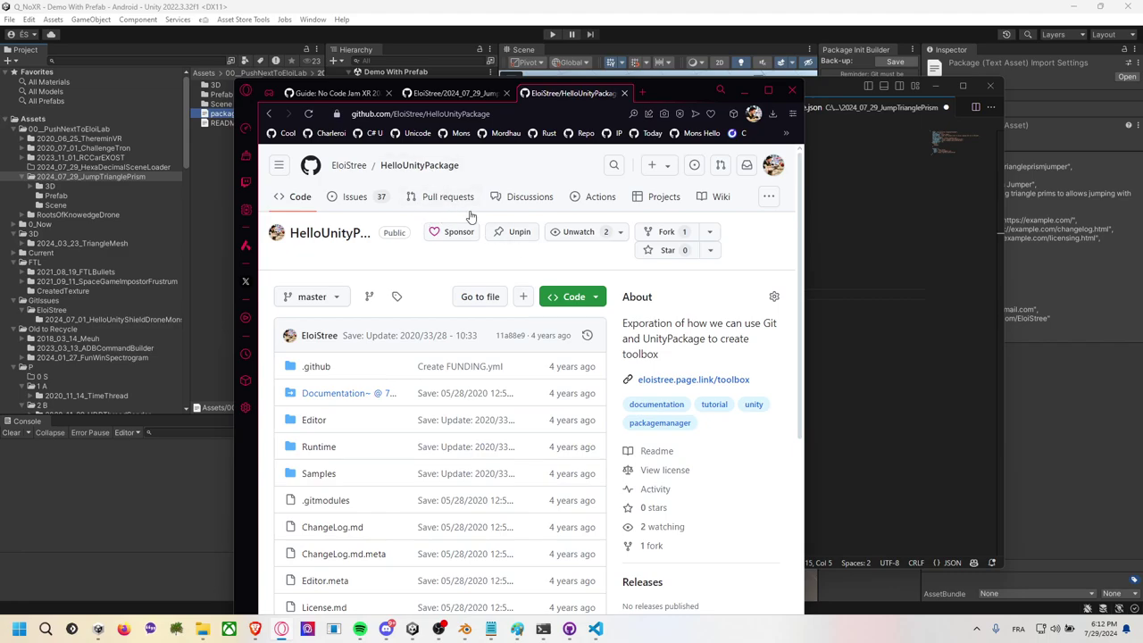
left_click_drag(804, 266, 976, 268)
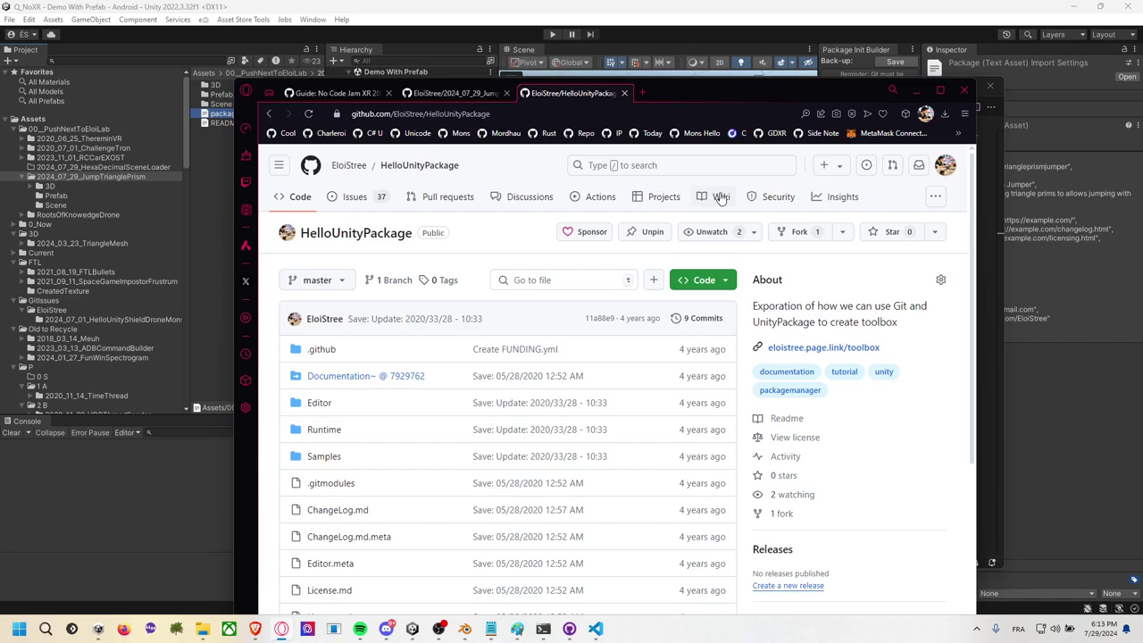
scroll(561, 343, "down", 2)
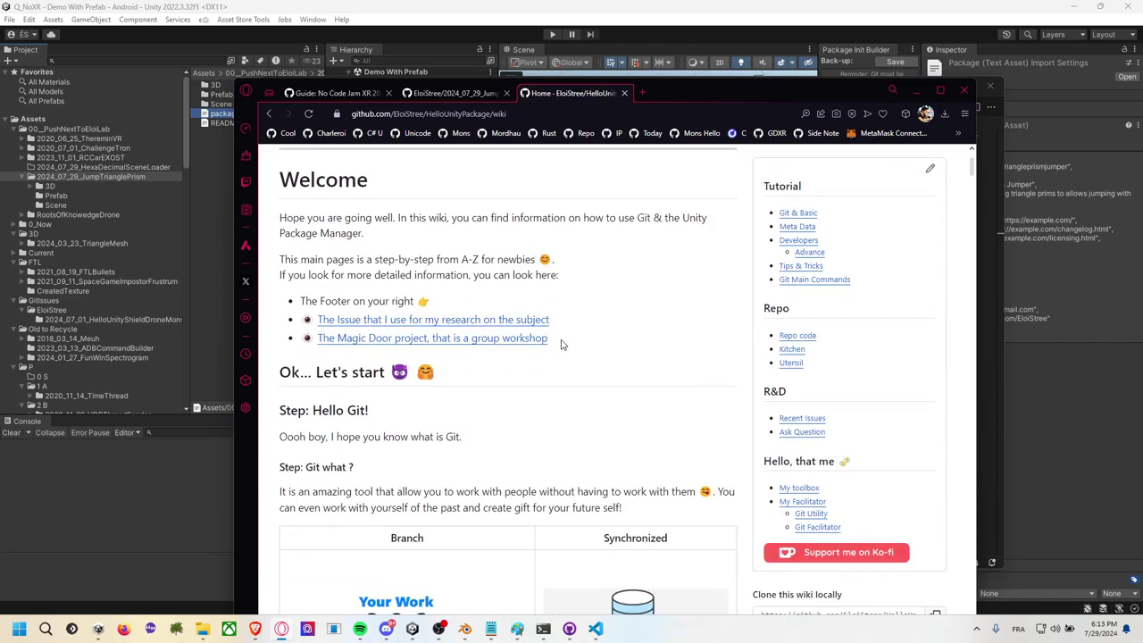
Search the wiki Home page for 'sample' and review its Kitchen and Utensils package.json examples.
key("ctrl+f")
type("sample")
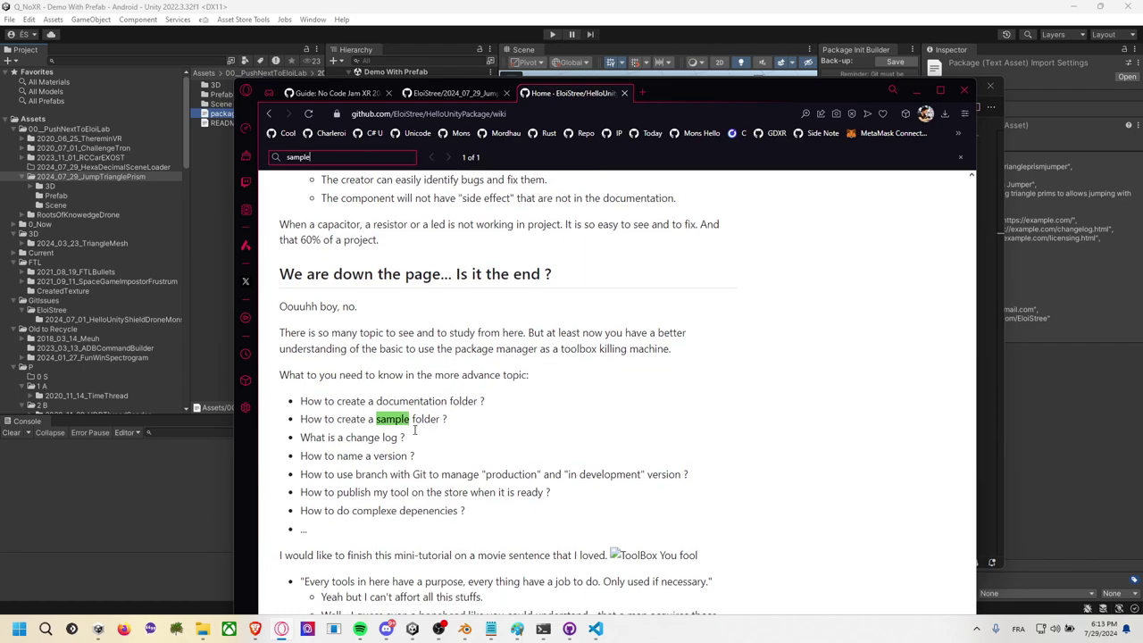
scroll(572, 357, "down", 5)
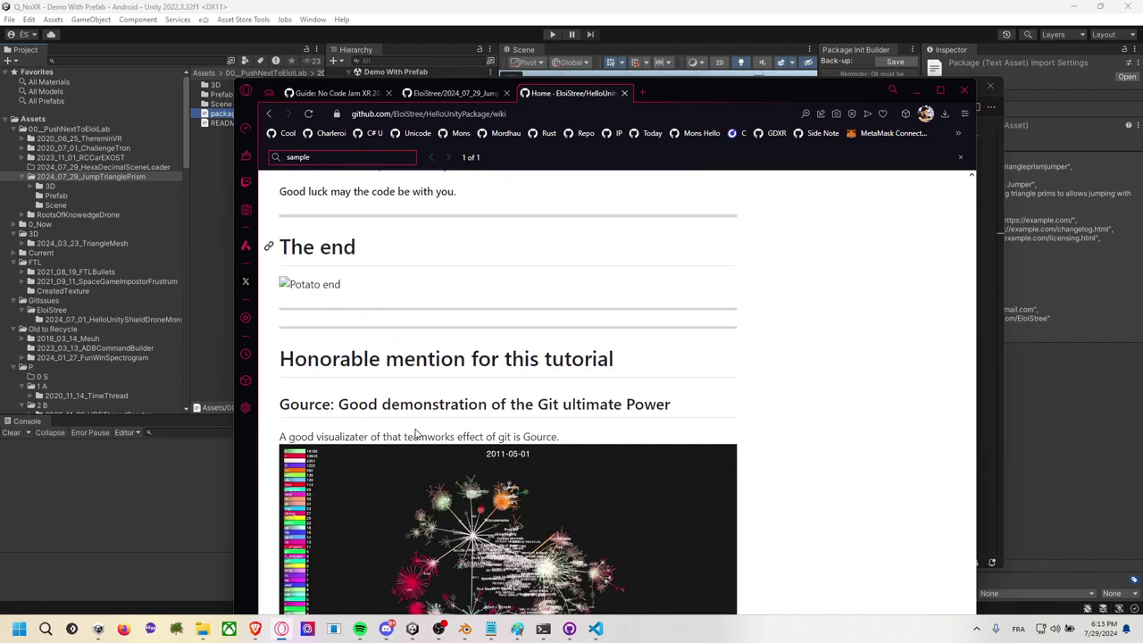
scroll(500, 393, "down", 5)
scroll(415, 433, "down", 5)
scroll(414, 430, "down", 2)
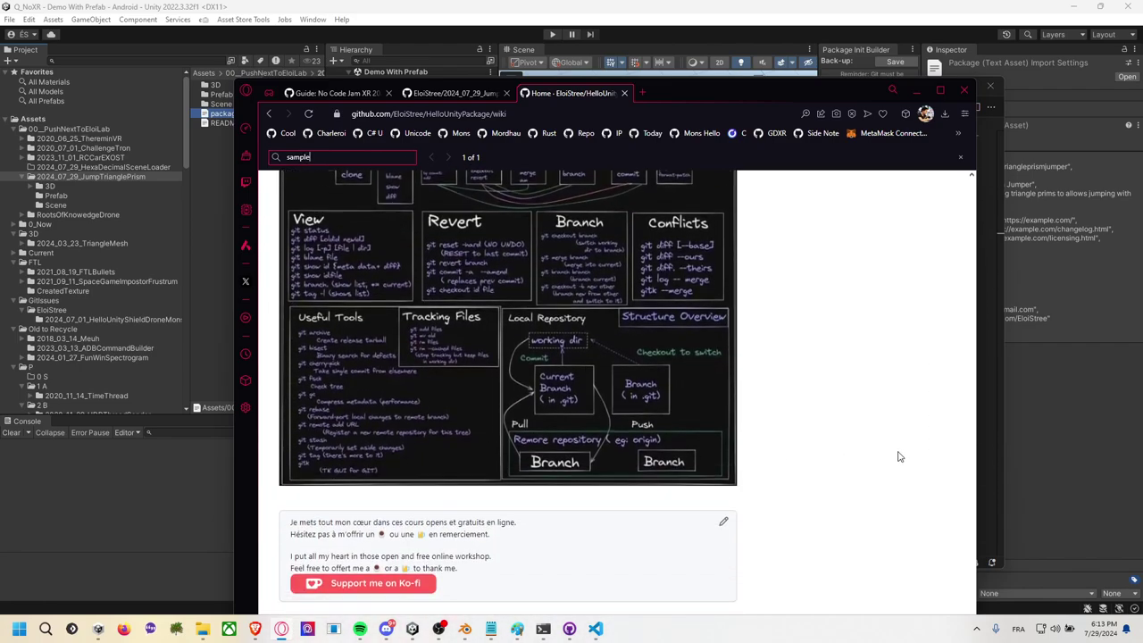
scroll(944, 523, "up", 5)
scroll(887, 497, "up", 5)
scroll(905, 492, "up", 3)
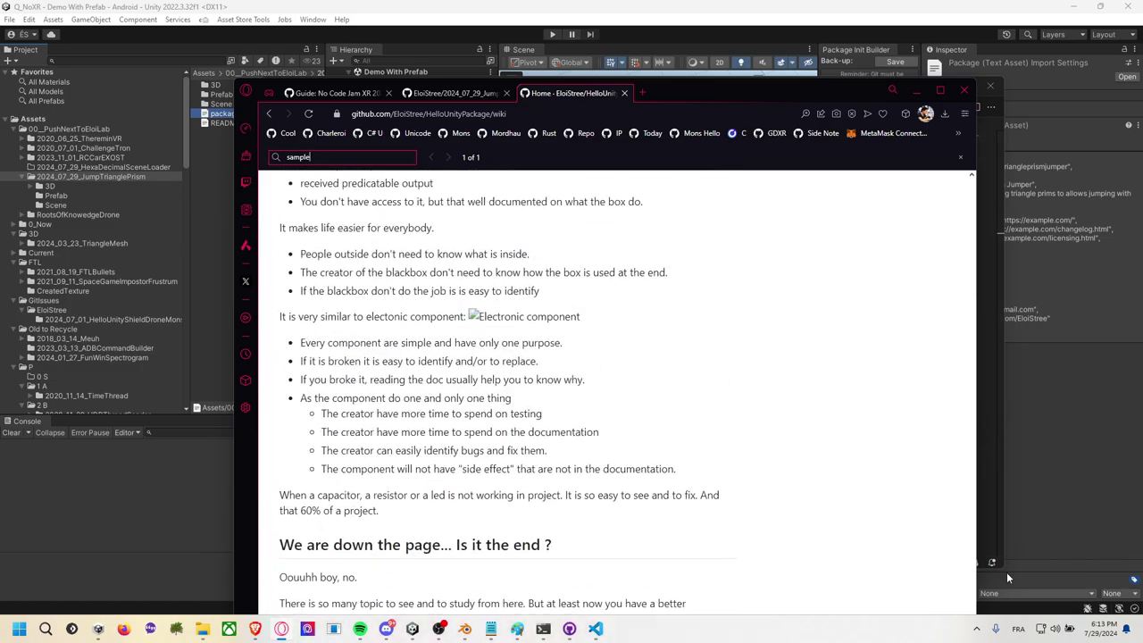
scroll(905, 510, "up", 2)
scroll(915, 480, "up", 1)
scroll(914, 481, "up", 1)
scroll(915, 480, "up", 5)
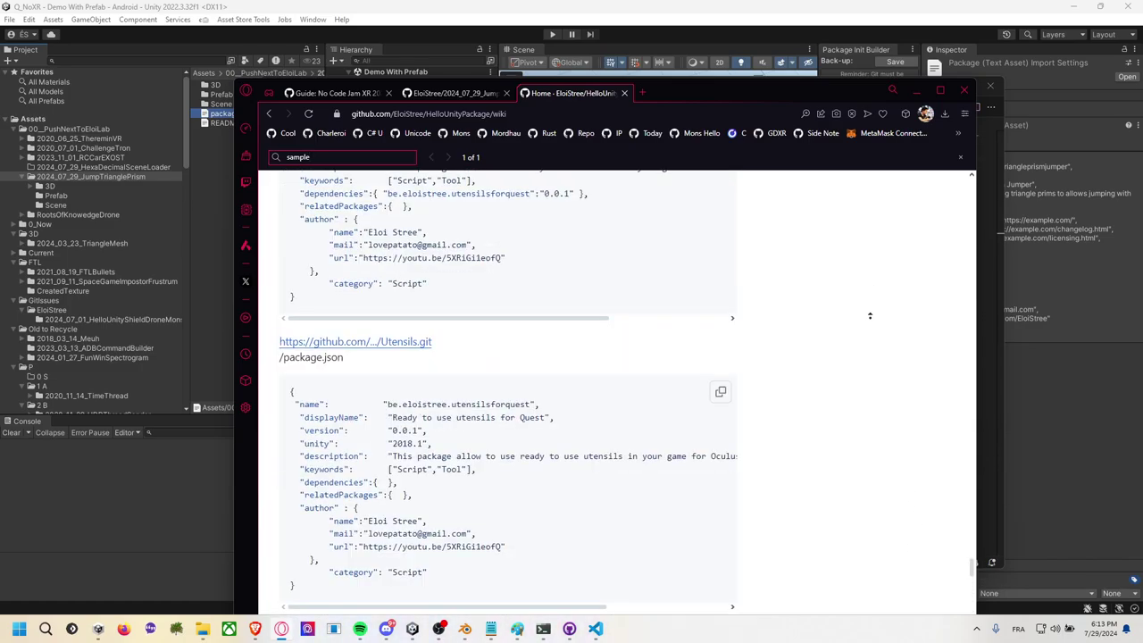
scroll(915, 480, "up", 3)
scroll(972, 562, "up", 1)
scroll(972, 563, "down", 1)
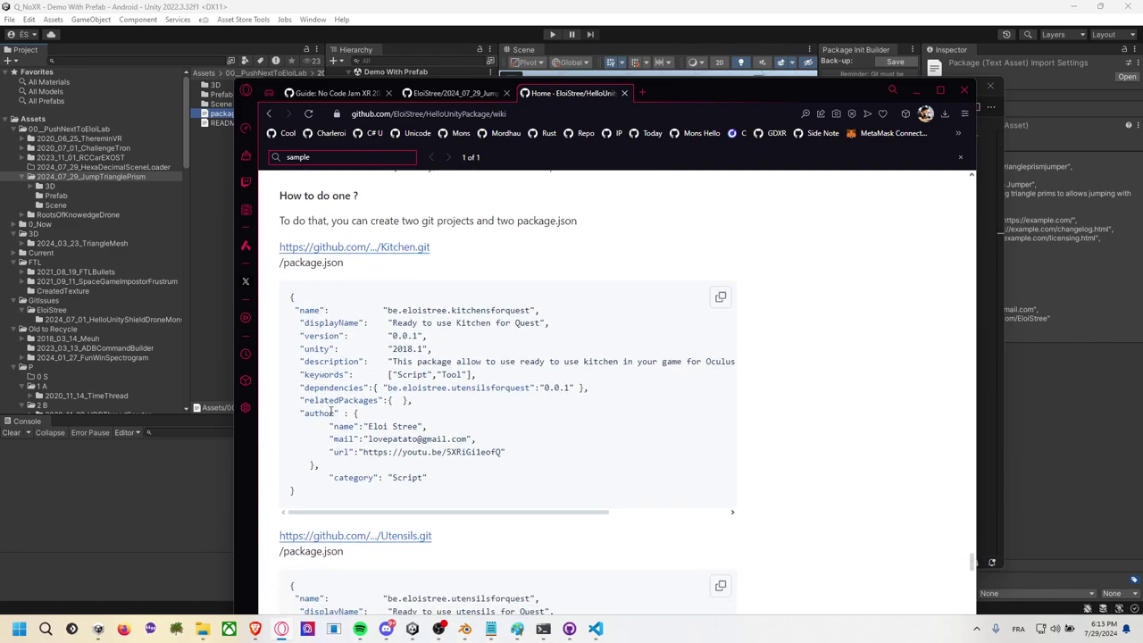
left_click_drag(971, 562, 969, 161)
scroll(834, 417, "down", 2)
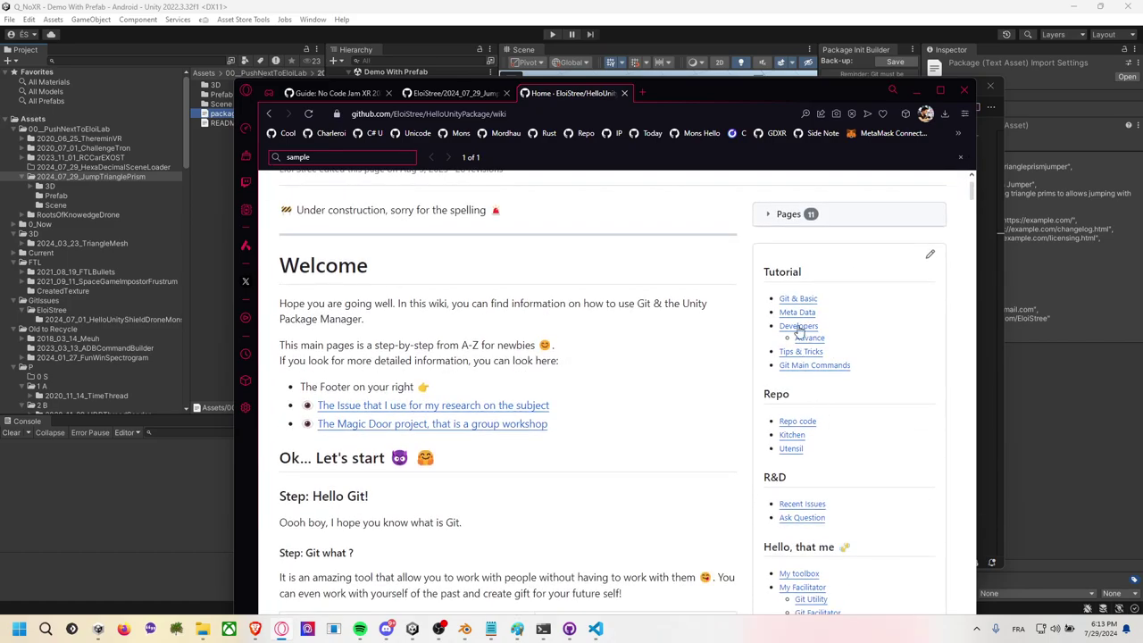
scroll(790, 407, "down", 1)
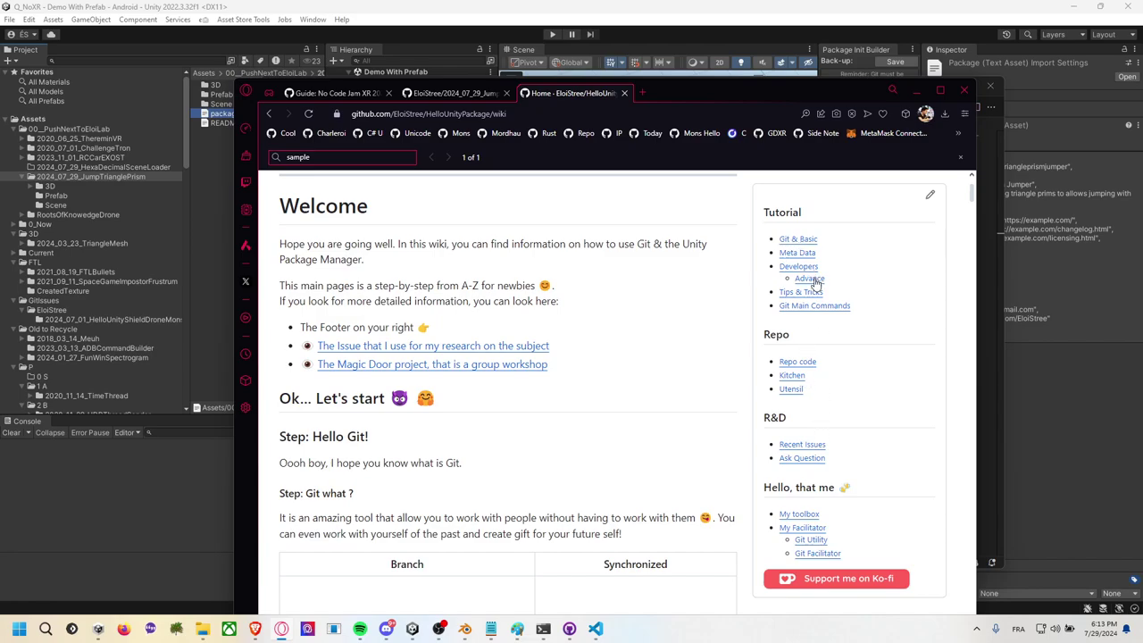
Read through the wiki's Advance developer guide page.
left_click(812, 282)
scroll(574, 327, "down", 4)
scroll(575, 340, "down", 3)
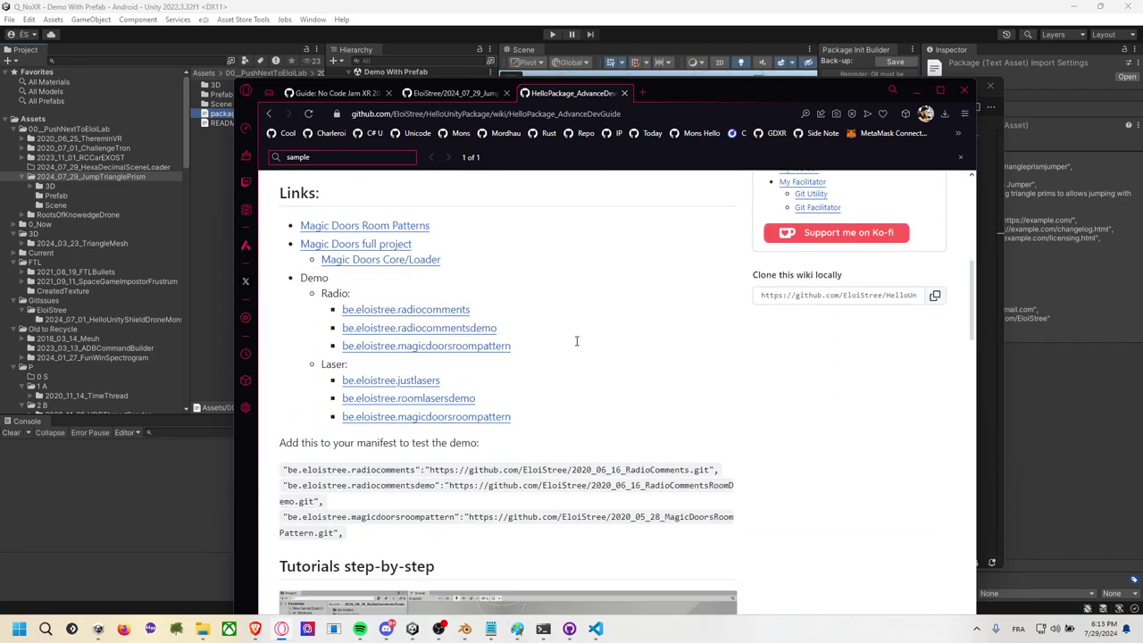
scroll(577, 340, "down", 2)
scroll(584, 345, "down", 4)
scroll(584, 349, "down", 2)
scroll(584, 352, "down", 4)
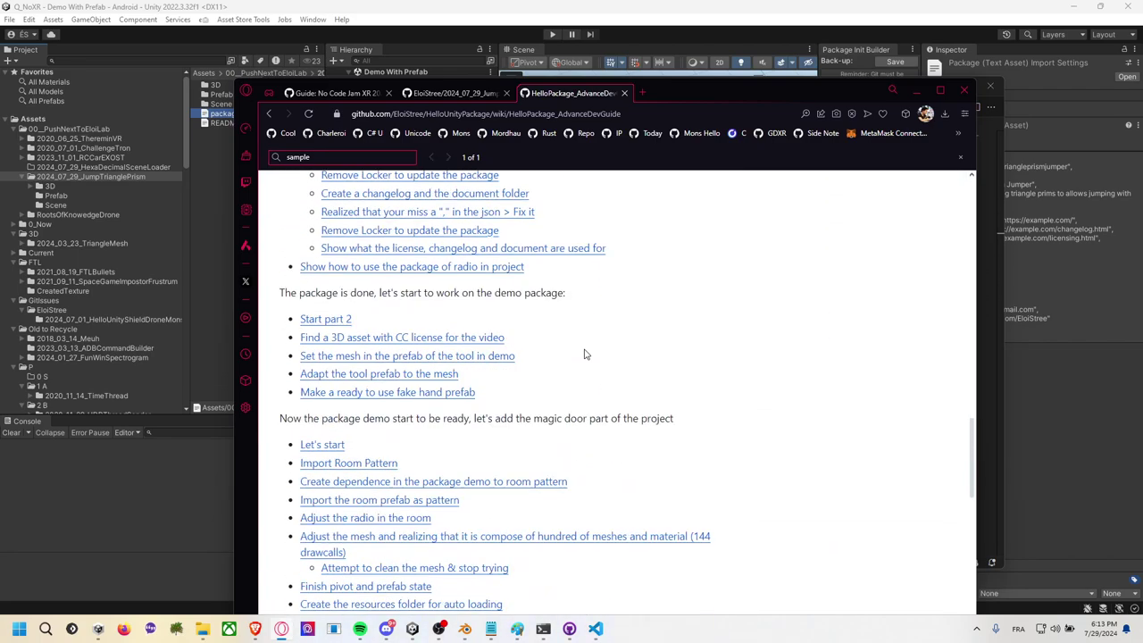
scroll(584, 354, "down", 4)
scroll(585, 353, "down", 4)
scroll(587, 352, "down", 5)
scroll(587, 352, "down", 3)
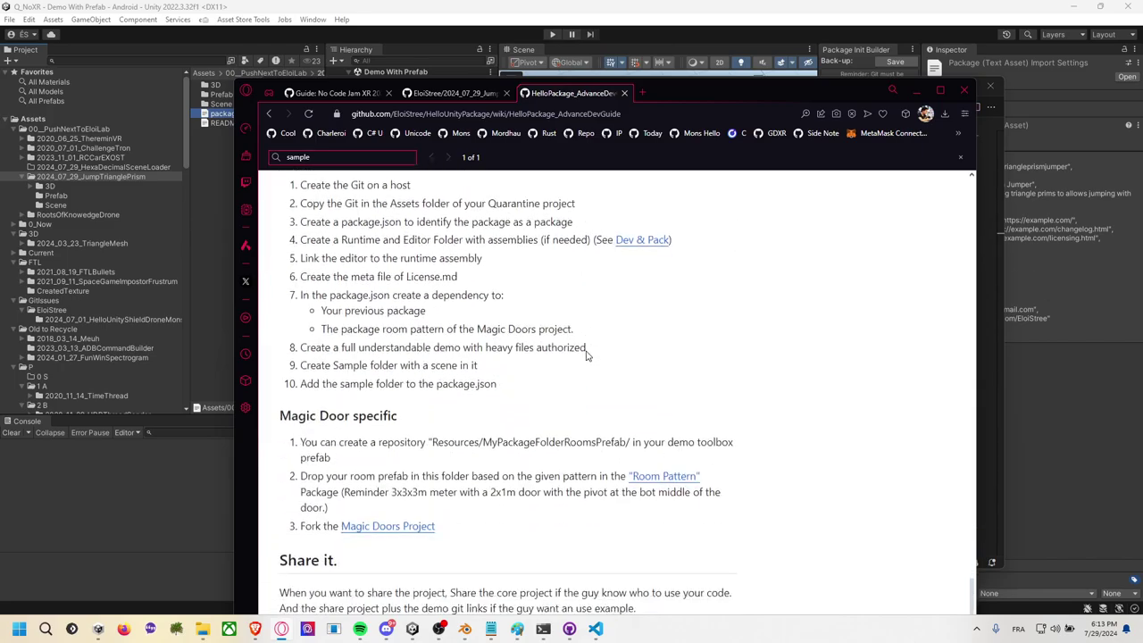
scroll(587, 351, "down", 2)
scroll(586, 353, "up", 3)
scroll(587, 356, "up", 5)
scroll(588, 358, "up", 5)
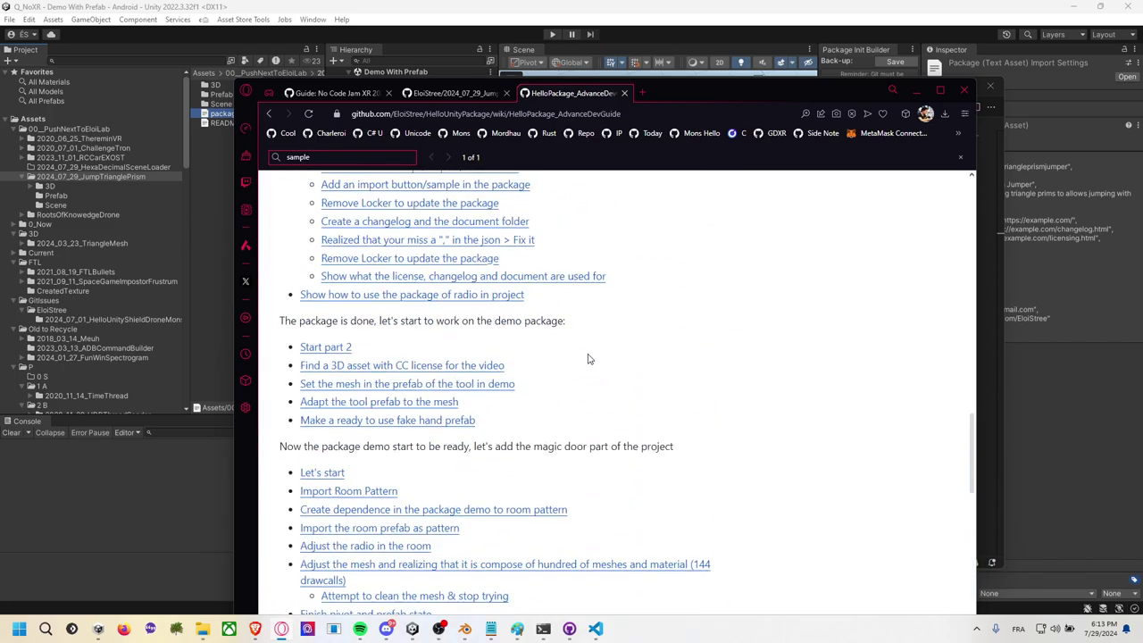
scroll(590, 359, "up", 5)
scroll(589, 359, "up", 5)
scroll(625, 357, "up", 3)
scroll(768, 355, "up", 3)
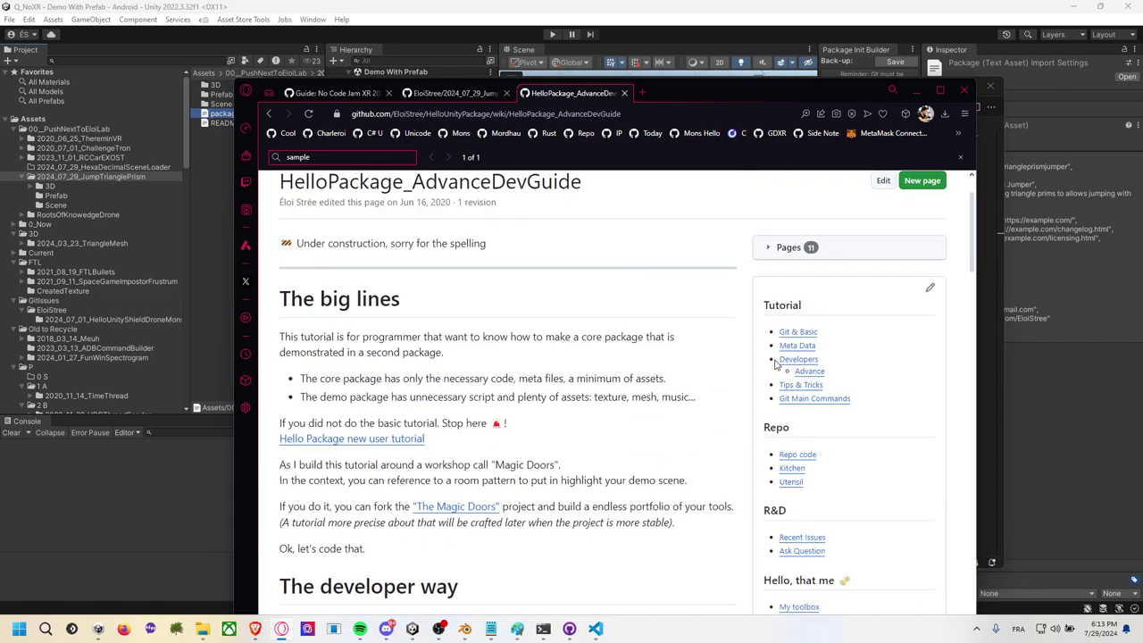
Search the HelloPackage_DeveloperFiles page for 'samp' and review its asmdef examples.
left_click(793, 361)
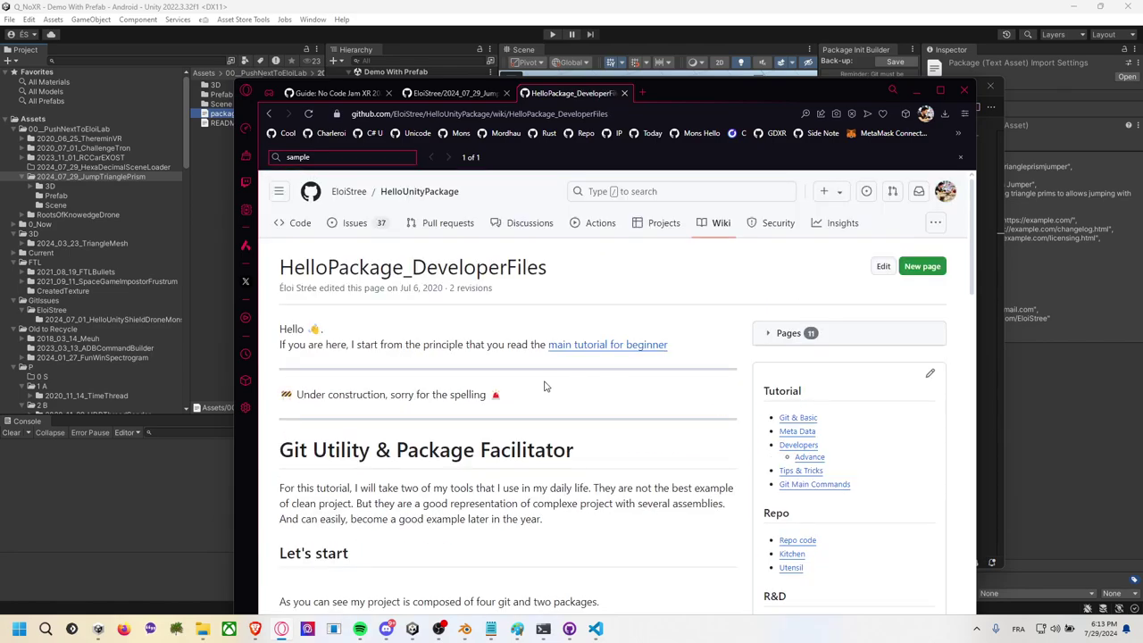
scroll(547, 386, "down", 3)
scroll(546, 386, "down", 2)
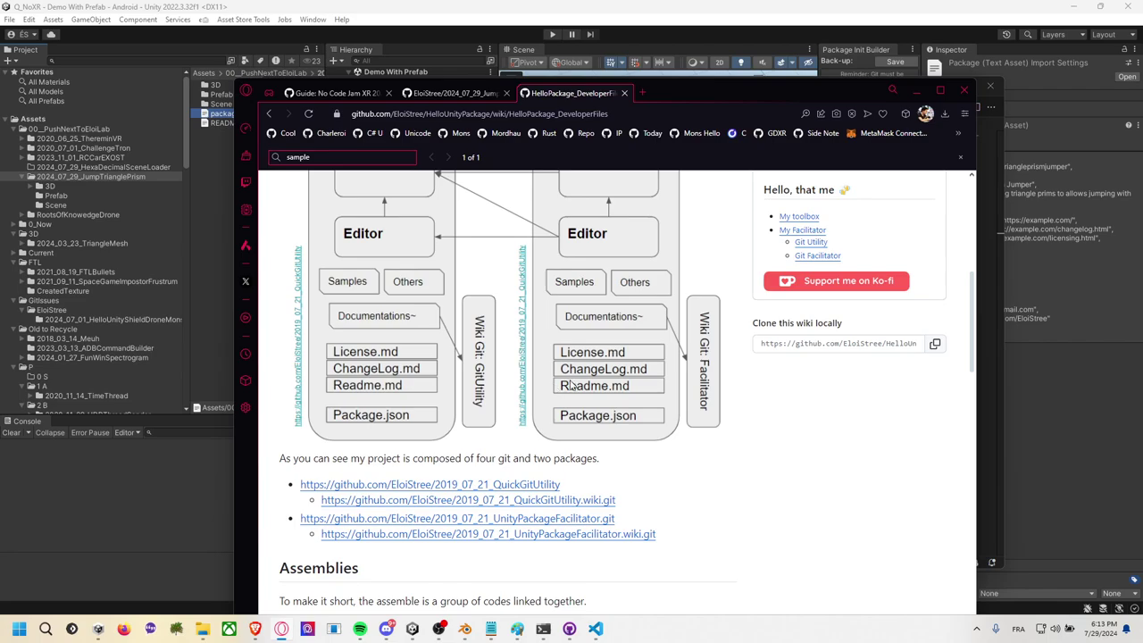
scroll(572, 386, "up", 2)
scroll(572, 385, "down", 2)
scroll(572, 385, "up", 1)
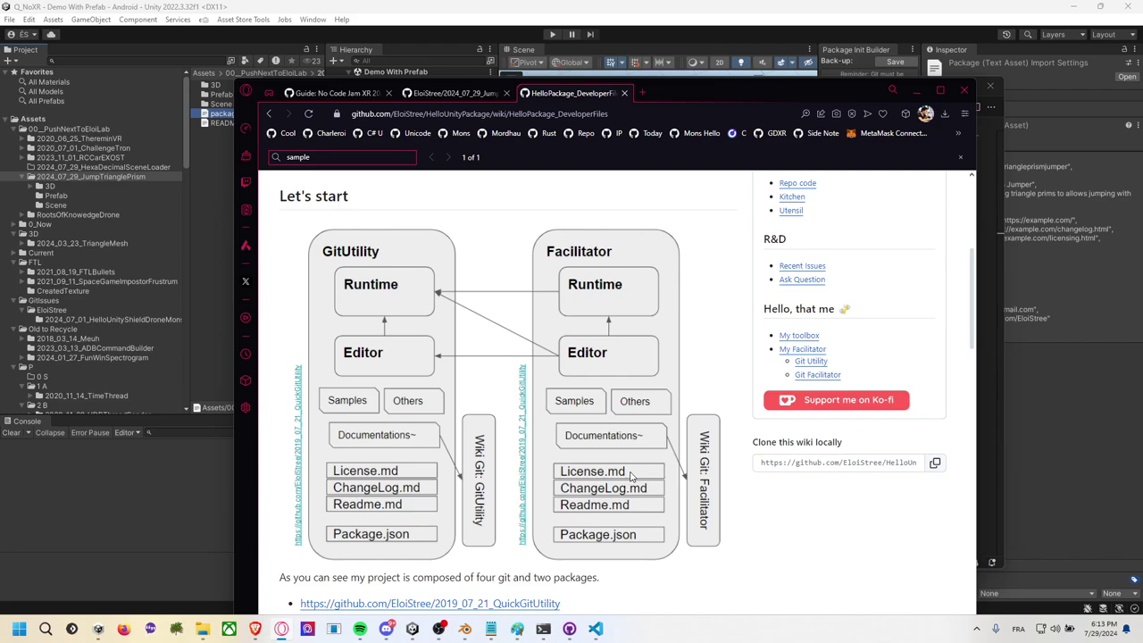
scroll(494, 411, "down", 5)
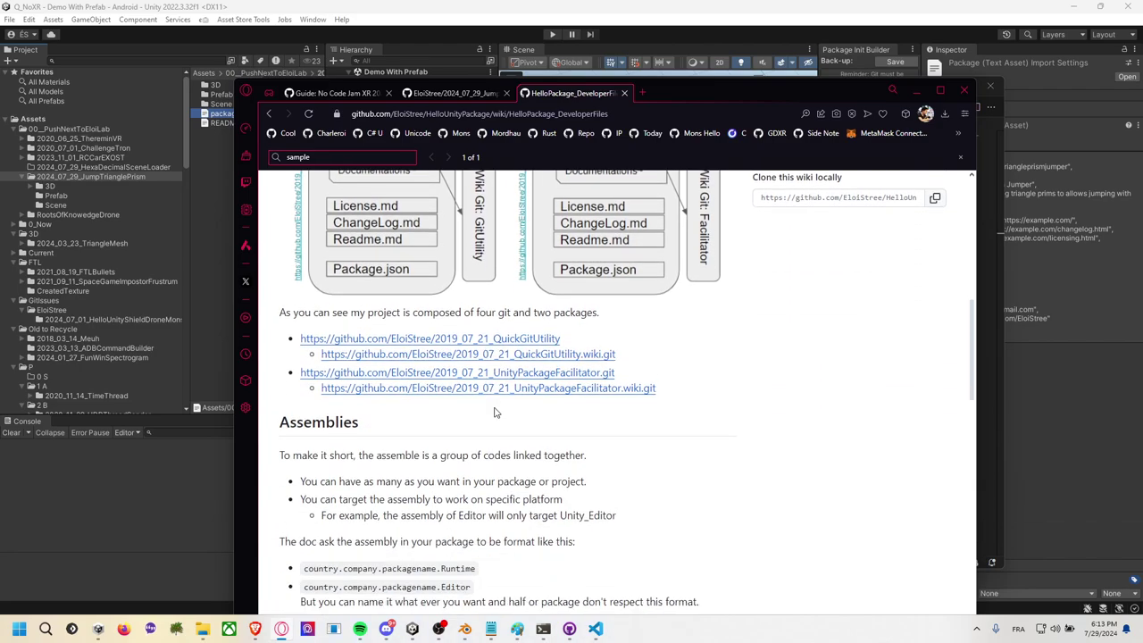
scroll(417, 359, "down", 2)
scroll(417, 359, "down", 3)
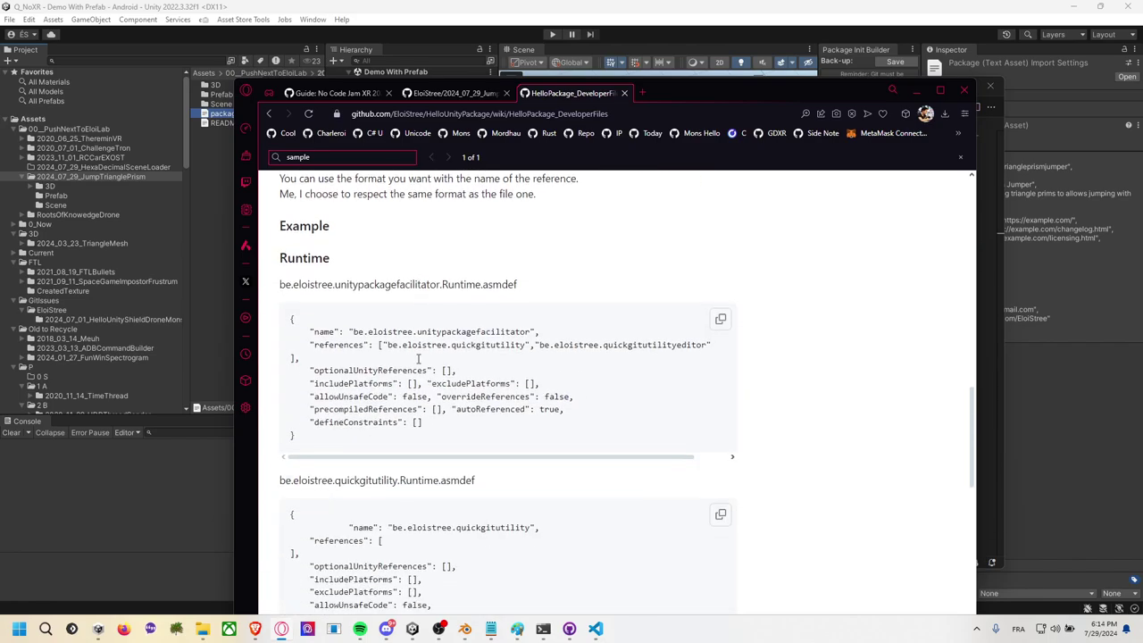
scroll(418, 359, "down", 3)
scroll(418, 359, "down", 3)
scroll(418, 361, "down", 3)
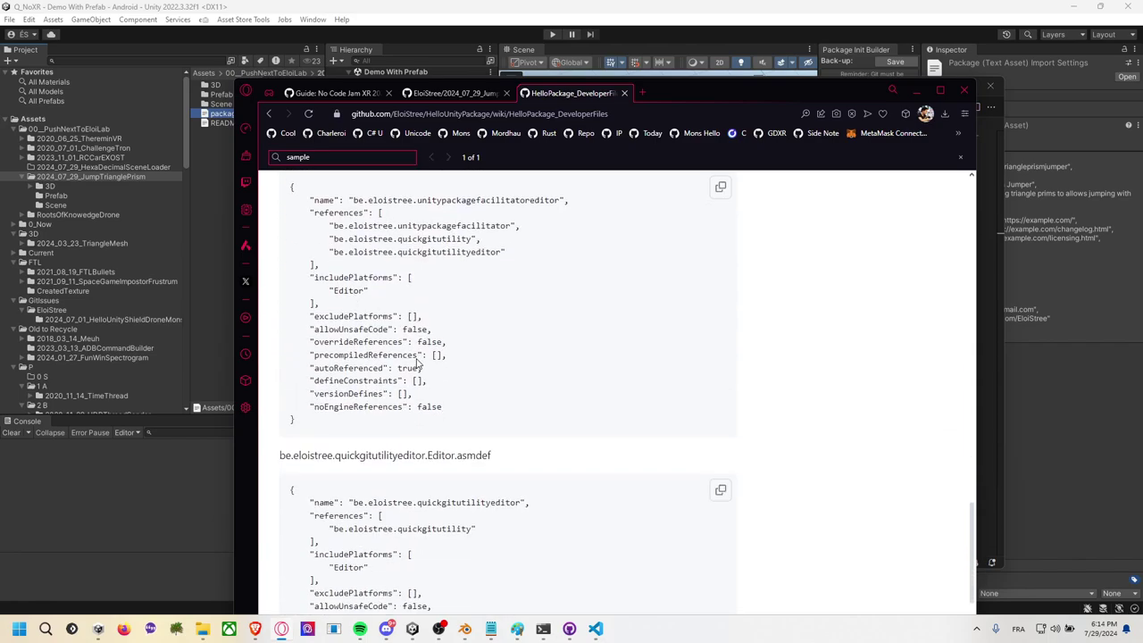
scroll(417, 363, "down", 3)
scroll(418, 361, "down", 3)
scroll(418, 360, "up", 2)
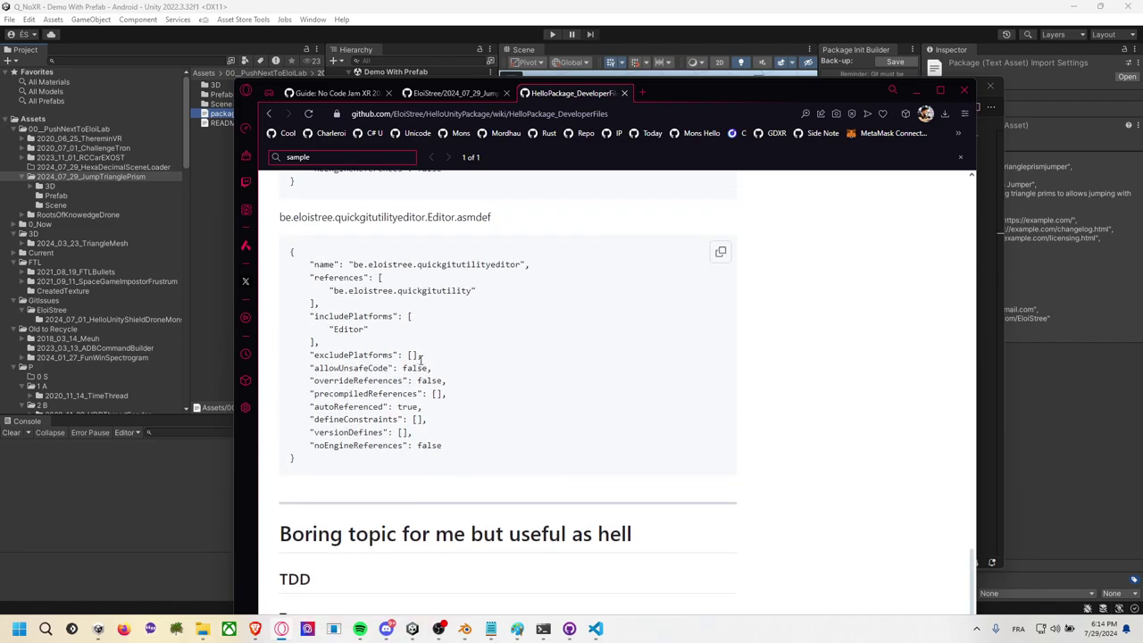
key("ctrl+f")
type("samp")
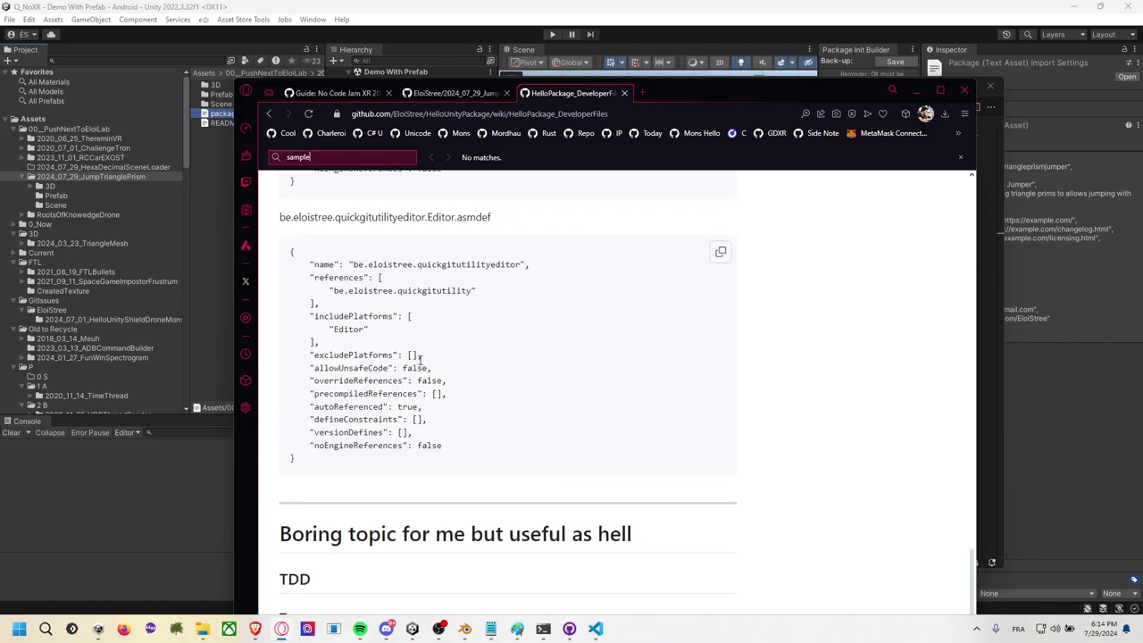
scroll(474, 396, "down", 2)
scroll(473, 396, "up", 3)
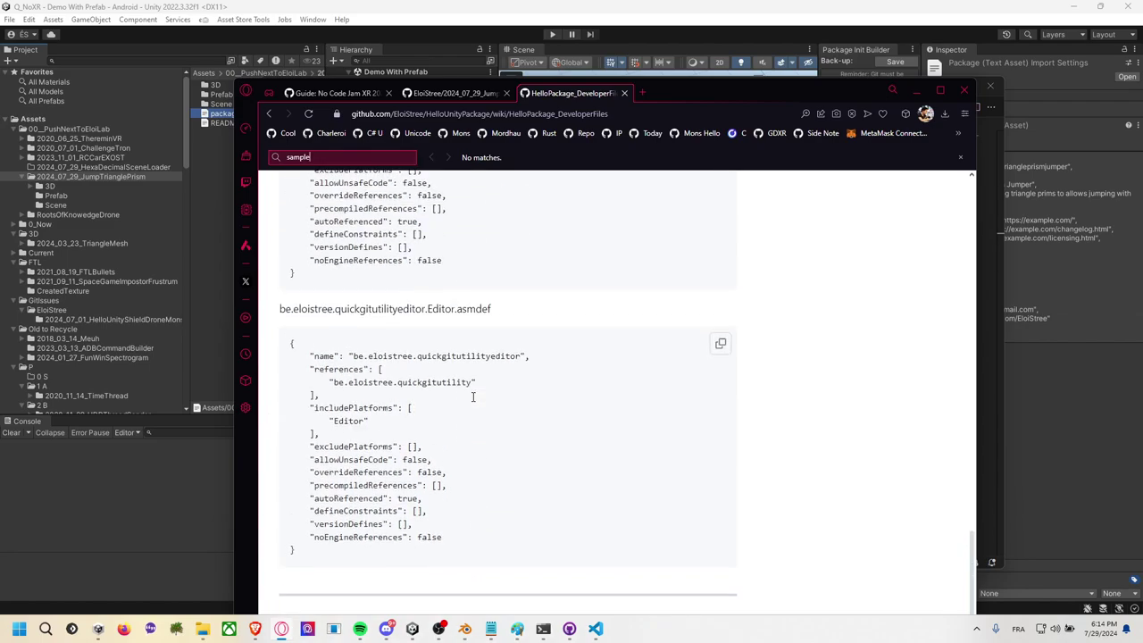
scroll(474, 397, "up", 3)
scroll(473, 397, "up", 3)
scroll(523, 312, "up", 1)
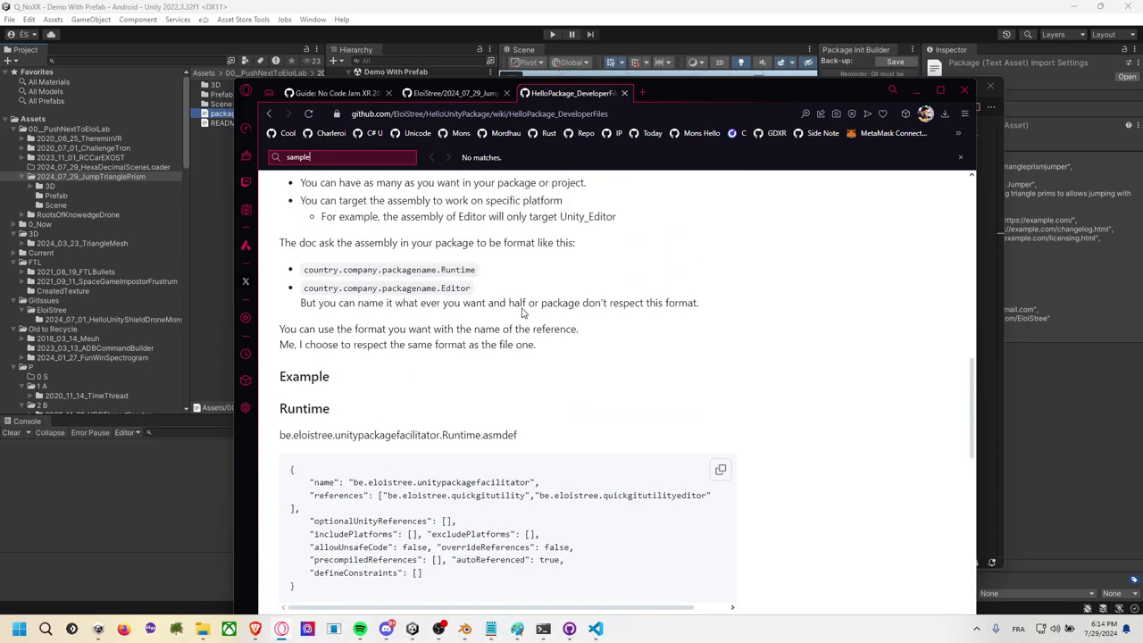
left_click(641, 93)
On chatgpt.com, ask to 'generate a package.json for unity 3D that contain sample scene'.
type("chatgpt.com")
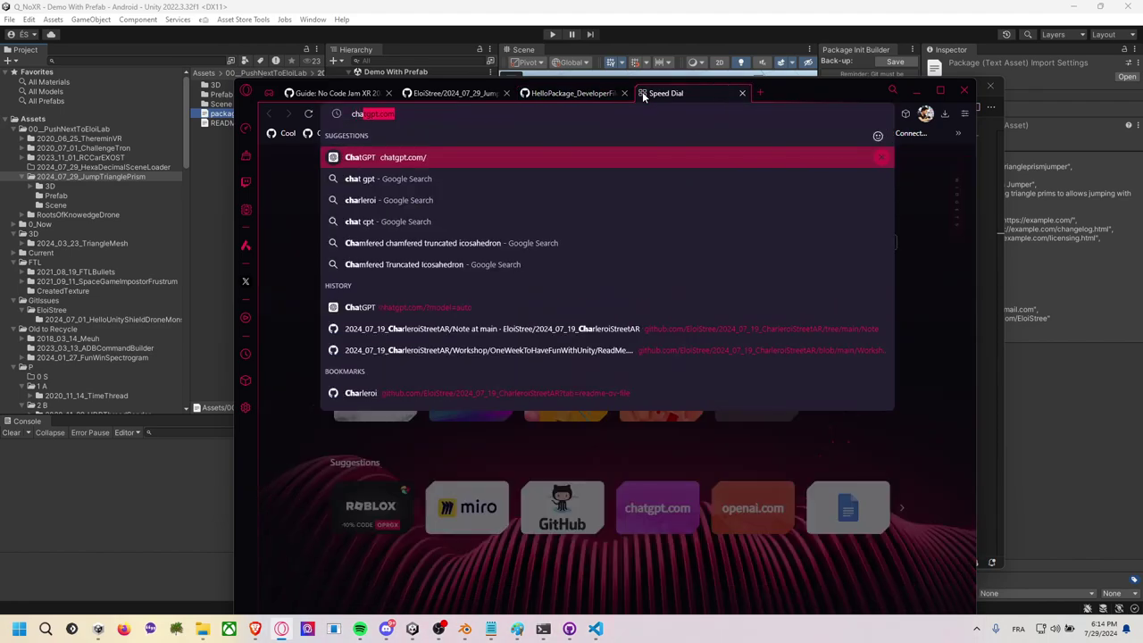
key("Return")
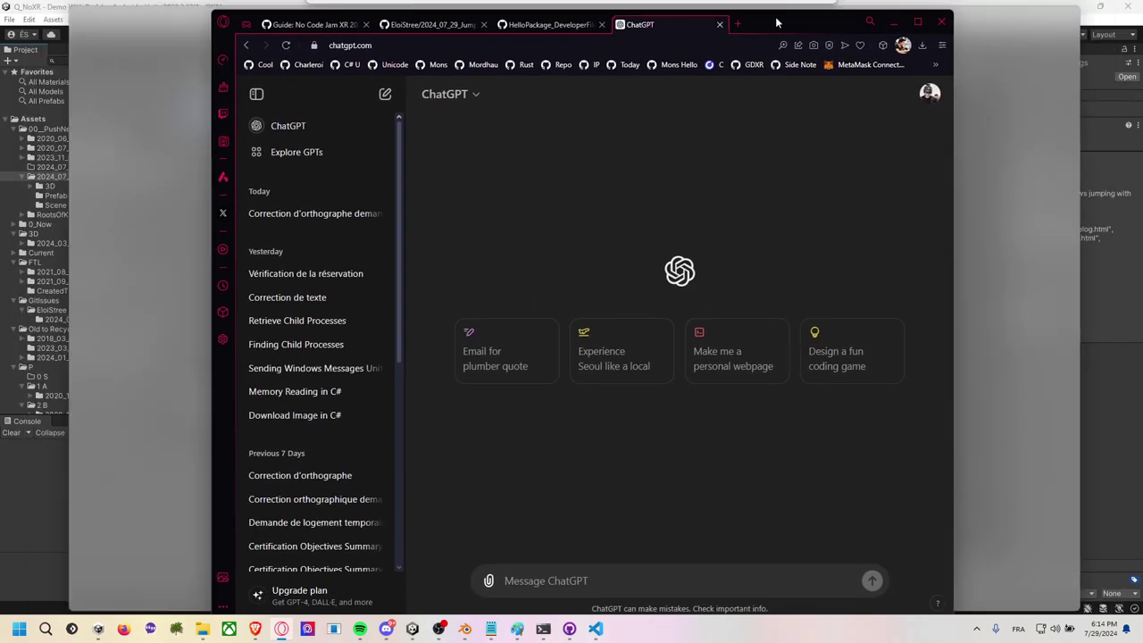
left_click_drag(798, 87, 775, 18)
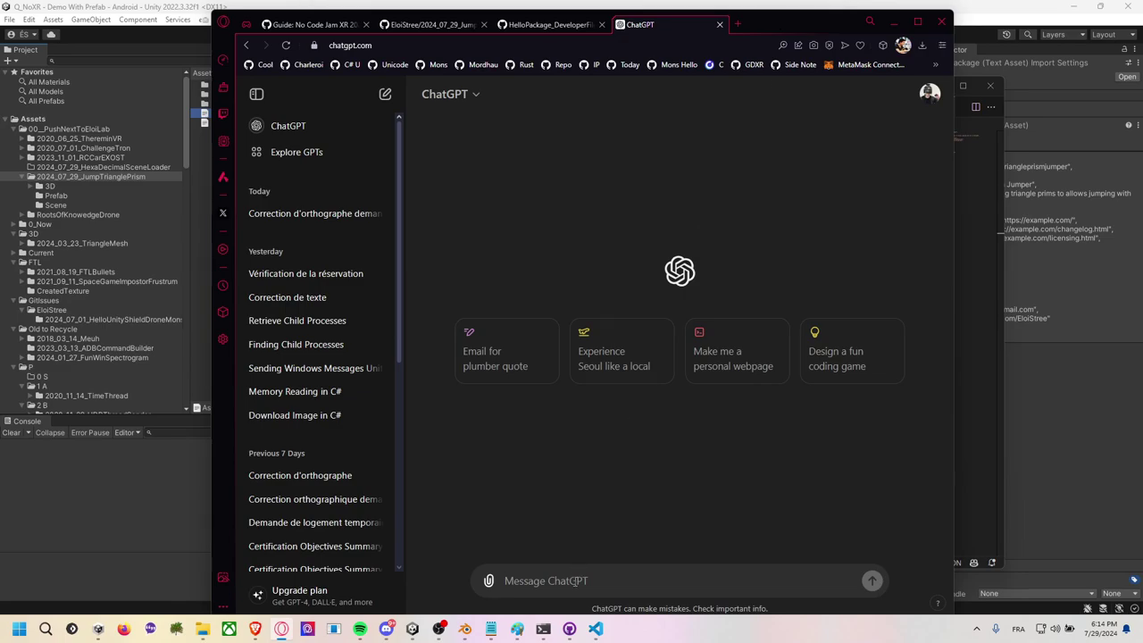
type("g")
type("enerate a package.json for unity 3D that contain sample")
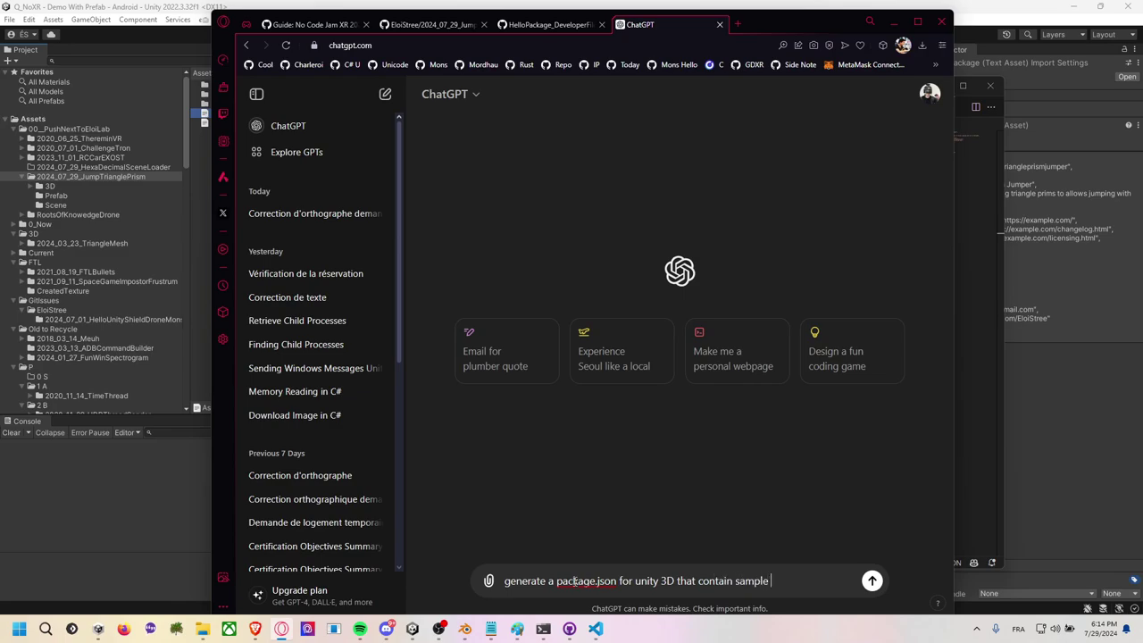
type("scene")
key("Return")
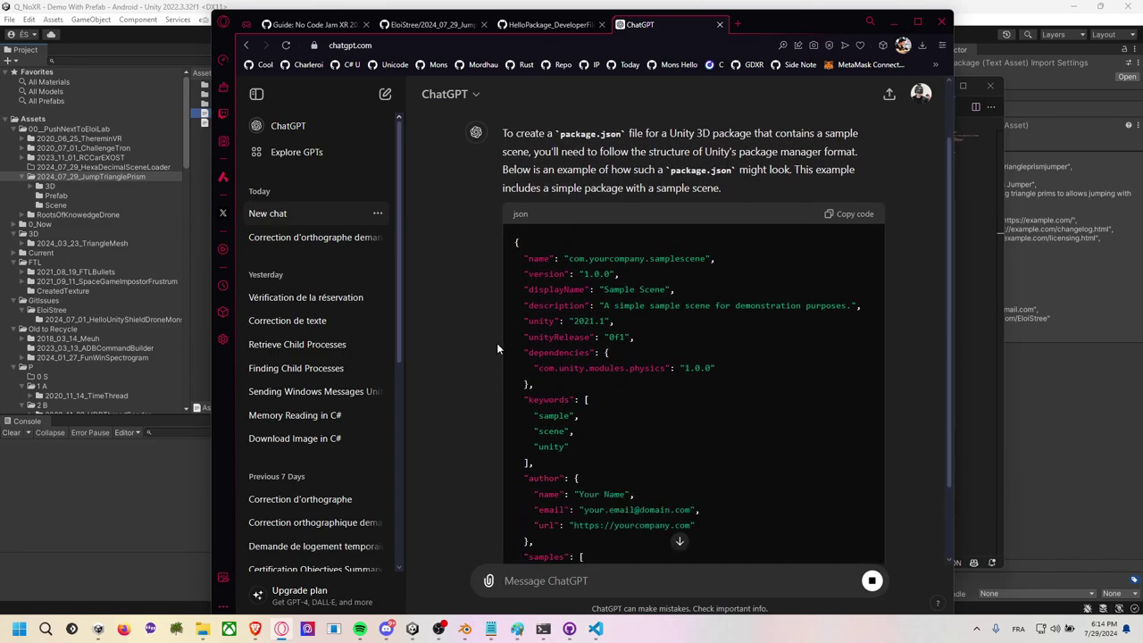
Inspect the dependencies, author and displayName fields in ChatGPT's package.json answer.
mouse_move(520, 353)
left_mouse_down()
mouse_move(686, 369)
mouse_move(612, 382)
left_mouse_up()
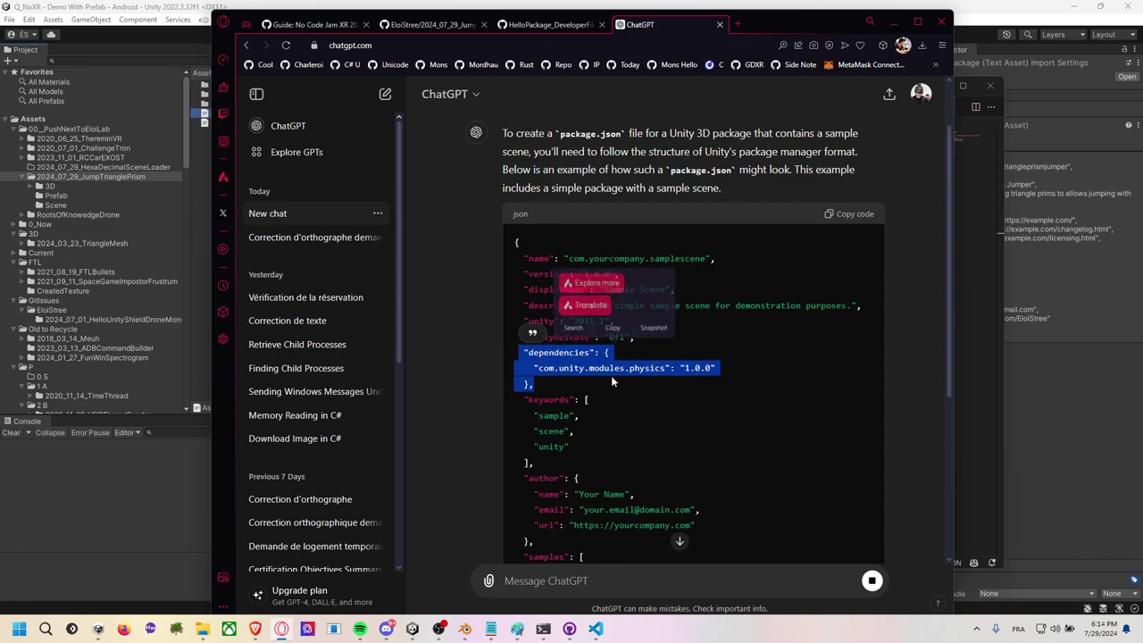
left_click(668, 369)
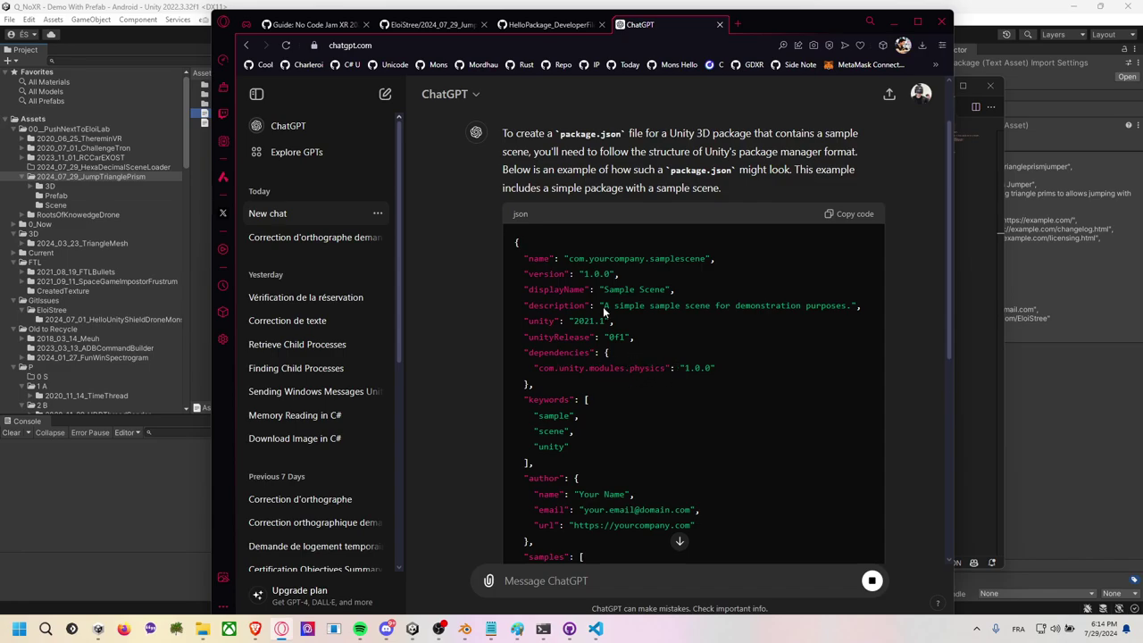
scroll(589, 289, "down", 2)
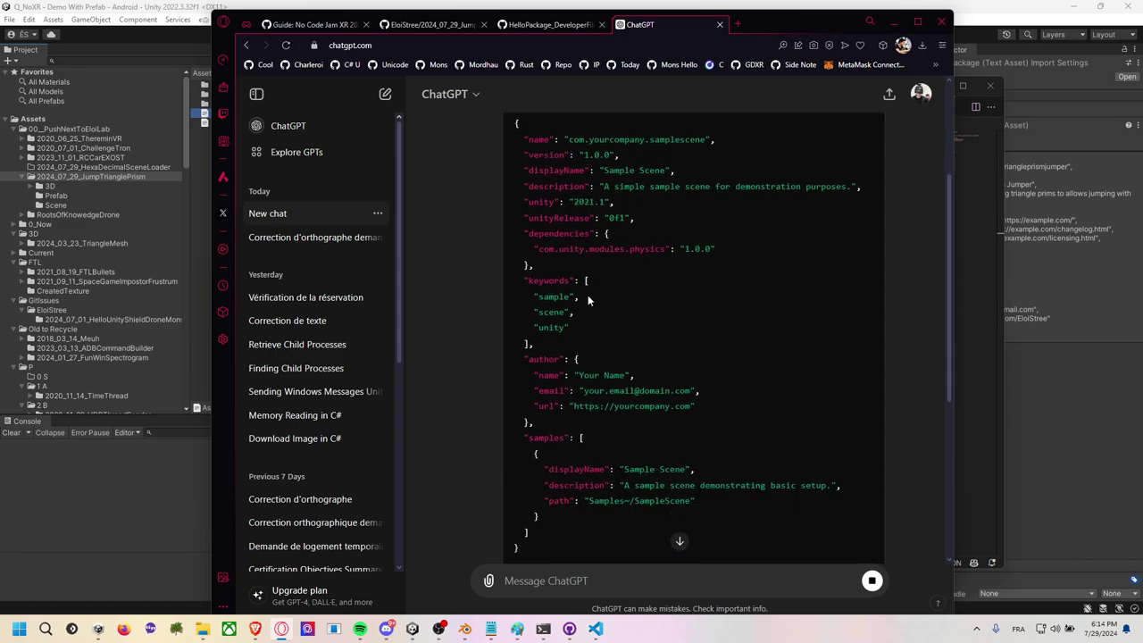
scroll(592, 308, "down", 1)
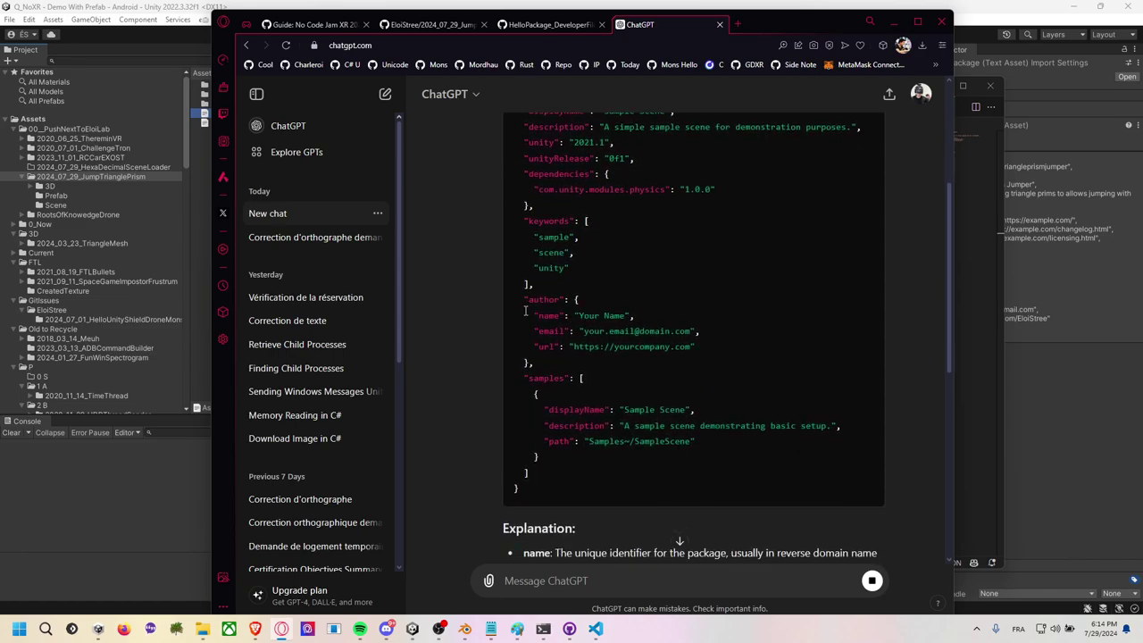
left_click_drag(573, 331, 516, 309)
left_click(581, 379)
double_click(585, 409)
double_click(585, 409)
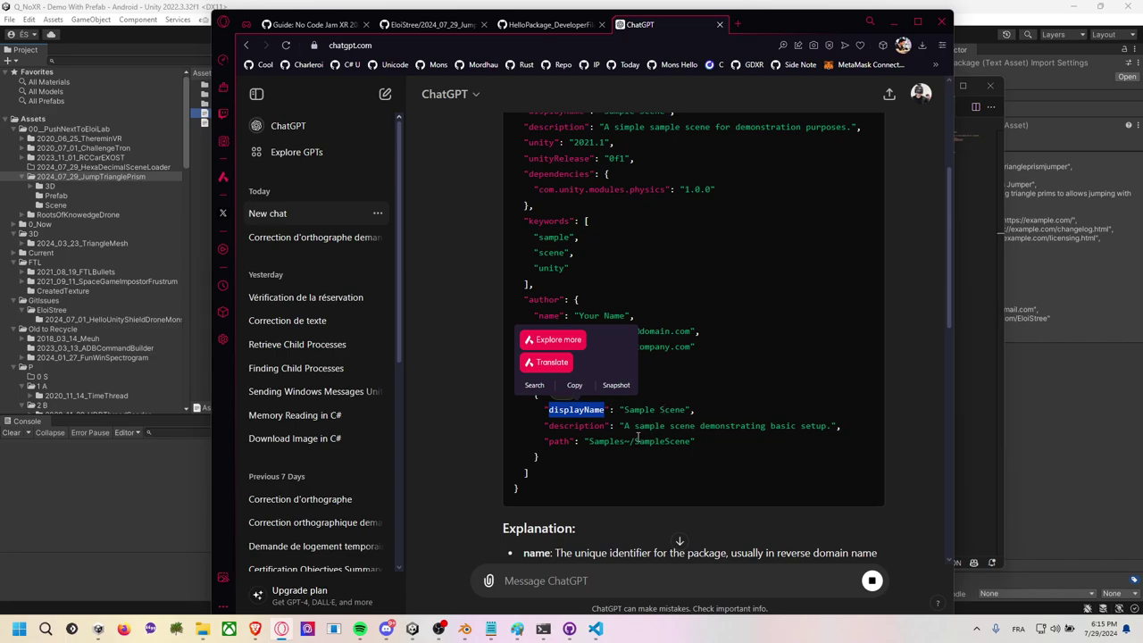
Select the samples block with its Samples~/SampleScene path and return to Unity.
double_click(670, 441)
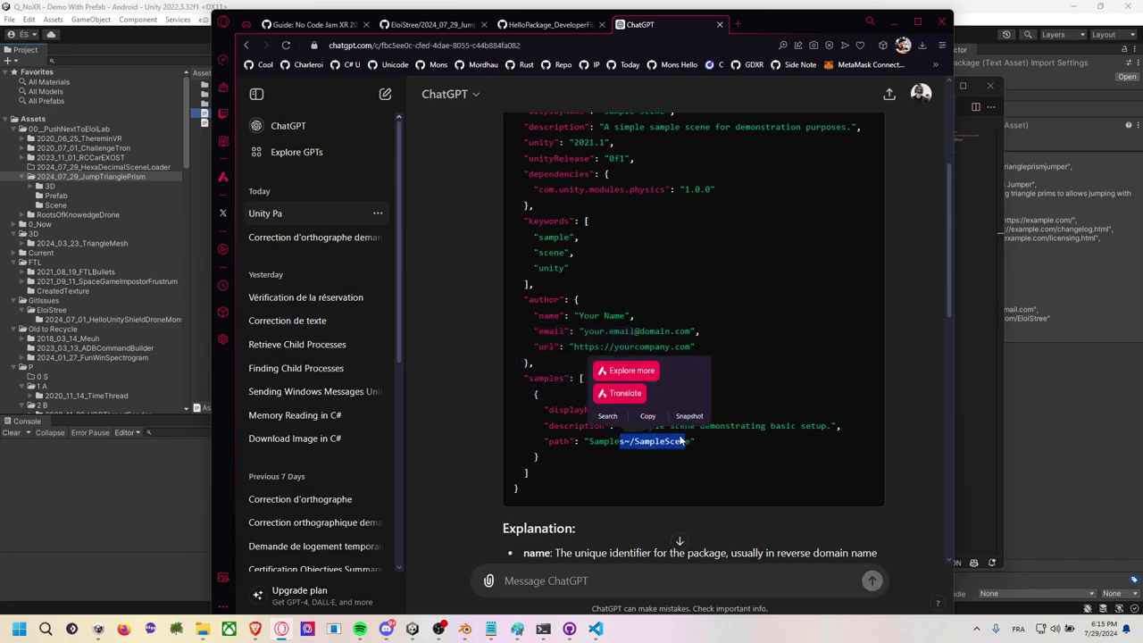
left_click(632, 442)
left_click_drag(632, 442, 623, 441)
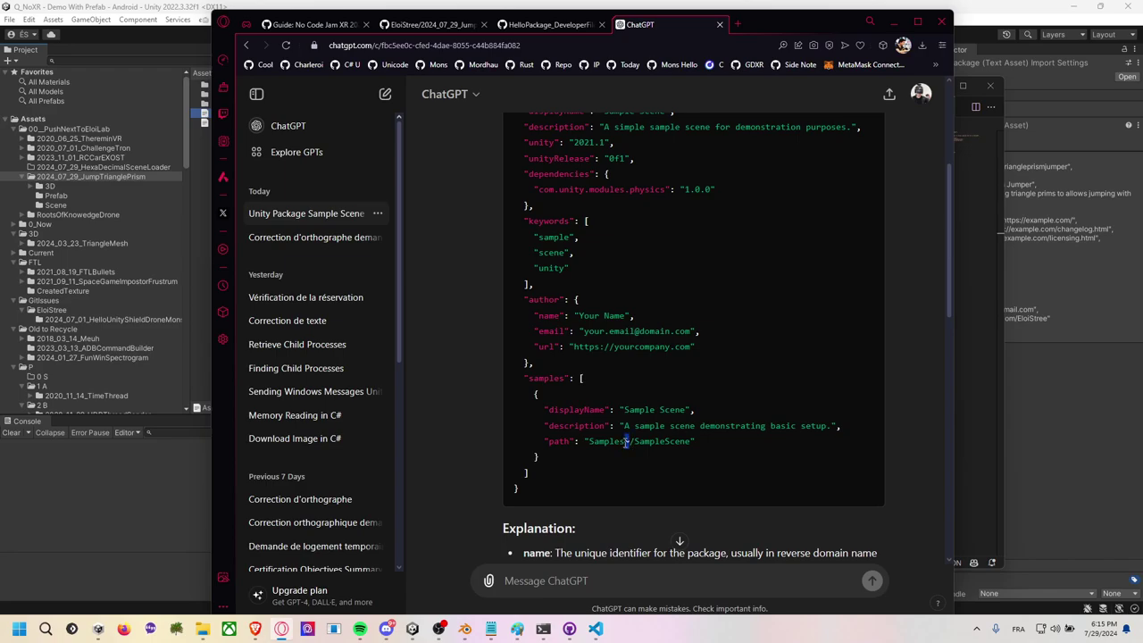
left_click(548, 463)
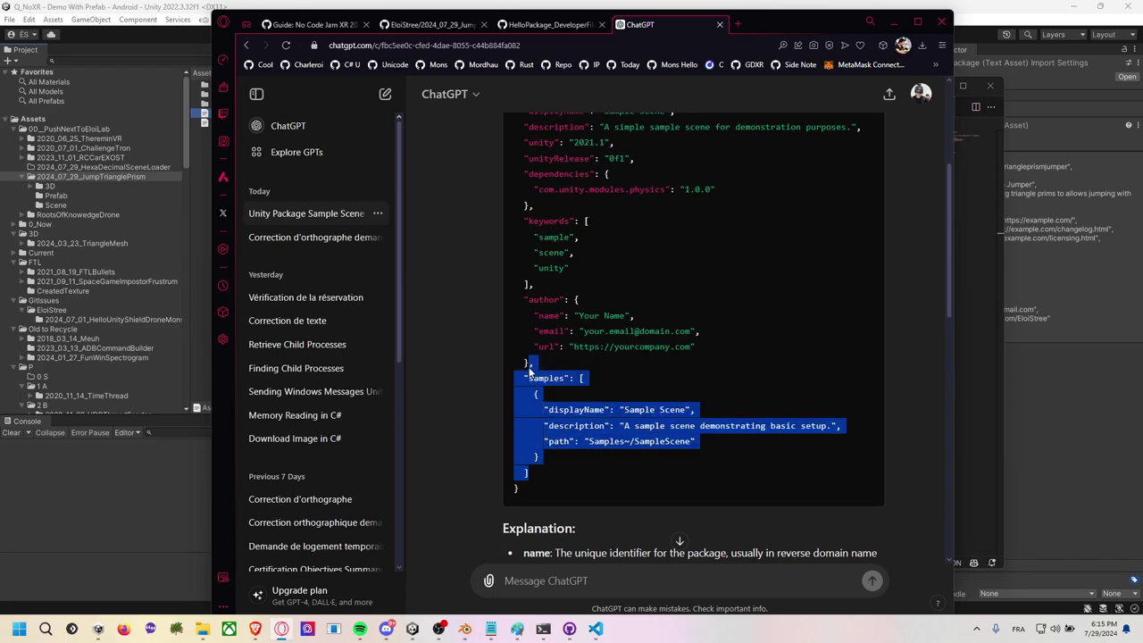
left_click_drag(543, 455, 533, 364)
key("ctrl+c")
left_click(104, 175)
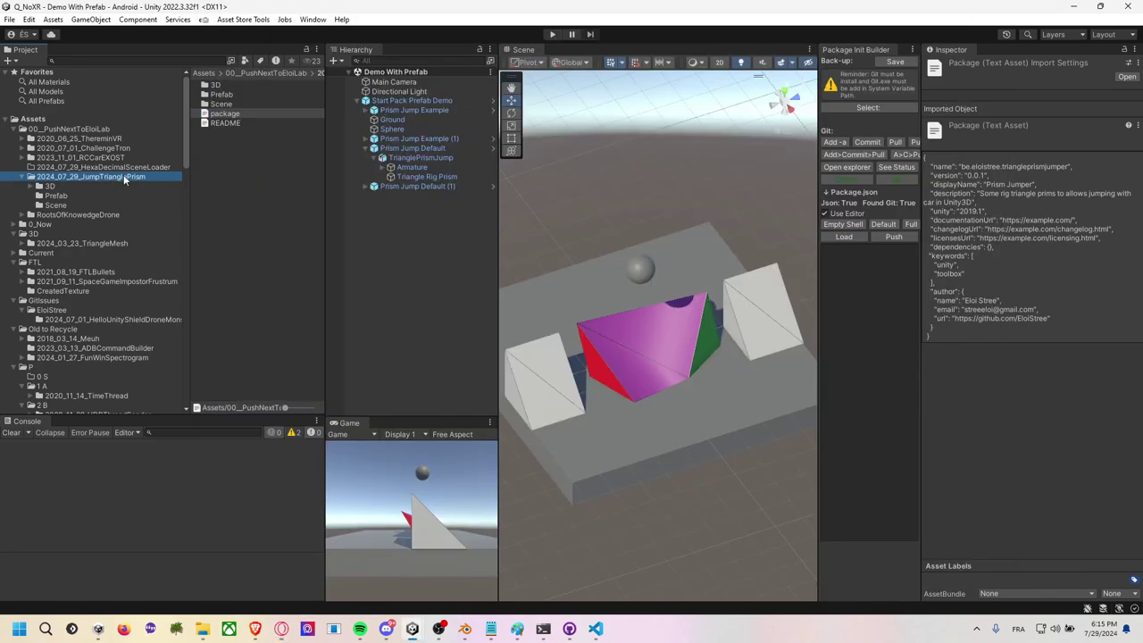
Open package.json and paste the samples block after the author entry, indented one level.
double_click(226, 114)
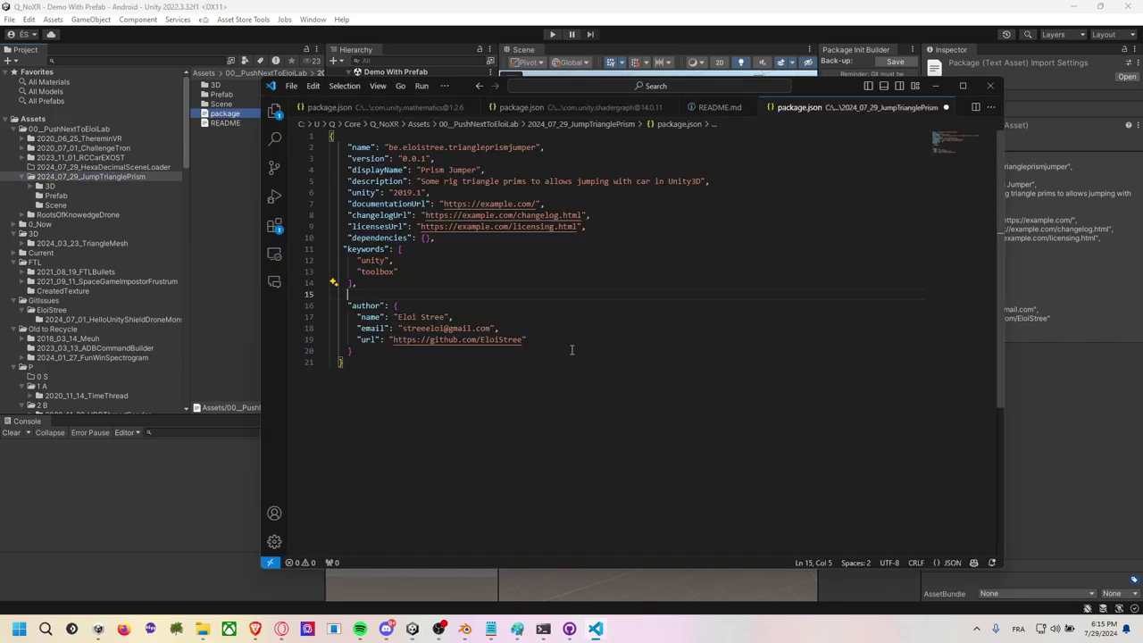
left_click(541, 355)
key("ctrl+v")
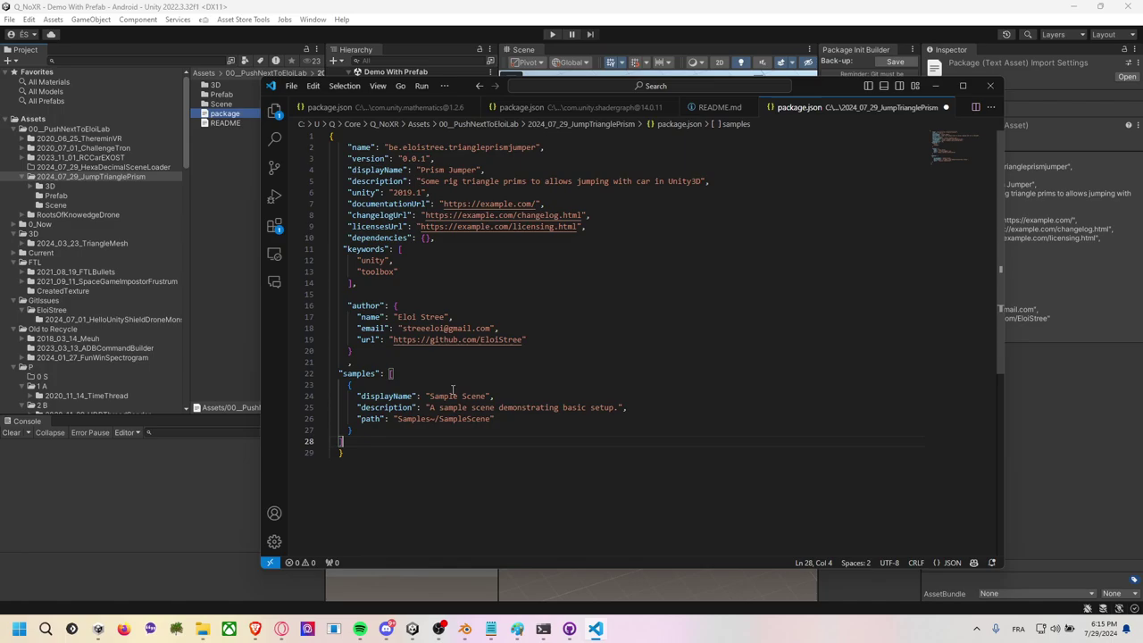
left_click(415, 427)
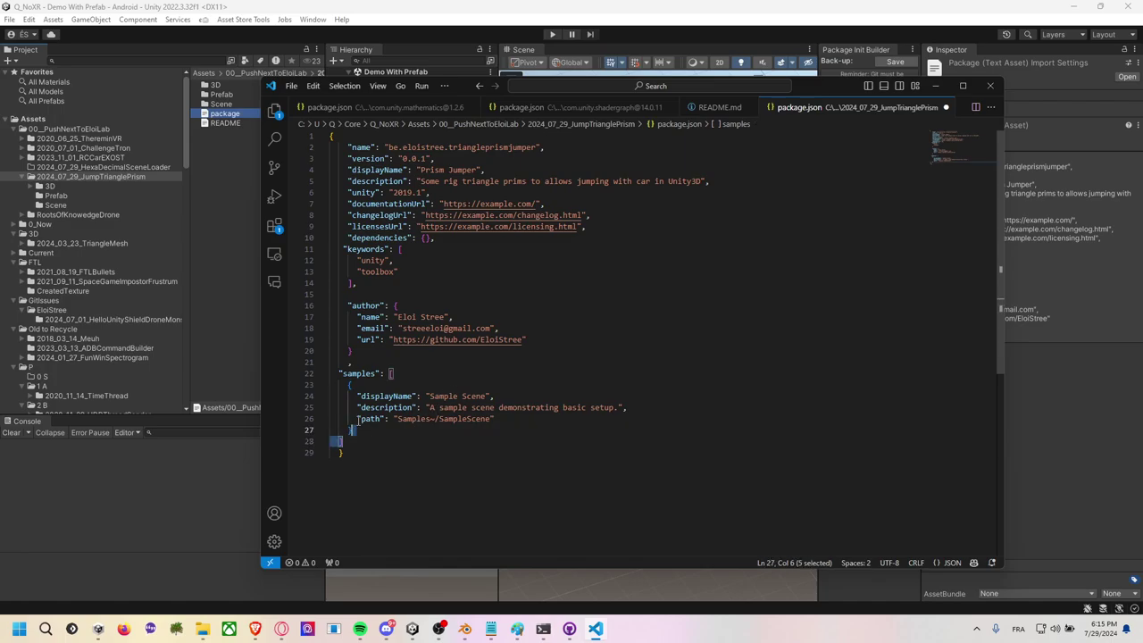
left_click_drag(374, 441, 339, 374)
key("Tab")
left_click(383, 364)
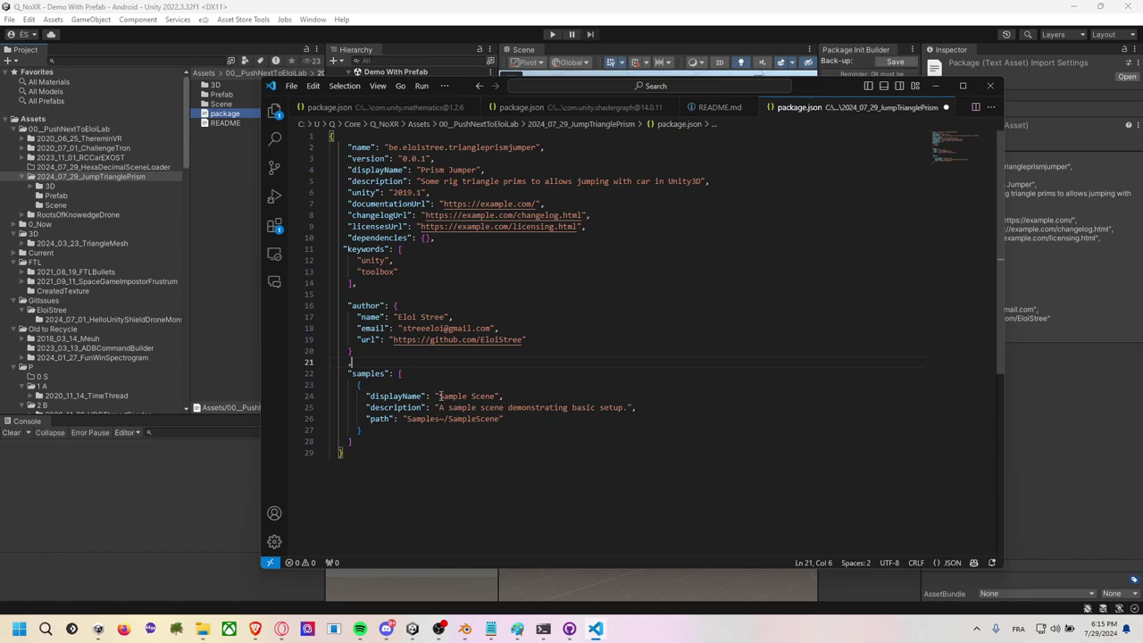
Set the sample's displayName to 'How to use' and description to 'Demo how to use the tool.'.
left_click_drag(440, 396, 494, 396)
type("Demo of ")
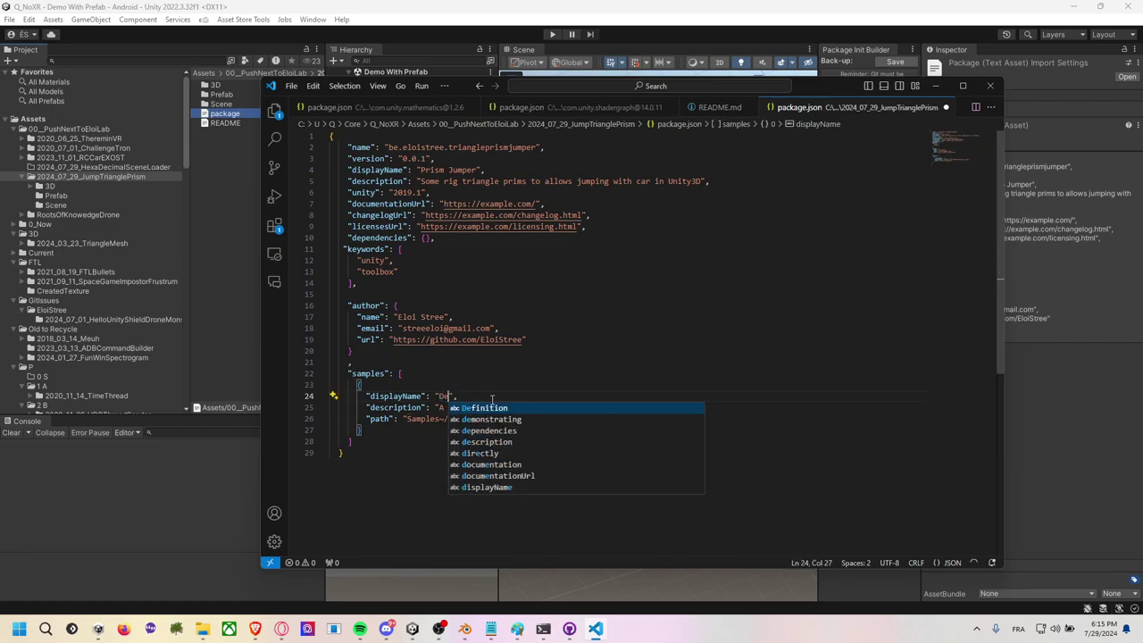
type("how")
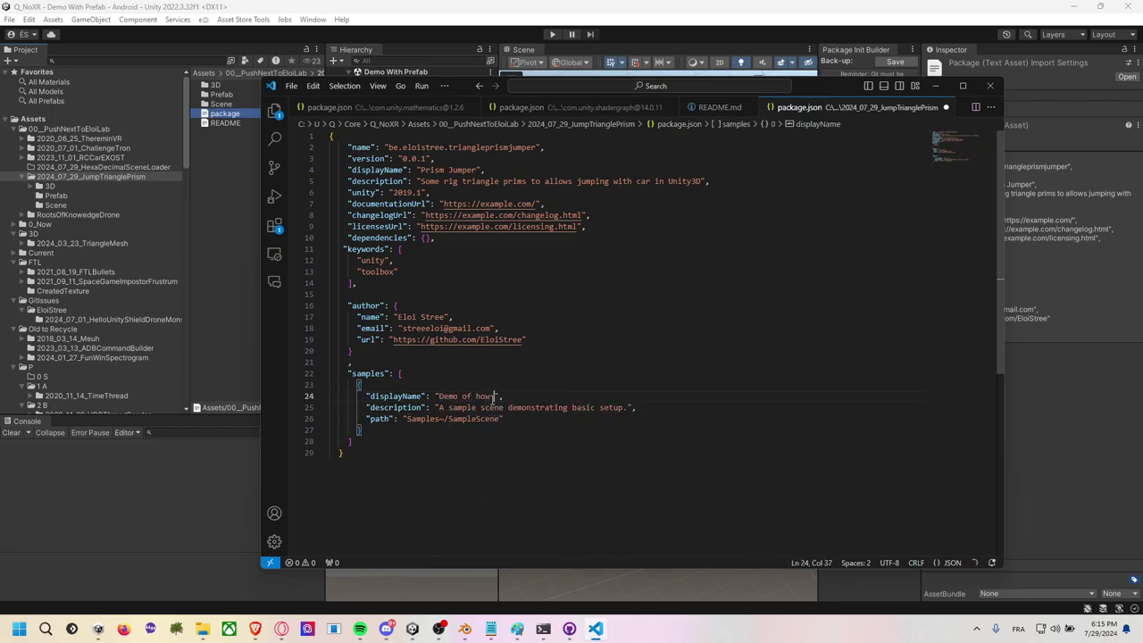
type(" to use")
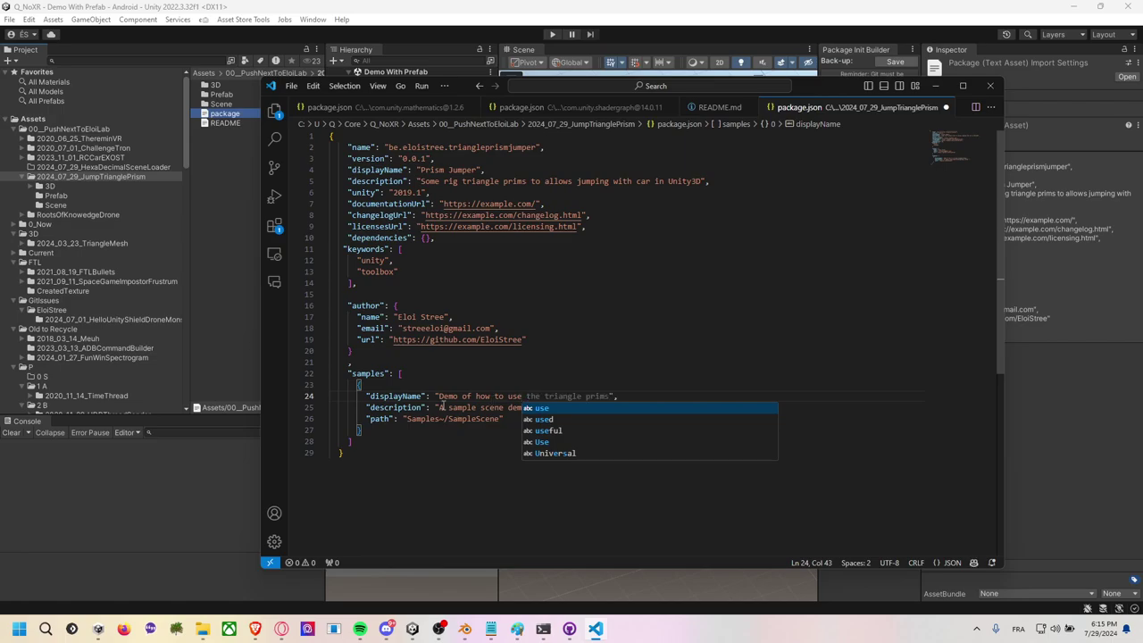
left_click_drag(439, 396, 523, 395)
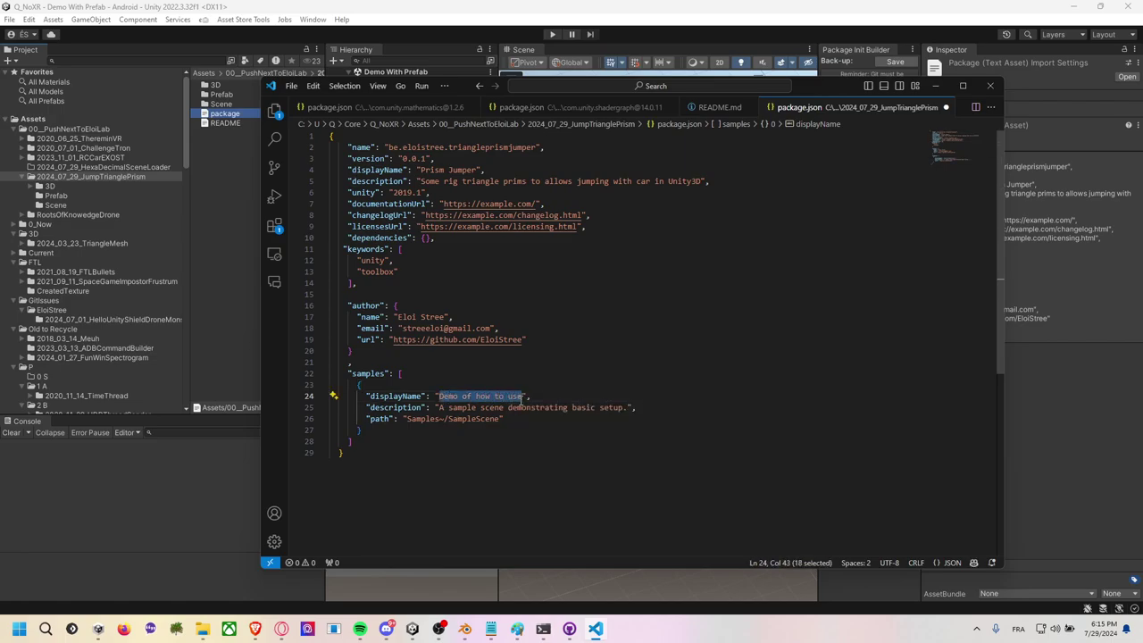
type("How to use")
key("Down")
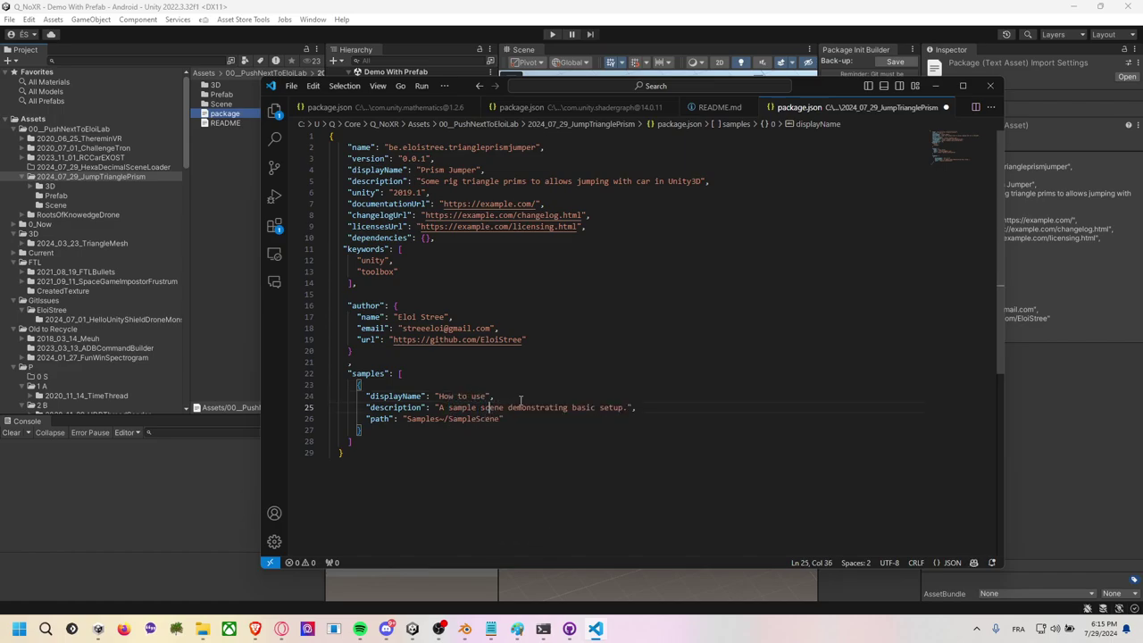
key("ctrl+Left")
key("ctrl+Left")
key("ctrl+Left")
key("ctrl+shift+Right")
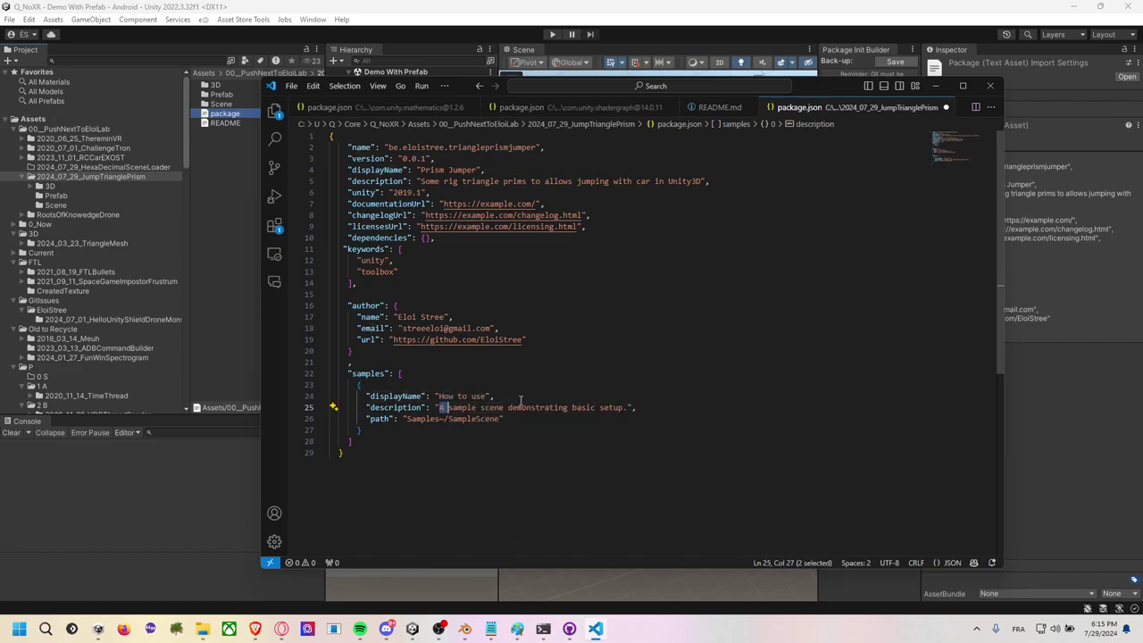
key("shift+Right")
key("shift+Right")
key("shift+Right")
key("shift+Right")
key("shift+Right")
key("shift+Right")
key("shift+Right")
key("shift+Right")
key("shift+Right")
type("De")
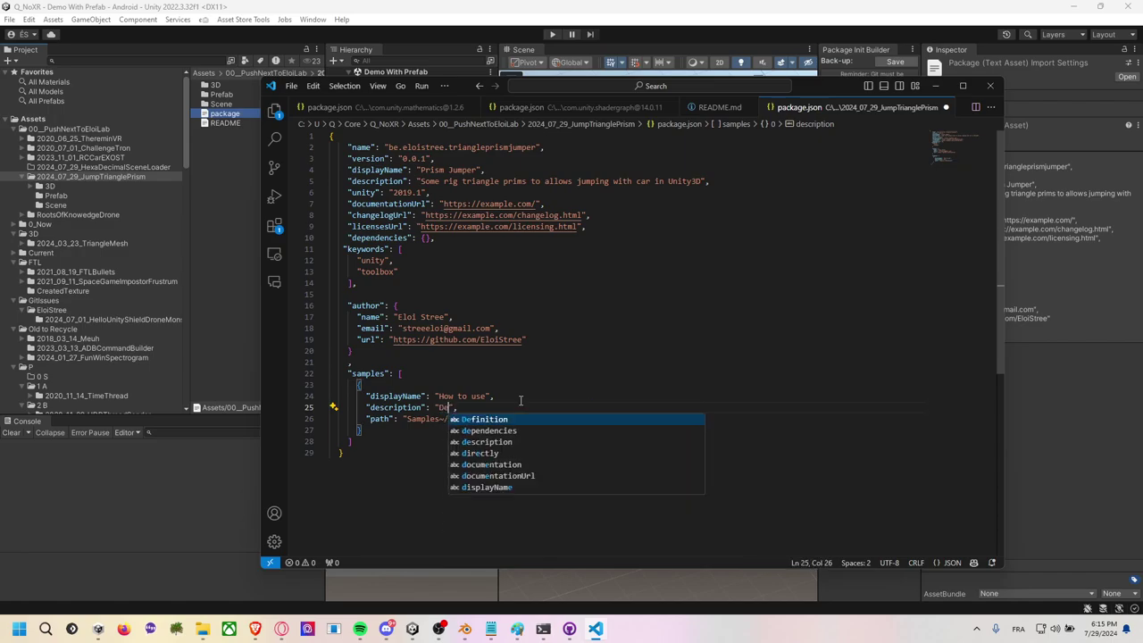
type("mo how to use")
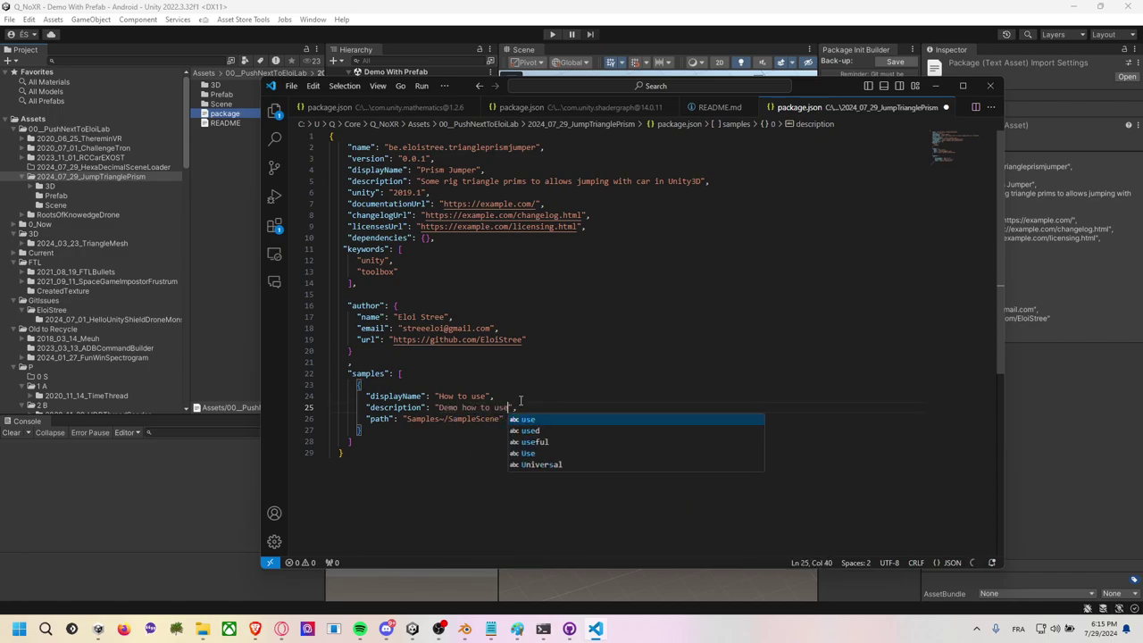
type(" the tool")
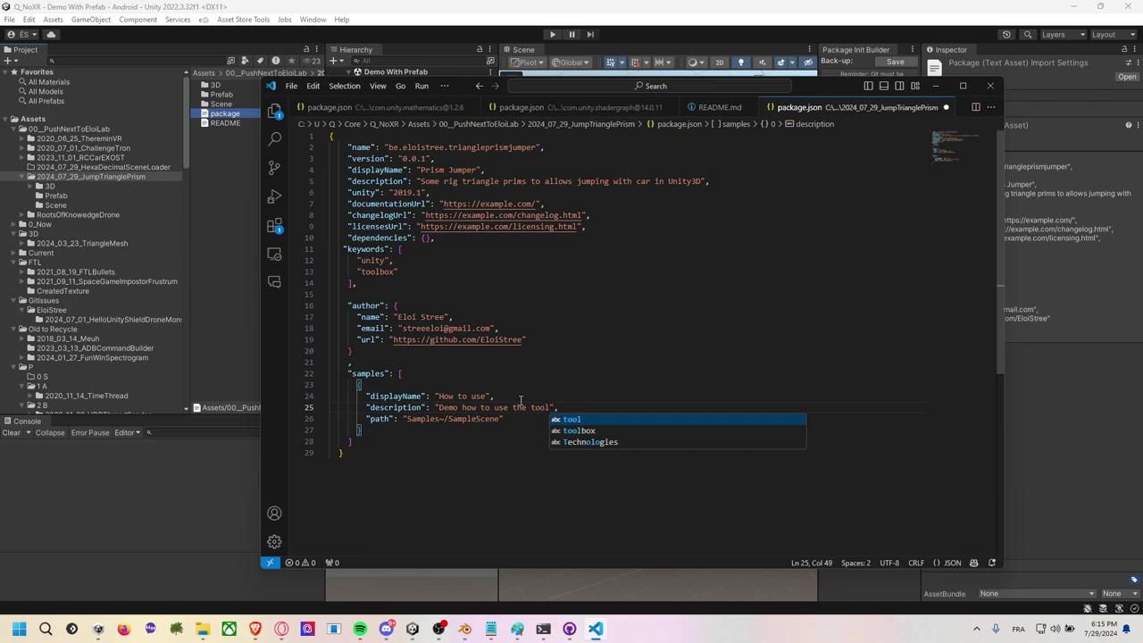
type(".")
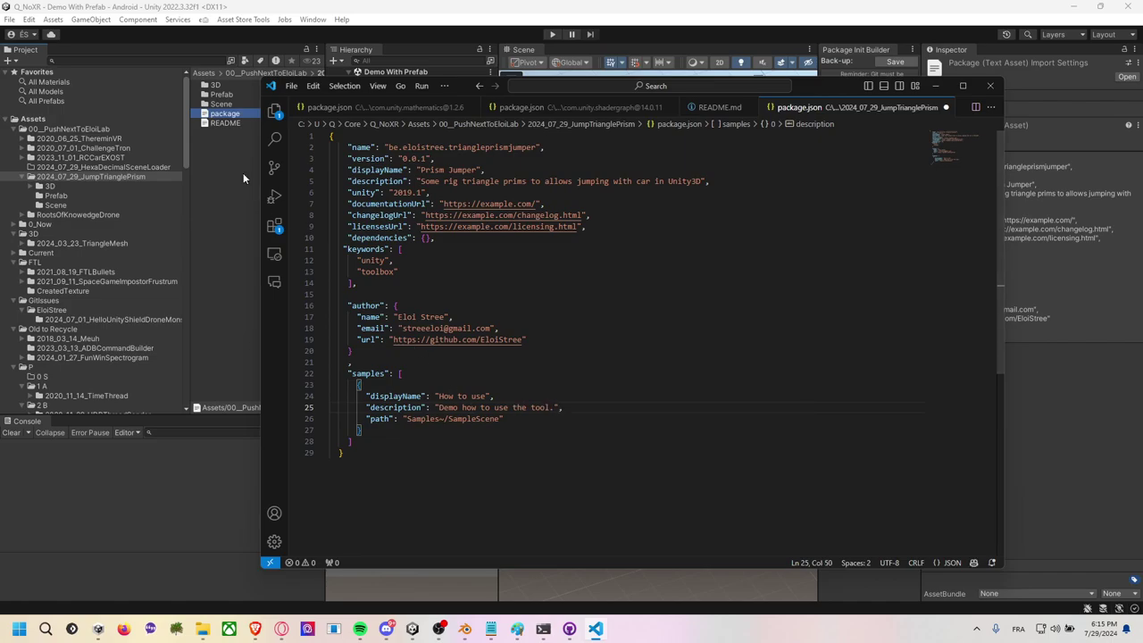
Change the sample path to Scene/SampleScene, removing the tilde.
double_click(419, 418)
type("Scene")
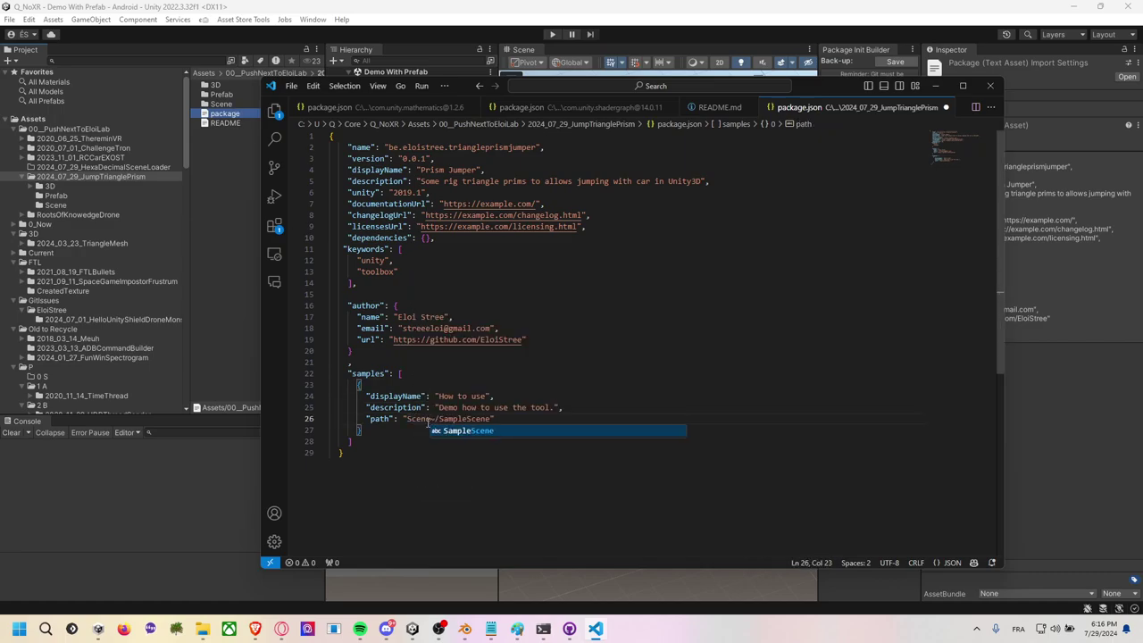
key("Right")
key("BackSpace")
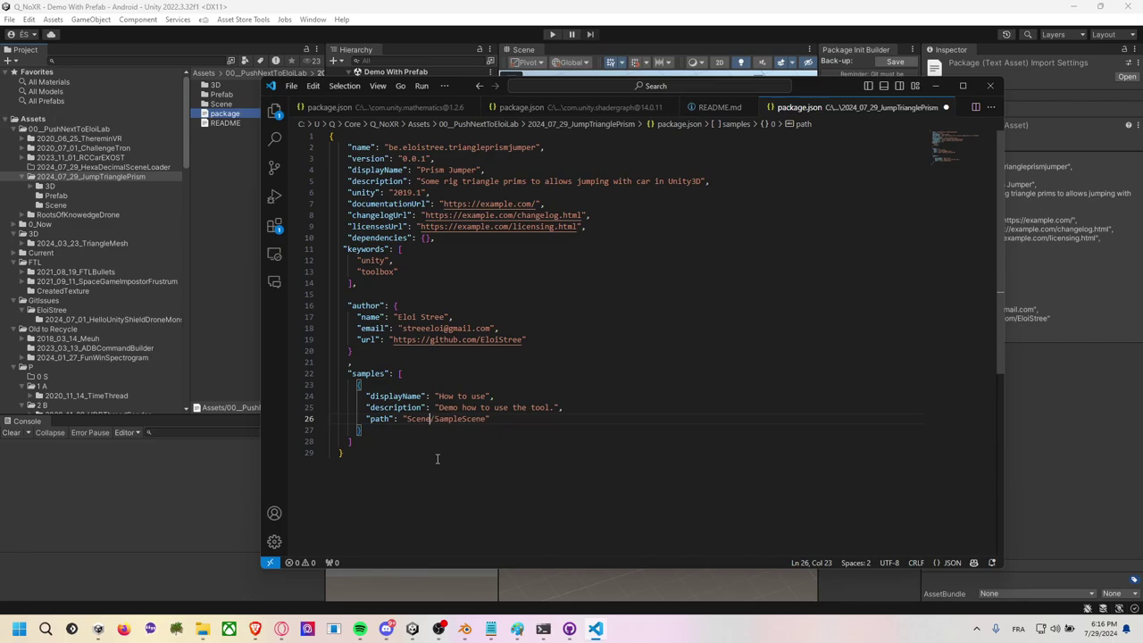
Set the sample path to the scene's name, Scene/DemoWithPrefab without spaces, and save package.json.
double_click(223, 103)
key("ctrl+c")
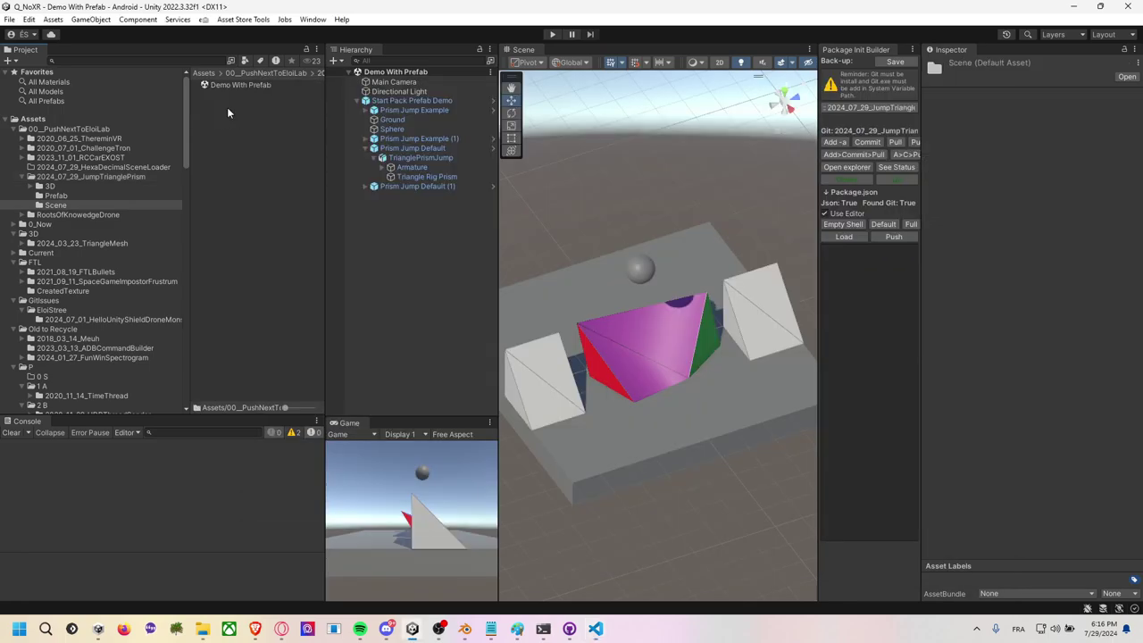
left_click(253, 84)
key("alt+Tab")
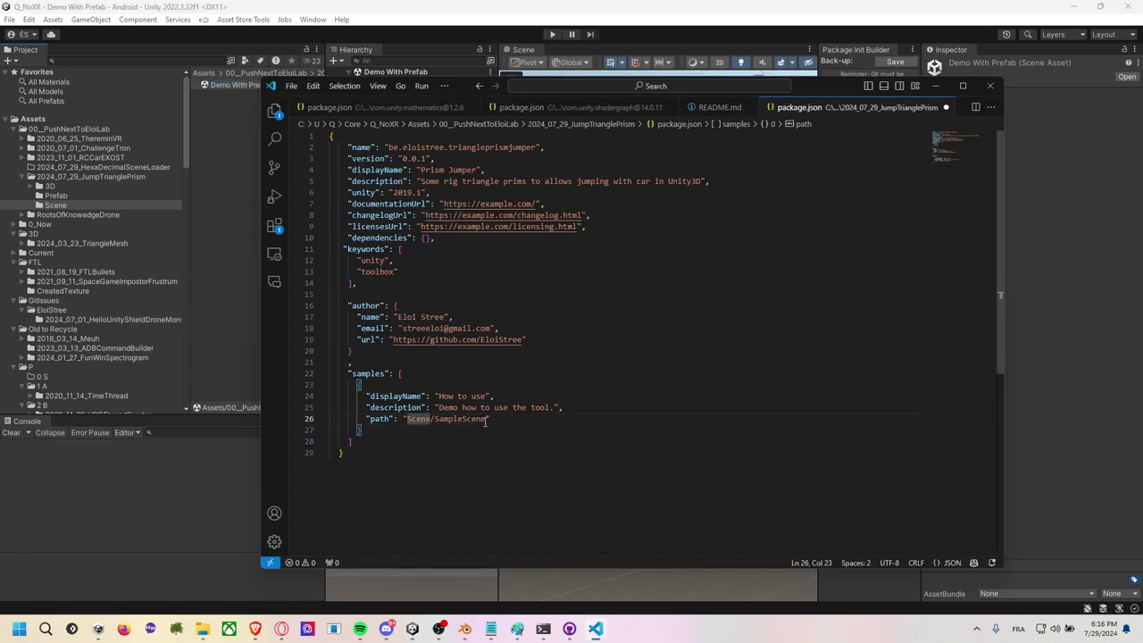
double_click(482, 419)
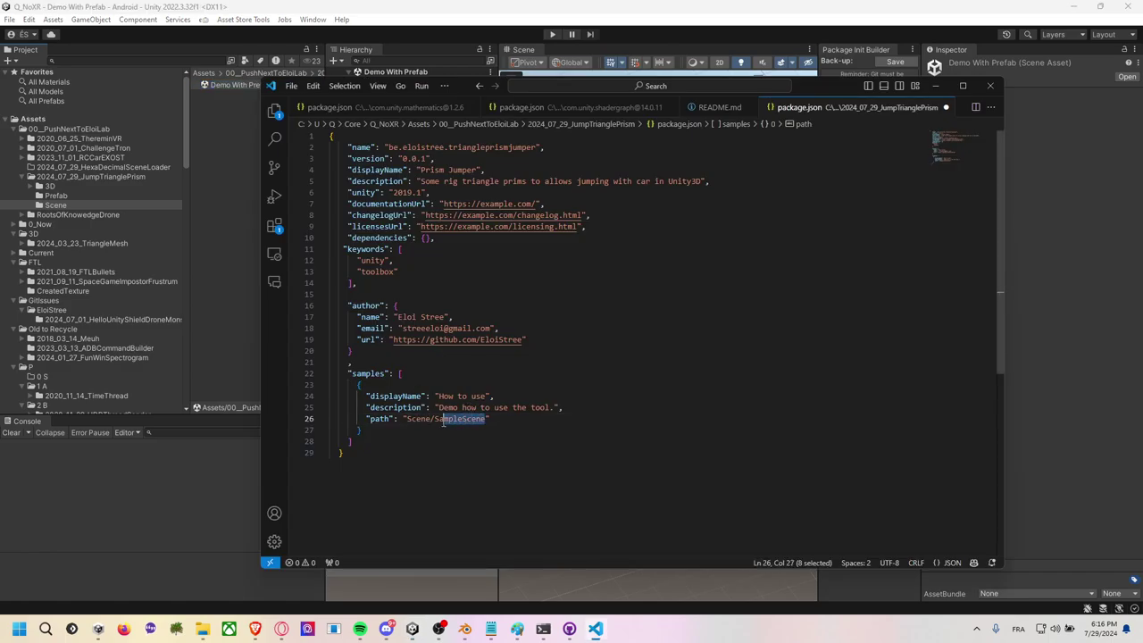
key("ctrl+v")
key("ctrl+s")
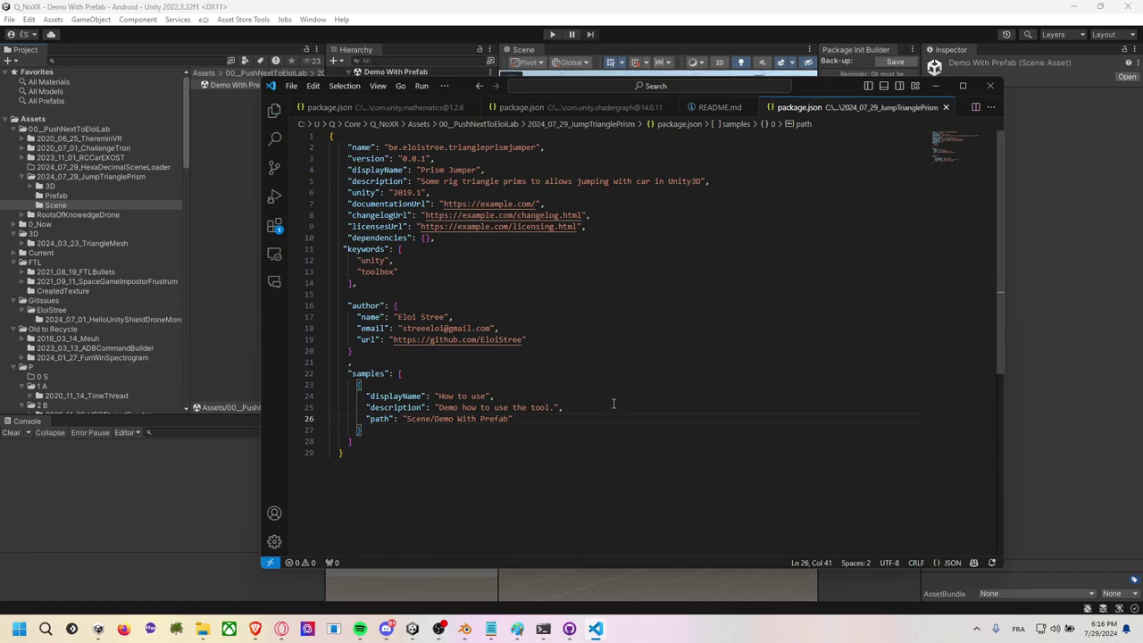
left_click(480, 419)
key("BackSpace")
left_click(457, 419)
key("BackSpace")
left_click(586, 429)
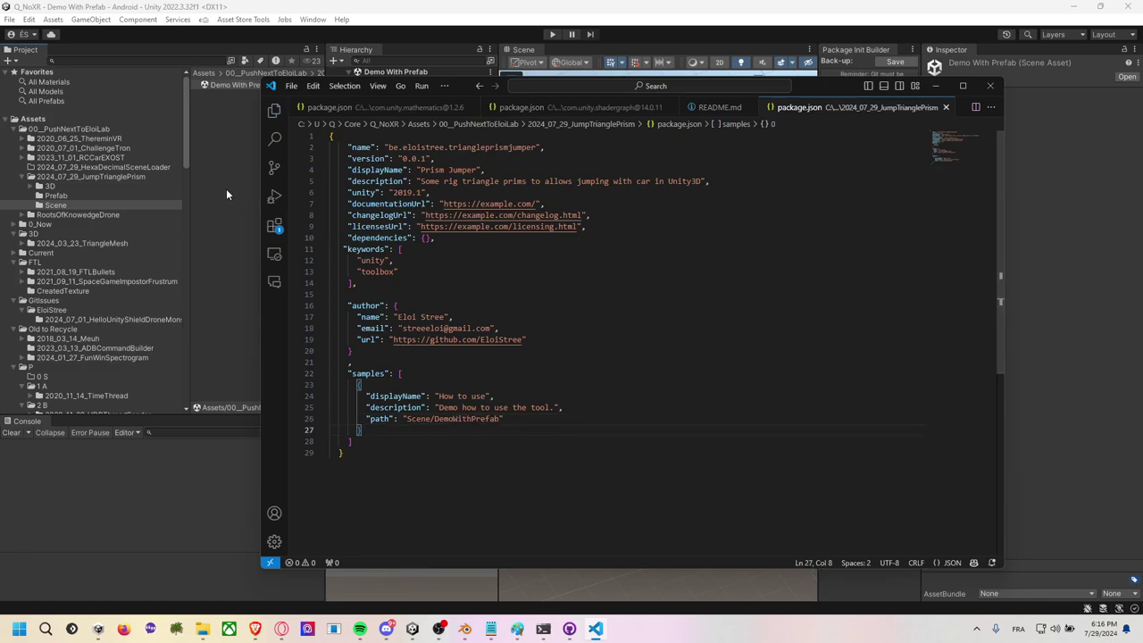
Rename the Demo With Prefab scene asset to DemoWithPrefab.
left_click(226, 189)
left_click(244, 87)
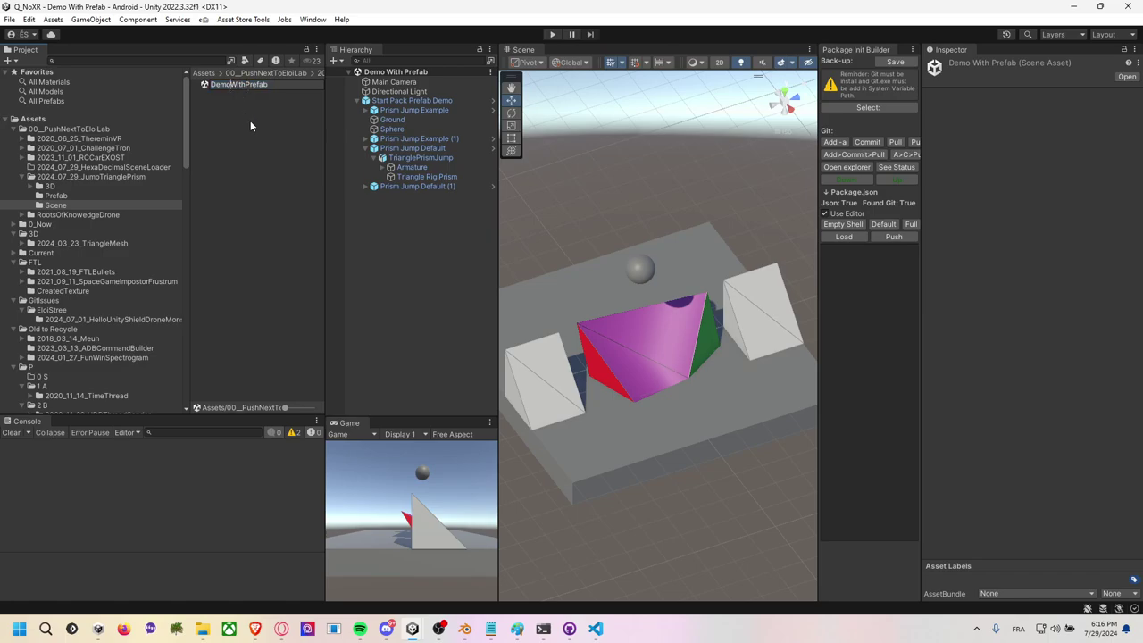
key("Return")
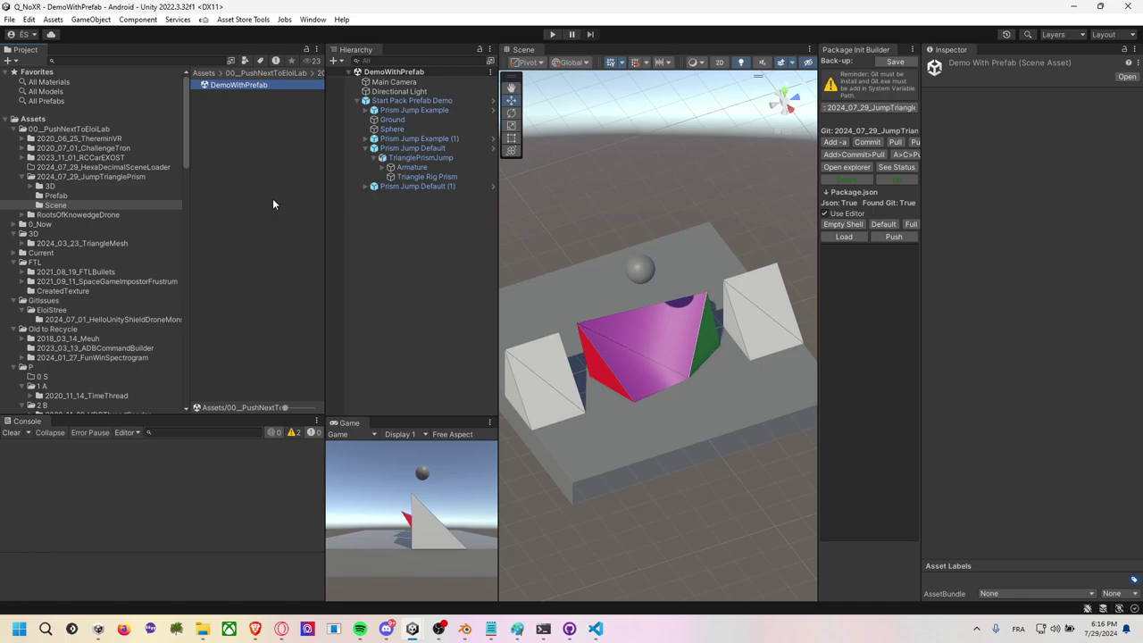
left_click(272, 138)
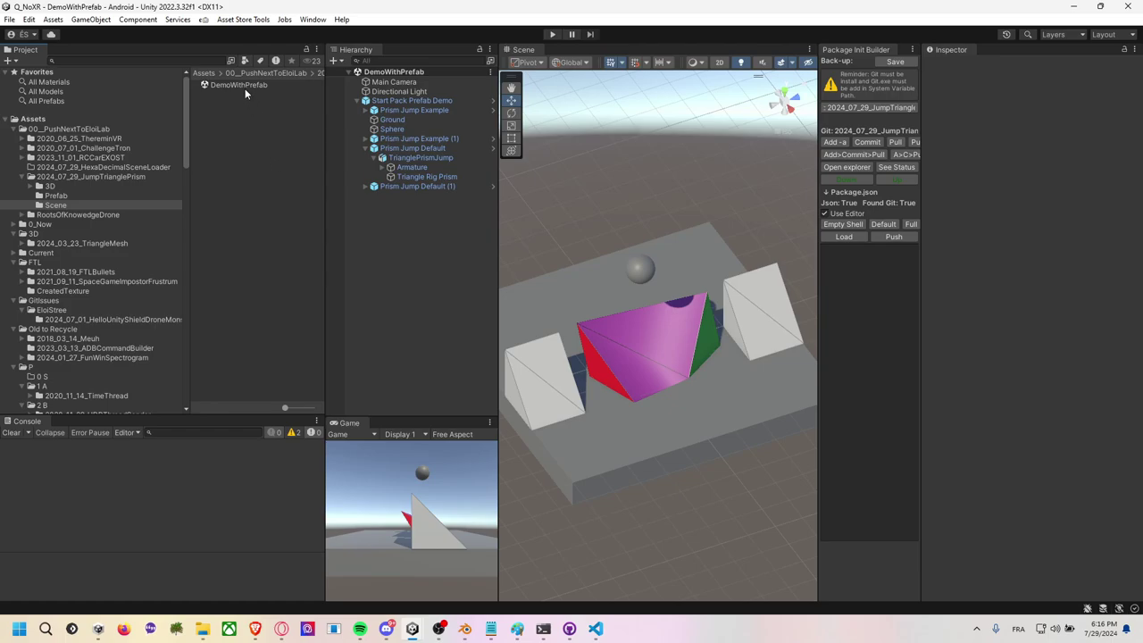
Run git add ., commit with message 'save', pull, then push to GitHub.
key("alt+Tab")
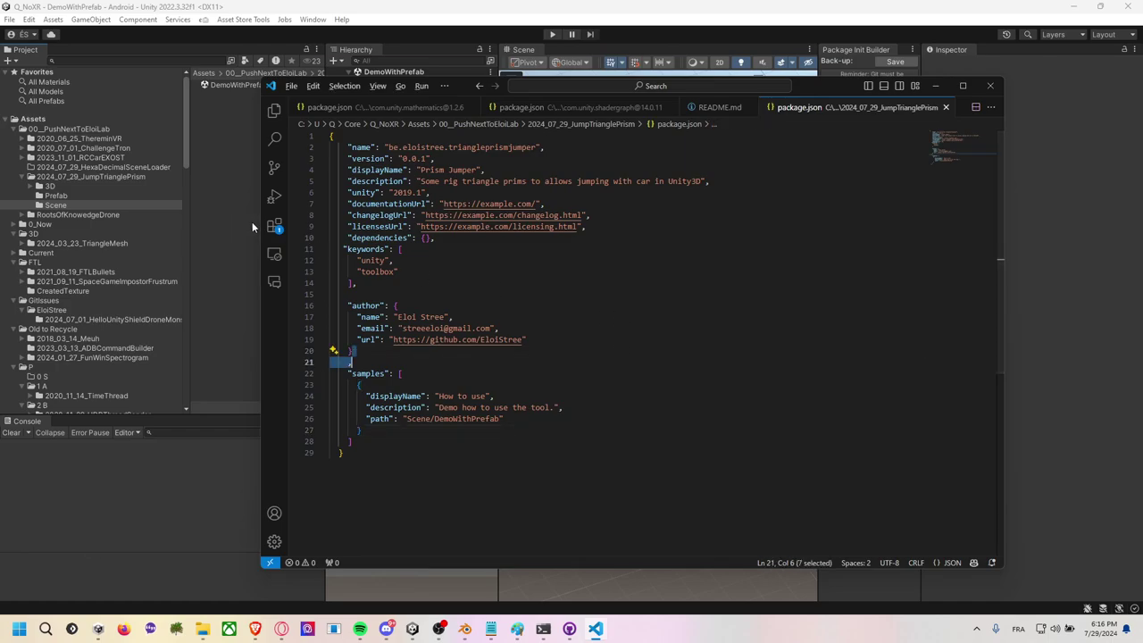
key("alt+Tab")
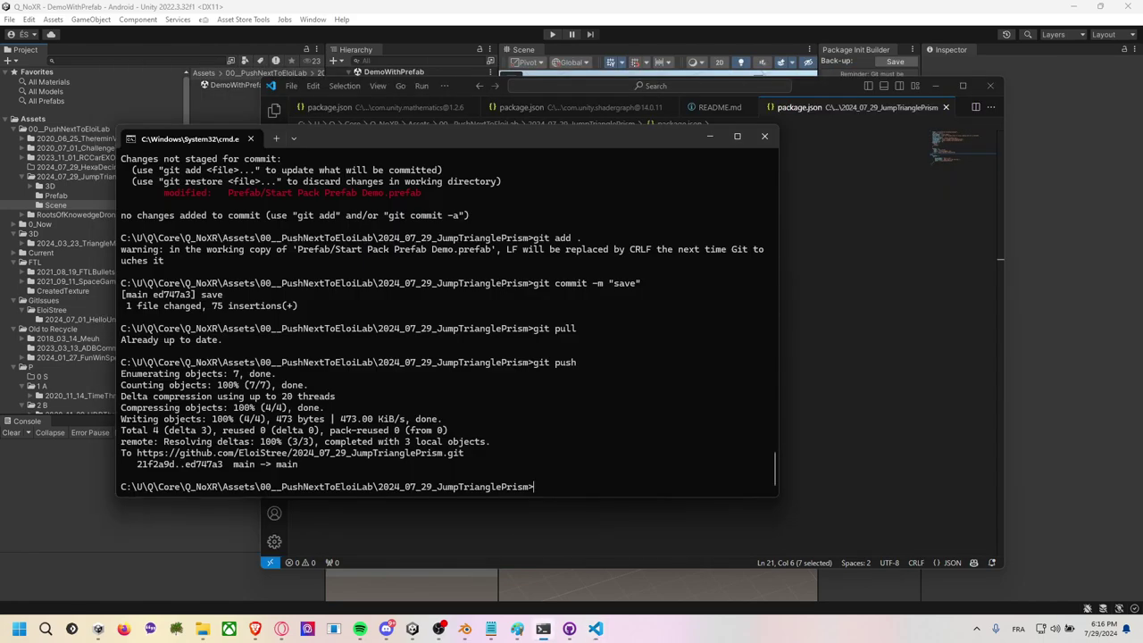
type("git add .")
key("Return")
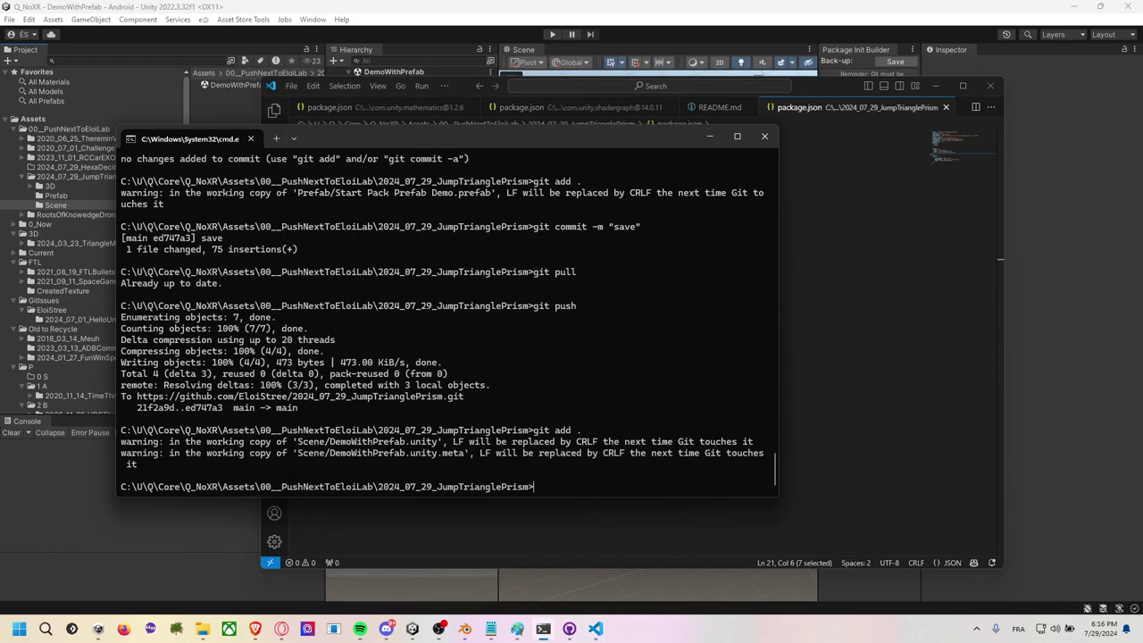
type("git commit -m ")
type("\"save\"")
key("Return")
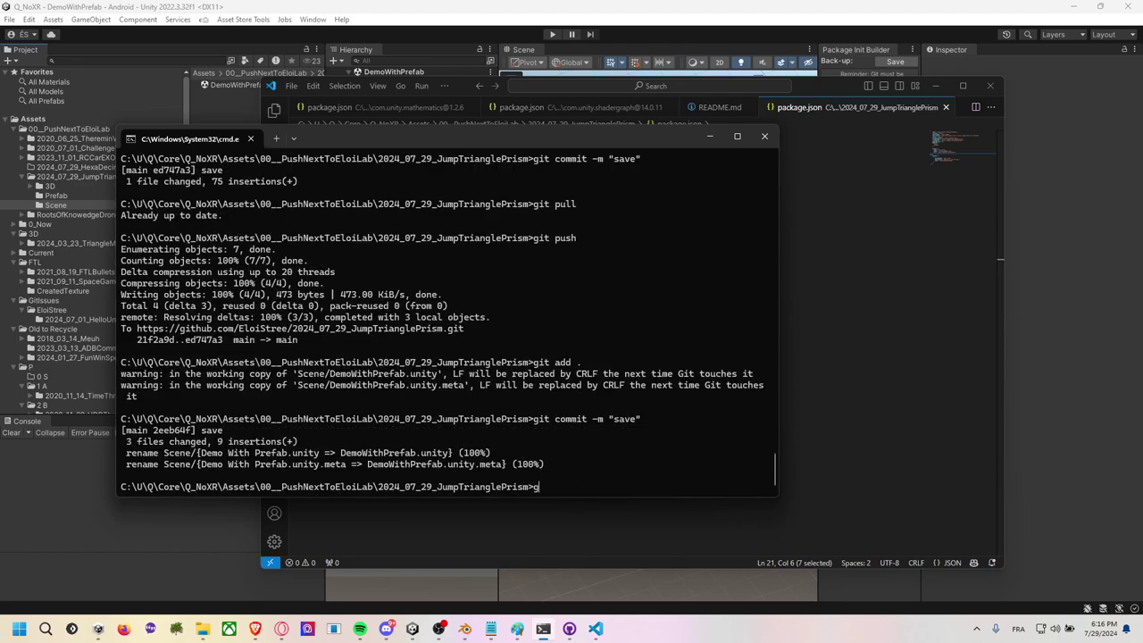
type("git pull")
key("Return")
type("git push")
key("Return")
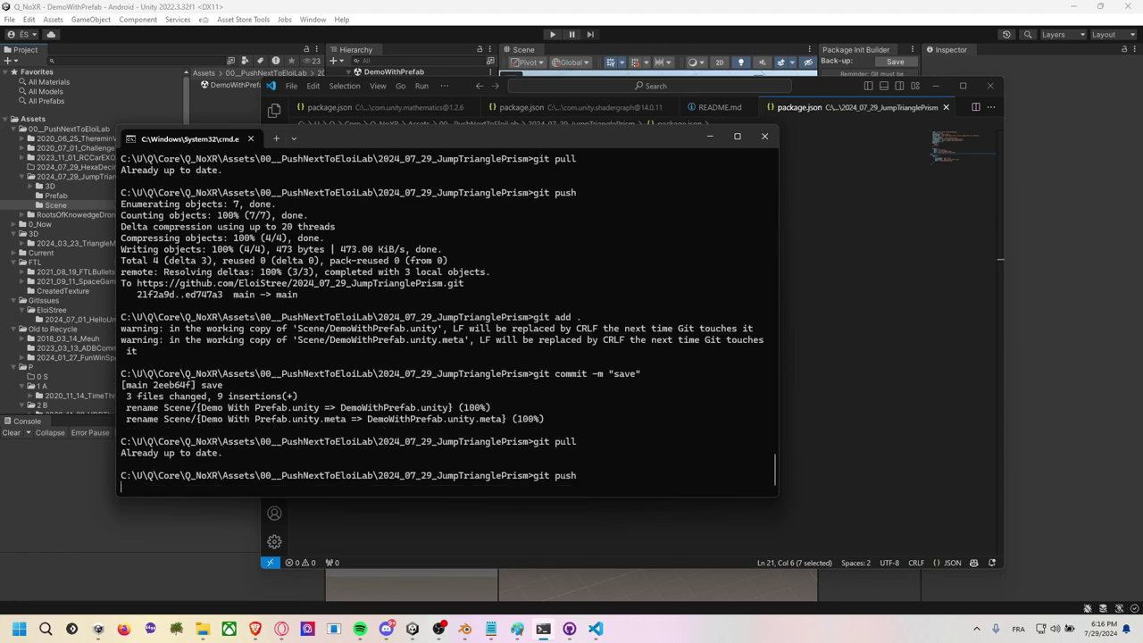
key("alt+Tab")
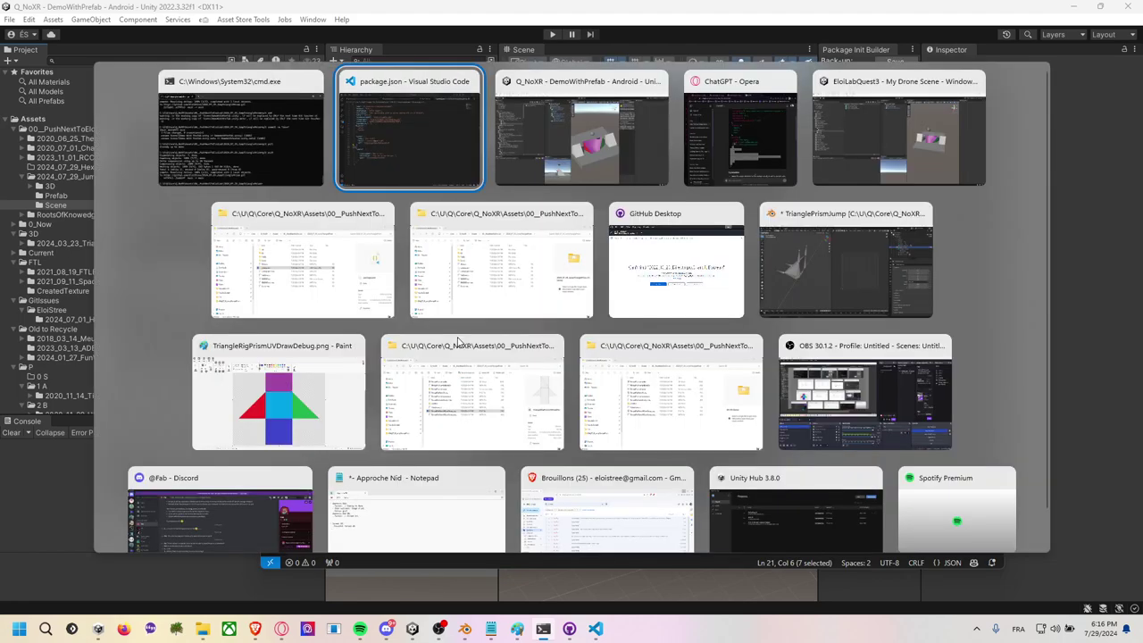
In the EloiLabQuest3 project, update Prism Jumper to the latest commit in Package Manager.
key("alt+Tab")
key("alt+Tab")
key("alt+Tab")
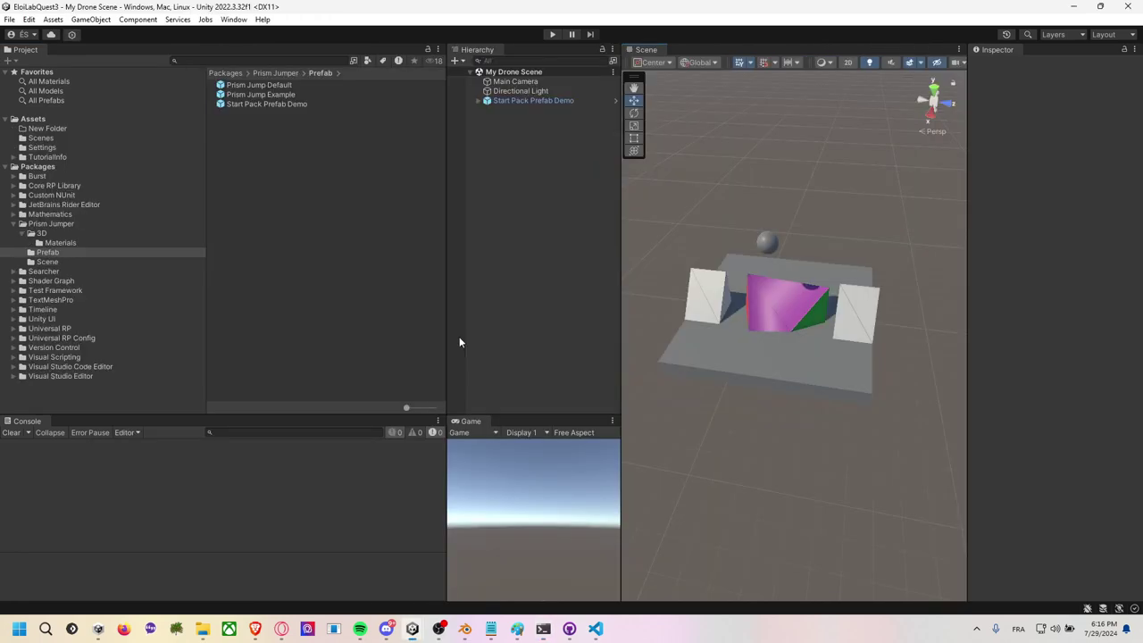
left_click(233, 19)
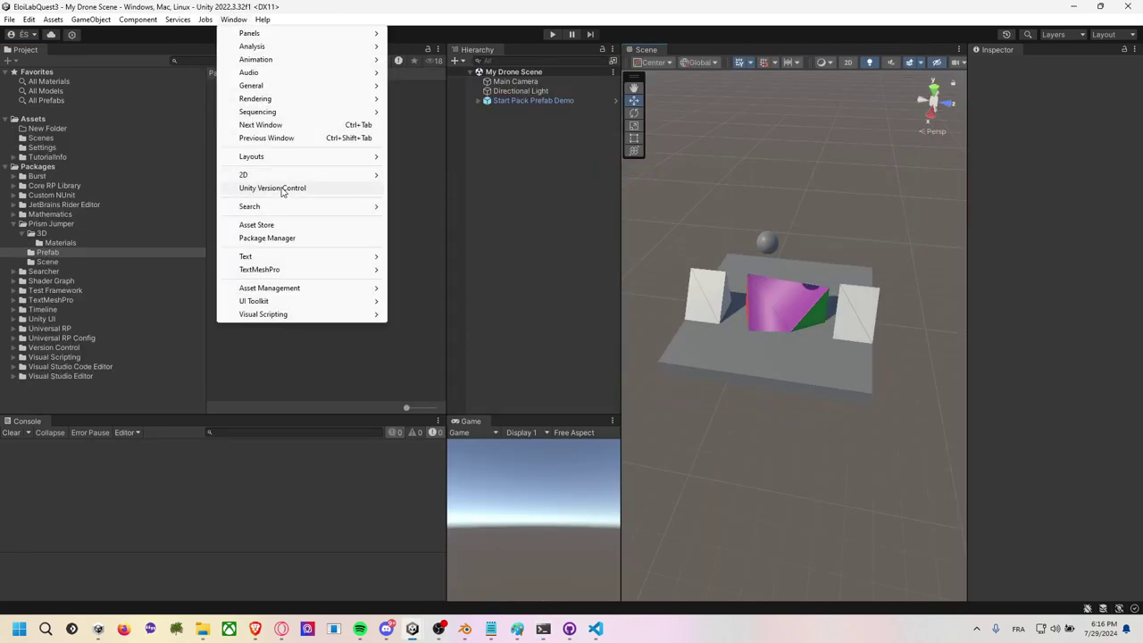
left_click(288, 239)
left_click(572, 243)
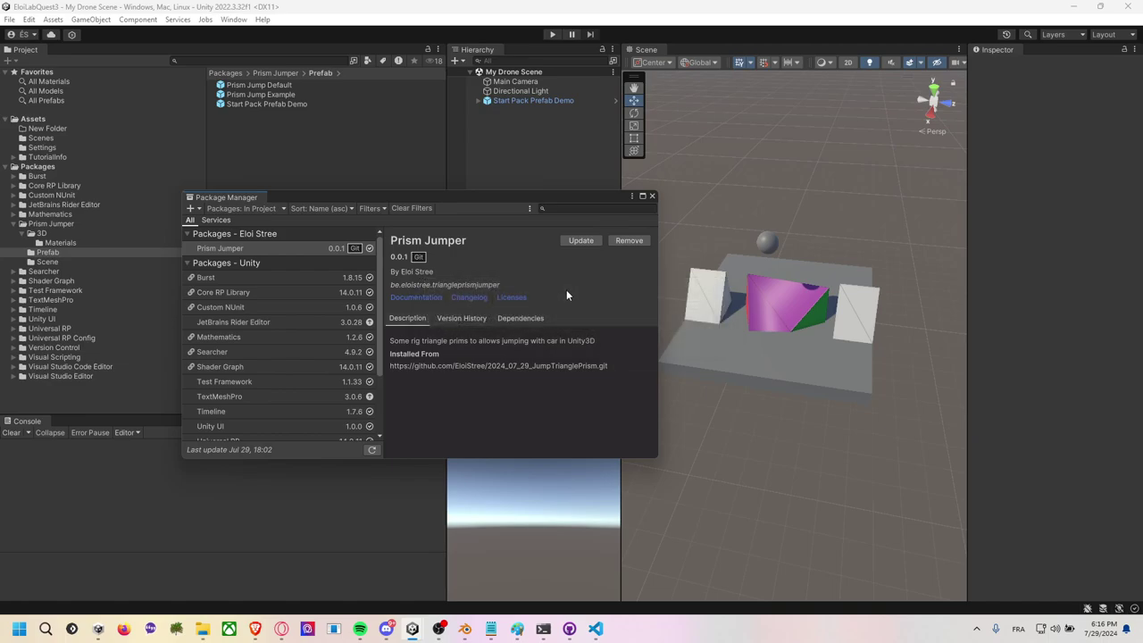
left_click(470, 317)
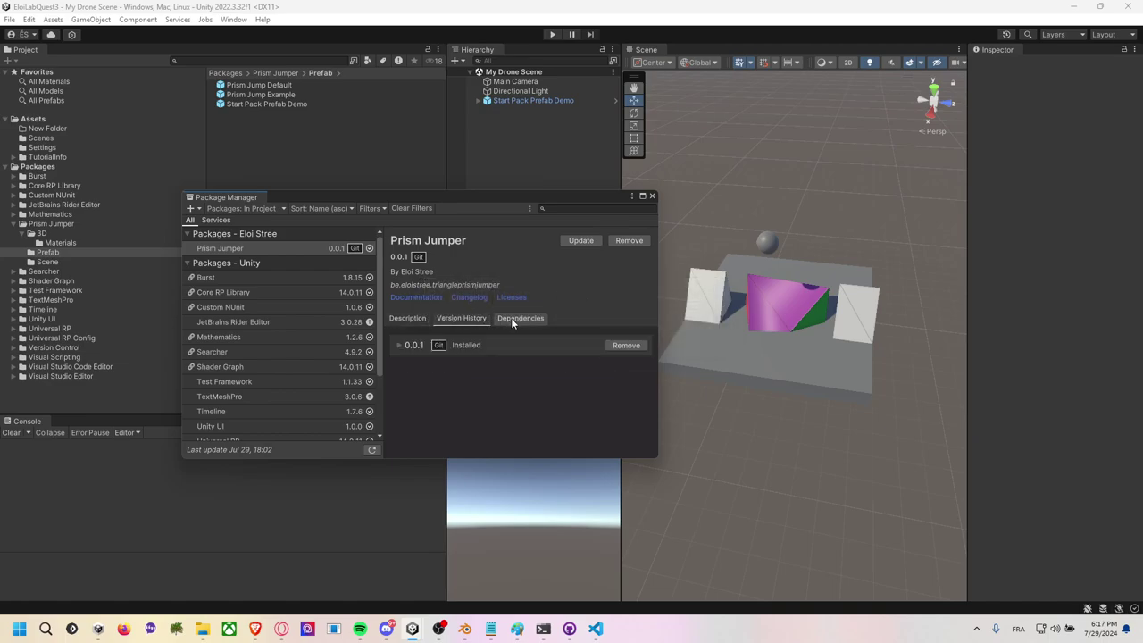
left_click(511, 319)
left_click(475, 320)
left_click(411, 319)
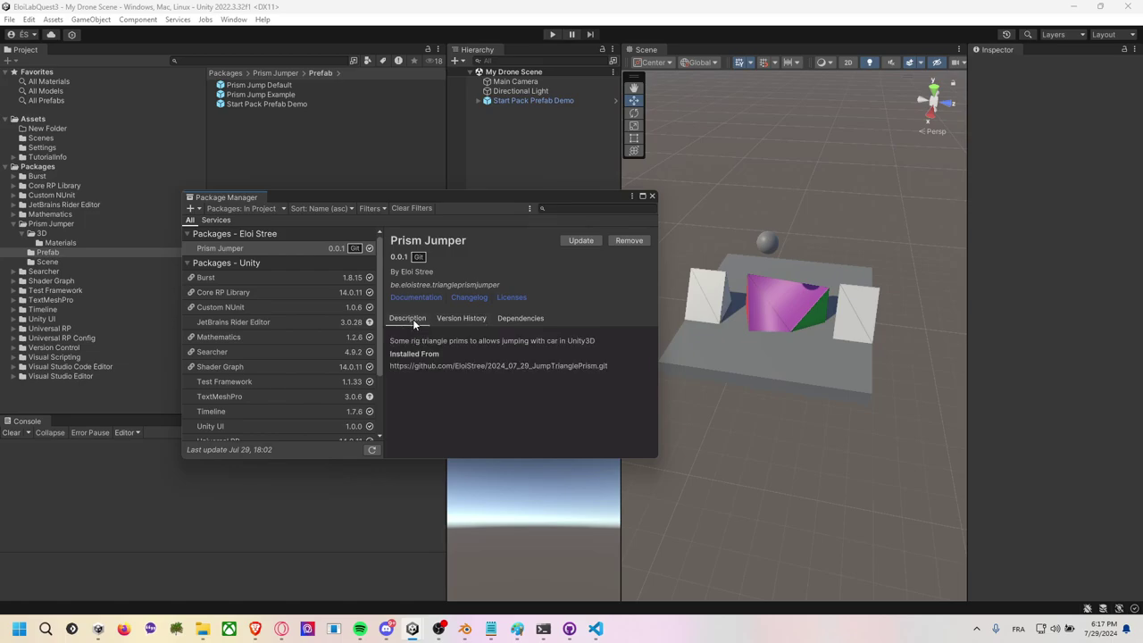
left_click(316, 291)
left_click(274, 248)
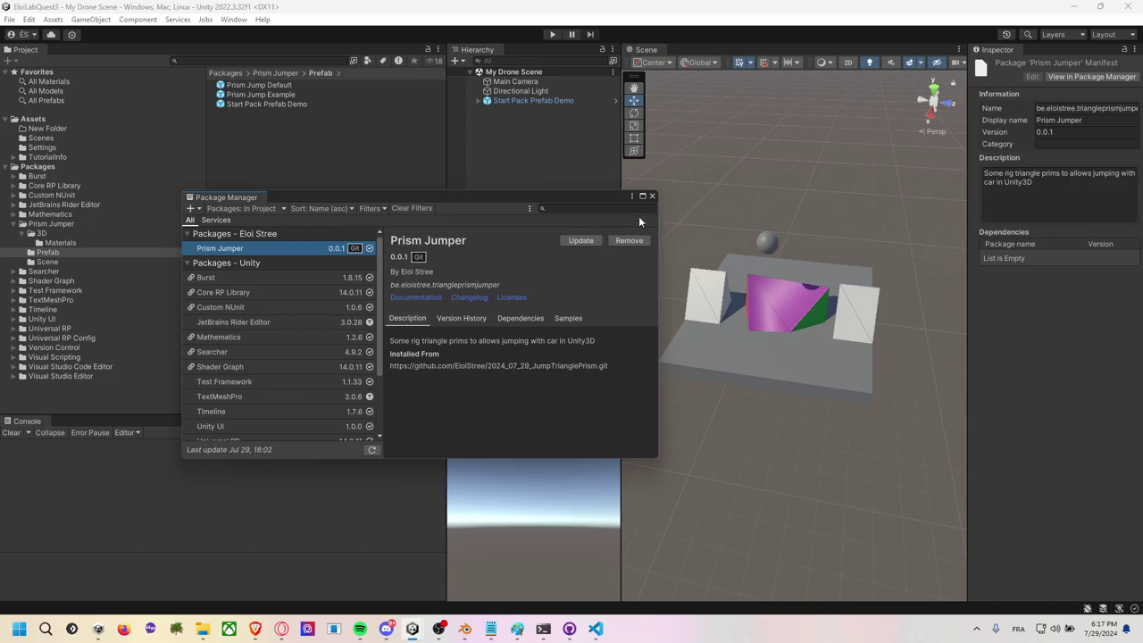
Reopen Package Manager and import Prism Jumper's How to use sample, which fails on the missing path.
left_click(652, 195)
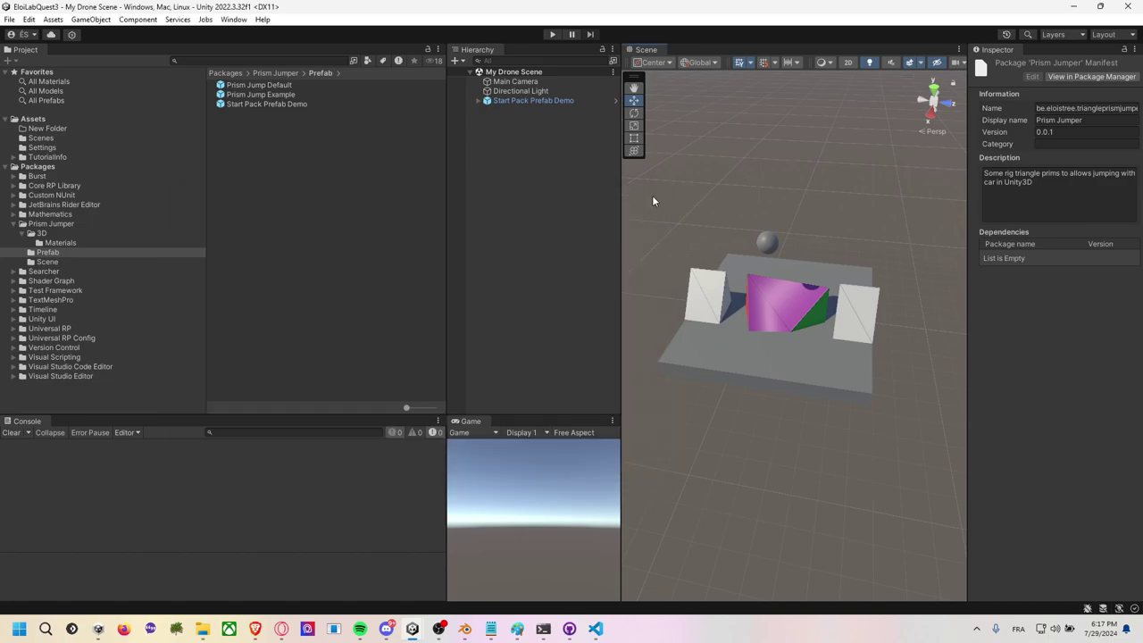
left_click(234, 18)
left_click(302, 238)
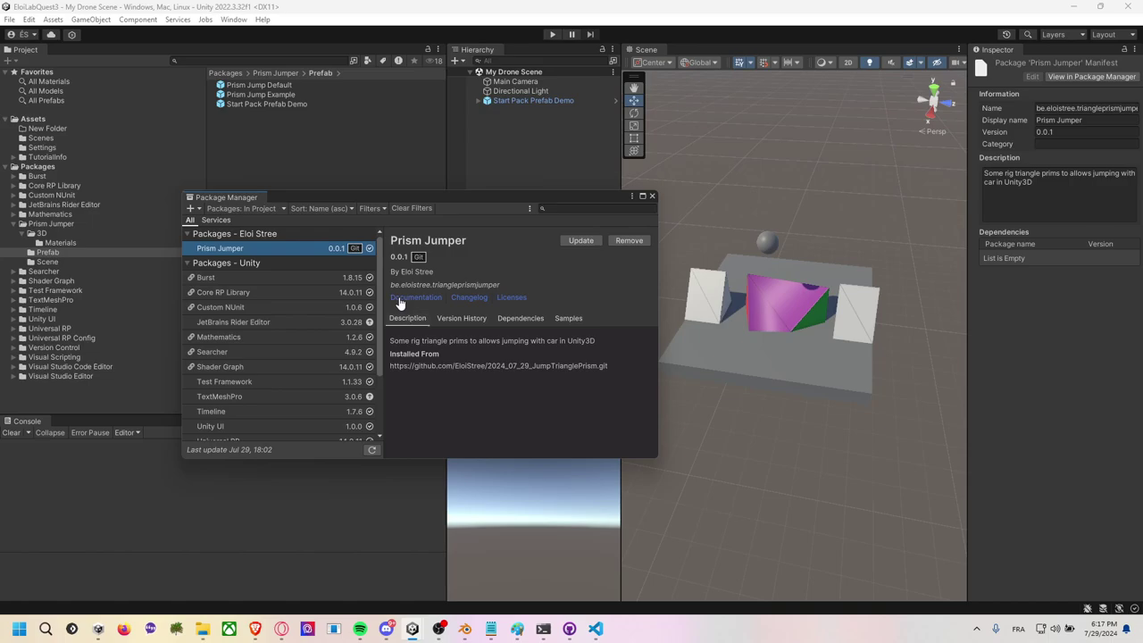
left_click(571, 323)
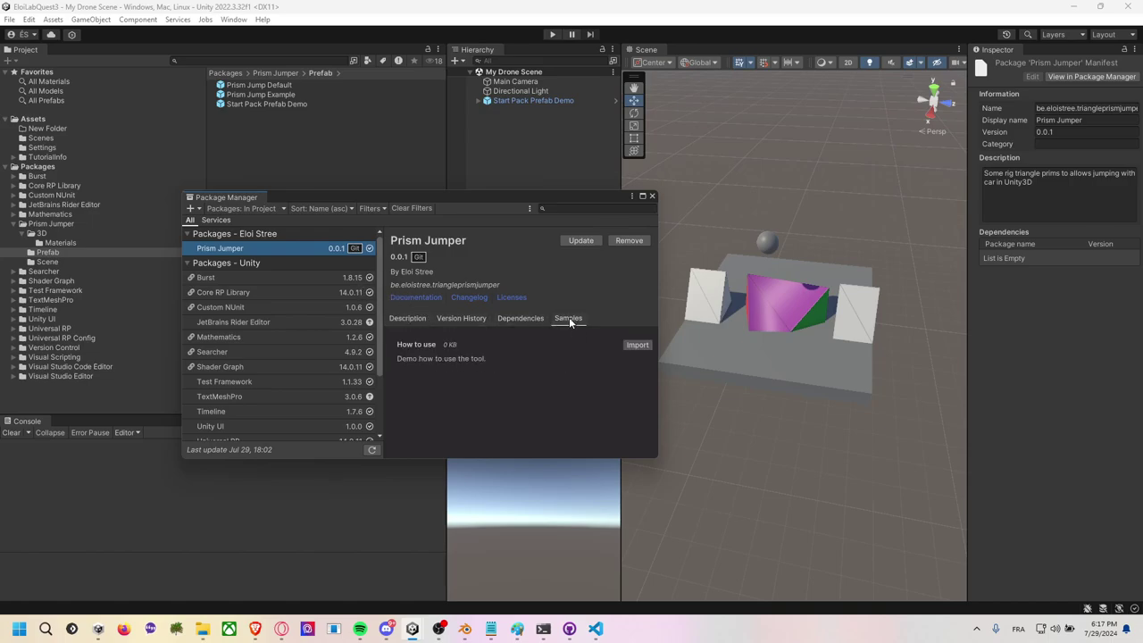
left_click(637, 347)
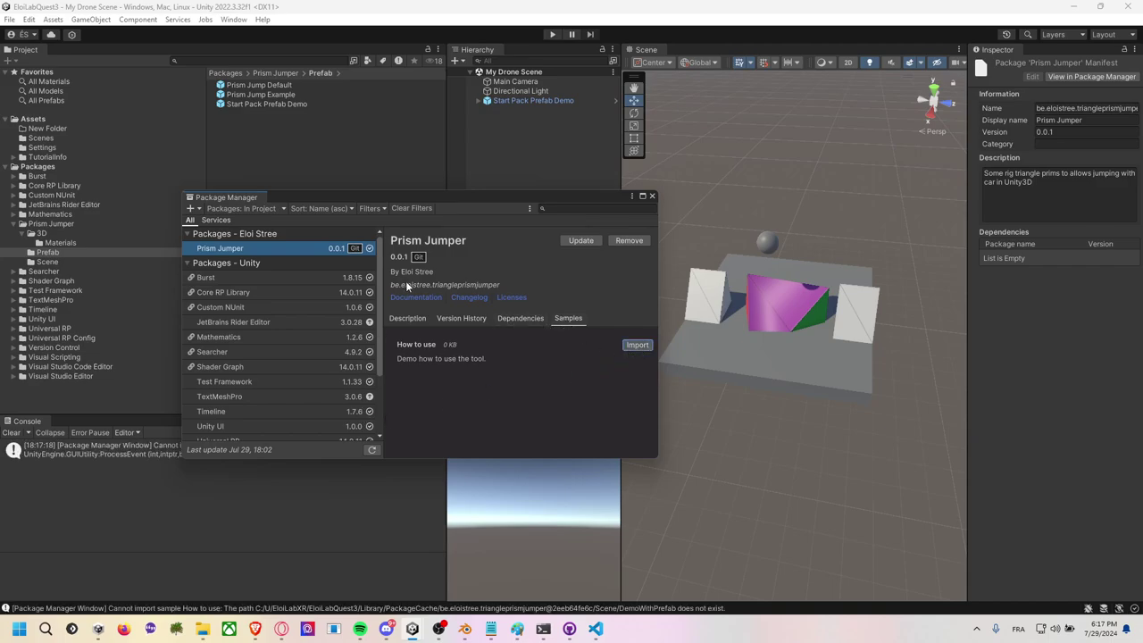
mouse_move(412, 196)
left_mouse_down()
mouse_move(496, 147)
mouse_move(487, 161)
left_mouse_up()
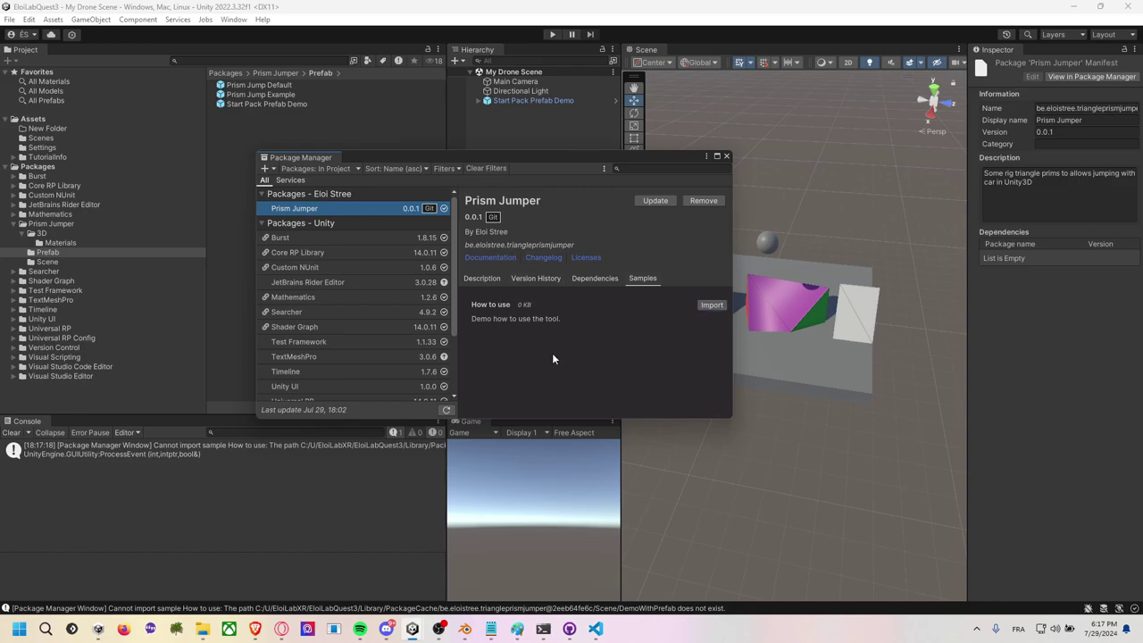
Try opening DemoWithPrefab from the installed package's Scene folder, then dismiss the read-only warning and close Package Manager.
key("alt+Tab")
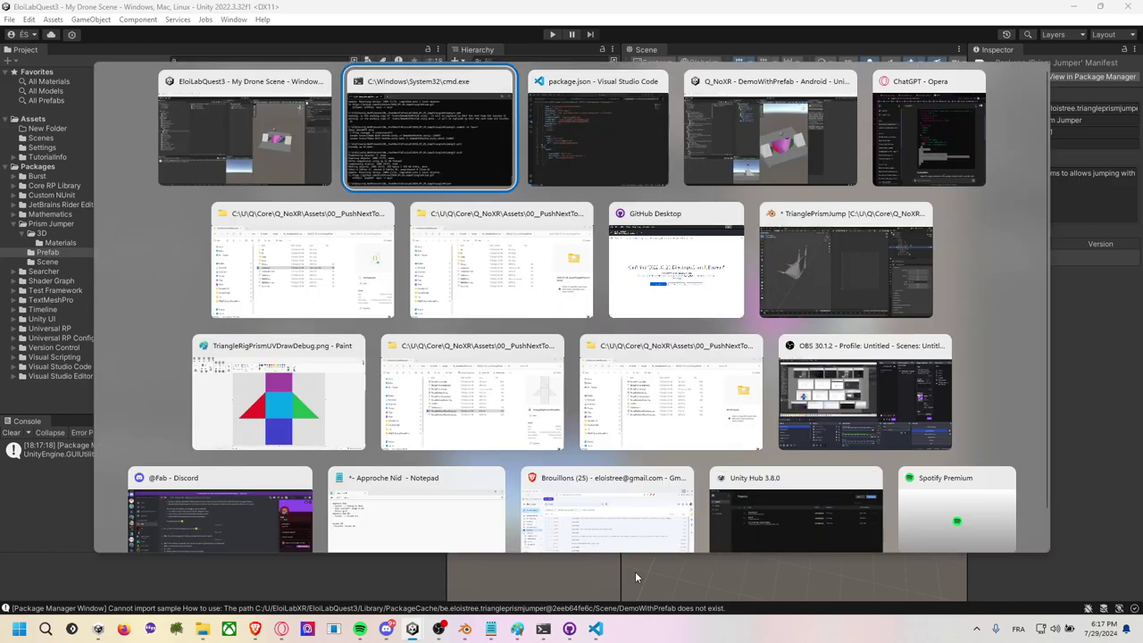
key("alt+Tab")
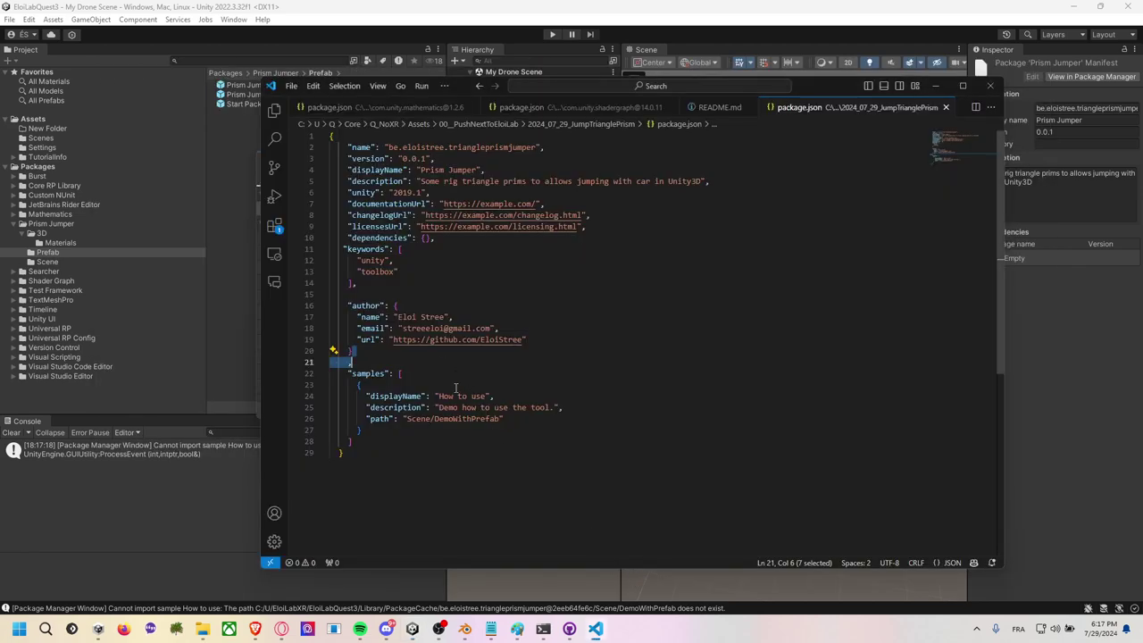
double_click(462, 418)
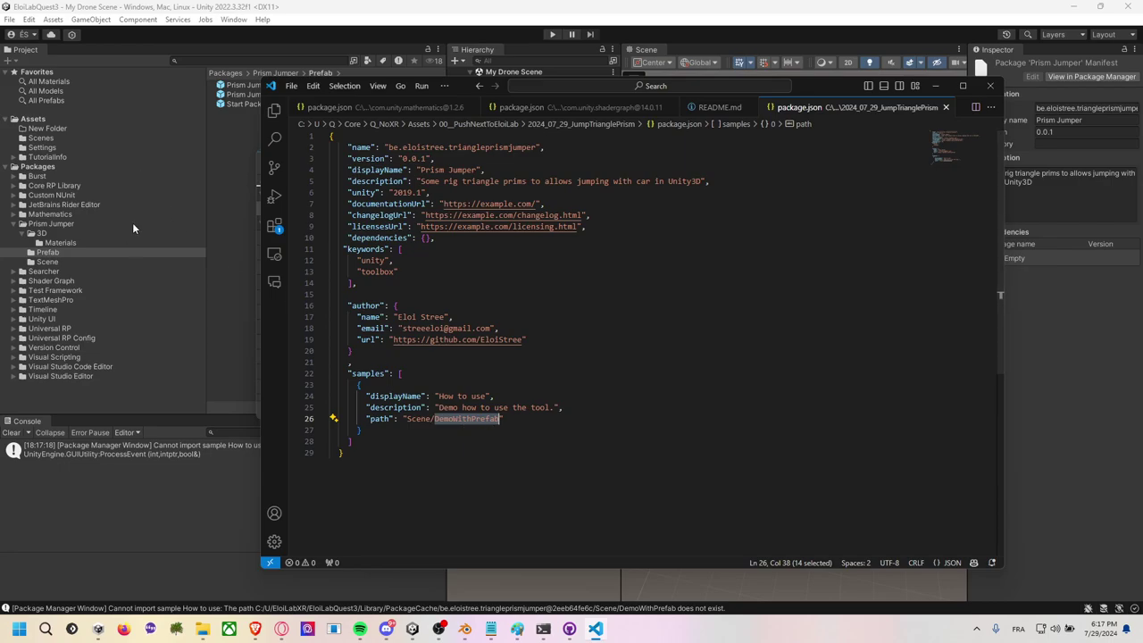
left_click(89, 260)
left_click(264, 86)
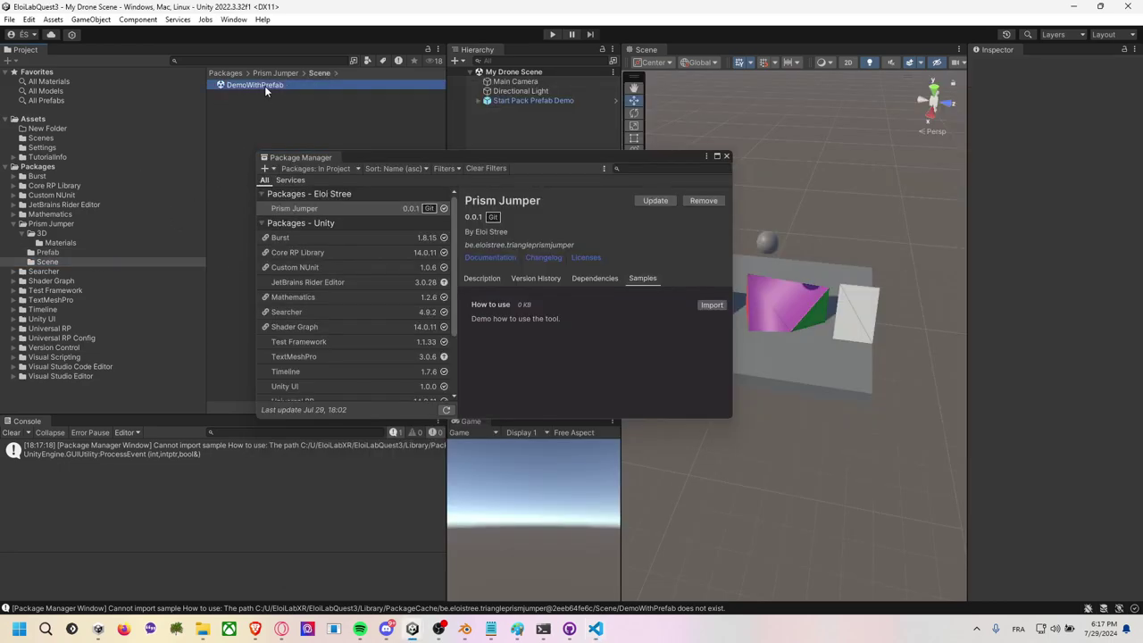
double_click(265, 86)
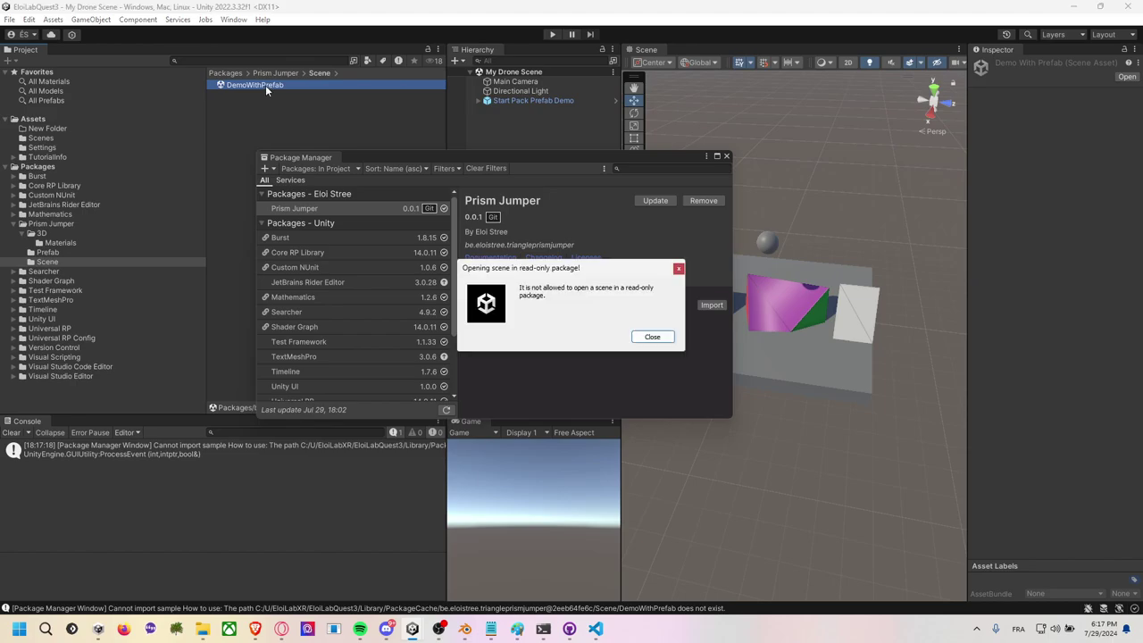
left_click(678, 268)
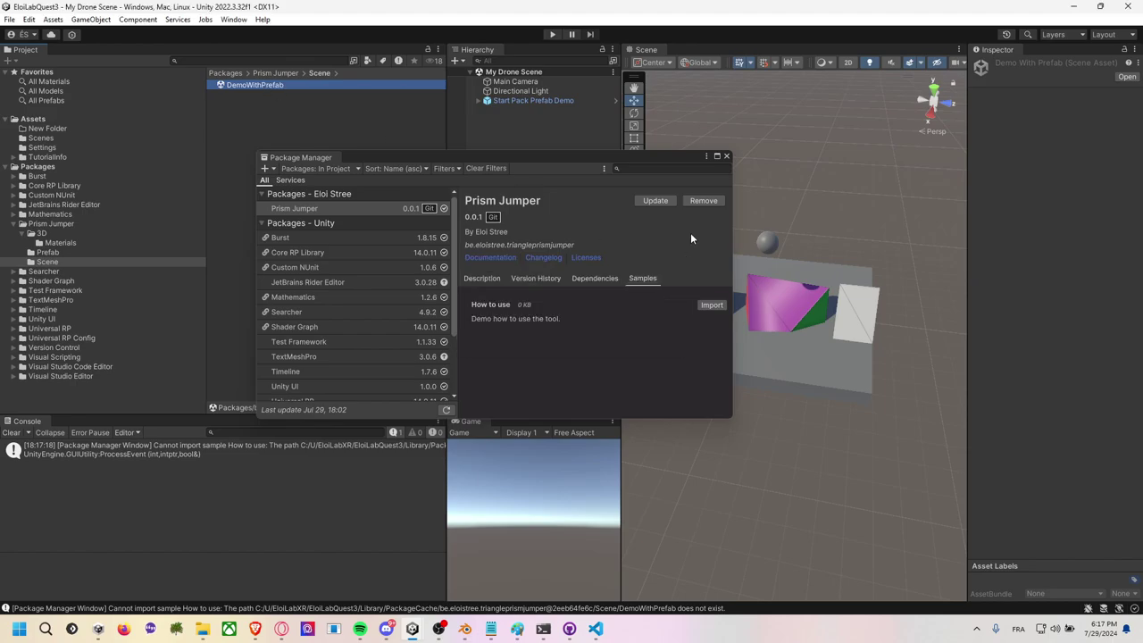
left_click(726, 156)
left_click(288, 102)
left_click(272, 87)
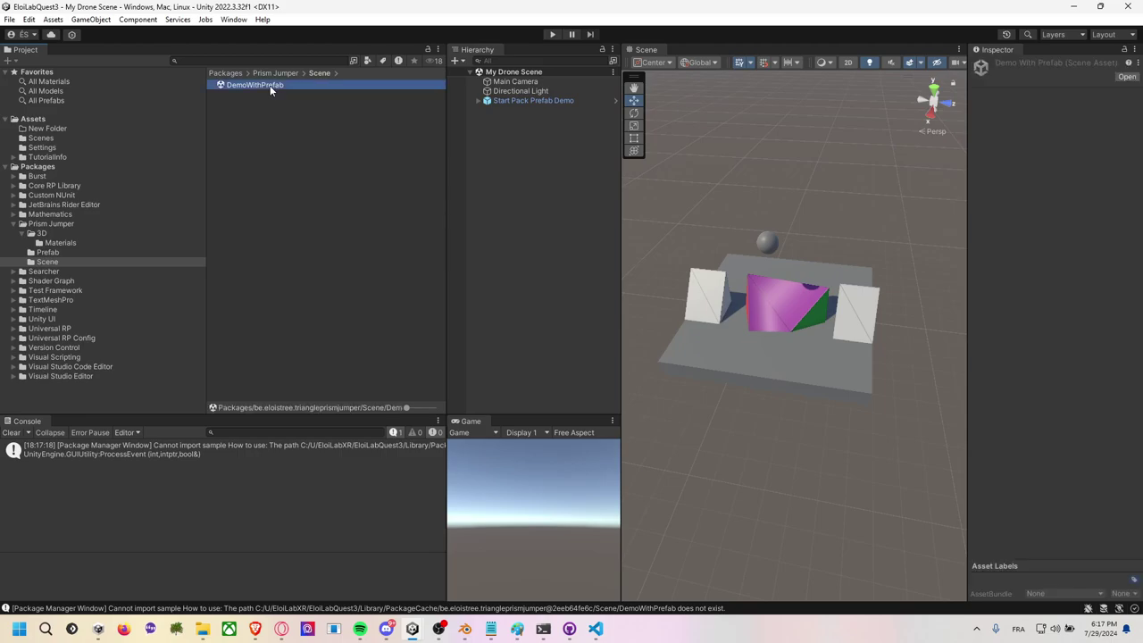
Compare package.json against Unity, then switch to the Q_NoXR source project.
key("alt+Tab")
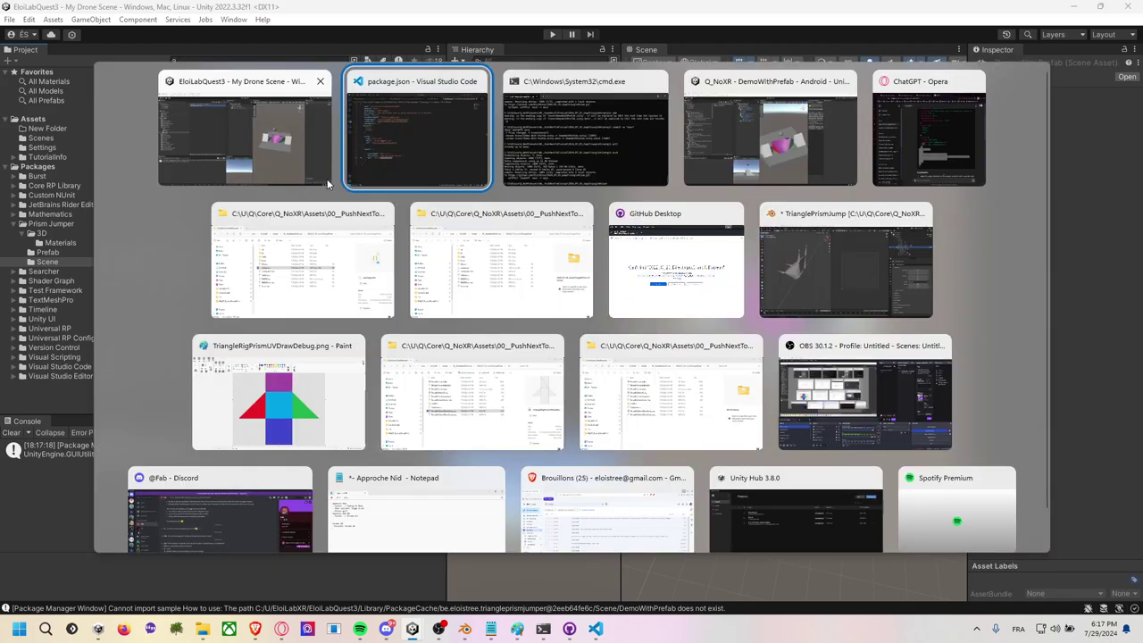
key("alt+Tab")
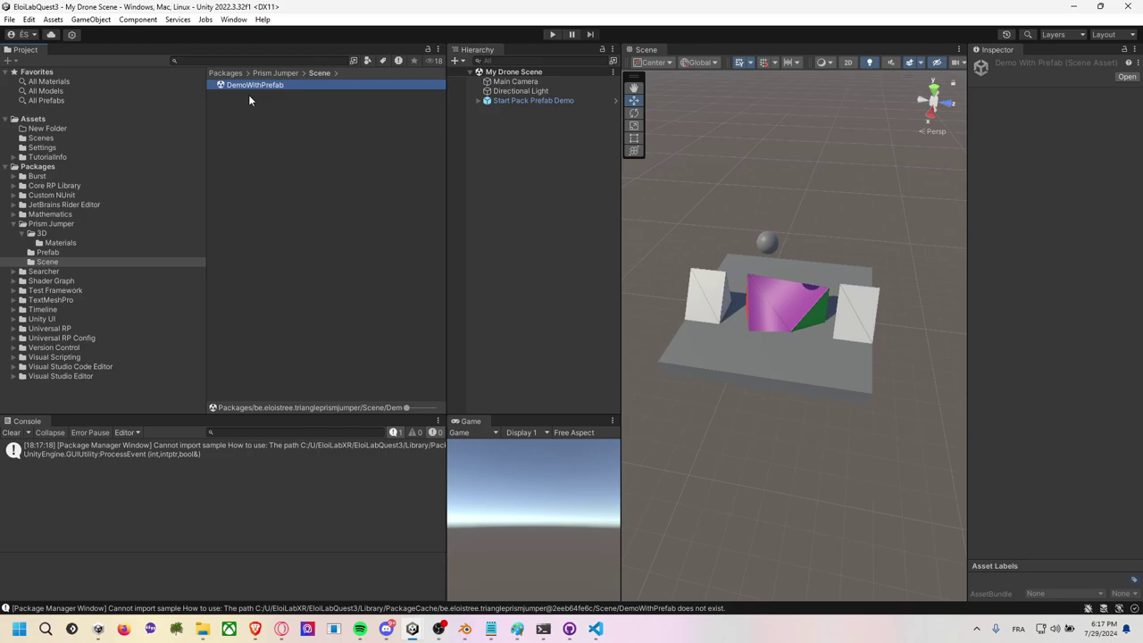
key("alt+Tab")
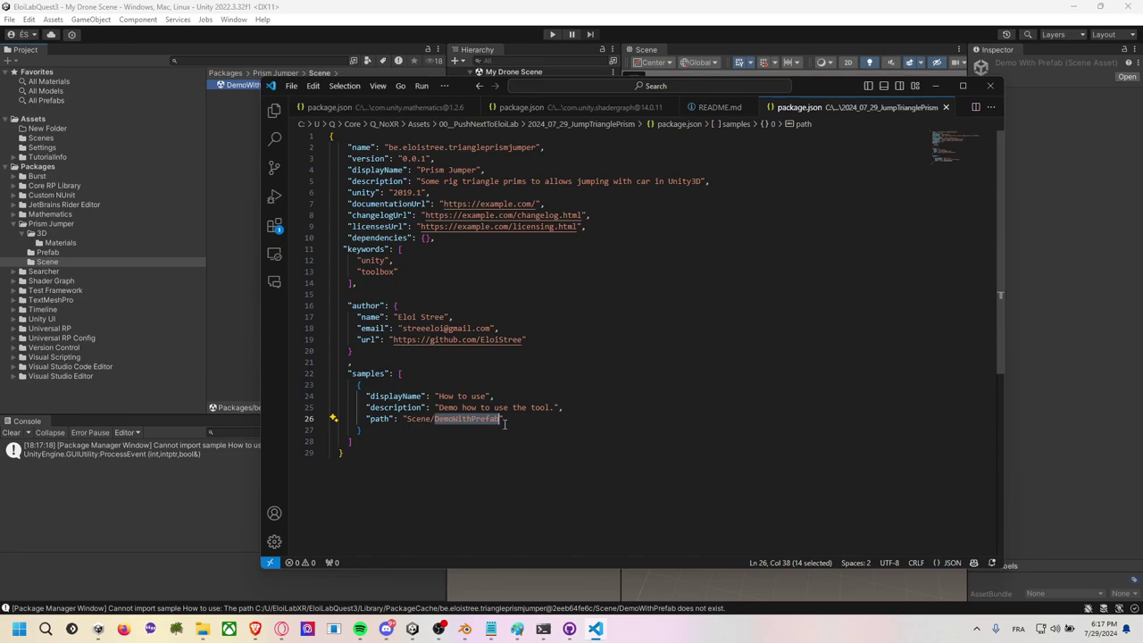
left_click(240, 161)
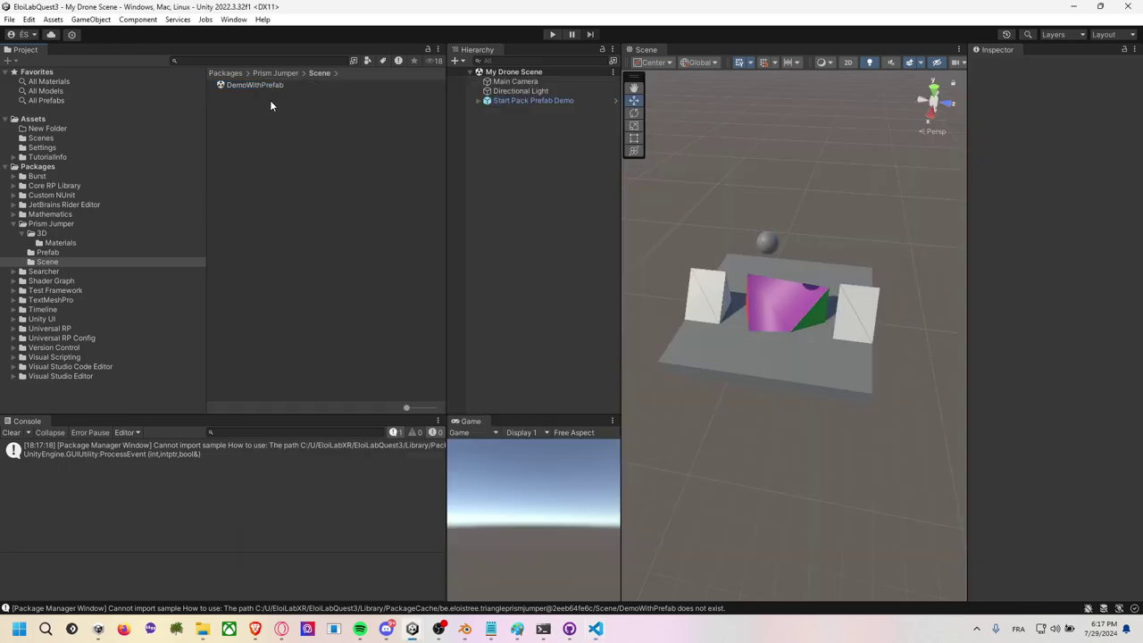
key("alt+Tab")
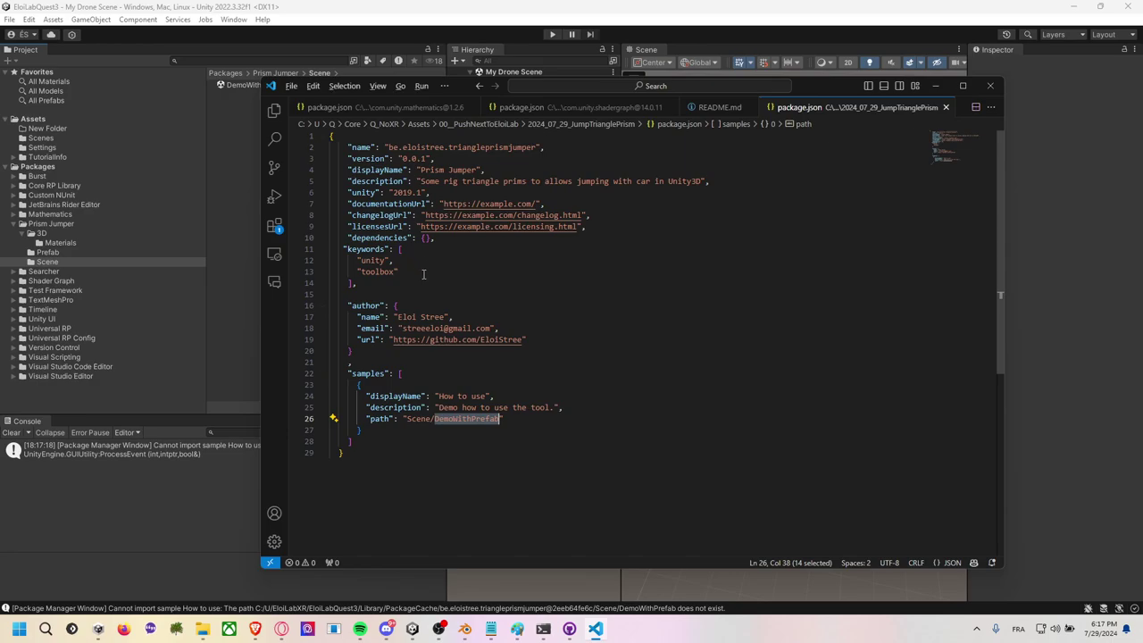
key("alt+Tab")
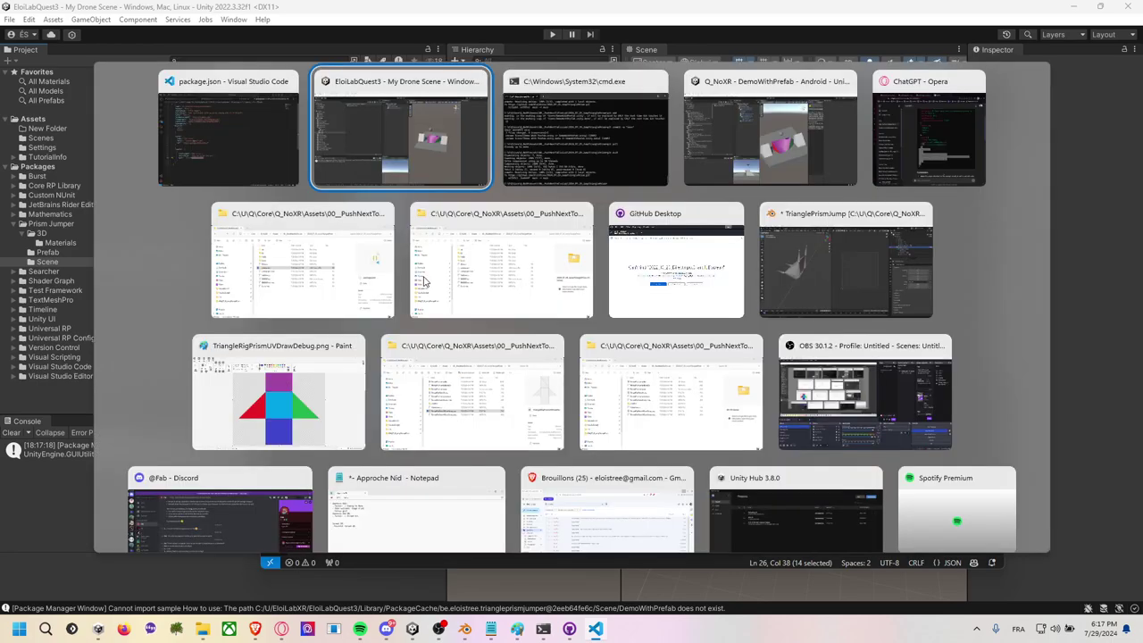
key("Tab")
key("Tab")
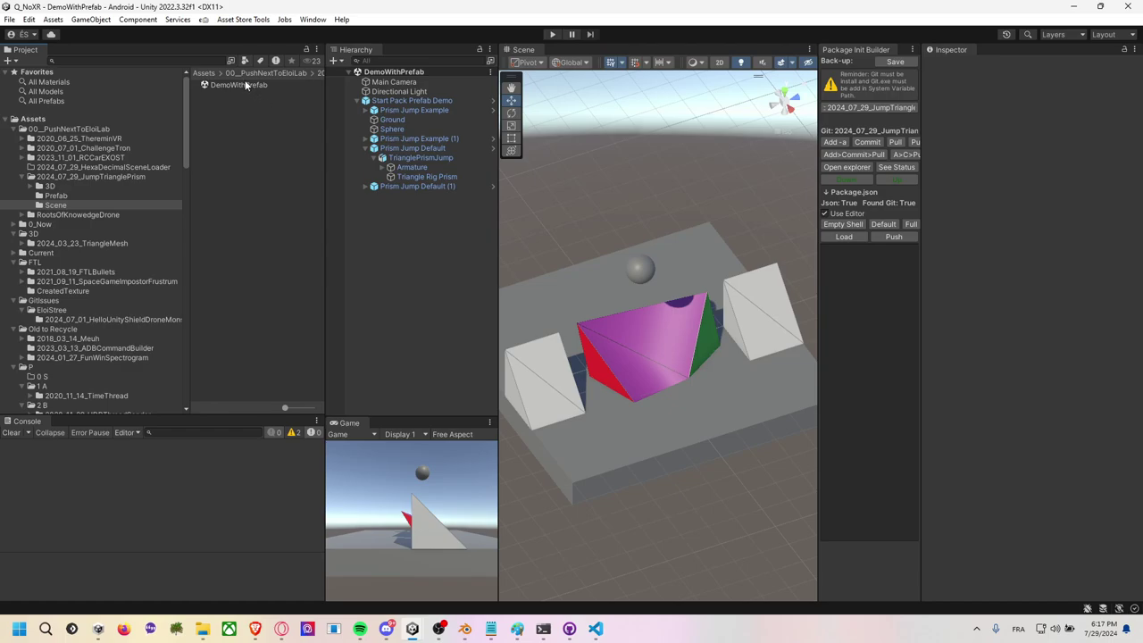
Open DemoWithPrefab in Q_NoXR, confirm its name, and browse the 2024_07_29_JumpTrianglePrism Scene folder.
double_click(231, 85)
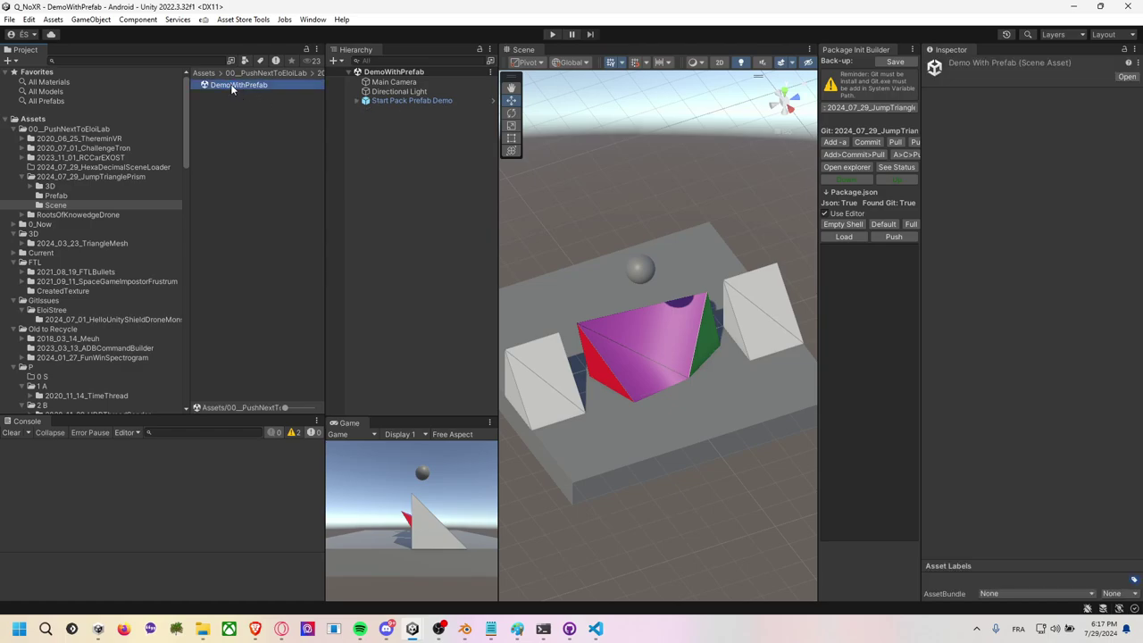
key("F2")
key("Return")
left_click(141, 178)
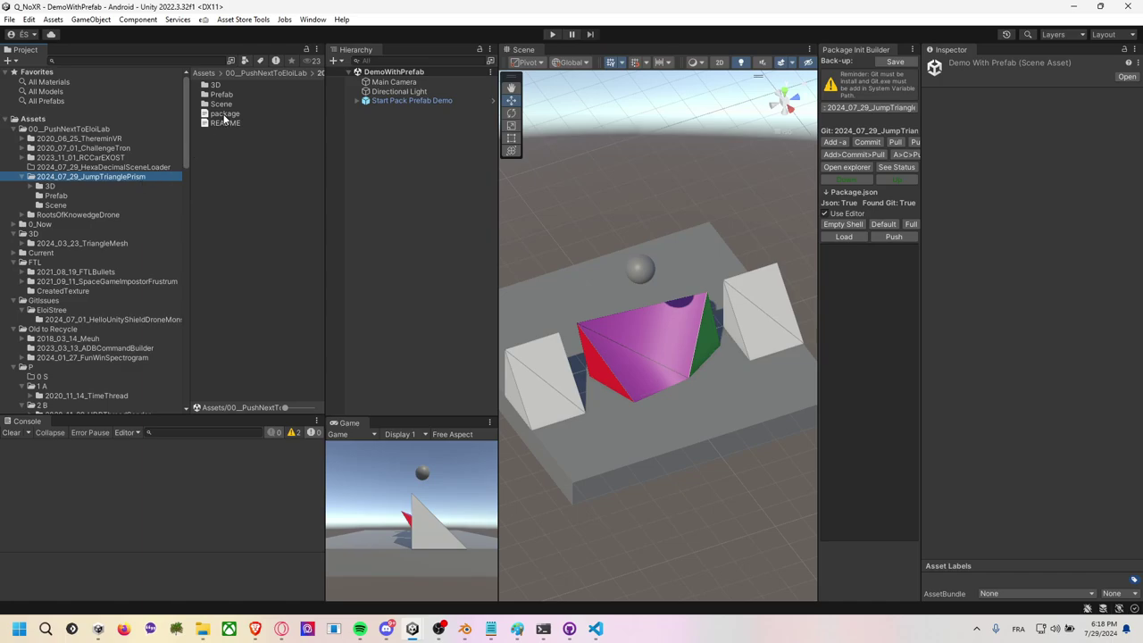
left_click(75, 209)
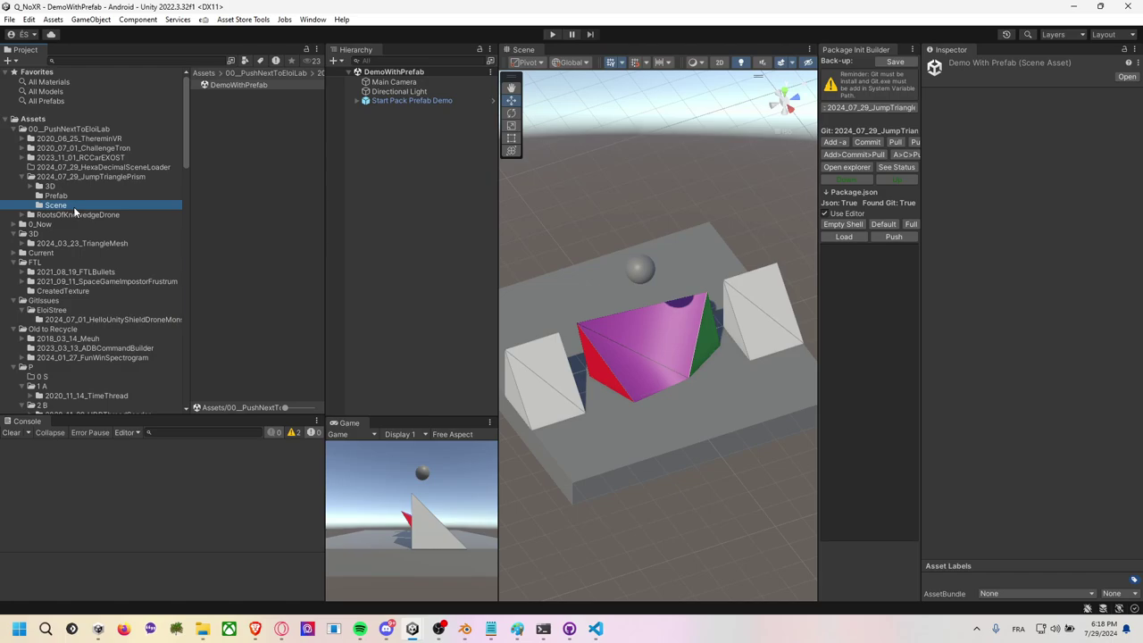
key("alt+Tab")
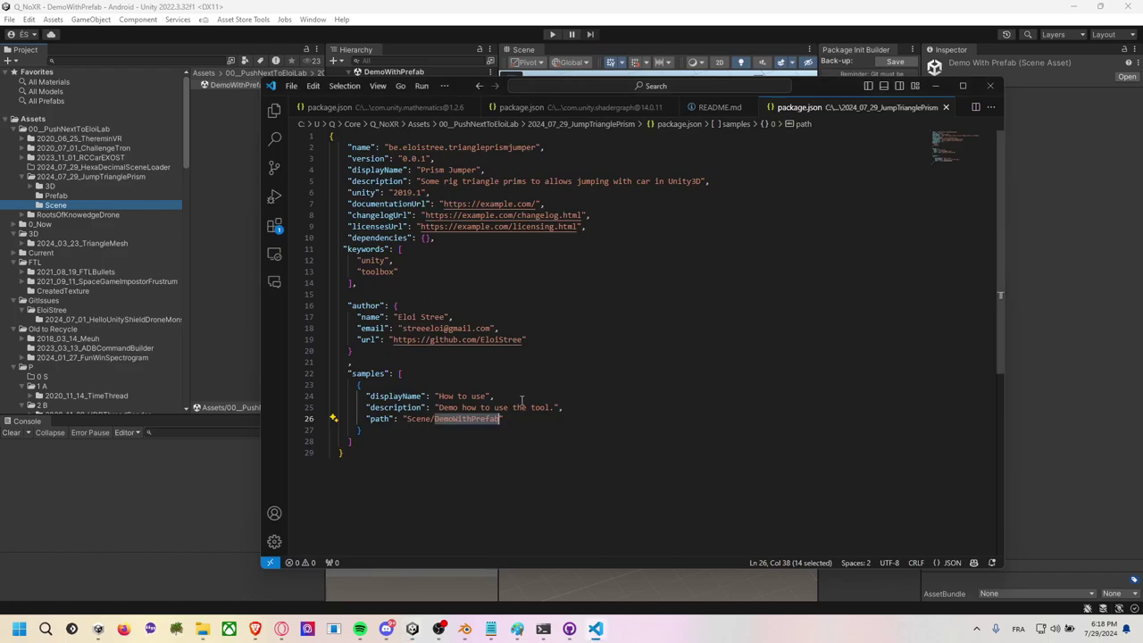
Show the package's Scene folder in File Explorer to check its DemoWithPrefab.unity and .meta files.
double_click(420, 418)
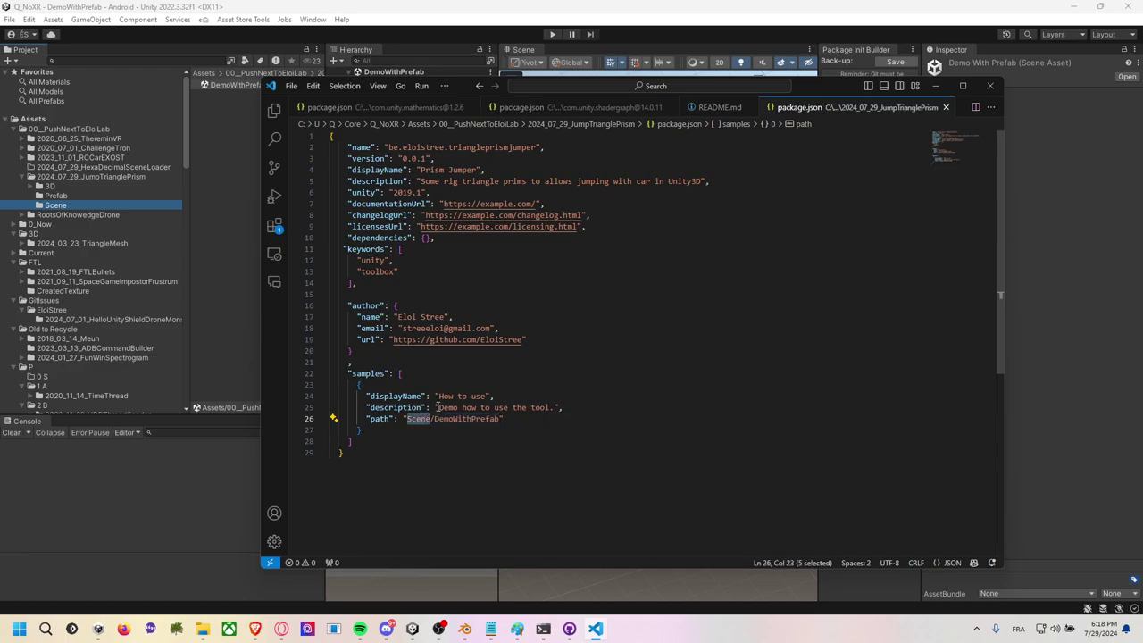
left_click(509, 420)
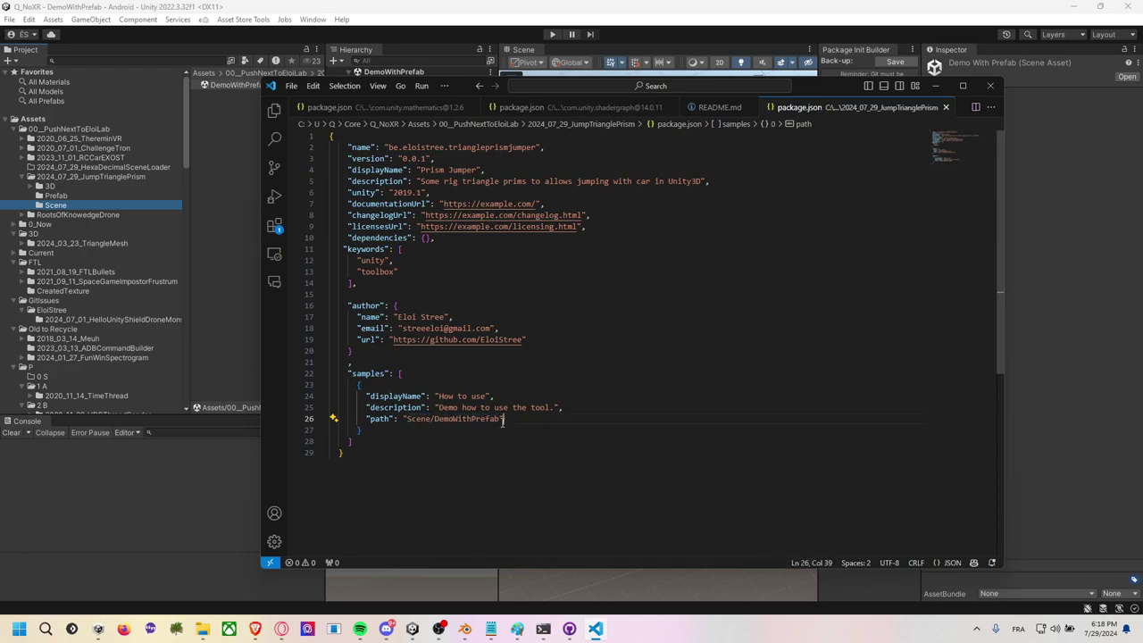
right_click(98, 204)
left_click(160, 224)
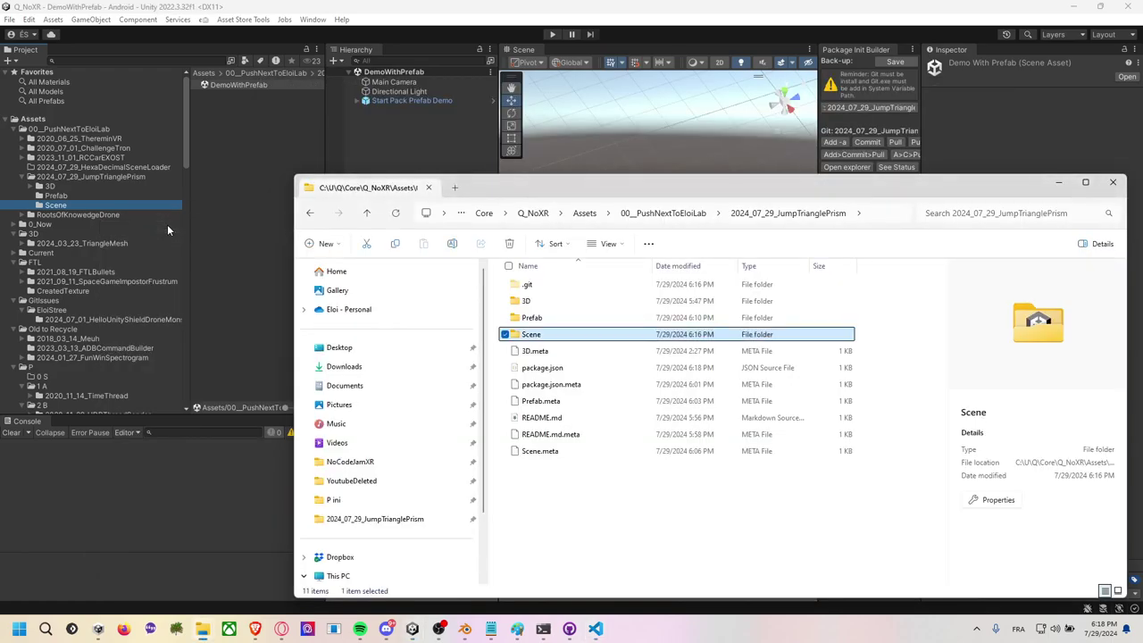
double_click(536, 334)
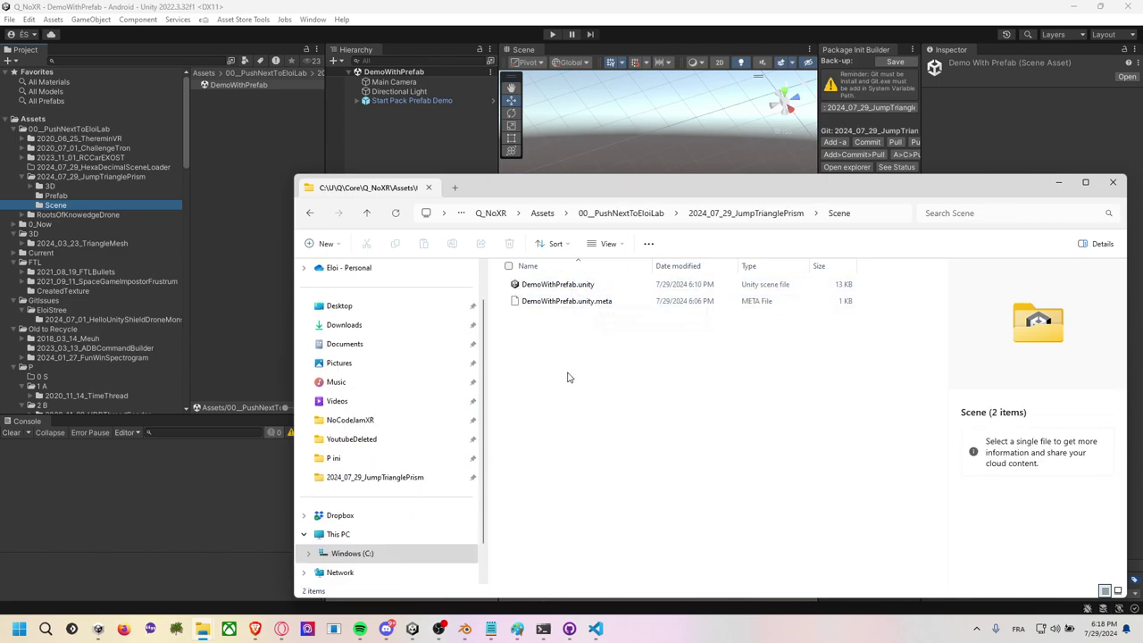
key("alt+Tab")
key("alt+Tab")
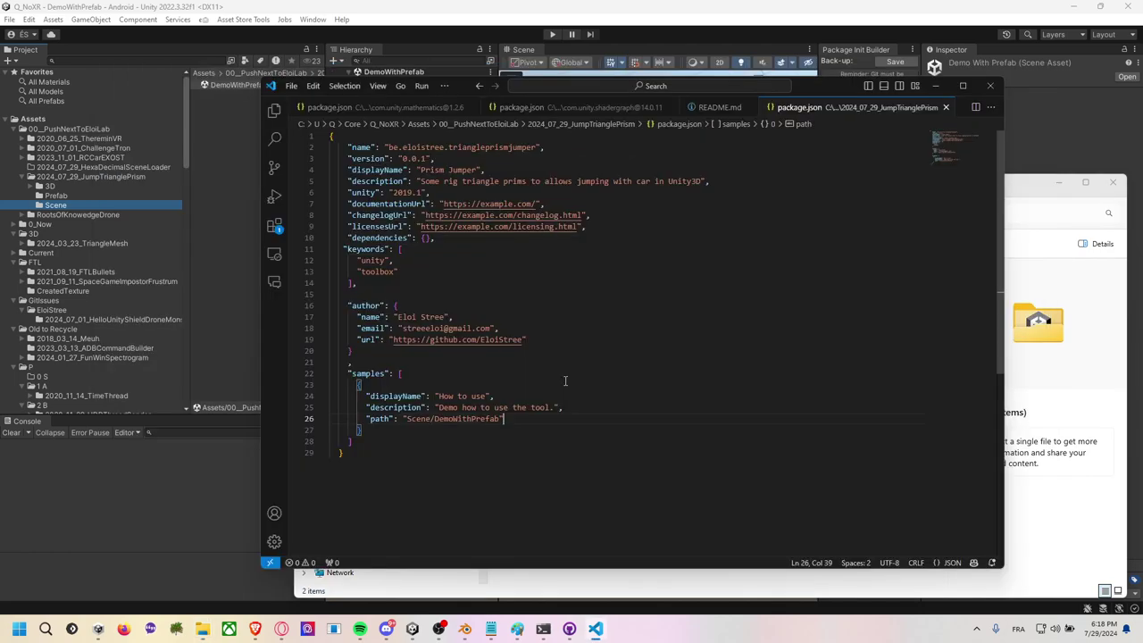
key("alt+Tab")
key("alt+Tab")
key("alt+Tab")
key("alt+Tab")
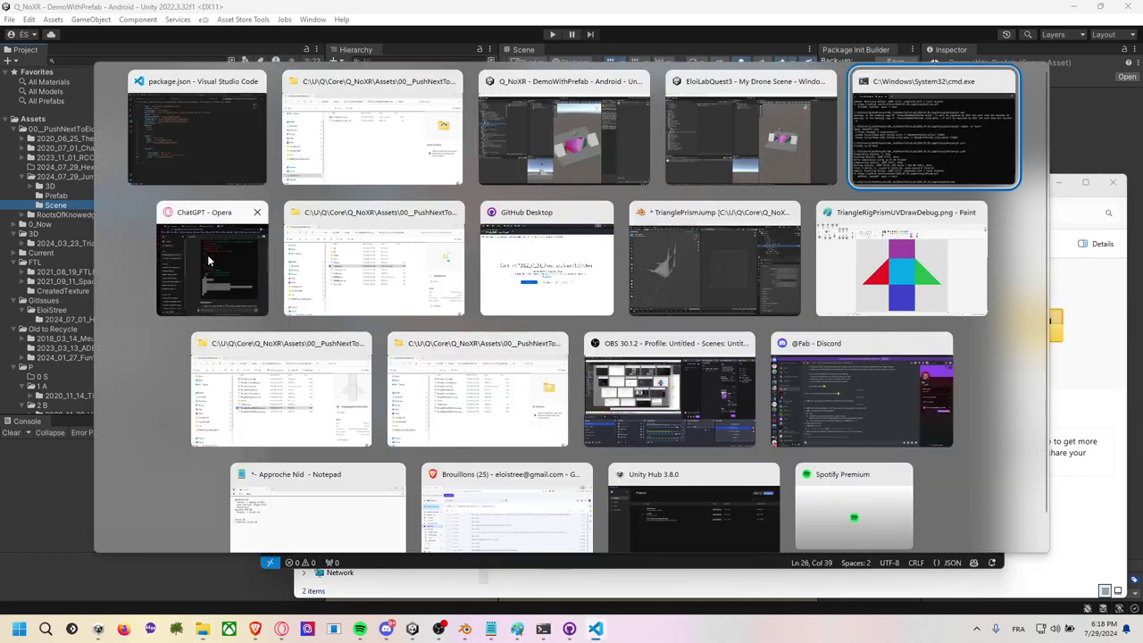
Reread ChatGPT's example samples entry and Samples~/SampleScene directory layout, comparing it with package.json.
left_click(211, 262)
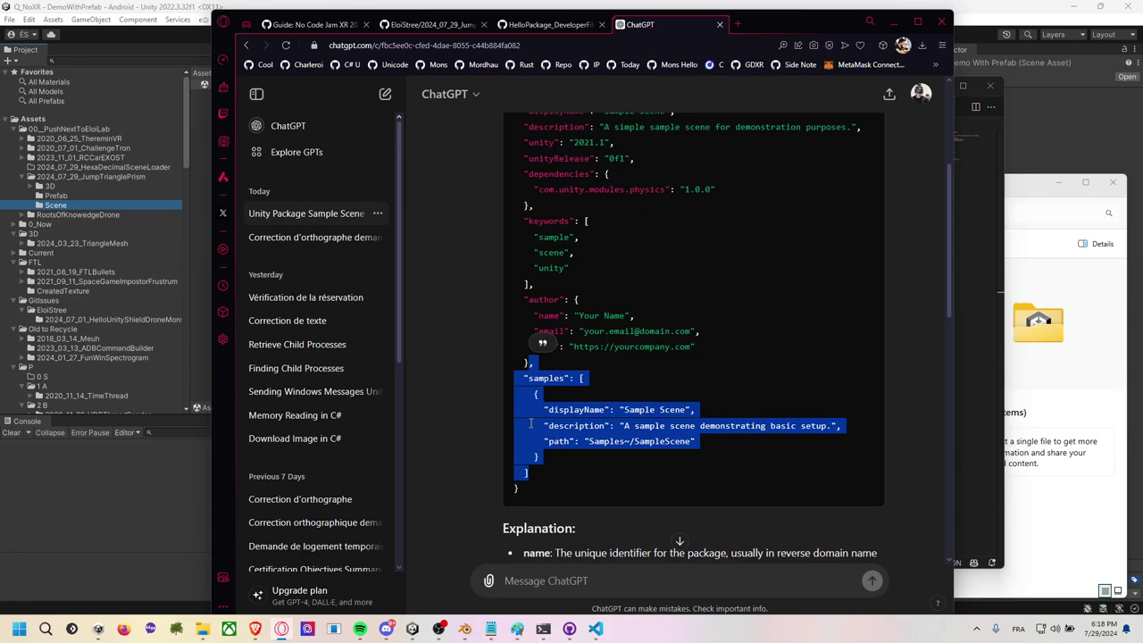
left_click(480, 403)
scroll(482, 403, "down", 2)
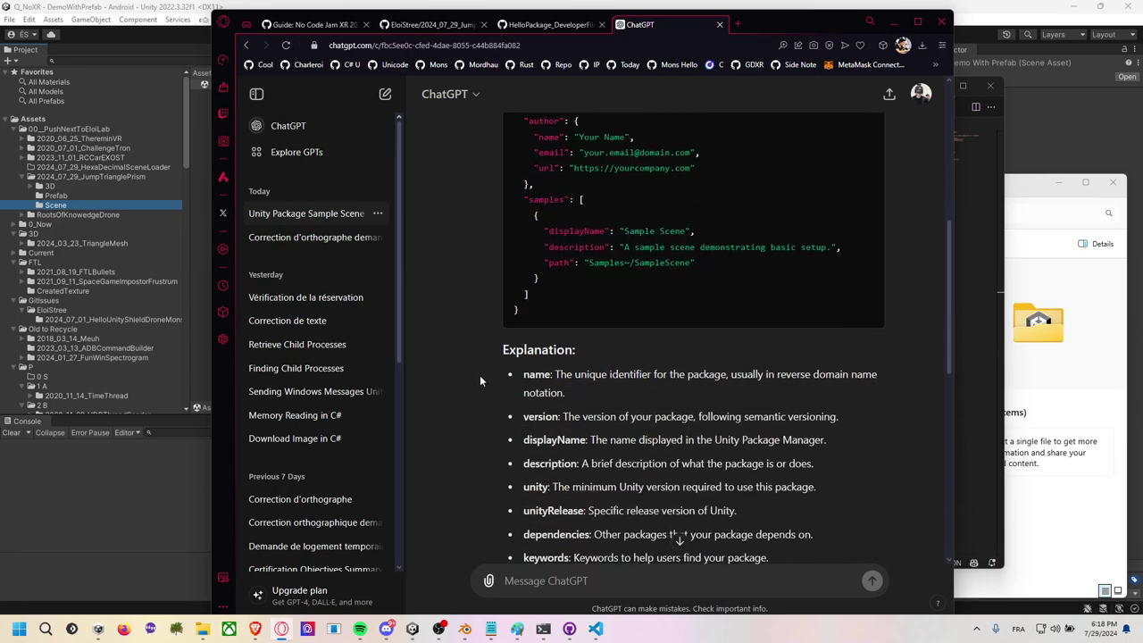
scroll(483, 376, "down", 2)
scroll(483, 376, "down", 2)
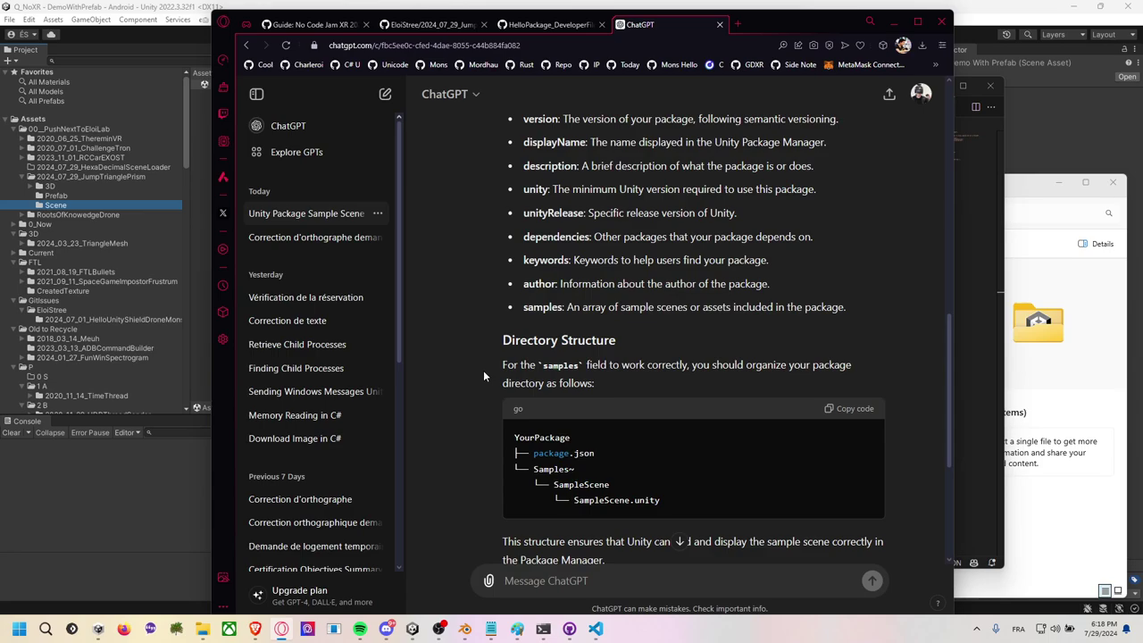
scroll(520, 385, "down", 1)
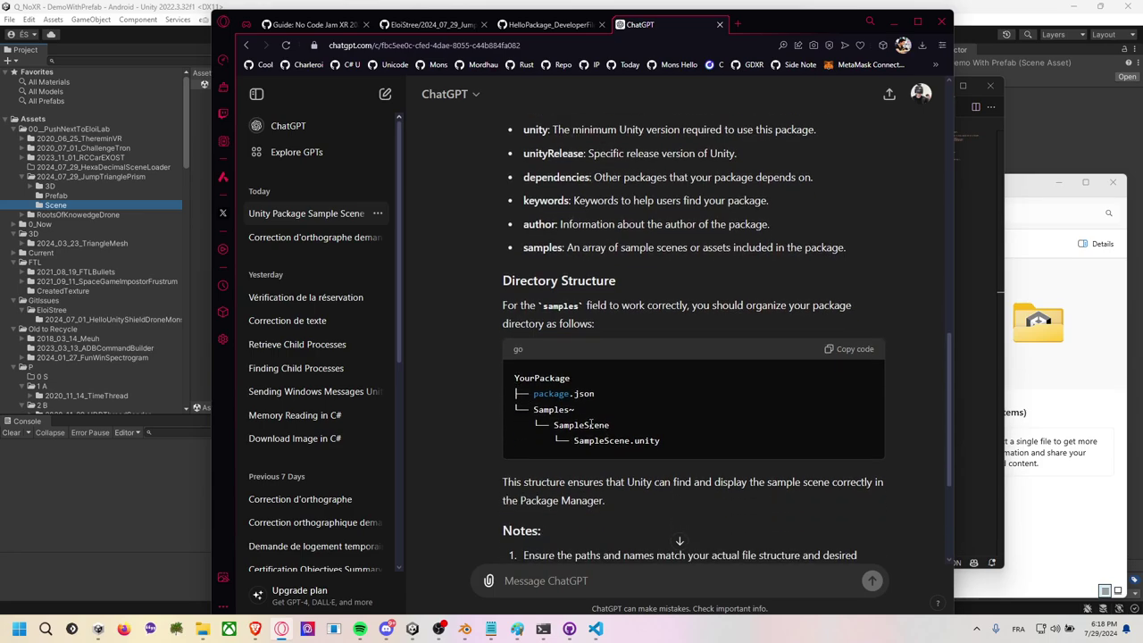
double_click(559, 427)
left_click(683, 427)
scroll(635, 407, "up", 1)
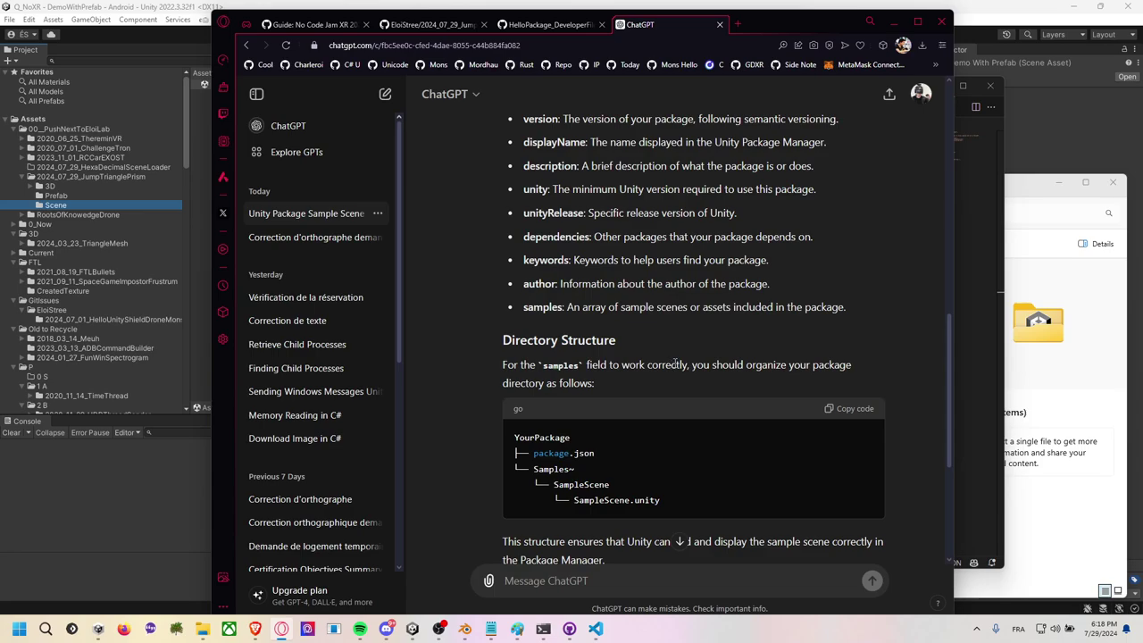
scroll(675, 364, "down", 1)
scroll(675, 364, "up", 2)
scroll(675, 366, "up", 4)
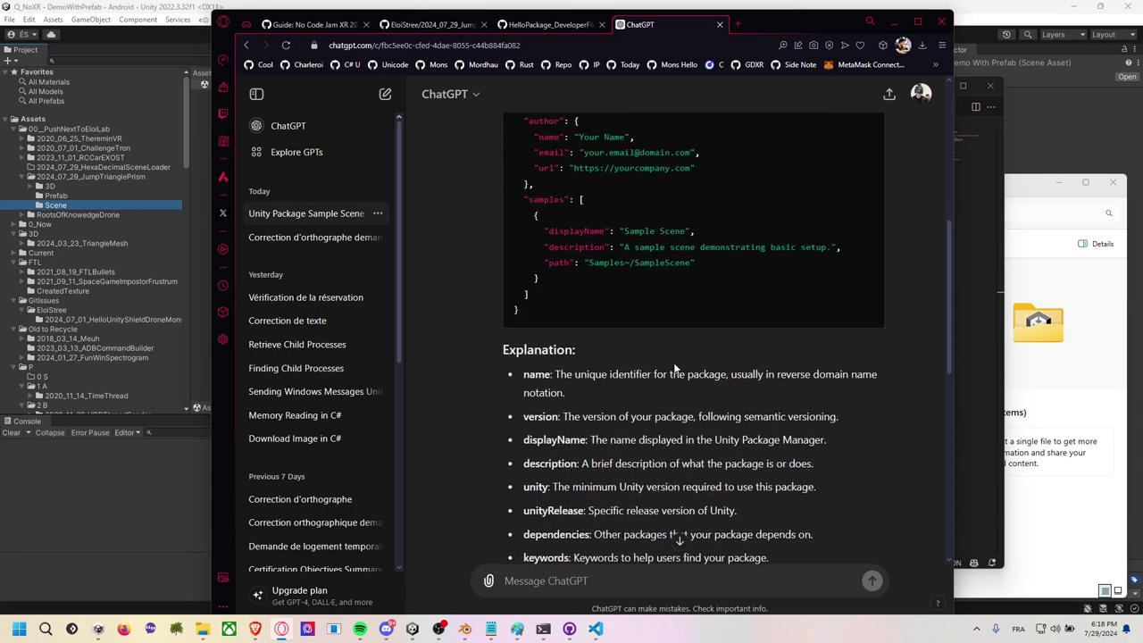
scroll(675, 368, "down", 3)
scroll(675, 368, "down", 3)
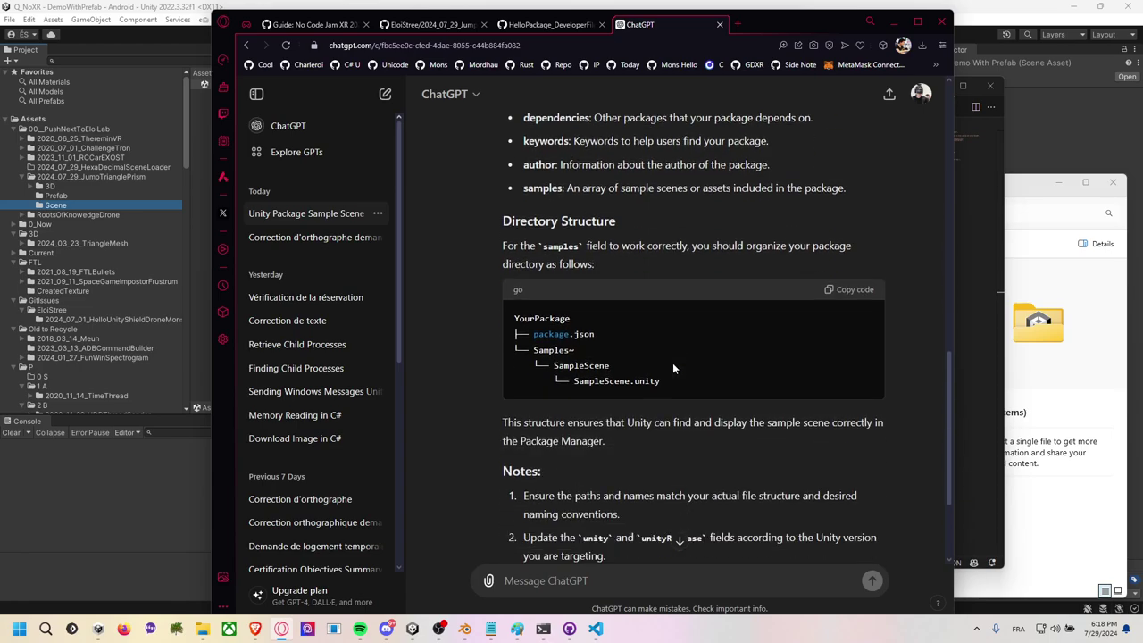
scroll(672, 362, "down", 2)
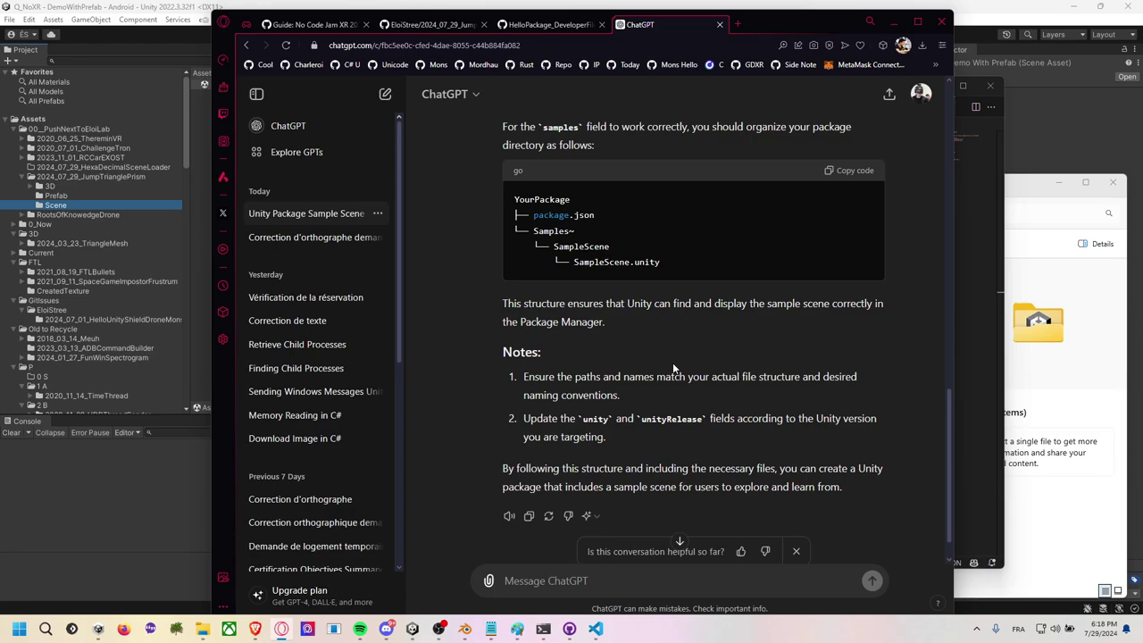
scroll(647, 361, "up", 1)
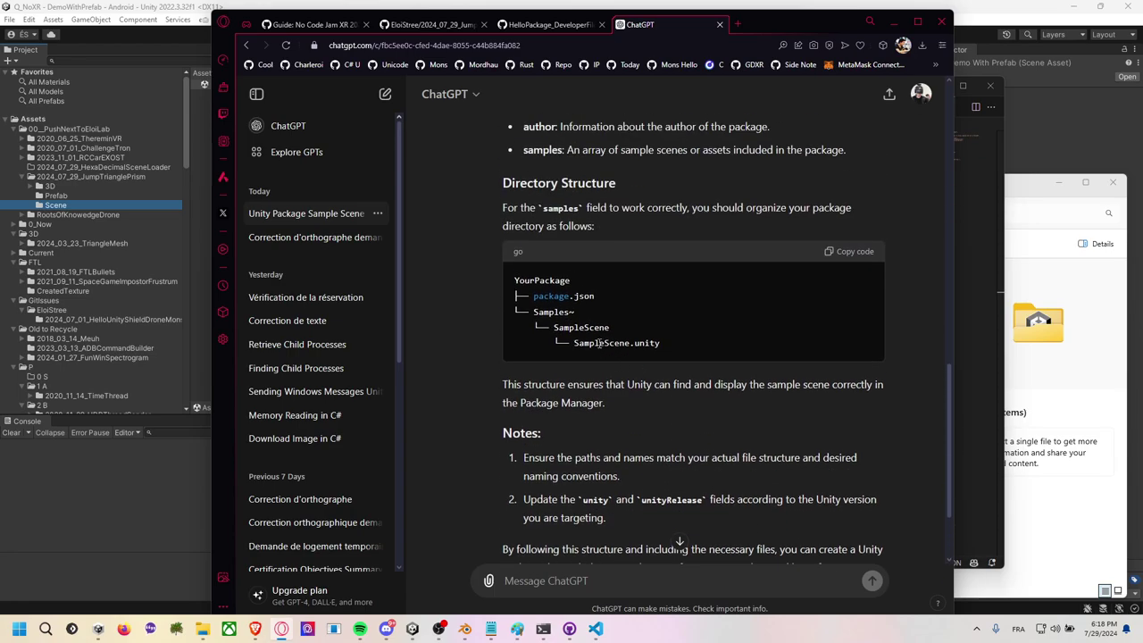
key("alt+Tab")
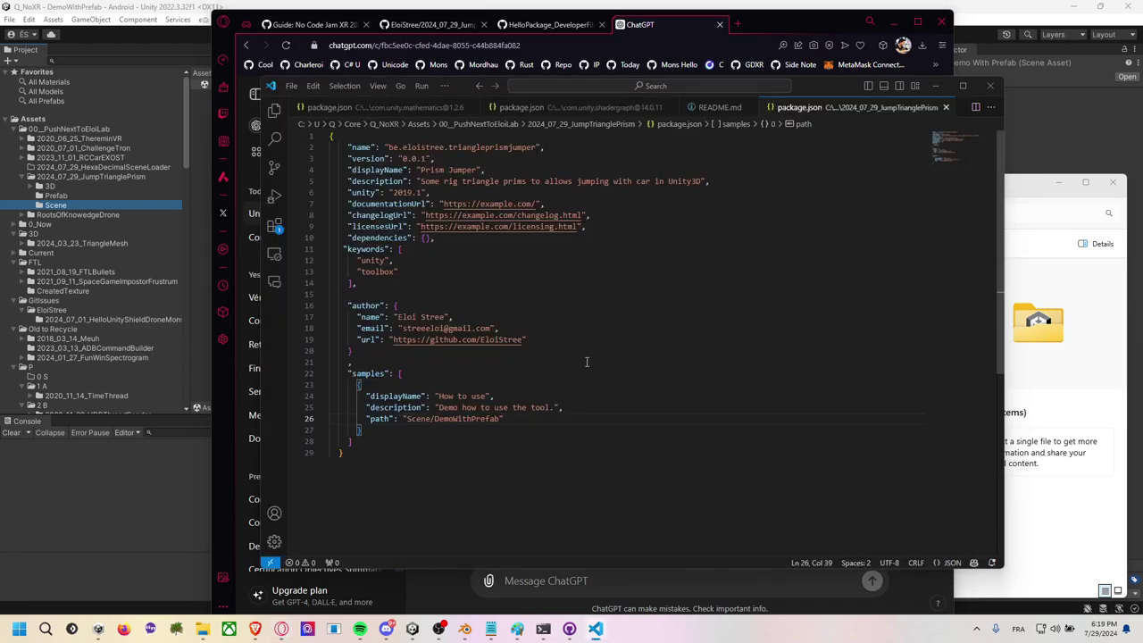
key("alt+Tab")
key("alt+Tab")
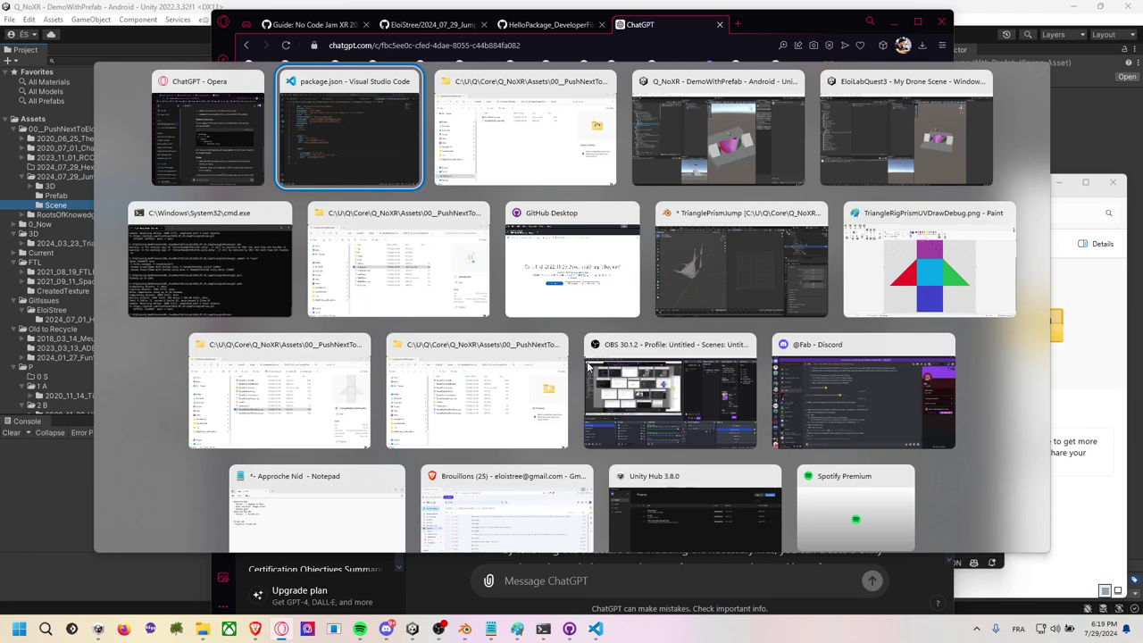
key("alt+Tab")
Create a DemoWithPrefab folder inside Scene and move the DemoWithPrefab scene into it.
left_click(145, 214)
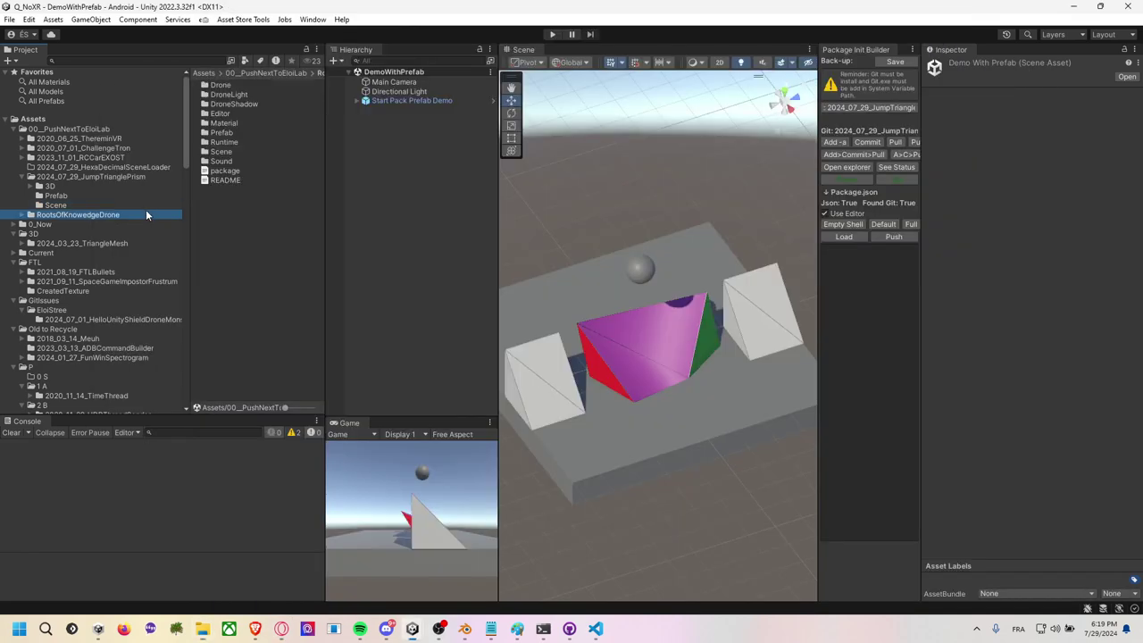
left_click(152, 203)
right_click(243, 180)
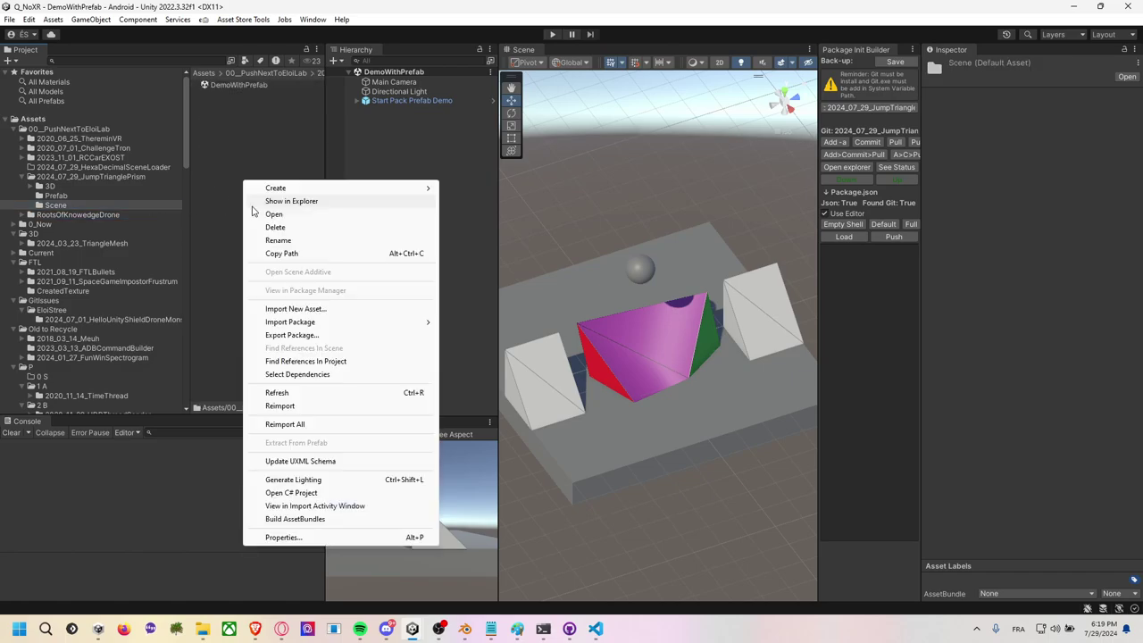
mouse_move(390, 189)
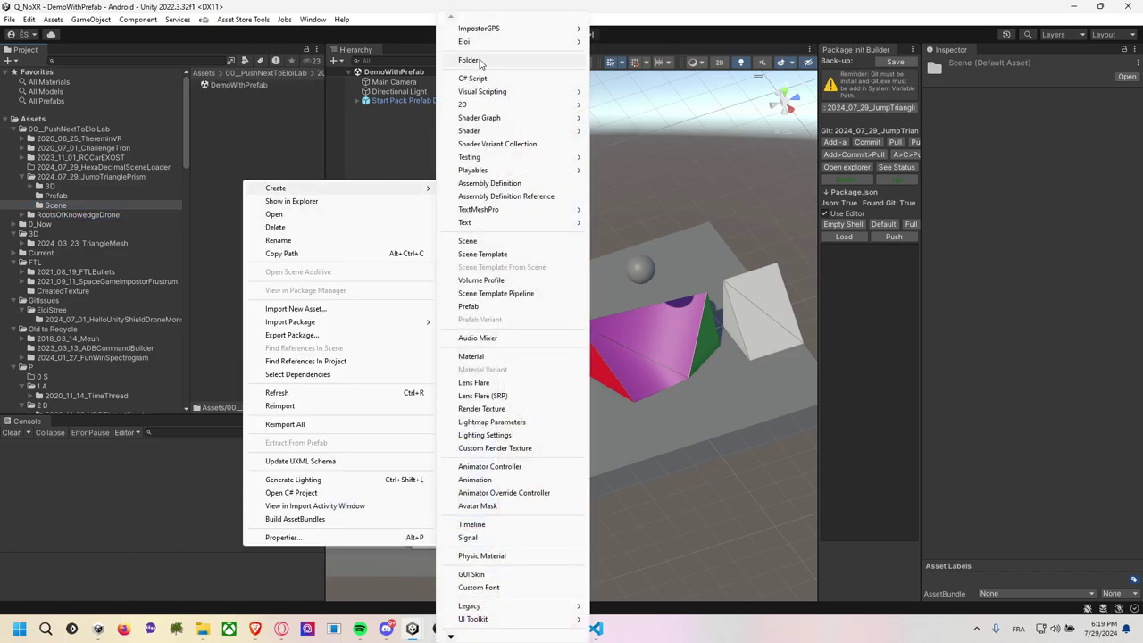
left_click(470, 60)
type("DemoWithPrefab")
key("Return")
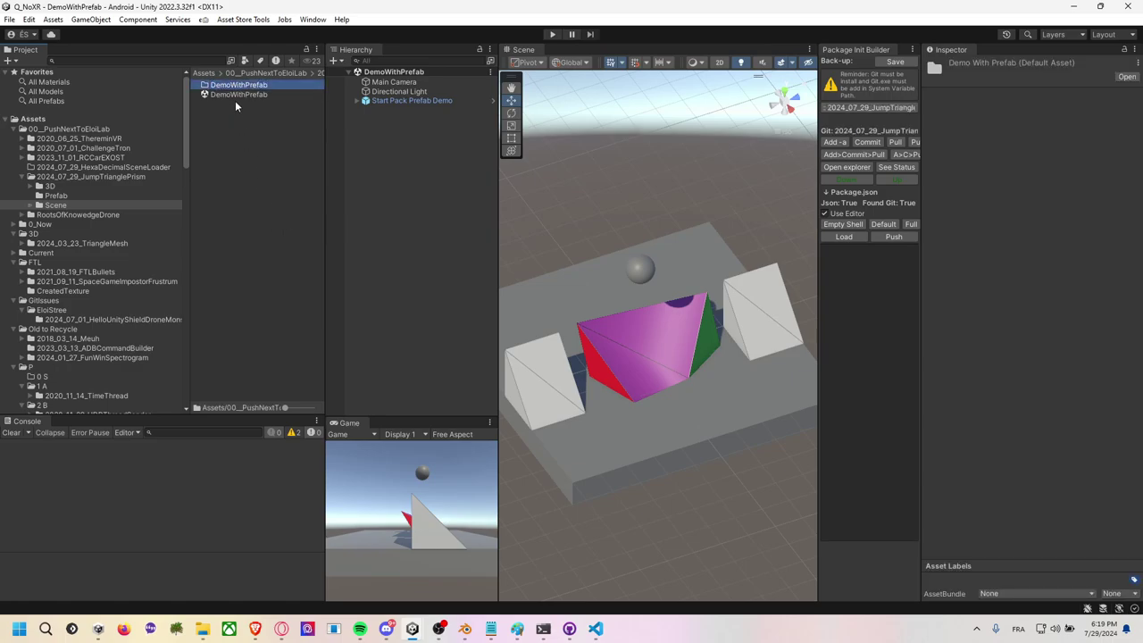
left_click_drag(235, 95, 263, 85)
double_click(262, 84)
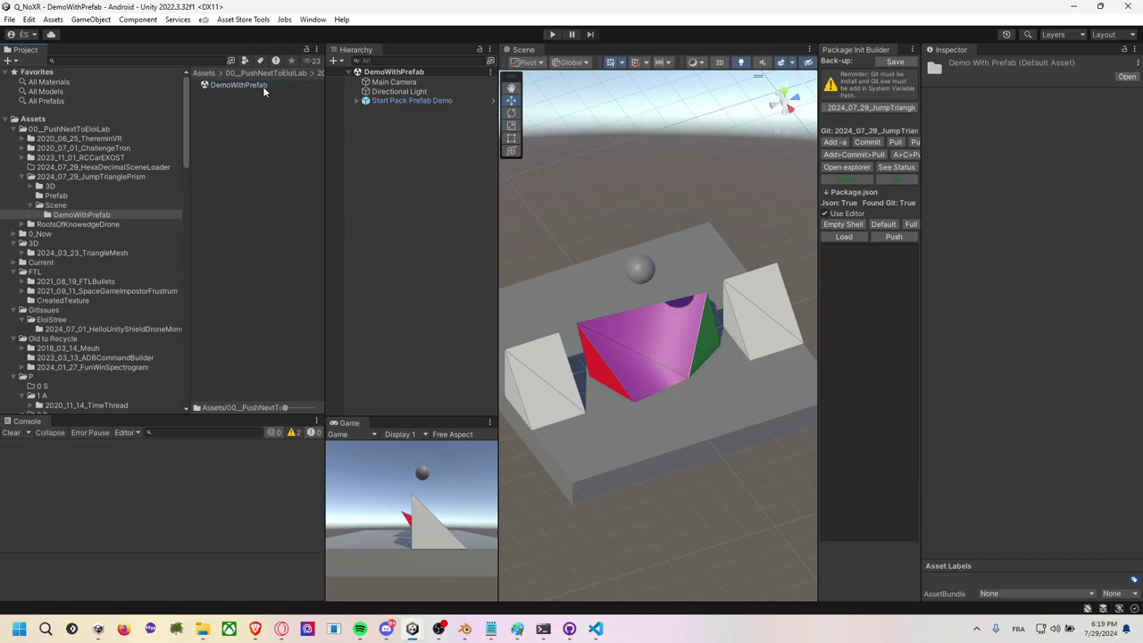
left_click(267, 170)
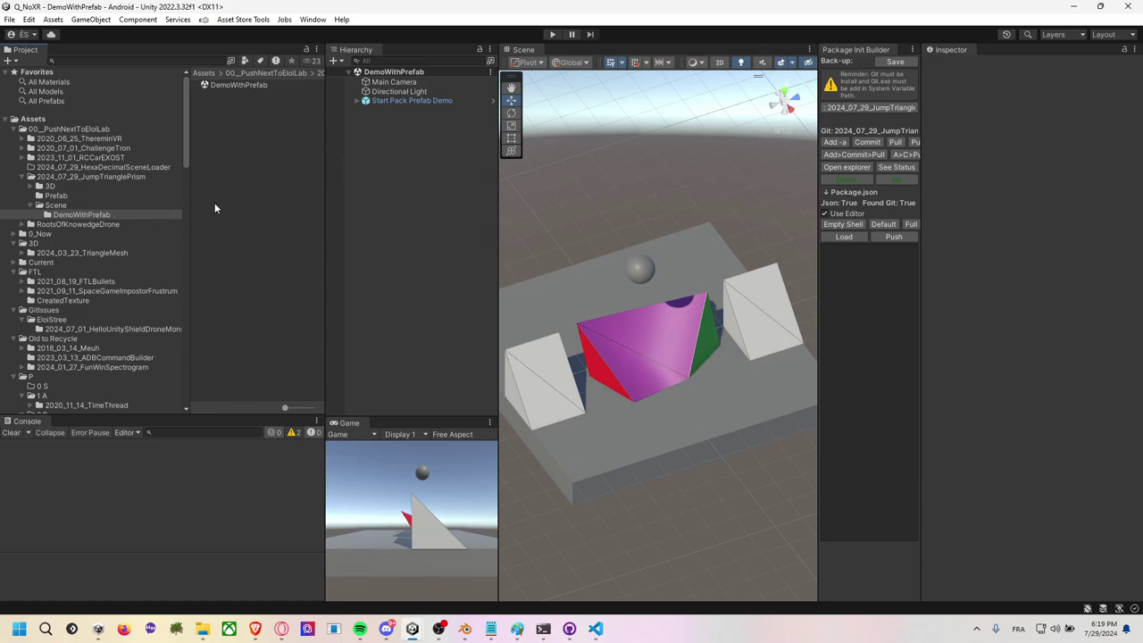
key("super+Tab")
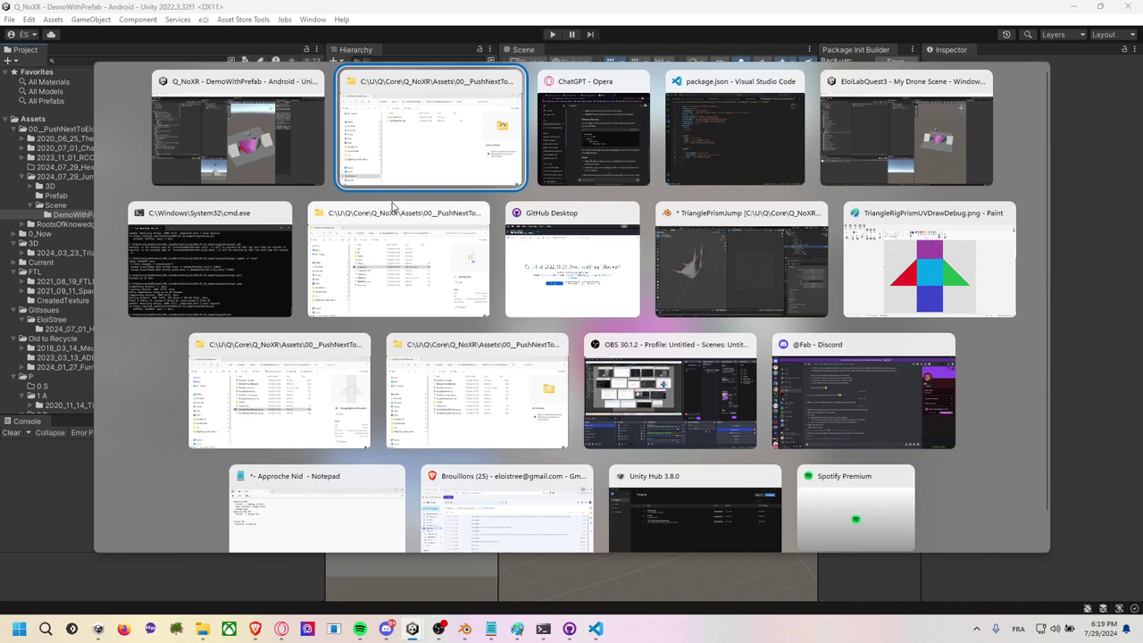
Stage, commit as 'save', pull, and push the moved scene files, retrying the mistyped push.
left_click(286, 257)
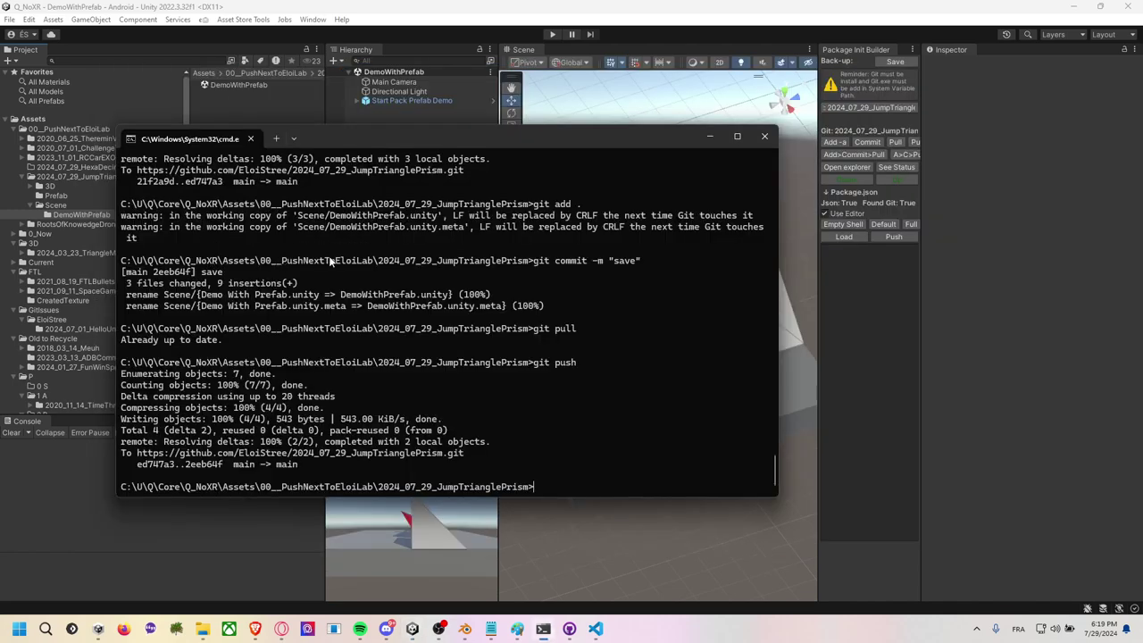
type("git add .")
key("Return")
type("git ")
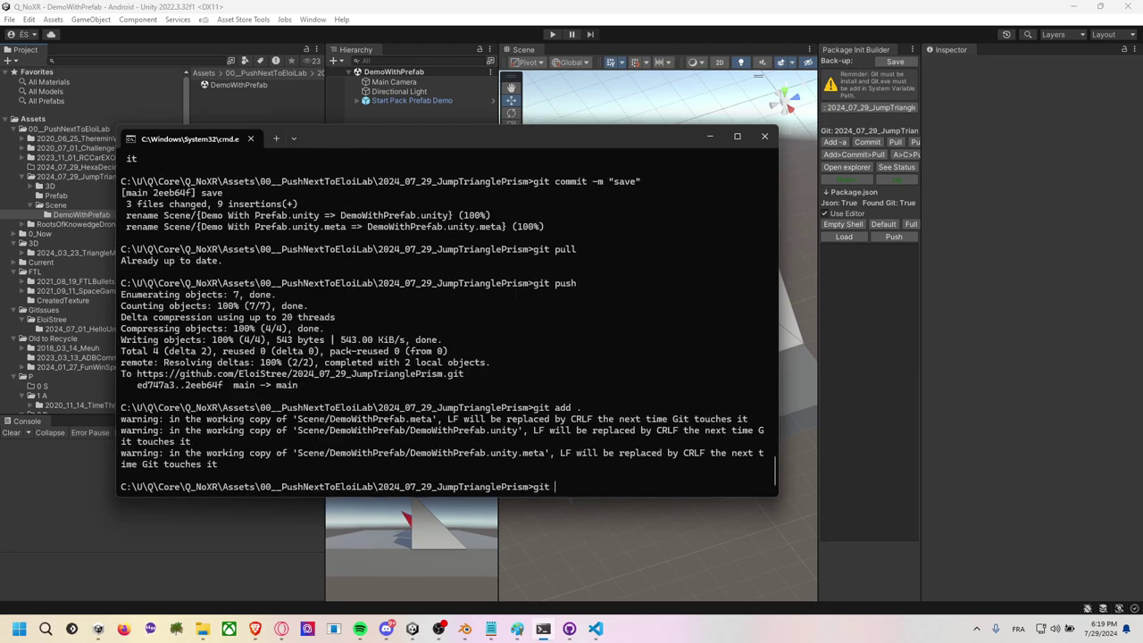
type("commit -m \"sa")
type("ve\"")
key("Return")
type("git pull")
key("Return")
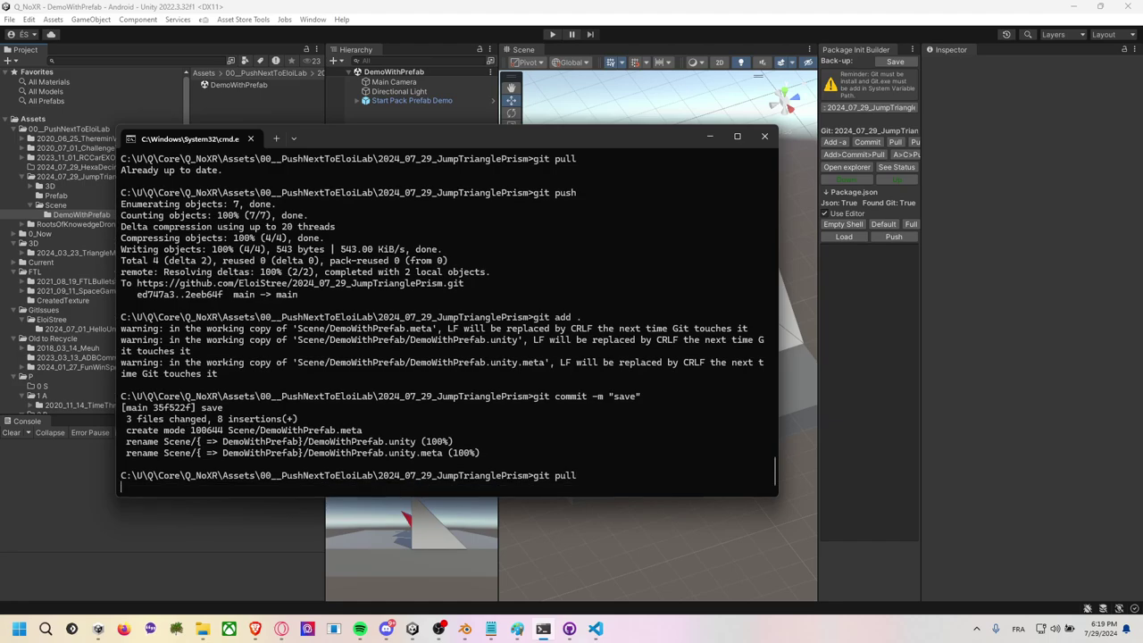
type("gti push")
key("Return")
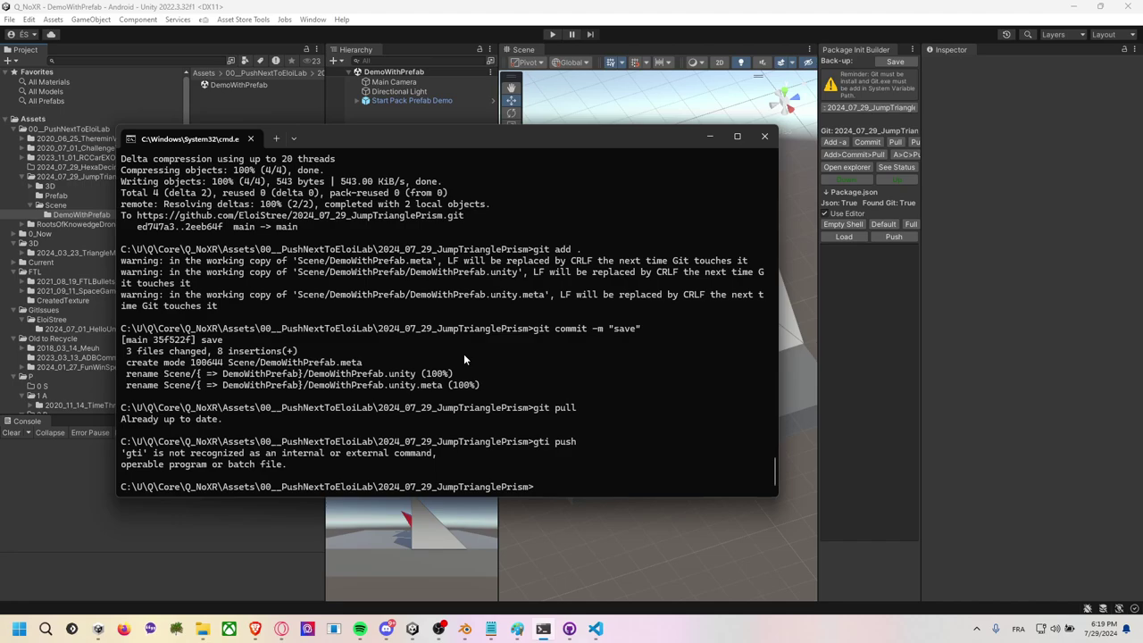
type("git push")
key("Return")
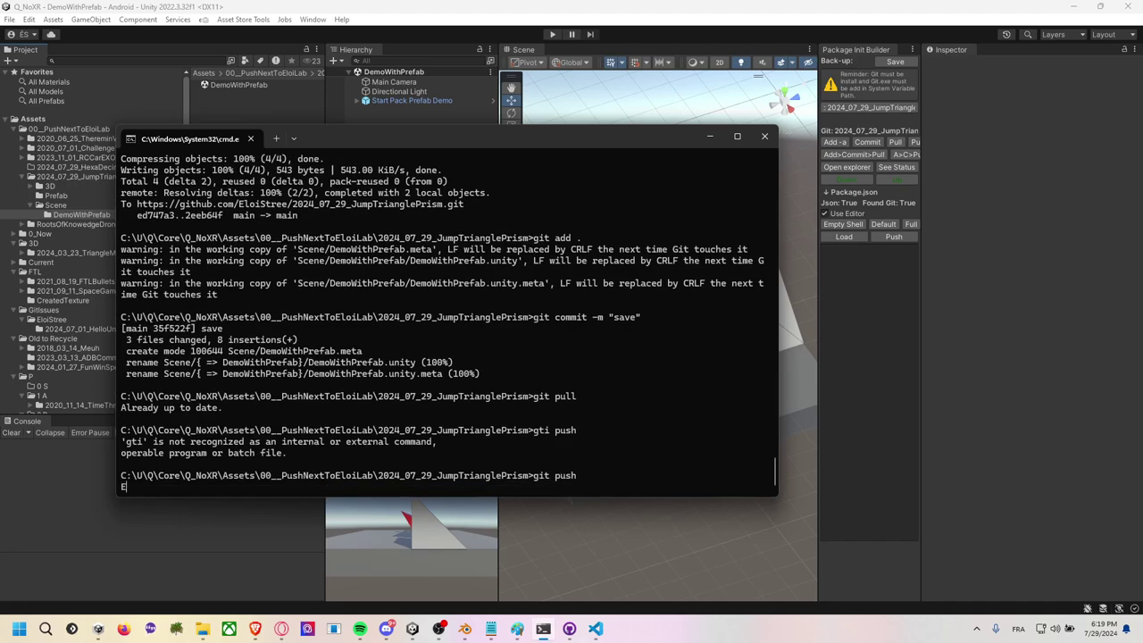
key("alt+Tab")
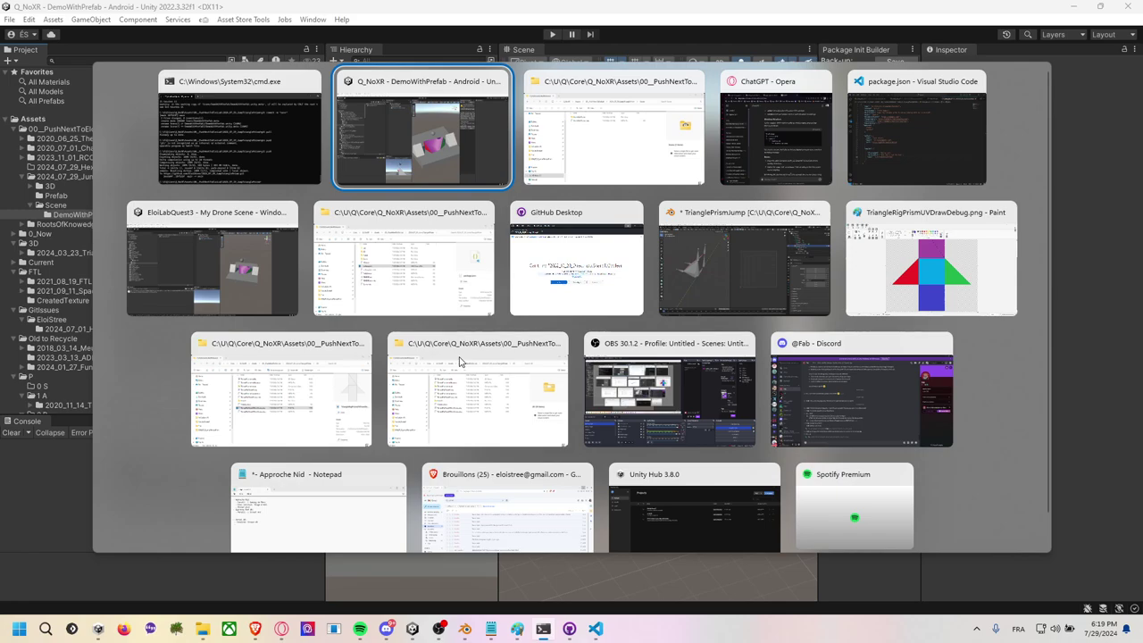
In EloiLabQuest3, update Prism Jumper to the latest pushed version in the Package Manager.
left_click(265, 257)
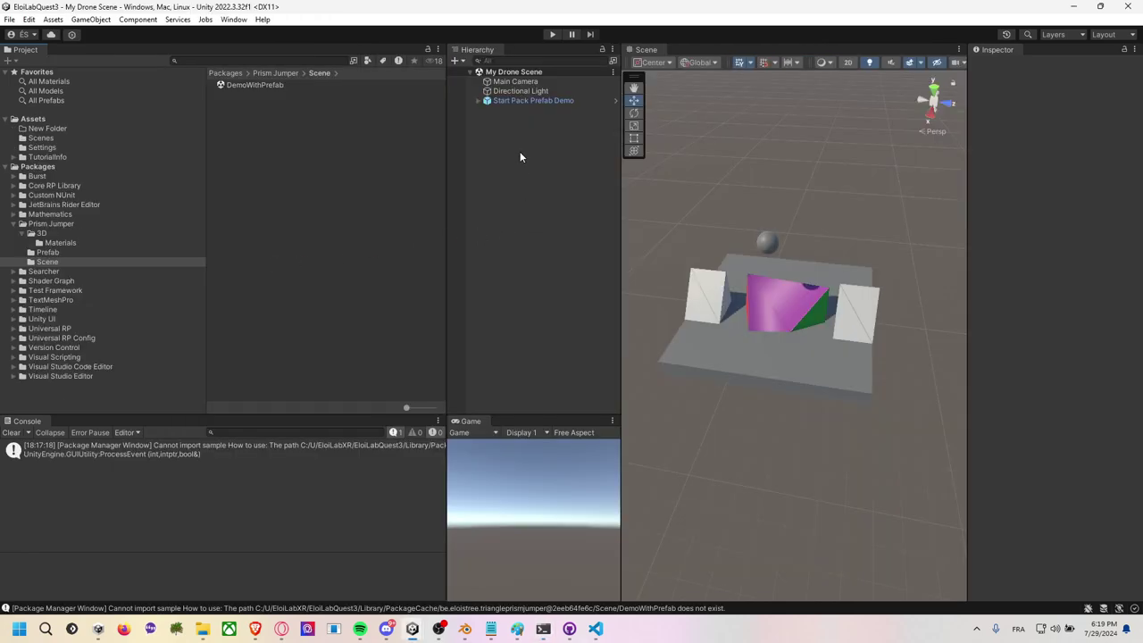
left_click(233, 19)
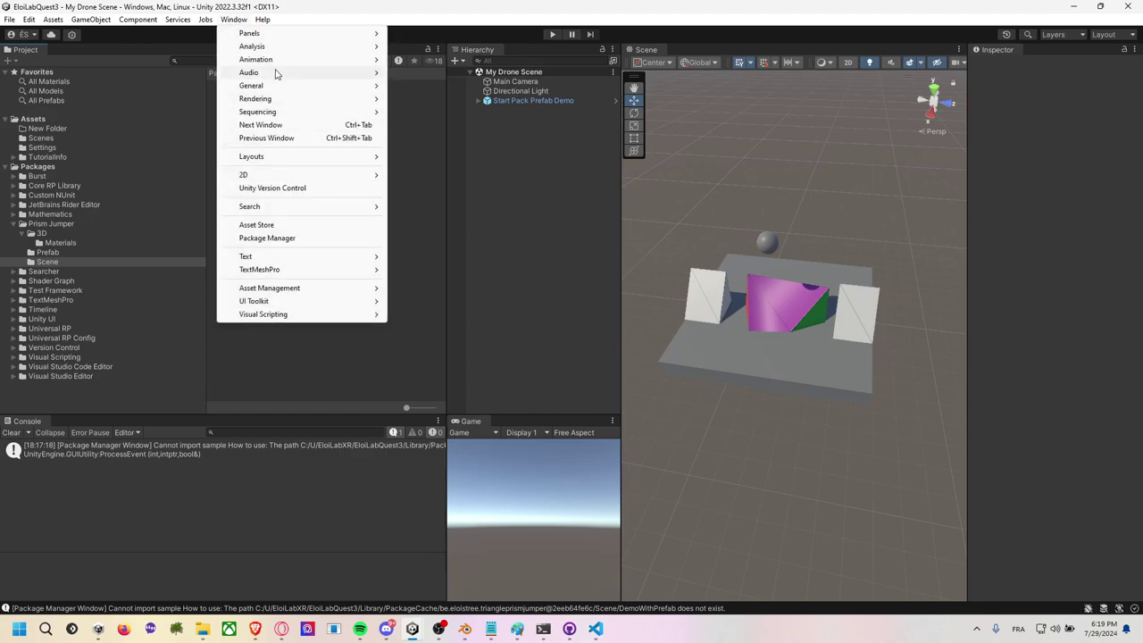
left_click(298, 240)
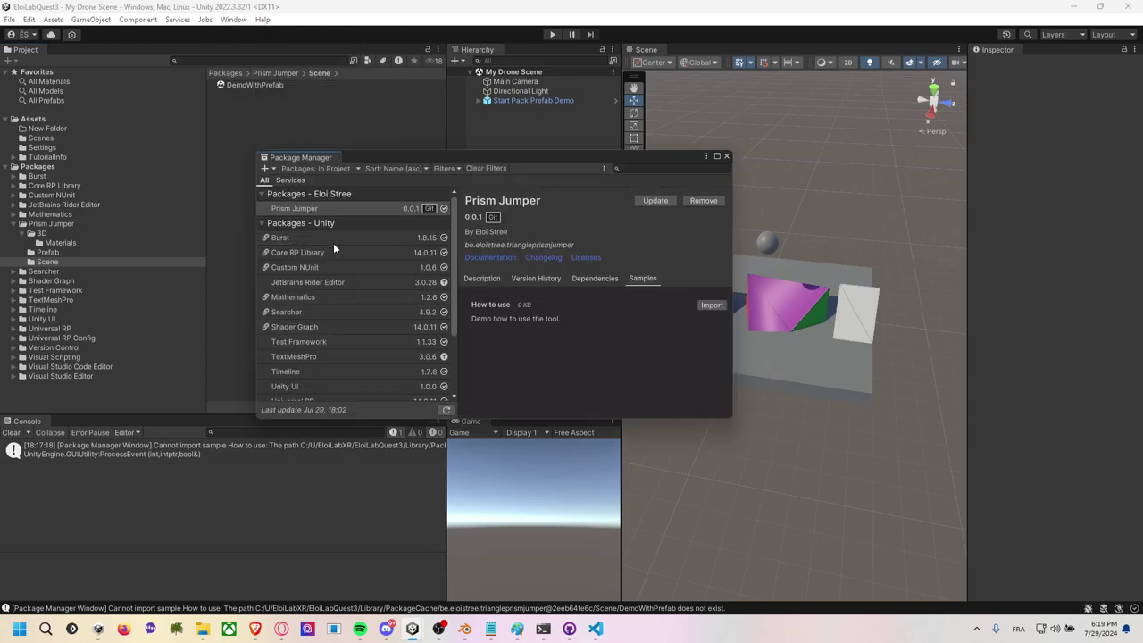
left_click(648, 202)
Reimport the How to use sample and read its path-does-not-exist console error.
left_click(22, 263)
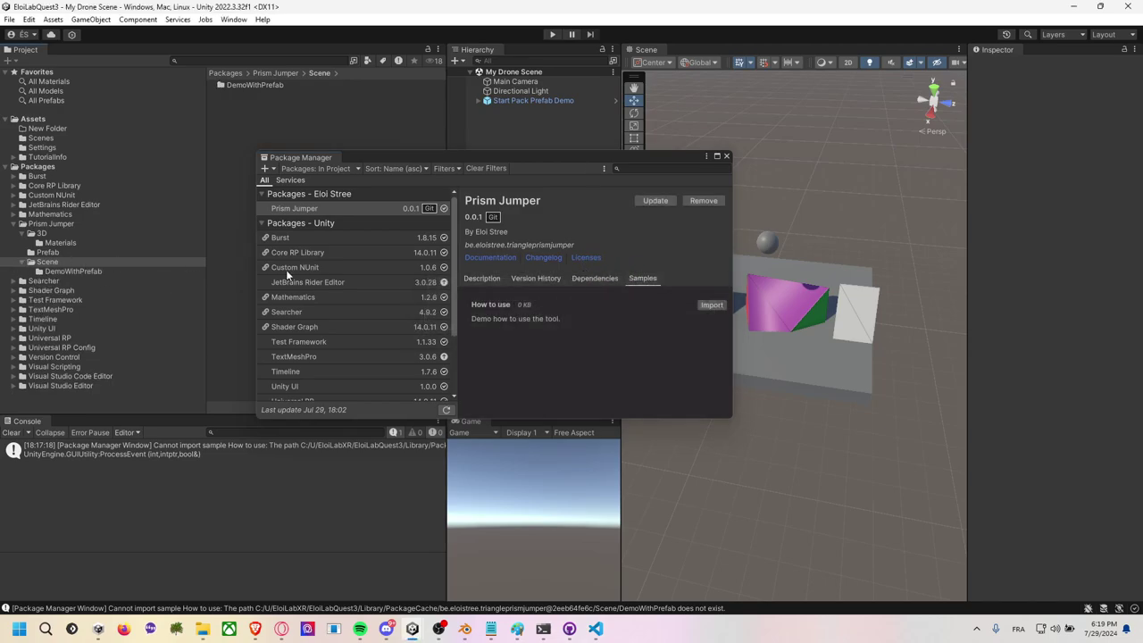
left_click(711, 304)
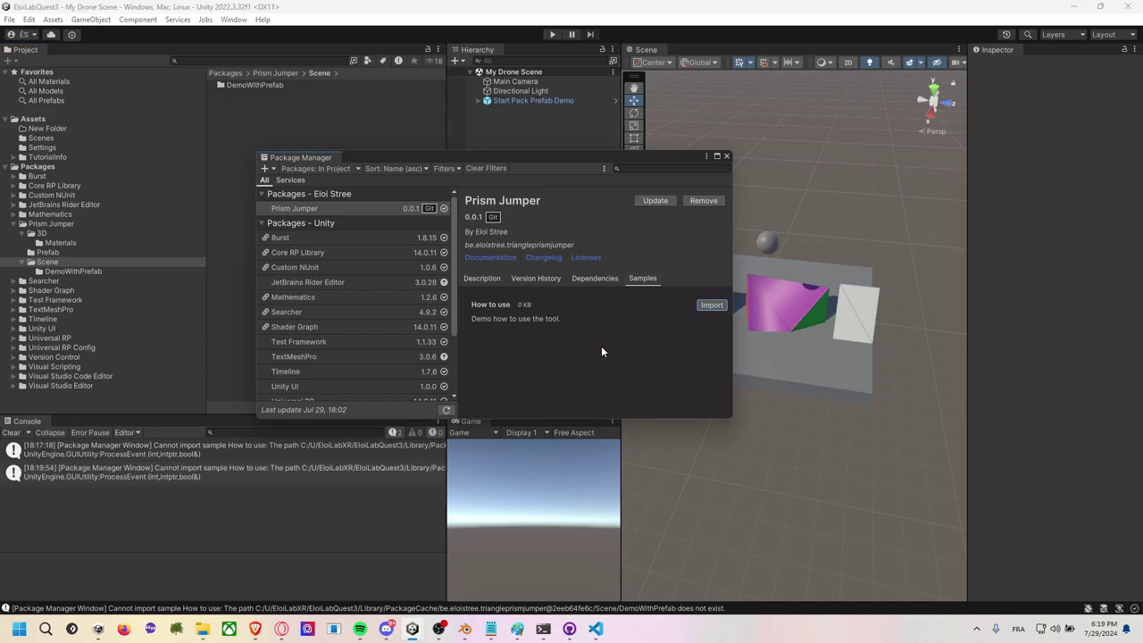
left_click(299, 479)
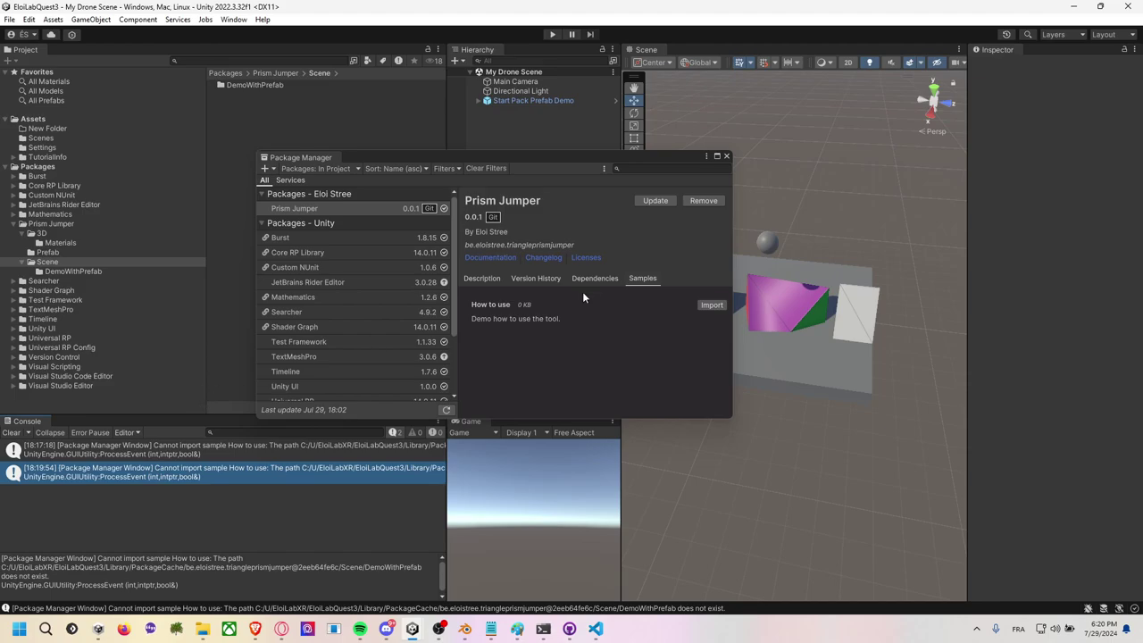
Read through ChatGPT's suggested samples entry and Samples~ folder layout.
key("alt+Tab")
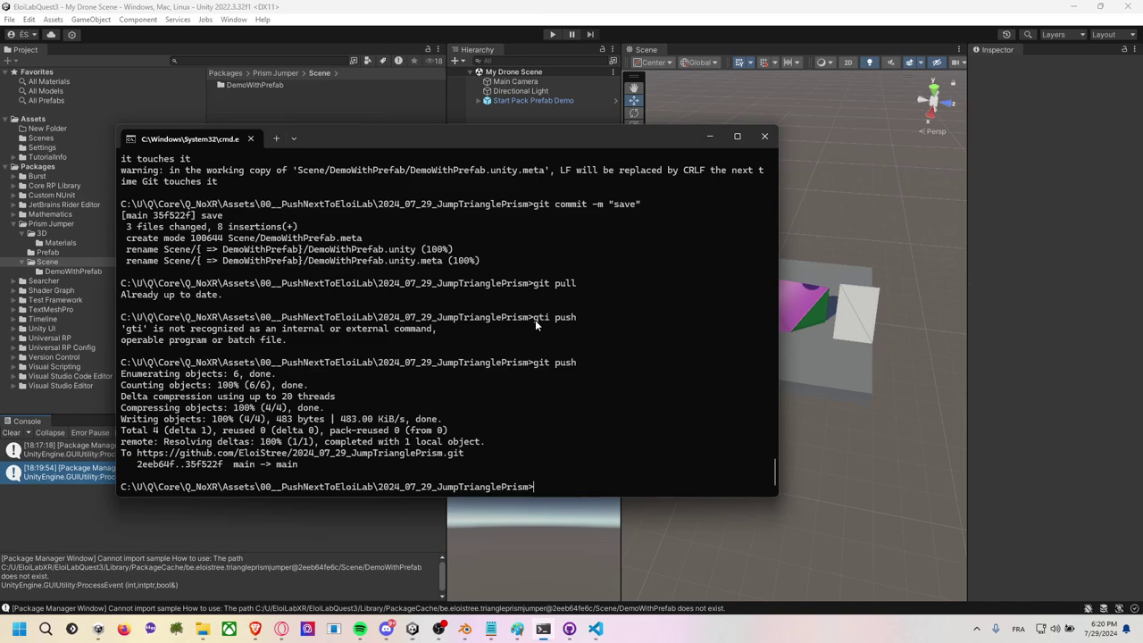
key("alt+Tab")
key("alt+Tab")
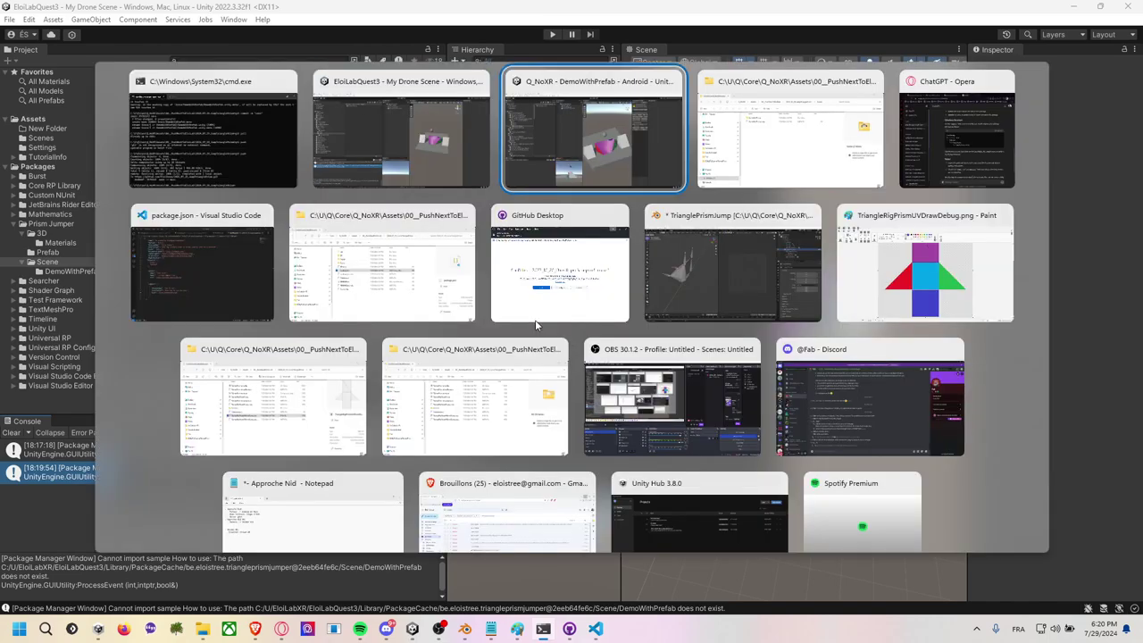
key("alt+Tab")
key("alt+Tab")
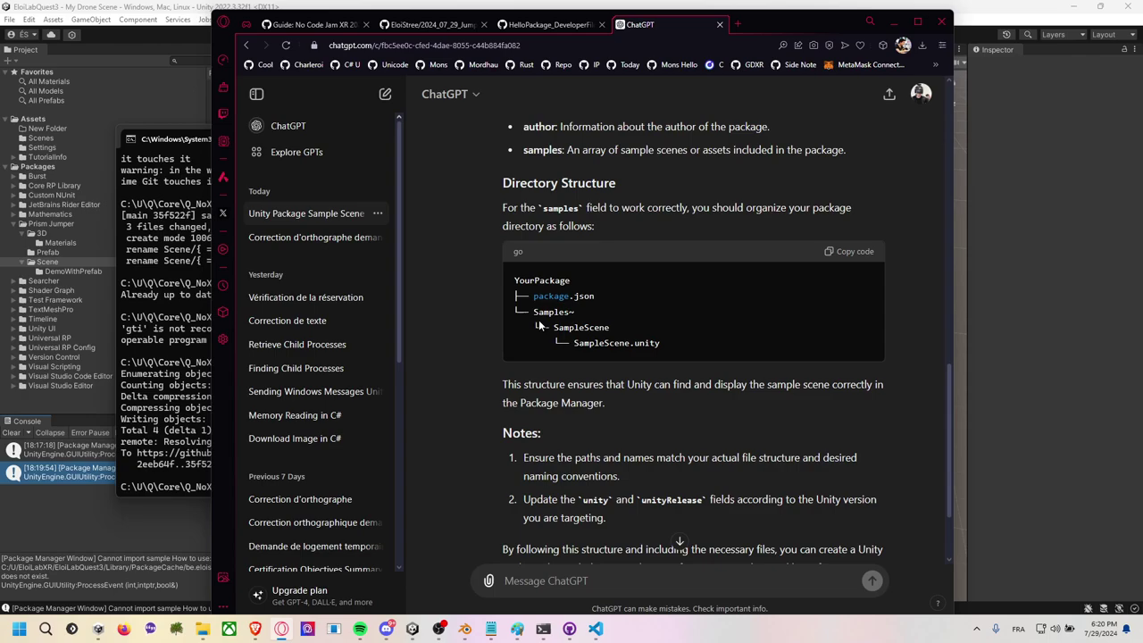
scroll(632, 344, "down", 3)
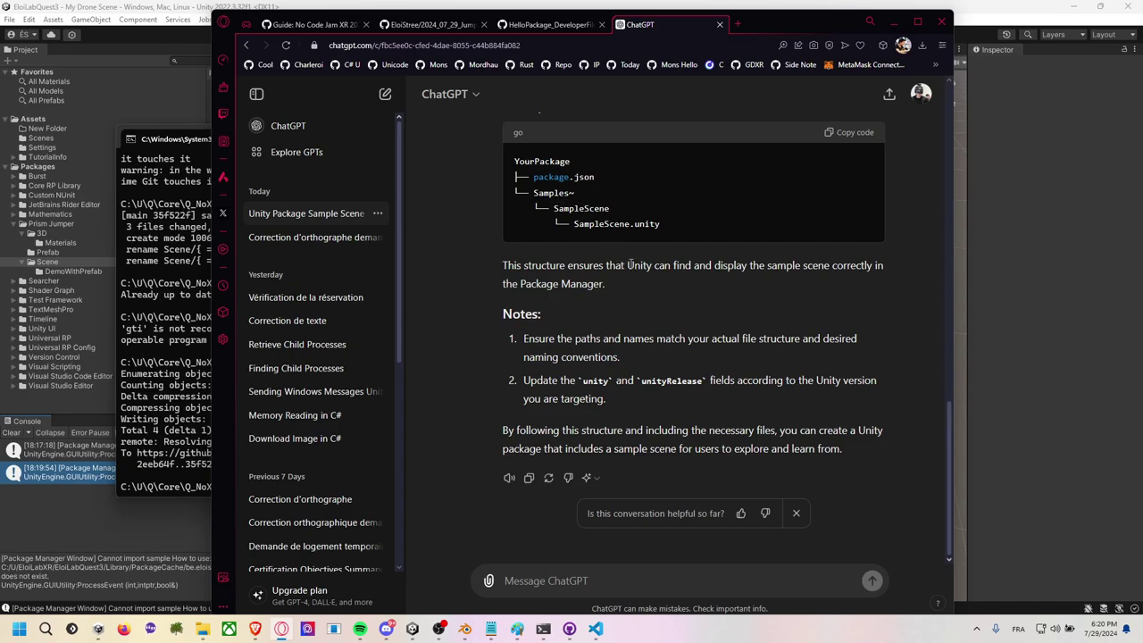
scroll(629, 264, "up", 1)
scroll(629, 261, "up", 2)
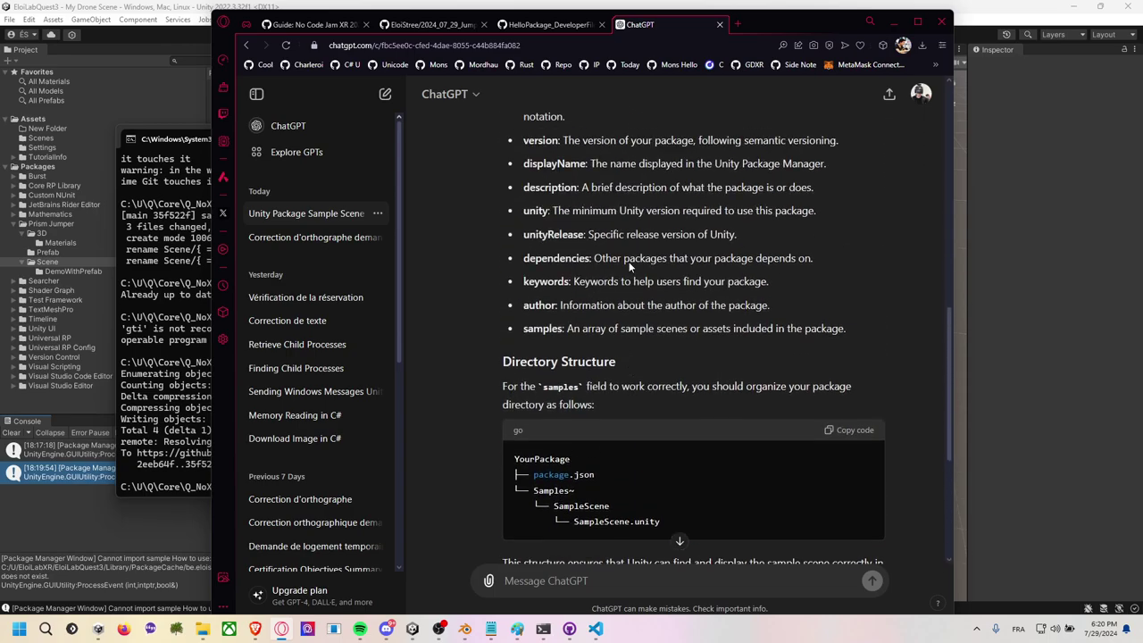
scroll(628, 261, "up", 3)
scroll(630, 278, "up", 2)
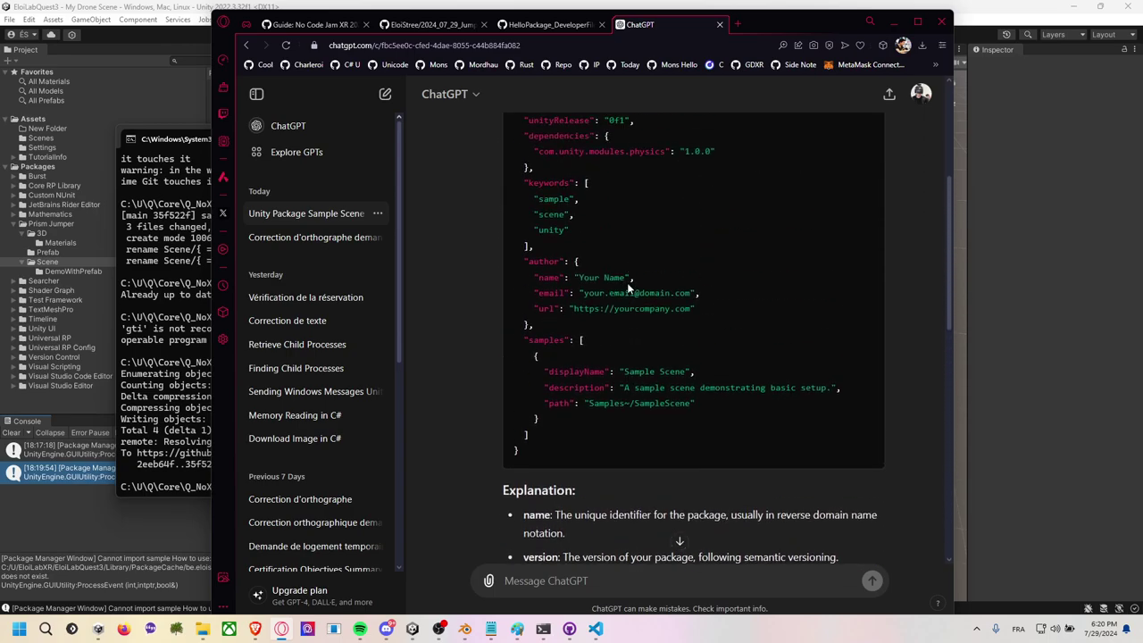
scroll(626, 284, "up", 1)
scroll(624, 293, "up", 1)
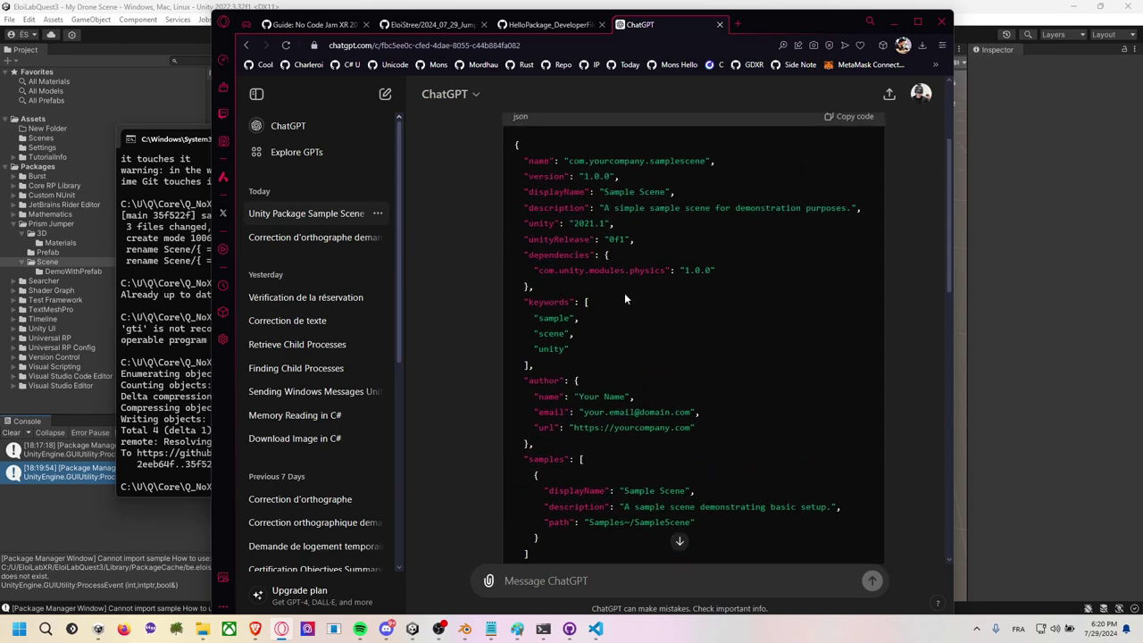
scroll(624, 294, "down", 1)
scroll(629, 301, "down", 1)
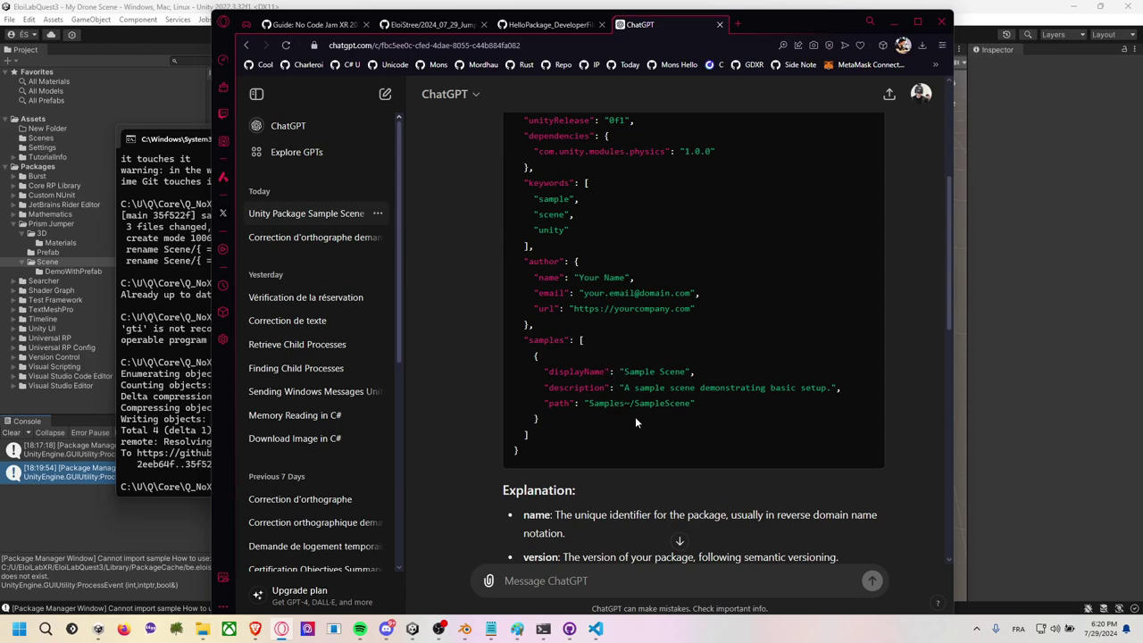
scroll(636, 416, "down", 1)
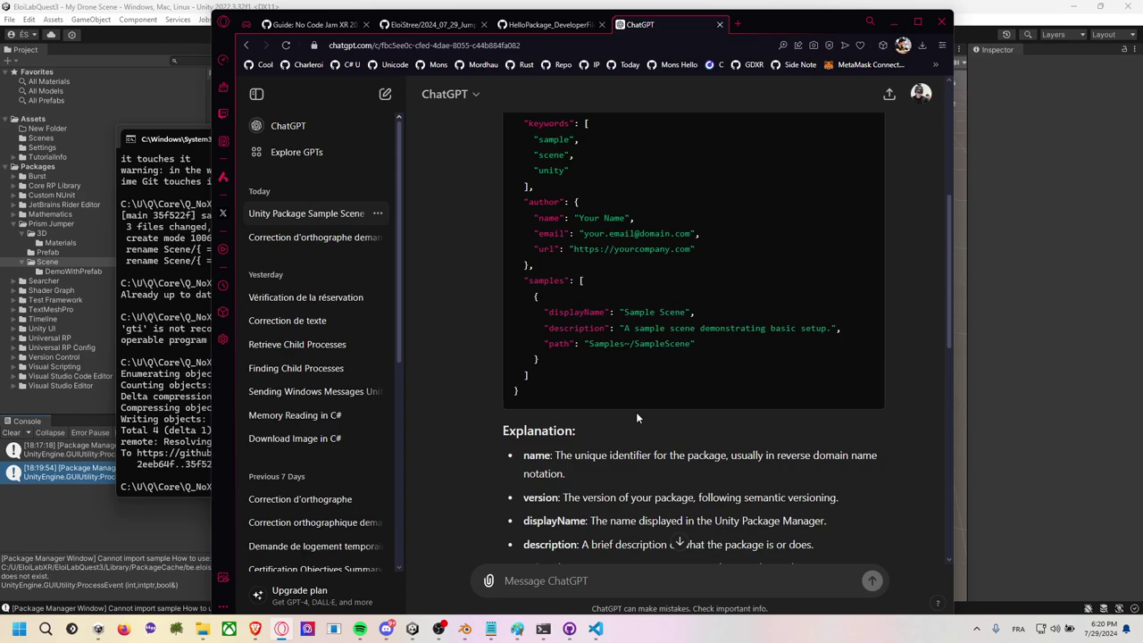
scroll(628, 401, "down", 1)
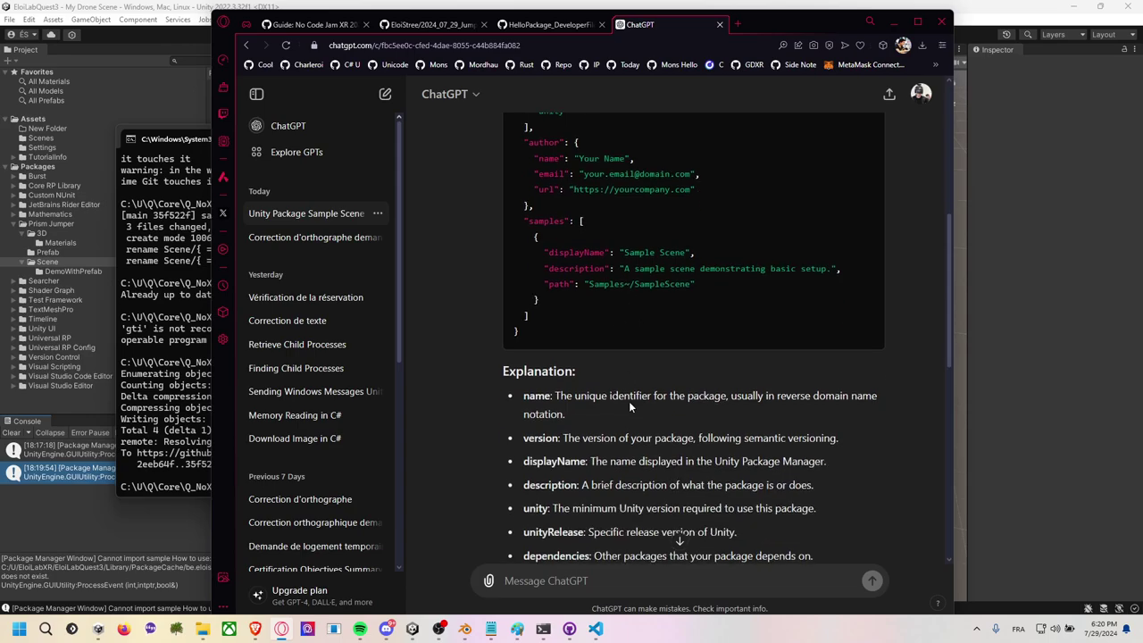
scroll(629, 401, "down", 1)
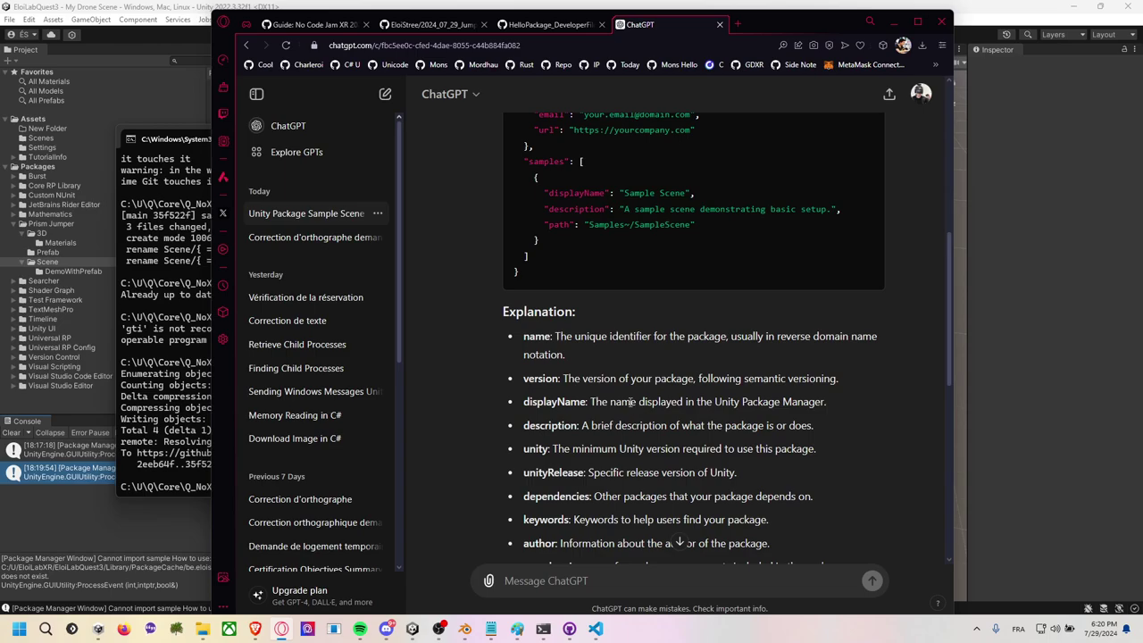
scroll(600, 340, "down", 4)
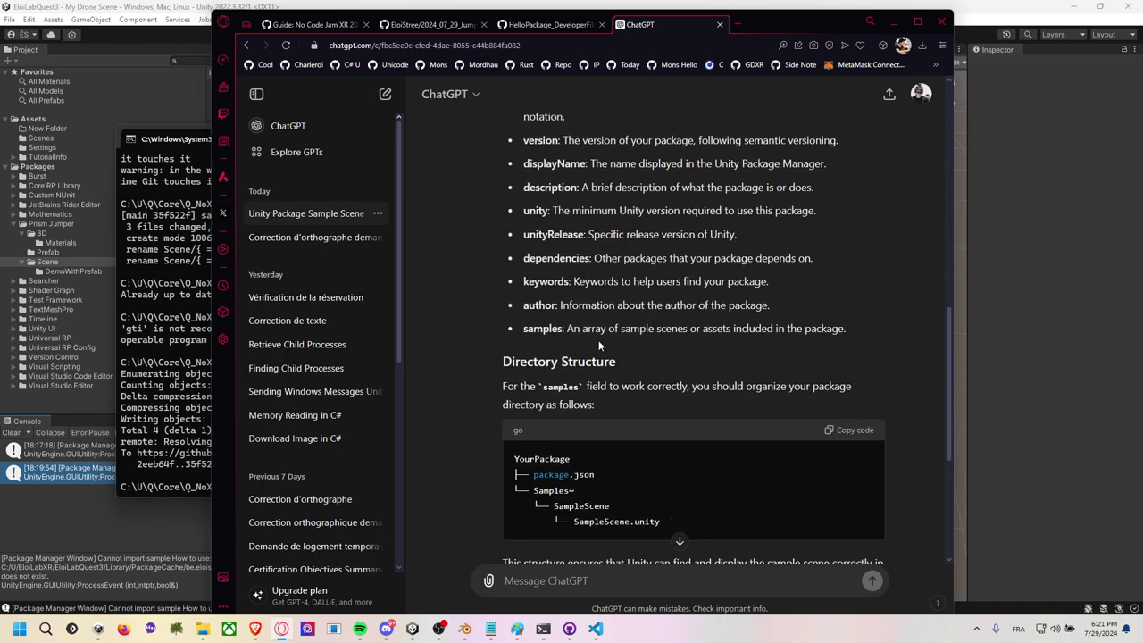
scroll(599, 341, "down", 3)
scroll(599, 341, "down", 2)
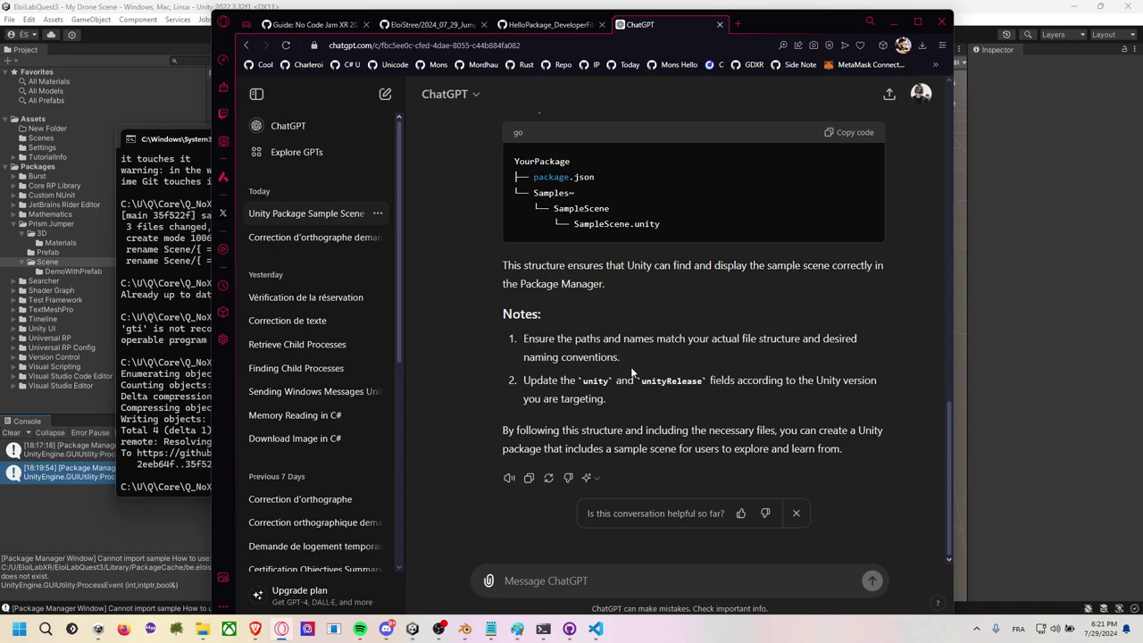
Select SampleScene.unity in the answer, then close the command prompt window.
mouse_move(659, 227)
left_mouse_down()
mouse_move(575, 225)
mouse_move(660, 226)
left_mouse_up()
left_click(574, 225)
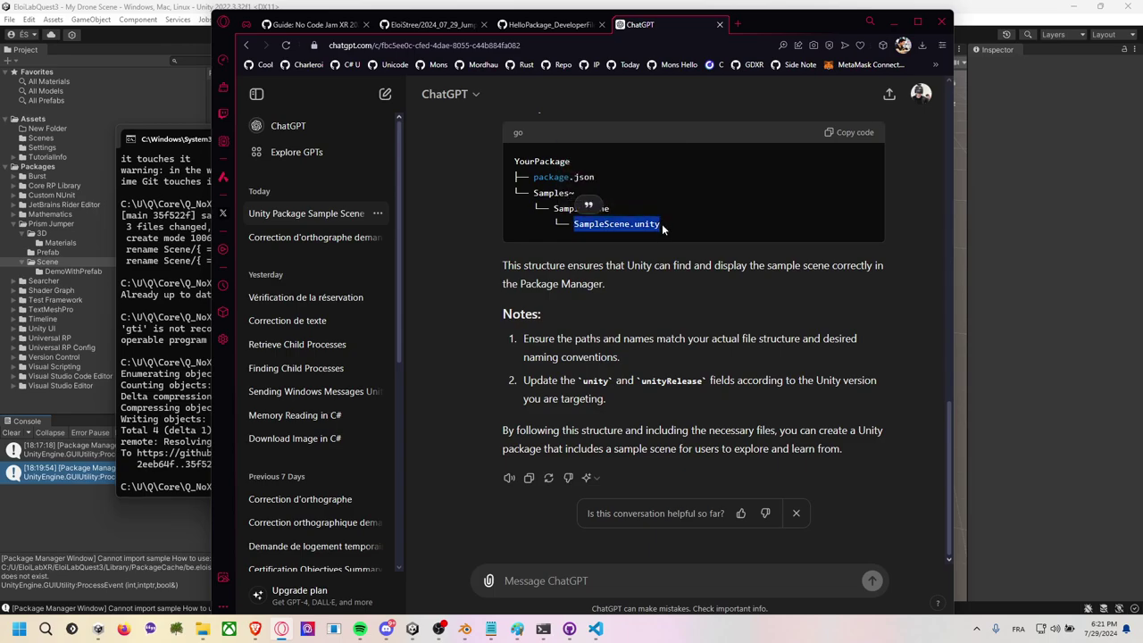
scroll(640, 319, "up", 1)
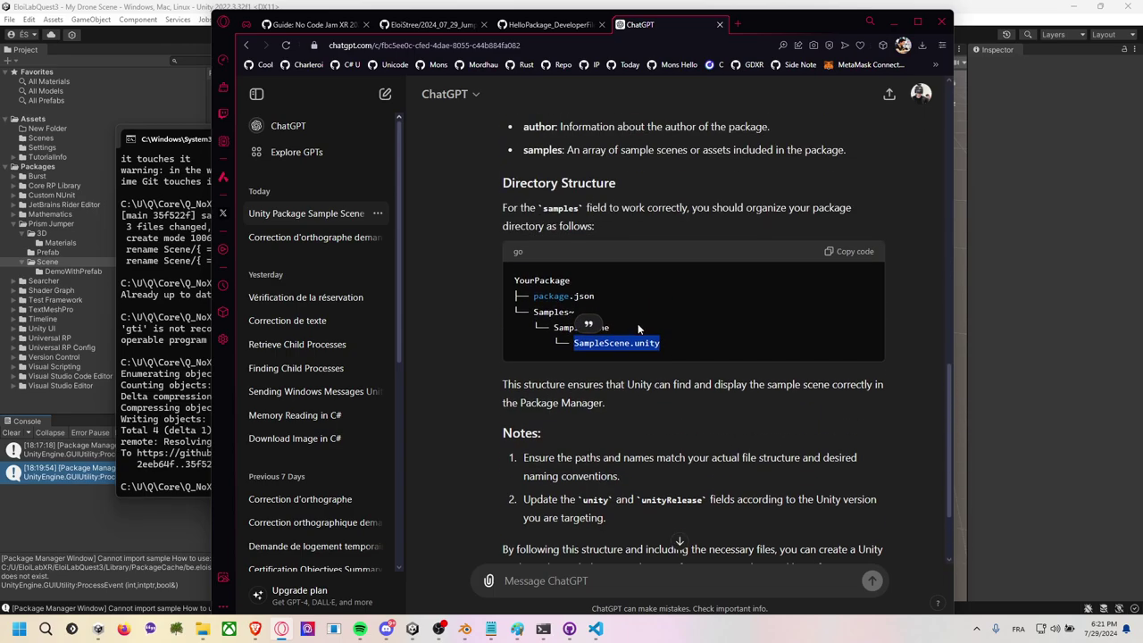
key("alt+Tab")
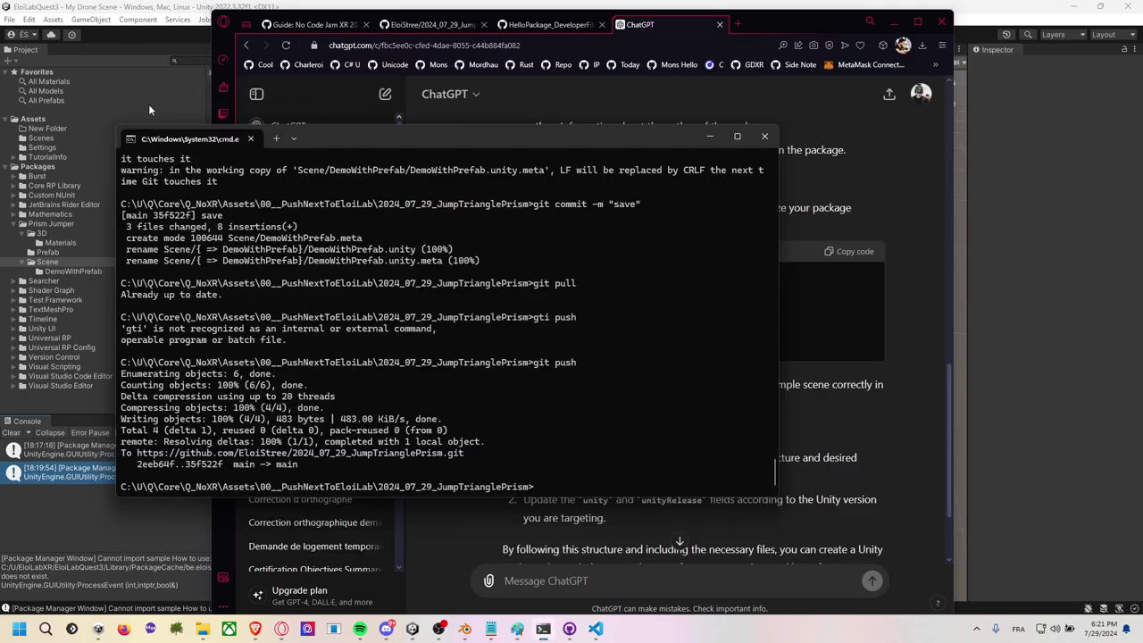
left_click(765, 138)
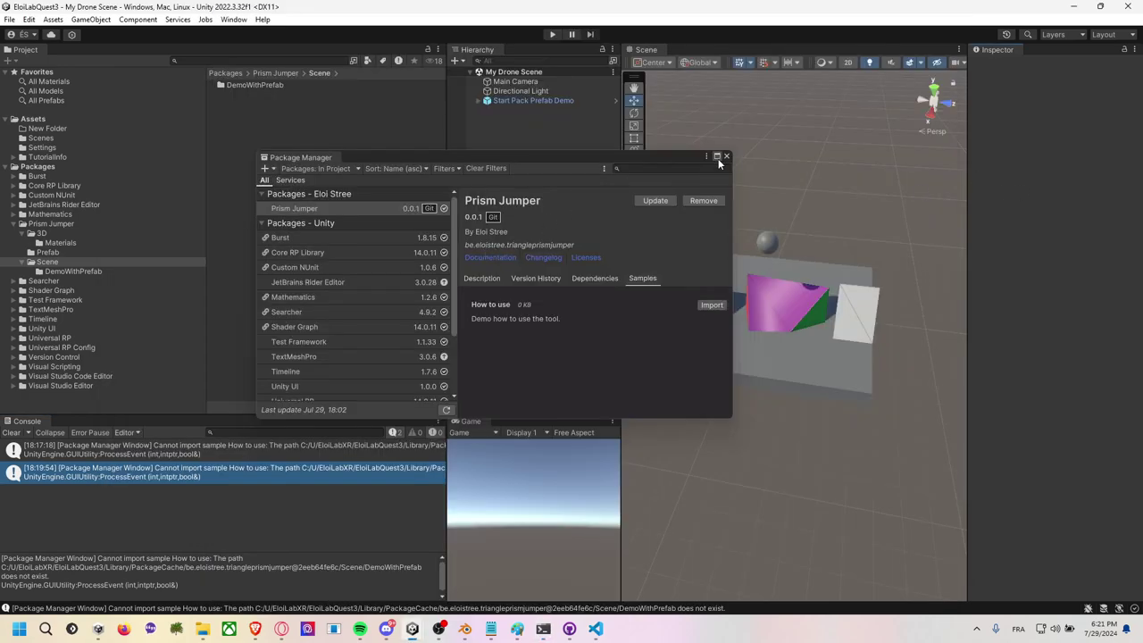
Close the Package Manager and check the DemoWithPrefab folder's options in EloiLabQuest3.
left_click(725, 156)
left_click(81, 271)
right_click(81, 271)
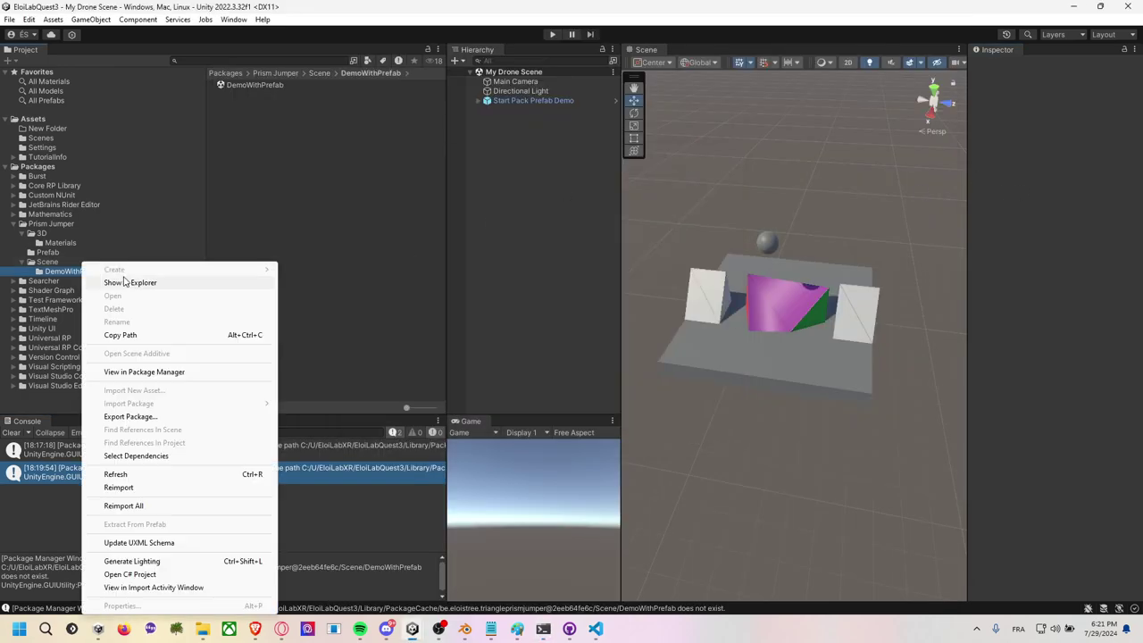
left_click(137, 284)
In Q_NoXR, locate DemoWithPrefab.unity in Explorer, then open the 2024_07_29_JumpTrianglePrism folder.
key("alt+Tab")
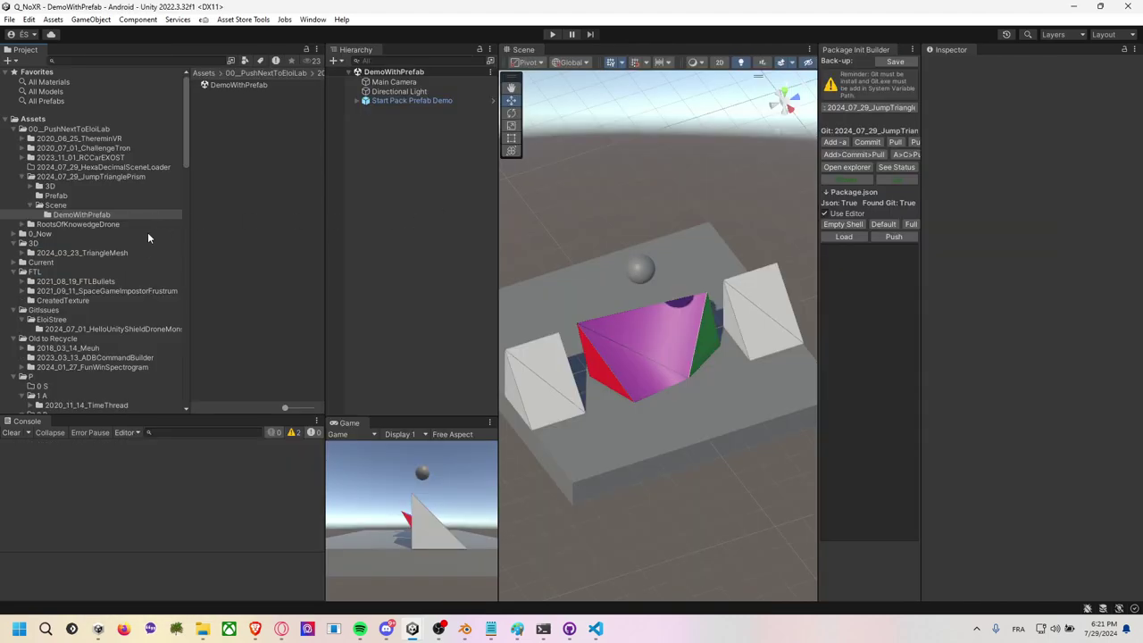
right_click(96, 217)
left_click(117, 231)
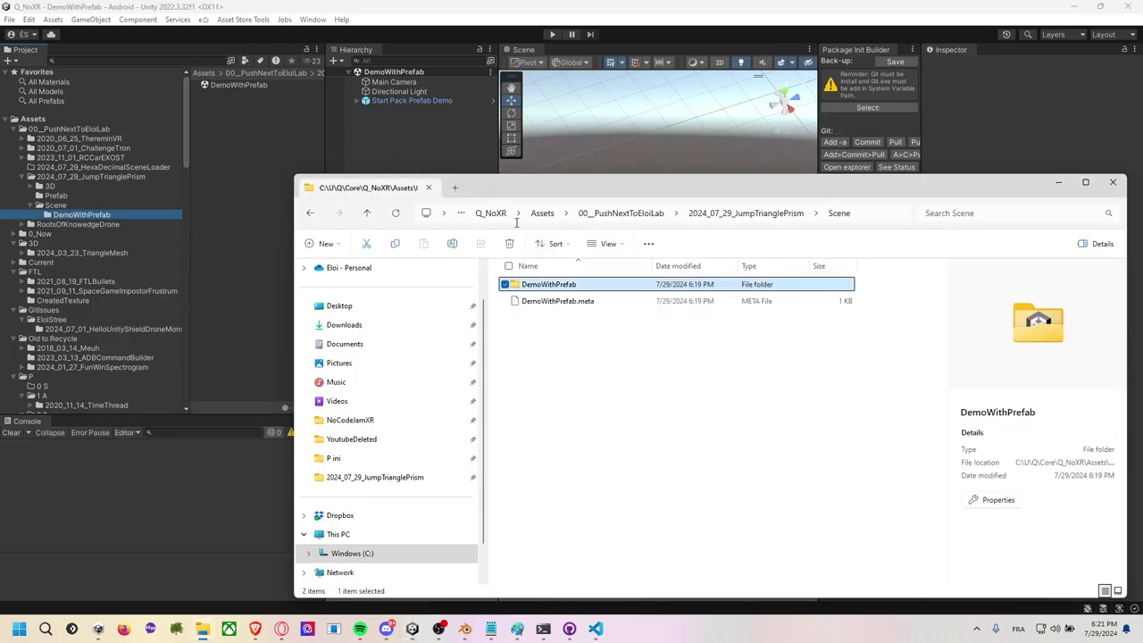
double_click(568, 286)
left_click(593, 287)
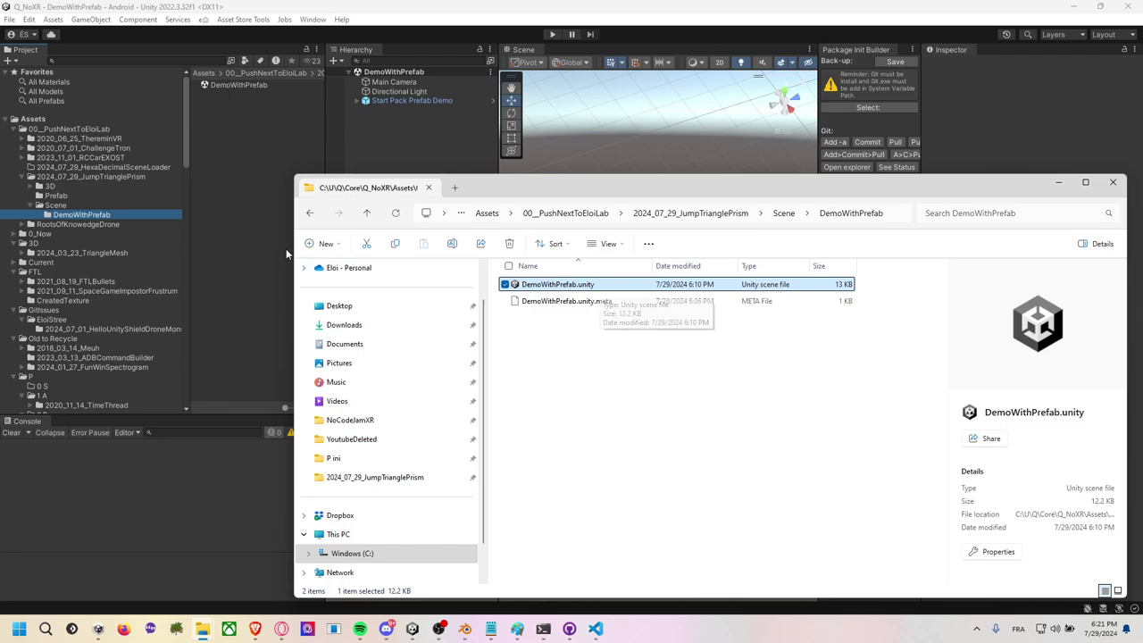
left_click(224, 232)
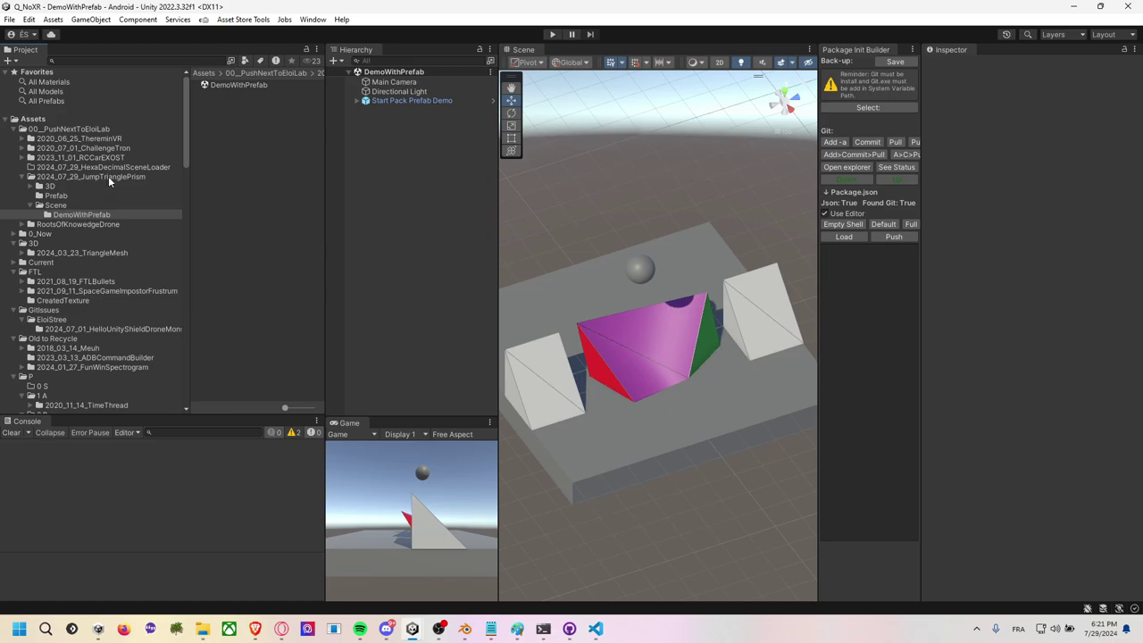
left_click(108, 176)
Open package.json in VS Code and check the DemoWithPrefab.unity file name in Explorer.
left_click(229, 116)
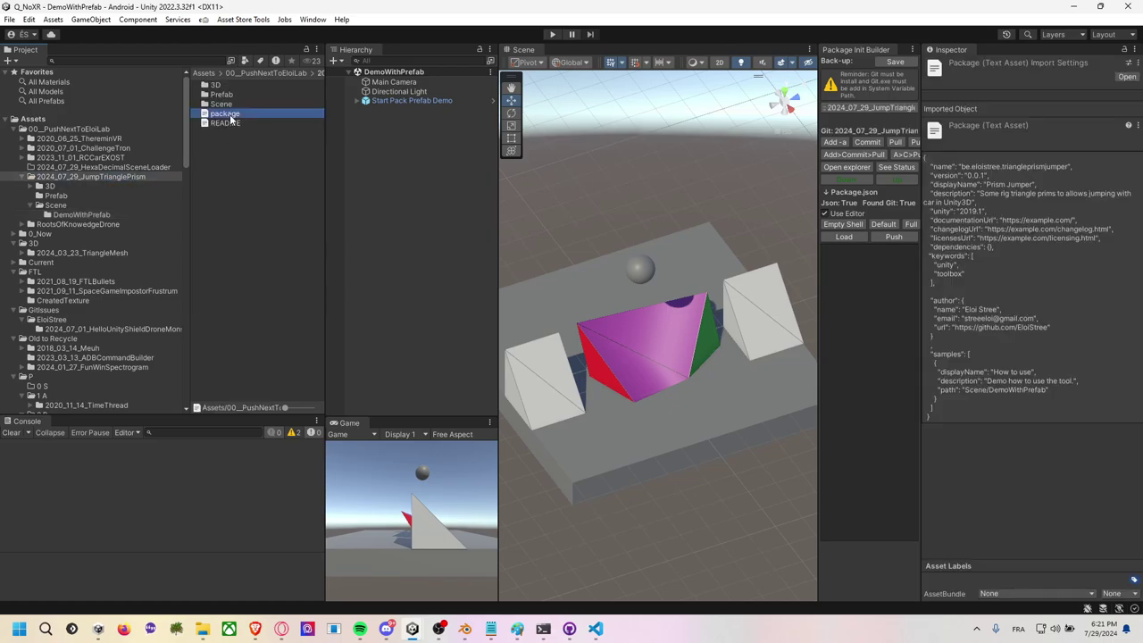
double_click(230, 119)
double_click(480, 418)
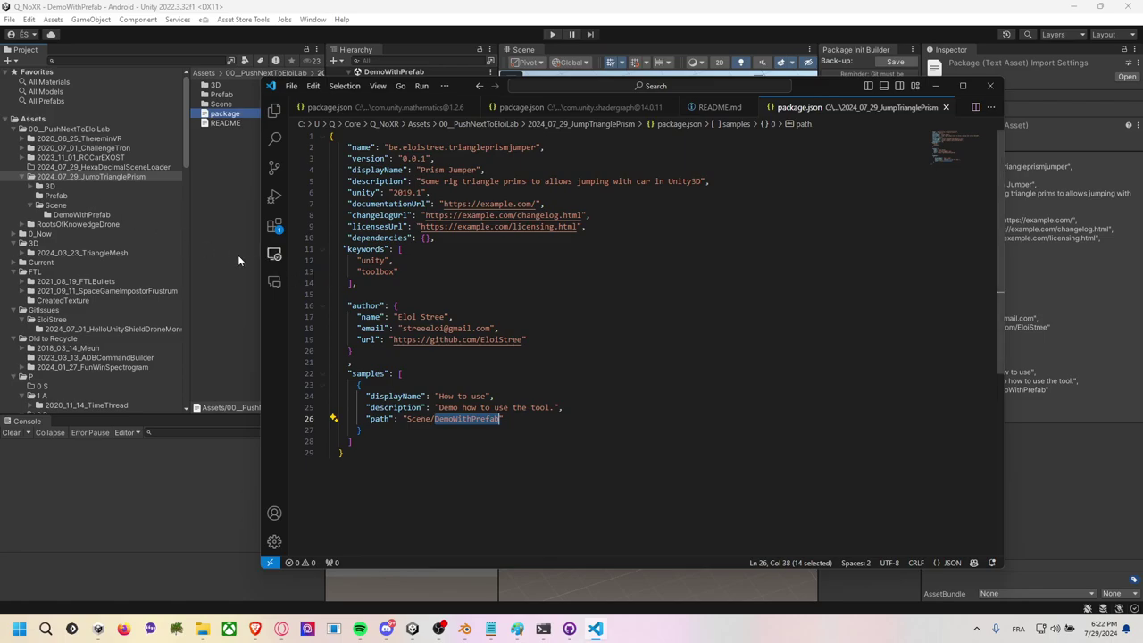
left_click(96, 217)
right_click(96, 221)
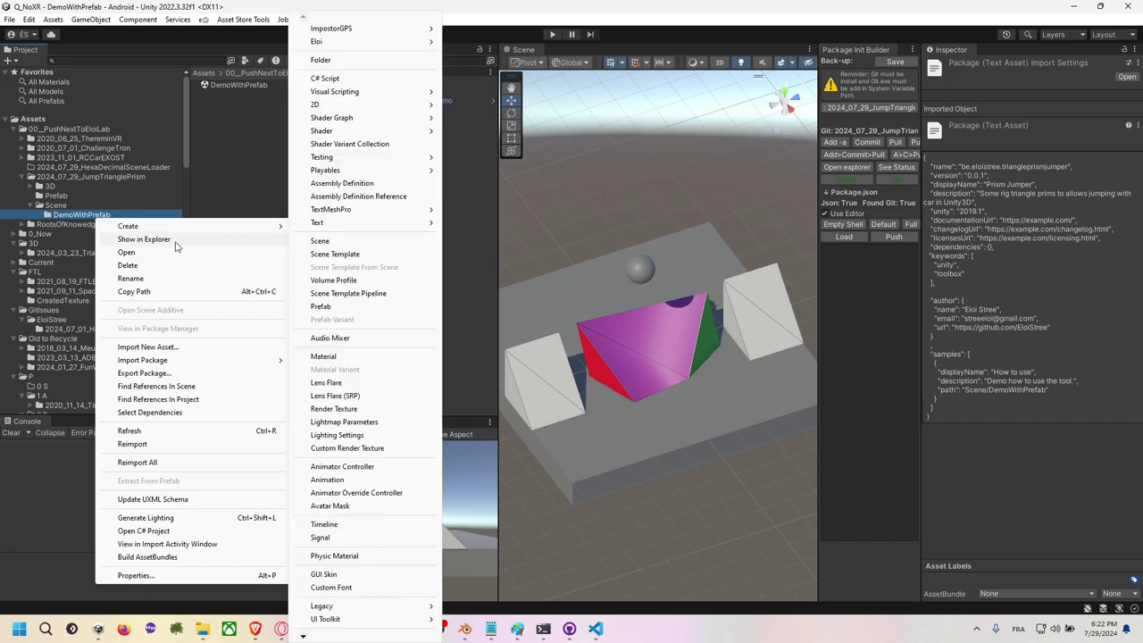
left_click(156, 238)
double_click(332, 159)
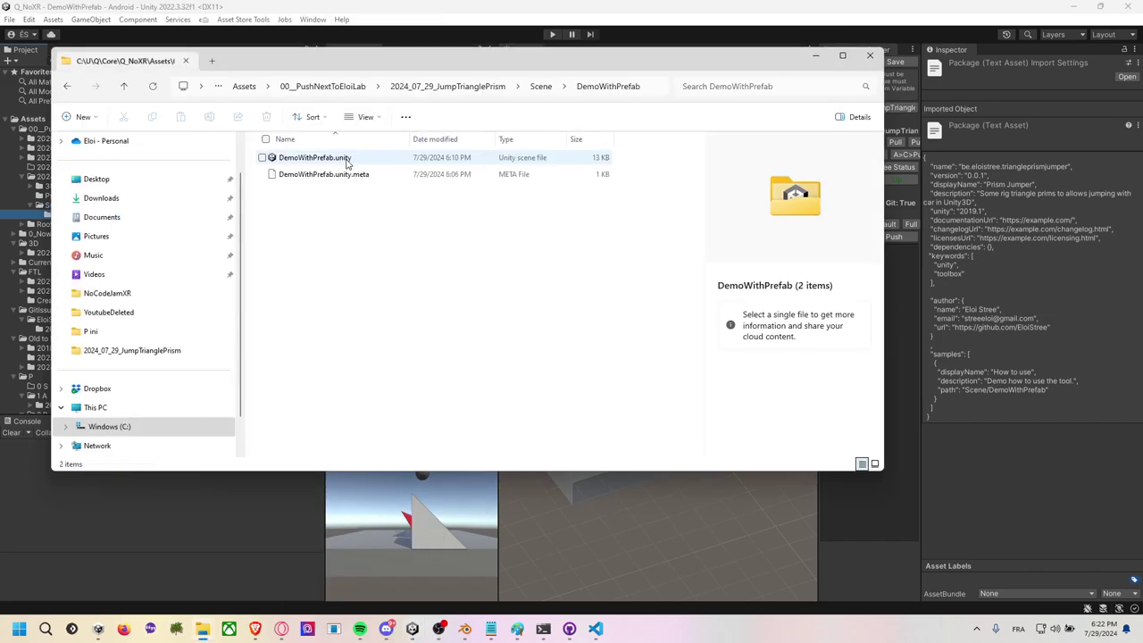
left_click(339, 161)
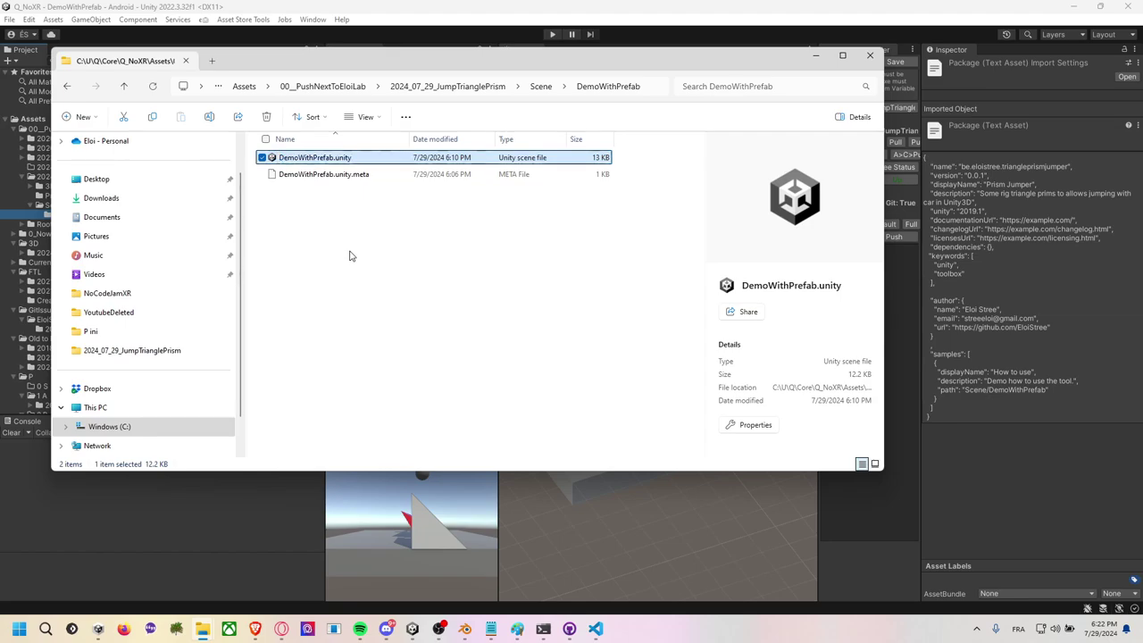
key("alt+Tab")
key("alt+Tab")
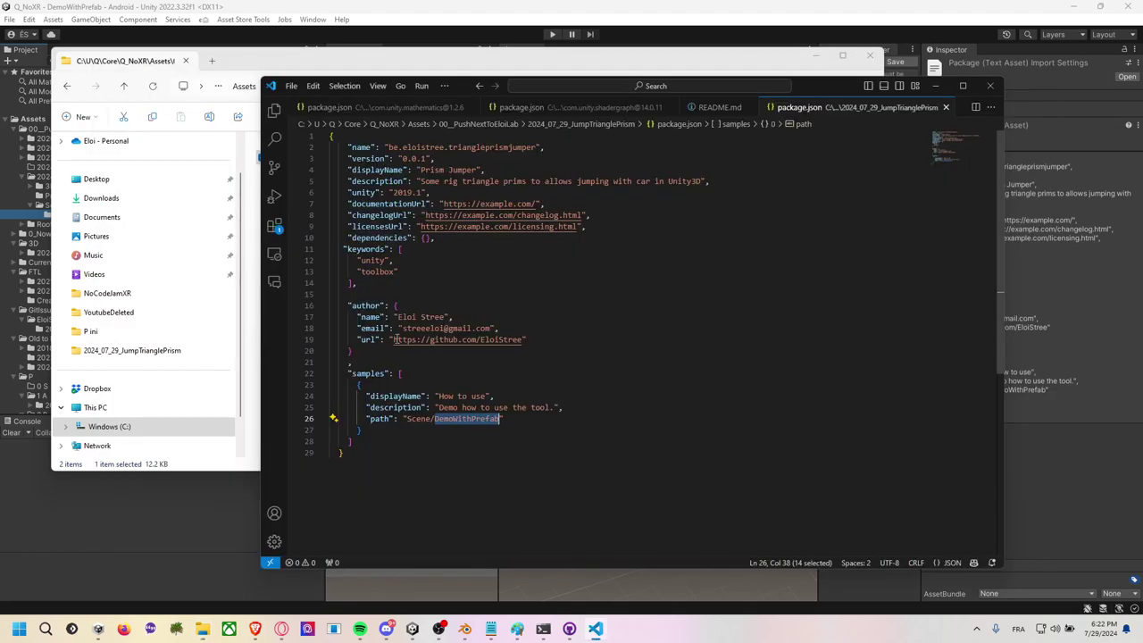
Extend the sample path to Scene/DemoWithPrefab/DemoWithPrefab.unity.
left_click(504, 419)
key("ctrl+shift+Left")
key("ctrl+shift+Left")
type("DemoWithPrefab.unity")
key("ctrl+z")
key("Right")
type("/")
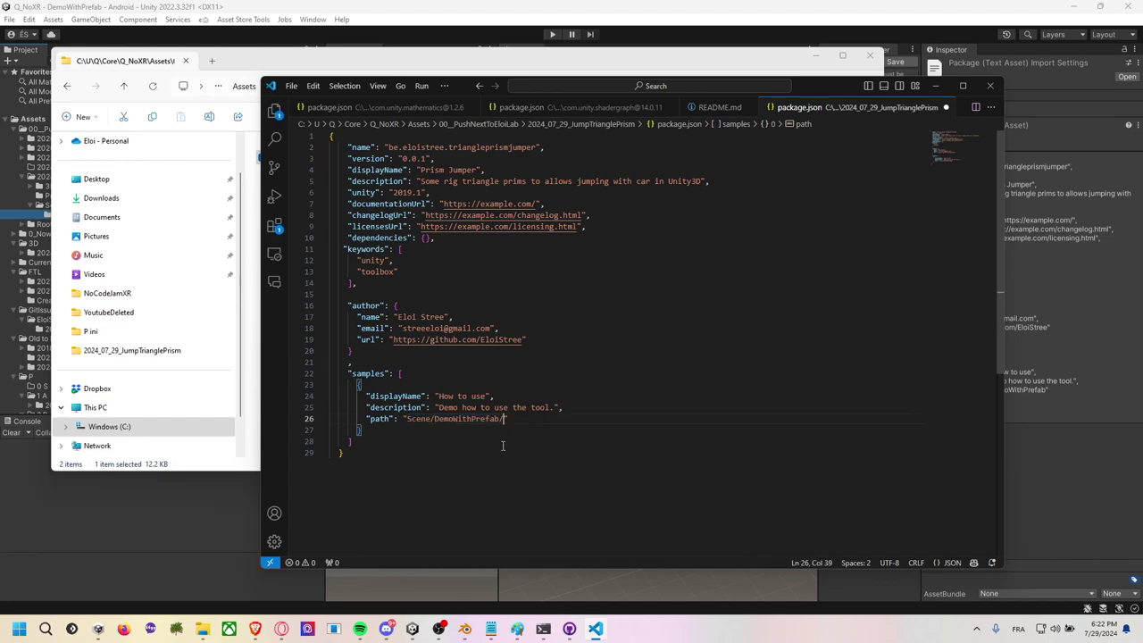
type("DemoWithPrefab.unity")
left_click(482, 441)
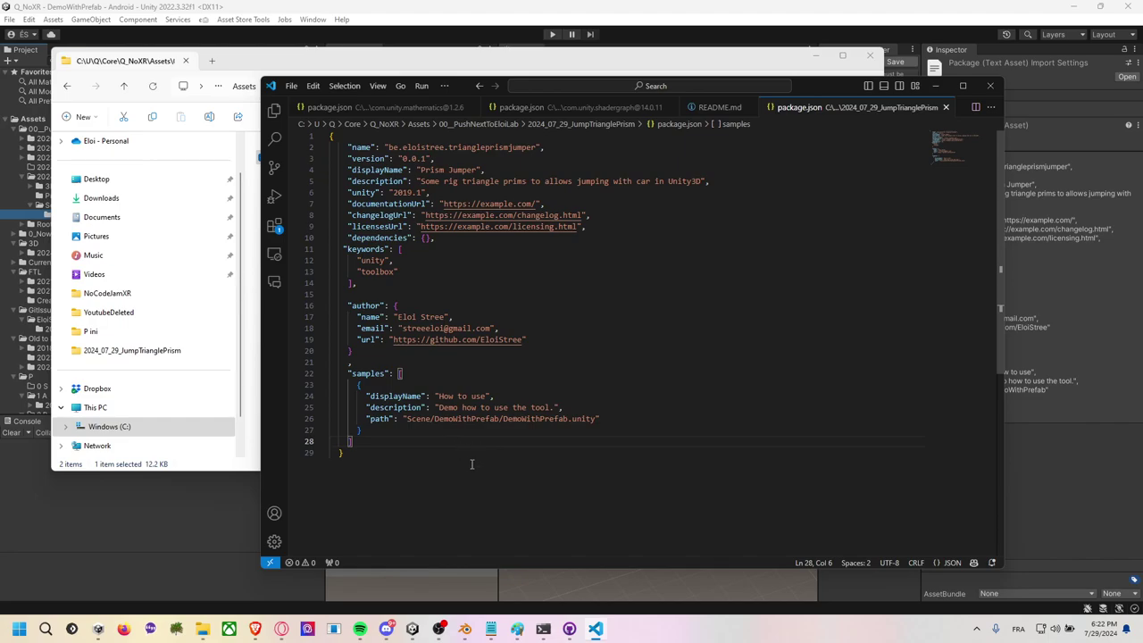
Replace Scene with Sample~ in the package.json sample path.
double_click(419, 419)
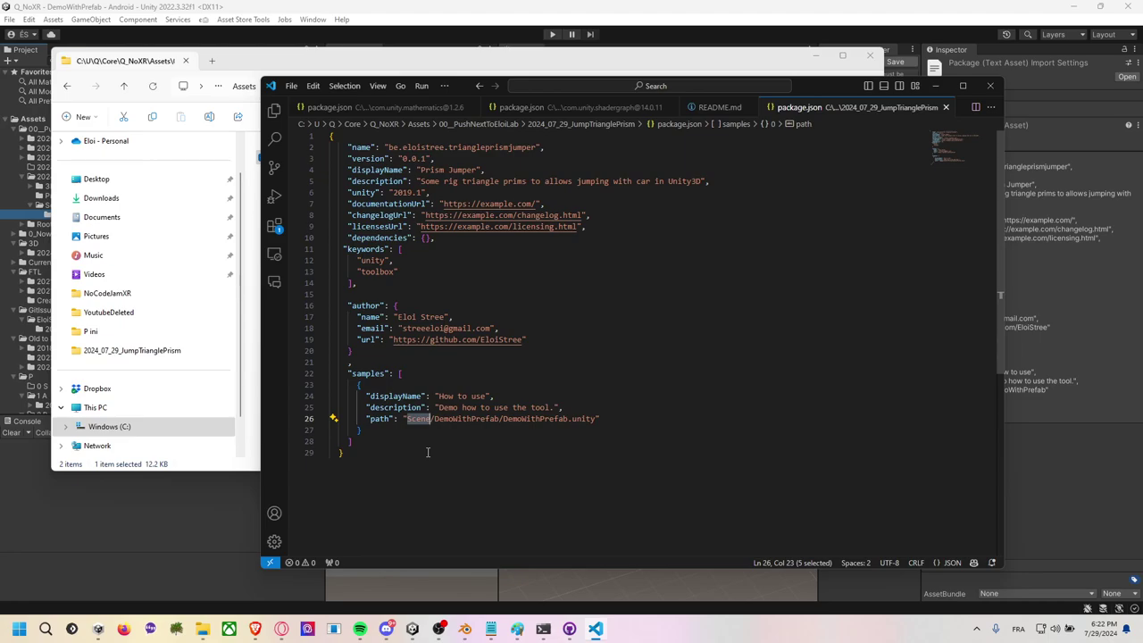
type("Sample")
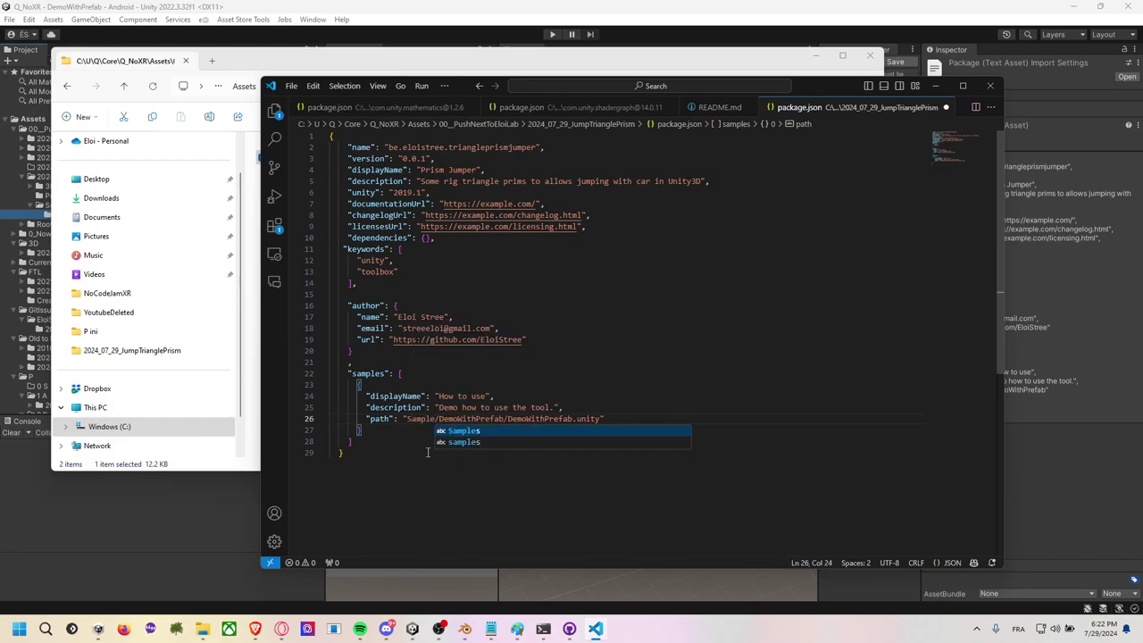
key("Escape")
type("-")
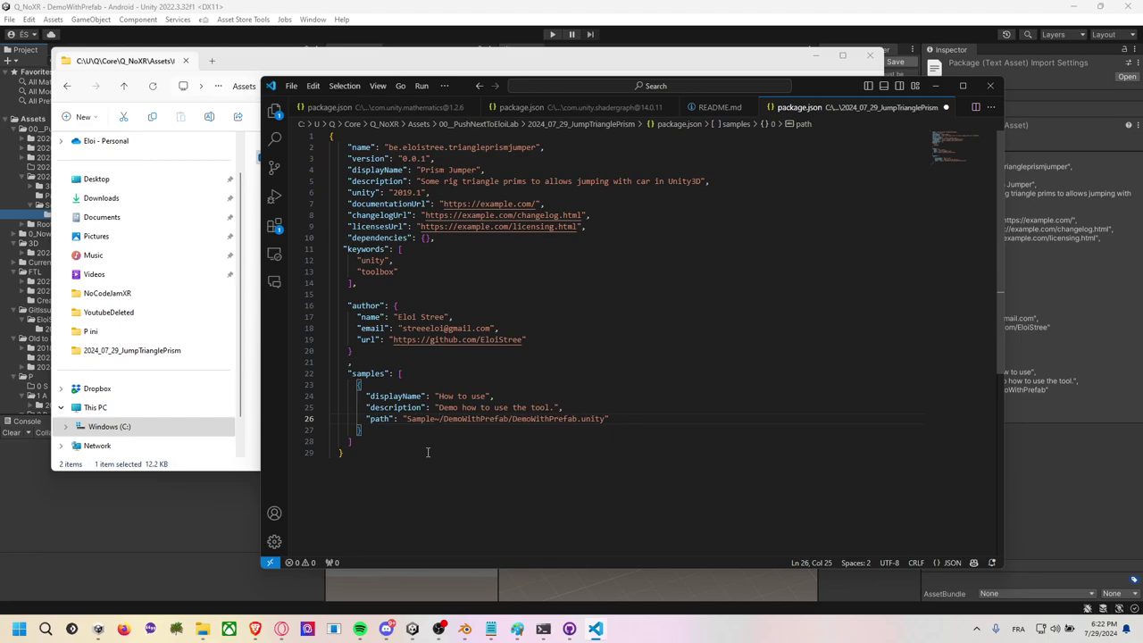
left_click(613, 420)
type("~")
key("BackSpace")
left_click(644, 439)
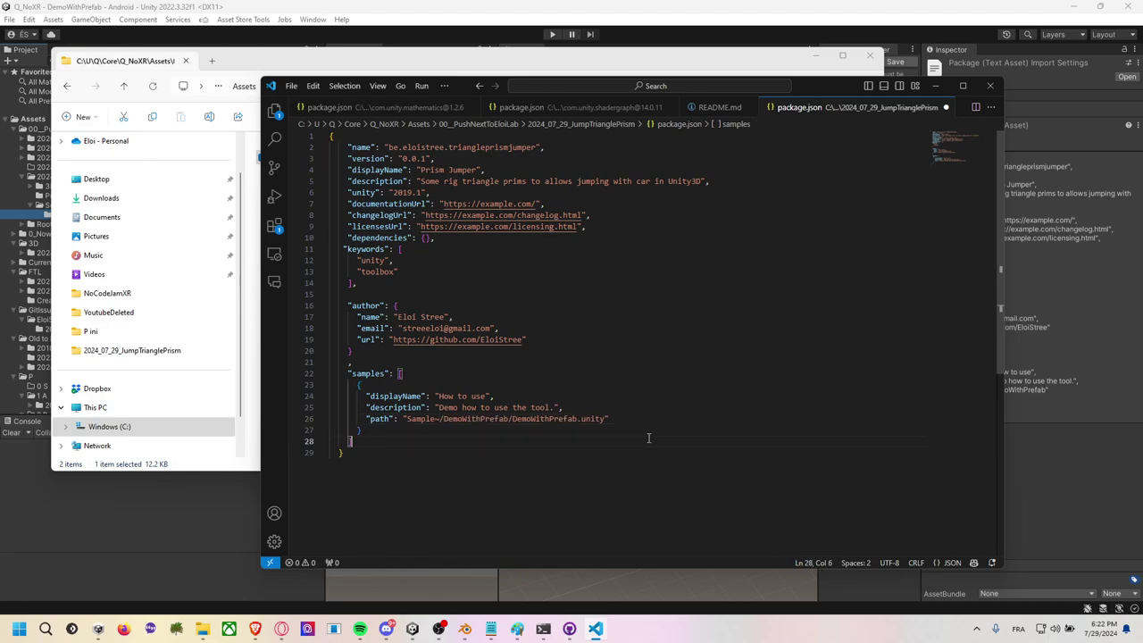
key("alt+Tab")
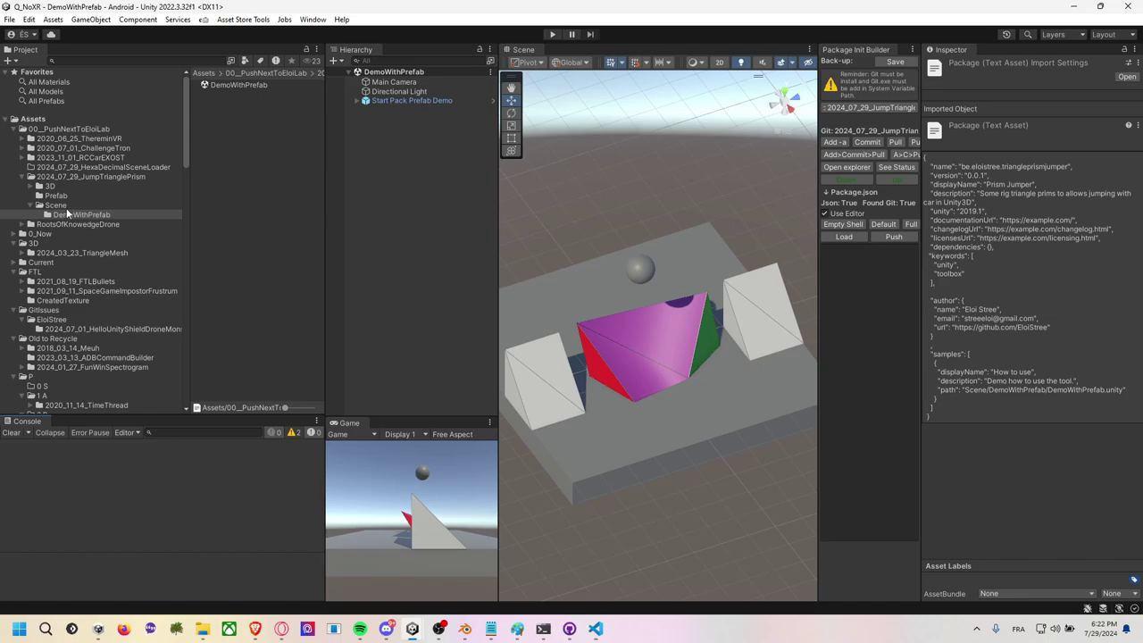
Try renaming the Scene folder to Sample~, then cancel the access-denied move error.
left_click(60, 206)
key("F2")
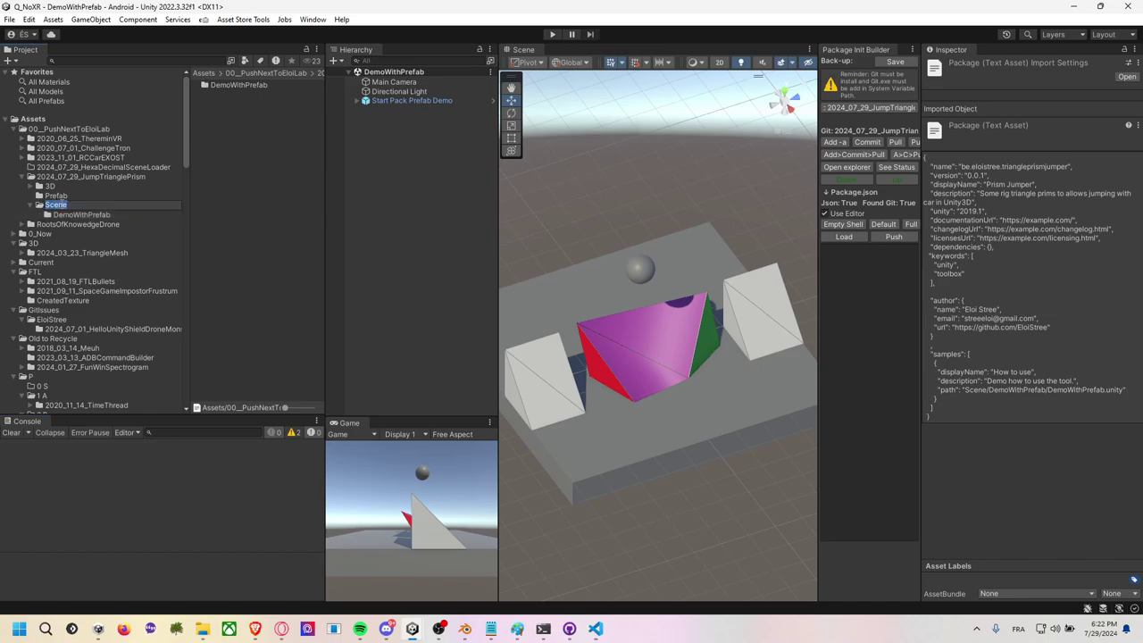
type("Sample")
type("-")
key("Return")
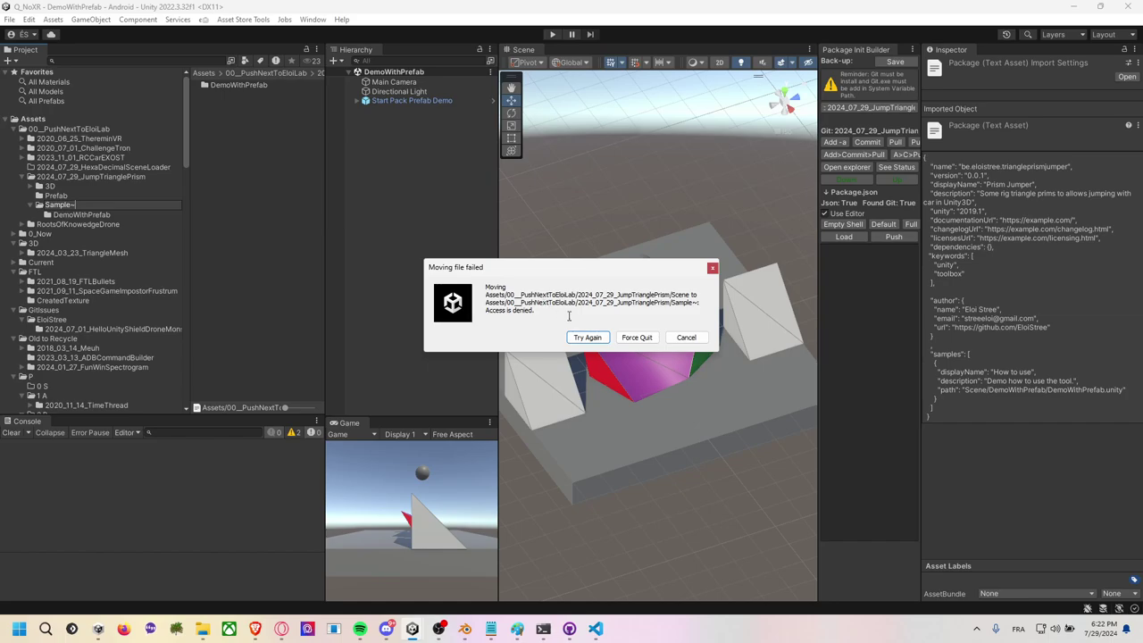
left_click(686, 338)
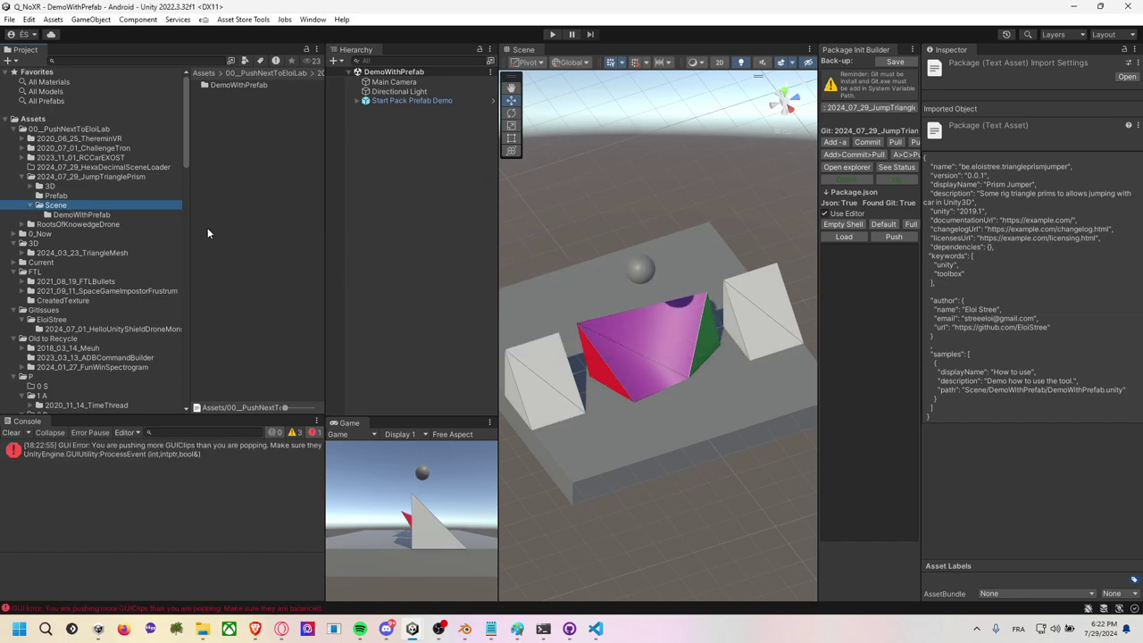
key("alt+Tab")
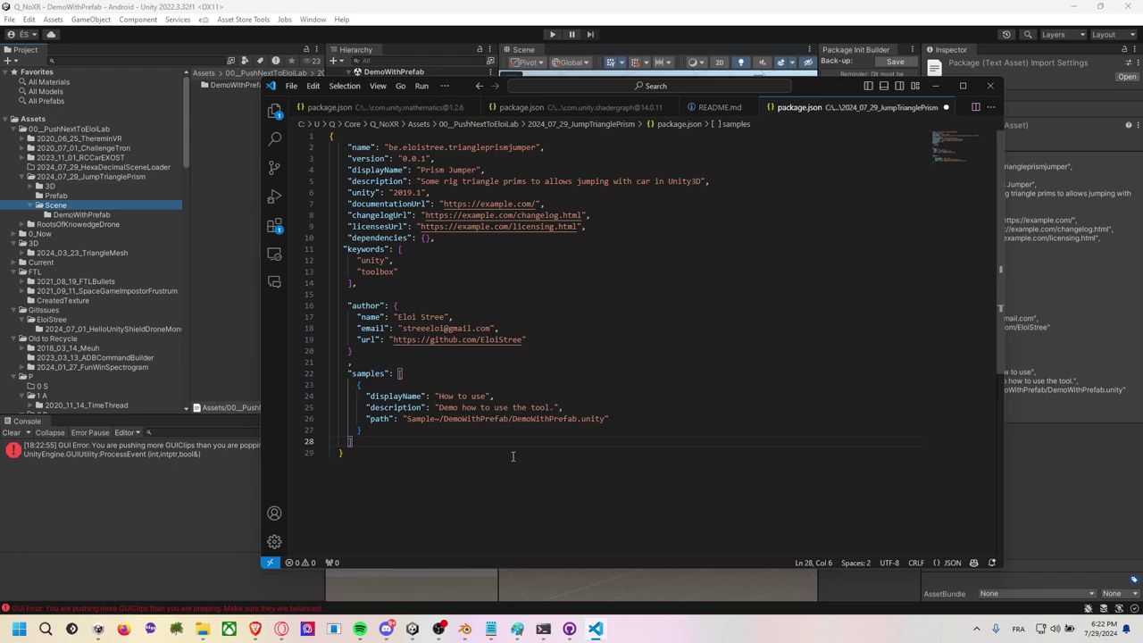
Stage all repository changes with git add . and commit them as 'save'.
left_click(512, 455)
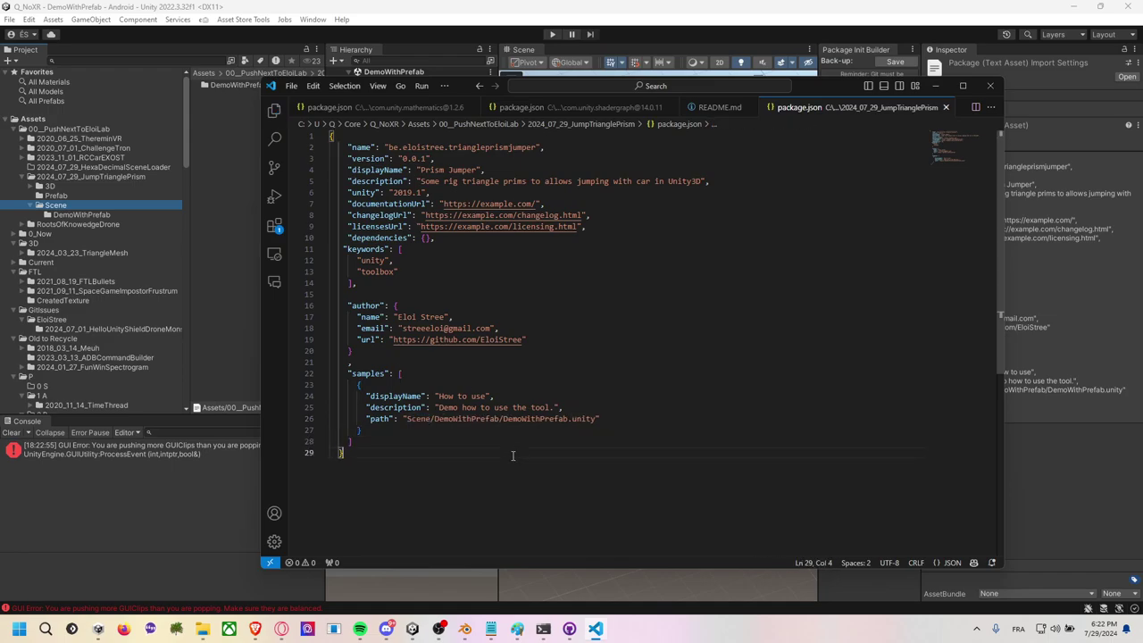
left_click(574, 375)
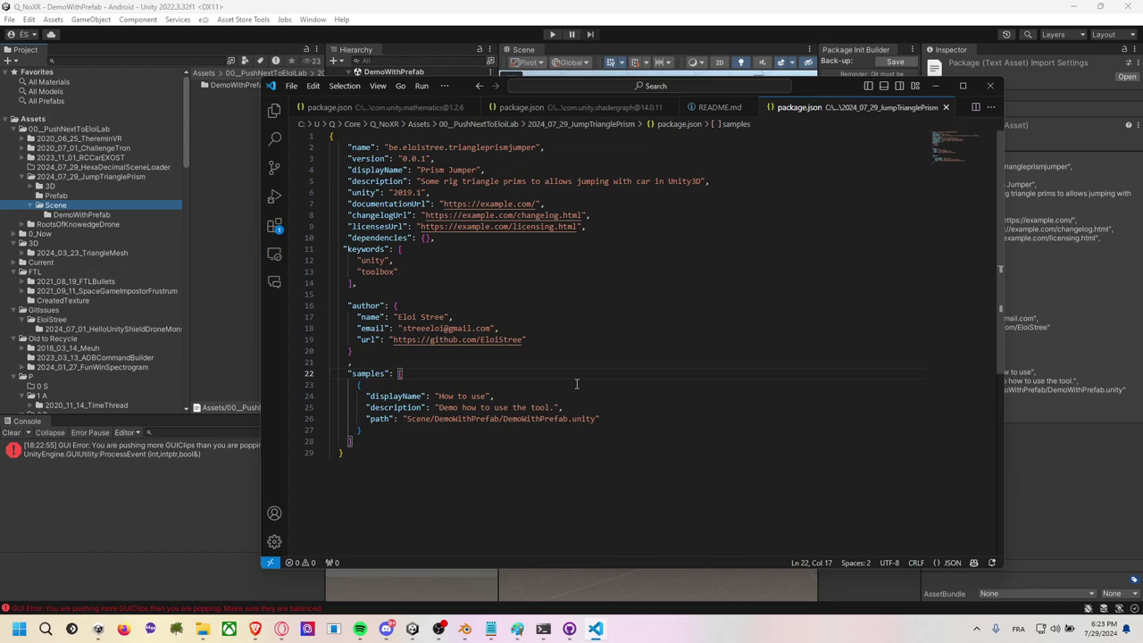
key("alt+Tab")
key("alt+Tab")
key("alt+Tab")
key("alt+Tab")
key("alt+Tab")
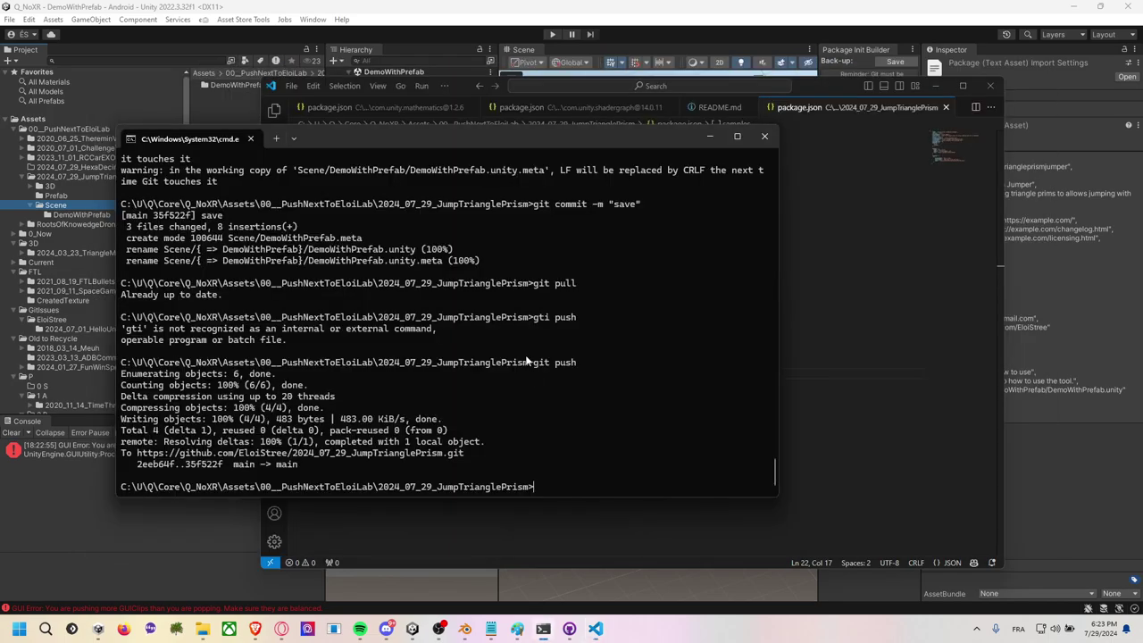
type("git ad")
type("d .")
key("Return")
type("git pul")
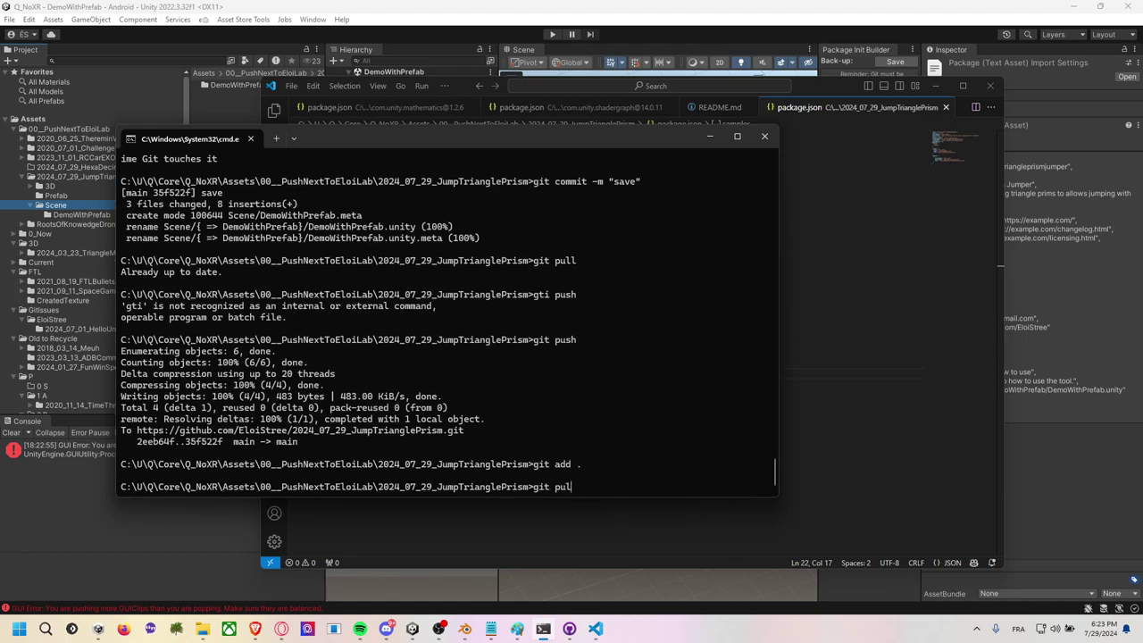
key("BackSpace")
key("BackSpace")
key("BackSpace")
type("commit")
type(" -m \"d")
key("BackSpace")
key("BackSpace")
key("BackSpace")
type("\"ss")
type("ve\"")
key("Return")
Run git pull, then git push to send the commit to GitHub main.
type("g")
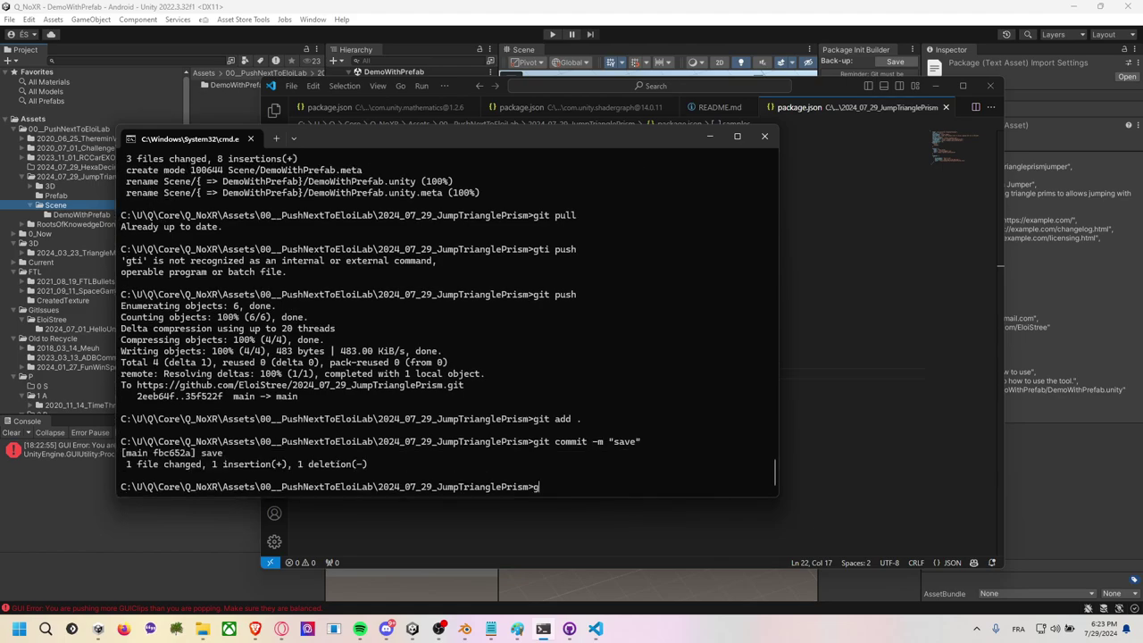
type("it pu")
key("BackSpace")
key("BackSpace")
key("BackSpace")
key("BackSpace")
type("t ")
type("pull")
key("Return")
type("git ")
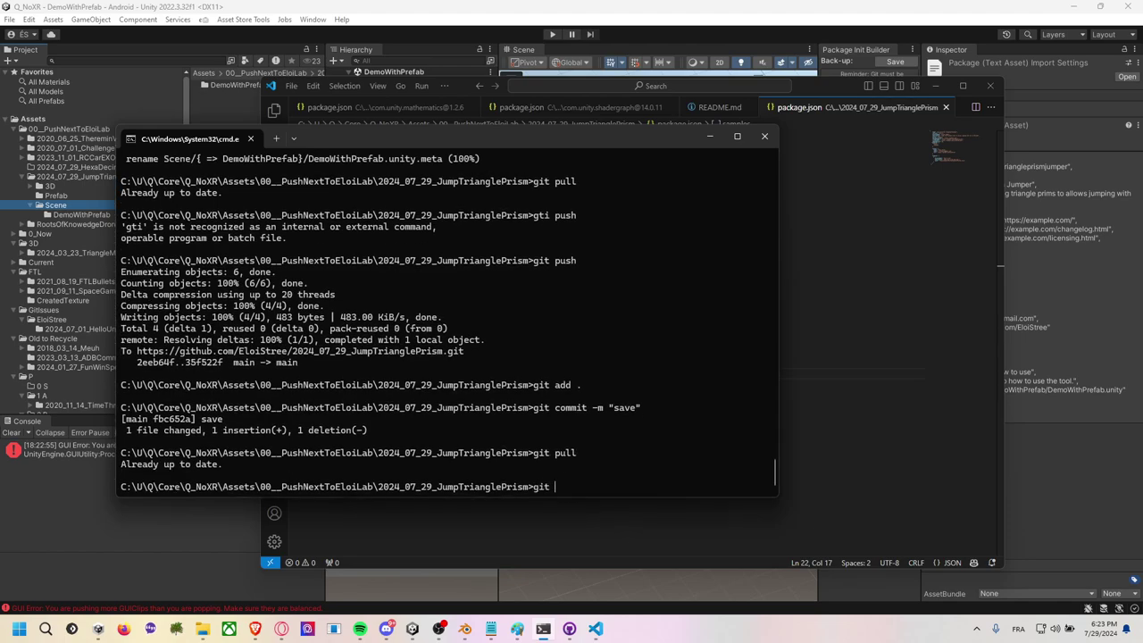
type("push")
key("Return")
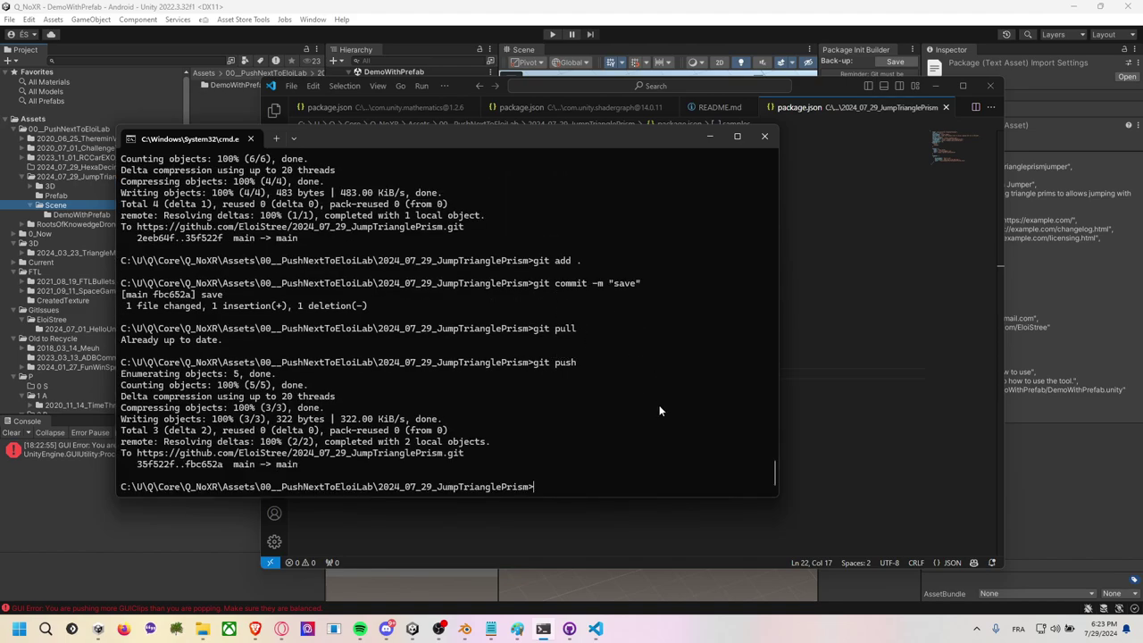
left_click(1004, 481)
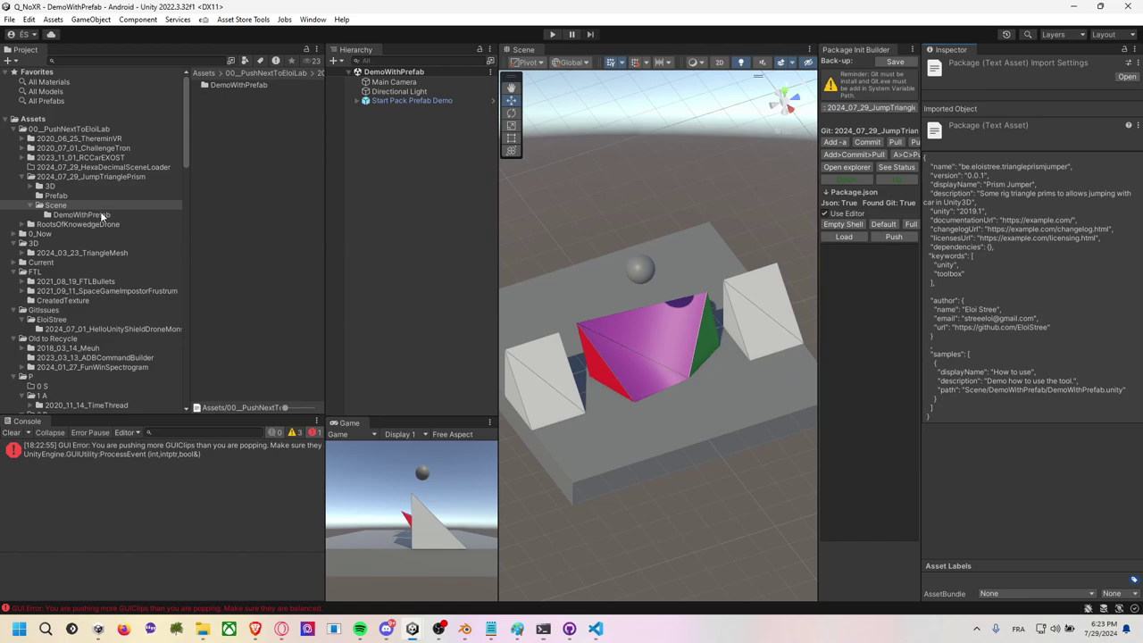
In the other Unity project, clear the console and import the How to use sample.
key("alt+Tab")
key("alt+Tab")
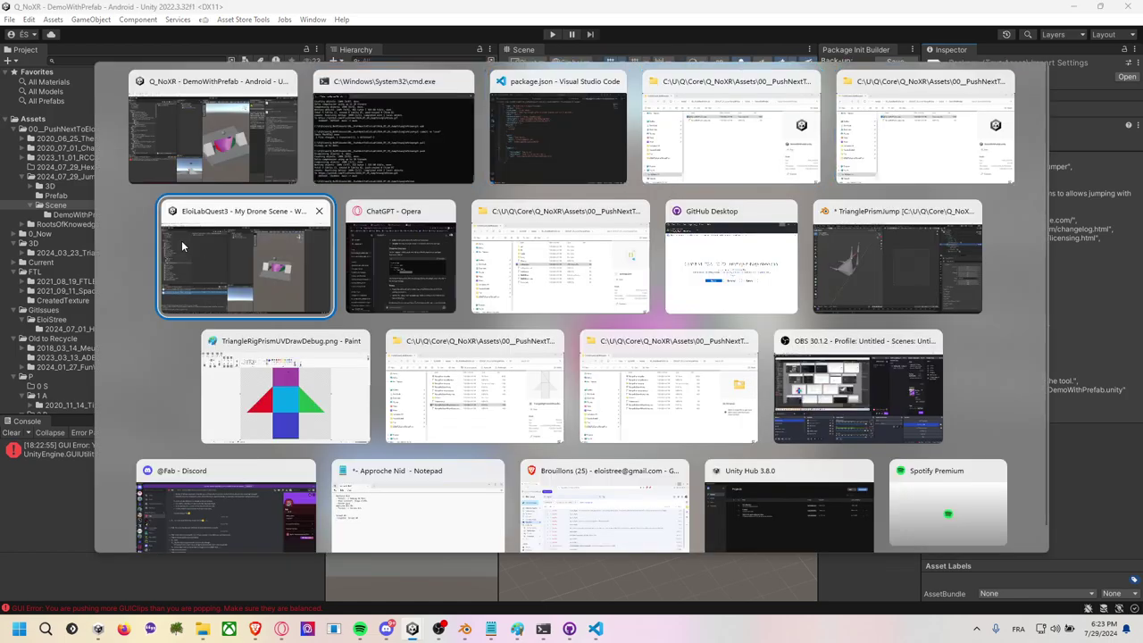
left_click(182, 246)
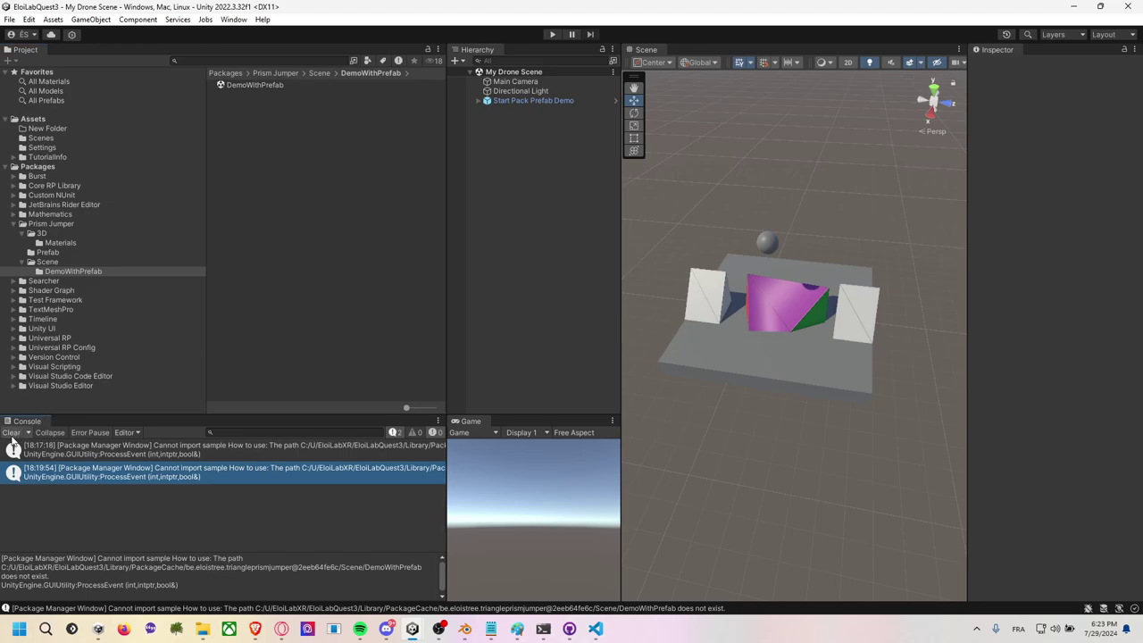
left_click(11, 432)
left_click(142, 290)
left_click(151, 271)
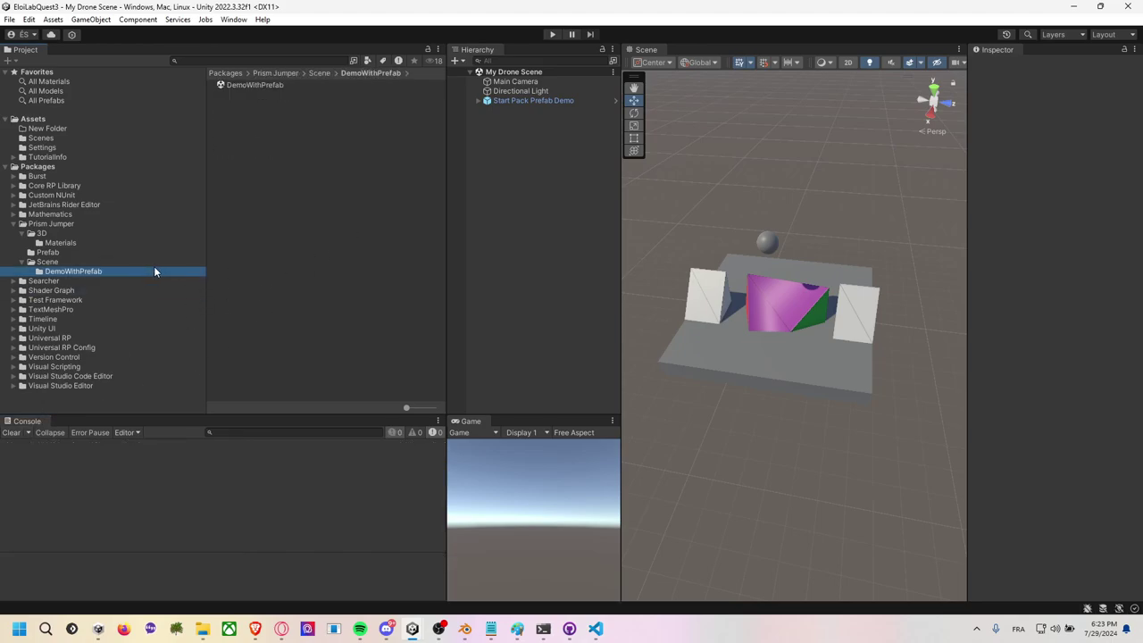
left_click(234, 18)
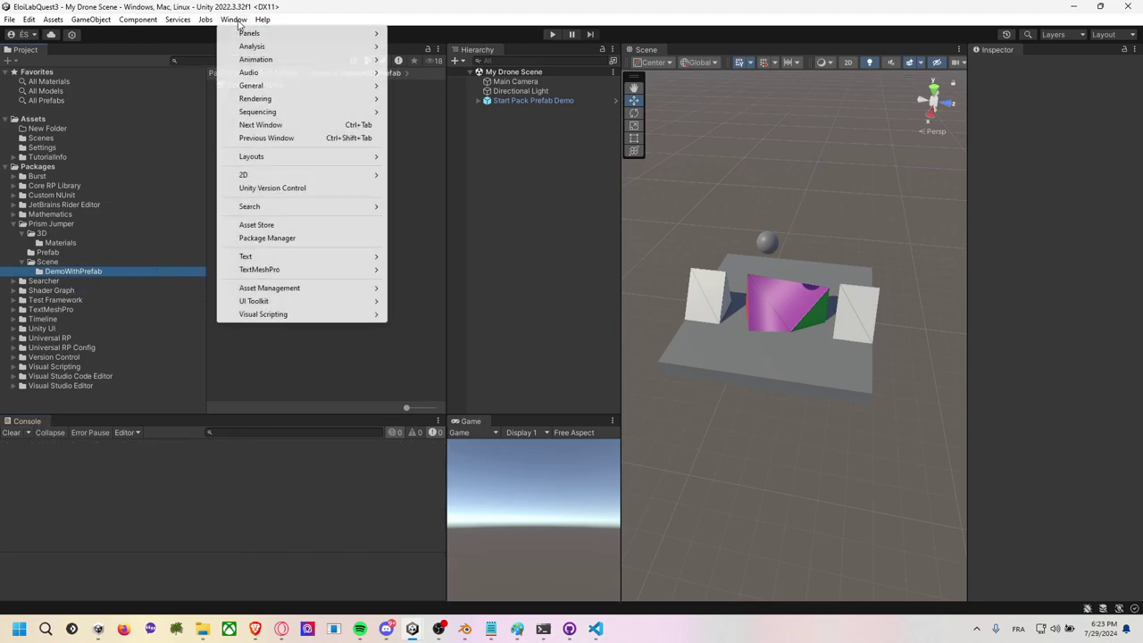
left_click(302, 238)
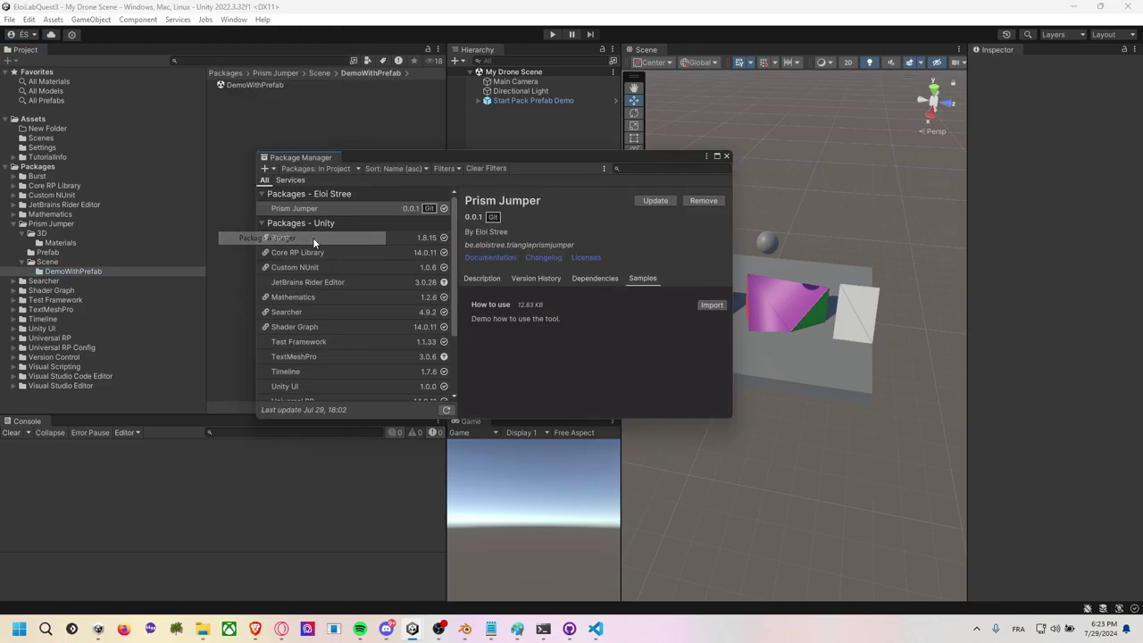
left_click(702, 306)
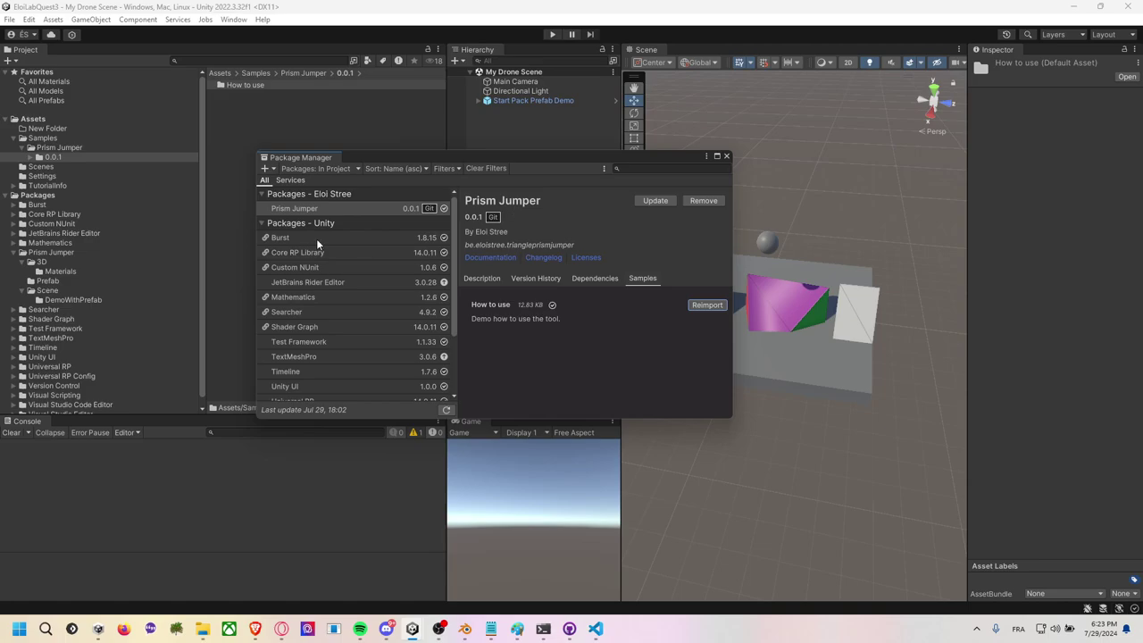
left_click(123, 300)
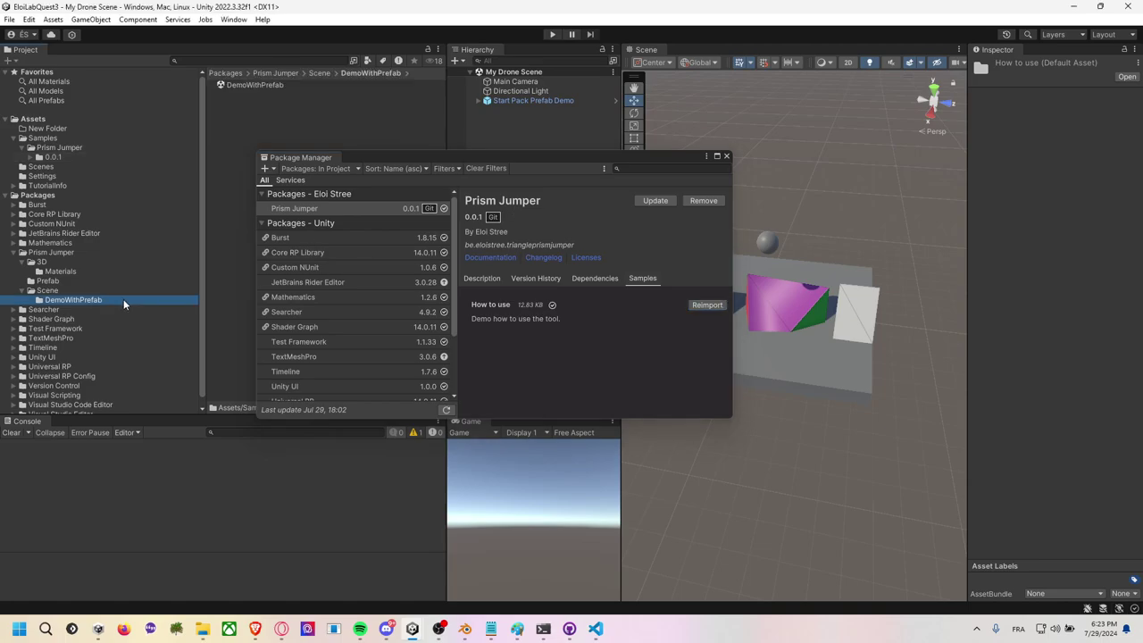
In VS Code, delete DemoWithPrefab.unity from the end of the package.json sample path.
key("alt+Tab")
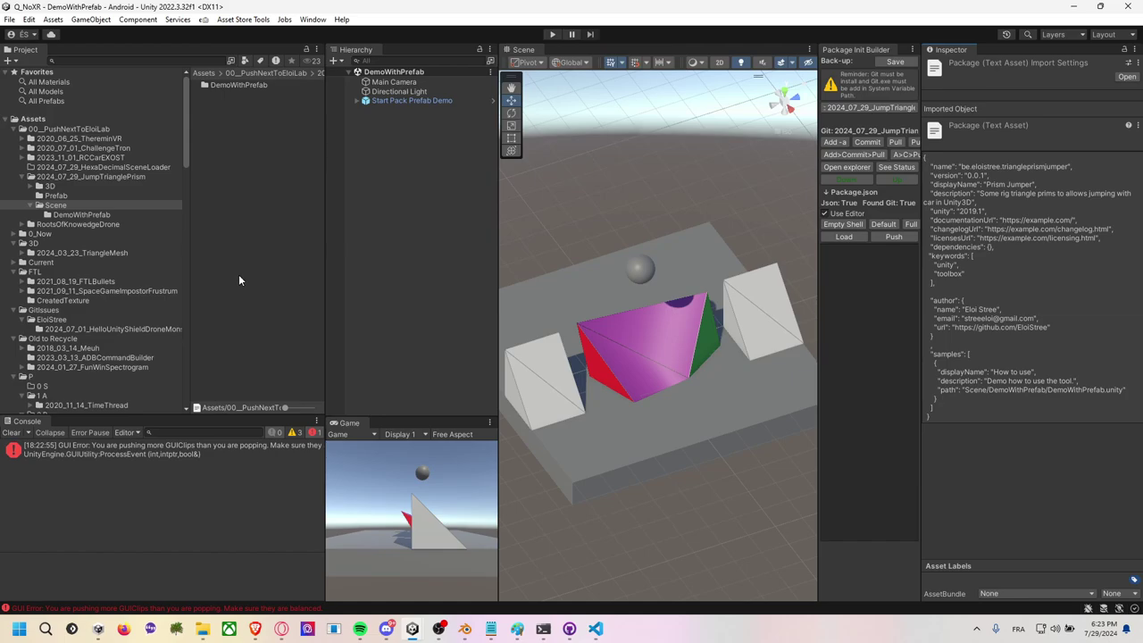
key("alt+Tab")
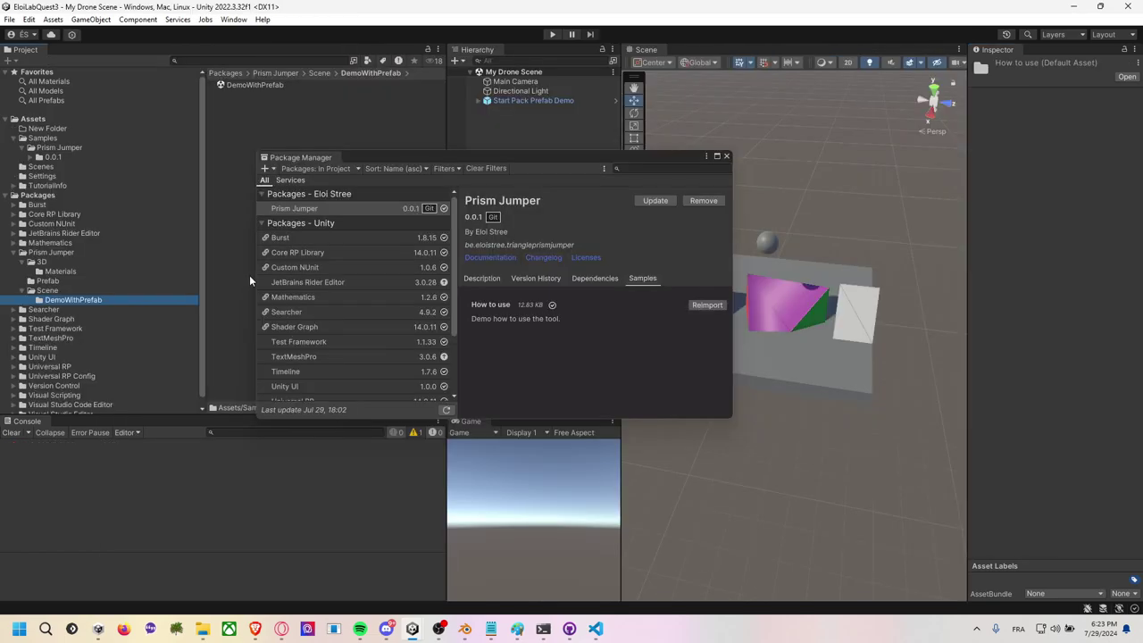
key("alt+Tab")
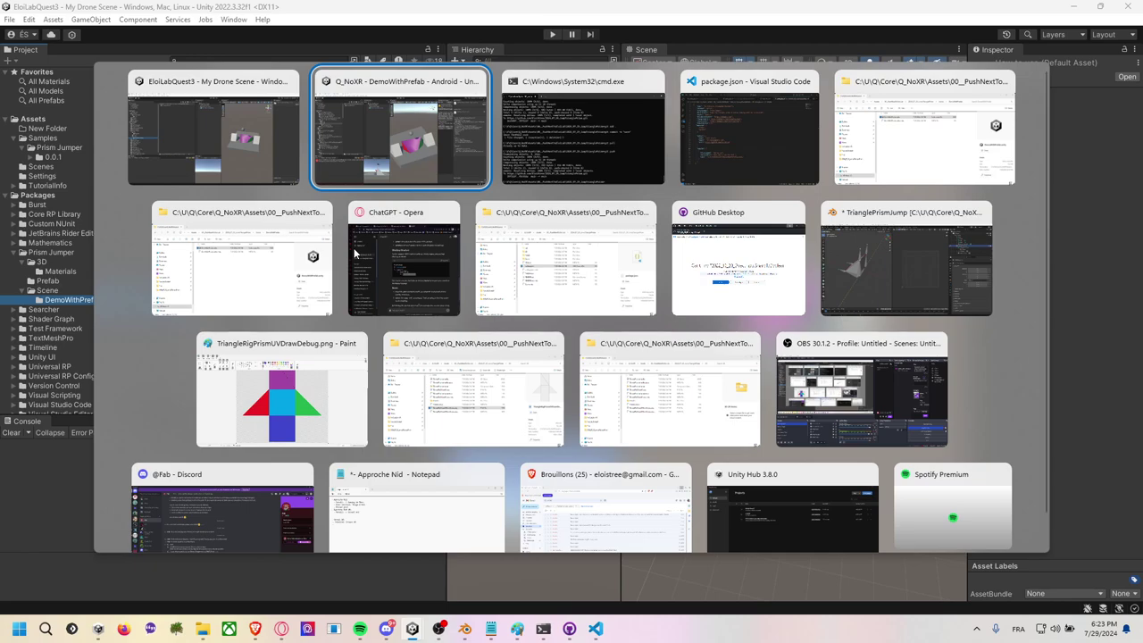
key("Tab")
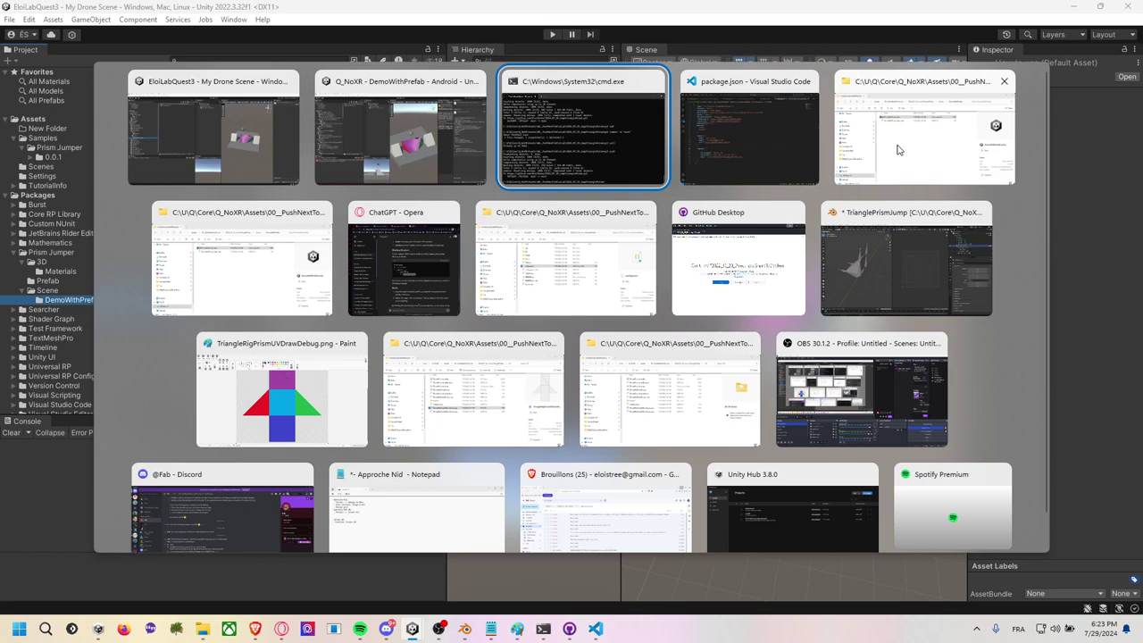
left_click(870, 152)
key("alt+Tab")
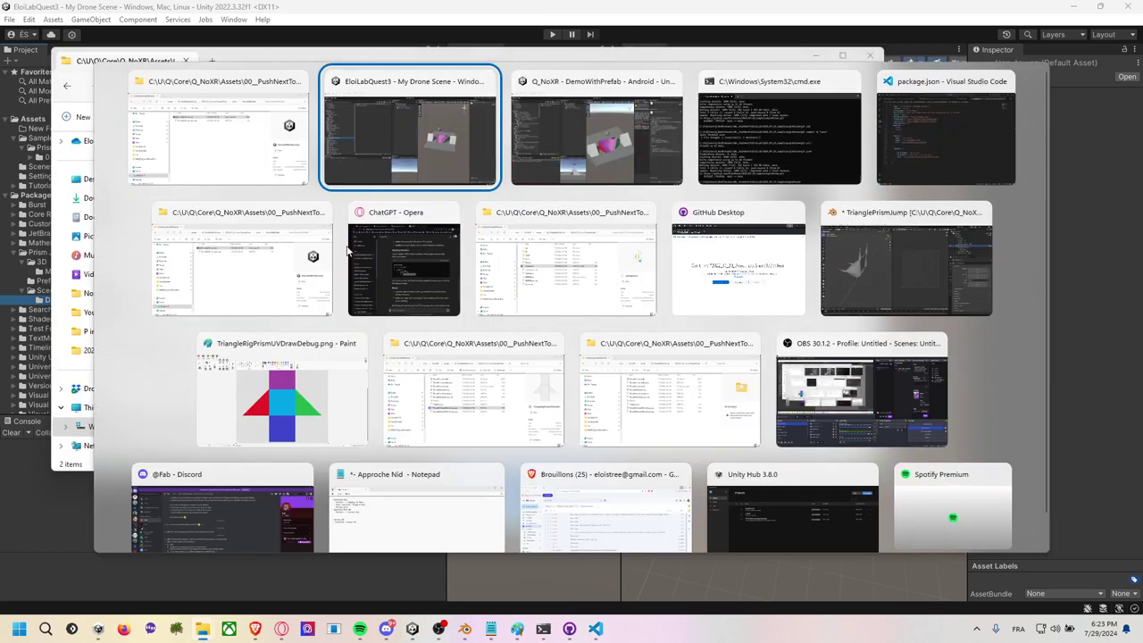
left_click(923, 124)
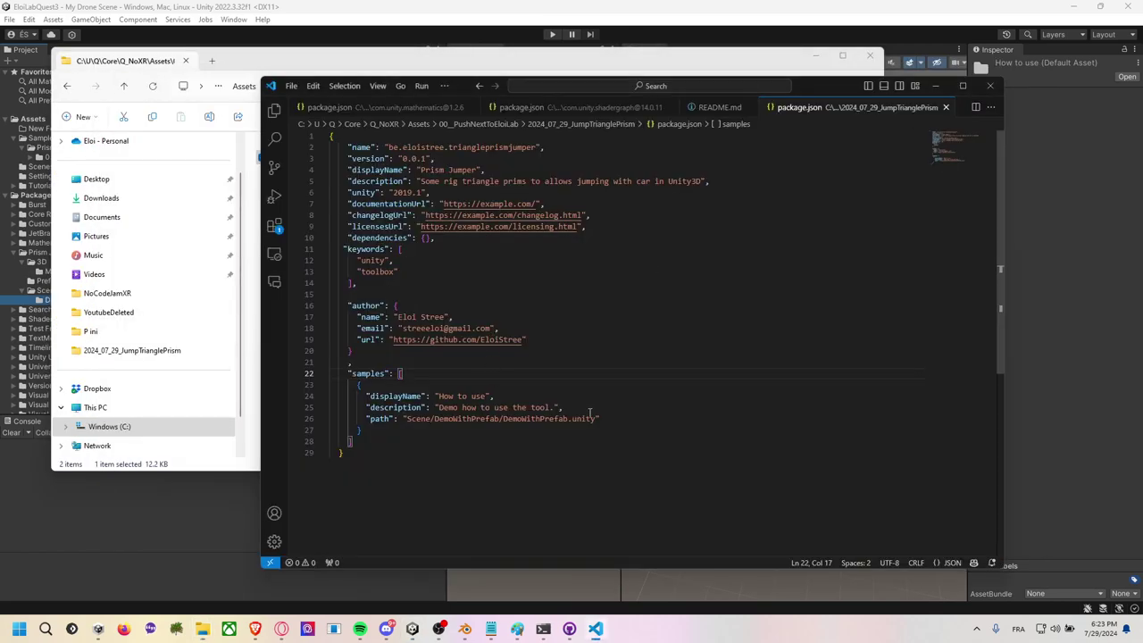
left_click_drag(598, 418, 505, 418)
key("BackSpace")
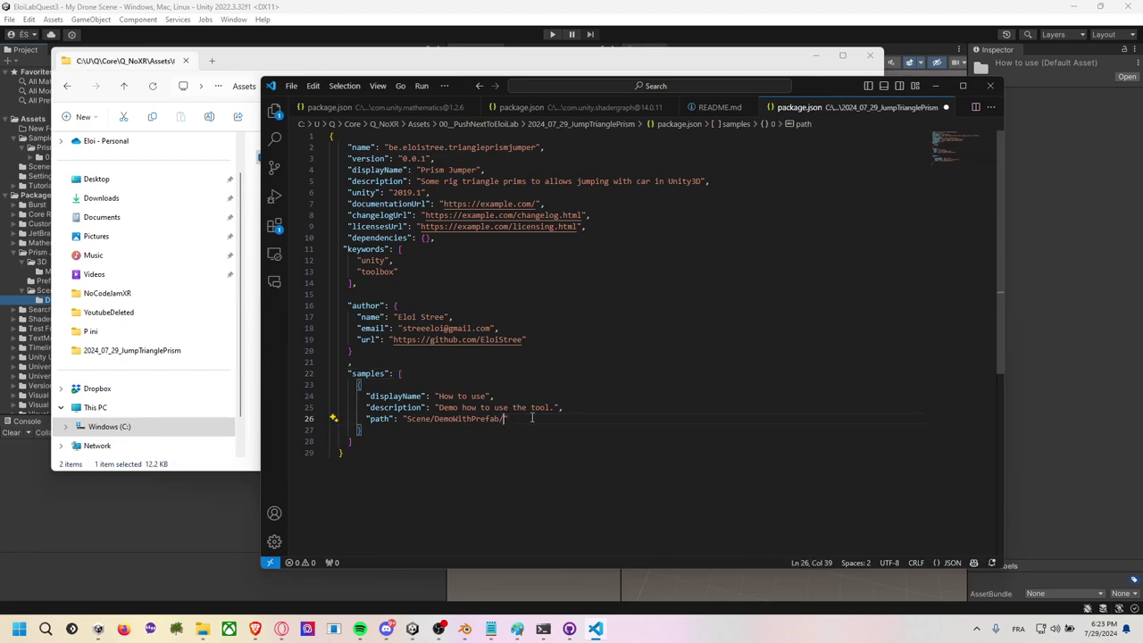
Remove the trailing slash so the path reads Scene/DemoWithPrefab, and save package.json.
key("BackSpace")
key("ctrl+s")
double_click(466, 418)
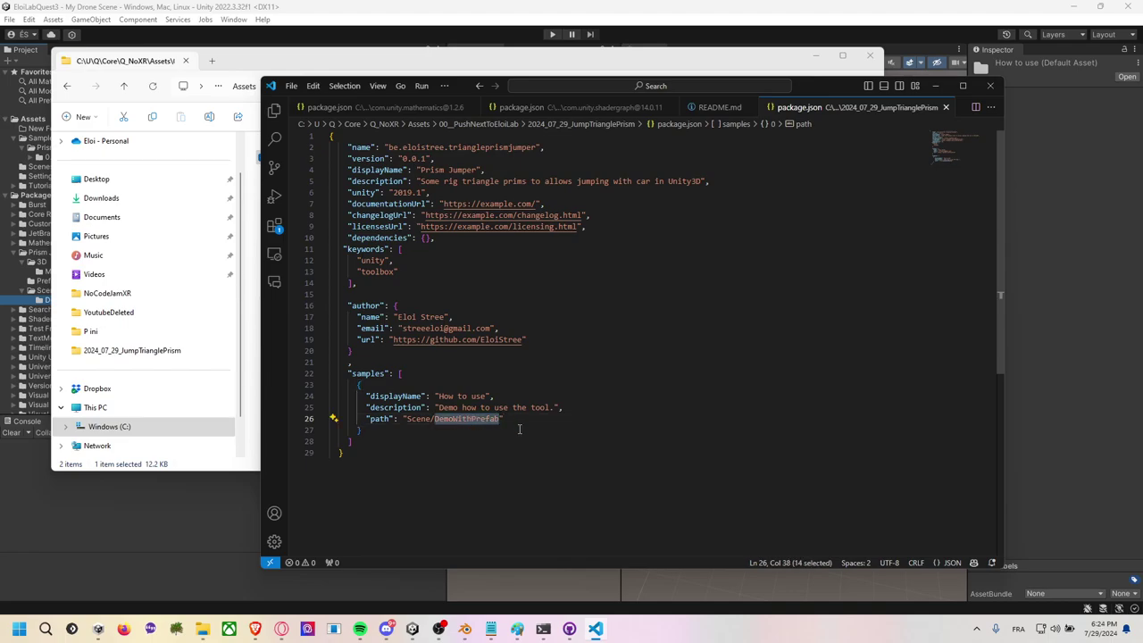
left_click(573, 439)
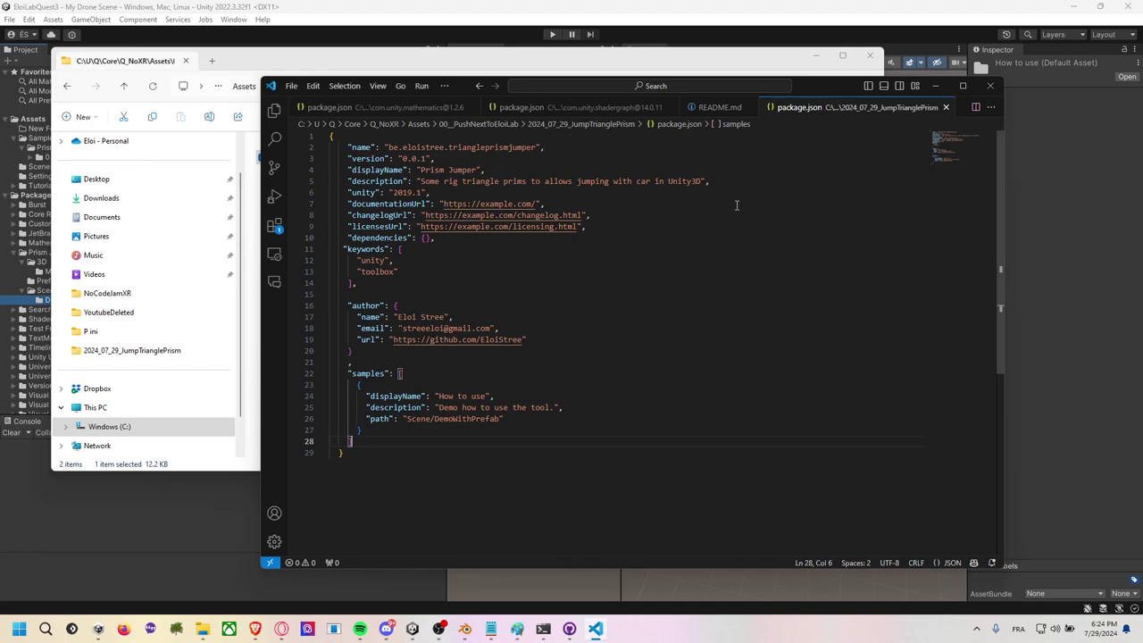
key("alt+Tab")
key("alt+Tab")
key("alt+Tab")
key("alt+Tab")
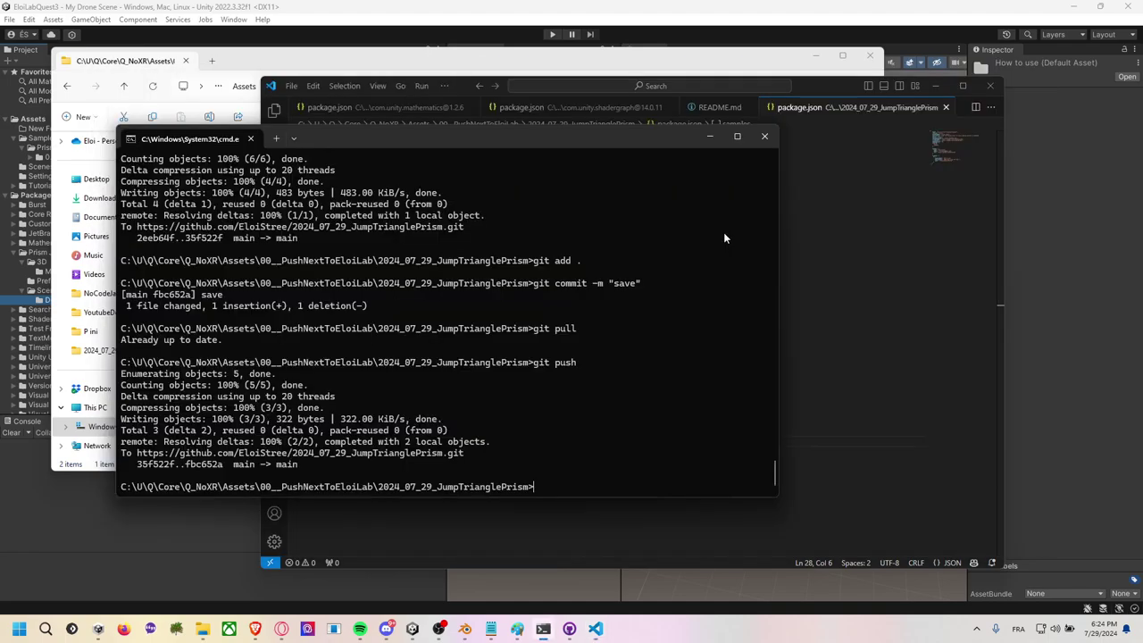
Stage package.json with git add . and commit it with message 'save'.
type("git add .")
key("Return")
type("git ")
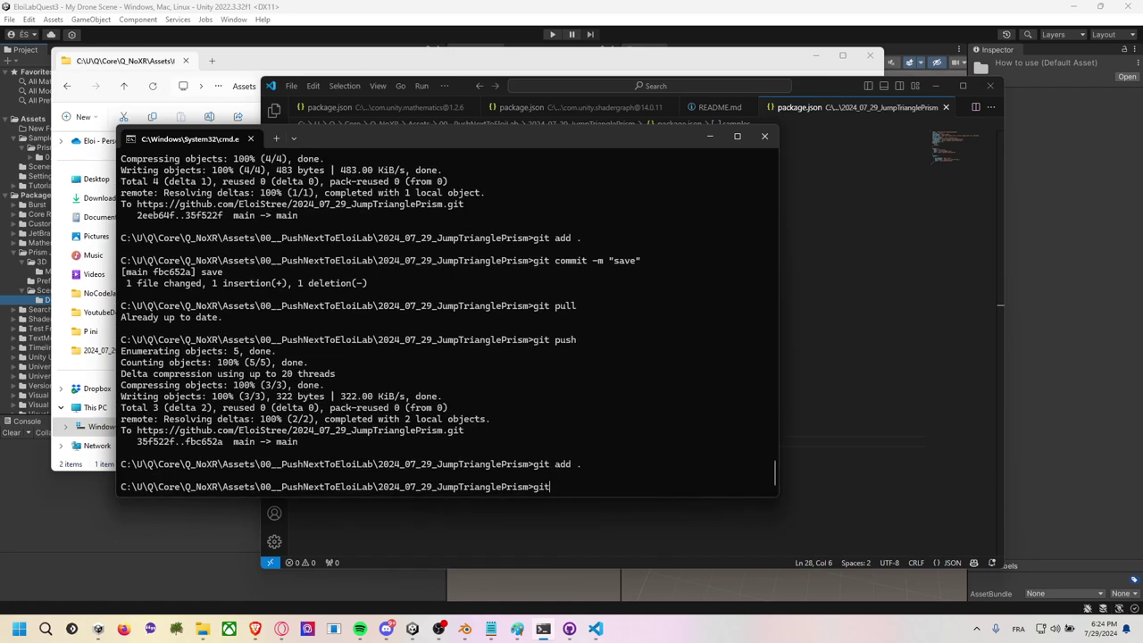
type("com")
key("BackSpace")
key("BackSpace")
type("oom")
key("BackSpace")
key("BackSpace")
type("mmit -m \"")
type("save\"")
key("Return")
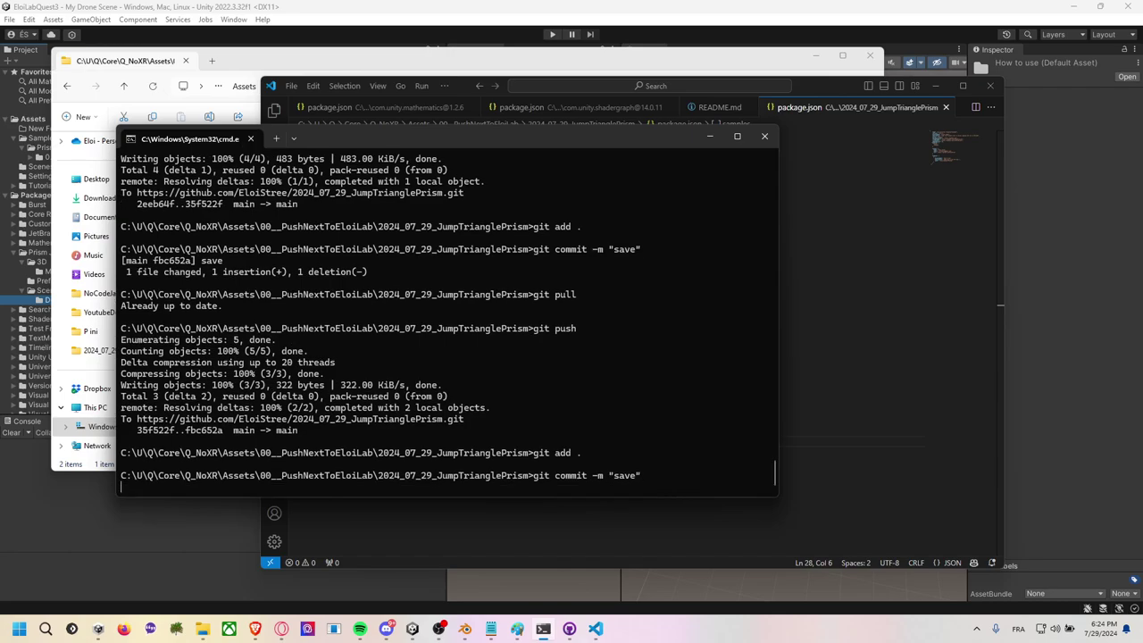
Run git pull and git push to main, then close the command prompt.
type("gi tpu")
key("BackSpace")
key("BackSpace")
key("BackSpace")
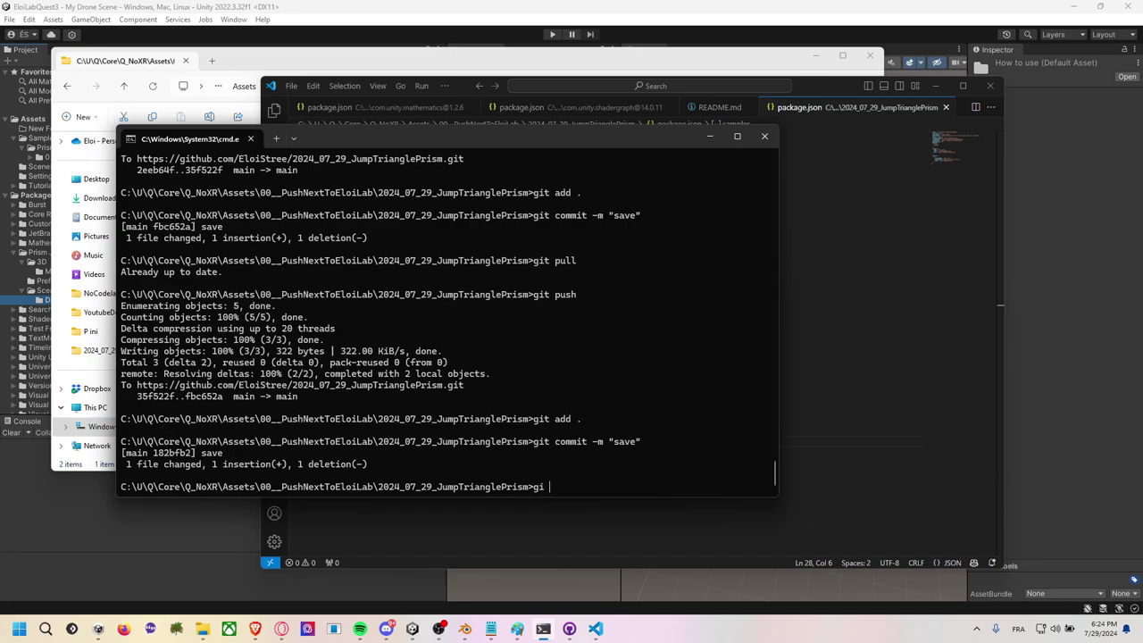
type("t pull")
key("Return")
type("git")
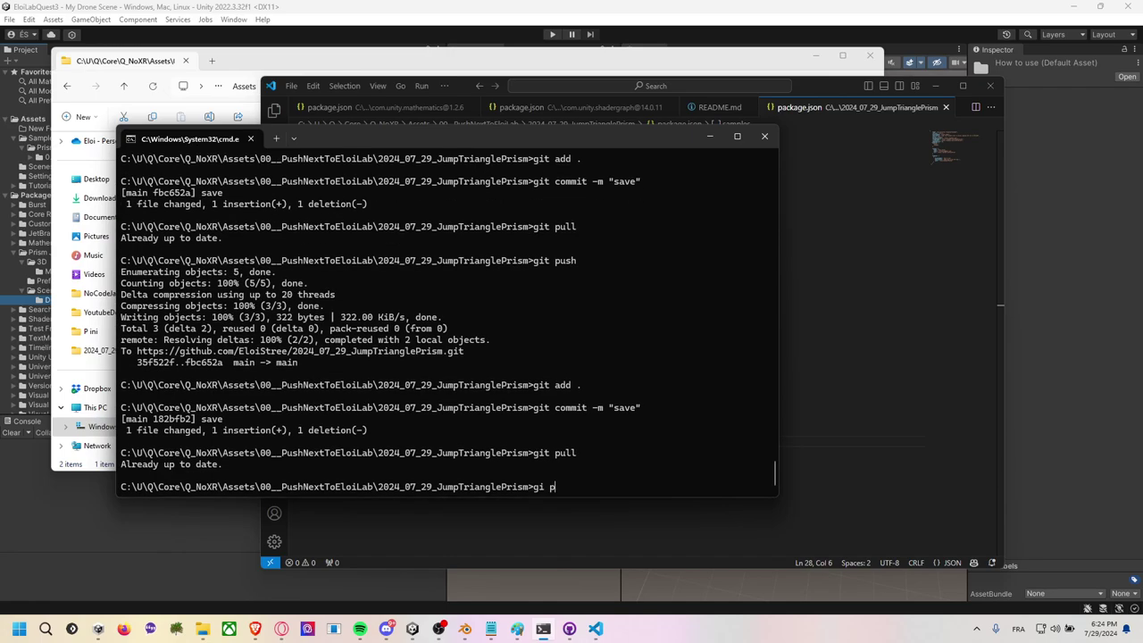
type(" push")
key("Return")
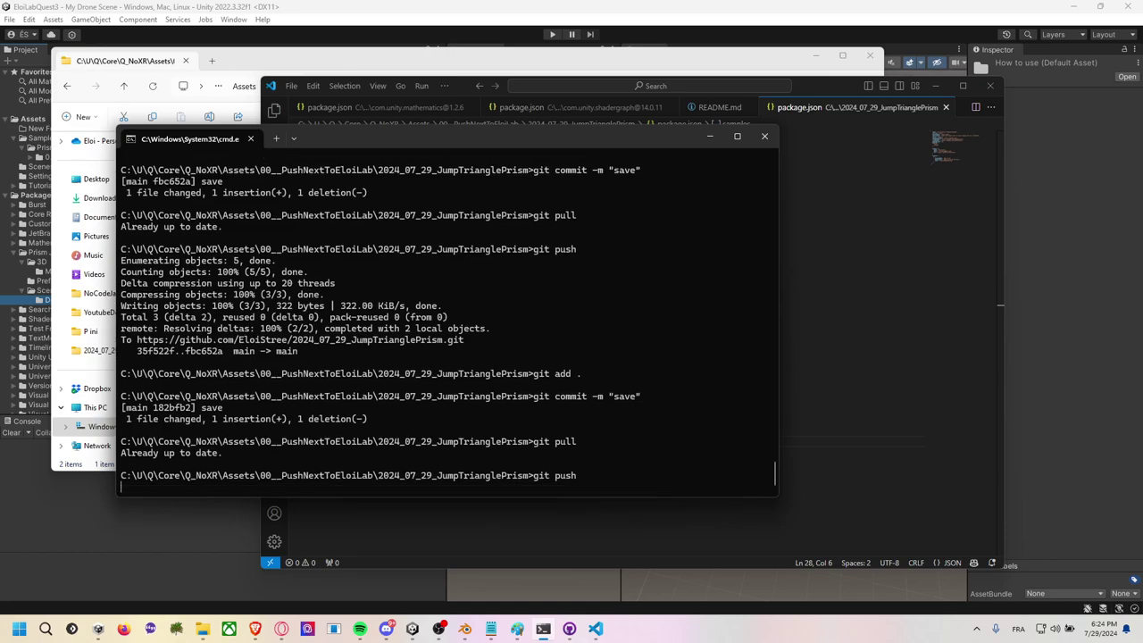
left_click(765, 135)
Delete the imported Assets/Samples folder in EloiLabQuest3.
left_click(1103, 218)
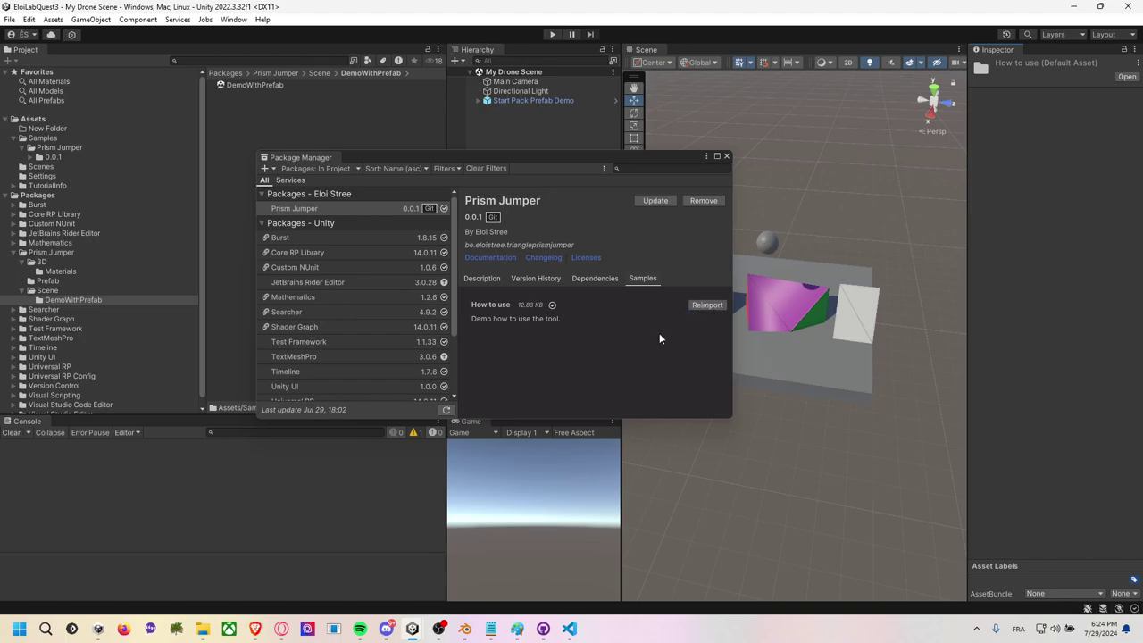
left_click(112, 203)
left_click(82, 156)
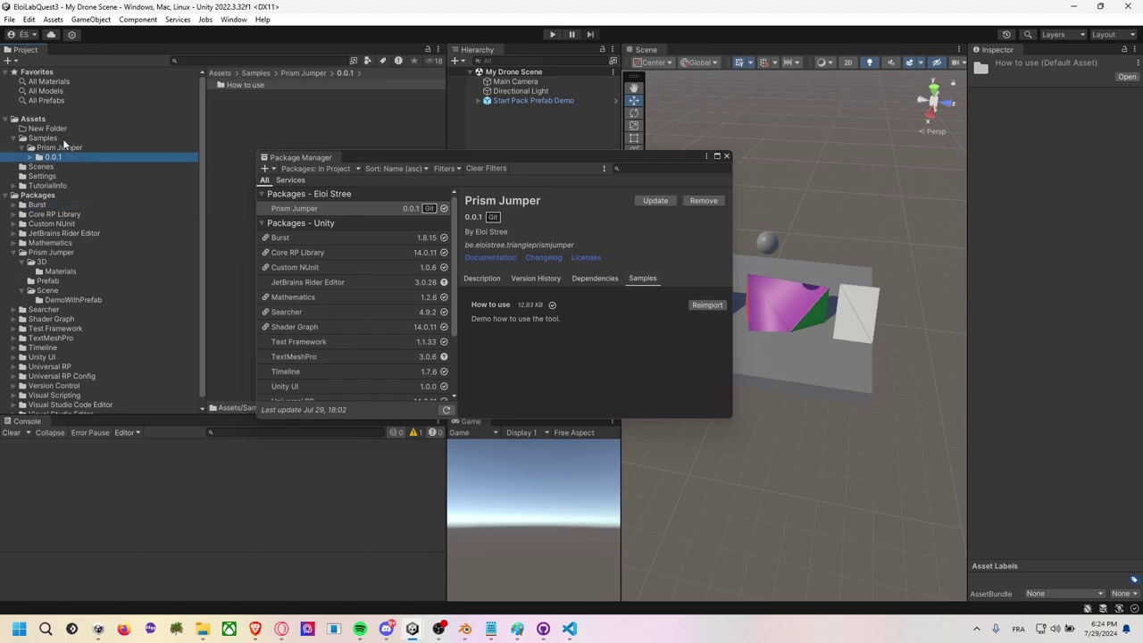
left_click(80, 139)
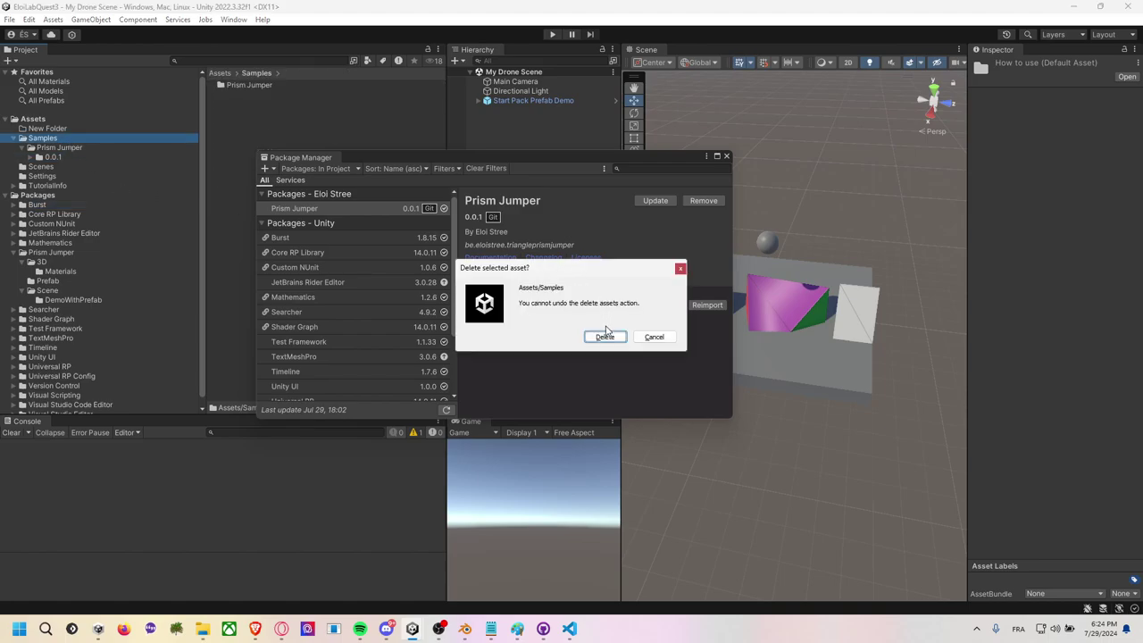
left_click(607, 336)
Update Prism Jumper to the pushed fix in the Package Manager, then switch to Q_NoXR.
left_click(726, 156)
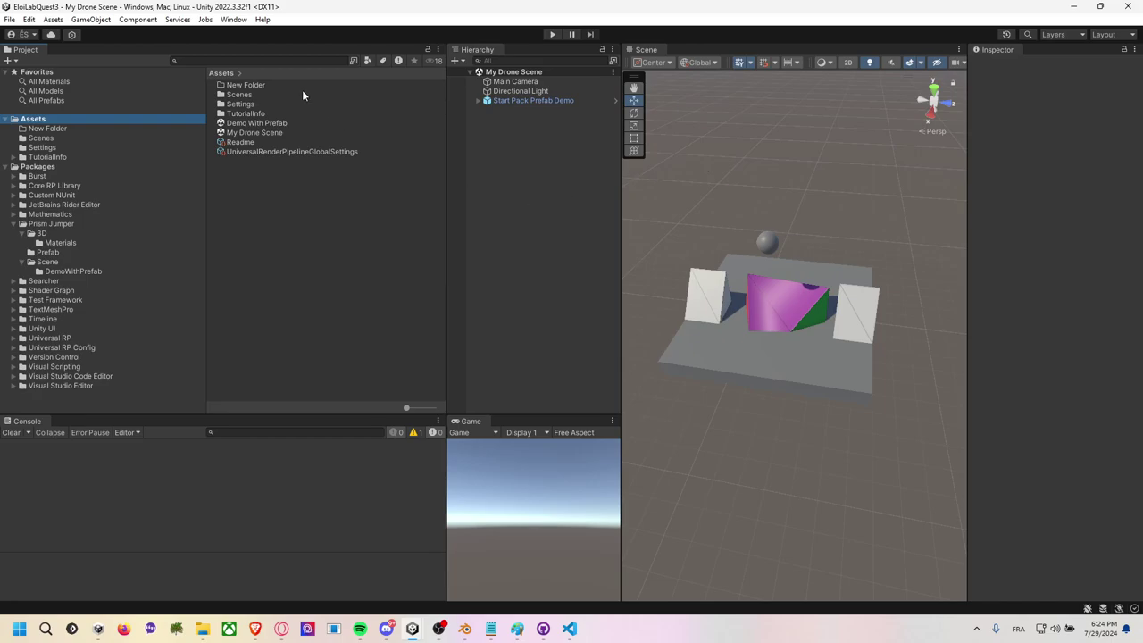
left_click(234, 19)
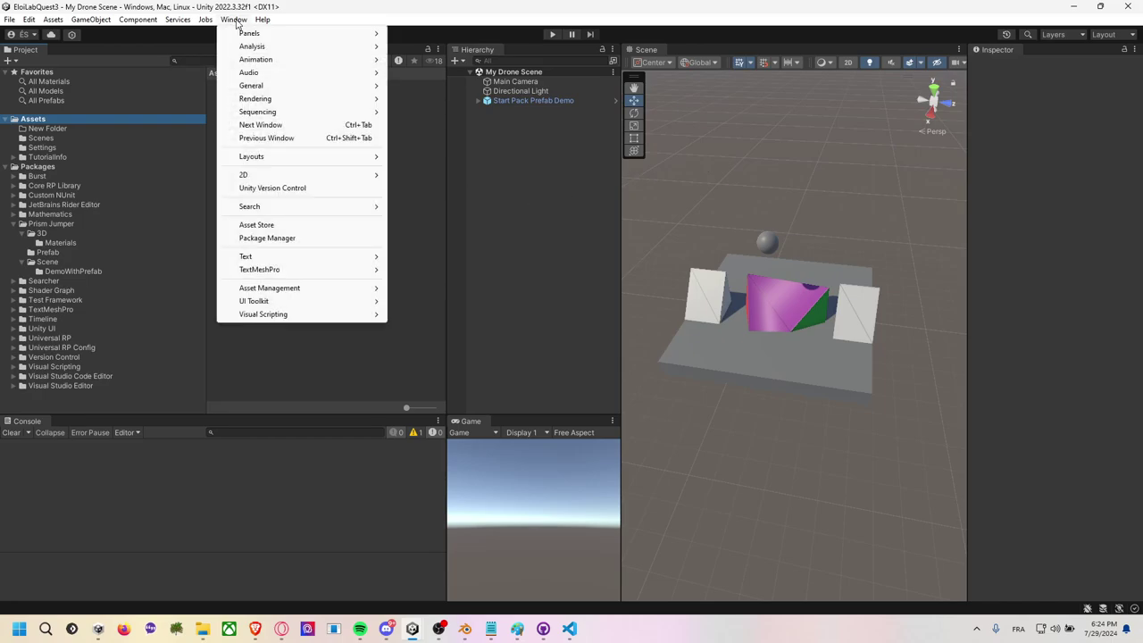
left_click(288, 236)
left_click(655, 200)
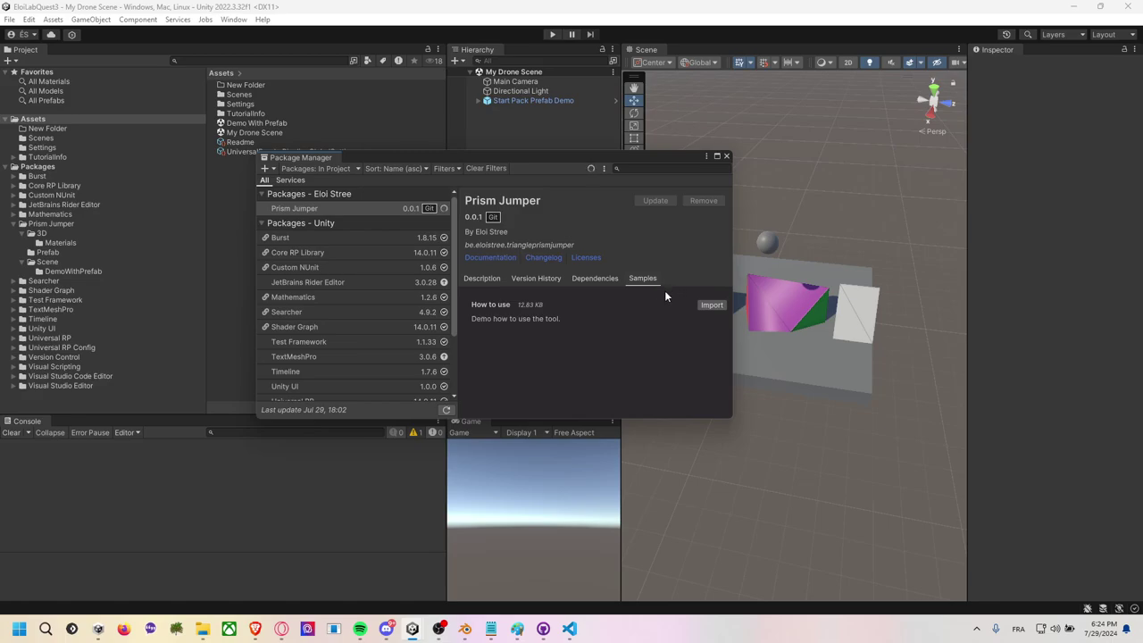
left_click(726, 156)
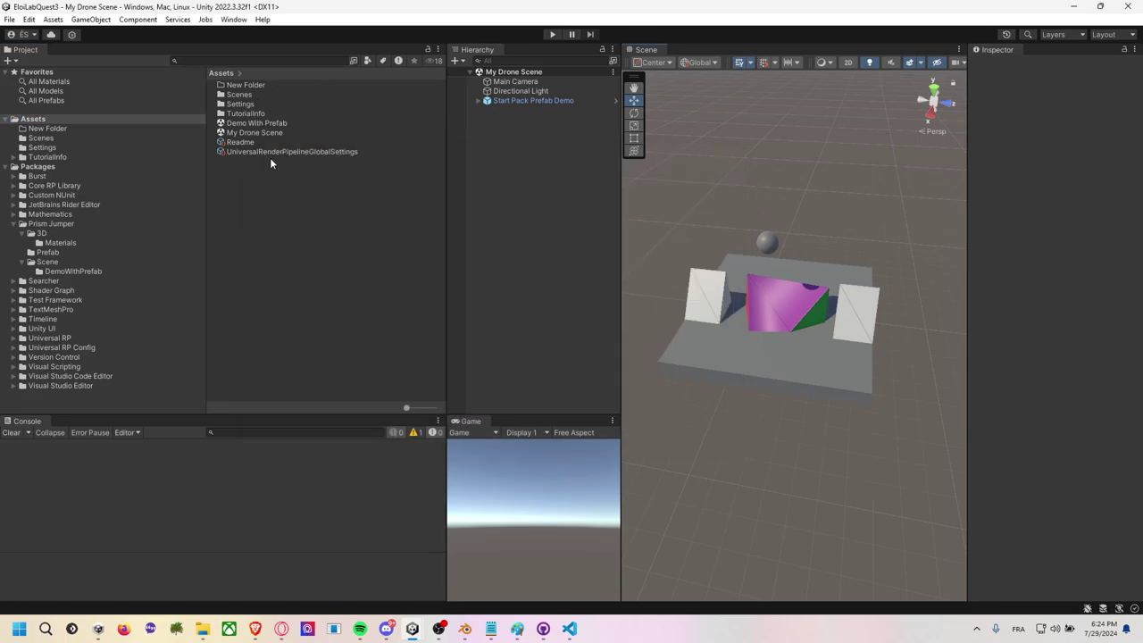
key("alt+Tab")
key("alt+Tab")
key("alt+Tab")
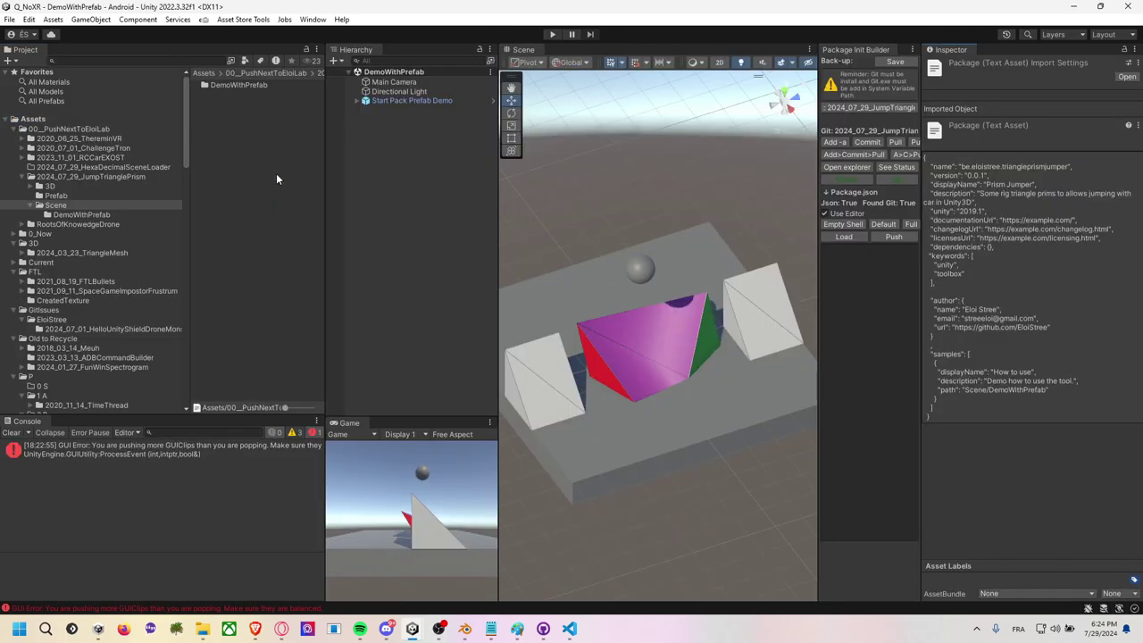
Inspect the DemoWithPrefab scene asset in the package's Scene folder.
left_click(68, 205)
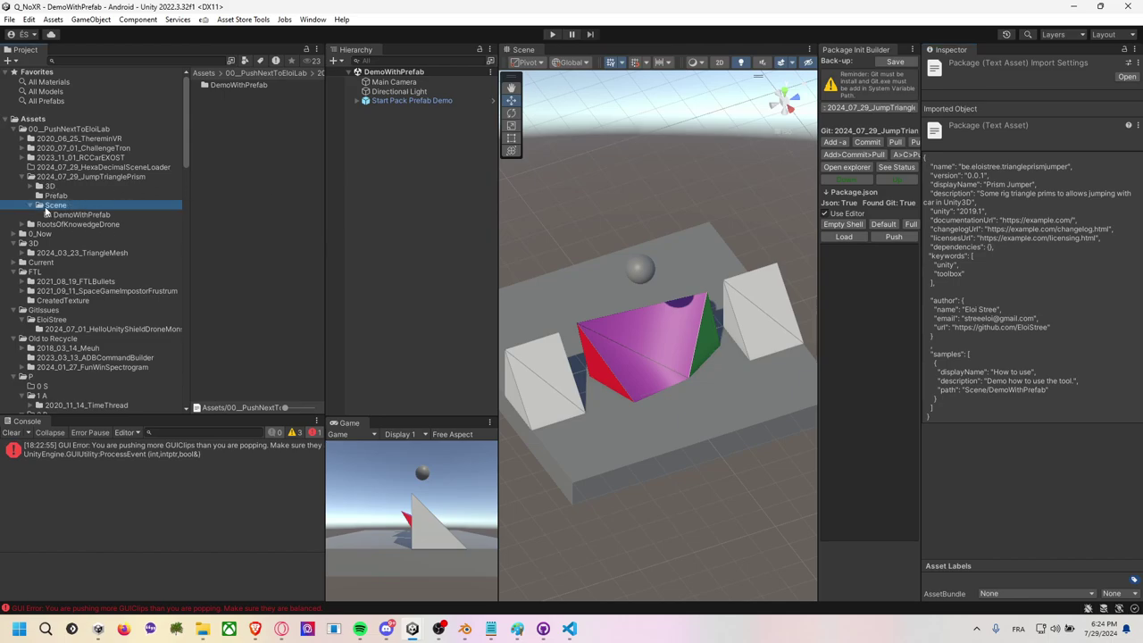
left_click(88, 217)
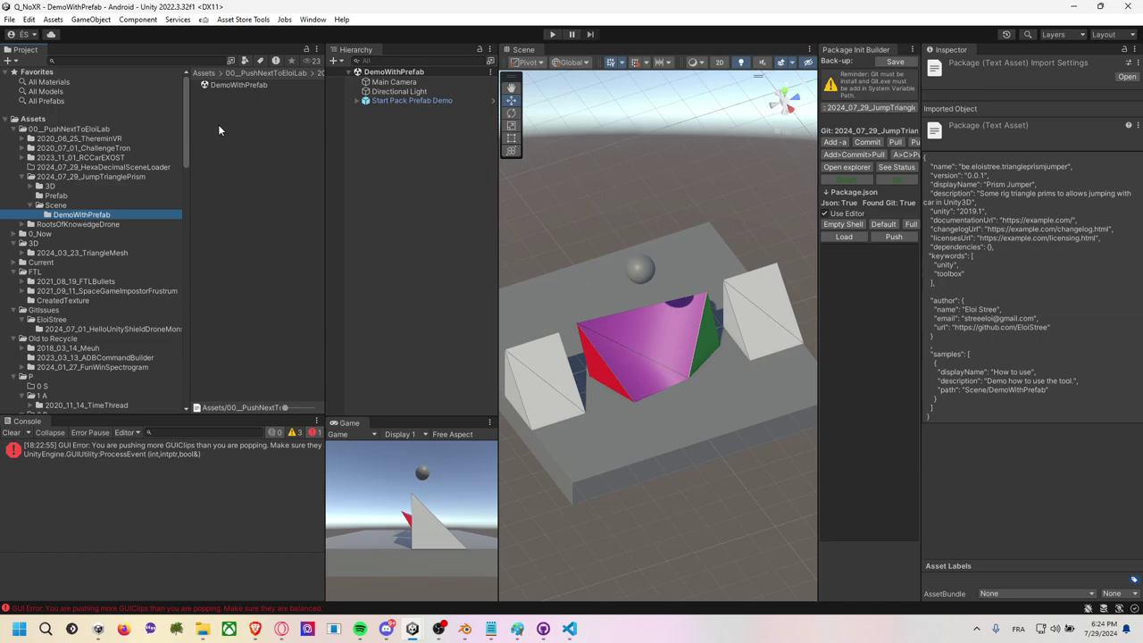
left_click(247, 86)
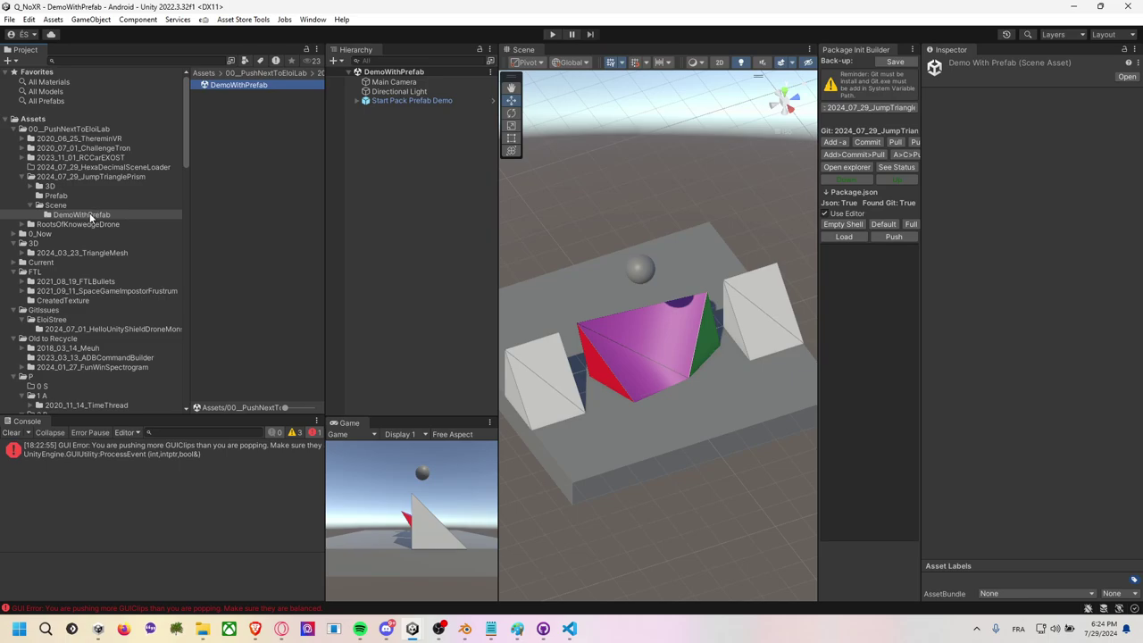
left_click(218, 167)
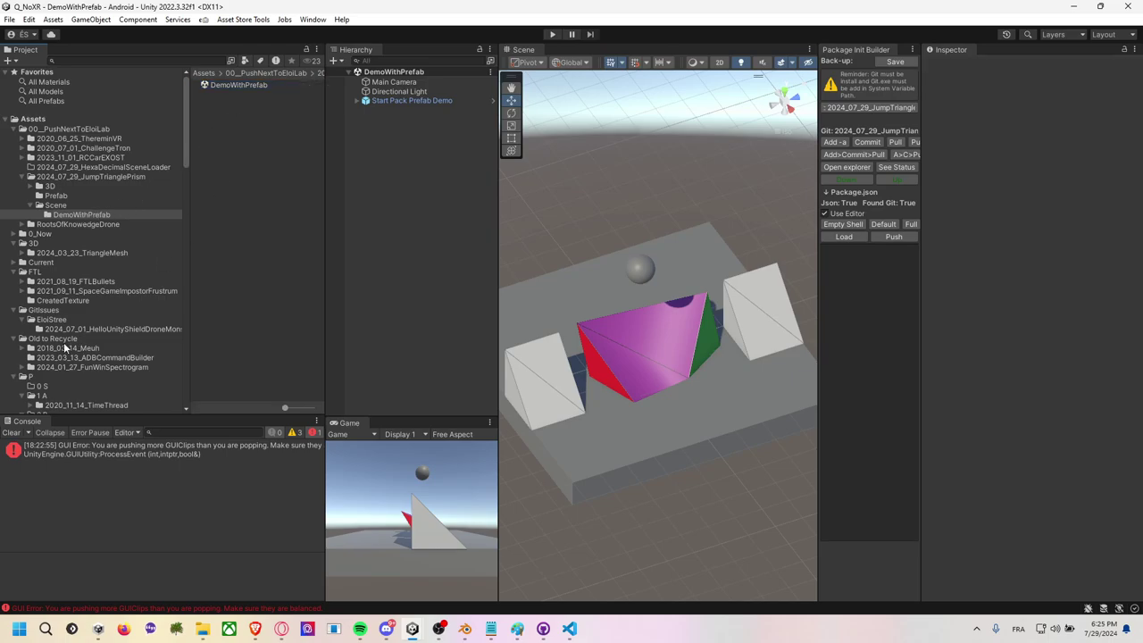
Clear the console errors and open JumpTrianglePrism's package.json in VS Code.
left_click(11, 433)
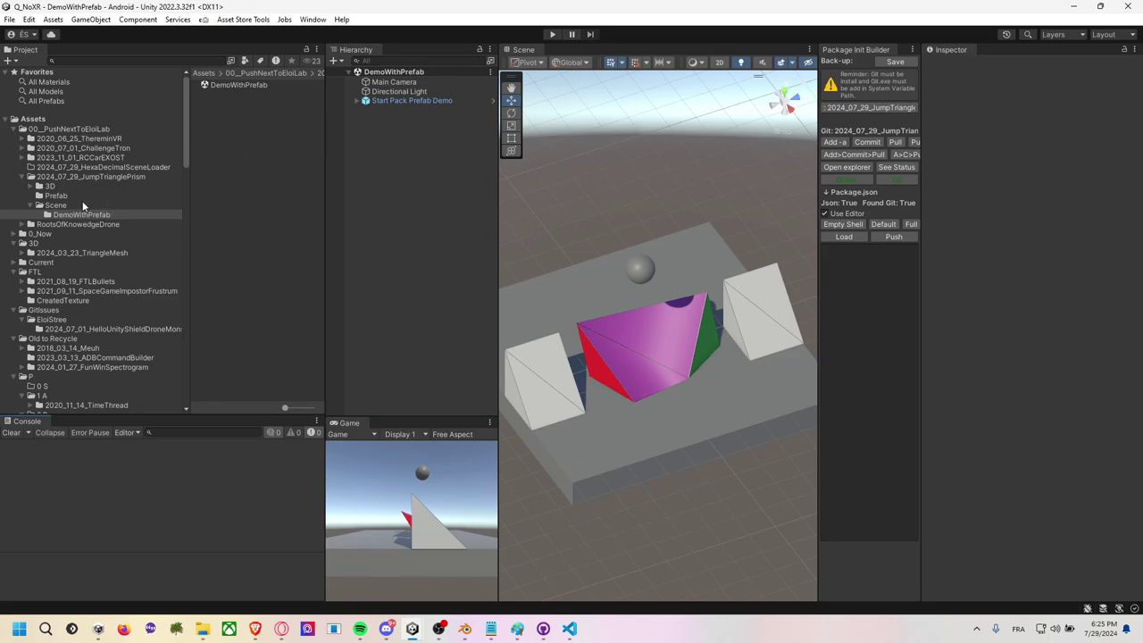
left_click(94, 177)
double_click(225, 113)
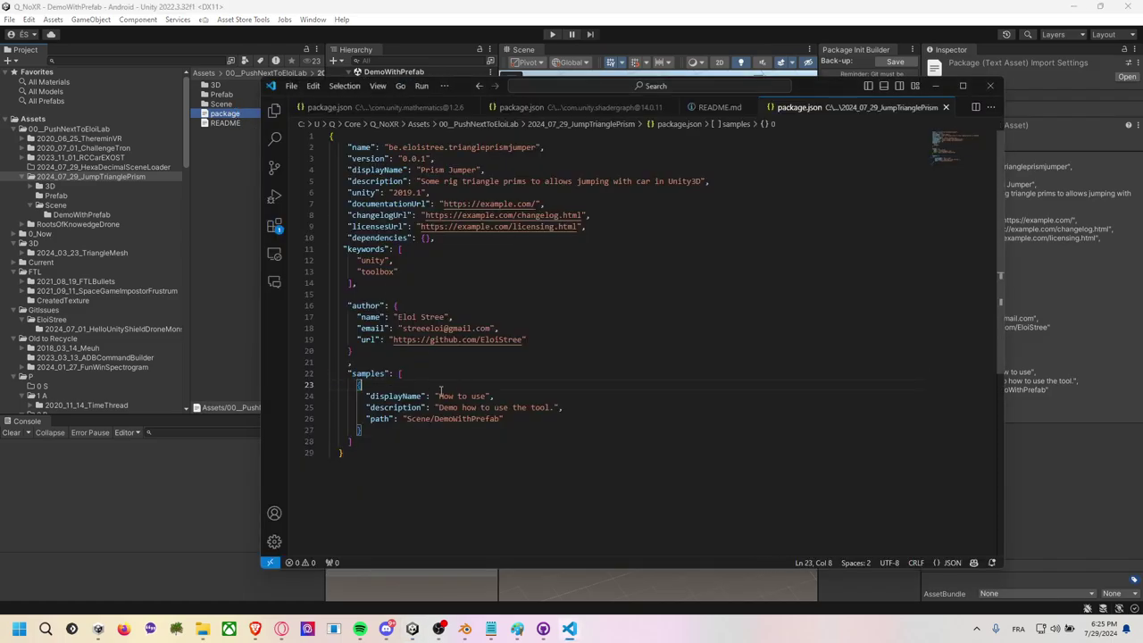
left_click_drag(431, 395, 362, 384)
left_click(476, 408)
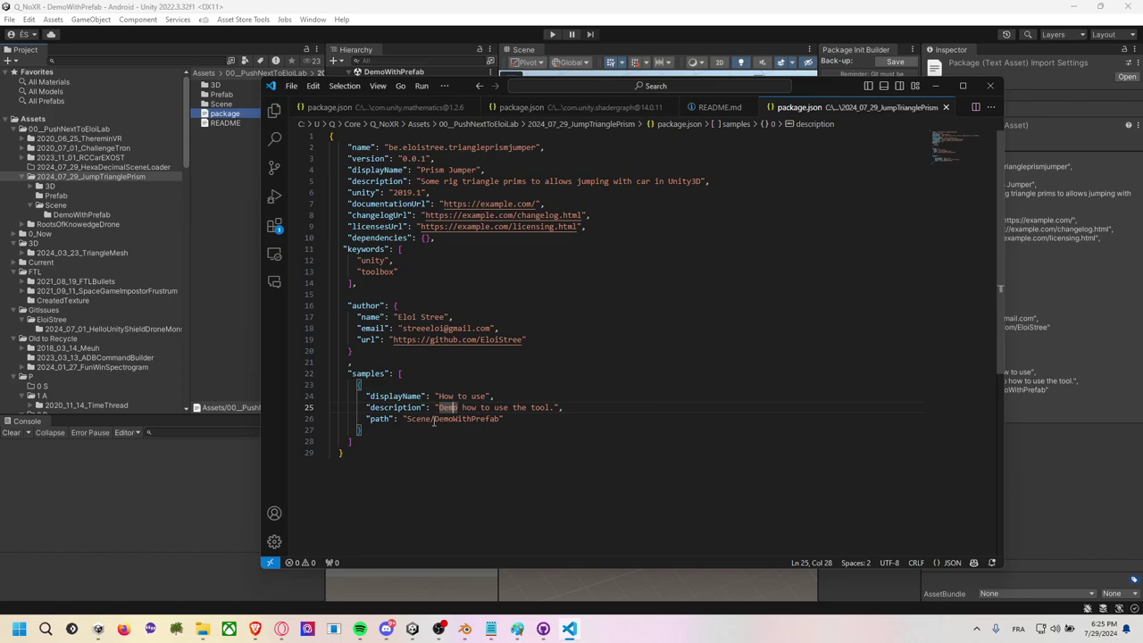
left_click_drag(406, 419, 498, 420)
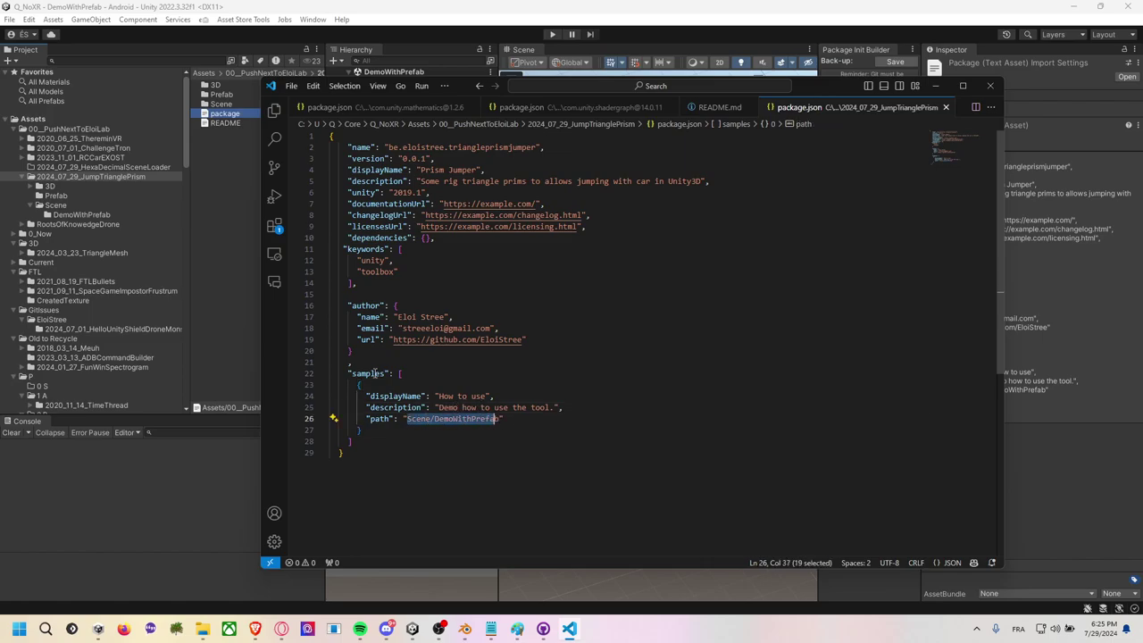
left_click(419, 427)
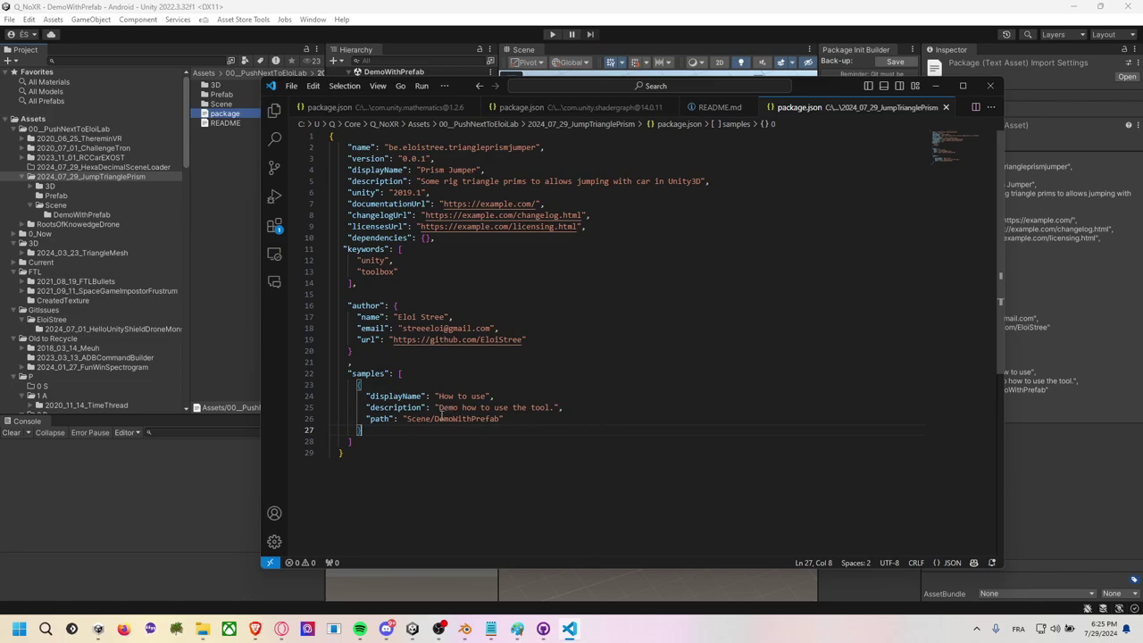
In EloiLabQuest3, import Prism Jumper's How to use sample from the Package Manager.
key("alt+Tab")
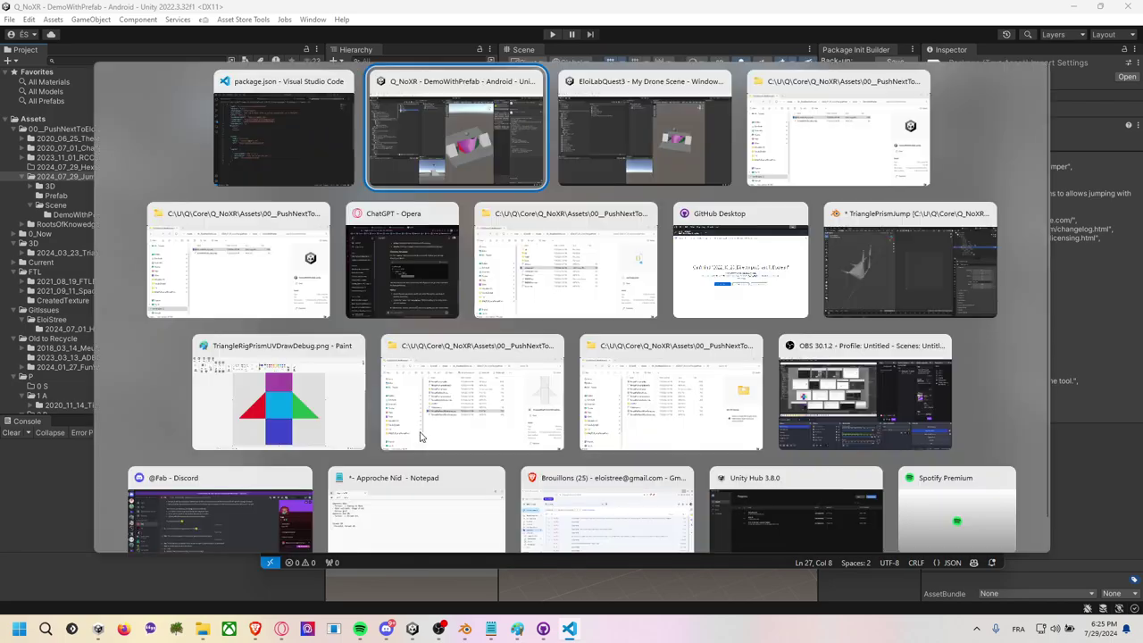
key("alt+Tab")
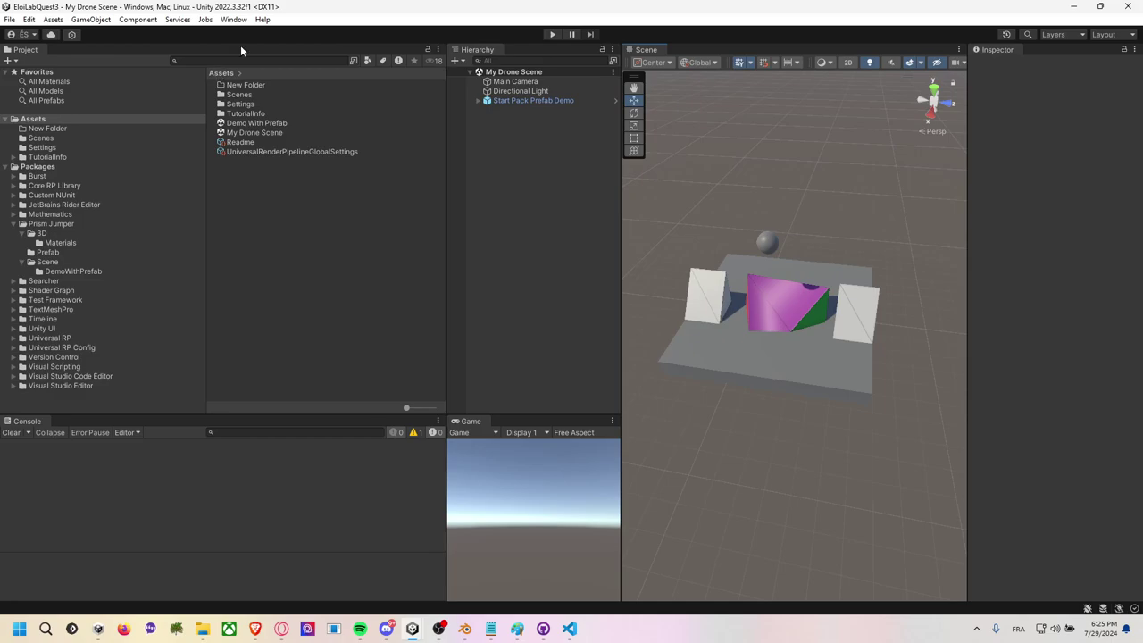
left_click(234, 19)
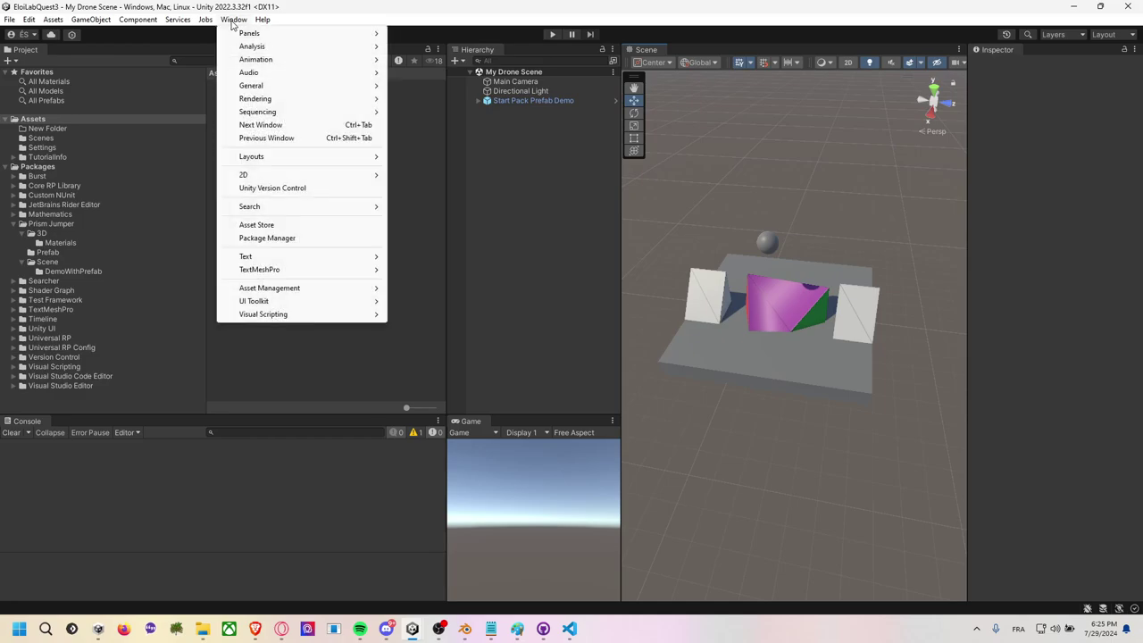
left_click(295, 237)
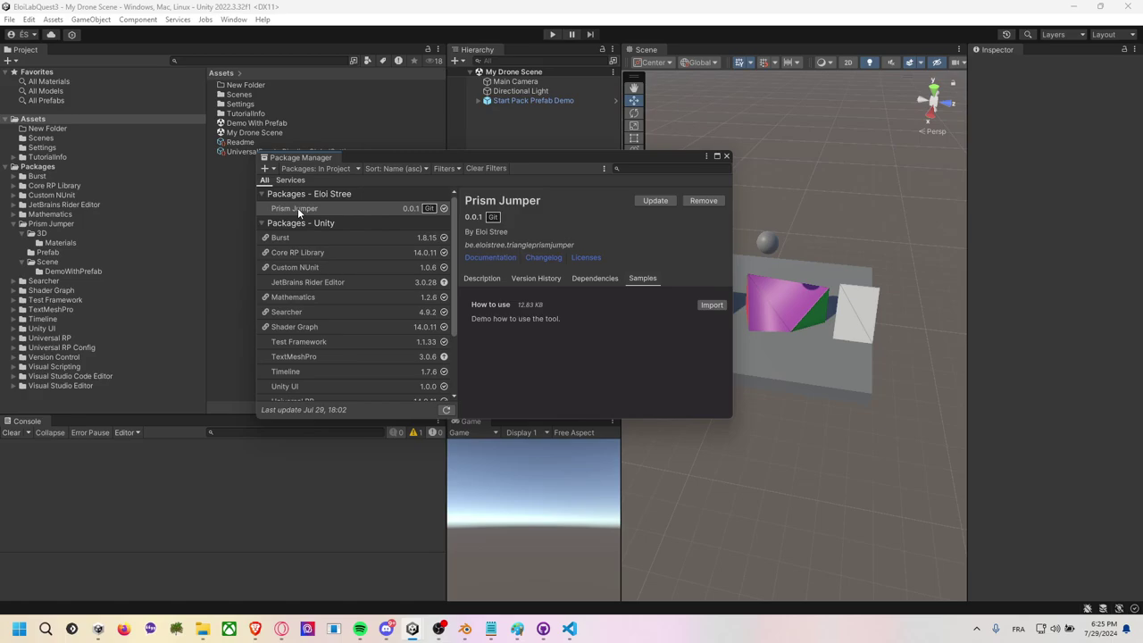
left_click(483, 278)
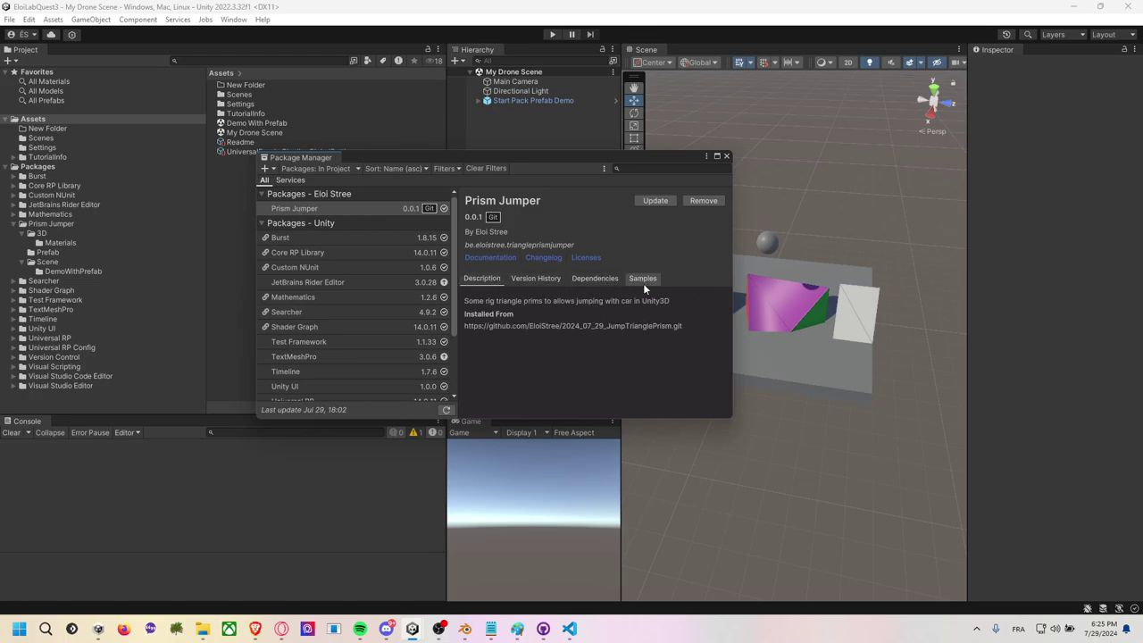
left_click(639, 282)
left_click(709, 306)
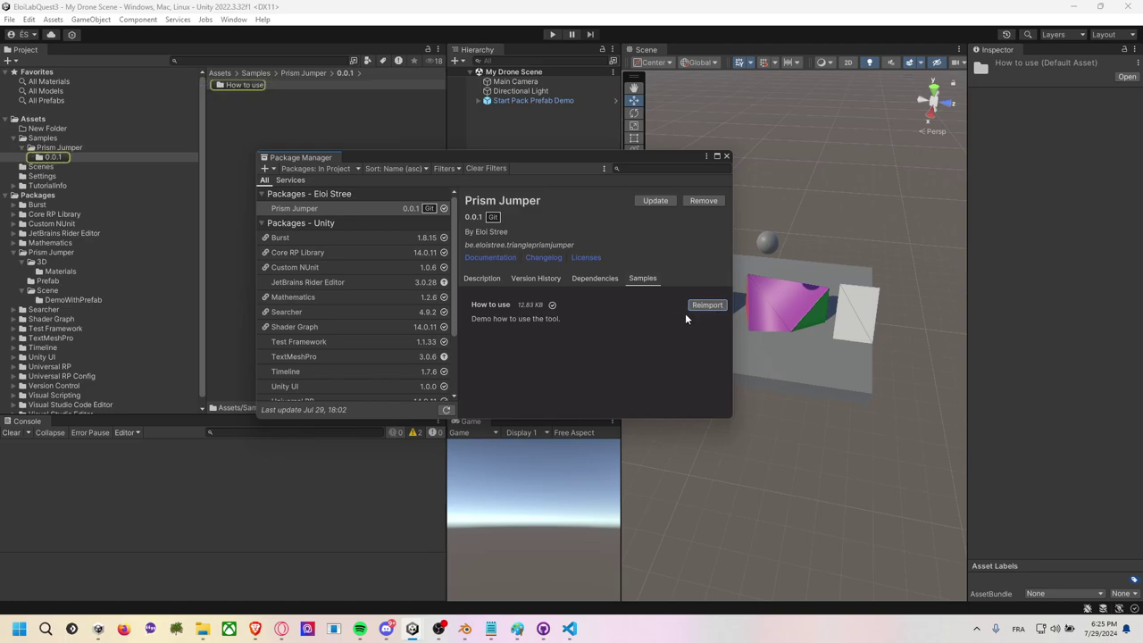
Browse to the imported Assets/Samples/Prism Jumper/0.0.1 folder.
left_click(726, 157)
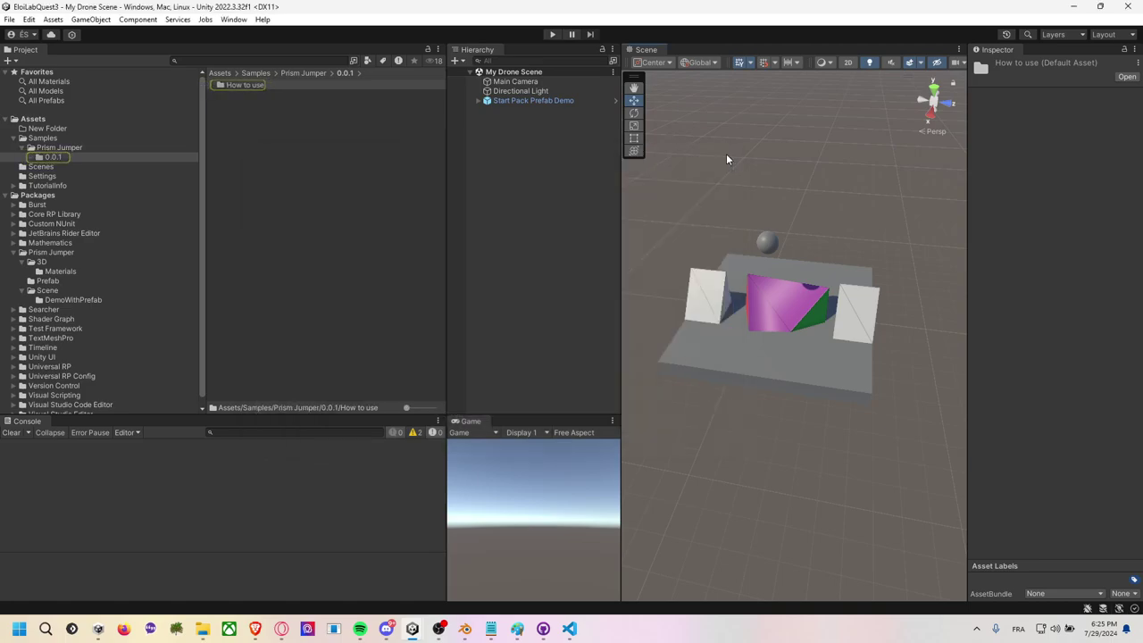
left_click(53, 138)
left_click(82, 146)
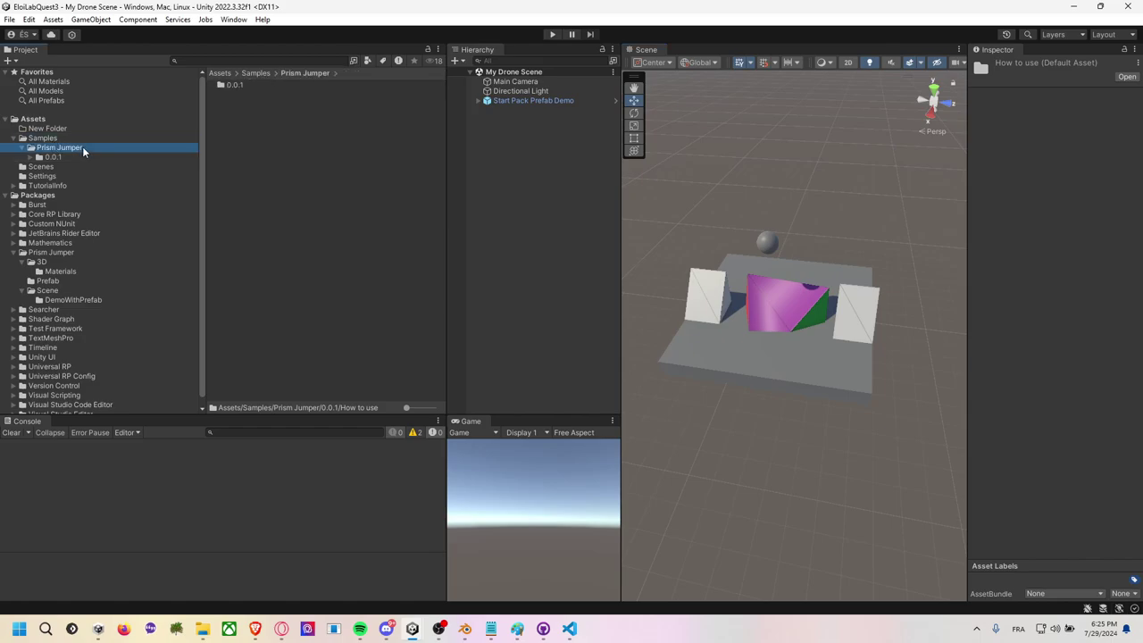
left_click(52, 157)
left_click(32, 157)
Open the DemoWithPrefab scene from the How to use folder and check the level in the Scene view.
left_click(73, 167)
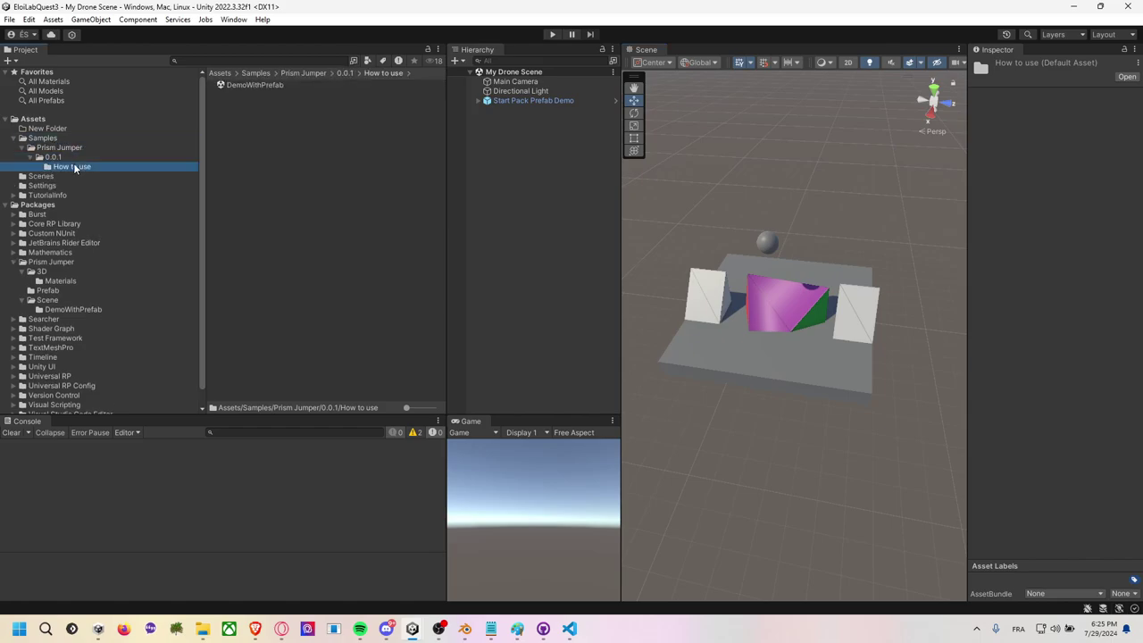
double_click(254, 85)
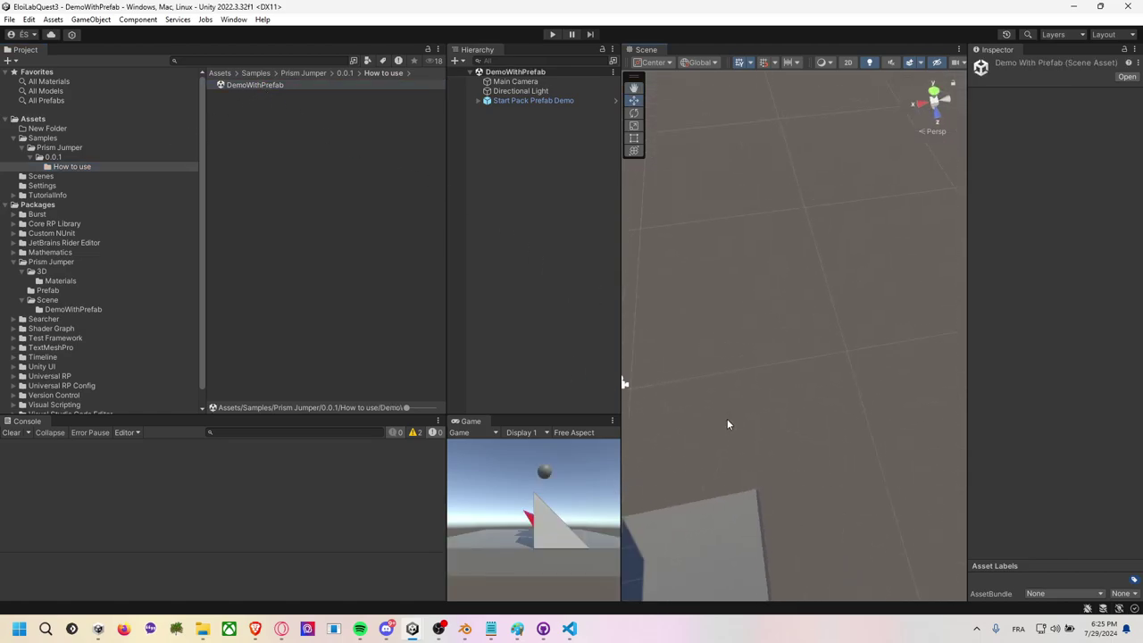
mouse_move(757, 460)
middle_mouse_down()
mouse_move(804, 248)
mouse_move(824, 232)
middle_mouse_up()
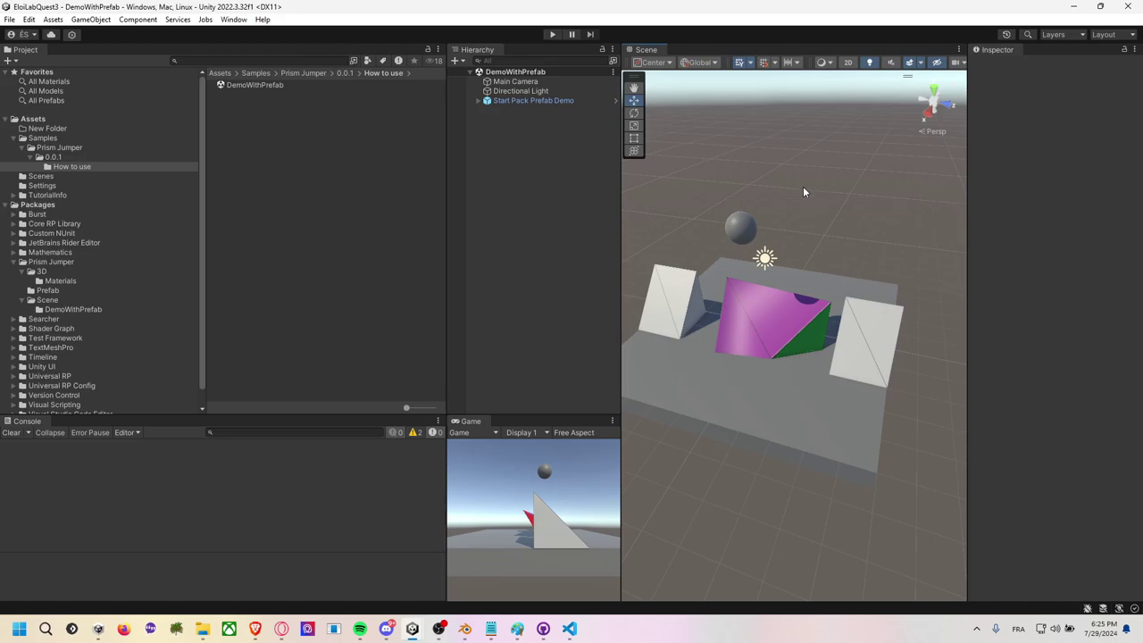
middle_click_drag(803, 185, 799, 191)
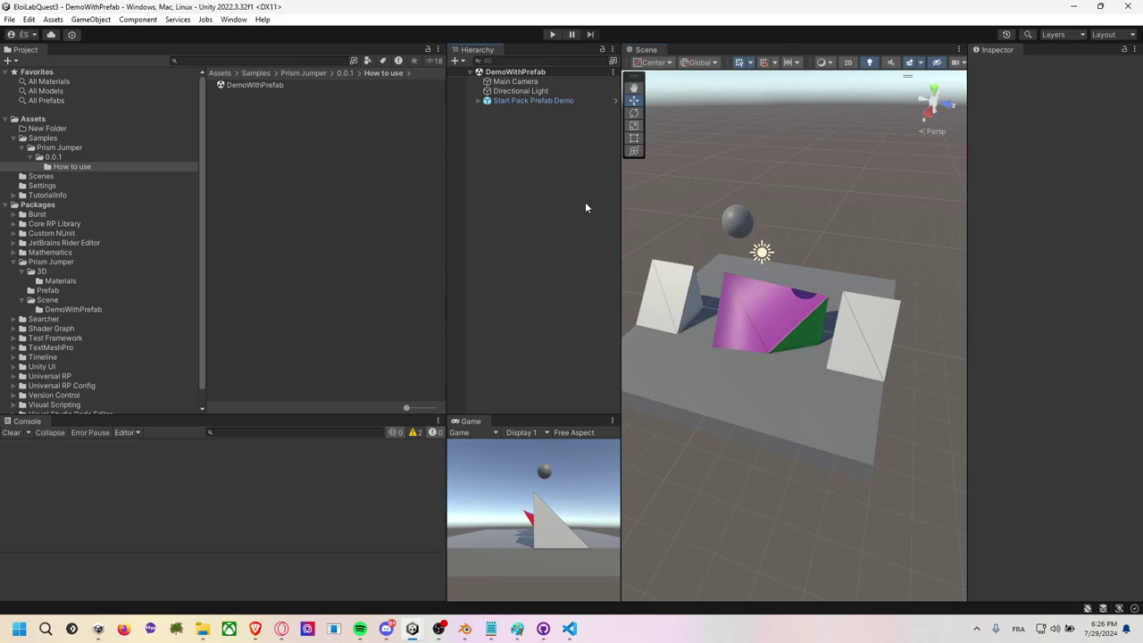
right_click_drag(696, 188, 665, 215)
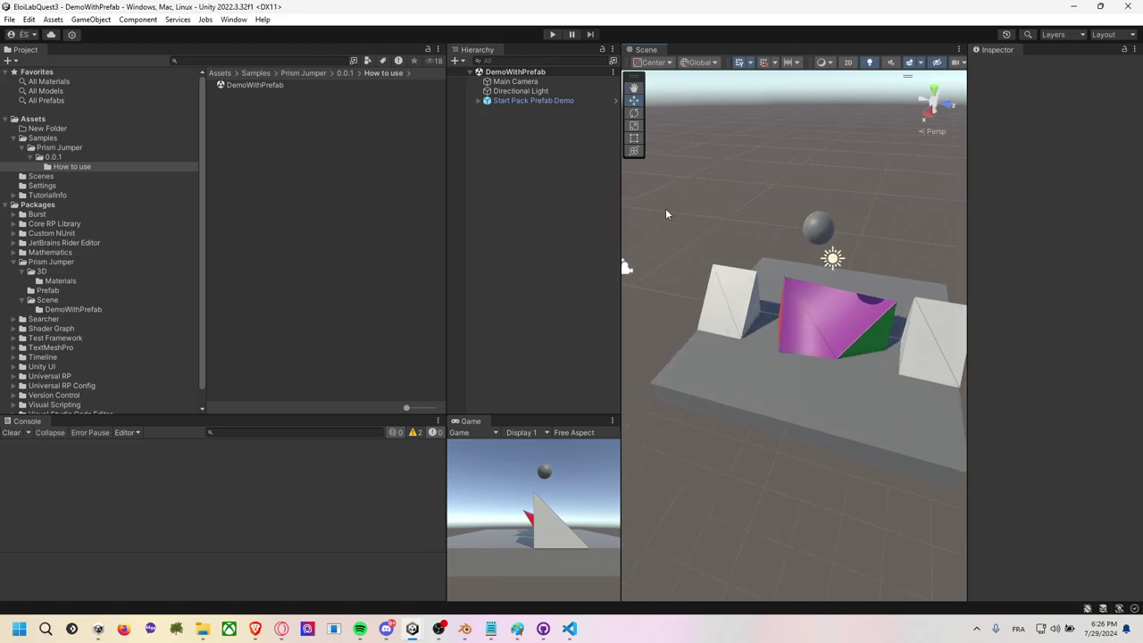
Re-browse the Prism Jumper 0.0.1 sample folders down to the How to use folder.
left_click(53, 157)
left_click(100, 150)
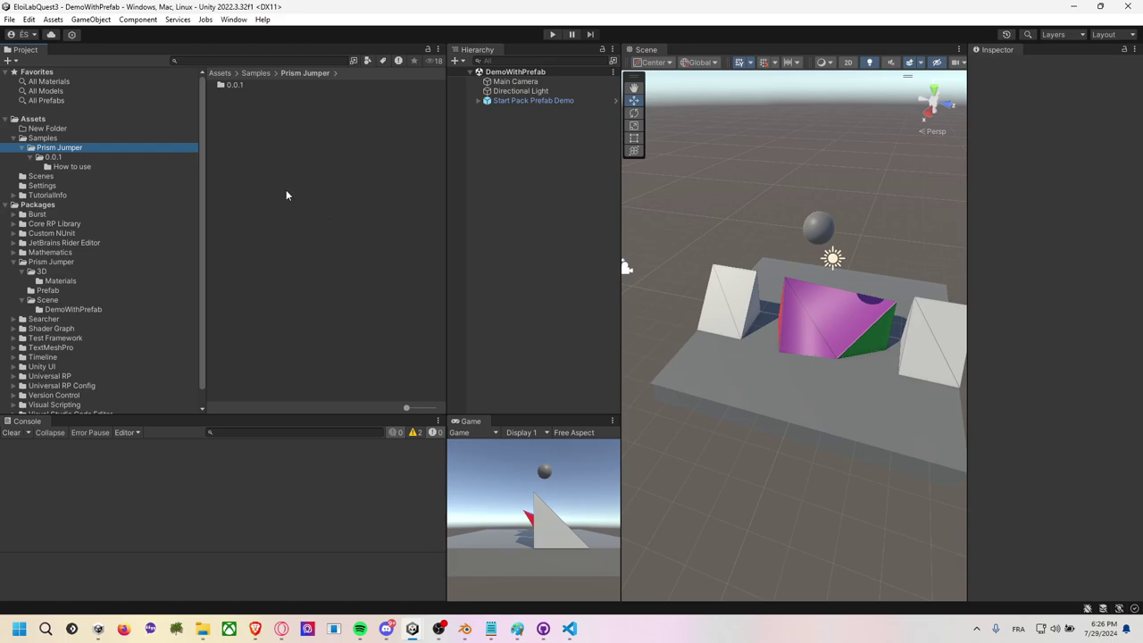
left_click(83, 158)
left_click(87, 168)
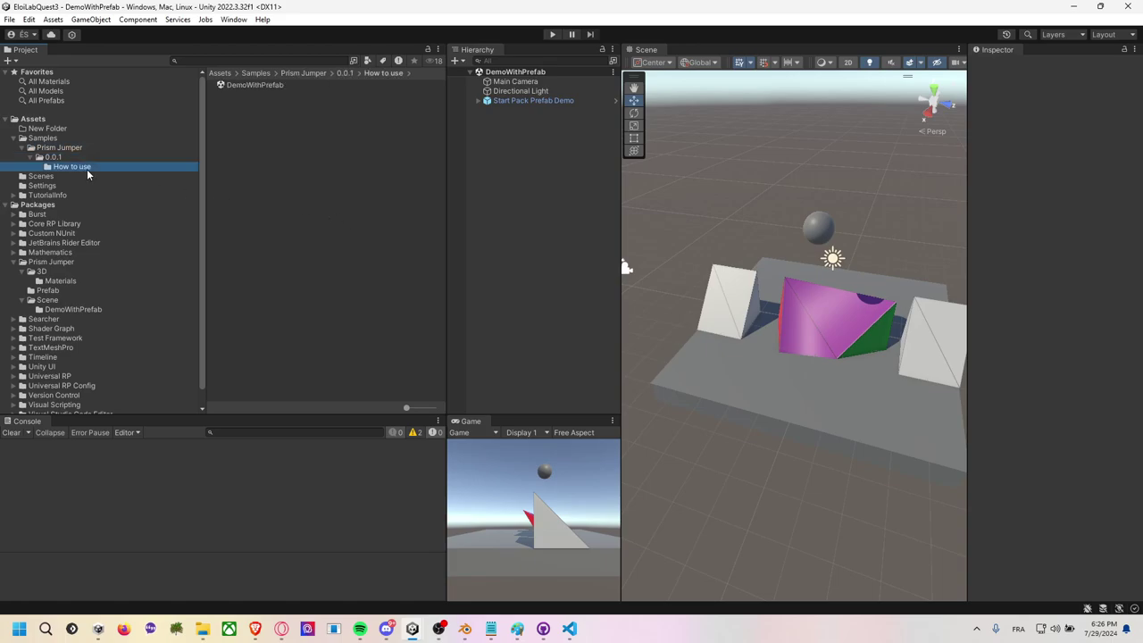
left_click(80, 149)
key("super+Tab")
Return to the Q_NoXR Unity window and view its DemoWithPrefab level from above.
key("Right")
key("Return")
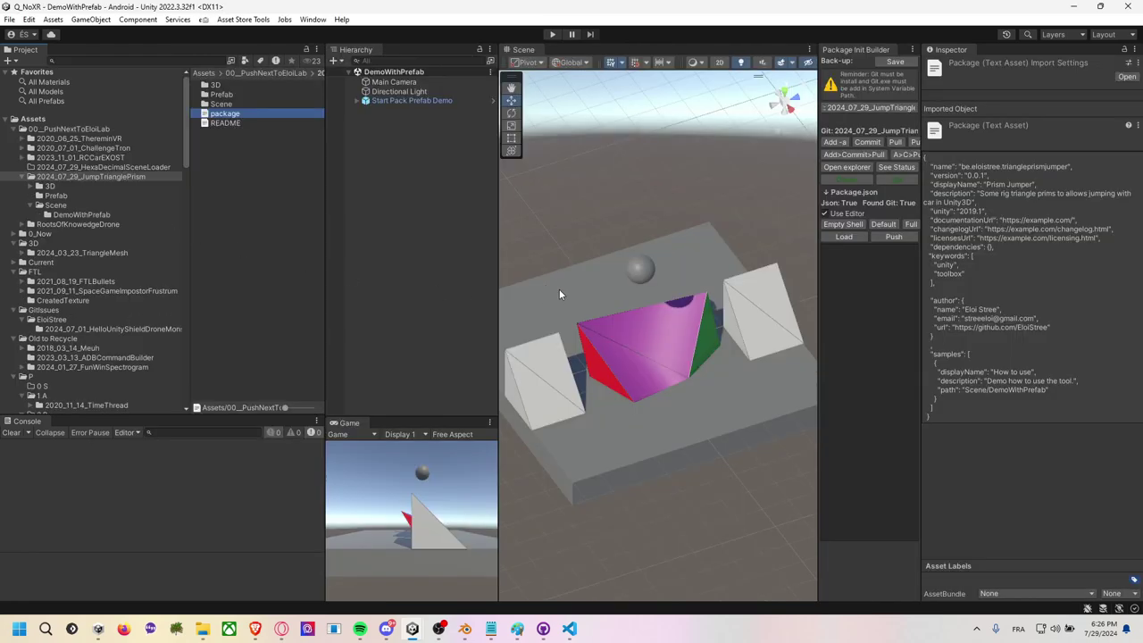
left_click_drag(691, 239, 625, 268, "alt")
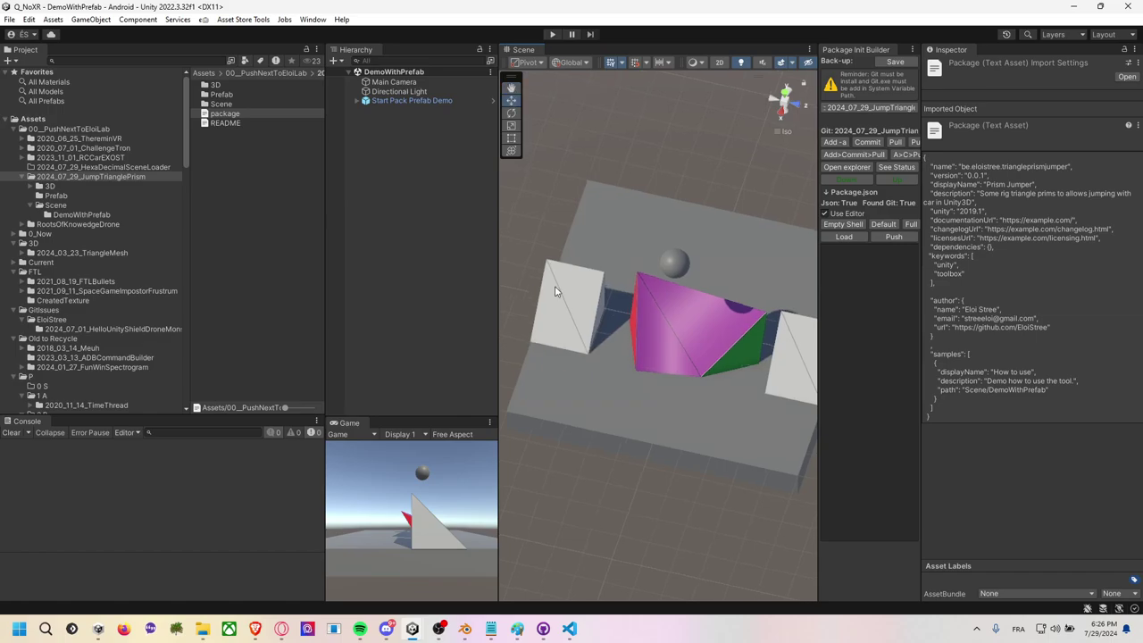
scroll(607, 261, "down", 2)
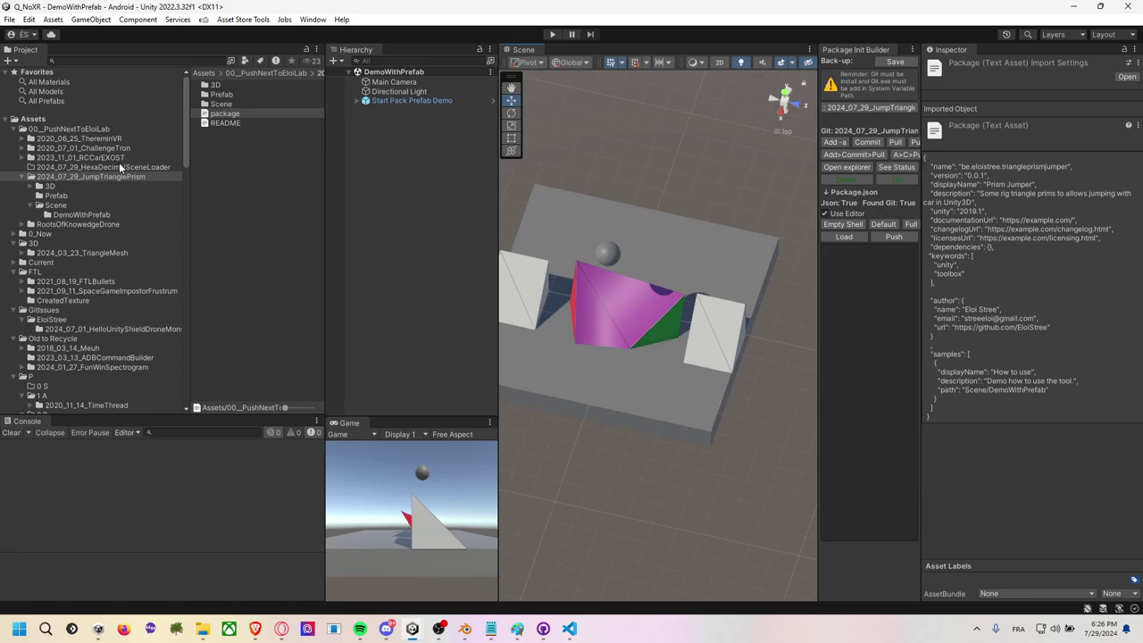
Browse the HexaDecimalSceneLoader, 3D and Prefab folders in the Project browser.
left_click(123, 166)
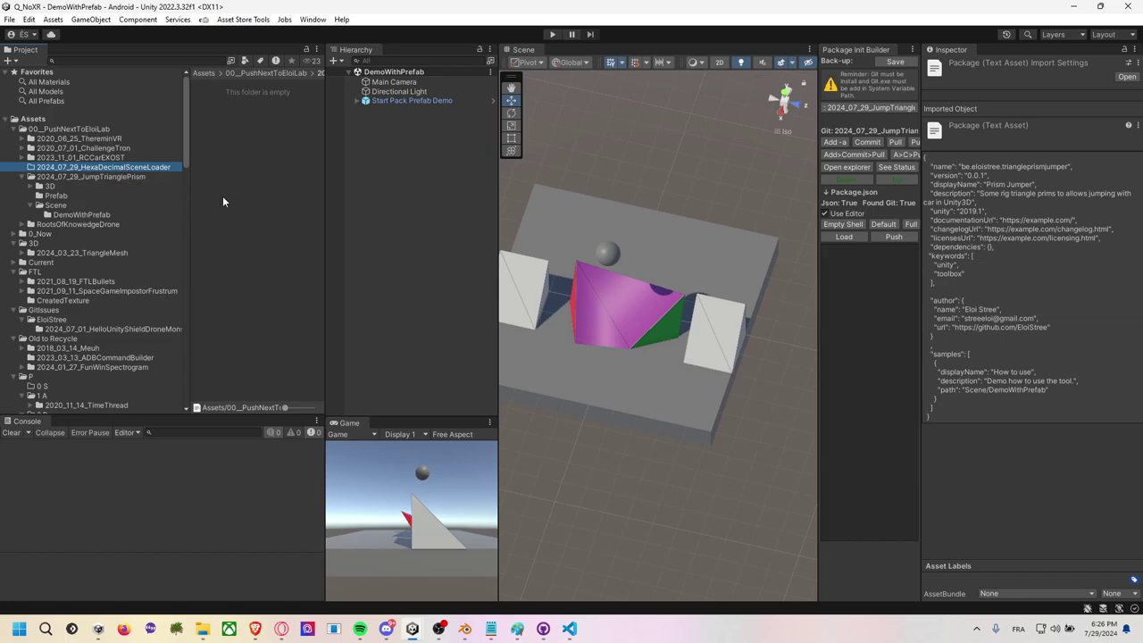
left_click(136, 185)
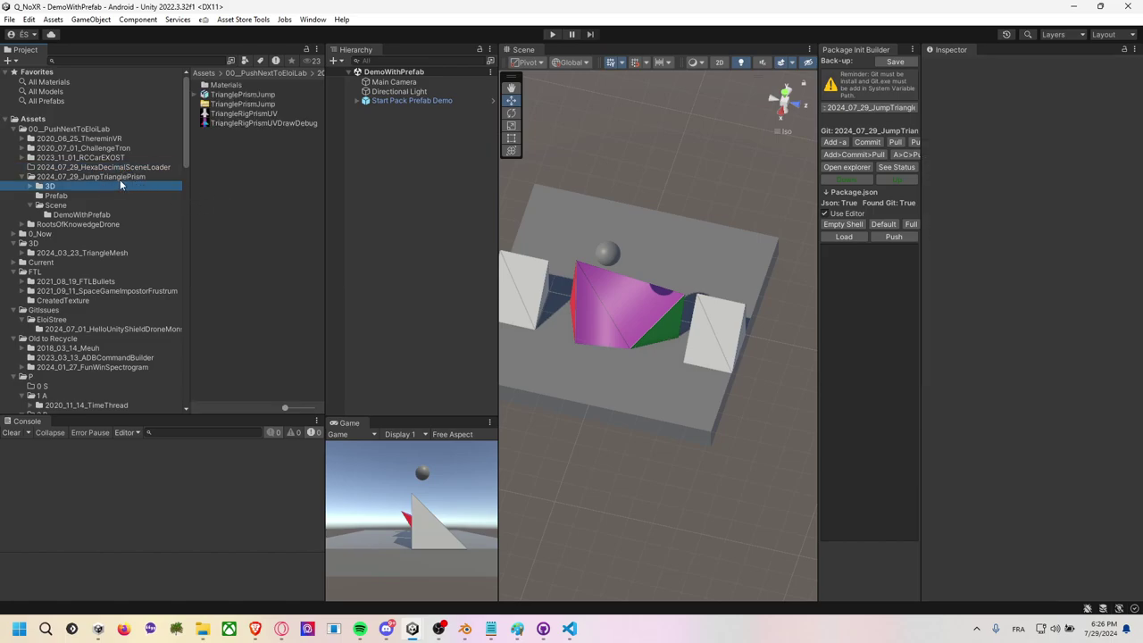
left_click(86, 196)
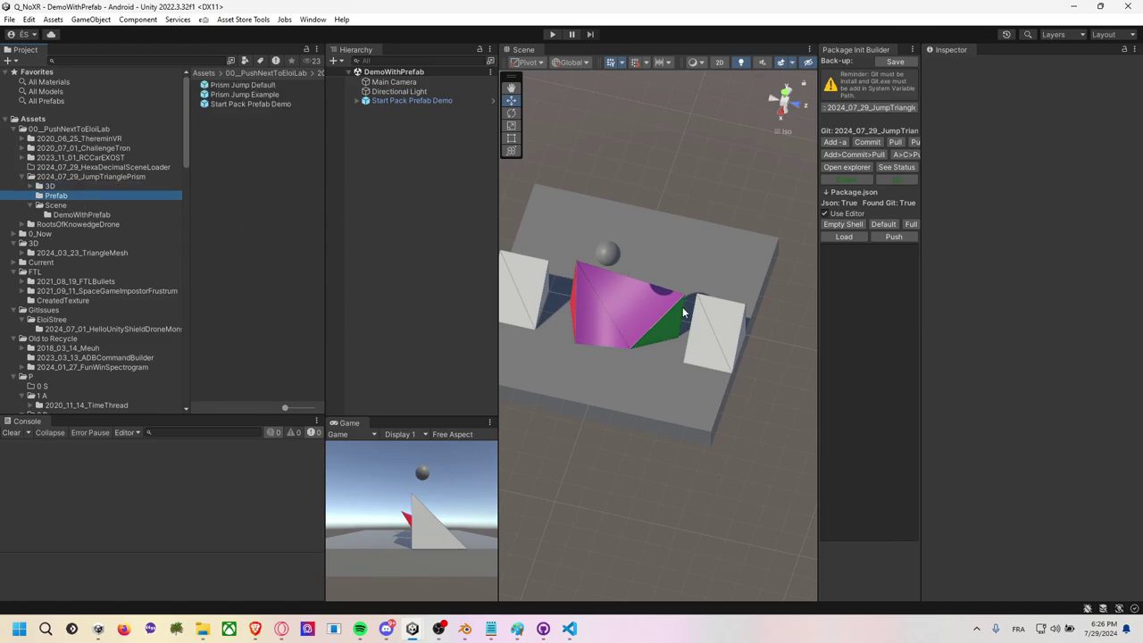
Orbit the demo scene, selecting the white Triangle Rig Prism, the demo root and Ground.
left_click_drag(683, 307, 639, 303, "alt")
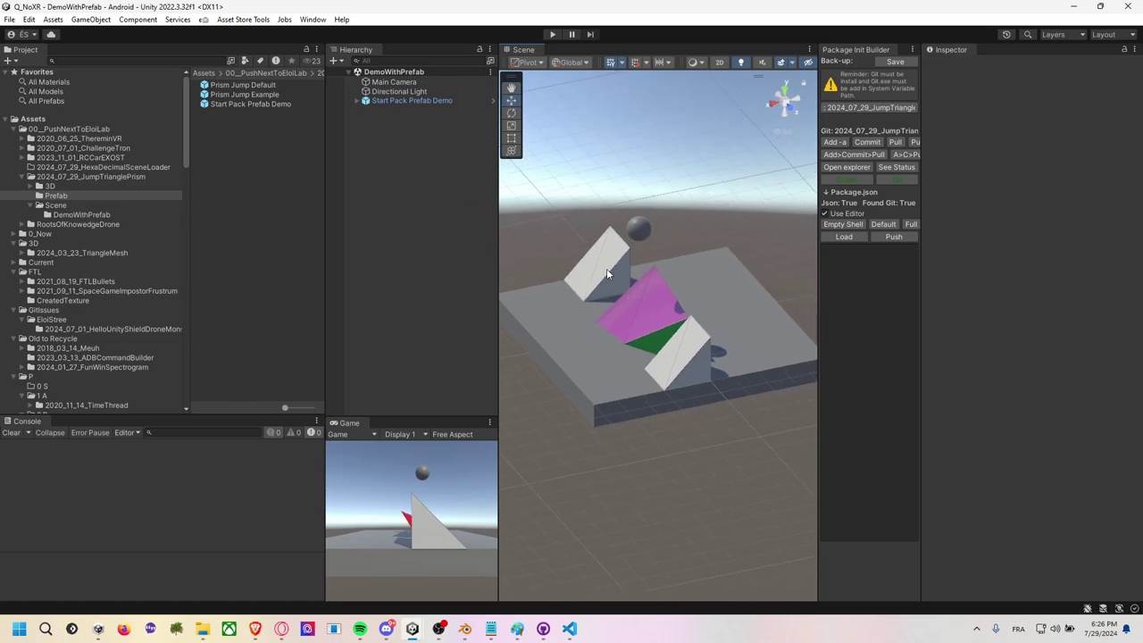
left_click(606, 269)
left_click(607, 271)
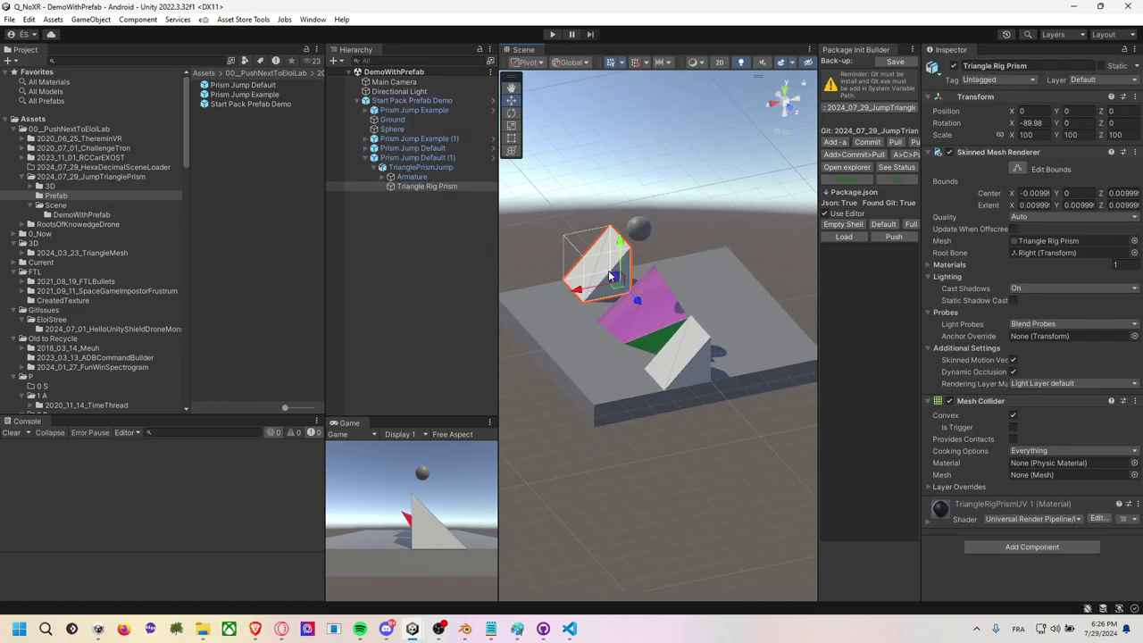
left_click_drag(552, 169, 625, 286, "alt")
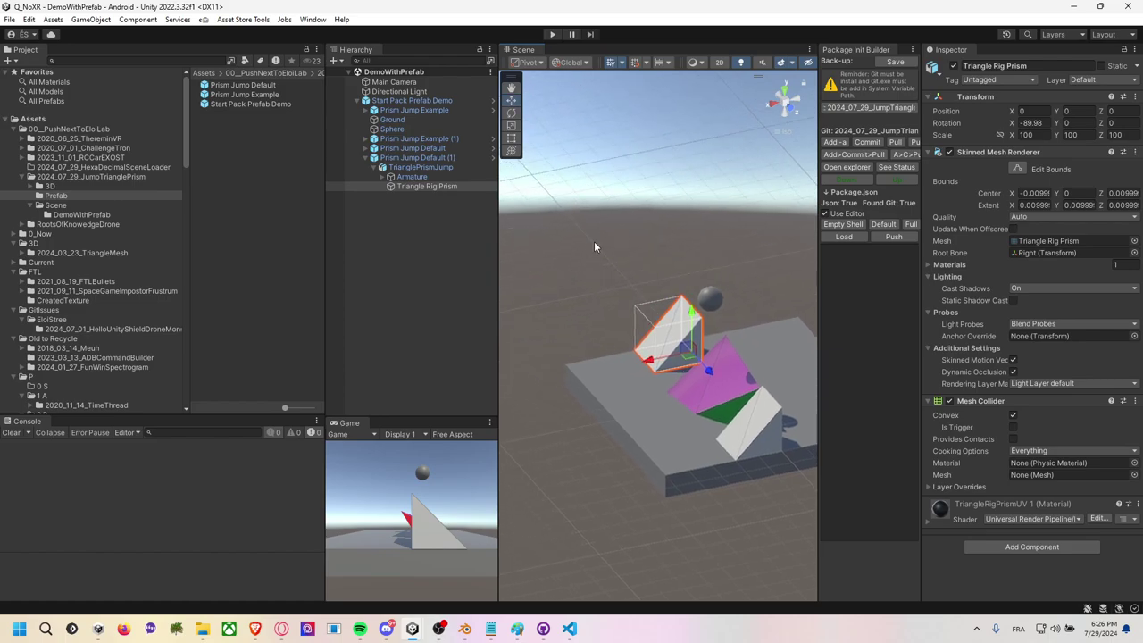
left_click(671, 323)
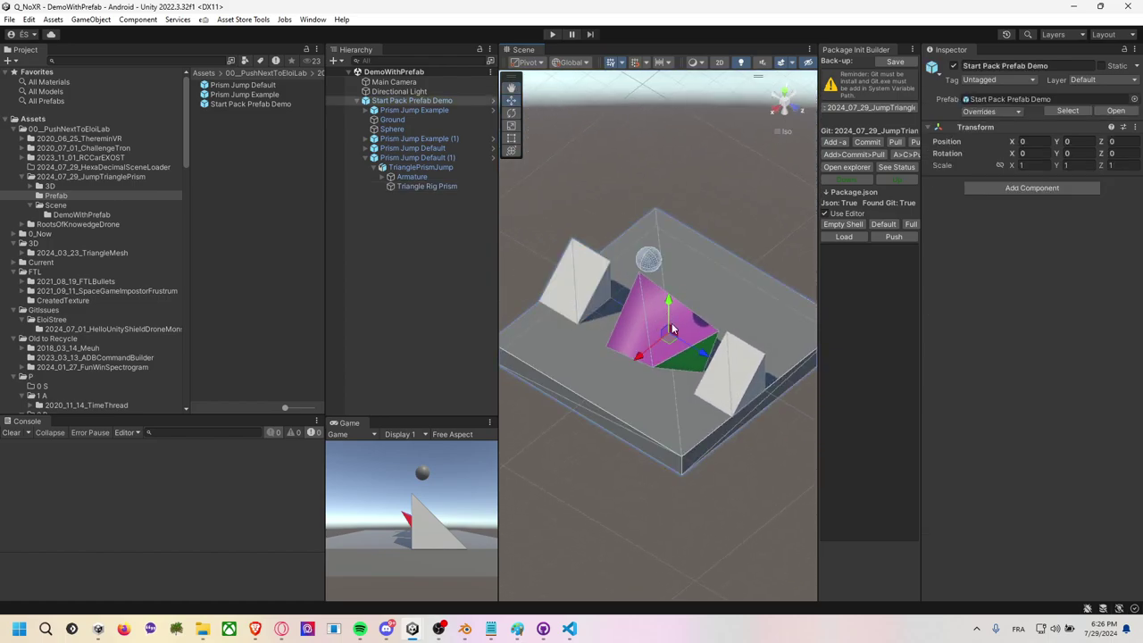
mouse_move(587, 282)
left_mouse_down("alt")
mouse_move(697, 307)
mouse_move(574, 322)
left_mouse_up("alt")
left_click(596, 333)
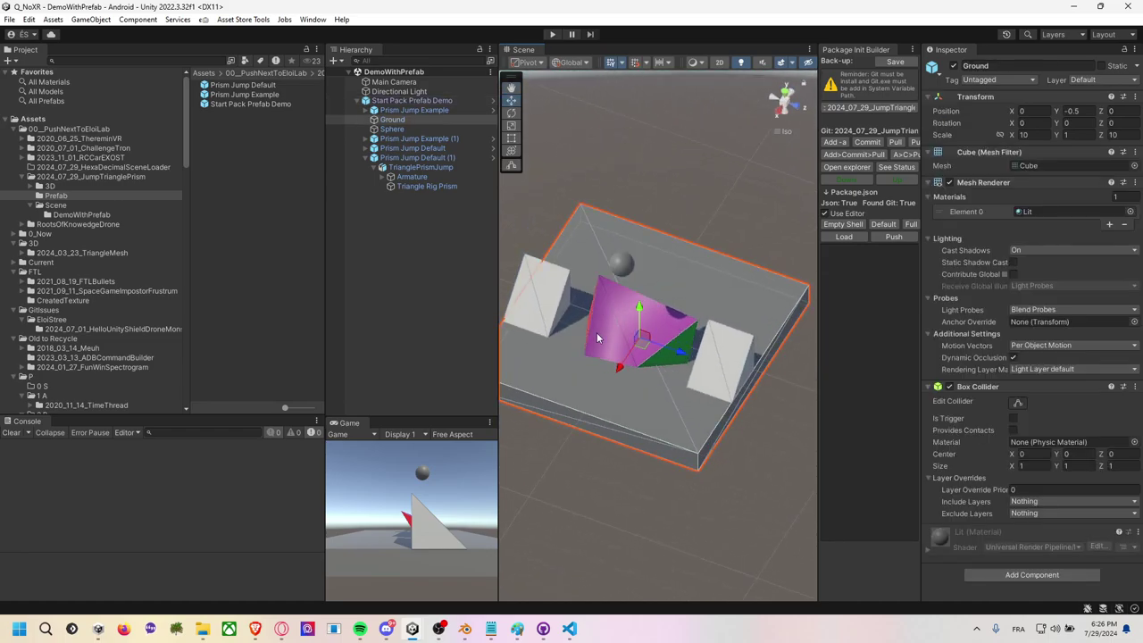
left_click_drag(732, 268, 679, 332, "alt")
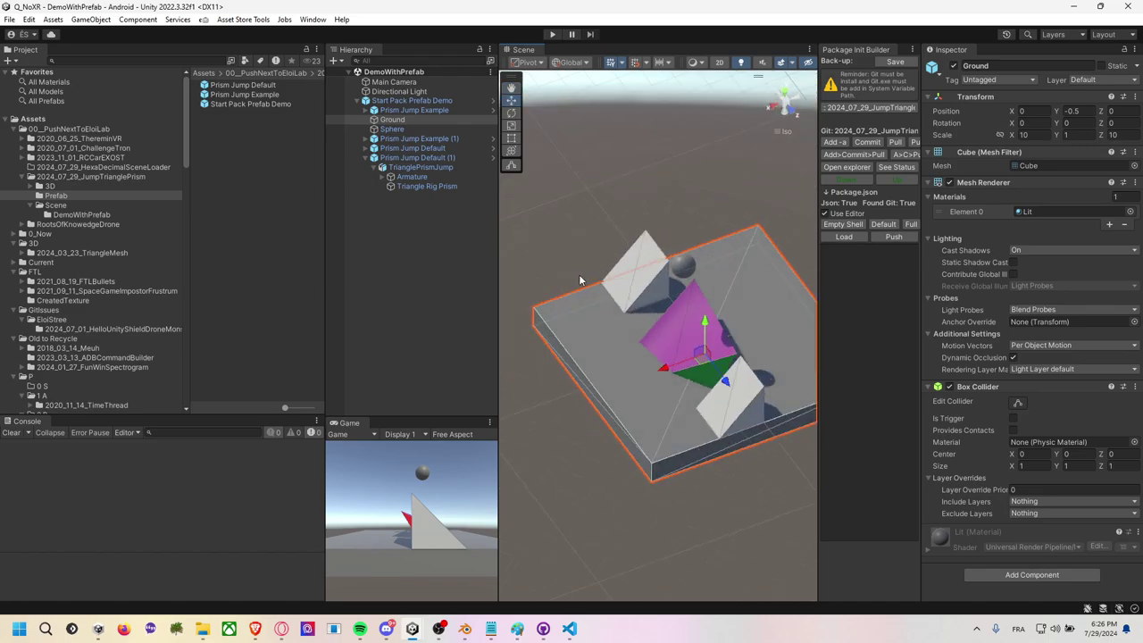
left_click(653, 284)
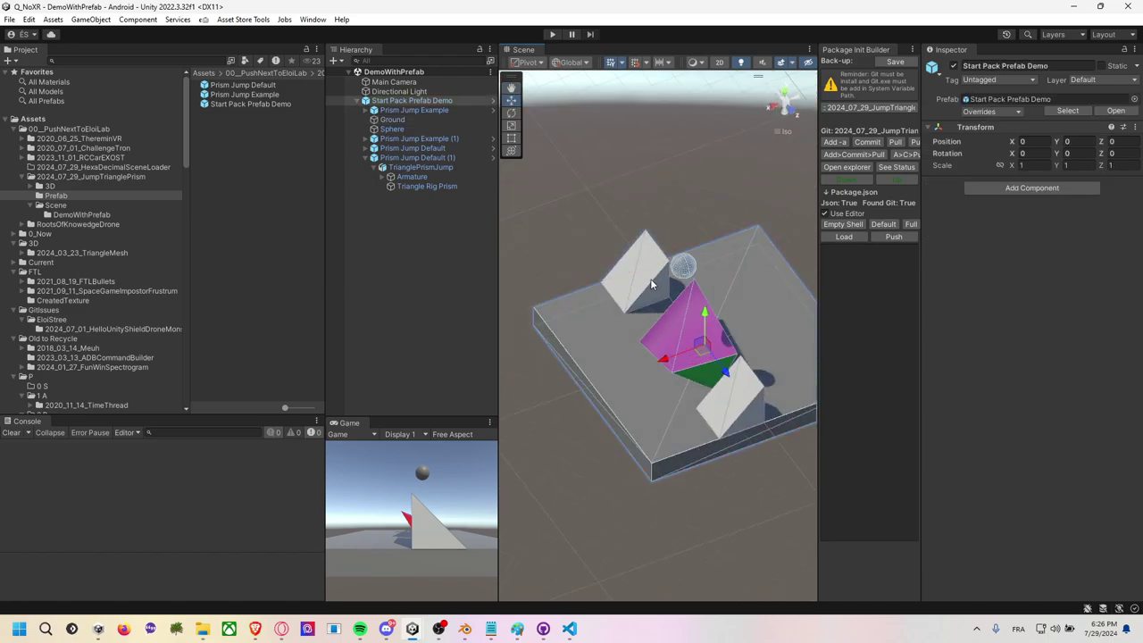
left_click(641, 284)
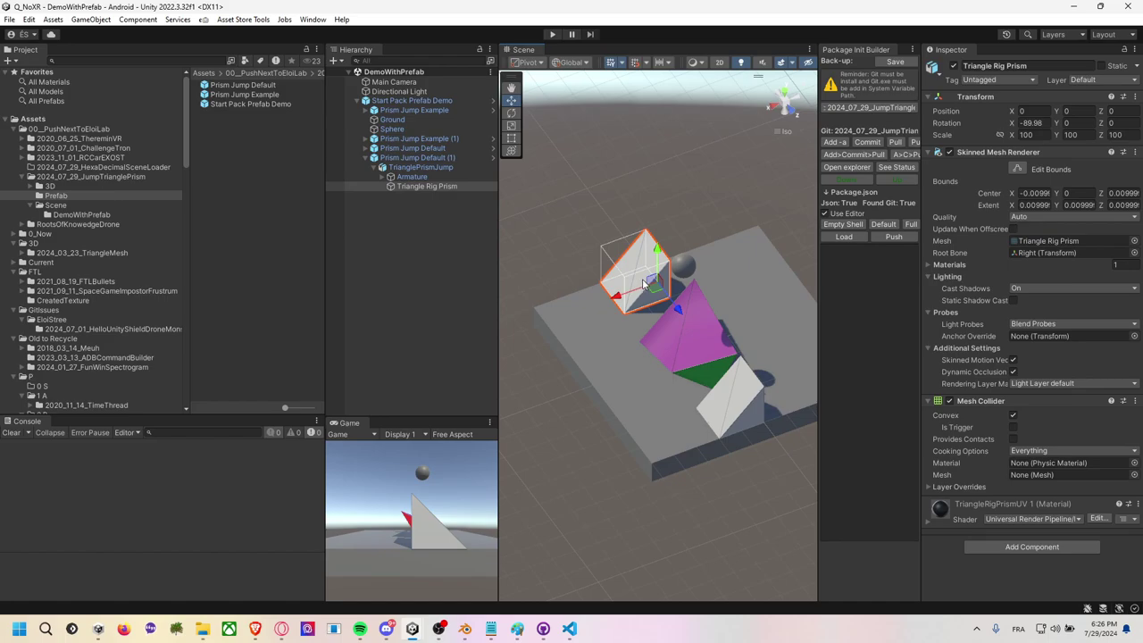
scroll(642, 285, "up", 1)
scroll(643, 285, "up", 1)
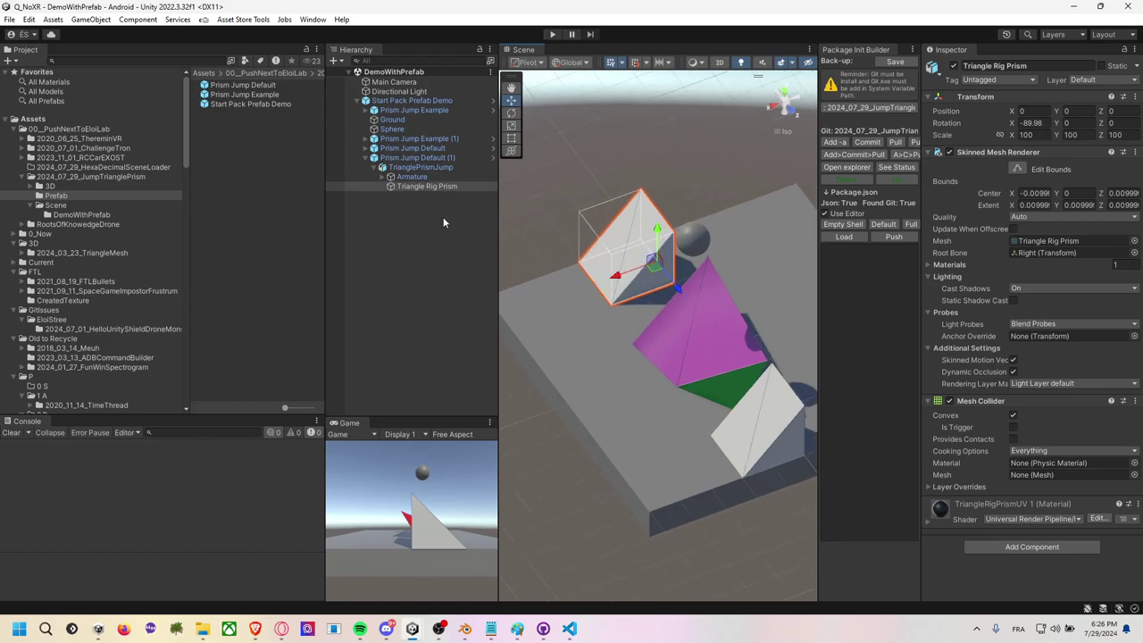
Open the context options of the TrianglePrismJump model in the 3D folder.
right_click(420, 188)
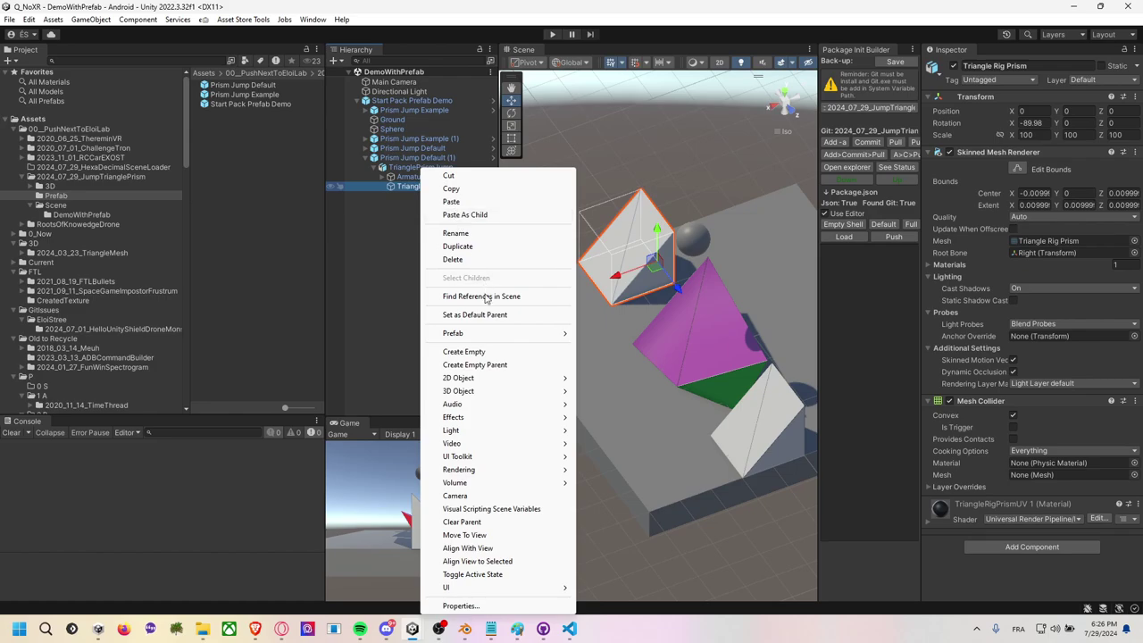
left_click(389, 209)
left_click(50, 185)
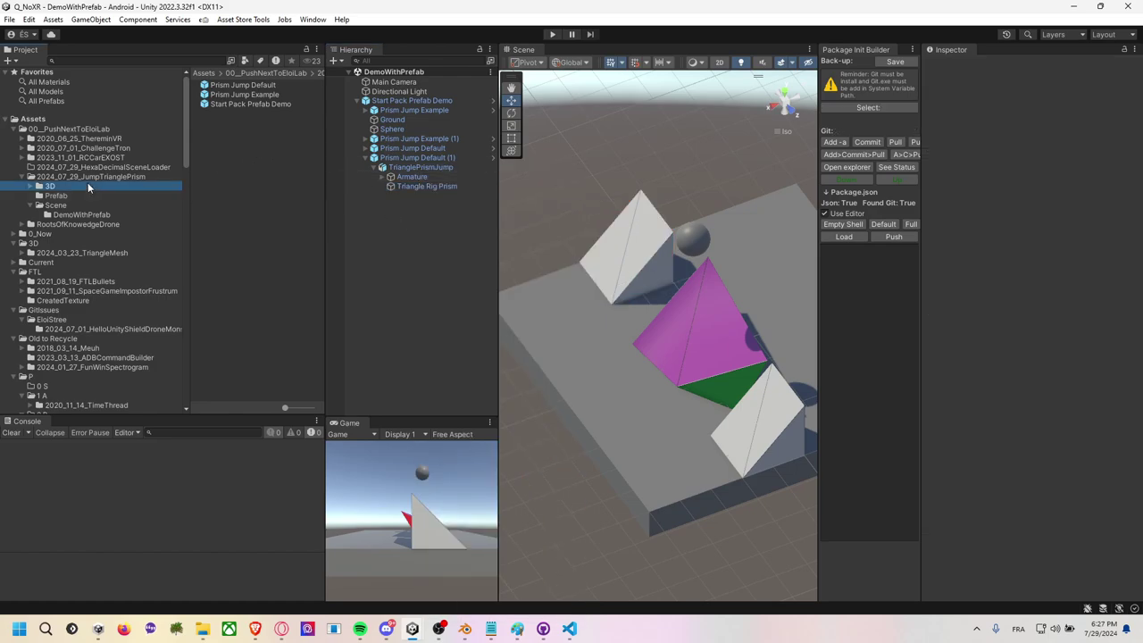
left_click(266, 96)
right_click(242, 101)
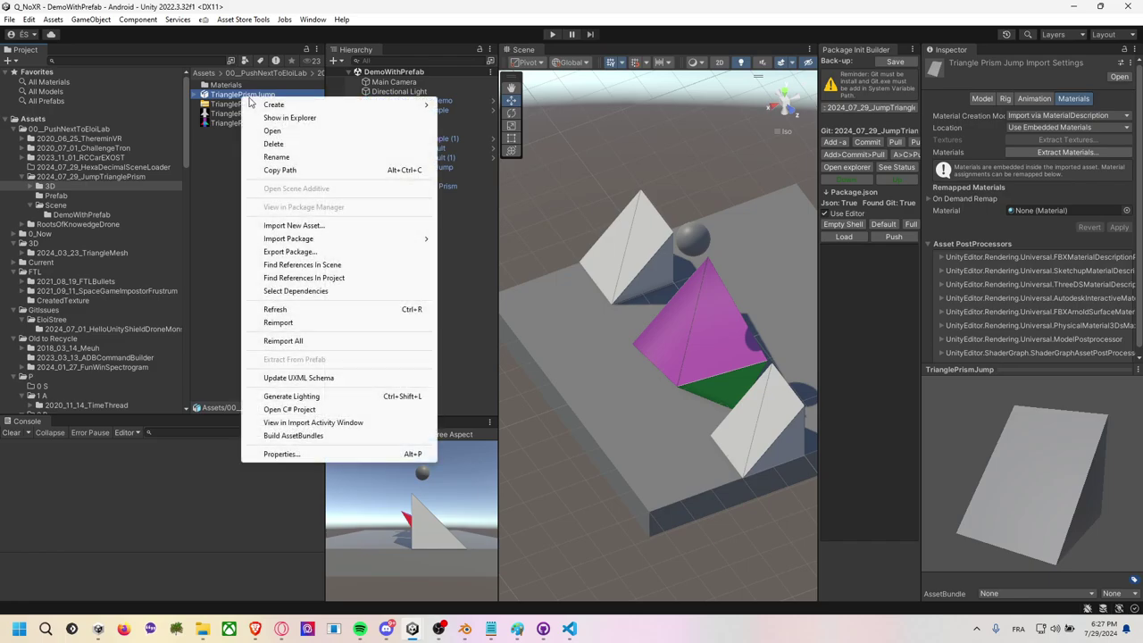
Reveal TrianglePrismJump.fbx in File Explorer and briefly preview it in 3D Viewer.
left_click(298, 118)
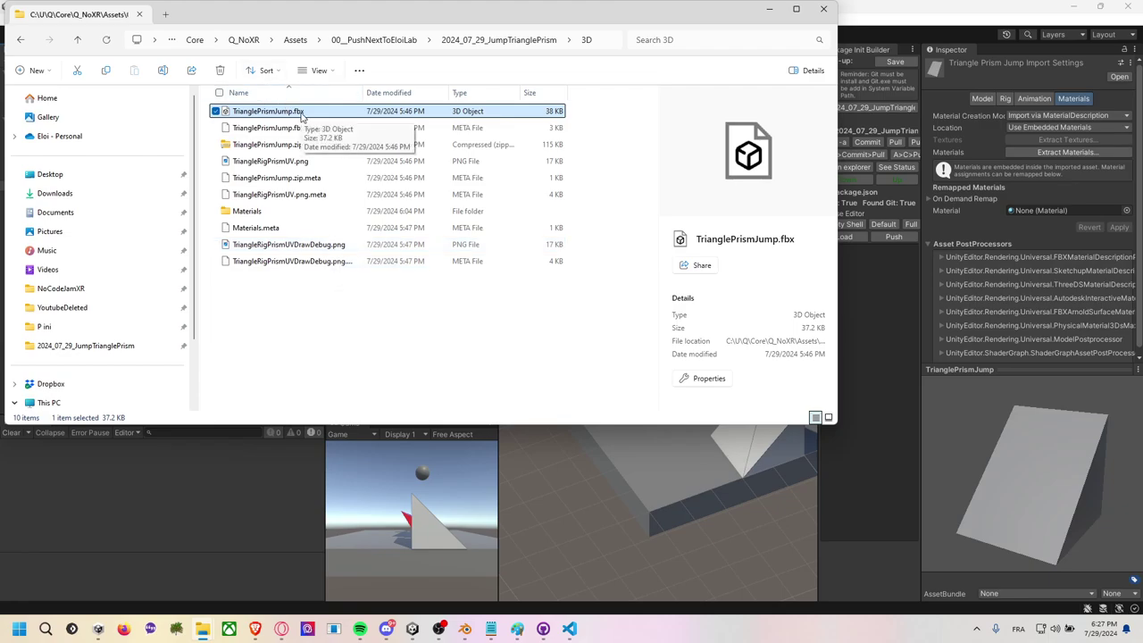
double_click(300, 113)
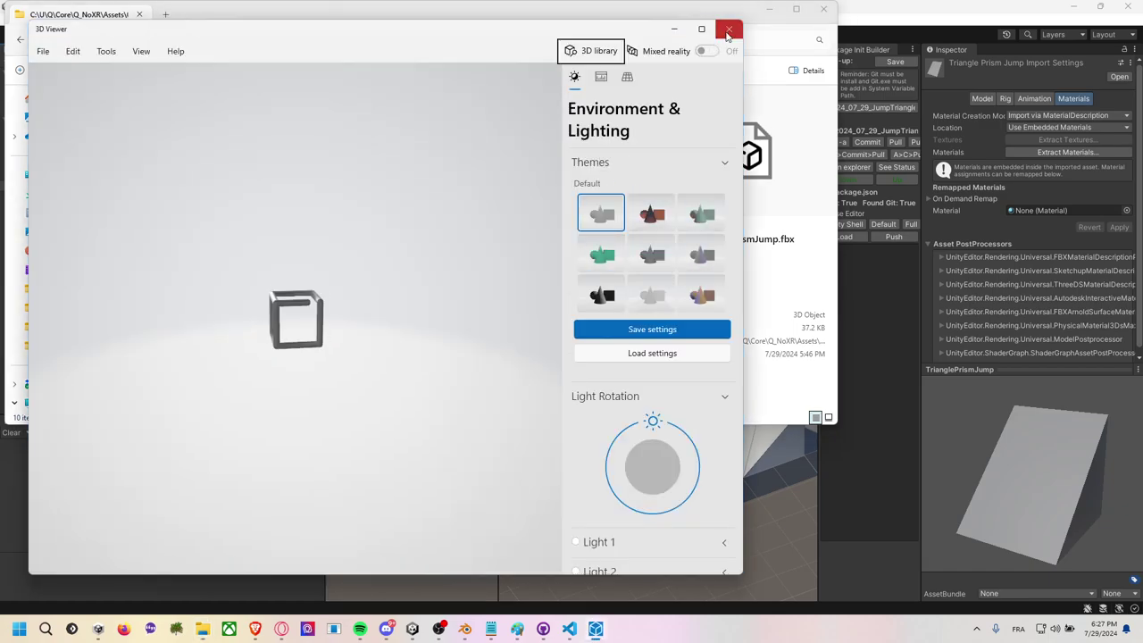
left_click(728, 34)
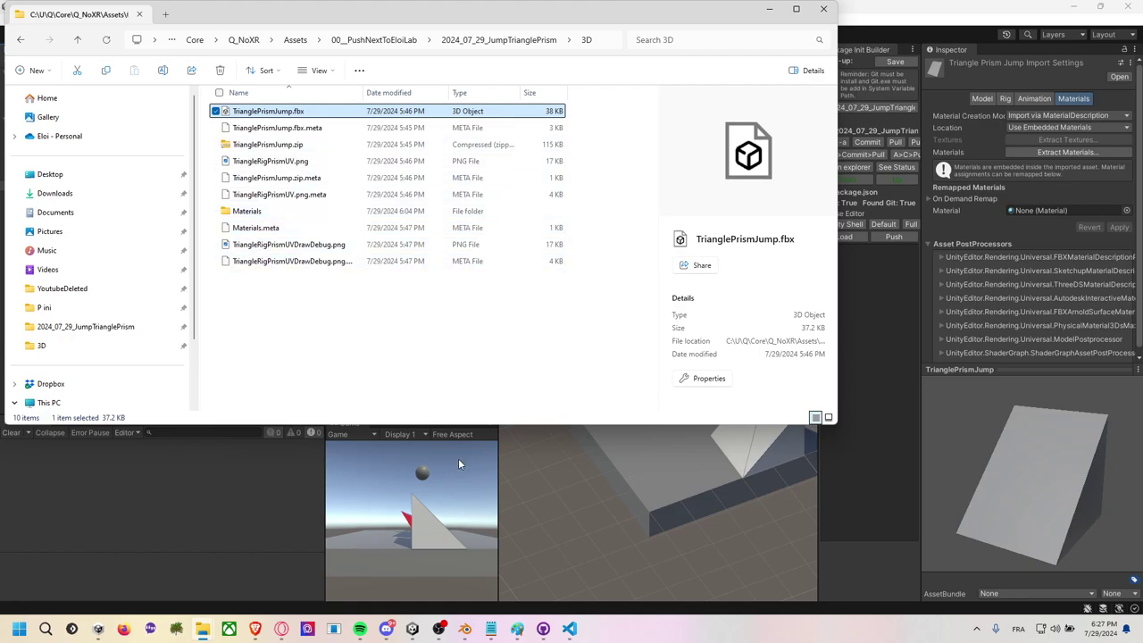
In Blender, paste the copied rig objects and select the pasted Armature.001.
mouse_move(464, 628)
left_click(474, 582)
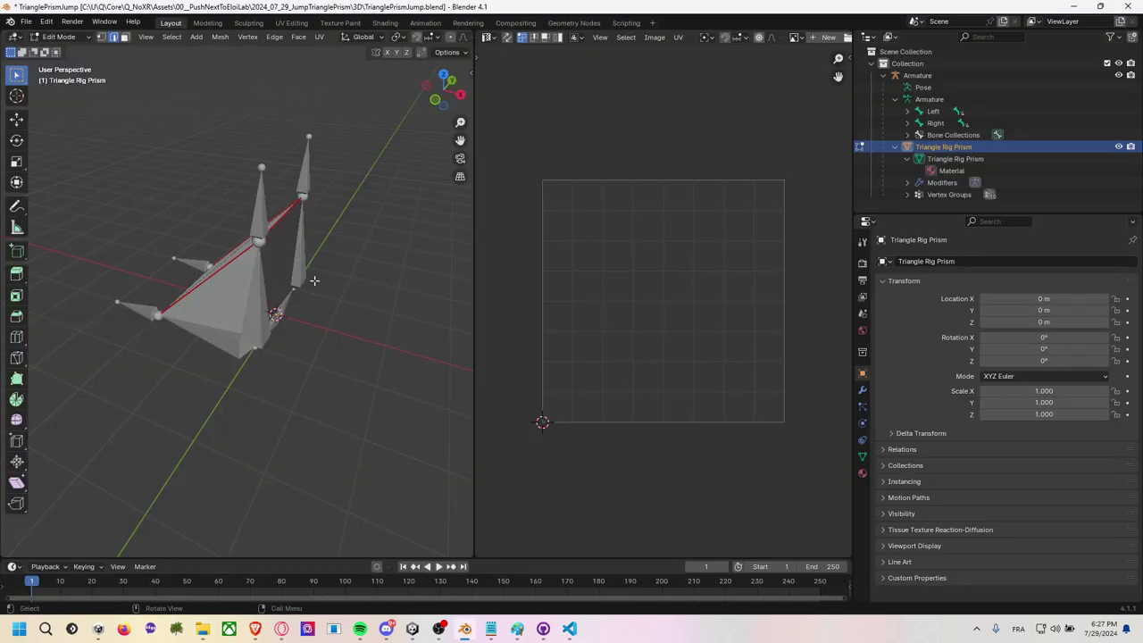
middle_click_drag(313, 276, 331, 289)
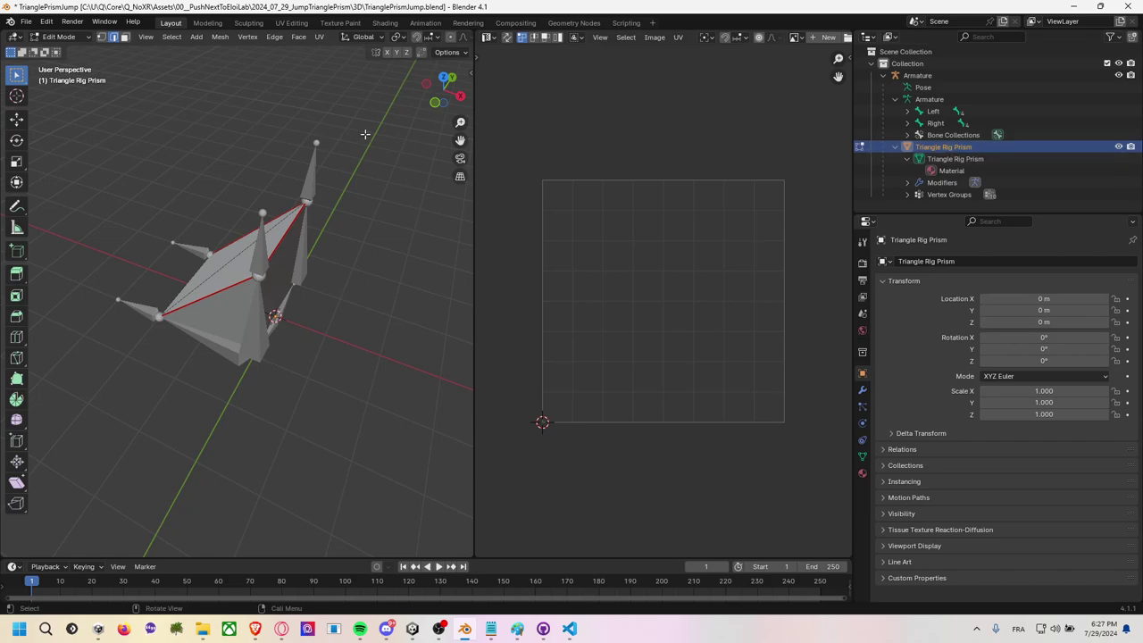
left_click(951, 170)
left_click(951, 150)
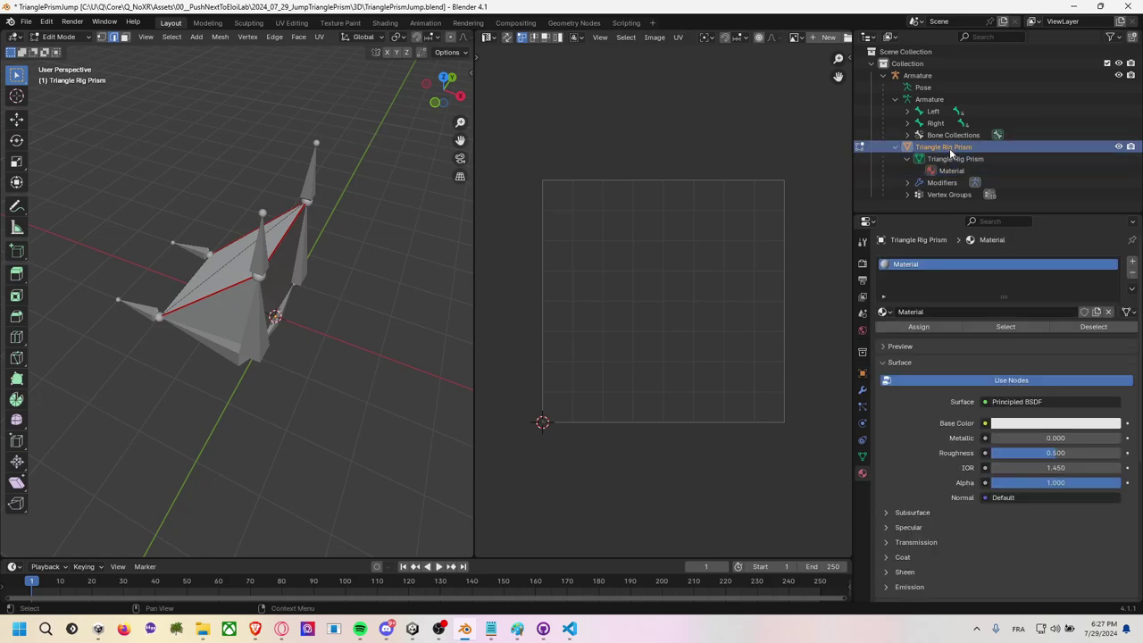
key("ctrl+v")
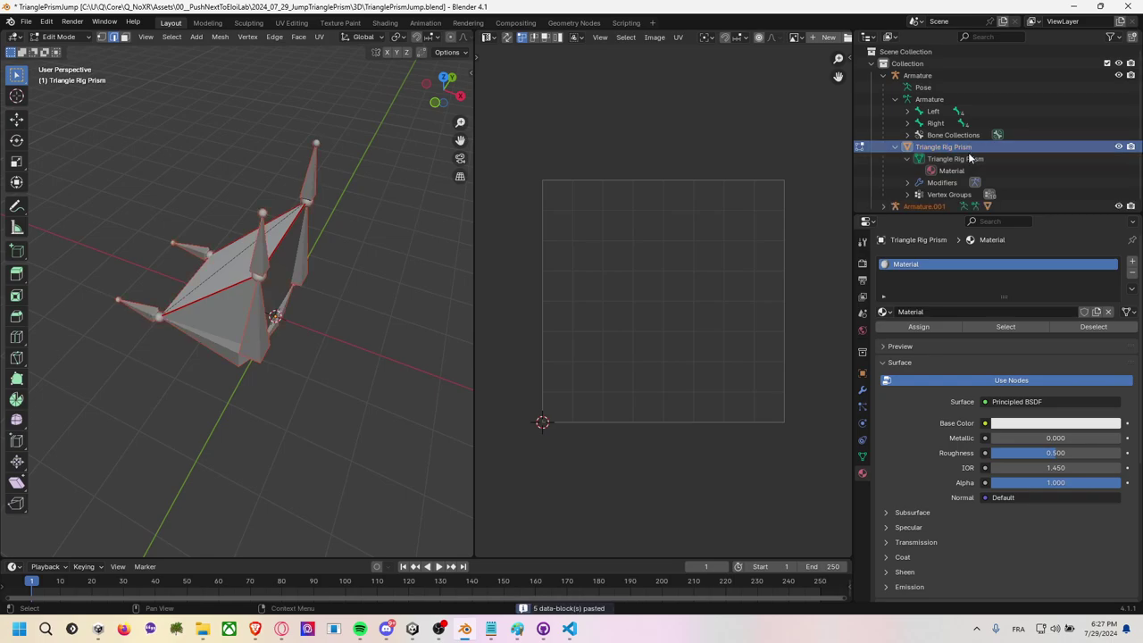
scroll(928, 183, "down", 1)
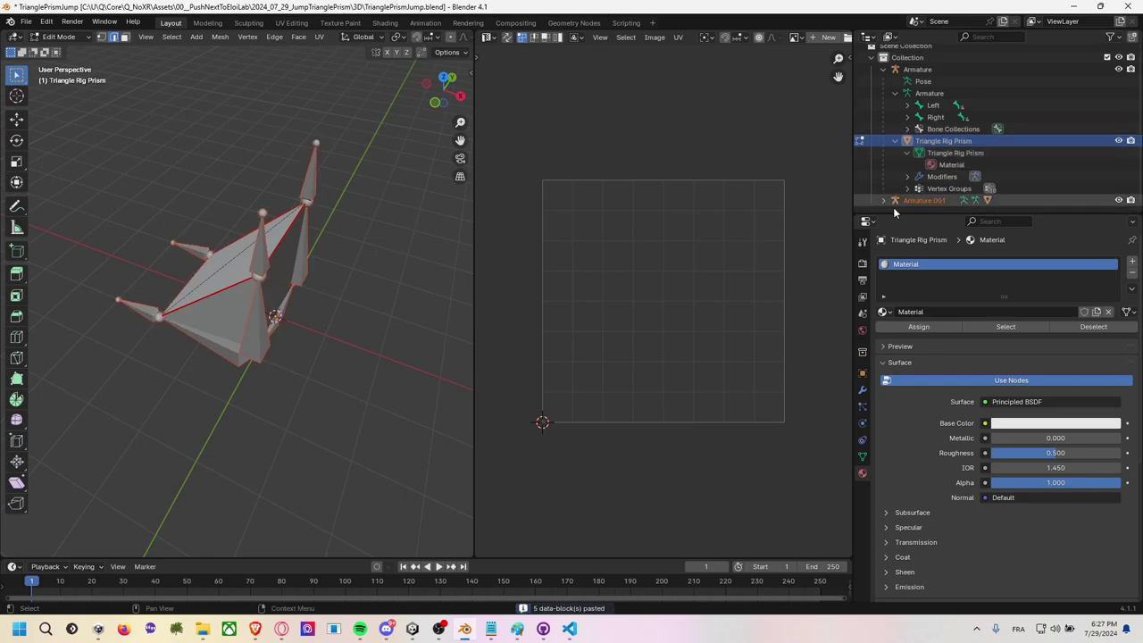
left_click(884, 71)
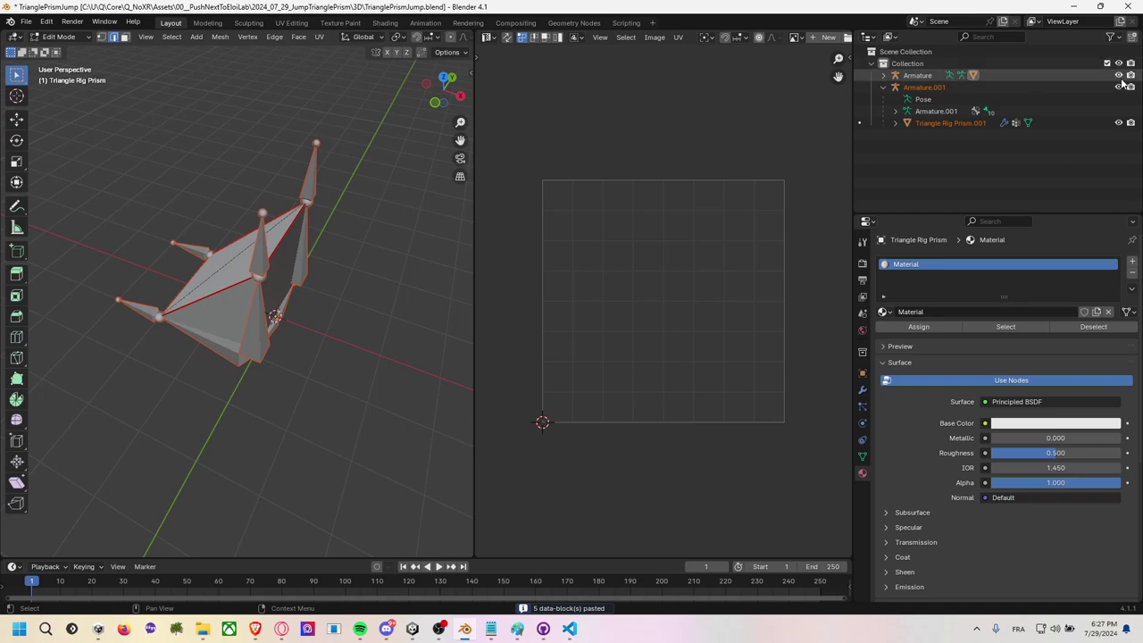
left_click(941, 87)
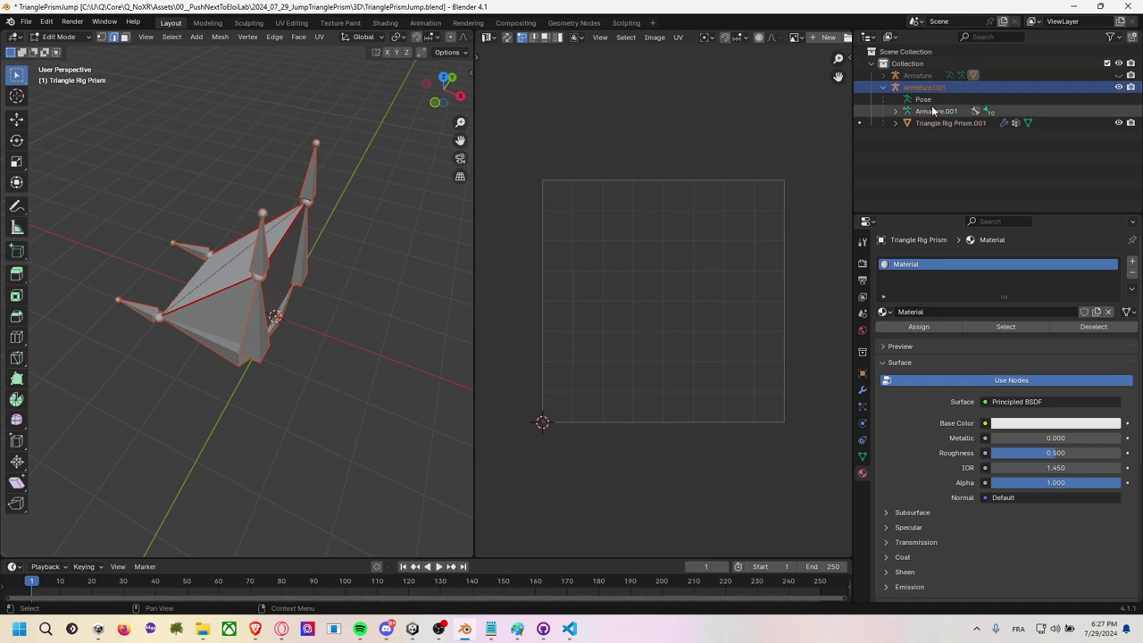
Unlink Triangle Rig Prism.001 from the collection and expand Armature.001 to its Right bone.
right_click(946, 123)
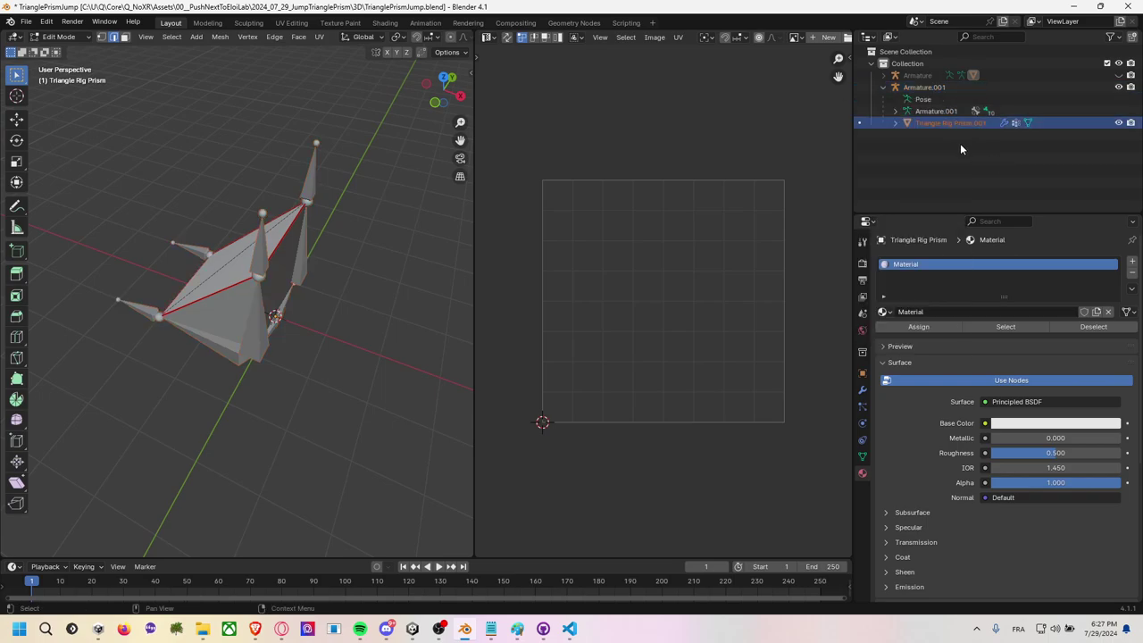
right_click(947, 126)
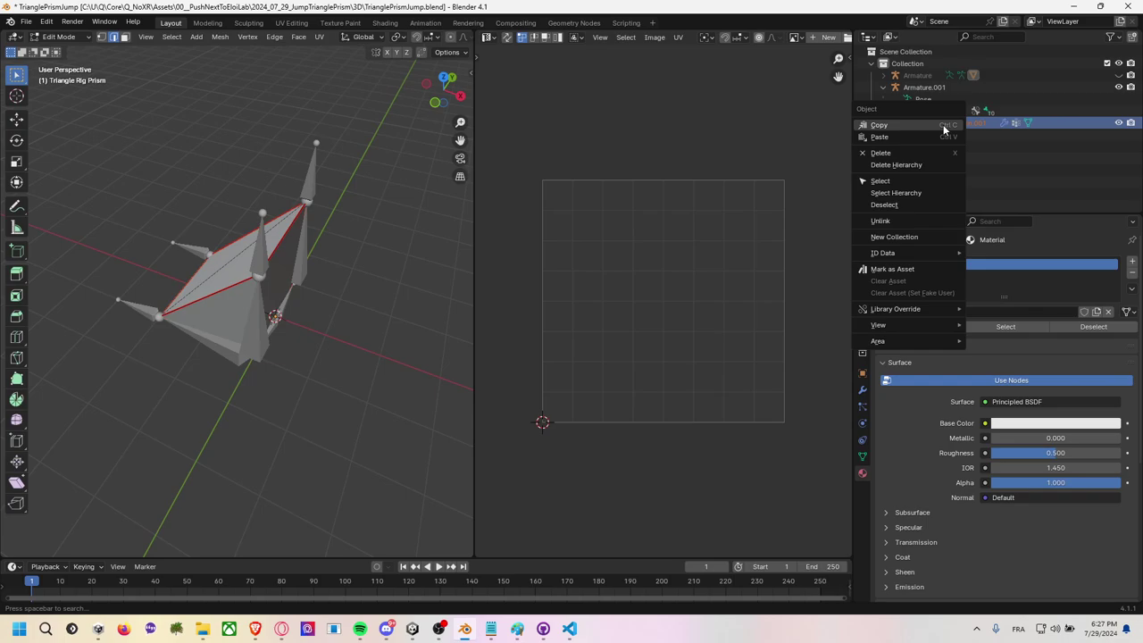
left_click(919, 221)
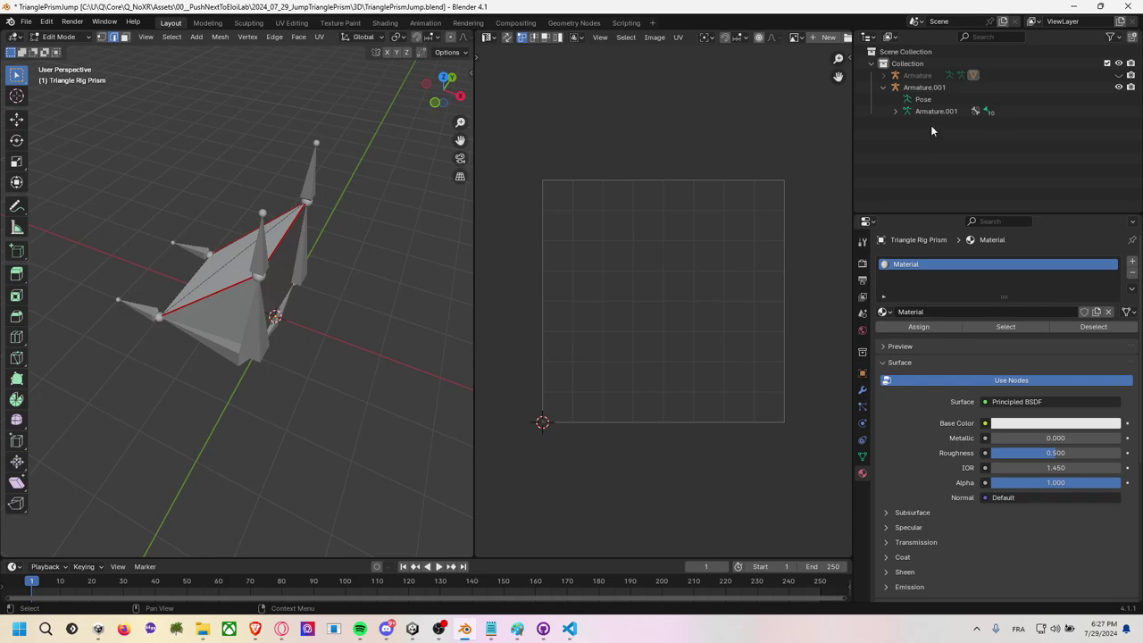
left_click(897, 111)
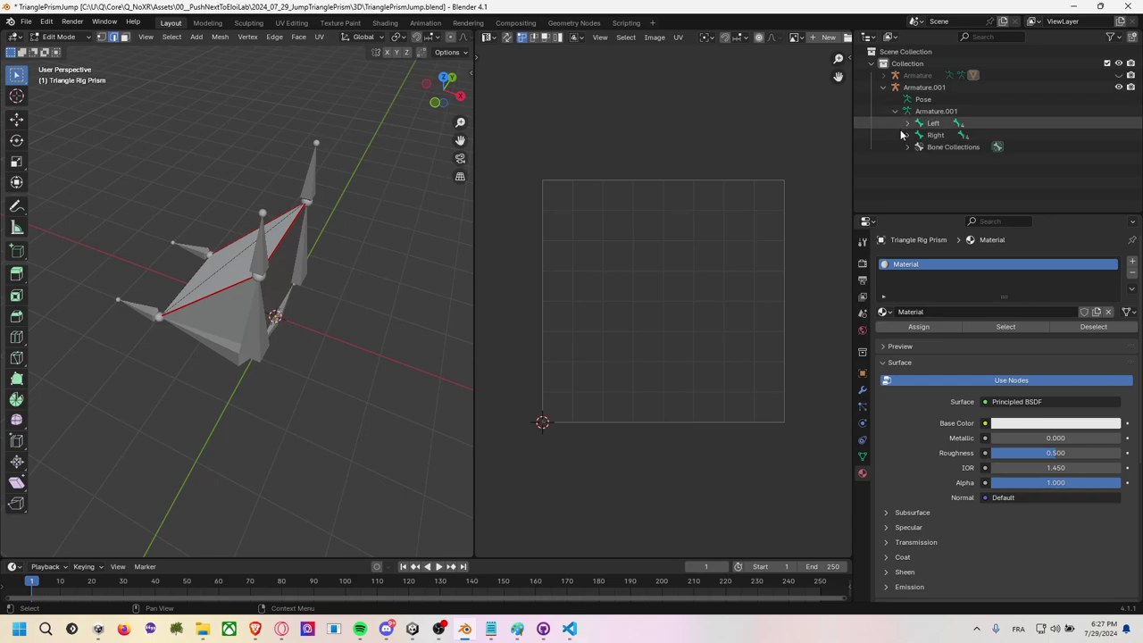
left_click(921, 87)
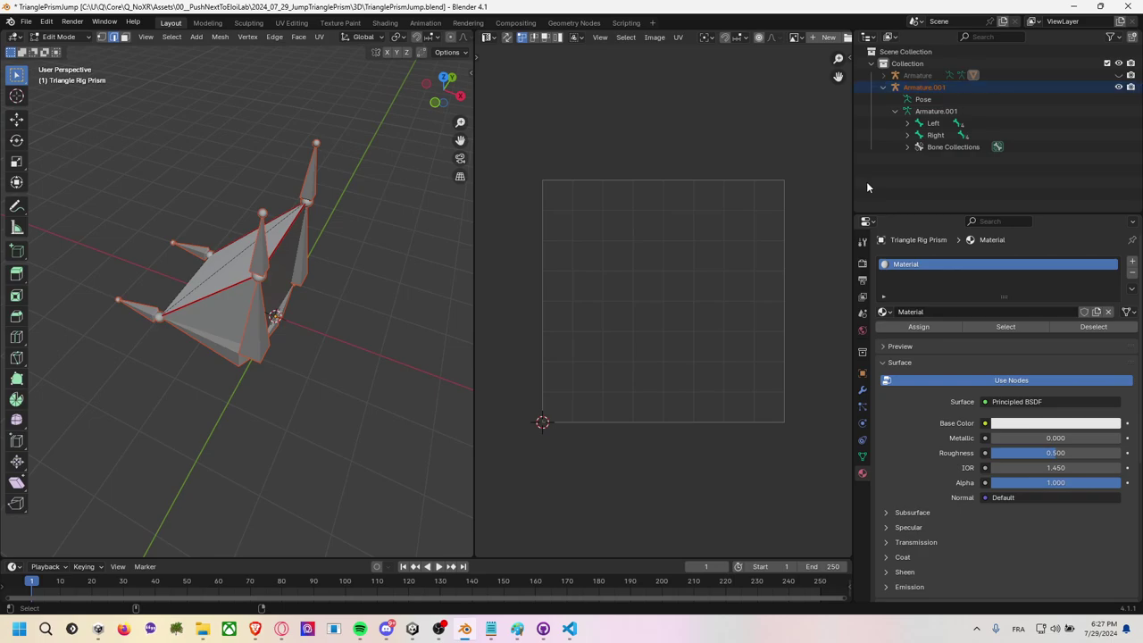
left_click(923, 99)
left_click(941, 136)
left_click(59, 36)
Switch to Object Mode, delete Armature.001 and expand Armature to check its child prism.
left_click(63, 50)
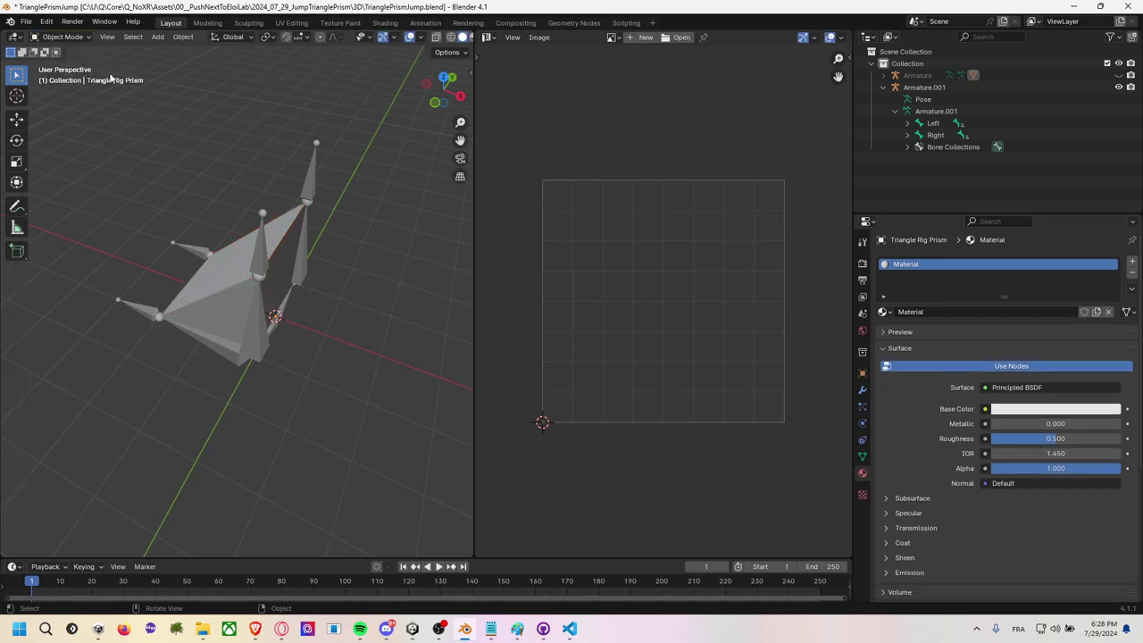
left_click(284, 314)
key("Delete")
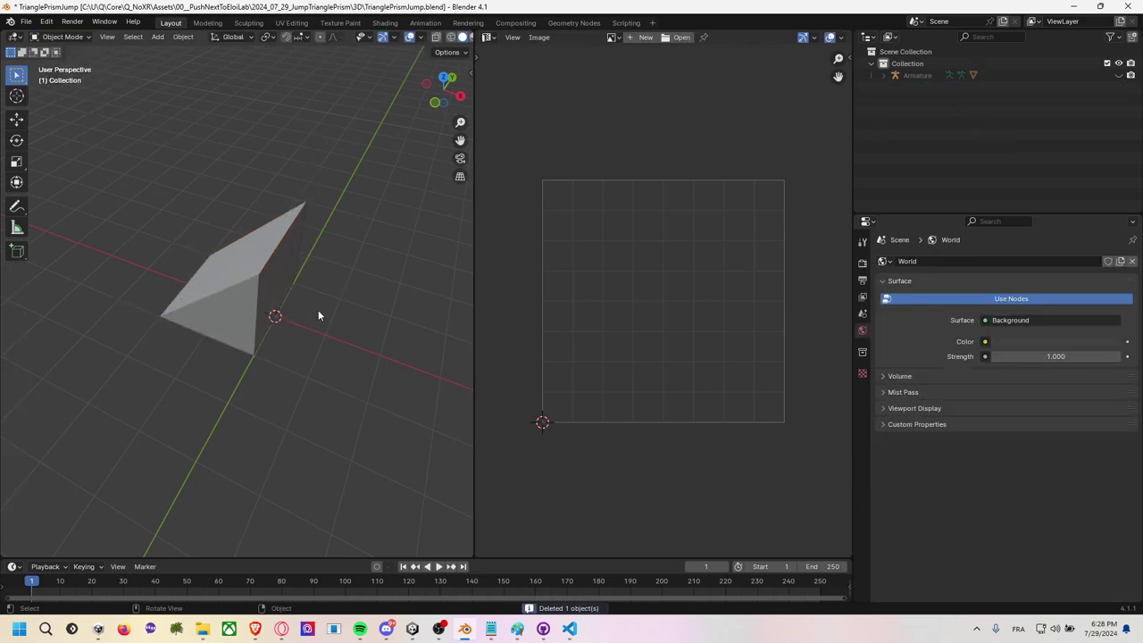
left_click(285, 243)
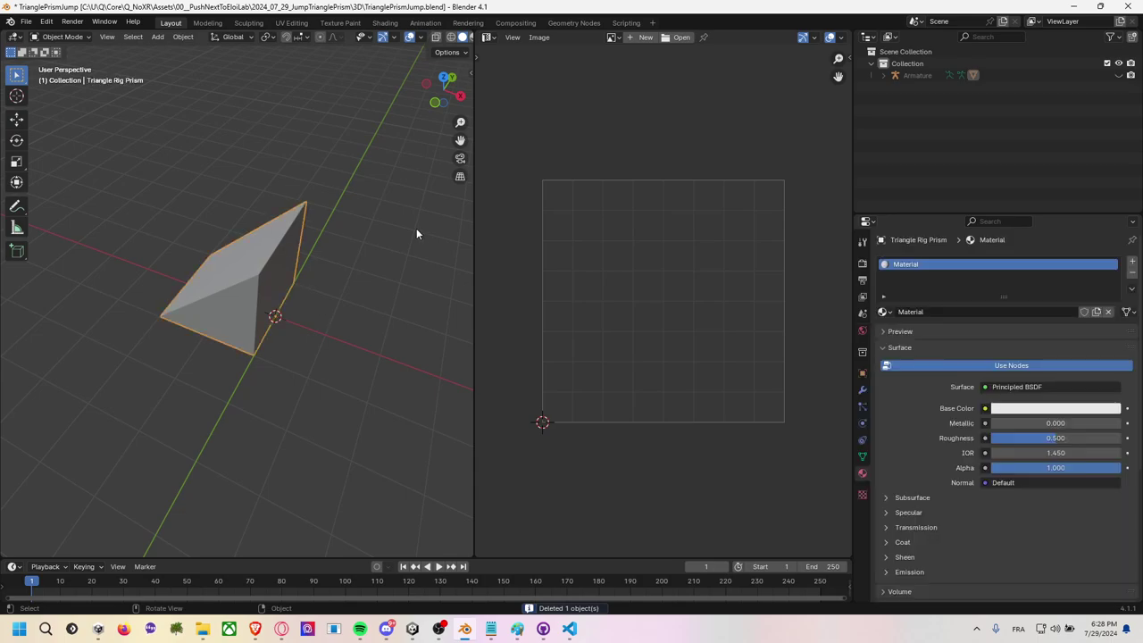
left_click(882, 78)
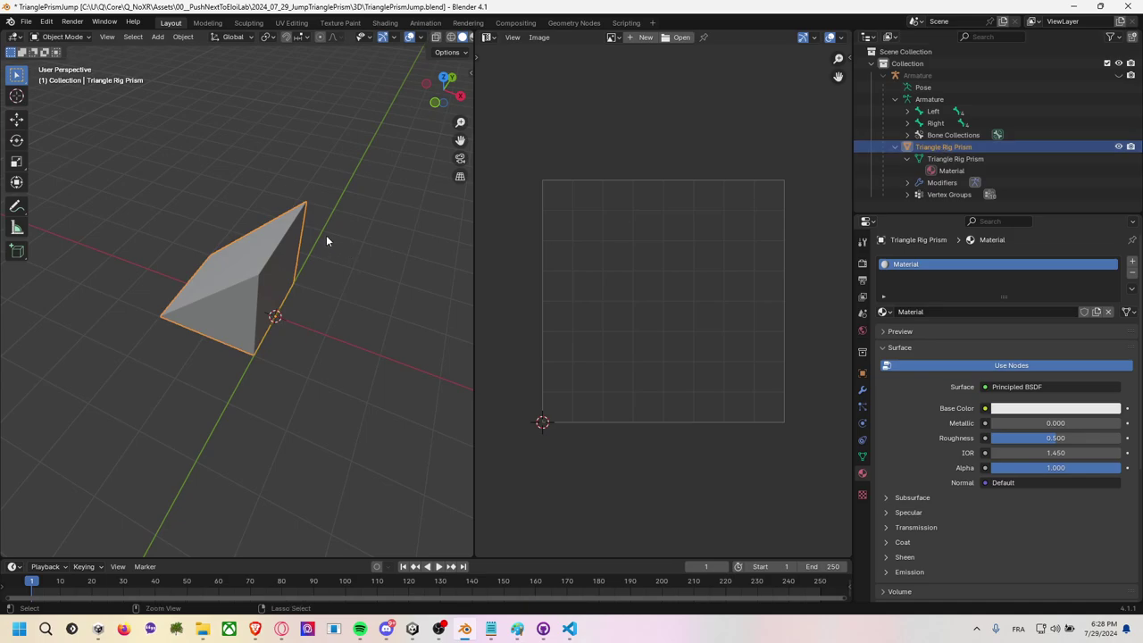
Try the parenting options and search for 'unparent', then run Unpack Resources.
key("ctrl+p")
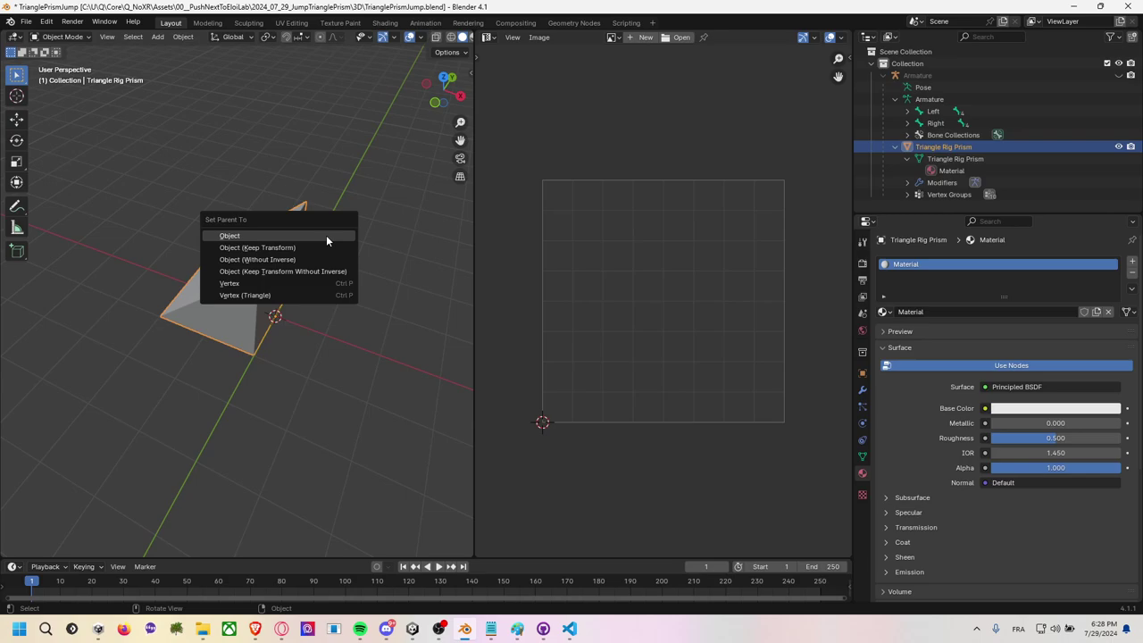
key("Escape")
key("F3")
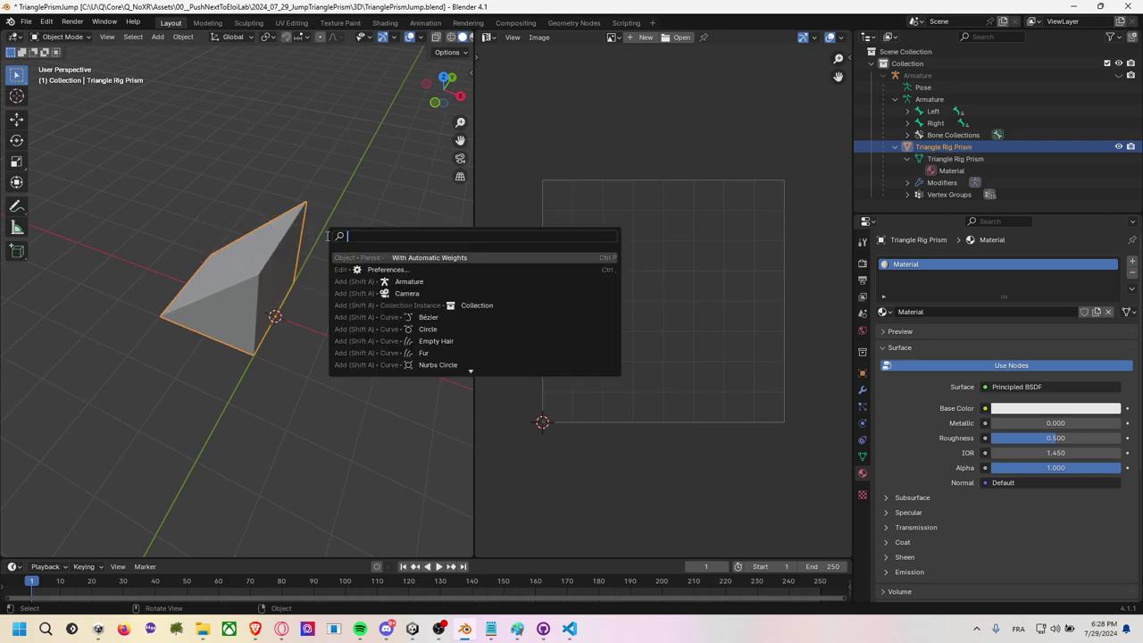
type("unpa")
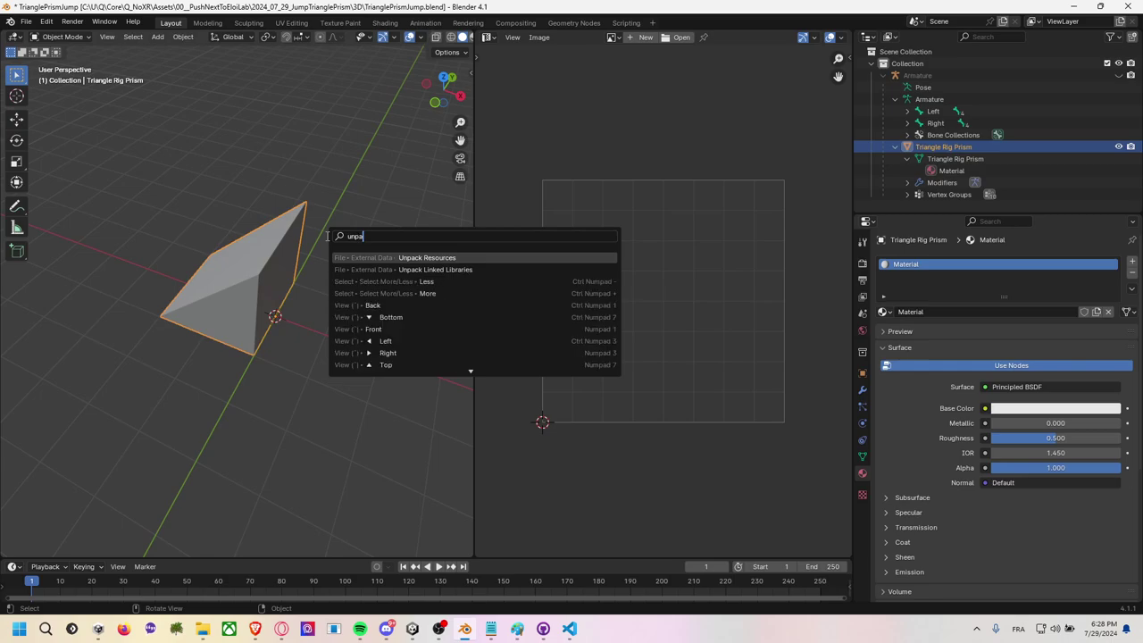
type("rent")
key("ctrl+a")
type("un")
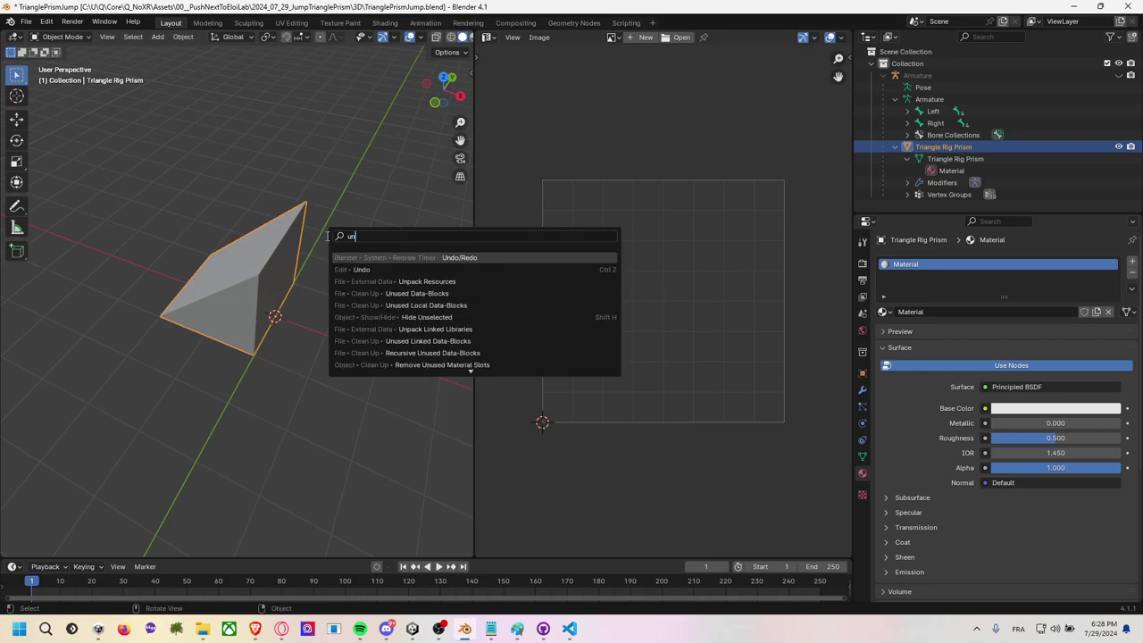
type("parent")
key("BackSpace")
key("BackSpace")
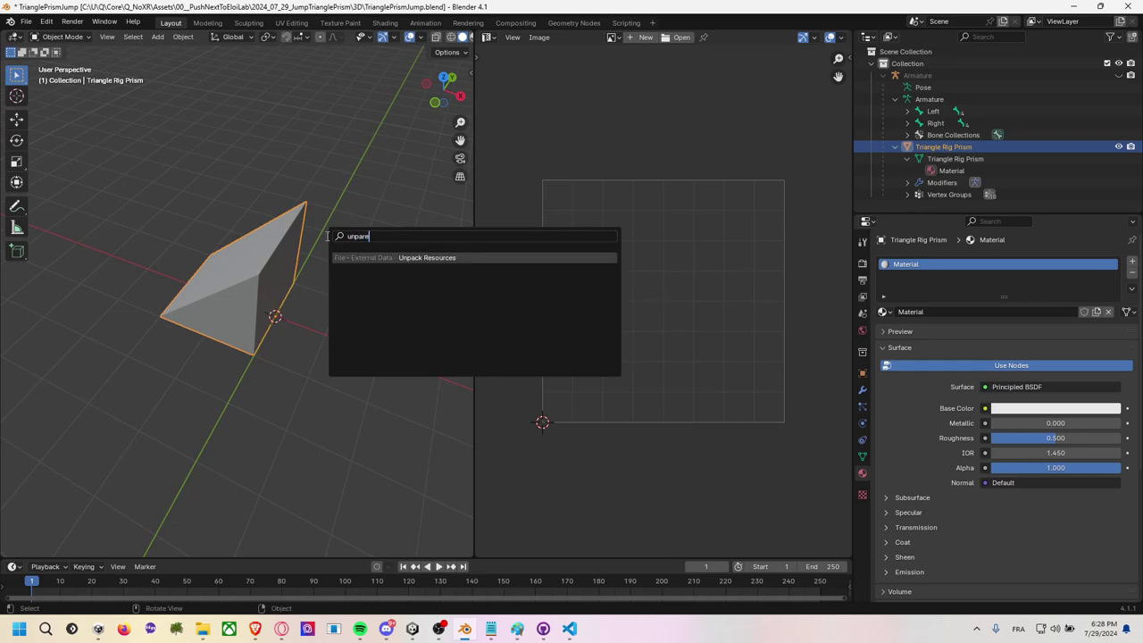
key("BackSpace")
key("BackSpace")
key("BackSpace")
key("BackSpace")
type("group")
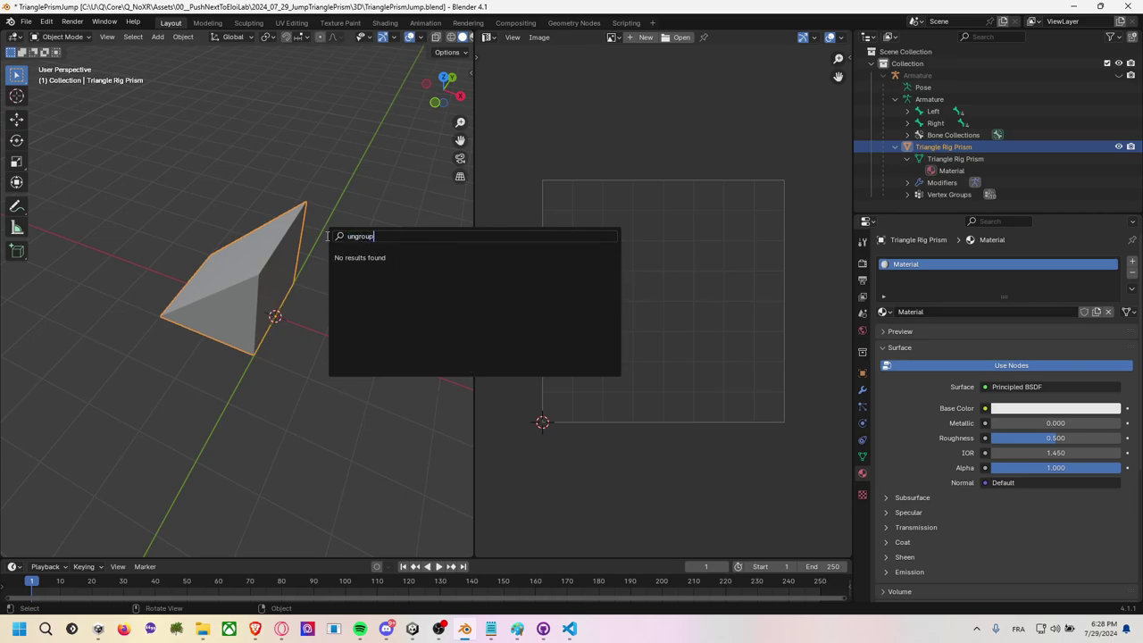
key("BackSpace")
key("BackSpace")
key("BackSpace")
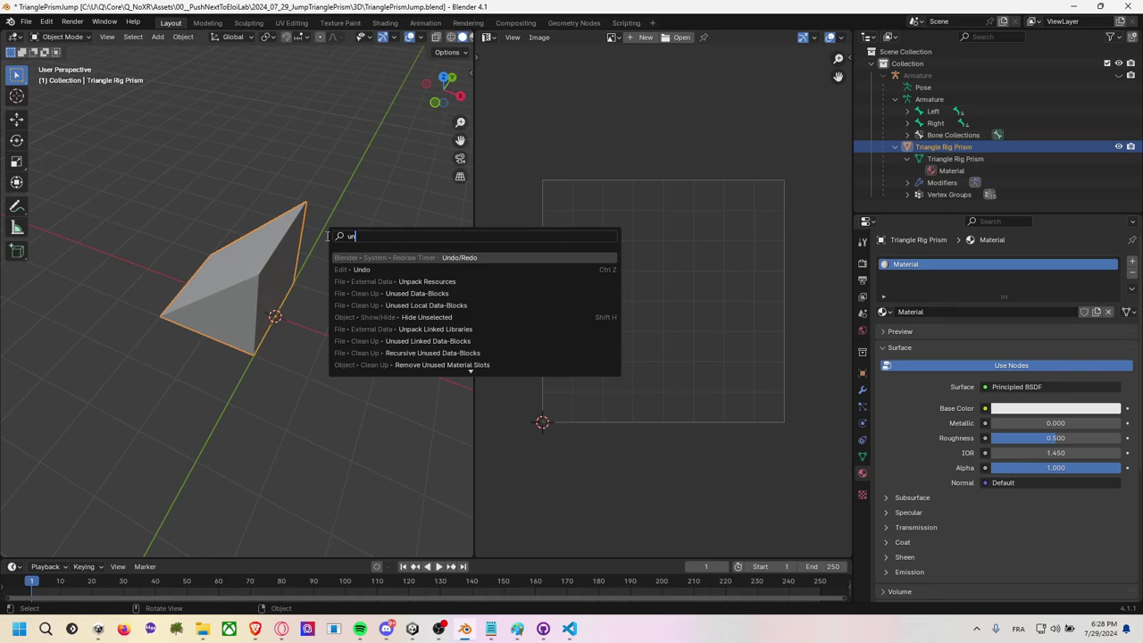
key("Down")
key("Down")
key("Return")
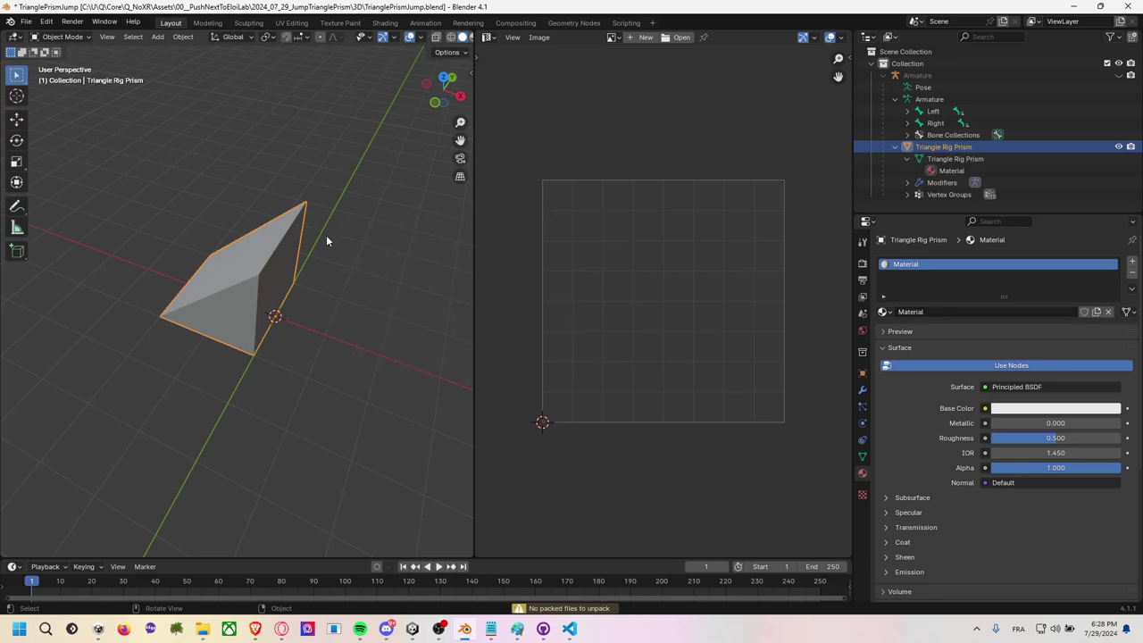
Select Armature and the prism's mesh data, pasting then undoing an armature copy.
left_click(917, 75)
left_click(933, 147)
right_click(933, 149)
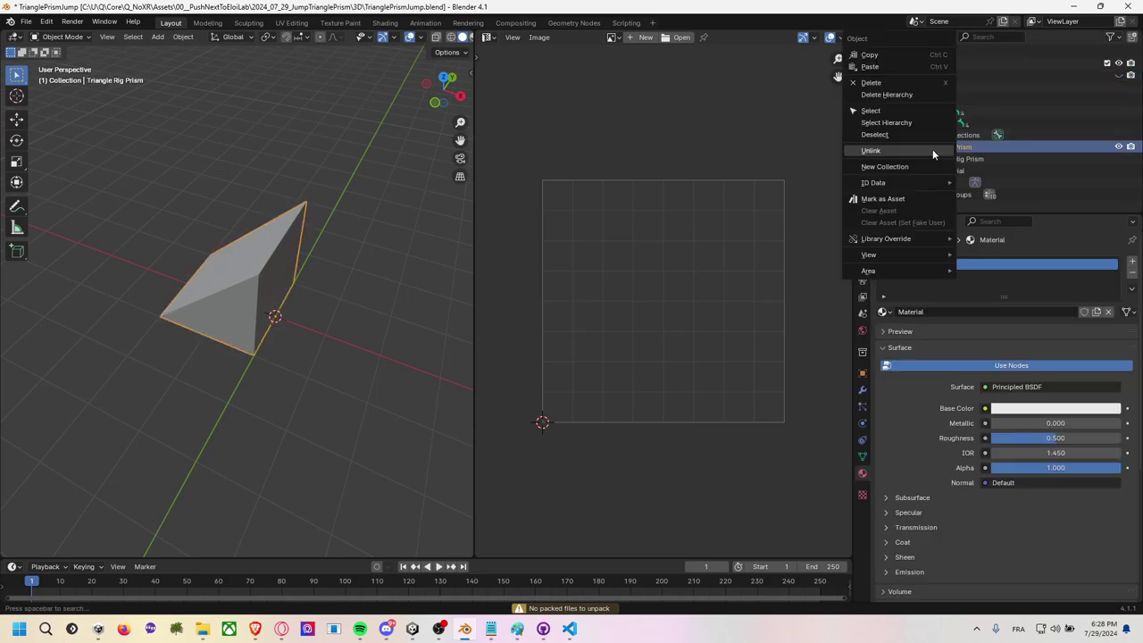
left_click(979, 150)
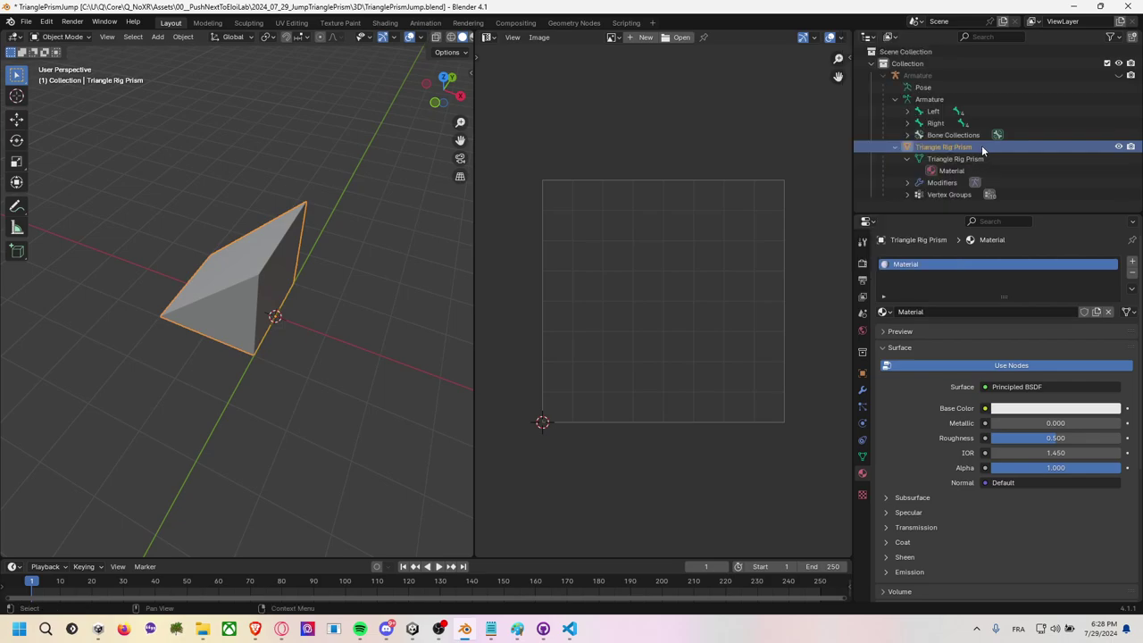
left_click(907, 159)
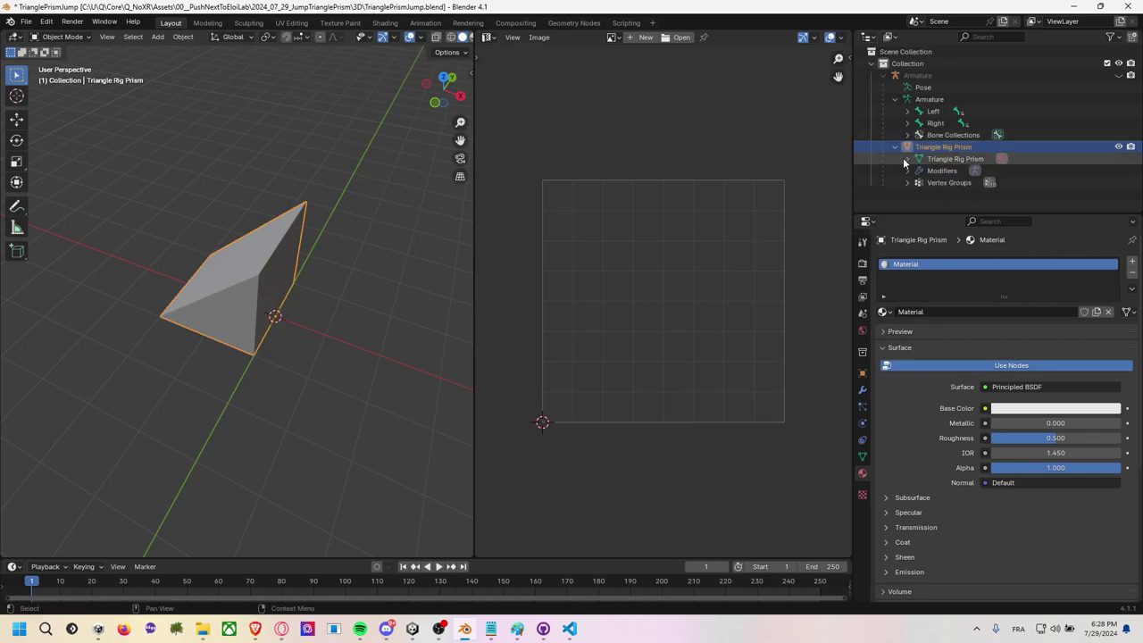
left_click(954, 158)
key("ctrl+v")
key("ctrl+z")
key("ctrl+z")
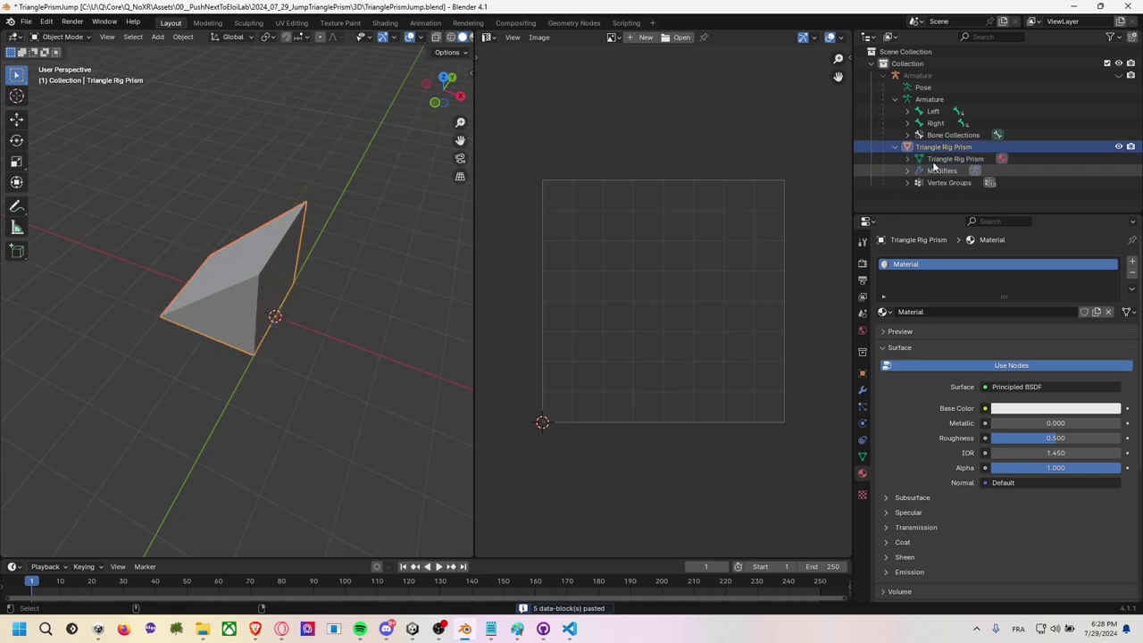
Open the prism's context options, then reselect Triangle Rig Prism in the Outliner and viewport.
right_click(939, 147)
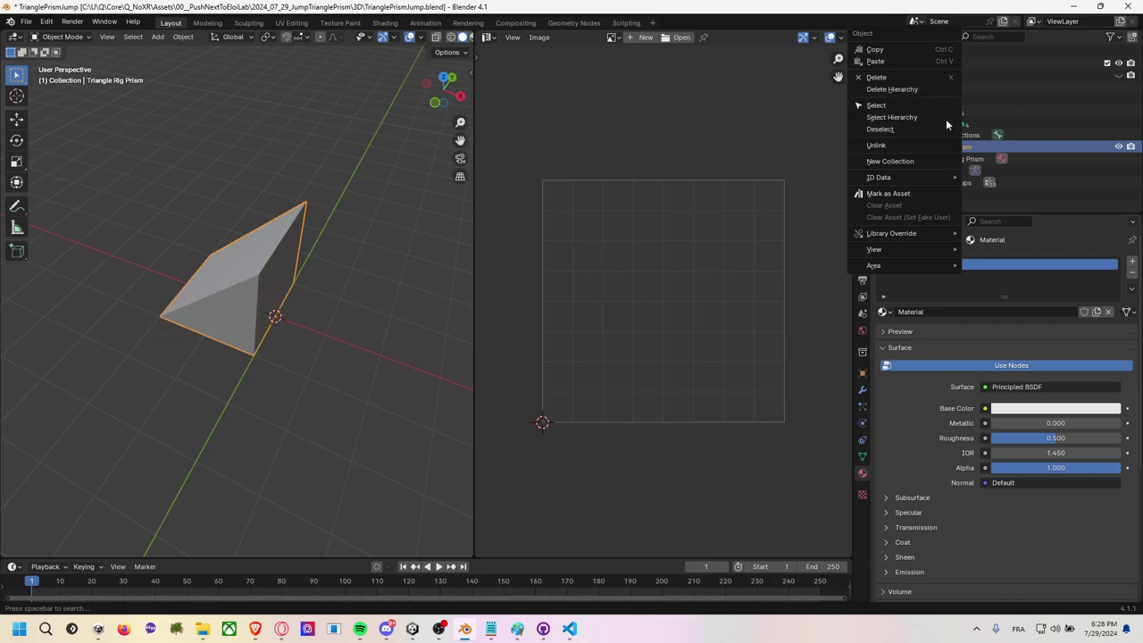
mouse_move(932, 269)
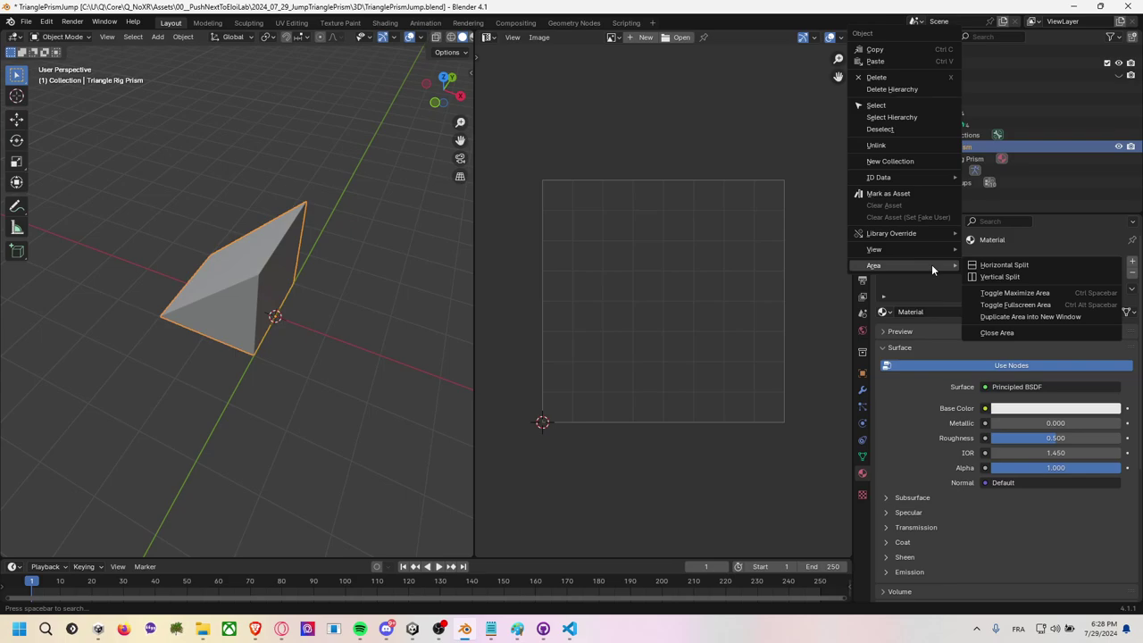
left_click(1041, 189)
left_click(959, 150)
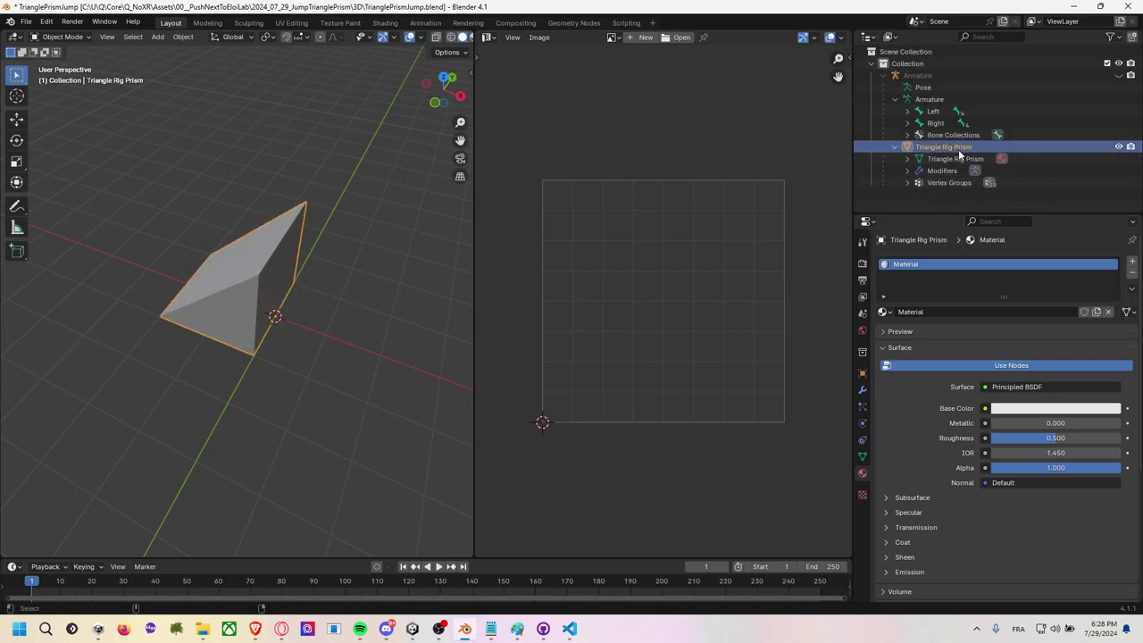
left_click(275, 255)
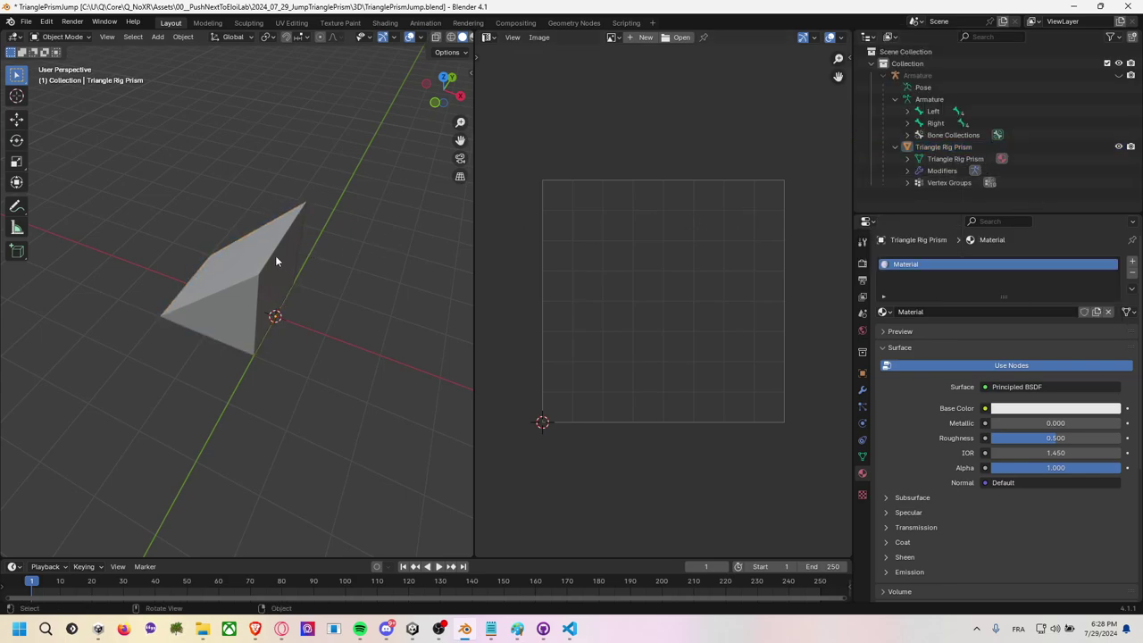
left_click(288, 254)
left_click(62, 36)
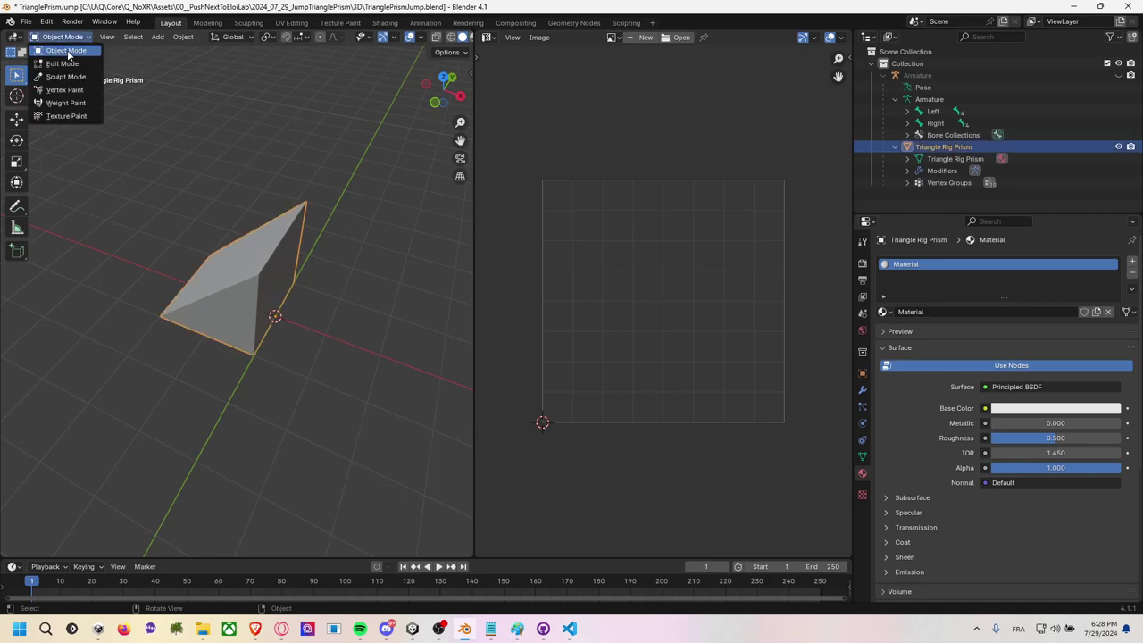
left_click(60, 56)
key("a")
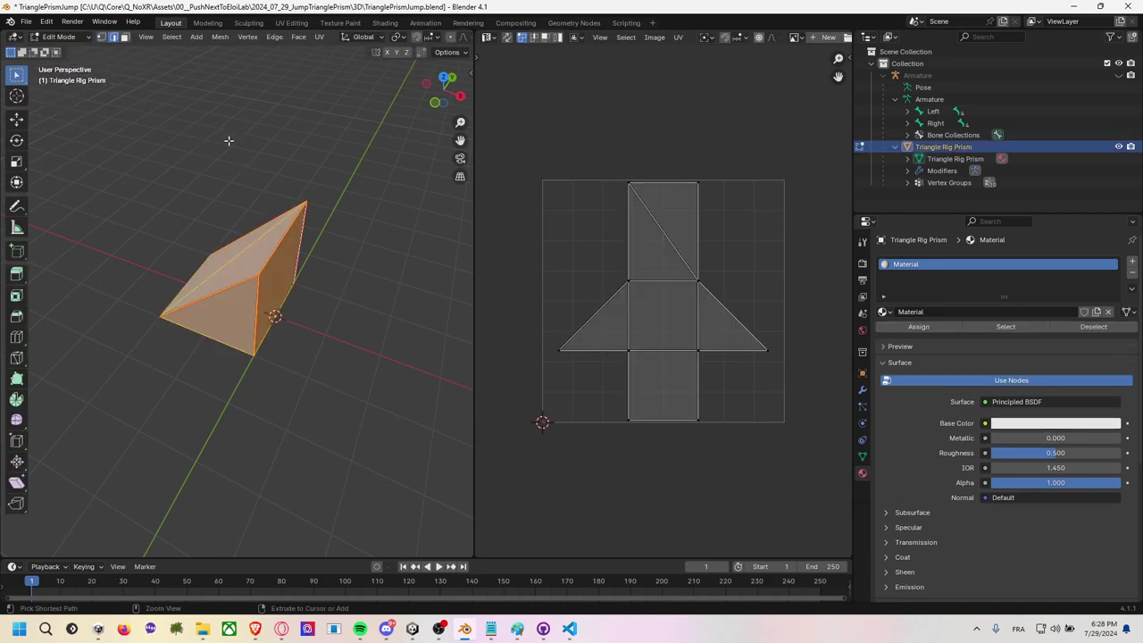
key("ctrl+c")
key("ctrl+v")
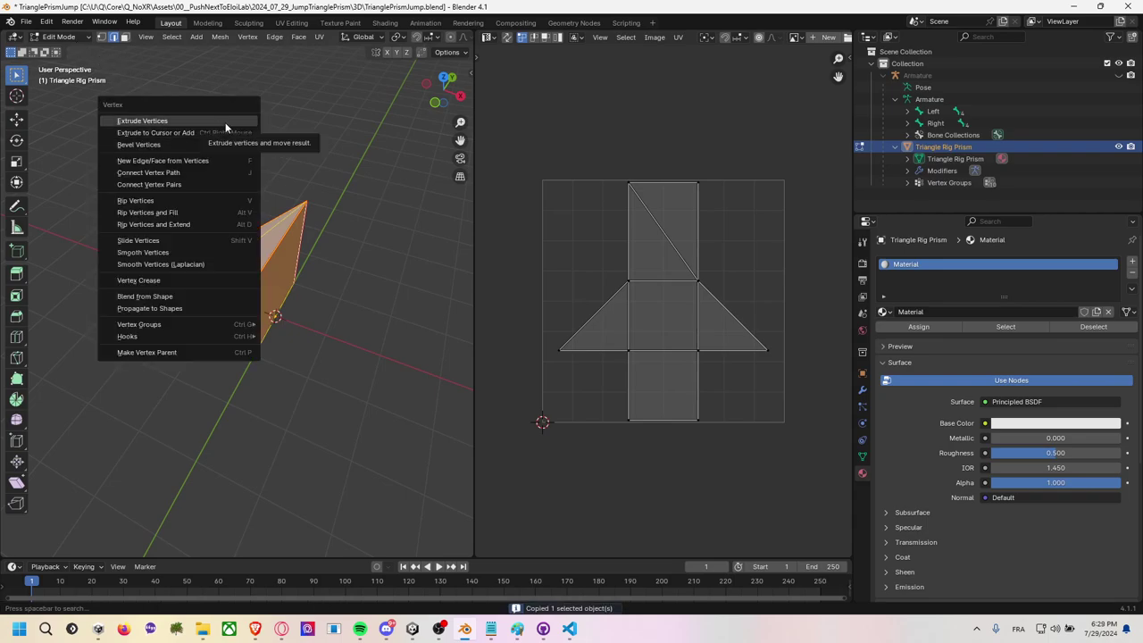
left_click(318, 147)
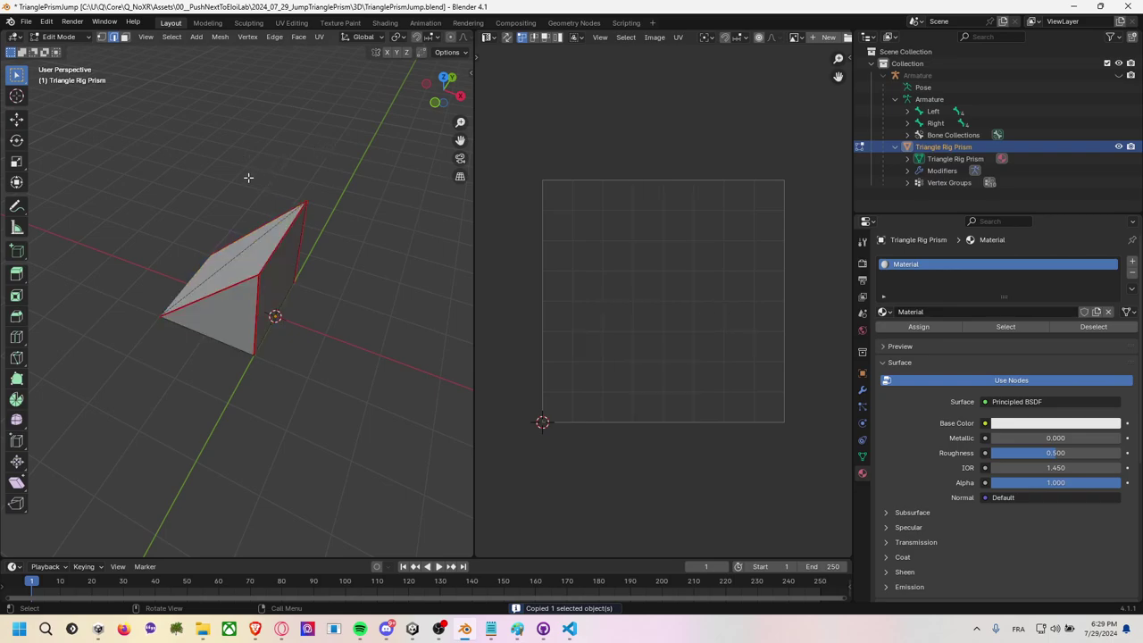
key("a")
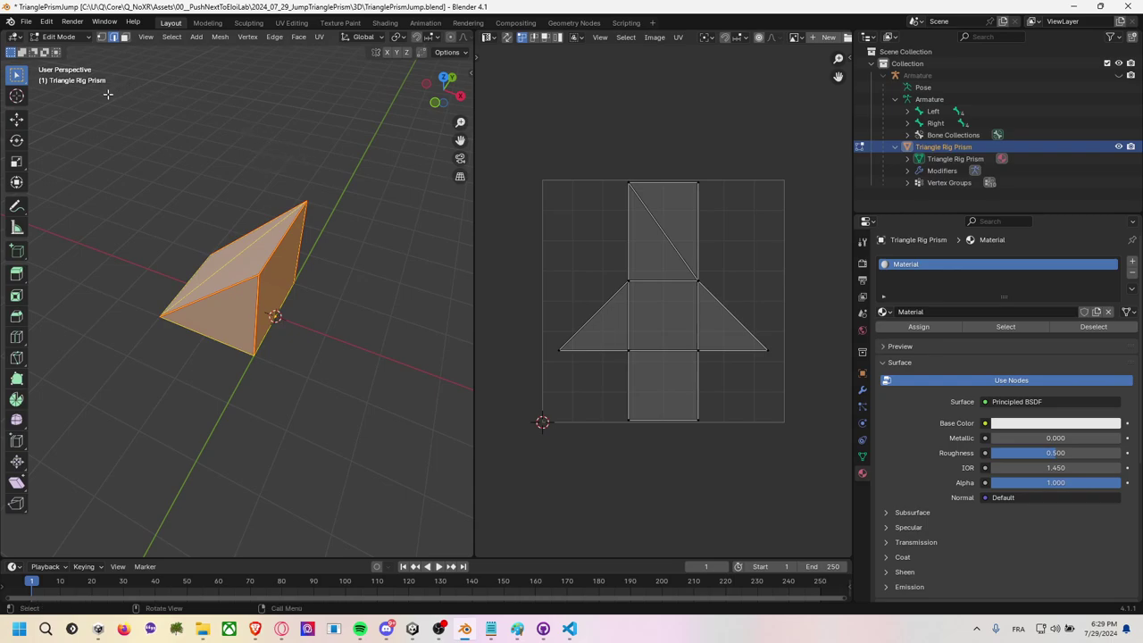
left_click(17, 120)
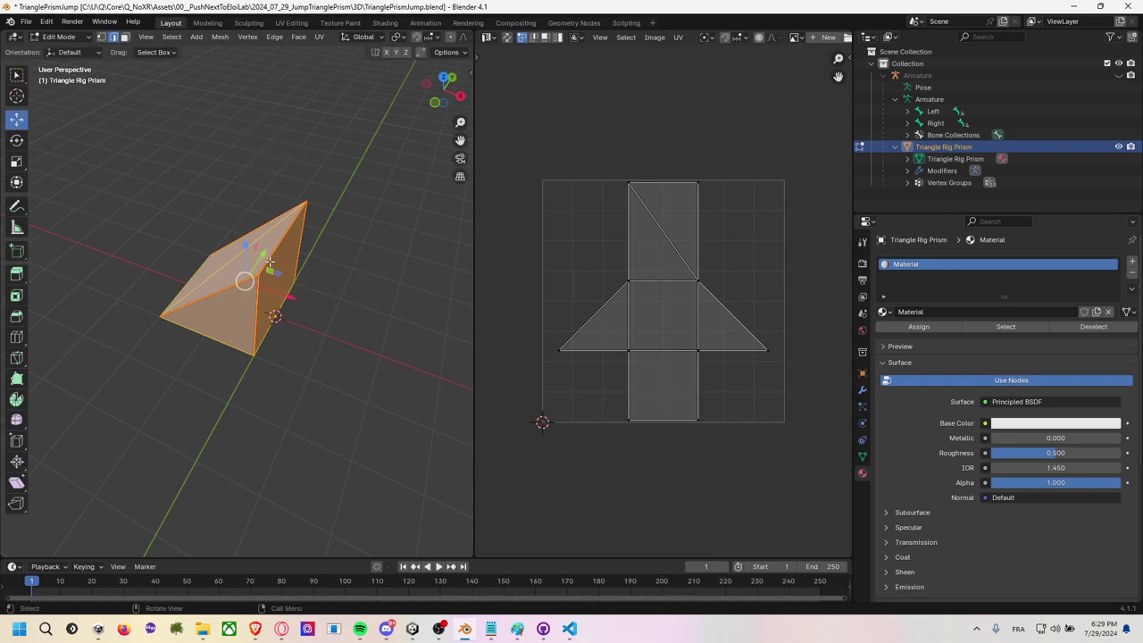
mouse_move(270, 262)
left_mouse_down()
mouse_move(304, 195)
mouse_move(352, 163)
left_mouse_up()
key("ctrl+f")
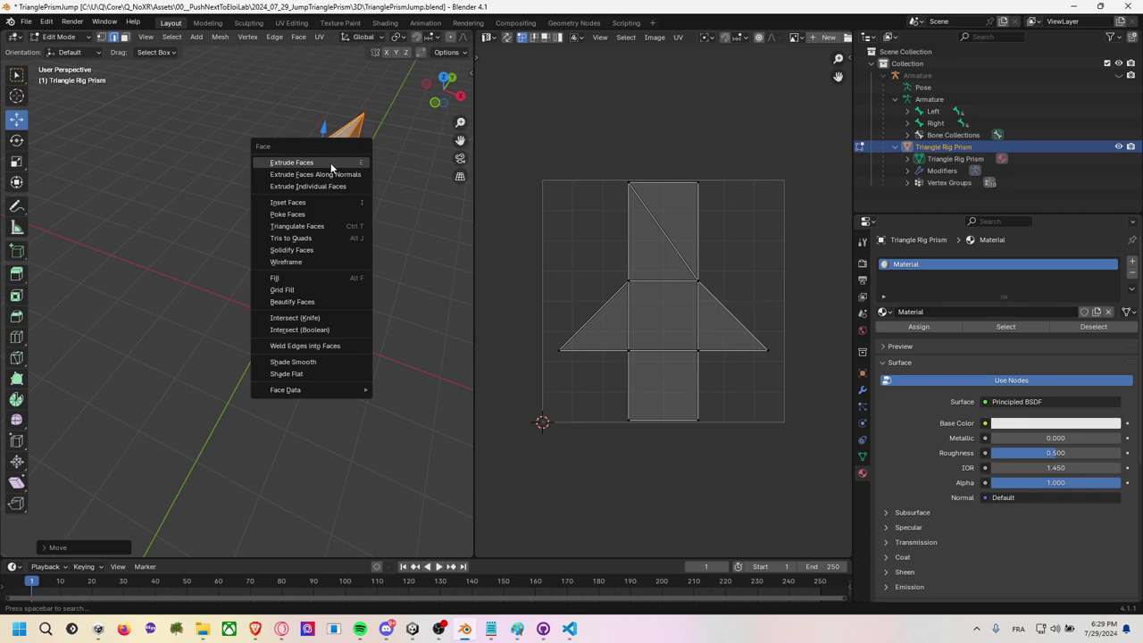
left_click(331, 163)
left_click_drag(214, 111, 416, 295)
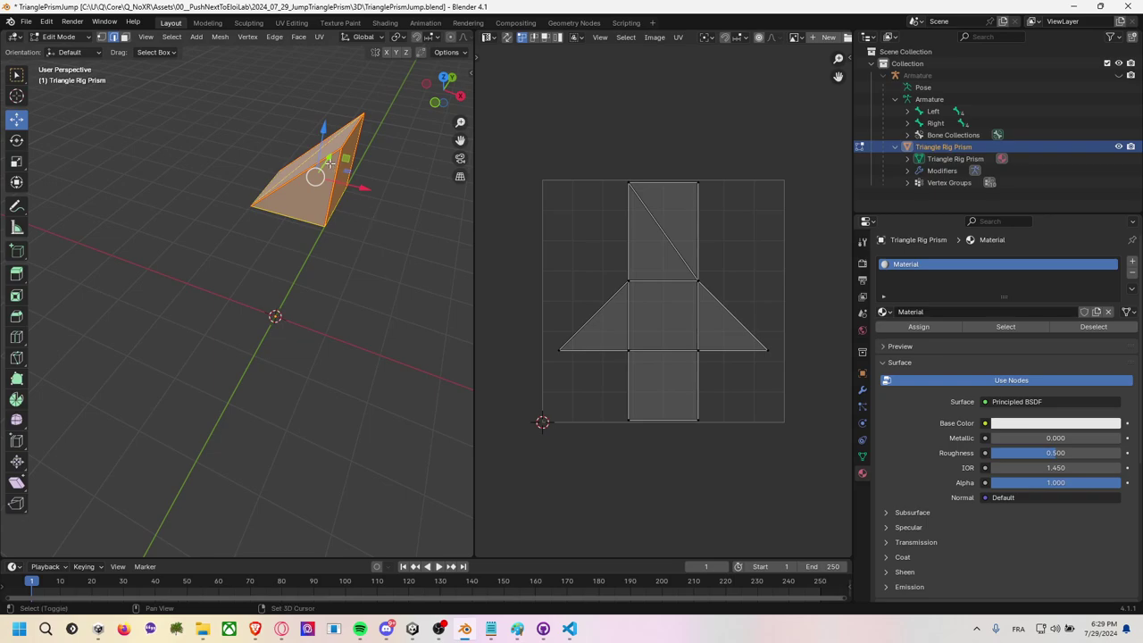
key("ctrl+e")
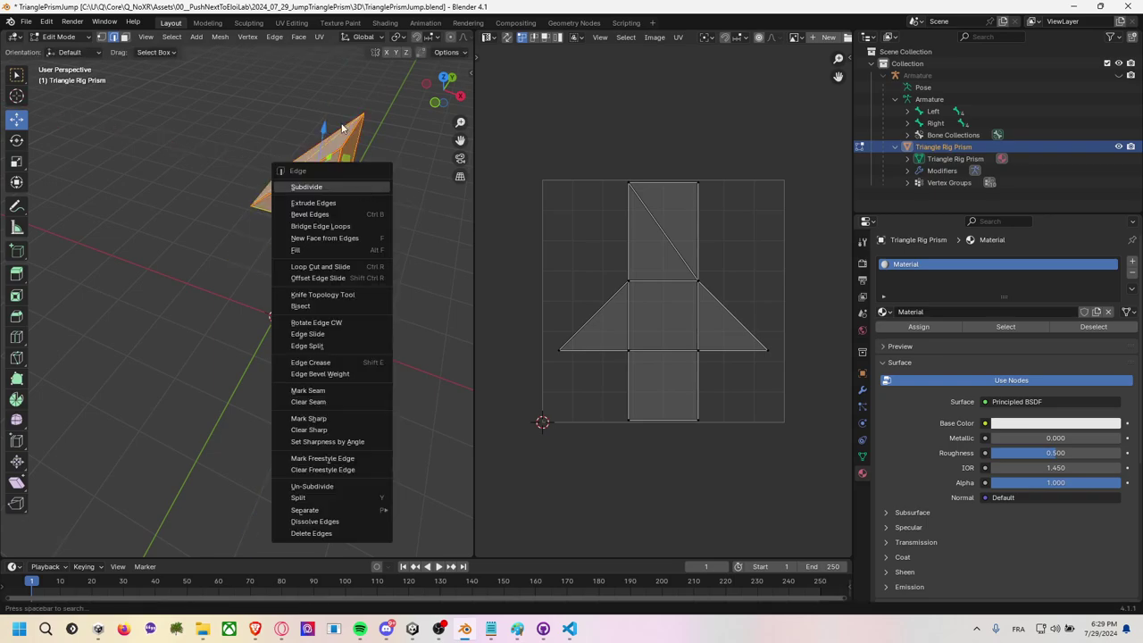
middle_click_drag(312, 195, 313, 176)
scroll(273, 237, "down", 5)
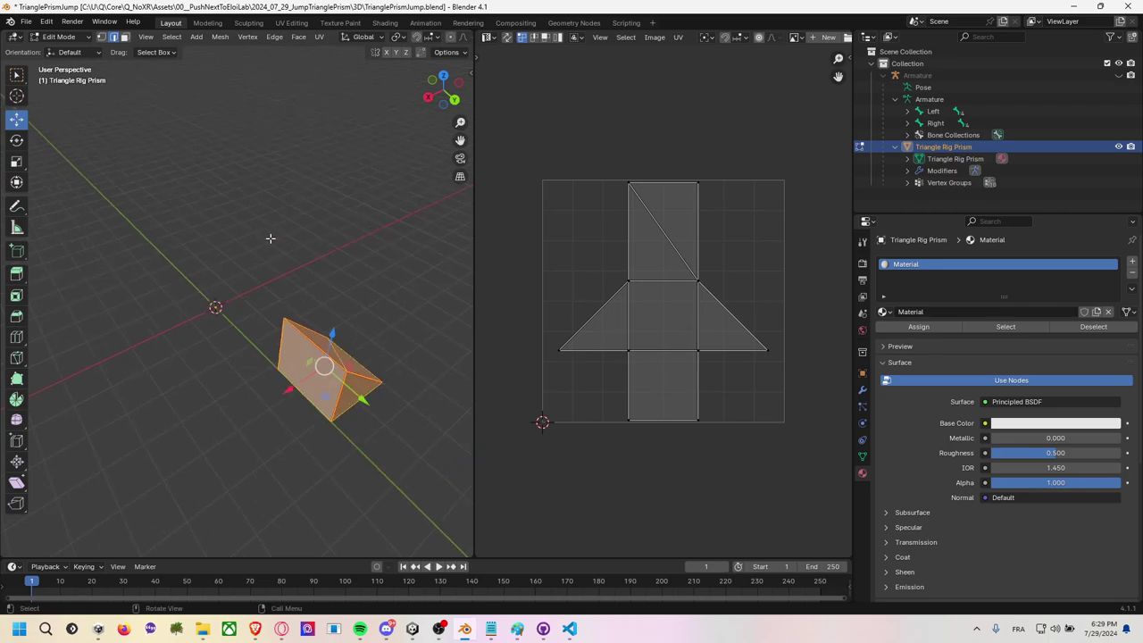
middle_click_drag(273, 238, 325, 242)
left_click_drag(418, 322, 351, 321)
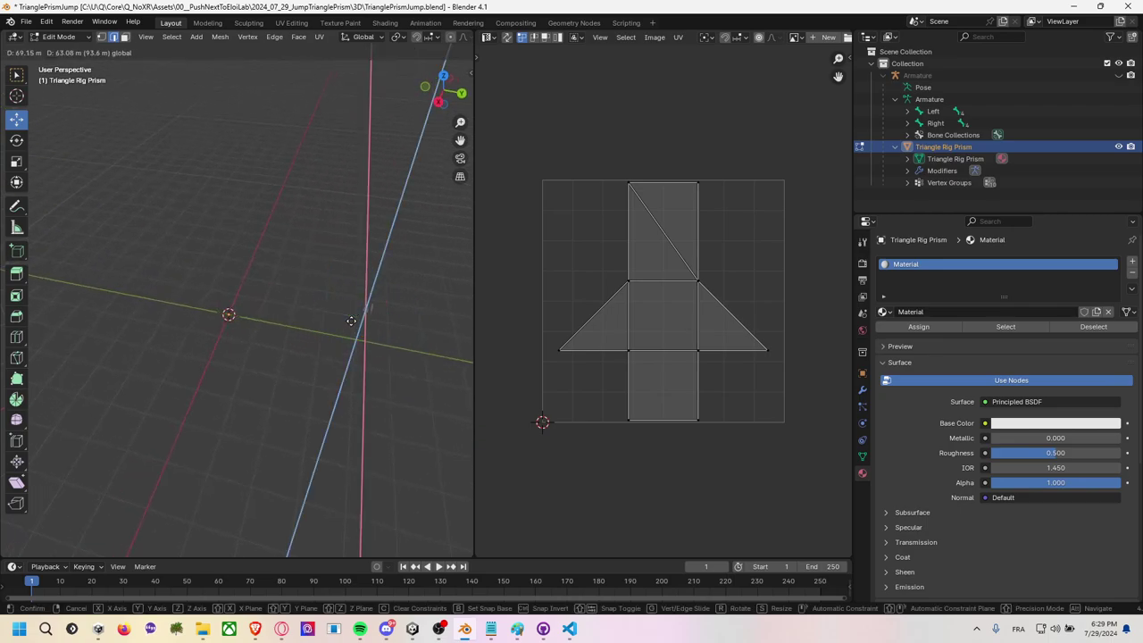
key("z")
key("ctrl+z")
key("ctrl+z")
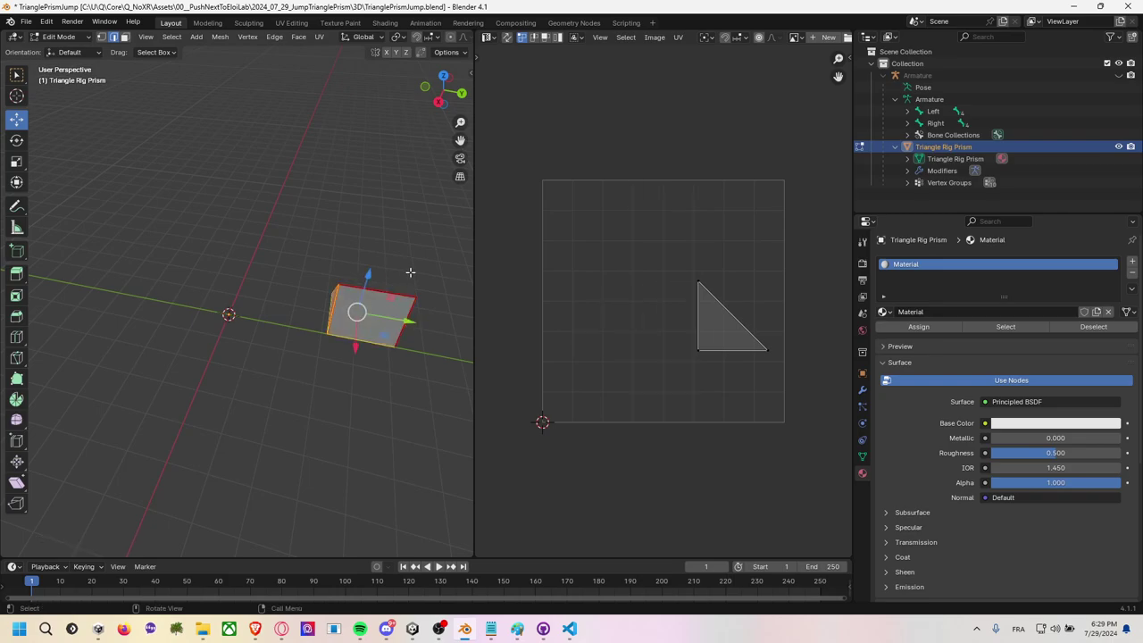
key("ctrl+z")
Copy the whole prism mesh, backing out of the paste menu and a trial extrude.
key("ctrl+c")
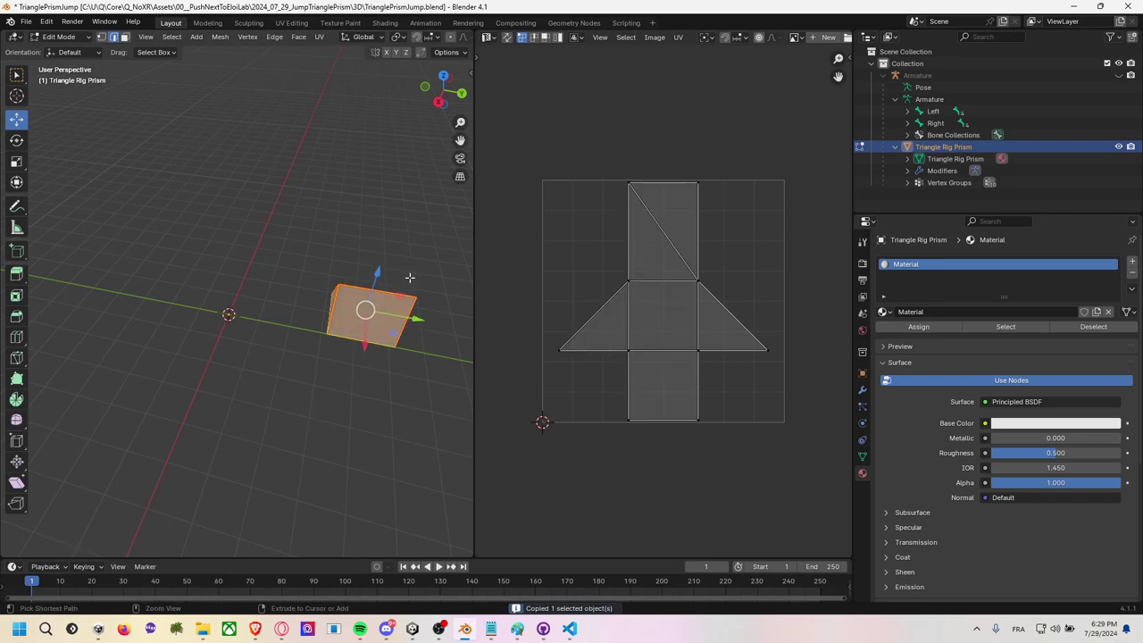
key("ctrl+v")
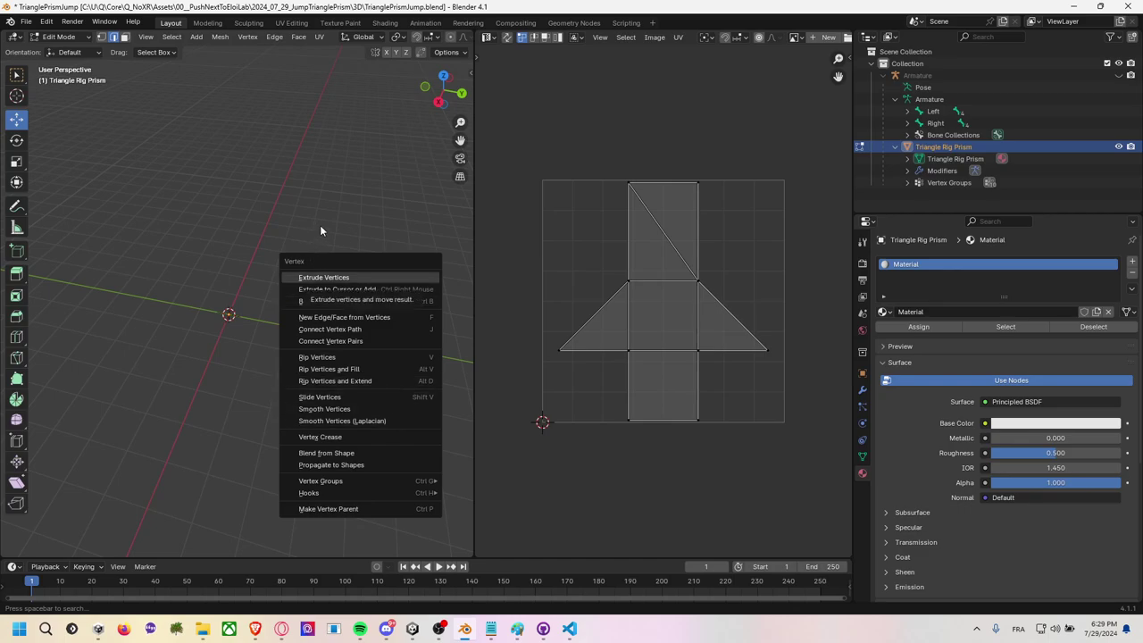
key("Escape")
key("ctrl+z")
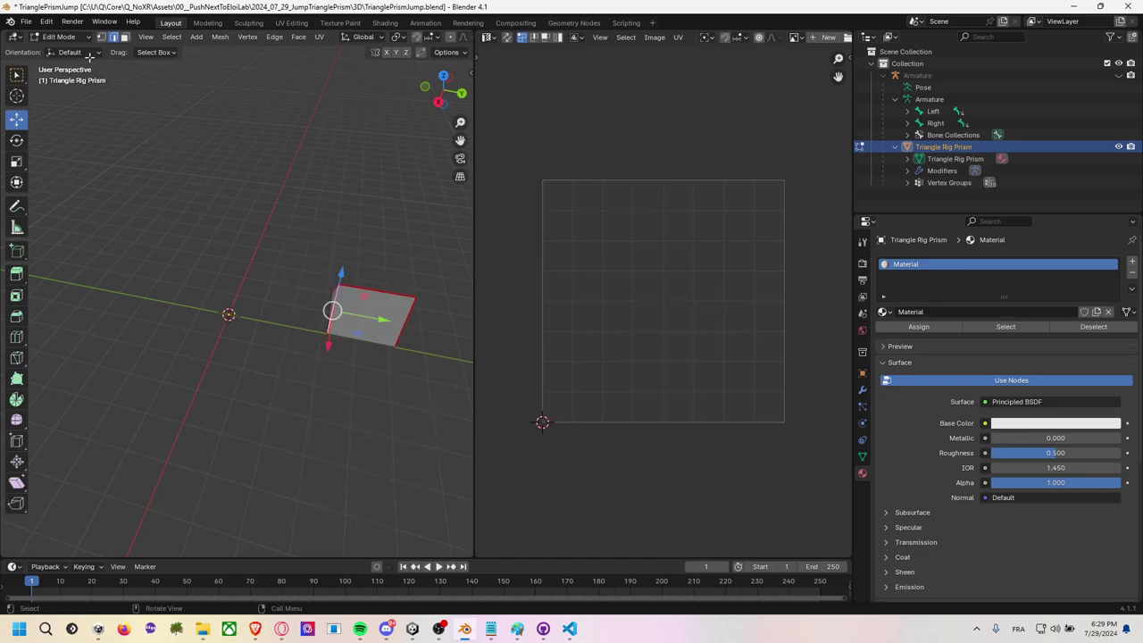
key("ctrl+shift+z")
key("ctrl+c")
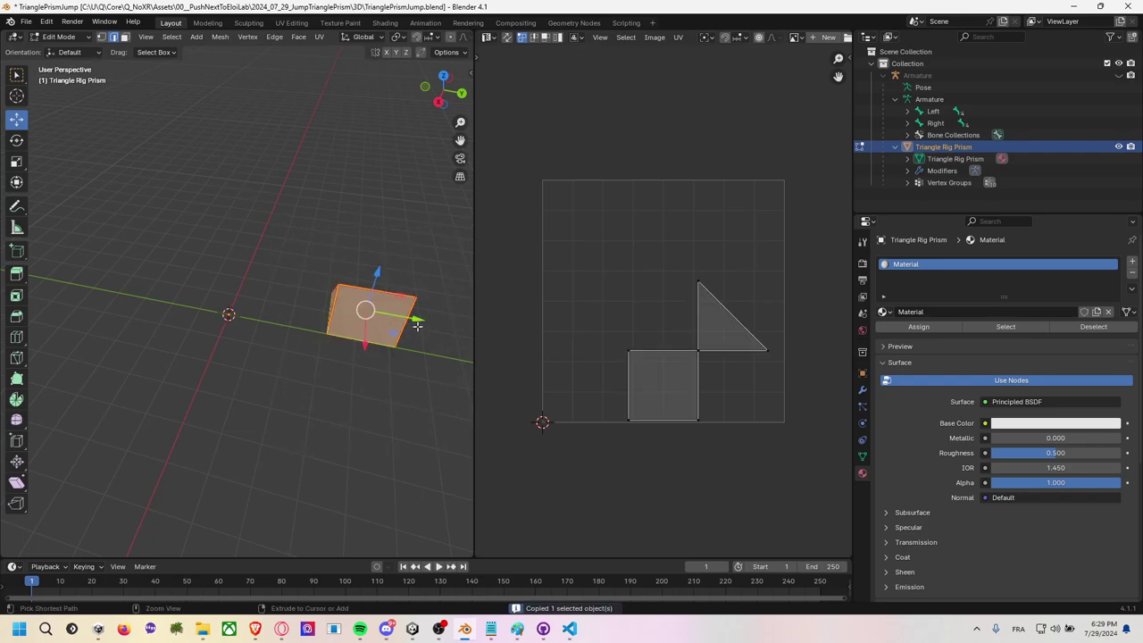
right_click(417, 325)
left_click(417, 325)
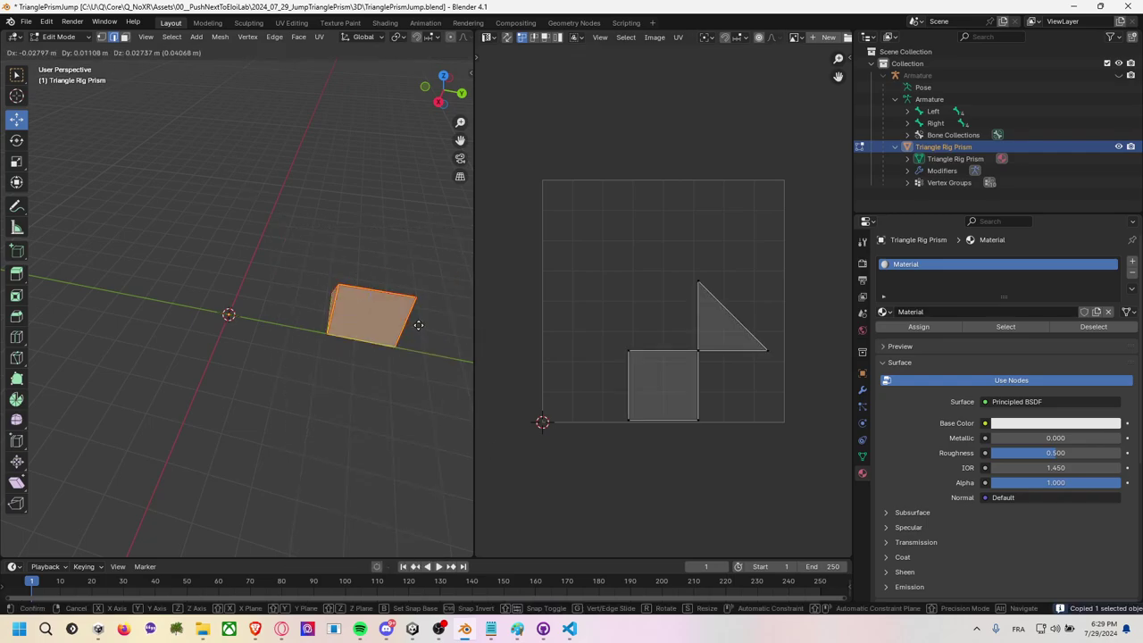
right_click(417, 325)
Select the whole mesh and try sliding it along Z and Y, undoing each move.
left_click(311, 292)
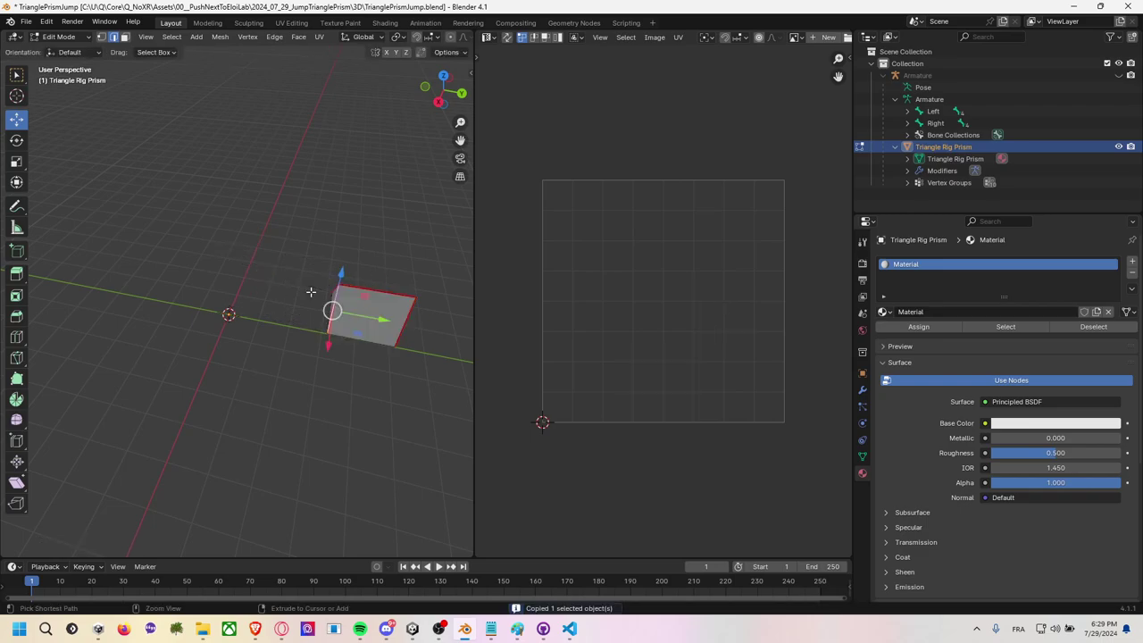
key("a")
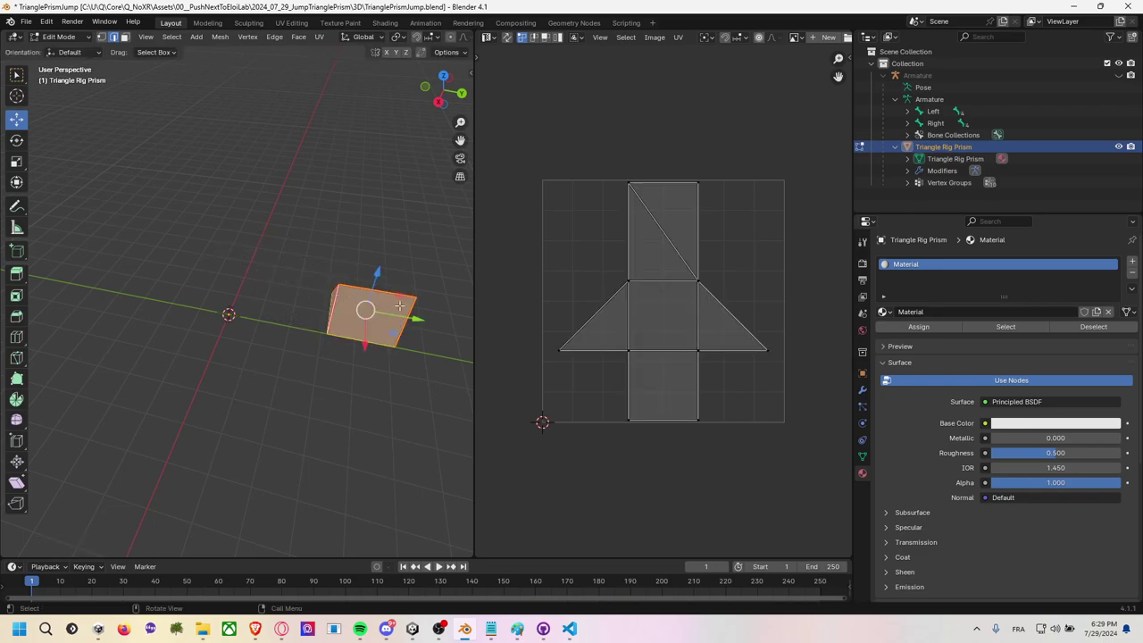
mouse_move(400, 305)
left_mouse_down()
mouse_move(401, 285)
mouse_move(325, 312)
left_mouse_up()
key("ctrl+z")
key("ctrl+z")
left_click_drag(420, 318, 313, 308)
key("ctrl+z")
left_click_drag(420, 311, 312, 302)
key("ctrl+z")
Duplicate the prism in place and shift it toward the origin, then undo and duplicate again.
key("shift+d")
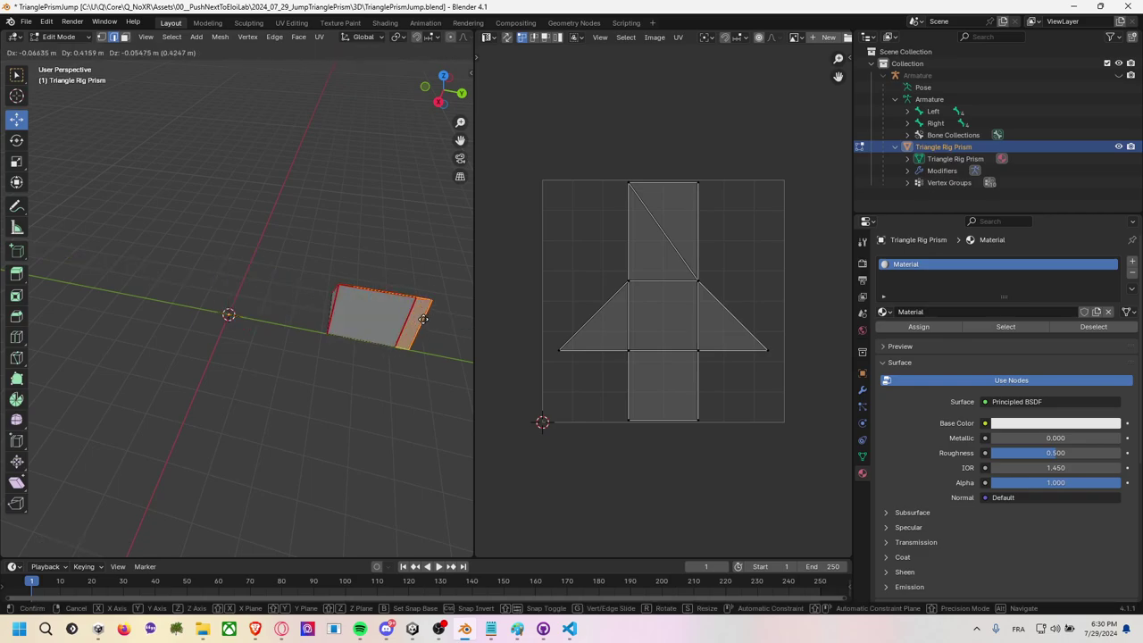
right_click(441, 324)
left_click_drag(420, 319, 272, 309, "ctrl")
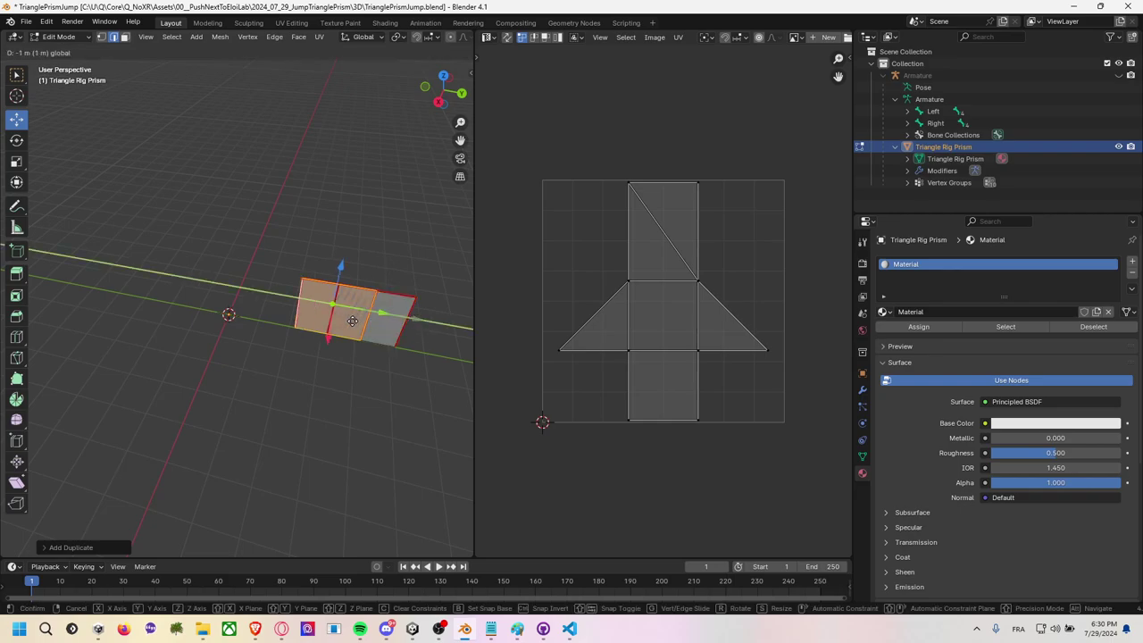
middle_click_drag(272, 309, 274, 360)
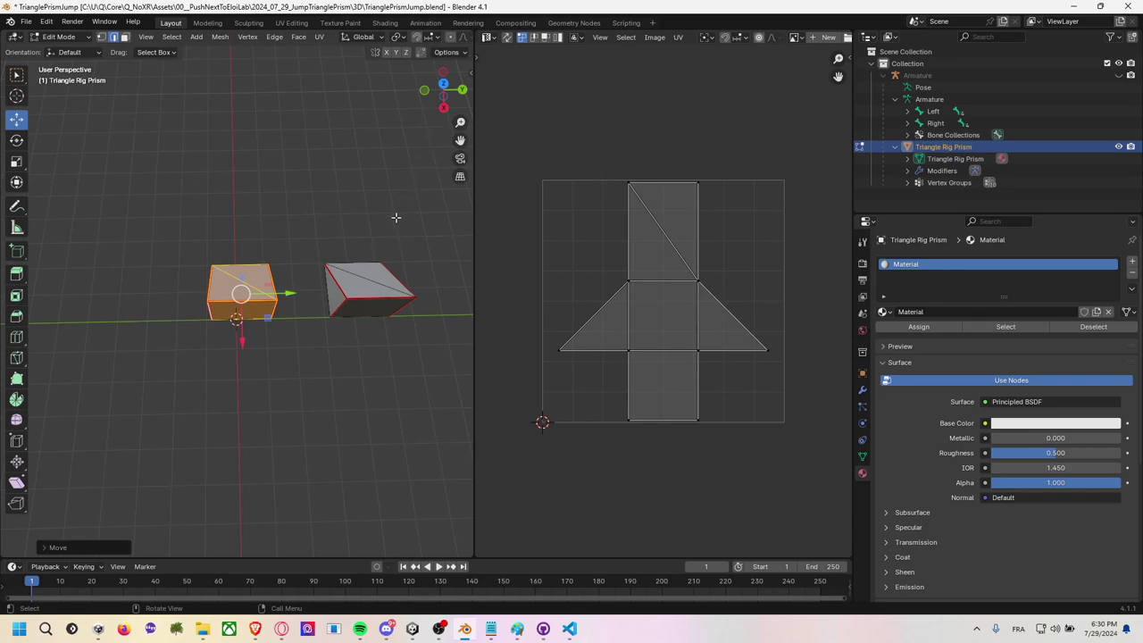
key("ctrl+z")
key("alt+a")
key("a")
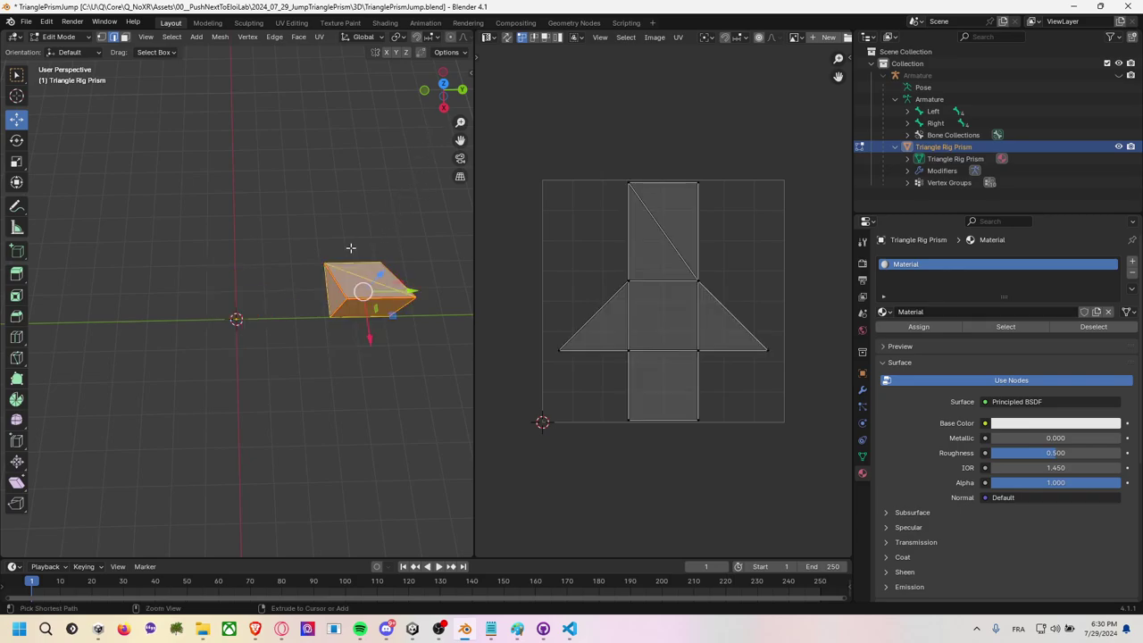
key("alt+a")
key("a")
key("ctrl+z")
key("ctrl+z")
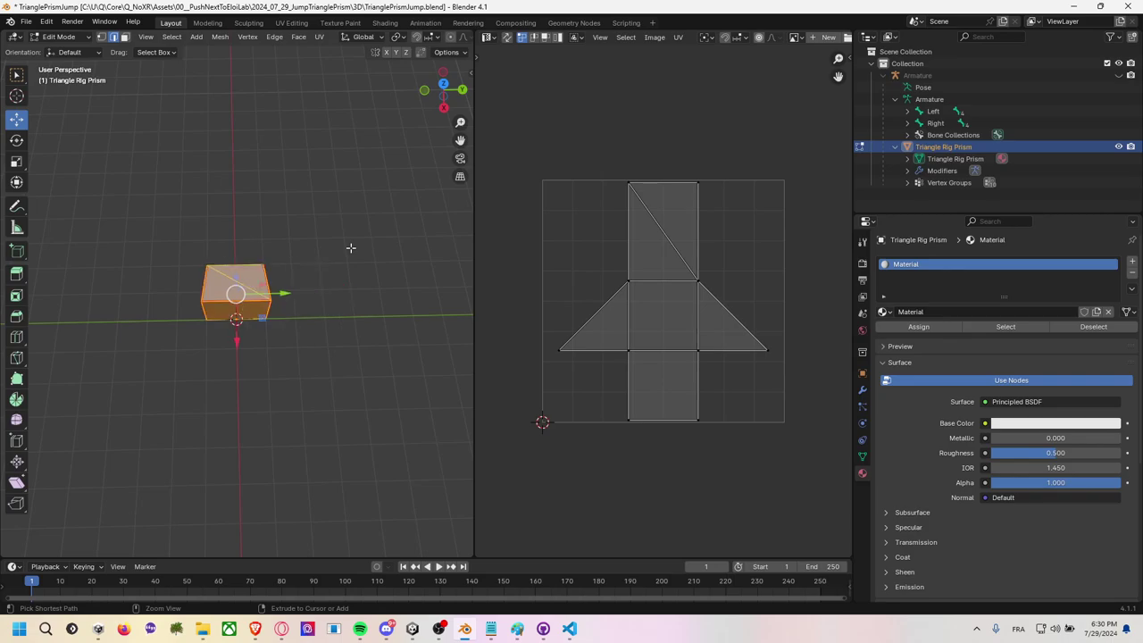
key("shift+d")
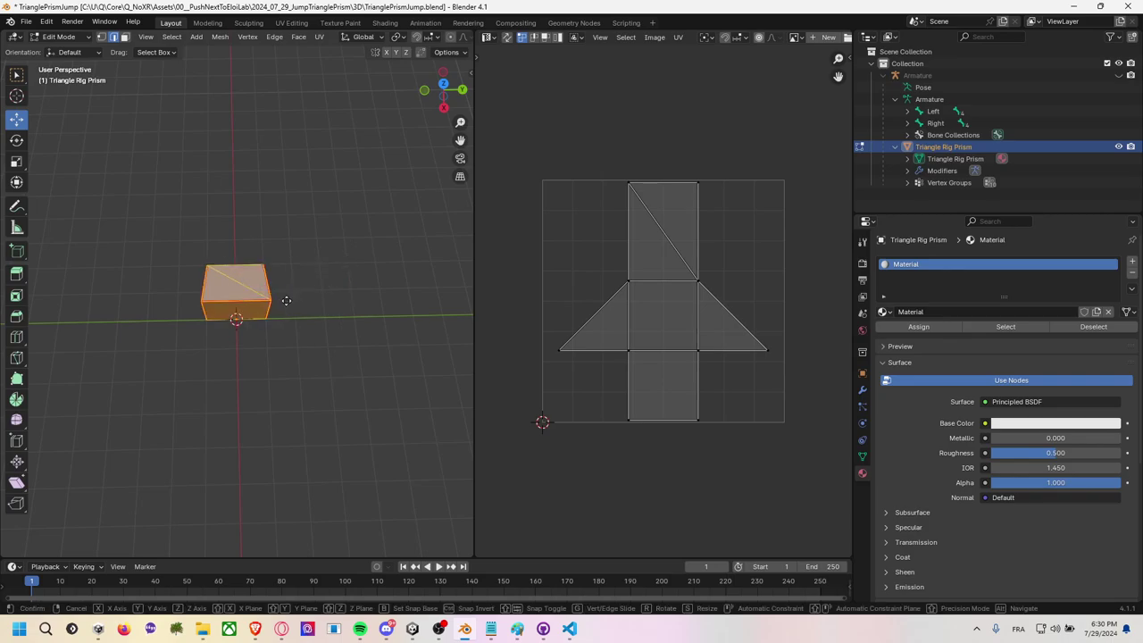
Drop the duplicate in place, attempt Make Vertex Parent, and bring up the Separate options with P.
right_click(295, 296)
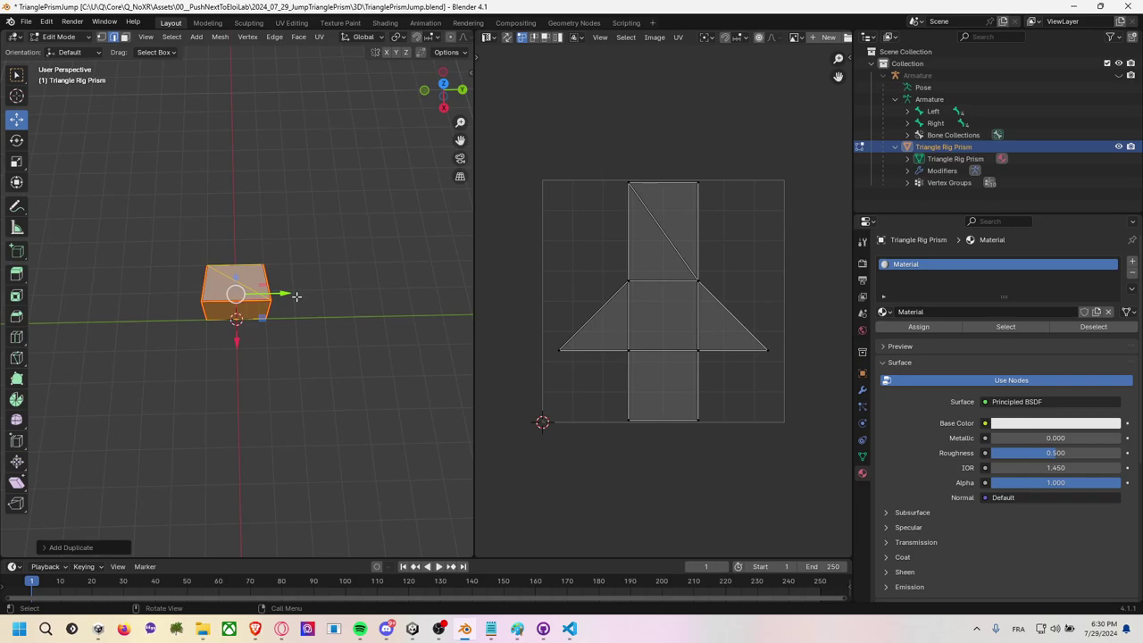
key("ctrl")
key("ctrl+p")
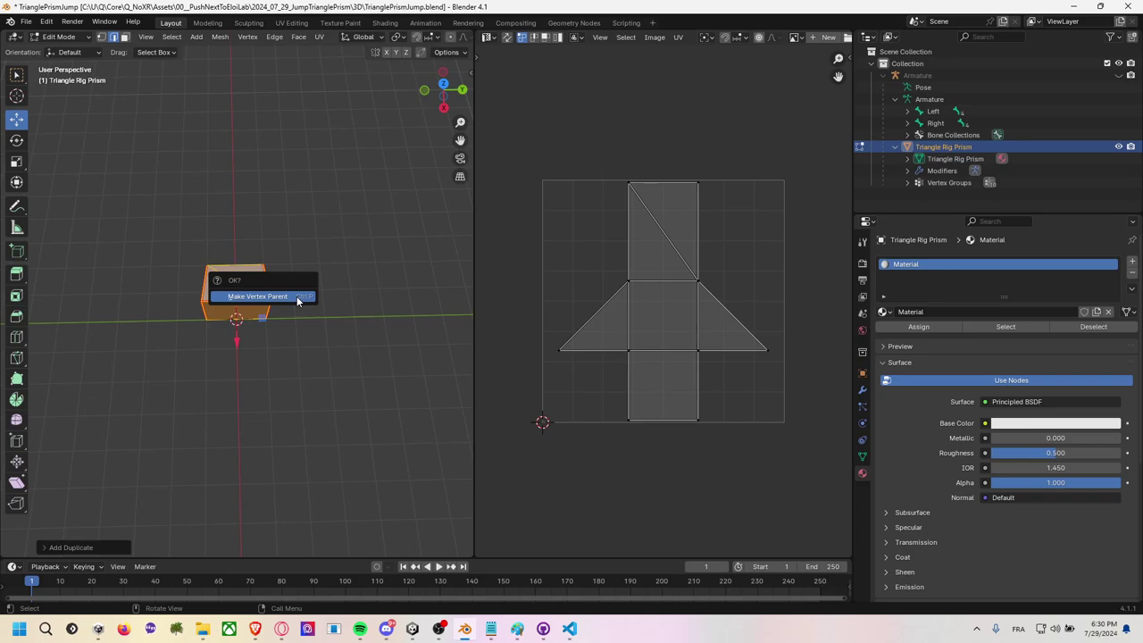
left_click(298, 301)
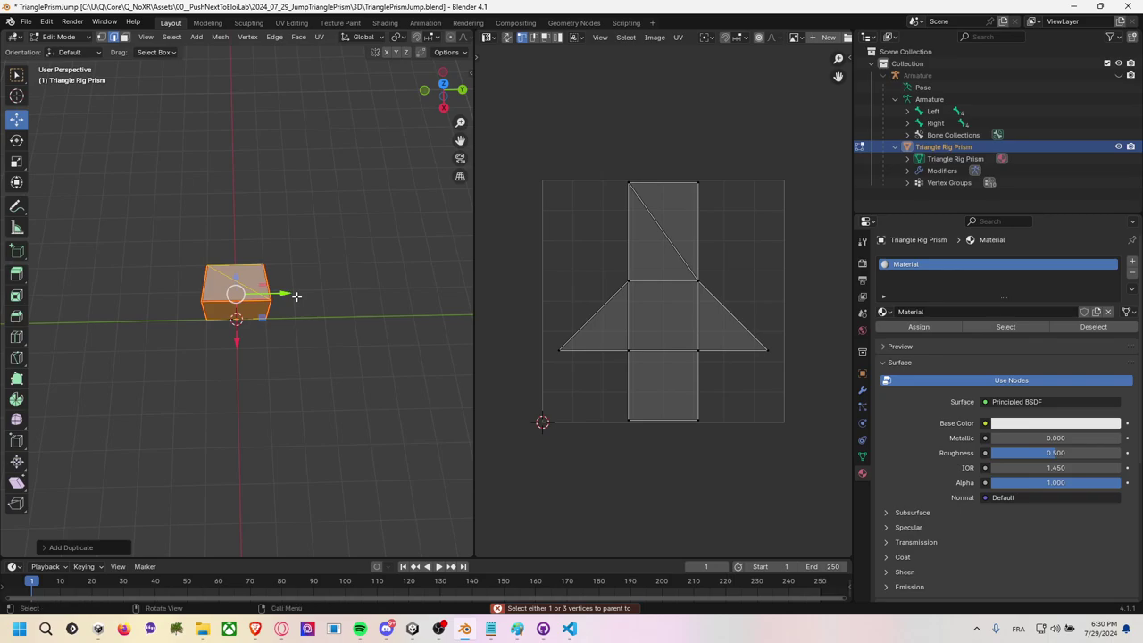
key("p")
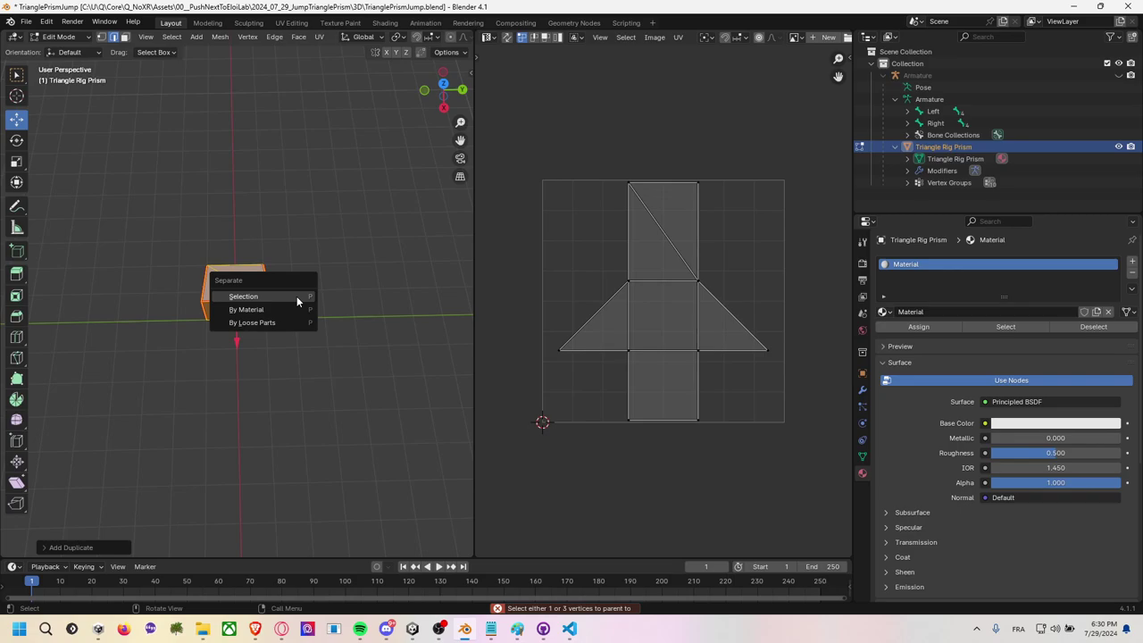
Separate the selection into Triangle Rig Prism.001 and review both objects in the Outliner.
left_click(297, 295)
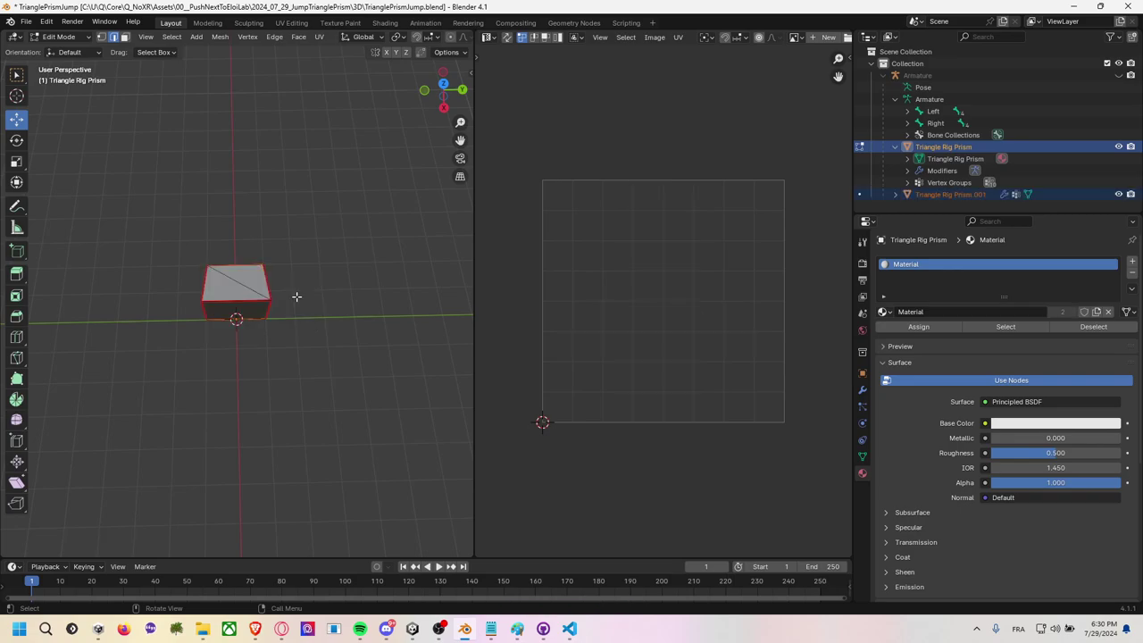
left_click(59, 36)
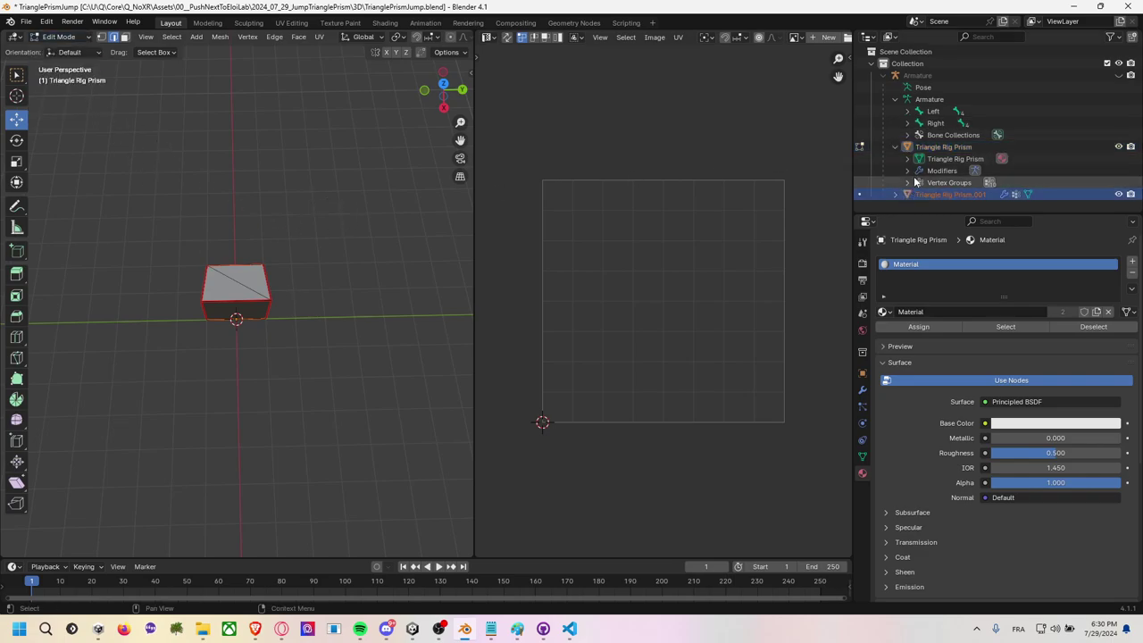
left_click(943, 146)
left_click(896, 147)
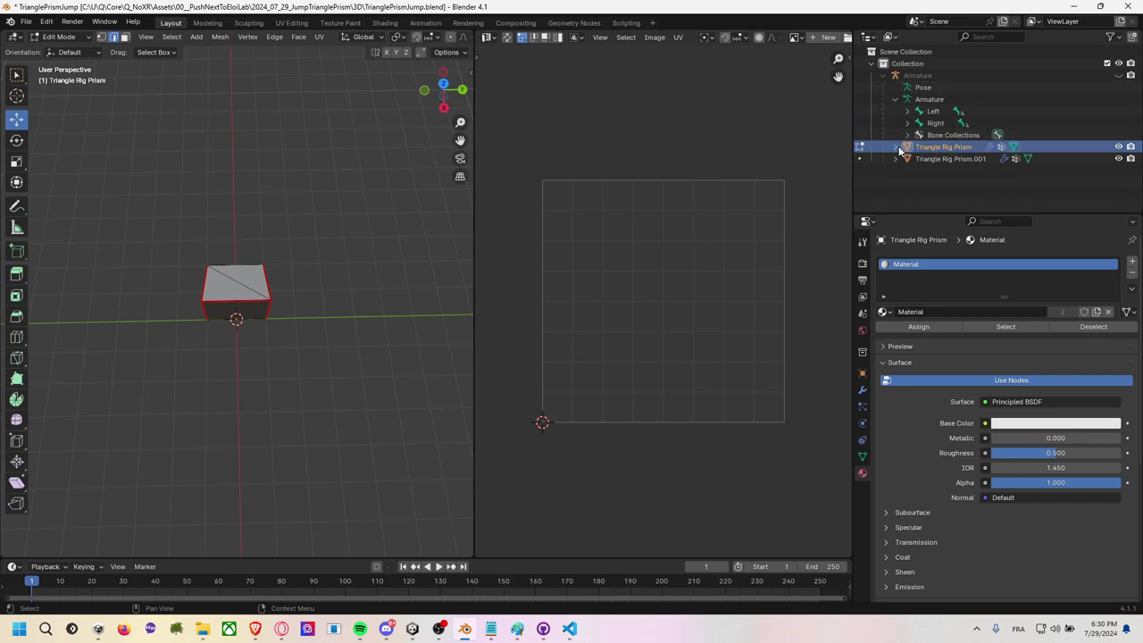
left_click(947, 158)
left_click(883, 75)
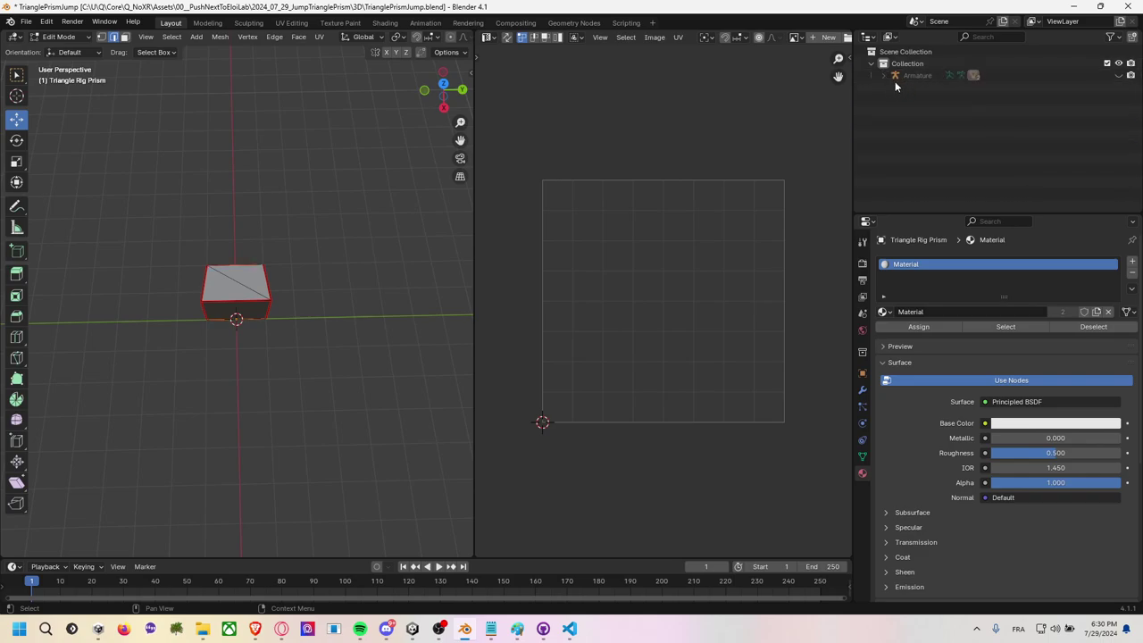
left_click(883, 75)
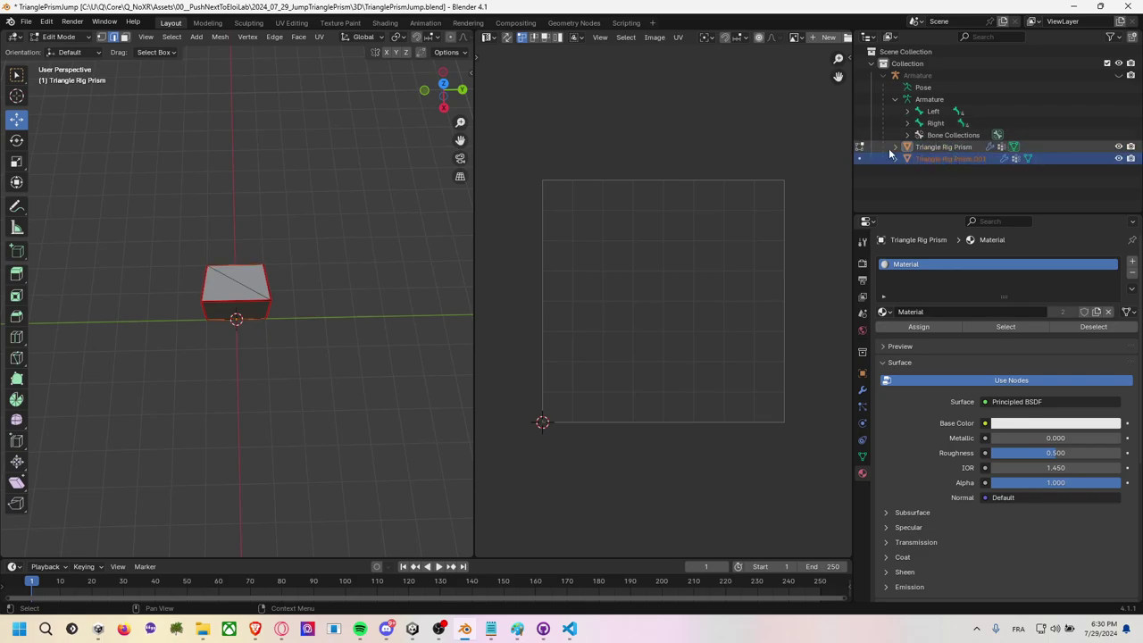
left_click(937, 147)
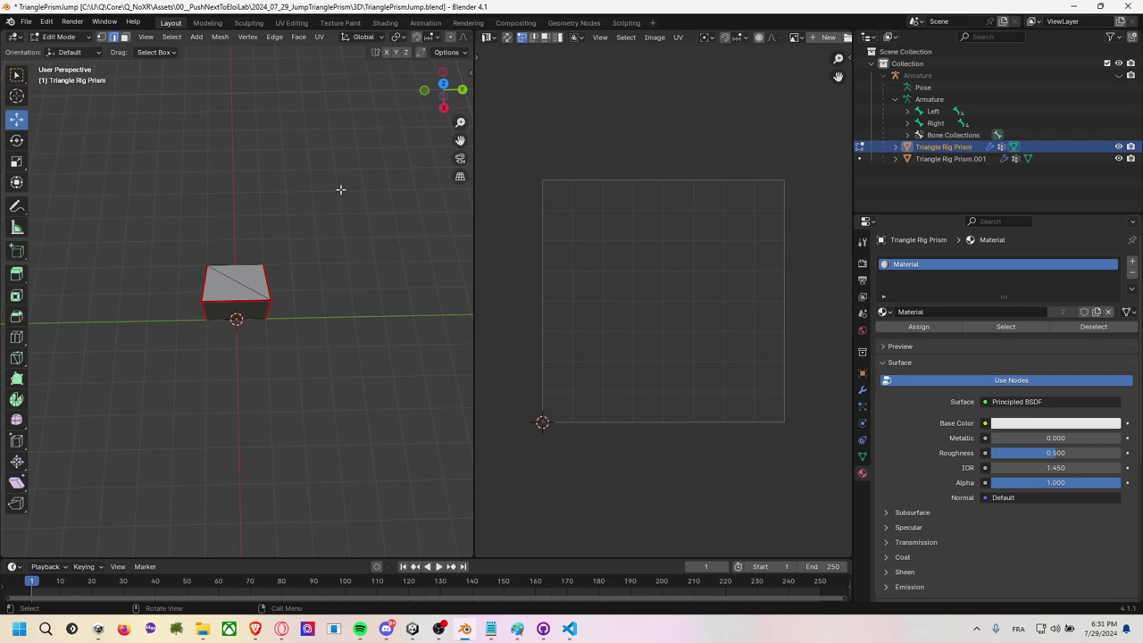
Switch to Unity and drag the TrianglePrismJump model into the DemoWithPrefab Hierarchy.
key("alt+Tab")
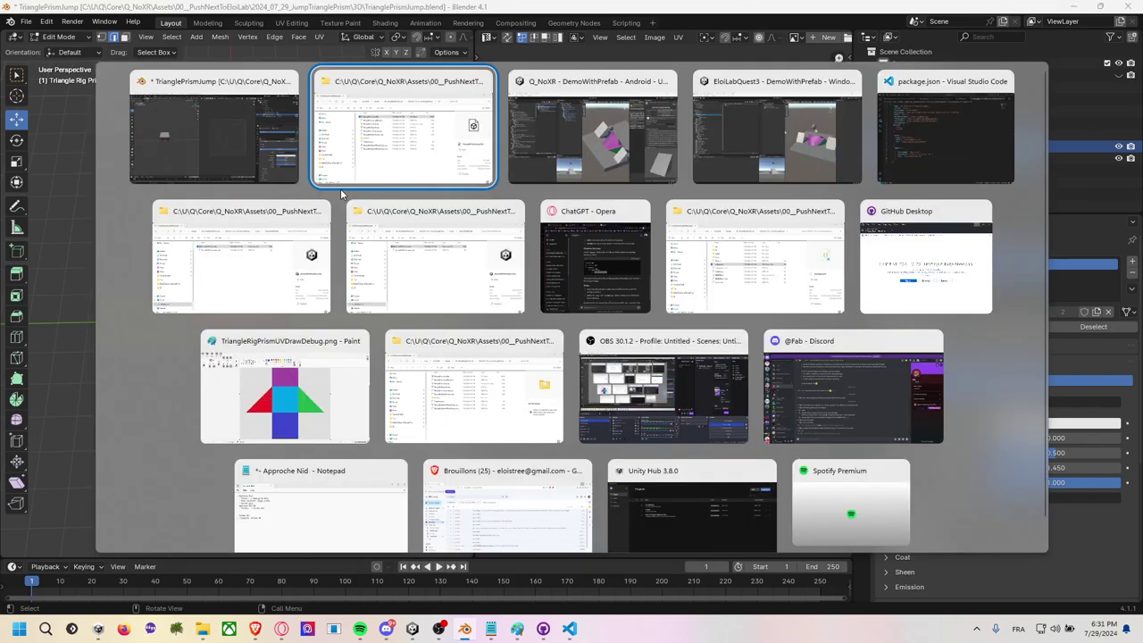
key("alt+Tab")
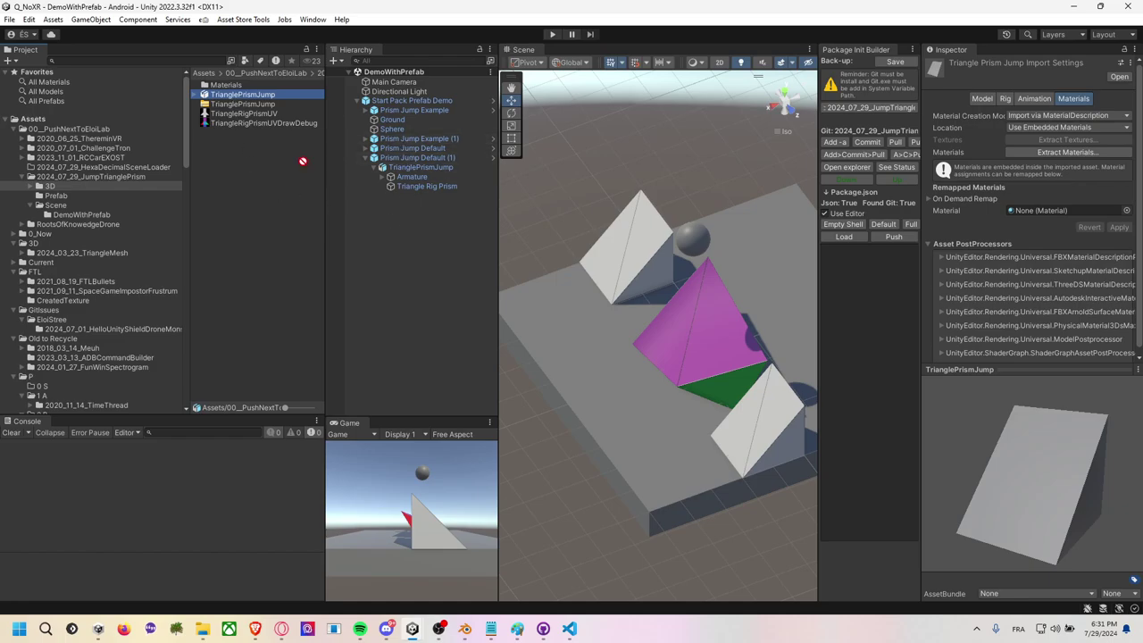
left_click_drag(236, 94, 367, 237)
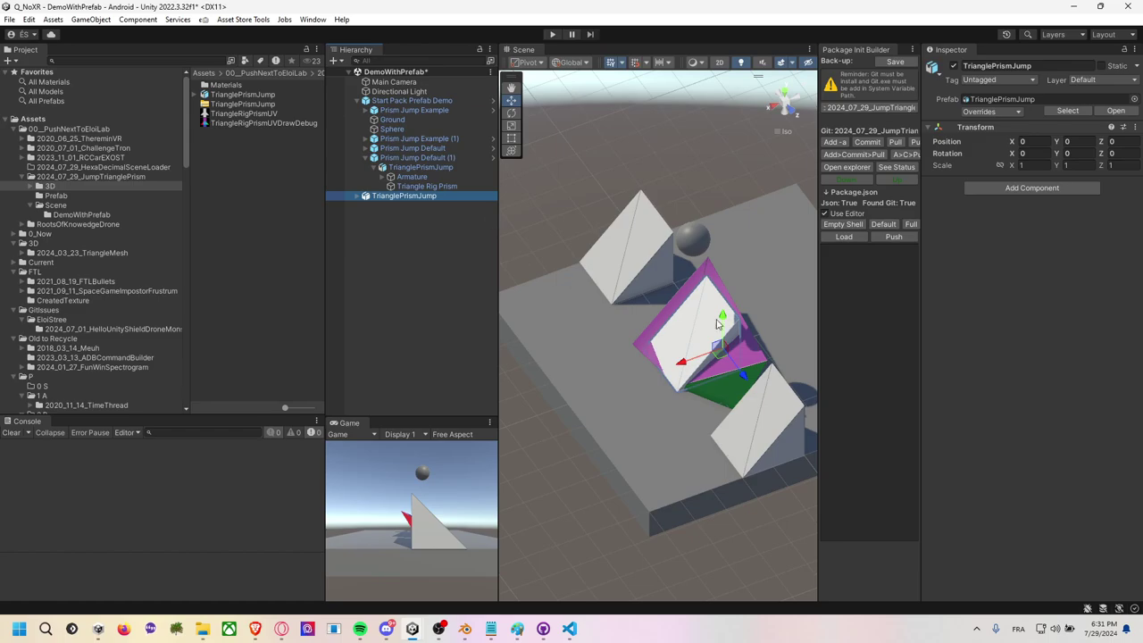
Expand TrianglePrismJump and its Armature, inspect the Left bone and select the Triangle Rig Prism mesh.
left_click_drag(661, 375, 661, 331, "alt")
left_click(364, 197)
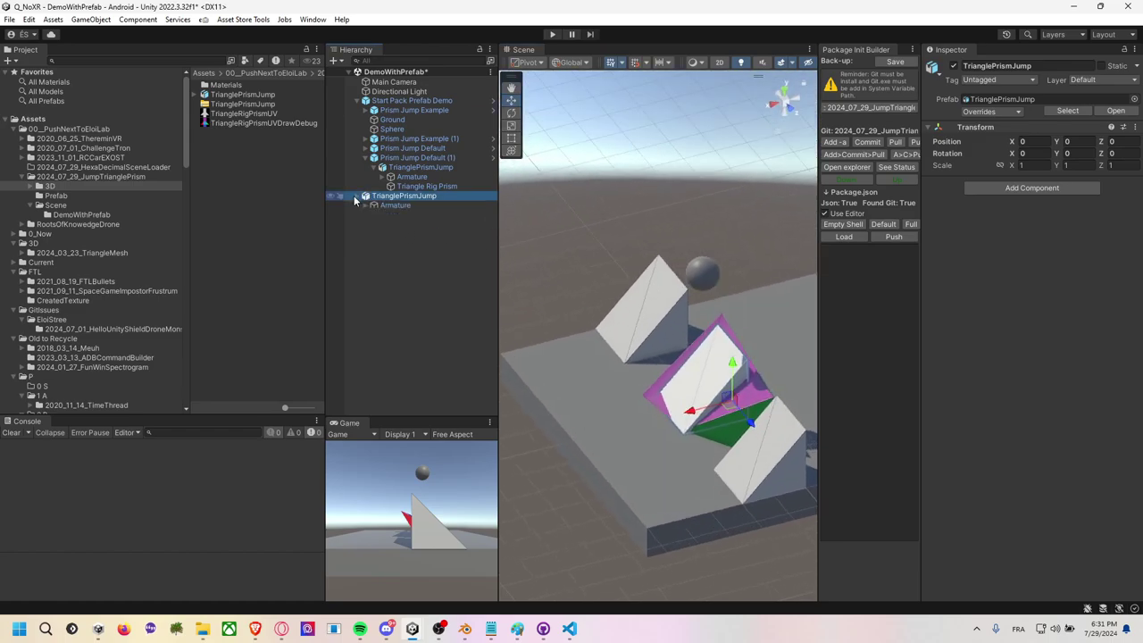
left_click(366, 206)
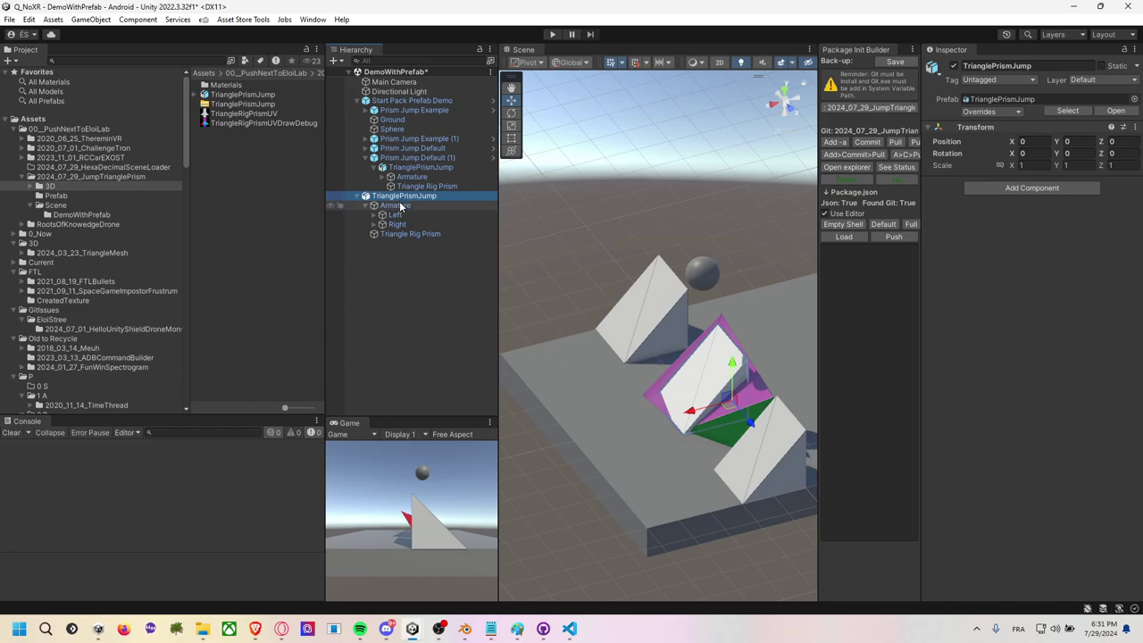
left_click(384, 206)
left_click(409, 215)
left_click(410, 234)
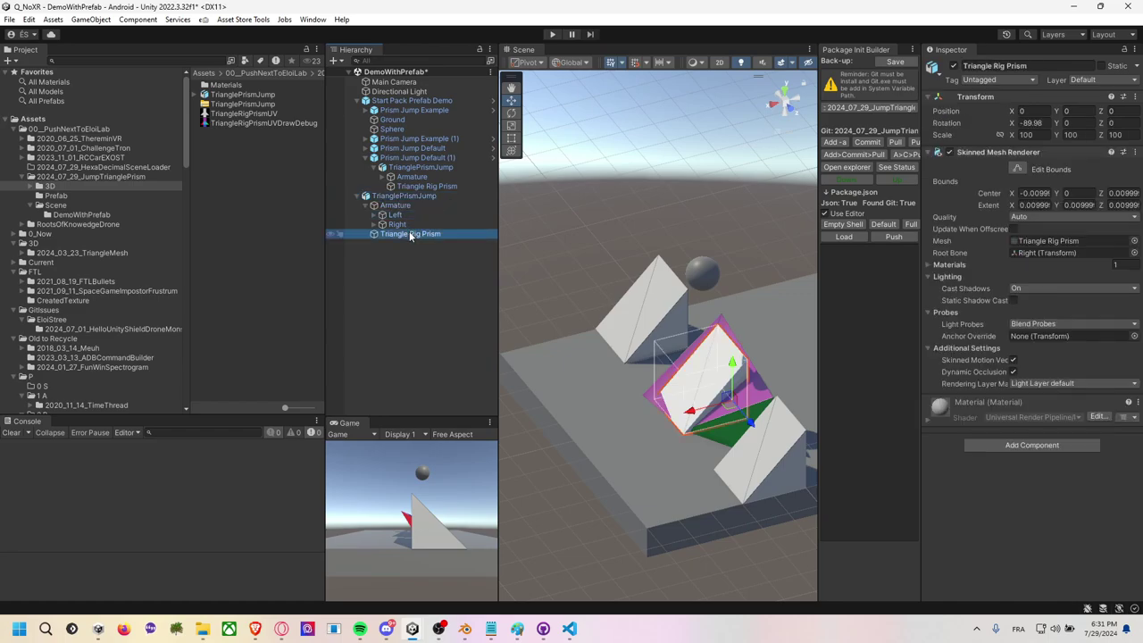
Remove the Skinned Mesh Renderer and add a Mesh Renderer through the component search.
right_click(1004, 153)
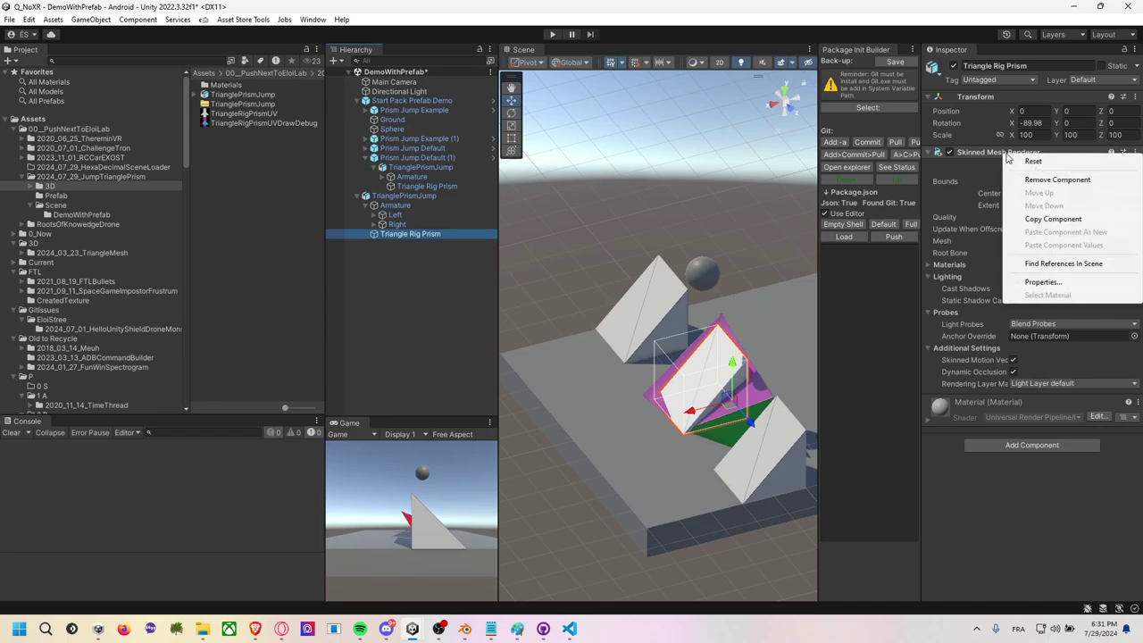
left_click(1029, 184)
left_click(1015, 177)
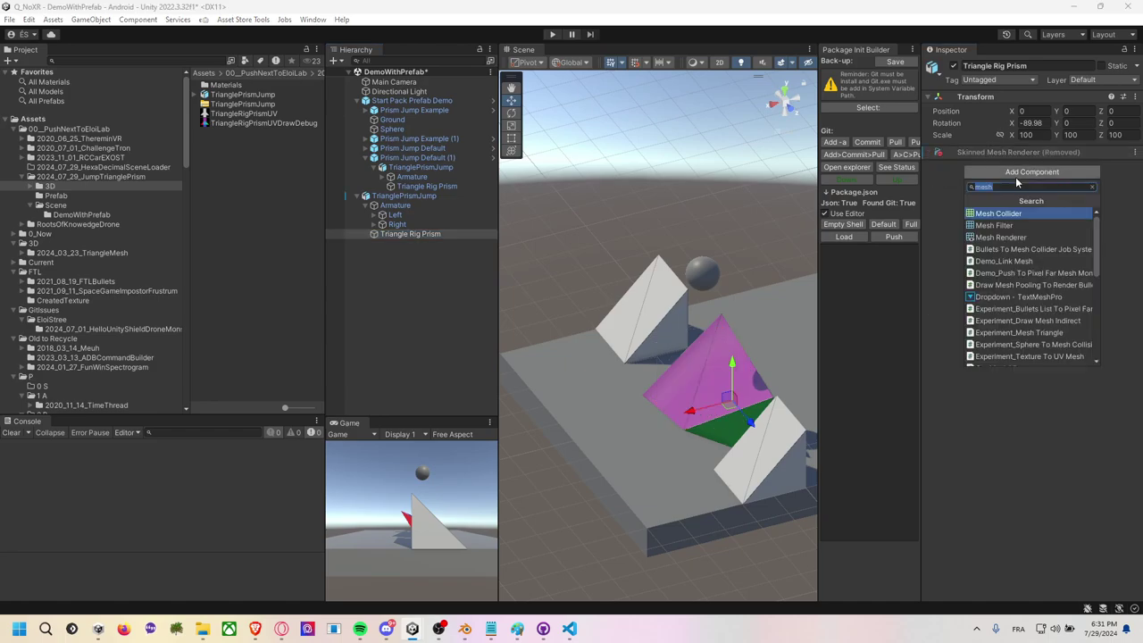
type("mehs")
key("BackSpace")
key("BackSpace")
type("shra")
key("Return")
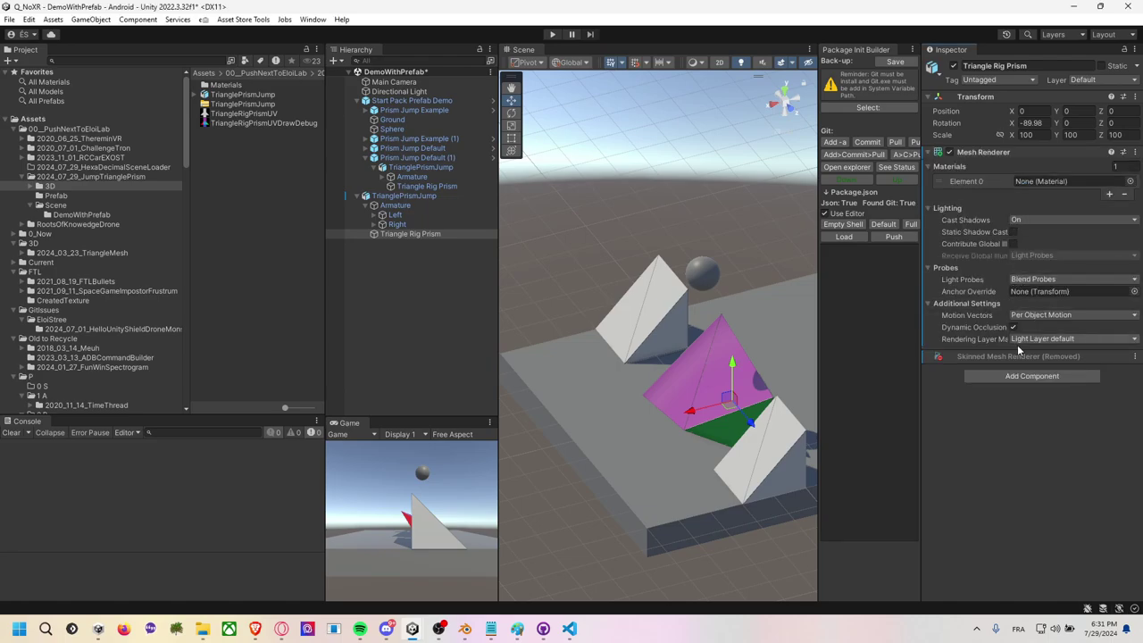
Undo an accidental Z-axis move of the Triangle Rig Prism.
left_click_drag(748, 423, 603, 282)
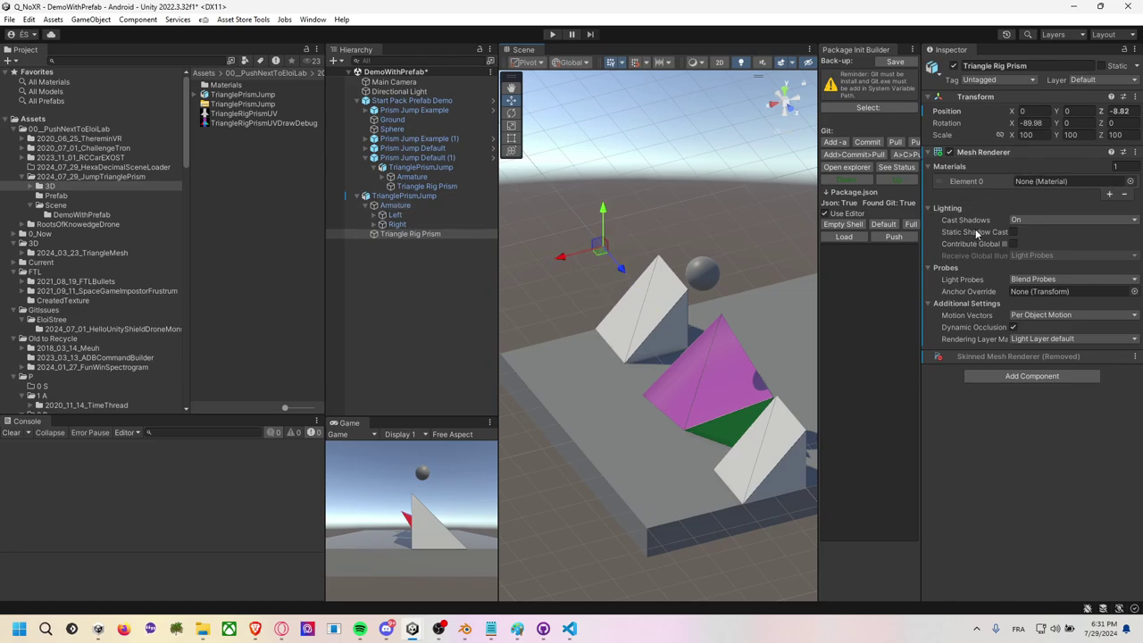
key("ctrl+z")
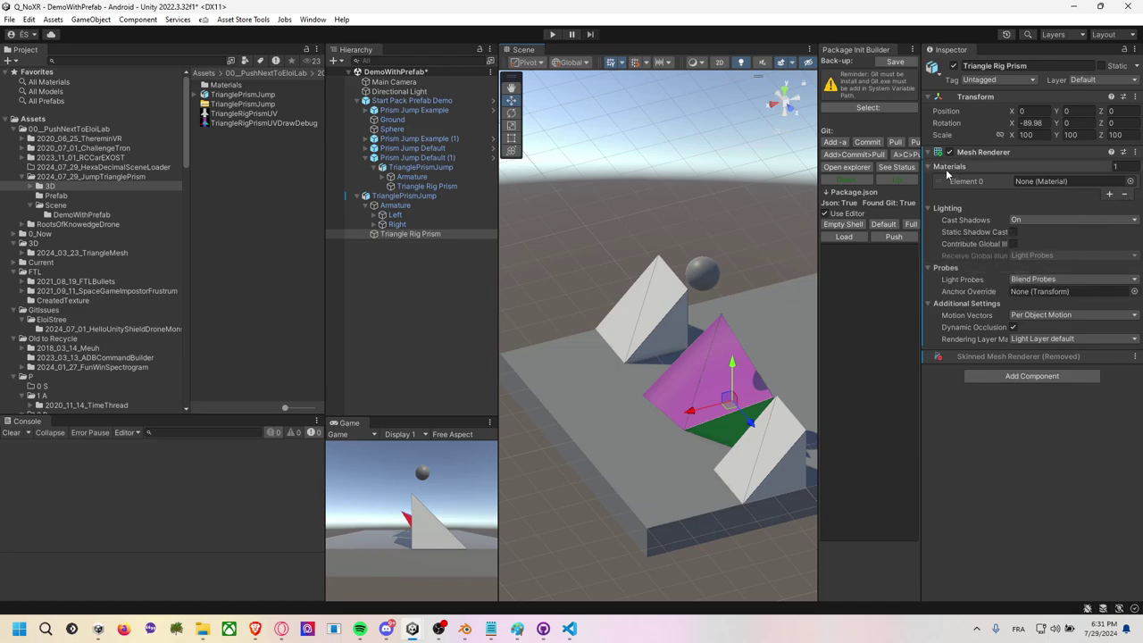
left_click(1002, 375)
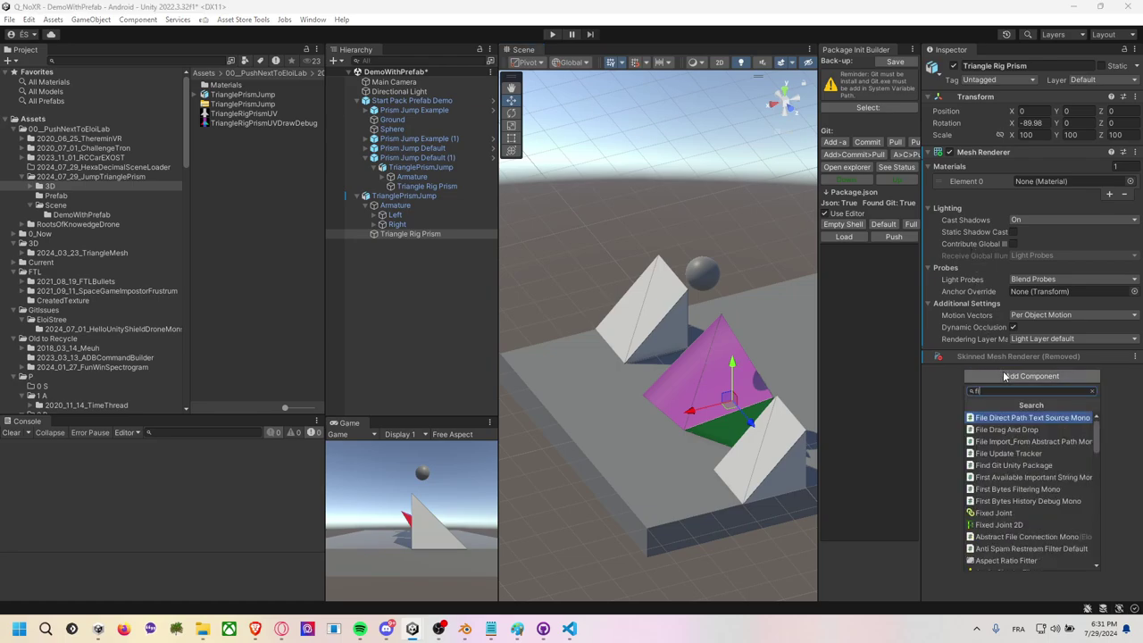
Add a Mesh Filter to Triangle Rig Prism using the Triangle Rig Prism mesh.
type("meshfil")
key("Return")
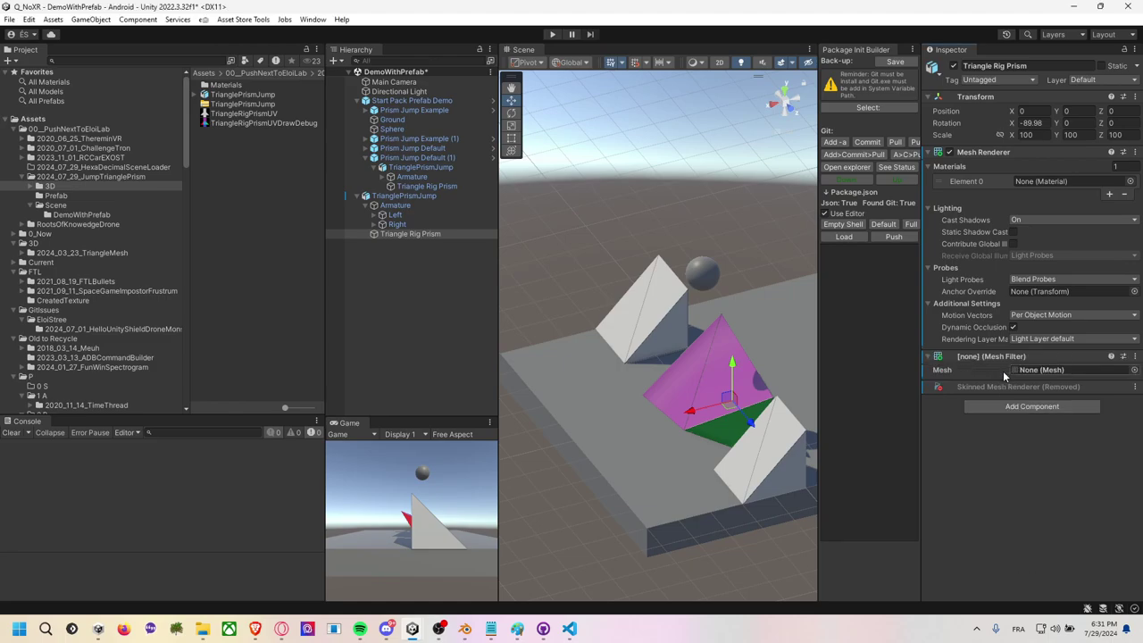
left_click(1134, 369)
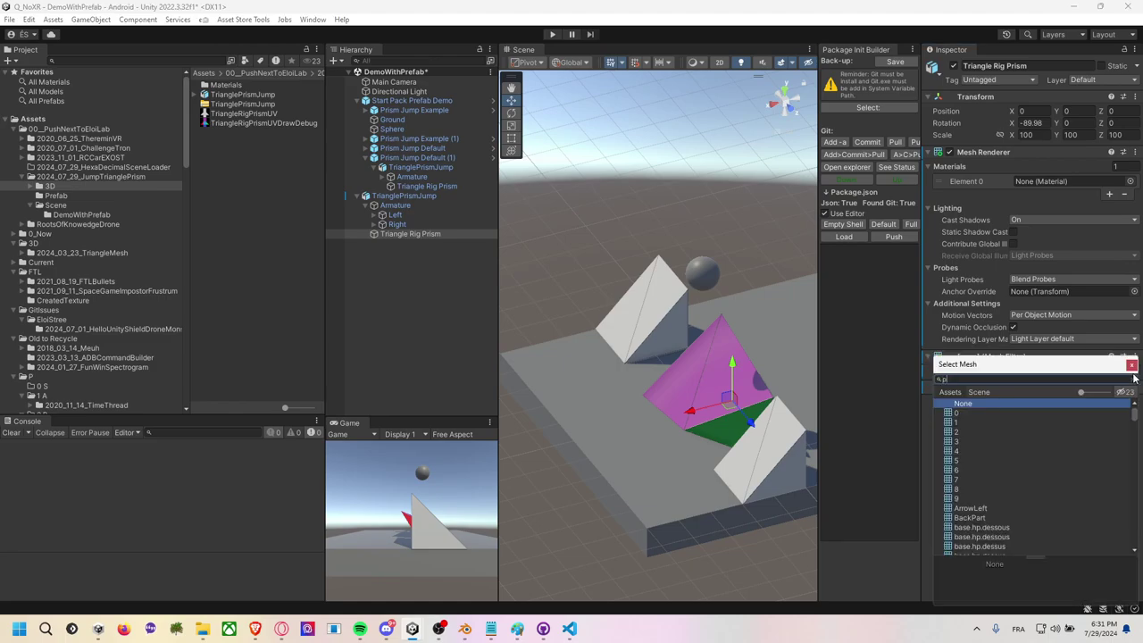
type("rim")
key("BackSpace")
type("s")
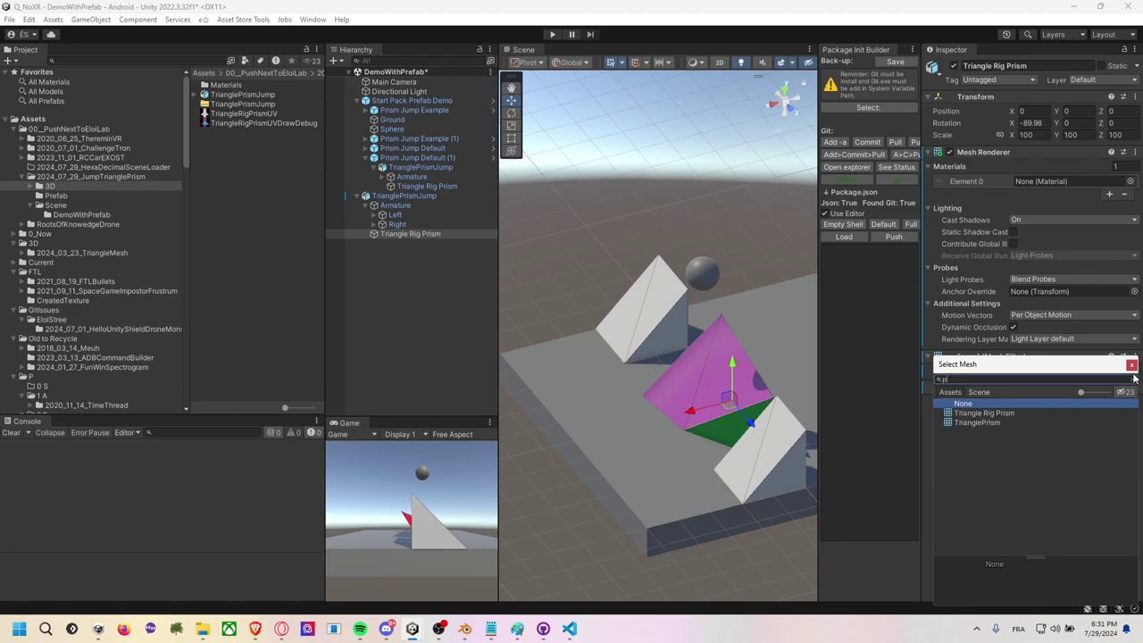
type("ri")
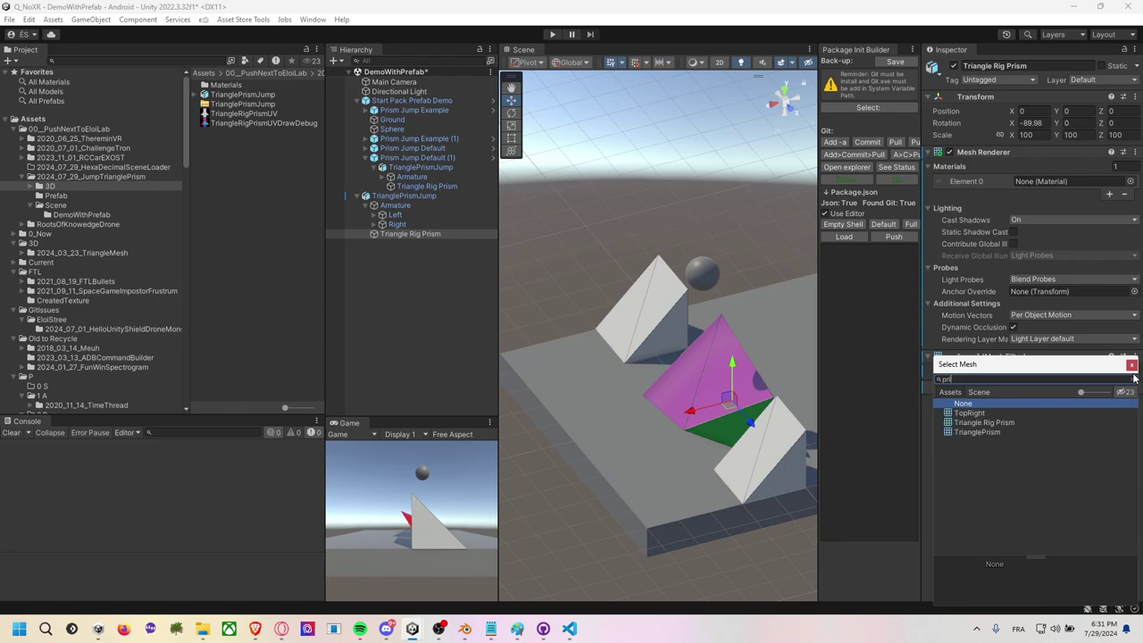
key("Down")
key("Down")
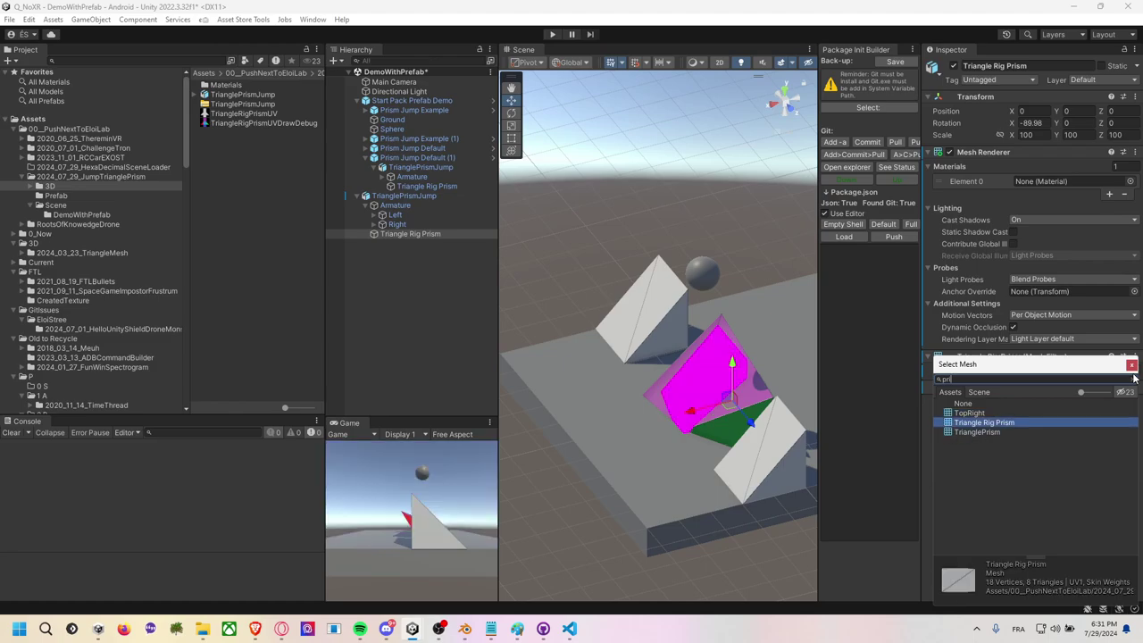
key("Down")
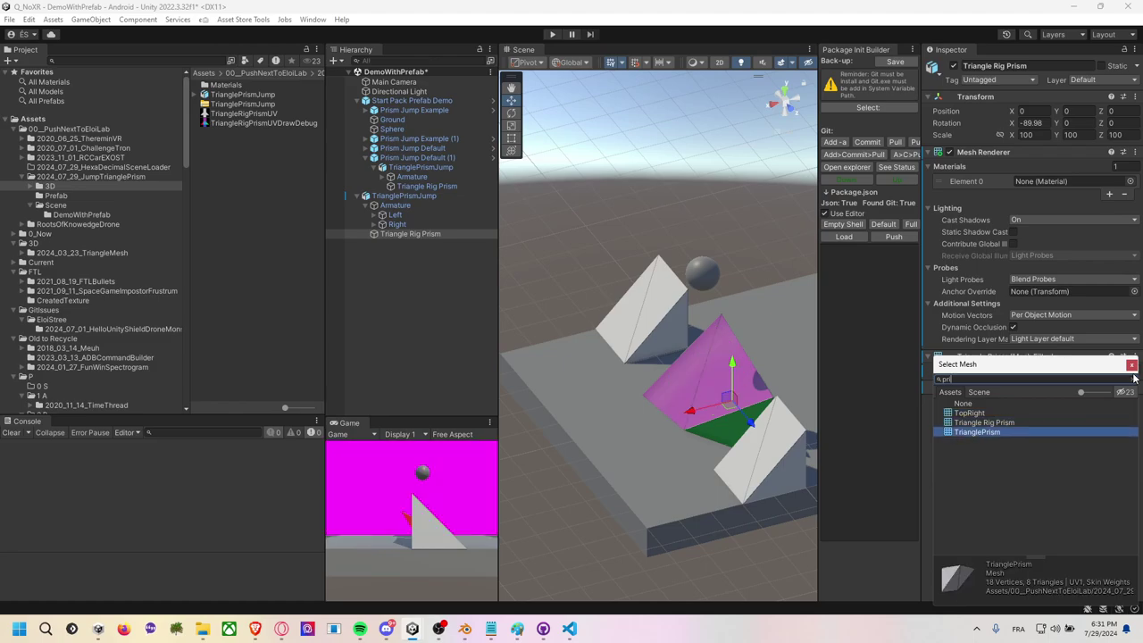
key("Up")
key("Return")
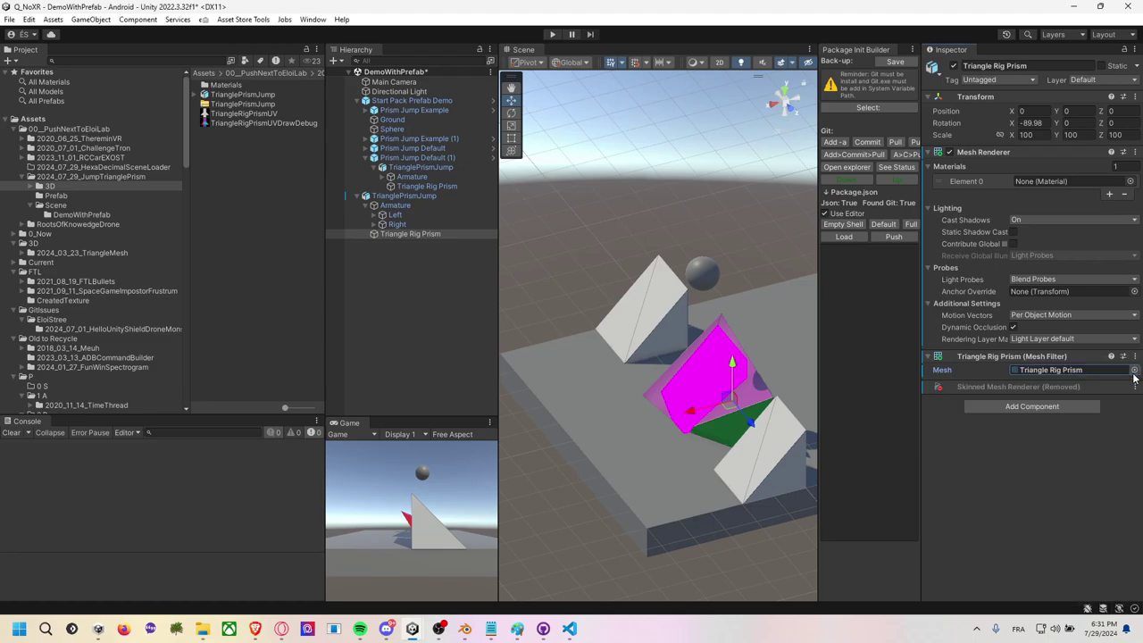
Add a Mesh Collider component to Triangle Rig Prism.
left_click(995, 407)
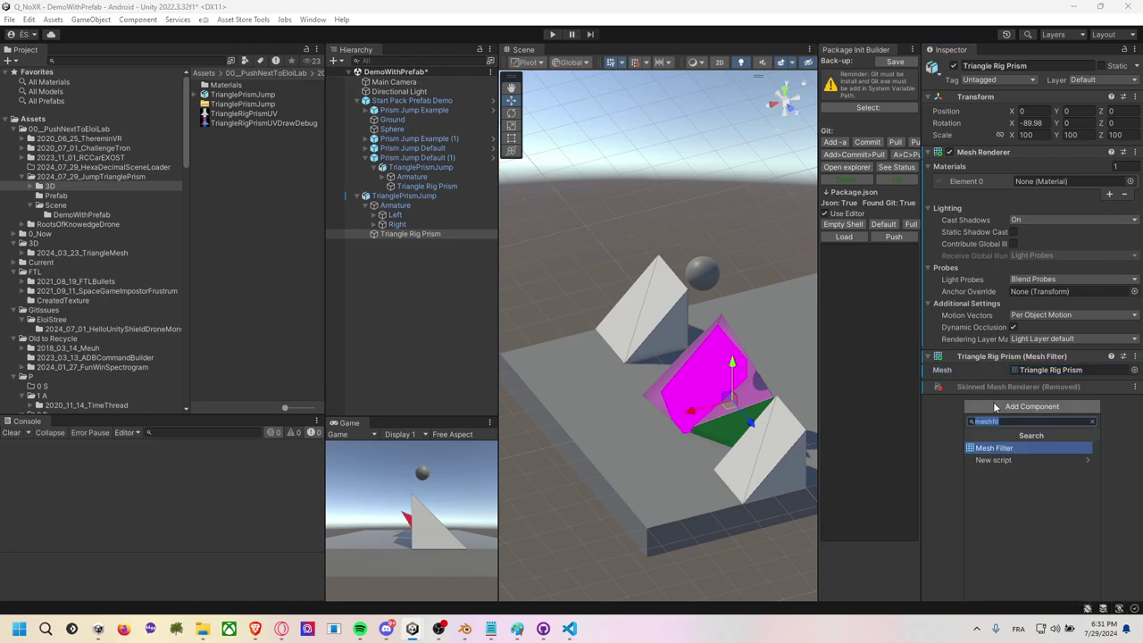
type("mesh")
key("Return")
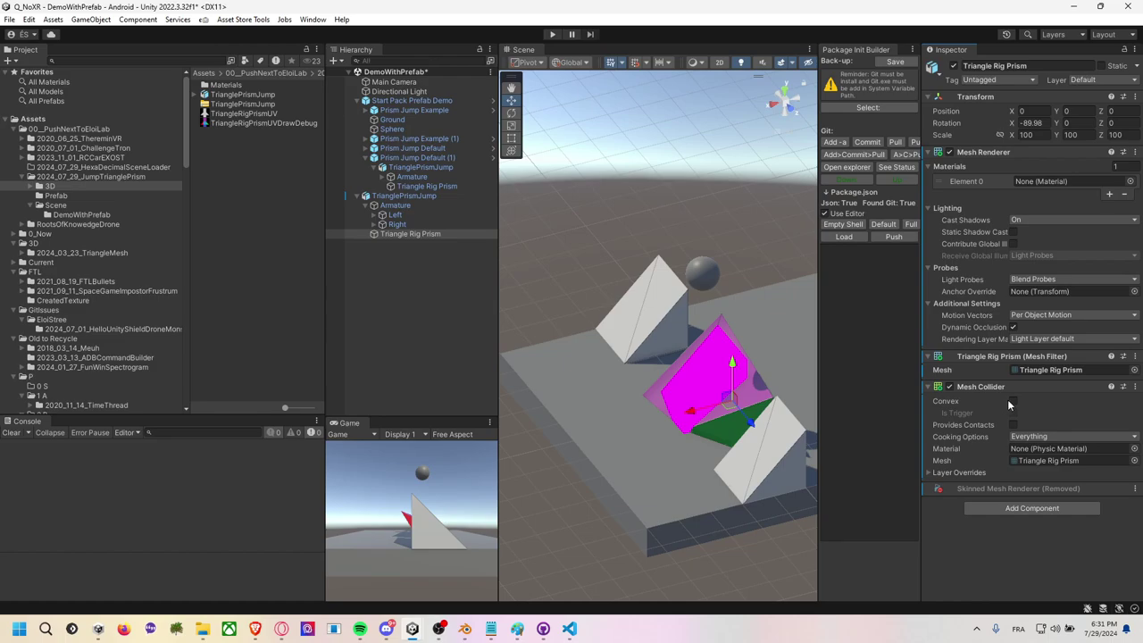
Make the Mesh Collider convex and move the Mesh Filter above the Mesh Renderer.
left_click(1012, 401)
mouse_move(725, 362)
middle_mouse_down()
mouse_move(698, 346)
mouse_move(800, 262)
middle_mouse_up()
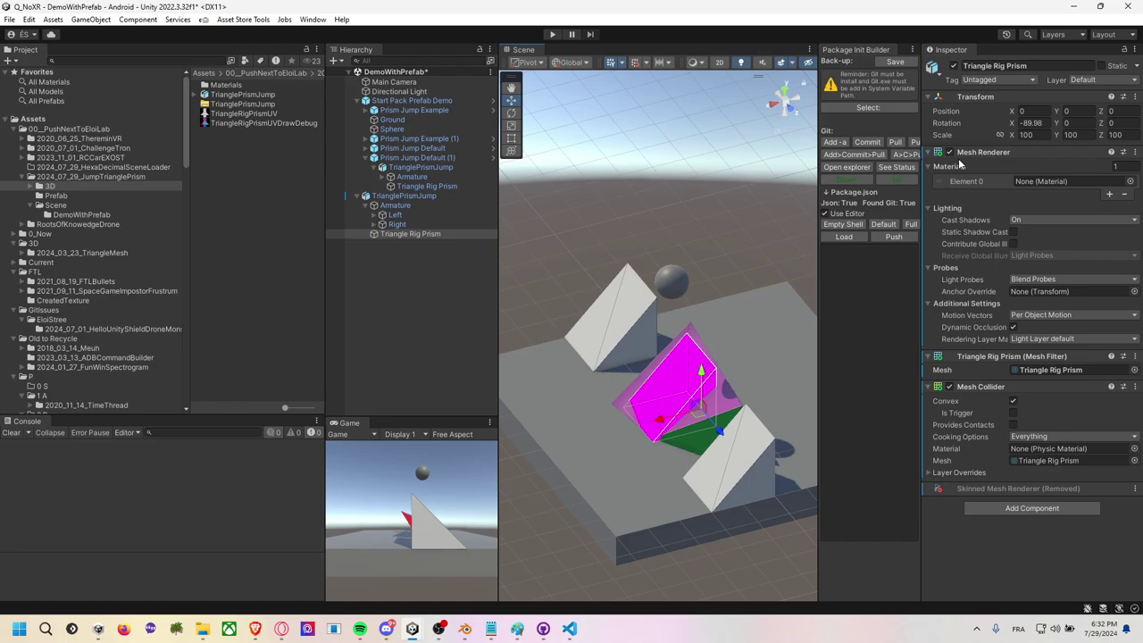
right_click(991, 357)
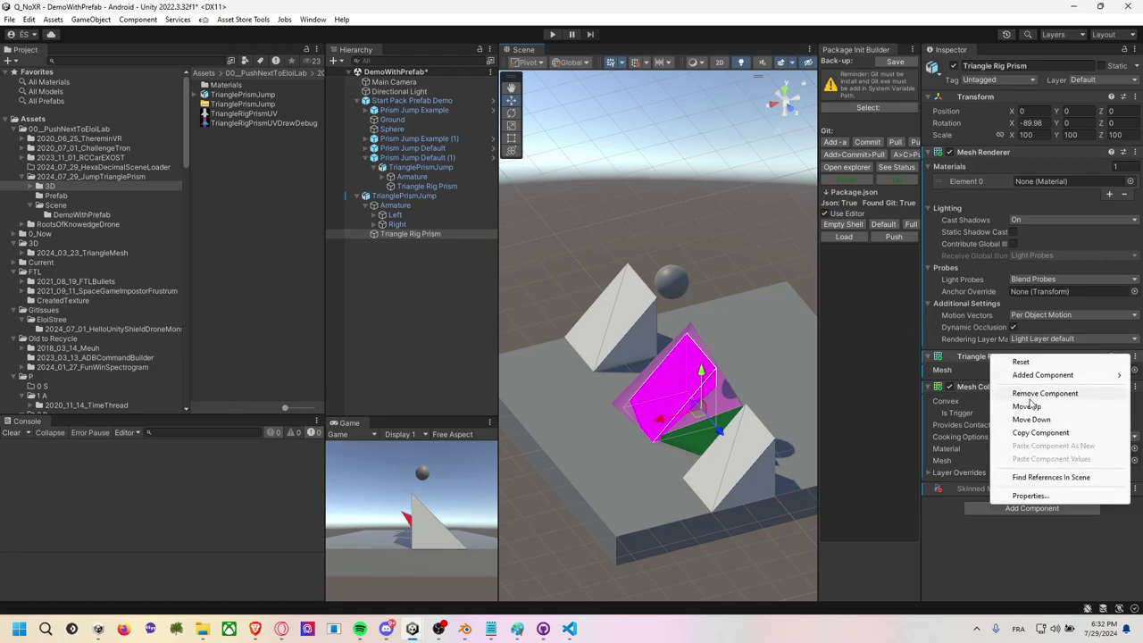
left_click(1027, 404)
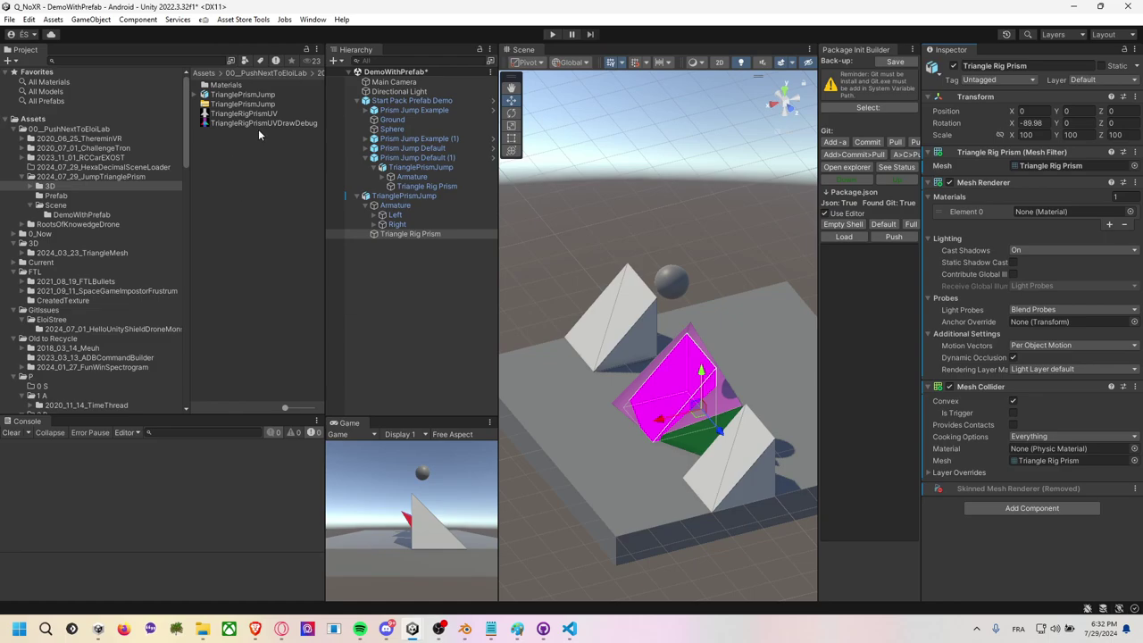
left_click(419, 235)
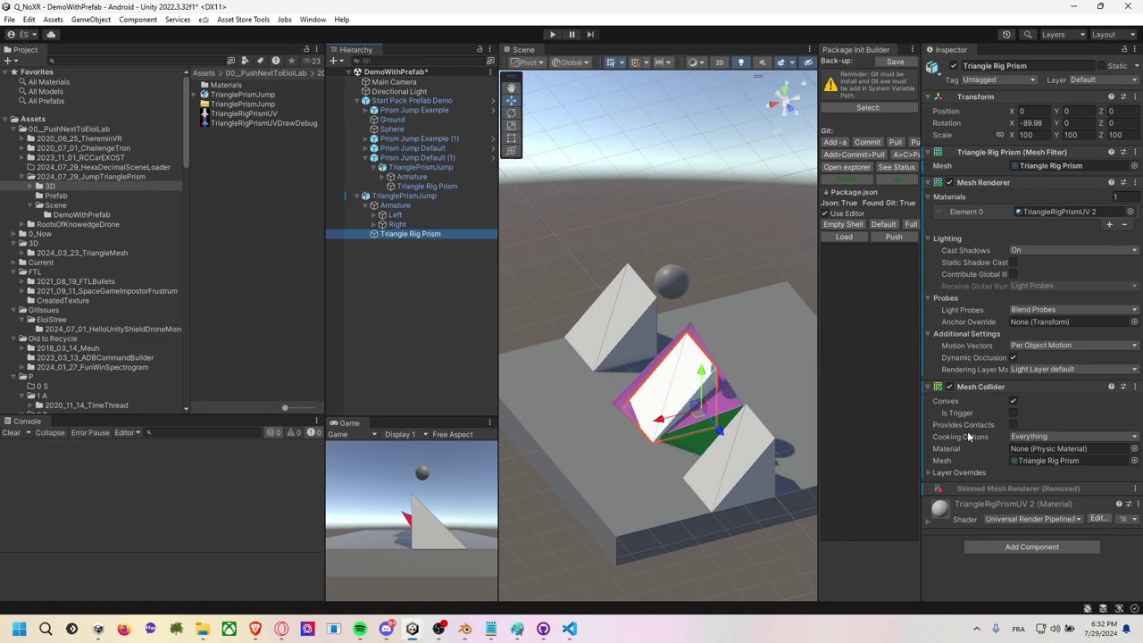
Disable Triangle Rig Prism's Mesh Renderer and dismiss the warning that it can't leave the prefab.
left_click(922, 520)
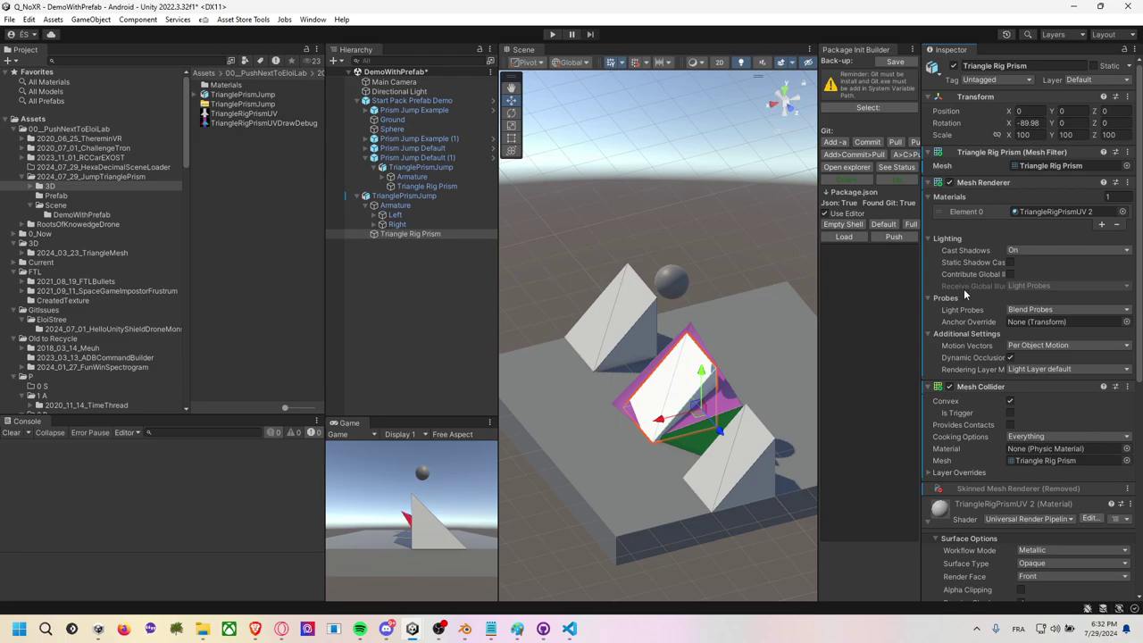
left_click(950, 182)
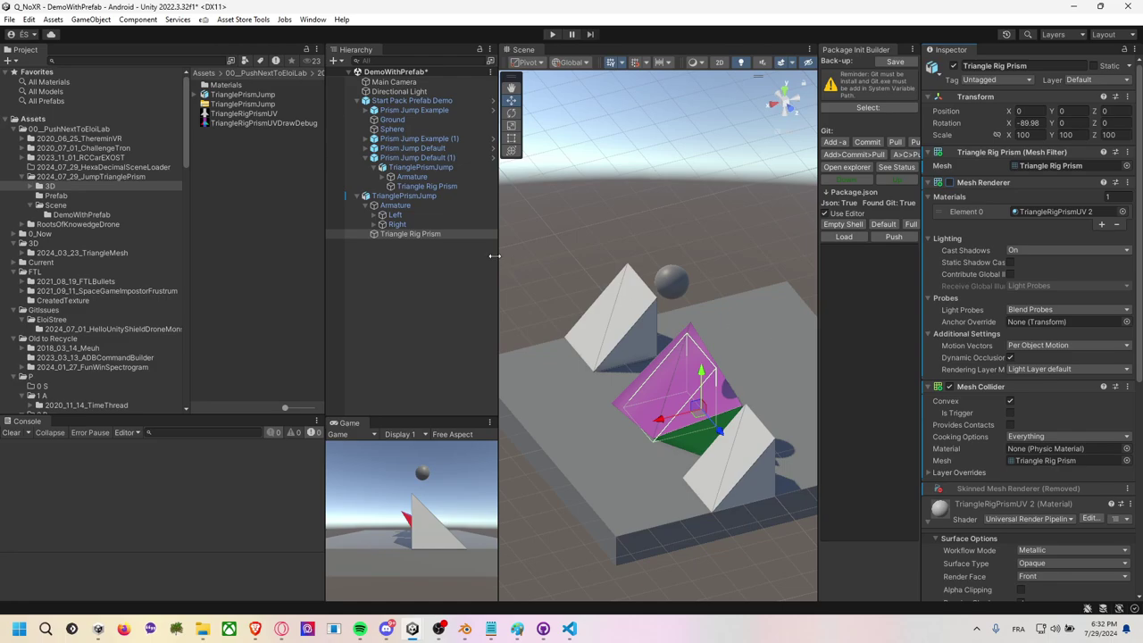
left_click_drag(413, 236, 410, 305)
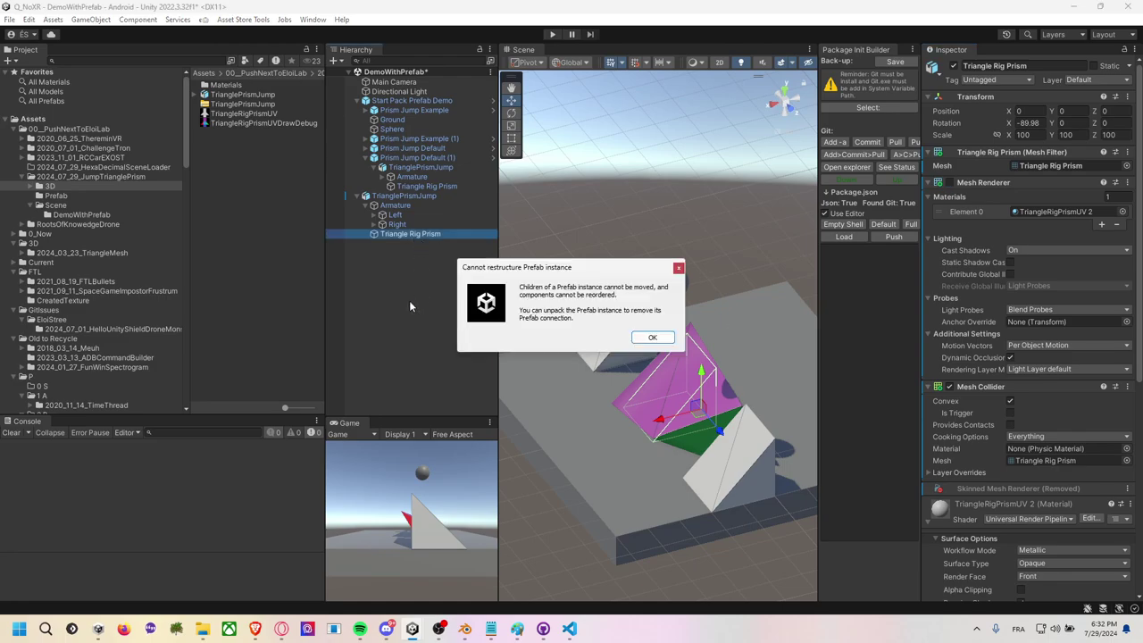
left_click(651, 336)
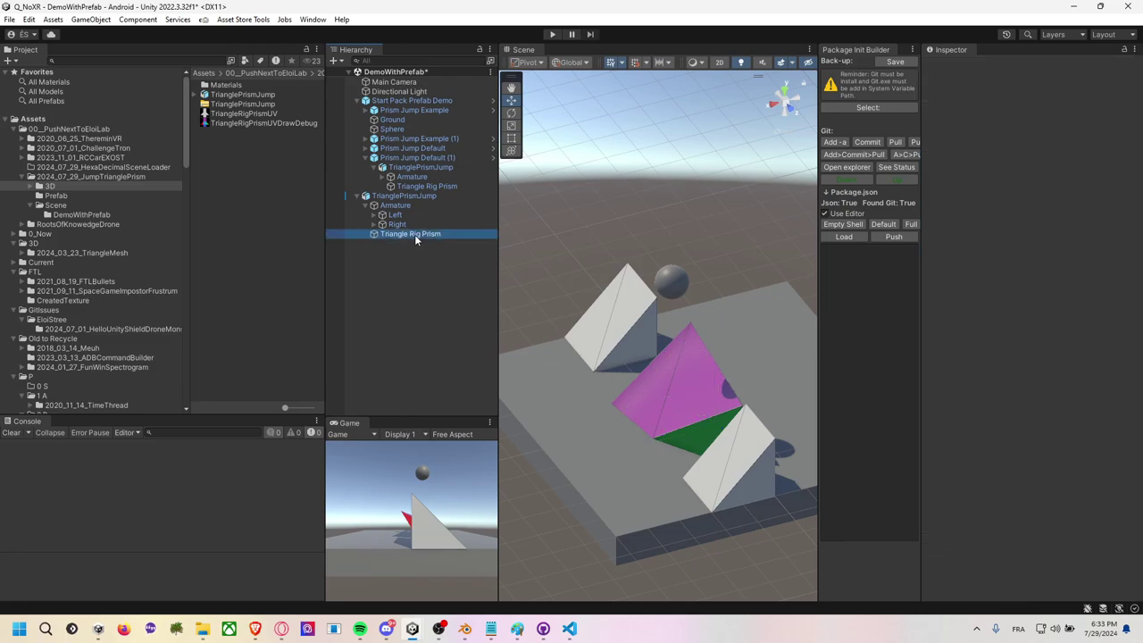
left_click(414, 234)
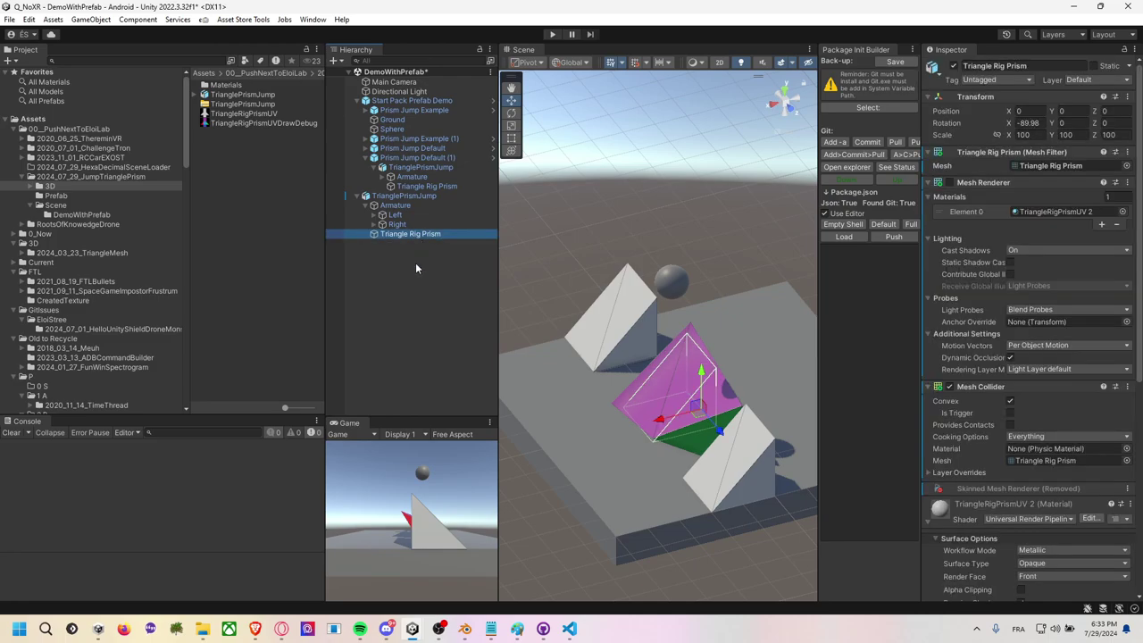
Create an empty GameObject in the Hierarchy and name it Prism No Rig.
right_click(374, 285)
left_click(413, 450)
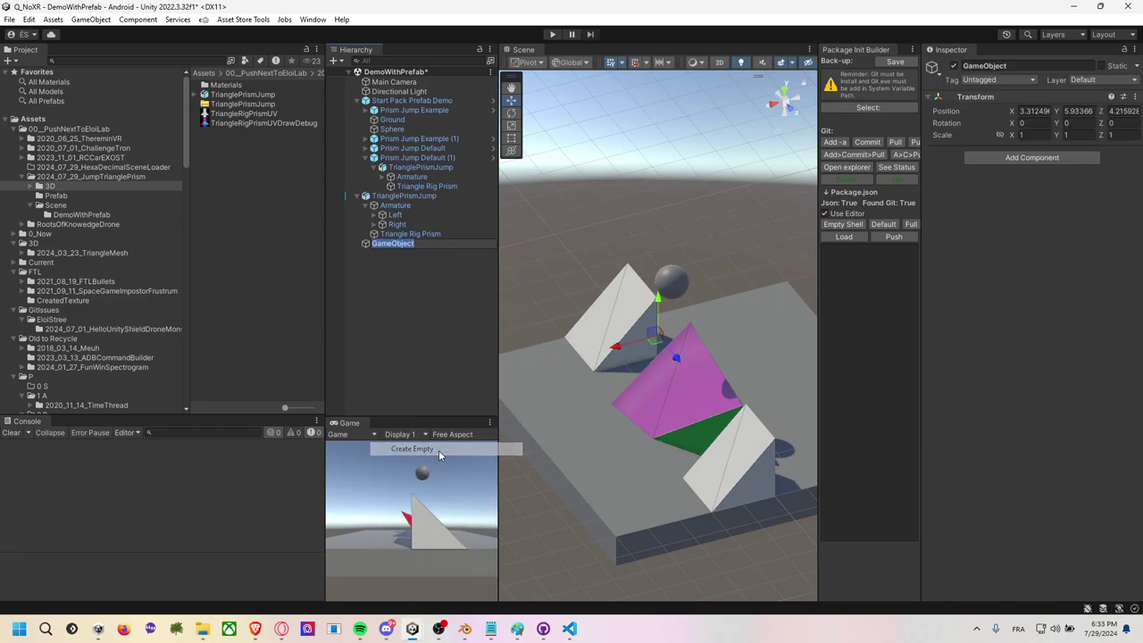
left_click(395, 248)
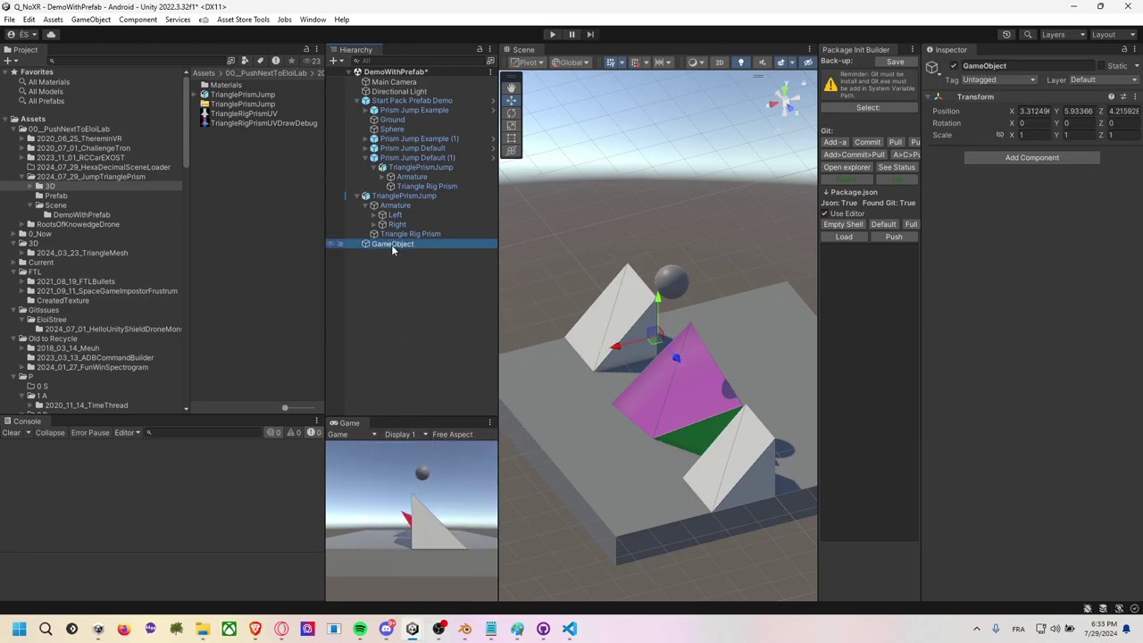
left_click(392, 248)
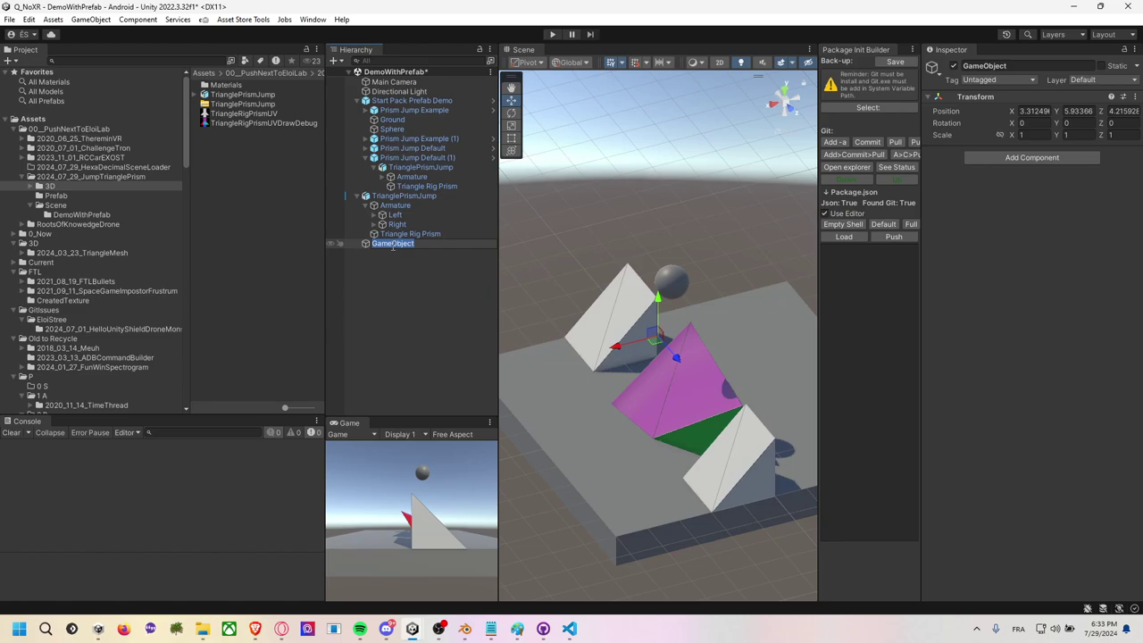
type("Prism")
type(" No")
type(" Bone")
key("Return")
left_click(393, 260)
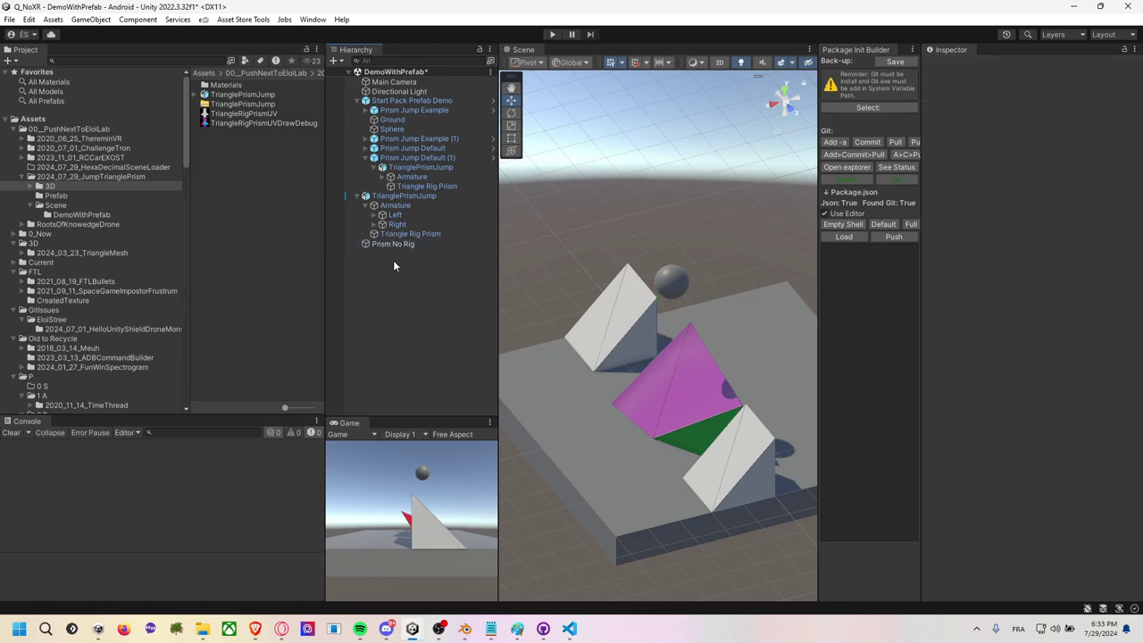
left_click(400, 246)
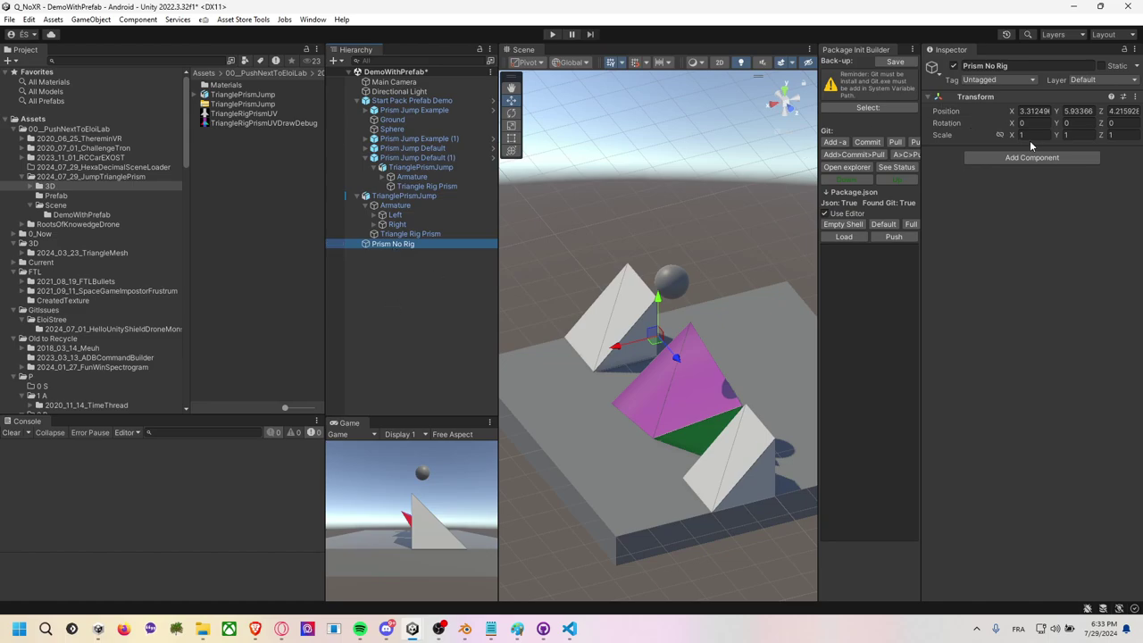
Set Prism No Rig's Transform position to X 0, Y 0, Z 0.
left_click(1033, 111)
type("0")
key("Return")
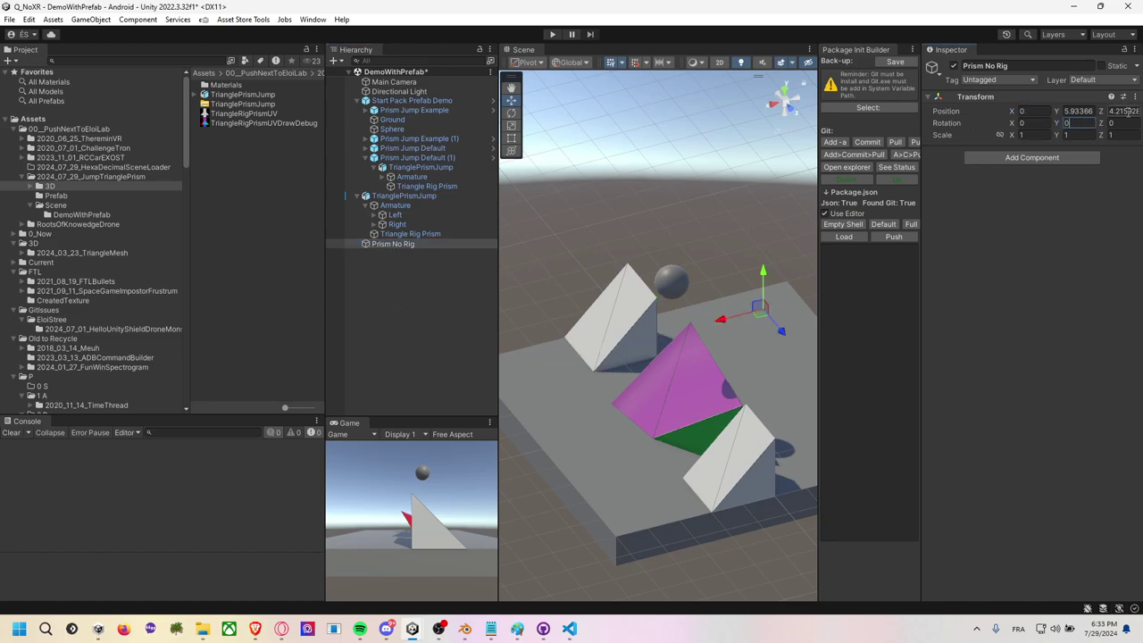
left_click(1127, 111)
type("0")
key("Return")
left_click(1071, 111)
type("0")
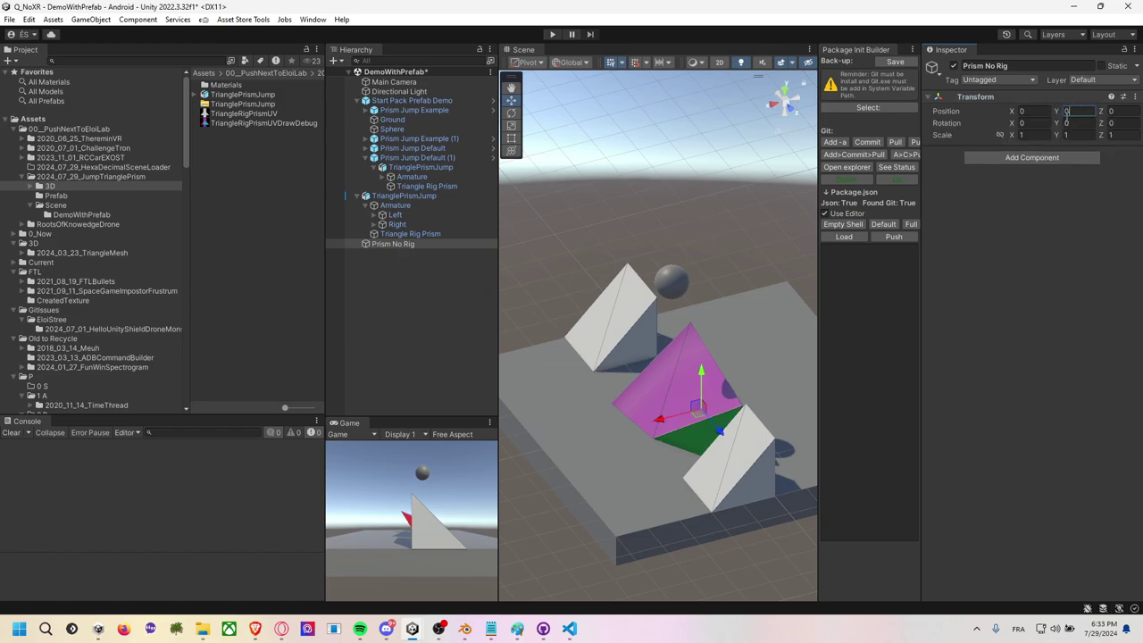
middle_click_drag(762, 260, 679, 238)
left_click(651, 396)
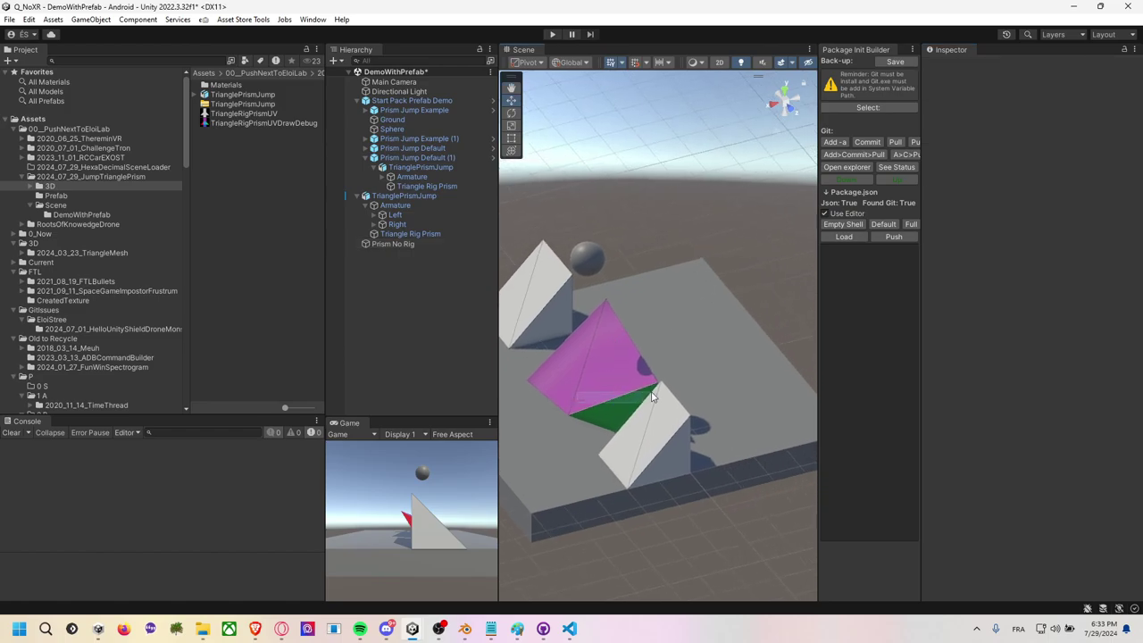
left_click(676, 371)
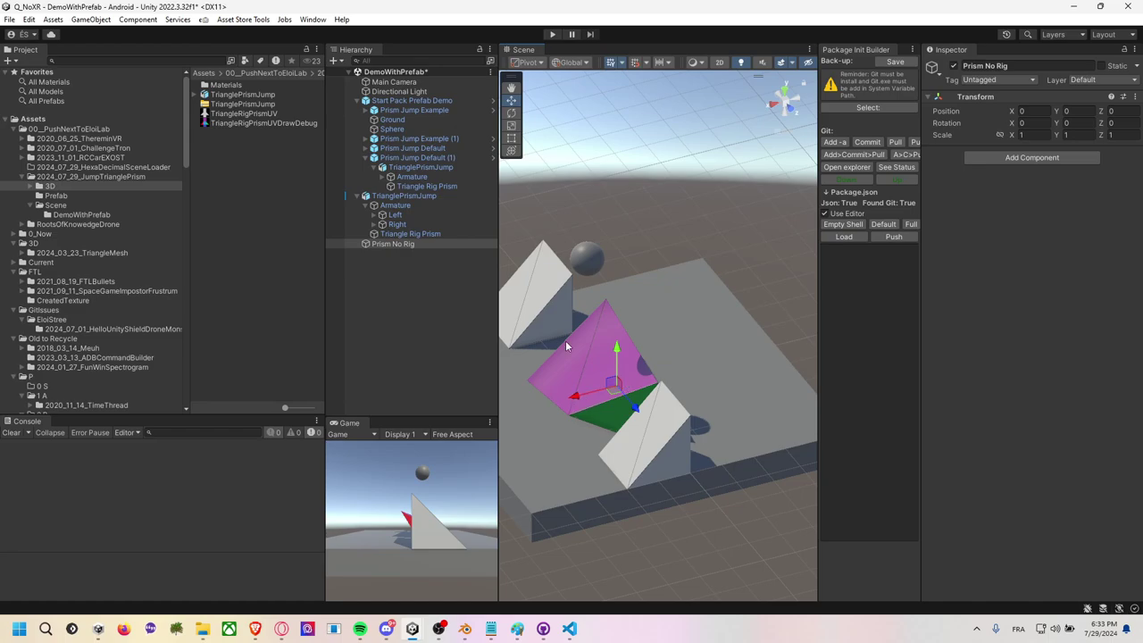
right_click(384, 243)
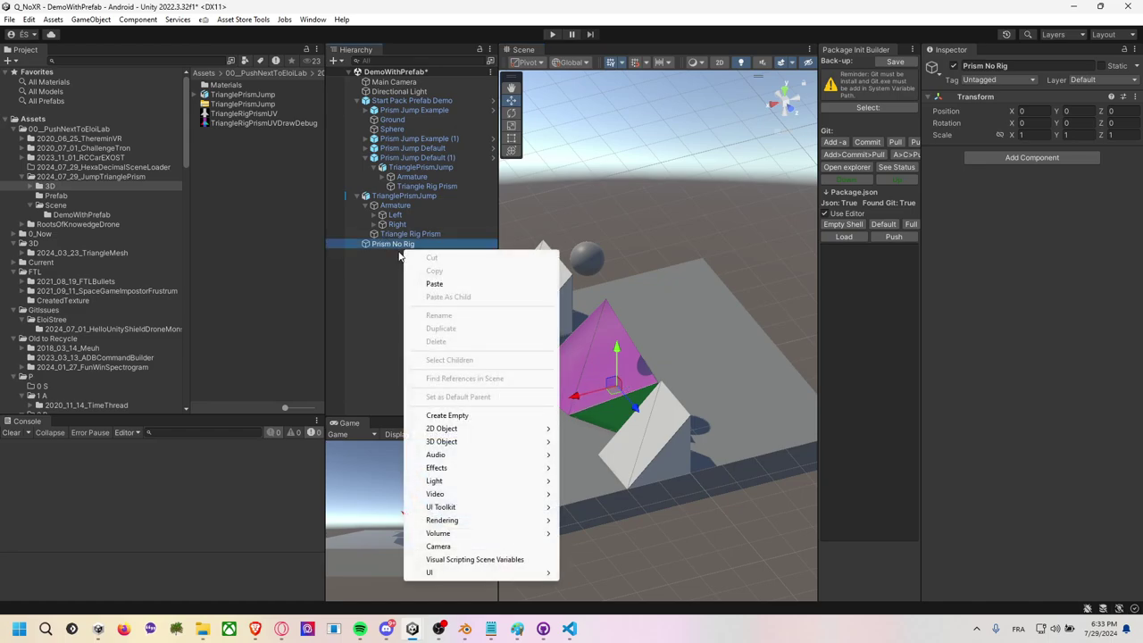
left_click(386, 264)
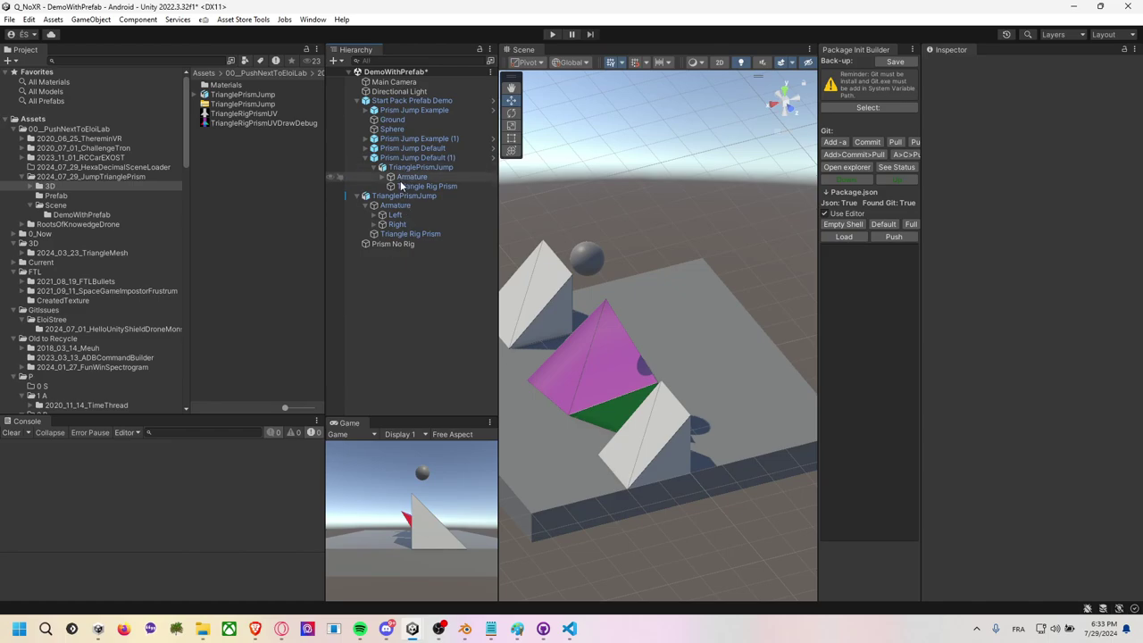
left_click(85, 195)
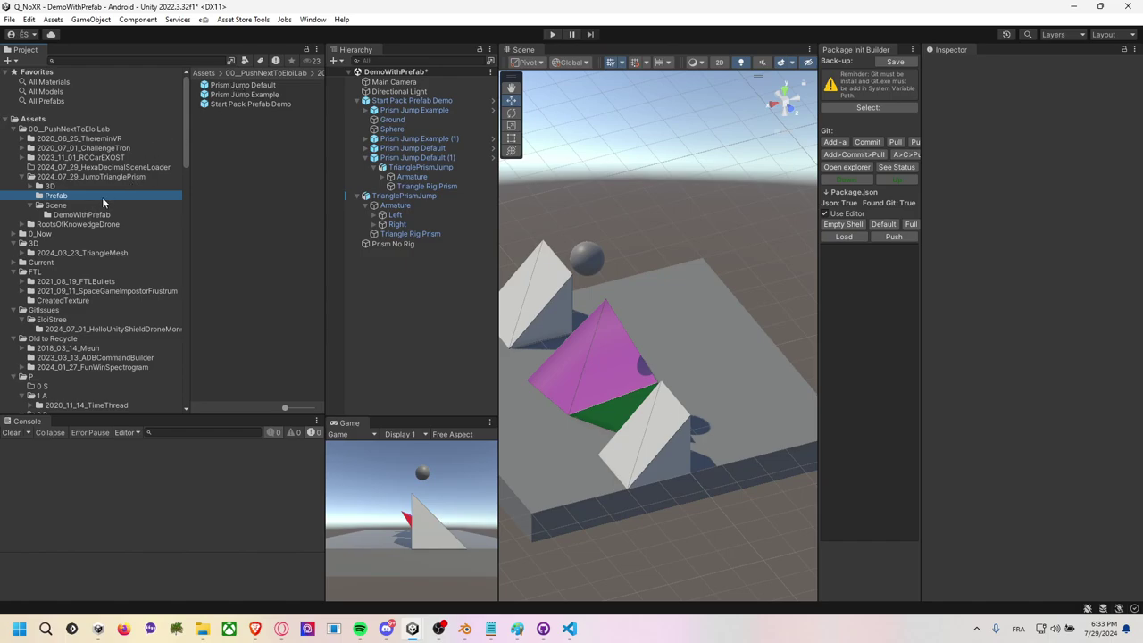
left_click(50, 186)
left_click_drag(242, 95, 397, 244)
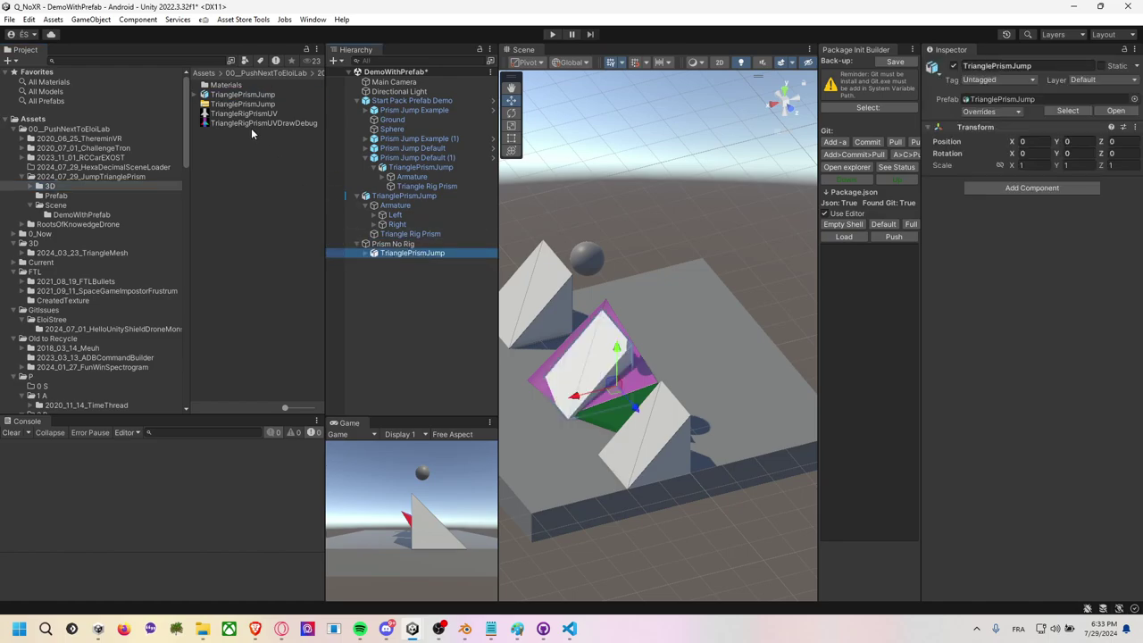
left_click(366, 254)
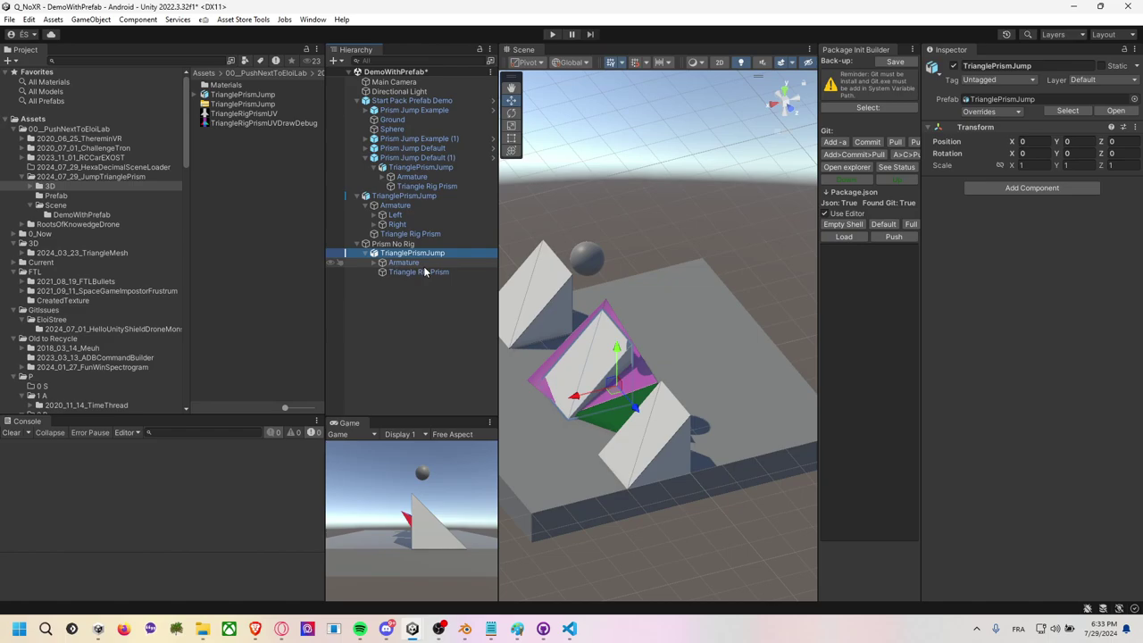
left_click(413, 271)
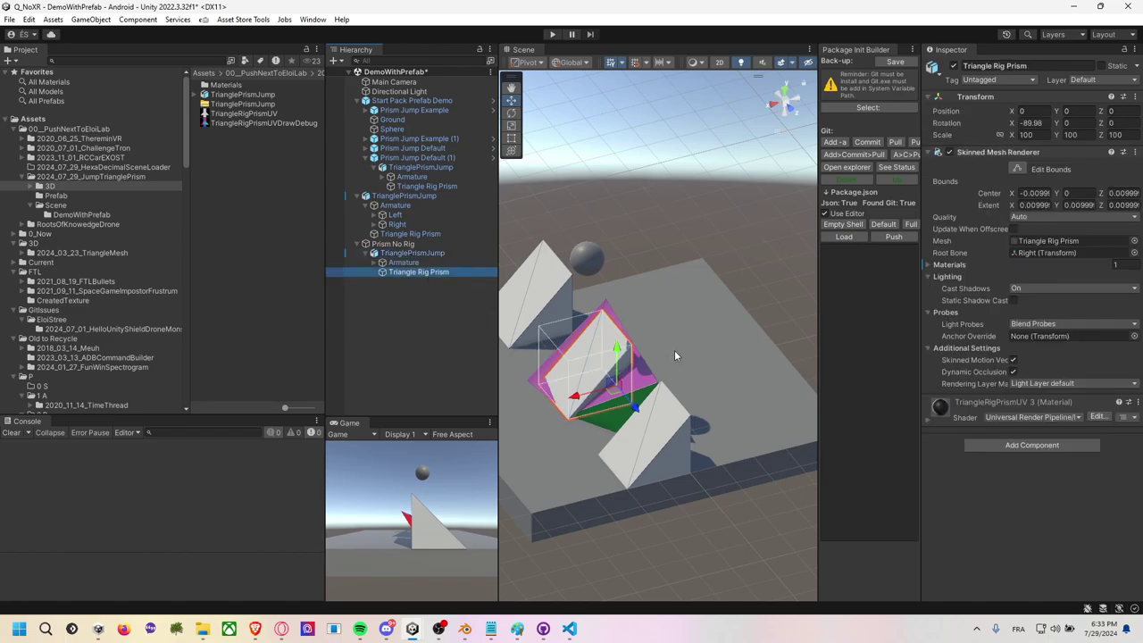
middle_click_drag(674, 350, 697, 334)
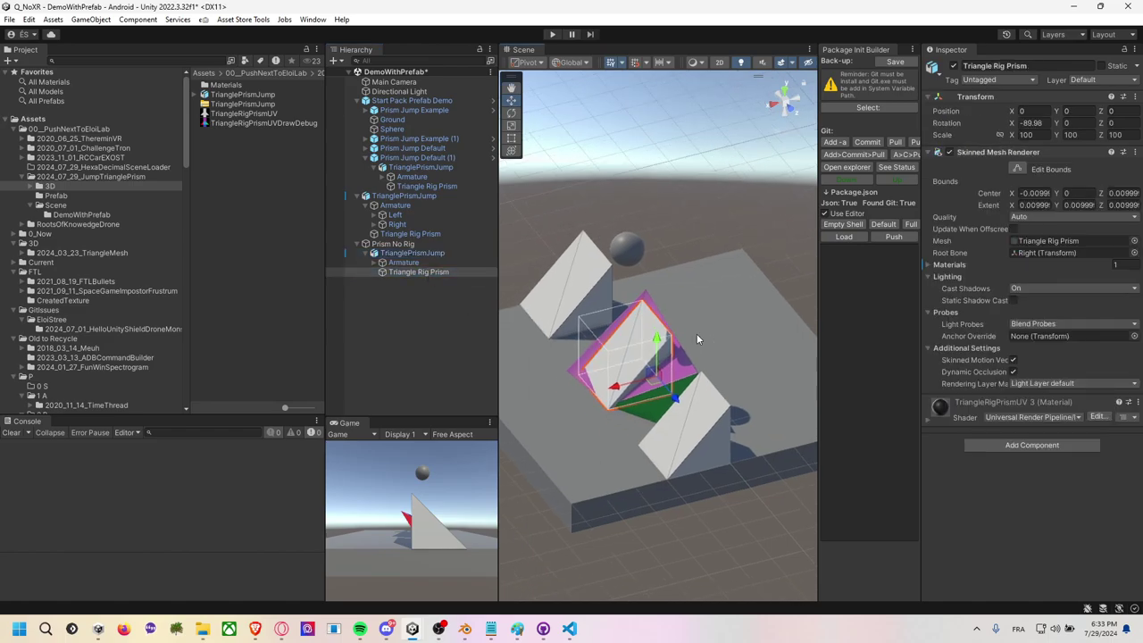
left_click(403, 101)
left_click(952, 66)
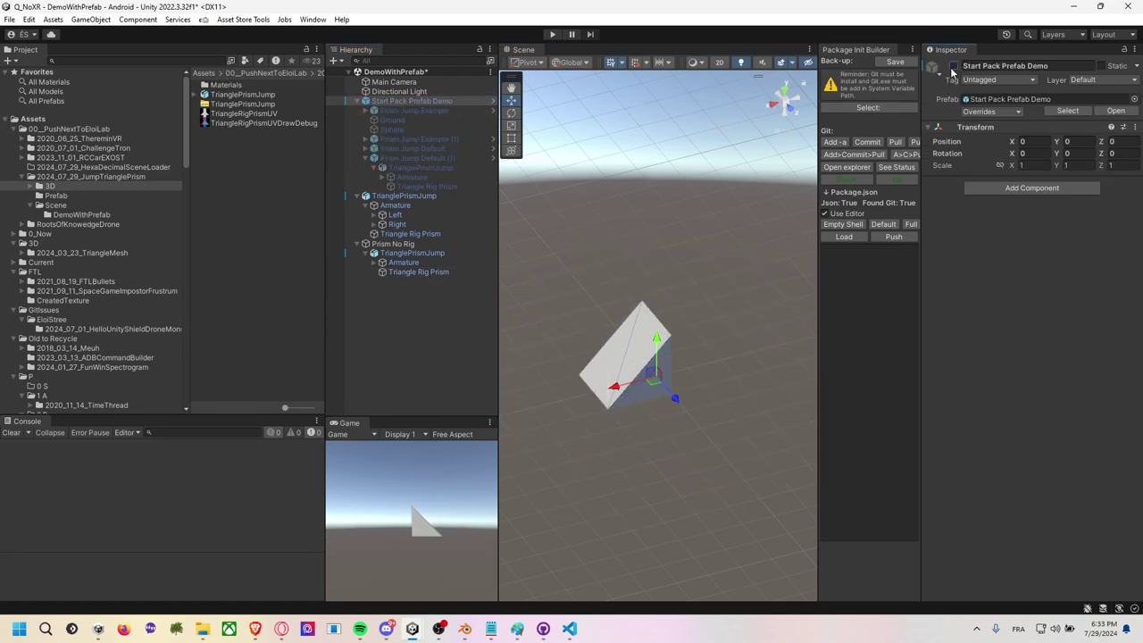
left_click(442, 253)
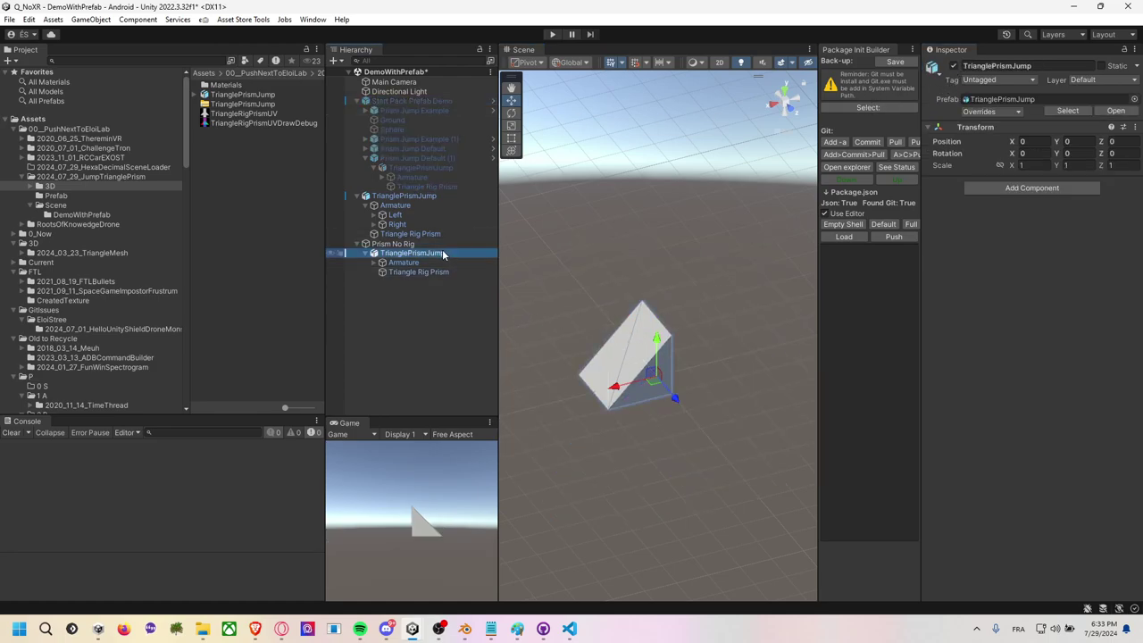
left_click(374, 262)
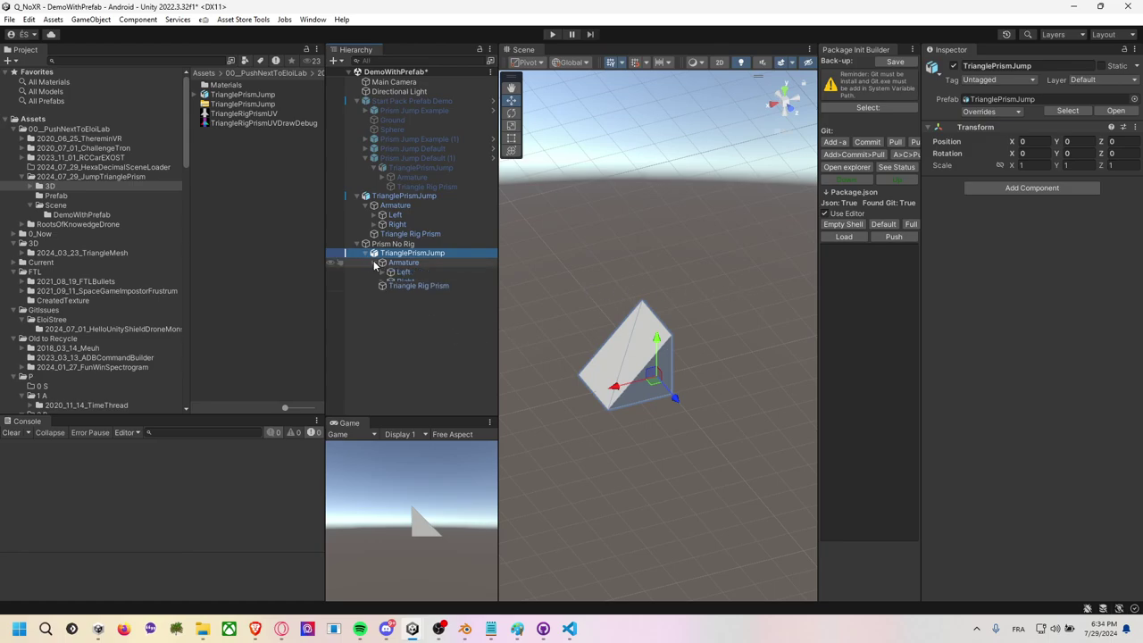
left_click(427, 292)
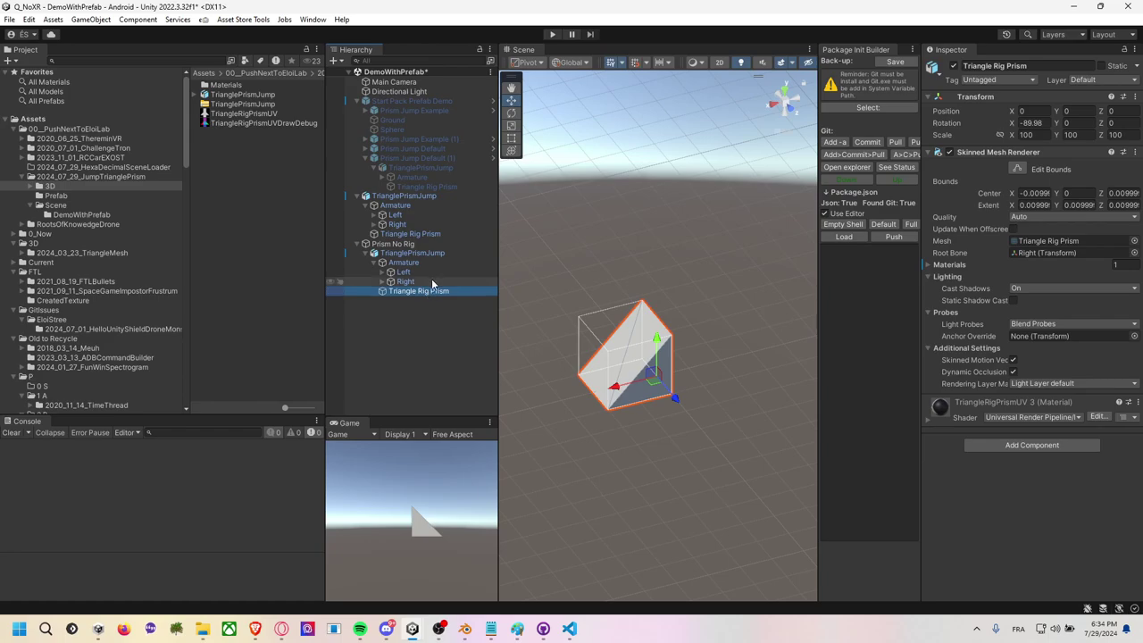
left_click(418, 324)
key("ctrl+z")
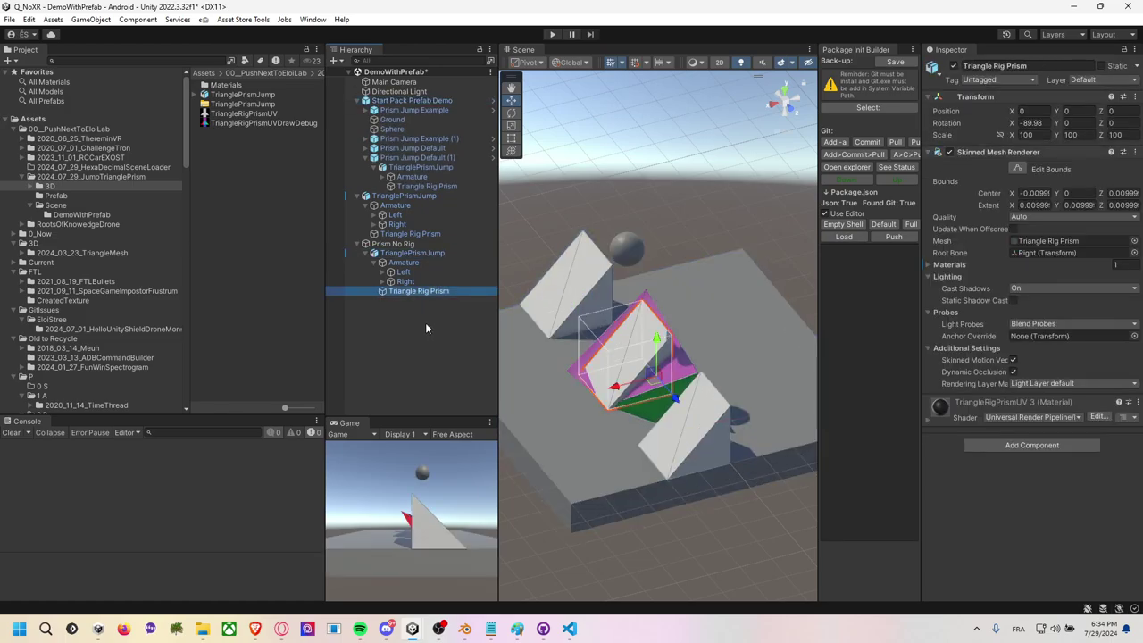
left_click(428, 262)
left_click(428, 254)
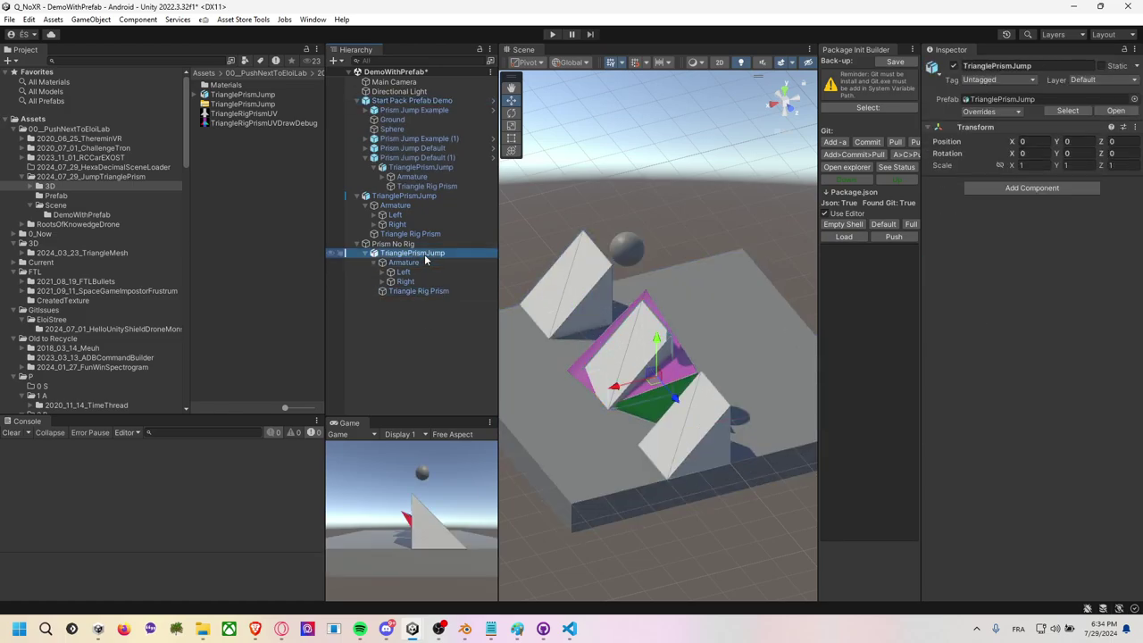
key("Delete")
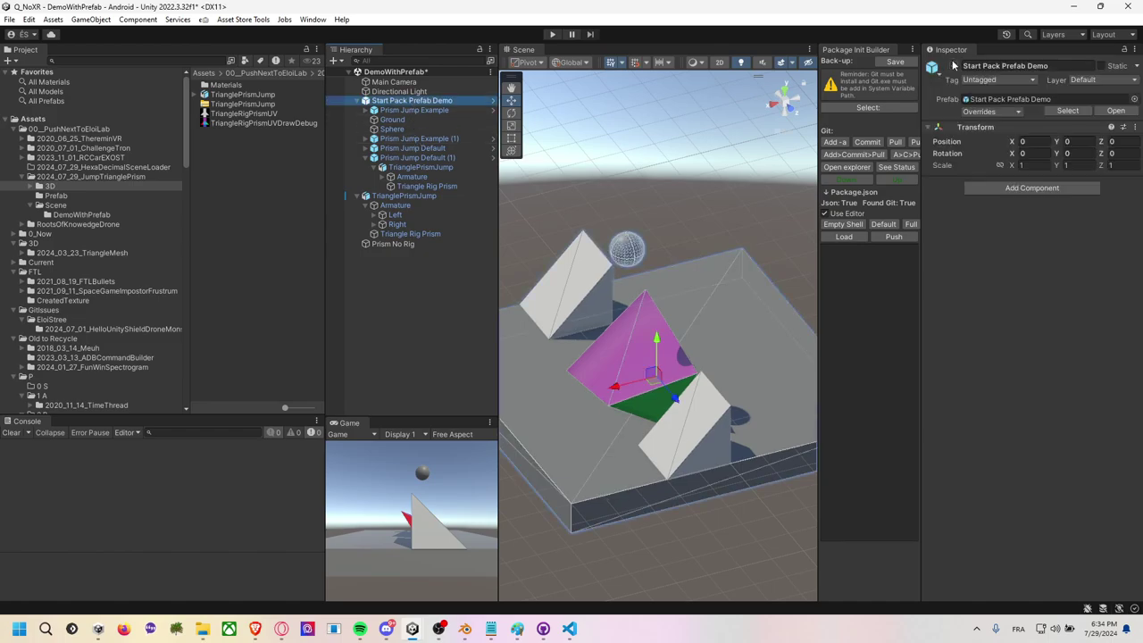
Deactivate Start Pack Prefab Demo and put a rendered copy of Triangle Rig Prism under Prism No Rig.
key("alt+shift+a")
left_click(426, 234)
key("ctrl+d")
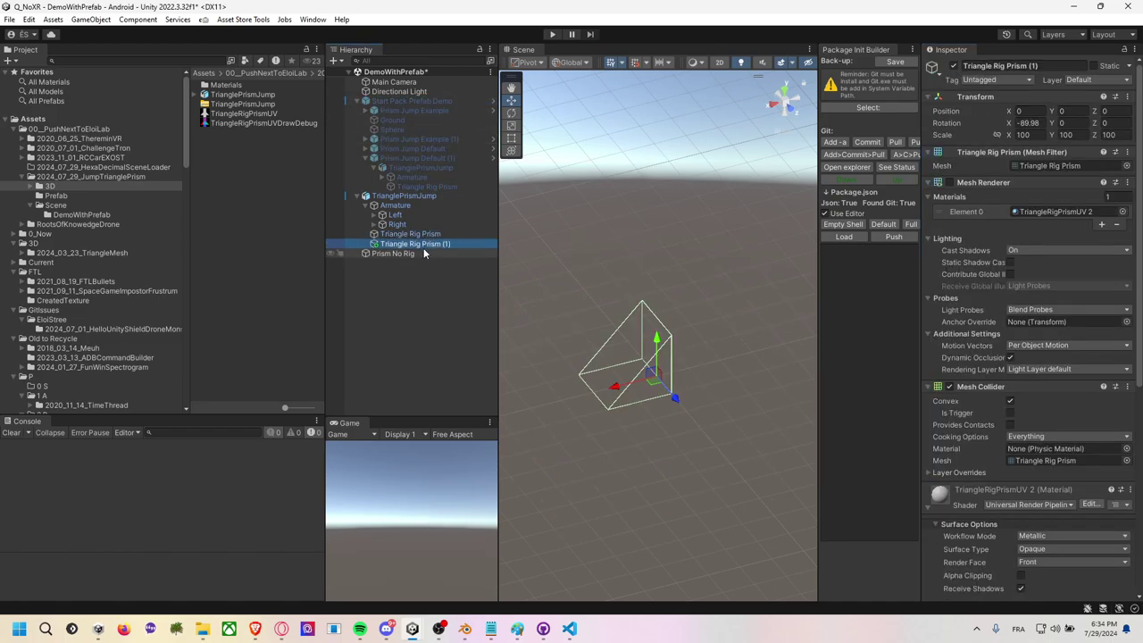
left_click_drag(413, 243, 414, 253)
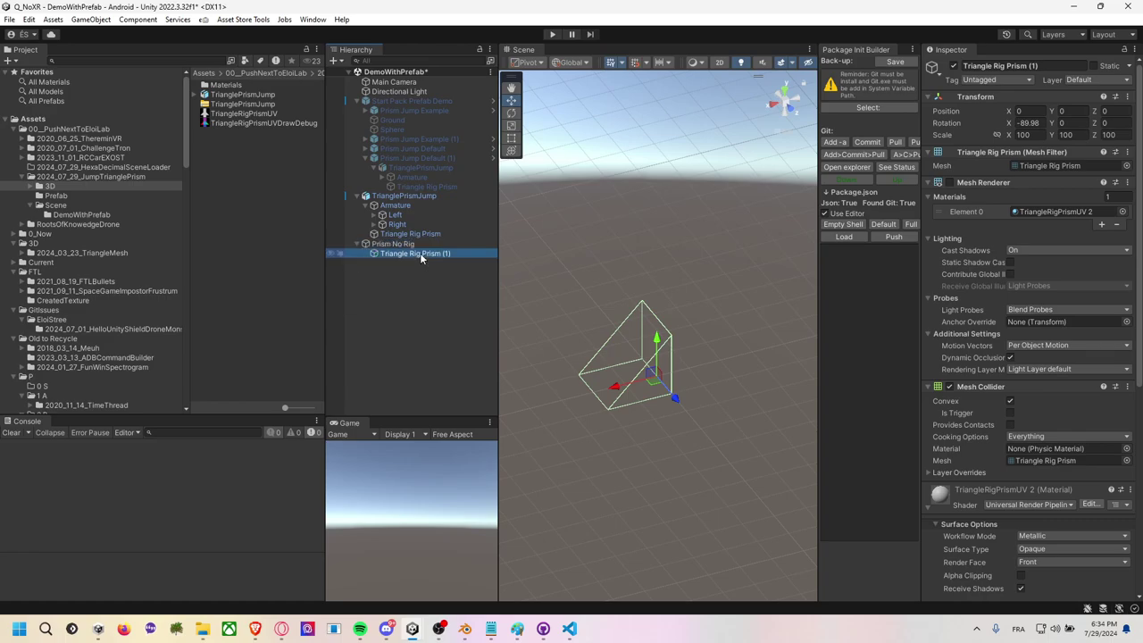
left_click(950, 183)
Frame the Scene view on the white duplicated prism.
left_click(745, 280)
left_click_drag(647, 308, 617, 331, "alt")
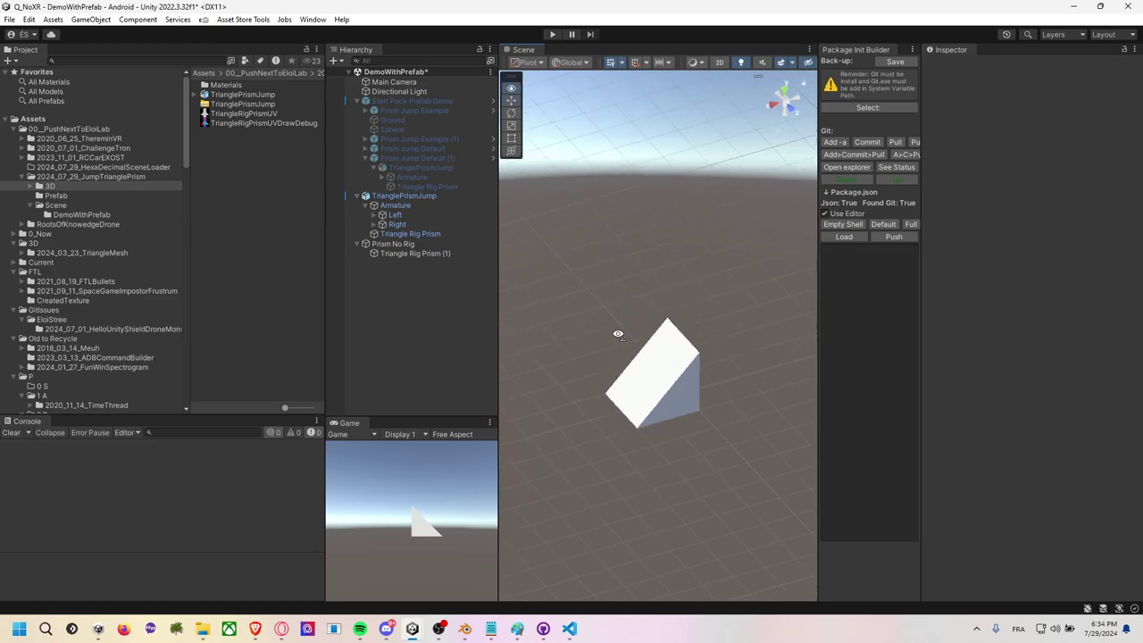
left_click(595, 375)
key("f")
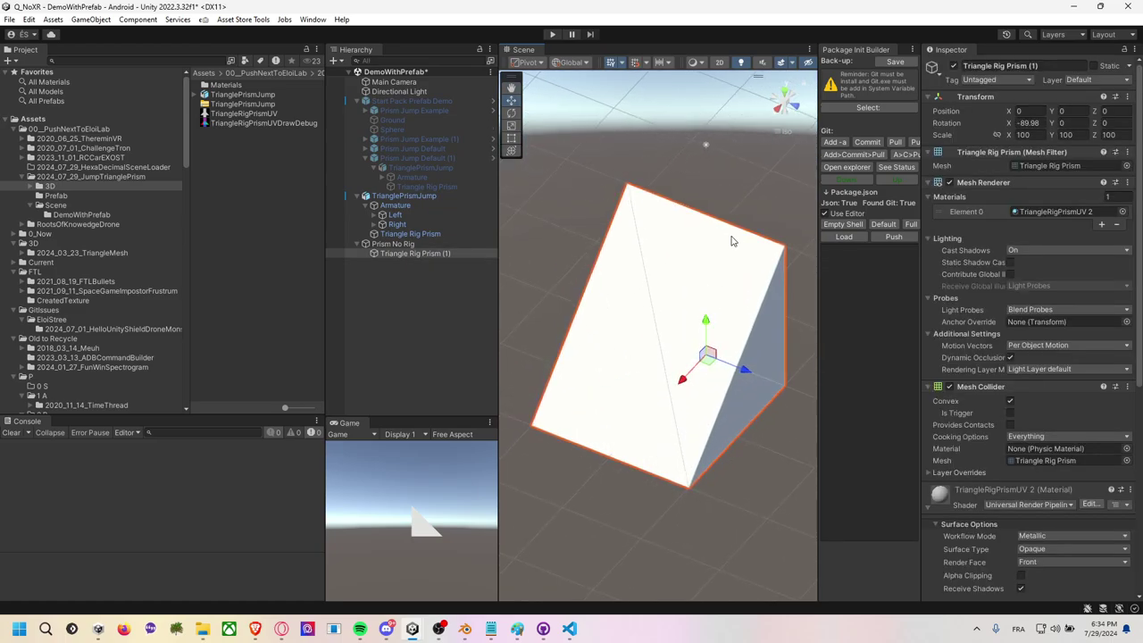
left_click(760, 202)
left_click(700, 275)
key("f")
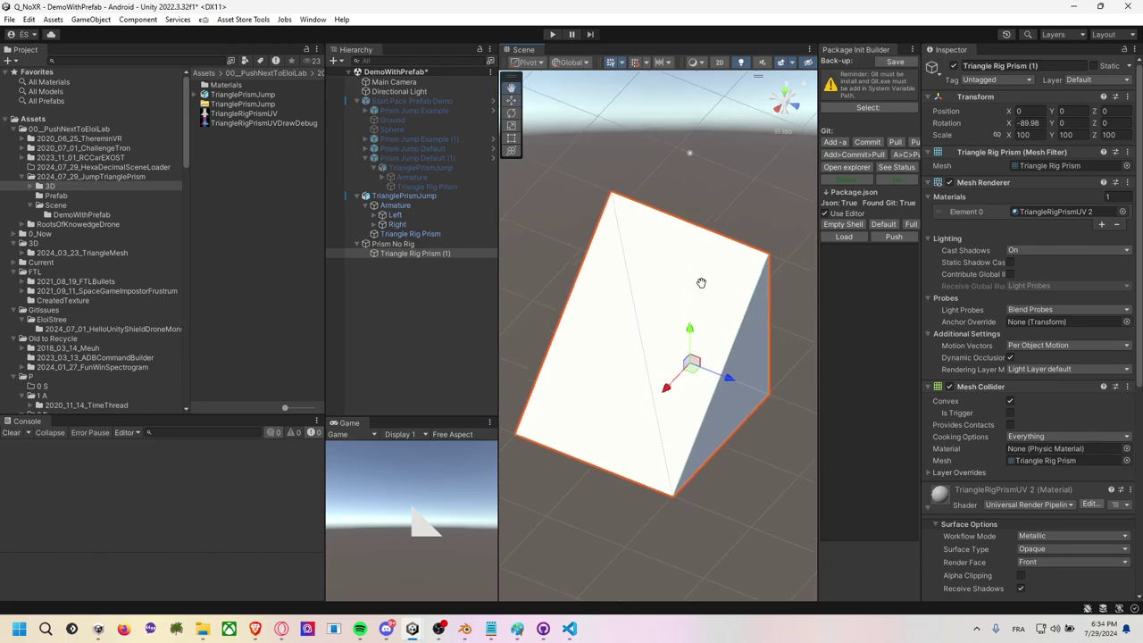
left_click(260, 113)
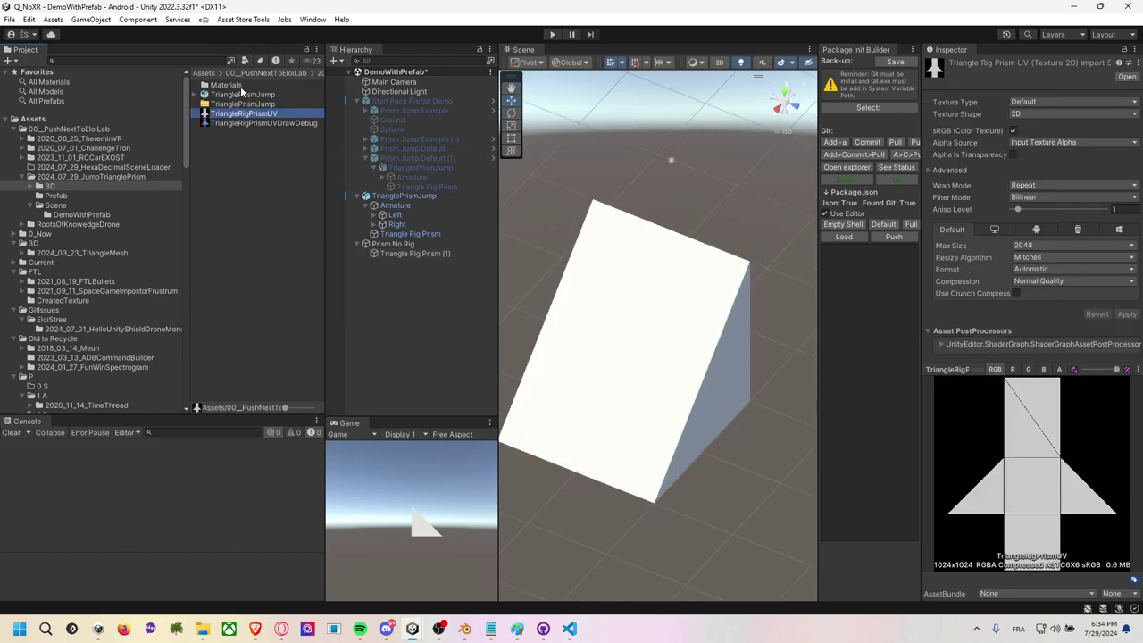
Drag the TriangleRigPrismUV material from the Materials folder onto Triangle Rig Prism (1).
double_click(238, 86)
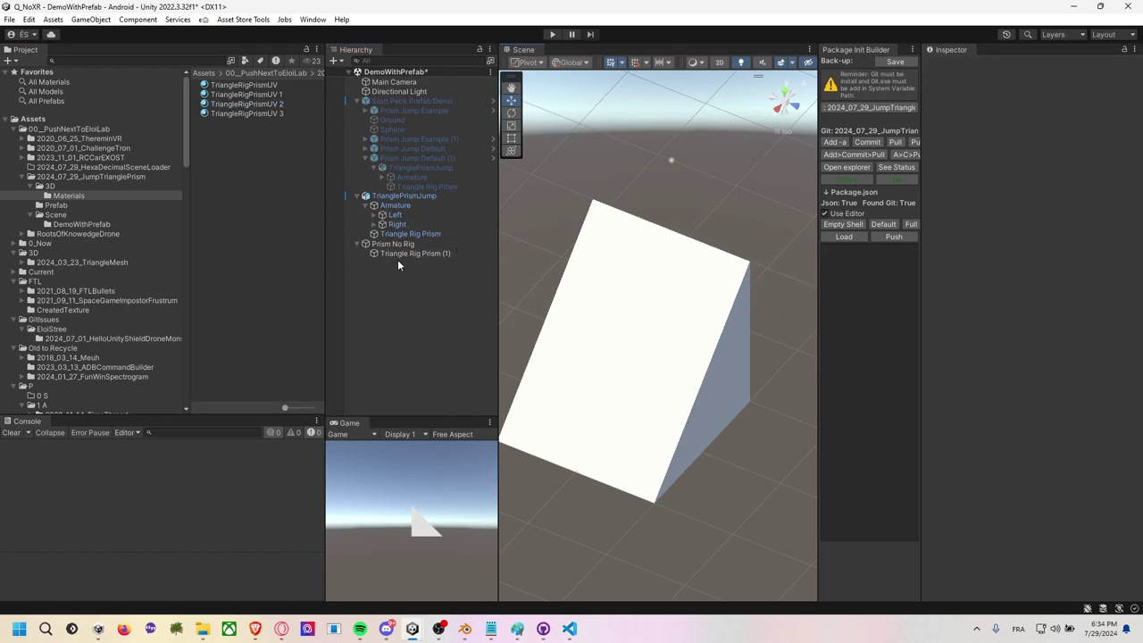
left_click(397, 254)
left_click_drag(733, 222, 621, 223, "alt")
left_click(620, 224)
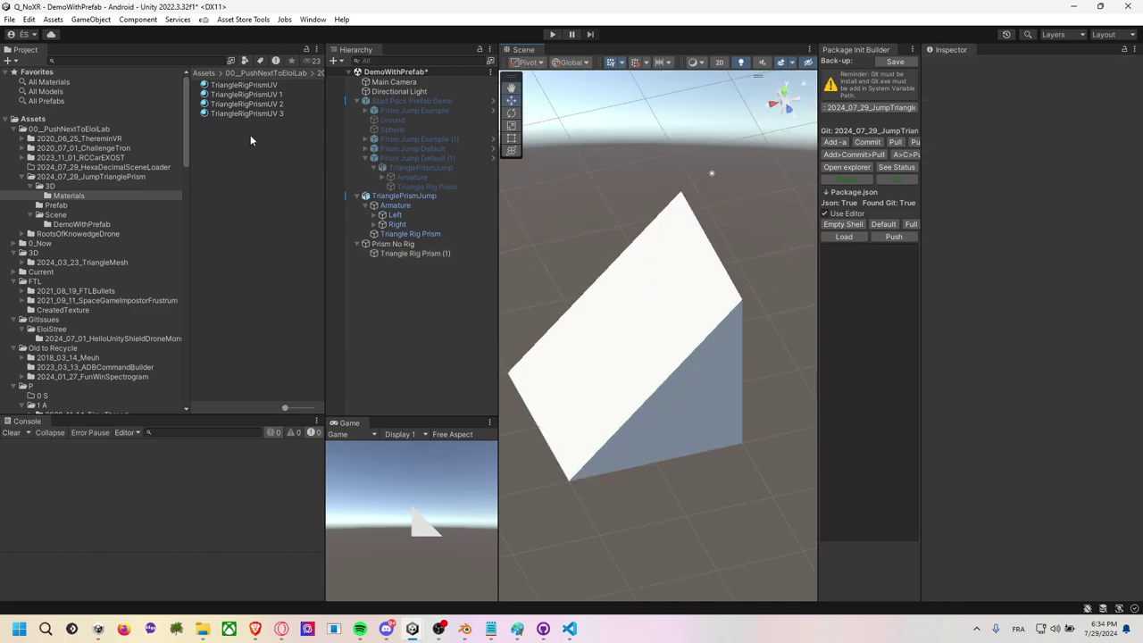
left_click(259, 88)
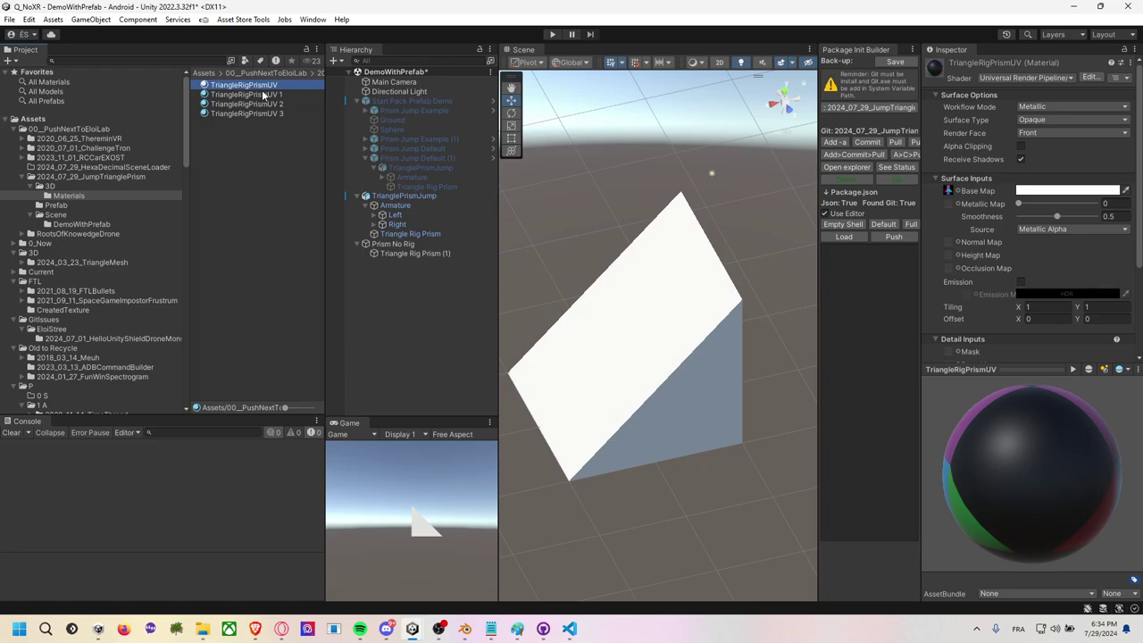
left_click_drag(264, 95, 636, 289)
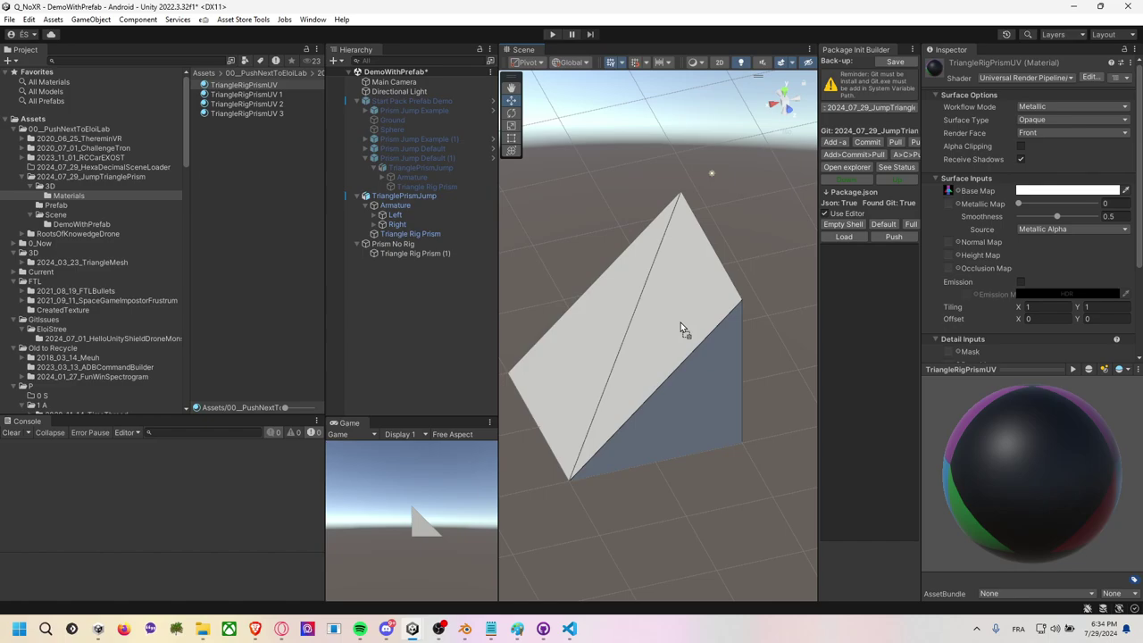
scroll(965, 280, "down", 2)
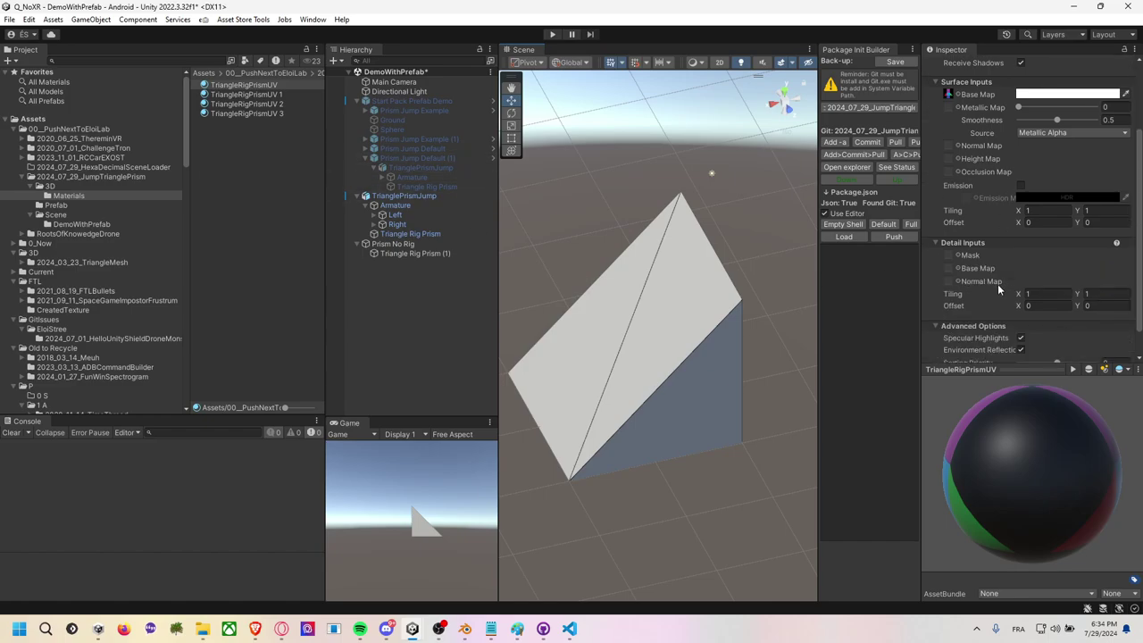
Compare the TriangleRigPrismUV materials and reapply TriangleRigPrismUV to Triangle Rig Prism (1).
left_click(420, 253)
key("f")
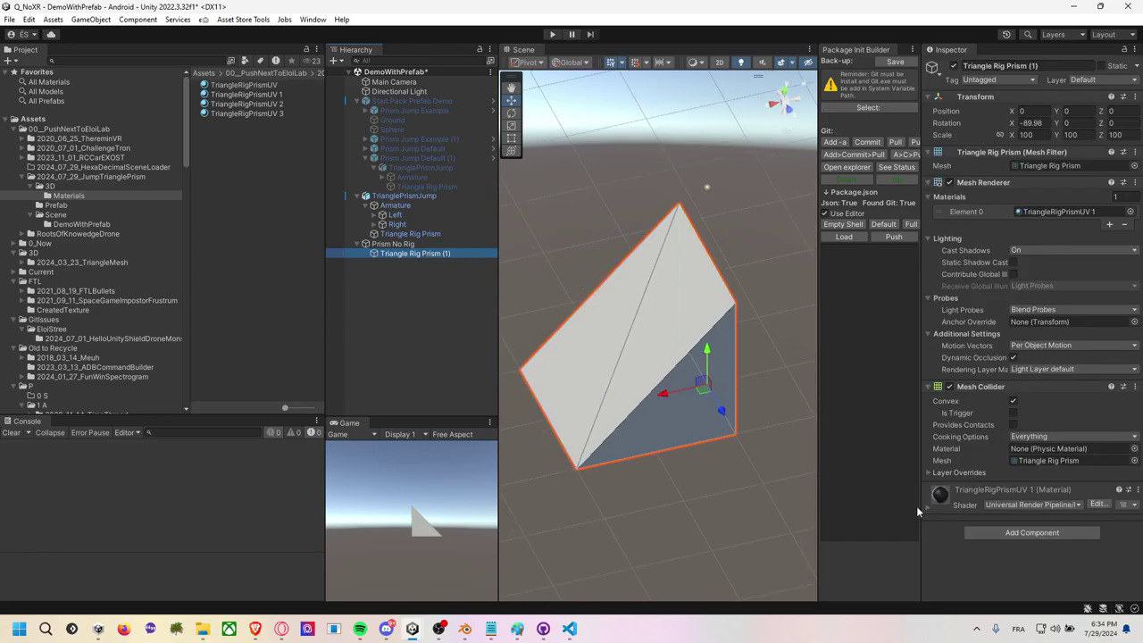
left_click(929, 506)
scroll(964, 506, "down", 4)
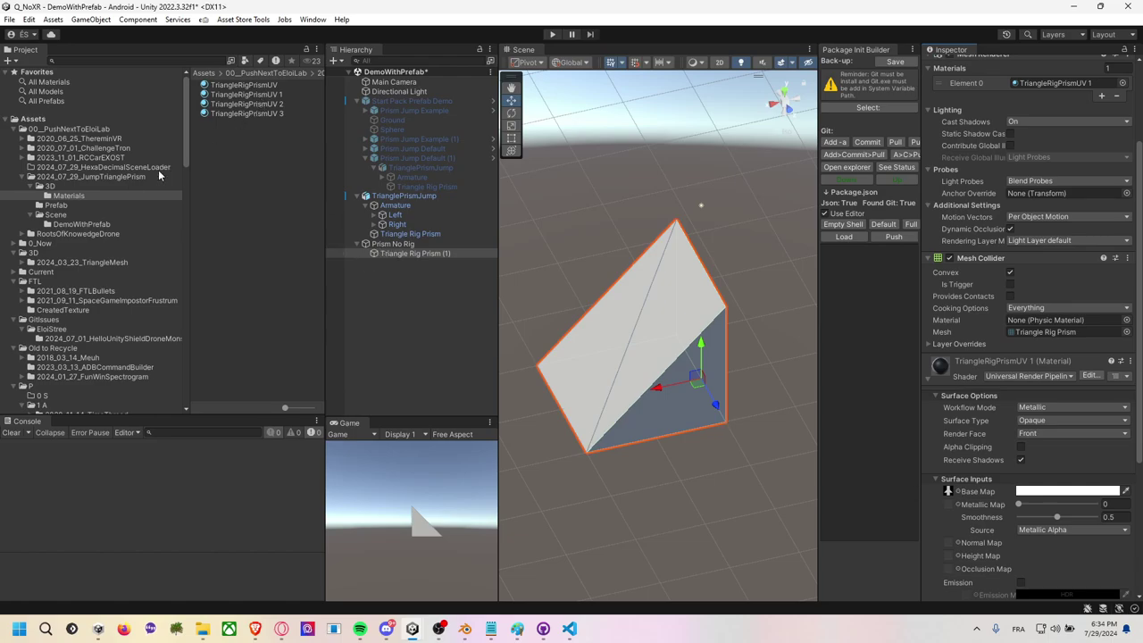
left_click(252, 114)
left_click(257, 104)
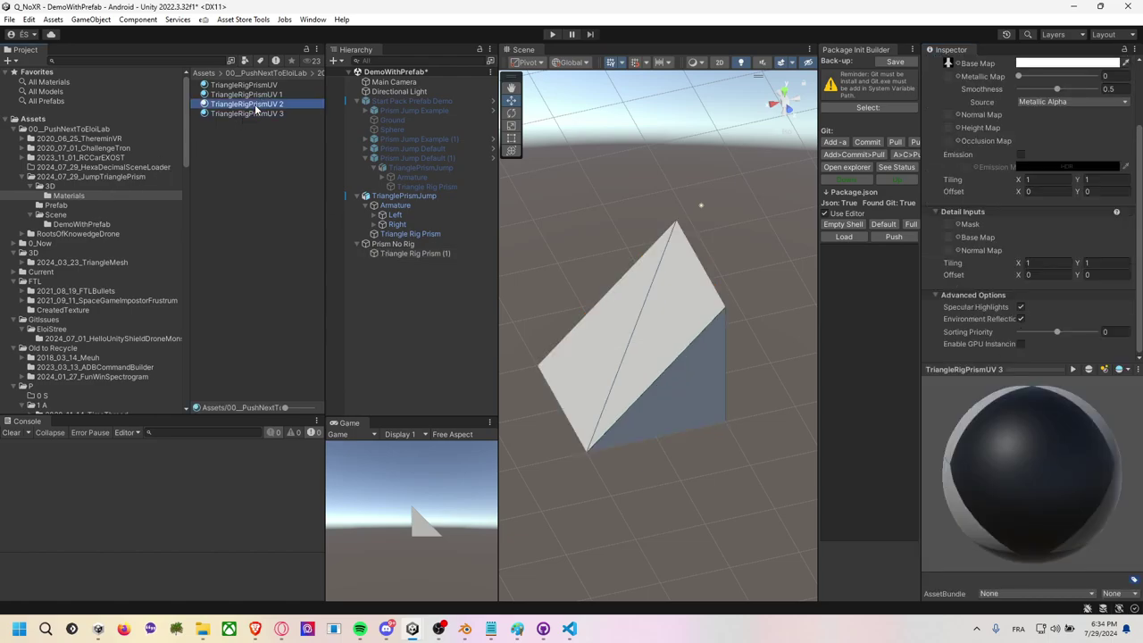
left_click(265, 95)
left_click(272, 85)
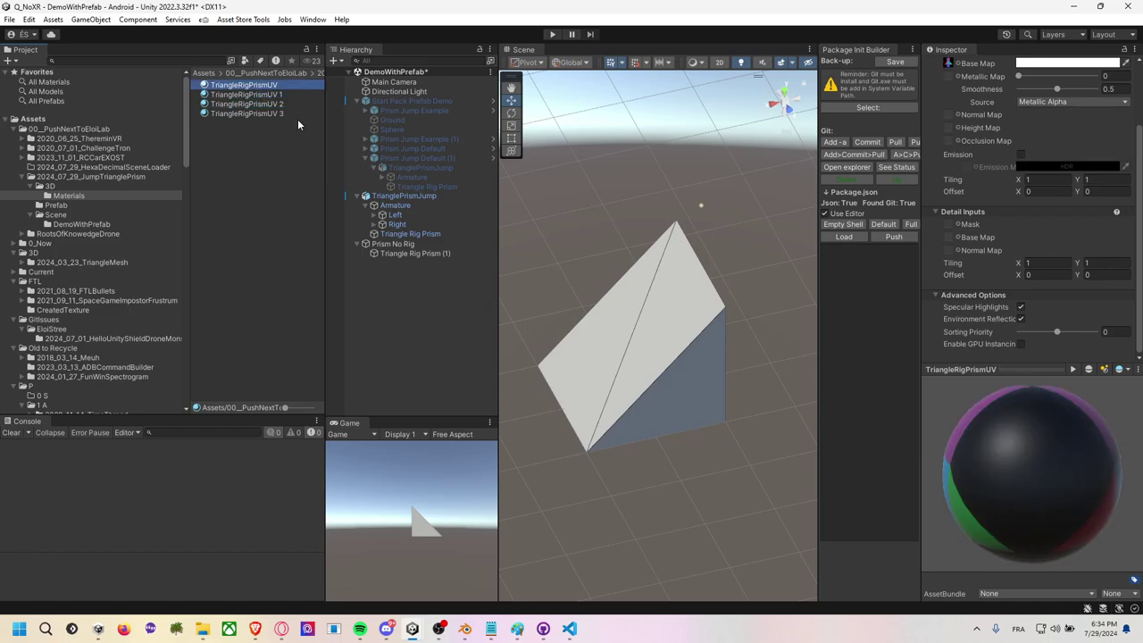
left_click_drag(274, 90, 663, 333)
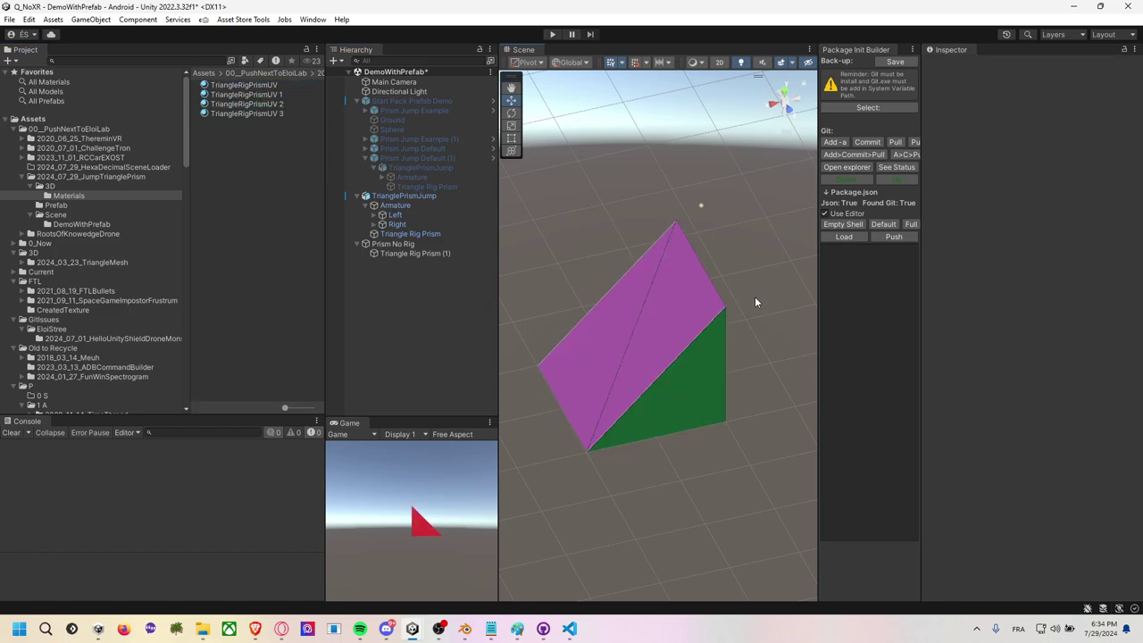
left_click(451, 255)
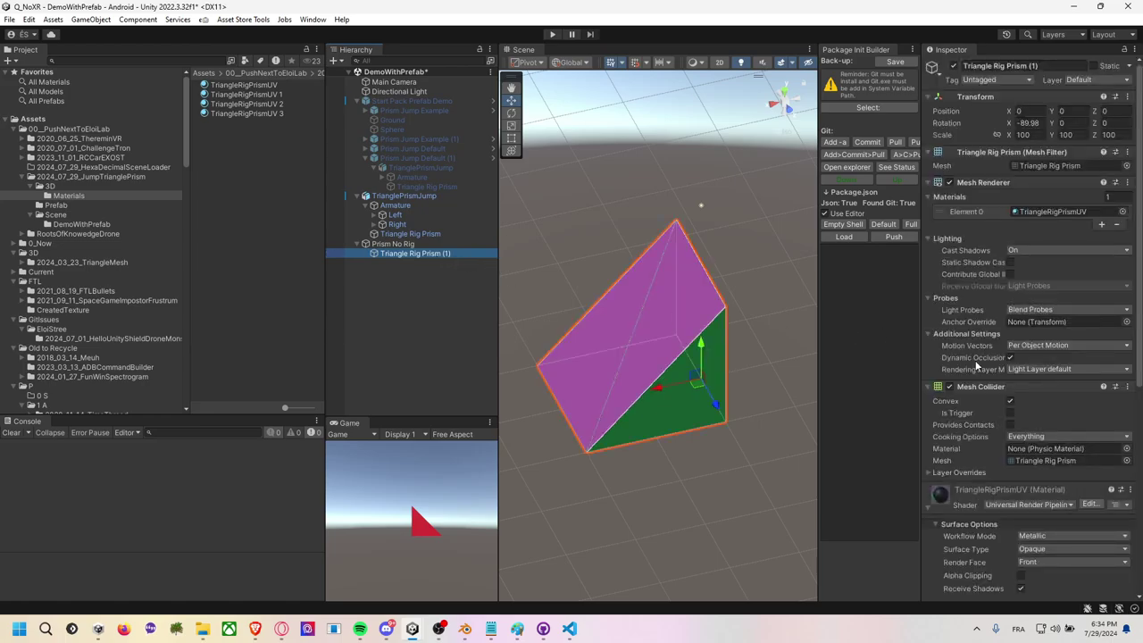
left_click(399, 276)
left_click(399, 254)
Save Prism No Rig as a prefab asset in the Prefab folder.
key("Up")
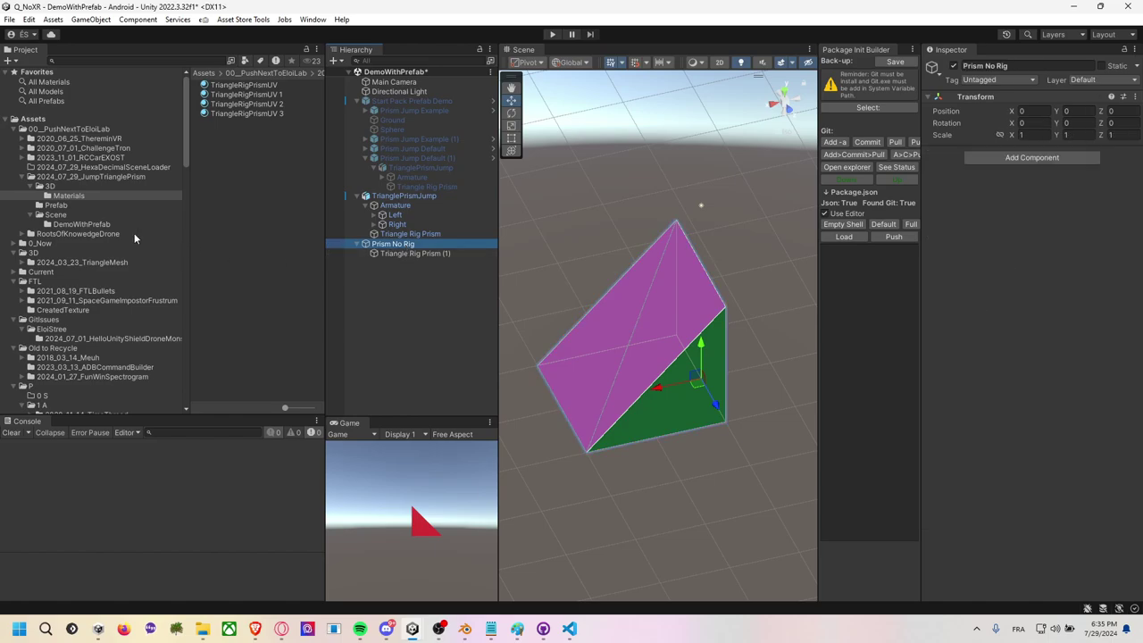
left_click(85, 207)
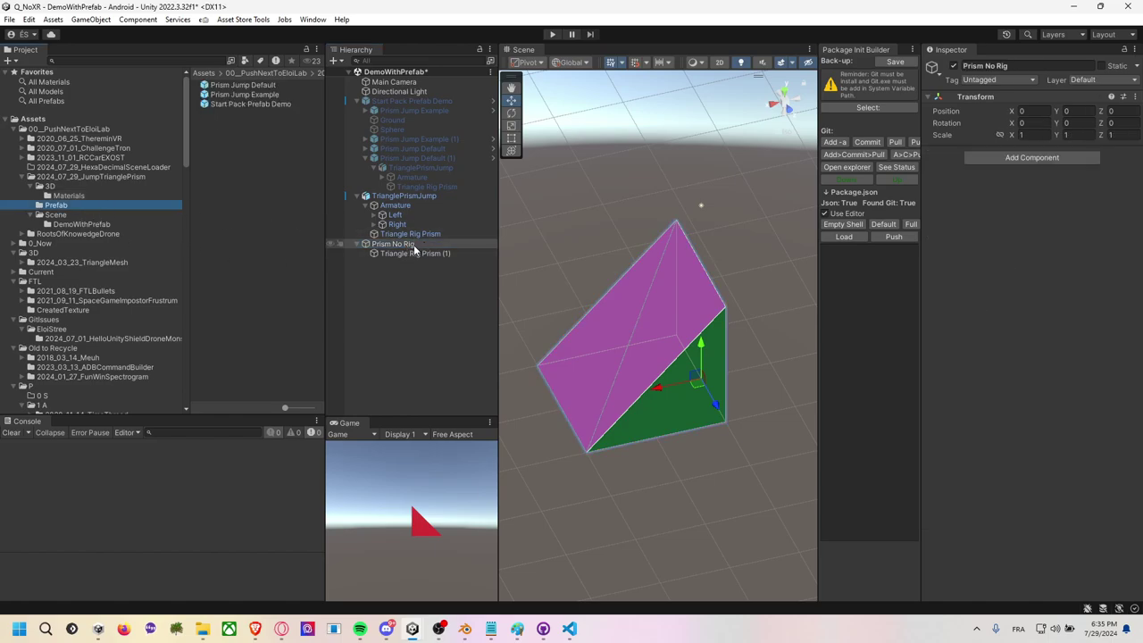
left_click_drag(117, 207, 117, 208)
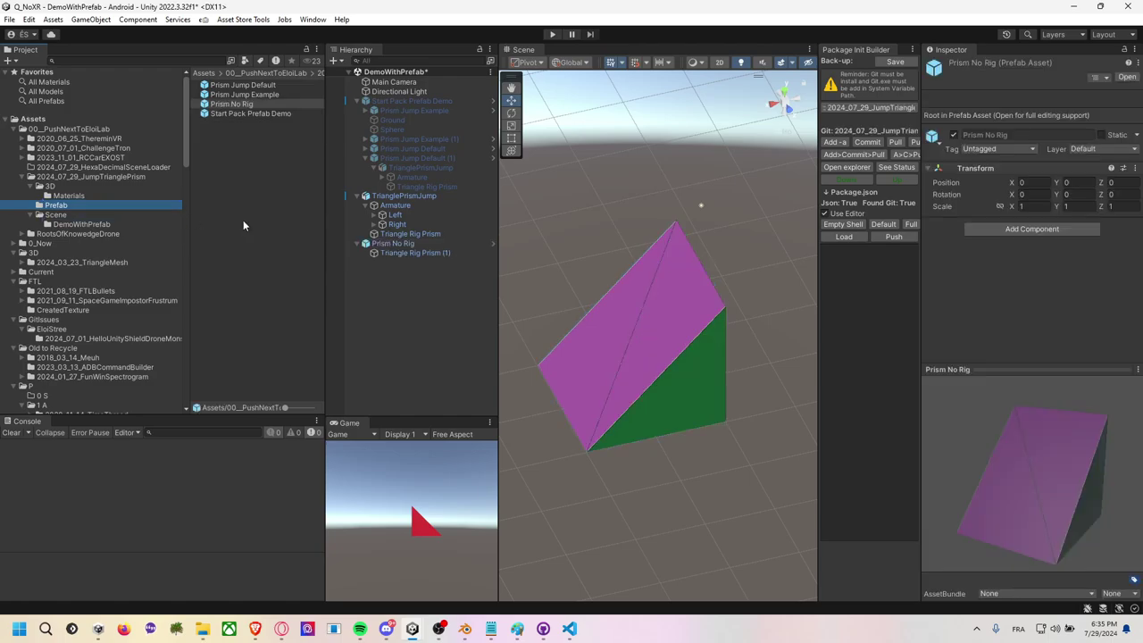
Reactivate Start Pack Prefab Demo so its ground and sphere show again.
left_click(388, 245)
left_click(419, 102)
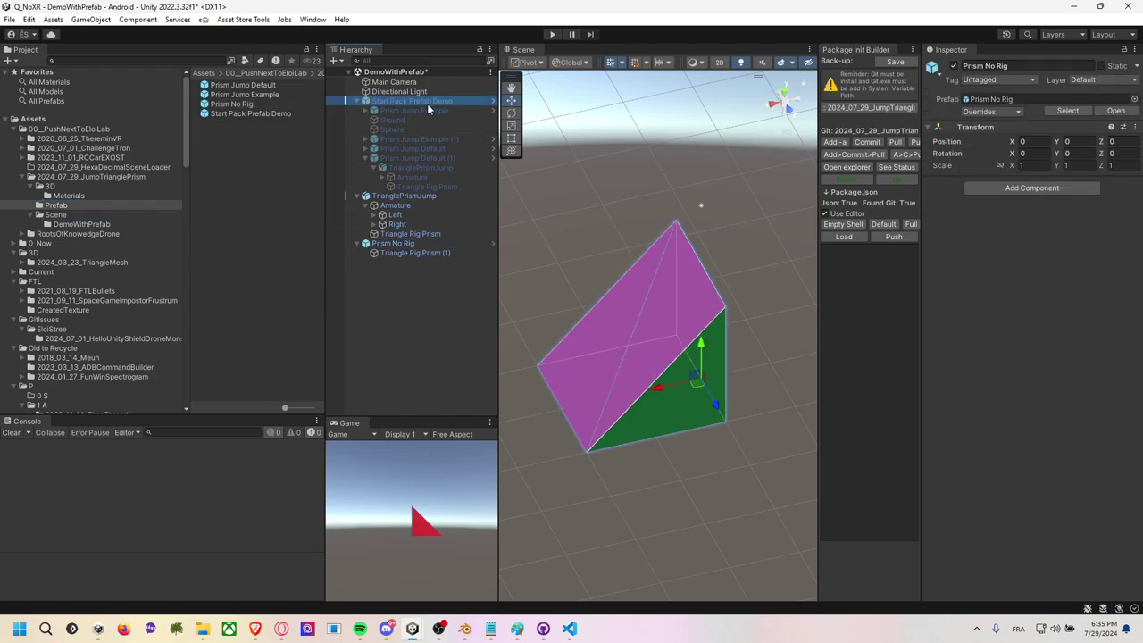
left_click(954, 66)
Parent Prism No Rig under Start Pack Prefab Demo and move it to X -3.65.
left_click(386, 244)
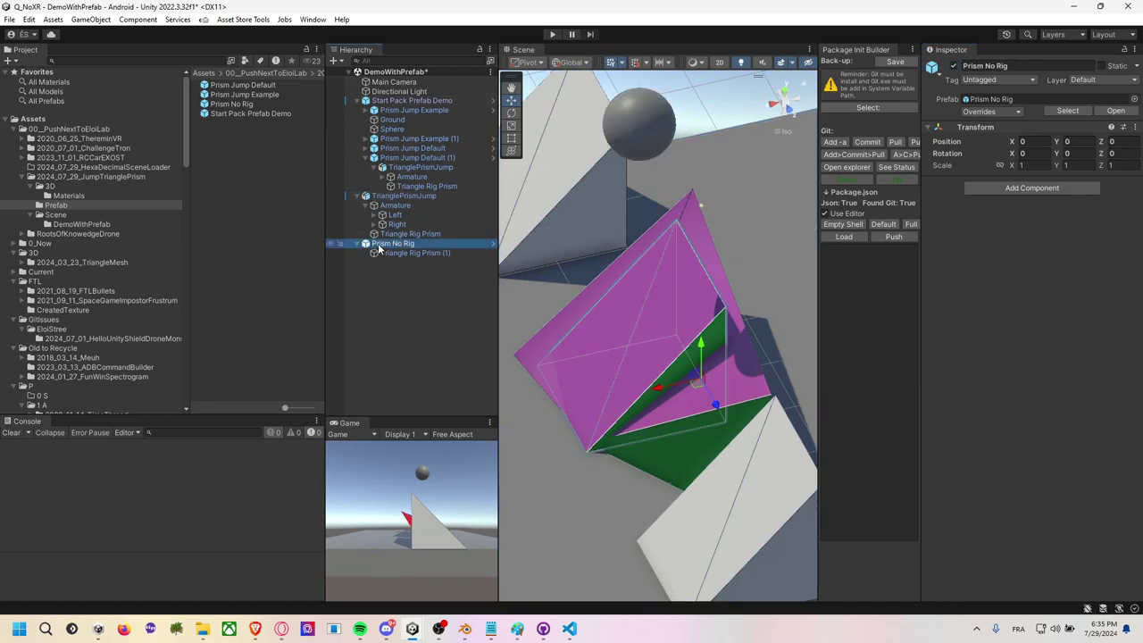
left_click_drag(381, 249, 412, 105)
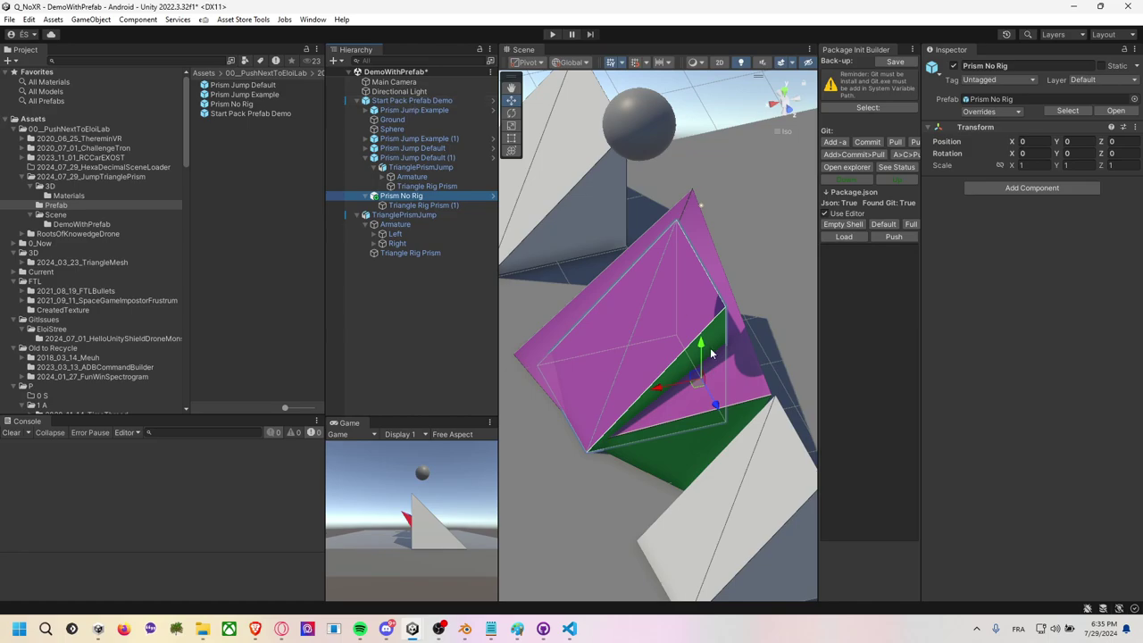
mouse_move(740, 408)
left_mouse_down("alt")
mouse_move(672, 323)
mouse_move(692, 330)
left_mouse_up("alt")
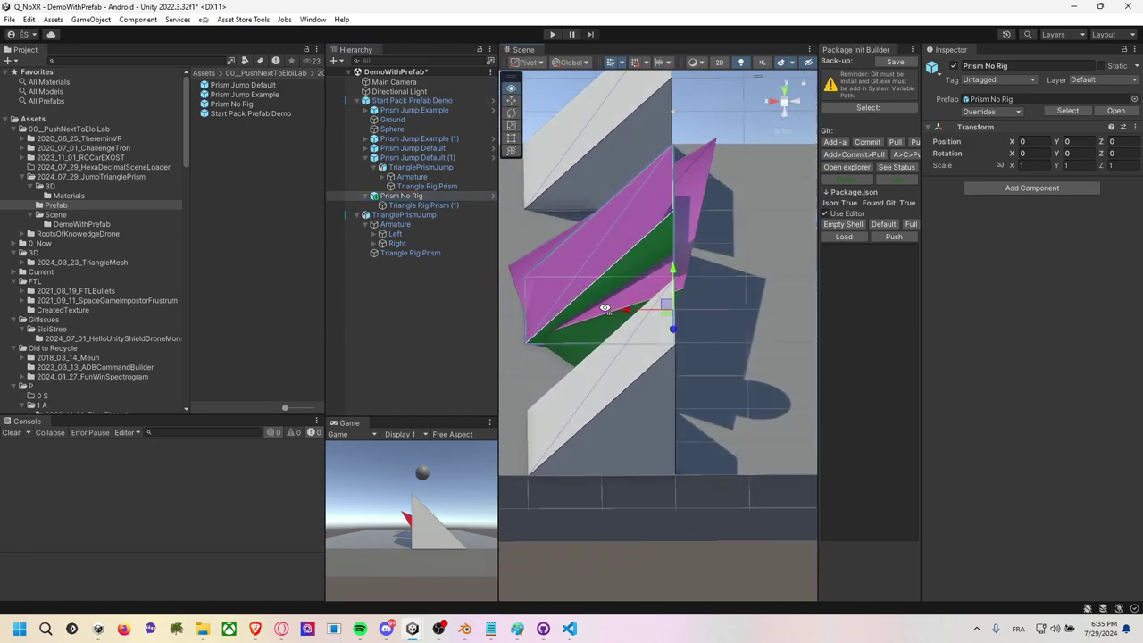
middle_click_drag(692, 330, 548, 313)
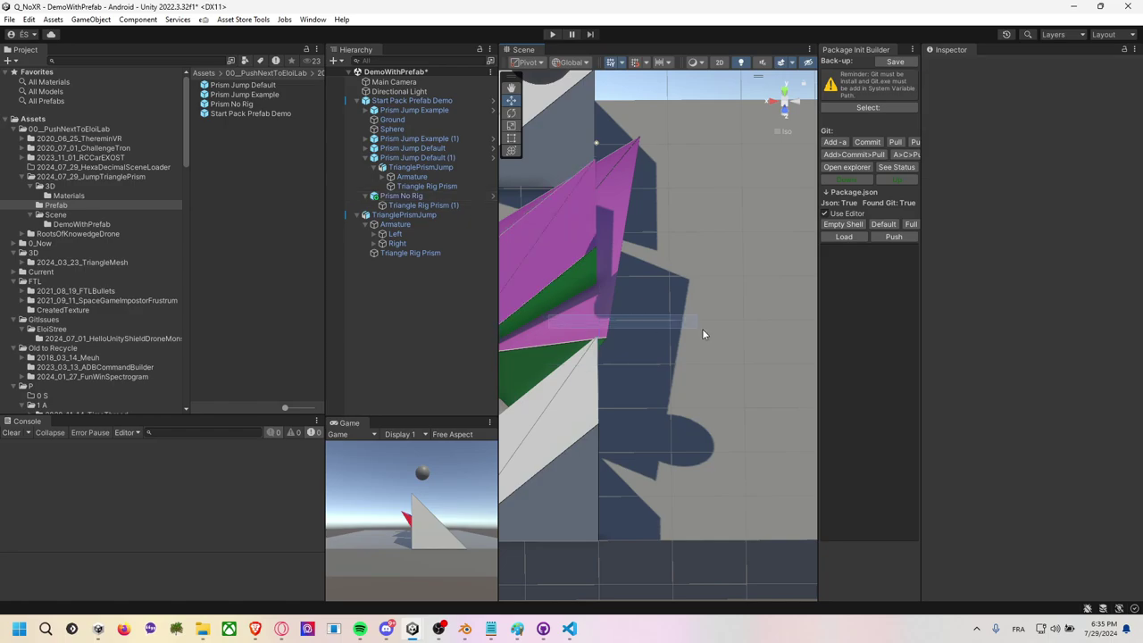
mouse_move(554, 325)
left_mouse_down()
mouse_move(696, 346)
mouse_move(613, 330)
left_mouse_up()
middle_click_drag(613, 330, 581, 312)
left_click_drag(582, 312, 631, 316)
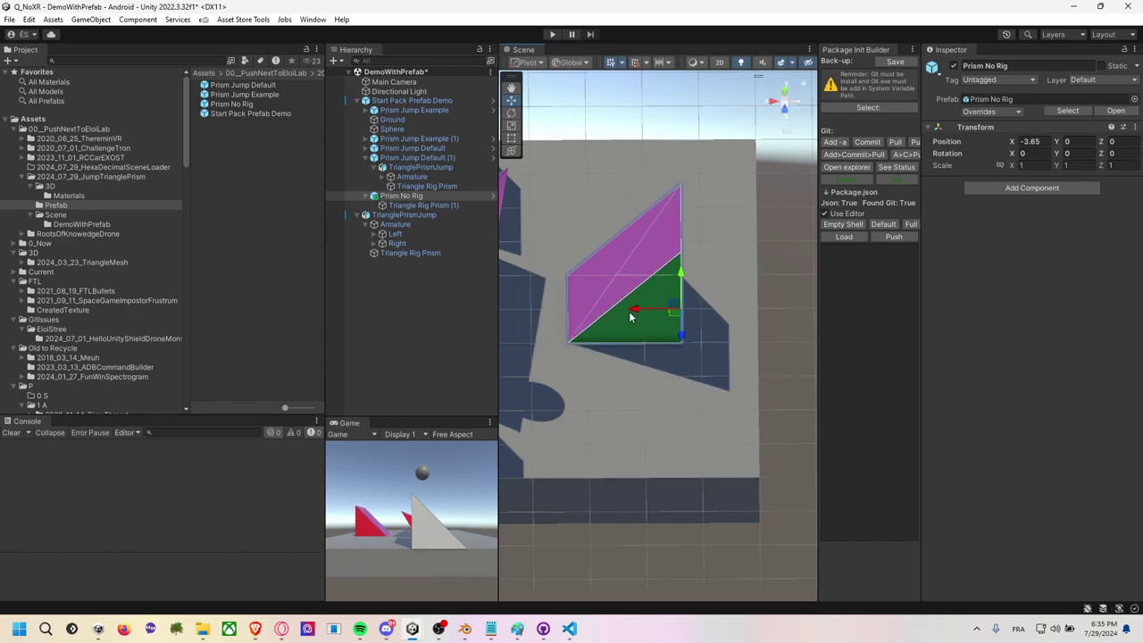
Duplicate Prism No Rig with Ctrl+D.
left_click(420, 214)
left_click(407, 195)
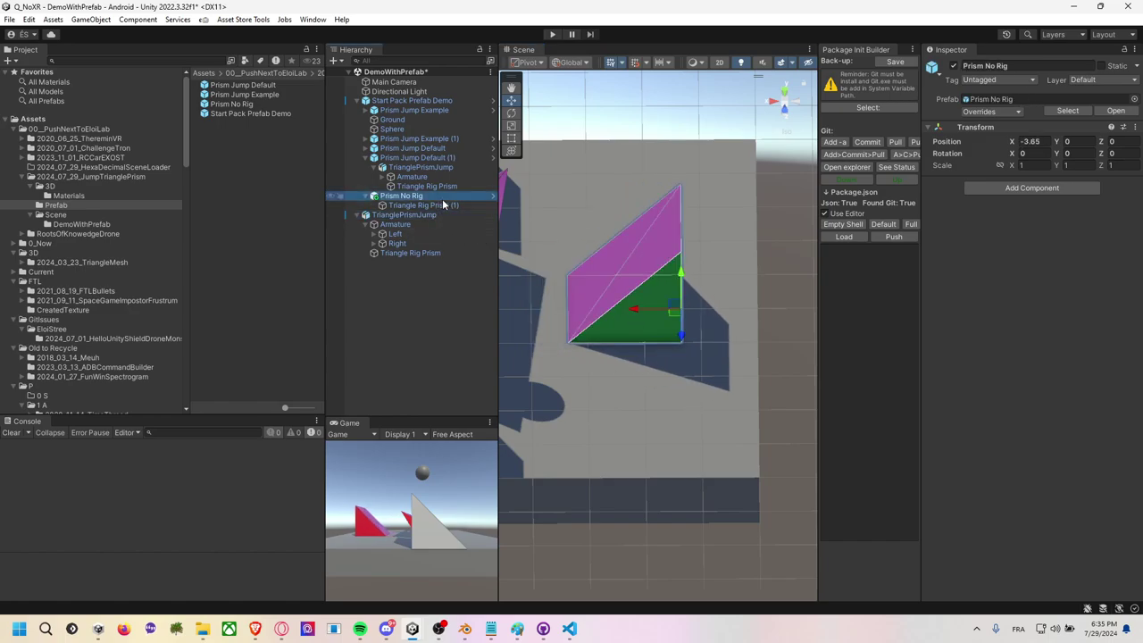
key("ctrl+d")
Place Prism No Rig copies at Z -2.87 and Z 2.96, and stretch the original to X scale 1.571.
left_click_drag(551, 237, 625, 268, "alt")
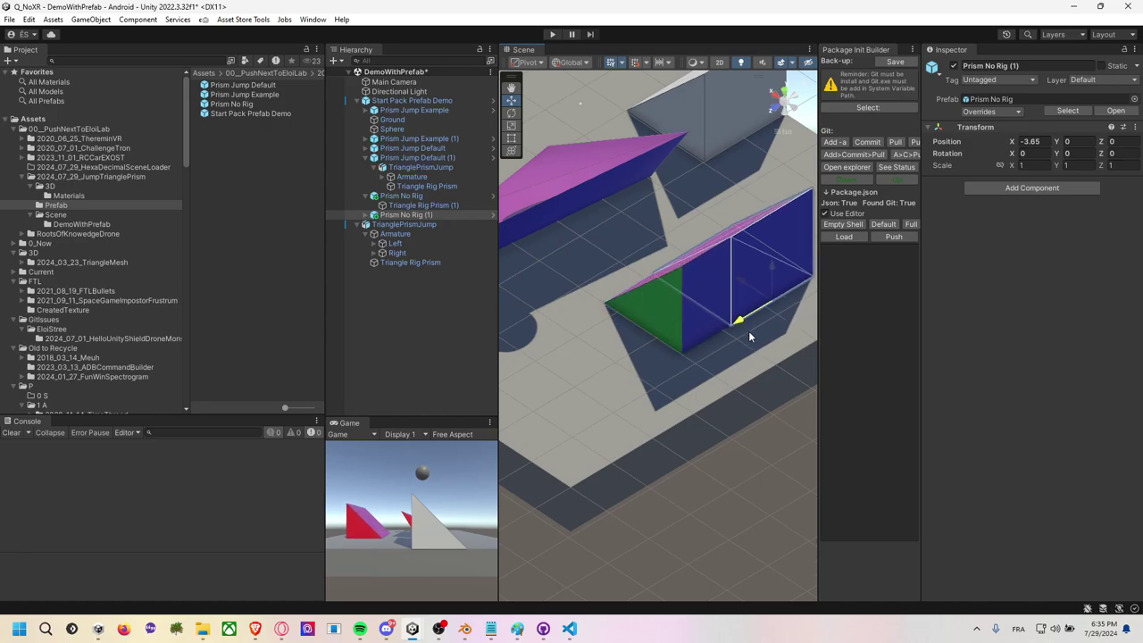
left_click_drag(746, 358, 821, 301)
scroll(726, 313, "down", 3)
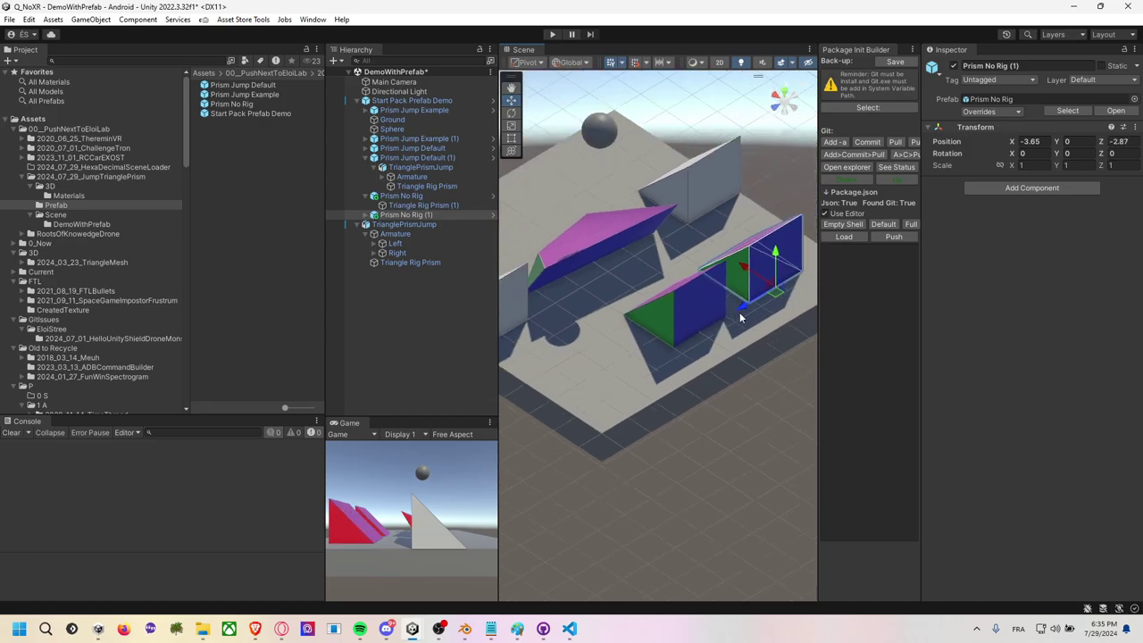
key("ctrl+d")
mouse_move(739, 311)
left_mouse_down()
mouse_move(570, 373)
mouse_move(652, 326)
mouse_move(640, 356)
left_mouse_up()
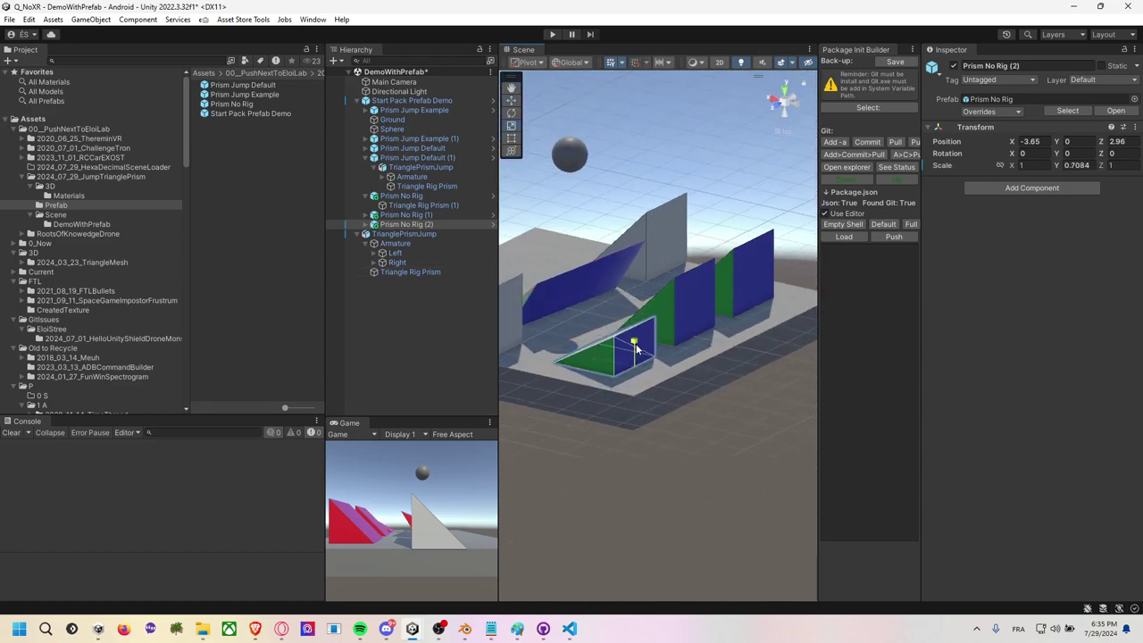
left_click(696, 289)
left_click_drag(683, 326, 636, 330)
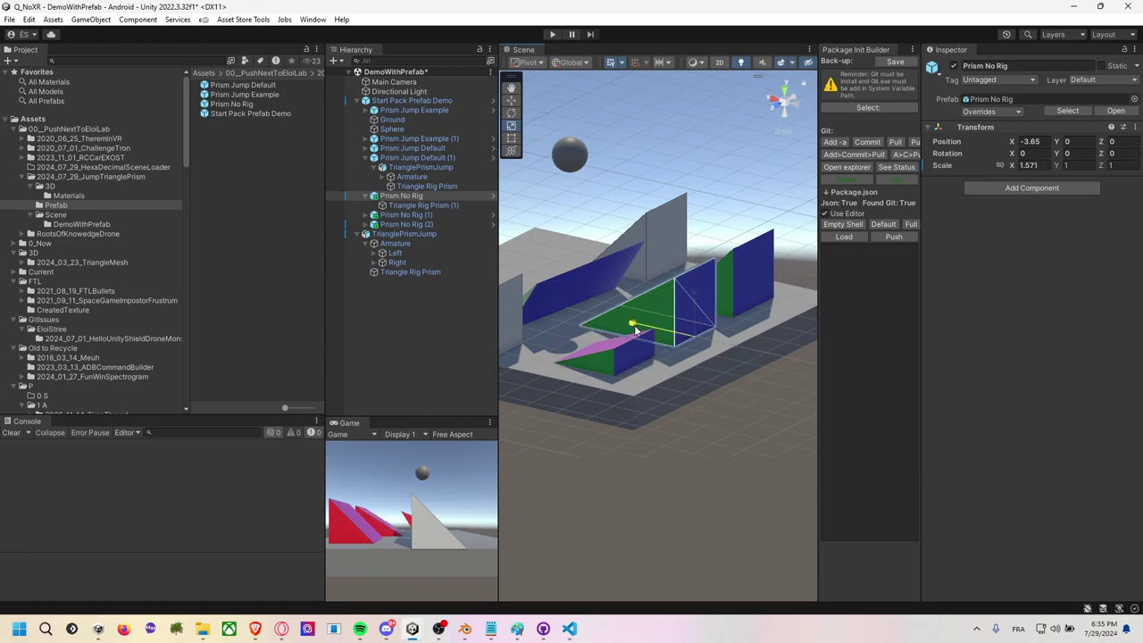
Duplicate Prism No Rig (1), move the copy back to Z -5.36 and squash it thinner along Z.
left_click(740, 292)
mouse_move(740, 291)
left_mouse_down("alt")
mouse_move(673, 268)
mouse_move(701, 259)
mouse_move(616, 268)
left_mouse_up("alt")
left_click(448, 215)
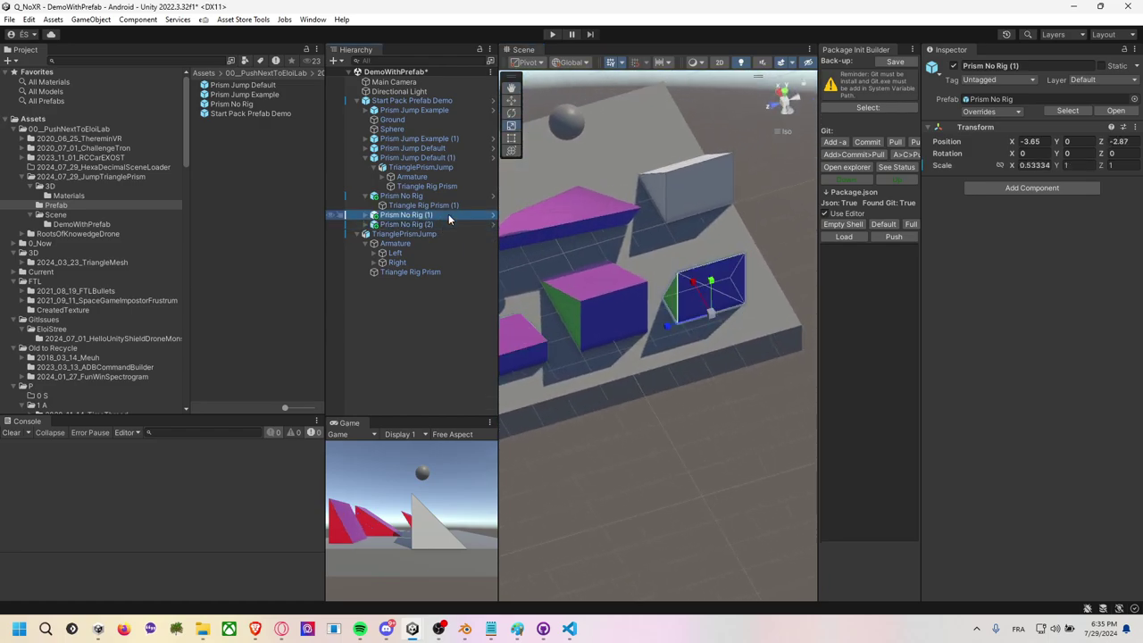
key("ctrl+d")
left_click_drag(765, 259, 715, 265, "alt")
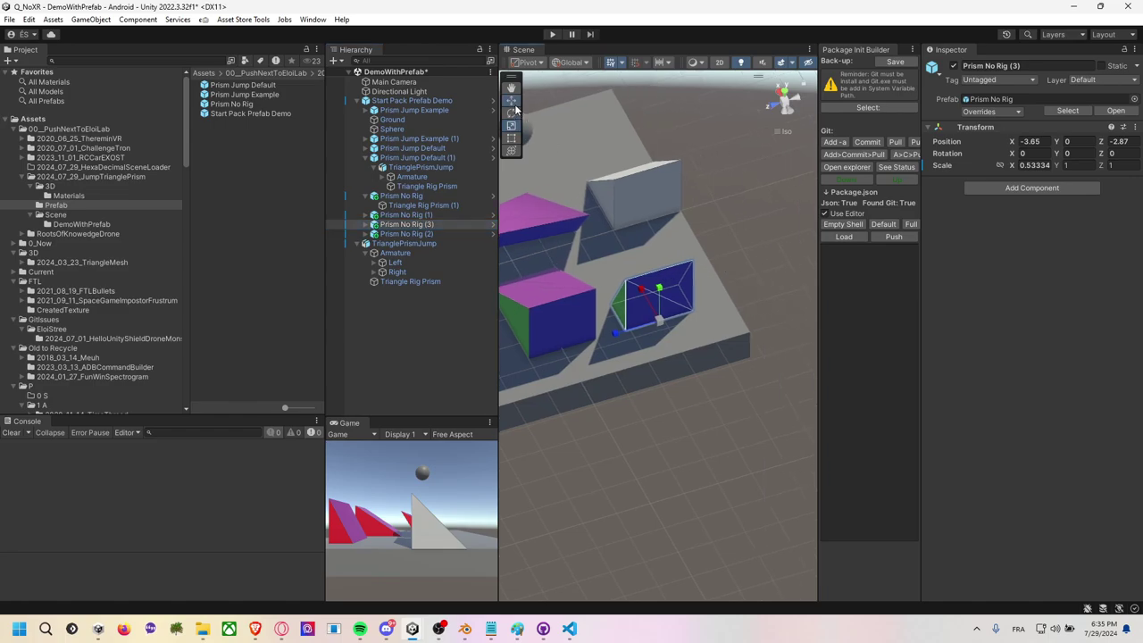
key("w")
left_click_drag(622, 334, 777, 281)
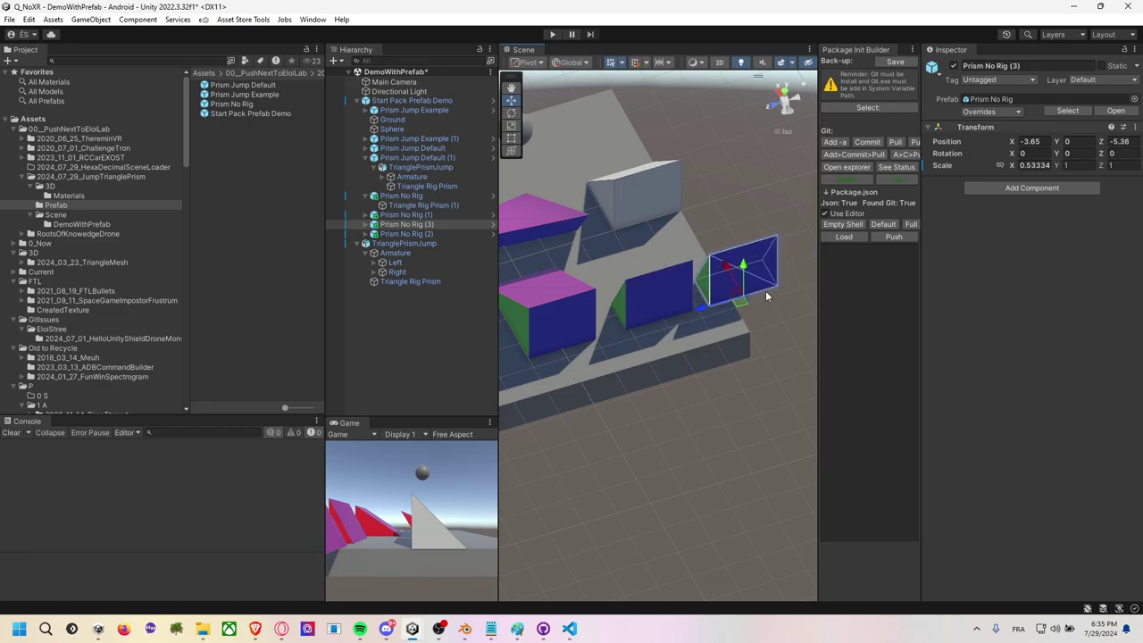
left_click_drag(699, 306, 728, 309)
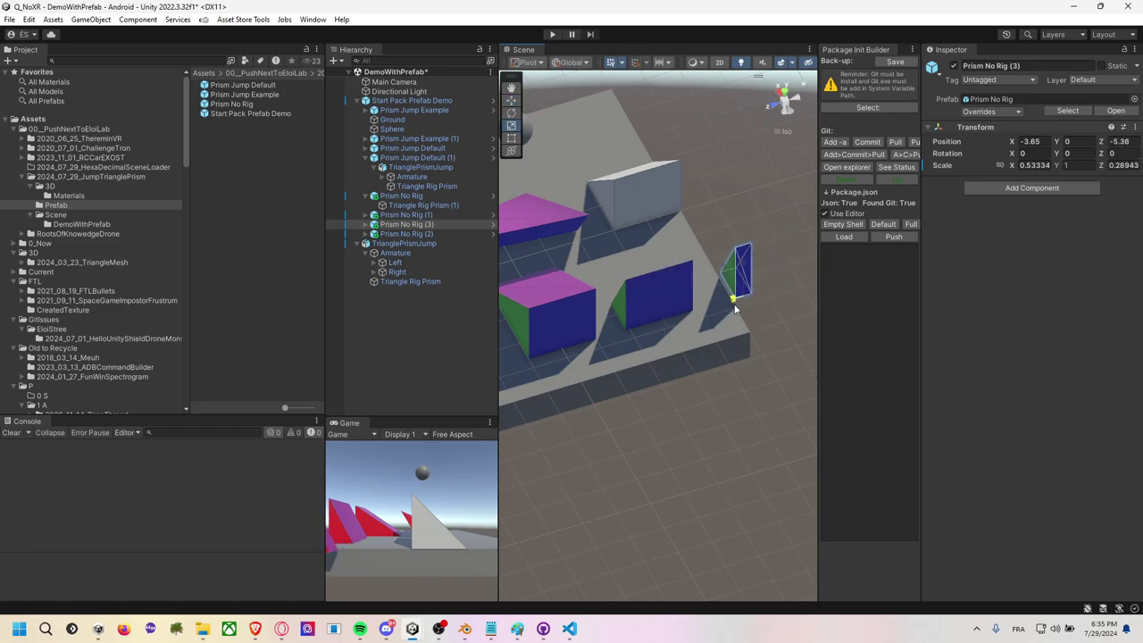
key("w")
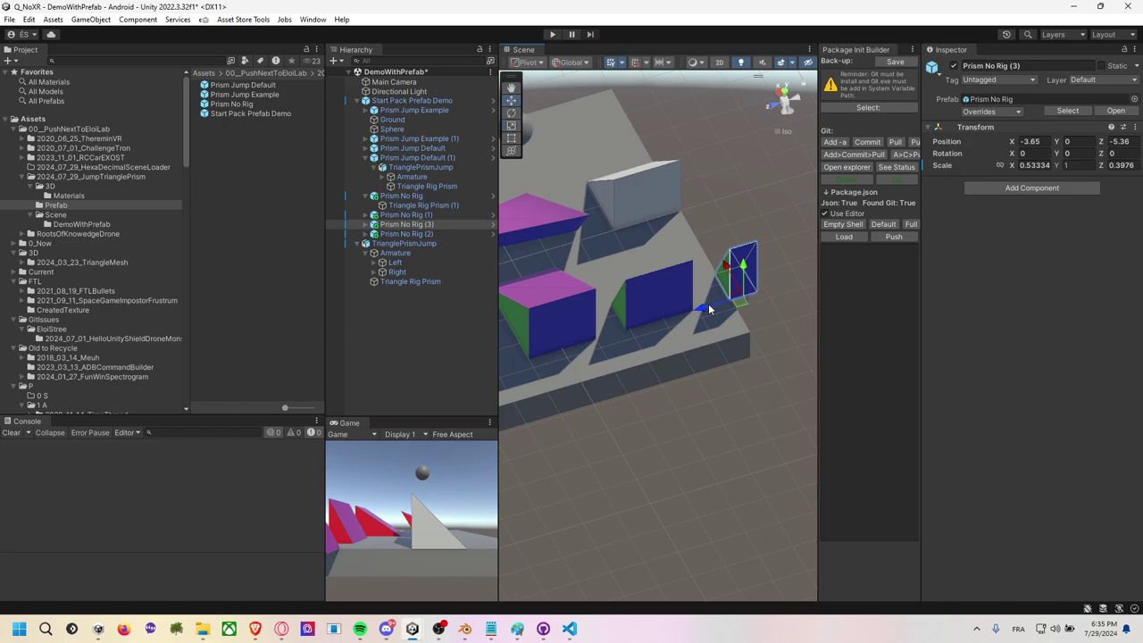
left_click_drag(708, 304, 661, 313)
mouse_move(499, 303)
left_mouse_down()
mouse_move(627, 298)
mouse_move(556, 308)
left_mouse_up()
Orbit above the platform to inspect the prisms inside Start Pack Prefab Demo.
scroll(648, 302, "up", 3)
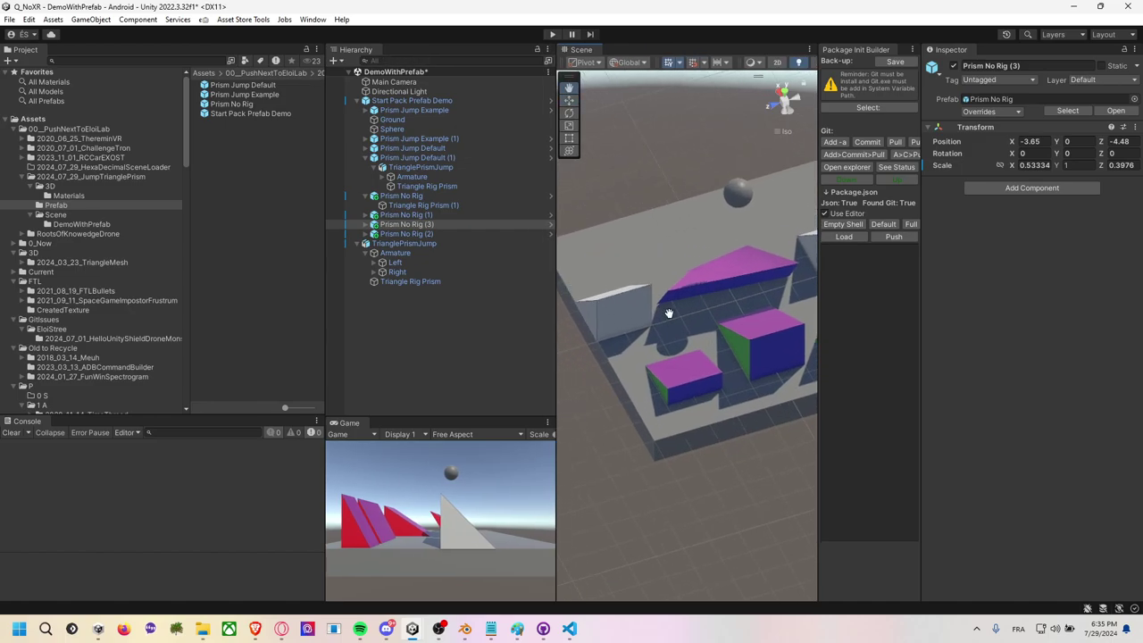
left_click_drag(669, 314, 835, 319, "alt")
left_click(661, 253)
mouse_move(661, 254)
left_mouse_down("alt")
mouse_move(709, 261)
mouse_move(753, 224)
left_mouse_up("alt")
left_click(752, 224)
left_click(635, 287)
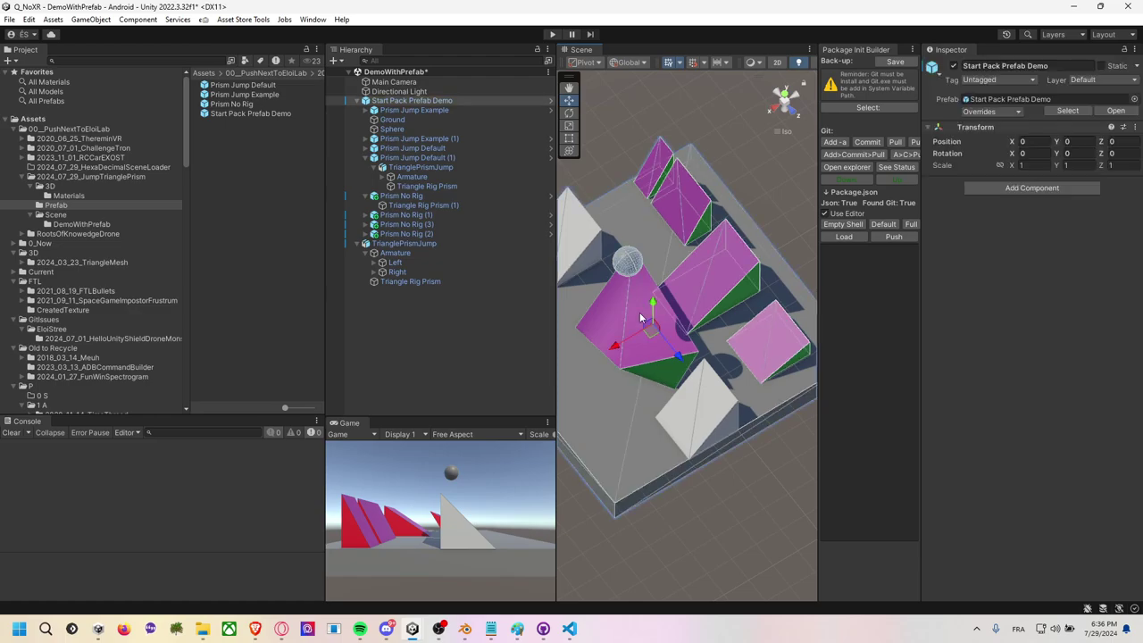
left_click(640, 311)
left_click_drag(640, 312, 711, 300, "alt")
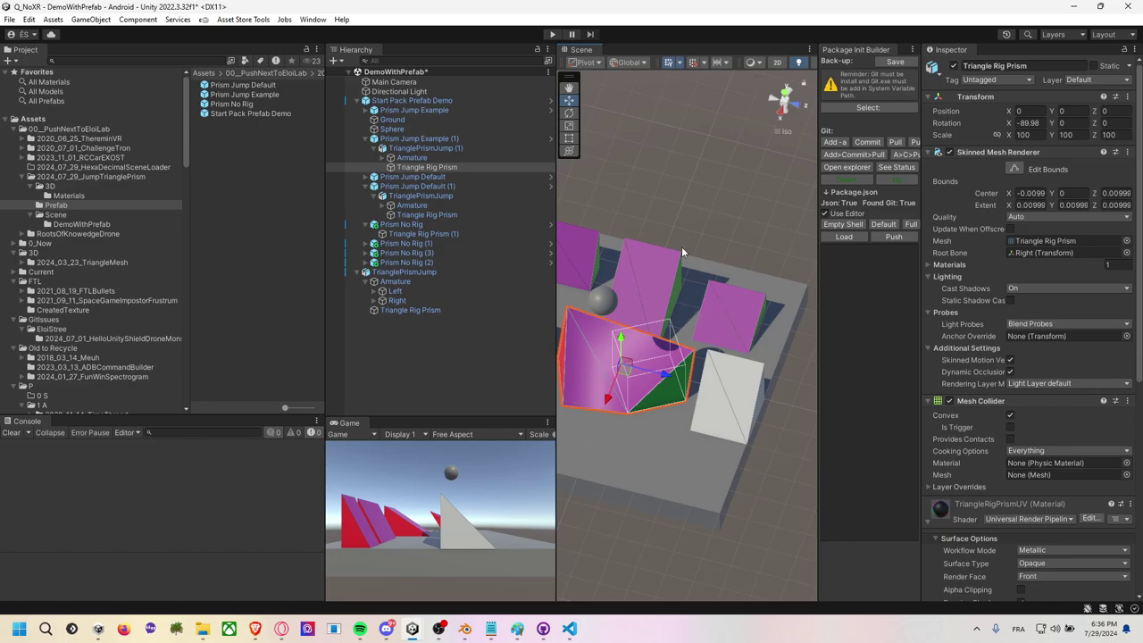
mouse_move(681, 247)
left_mouse_down("alt")
mouse_move(764, 195)
mouse_move(682, 198)
left_mouse_up("alt")
left_click(652, 373)
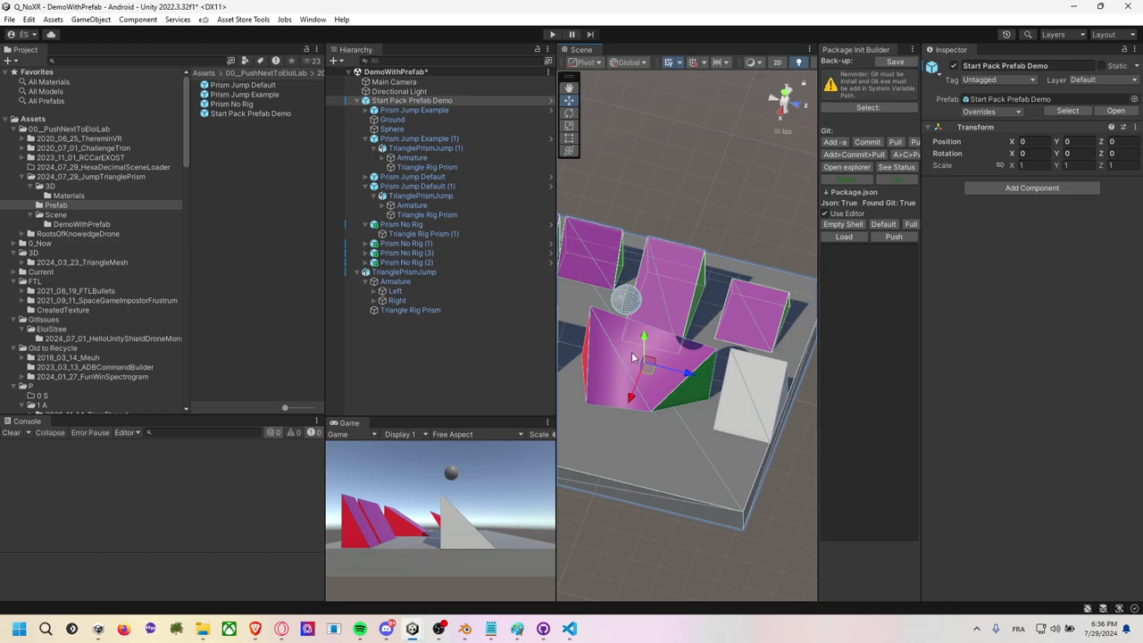
left_click(712, 230)
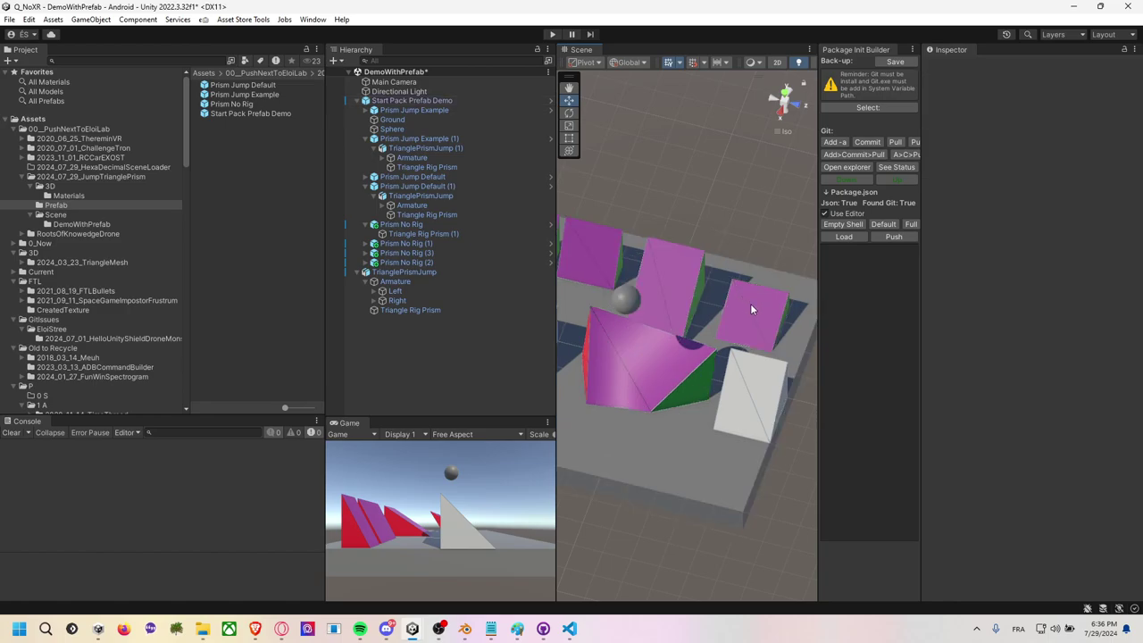
mouse_move(707, 307)
left_mouse_down("alt")
mouse_move(654, 269)
mouse_move(698, 301)
left_mouse_up("alt")
Duplicate the Triangle Rig Prism inside Prism Jump Example (1) and slide the copy sideways along X.
left_click(655, 304)
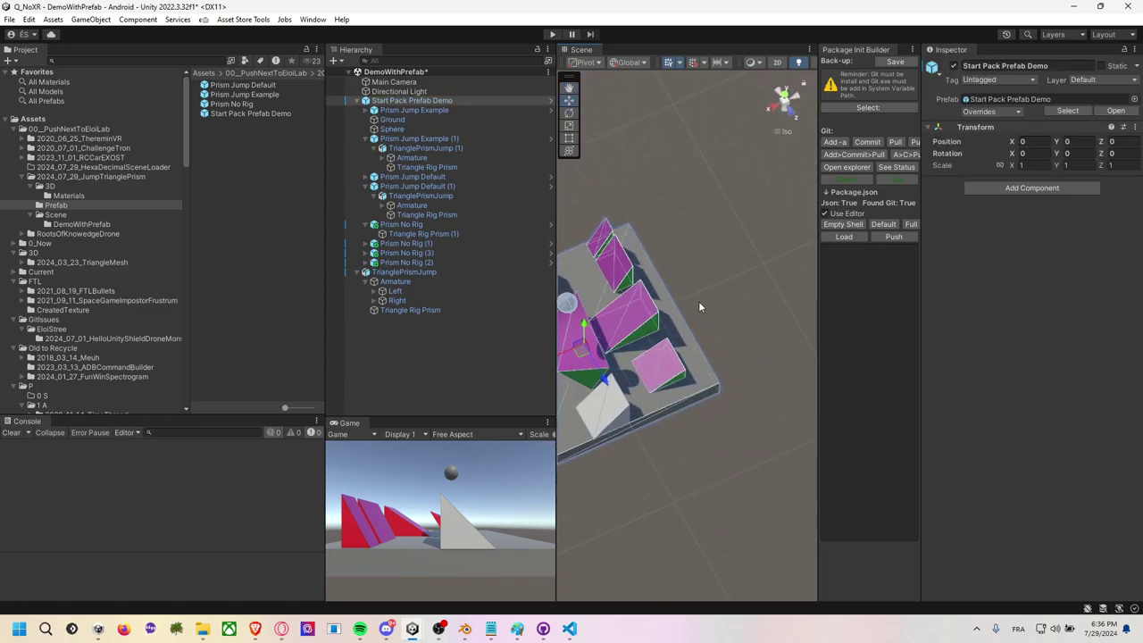
left_click(659, 316)
left_click(668, 314)
left_click(676, 309)
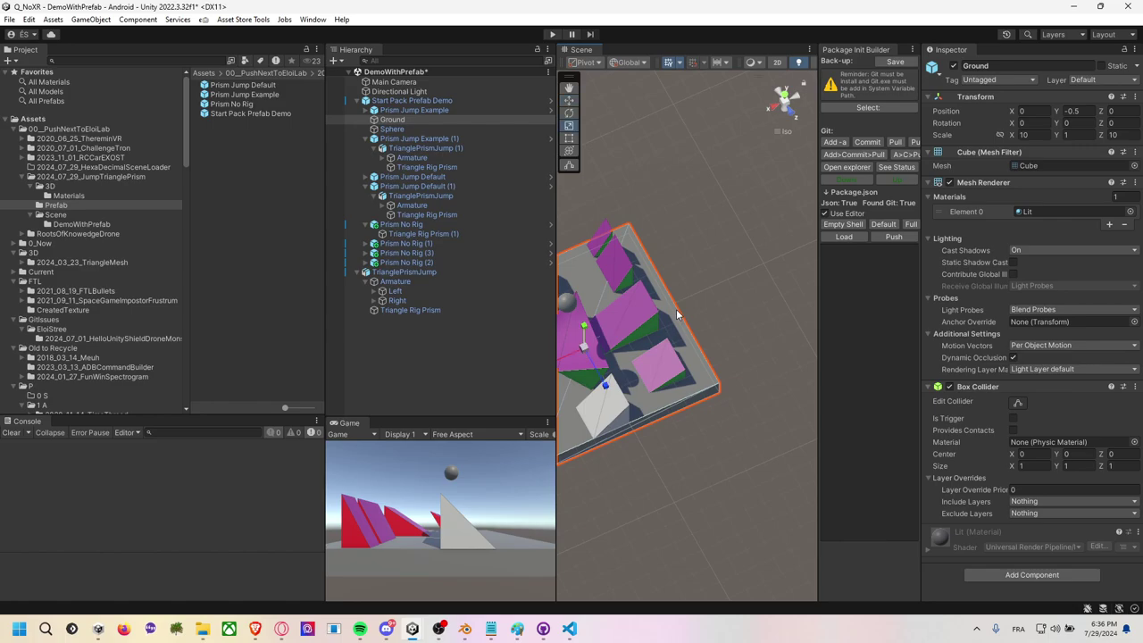
mouse_move(676, 309)
left_mouse_down("alt")
mouse_move(699, 321)
mouse_move(660, 322)
left_mouse_up("alt")
left_click(596, 341)
left_click(597, 341)
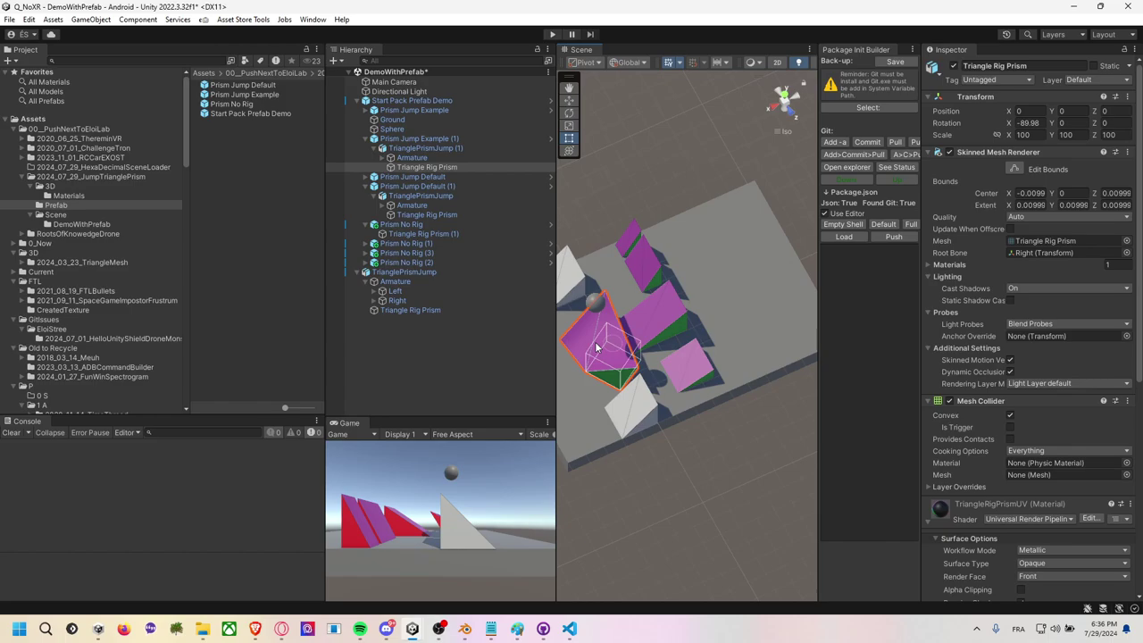
key("ctrl+d")
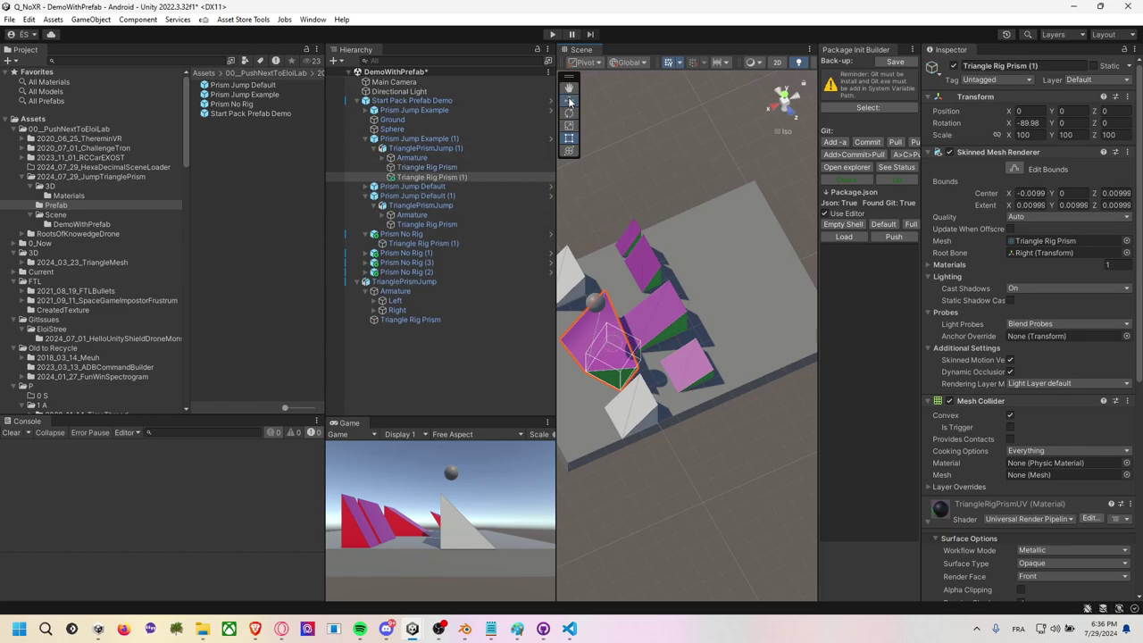
left_click(568, 101)
left_click(581, 333)
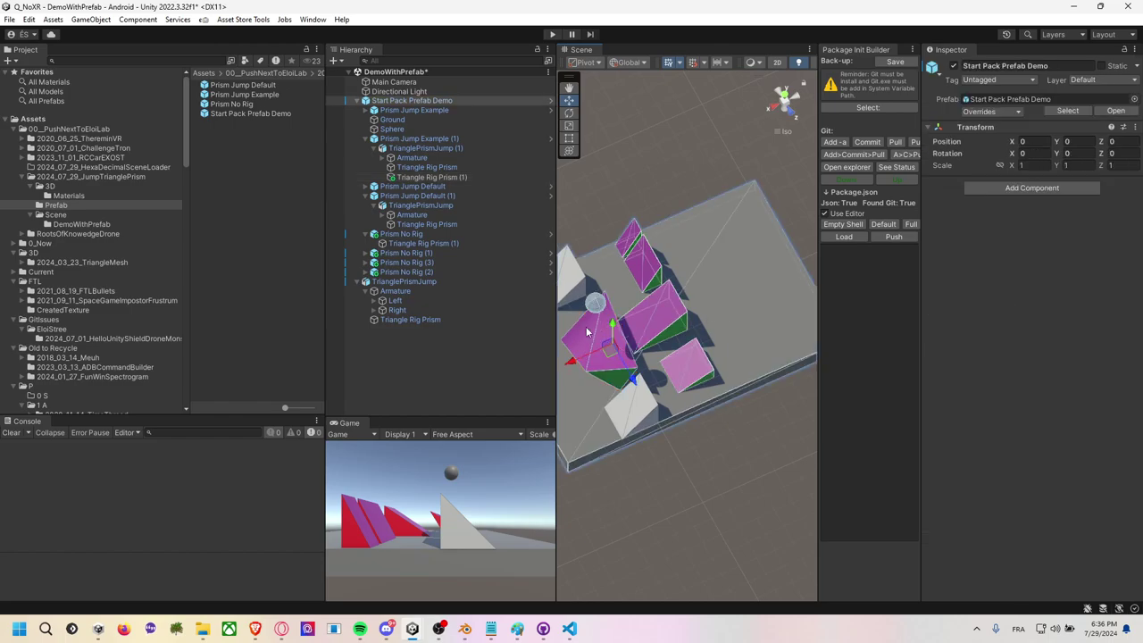
left_click(587, 330)
left_click_drag(575, 345, 706, 308)
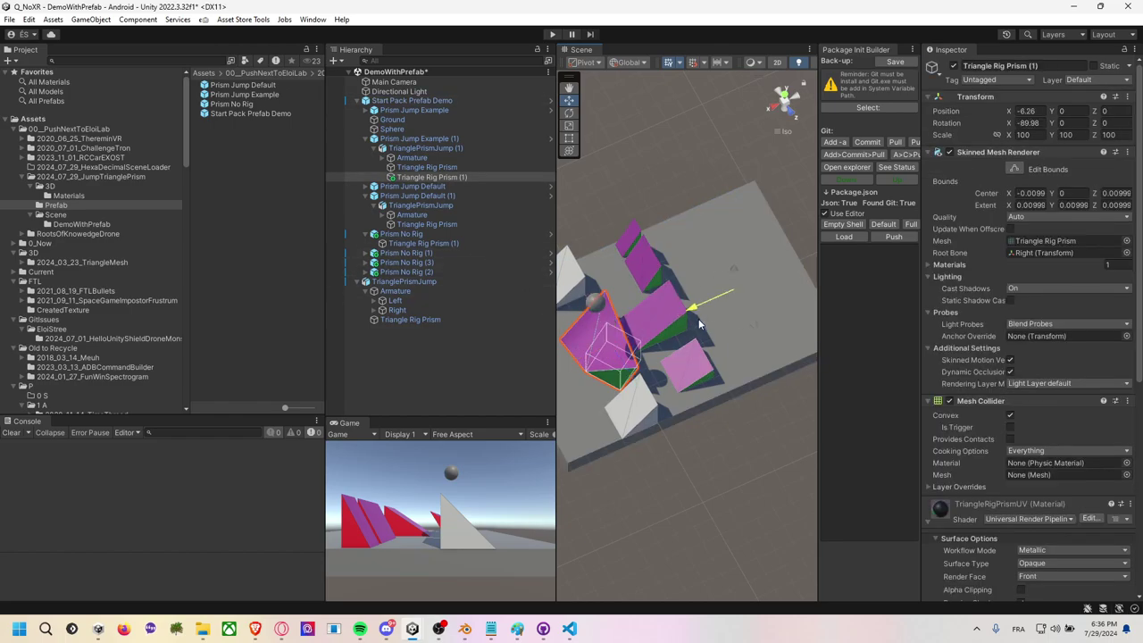
left_click(419, 139)
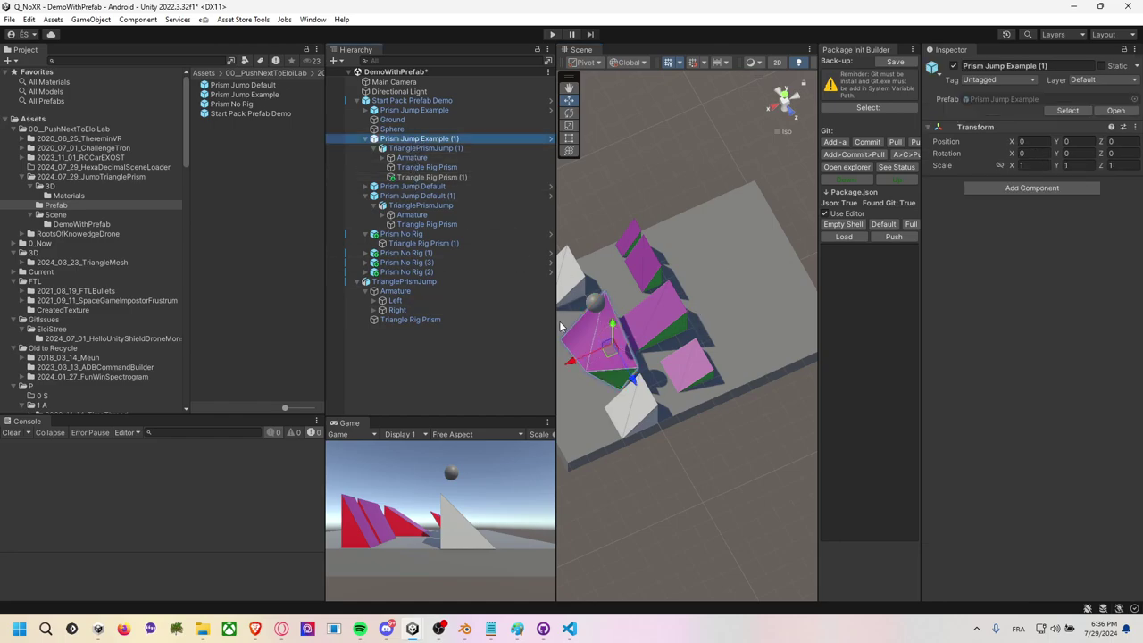
left_click_drag(672, 344, 734, 314)
Duplicate Prism No Rig and shrink the new copy, Prism No Rig (4), uniformly.
left_click(679, 315)
key("ctrl+d")
scroll(735, 314, "up", 3)
key("f")
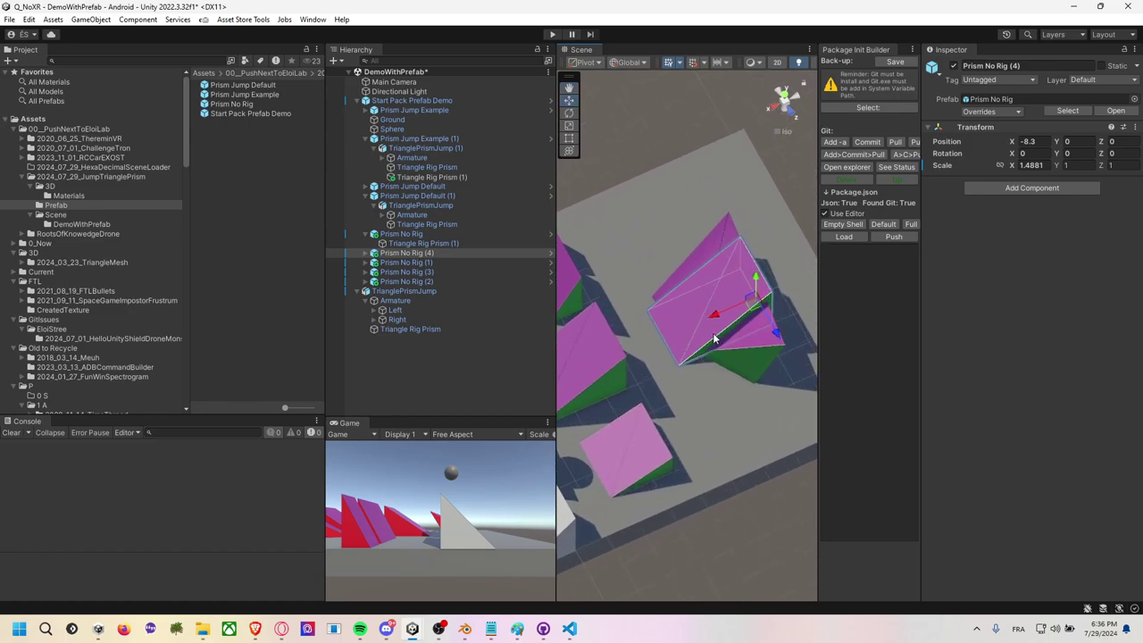
scroll(715, 331, "up", 2)
key("r")
mouse_move(712, 318)
left_mouse_down()
mouse_move(708, 339)
mouse_move(818, 347)
mouse_move(785, 354)
mouse_move(725, 330)
left_mouse_up()
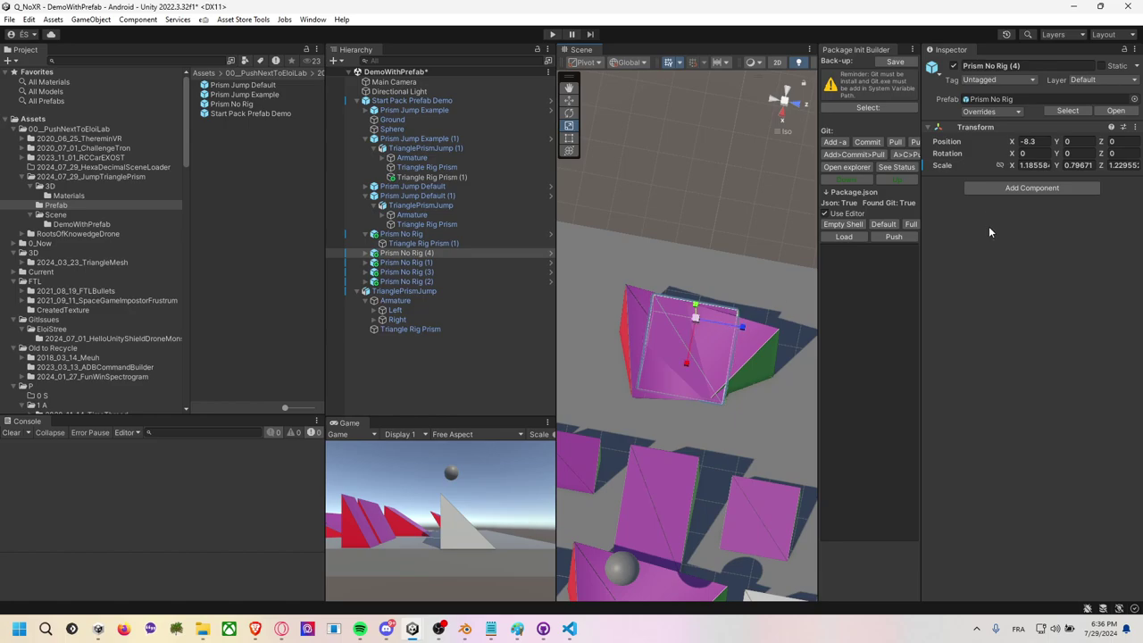
Duplicate the child Triangle Rig Prism (1) inside Prism No Rig (4) and slide the copy along Z.
left_click(367, 254)
left_click(422, 262)
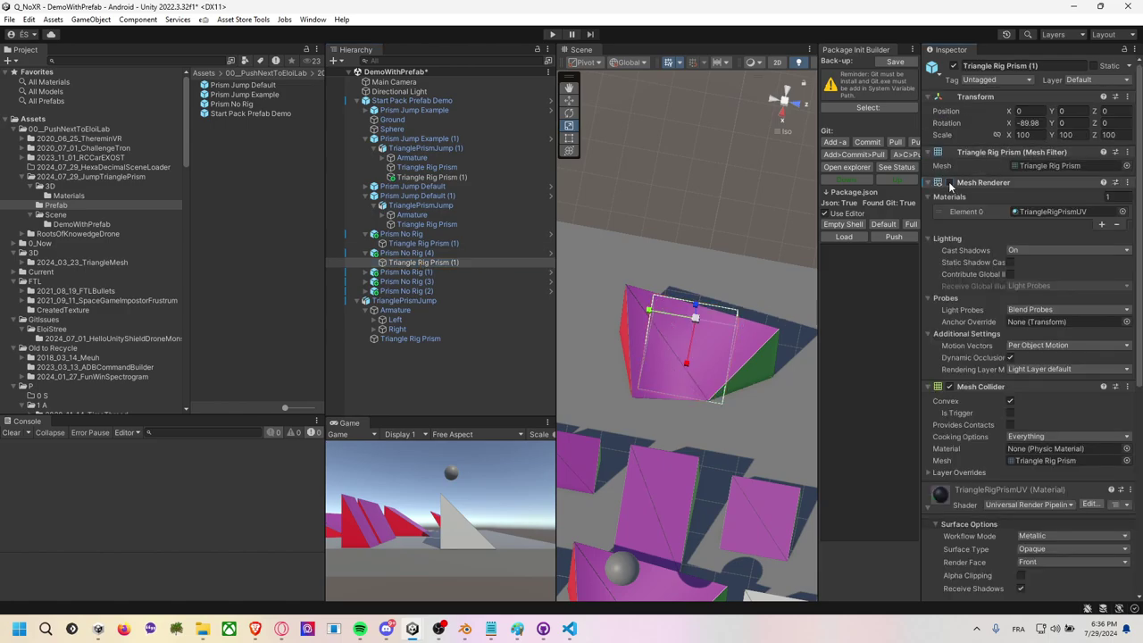
mouse_move(773, 286)
left_mouse_down("alt")
mouse_move(594, 141)
mouse_move(641, 263)
left_mouse_up("alt")
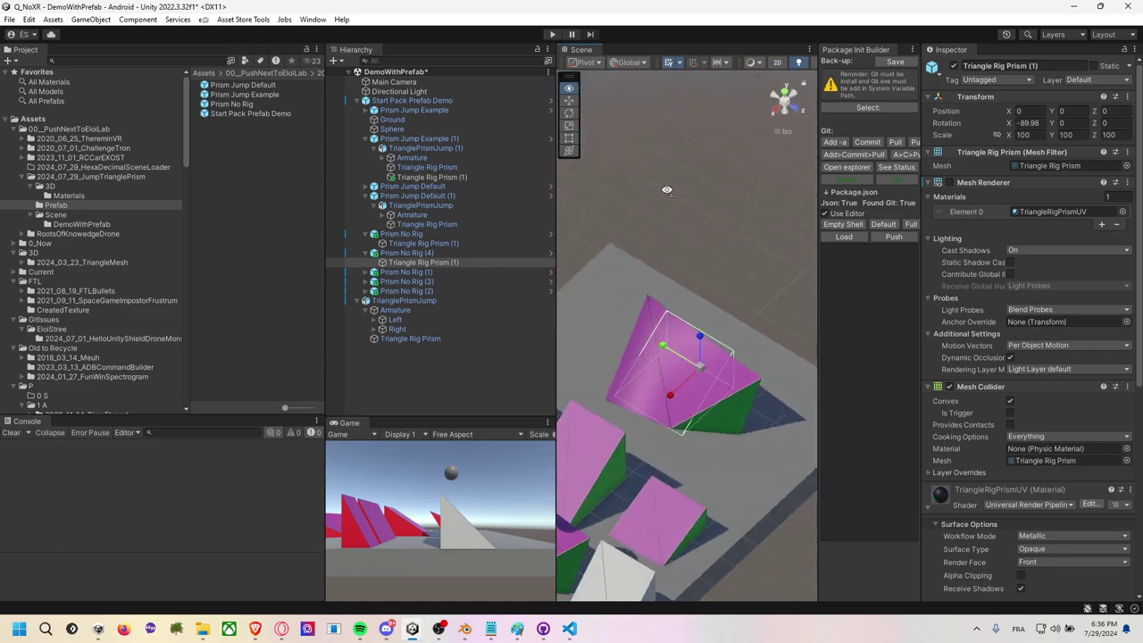
left_click(418, 263)
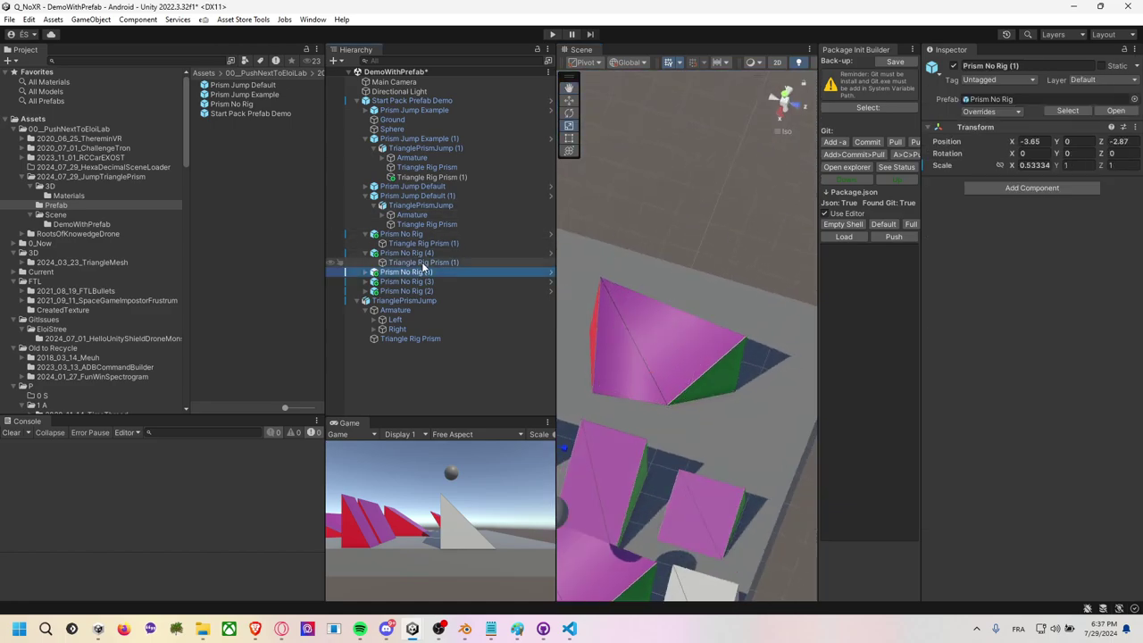
key("ctrl+d")
left_click(569, 100)
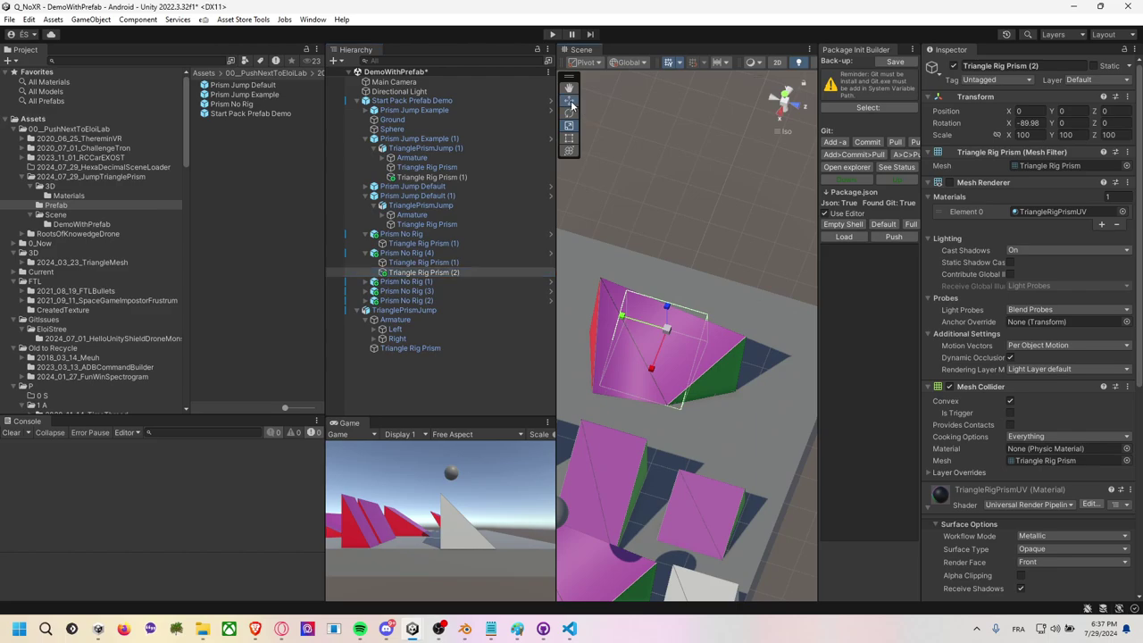
left_click_drag(706, 337, 678, 363)
key("e")
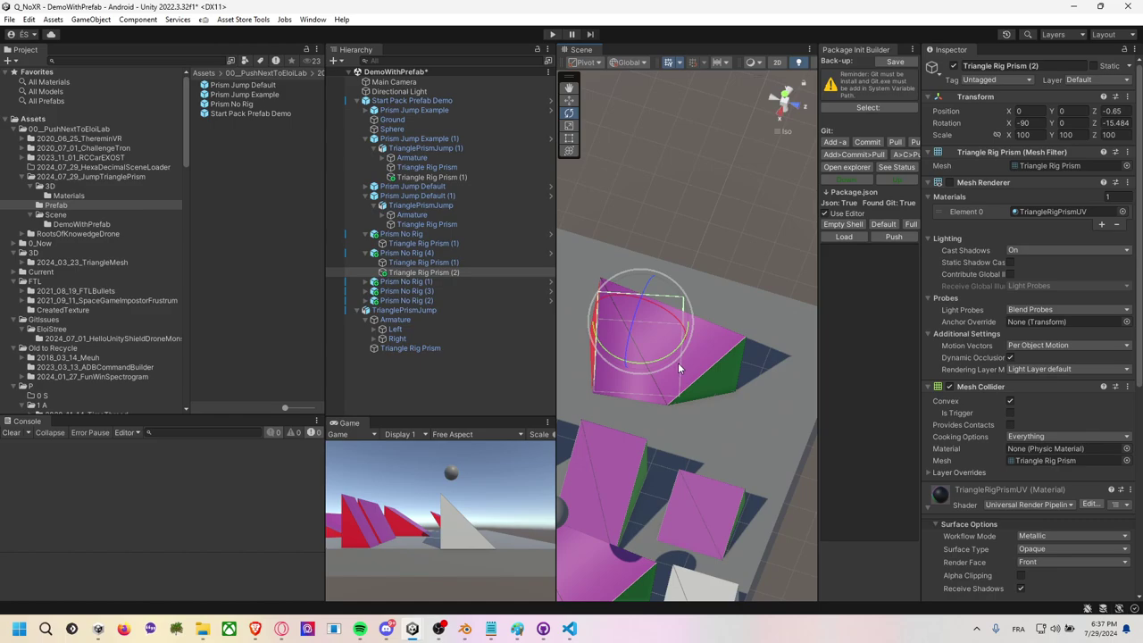
Make further prism copies, move and turn them along Z, then undo those extra copies.
key("ctrl+d")
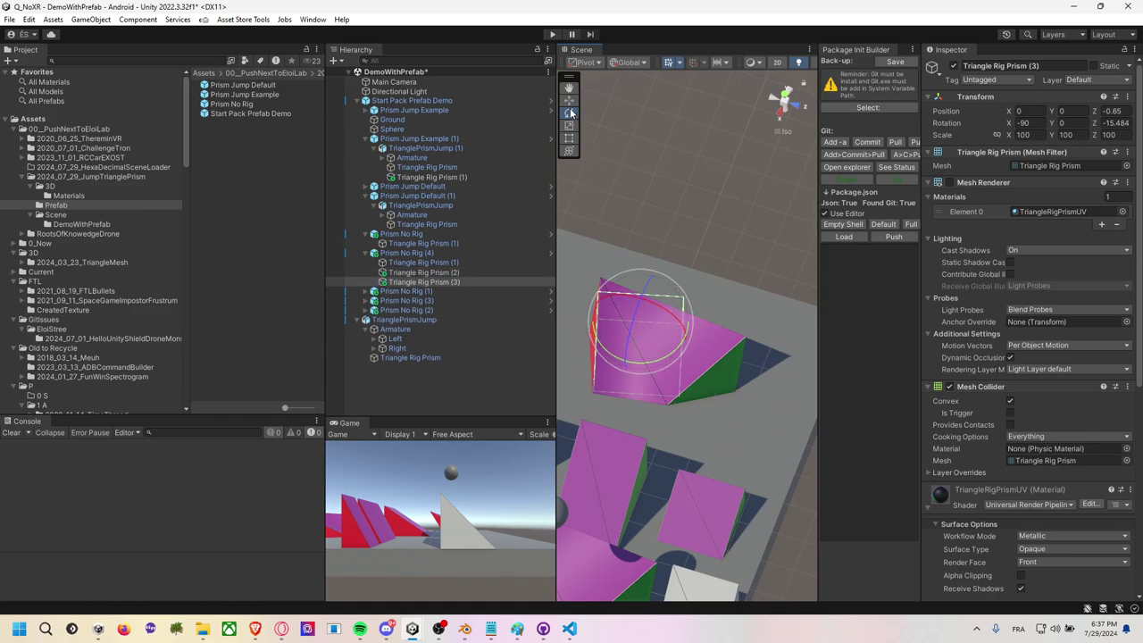
key("w")
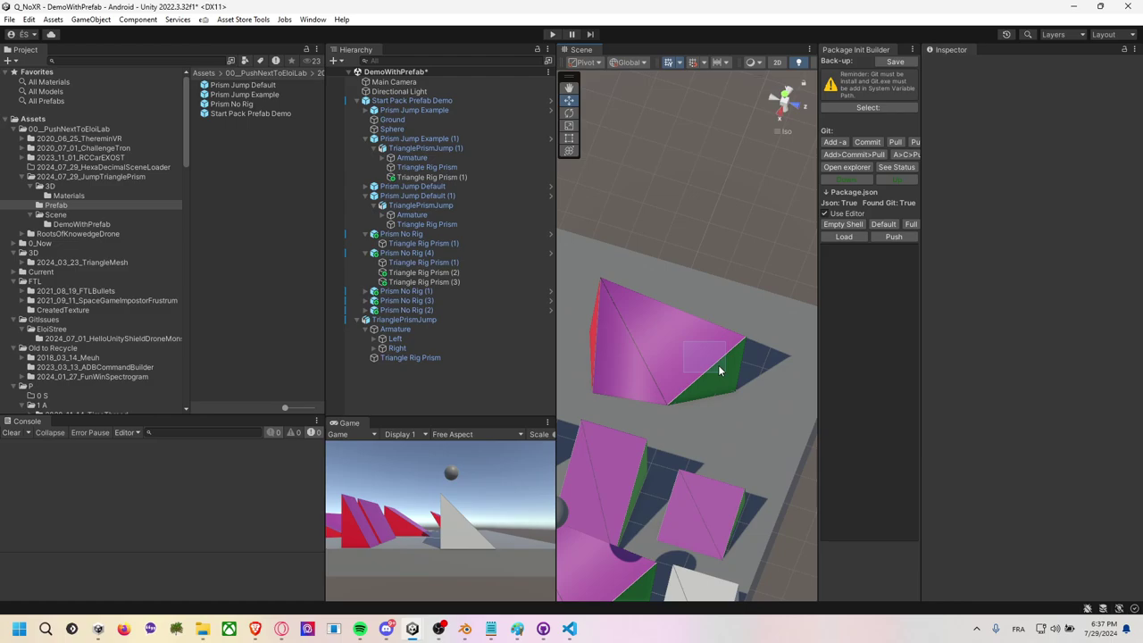
mouse_move(683, 335)
left_mouse_down()
mouse_move(731, 378)
mouse_move(651, 381)
mouse_move(727, 301)
left_mouse_up()
key("e")
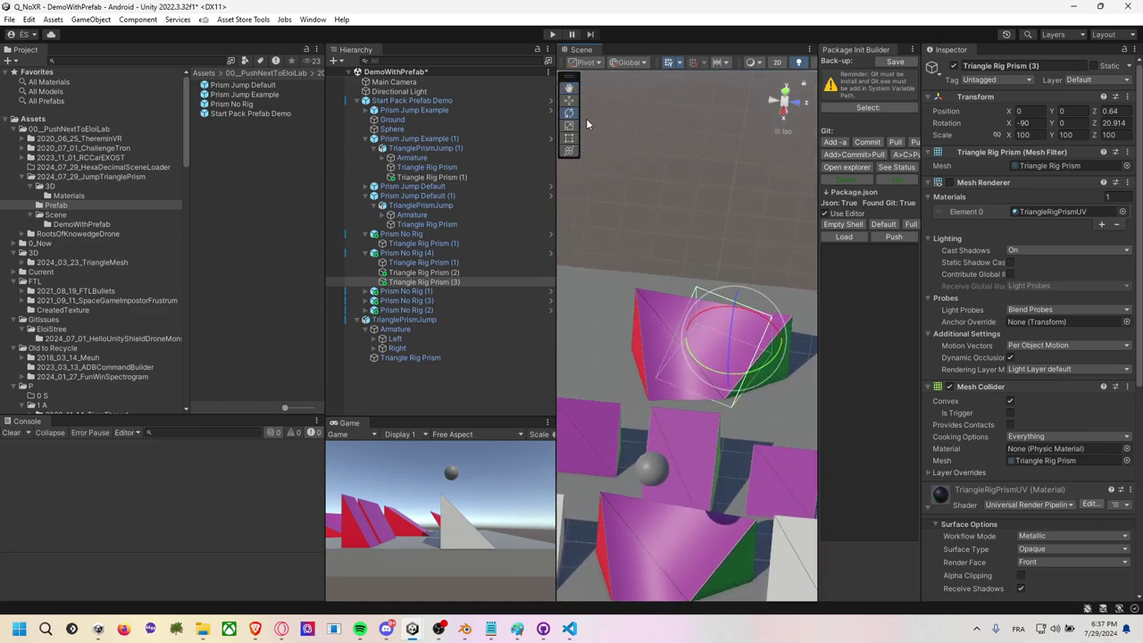
key("w")
mouse_move(787, 357)
left_mouse_down()
mouse_move(806, 354)
mouse_move(718, 368)
mouse_move(755, 379)
mouse_move(712, 385)
left_mouse_up()
key("e")
key("r")
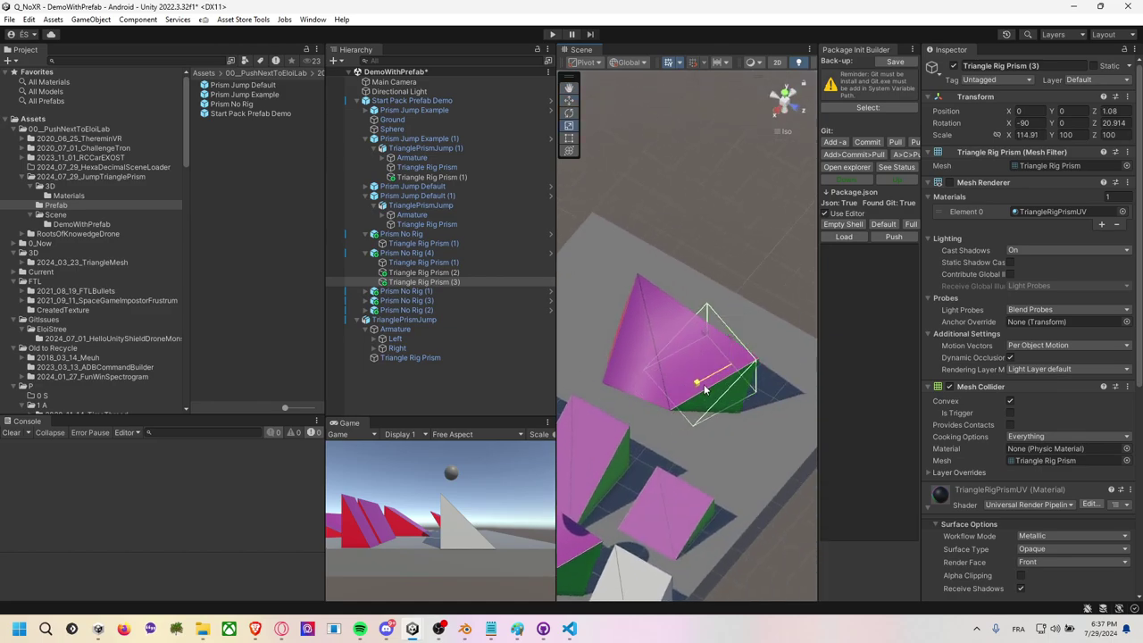
key("ctrl+z")
key("ctrl+z")
key("ctrl+z")
key("ctrl+z")
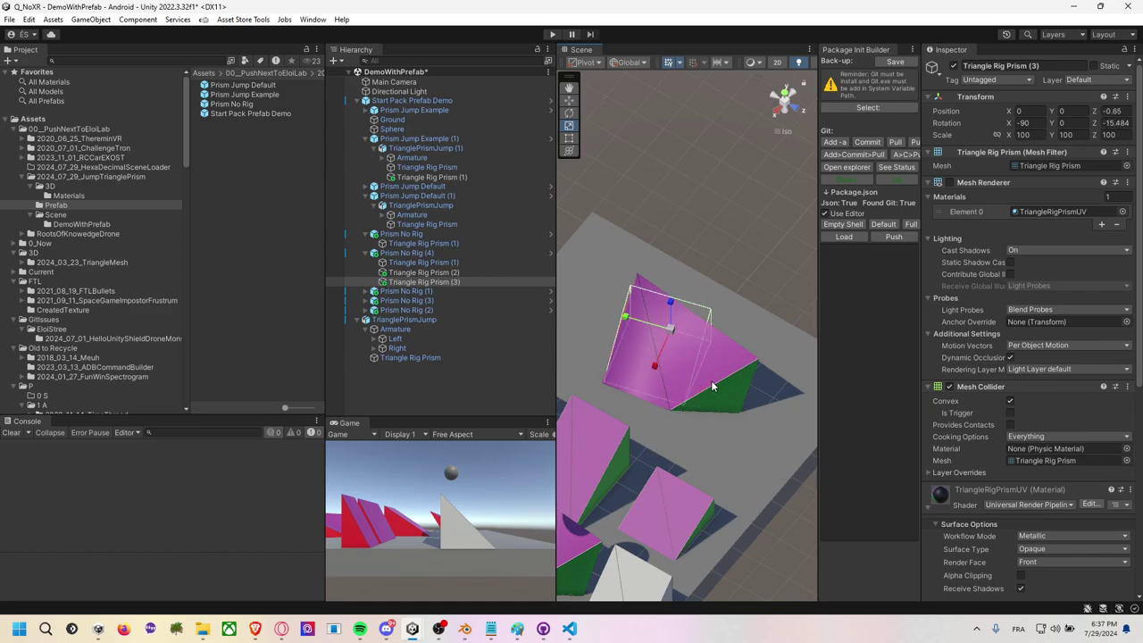
key("ctrl+z")
key("ctrl+z")
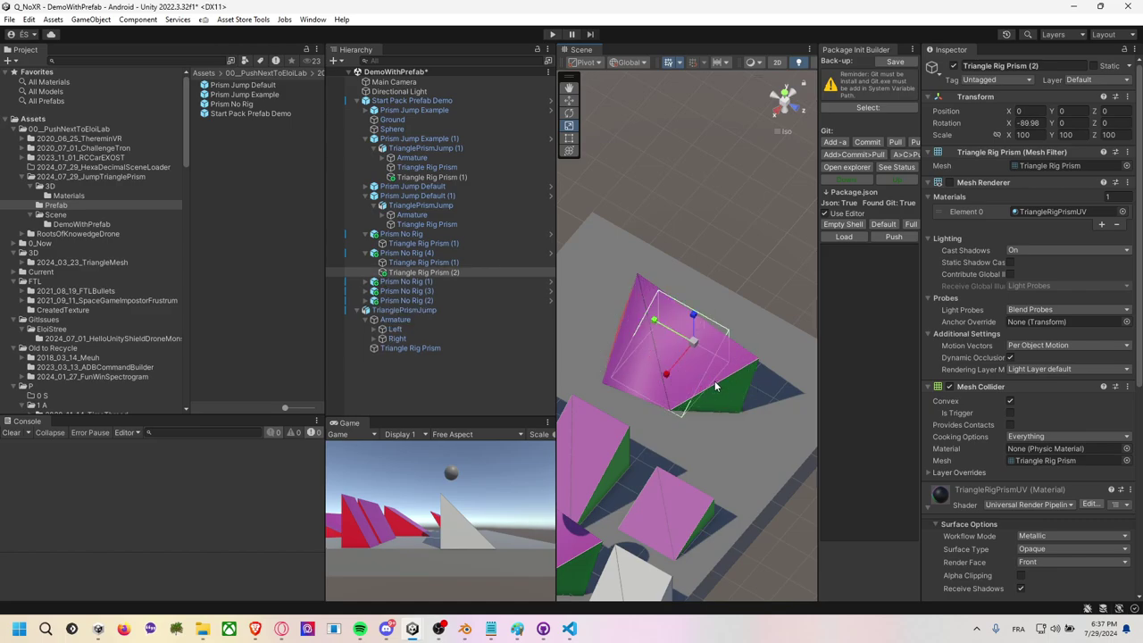
key("ctrl+z")
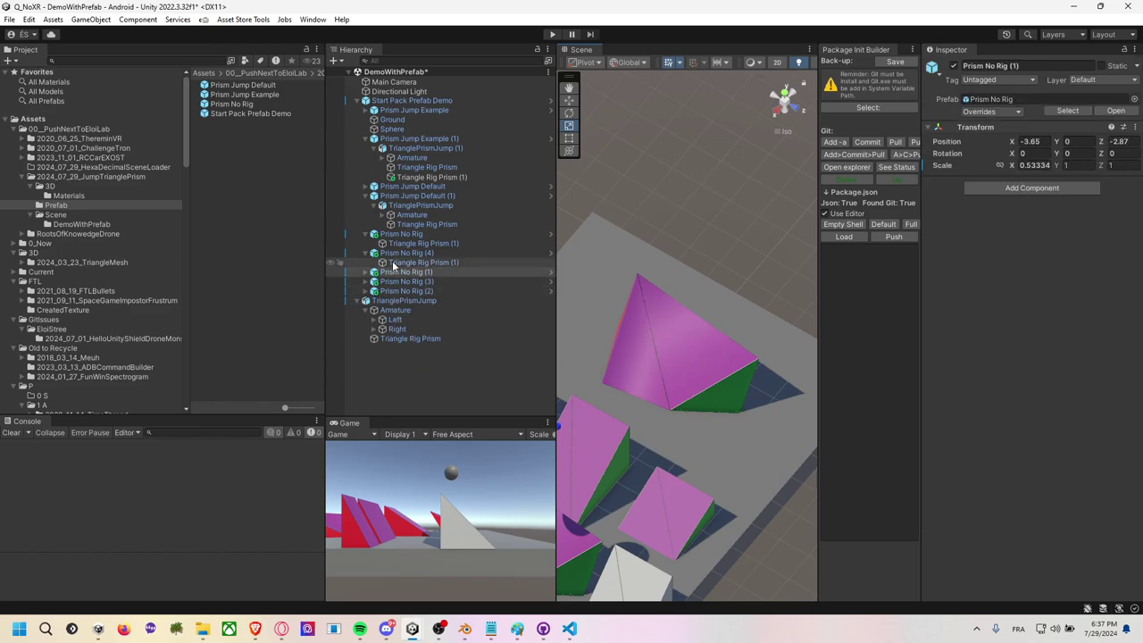
Stretch Triangle Rig Prism (1) and settle its Y scale at 128.085.
left_click(652, 322)
left_click_drag(656, 327, 736, 355)
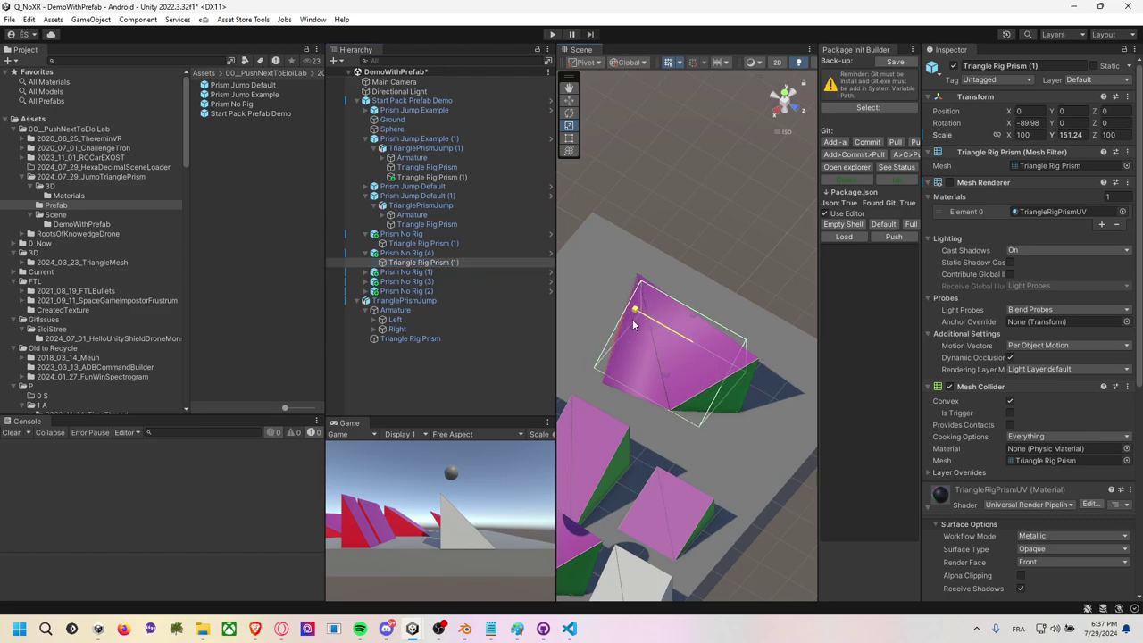
left_click_drag(664, 329, 652, 324)
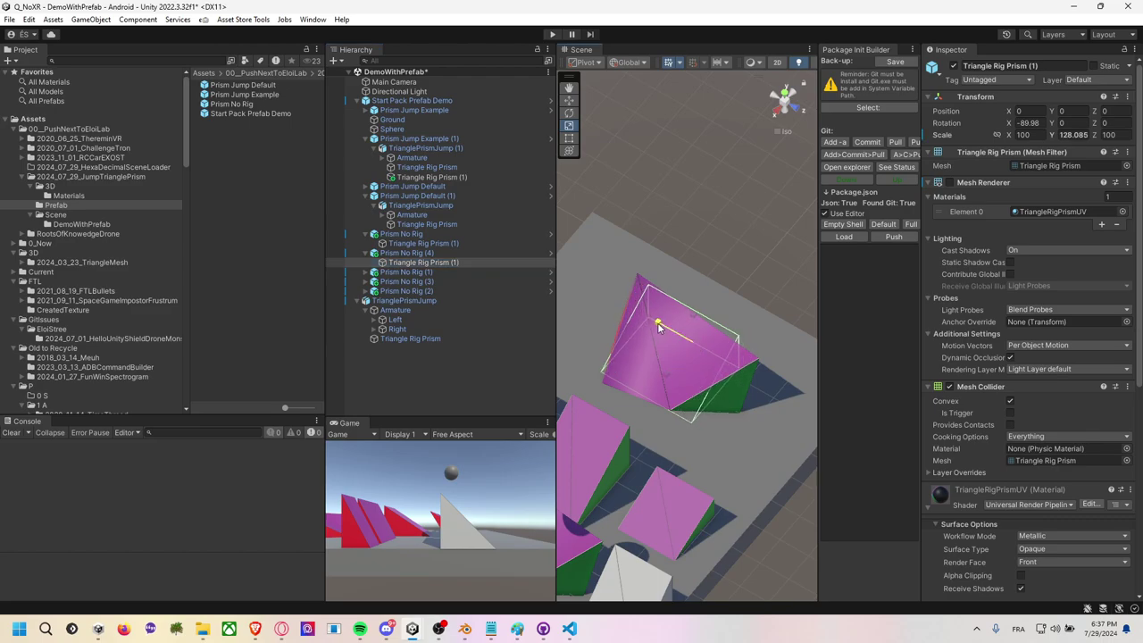
mouse_move(770, 314)
right_mouse_down()
mouse_move(784, 318)
mouse_move(774, 308)
right_mouse_up()
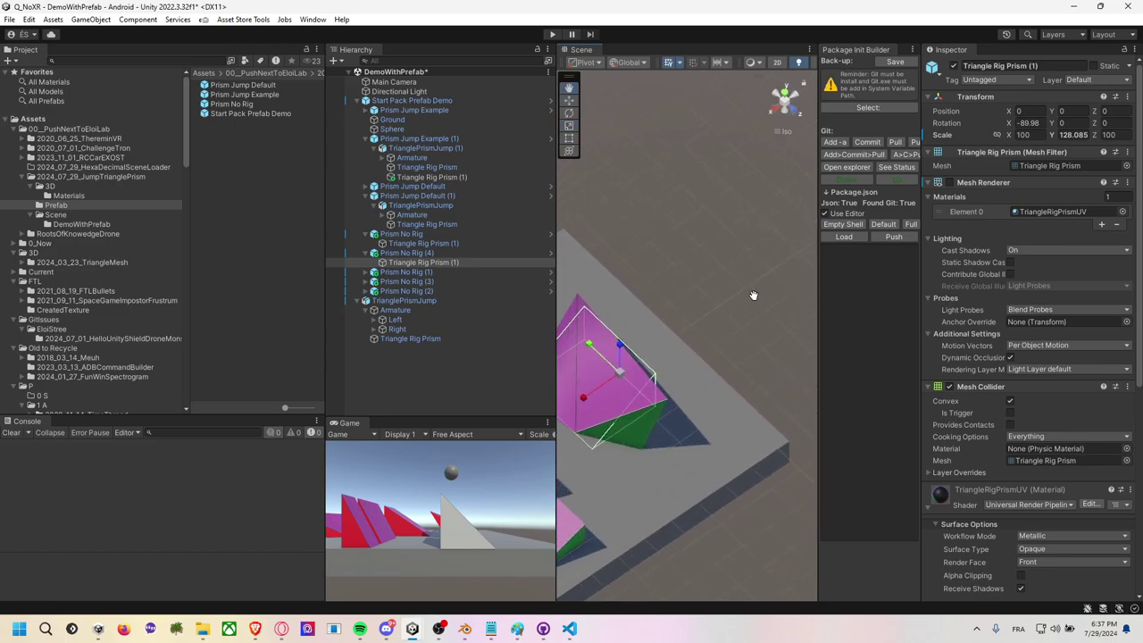
scroll(727, 307, "down", 3)
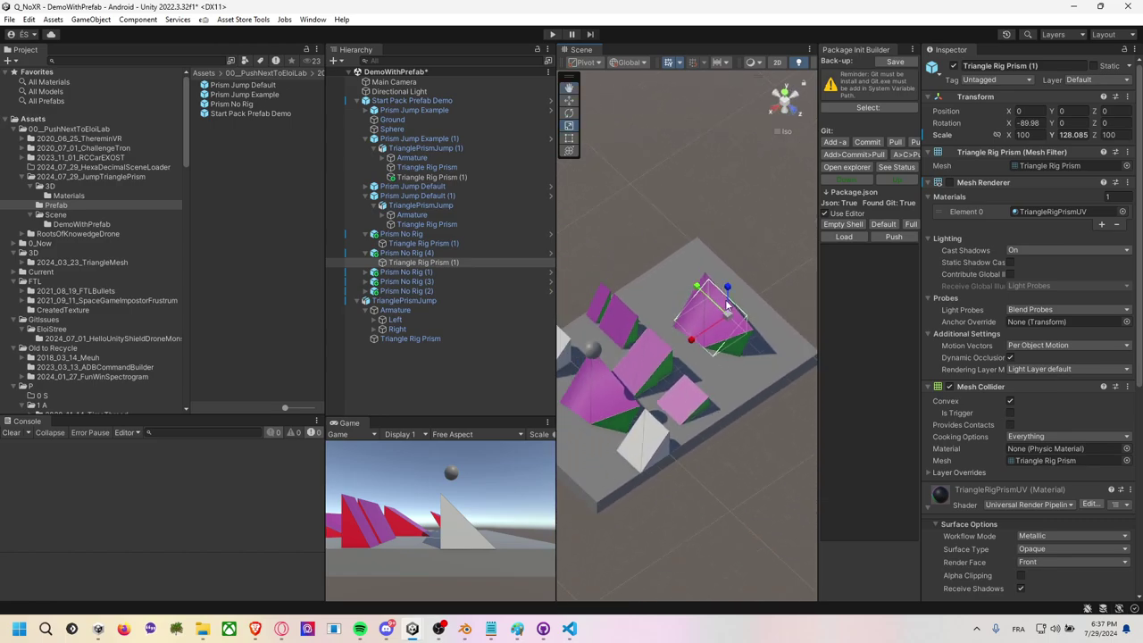
left_click(591, 348)
Move the Sphere along X to -6.72.
left_click(592, 348)
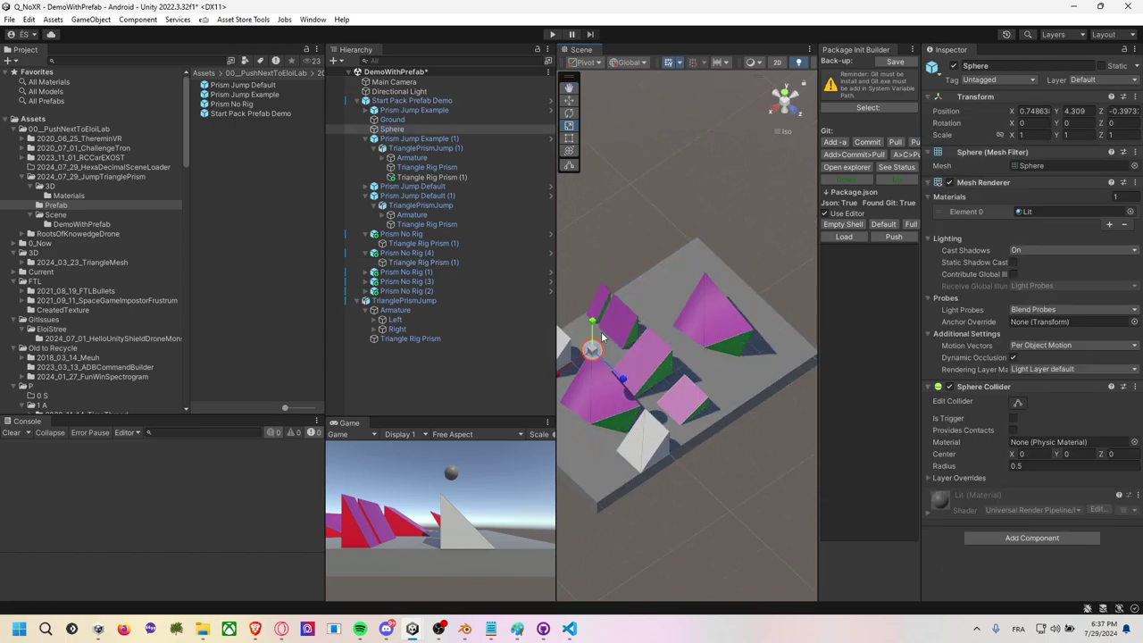
left_click(569, 102)
left_click_drag(569, 376, 694, 341)
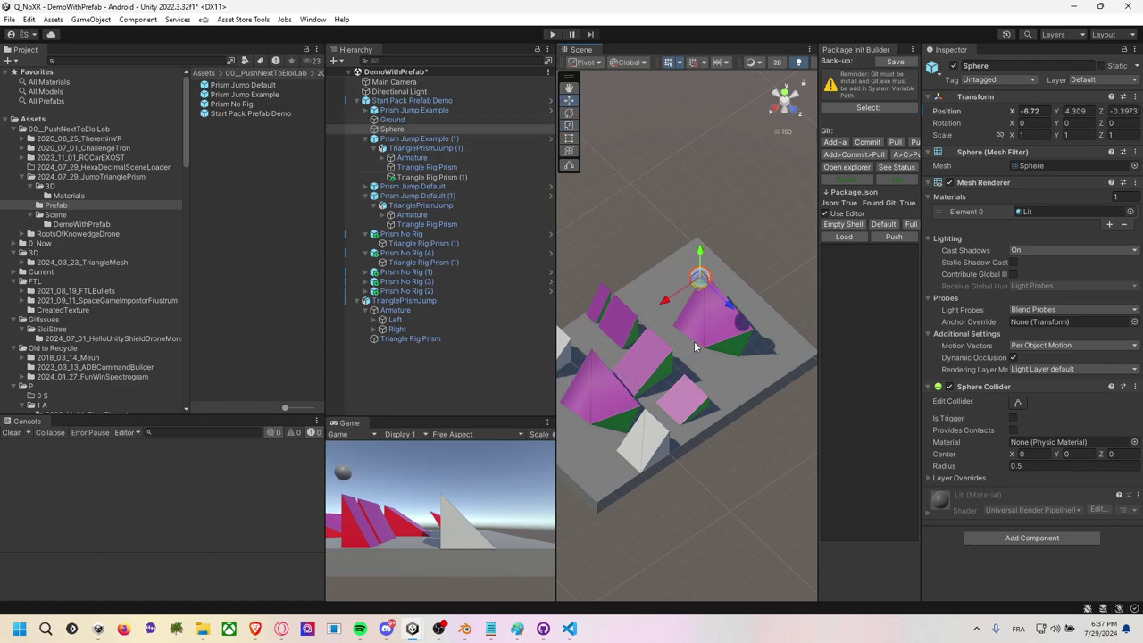
right_click_drag(693, 341, 613, 186)
Enter play mode and add a Rigidbody to the Sphere.
left_click(552, 34)
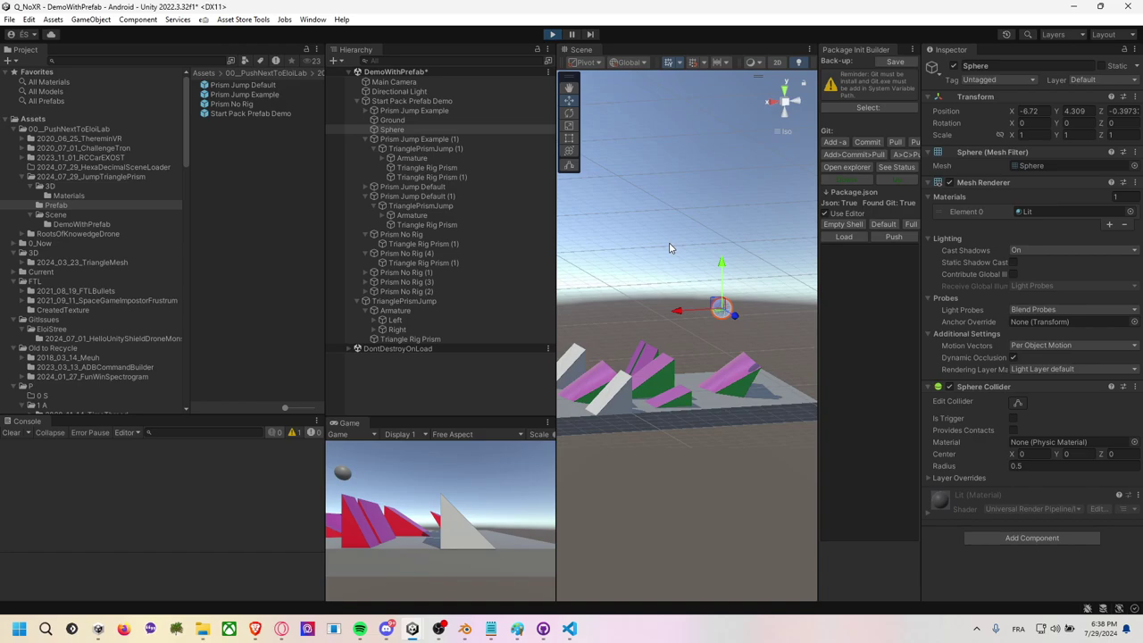
middle_click_drag(670, 247, 666, 263)
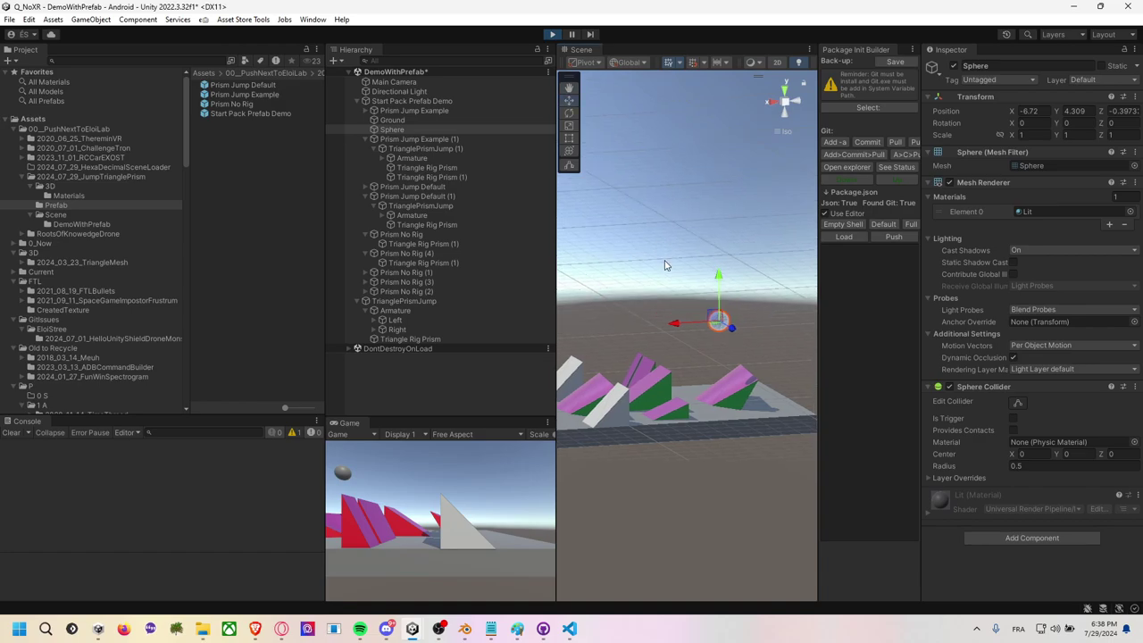
left_click(1002, 538)
type("ri")
key("Return")
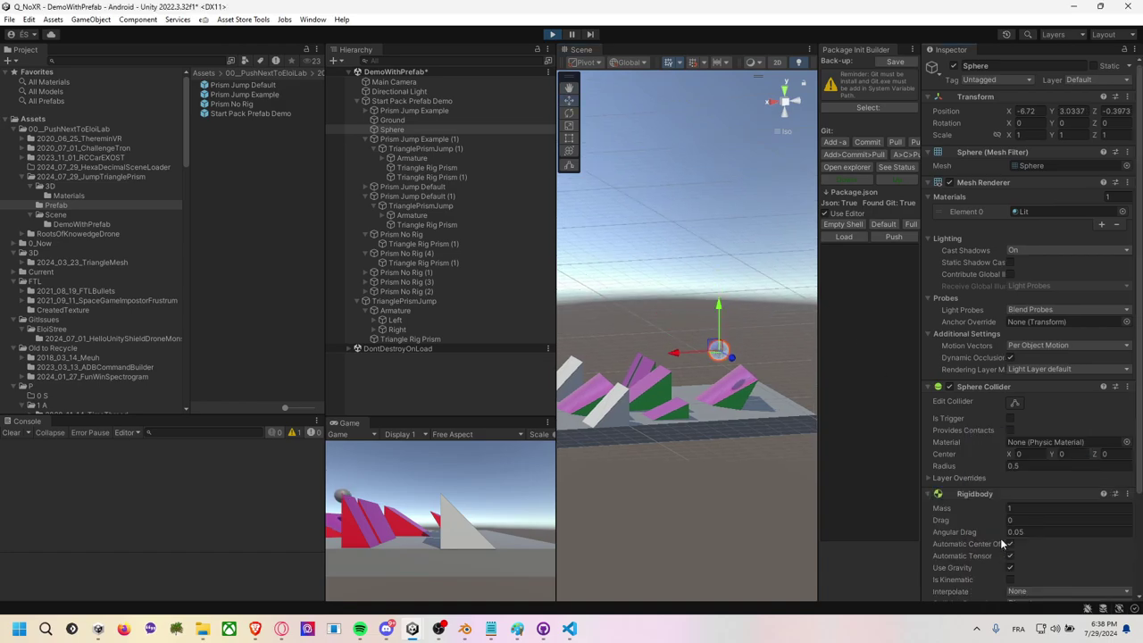
While playing, drag the Sphere over the prisms to around X -7.9.
left_click_drag(673, 309, 719, 337, "alt")
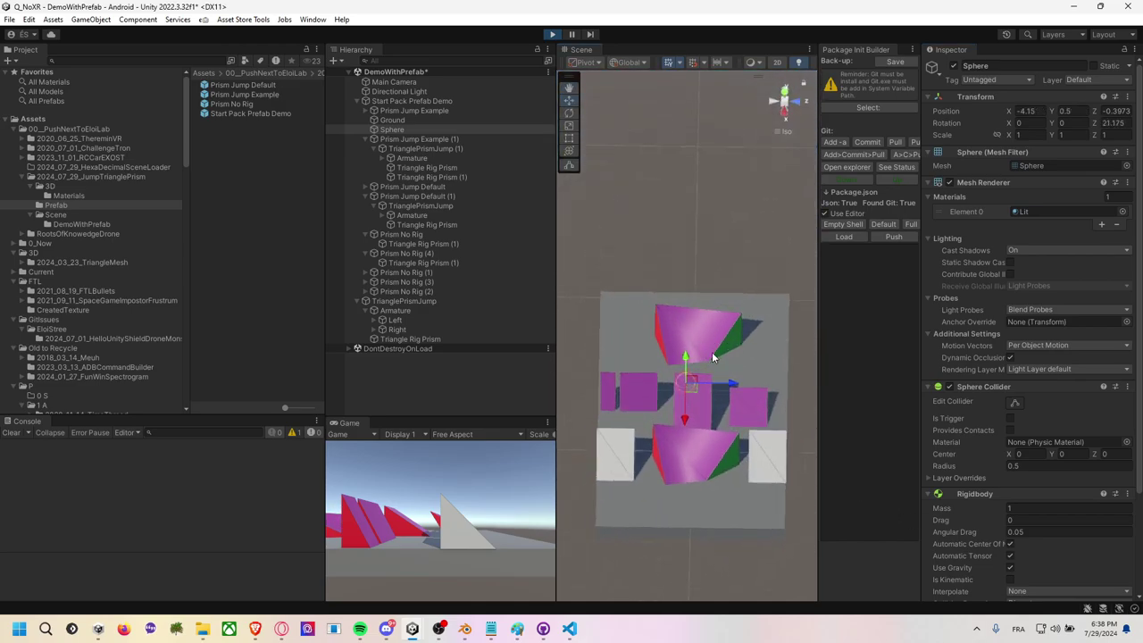
left_click_drag(737, 394, 780, 394)
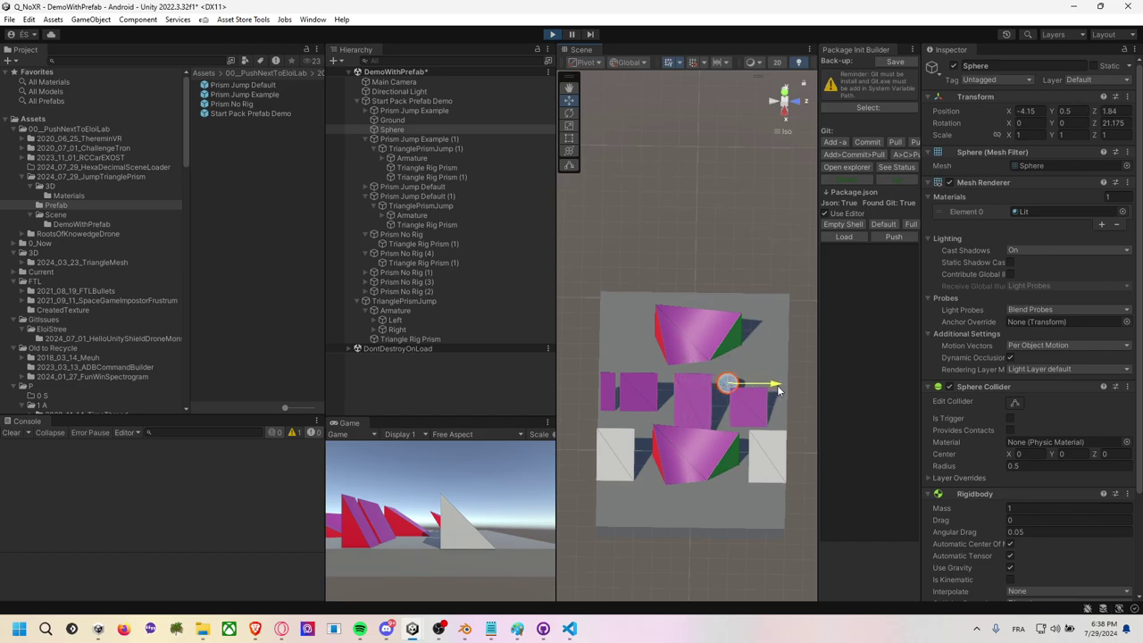
left_click_drag(722, 424, 705, 364)
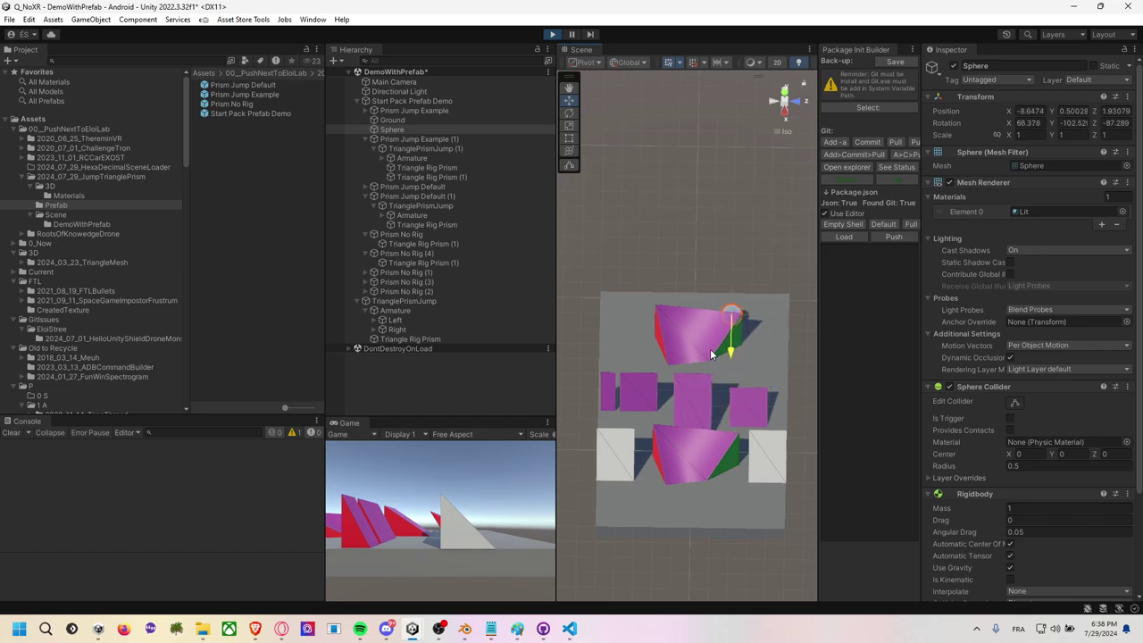
left_click_drag(705, 364, 745, 405)
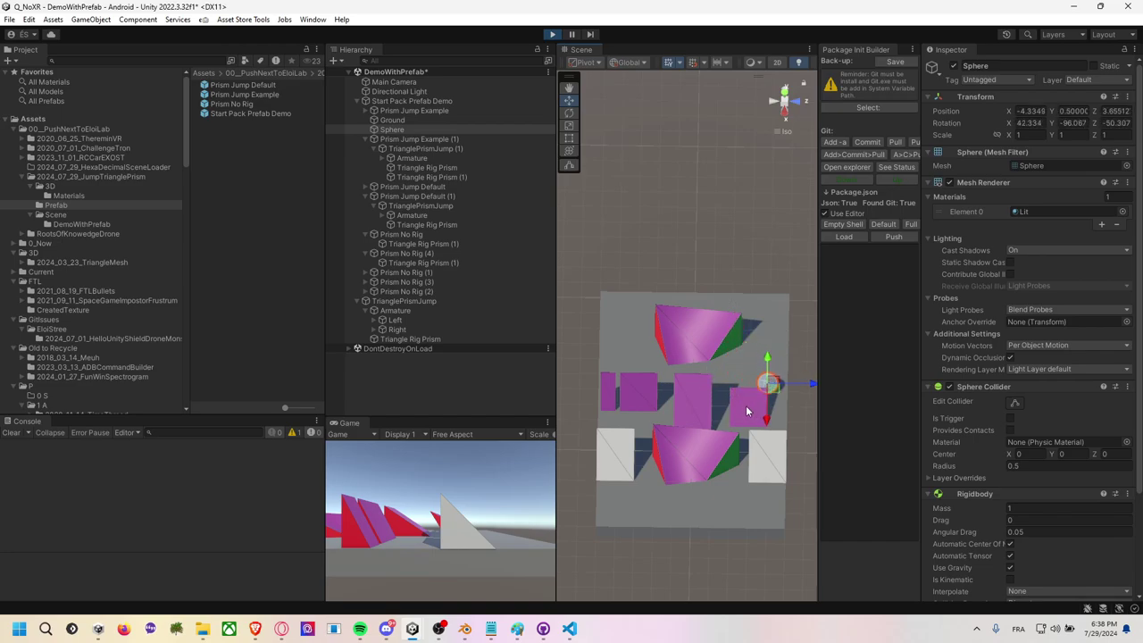
left_click(744, 347)
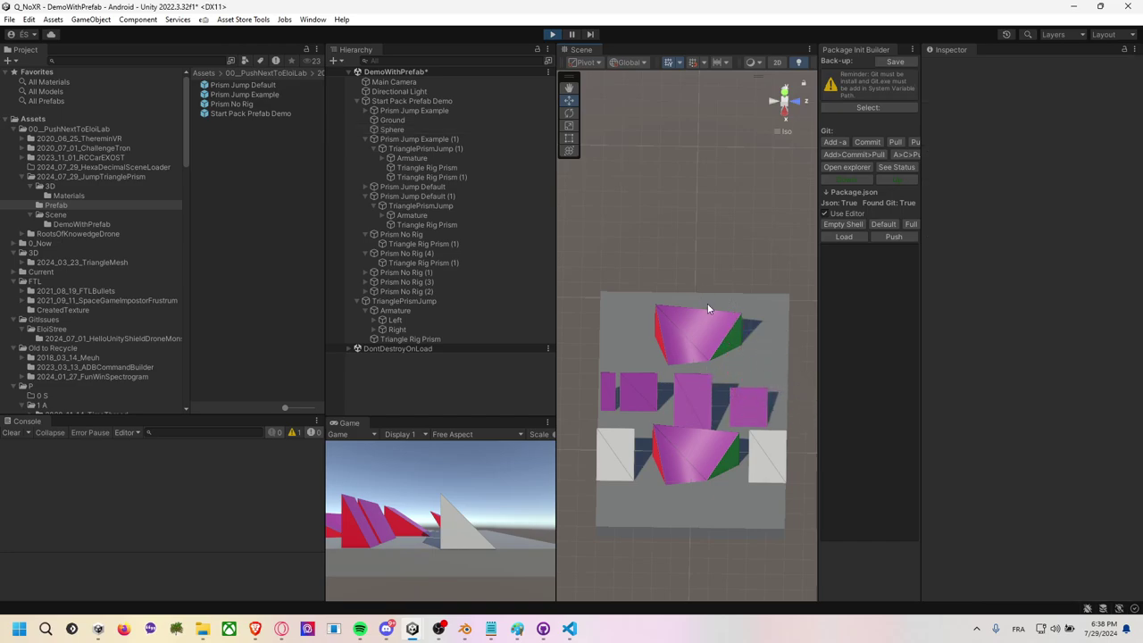
scroll(710, 313, "down", 2)
Stop play mode and add a Rigidbody component to the Sphere in edit mode.
key("ctrl+p")
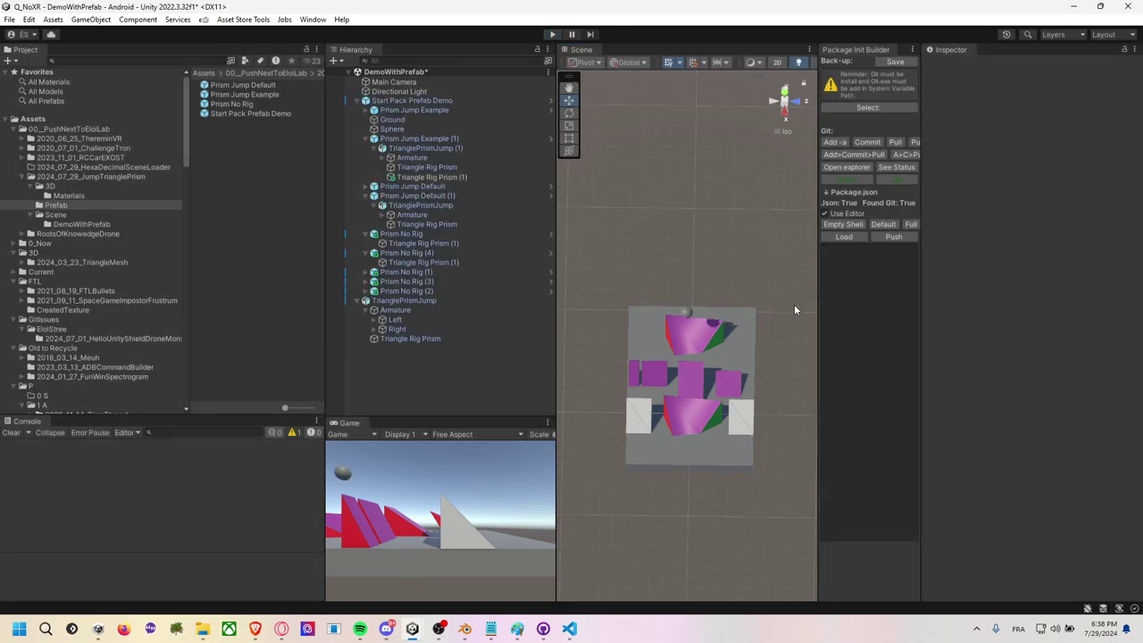
left_click(688, 314)
left_click_drag(688, 314, 769, 358, "alt")
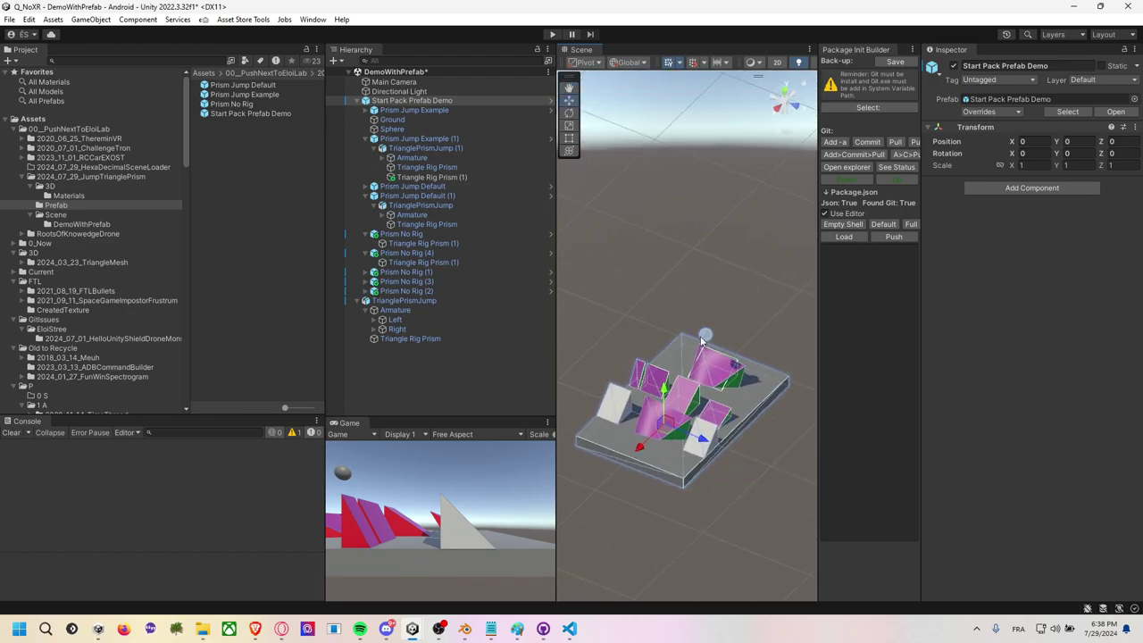
left_click(704, 338)
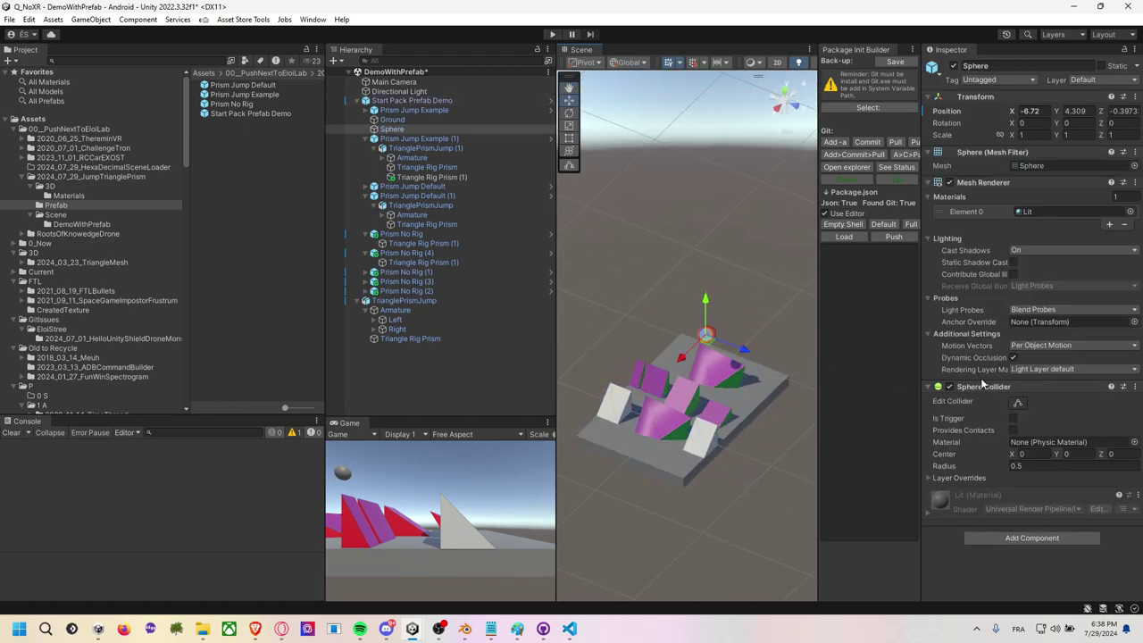
left_click(1000, 539)
type("ri")
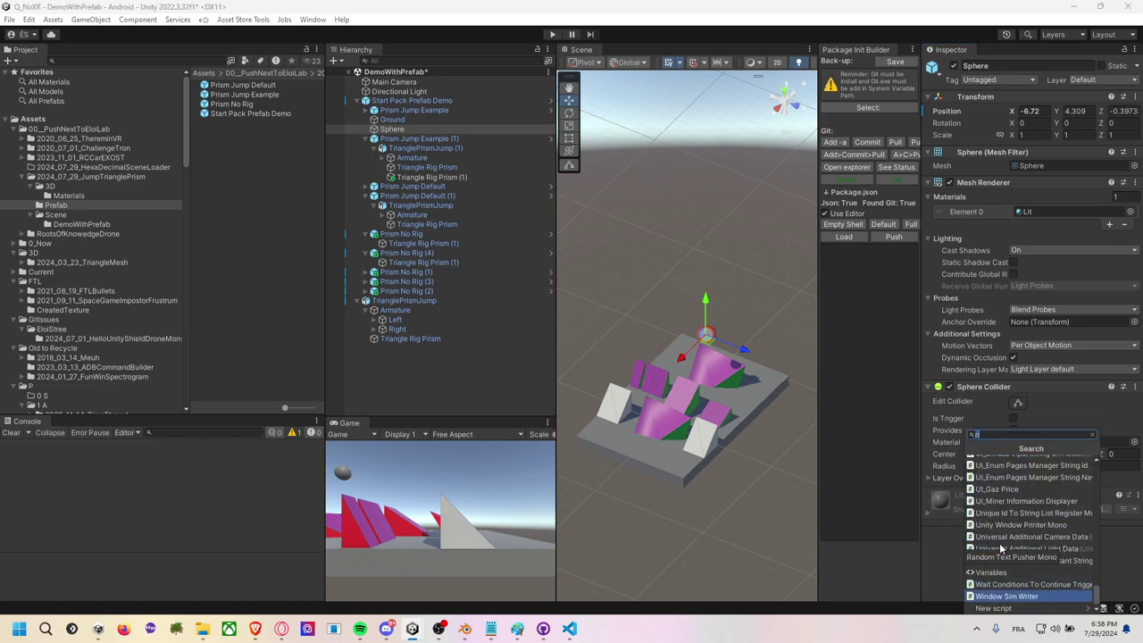
key("Return")
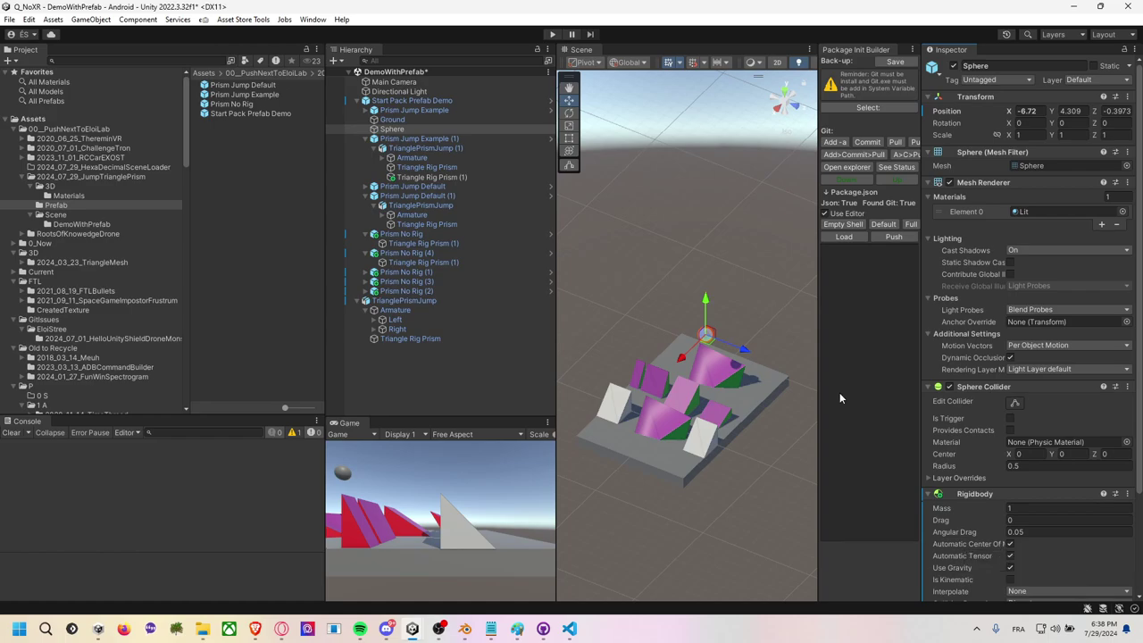
left_click(741, 284)
left_click_drag(741, 333, 659, 290, "alt")
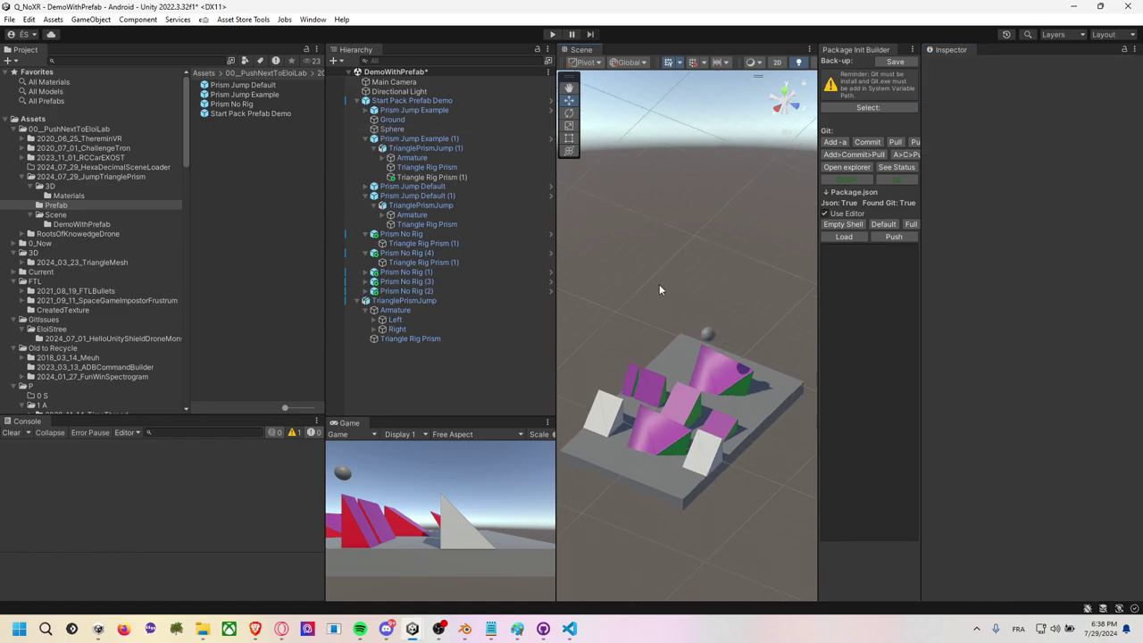
Review the board from a top-down angle, selecting the middle Prism No Rig.
left_click(747, 367)
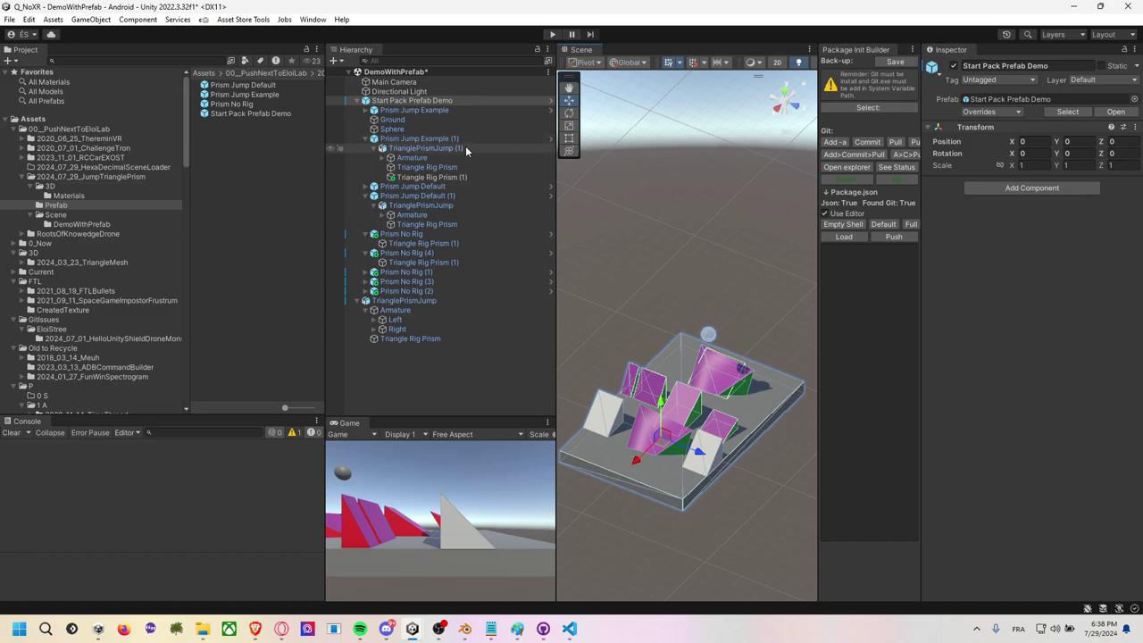
left_click_drag(750, 295, 716, 337, "alt")
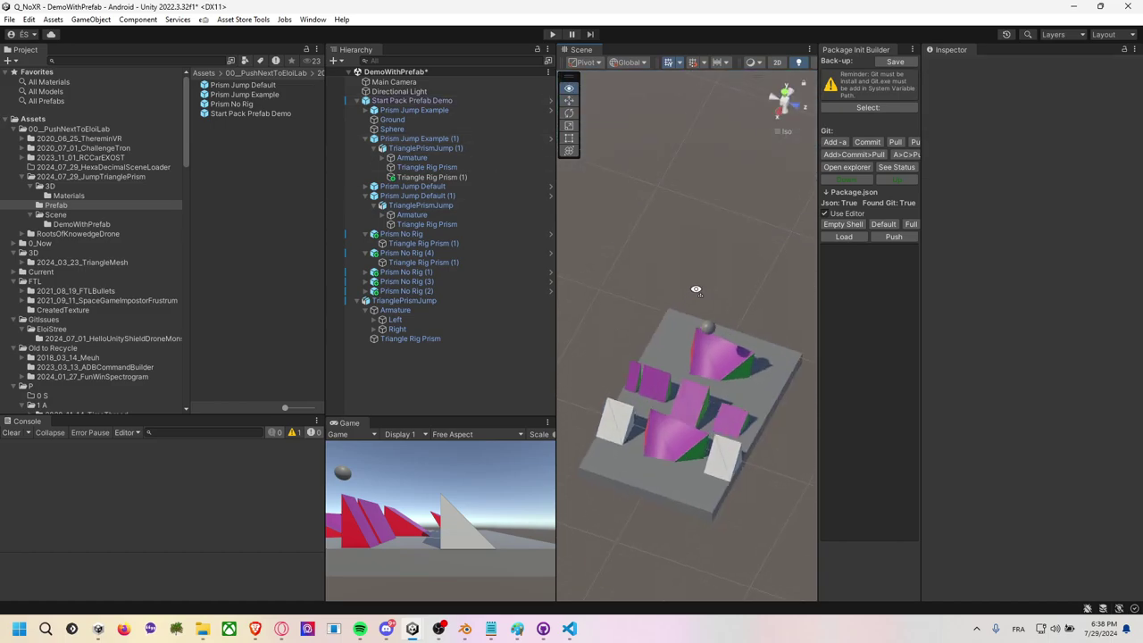
left_click(748, 290)
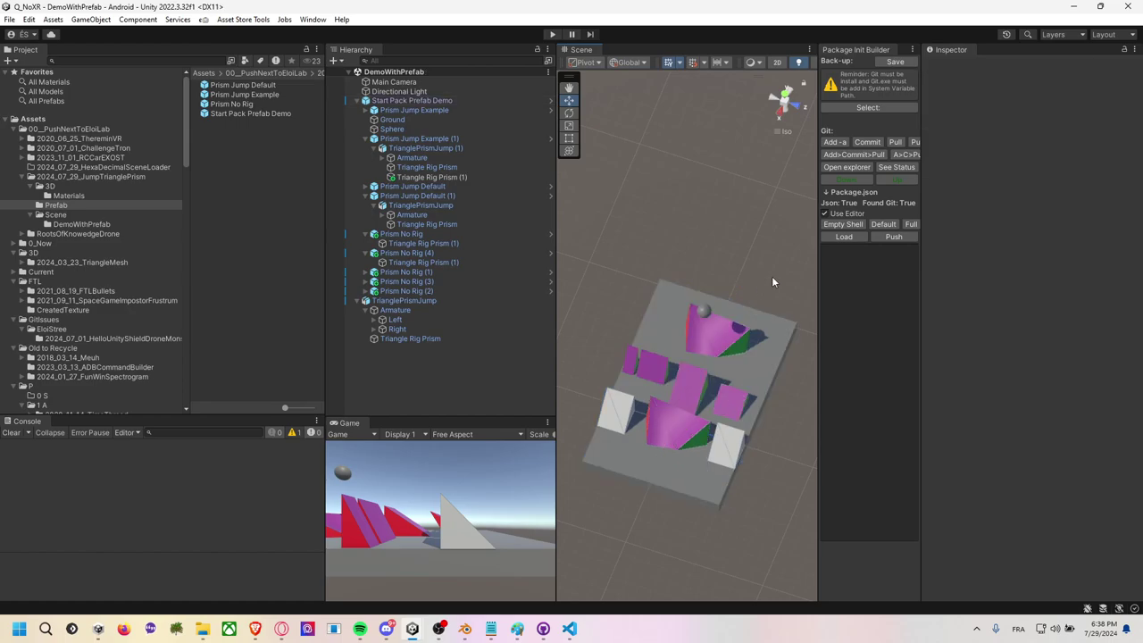
left_click(693, 380)
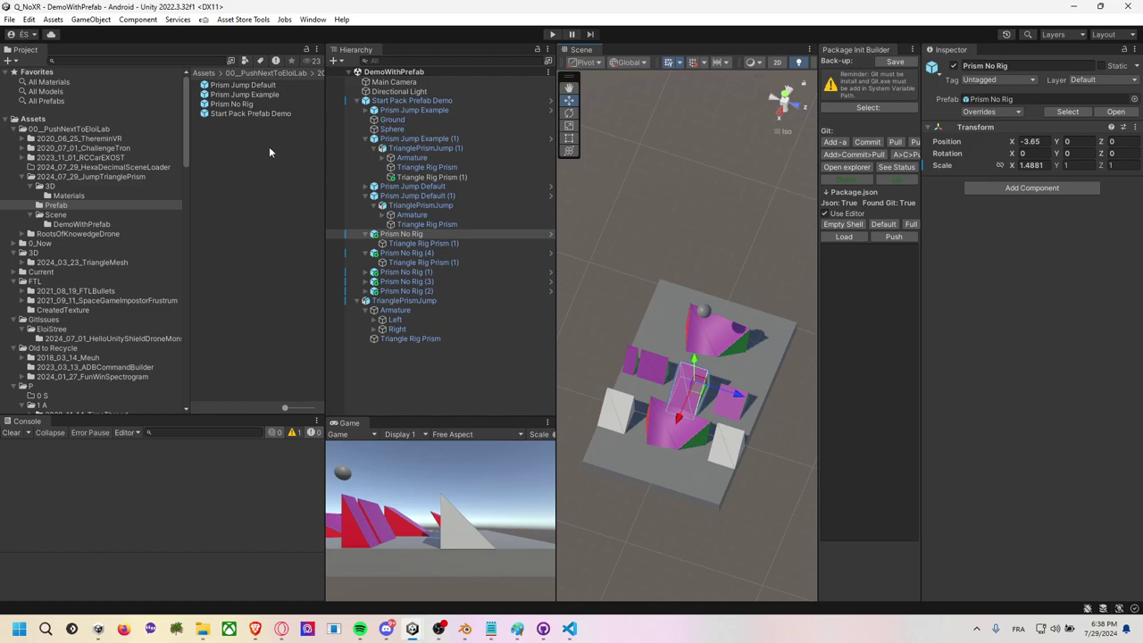
Apply all overrides to the Start Pack Prefab Demo root, collapse it and save the scene.
left_click(411, 100)
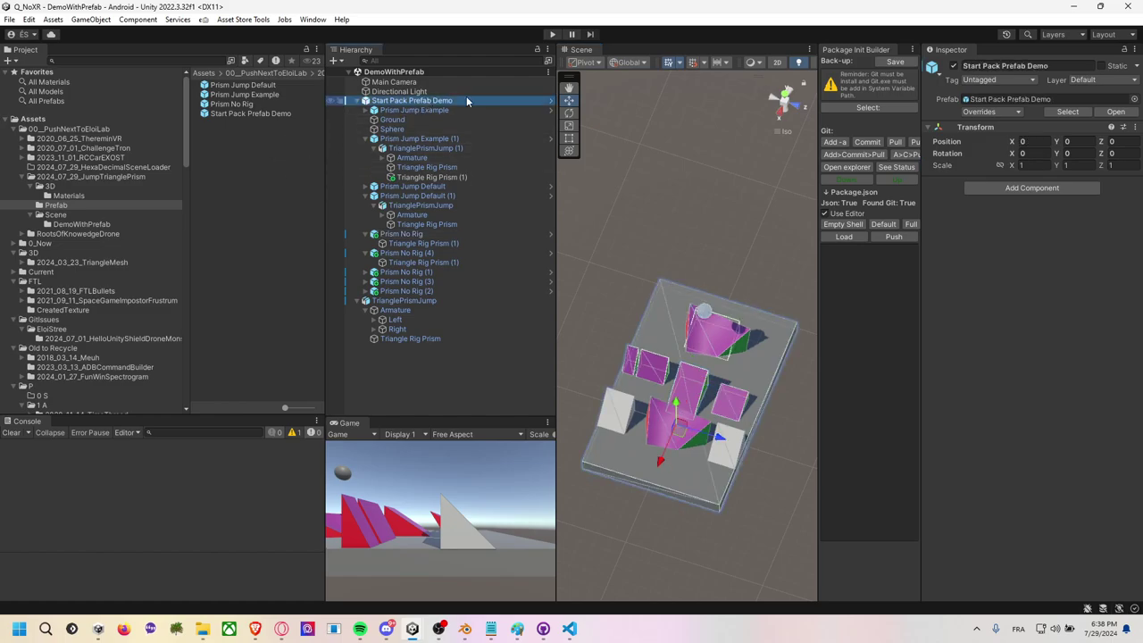
left_click(991, 111)
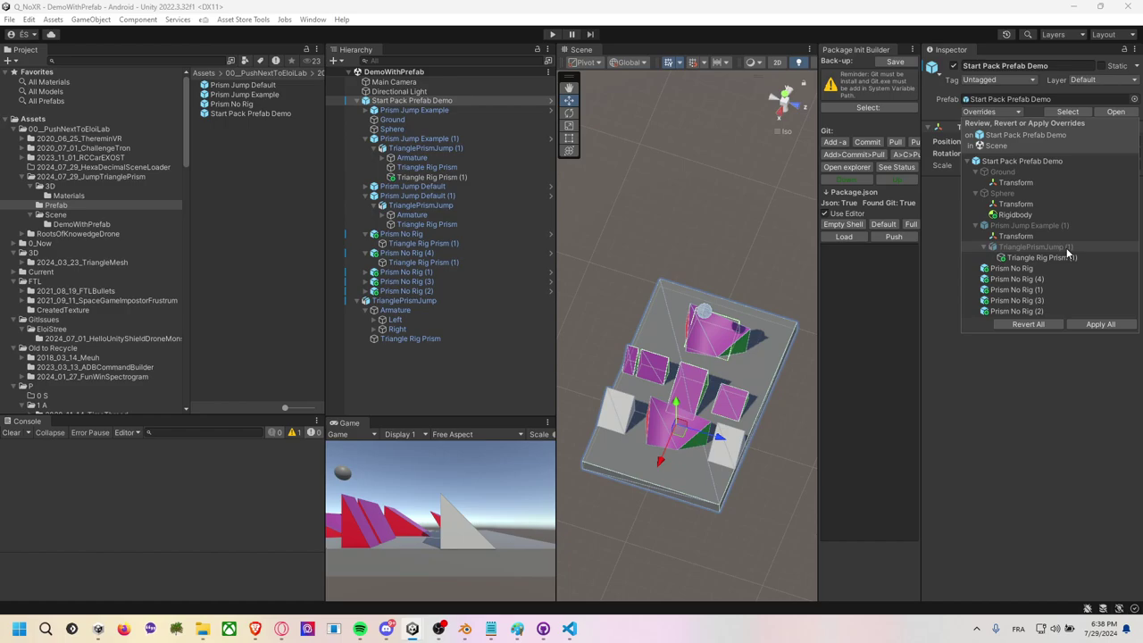
left_click(1105, 325)
left_click(720, 250)
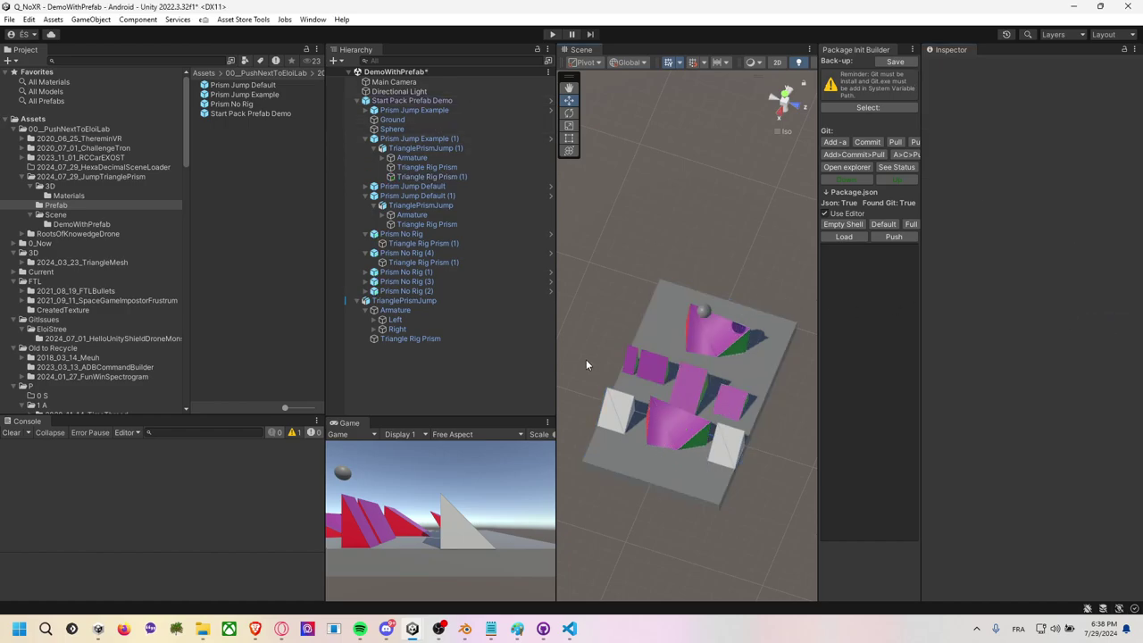
left_click(356, 100)
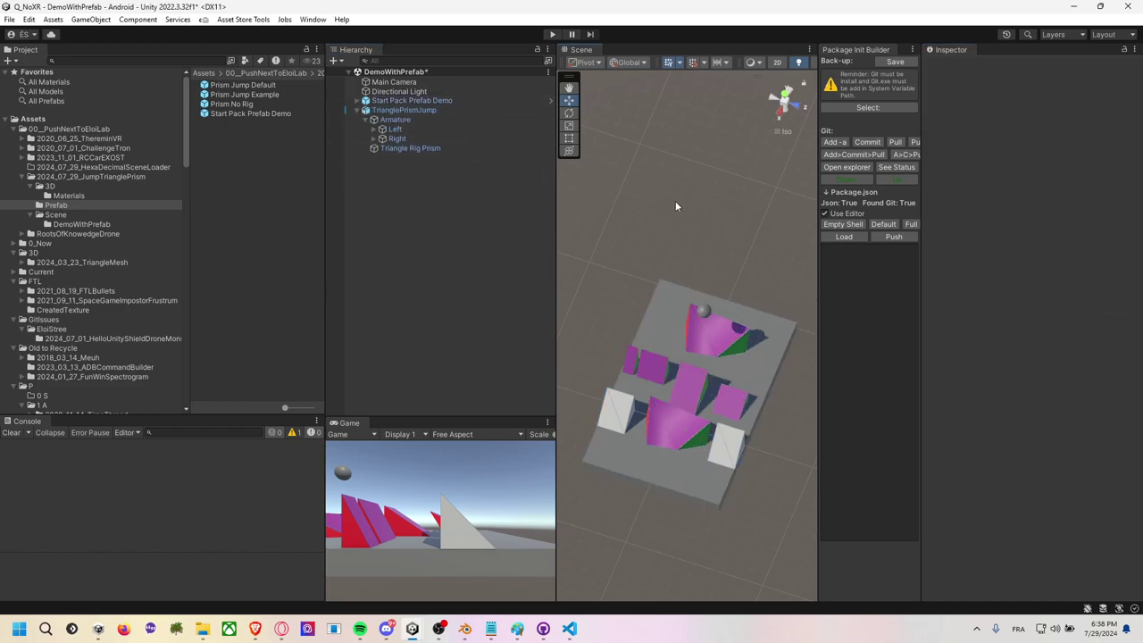
key("ctrl+s")
Open the 2024_07_29_JumpTrianglePrism folder in File Explorer and launch Command Prompt there.
right_click(140, 177)
left_click(219, 200)
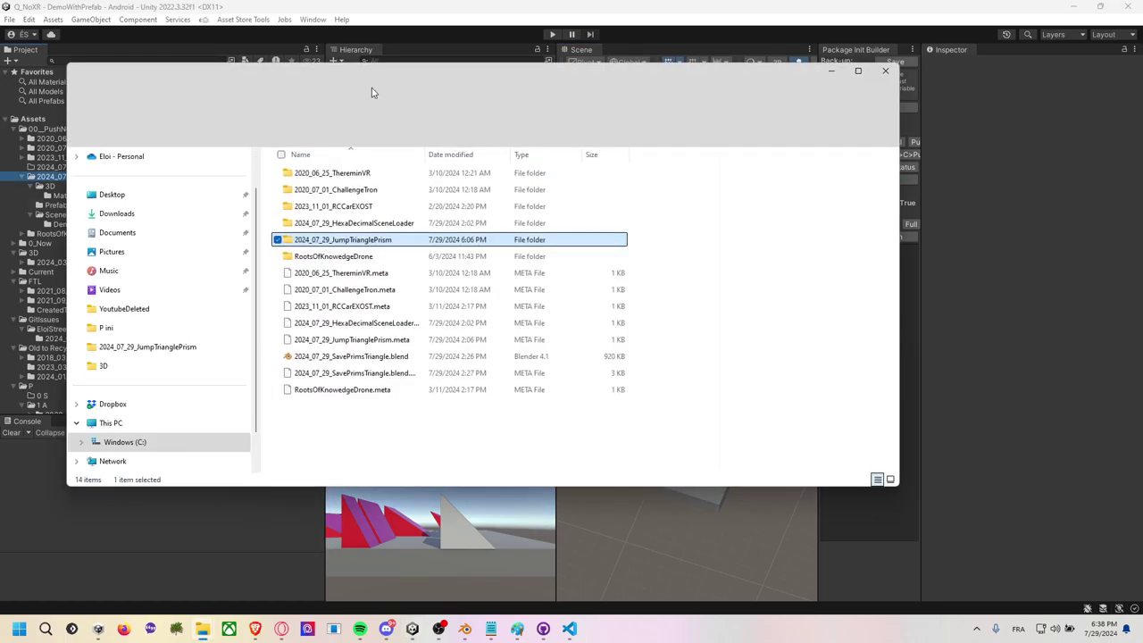
double_click(357, 239)
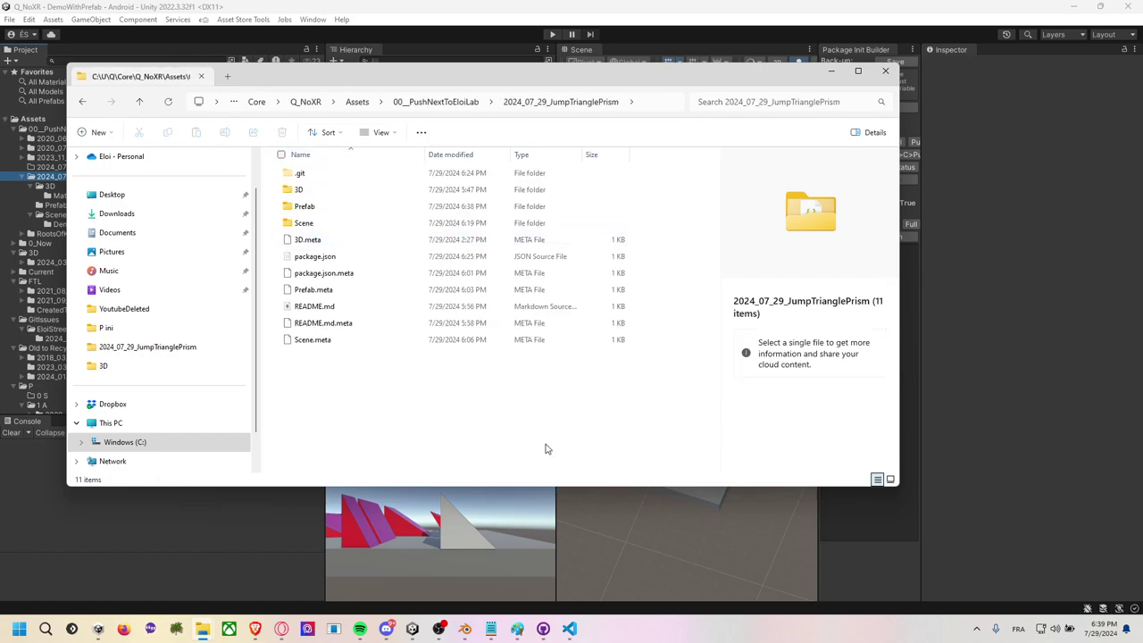
left_click(661, 101)
left_click(652, 129)
Check git status, stage all changes and commit them as 'save with new demo fo classic prism'.
type("git status")
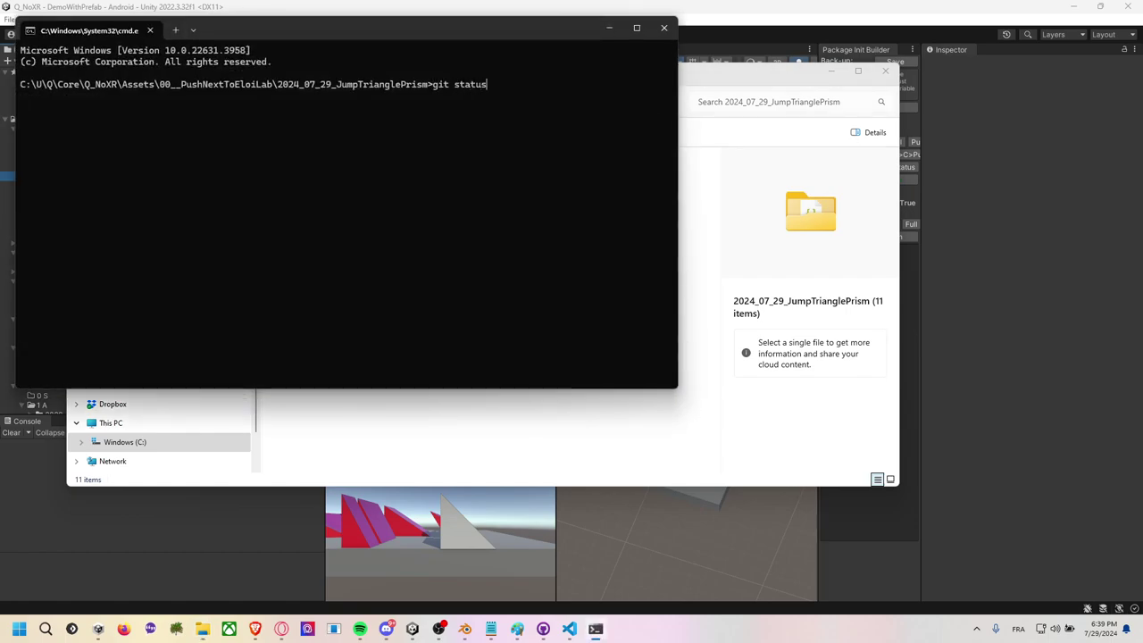
key("Return")
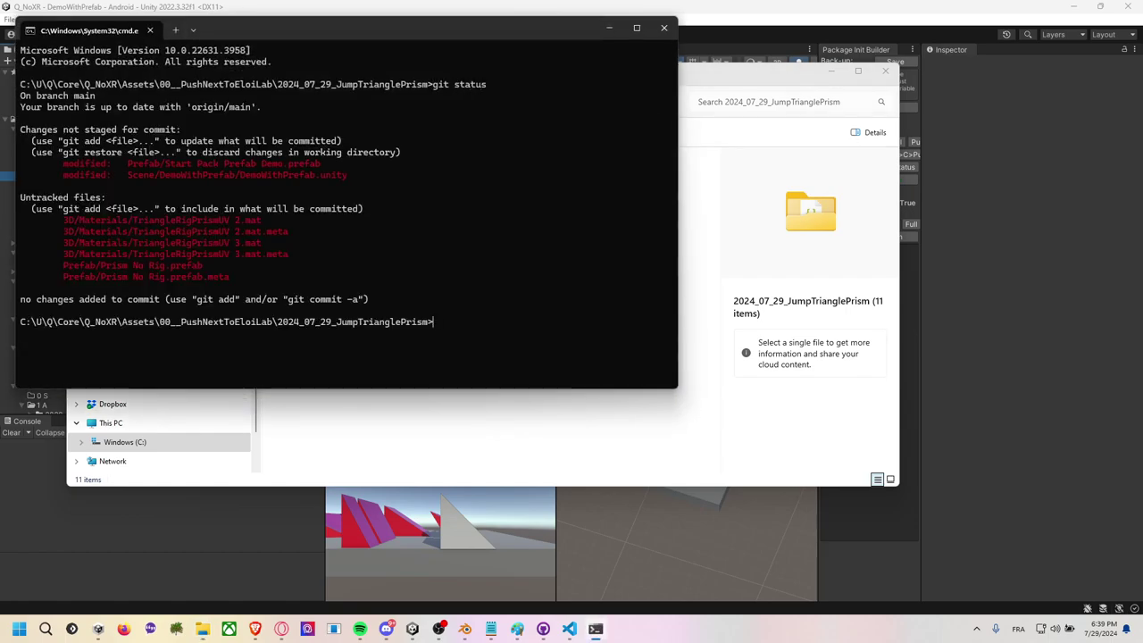
key("BackSpace")
key("BackSpace")
key("Return")
type("git commit -m \"save with new demo fo class")
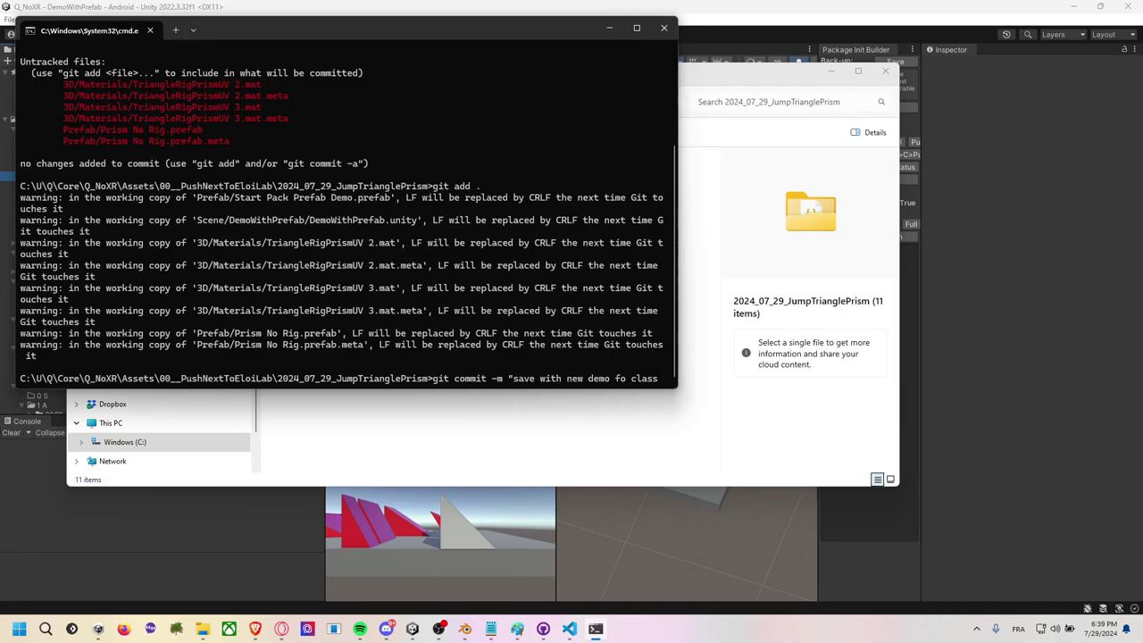
type("ic m")
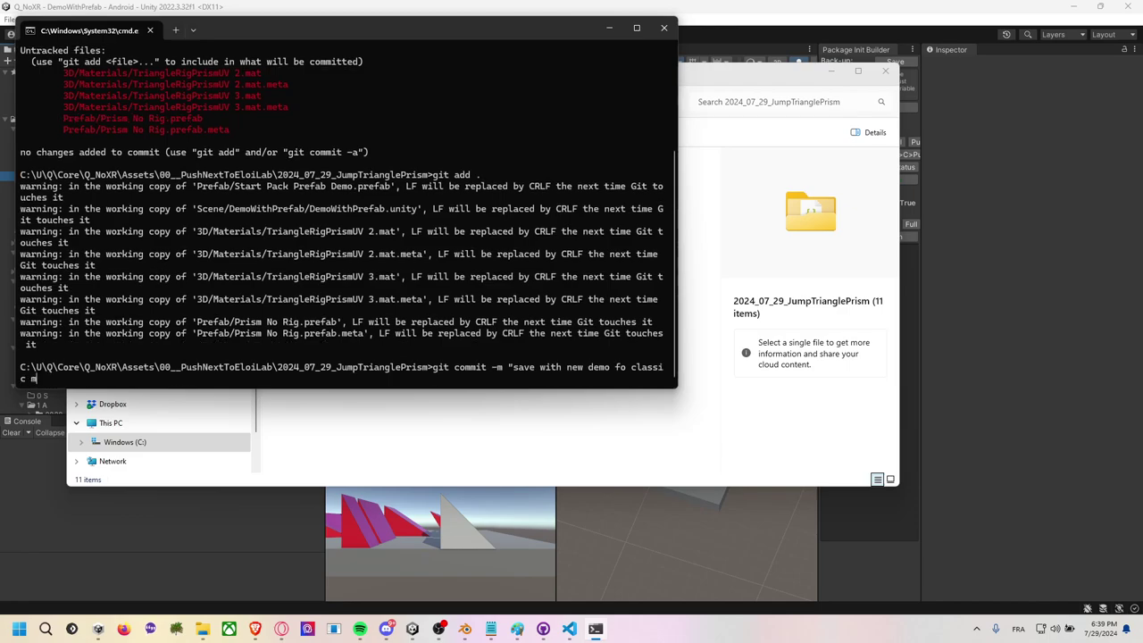
key("Return")
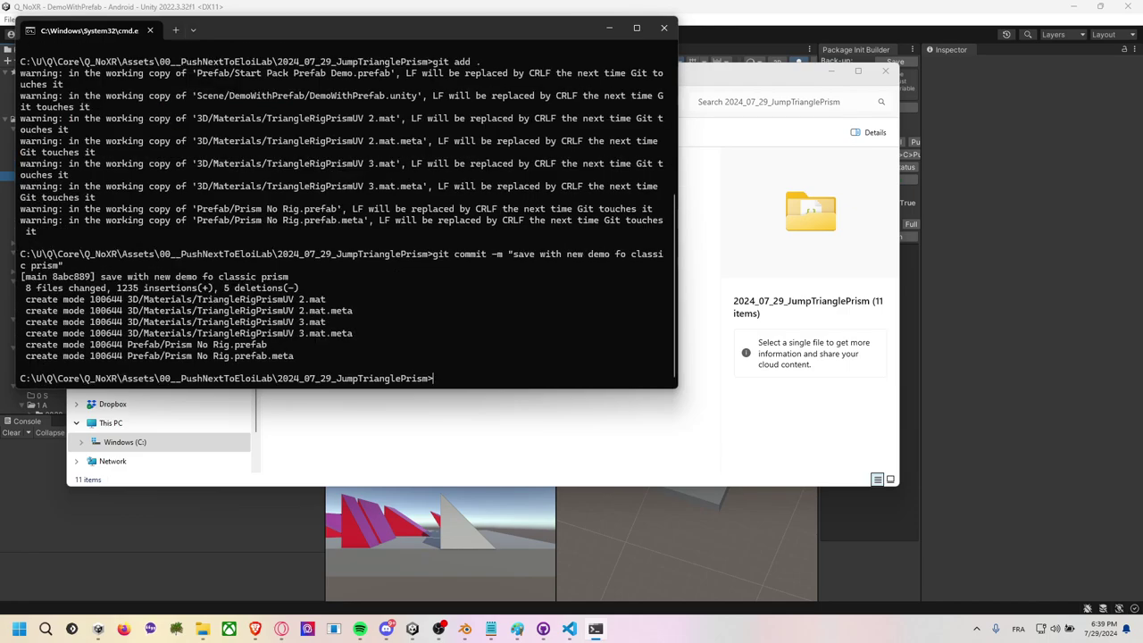
Pull remote changes and push the commit to GitHub's main branch.
type("gi tpull")
key("Return")
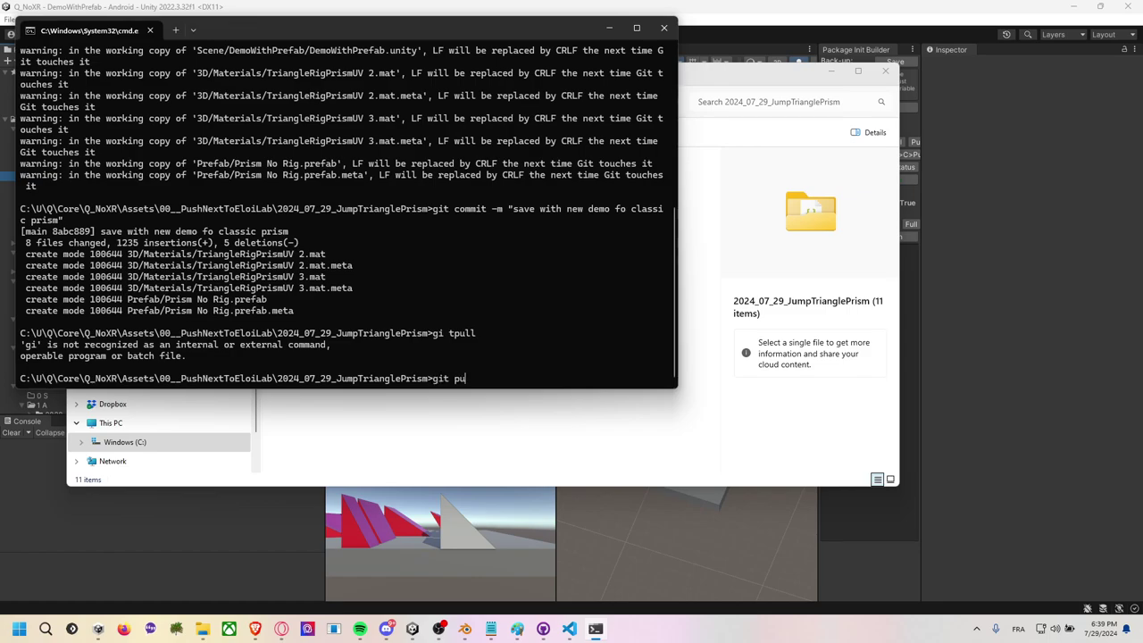
key("Return")
type("git pus")
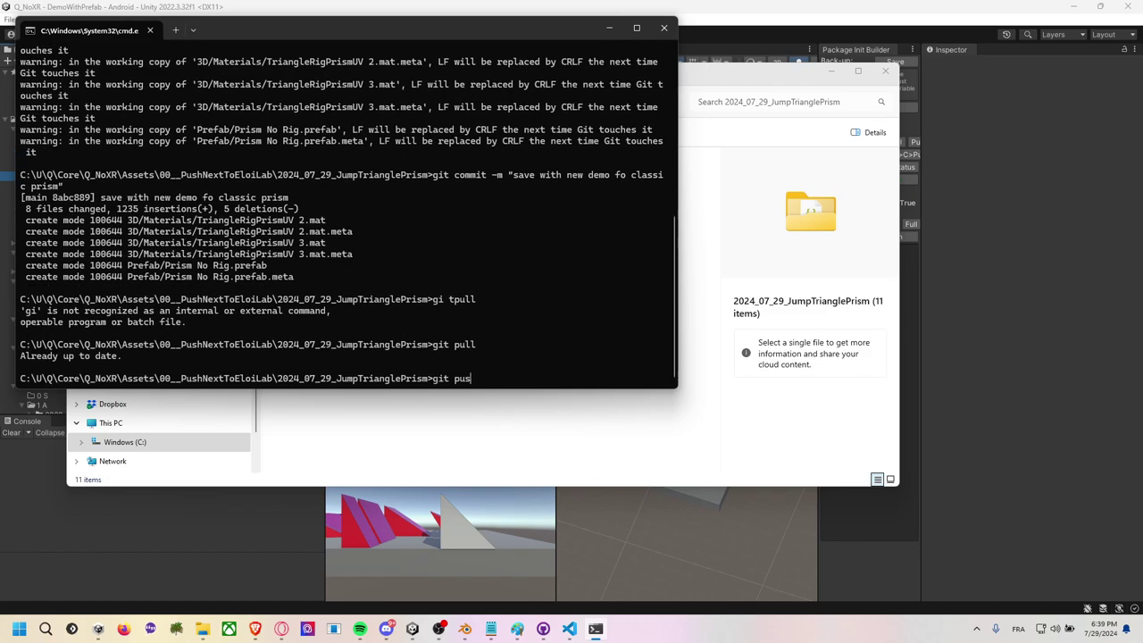
type("h")
key("Return")
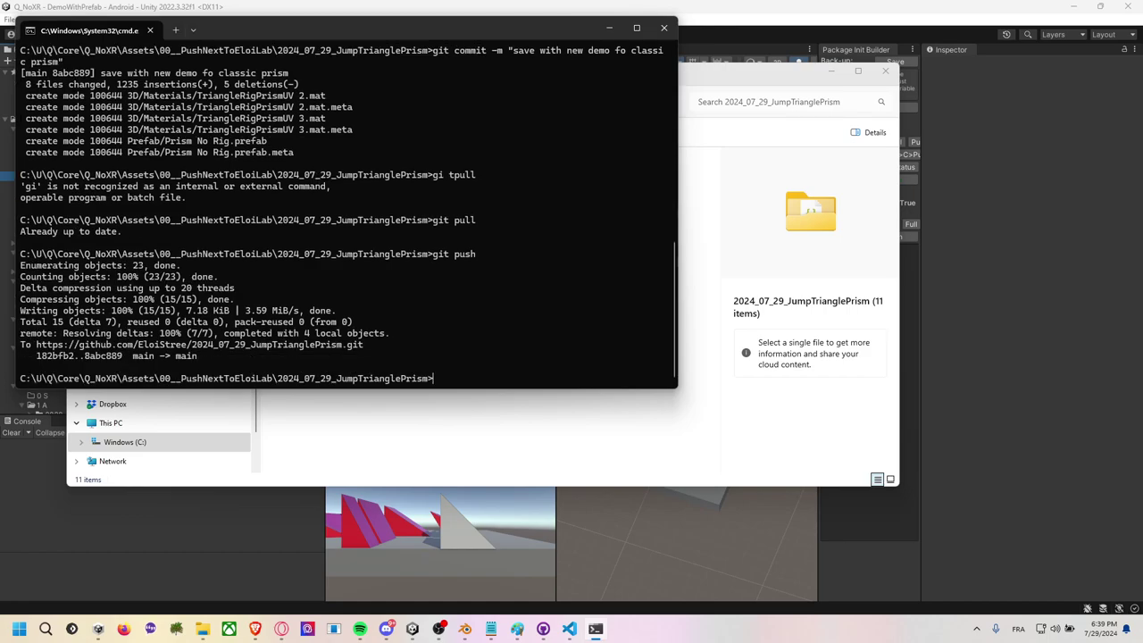
key("alt+Tab")
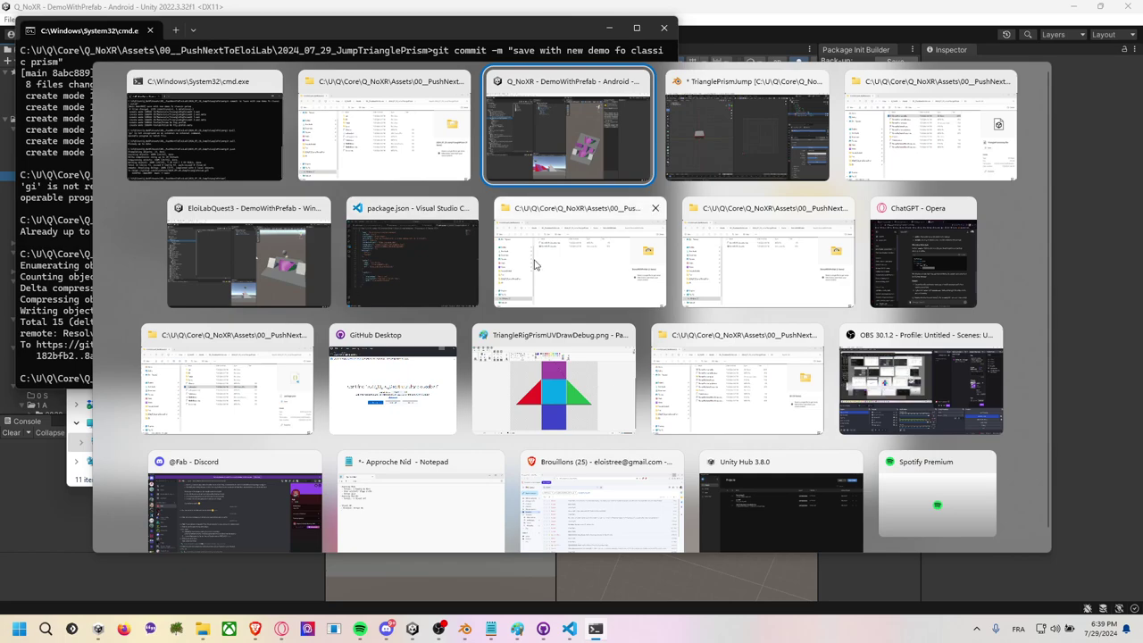
Switch to the Opera browser and open a new tab.
left_click(897, 254)
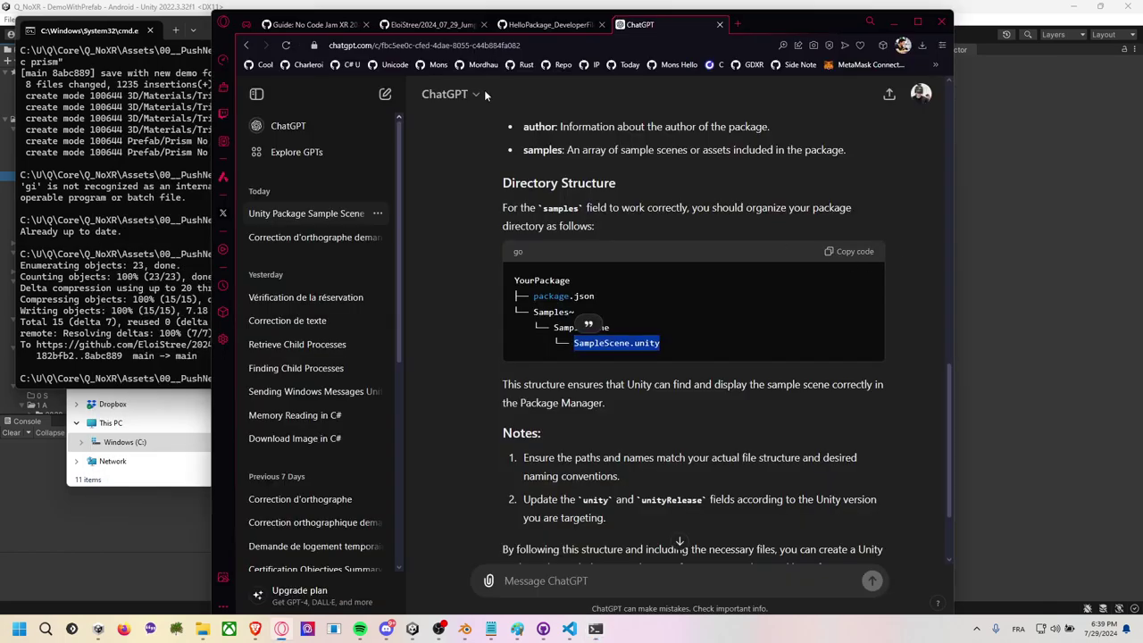
left_click(561, 26)
left_click(398, 24)
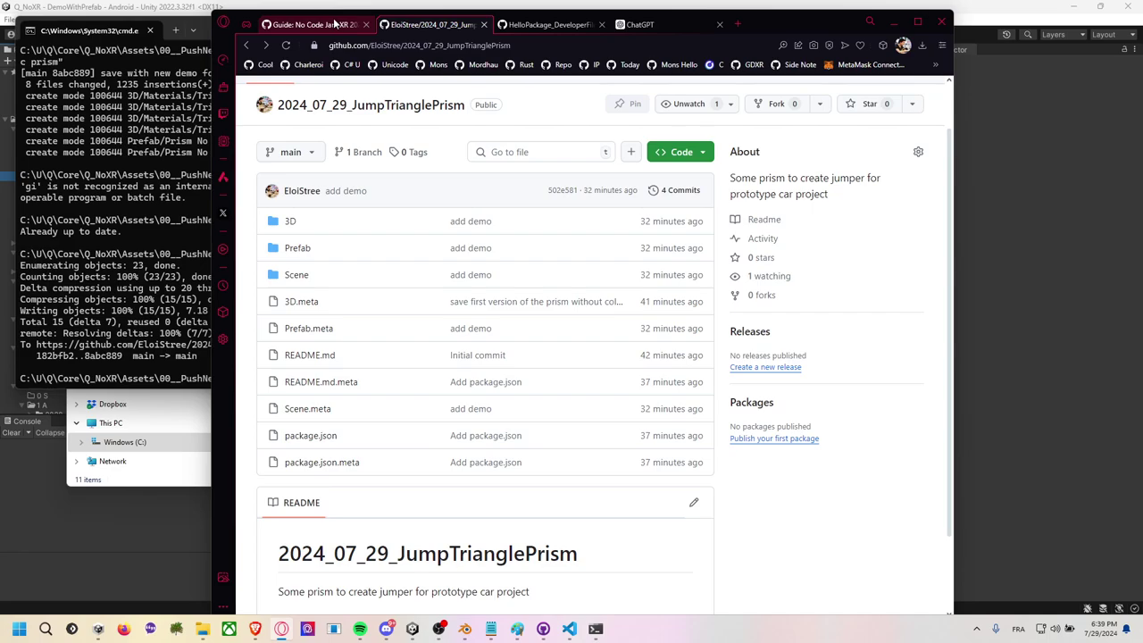
left_click(335, 24)
key("ctrl+t")
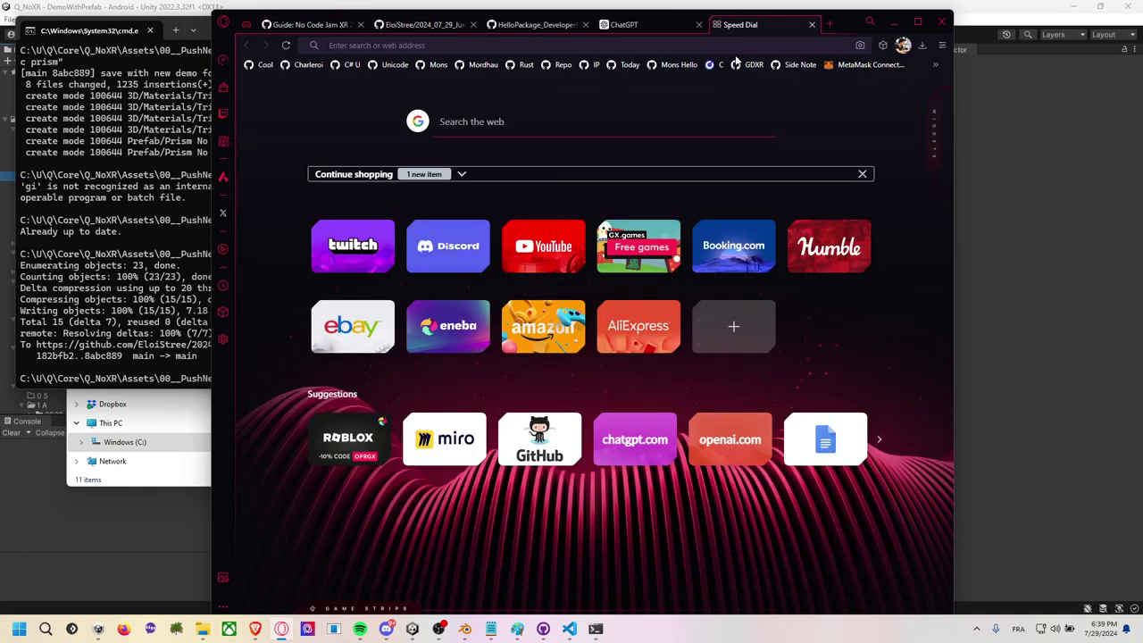
Open the 2024_07_29_JumpTrianglePrism repository and check its commits for the new push.
left_click(563, 65)
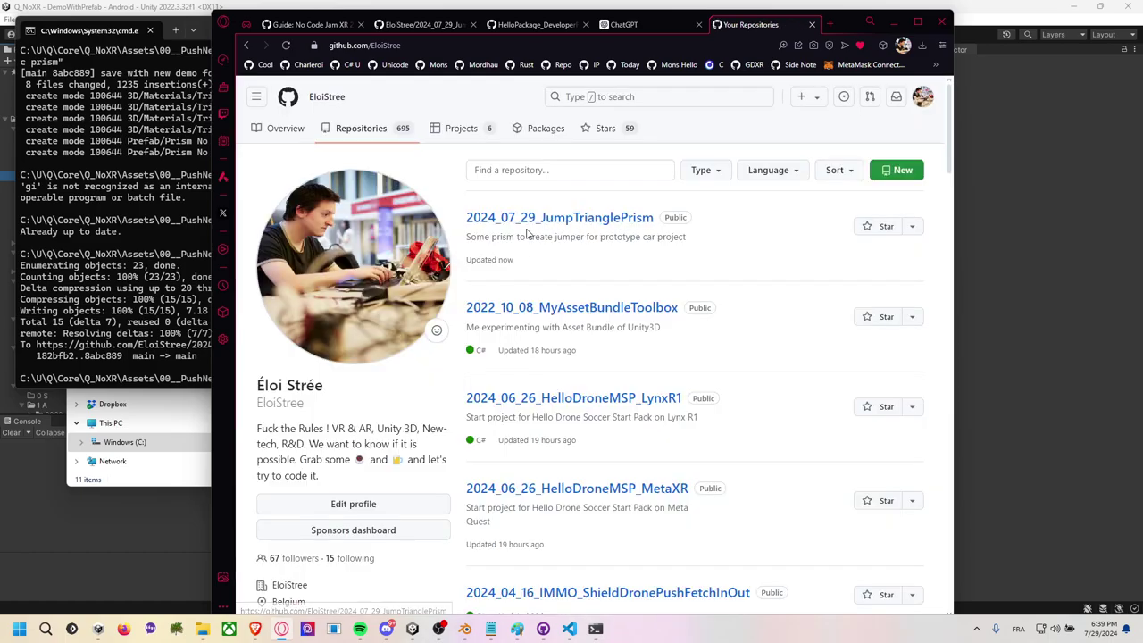
left_click(555, 219)
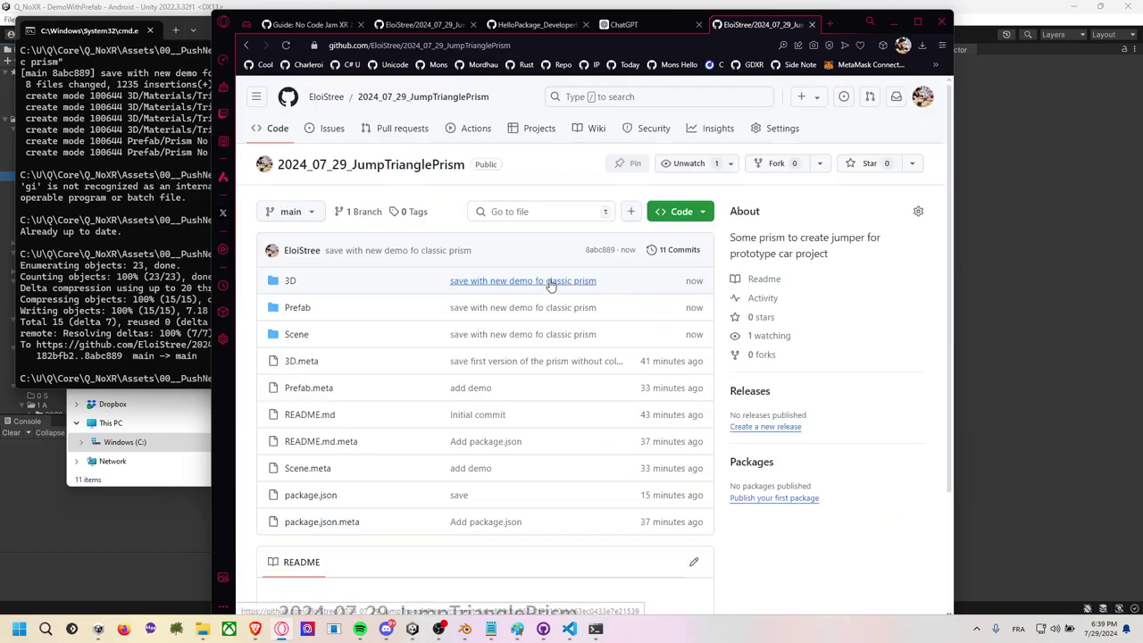
scroll(551, 286, "down", 1)
left_click(662, 195)
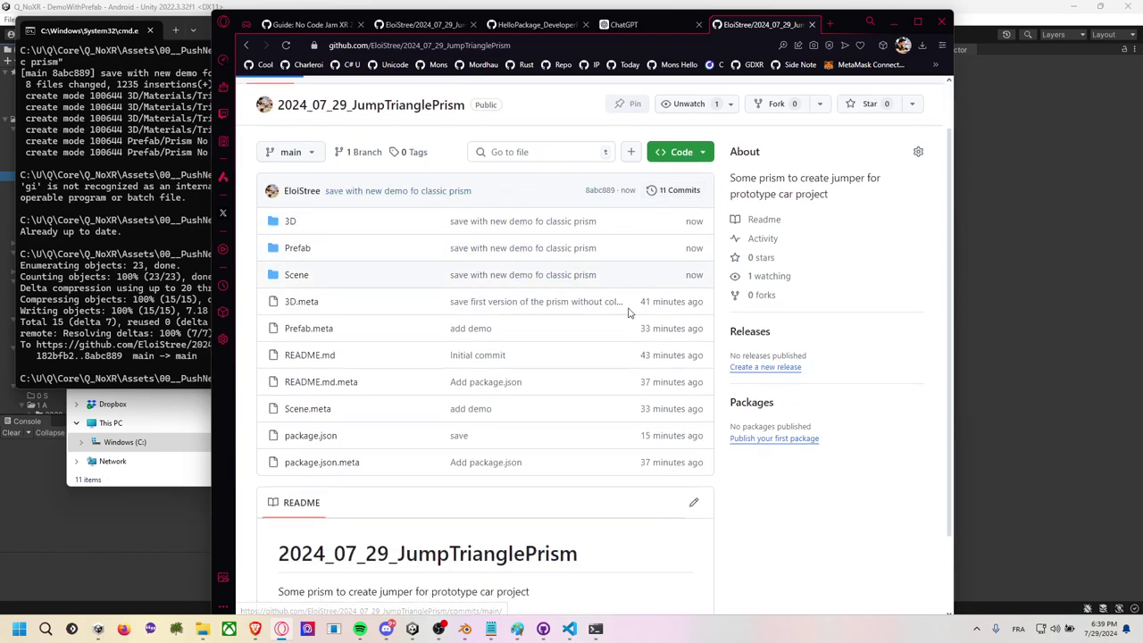
scroll(538, 350, "down", 3)
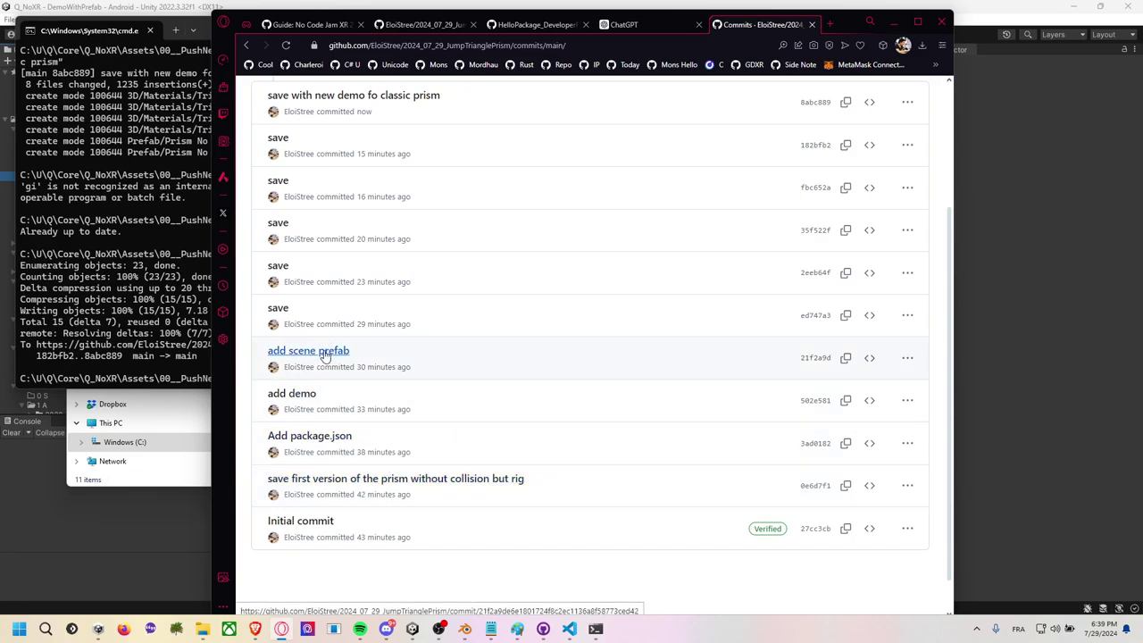
scroll(328, 353, "up", 2)
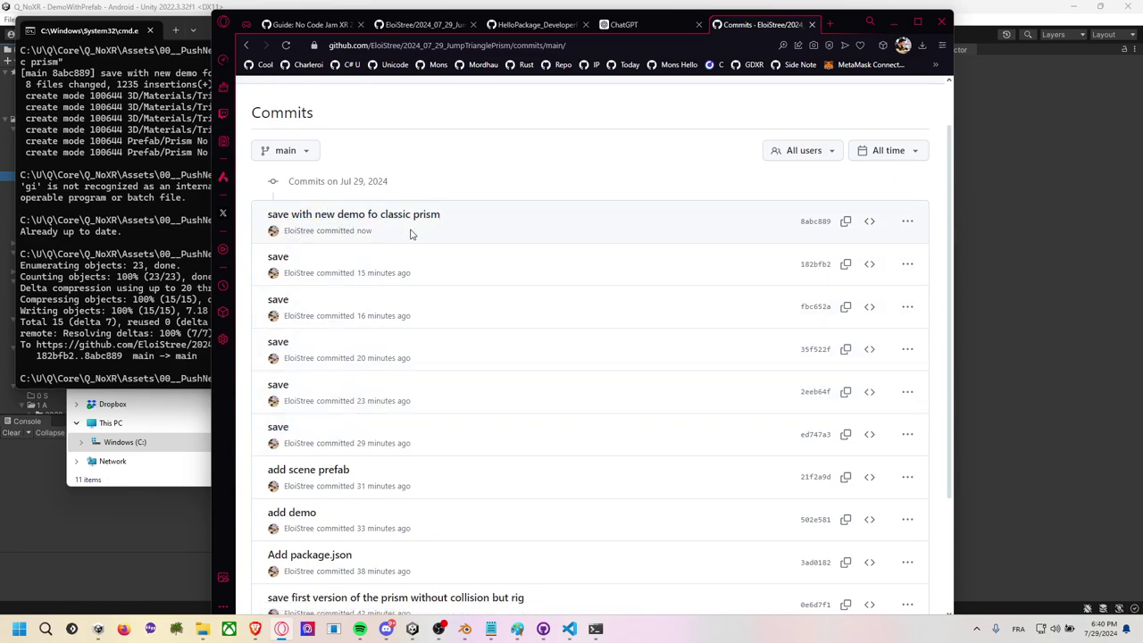
scroll(362, 243, "up", 1)
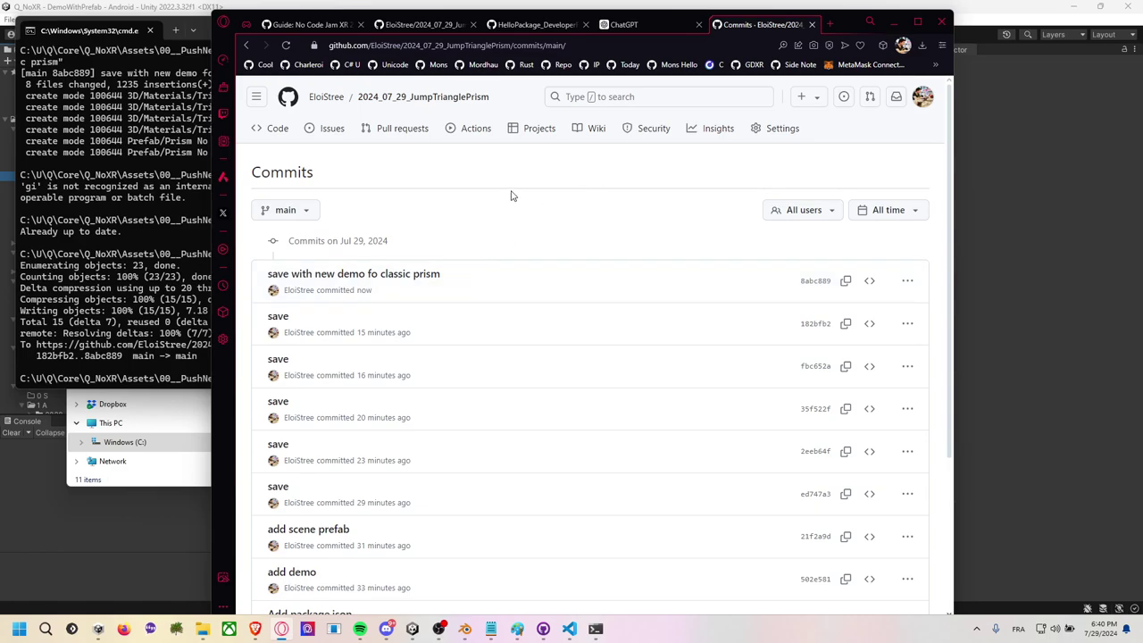
left_click(450, 96)
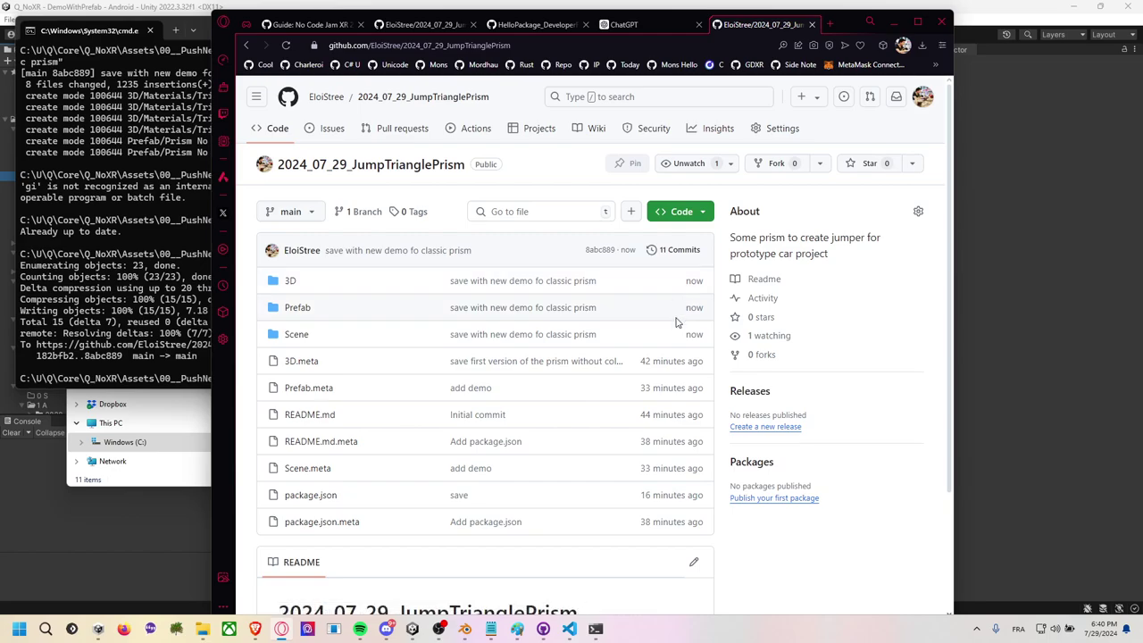
Switch to the other Unity project and browse the Prism Jumper sample folders.
key("alt+Tab")
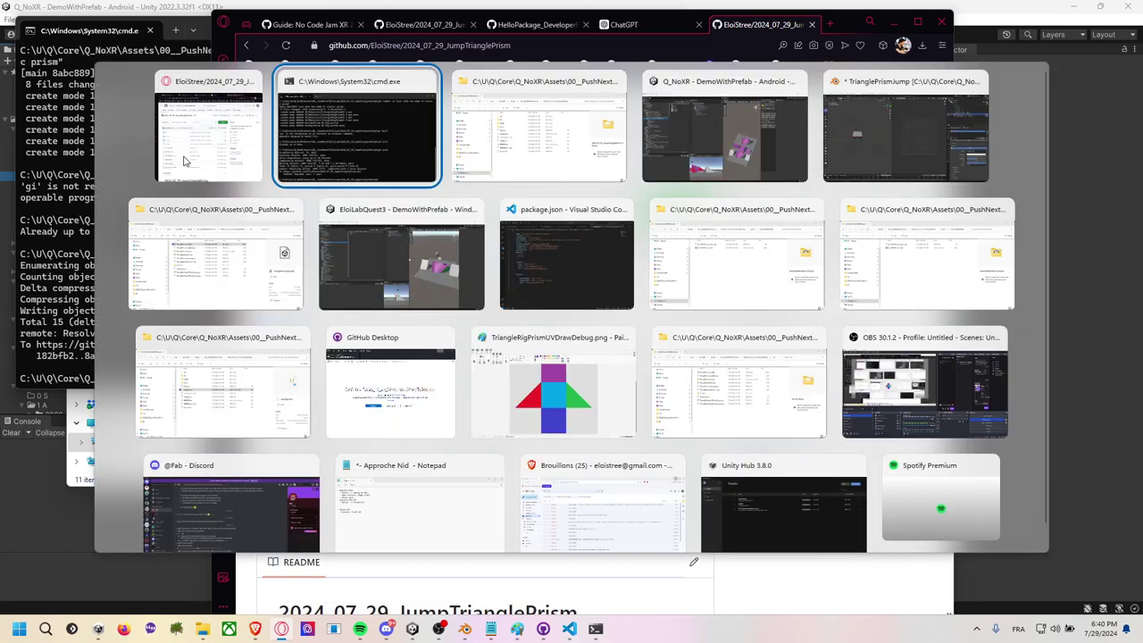
key("alt+Tab")
key("alt+Tab")
left_click(417, 225)
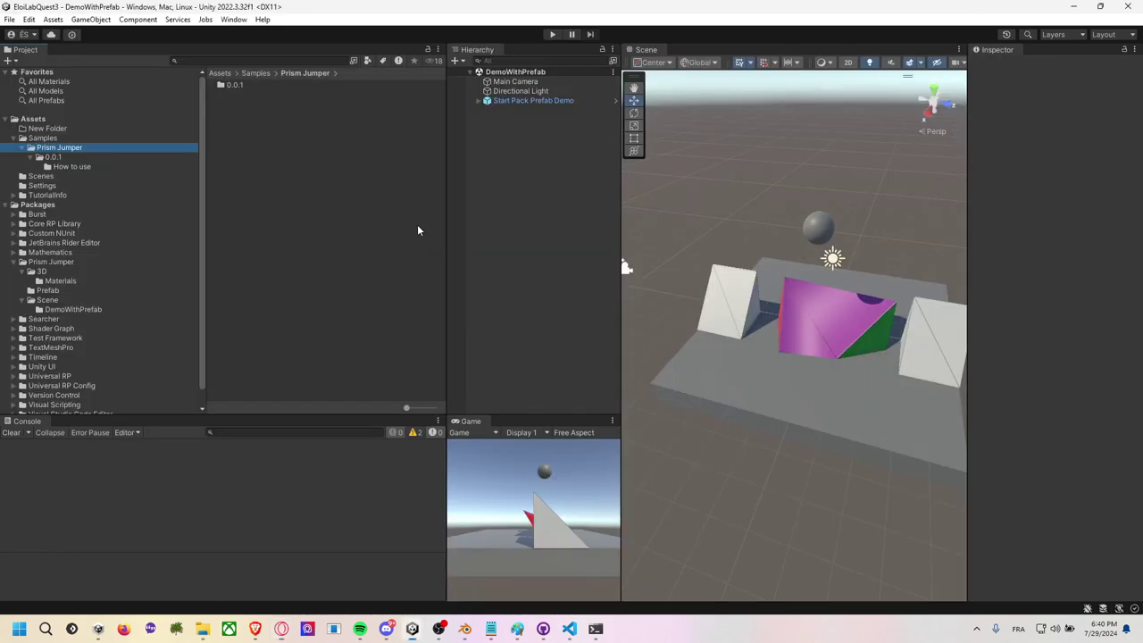
left_click(107, 167)
left_click(92, 157)
left_click(101, 149)
Update the Prism Jumper package to the latest version in the Package Manager.
left_click(233, 19)
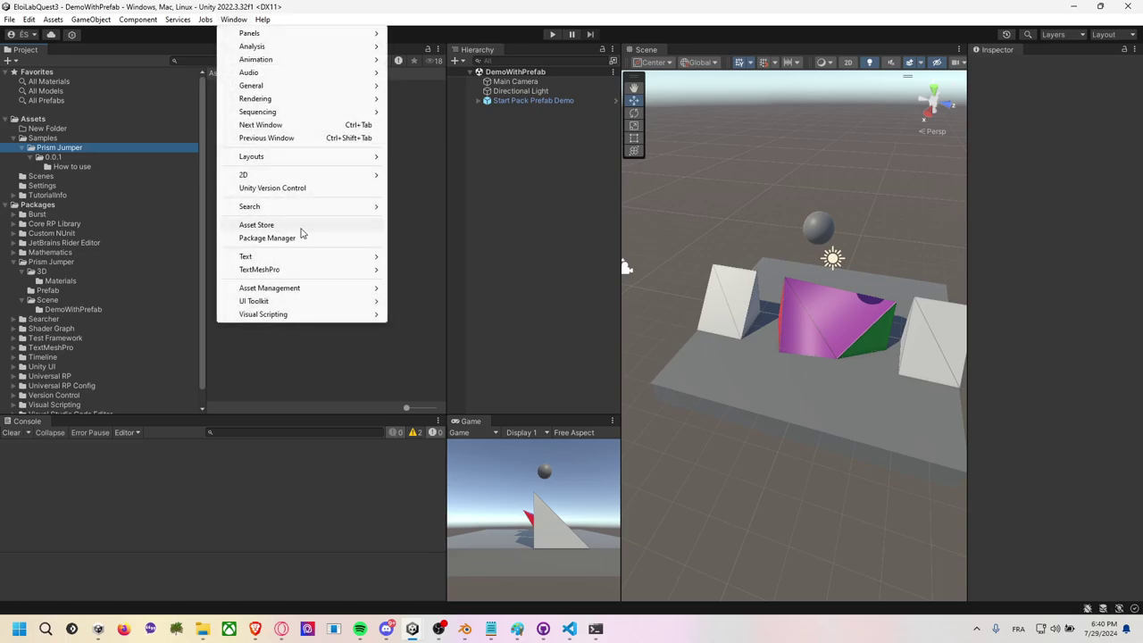
left_click(267, 238)
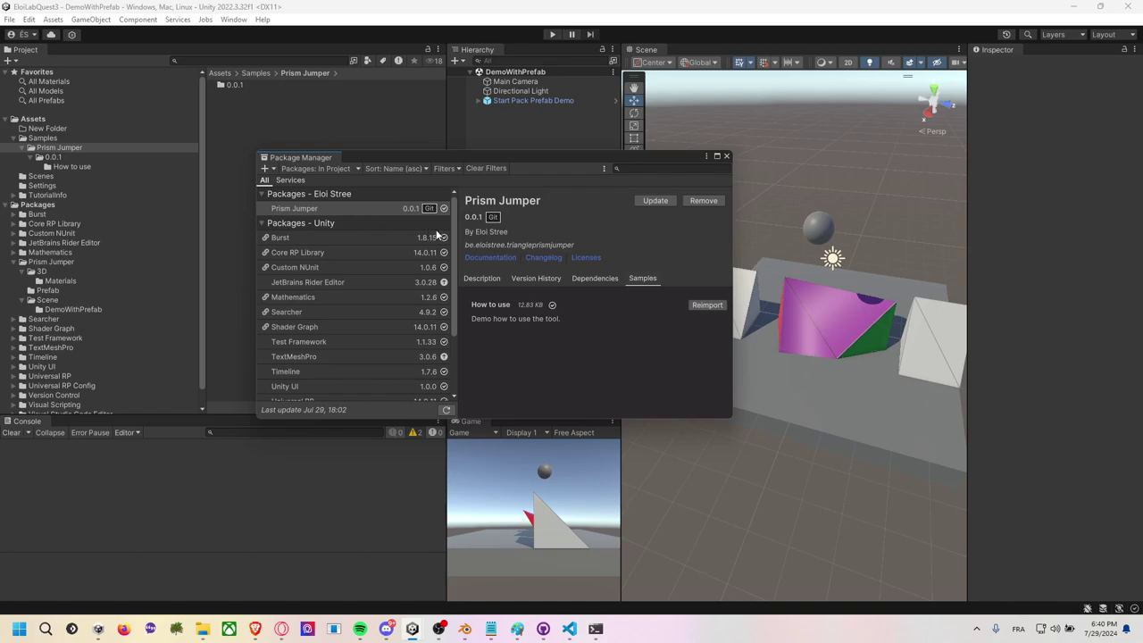
left_click(645, 198)
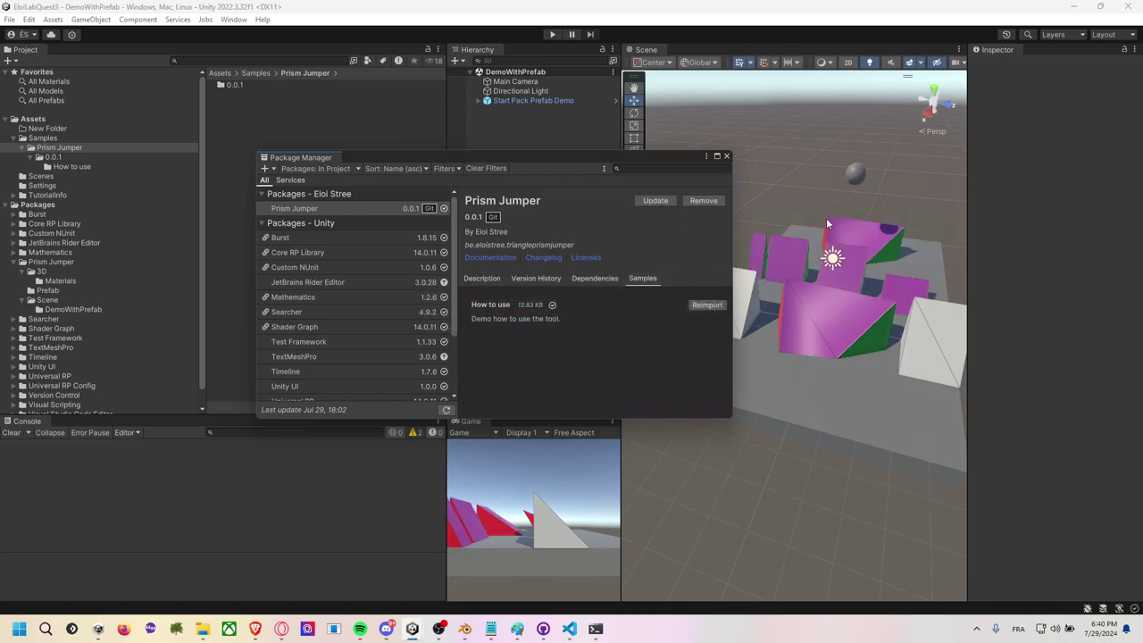
left_click(726, 155)
Frame Start Pack Prefab Demo and orbit around it to inspect the new prisms.
left_click_drag(782, 145, 741, 232, "alt")
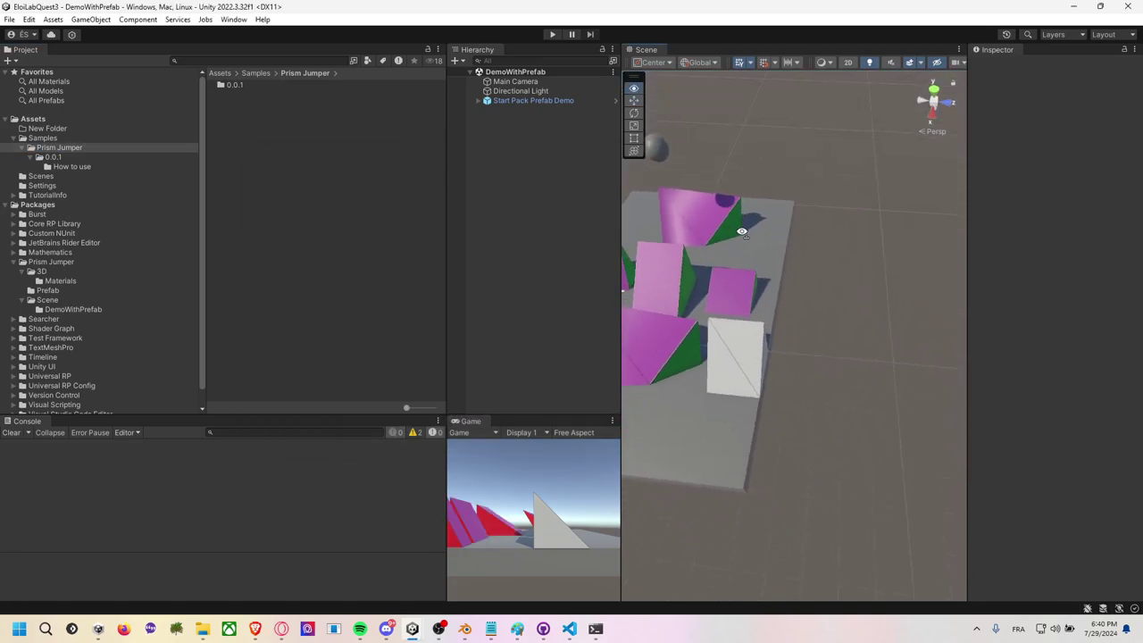
left_click(741, 232)
key("f")
left_click(811, 145)
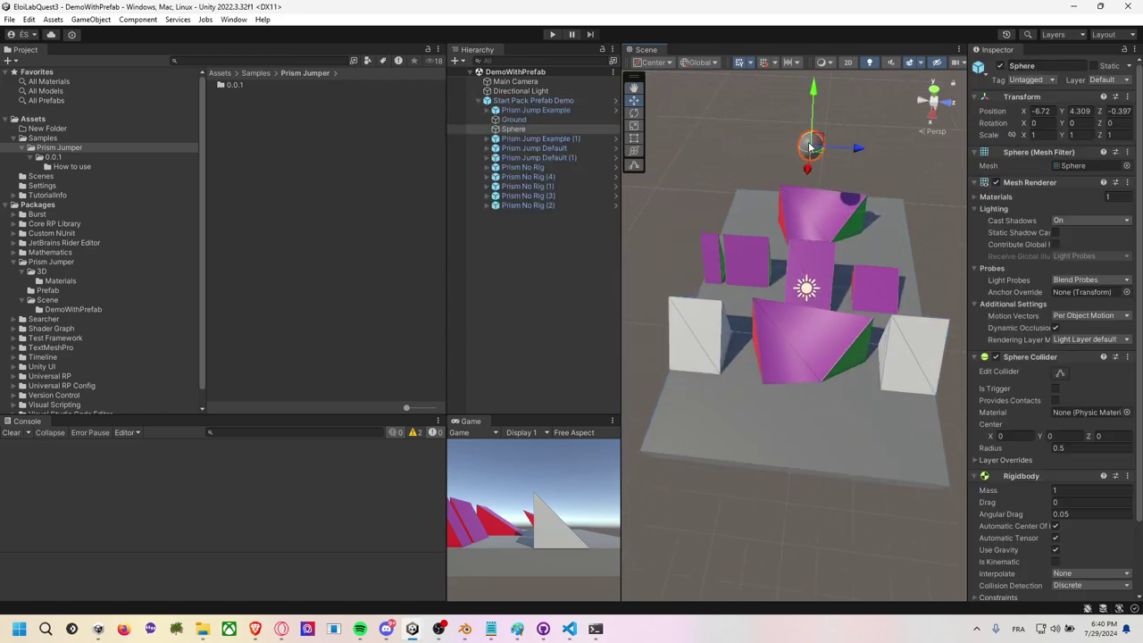
mouse_move(879, 237)
left_mouse_down("alt")
mouse_move(839, 290)
mouse_move(860, 286)
left_mouse_up("alt")
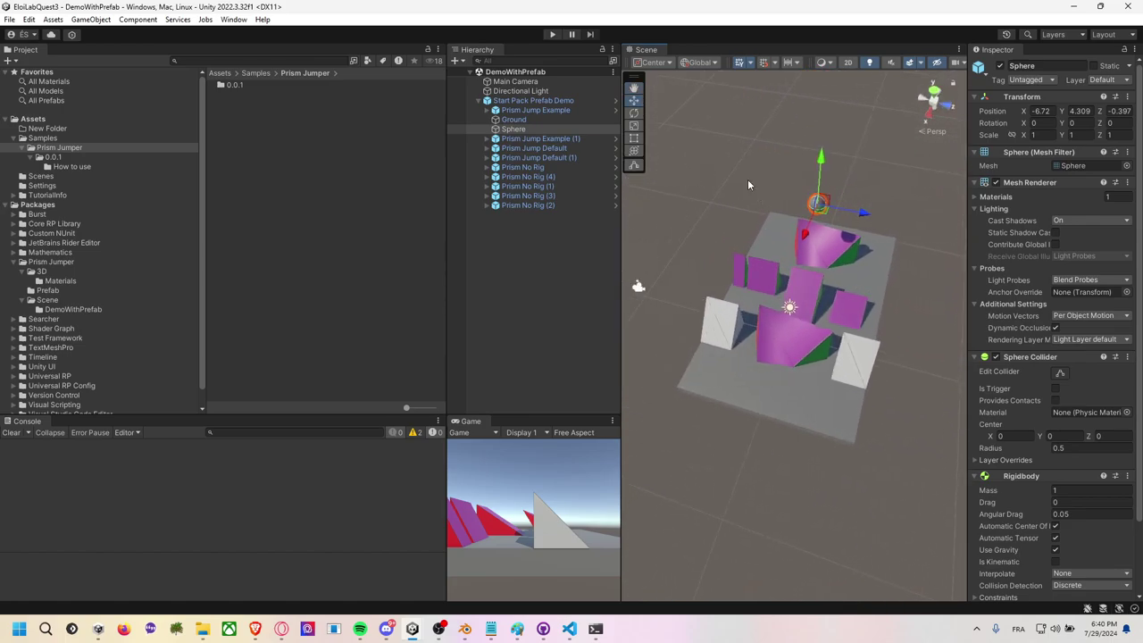
left_click(748, 179)
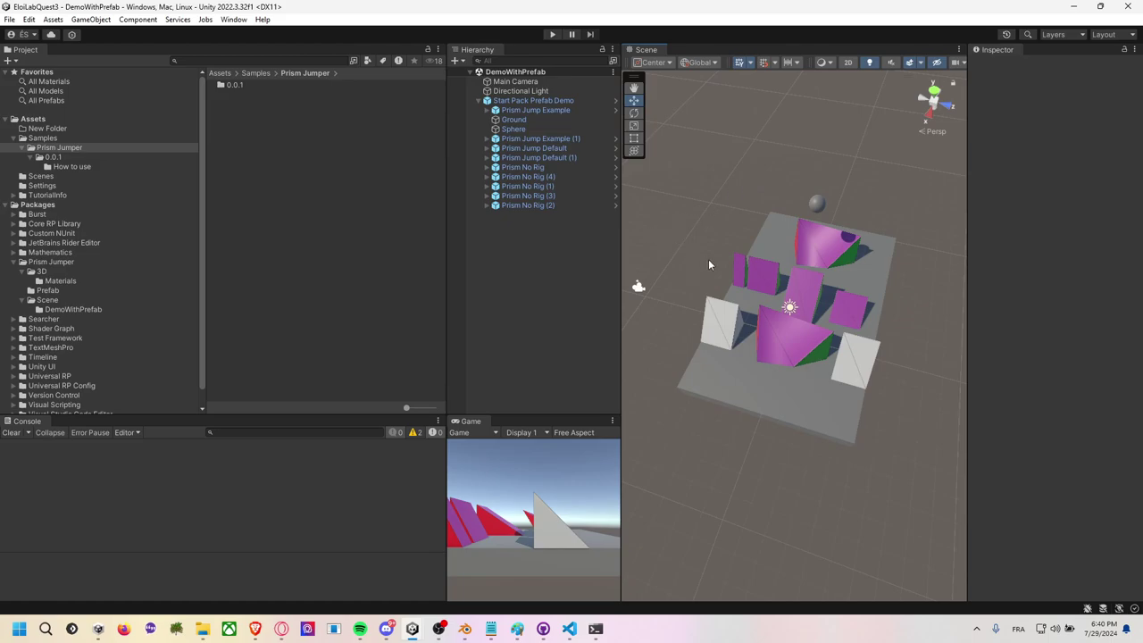
mouse_move(864, 244)
left_mouse_down("alt")
mouse_move(875, 241)
mouse_move(776, 330)
mouse_move(832, 270)
left_mouse_up("alt")
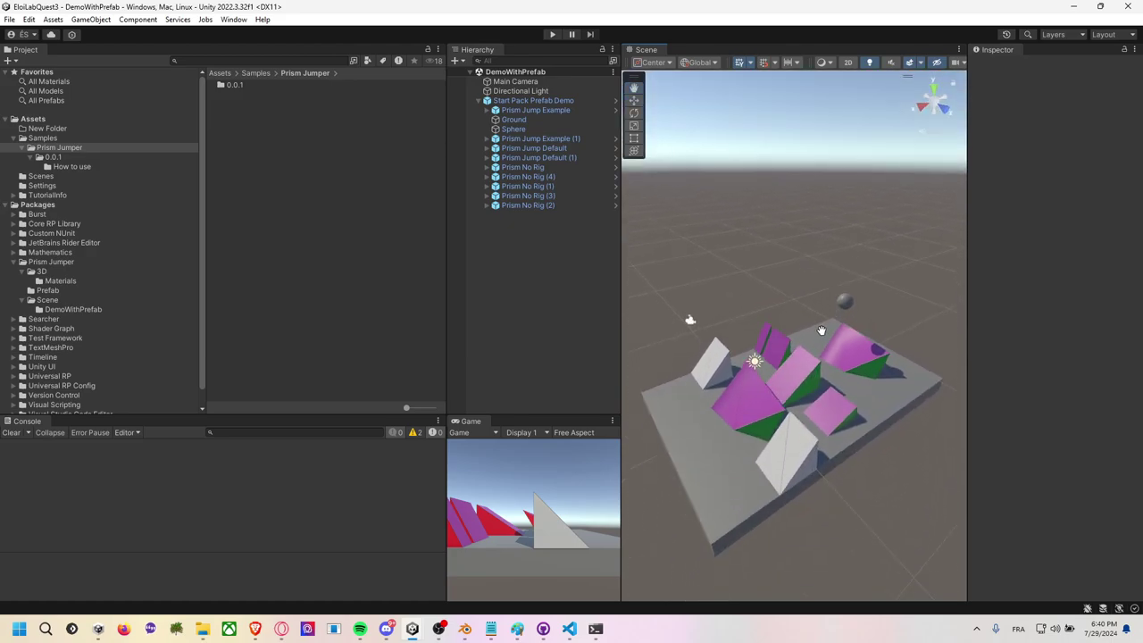
middle_click_drag(831, 271, 832, 331)
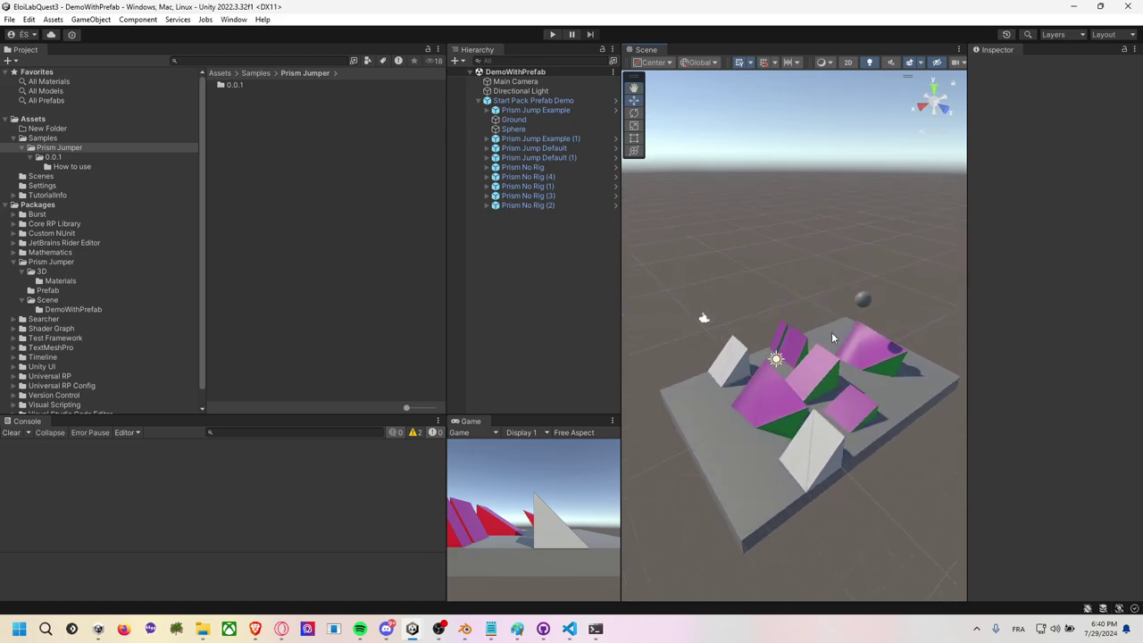